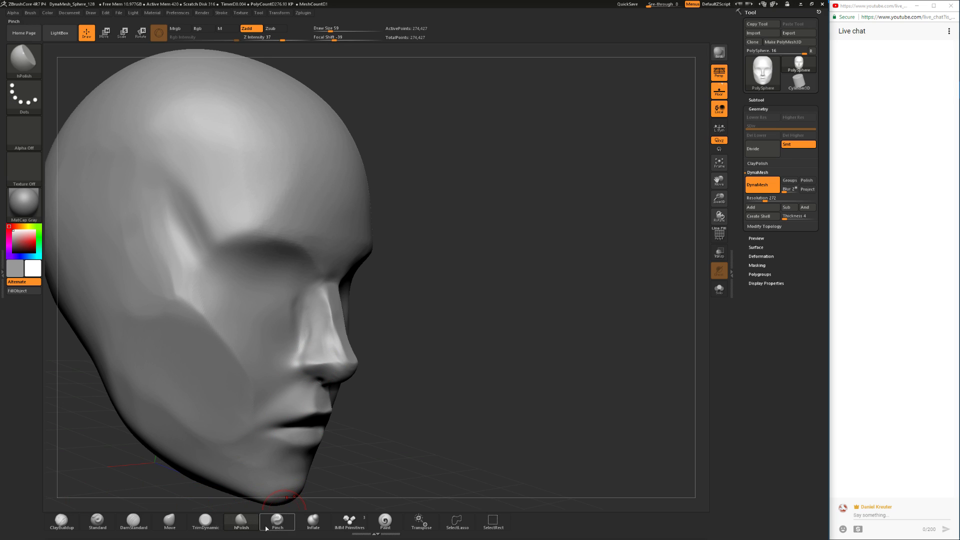
# - Carve crease detail around the nose and mouth of the head with the DamStandard brush
pyautogui.click(134, 521)
pyautogui.moveTo(227, 473); pyautogui.dragTo(336, 409)
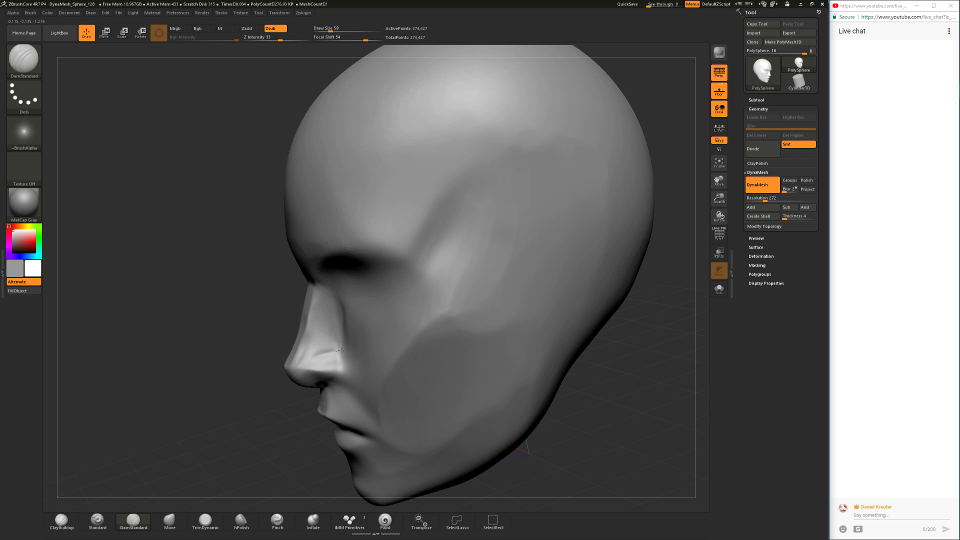
pyautogui.moveTo(227, 425); pyautogui.dragTo(286, 419)
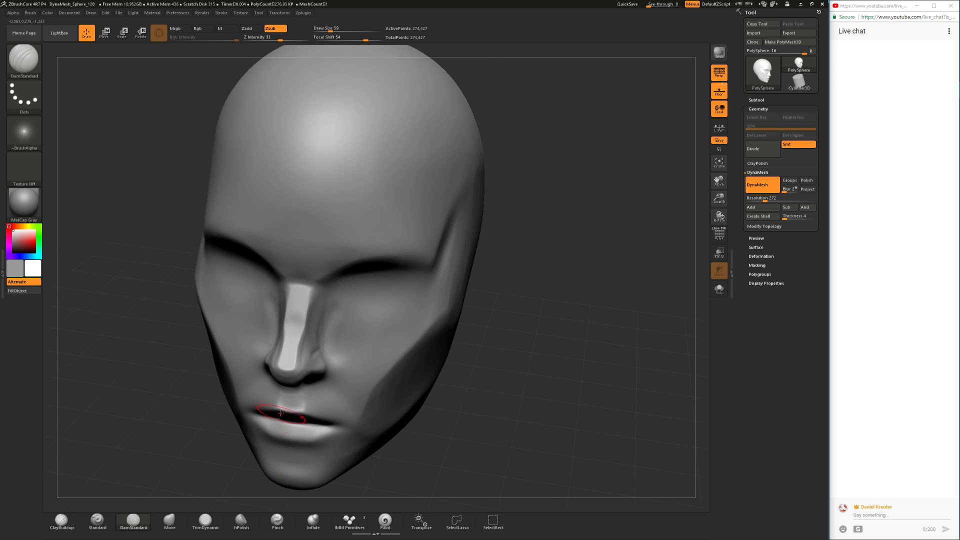
# - Reshape the lower nose bridge and tip with the Move brush, and smooth the side of the nose
pyautogui.click(170, 521)
pyautogui.moveTo(192, 468); pyautogui.dragTo(214, 460)
pyautogui.moveTo(298, 344); pyautogui.dragTo(298, 357)
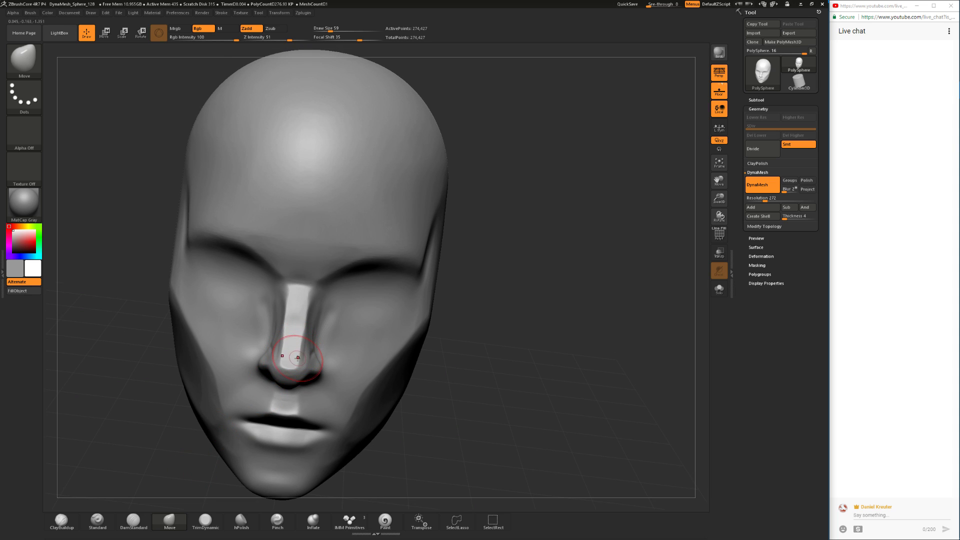
pyautogui.moveTo(493, 363); pyautogui.dragTo(439, 360)
pyautogui.keyDown('shift'); pyautogui.moveTo(306, 346); pyautogui.dragTo(325, 316); pyautogui.keyUp('shift')
# - Adjust the nose profile from the side with the Move brush at draw size 101
pyautogui.moveTo(118, 481); pyautogui.dragTo(248, 477)
pyautogui.click(172, 520)
pyautogui.press('space')
pyautogui.moveTo(341, 330); pyautogui.dragTo(346, 330)
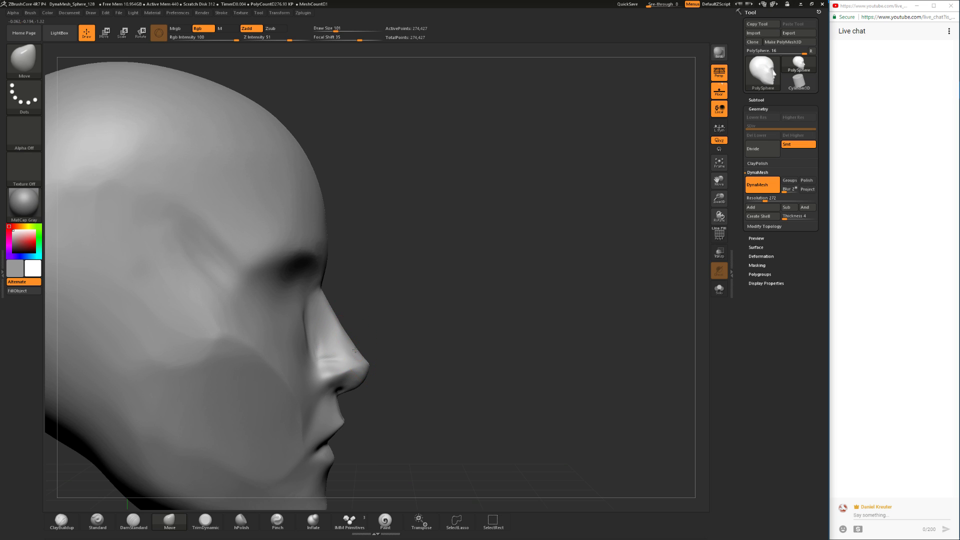
# - Refine the width of the nose bridge from the front with the Move brush at draw size 59
pyautogui.moveTo(545, 332); pyautogui.dragTo(462, 337)
pyautogui.keyDown('alt'); pyautogui.moveTo(473, 377); pyautogui.dragTo(470, 415); pyautogui.keyUp('alt')
pyautogui.press('space')
pyautogui.moveTo(352, 340); pyautogui.dragTo(345, 340)
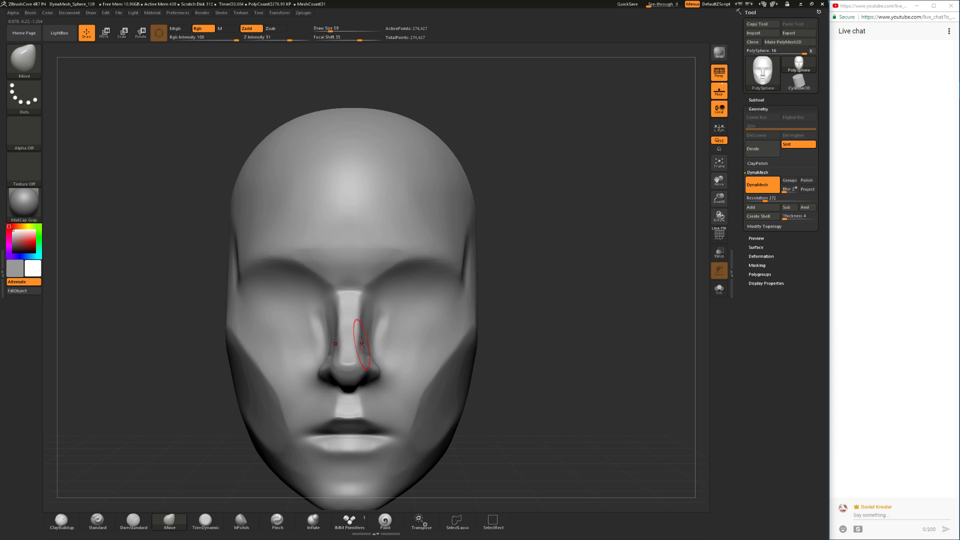
pyautogui.keyDown('alt'); pyautogui.moveTo(489, 362); pyautogui.dragTo(485, 348); pyautogui.keyUp('alt')
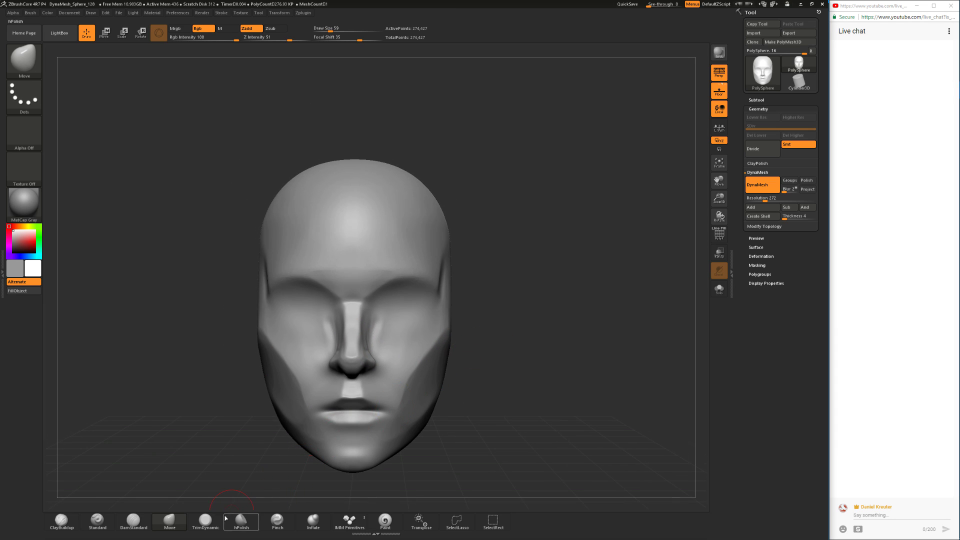
# - Flatten the bridge and side planes of the nose with the TrimDynamic brush, reducing its draw size to 44
pyautogui.click(206, 520)
pyautogui.moveTo(579, 332); pyautogui.dragTo(525, 319)
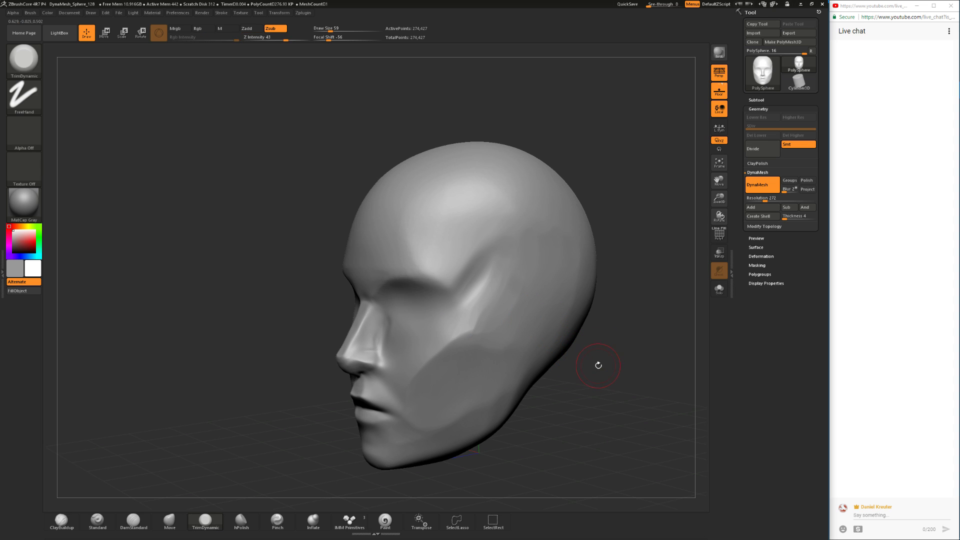
pyautogui.keyDown('alt'); pyautogui.moveTo(598, 364); pyautogui.dragTo(590, 395); pyautogui.keyUp('alt')
pyautogui.moveTo(296, 318); pyautogui.dragTo(273, 356)
pyautogui.moveTo(225, 396)
pyautogui.mouseDown()
pyautogui.moveTo(403, 343)
pyautogui.moveTo(391, 320)
pyautogui.moveTo(355, 319)
pyautogui.mouseUp()
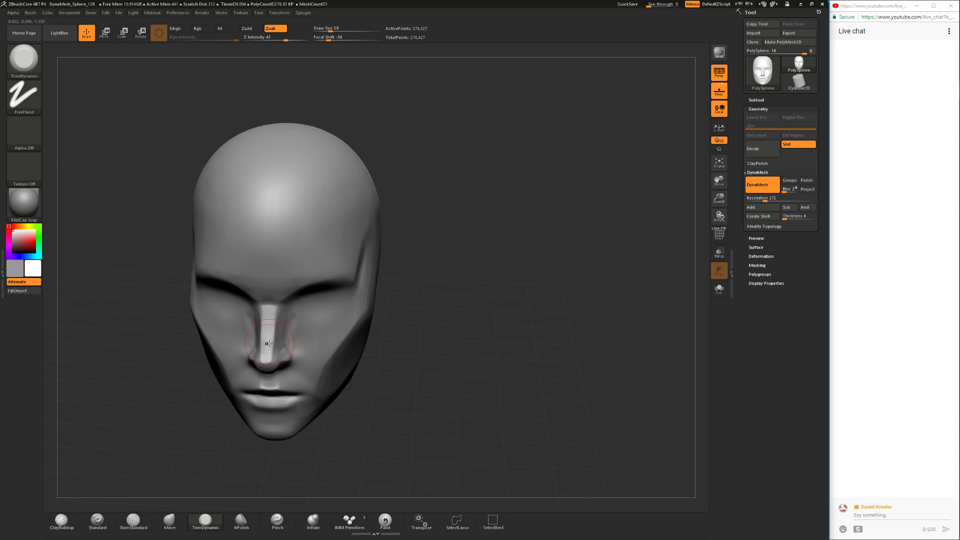
pyautogui.moveTo(407, 422)
pyautogui.mouseDown()
pyautogui.moveTo(343, 351)
pyautogui.moveTo(343, 402)
pyautogui.mouseUp()
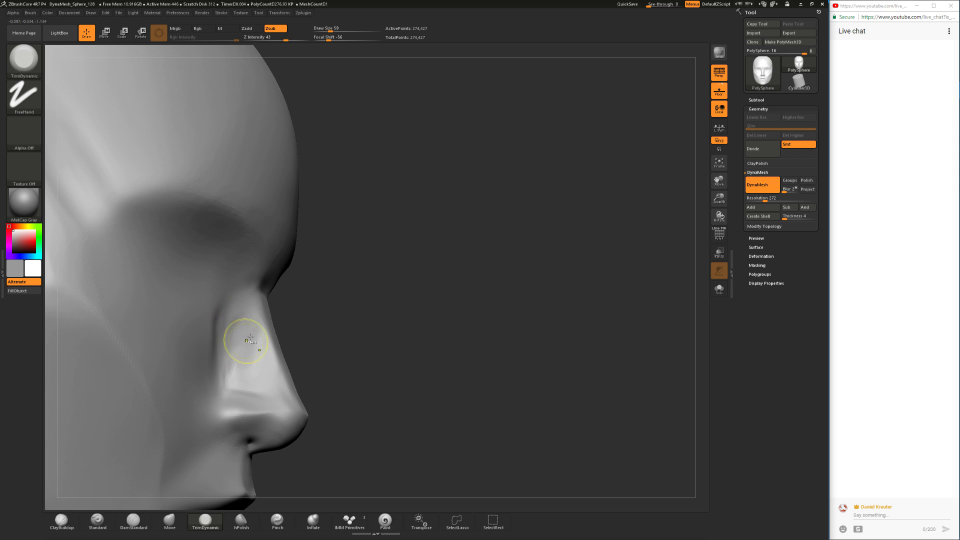
pyautogui.moveTo(317, 317)
pyautogui.mouseDown()
pyautogui.moveTo(352, 327)
pyautogui.moveTo(322, 326)
pyautogui.mouseUp()
pyautogui.keyDown('alt'); pyautogui.moveTo(435, 379); pyautogui.dragTo(425, 310); pyautogui.keyUp('alt')
pyautogui.moveTo(429, 345); pyautogui.dragTo(364, 349)
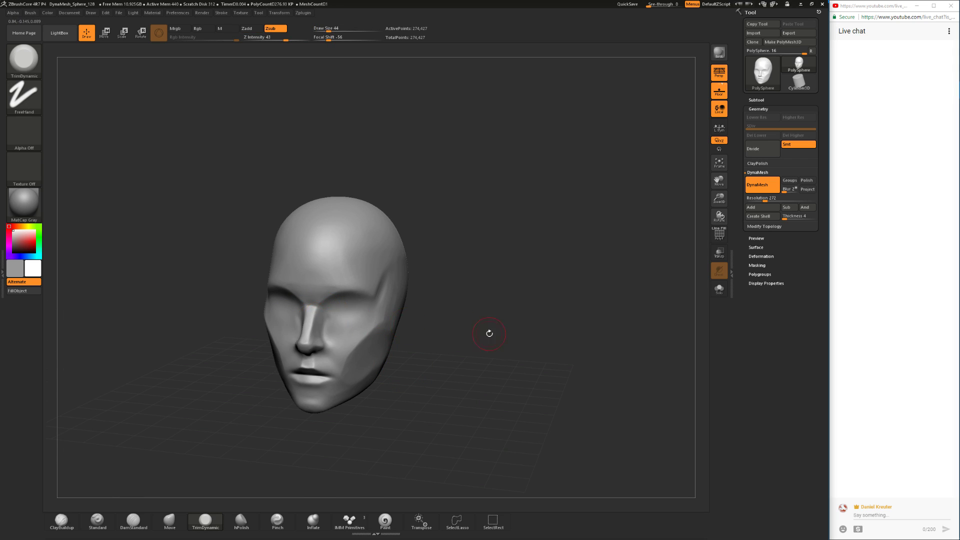
pyautogui.moveTo(480, 329); pyautogui.dragTo(287, 317)
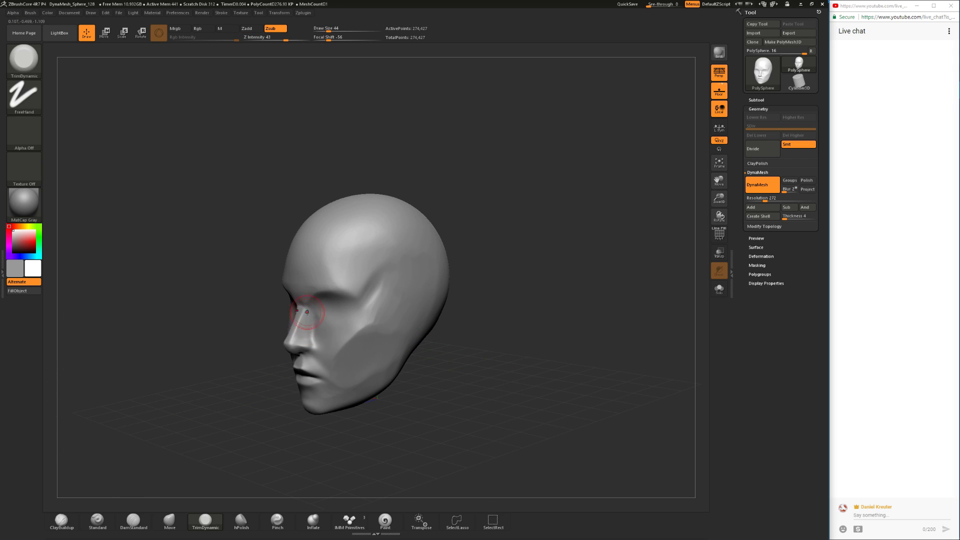
pyautogui.moveTo(242, 330); pyautogui.dragTo(349, 471)
# - Try pulling the sides of the face outward at cheekbone height with the Move brush, and undo the change
pyautogui.click(170, 519)
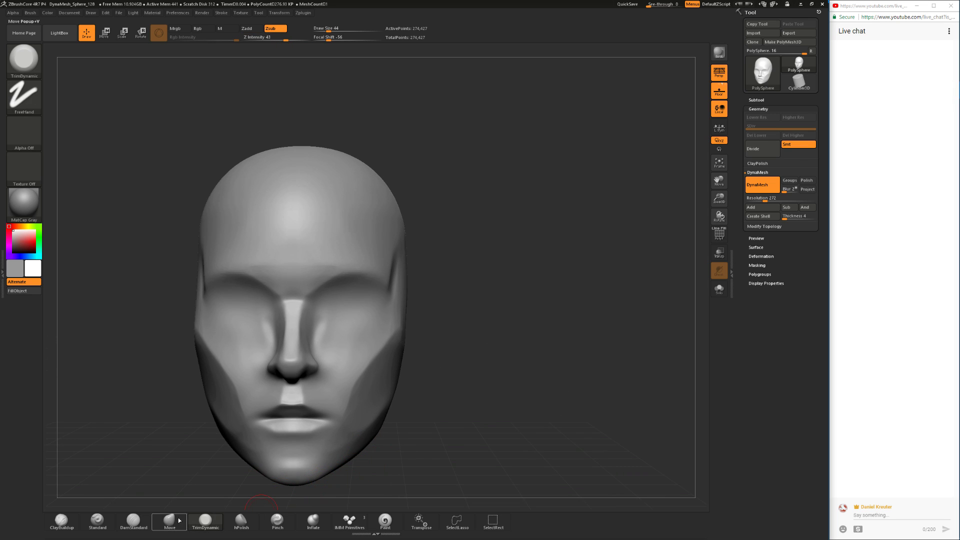
pyautogui.press('space')
pyautogui.moveTo(291, 352); pyautogui.dragTo(301, 325)
pyautogui.press('space')
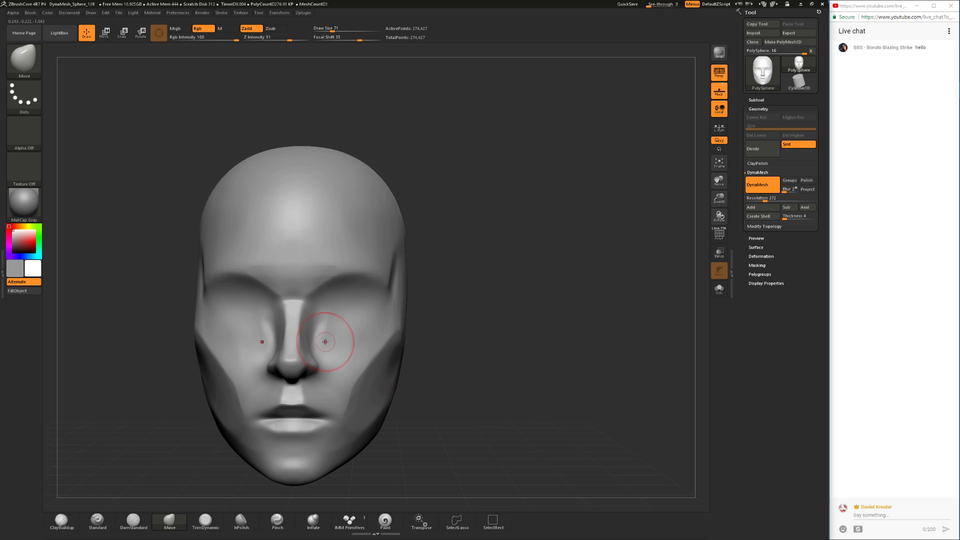
pyautogui.moveTo(379, 331); pyautogui.dragTo(407, 328)
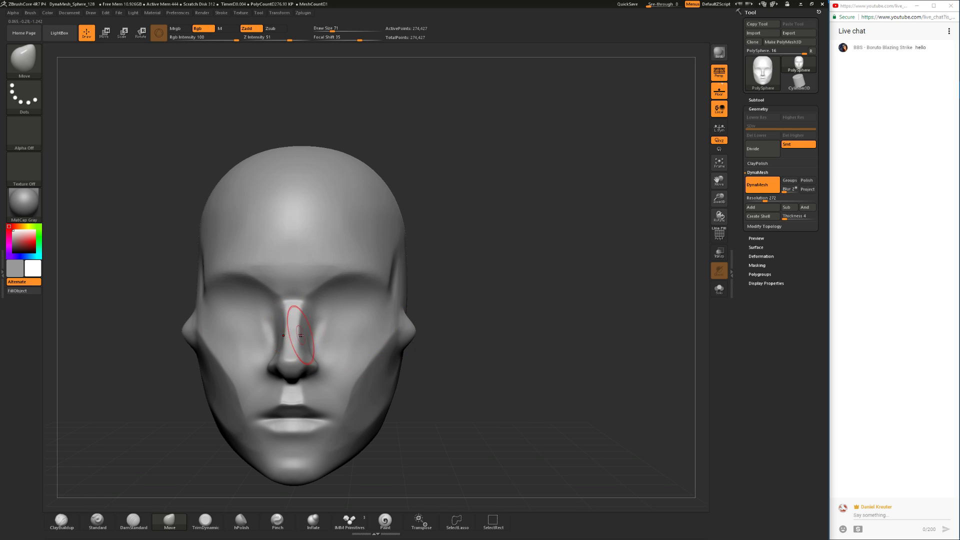
pyautogui.hotkey('ctrl', 'z')
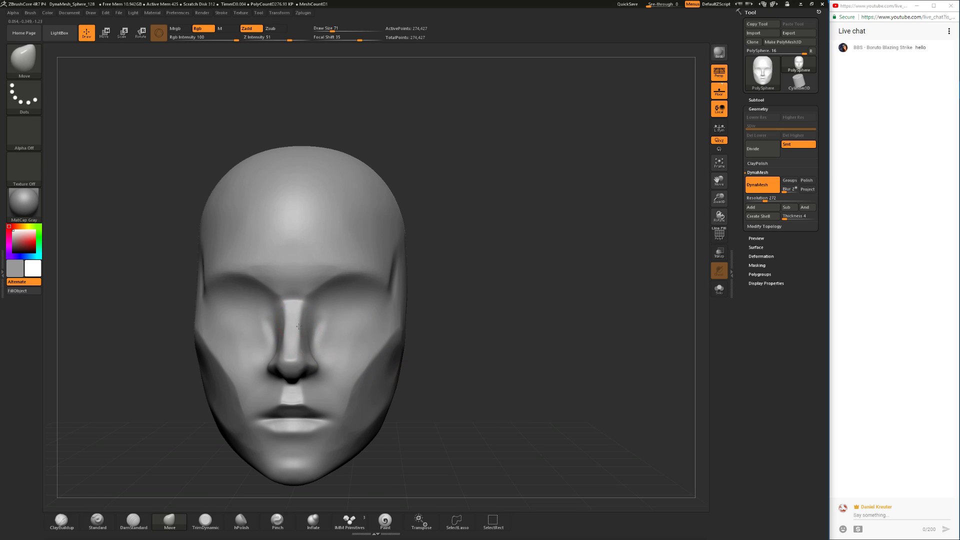
pyautogui.moveTo(497, 353)
pyautogui.mouseDown()
pyautogui.moveTo(254, 416)
pyautogui.moveTo(289, 321)
pyautogui.mouseUp()
pyautogui.press('space')
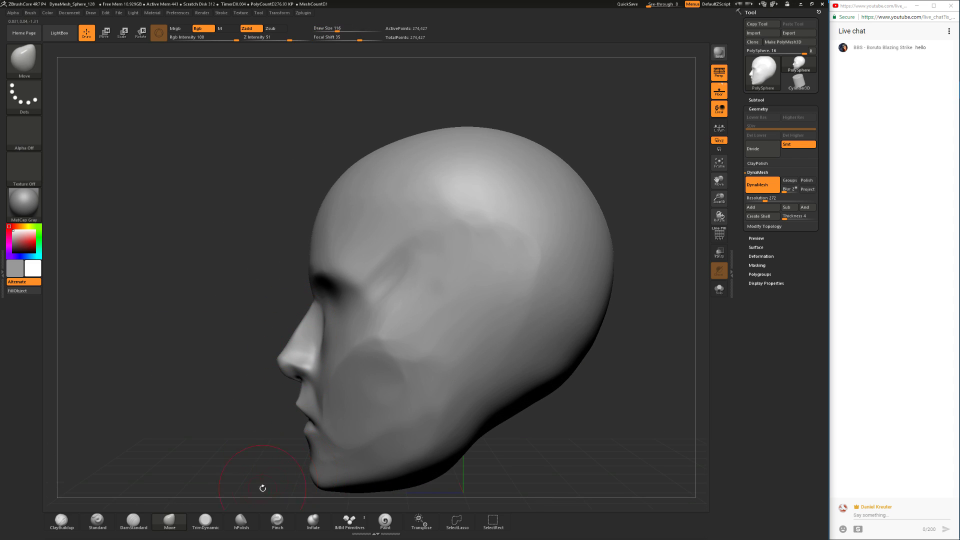
pyautogui.click(347, 522)
pyautogui.moveTo(222, 391); pyautogui.dragTo(373, 417)
pyautogui.keyDown('alt'); pyautogui.moveTo(540, 404); pyautogui.dragTo(531, 379); pyautogui.keyUp('alt')
pyautogui.moveTo(434, 379); pyautogui.dragTo(484, 386)
pyautogui.keyDown('alt'); pyautogui.moveTo(461, 328); pyautogui.dragTo(470, 361); pyautogui.keyUp('alt')
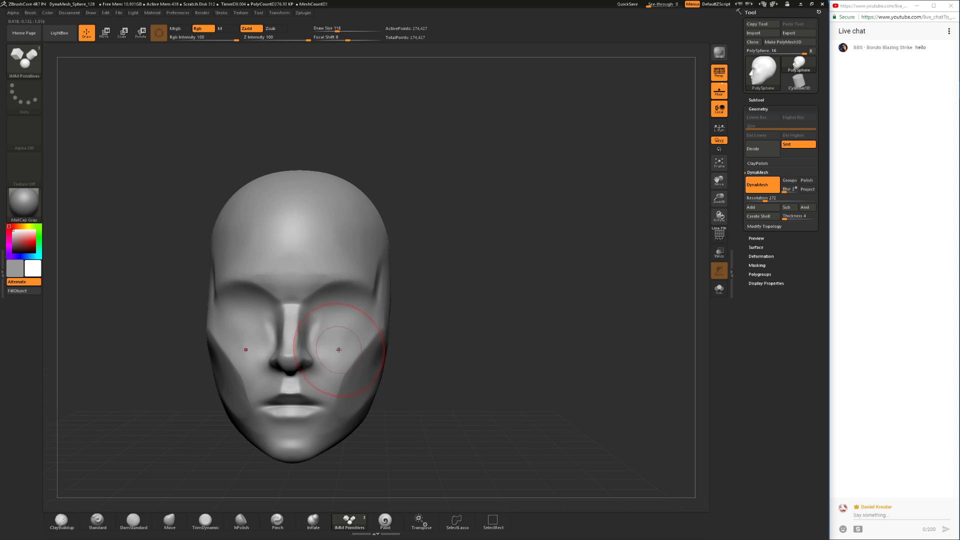
pyautogui.moveTo(454, 399)
pyautogui.mouseDown()
pyautogui.moveTo(446, 404)
pyautogui.moveTo(448, 376)
pyautogui.moveTo(452, 395)
pyautogui.moveTo(435, 398)
pyautogui.mouseUp()
# - Carve the crease between the nose sides and inner eye sockets with a small DamStandard brush, and smooth the area
pyautogui.click(134, 519)
pyautogui.moveTo(510, 393); pyautogui.dragTo(478, 392)
pyautogui.press('space')
pyautogui.moveTo(518, 343); pyautogui.dragTo(525, 344)
pyautogui.moveTo(505, 380)
pyautogui.mouseDown()
pyautogui.moveTo(545, 384)
pyautogui.moveTo(482, 380)
pyautogui.moveTo(429, 425)
pyautogui.mouseUp()
pyautogui.press('space')
pyautogui.moveTo(478, 376); pyautogui.dragTo(473, 376)
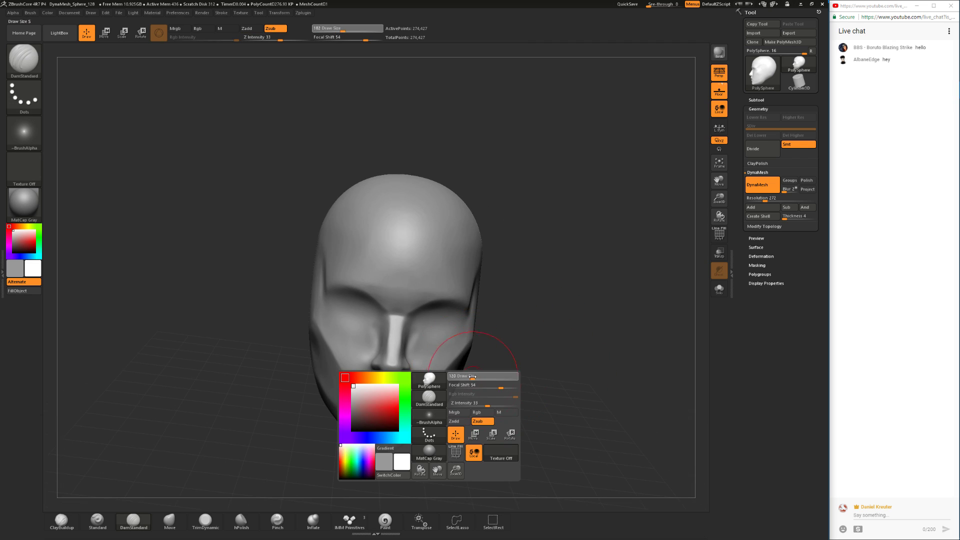
pyautogui.keyDown('shift'); pyautogui.moveTo(419, 349); pyautogui.dragTo(425, 340); pyautogui.keyUp('shift')
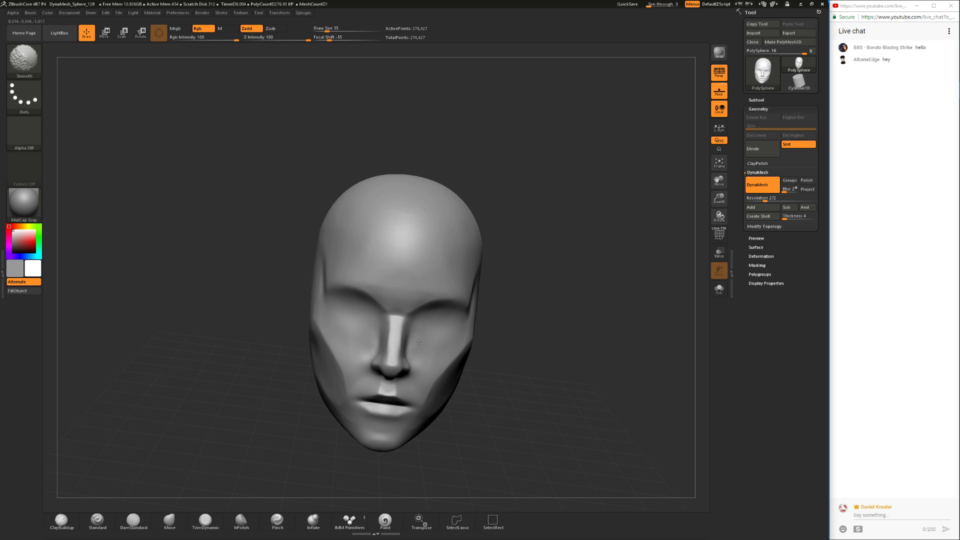
pyautogui.moveTo(418, 340); pyautogui.dragTo(390, 318, button='right')
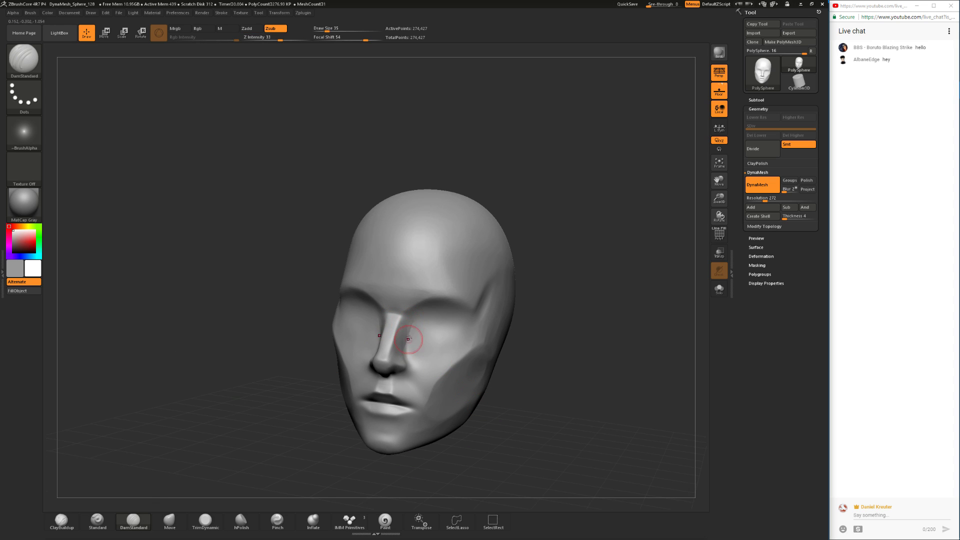
pyautogui.press('shift')
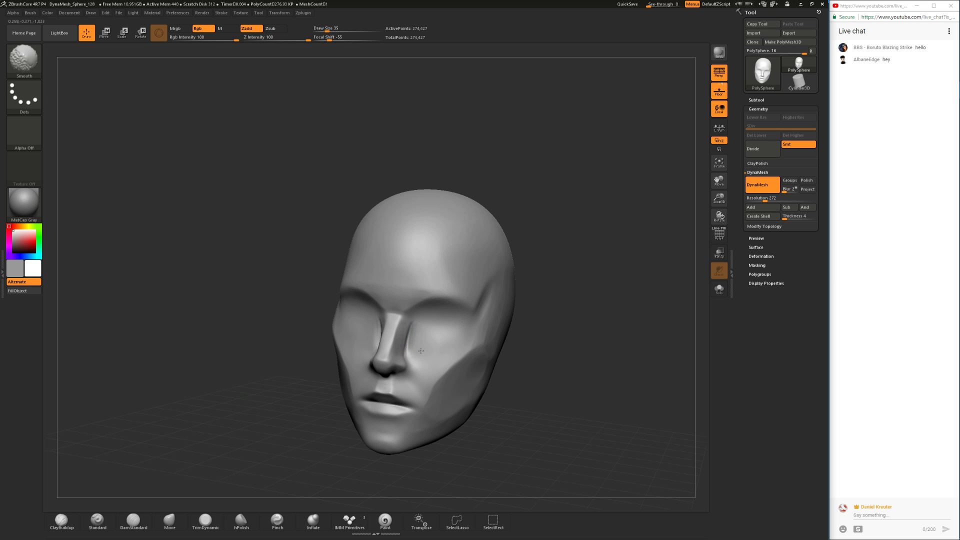
pyautogui.moveTo(411, 358); pyautogui.dragTo(280, 433, button='right')
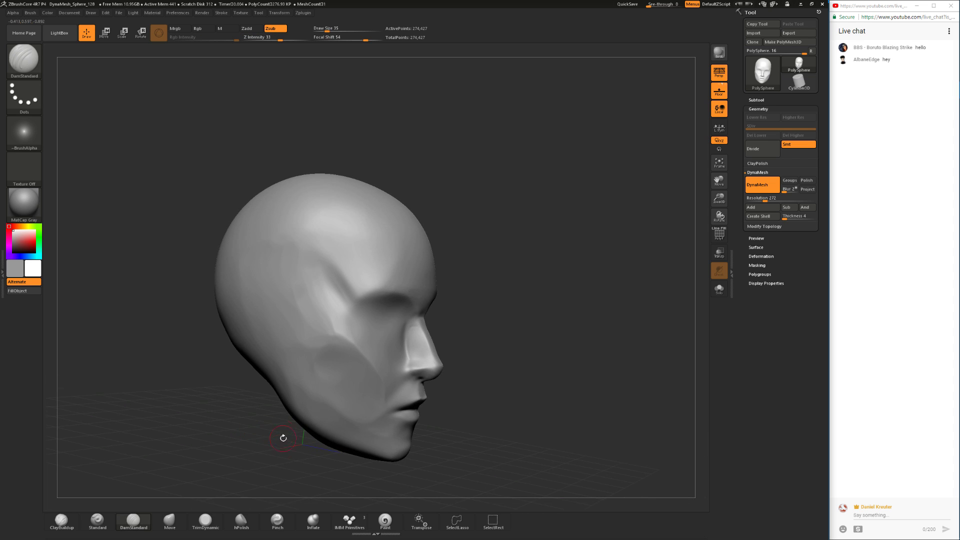
# - Flatten the eye sockets into smooth oval planes with the hPolish brush at draw size 65
pyautogui.click(205, 522)
pyautogui.moveTo(494, 325)
pyautogui.mouseDown(button='right')
pyautogui.moveTo(449, 318)
pyautogui.moveTo(476, 338)
pyautogui.moveTo(418, 360)
pyautogui.mouseUp(button='right')
pyautogui.click(241, 521)
pyautogui.press('space')
pyautogui.moveTo(397, 345)
pyautogui.mouseDown()
pyautogui.moveTo(395, 356)
pyautogui.moveTo(393, 335)
pyautogui.mouseUp()
pyautogui.moveTo(469, 338)
pyautogui.mouseDown(button='right')
pyautogui.moveTo(487, 352)
pyautogui.moveTo(467, 353)
pyautogui.mouseUp(button='right')
pyautogui.moveTo(467, 352)
pyautogui.mouseDown()
pyautogui.moveTo(393, 353)
pyautogui.moveTo(467, 360)
pyautogui.mouseUp()
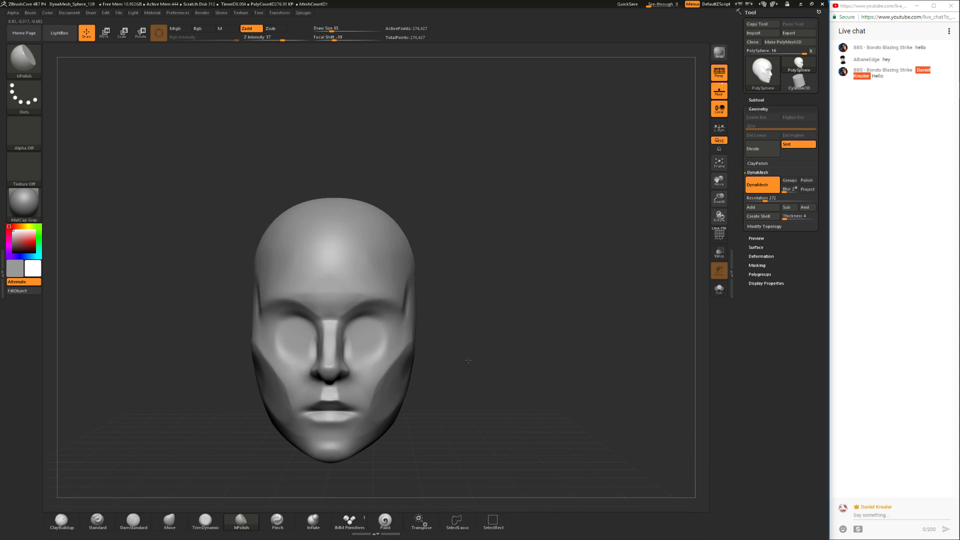
# - Trim the surface of the eye sockets with the TrimDynamic brush at draw size 44
pyautogui.click(207, 523)
pyautogui.press('space')
pyautogui.moveTo(364, 333); pyautogui.dragTo(368, 331)
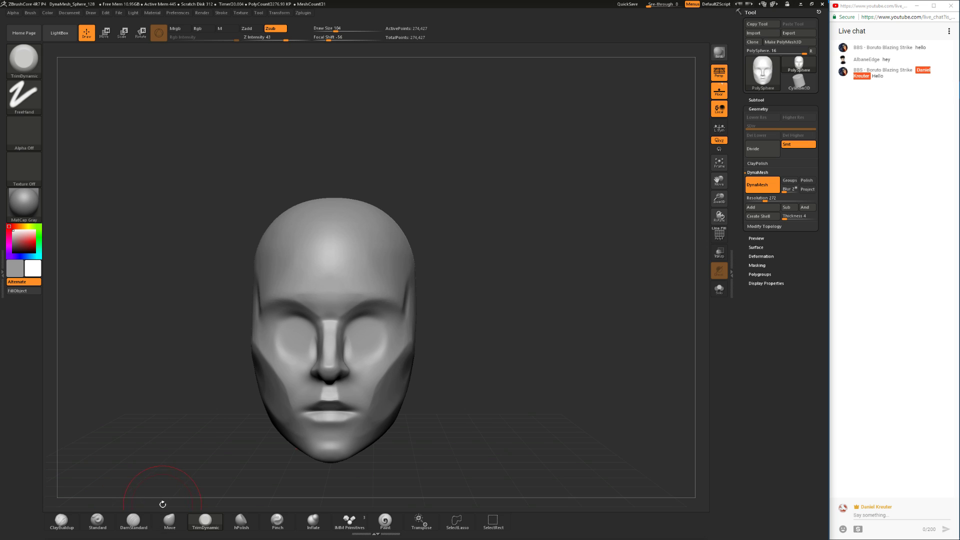
pyautogui.moveTo(219, 452); pyautogui.dragTo(269, 412)
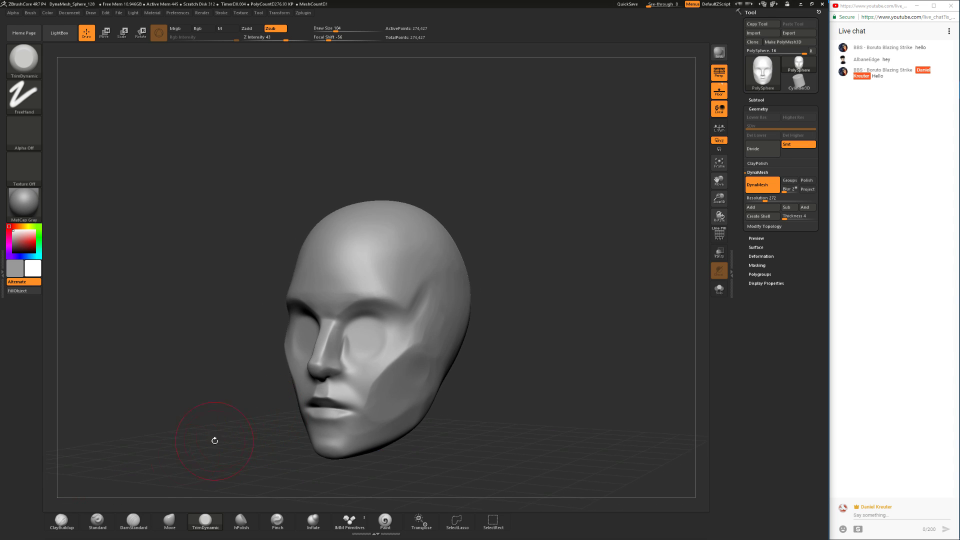
pyautogui.rightClick(211, 461)
pyautogui.click(213, 464)
pyautogui.click(196, 465)
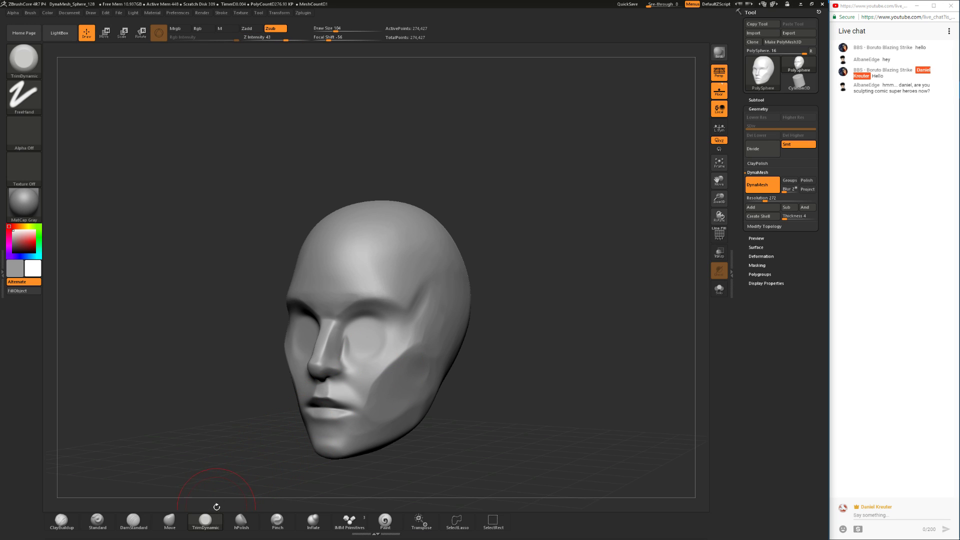
pyautogui.rightClick(240, 417)
pyautogui.moveTo(233, 390); pyautogui.dragTo(264, 381)
pyautogui.rightClick(392, 339)
pyautogui.moveTo(392, 340); pyautogui.dragTo(386, 345)
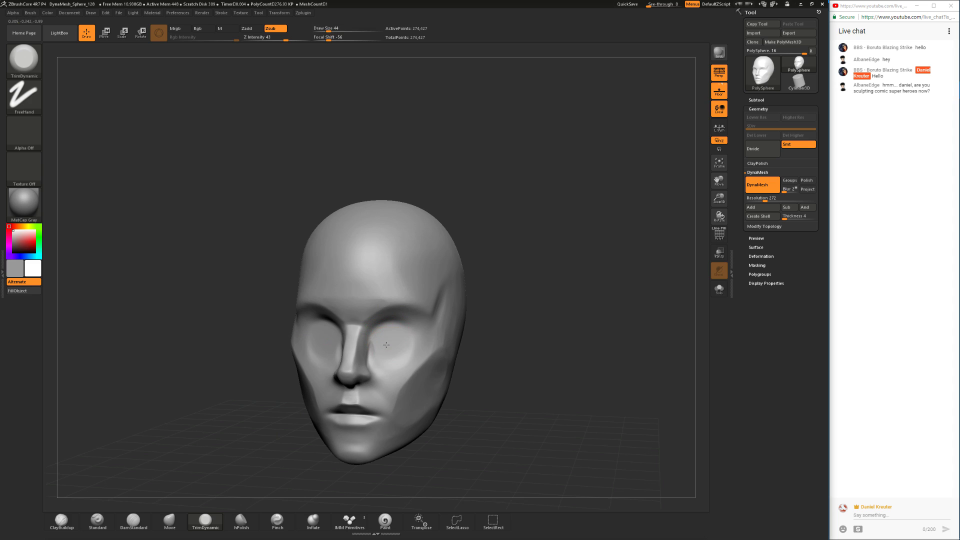
# - Smooth the edges of the trimmed eye sockets
pyautogui.press('shift')
pyautogui.press('shift')
pyautogui.keyDown('shift'); pyautogui.moveTo(225, 418); pyautogui.dragTo(320, 412); pyautogui.keyUp('shift')
pyautogui.keyDown('alt'); pyautogui.moveTo(493, 392); pyautogui.dragTo(477, 383); pyautogui.keyUp('alt')
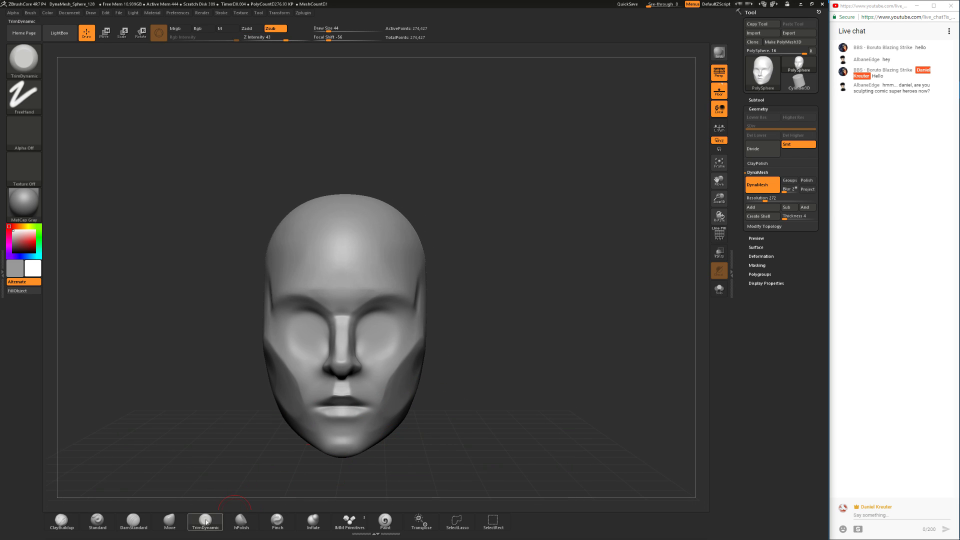
# - Adjust the side contour of the face with an enlarged Move brush
pyautogui.click(169, 521)
pyautogui.press('space')
pyautogui.moveTo(472, 316); pyautogui.dragTo(479, 316)
pyautogui.moveTo(424, 301)
pyautogui.mouseDown()
pyautogui.moveTo(455, 335)
pyautogui.moveTo(441, 392)
pyautogui.moveTo(444, 326)
pyautogui.moveTo(456, 355)
pyautogui.mouseUp()
# - Flatten the cheekbone and temple planes beside the eye sockets with the TrimDynamic brush at draw size 49
pyautogui.click(205, 521)
pyautogui.press('space')
pyautogui.moveTo(485, 322)
pyautogui.mouseDown()
pyautogui.moveTo(488, 305)
pyautogui.moveTo(425, 320)
pyautogui.mouseUp()
pyautogui.press('space')
pyautogui.moveTo(467, 311)
pyautogui.mouseDown()
pyautogui.moveTo(431, 295)
pyautogui.moveTo(425, 306)
pyautogui.moveTo(437, 291)
pyautogui.moveTo(428, 315)
pyautogui.moveTo(448, 315)
pyautogui.mouseUp()
pyautogui.press('space')
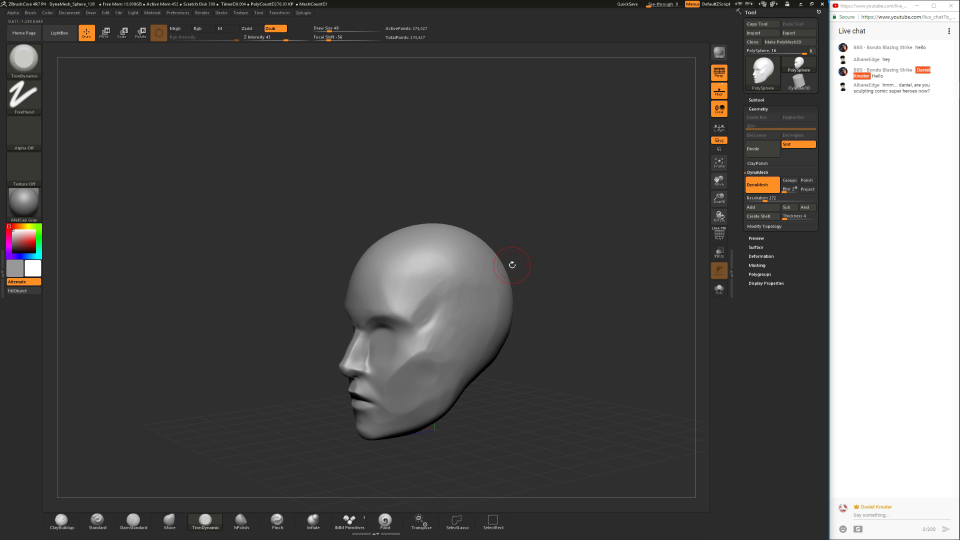
pyautogui.moveTo(529, 258)
pyautogui.mouseDown()
pyautogui.moveTo(548, 271)
pyautogui.moveTo(526, 273)
pyautogui.mouseUp()
pyautogui.moveTo(450, 359)
pyautogui.mouseDown()
pyautogui.moveTo(472, 392)
pyautogui.moveTo(478, 363)
pyautogui.moveTo(461, 362)
pyautogui.moveTo(480, 378)
pyautogui.moveTo(414, 325)
pyautogui.mouseUp()
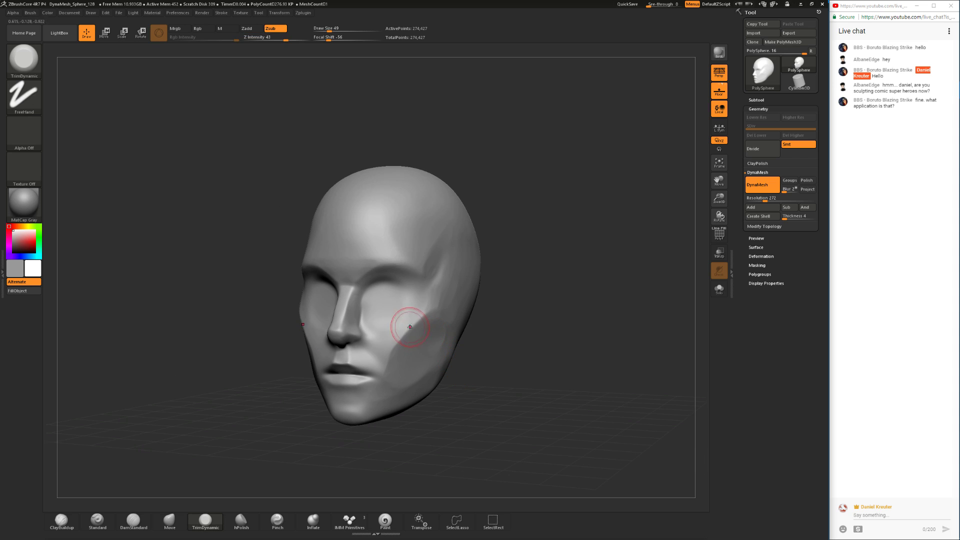
# - Carve along the cheek and rear jaw plane with the DamStandard brush at draw size 112
pyautogui.click(144, 520)
pyautogui.moveTo(270, 437); pyautogui.dragTo(253, 436)
pyautogui.press('space')
pyautogui.moveTo(473, 344); pyautogui.dragTo(480, 345)
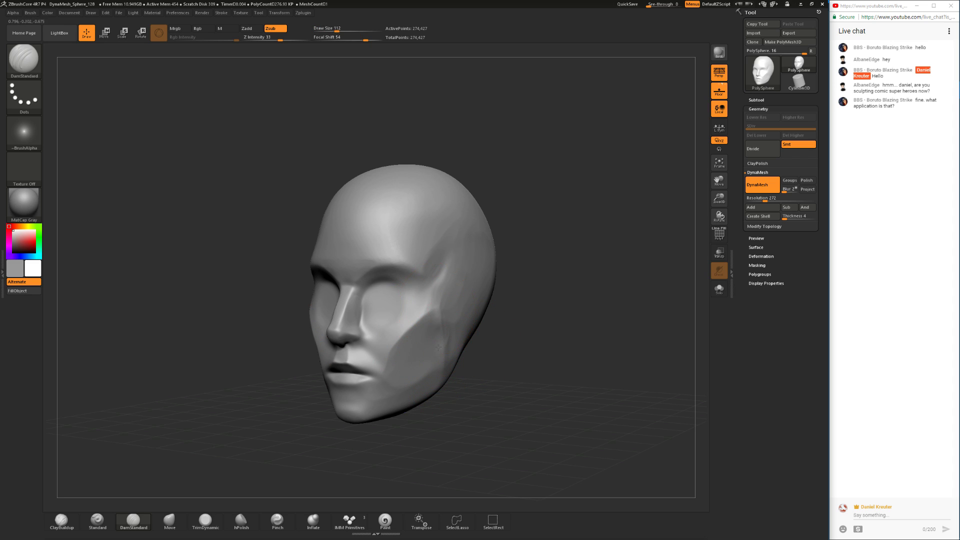
# - Flatten the side planes of the cheek and jaw with TrimDynamic at draw size 87, and smooth the transitions
pyautogui.click(206, 520)
pyautogui.press('space')
pyautogui.moveTo(518, 315); pyautogui.dragTo(503, 330)
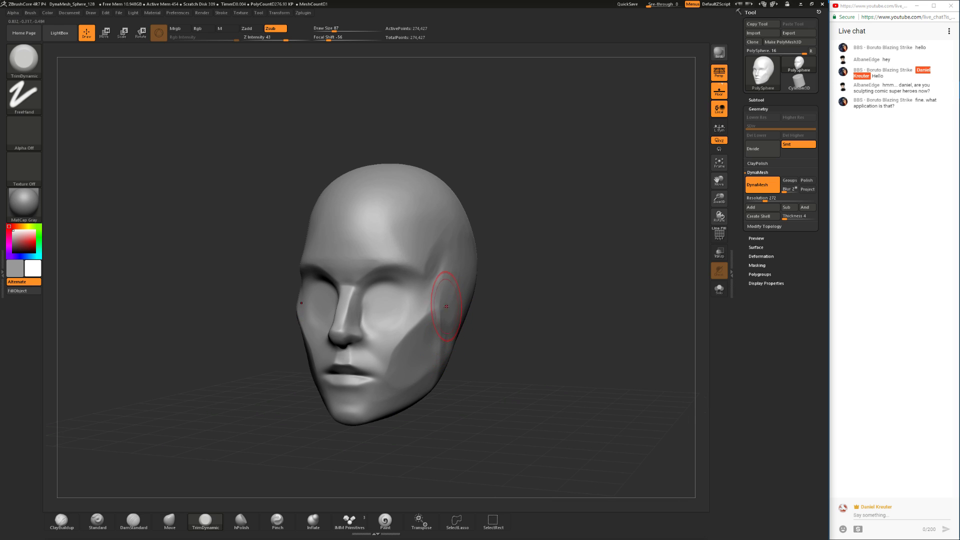
pyautogui.moveTo(451, 395)
pyautogui.keyDown('shift'); pyautogui.mouseDown()
pyautogui.moveTo(445, 334)
pyautogui.moveTo(459, 340)
pyautogui.mouseUp(); pyautogui.keyUp('shift')
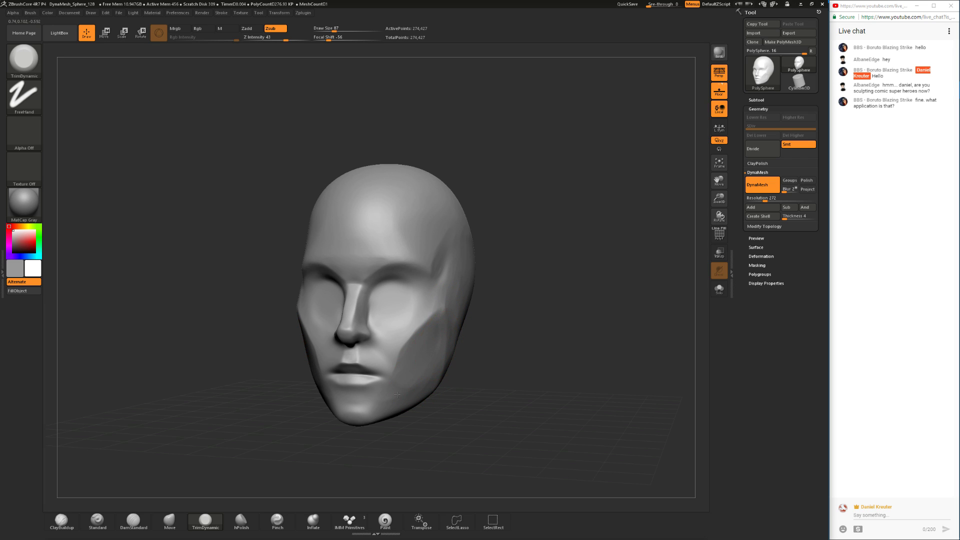
pyautogui.moveTo(472, 369)
pyautogui.mouseDown()
pyautogui.moveTo(468, 383)
pyautogui.moveTo(410, 395)
pyautogui.mouseUp()
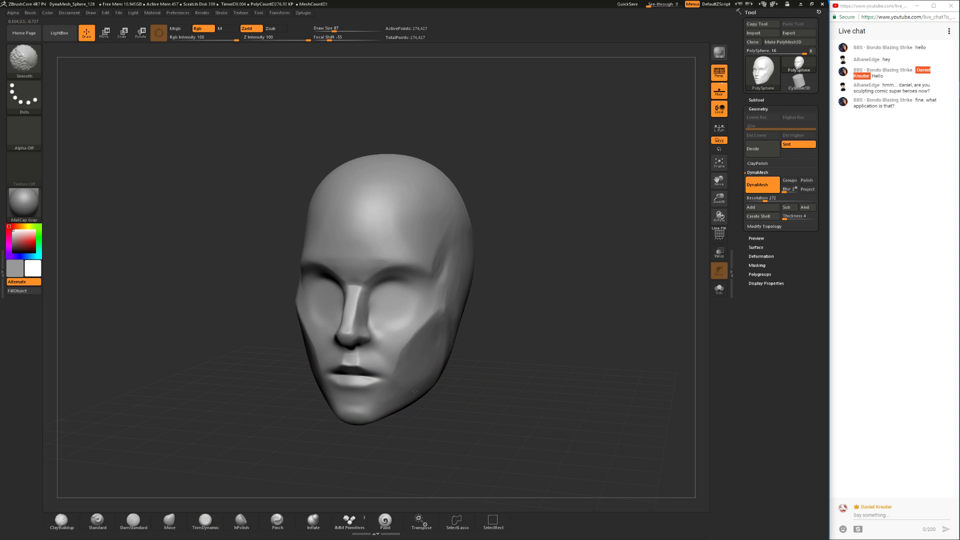
pyautogui.moveTo(469, 367)
pyautogui.keyDown('shift'); pyautogui.mouseDown()
pyautogui.moveTo(484, 372)
pyautogui.moveTo(467, 349)
pyautogui.mouseUp(); pyautogui.keyUp('shift')
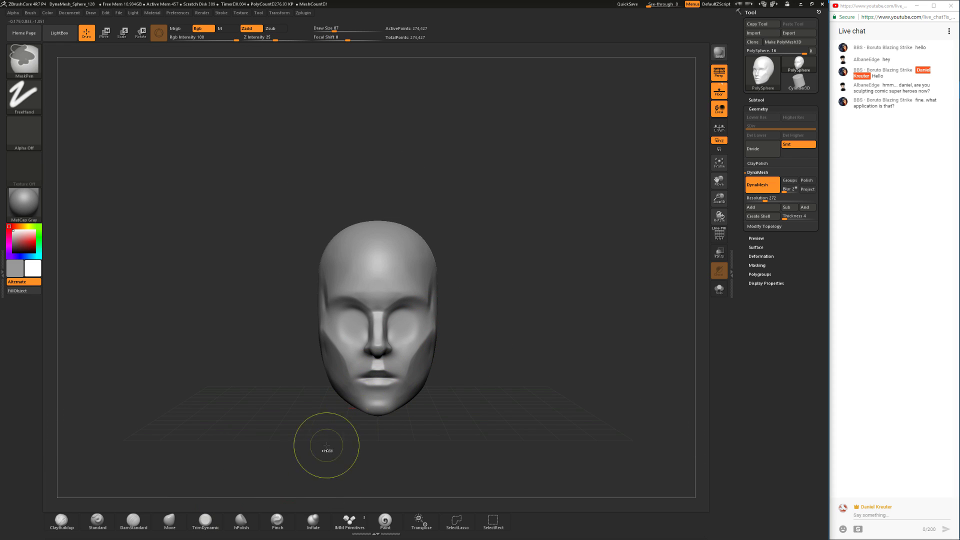
# - Carve the crease between the nose tip and nostril wing with the DamStandard brush at draw size 37, and smooth it
pyautogui.click(241, 522)
pyautogui.moveTo(472, 375)
pyautogui.mouseDown()
pyautogui.moveTo(438, 377)
pyautogui.moveTo(397, 403)
pyautogui.moveTo(388, 422)
pyautogui.moveTo(443, 403)
pyautogui.moveTo(440, 434)
pyautogui.moveTo(488, 418)
pyautogui.moveTo(482, 453)
pyautogui.mouseUp()
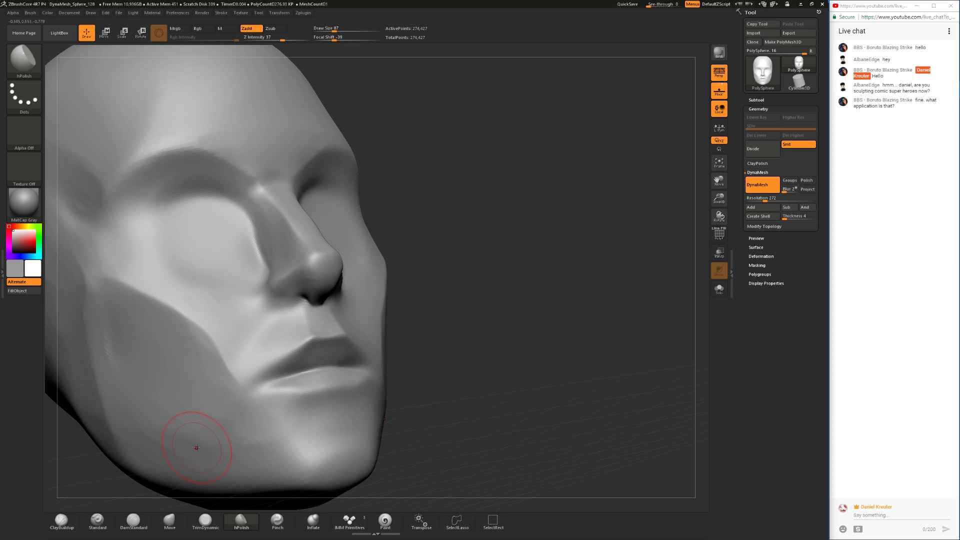
pyautogui.click(128, 527)
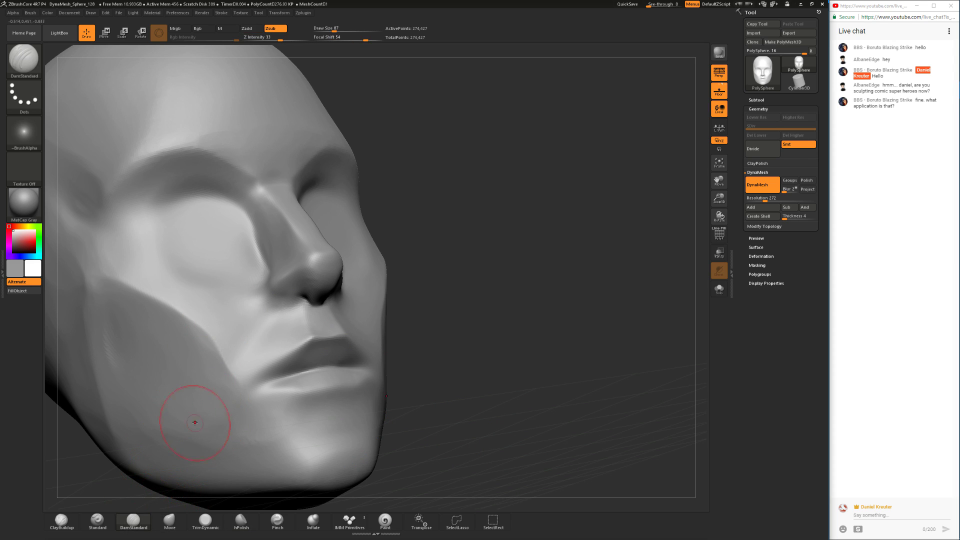
pyautogui.press('space')
pyautogui.moveTo(273, 293)
pyautogui.mouseDown()
pyautogui.moveTo(300, 301)
pyautogui.moveTo(321, 292)
pyautogui.moveTo(275, 300)
pyautogui.moveTo(300, 300)
pyautogui.mouseUp()
pyautogui.moveTo(298, 300)
pyautogui.keyDown('shift'); pyautogui.mouseDown()
pyautogui.moveTo(278, 302)
pyautogui.moveTo(302, 296)
pyautogui.mouseUp(); pyautogui.keyUp('shift')
pyautogui.moveTo(423, 307); pyautogui.dragTo(391, 275)
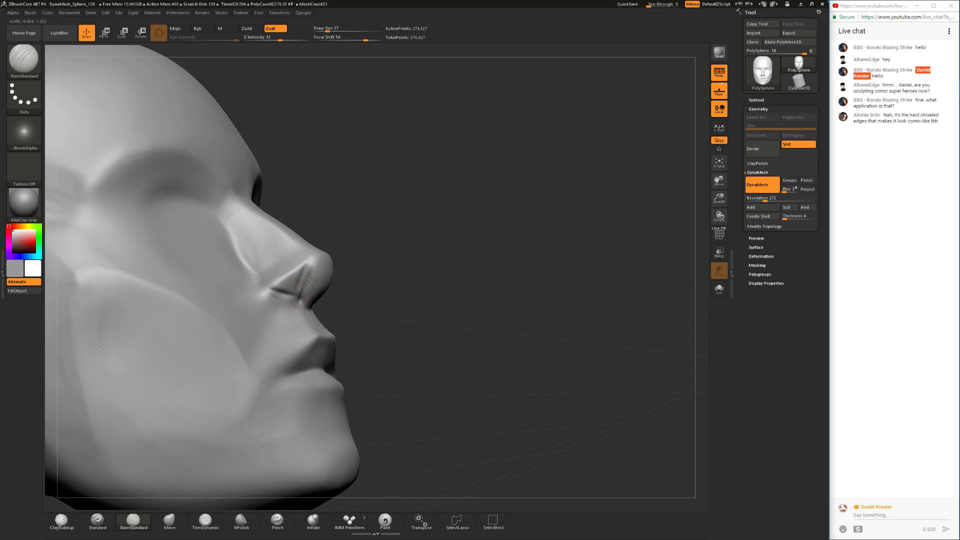
pyautogui.keyDown('alt'); pyautogui.moveTo(387, 286); pyautogui.dragTo(375, 268); pyautogui.keyUp('alt')
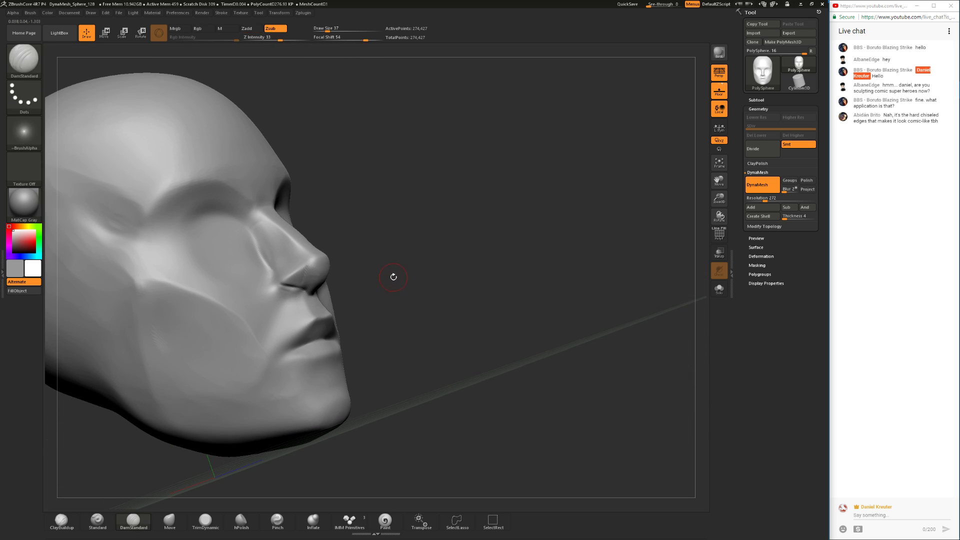
pyautogui.moveTo(396, 284); pyautogui.dragTo(383, 292)
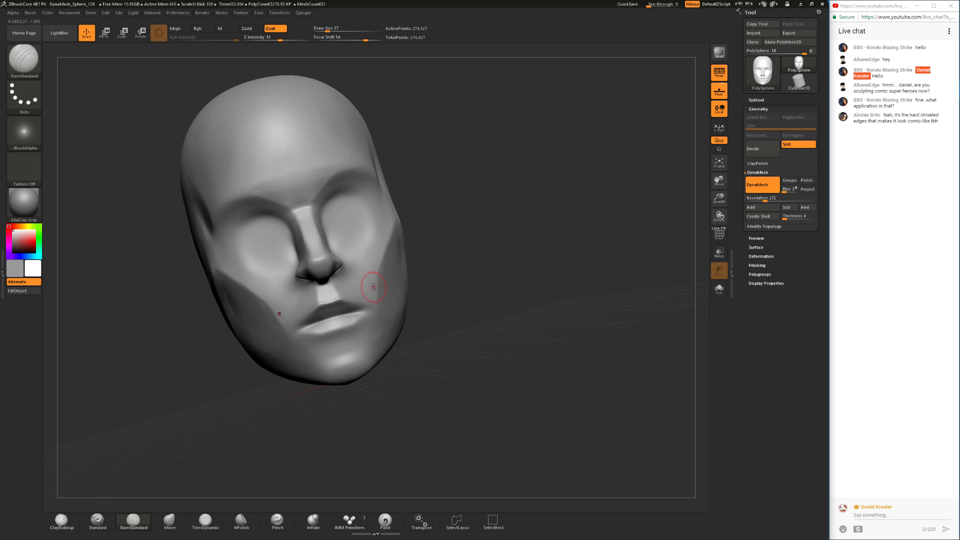
# - Refine the nostril edge and underside of the nose with DamStandard strokes at draw size 37, smoothing the transitions
pyautogui.press('shift')
pyautogui.moveTo(436, 280)
pyautogui.mouseDown()
pyautogui.moveTo(473, 272)
pyautogui.moveTo(440, 313)
pyautogui.mouseUp()
pyautogui.keyDown('shift'); pyautogui.moveTo(309, 265); pyautogui.dragTo(310, 270); pyautogui.keyUp('shift')
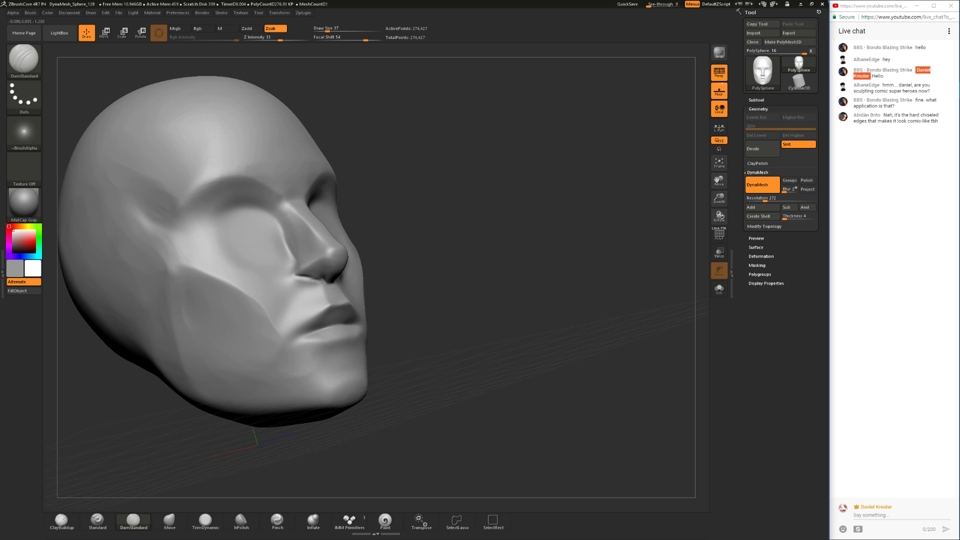
pyautogui.moveTo(390, 271); pyautogui.dragTo(340, 260)
pyautogui.keyDown('shift'); pyautogui.moveTo(327, 280); pyautogui.dragTo(330, 286); pyautogui.keyUp('shift')
pyautogui.moveTo(195, 404); pyautogui.dragTo(274, 365)
pyautogui.keyDown('alt'); pyautogui.moveTo(395, 277); pyautogui.dragTo(390, 305); pyautogui.keyUp('alt')
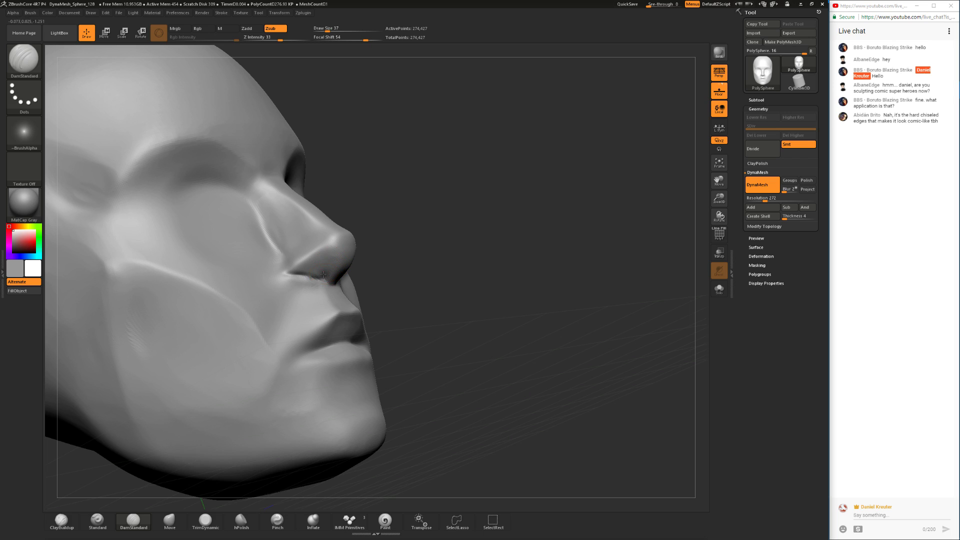
pyautogui.keyDown('shift'); pyautogui.moveTo(324, 249); pyautogui.dragTo(322, 271); pyautogui.keyUp('shift')
pyautogui.moveTo(379, 240)
pyautogui.mouseDown()
pyautogui.moveTo(439, 260)
pyautogui.moveTo(337, 255)
pyautogui.mouseUp()
# - Flatten the planes around the underside of the nose with the TrimDynamic brush at draw size 37
pyautogui.click(206, 521)
pyautogui.moveTo(316, 271)
pyautogui.mouseDown(button='right')
pyautogui.moveTo(377, 260)
pyautogui.moveTo(331, 274)
pyautogui.mouseUp(button='right')
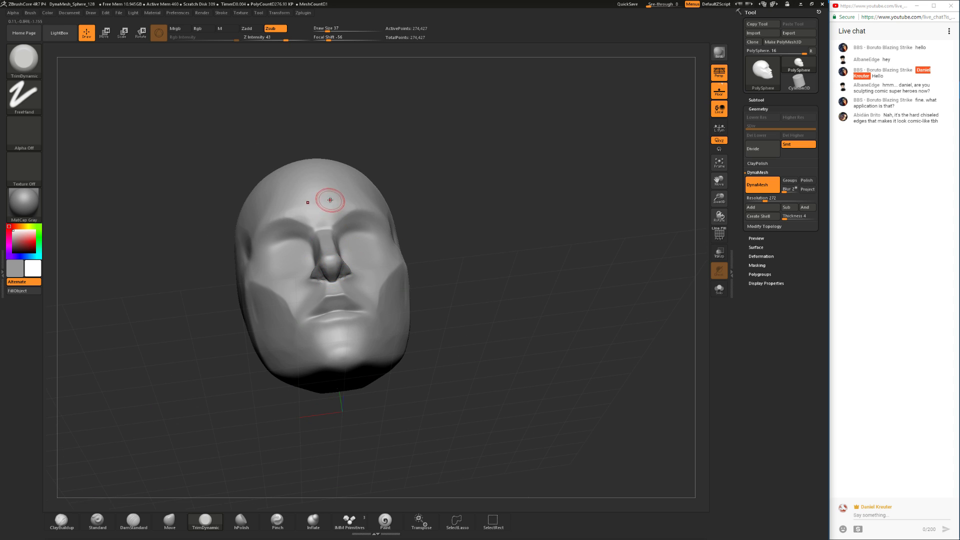
pyautogui.moveTo(409, 227)
pyautogui.mouseDown(button='right')
pyautogui.moveTo(446, 270)
pyautogui.moveTo(415, 301)
pyautogui.mouseUp(button='right')
pyautogui.press('ctrl')
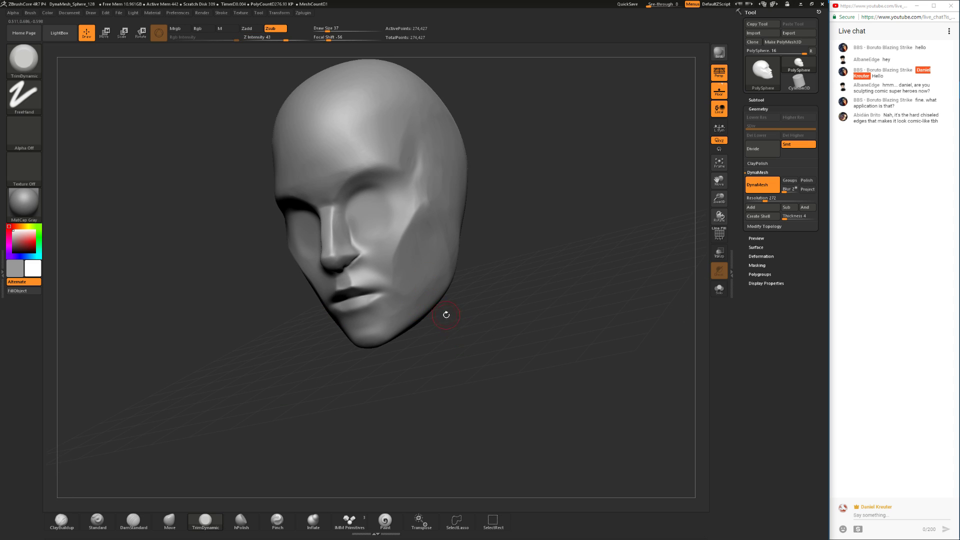
pyautogui.moveTo(475, 343)
pyautogui.mouseDown(button='right')
pyautogui.moveTo(507, 315)
pyautogui.moveTo(503, 331)
pyautogui.moveTo(516, 330)
pyautogui.moveTo(507, 306)
pyautogui.moveTo(510, 356)
pyautogui.mouseUp(button='right')
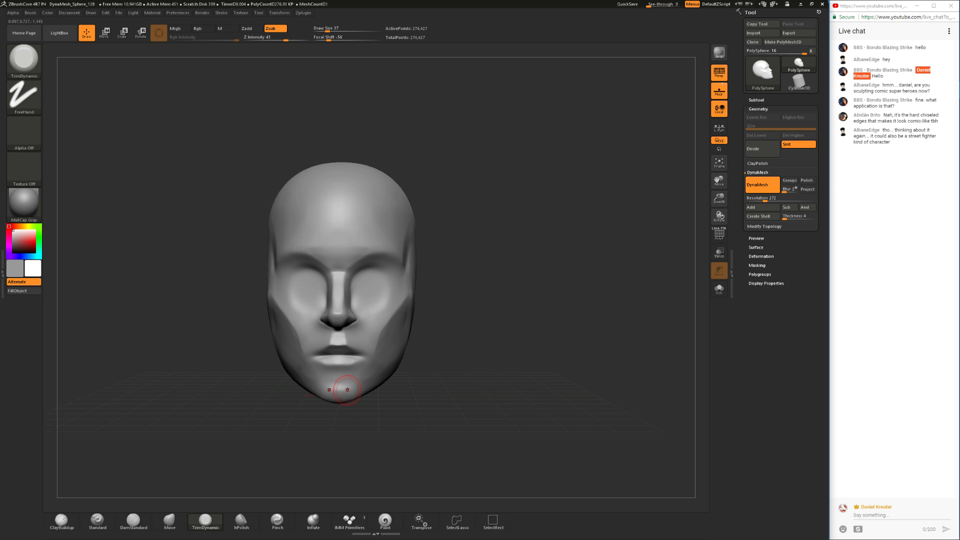
pyautogui.click(170, 520)
pyautogui.moveTo(300, 402)
pyautogui.mouseDown()
pyautogui.moveTo(425, 378)
pyautogui.moveTo(426, 322)
pyautogui.moveTo(381, 406)
pyautogui.mouseUp()
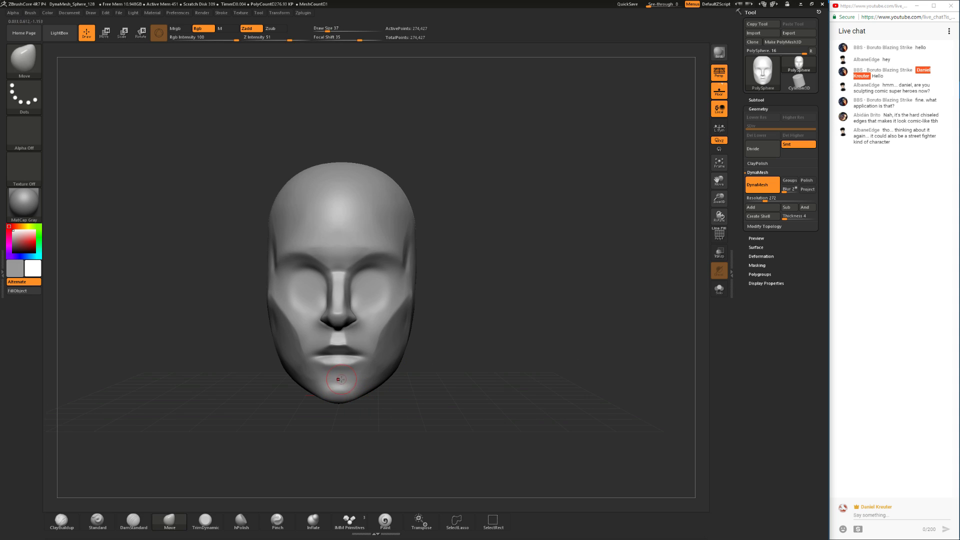
pyautogui.press('space')
pyautogui.moveTo(358, 365); pyautogui.dragTo(371, 363)
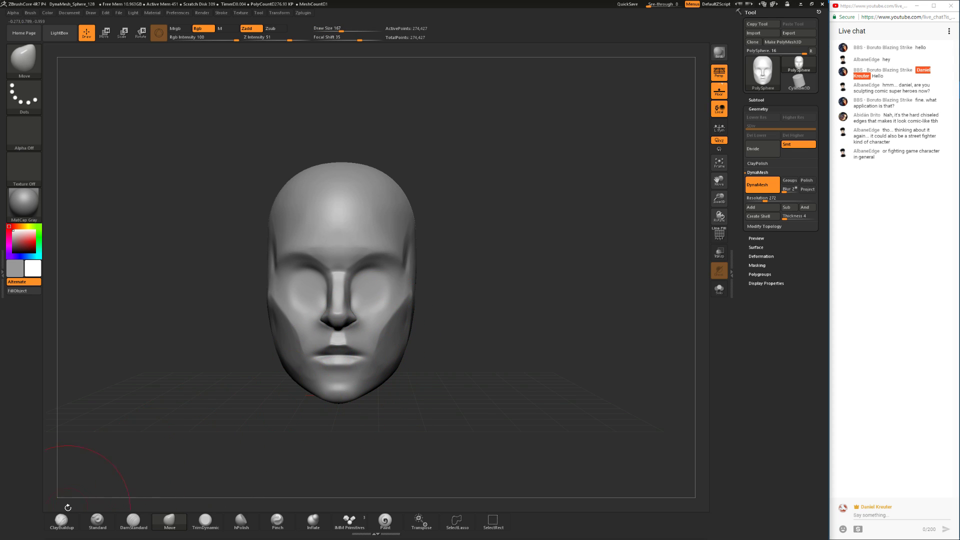
# - Build up the area above the upper lip with the ClayBuildup brush at draw size 44, and smooth it
pyautogui.click(61, 521)
pyautogui.press('space')
pyautogui.moveTo(335, 351); pyautogui.dragTo(333, 351)
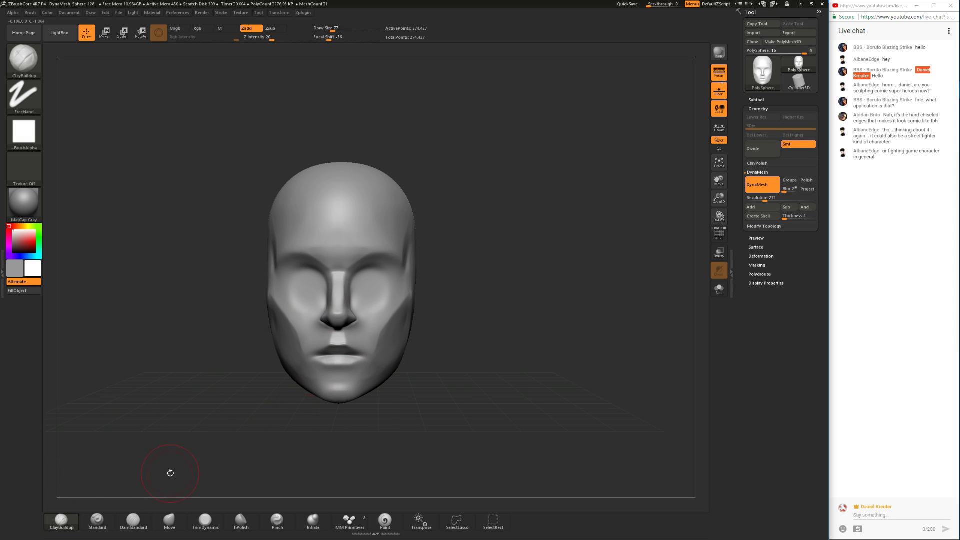
pyautogui.moveTo(218, 484); pyautogui.dragTo(289, 431)
pyautogui.press('space')
pyautogui.moveTo(328, 381); pyautogui.dragTo(320, 381)
pyautogui.press('space')
pyautogui.moveTo(312, 335); pyautogui.dragTo(316, 335)
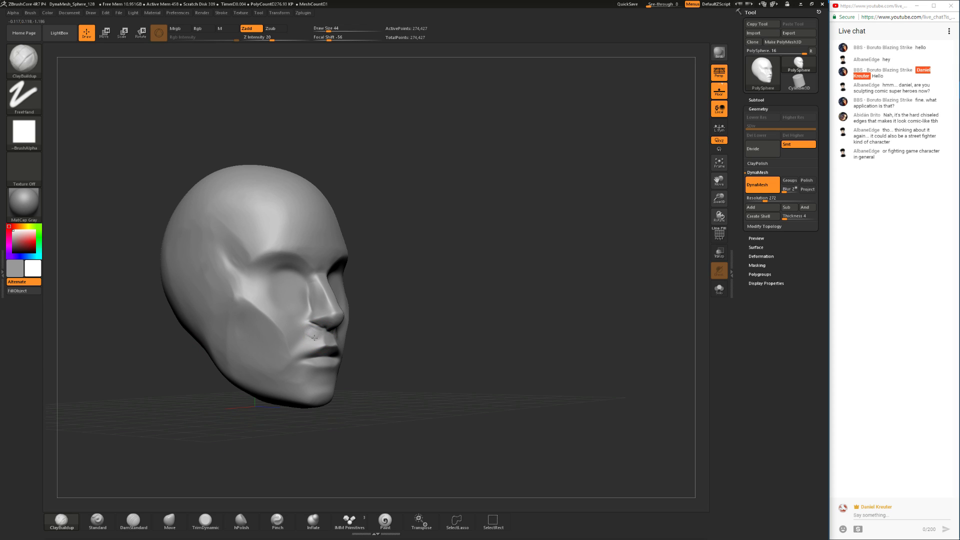
pyautogui.press('shift')
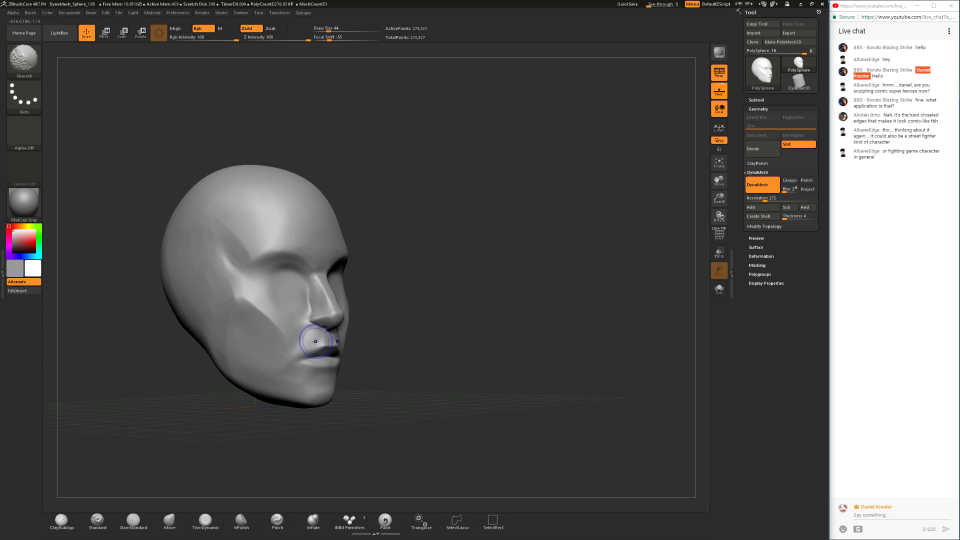
pyautogui.moveTo(419, 327)
pyautogui.mouseDown()
pyautogui.moveTo(386, 332)
pyautogui.moveTo(392, 351)
pyautogui.mouseUp()
# - Flatten the planes above and beside the mouth with the TrimDynamic brush, using draw sizes from 33 up to 49
pyautogui.press('space')
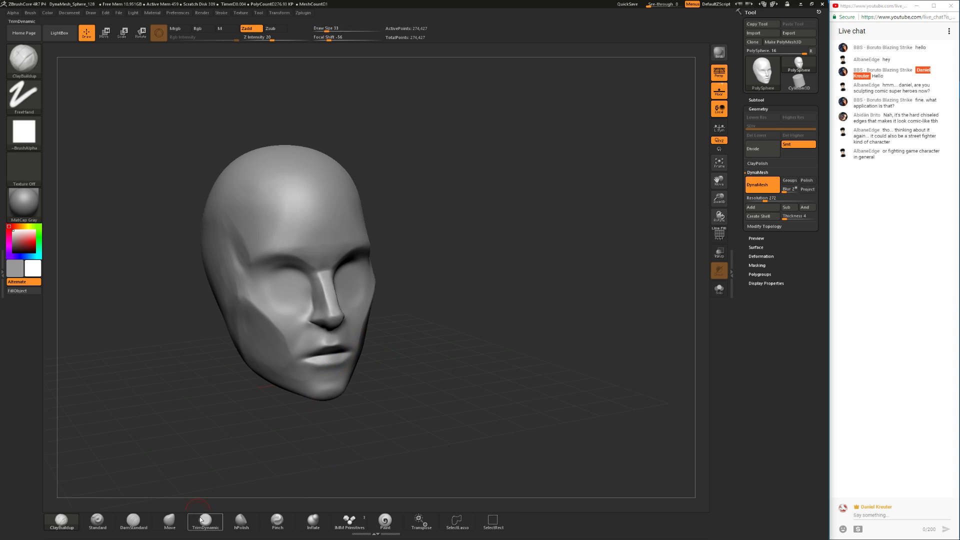
pyautogui.click(201, 518)
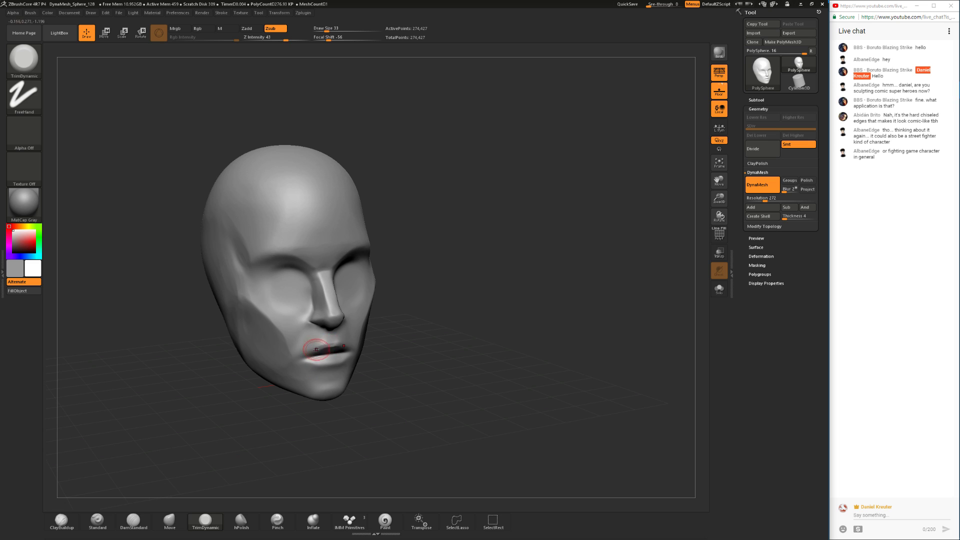
pyautogui.moveTo(382, 352)
pyautogui.mouseDown()
pyautogui.moveTo(325, 345)
pyautogui.moveTo(289, 291)
pyautogui.moveTo(387, 350)
pyautogui.moveTo(377, 400)
pyautogui.moveTo(322, 350)
pyautogui.mouseUp()
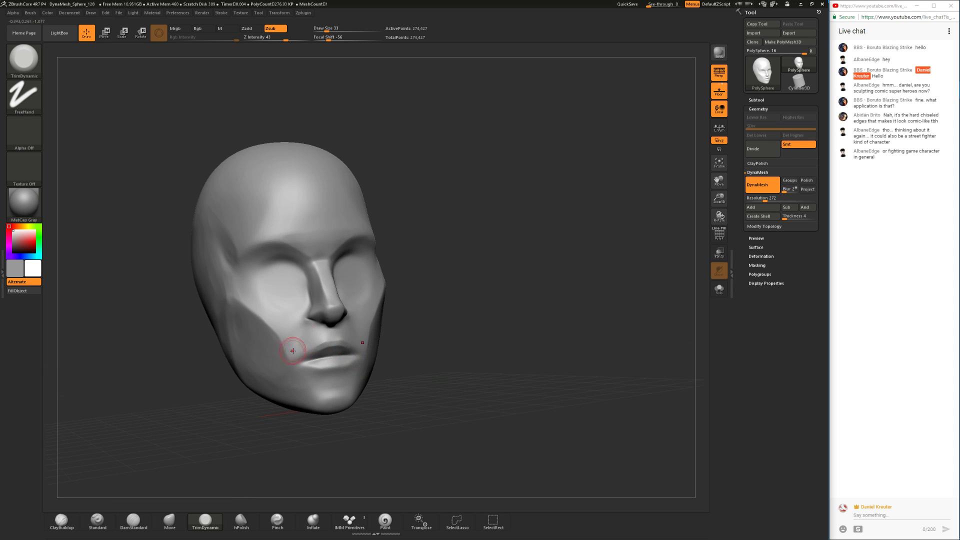
pyautogui.moveTo(252, 391); pyautogui.dragTo(287, 397)
pyautogui.press('space')
pyautogui.moveTo(318, 346)
pyautogui.mouseDown()
pyautogui.moveTo(381, 340)
pyautogui.moveTo(379, 328)
pyautogui.moveTo(328, 345)
pyautogui.mouseUp()
pyautogui.press('space')
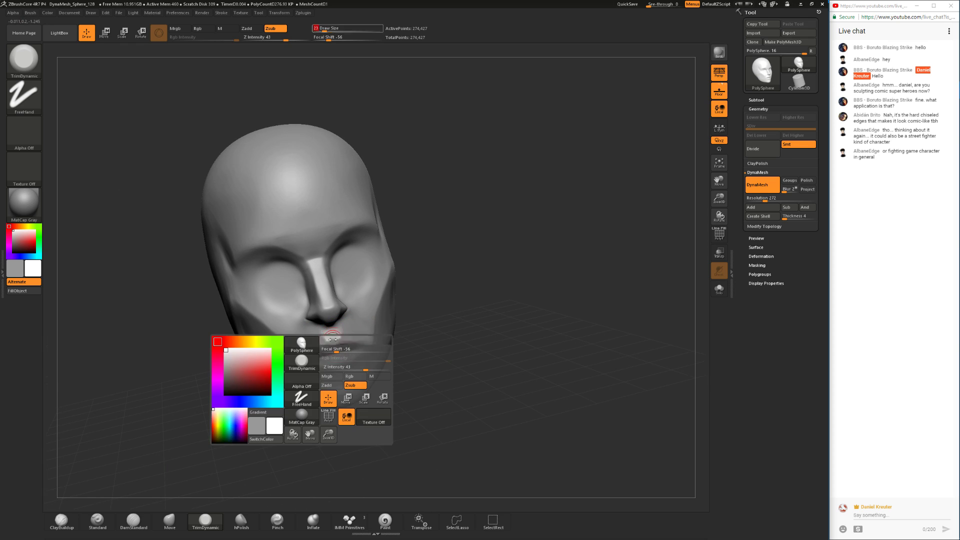
pyautogui.moveTo(255, 393); pyautogui.dragTo(293, 390)
pyautogui.press('space')
pyautogui.moveTo(313, 346); pyautogui.dragTo(326, 346)
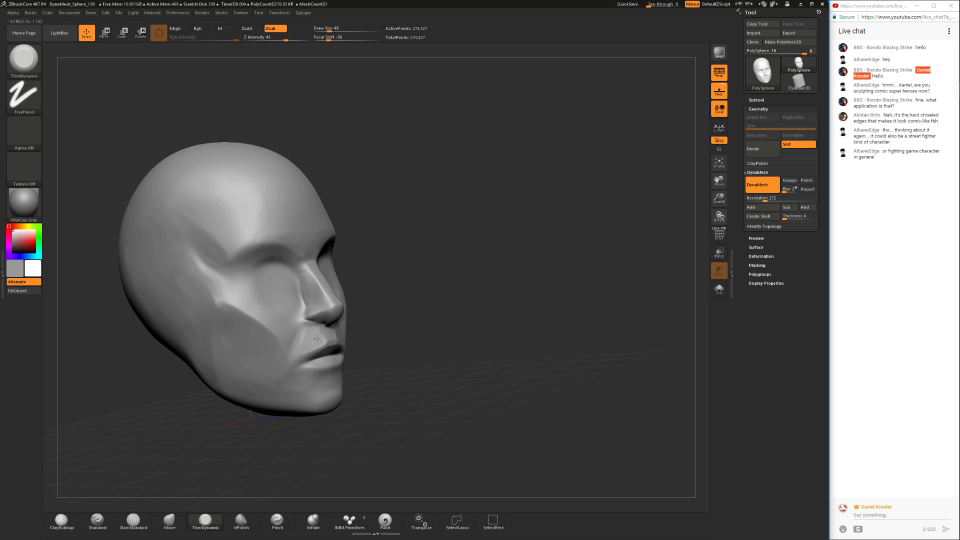
# - Adjust the shape of the lips and mouth corners with the Move brush at draw size 77
pyautogui.click(163, 520)
pyautogui.moveTo(200, 450); pyautogui.dragTo(280, 440)
pyautogui.keyDown('alt'); pyautogui.moveTo(350, 400); pyautogui.dragTo(360, 435); pyautogui.keyUp('alt')
pyautogui.press('space')
pyautogui.moveTo(309, 333)
pyautogui.mouseDown()
pyautogui.moveTo(320, 332)
pyautogui.moveTo(247, 441)
pyautogui.mouseUp()
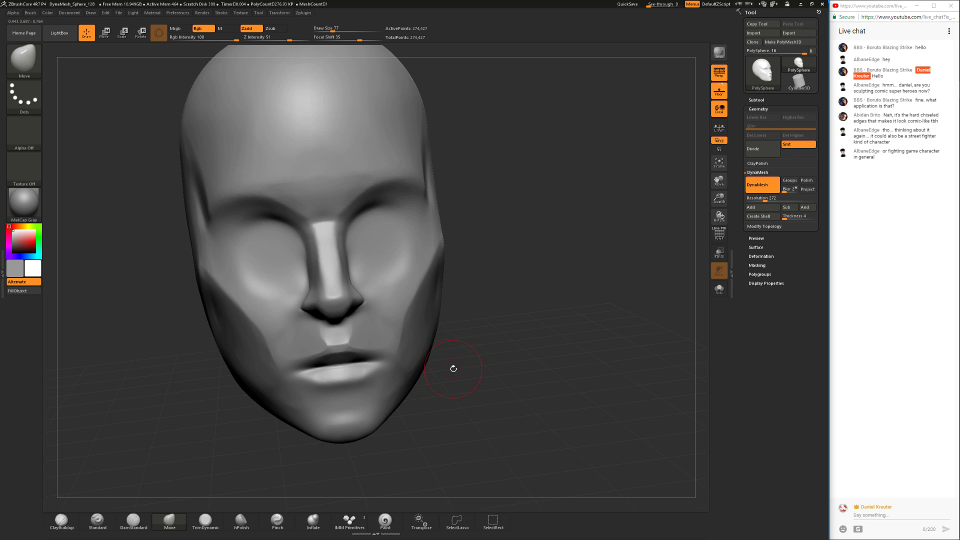
# - Reshape the cheek and jaw contour from the front with the Move brush at draw sizes 245 and 128
pyautogui.moveTo(485, 364)
pyautogui.keyDown('shift'); pyautogui.mouseDown()
pyautogui.moveTo(496, 359)
pyautogui.moveTo(502, 381)
pyautogui.moveTo(501, 361)
pyautogui.mouseUp(); pyautogui.keyUp('shift')
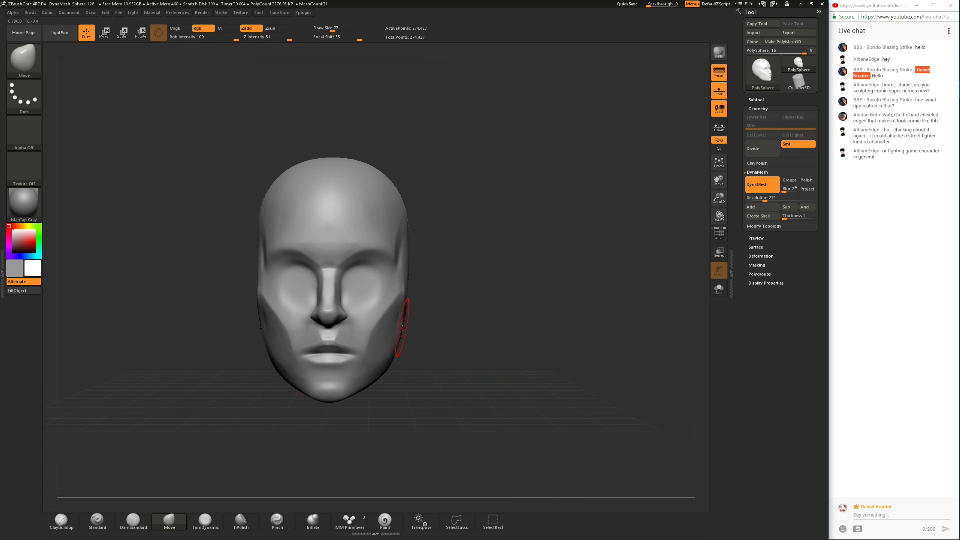
pyautogui.press('s')
pyautogui.moveTo(403, 328)
pyautogui.mouseDown()
pyautogui.moveTo(419, 328)
pyautogui.moveTo(397, 333)
pyautogui.mouseUp()
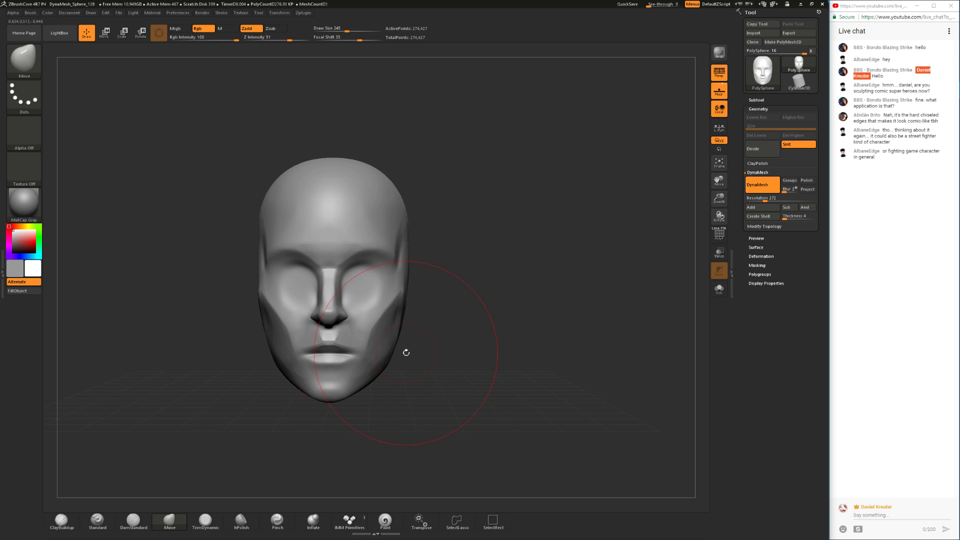
pyautogui.press('space')
pyautogui.moveTo(410, 353)
pyautogui.mouseDown()
pyautogui.moveTo(382, 361)
pyautogui.moveTo(361, 386)
pyautogui.moveTo(394, 398)
pyautogui.moveTo(383, 381)
pyautogui.mouseUp()
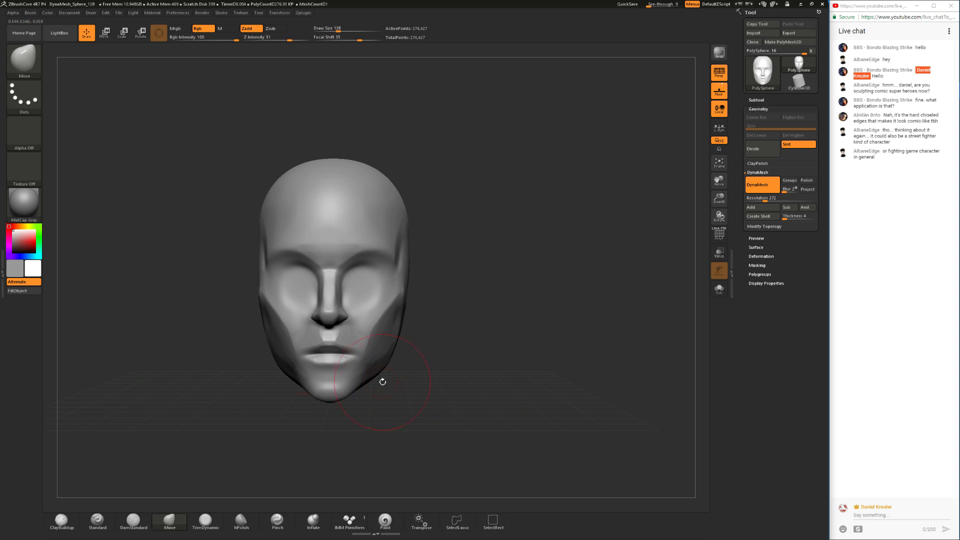
pyautogui.click(350, 521)
pyautogui.moveTo(435, 359)
pyautogui.mouseDown()
pyautogui.moveTo(463, 347)
pyautogui.moveTo(342, 420)
pyautogui.mouseUp()
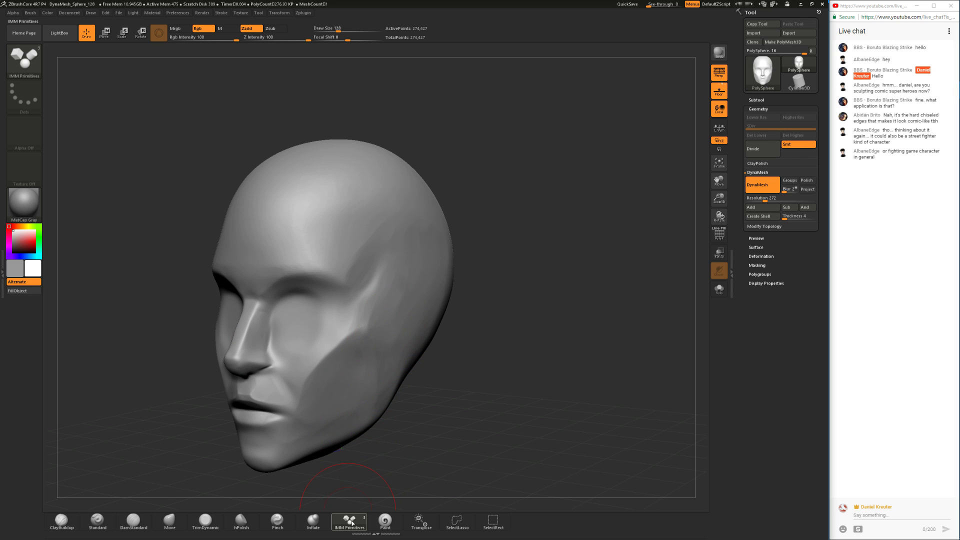
pyautogui.press('m')
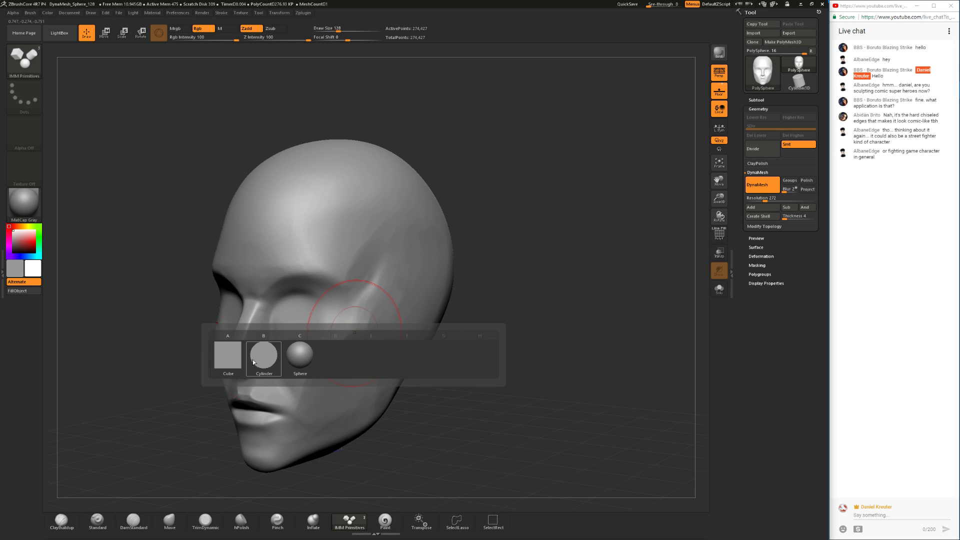
pyautogui.click(253, 359)
pyautogui.moveTo(411, 326); pyautogui.dragTo(393, 396)
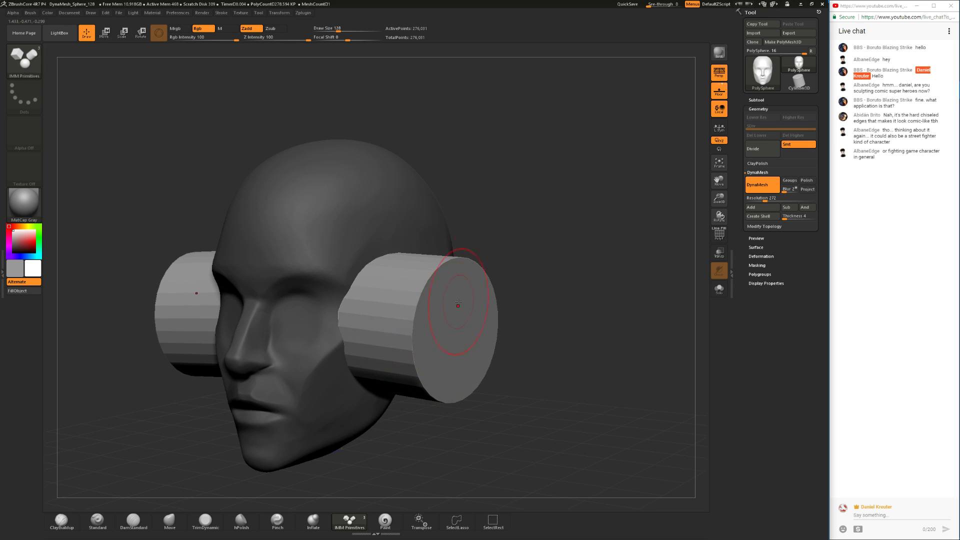
pyautogui.keyDown('shift'); pyautogui.moveTo(475, 245); pyautogui.dragTo(495, 256); pyautogui.keyUp('shift')
pyautogui.press('e')
pyautogui.keyDown('shift'); pyautogui.moveTo(441, 201); pyautogui.dragTo(407, 349); pyautogui.keyUp('shift')
pyautogui.hotkey('ctrl', 'z')
pyautogui.moveTo(416, 425); pyautogui.dragTo(425, 354)
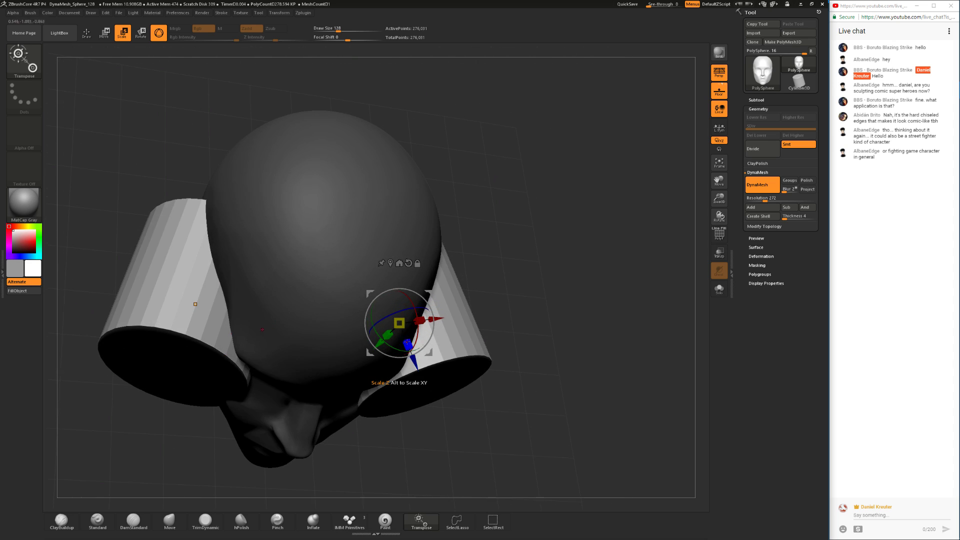
pyautogui.hotkey('ctrl', 'z')
pyautogui.hotkey('ctrl', 'z')
pyautogui.hotkey('ctrl', 'z')
pyautogui.hotkey('ctrl', 'z')
pyautogui.hotkey('ctrl', 'shift', 'z')
pyautogui.hotkey('ctrl', 'z')
pyautogui.moveTo(400, 350); pyautogui.dragTo(395, 423)
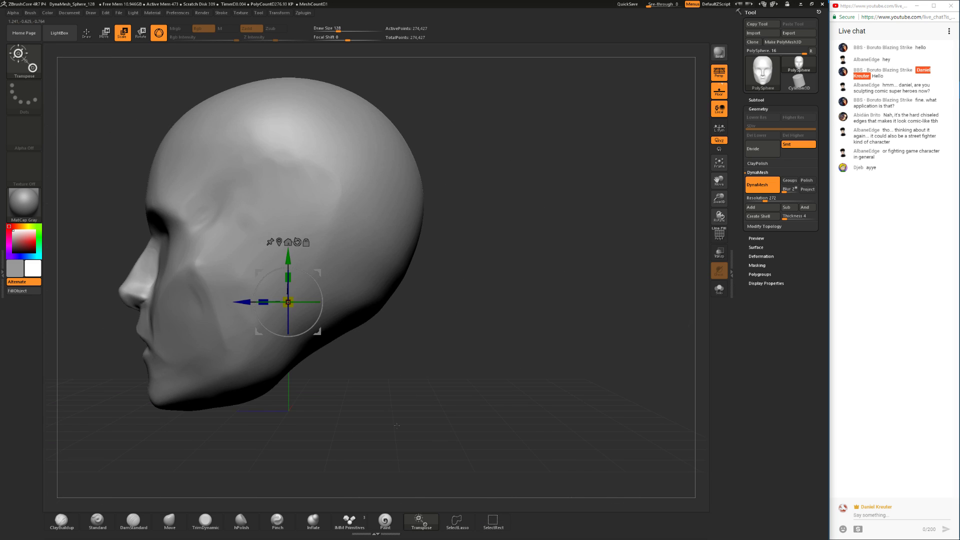
# - Insert mirrored IMM Primitives cylinders at the ear positions and flatten them into thin discs
pyautogui.click(359, 527)
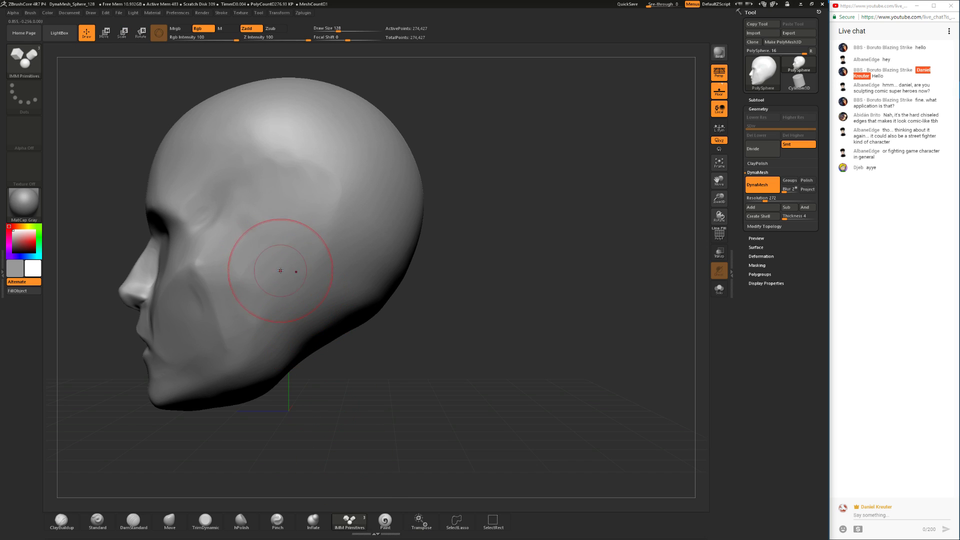
pyautogui.press('m')
pyautogui.click(211, 287)
pyautogui.moveTo(278, 259); pyautogui.dragTo(387, 381)
pyautogui.press('w')
pyautogui.moveTo(326, 254); pyautogui.dragTo(361, 275)
pyautogui.moveTo(231, 369); pyautogui.dragTo(274, 359)
pyautogui.moveTo(271, 258); pyautogui.dragTo(271, 261)
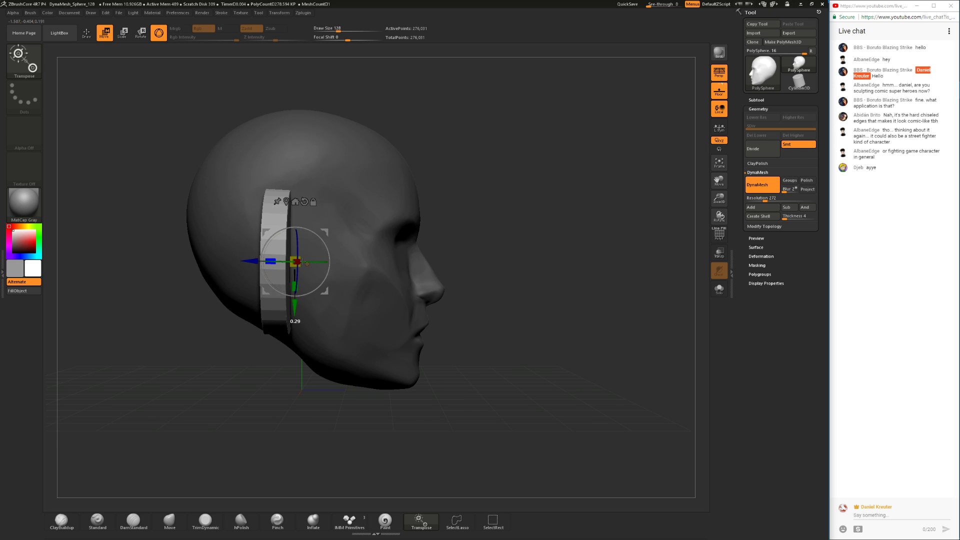
# - Rotate and reposition the ear discs so they angle outward from the sides of the head
pyautogui.moveTo(500, 257); pyautogui.dragTo(477, 236)
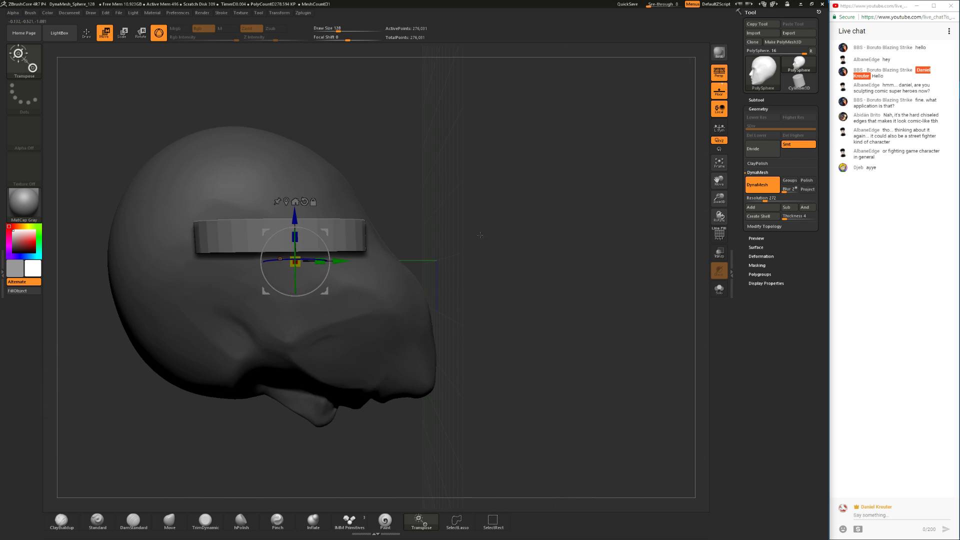
pyautogui.keyDown('shift'); pyautogui.moveTo(438, 190); pyautogui.dragTo(487, 208); pyautogui.keyUp('shift')
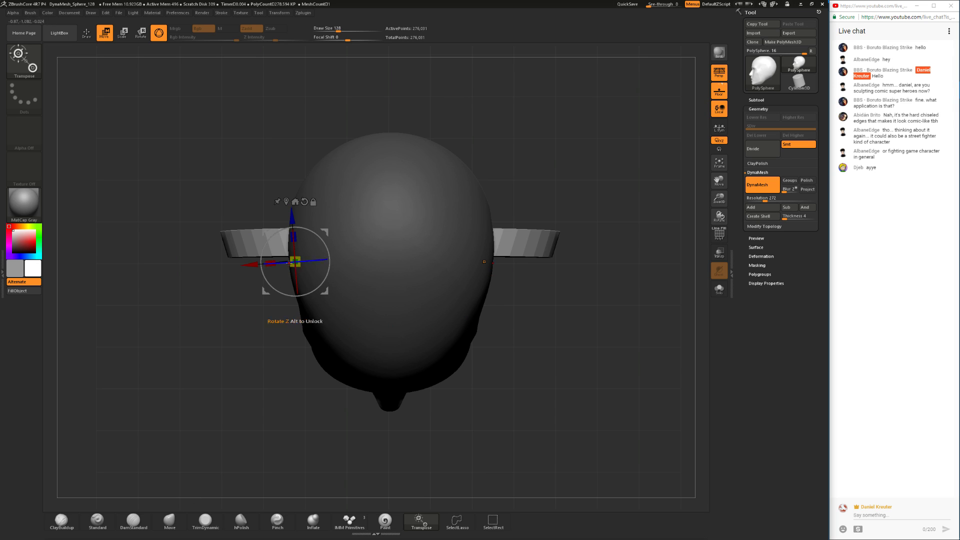
pyautogui.moveTo(327, 249); pyautogui.dragTo(327, 274)
pyautogui.moveTo(264, 403); pyautogui.dragTo(320, 371)
pyautogui.moveTo(328, 261); pyautogui.dragTo(341, 268)
pyautogui.moveTo(487, 261); pyautogui.dragTo(431, 270)
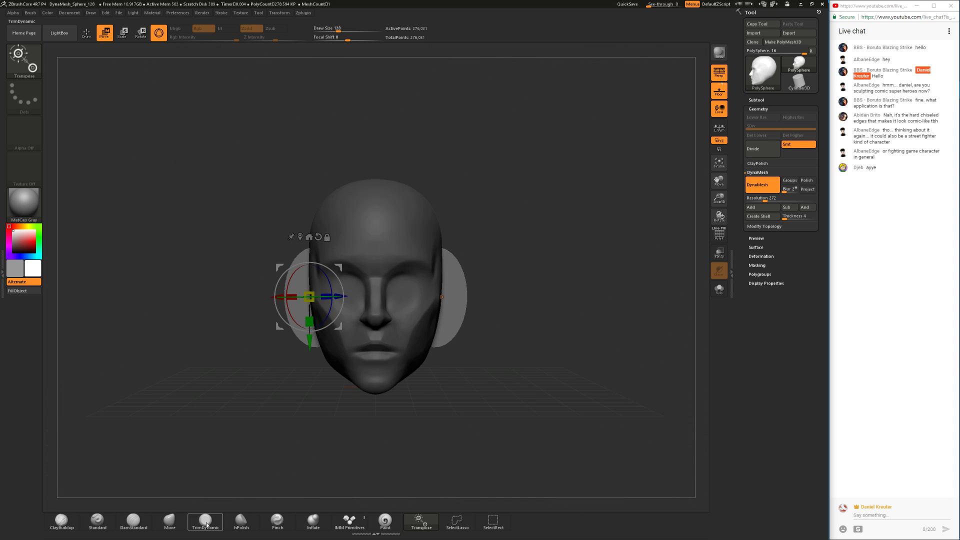
pyautogui.moveTo(309, 297); pyautogui.dragTo(251, 303)
# - Shift the mirrored ear discs backward along the sides of the head with the Move brush at draw size 318
pyautogui.click(170, 521)
pyautogui.moveTo(199, 442); pyautogui.dragTo(242, 426)
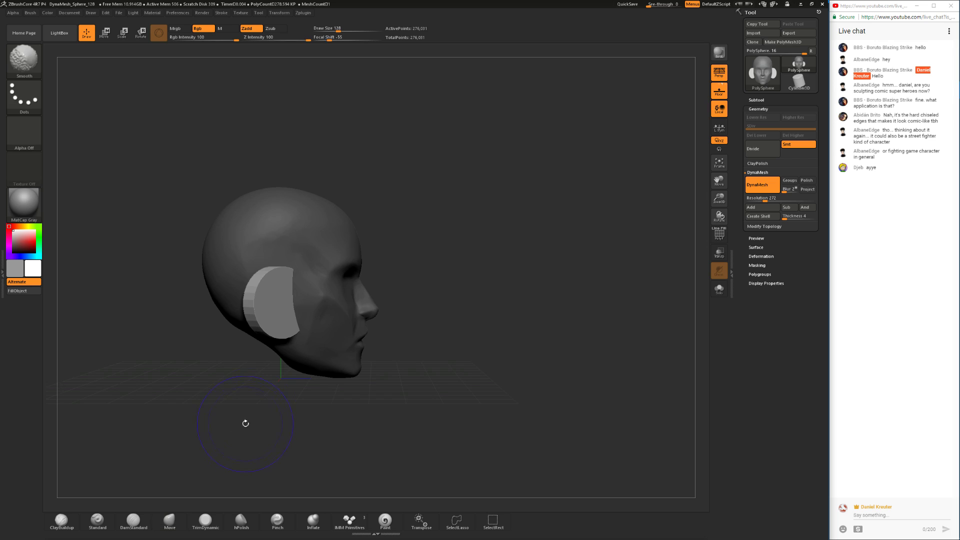
pyautogui.press('space')
pyautogui.moveTo(221, 334); pyautogui.dragTo(286, 311)
pyautogui.press('space')
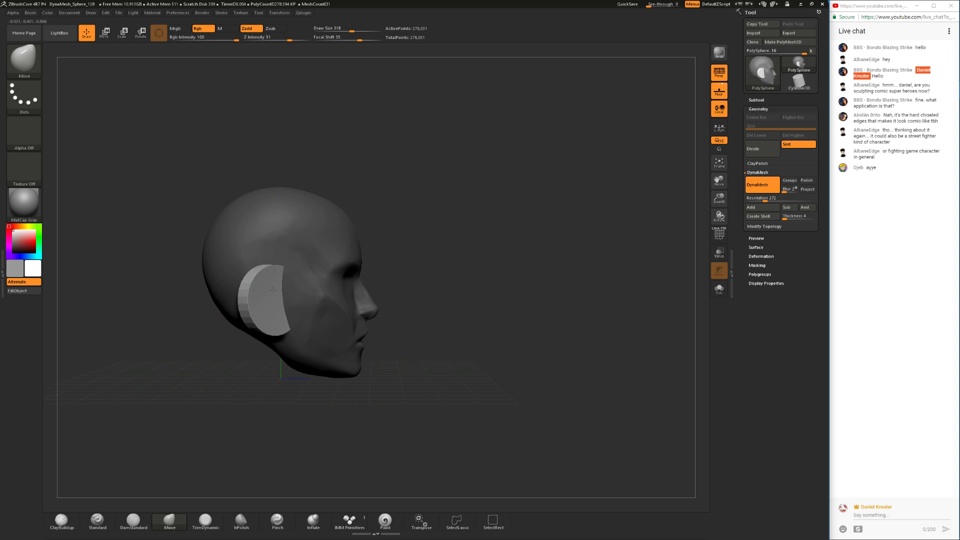
# - Pull the ear discs into a more tapered outline with the Move brush at draw size 245
pyautogui.moveTo(251, 388)
pyautogui.keyDown('shift'); pyautogui.mouseDown()
pyautogui.moveTo(251, 361)
pyautogui.moveTo(240, 363)
pyautogui.moveTo(266, 329)
pyautogui.moveTo(281, 346)
pyautogui.mouseUp(); pyautogui.keyUp('shift')
pyautogui.press('space')
pyautogui.moveTo(242, 351); pyautogui.dragTo(354, 274)
pyautogui.keyDown('shift'); pyautogui.moveTo(480, 224); pyautogui.dragTo(440, 230); pyautogui.keyUp('shift')
pyautogui.press('space')
pyautogui.moveTo(314, 252); pyautogui.dragTo(326, 266)
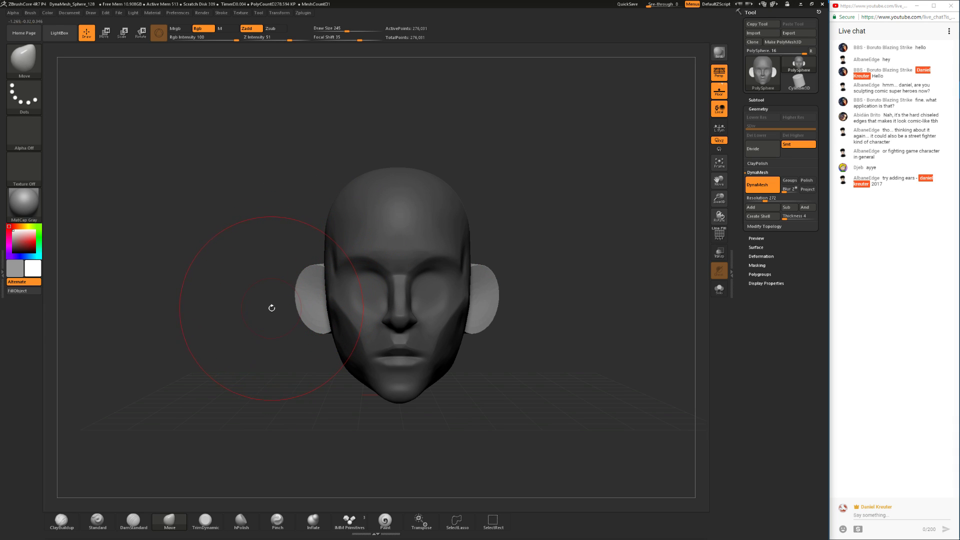
pyautogui.moveTo(271, 310); pyautogui.dragTo(300, 314)
# - Refine the ear discs from the back and side with the Move brush at draw sizes 128 and 167
pyautogui.press('space')
pyautogui.moveTo(300, 314); pyautogui.dragTo(278, 296)
pyautogui.keyDown('shift'); pyautogui.moveTo(249, 336); pyautogui.dragTo(339, 328); pyautogui.keyUp('shift')
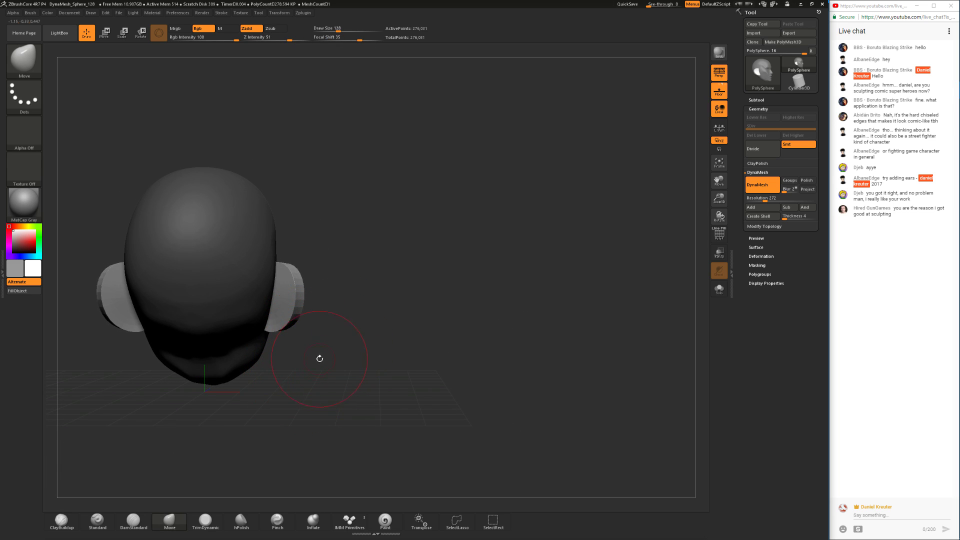
pyautogui.moveTo(311, 326); pyautogui.dragTo(184, 442)
pyautogui.press('space')
pyautogui.moveTo(332, 295)
pyautogui.mouseDown()
pyautogui.moveTo(374, 290)
pyautogui.moveTo(438, 310)
pyautogui.mouseUp()
pyautogui.moveTo(372, 296)
pyautogui.mouseDown()
pyautogui.moveTo(315, 289)
pyautogui.moveTo(274, 304)
pyautogui.mouseUp()
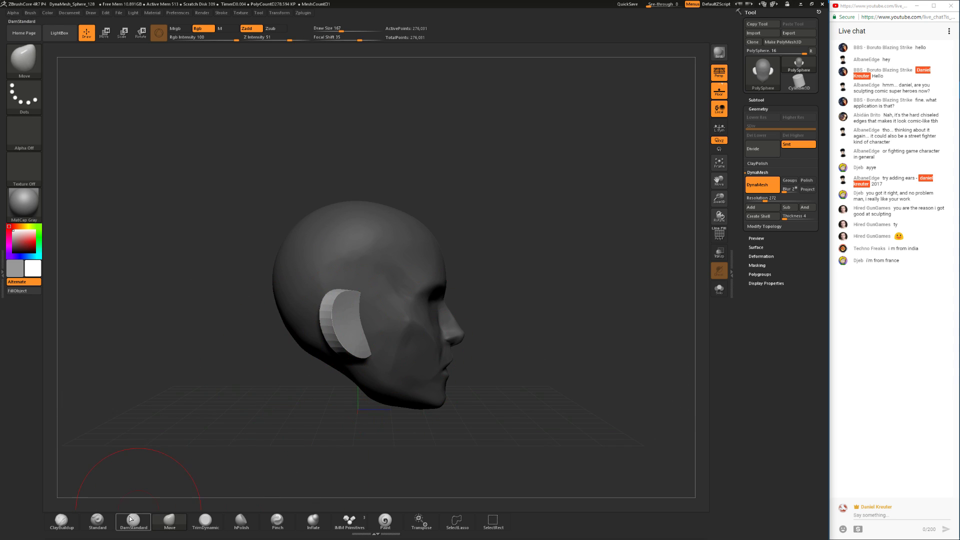
# - Soften the edges and surface of the ear discs with the ClayBuildup brush at draw size 87 and smoothing strokes
pyautogui.click(62, 521)
pyautogui.press('space')
pyautogui.moveTo(247, 334); pyautogui.dragTo(240, 333)
pyautogui.keyDown('shift'); pyautogui.moveTo(333, 304); pyautogui.dragTo(349, 310); pyautogui.keyUp('shift')
pyautogui.moveTo(525, 320); pyautogui.dragTo(465, 316)
pyautogui.moveTo(354, 315)
pyautogui.keyDown('shift'); pyautogui.mouseDown()
pyautogui.moveTo(363, 298)
pyautogui.moveTo(357, 330)
pyautogui.mouseUp(); pyautogui.keyUp('shift')
pyautogui.keyDown('shift'); pyautogui.moveTo(367, 387); pyautogui.dragTo(256, 391); pyautogui.keyUp('shift')
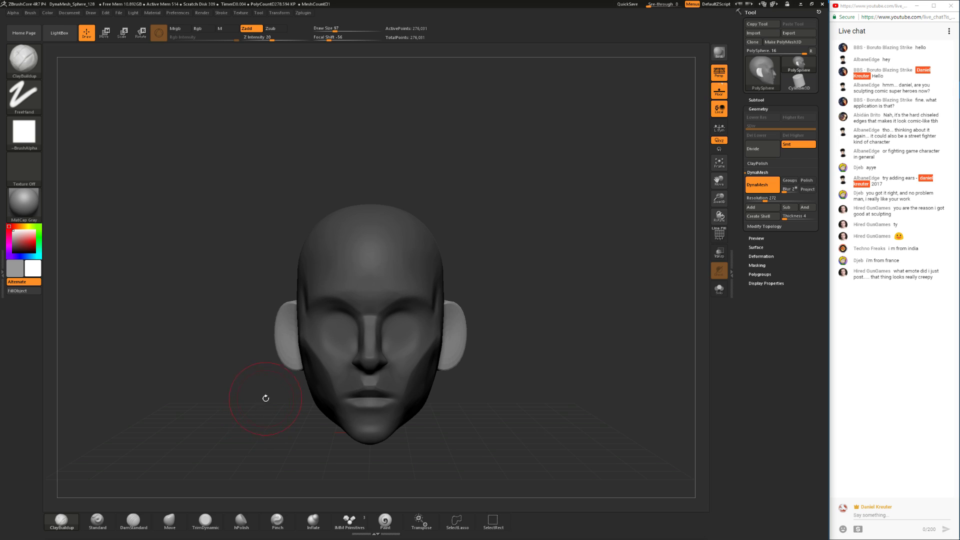
# - Reshape the outer contour of the ears with the Move brush at draw size 187
pyautogui.click(170, 520)
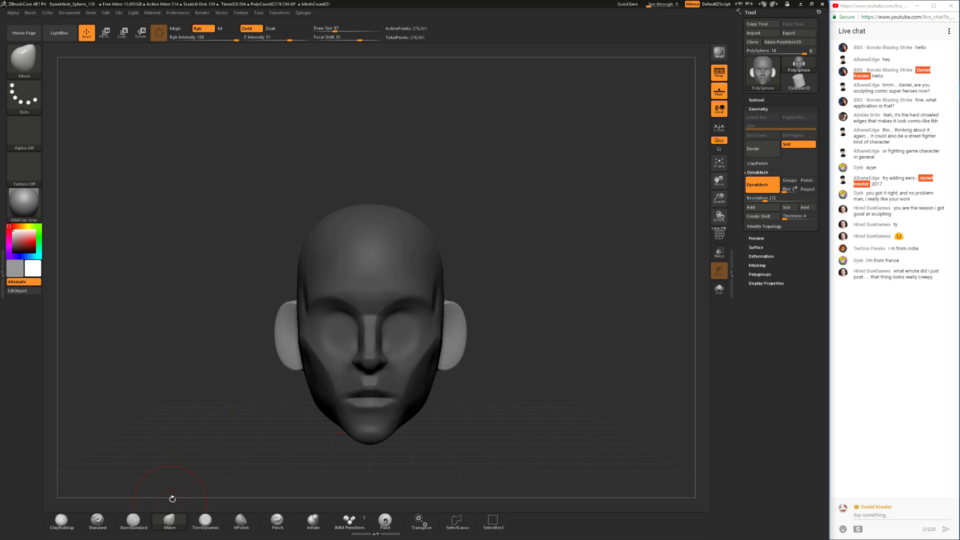
pyautogui.press('space')
pyautogui.moveTo(267, 355); pyautogui.dragTo(294, 329)
pyautogui.press('space')
pyautogui.moveTo(265, 379); pyautogui.dragTo(293, 361)
pyautogui.press('space')
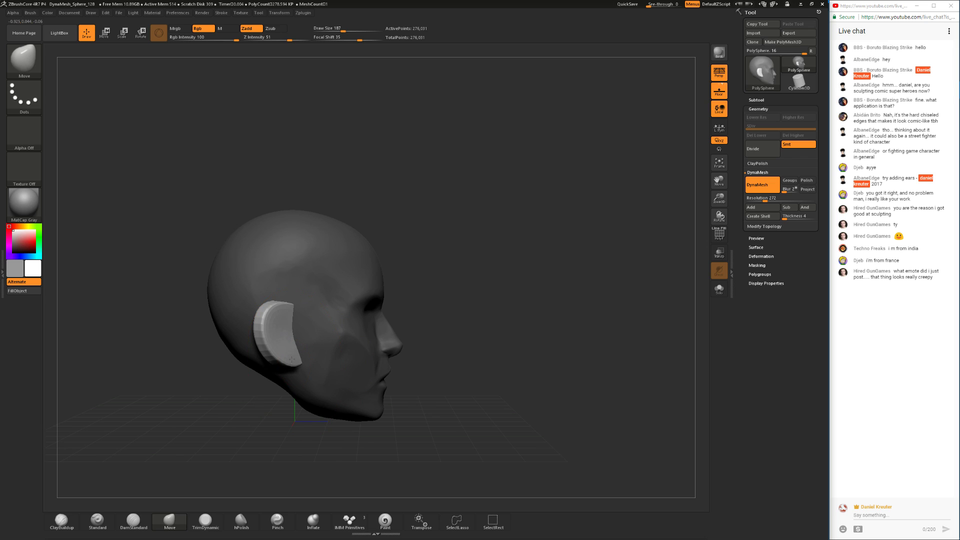
# - Narrow and tilt the ear shape in profile with the Move brush at draw size 124
pyautogui.keyDown('shift'); pyautogui.moveTo(259, 298); pyautogui.dragTo(264, 329); pyautogui.keyUp('shift')
pyautogui.moveTo(431, 313); pyautogui.dragTo(355, 319)
pyautogui.press('space')
pyautogui.moveTo(243, 355)
pyautogui.mouseDown()
pyautogui.moveTo(251, 352)
pyautogui.moveTo(217, 364)
pyautogui.moveTo(270, 367)
pyautogui.moveTo(256, 341)
pyautogui.mouseUp()
pyautogui.moveTo(253, 308); pyautogui.dragTo(248, 310)
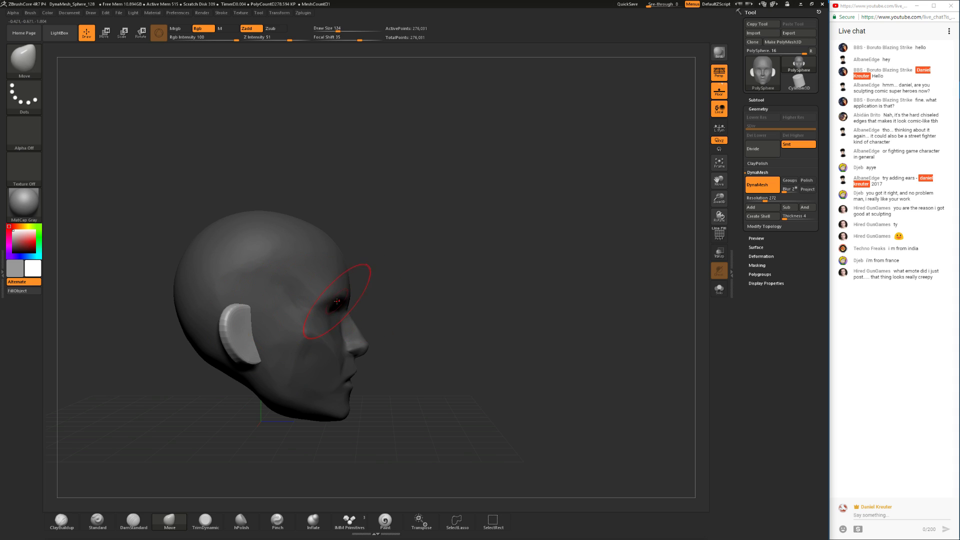
# - Adjust the ears and the neighbouring back of the skull with the Move brush at draw size 192
pyautogui.moveTo(412, 312); pyautogui.dragTo(391, 314)
pyautogui.moveTo(450, 285)
pyautogui.mouseDown()
pyautogui.moveTo(439, 285)
pyautogui.moveTo(450, 254)
pyautogui.moveTo(445, 335)
pyautogui.mouseUp()
pyautogui.keyDown('alt'); pyautogui.moveTo(305, 384); pyautogui.dragTo(398, 379); pyautogui.keyUp('alt')
pyautogui.press('space')
pyautogui.moveTo(263, 294); pyautogui.dragTo(269, 293)
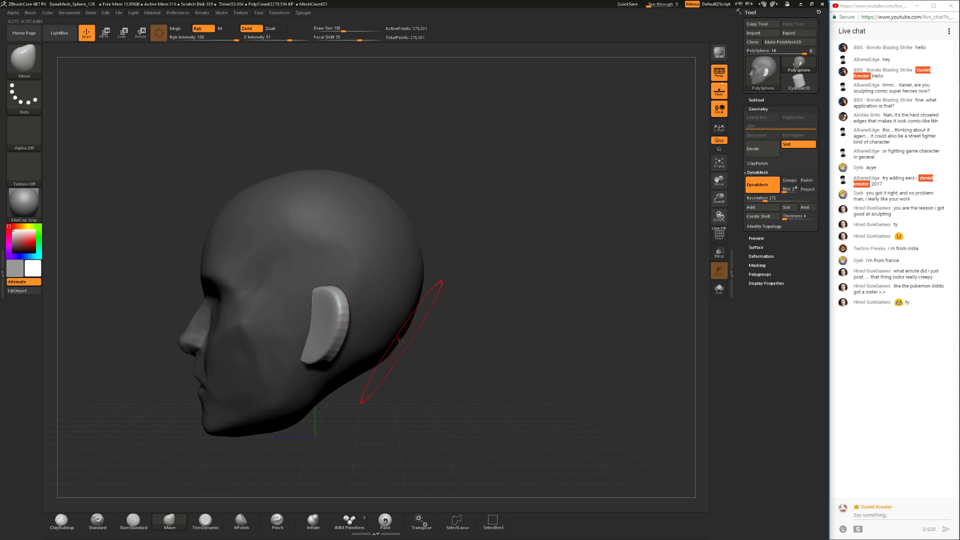
pyautogui.moveTo(435, 346)
pyautogui.keyDown('shift'); pyautogui.mouseDown()
pyautogui.moveTo(506, 386)
pyautogui.moveTo(495, 385)
pyautogui.mouseUp(); pyautogui.keyUp('shift')
pyautogui.moveTo(242, 377); pyautogui.dragTo(287, 372)
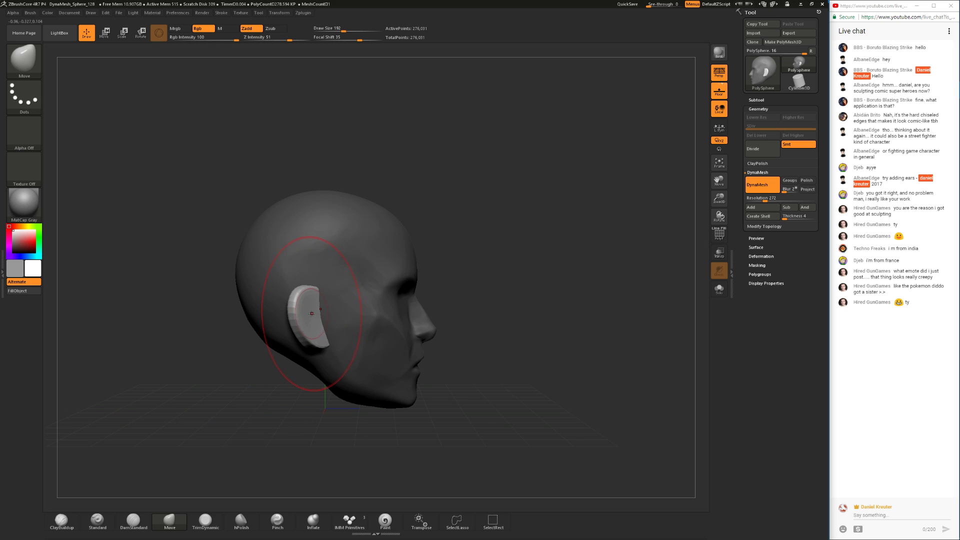
pyautogui.moveTo(457, 249)
pyautogui.mouseDown()
pyautogui.moveTo(488, 265)
pyautogui.moveTo(476, 255)
pyautogui.mouseUp()
pyautogui.moveTo(304, 322); pyautogui.dragTo(317, 319)
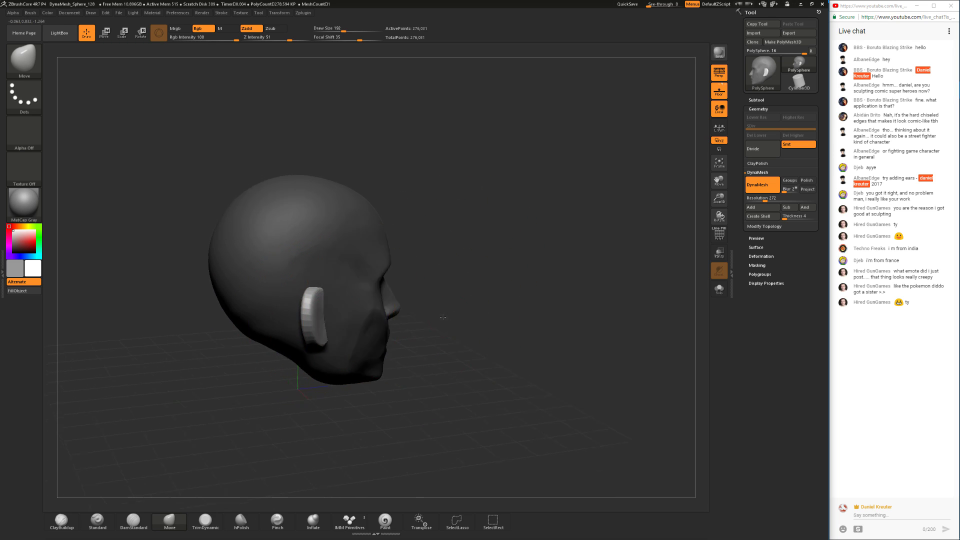
# - Build up the lower eye sockets and upper cheeks with the ClayBuildup brush at draw size 54
pyautogui.keyDown('shift'); pyautogui.moveTo(465, 311); pyautogui.dragTo(411, 316); pyautogui.keyUp('shift')
pyautogui.keyDown('alt'); pyautogui.moveTo(262, 388); pyautogui.dragTo(171, 378); pyautogui.keyUp('alt')
pyautogui.moveTo(463, 345); pyautogui.dragTo(190, 475)
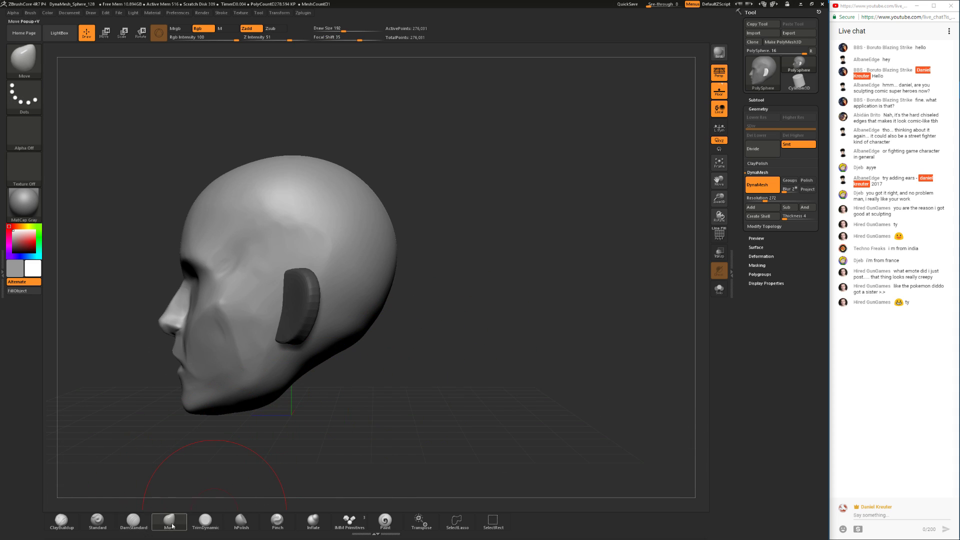
pyautogui.click(76, 524)
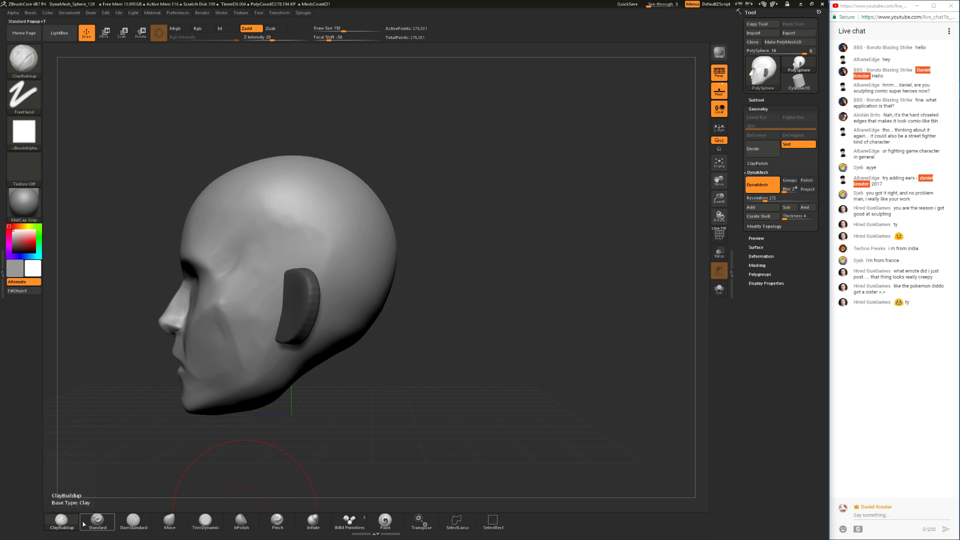
pyautogui.press('space')
pyautogui.moveTo(280, 285); pyautogui.dragTo(270, 285)
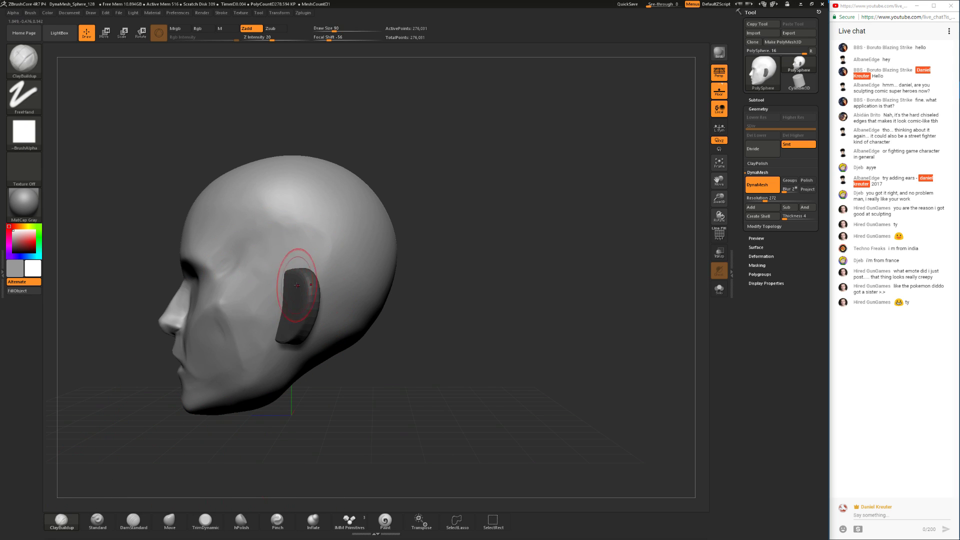
pyautogui.moveTo(448, 290); pyautogui.dragTo(279, 305)
pyautogui.moveTo(170, 387)
pyautogui.mouseDown()
pyautogui.moveTo(274, 340)
pyautogui.moveTo(254, 327)
pyautogui.mouseUp()
pyautogui.press('space')
pyautogui.moveTo(293, 436)
pyautogui.mouseDown()
pyautogui.moveTo(319, 442)
pyautogui.moveTo(246, 324)
pyautogui.mouseUp()
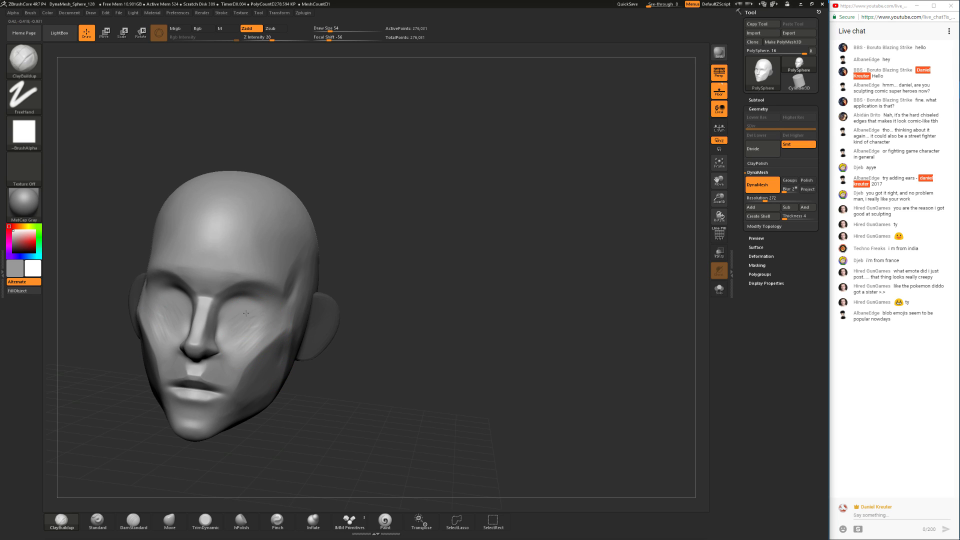
# - Flatten the cheekbone and outer eye area with the TrimDynamic brush at draw size 54
pyautogui.moveTo(367, 402)
pyautogui.mouseDown()
pyautogui.moveTo(395, 414)
pyautogui.moveTo(341, 426)
pyautogui.moveTo(428, 430)
pyautogui.mouseUp()
pyautogui.keyDown('alt'); pyautogui.moveTo(425, 408); pyautogui.dragTo(273, 410); pyautogui.keyUp('alt')
pyautogui.moveTo(276, 446); pyautogui.dragTo(242, 451)
pyautogui.click(205, 521)
pyautogui.keyDown('shift'); pyautogui.moveTo(453, 394); pyautogui.dragTo(384, 420); pyautogui.keyUp('shift')
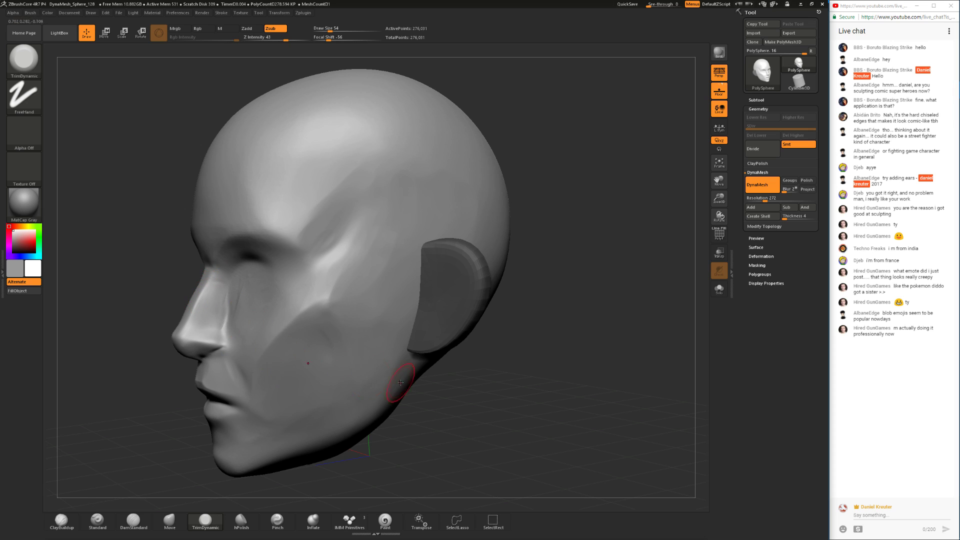
pyautogui.keyDown('alt'); pyautogui.moveTo(492, 418); pyautogui.dragTo(460, 399); pyautogui.keyUp('alt')
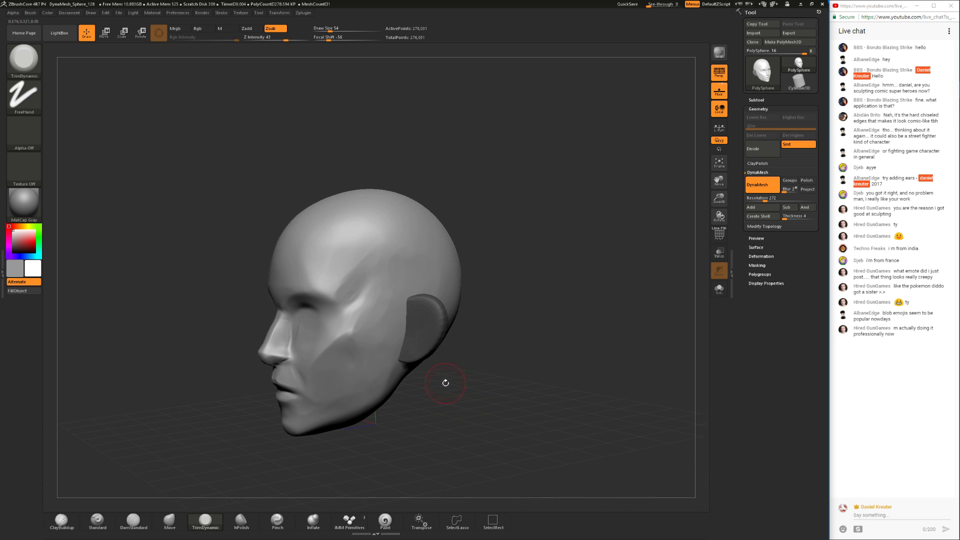
# - Trim the cheek and jaw planes in profile with the TrimDynamic brush at draw size 54
pyautogui.moveTo(400, 406); pyautogui.dragTo(470, 376)
pyautogui.moveTo(512, 340)
pyautogui.mouseDown()
pyautogui.moveTo(540, 342)
pyautogui.moveTo(465, 384)
pyautogui.moveTo(483, 372)
pyautogui.moveTo(450, 294)
pyautogui.moveTo(454, 315)
pyautogui.moveTo(463, 306)
pyautogui.mouseUp()
pyautogui.moveTo(516, 288); pyautogui.dragTo(428, 328)
pyautogui.keyDown('alt'); pyautogui.moveTo(357, 347); pyautogui.dragTo(261, 374); pyautogui.keyUp('alt')
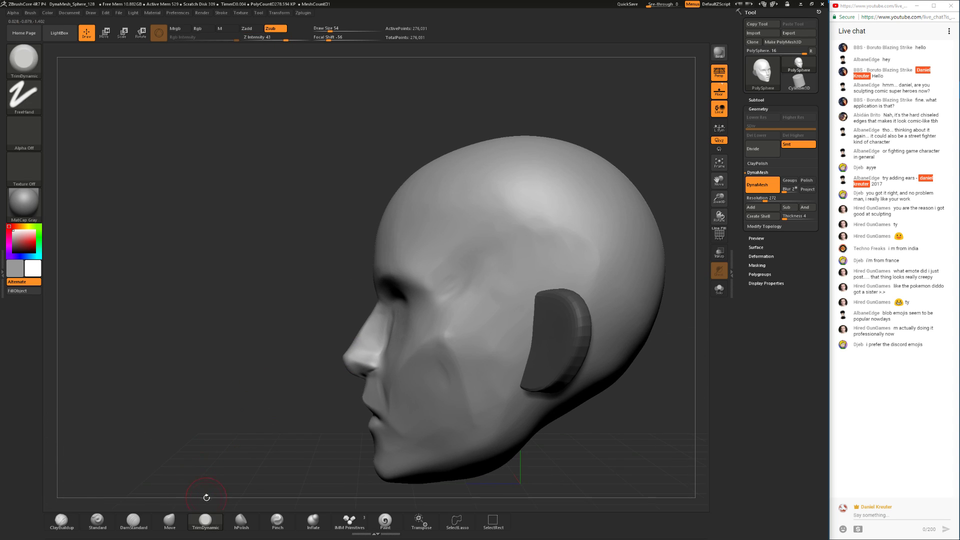
pyautogui.click(170, 521)
pyautogui.click(205, 521)
pyautogui.moveTo(117, 462); pyautogui.dragTo(208, 482)
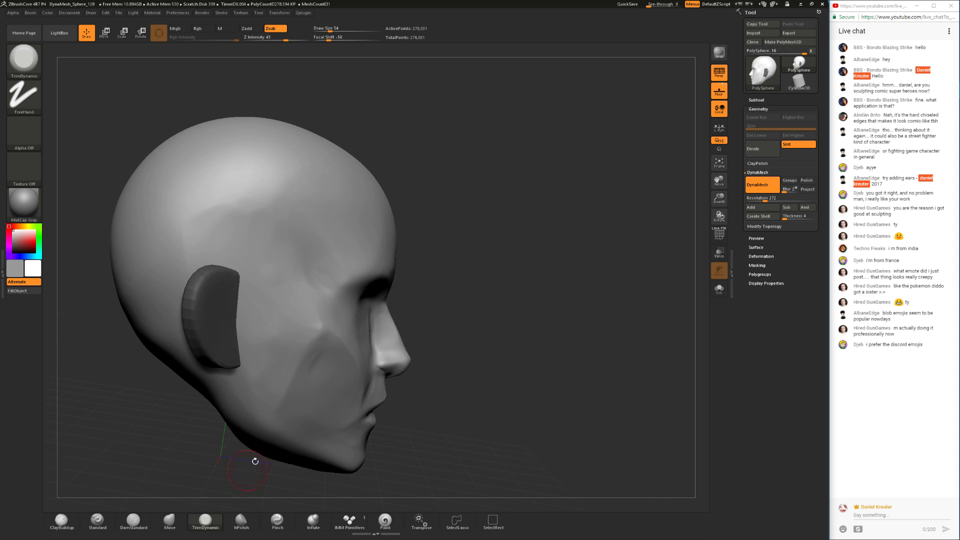
pyautogui.keyDown('shift'); pyautogui.moveTo(448, 302); pyautogui.dragTo(392, 311); pyautogui.keyUp('shift')
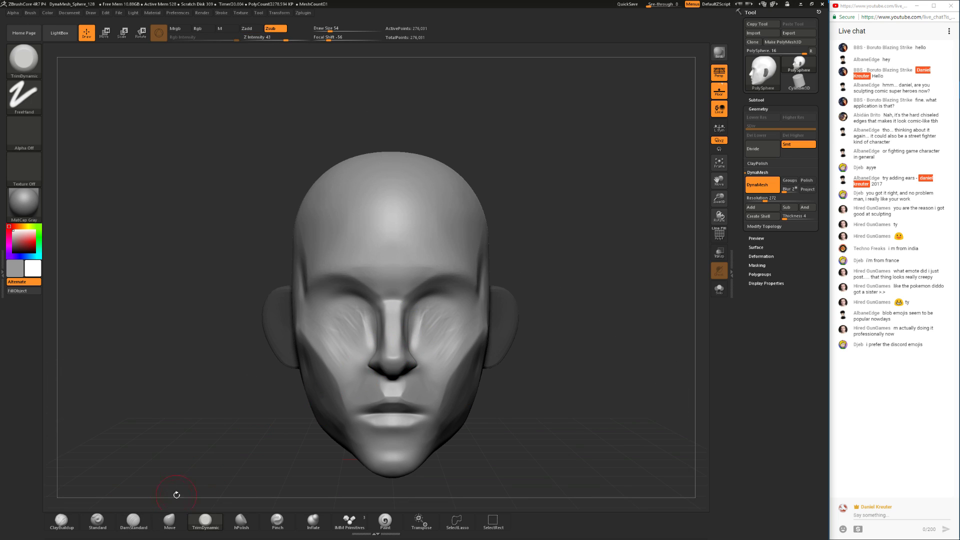
# - Flatten the sides of the nose and the adjoining inner cheeks with the TrimDynamic brush at draw size 54
pyautogui.click(169, 522)
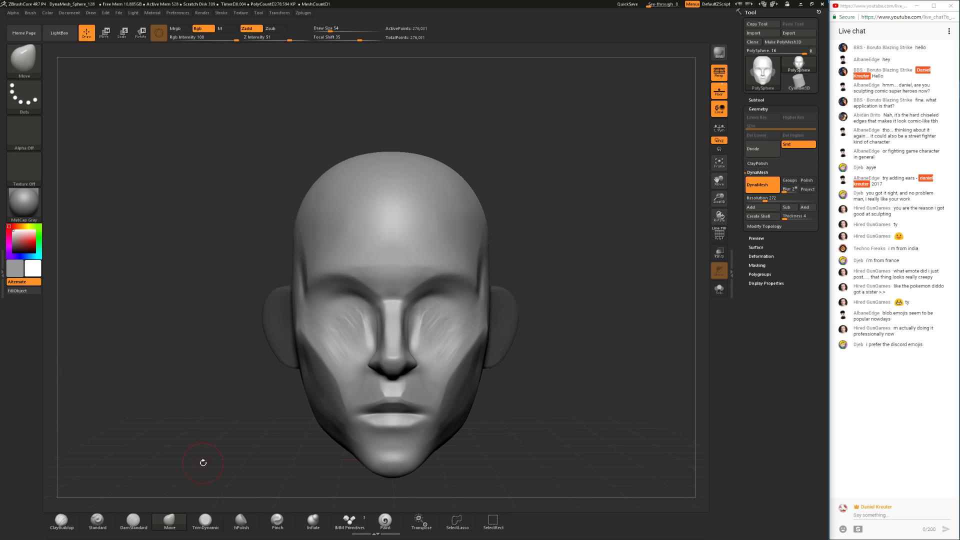
pyautogui.moveTo(202, 462); pyautogui.dragTo(343, 392)
pyautogui.click(205, 521)
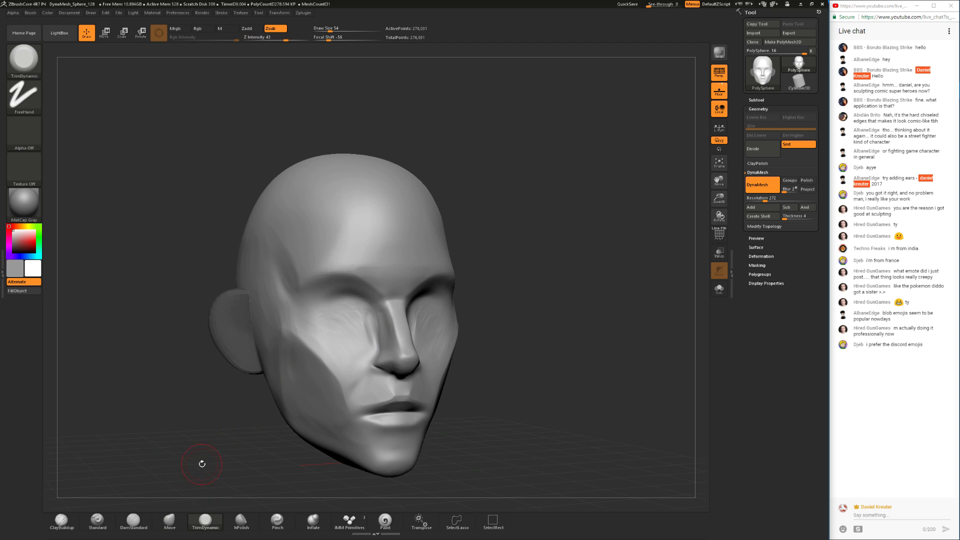
pyautogui.moveTo(201, 463); pyautogui.dragTo(362, 276)
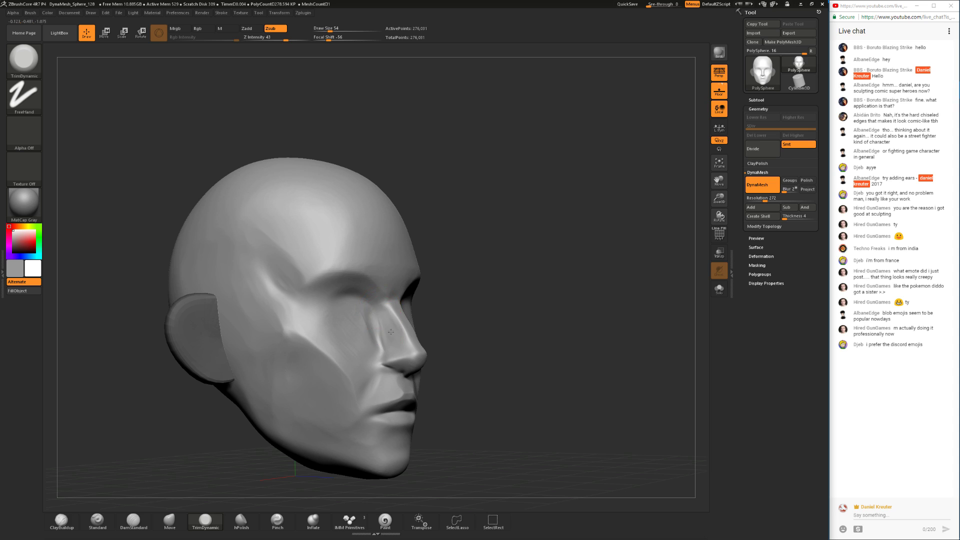
pyautogui.moveTo(376, 308); pyautogui.dragTo(378, 318)
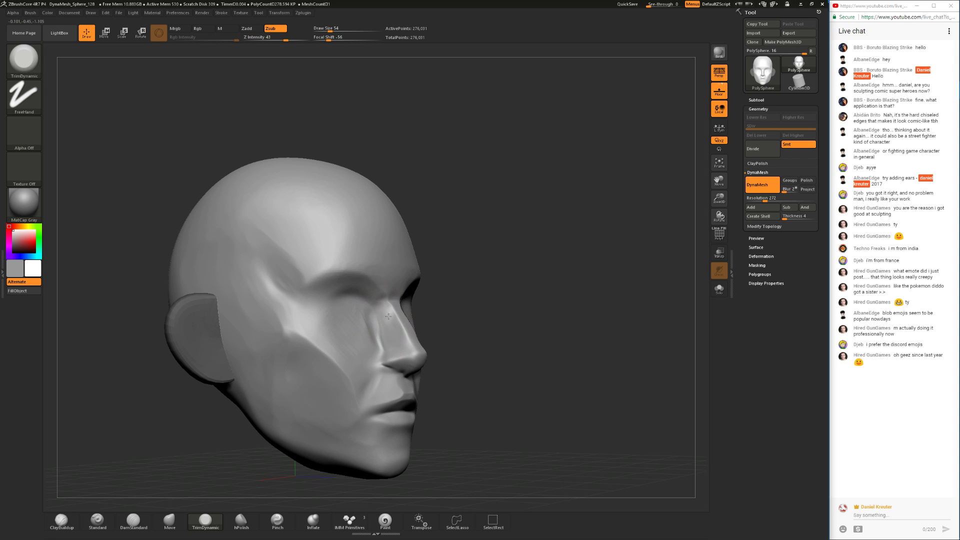
pyautogui.moveTo(448, 313); pyautogui.dragTo(389, 319)
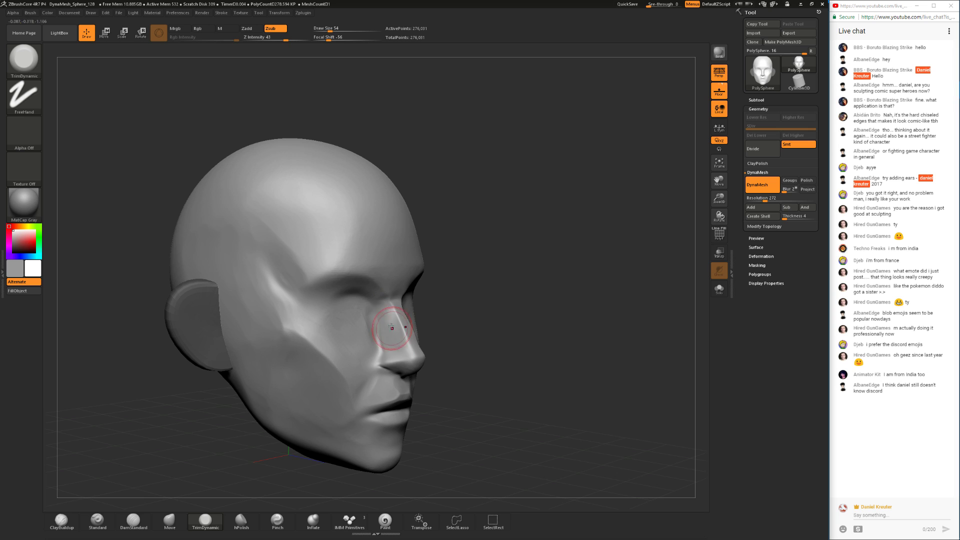
pyautogui.moveTo(403, 350); pyautogui.dragTo(377, 321)
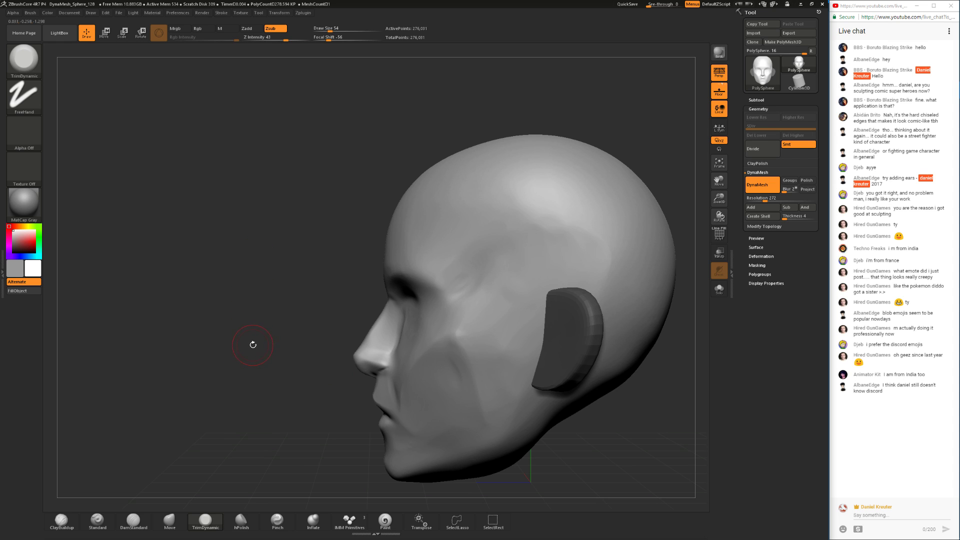
pyautogui.moveTo(264, 348); pyautogui.dragTo(286, 368)
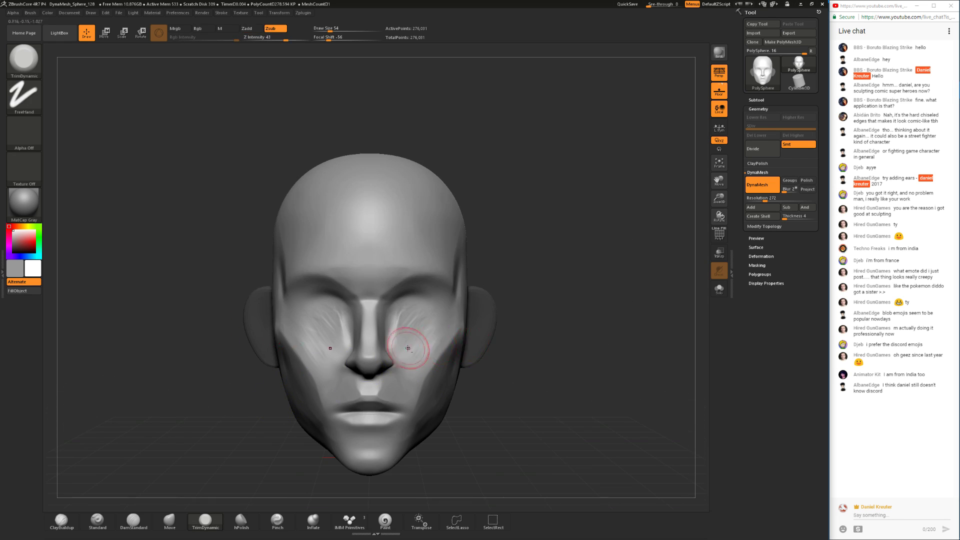
pyautogui.moveTo(216, 433); pyautogui.dragTo(253, 435)
# - Reshape the nose bridge and tip with the Move brush, undo the last stroke and set the draw size to 74
pyautogui.click(169, 521)
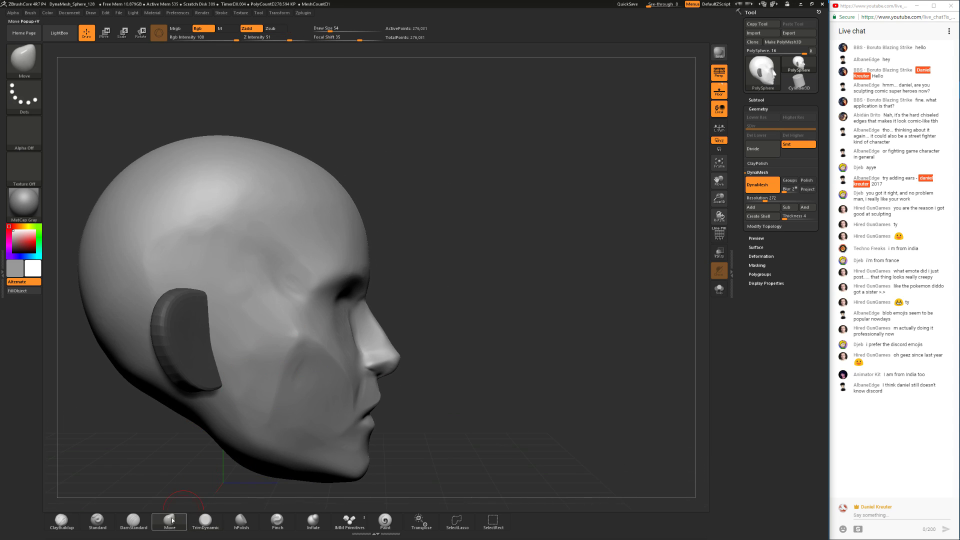
pyautogui.press('space')
pyautogui.moveTo(379, 301); pyautogui.dragTo(385, 303)
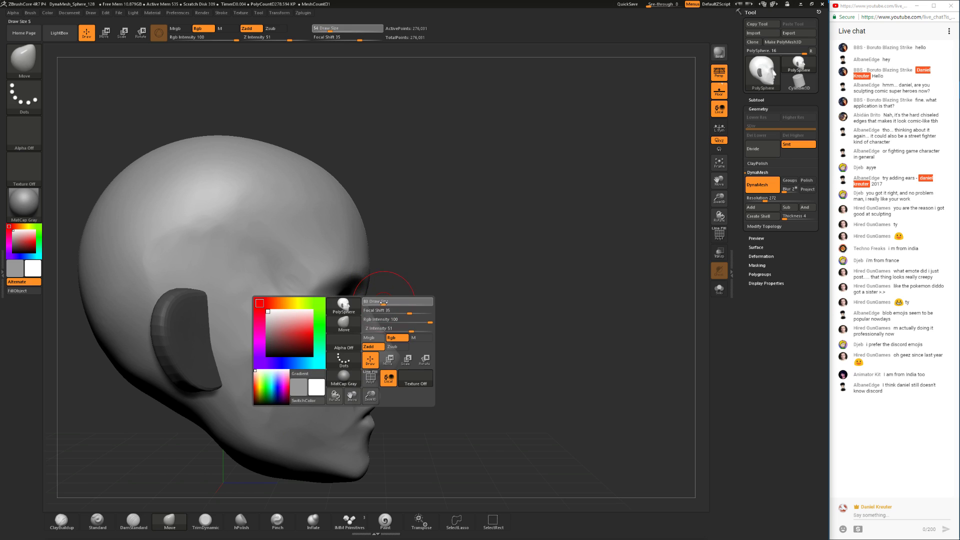
pyautogui.moveTo(428, 350); pyautogui.dragTo(401, 363)
pyautogui.moveTo(401, 362)
pyautogui.keyDown('shift'); pyautogui.mouseDown(button='right')
pyautogui.moveTo(393, 353)
pyautogui.moveTo(404, 371)
pyautogui.moveTo(400, 355)
pyautogui.mouseUp(button='right'); pyautogui.keyUp('shift')
pyautogui.moveTo(396, 351); pyautogui.dragTo(395, 342)
pyautogui.hotkey('ctrl', 'z')
pyautogui.press('space')
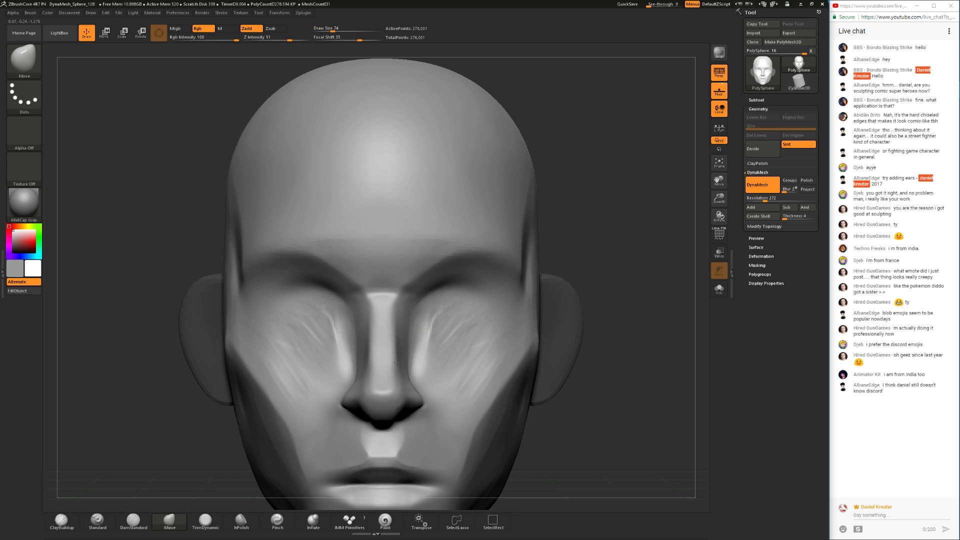
# - Trim the nose, mouth surround and cheek planes with the TrimDynamic brush at draw sizes 74 and 39
pyautogui.moveTo(186, 464)
pyautogui.keyDown('alt'); pyautogui.mouseDown()
pyautogui.moveTo(157, 397)
pyautogui.moveTo(201, 417)
pyautogui.moveTo(272, 372)
pyautogui.mouseUp(); pyautogui.keyUp('alt')
pyautogui.click(206, 521)
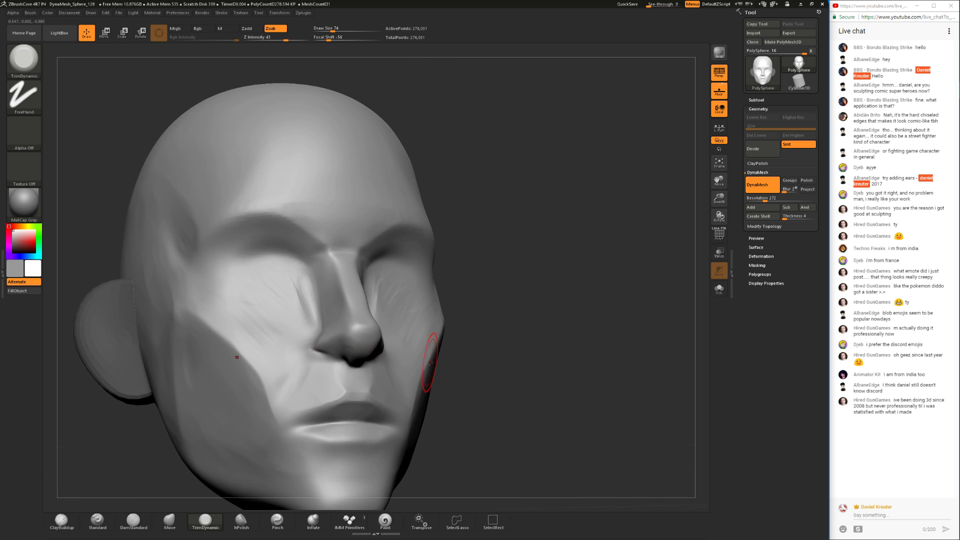
pyautogui.moveTo(460, 304); pyautogui.dragTo(515, 275)
pyautogui.press('space')
pyautogui.moveTo(426, 300); pyautogui.dragTo(422, 300)
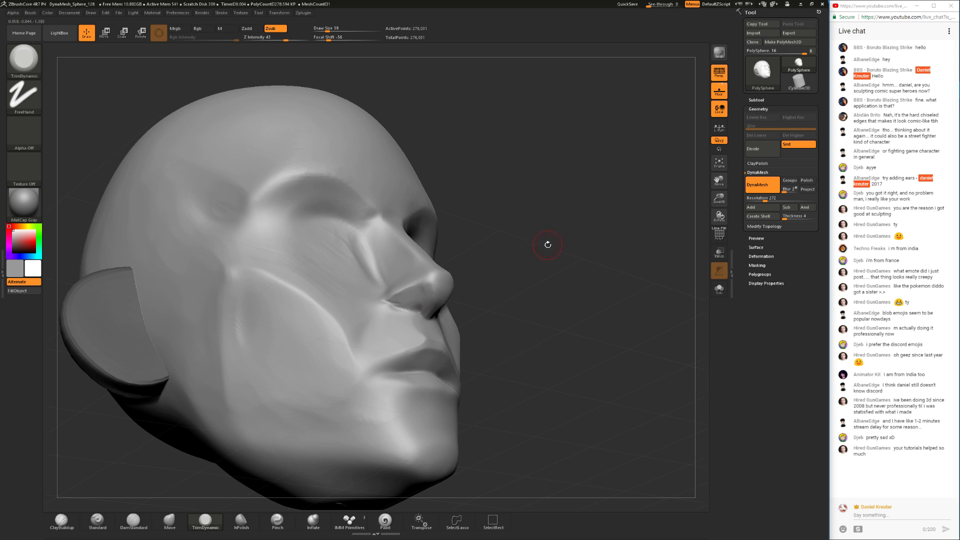
pyautogui.keyDown('shift'); pyautogui.moveTo(548, 241); pyautogui.dragTo(540, 272); pyautogui.keyUp('shift')
pyautogui.keyDown('alt'); pyautogui.moveTo(626, 366); pyautogui.dragTo(581, 350); pyautogui.keyUp('alt')
pyautogui.moveTo(573, 364)
pyautogui.mouseDown()
pyautogui.moveTo(550, 271)
pyautogui.moveTo(523, 284)
pyautogui.mouseUp()
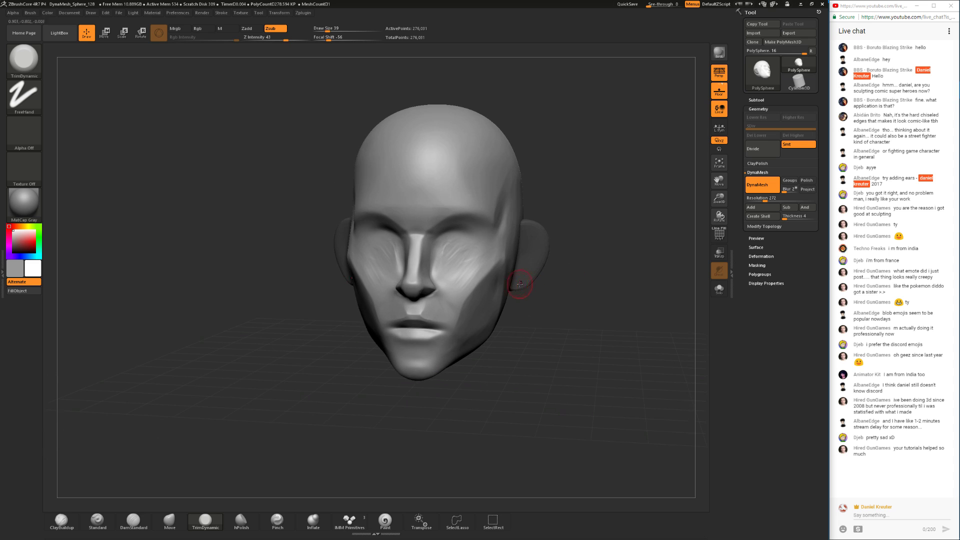
pyautogui.moveTo(483, 350)
pyautogui.mouseDown()
pyautogui.moveTo(539, 385)
pyautogui.moveTo(445, 294)
pyautogui.moveTo(436, 319)
pyautogui.mouseUp()
# - Carve the crease around the nose wing with the DamStandard brush at draw size 49
pyautogui.click(132, 519)
pyautogui.press('space')
pyautogui.moveTo(383, 303); pyautogui.dragTo(388, 302)
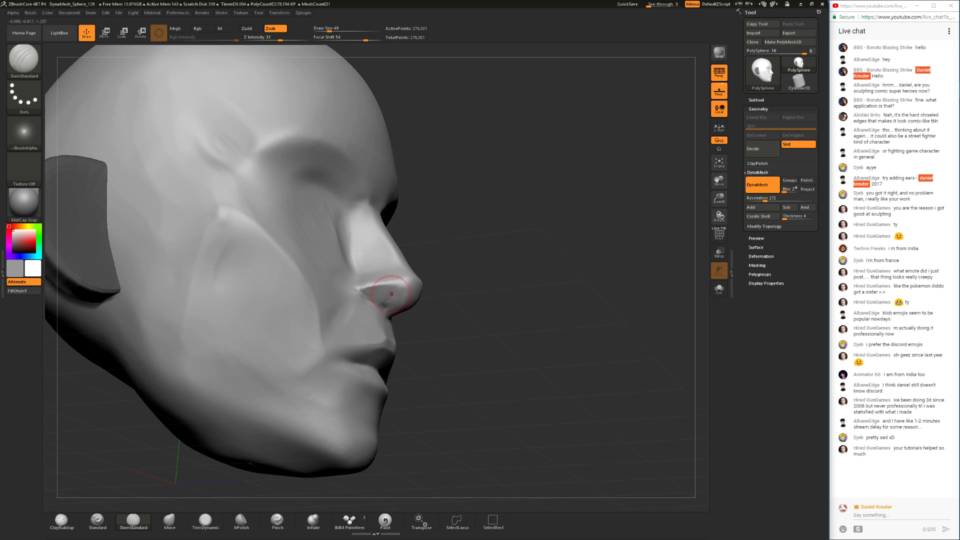
pyautogui.moveTo(443, 289); pyautogui.dragTo(209, 457)
# - Build up the nose wing and nostril edge with the ClayBuildup brush at draw size 22 and smooth the transition into the cheek
pyautogui.click(62, 521)
pyautogui.press('space')
pyautogui.moveTo(404, 293); pyautogui.dragTo(400, 292)
pyautogui.moveTo(505, 309)
pyautogui.mouseDown()
pyautogui.moveTo(515, 300)
pyautogui.moveTo(480, 300)
pyautogui.mouseUp()
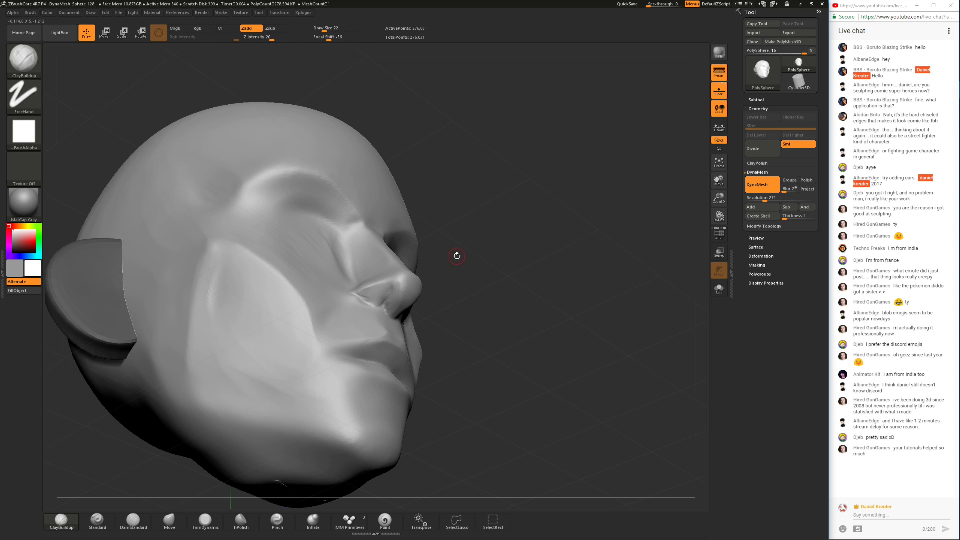
pyautogui.moveTo(462, 276); pyautogui.dragTo(554, 359)
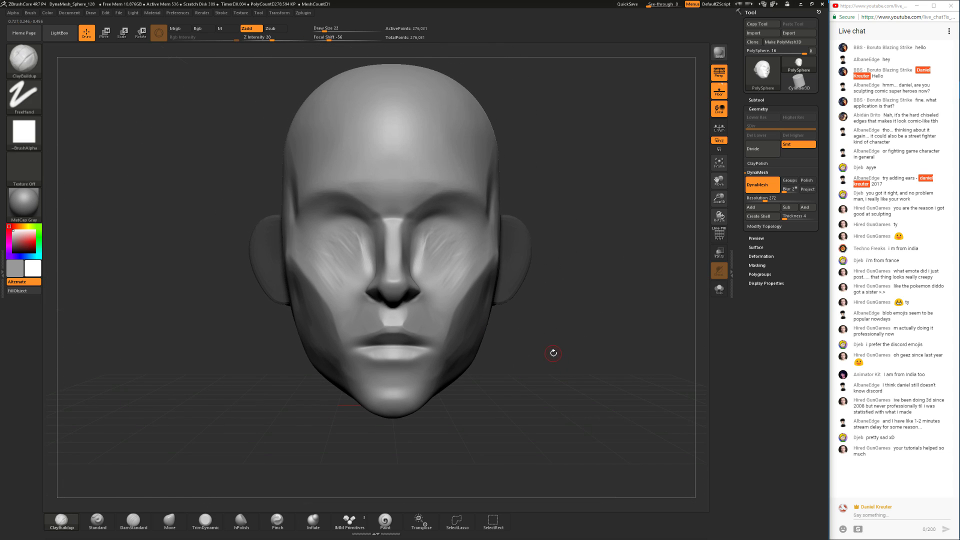
pyautogui.moveTo(554, 323); pyautogui.dragTo(575, 330)
pyautogui.moveTo(525, 311); pyautogui.dragTo(543, 385)
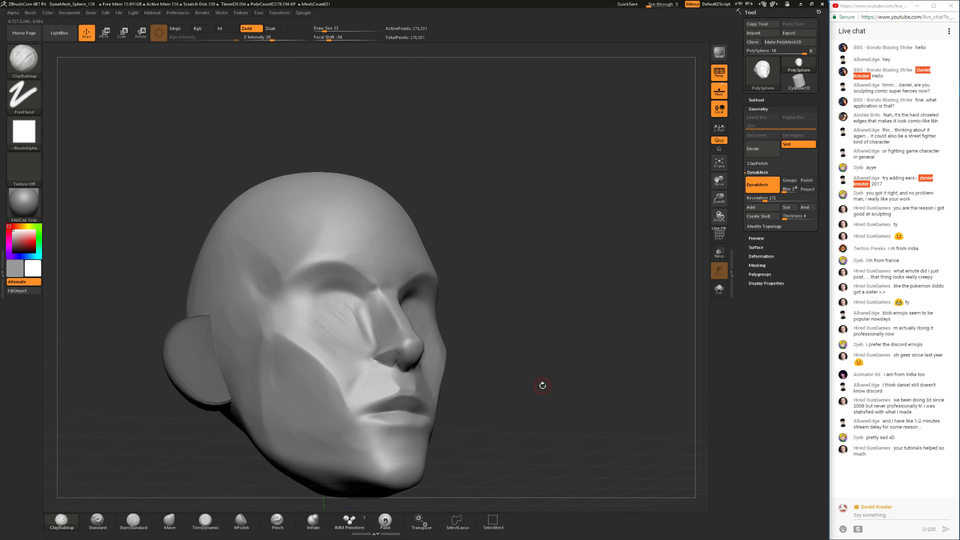
pyautogui.keyDown('alt'); pyautogui.moveTo(513, 325); pyautogui.dragTo(511, 350); pyautogui.keyUp('alt')
pyautogui.keyDown('shift'); pyautogui.moveTo(373, 358); pyautogui.dragTo(382, 359); pyautogui.keyUp('shift')
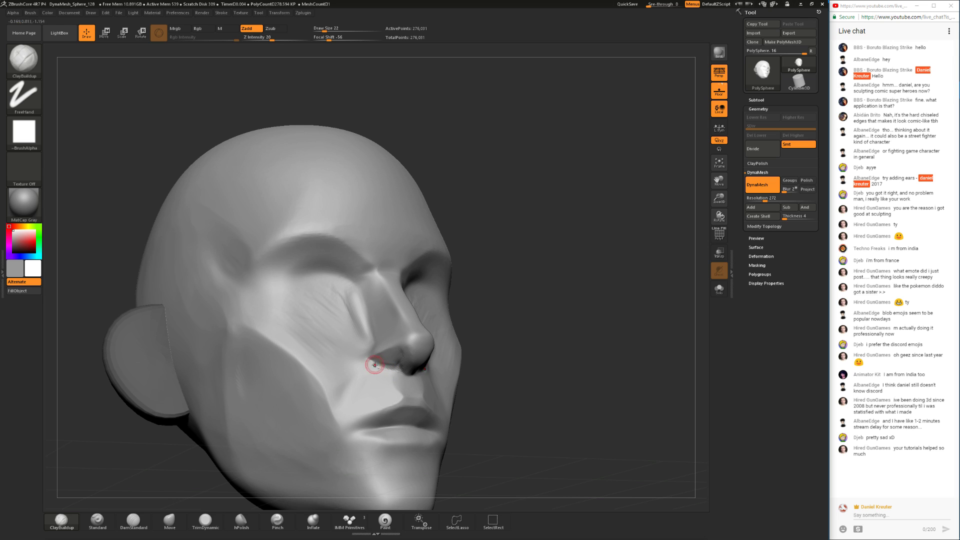
# - Fill out the area between the nose wing and mouth corner with the ClayBuildup brush at draw size 39, smoothing the strokes
pyautogui.moveTo(455, 342); pyautogui.dragTo(399, 368)
pyautogui.press('space')
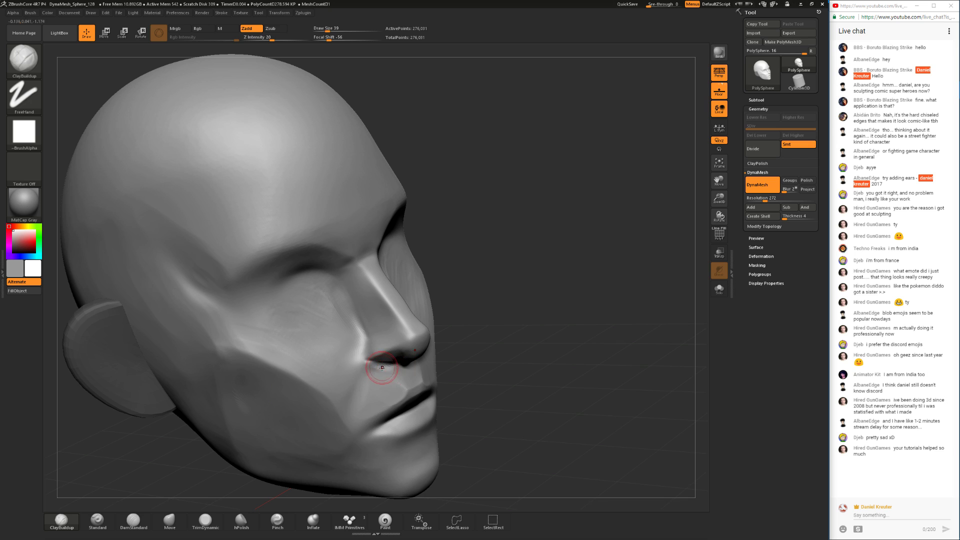
pyautogui.moveTo(504, 343)
pyautogui.mouseDown()
pyautogui.moveTo(460, 326)
pyautogui.moveTo(452, 340)
pyautogui.mouseUp()
pyautogui.moveTo(261, 429); pyautogui.dragTo(310, 417)
pyautogui.keyDown('shift'); pyautogui.moveTo(379, 396); pyautogui.dragTo(390, 384); pyautogui.keyUp('shift')
pyautogui.moveTo(502, 362); pyautogui.dragTo(522, 337)
pyautogui.moveTo(387, 414)
pyautogui.mouseDown()
pyautogui.moveTo(407, 390)
pyautogui.moveTo(371, 416)
pyautogui.mouseUp()
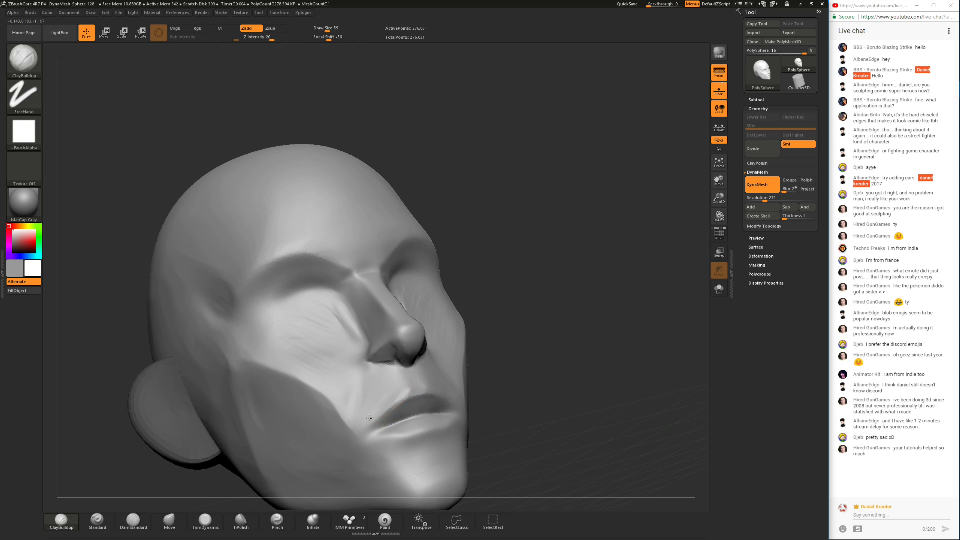
# - Build up and smooth the upper lip area beneath the nose at draw size 59
pyautogui.moveTo(492, 345); pyautogui.dragTo(507, 377)
pyautogui.press('space')
pyautogui.click(495, 354)
pyautogui.moveTo(381, 392)
pyautogui.mouseDown()
pyautogui.moveTo(371, 408)
pyautogui.moveTo(382, 392)
pyautogui.moveTo(368, 386)
pyautogui.mouseUp()
pyautogui.press('shift')
pyautogui.moveTo(495, 355); pyautogui.dragTo(383, 375)
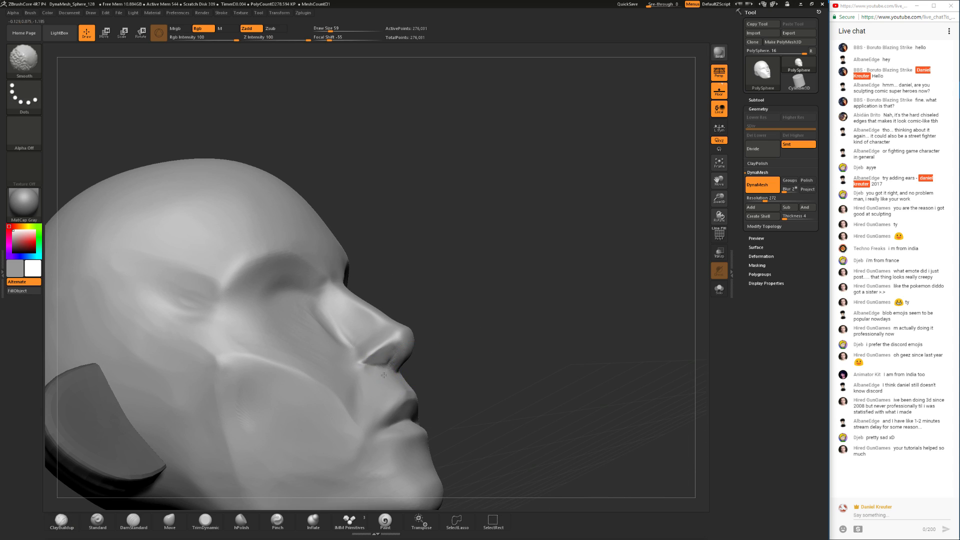
# - Trim the nose sides and adjoining cheek planes with the TrimDynamic brush at draw sizes 59 and 39, smoothing the nose
pyautogui.click(206, 519)
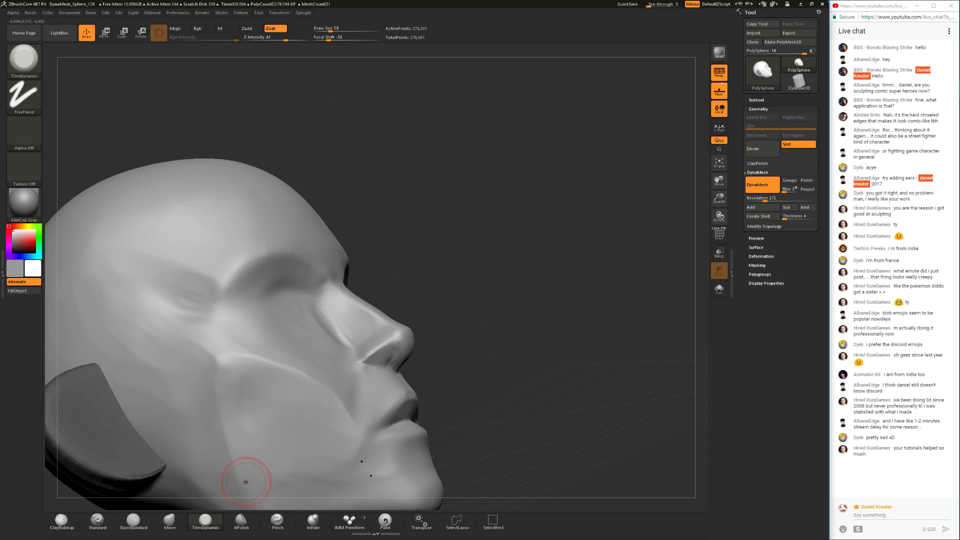
pyautogui.moveTo(449, 333); pyautogui.dragTo(392, 348)
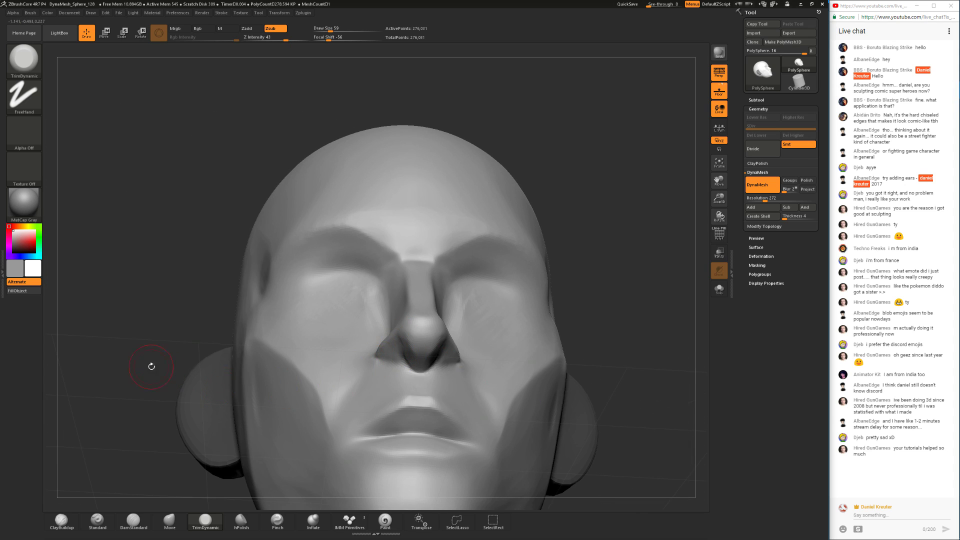
pyautogui.moveTo(161, 370); pyautogui.dragTo(225, 361)
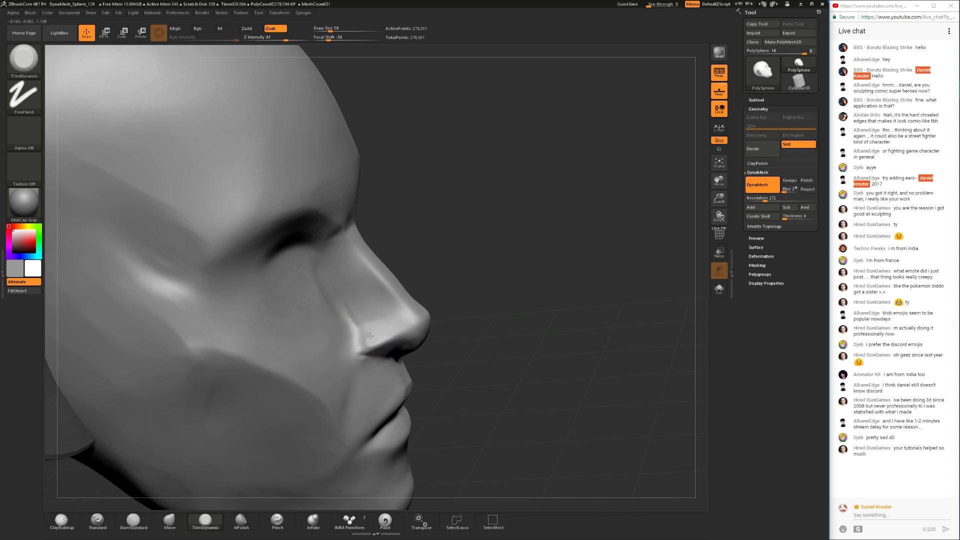
pyautogui.moveTo(486, 327)
pyautogui.keyDown('alt'); pyautogui.mouseDown()
pyautogui.moveTo(486, 317)
pyautogui.moveTo(425, 325)
pyautogui.mouseUp(); pyautogui.keyUp('alt')
pyautogui.moveTo(559, 350); pyautogui.dragTo(515, 334)
pyautogui.moveTo(408, 305)
pyautogui.keyDown('shift'); pyautogui.mouseDown()
pyautogui.moveTo(416, 326)
pyautogui.moveTo(407, 328)
pyautogui.moveTo(413, 319)
pyautogui.mouseUp(); pyautogui.keyUp('shift')
pyautogui.press('space')
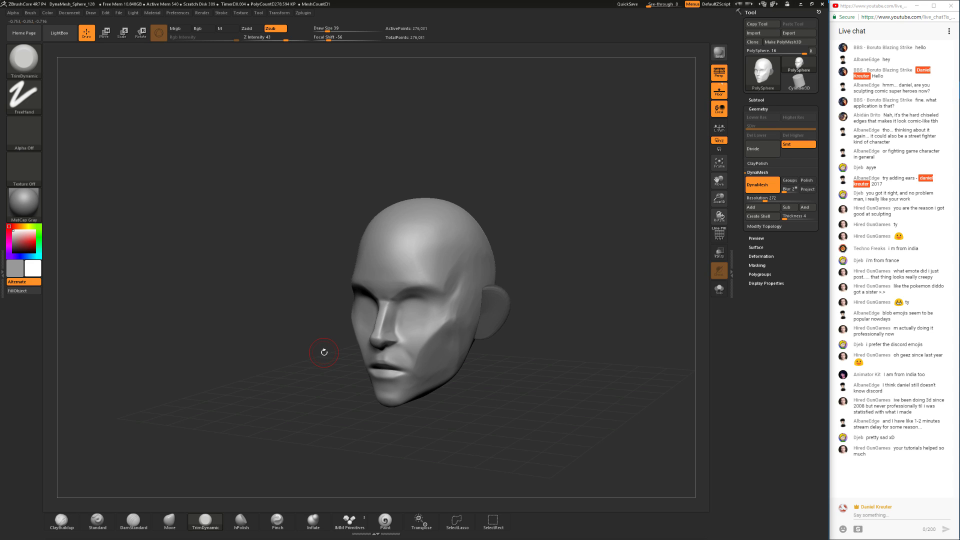
pyautogui.moveTo(299, 384); pyautogui.dragTo(289, 400)
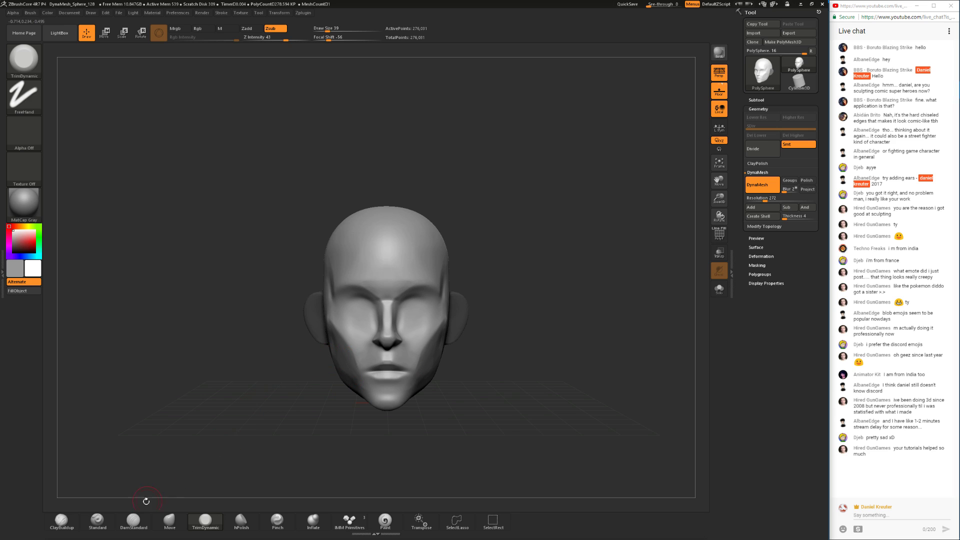
# - Reshape the overall head and jaw silhouette with the Move brush, using draw size 177 for the broad strokes
pyautogui.click(169, 519)
pyautogui.press('space')
pyautogui.moveTo(489, 278)
pyautogui.mouseDown()
pyautogui.moveTo(482, 243)
pyautogui.moveTo(490, 249)
pyautogui.mouseUp()
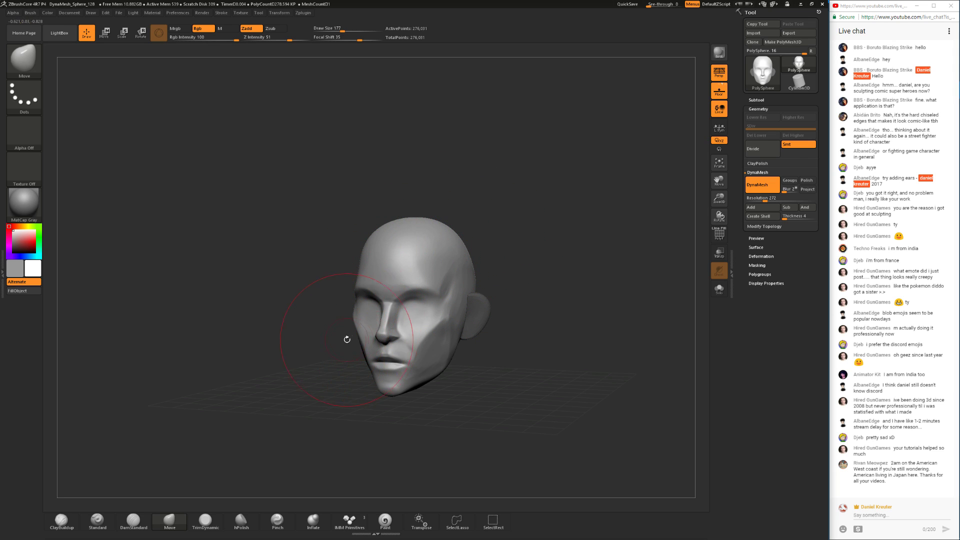
pyautogui.moveTo(522, 158); pyautogui.dragTo(567, 282)
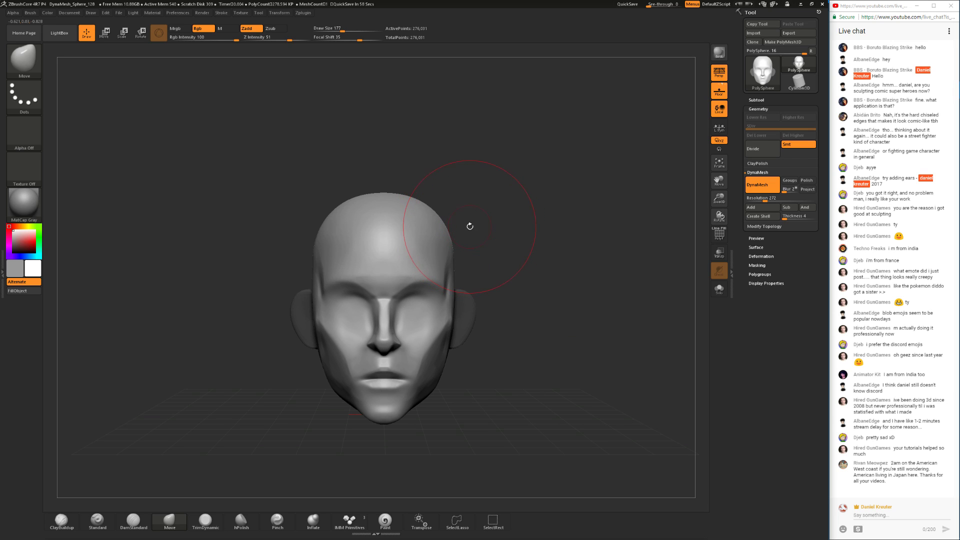
pyautogui.press('space')
pyautogui.moveTo(471, 365)
pyautogui.mouseDown()
pyautogui.moveTo(433, 370)
pyautogui.moveTo(422, 408)
pyautogui.mouseUp()
pyautogui.press('space')
pyautogui.press('b')
pyautogui.press('m')
pyautogui.press('v')
# - Trim the jaw side with the TrimDynamic brush at draw sizes 83 and 71 and undo the last stroke
pyautogui.click(205, 519)
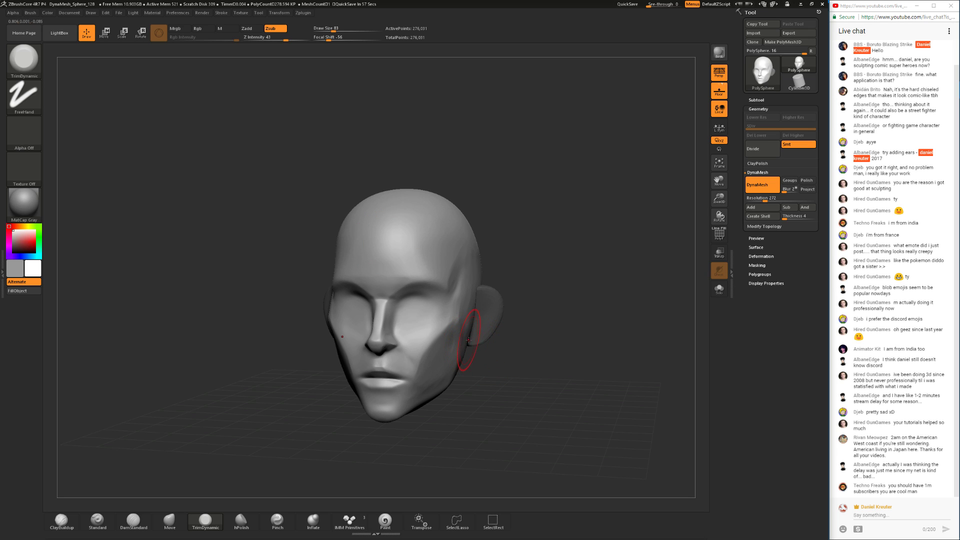
pyautogui.moveTo(487, 361)
pyautogui.mouseDown()
pyautogui.moveTo(607, 350)
pyautogui.moveTo(505, 345)
pyautogui.moveTo(535, 326)
pyautogui.moveTo(456, 312)
pyautogui.moveTo(431, 348)
pyautogui.moveTo(429, 380)
pyautogui.mouseUp()
pyautogui.press('space')
pyautogui.hotkey('ctrl', 'z')
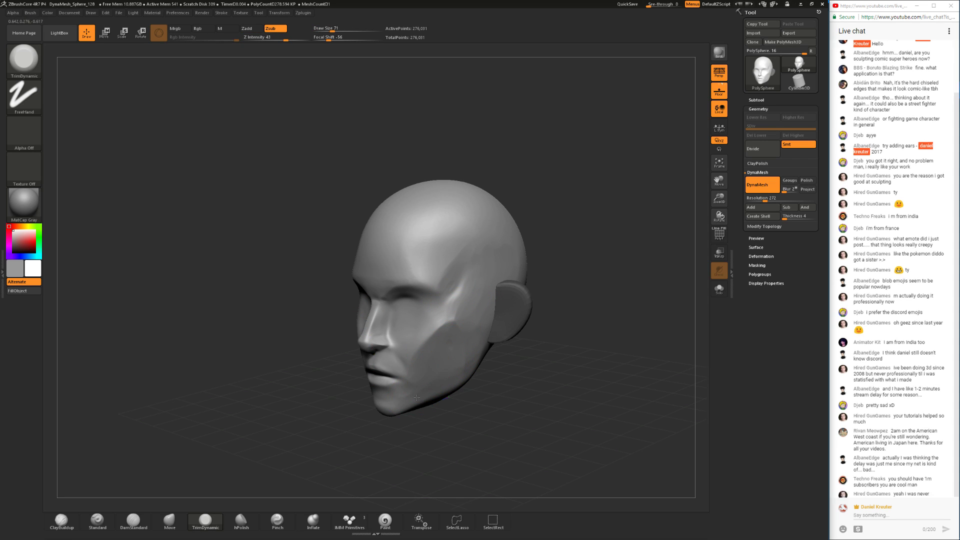
# - Trim the cheekbone edge and the plane running toward the temple with the TrimDynamic brush at draw size 71
pyautogui.moveTo(536, 404)
pyautogui.keyDown('alt'); pyautogui.mouseDown()
pyautogui.moveTo(539, 415)
pyautogui.moveTo(517, 394)
pyautogui.mouseUp(); pyautogui.keyUp('alt')
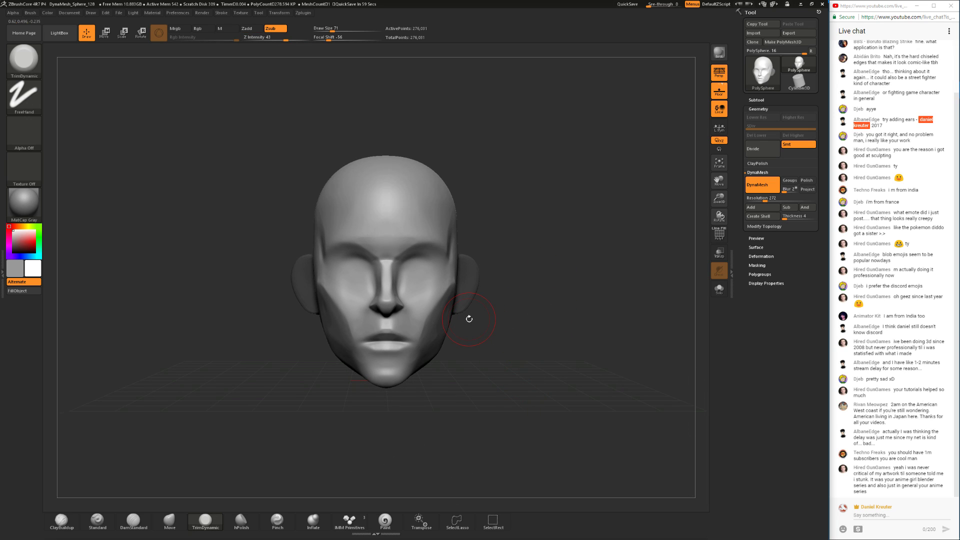
pyautogui.moveTo(455, 368); pyautogui.dragTo(563, 432)
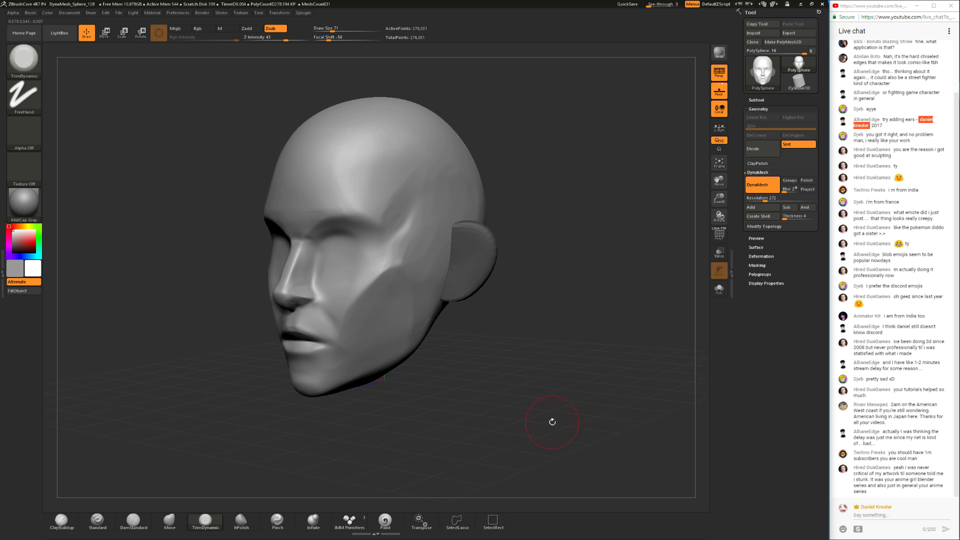
pyautogui.moveTo(567, 404); pyautogui.dragTo(578, 413)
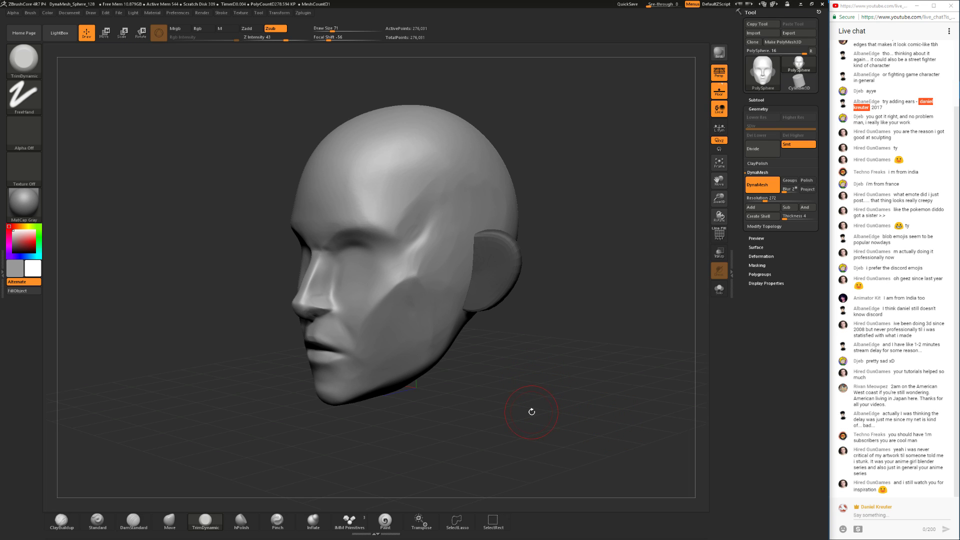
pyautogui.moveTo(528, 414); pyautogui.dragTo(496, 376)
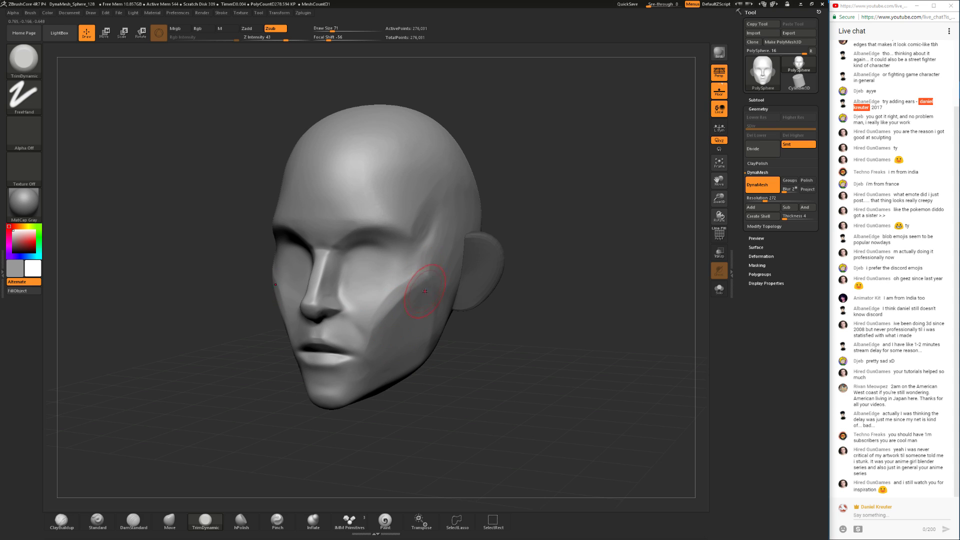
pyautogui.press('ctrl')
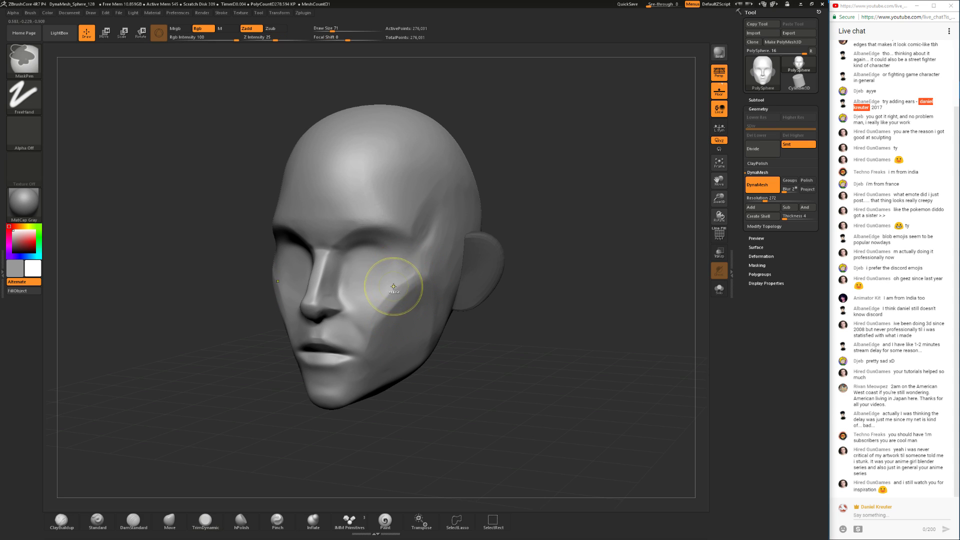
pyautogui.moveTo(374, 315); pyautogui.dragTo(414, 274)
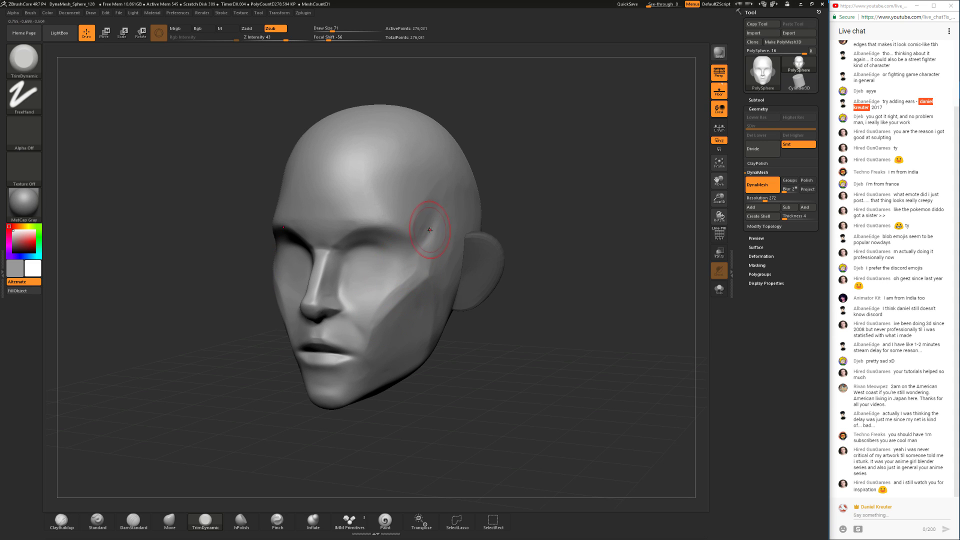
pyautogui.press('ctrl')
pyautogui.keyDown('shift'); pyautogui.moveTo(524, 223); pyautogui.dragTo(531, 227); pyautogui.keyUp('shift')
pyautogui.moveTo(523, 289); pyautogui.dragTo(445, 285)
pyautogui.moveTo(397, 288); pyautogui.dragTo(416, 277)
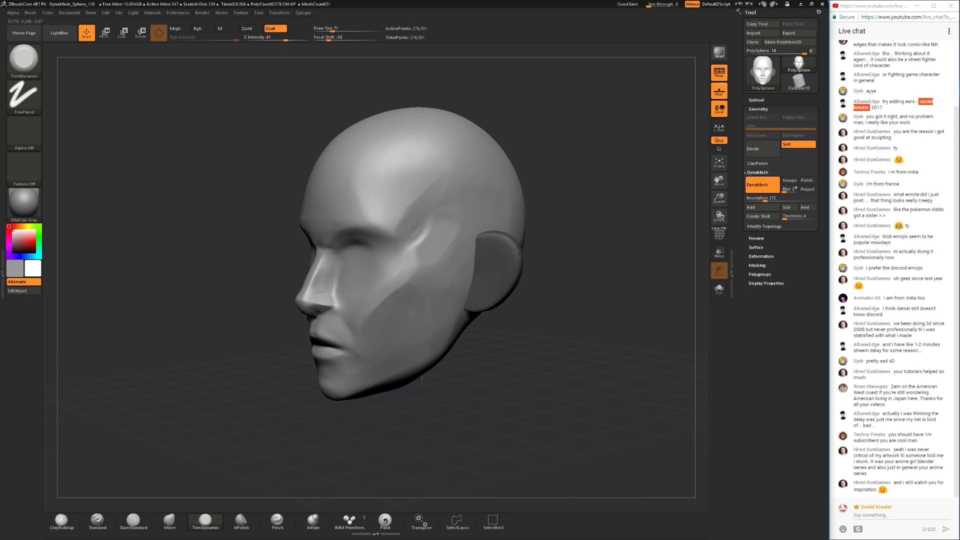
pyautogui.moveTo(254, 431); pyautogui.dragTo(294, 446)
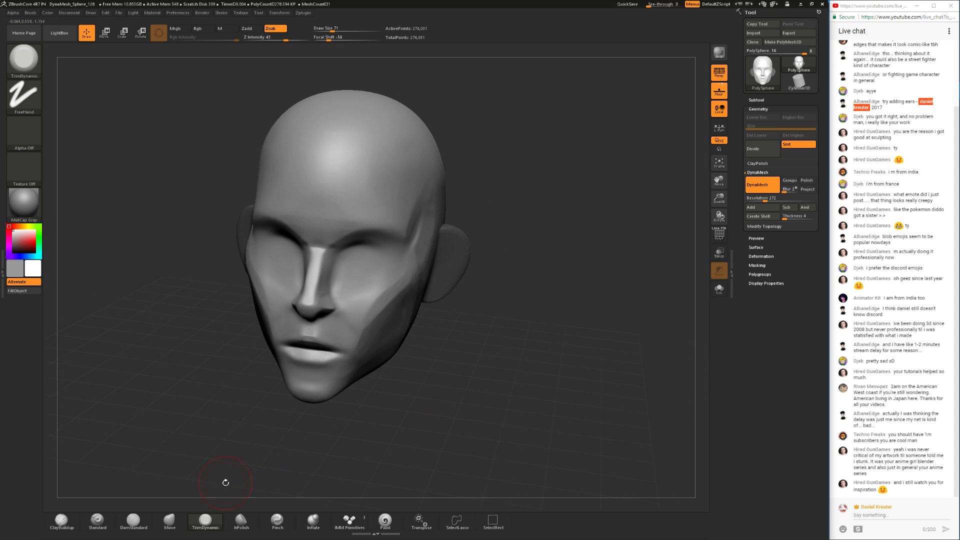
# - Adjust the cheek and eye socket contour in profile with the Move brush at a larger draw size
pyautogui.click(170, 522)
pyautogui.moveTo(455, 411); pyautogui.dragTo(368, 403)
pyautogui.press('space')
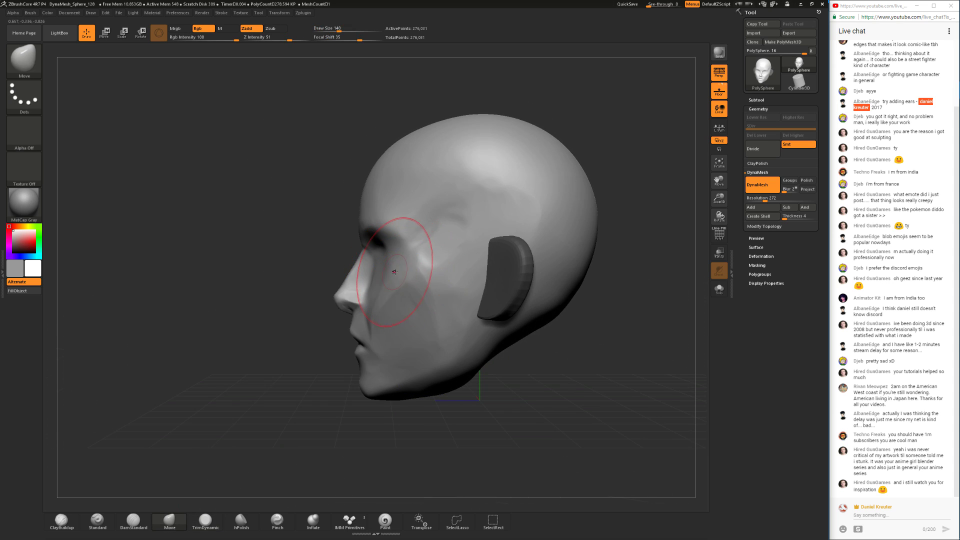
pyautogui.press('ctrl')
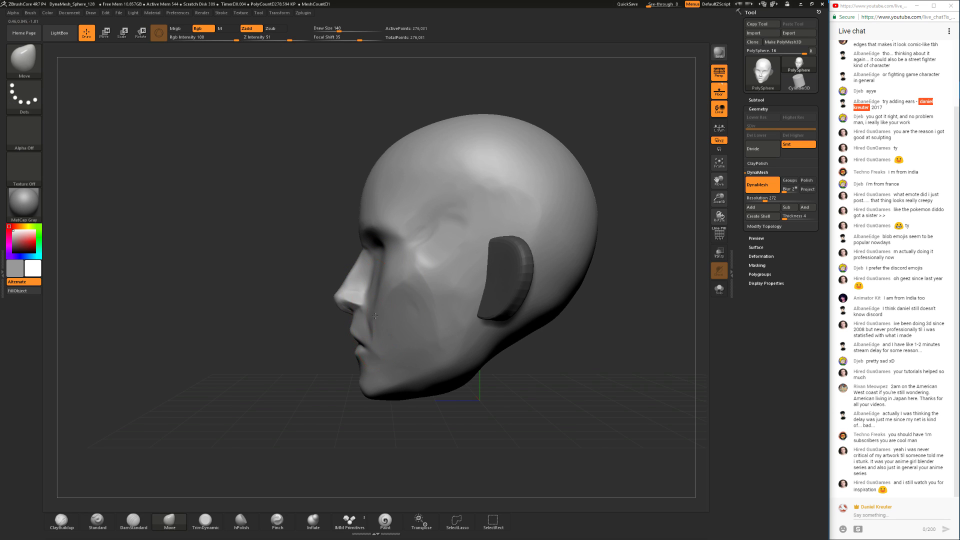
pyautogui.moveTo(243, 422); pyautogui.dragTo(363, 435)
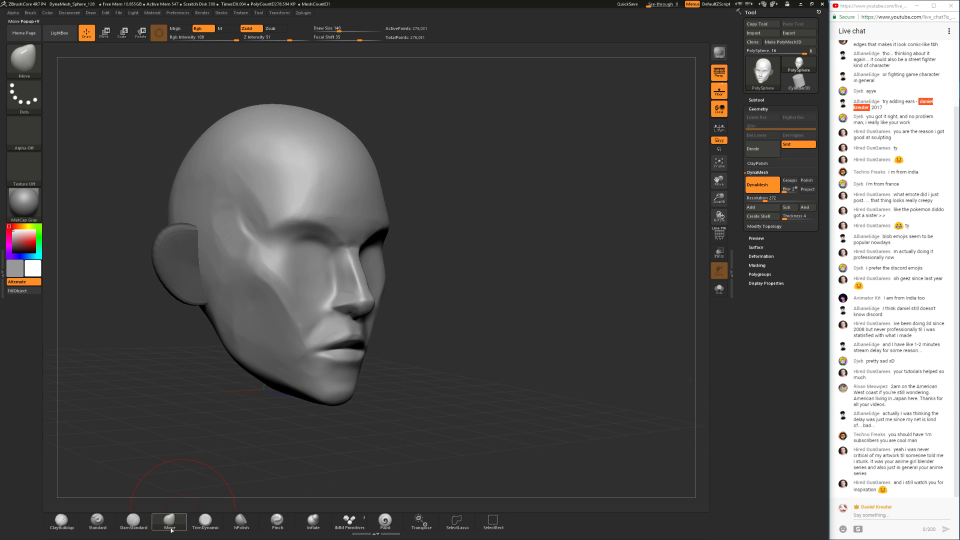
# - Flatten the cheek and jaw planes with the TrimDynamic brush at draw size 87
pyautogui.click(206, 520)
pyautogui.press('s')
pyautogui.moveTo(420, 351); pyautogui.dragTo(397, 352)
pyautogui.moveTo(463, 360); pyautogui.dragTo(363, 307)
pyautogui.press('s')
pyautogui.moveTo(361, 306); pyautogui.dragTo(360, 305)
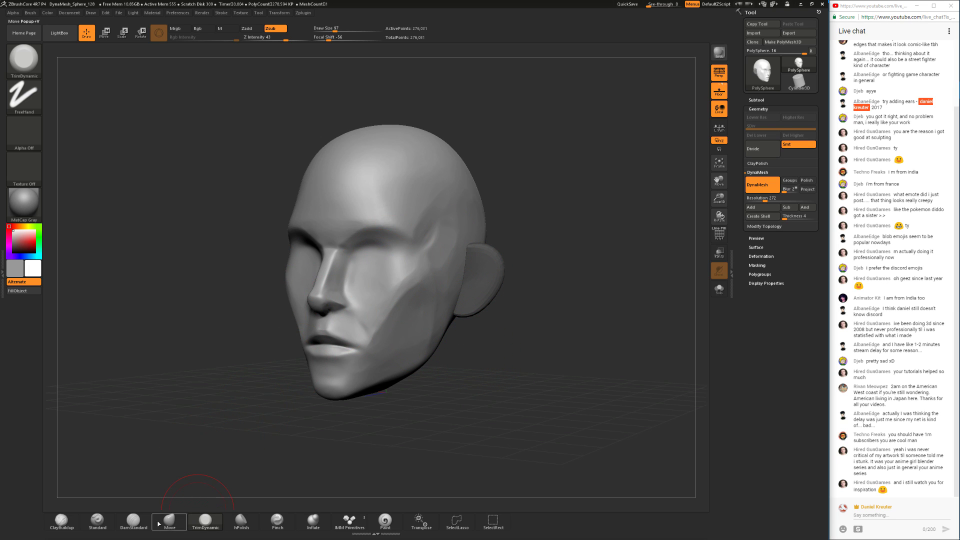
pyautogui.keyDown('shift'); pyautogui.moveTo(228, 401); pyautogui.dragTo(239, 405); pyautogui.keyUp('shift')
pyautogui.moveTo(472, 333)
pyautogui.mouseDown()
pyautogui.moveTo(390, 321)
pyautogui.moveTo(479, 346)
pyautogui.mouseUp()
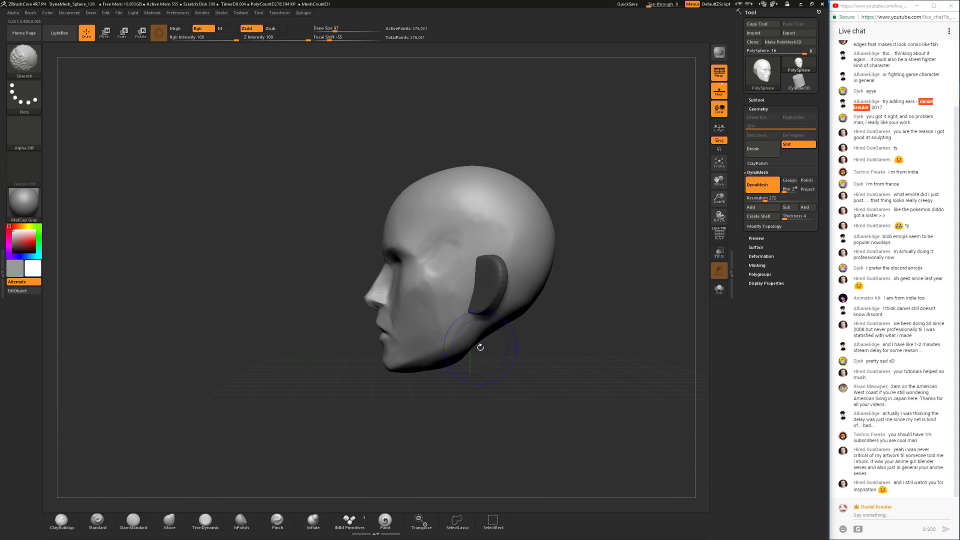
# - Invert the mask to leave only the ears editable and reshape them in profile with the Move brush at draw size 128
pyautogui.keyDown('ctrl'); pyautogui.click(437, 413); pyautogui.keyUp('ctrl')
pyautogui.click(178, 520)
pyautogui.moveTo(289, 419); pyautogui.dragTo(472, 338)
pyautogui.press('space')
pyautogui.moveTo(460, 302)
pyautogui.mouseDown()
pyautogui.moveTo(471, 302)
pyautogui.moveTo(444, 301)
pyautogui.mouseUp()
pyautogui.press('space')
pyautogui.moveTo(485, 340); pyautogui.dragTo(360, 327)
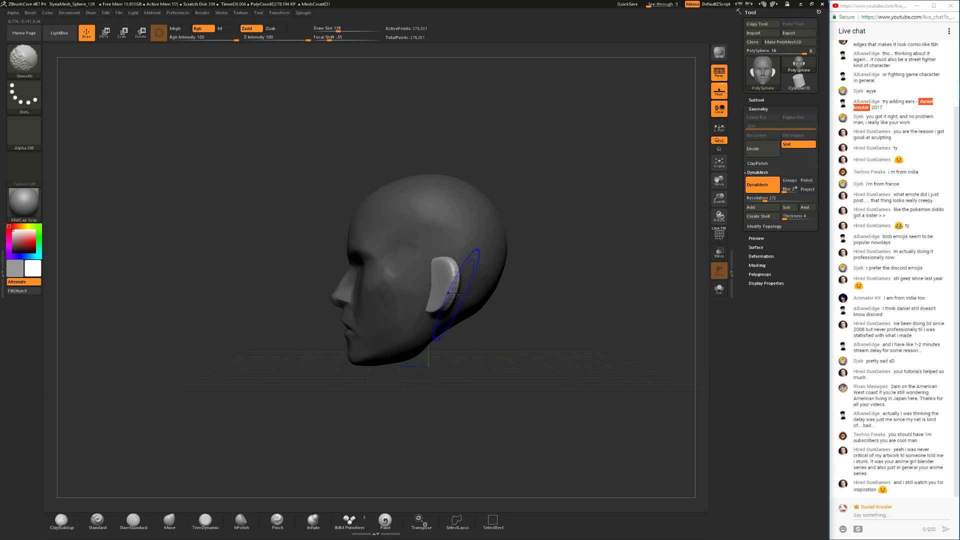
# - Refine the ears' outline from front and side with the Move brush at draw size 128
pyautogui.moveTo(473, 323); pyautogui.dragTo(522, 322)
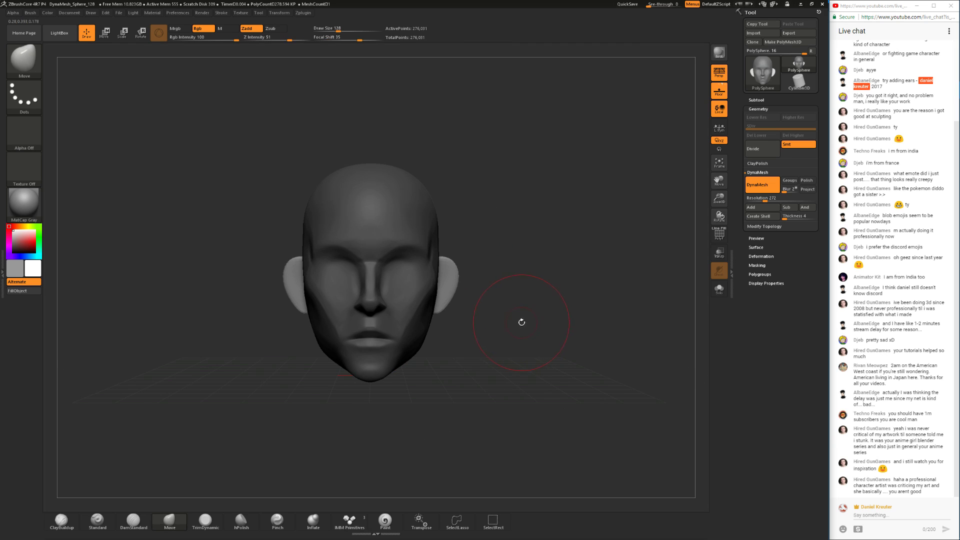
pyautogui.moveTo(522, 346); pyautogui.dragTo(515, 352)
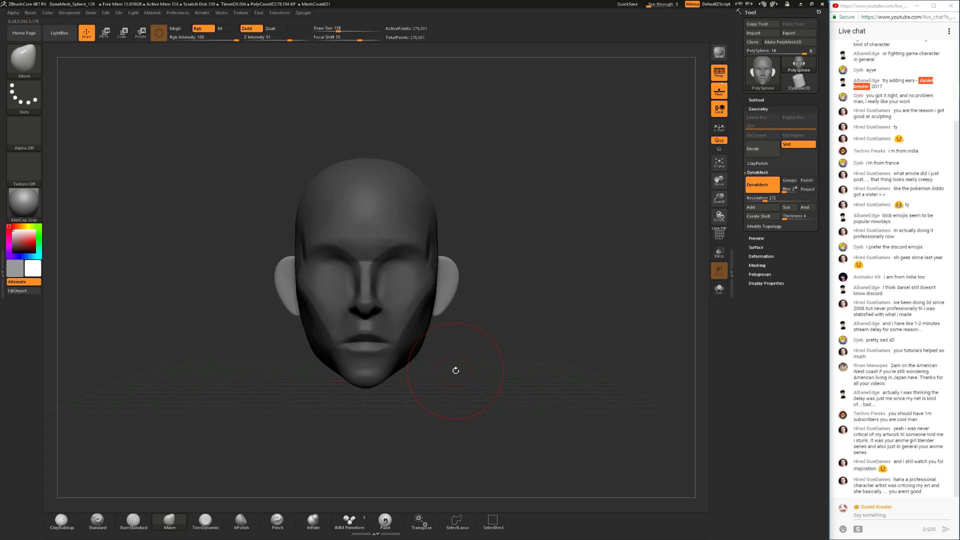
pyautogui.moveTo(528, 365)
pyautogui.mouseDown()
pyautogui.moveTo(511, 367)
pyautogui.moveTo(502, 353)
pyautogui.mouseUp()
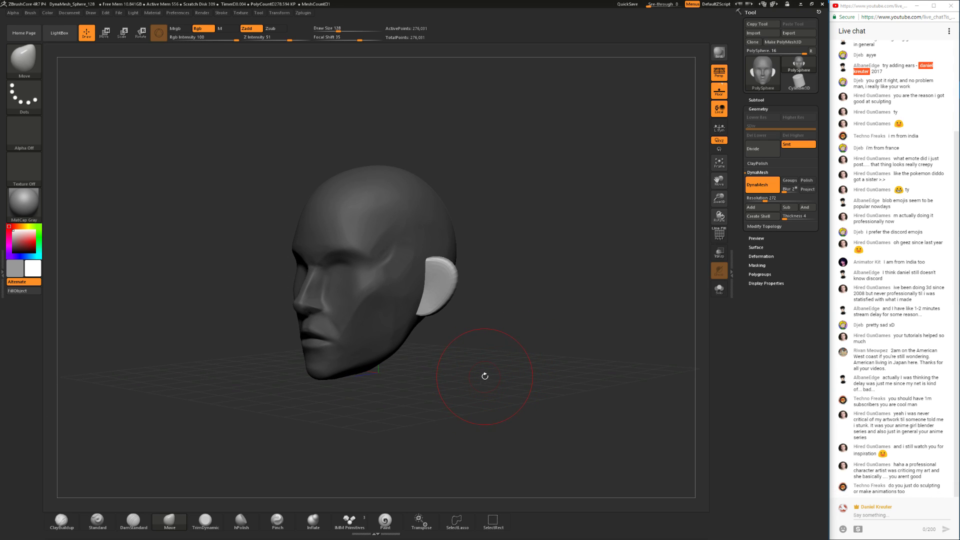
pyautogui.moveTo(502, 367); pyautogui.dragTo(302, 428)
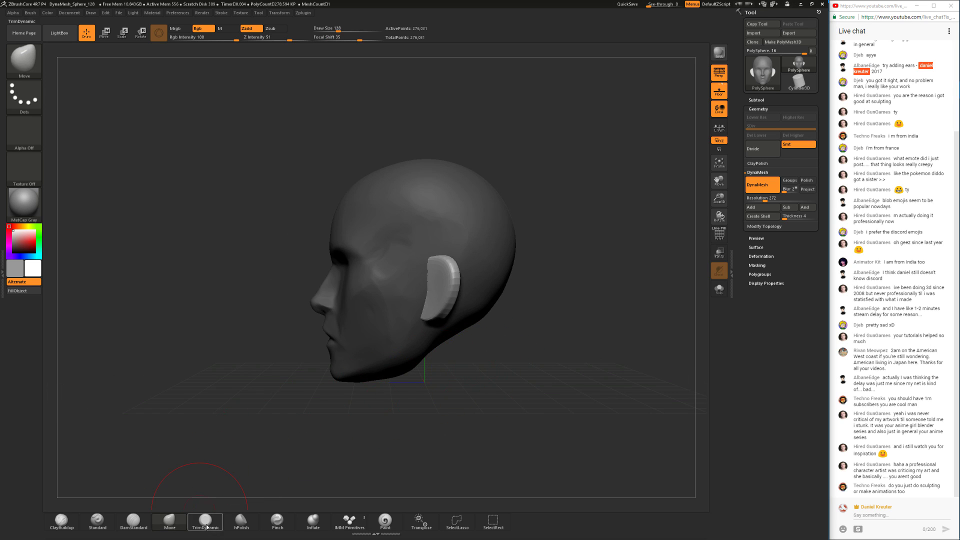
# - Switch from sculpting to the Move transpose gizmo, check the ears from above and the front, and clear the mask
pyautogui.moveTo(214, 467); pyautogui.dragTo(465, 398)
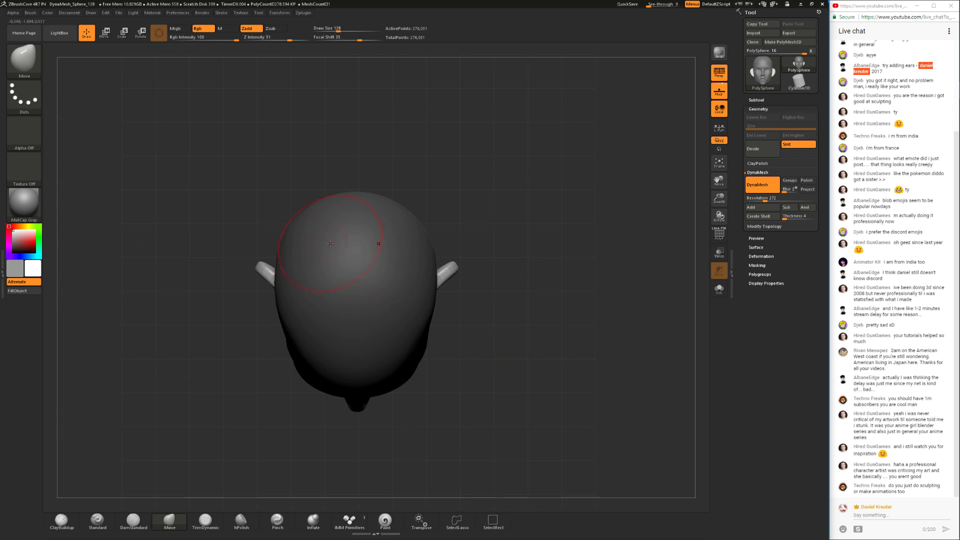
pyautogui.press('w')
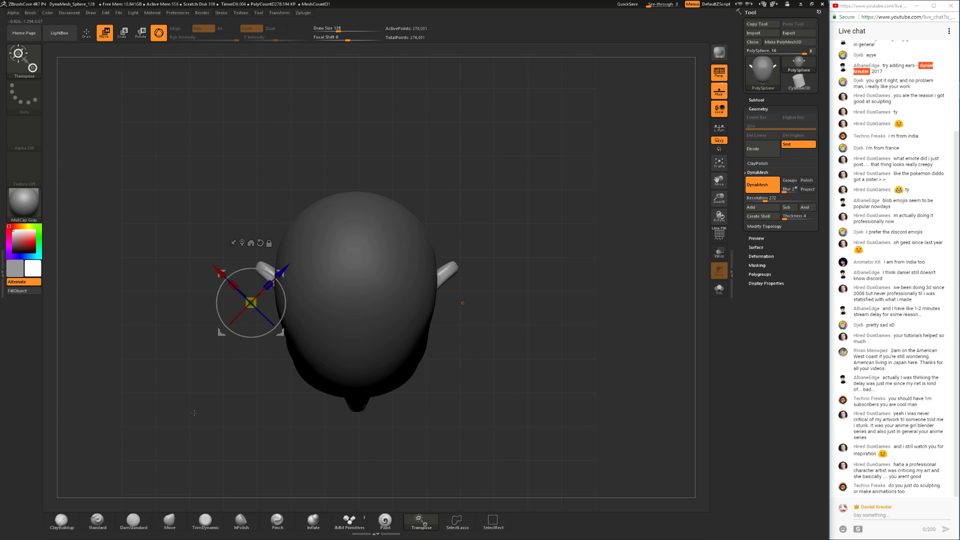
pyautogui.keyDown('shift'); pyautogui.moveTo(269, 394); pyautogui.dragTo(256, 327); pyautogui.keyUp('shift')
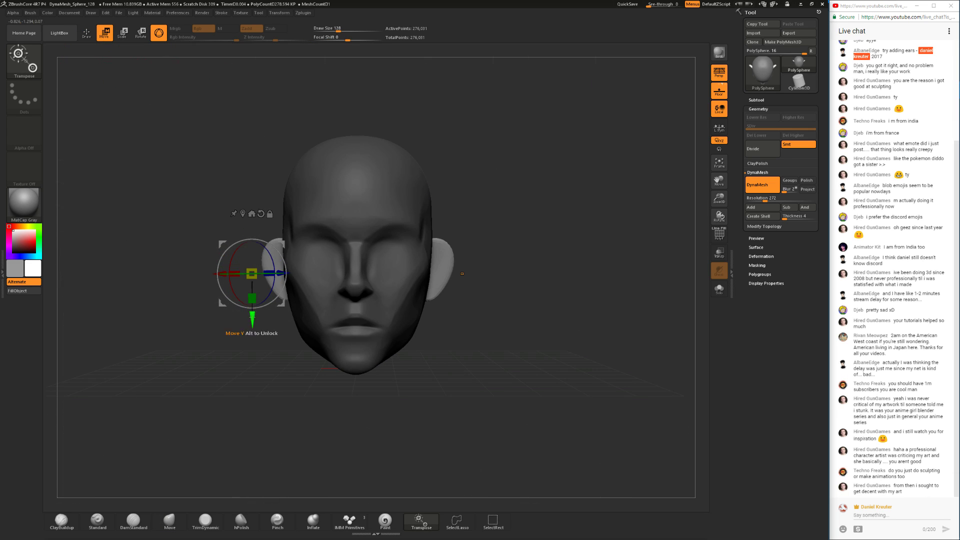
pyautogui.keyDown('ctrl'); pyautogui.click(265, 405); pyautogui.keyUp('ctrl')
pyautogui.keyDown('ctrl'); pyautogui.moveTo(265, 405); pyautogui.dragTo(383, 390); pyautogui.keyUp('ctrl')
pyautogui.moveTo(382, 400); pyautogui.dragTo(265, 364)
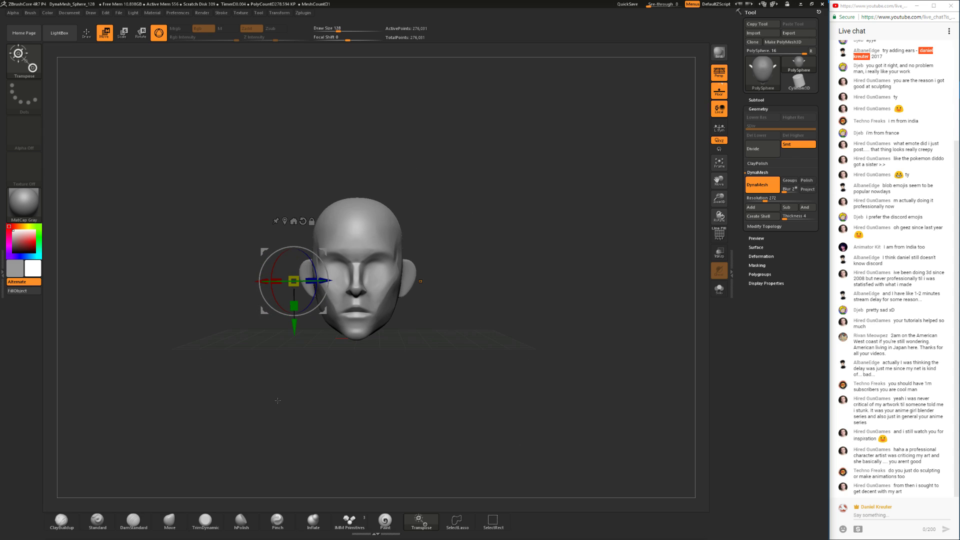
pyautogui.keyDown('alt'); pyautogui.moveTo(277, 401); pyautogui.dragTo(278, 415); pyautogui.keyUp('alt')
# - Adjust the cheek and jaw outline from the front with the Move brush at draw size 145
pyautogui.click(169, 523)
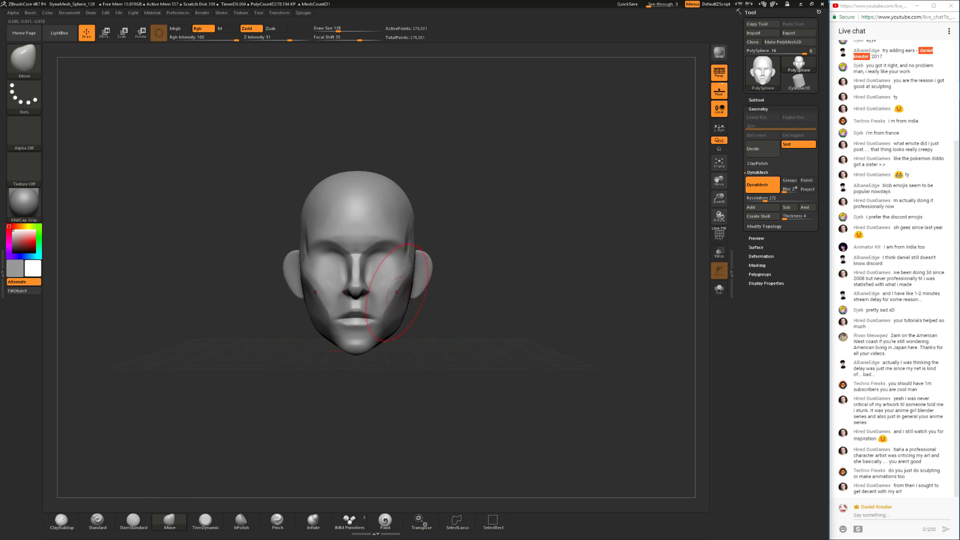
pyautogui.press('space')
pyautogui.moveTo(405, 324)
pyautogui.mouseDown()
pyautogui.moveTo(406, 345)
pyautogui.moveTo(426, 324)
pyautogui.mouseUp()
pyautogui.press('space')
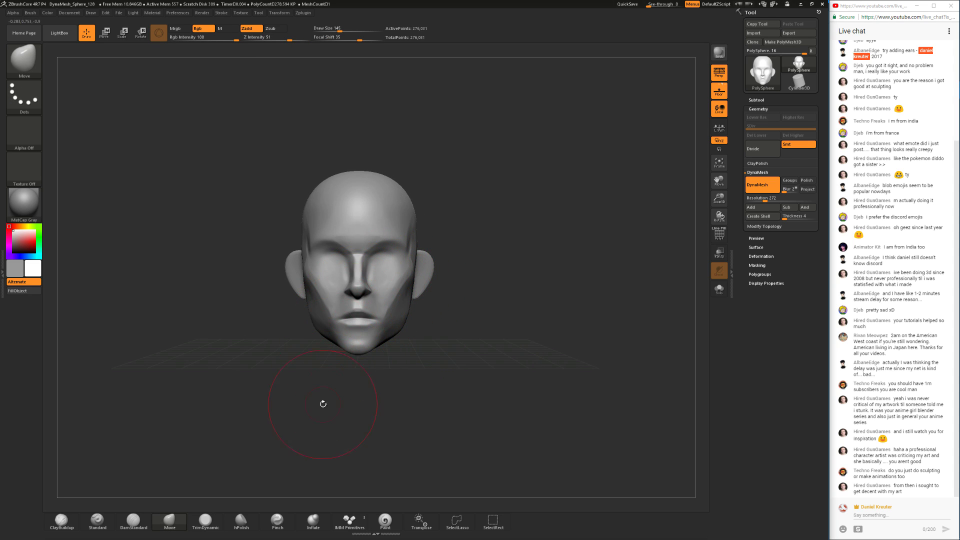
pyautogui.moveTo(393, 322)
pyautogui.keyDown('shift'); pyautogui.mouseDown()
pyautogui.moveTo(399, 329)
pyautogui.moveTo(413, 313)
pyautogui.mouseUp(); pyautogui.keyUp('shift')
# - Flatten the lower cheek and jaw planes with the TrimDynamic brush at draw size 94
pyautogui.click(206, 520)
pyautogui.moveTo(468, 372)
pyautogui.mouseDown()
pyautogui.moveTo(418, 376)
pyautogui.moveTo(430, 324)
pyautogui.moveTo(400, 340)
pyautogui.moveTo(380, 325)
pyautogui.moveTo(424, 337)
pyautogui.mouseUp()
pyautogui.press('space')
pyautogui.click(183, 518)
pyautogui.click(202, 518)
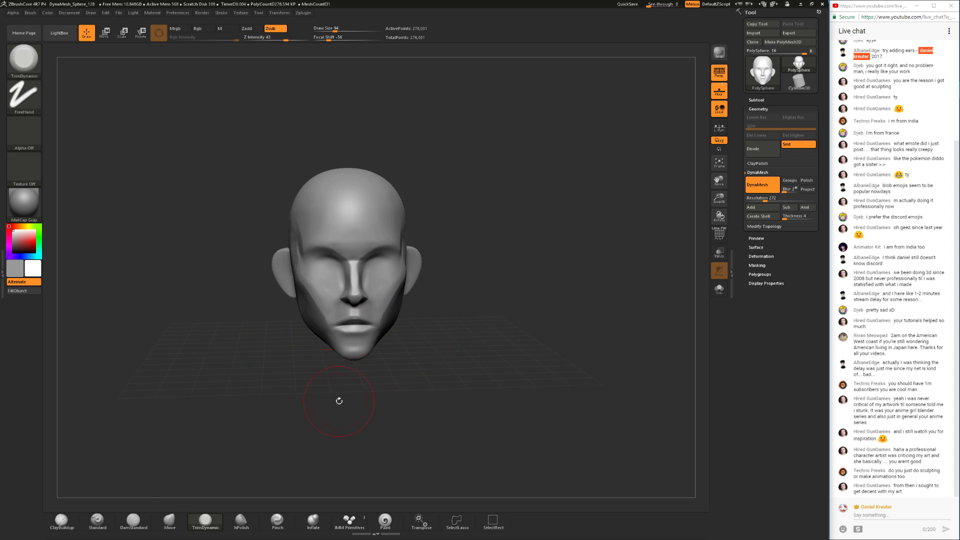
pyautogui.moveTo(319, 409); pyautogui.dragTo(320, 403)
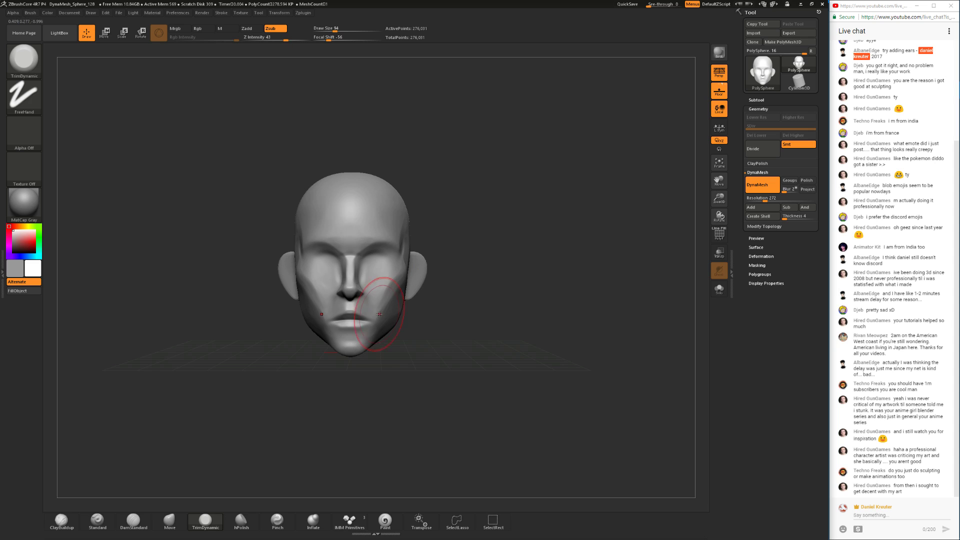
# - Refine the cheek planes below the eye sockets with the TrimDynamic brush at draw size 59
pyautogui.press('space')
pyautogui.moveTo(418, 316); pyautogui.dragTo(413, 316)
pyautogui.moveTo(280, 344); pyautogui.dragTo(342, 352)
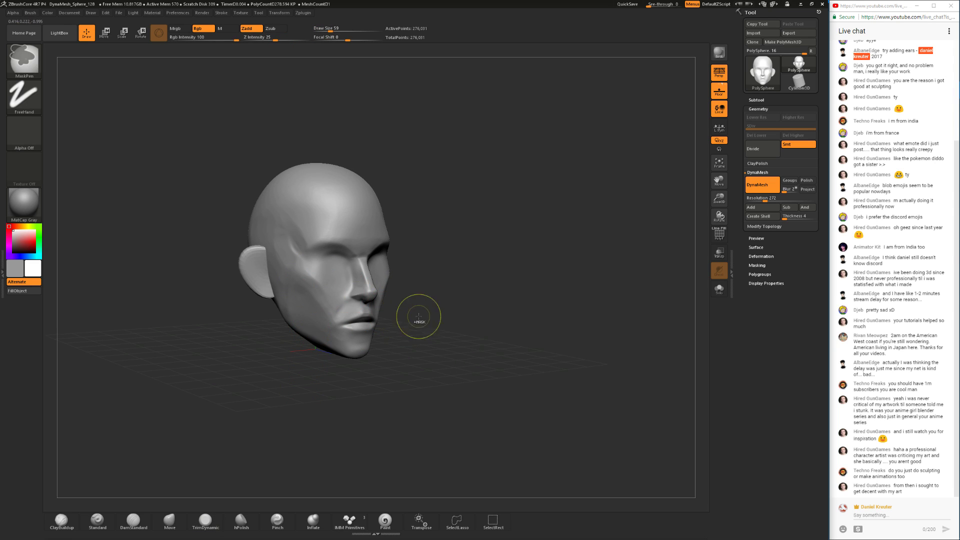
pyautogui.keyDown('shift'); pyautogui.moveTo(413, 377); pyautogui.dragTo(406, 346); pyautogui.keyUp('shift')
pyautogui.click(169, 521)
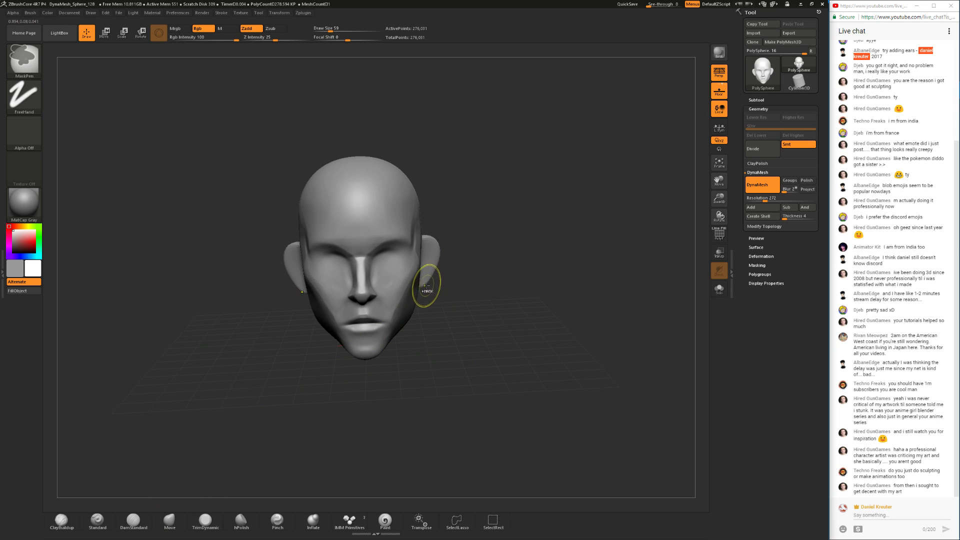
pyautogui.click(206, 520)
pyautogui.moveTo(300, 431); pyautogui.dragTo(259, 394)
pyautogui.moveTo(430, 244); pyautogui.dragTo(389, 272)
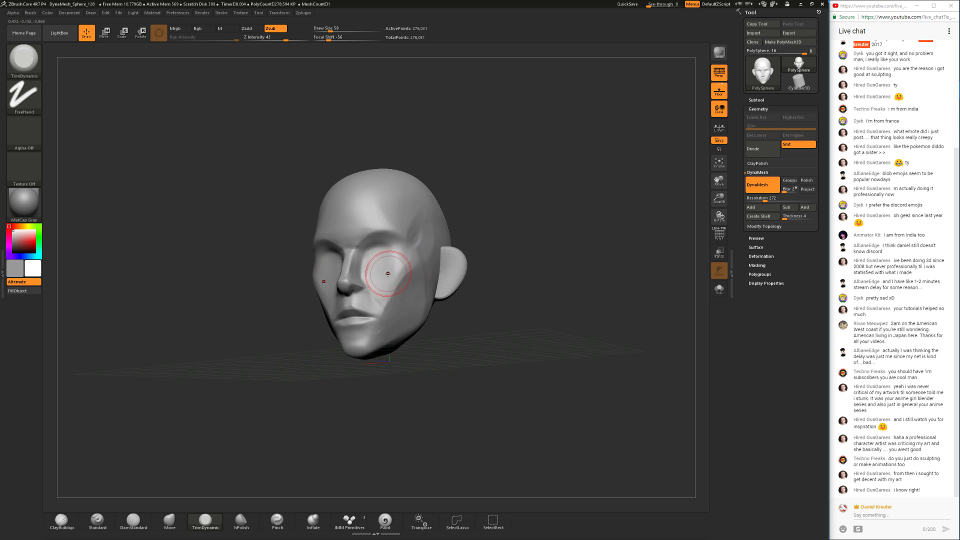
pyautogui.keyDown('shift'); pyautogui.moveTo(407, 371); pyautogui.dragTo(430, 365); pyautogui.keyUp('shift')
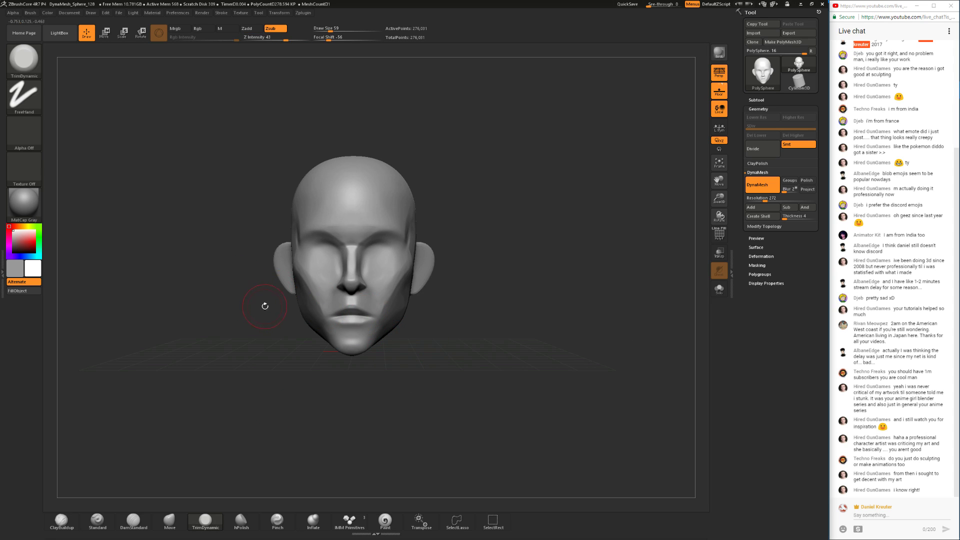
# - Reshape the mouth corners from the front with the Move brush at draw size 49
pyautogui.click(169, 524)
pyautogui.press('space')
pyautogui.moveTo(371, 319)
pyautogui.mouseDown()
pyautogui.moveTo(361, 308)
pyautogui.moveTo(373, 315)
pyautogui.mouseUp()
pyautogui.press('space')
pyautogui.keyDown('shift'); pyautogui.moveTo(372, 314); pyautogui.dragTo(374, 312); pyautogui.keyUp('shift')
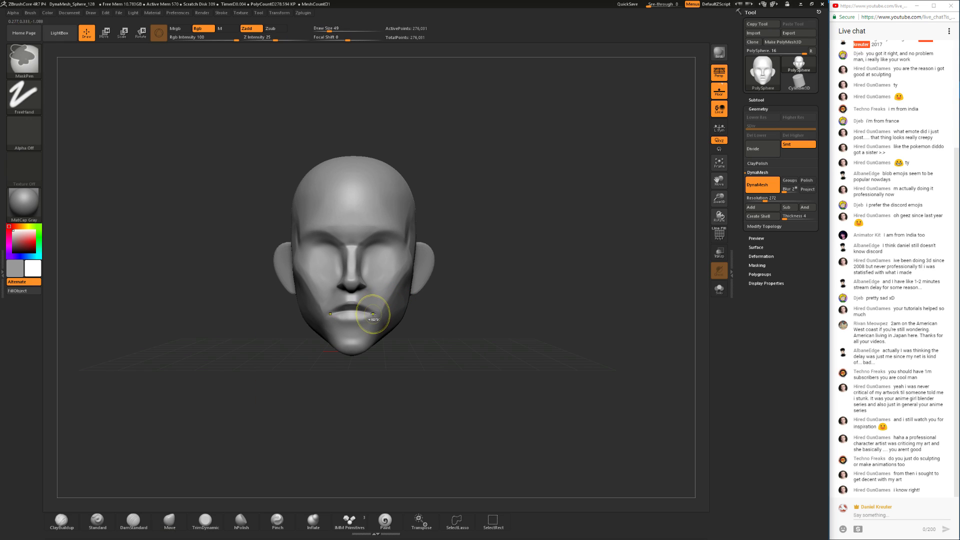
# - Carve the mouth corners with the DamStandard brush, reducing the draw size from 49 to 31, and smooth the area around them
pyautogui.click(134, 521)
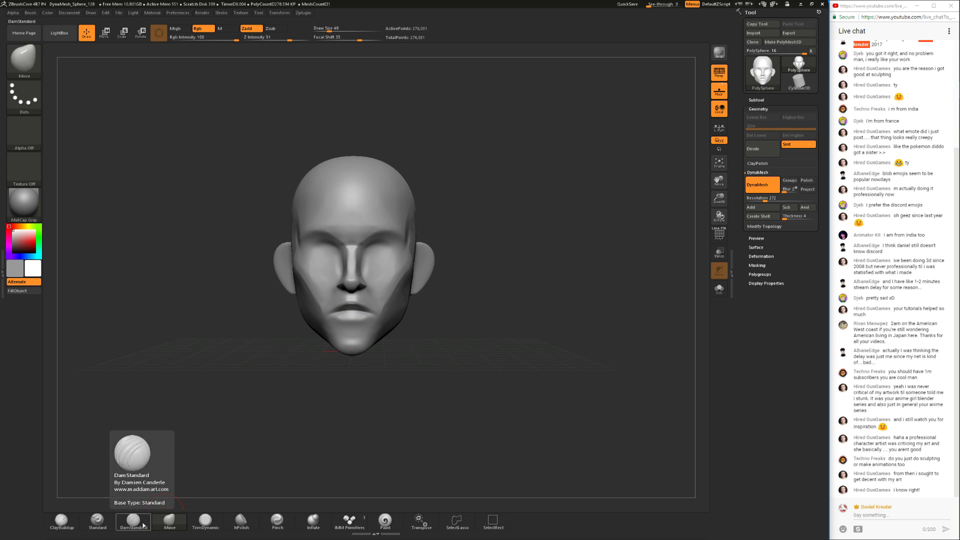
pyautogui.moveTo(253, 328); pyautogui.dragTo(301, 347)
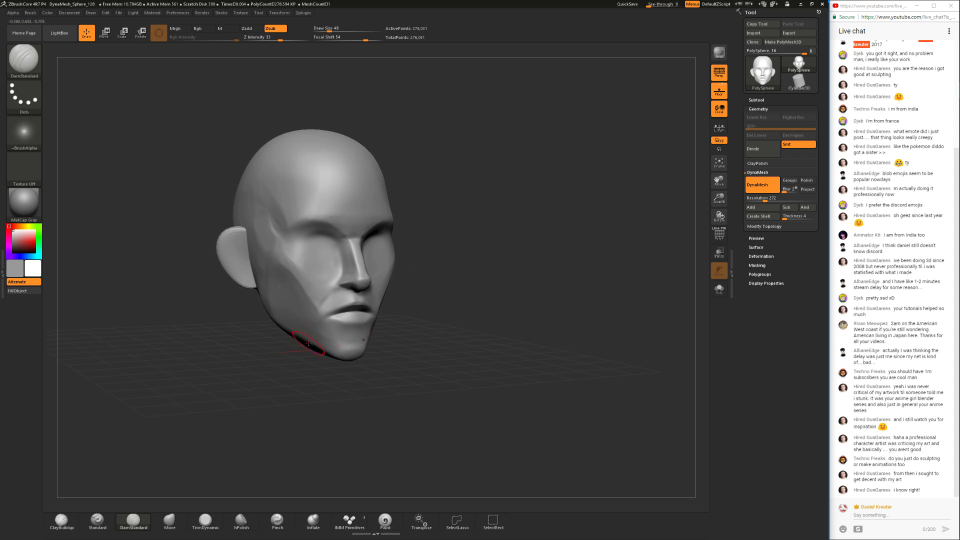
pyautogui.moveTo(372, 311); pyautogui.dragTo(331, 313)
pyautogui.moveTo(457, 326); pyautogui.dragTo(373, 318)
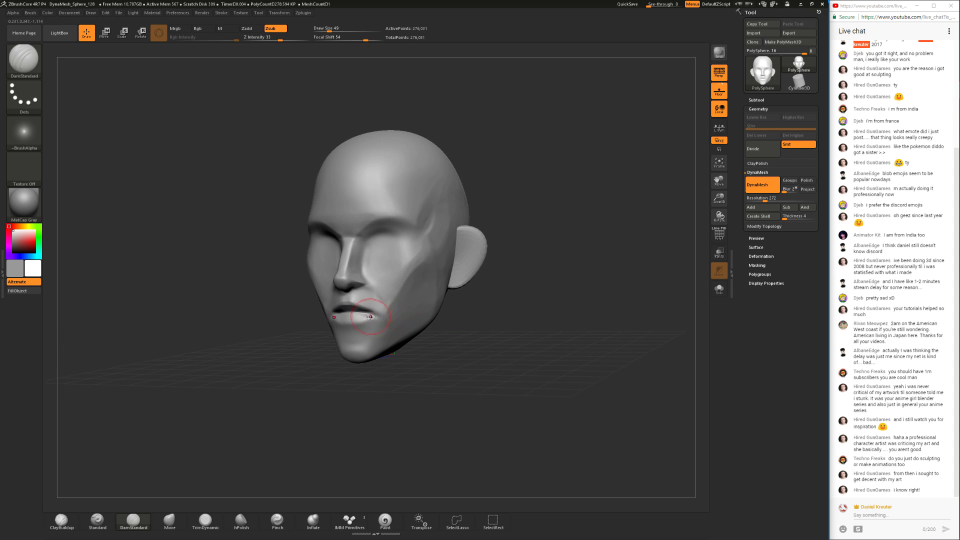
pyautogui.moveTo(269, 367); pyautogui.dragTo(326, 363)
pyautogui.press('space')
pyautogui.moveTo(333, 320); pyautogui.dragTo(330, 320)
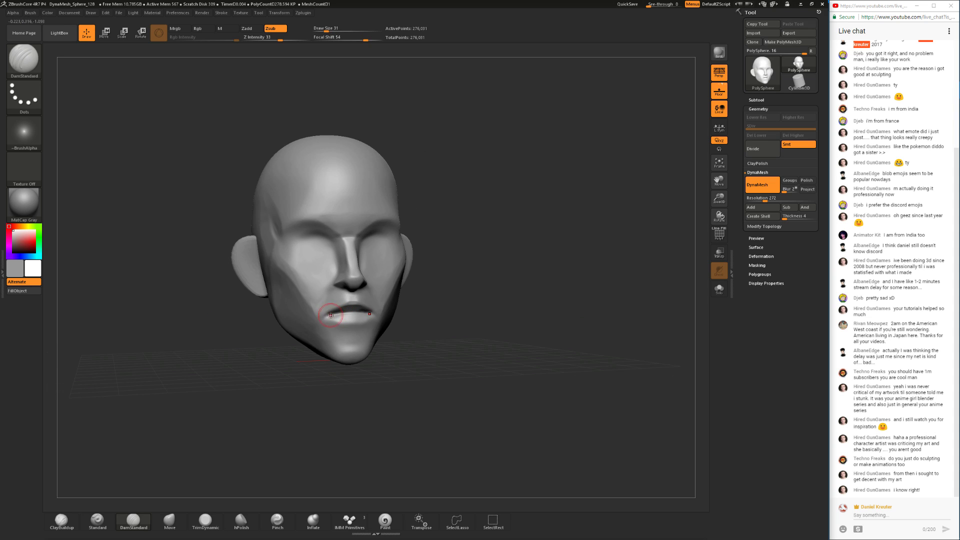
pyautogui.moveTo(428, 326); pyautogui.dragTo(362, 317)
pyautogui.moveTo(267, 400); pyautogui.dragTo(334, 384)
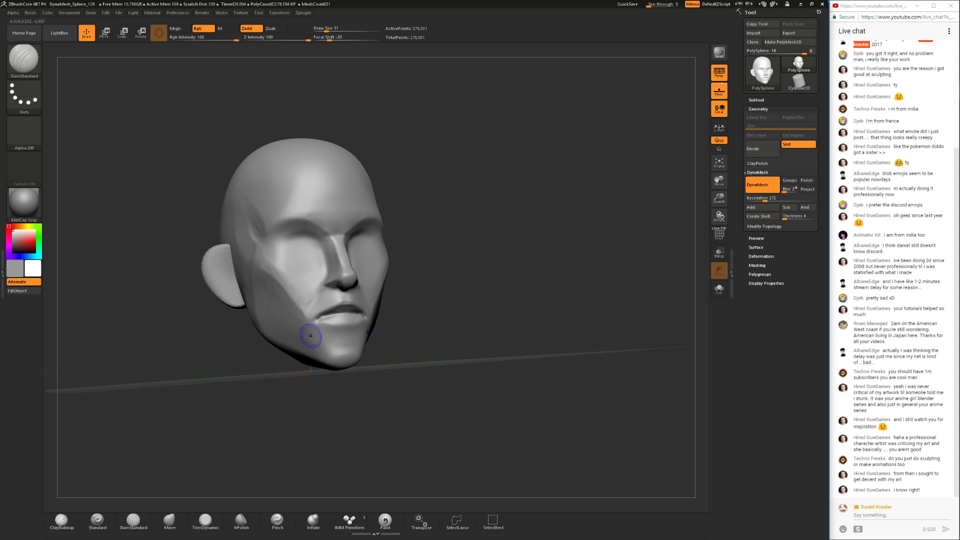
pyautogui.press('shift')
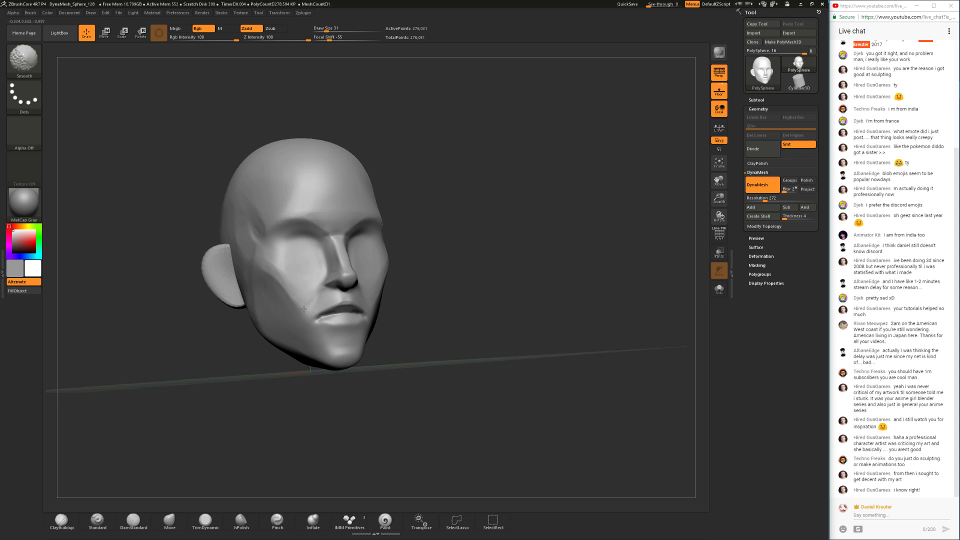
# - Flatten the cheek and the area beside the mouth with the TrimDynamic brush at draw size 68
pyautogui.moveTo(425, 317)
pyautogui.mouseDown()
pyautogui.moveTo(376, 338)
pyautogui.moveTo(339, 383)
pyautogui.moveTo(370, 390)
pyautogui.moveTo(309, 363)
pyautogui.mouseUp()
pyautogui.press('space')
pyautogui.moveTo(405, 306); pyautogui.dragTo(419, 315)
pyautogui.press('space')
pyautogui.moveTo(435, 318); pyautogui.dragTo(401, 328)
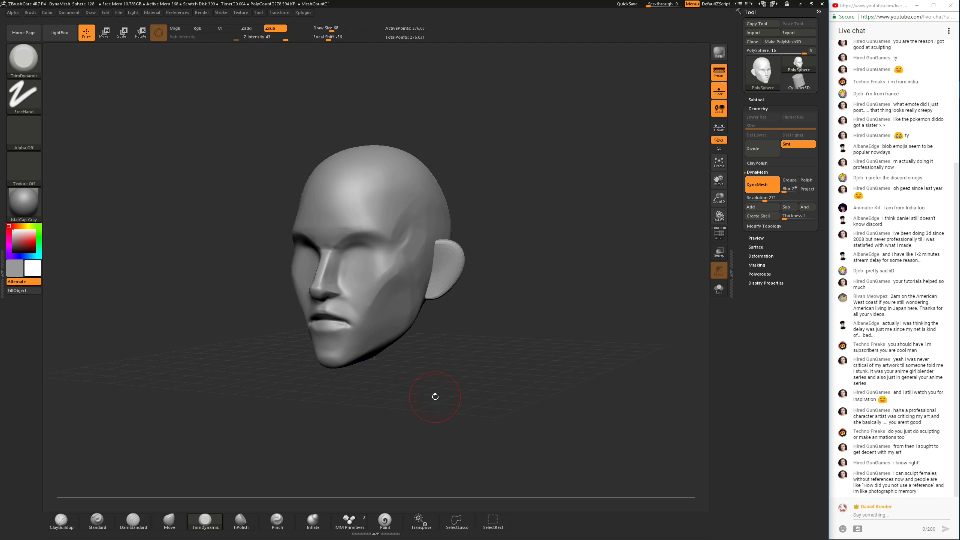
pyautogui.moveTo(443, 390); pyautogui.dragTo(460, 374)
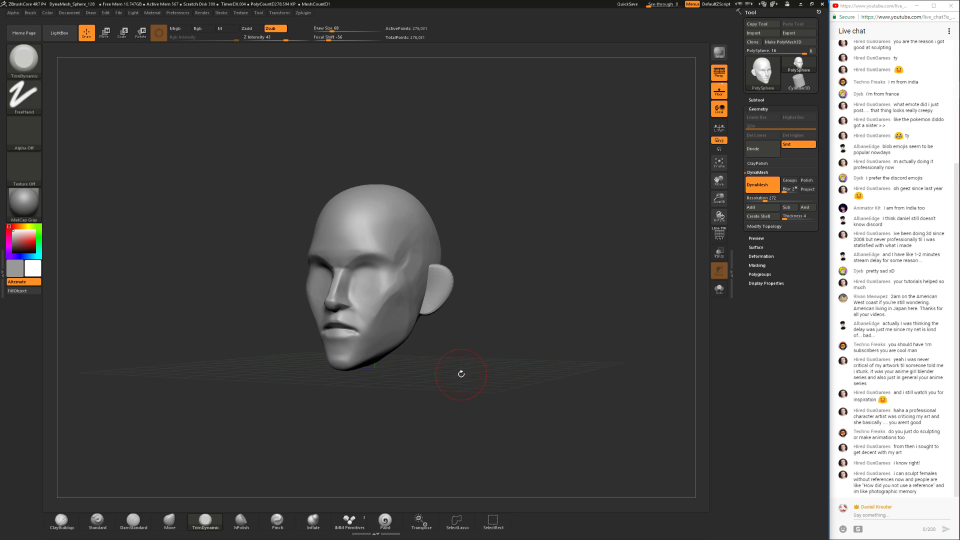
pyautogui.moveTo(554, 417); pyautogui.dragTo(550, 423)
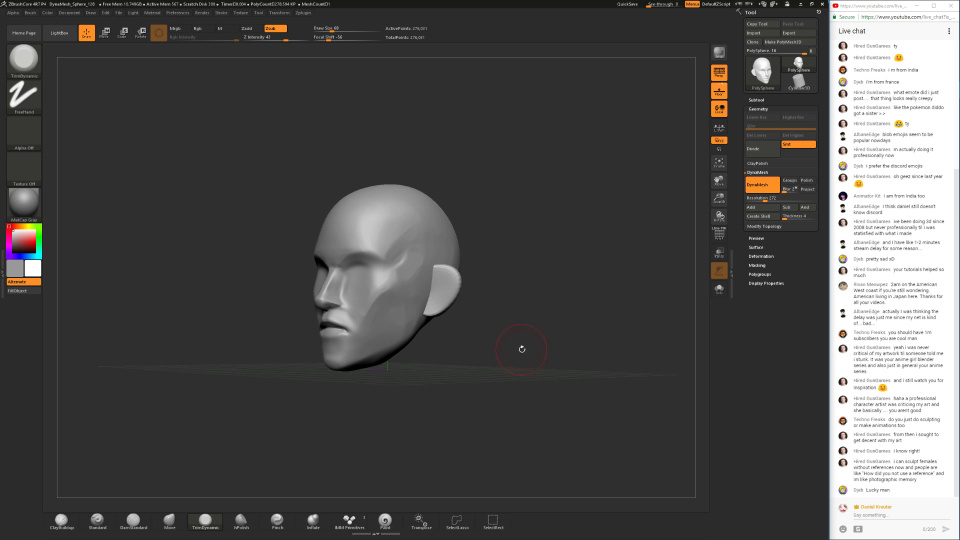
# - Smooth the transition between the cheekbone and the side of the face at draw size 68
pyautogui.keyDown('shift'); pyautogui.moveTo(521, 347); pyautogui.dragTo(552, 349); pyautogui.keyUp('shift')
pyautogui.moveTo(415, 340)
pyautogui.keyDown('alt'); pyautogui.mouseDown()
pyautogui.moveTo(437, 379)
pyautogui.moveTo(415, 366)
pyautogui.mouseUp(); pyautogui.keyUp('alt')
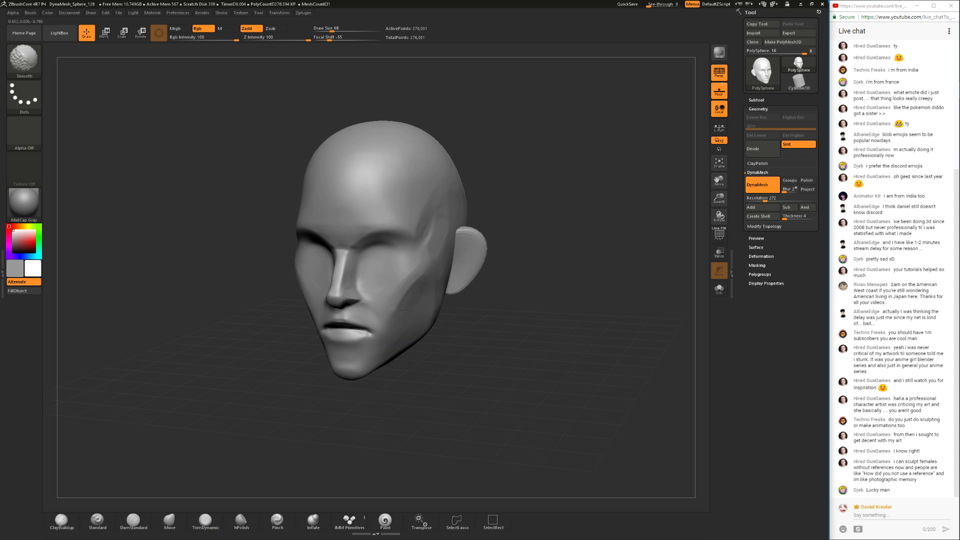
pyautogui.keyDown('shift'); pyautogui.moveTo(412, 286); pyautogui.dragTo(425, 277); pyautogui.keyUp('shift')
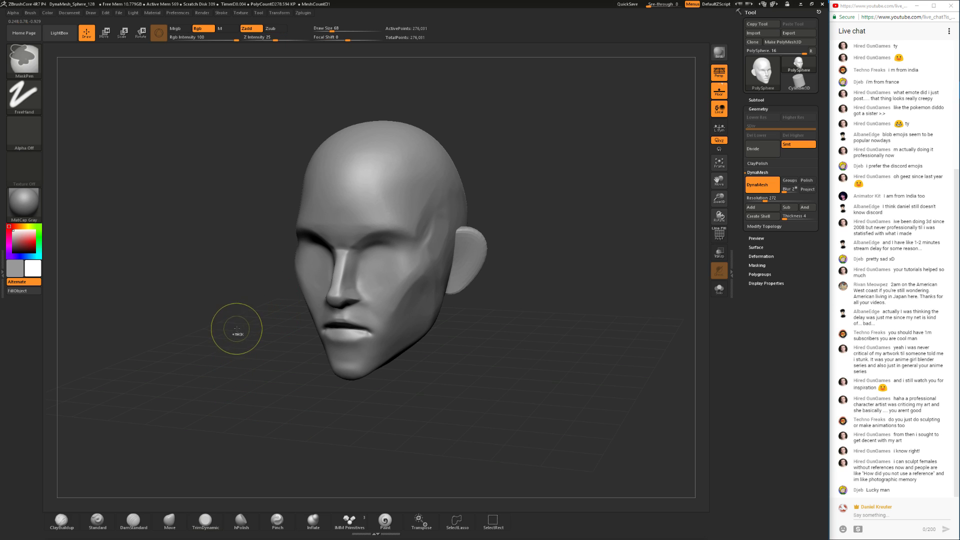
pyautogui.moveTo(231, 390); pyautogui.dragTo(270, 384)
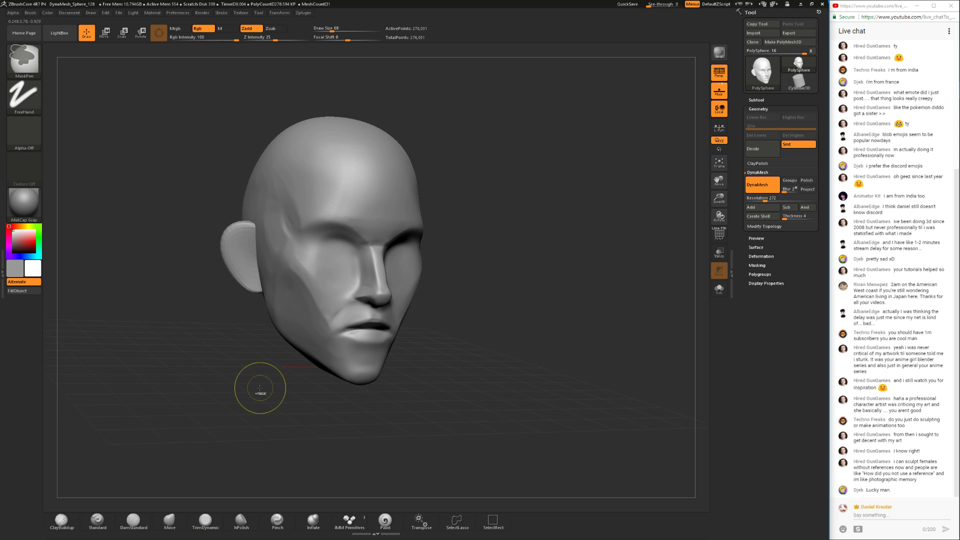
pyautogui.hotkey('ctrl', 'shift')
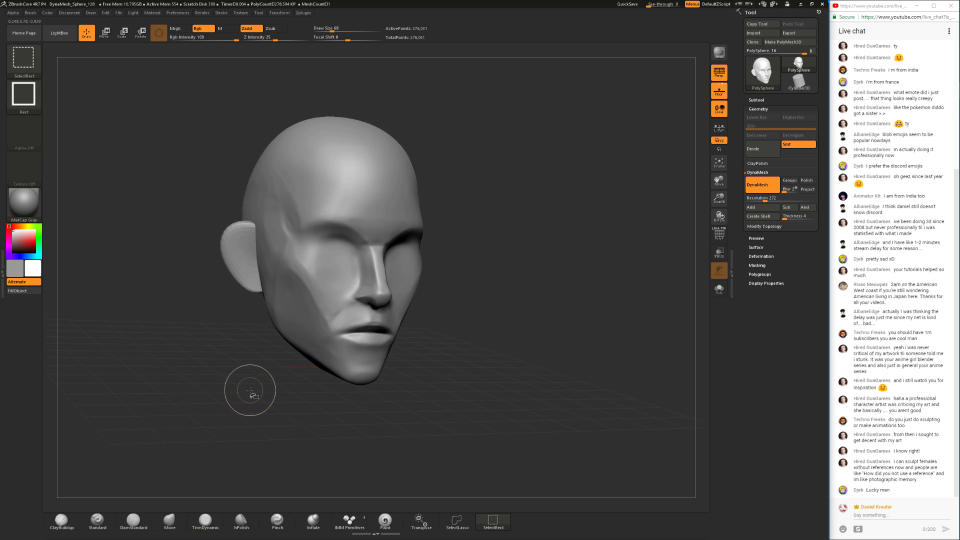
# - Straighten the downturned mouth line and adjust the face in profile with the Move brush at an enlarged draw size
pyautogui.moveTo(320, 384); pyautogui.dragTo(161, 460)
pyautogui.press('b')
pyautogui.press('m')
pyautogui.press('v')
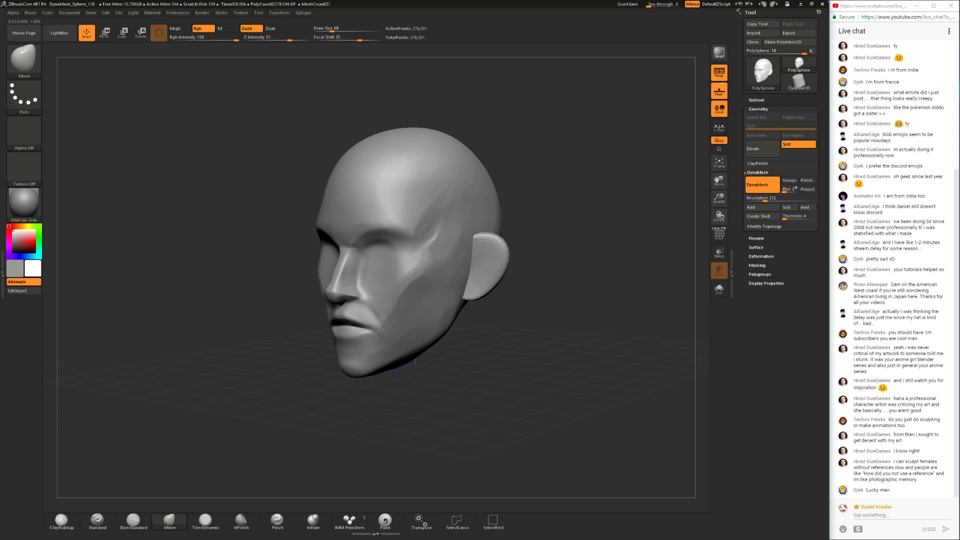
pyautogui.moveTo(271, 409)
pyautogui.mouseDown()
pyautogui.moveTo(398, 366)
pyautogui.moveTo(334, 386)
pyautogui.mouseUp()
pyautogui.press('ctrl')
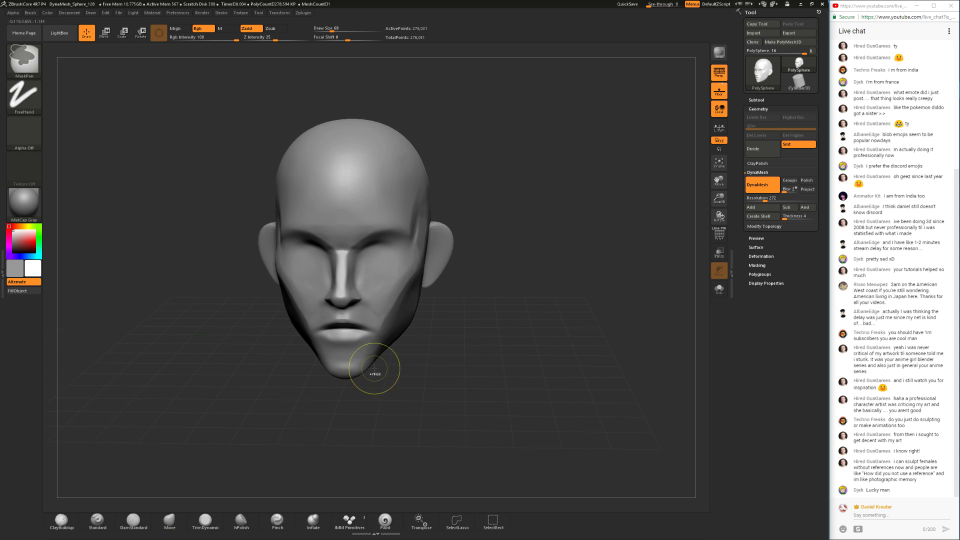
pyautogui.press('space')
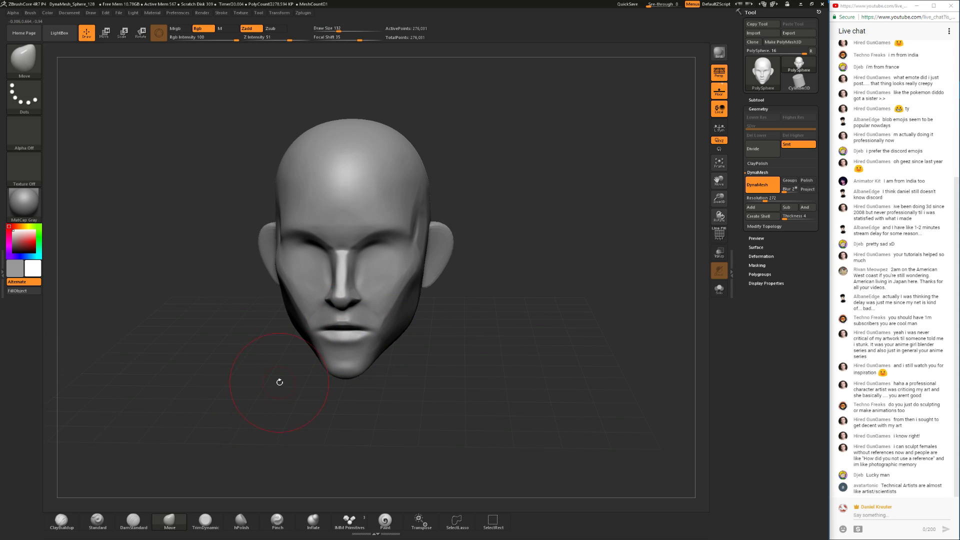
pyautogui.moveTo(145, 429); pyautogui.dragTo(230, 411)
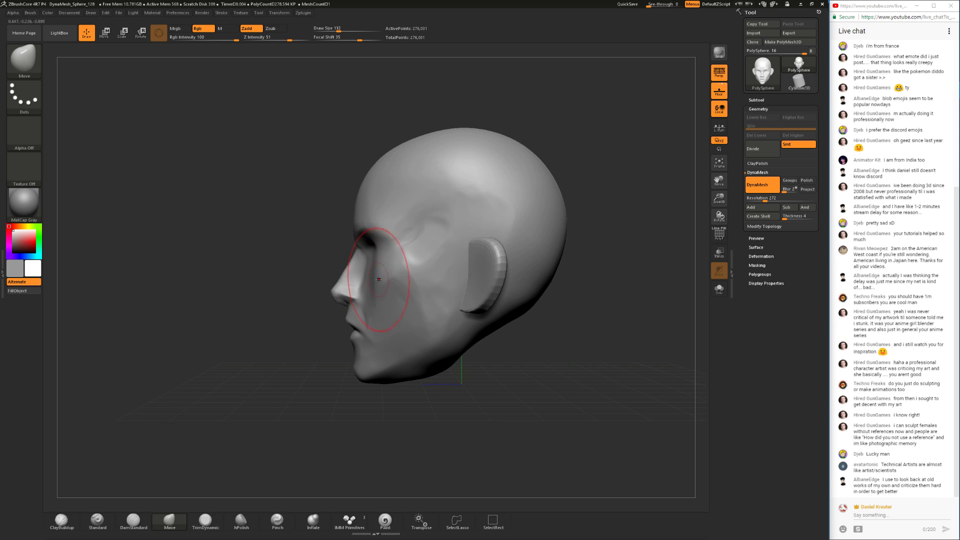
pyautogui.moveTo(169, 395); pyautogui.dragTo(345, 398)
# - Flatten the broad planes on the side of the head with the TrimDynamic brush, raising the draw size to 228
pyautogui.click(209, 520)
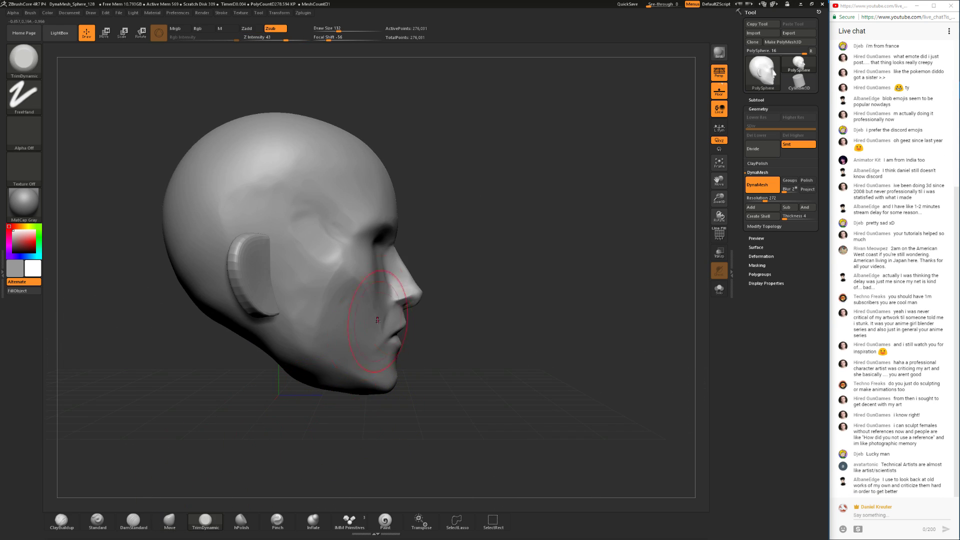
pyautogui.moveTo(415, 163); pyautogui.dragTo(374, 158)
pyautogui.moveTo(482, 299); pyautogui.dragTo(315, 394)
pyautogui.press('space')
pyautogui.moveTo(524, 162); pyautogui.dragTo(535, 162)
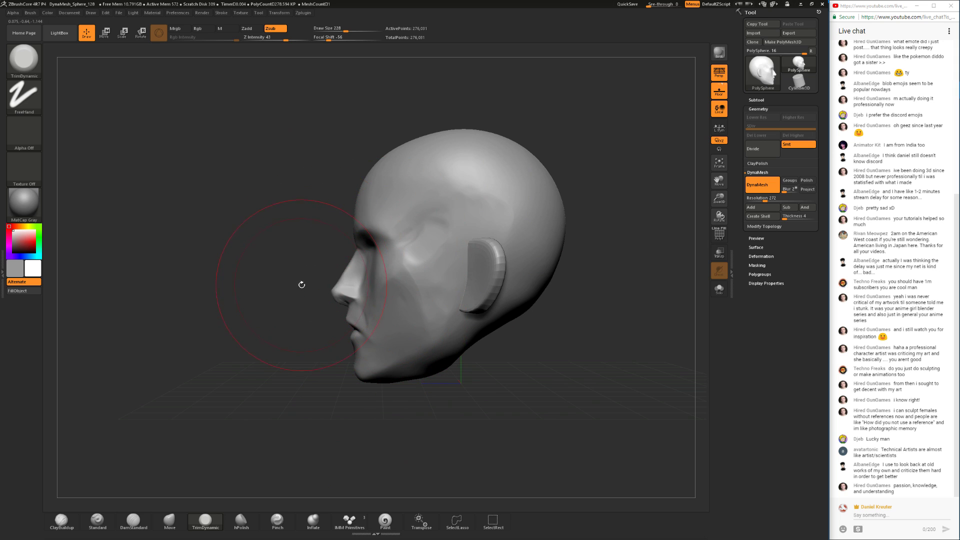
# - Adjust the mouth area from the front with the Move brush, setting the draw size to 101 and then 145
pyautogui.keyDown('shift'); pyautogui.moveTo(295, 322); pyautogui.dragTo(445, 277); pyautogui.keyUp('shift')
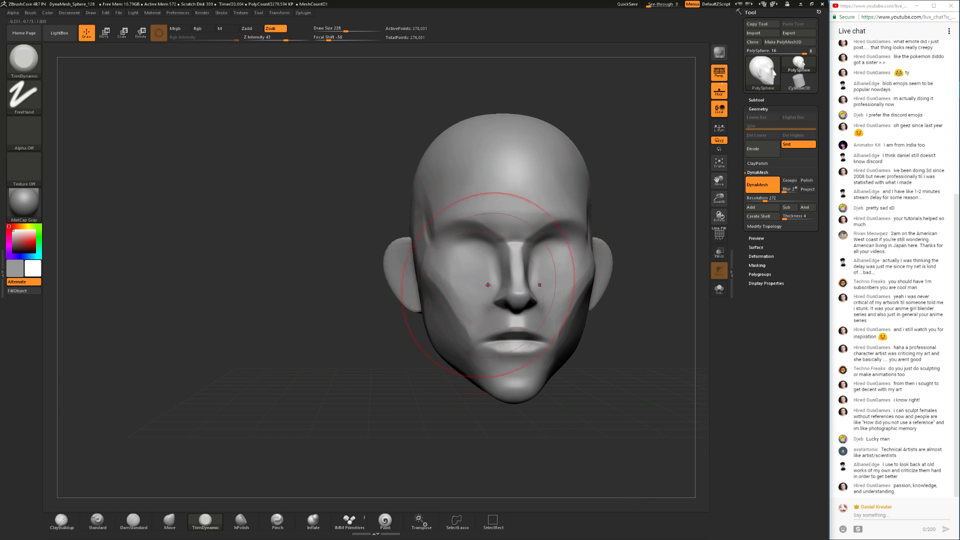
pyautogui.keyDown('alt'); pyautogui.moveTo(594, 203); pyautogui.dragTo(515, 208); pyautogui.keyUp('alt')
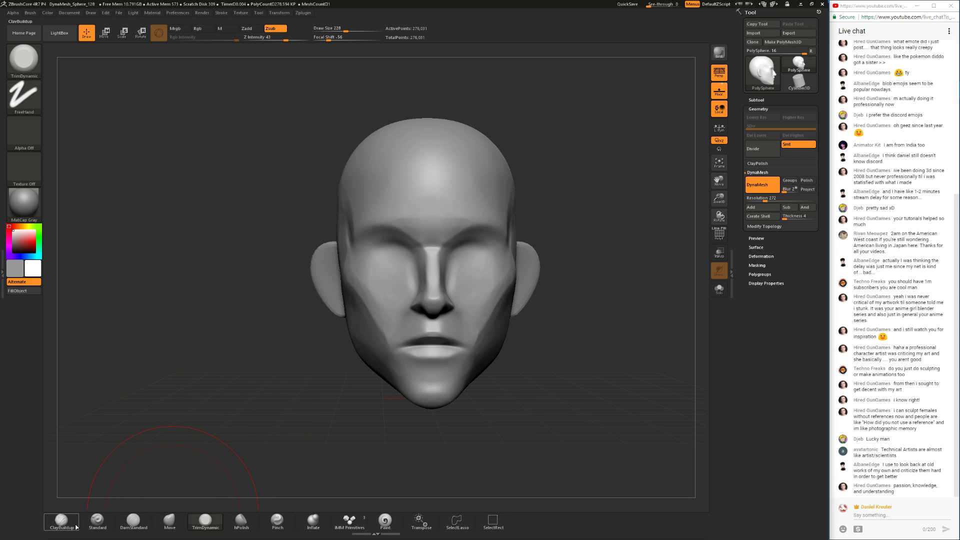
pyautogui.click(165, 522)
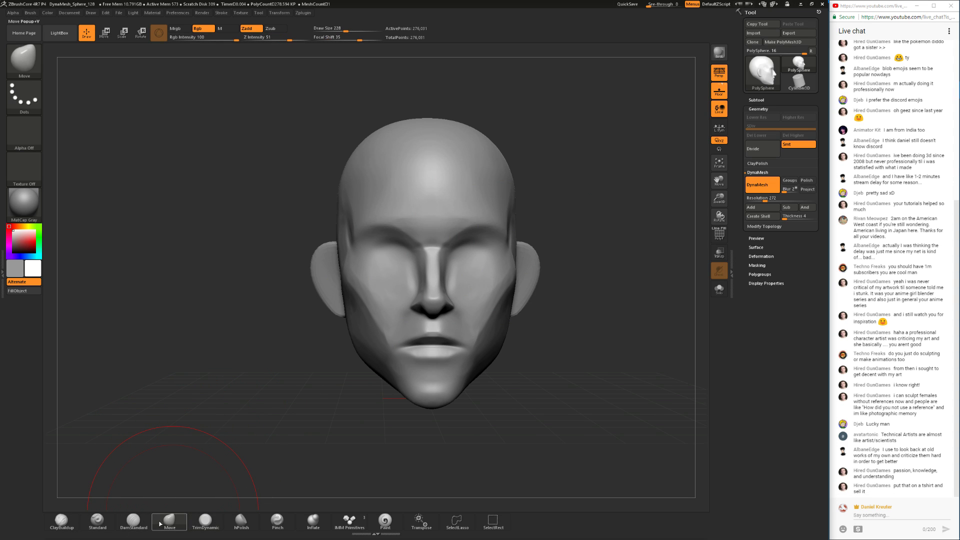
pyautogui.press('space')
pyautogui.moveTo(502, 241); pyautogui.dragTo(462, 242)
pyautogui.press('space')
pyautogui.press('space')
pyautogui.moveTo(474, 247); pyautogui.dragTo(457, 245)
pyautogui.press('space')
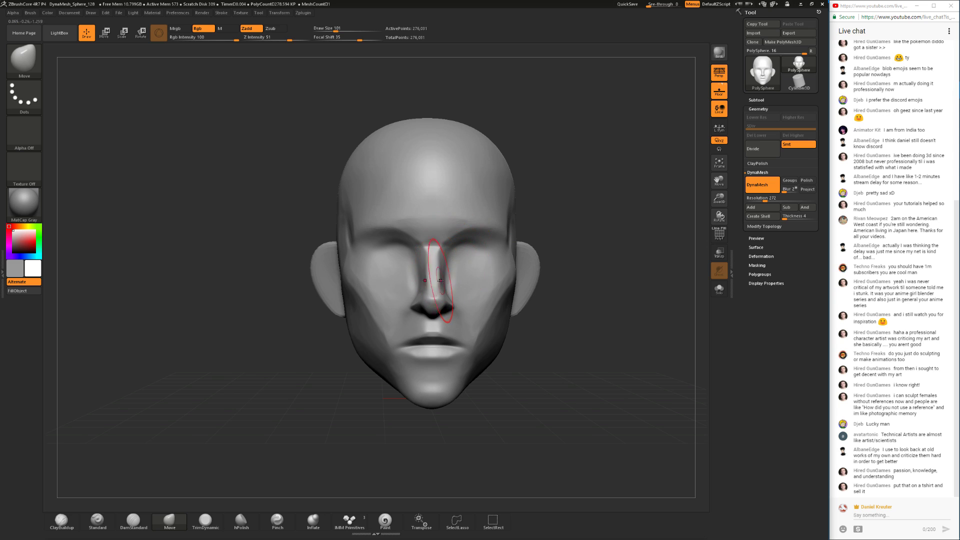
pyautogui.press('space')
pyautogui.moveTo(456, 345); pyautogui.dragTo(463, 331)
pyautogui.moveTo(564, 371); pyautogui.dragTo(465, 380)
# - Smooth the side of the face and jaw beneath the ear at draw size 65
pyautogui.click(134, 521)
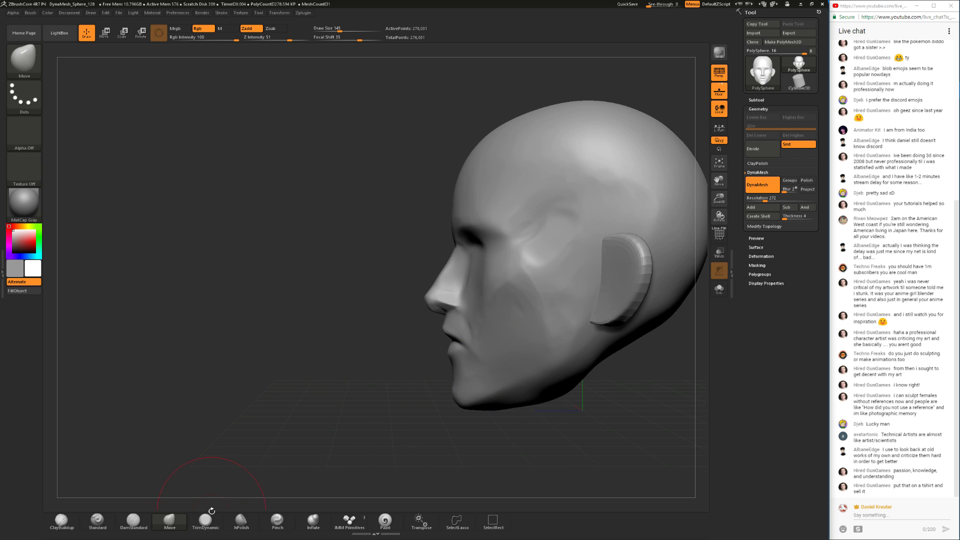
pyautogui.click(137, 524)
pyautogui.moveTo(186, 472)
pyautogui.mouseDown()
pyautogui.moveTo(287, 429)
pyautogui.moveTo(450, 395)
pyautogui.moveTo(486, 376)
pyautogui.mouseUp()
pyautogui.press('space')
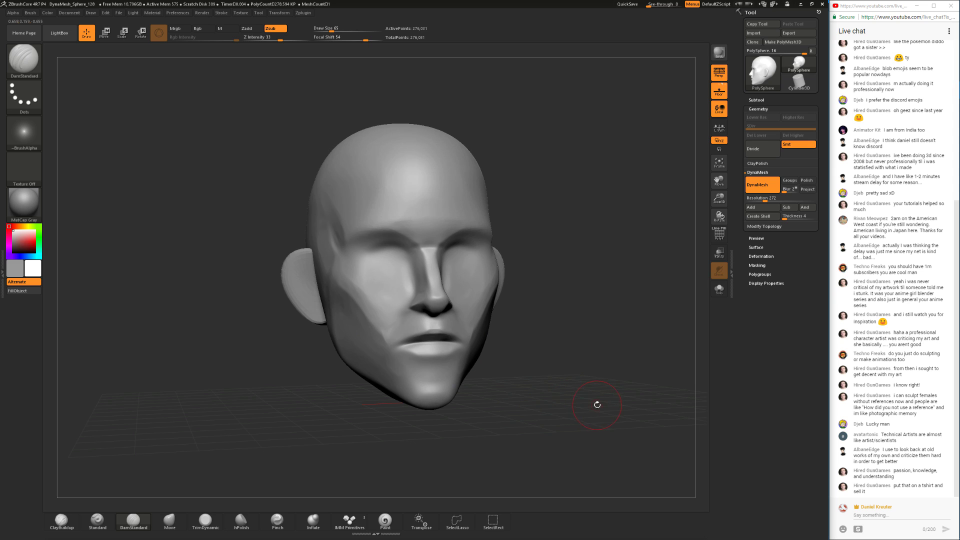
pyautogui.moveTo(597, 394)
pyautogui.mouseDown()
pyautogui.moveTo(620, 393)
pyautogui.moveTo(609, 396)
pyautogui.mouseUp()
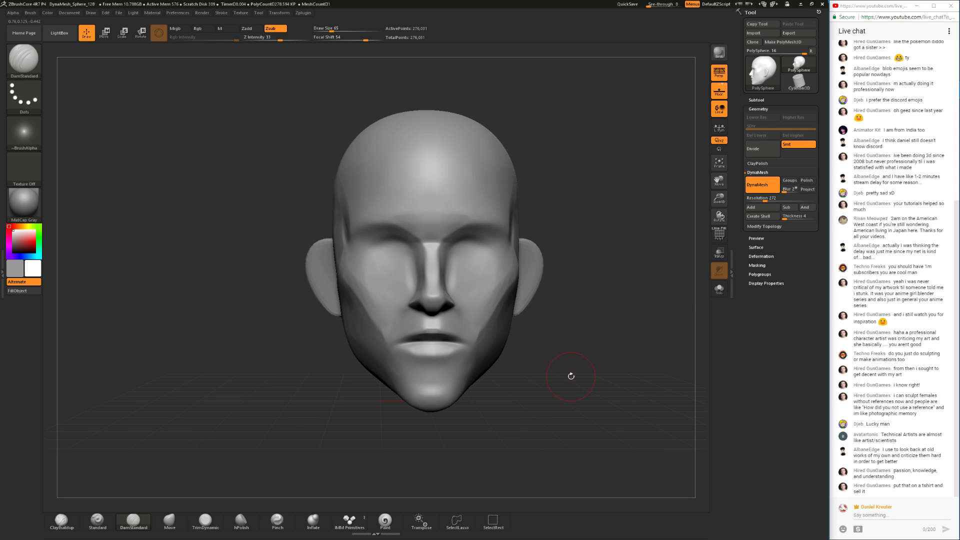
pyautogui.keyDown('alt'); pyautogui.moveTo(586, 372); pyautogui.dragTo(548, 389); pyautogui.keyUp('alt')
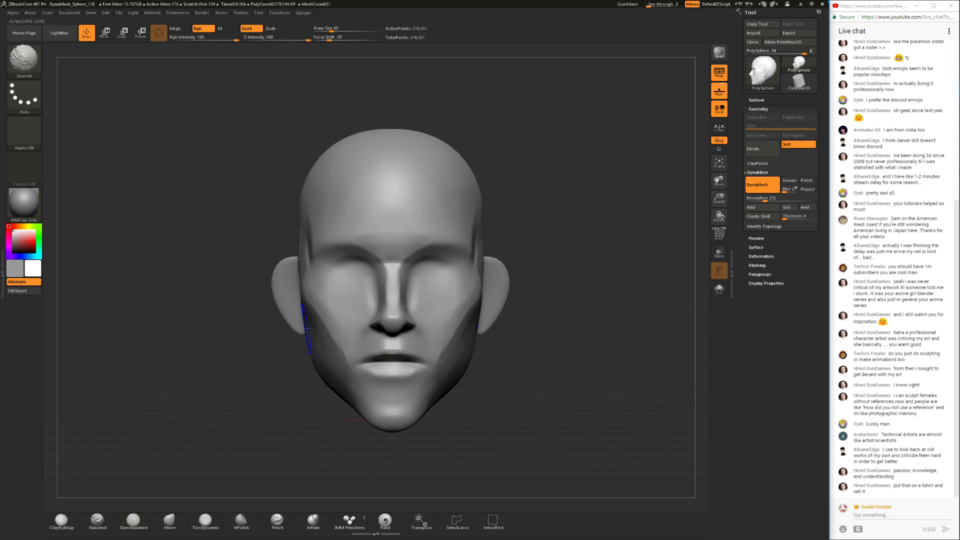
# - Flatten the side of the nostril with the TrimDynamic brush at draw size 41
pyautogui.click(205, 520)
pyautogui.moveTo(234, 480)
pyautogui.mouseDown()
pyautogui.moveTo(234, 456)
pyautogui.moveTo(276, 435)
pyautogui.moveTo(270, 452)
pyautogui.moveTo(256, 454)
pyautogui.moveTo(254, 478)
pyautogui.mouseUp()
pyautogui.keyDown('alt'); pyautogui.moveTo(510, 335); pyautogui.dragTo(438, 400); pyautogui.keyUp('alt')
pyautogui.press('space')
pyautogui.moveTo(383, 368); pyautogui.dragTo(394, 358)
pyautogui.moveTo(384, 362); pyautogui.dragTo(401, 356)
pyautogui.moveTo(378, 364); pyautogui.dragTo(408, 354)
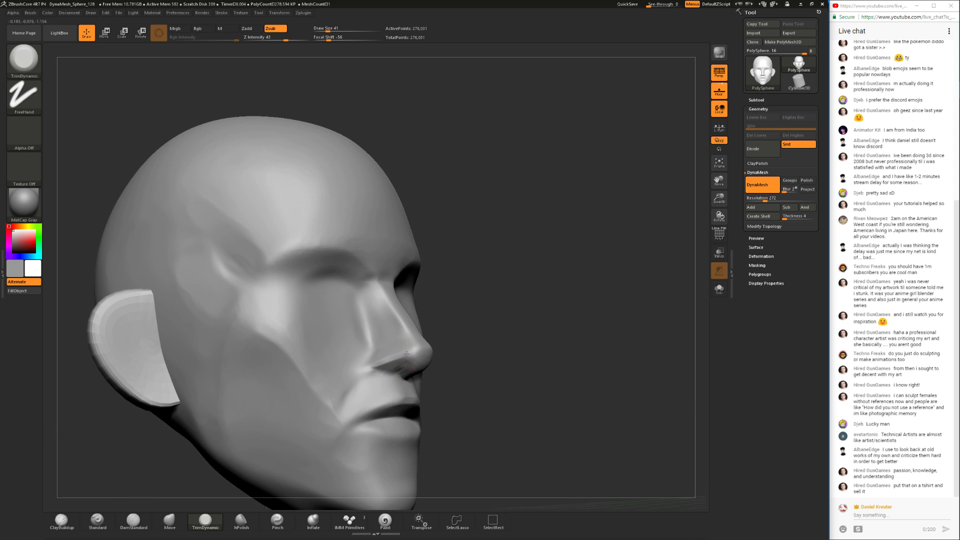
# - Polish the nostril wing and the lower side of the nose with the hPolish brush at draw size 41
pyautogui.moveTo(502, 343)
pyautogui.keyDown('alt'); pyautogui.mouseDown()
pyautogui.moveTo(495, 310)
pyautogui.moveTo(473, 320)
pyautogui.mouseUp(); pyautogui.keyUp('alt')
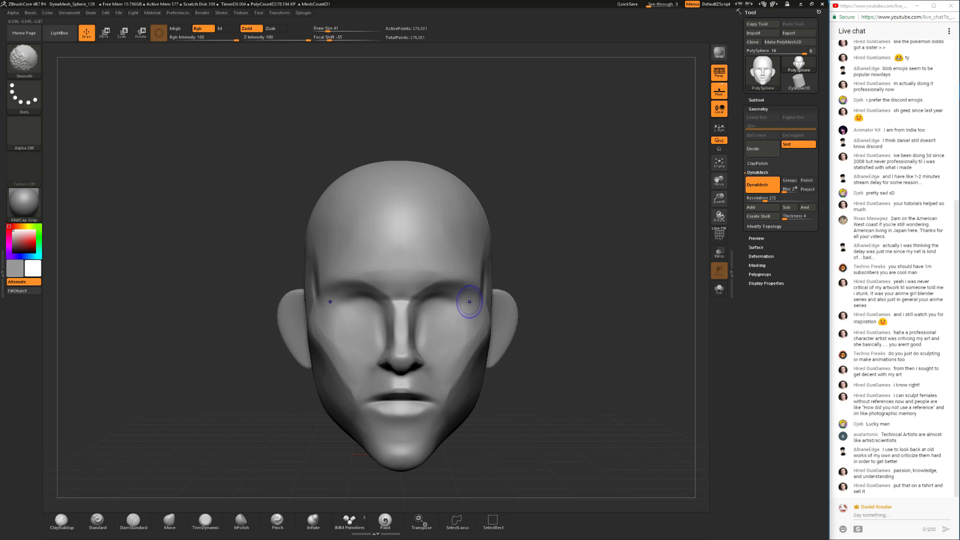
pyautogui.moveTo(540, 320); pyautogui.dragTo(608, 332)
pyautogui.keyDown('alt'); pyautogui.moveTo(500, 350); pyautogui.dragTo(455, 370); pyautogui.keyUp('alt')
pyautogui.click(242, 520)
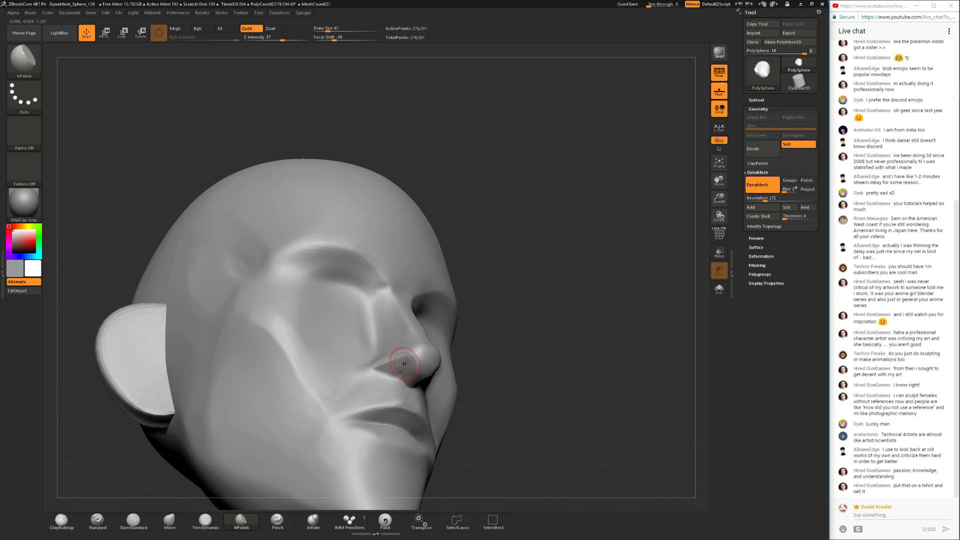
pyautogui.moveTo(390, 369); pyautogui.dragTo(400, 368)
pyautogui.moveTo(476, 363)
pyautogui.mouseDown()
pyautogui.moveTo(497, 364)
pyautogui.moveTo(483, 358)
pyautogui.mouseUp()
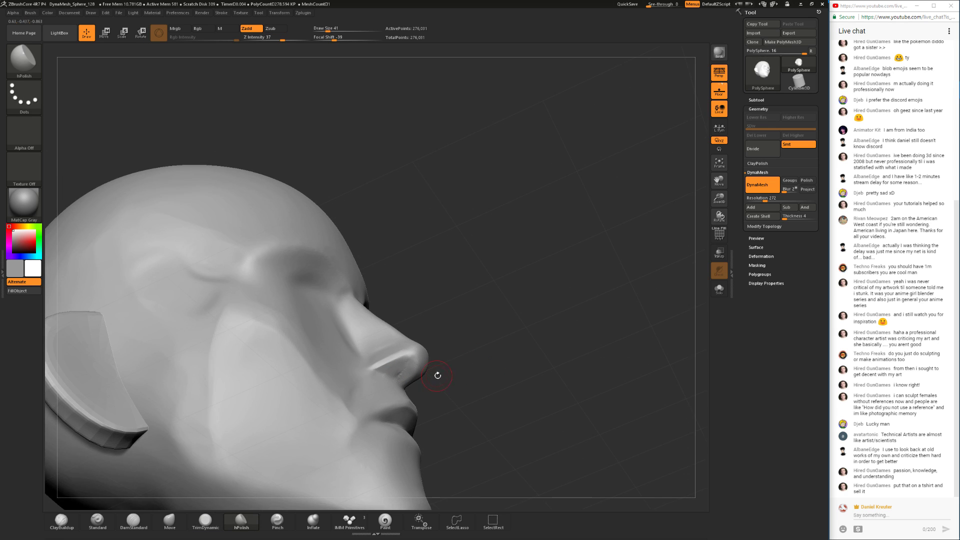
pyautogui.moveTo(525, 390); pyautogui.dragTo(465, 403)
pyautogui.moveTo(560, 434)
pyautogui.keyDown('alt'); pyautogui.mouseDown()
pyautogui.moveTo(556, 396)
pyautogui.moveTo(516, 411)
pyautogui.mouseUp(); pyautogui.keyUp('alt')
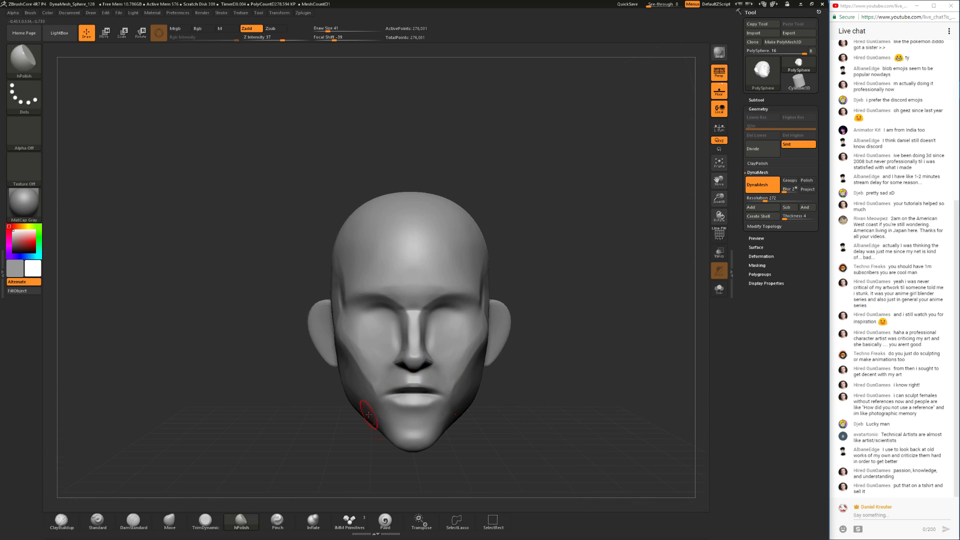
# - Rework the side of the nose bridge with the Move brush at draw sizes 77 and 58, undoing the first adjustment
pyautogui.click(169, 520)
pyautogui.press('space')
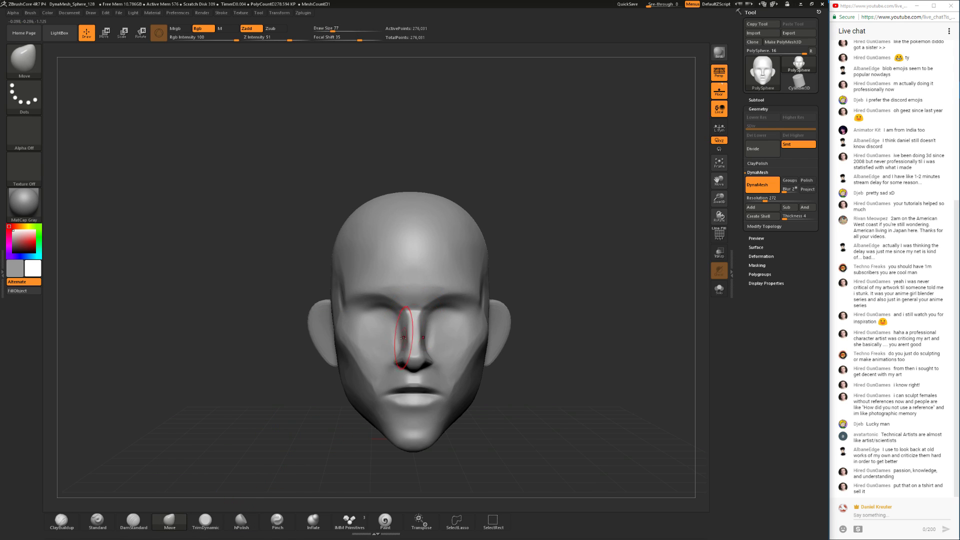
pyautogui.hotkey('ctrl', 'z')
pyautogui.moveTo(407, 331); pyautogui.dragTo(406, 336)
pyautogui.press('space')
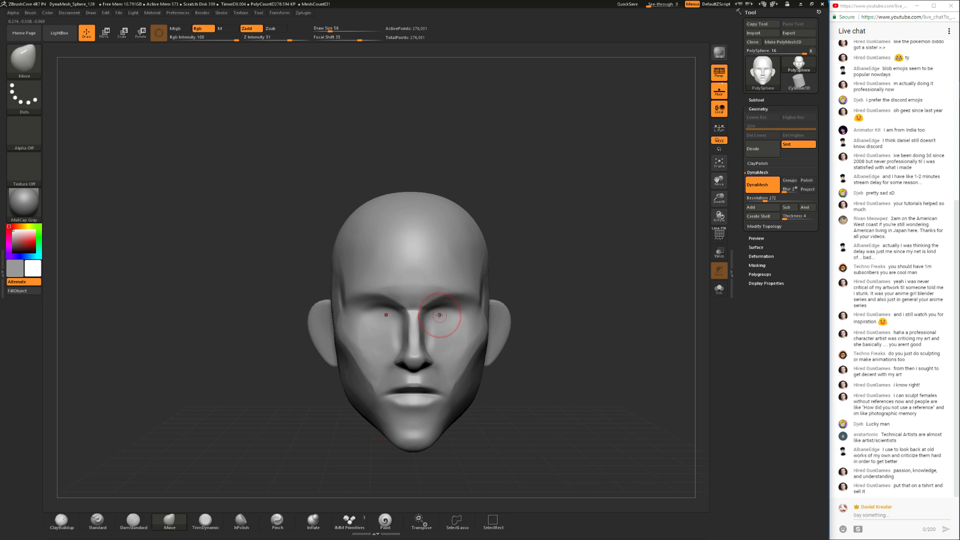
# - Nudge the cheek area beside the mouth in profile with the Move brush at draw size 87
pyautogui.moveTo(514, 277)
pyautogui.mouseDown()
pyautogui.moveTo(530, 293)
pyautogui.moveTo(499, 310)
pyautogui.moveTo(485, 339)
pyautogui.moveTo(493, 370)
pyautogui.moveTo(275, 433)
pyautogui.moveTo(300, 305)
pyautogui.moveTo(272, 321)
pyautogui.moveTo(422, 325)
pyautogui.moveTo(432, 375)
pyautogui.moveTo(428, 353)
pyautogui.mouseUp()
pyautogui.press('space')
pyautogui.press('space')
pyautogui.click(372, 379)
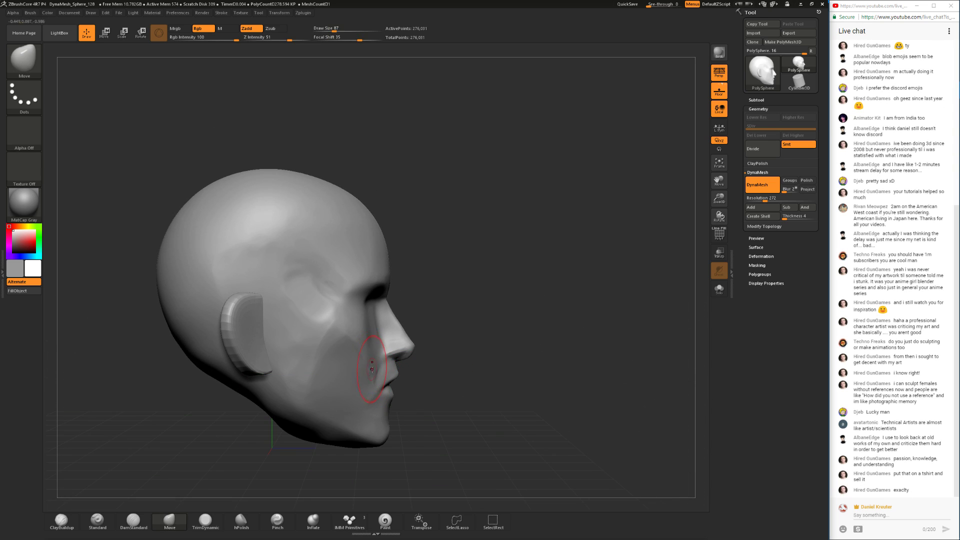
pyautogui.moveTo(454, 299)
pyautogui.mouseDown()
pyautogui.moveTo(407, 313)
pyautogui.moveTo(454, 307)
pyautogui.mouseUp()
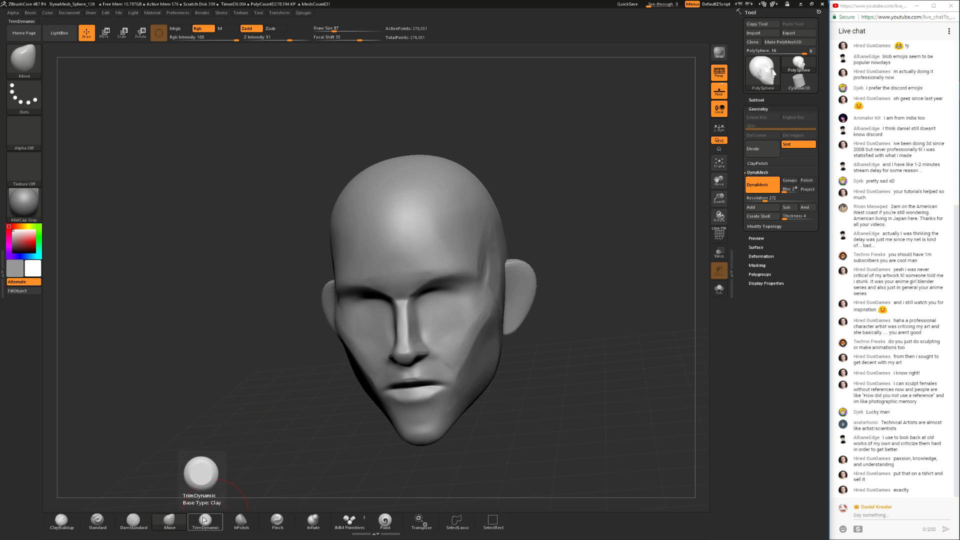
# - Reshape the eye area and cheek from the side with the Move brush, raising the draw size to 101 and then 158
pyautogui.moveTo(253, 411)
pyautogui.mouseDown()
pyautogui.moveTo(269, 426)
pyautogui.moveTo(270, 459)
pyautogui.mouseUp()
pyautogui.press('space')
pyautogui.moveTo(318, 334); pyautogui.dragTo(322, 334)
pyautogui.moveTo(404, 297); pyautogui.dragTo(333, 321)
pyautogui.press('space')
pyautogui.press('space')
pyautogui.moveTo(396, 306); pyautogui.dragTo(420, 308)
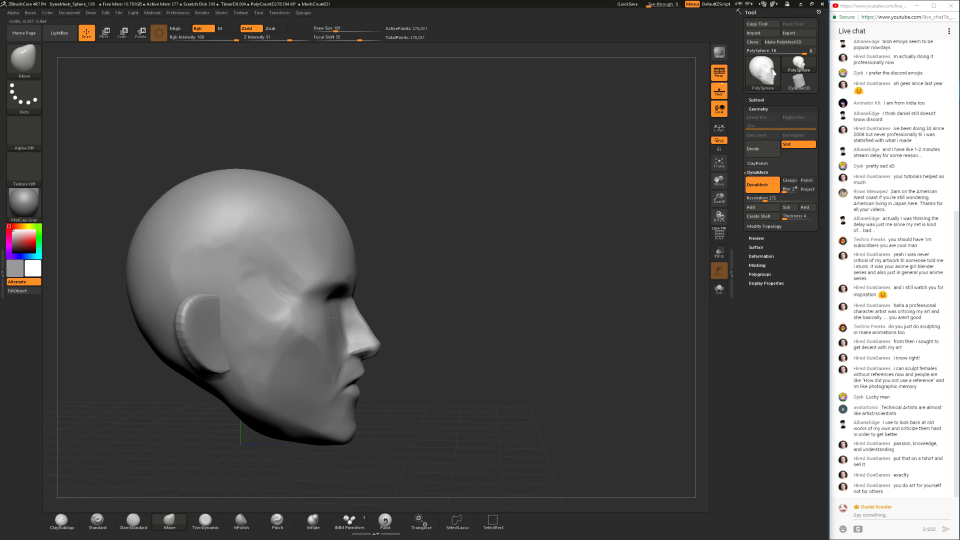
pyautogui.moveTo(361, 322); pyautogui.dragTo(365, 321)
pyautogui.press('space')
pyautogui.moveTo(312, 344); pyautogui.dragTo(320, 344)
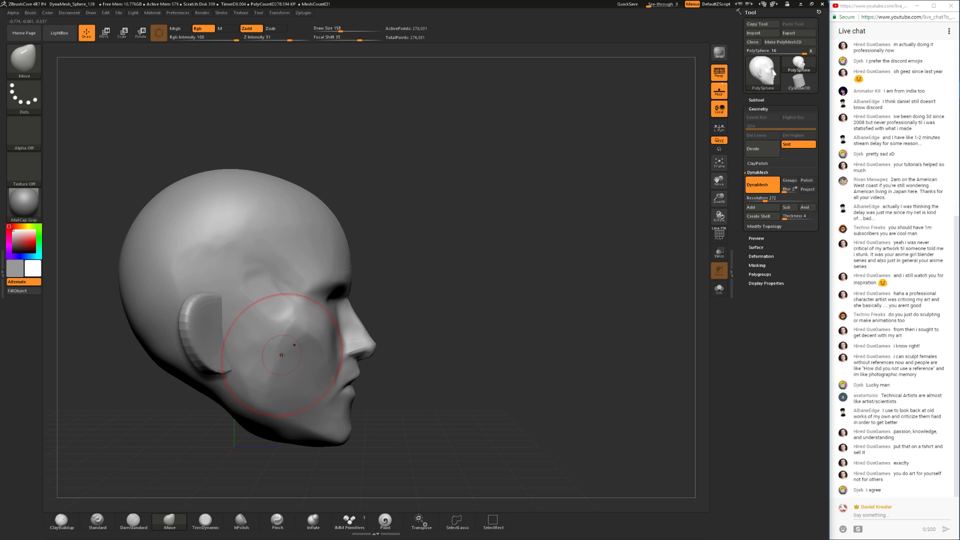
# - Flatten the temple behind the eye with the TrimDynamic brush at draw size 83
pyautogui.moveTo(475, 296)
pyautogui.mouseDown()
pyautogui.moveTo(394, 335)
pyautogui.moveTo(224, 448)
pyautogui.moveTo(245, 467)
pyautogui.mouseUp()
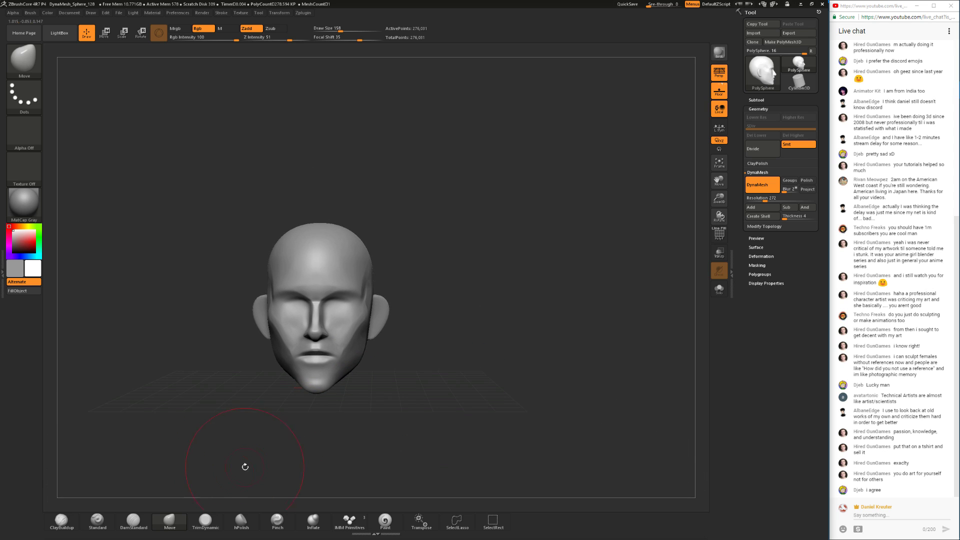
pyautogui.click(206, 521)
pyautogui.moveTo(534, 326); pyautogui.dragTo(409, 308)
pyautogui.press('space')
pyautogui.moveTo(386, 273)
pyautogui.mouseDown()
pyautogui.moveTo(344, 281)
pyautogui.moveTo(331, 297)
pyautogui.mouseUp()
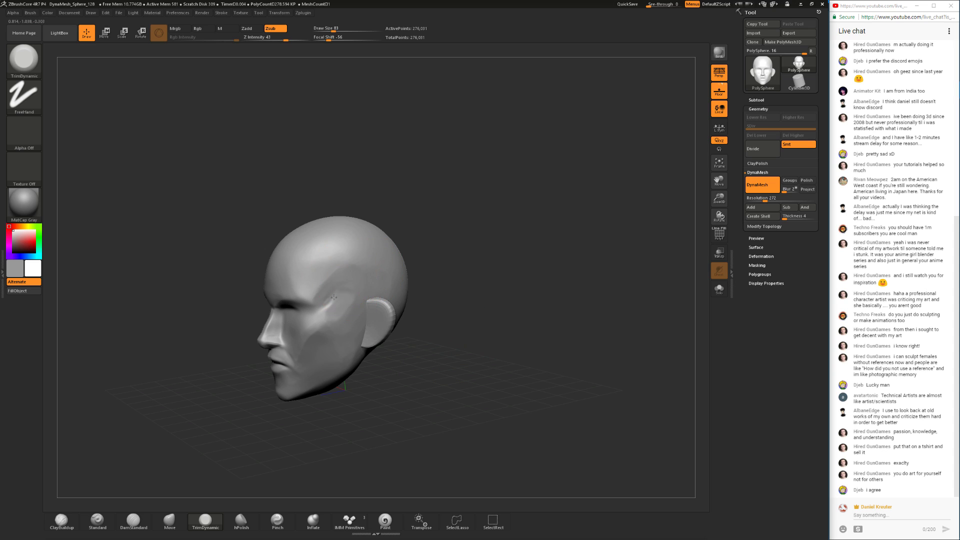
pyautogui.moveTo(450, 238); pyautogui.dragTo(468, 235)
pyautogui.moveTo(402, 276)
pyautogui.keyDown('shift'); pyautogui.mouseDown()
pyautogui.moveTo(430, 287)
pyautogui.moveTo(407, 285)
pyautogui.moveTo(436, 307)
pyautogui.moveTo(468, 292)
pyautogui.moveTo(349, 292)
pyautogui.moveTo(385, 306)
pyautogui.mouseUp(); pyautogui.keyUp('shift')
# - Flatten the side of the forehead, the temple and the cheekbone with the TrimDynamic brush at draw size 101
pyautogui.press('space')
pyautogui.press('space')
pyautogui.press('space')
pyautogui.press('alt')
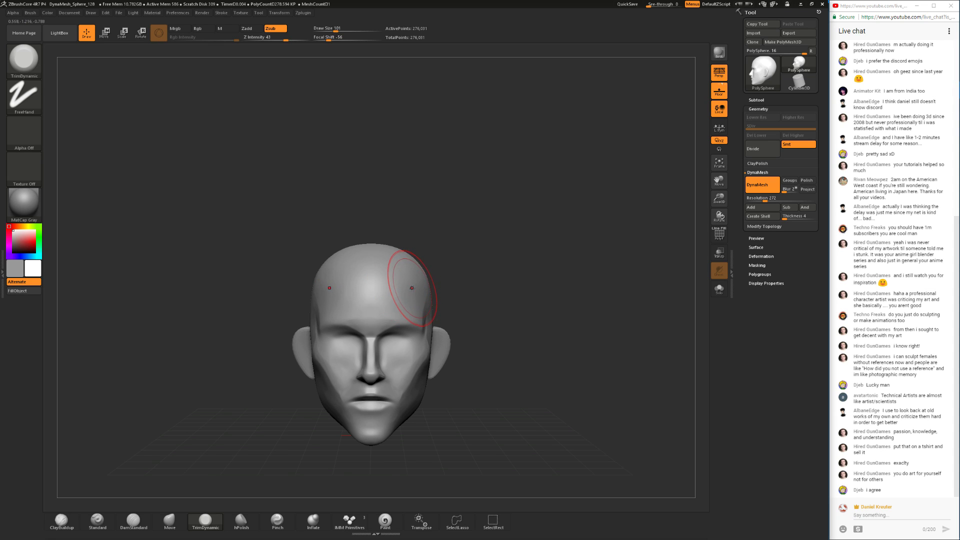
pyautogui.moveTo(557, 272)
pyautogui.mouseDown()
pyautogui.moveTo(542, 280)
pyautogui.moveTo(542, 296)
pyautogui.mouseUp()
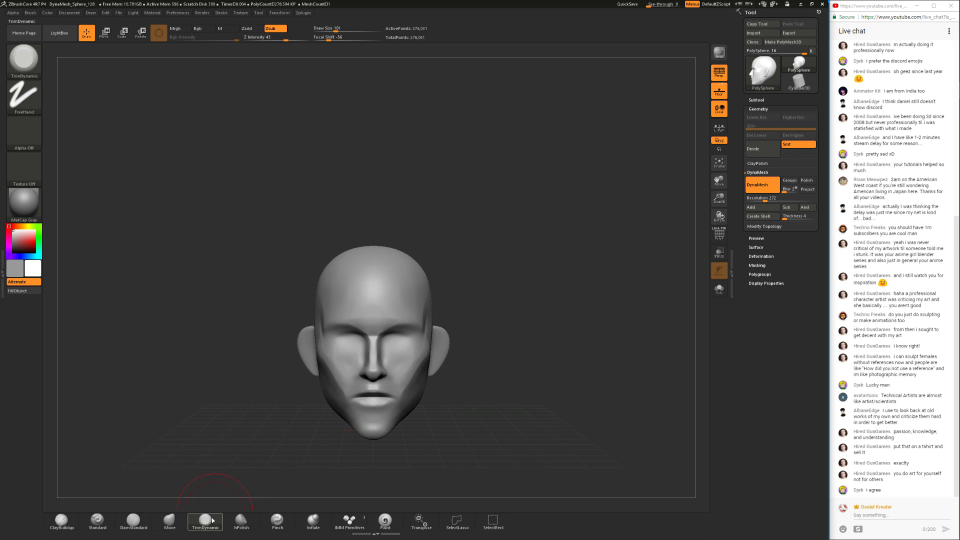
pyautogui.moveTo(467, 308); pyautogui.dragTo(398, 329)
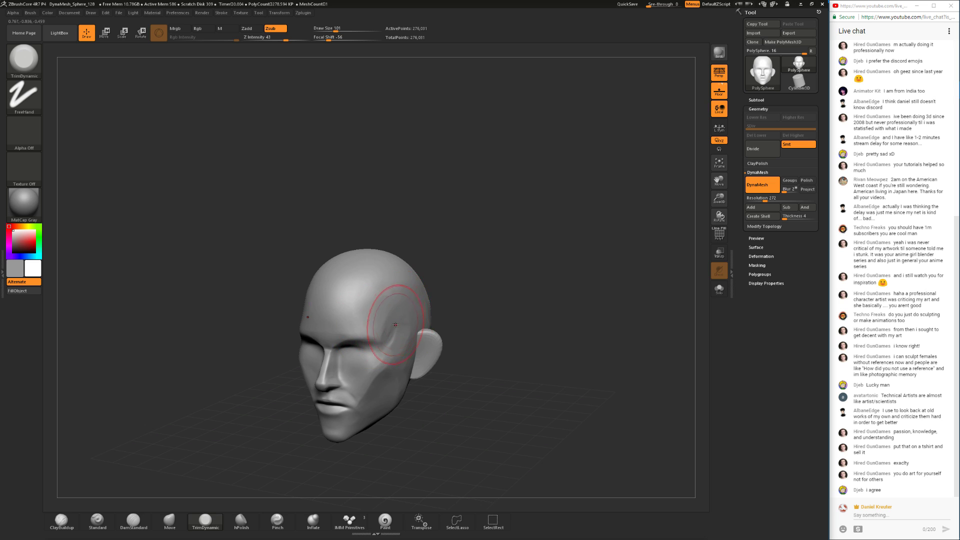
pyautogui.moveTo(441, 283)
pyautogui.keyDown('shift'); pyautogui.mouseDown()
pyautogui.moveTo(455, 274)
pyautogui.moveTo(395, 316)
pyautogui.moveTo(380, 310)
pyautogui.moveTo(466, 302)
pyautogui.moveTo(406, 343)
pyautogui.mouseUp(); pyautogui.keyUp('shift')
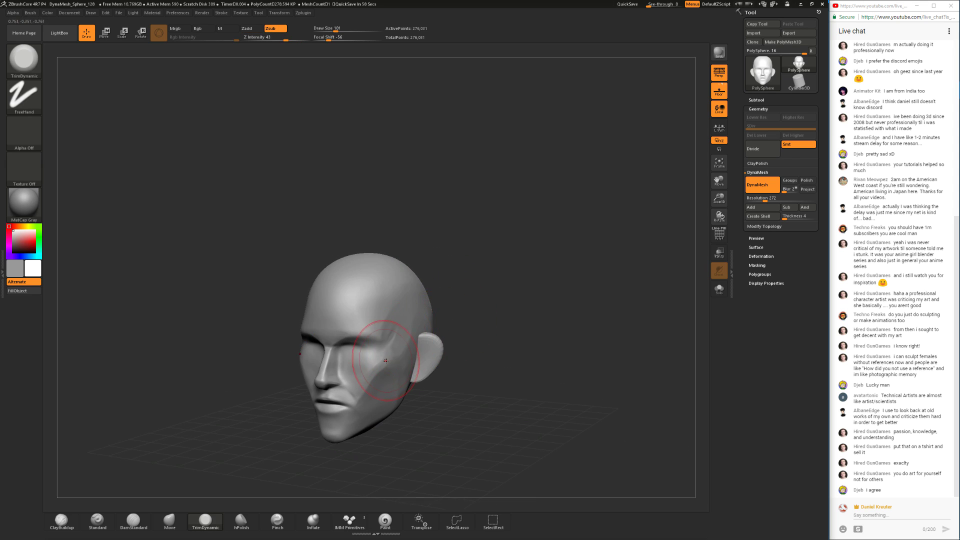
pyautogui.keyDown('shift'); pyautogui.moveTo(442, 305); pyautogui.dragTo(456, 290); pyautogui.keyUp('shift')
pyautogui.moveTo(422, 353)
pyautogui.keyDown('alt'); pyautogui.mouseDown()
pyautogui.moveTo(444, 322)
pyautogui.moveTo(423, 368)
pyautogui.mouseUp(); pyautogui.keyUp('alt')
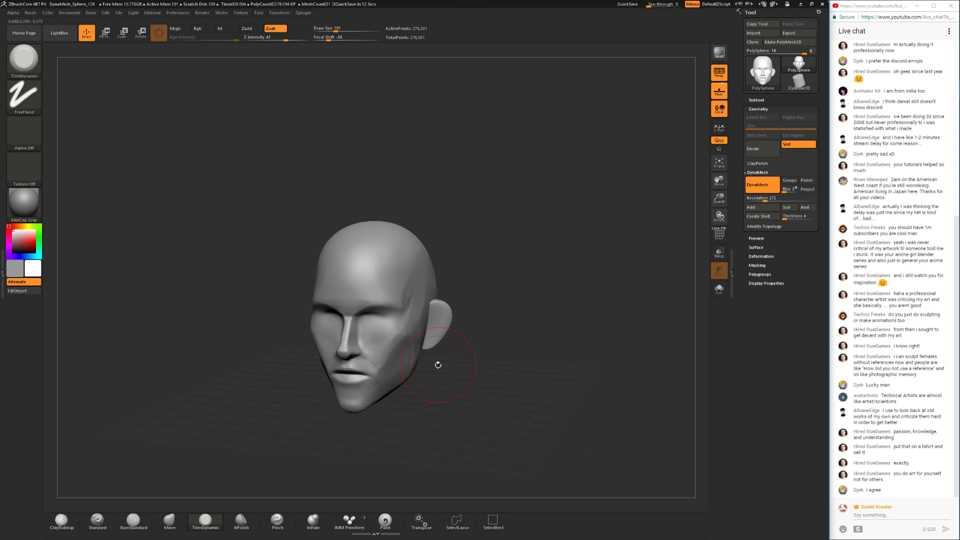
# - Pull the jaw and cheek outline outward from the front with the Move brush at draw size 101
pyautogui.click(169, 521)
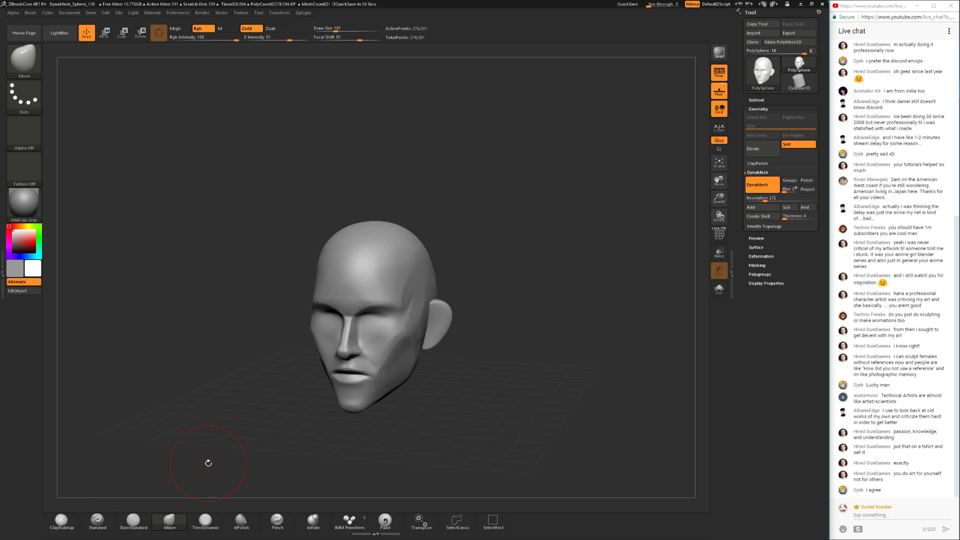
pyautogui.keyDown('shift'); pyautogui.moveTo(203, 461); pyautogui.dragTo(278, 425); pyautogui.keyUp('shift')
pyautogui.moveTo(410, 384)
pyautogui.mouseDown()
pyautogui.moveTo(436, 425)
pyautogui.moveTo(418, 395)
pyautogui.mouseUp()
pyautogui.moveTo(390, 347); pyautogui.dragTo(399, 352)
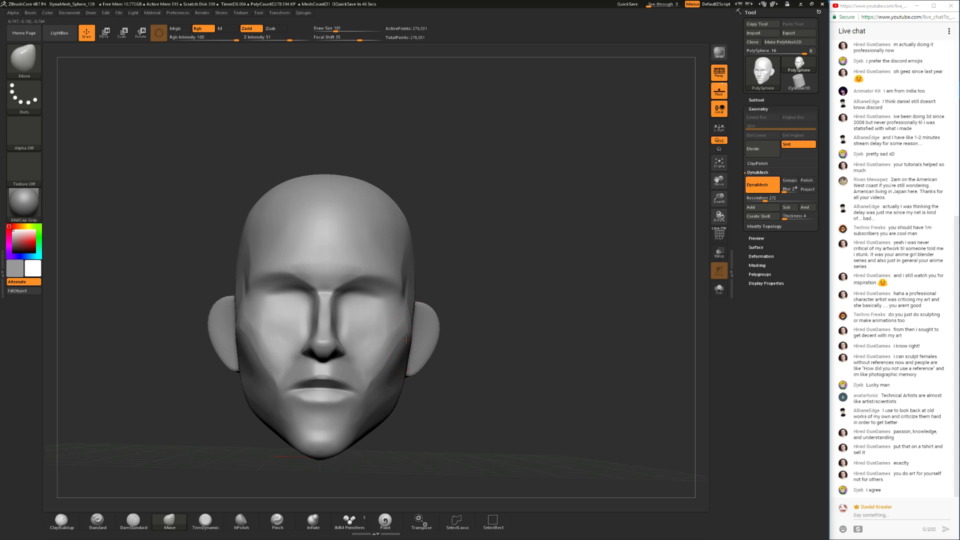
pyautogui.keyDown('shift'); pyautogui.moveTo(448, 377); pyautogui.dragTo(437, 396); pyautogui.keyUp('shift')
# - Refine the planes on the side of the cheek and jaw with the TrimDynamic brush at draw size 101
pyautogui.click(206, 521)
pyautogui.moveTo(463, 350)
pyautogui.mouseDown()
pyautogui.moveTo(444, 369)
pyautogui.moveTo(422, 363)
pyautogui.mouseUp()
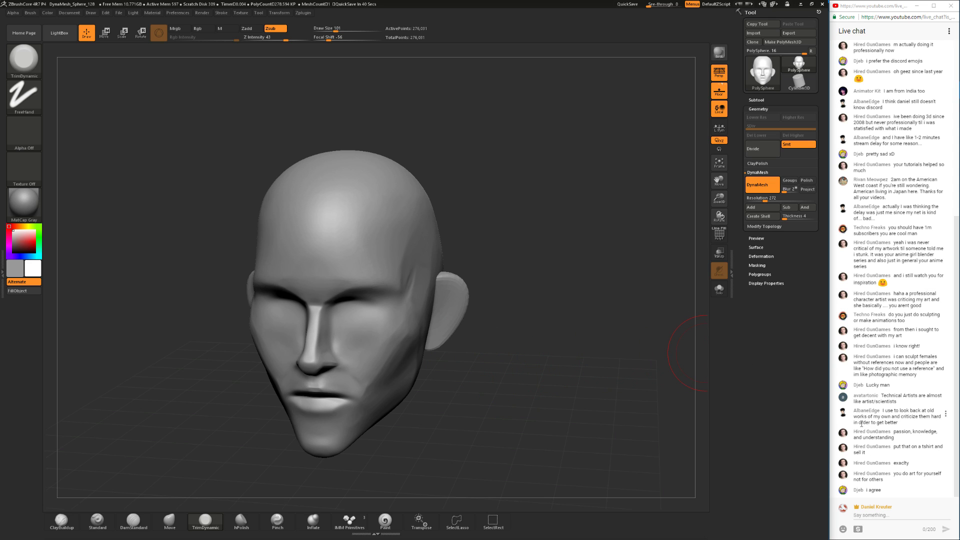
pyautogui.keyDown('shift'); pyautogui.moveTo(603, 378); pyautogui.dragTo(577, 434); pyautogui.keyUp('shift')
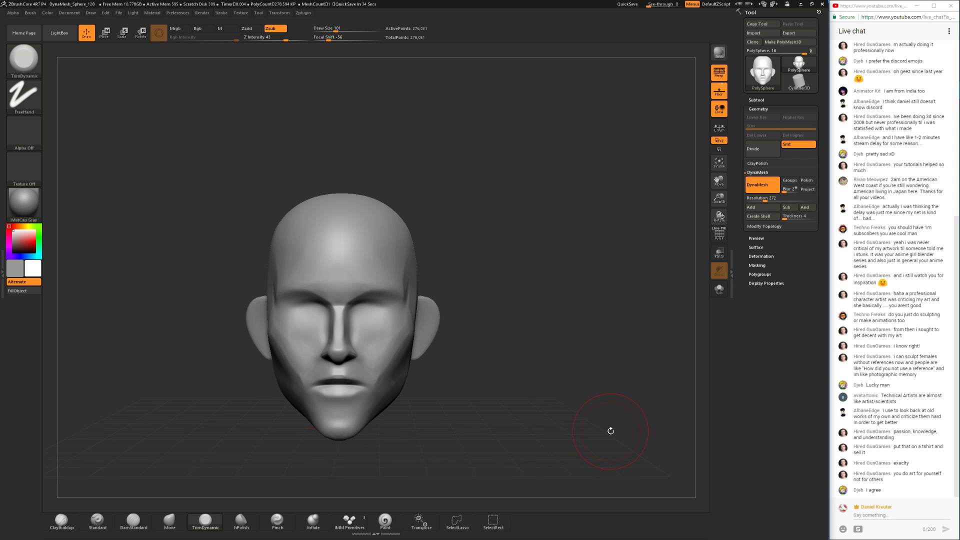
pyautogui.keyDown('alt'); pyautogui.moveTo(527, 367); pyautogui.dragTo(533, 391); pyautogui.keyUp('alt')
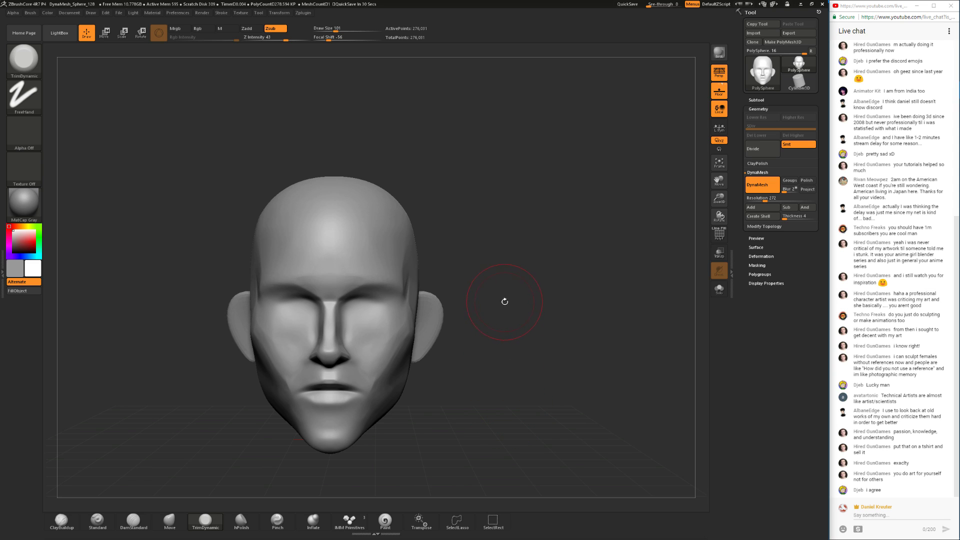
pyautogui.moveTo(523, 319); pyautogui.dragTo(515, 325)
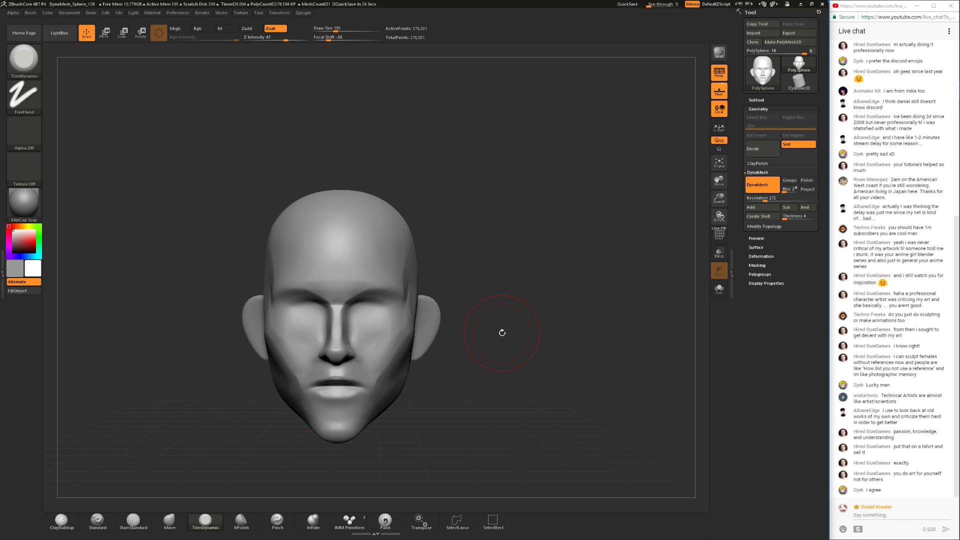
pyautogui.moveTo(513, 327); pyautogui.dragTo(508, 316)
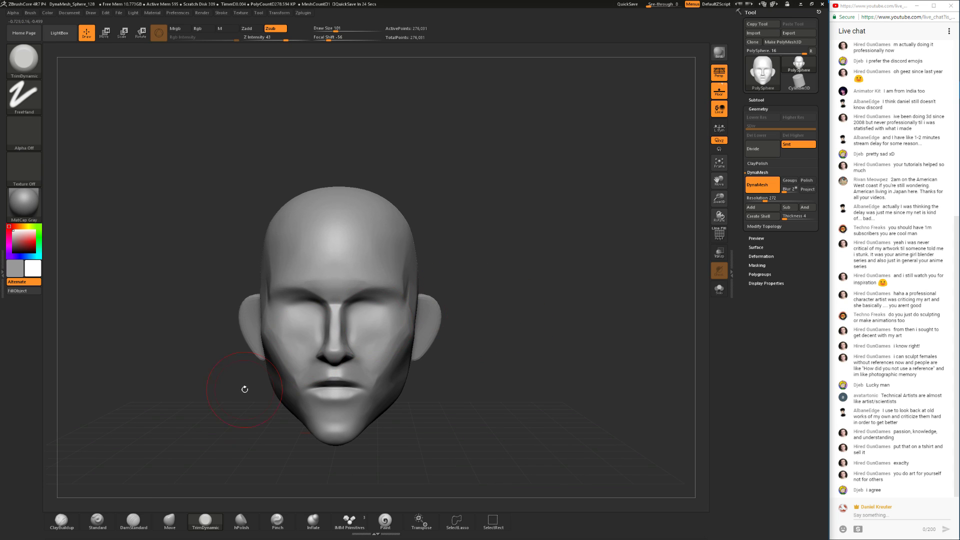
# - Reshape the lower jaw and chin outline with the Move brush at draw size 87
pyautogui.click(169, 522)
pyautogui.moveTo(478, 396)
pyautogui.keyDown('alt'); pyautogui.mouseDown()
pyautogui.moveTo(476, 388)
pyautogui.moveTo(473, 401)
pyautogui.mouseUp(); pyautogui.keyUp('alt')
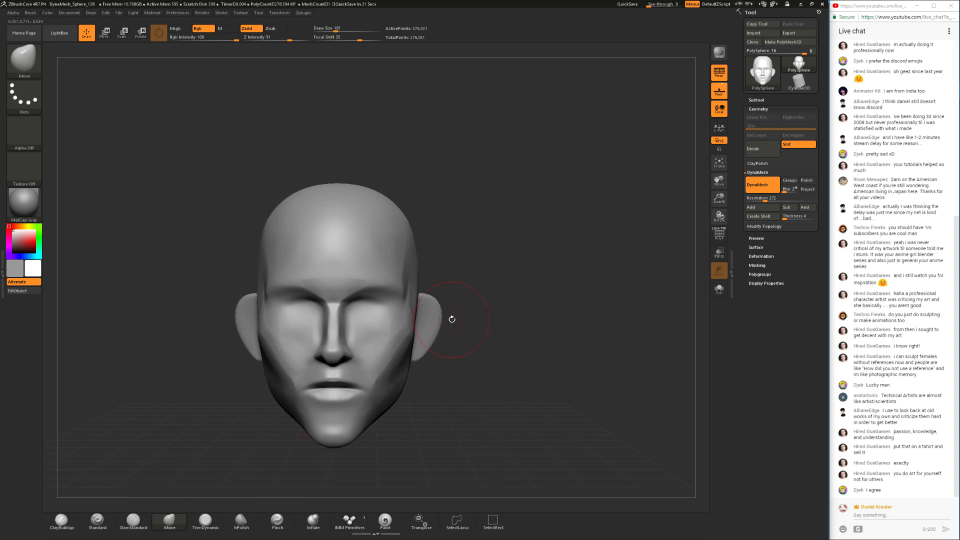
pyautogui.press('s')
pyautogui.moveTo(439, 305); pyautogui.dragTo(448, 305)
pyautogui.press('o')
pyautogui.moveTo(389, 417)
pyautogui.mouseDown()
pyautogui.moveTo(375, 417)
pyautogui.moveTo(374, 406)
pyautogui.mouseUp()
pyautogui.moveTo(434, 418)
pyautogui.mouseDown()
pyautogui.moveTo(402, 428)
pyautogui.moveTo(391, 416)
pyautogui.mouseUp()
pyautogui.press('o')
pyautogui.moveTo(388, 407); pyautogui.dragTo(381, 407)
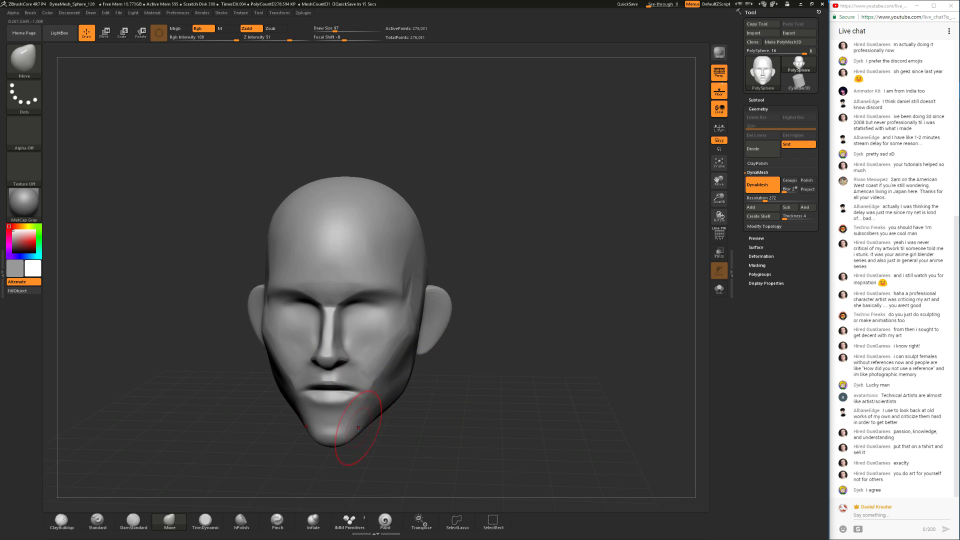
pyautogui.moveTo(343, 448); pyautogui.dragTo(391, 437)
pyautogui.moveTo(289, 482); pyautogui.dragTo(286, 473)
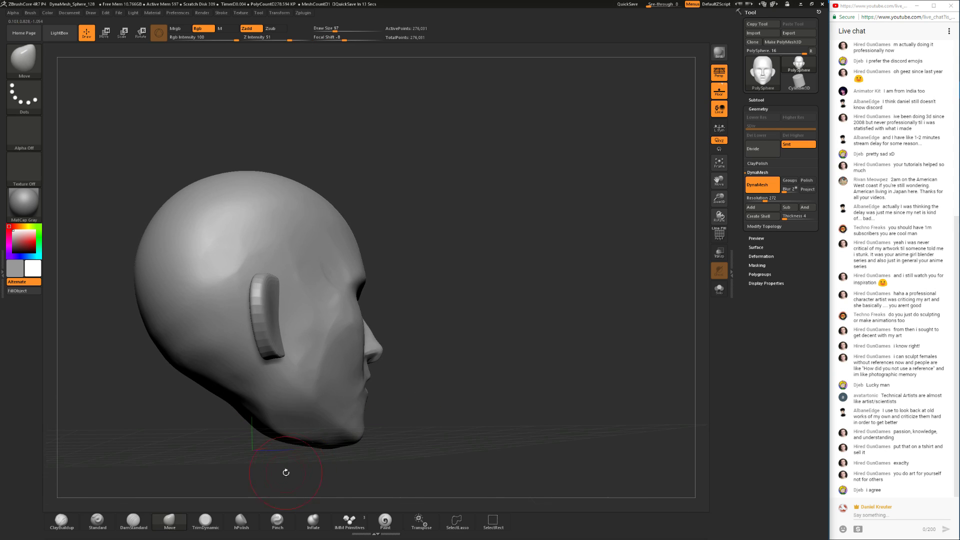
# - Flatten the underside of the jaw and chin with the TrimDynamic brush at draw size 87
pyautogui.click(205, 521)
pyautogui.moveTo(238, 451); pyautogui.dragTo(206, 460)
pyautogui.moveTo(401, 448); pyautogui.dragTo(295, 412)
pyautogui.moveTo(419, 390)
pyautogui.mouseDown()
pyautogui.moveTo(343, 436)
pyautogui.moveTo(329, 423)
pyautogui.moveTo(362, 376)
pyautogui.mouseUp()
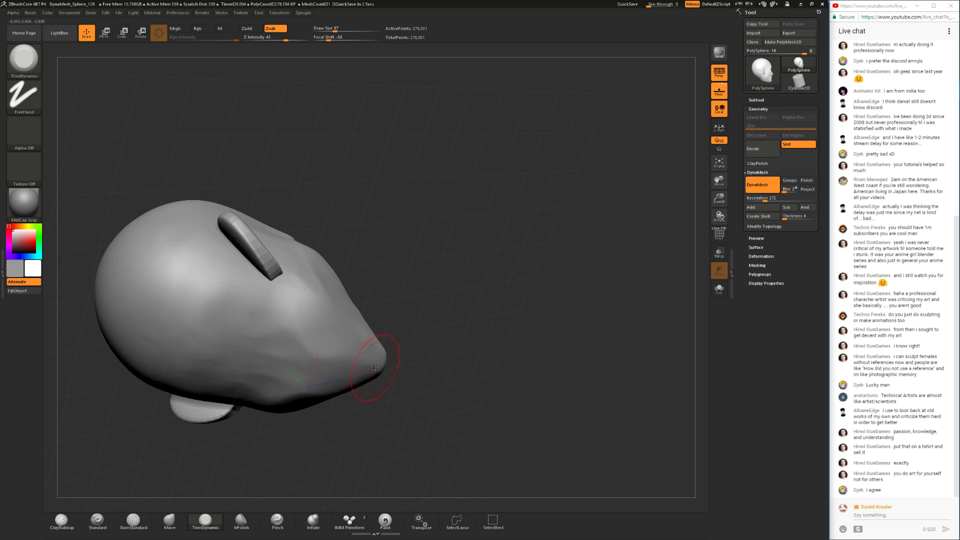
pyautogui.moveTo(418, 397); pyautogui.dragTo(362, 395)
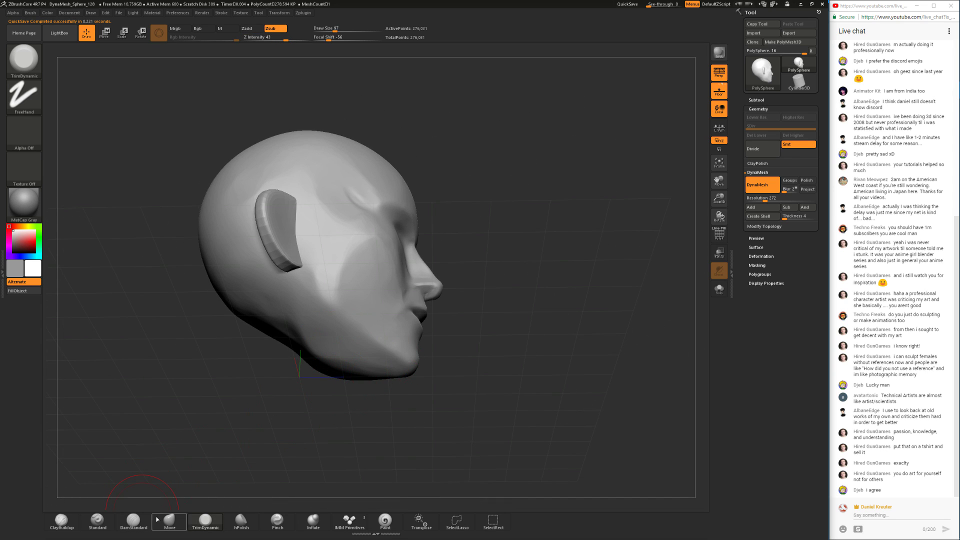
# - Adjust the jawline shape in profile with the Move brush at draw size 182 and check the head from several angles
pyautogui.keyDown('shift'); pyautogui.moveTo(251, 413); pyautogui.dragTo(314, 364); pyautogui.keyUp('shift')
pyautogui.moveTo(340, 346); pyautogui.dragTo(350, 333)
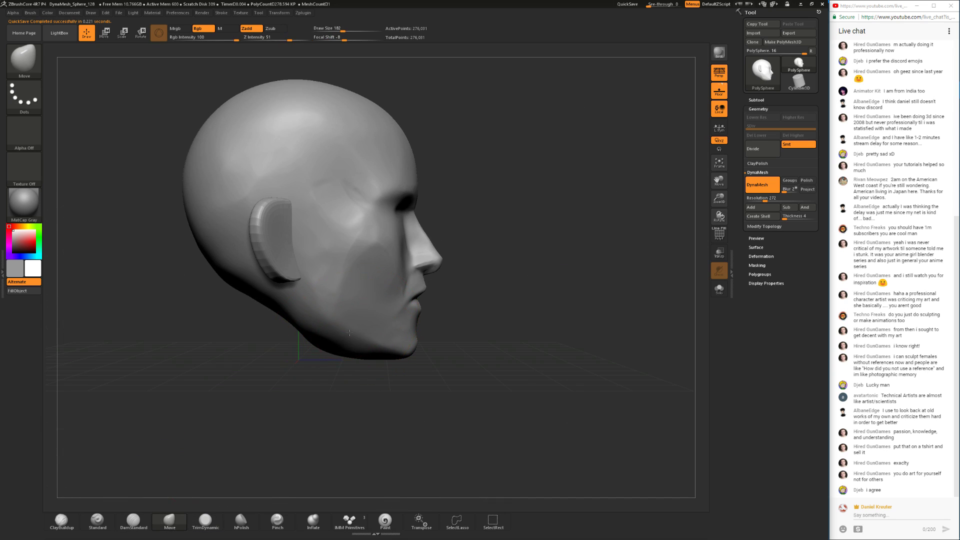
pyautogui.moveTo(471, 375); pyautogui.dragTo(427, 373)
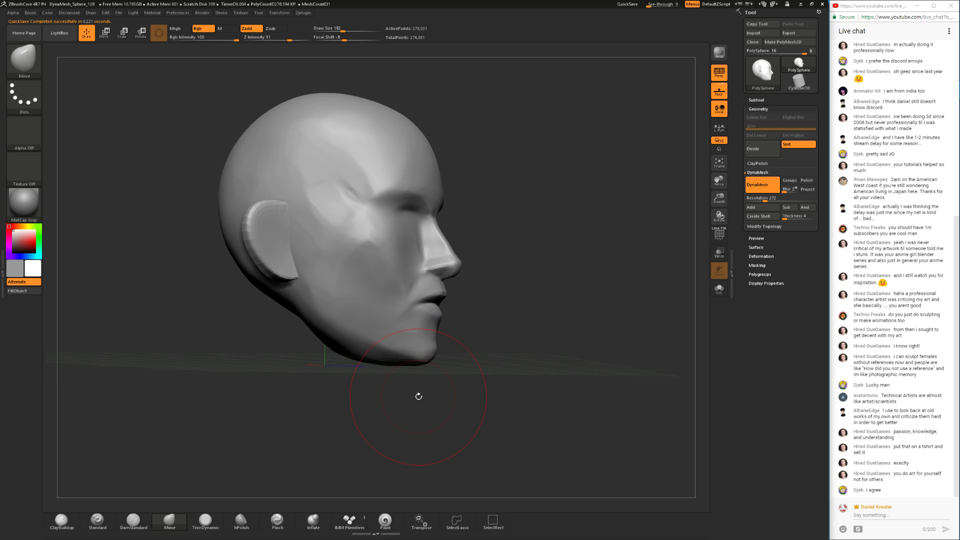
pyautogui.moveTo(514, 283); pyautogui.dragTo(415, 300)
pyautogui.moveTo(492, 382); pyautogui.dragTo(421, 364)
pyautogui.keyDown('alt'); pyautogui.moveTo(341, 408); pyautogui.dragTo(348, 405); pyautogui.keyUp('alt')
pyautogui.keyDown('alt'); pyautogui.moveTo(467, 252); pyautogui.dragTo(464, 288); pyautogui.keyUp('alt')
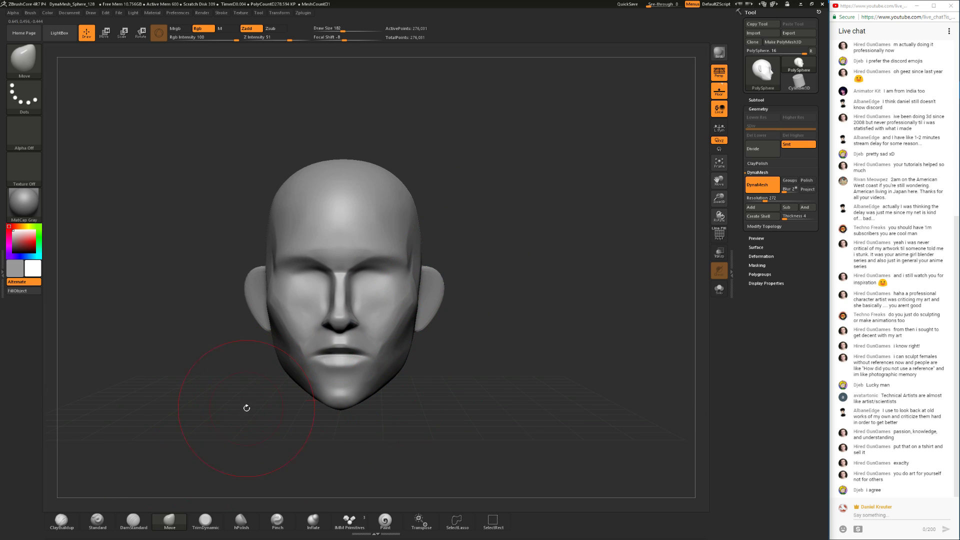
pyautogui.moveTo(357, 461); pyautogui.dragTo(232, 481)
pyautogui.click(205, 522)
pyautogui.press('space')
pyautogui.moveTo(373, 347); pyautogui.dragTo(365, 347)
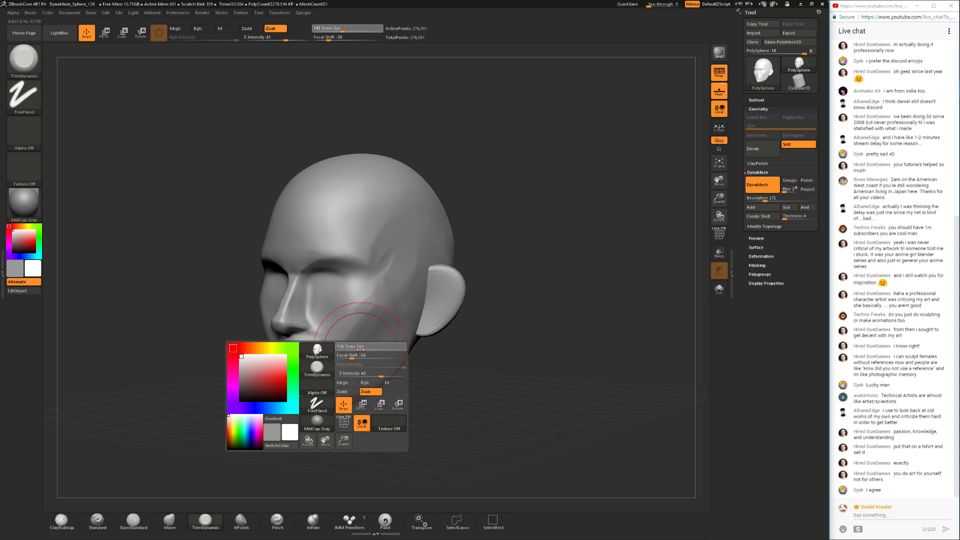
pyautogui.keyDown('shift'); pyautogui.moveTo(419, 408); pyautogui.dragTo(445, 409); pyautogui.keyUp('shift')
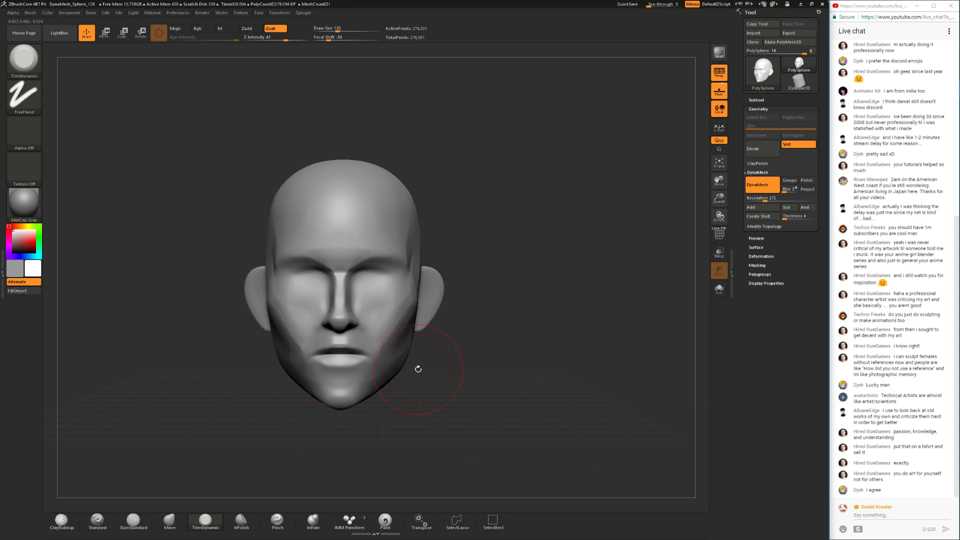
# - Adjust the nose bridge and the base of the nose from the front with the Move brush, using draw sizes 108 and 77 for the bridge
pyautogui.click(170, 521)
pyautogui.press('space')
pyautogui.moveTo(349, 300); pyautogui.dragTo(341, 300)
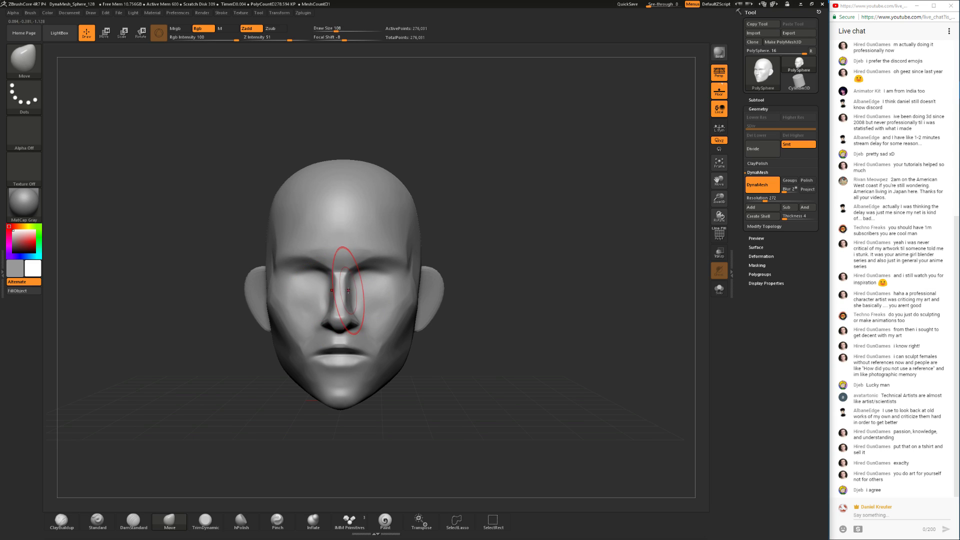
pyautogui.press('space')
pyautogui.moveTo(349, 273); pyautogui.dragTo(344, 273)
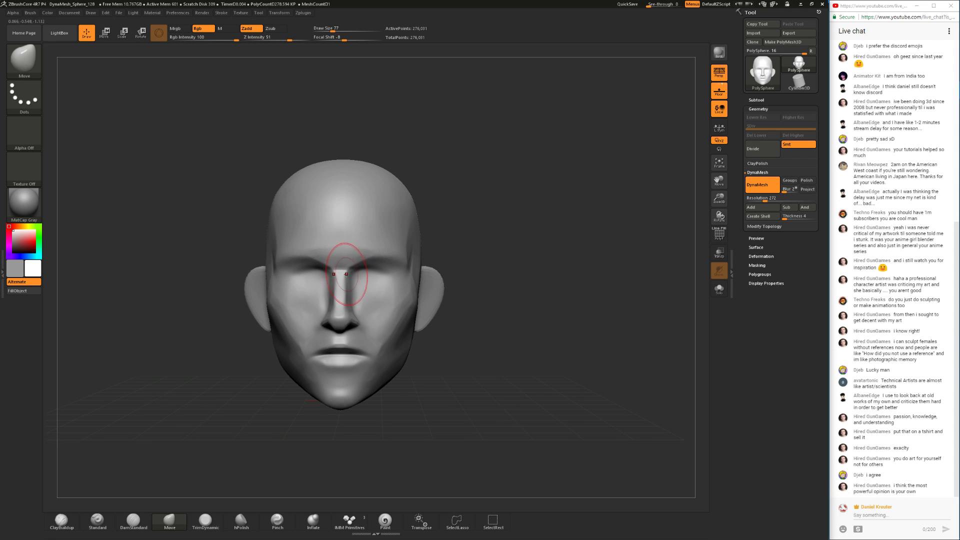
pyautogui.keyDown('shift'); pyautogui.moveTo(357, 326); pyautogui.dragTo(352, 322); pyautogui.keyUp('shift')
pyautogui.press('space')
pyautogui.moveTo(352, 325); pyautogui.dragTo(351, 323)
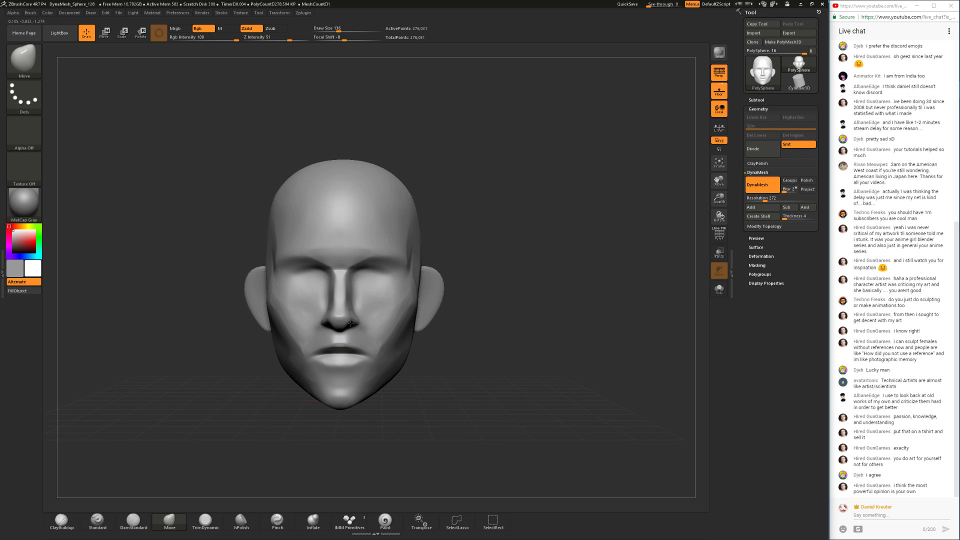
# - Flatten the eye socket areas below the brows with the TrimDynamic brush, reducing its draw size to 71
pyautogui.moveTo(482, 250); pyautogui.dragTo(118, 499)
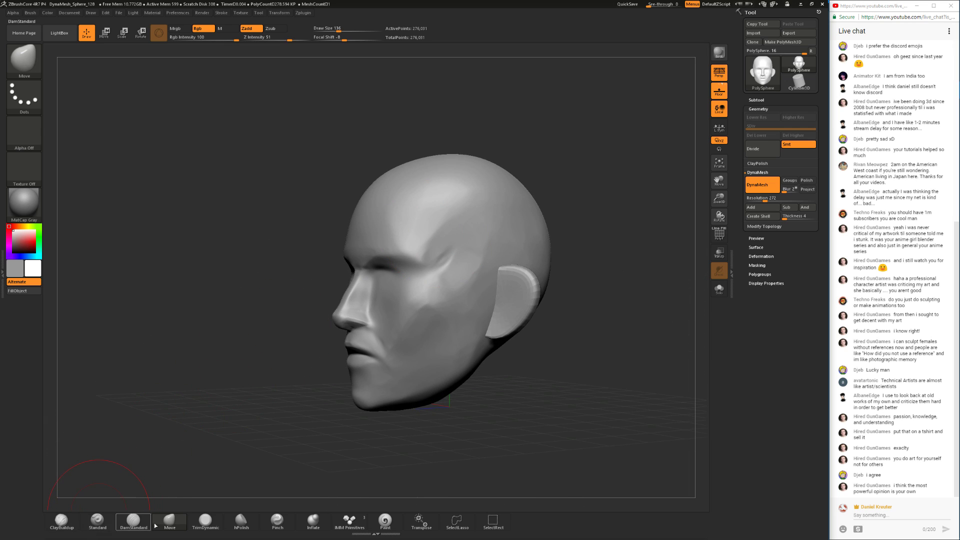
pyautogui.click(206, 520)
pyautogui.moveTo(235, 480)
pyautogui.mouseDown()
pyautogui.moveTo(373, 339)
pyautogui.moveTo(403, 324)
pyautogui.mouseUp()
pyautogui.press('space')
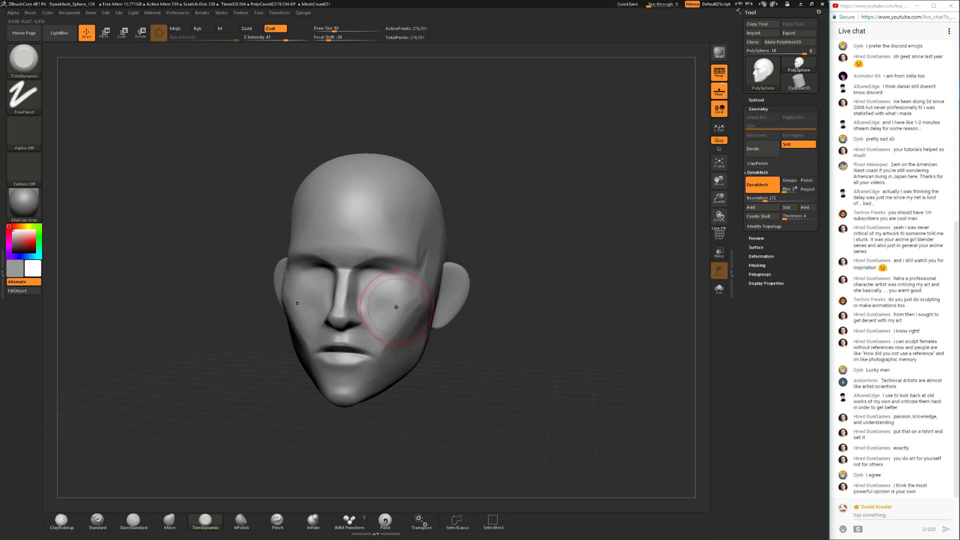
pyautogui.moveTo(387, 291)
pyautogui.mouseDown()
pyautogui.moveTo(384, 280)
pyautogui.moveTo(387, 302)
pyautogui.moveTo(386, 289)
pyautogui.mouseUp()
pyautogui.press('space')
pyautogui.moveTo(378, 291); pyautogui.dragTo(367, 289, button='right')
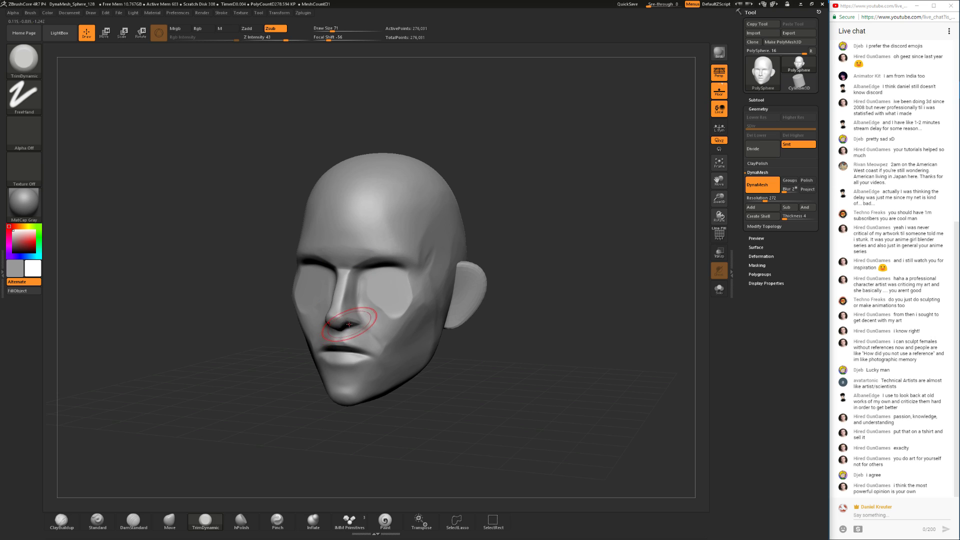
pyautogui.moveTo(509, 367); pyautogui.dragTo(602, 380)
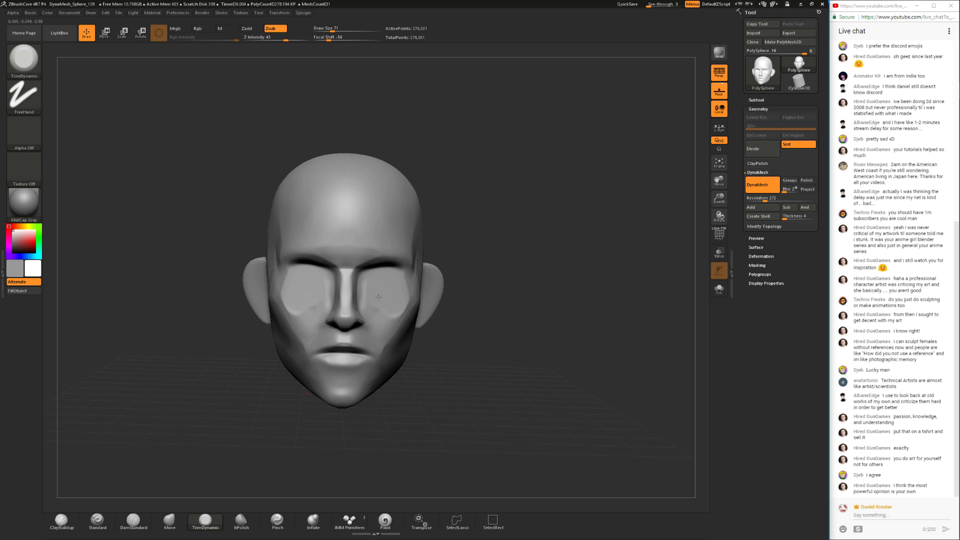
pyautogui.keyDown('alt'); pyautogui.moveTo(522, 445); pyautogui.dragTo(487, 443); pyautogui.keyUp('alt')
# - Define the planes on the bridge and sides of the nose with the TrimDynamic brush at draw size 71
pyautogui.moveTo(260, 347); pyautogui.dragTo(240, 401)
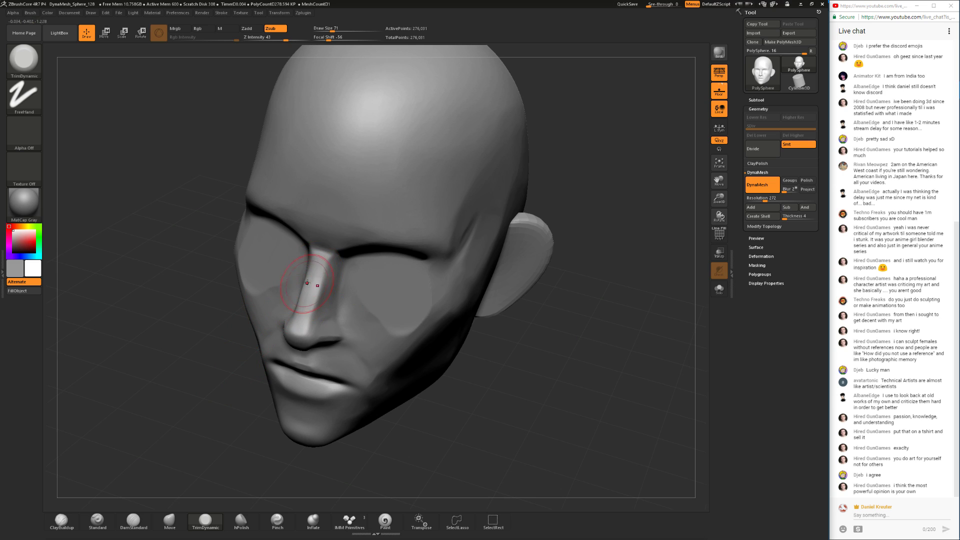
pyautogui.moveTo(250, 360); pyautogui.dragTo(220, 339)
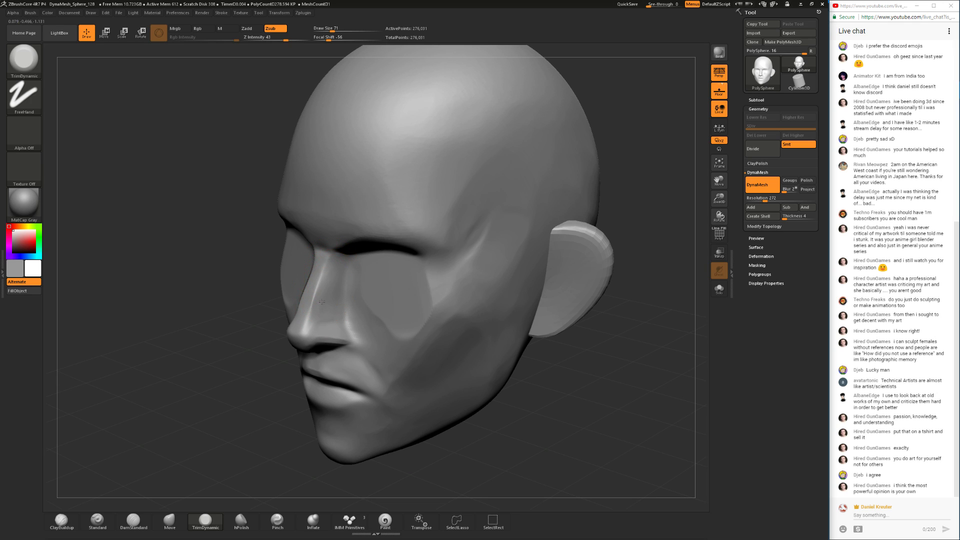
pyautogui.moveTo(252, 400); pyautogui.dragTo(278, 389)
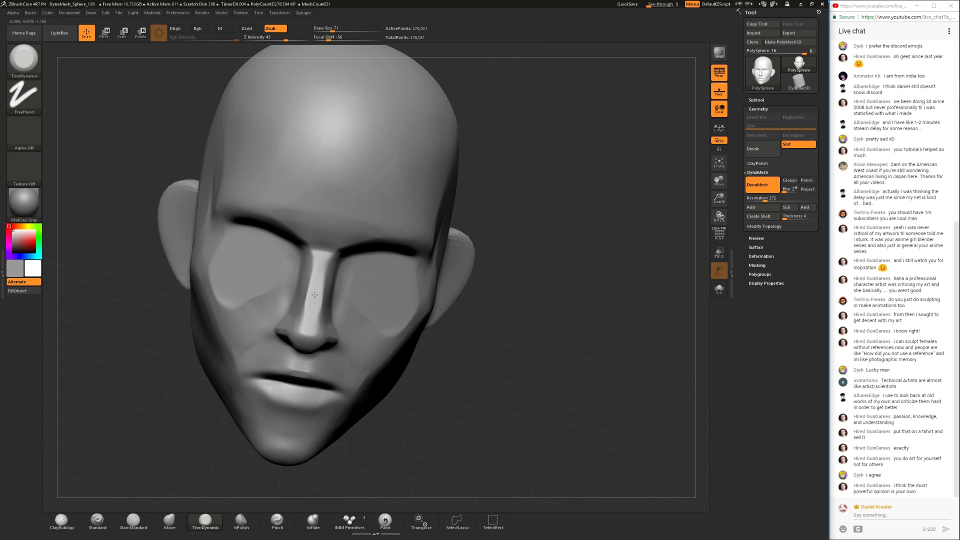
pyautogui.keyDown('alt'); pyautogui.moveTo(482, 428); pyautogui.dragTo(541, 425); pyautogui.keyUp('alt')
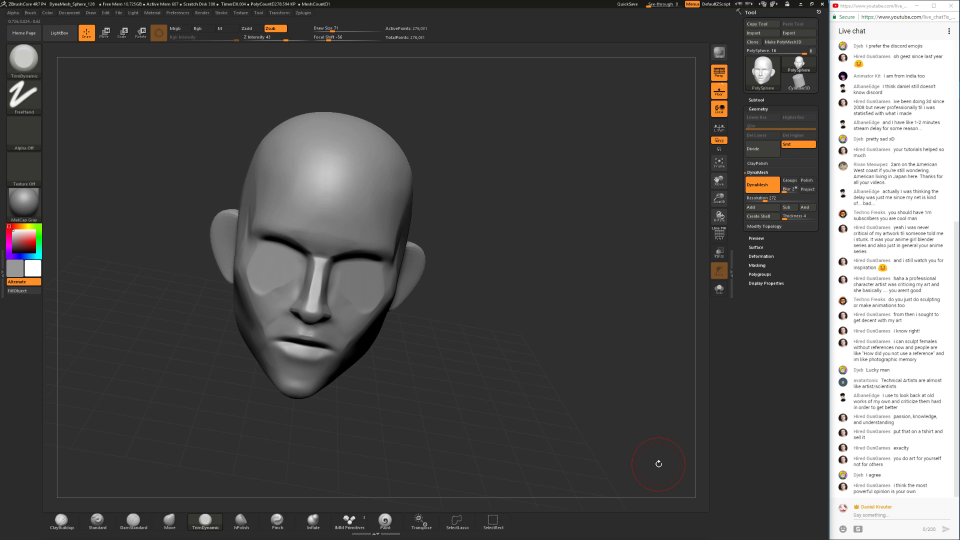
pyautogui.keyDown('alt'); pyautogui.moveTo(431, 347); pyautogui.dragTo(379, 400); pyautogui.keyUp('alt')
pyautogui.moveTo(303, 314)
pyautogui.mouseDown()
pyautogui.moveTo(306, 340)
pyautogui.moveTo(303, 330)
pyautogui.moveTo(325, 325)
pyautogui.mouseUp()
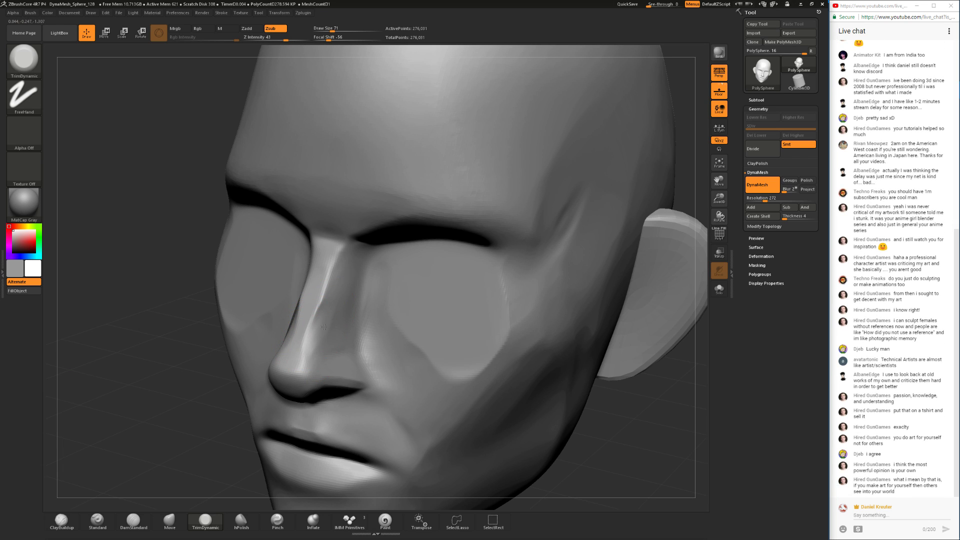
pyautogui.moveTo(206, 429)
pyautogui.mouseDown()
pyautogui.moveTo(262, 434)
pyautogui.moveTo(274, 355)
pyautogui.moveTo(216, 420)
pyautogui.mouseUp()
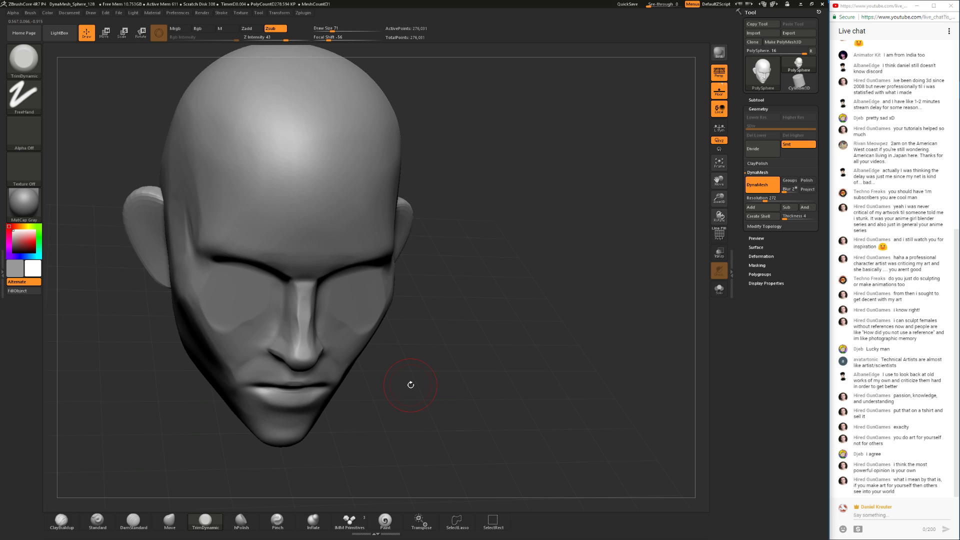
pyautogui.moveTo(466, 340); pyautogui.dragTo(514, 352)
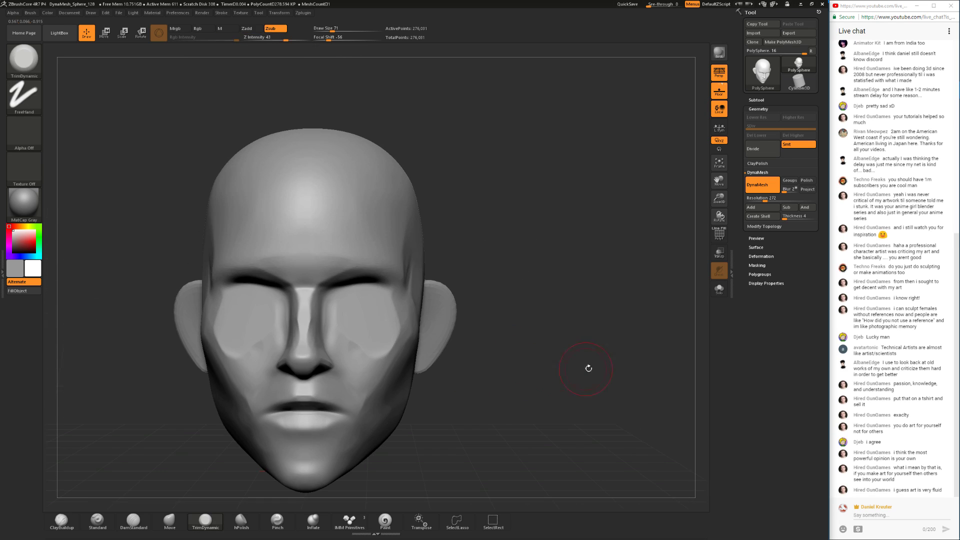
pyautogui.keyDown('alt'); pyautogui.moveTo(702, 443); pyautogui.dragTo(533, 356); pyautogui.keyUp('alt')
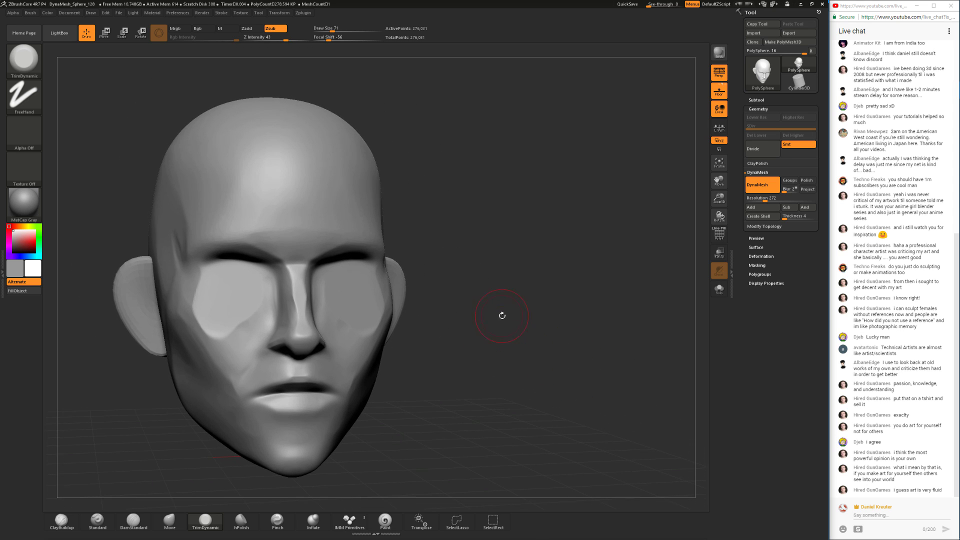
pyautogui.moveTo(488, 312); pyautogui.dragTo(282, 370)
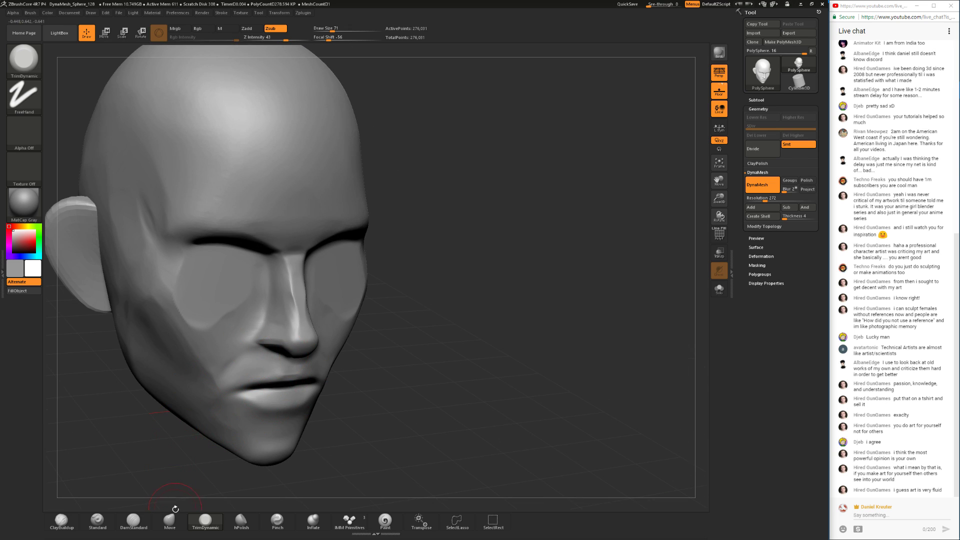
# - Carve the crease around the nostril wing with the DamStandard brush at draw size 39
pyautogui.click(134, 520)
pyautogui.press('space')
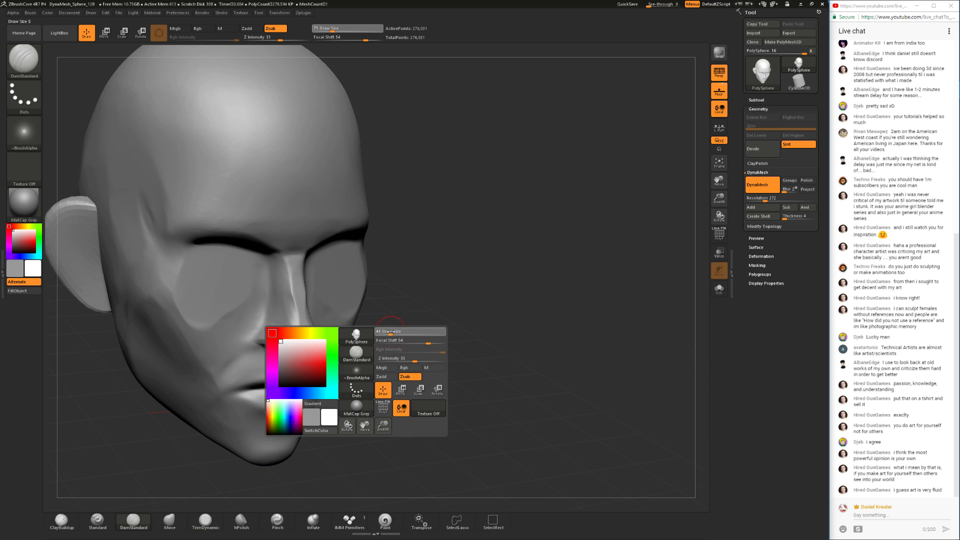
pyautogui.moveTo(392, 331); pyautogui.dragTo(390, 331)
pyautogui.moveTo(389, 329); pyautogui.dragTo(430, 323)
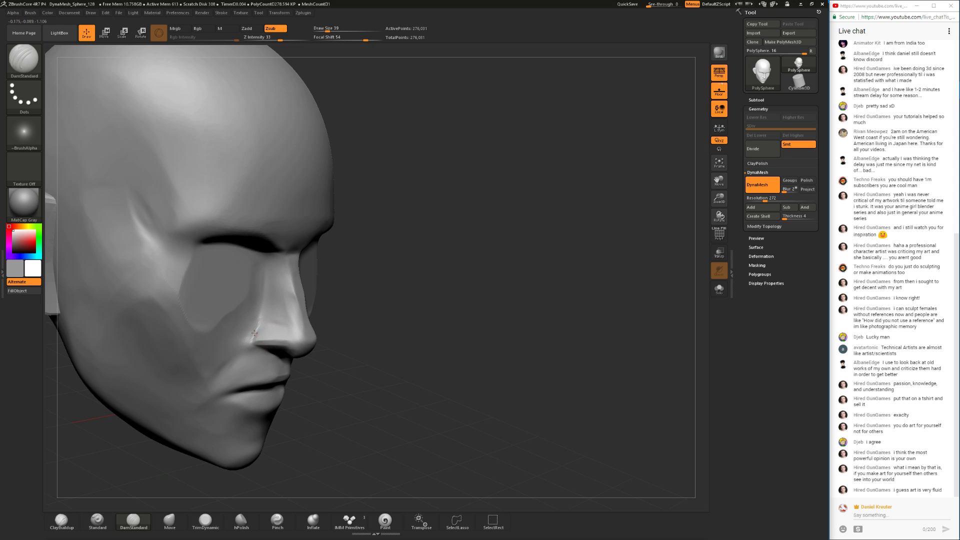
pyautogui.moveTo(360, 318); pyautogui.dragTo(295, 327)
pyautogui.keyDown('ctrl'); pyautogui.moveTo(443, 361); pyautogui.dragTo(410, 349, button='right'); pyautogui.keyUp('ctrl')
pyautogui.moveTo(410, 350)
pyautogui.mouseDown()
pyautogui.moveTo(440, 353)
pyautogui.moveTo(408, 359)
pyautogui.mouseUp()
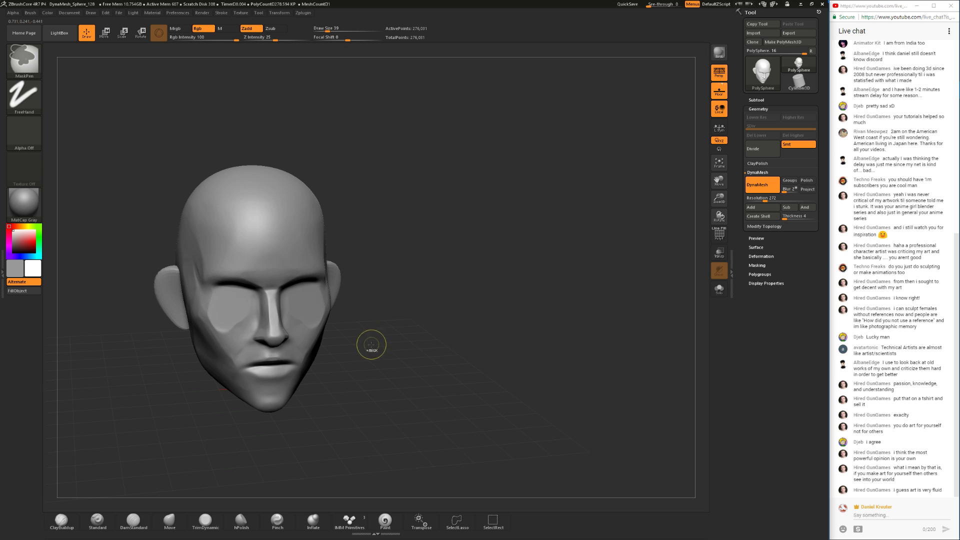
# - Refine the planes along the side and top of the nose bridge with the TrimDynamic brush at draw size 39
pyautogui.click(170, 521)
pyautogui.keyDown('shift'); pyautogui.moveTo(407, 347); pyautogui.dragTo(400, 372); pyautogui.keyUp('shift')
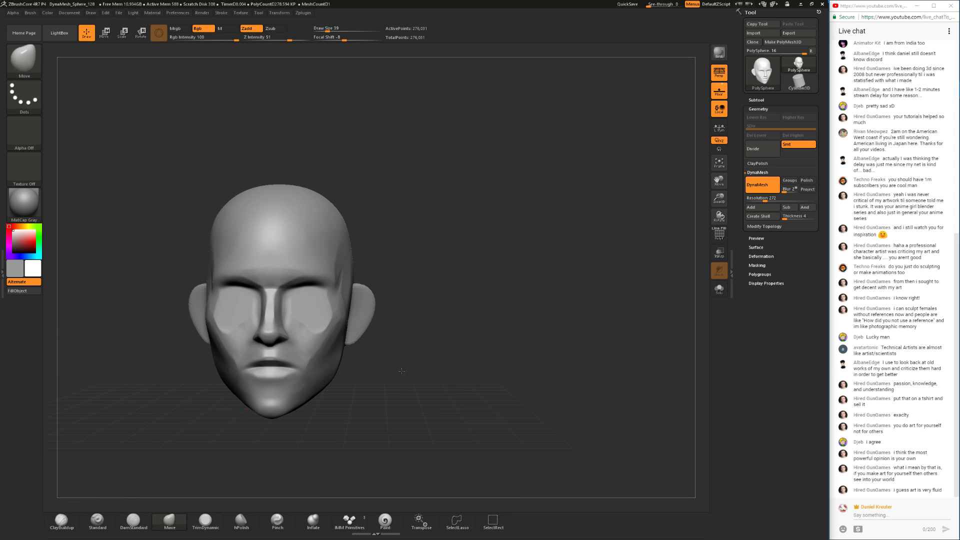
pyautogui.keyDown('ctrl'); pyautogui.moveTo(399, 372); pyautogui.dragTo(401, 430, button='right'); pyautogui.keyUp('ctrl')
pyautogui.moveTo(400, 430); pyautogui.dragTo(409, 441)
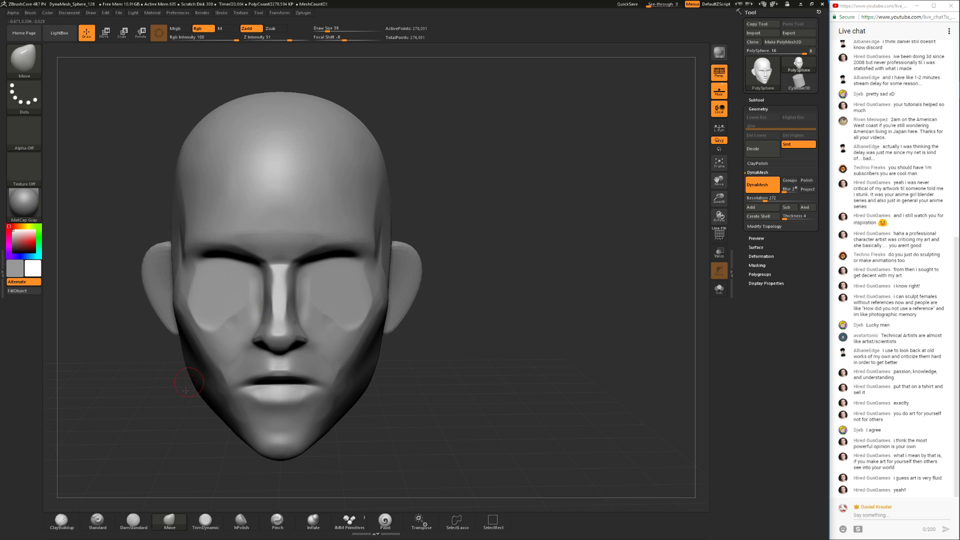
pyautogui.moveTo(197, 407); pyautogui.dragTo(274, 315)
pyautogui.click(205, 521)
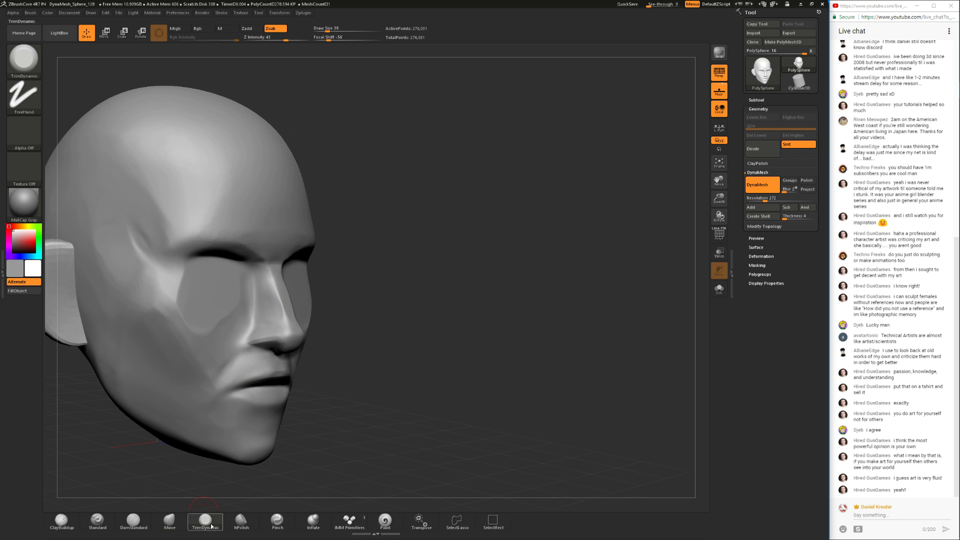
pyautogui.moveTo(357, 266); pyautogui.dragTo(287, 308)
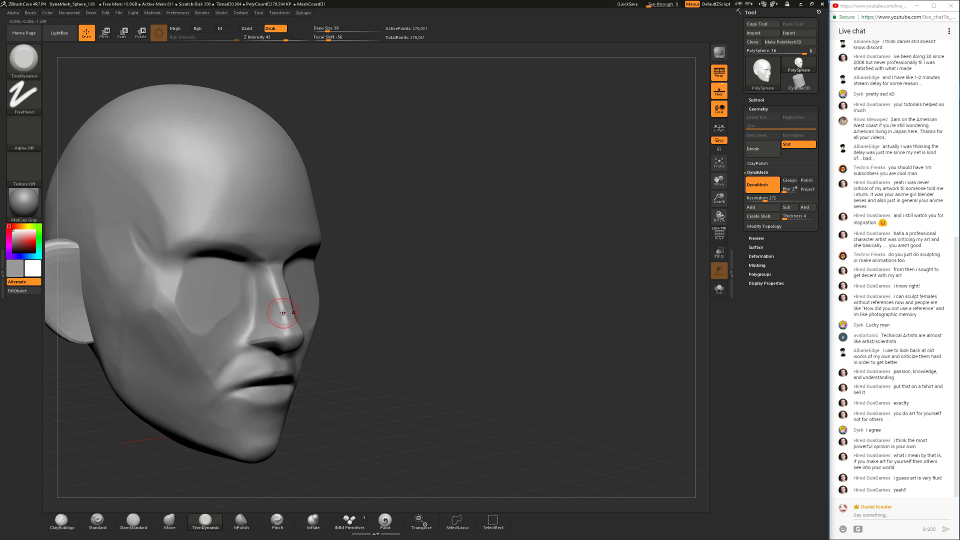
pyautogui.moveTo(358, 316); pyautogui.dragTo(290, 274)
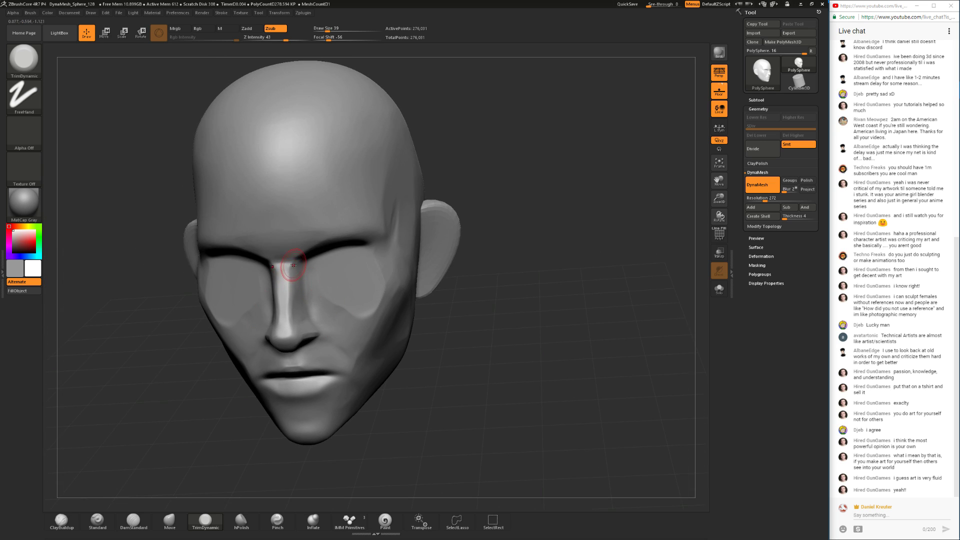
pyautogui.moveTo(235, 425); pyautogui.dragTo(238, 390)
# - Adjust the nose and surrounding face shape from the front with the Move brush at draw size 101
pyautogui.click(169, 520)
pyautogui.moveTo(152, 465)
pyautogui.mouseDown()
pyautogui.moveTo(215, 453)
pyautogui.moveTo(195, 439)
pyautogui.mouseUp()
pyautogui.press('space')
pyautogui.moveTo(304, 299); pyautogui.dragTo(309, 300)
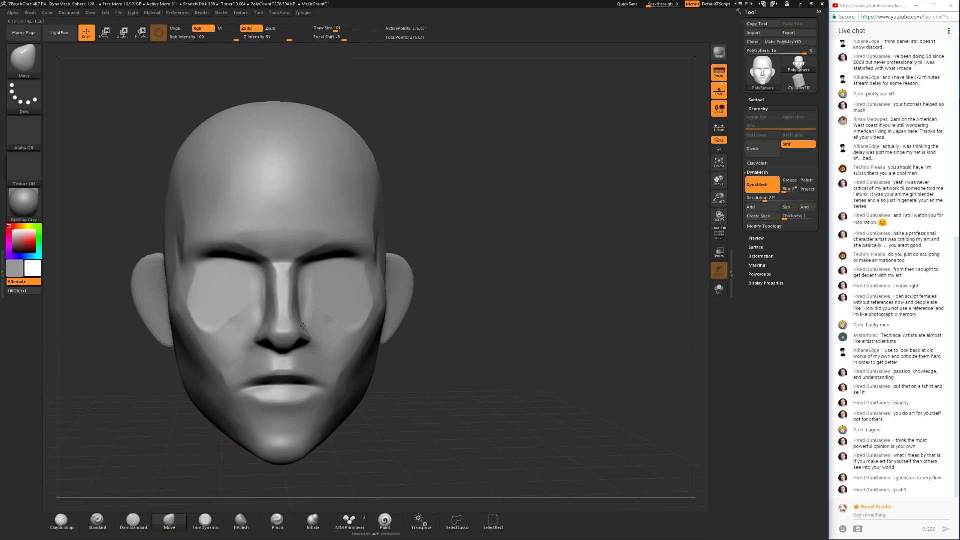
pyautogui.moveTo(420, 337); pyautogui.dragTo(375, 411)
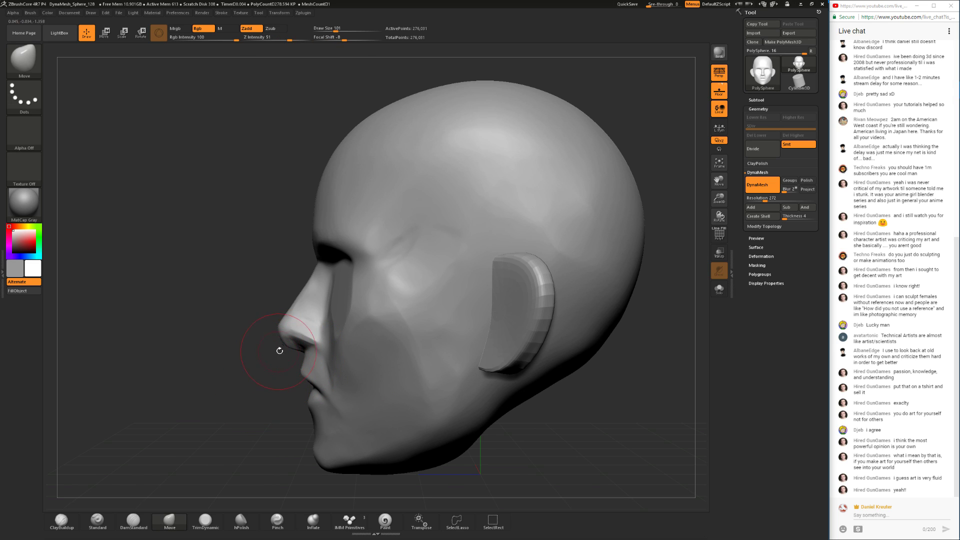
# - Reshape the upper lip profile below the nose with the Move brush, undoing one stroke and reducing the draw size to 207
pyautogui.press('space')
pyautogui.moveTo(316, 312); pyautogui.dragTo(340, 312)
pyautogui.moveTo(240, 367); pyautogui.dragTo(304, 360)
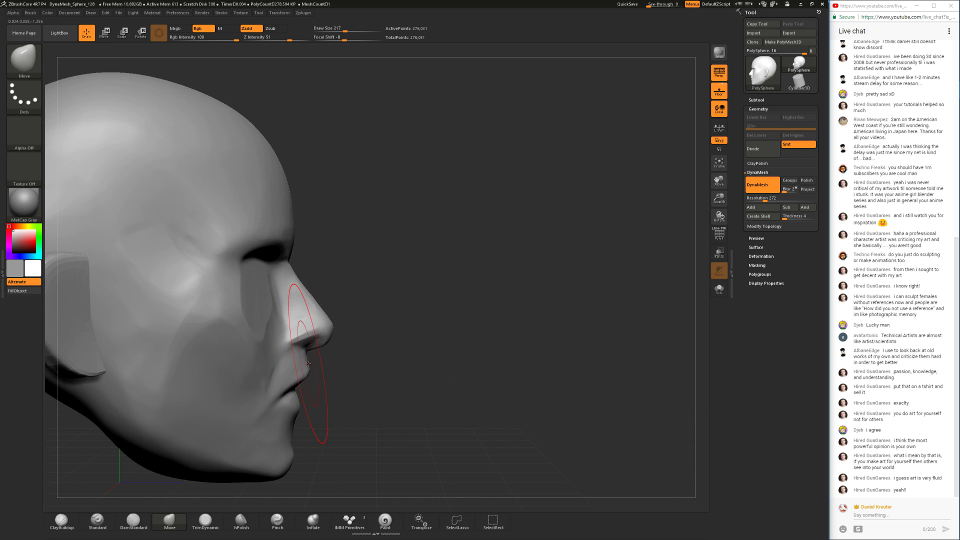
pyautogui.hotkey('ctrl', 'z')
pyautogui.press('space')
pyautogui.moveTo(305, 386); pyautogui.dragTo(303, 386)
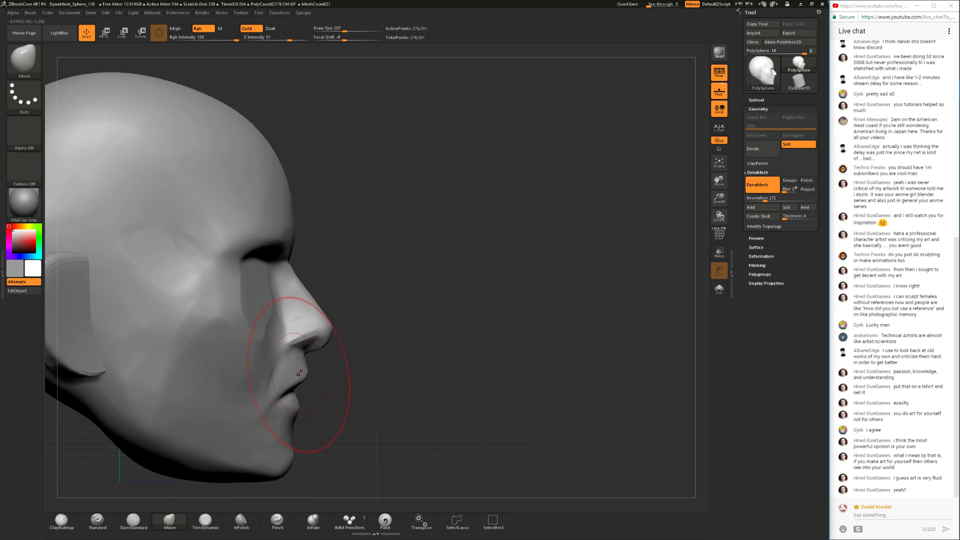
# - Refine the area between the nose and the mouth corner with the Move brush at draw size 140
pyautogui.press('space')
pyautogui.moveTo(330, 356); pyautogui.dragTo(317, 353)
pyautogui.press('space')
pyautogui.press('space')
pyautogui.moveTo(305, 396); pyautogui.dragTo(309, 395)
pyautogui.moveTo(366, 384)
pyautogui.mouseDown()
pyautogui.moveTo(344, 388)
pyautogui.moveTo(360, 401)
pyautogui.moveTo(350, 381)
pyautogui.mouseUp()
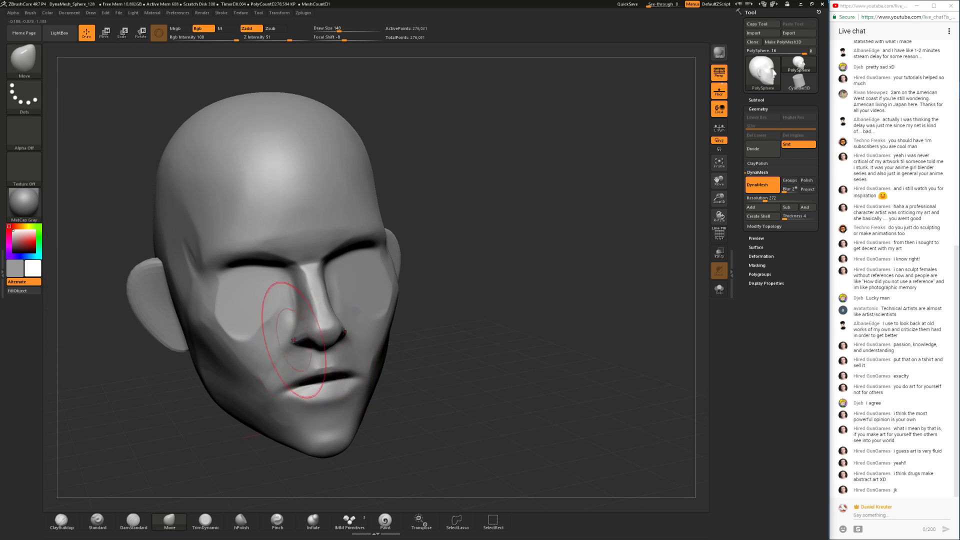
# - Build up the hollow of the cheek beside the mouth with the ClayBuildup brush at draw size 83
pyautogui.click(61, 520)
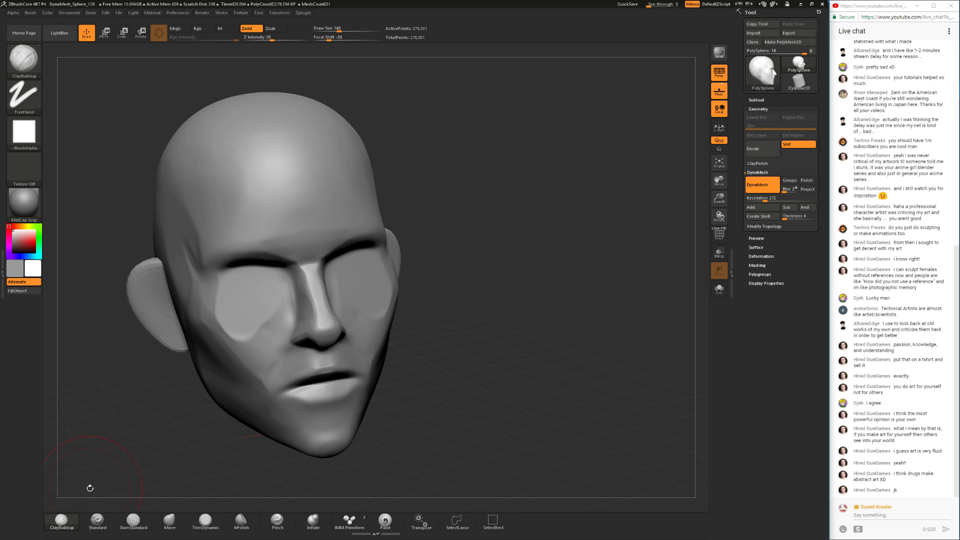
pyautogui.press('space')
pyautogui.moveTo(259, 394); pyautogui.dragTo(252, 394)
pyautogui.moveTo(188, 466); pyautogui.dragTo(197, 435)
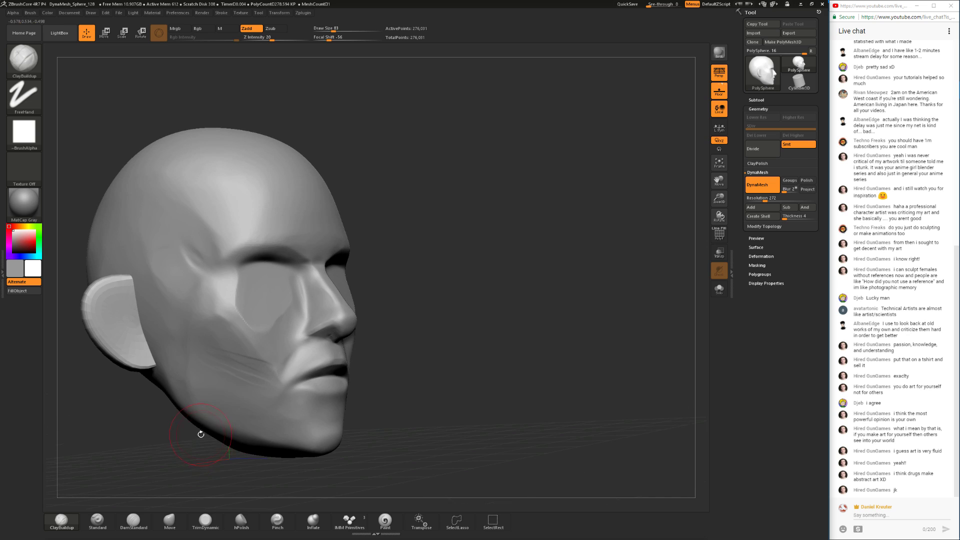
# - Flatten the cheek and side of the jaw with the TrimDynamic brush at draw size 140, finishing at draw size 83
pyautogui.click(208, 523)
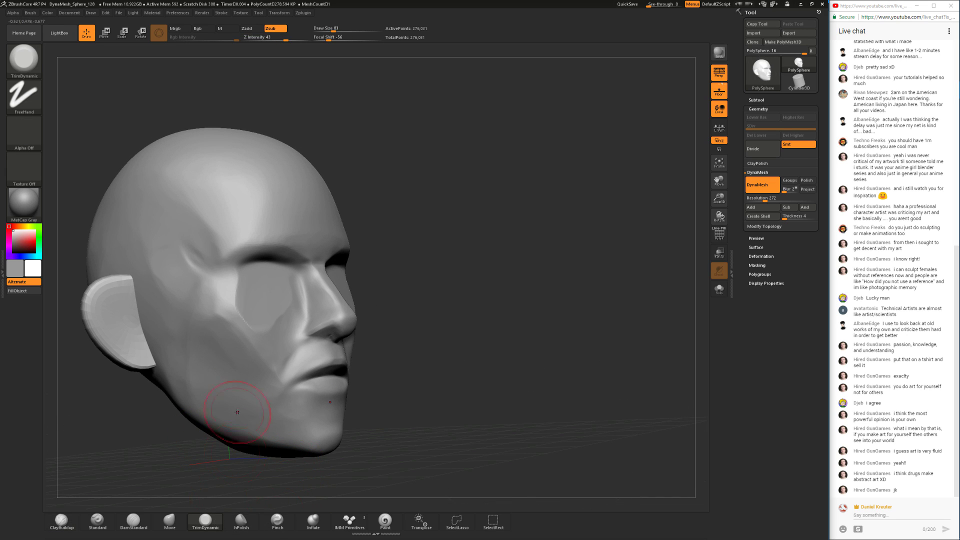
pyautogui.press('space')
pyautogui.moveTo(228, 346)
pyautogui.mouseDown()
pyautogui.moveTo(260, 361)
pyautogui.moveTo(252, 357)
pyautogui.mouseUp()
pyautogui.moveTo(431, 368); pyautogui.dragTo(360, 372)
pyautogui.moveTo(181, 400); pyautogui.dragTo(245, 401)
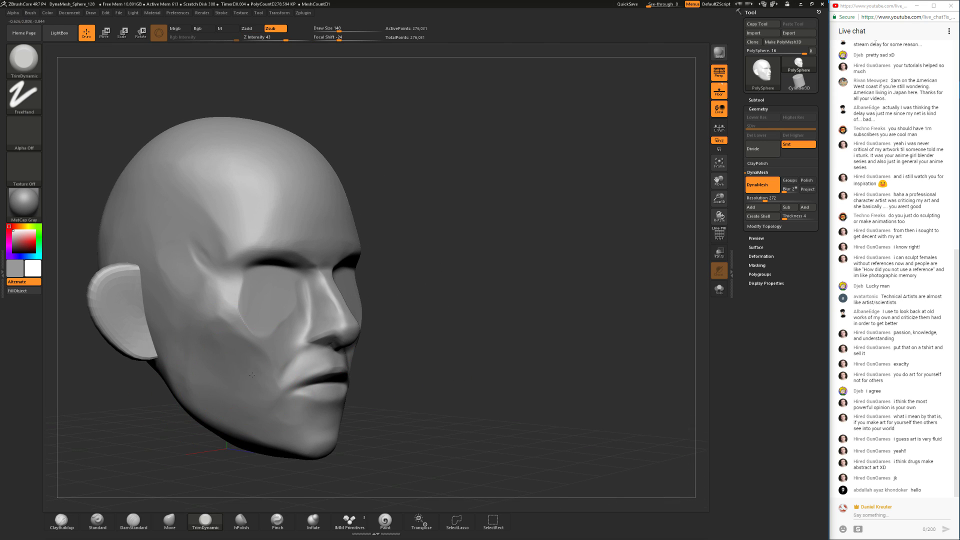
pyautogui.moveTo(425, 304)
pyautogui.mouseDown()
pyautogui.moveTo(396, 343)
pyautogui.moveTo(223, 437)
pyautogui.moveTo(210, 425)
pyautogui.moveTo(254, 375)
pyautogui.mouseUp()
pyautogui.press('space')
pyautogui.click(236, 408)
pyautogui.moveTo(367, 349); pyautogui.dragTo(300, 380)
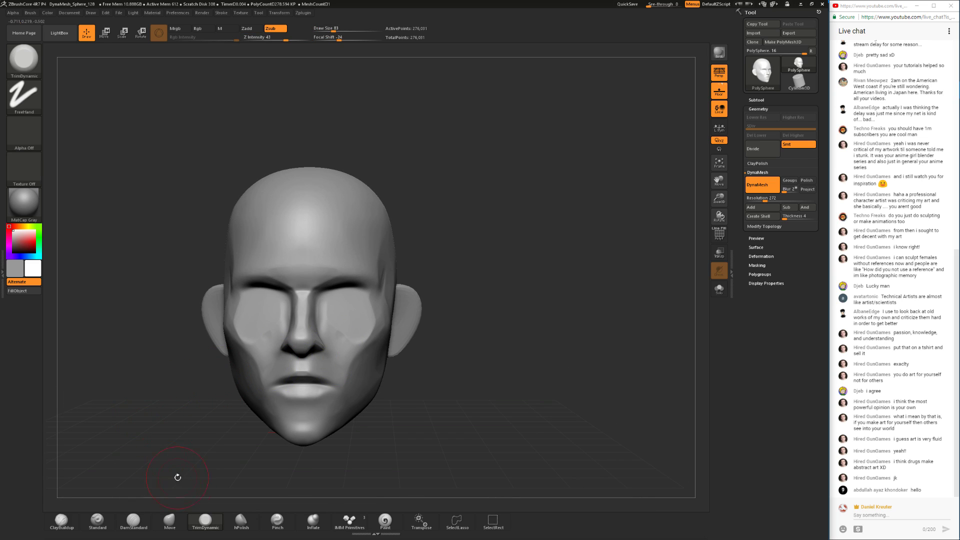
# - Adjust the outer cheek contour with the Move brush at draw size 83, trimming the cheek plane with TrimDynamic between strokes
pyautogui.click(170, 521)
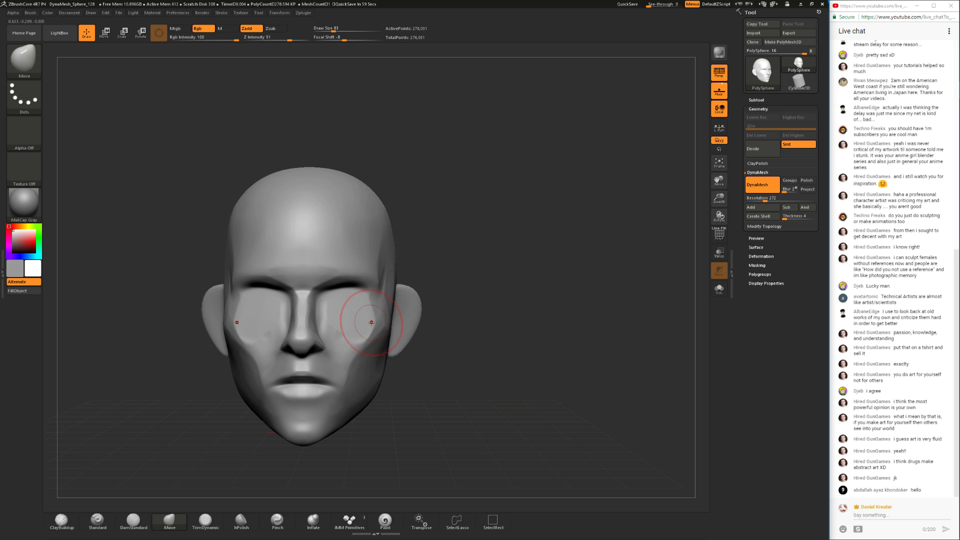
pyautogui.moveTo(364, 354); pyautogui.dragTo(370, 366)
pyautogui.moveTo(440, 383); pyautogui.dragTo(361, 368)
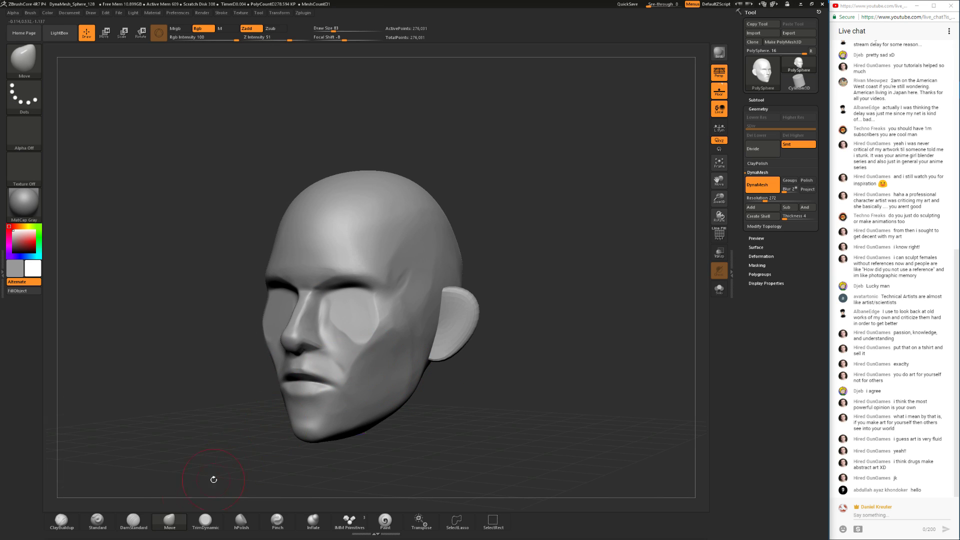
pyautogui.click(205, 519)
pyautogui.moveTo(194, 437)
pyautogui.mouseDown()
pyautogui.moveTo(197, 451)
pyautogui.moveTo(322, 390)
pyautogui.mouseUp()
pyautogui.click(170, 520)
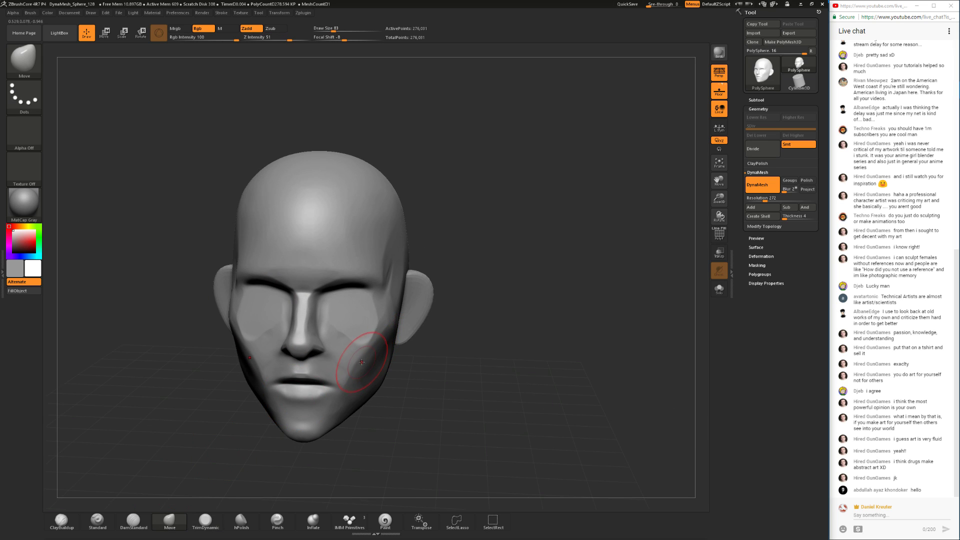
pyautogui.moveTo(447, 377)
pyautogui.mouseDown()
pyautogui.moveTo(357, 373)
pyautogui.moveTo(399, 371)
pyautogui.moveTo(406, 381)
pyautogui.moveTo(401, 370)
pyautogui.moveTo(415, 409)
pyautogui.moveTo(403, 448)
pyautogui.moveTo(348, 393)
pyautogui.mouseUp()
pyautogui.press('space')
# - Add volume to the lower cheek and jaw with the ClayBuildup brush at draw size 83 and smooth the strokes
pyautogui.click(61, 522)
pyautogui.moveTo(400, 372)
pyautogui.mouseDown()
pyautogui.moveTo(377, 365)
pyautogui.moveTo(390, 340)
pyautogui.mouseUp()
pyautogui.press('space')
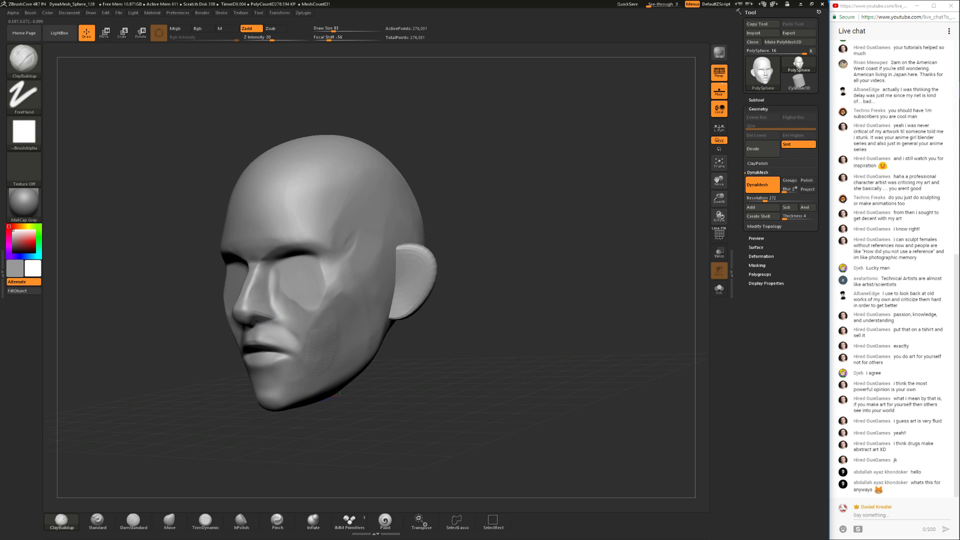
pyautogui.keyDown('shift'); pyautogui.moveTo(358, 319); pyautogui.dragTo(319, 357); pyautogui.keyUp('shift')
pyautogui.moveTo(345, 430); pyautogui.dragTo(422, 434)
pyautogui.moveTo(395, 380)
pyautogui.mouseDown()
pyautogui.moveTo(468, 354)
pyautogui.moveTo(429, 353)
pyautogui.moveTo(474, 340)
pyautogui.moveTo(462, 365)
pyautogui.moveTo(478, 334)
pyautogui.moveTo(497, 331)
pyautogui.moveTo(532, 355)
pyautogui.moveTo(510, 374)
pyautogui.moveTo(514, 391)
pyautogui.mouseUp()
pyautogui.moveTo(568, 293); pyautogui.dragTo(429, 416)
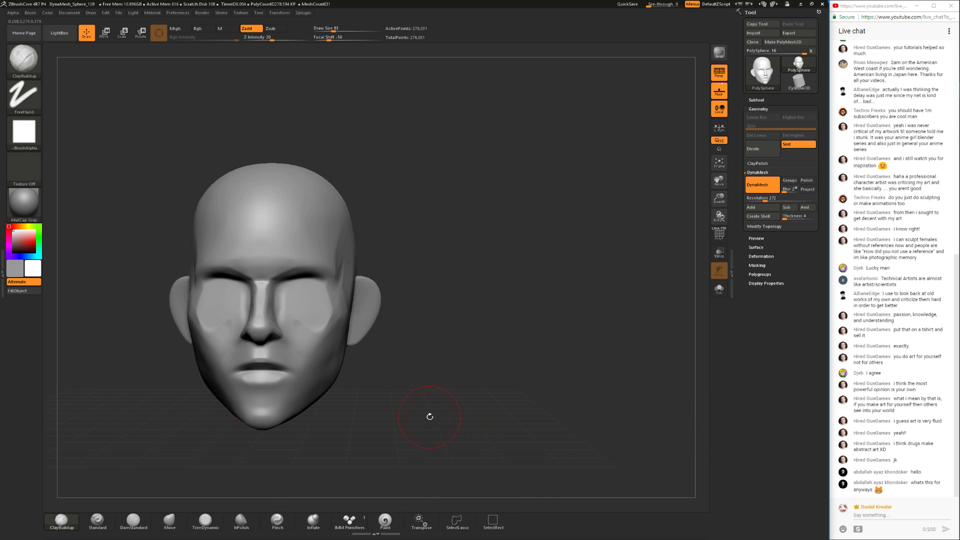
# - Flatten the front cheek plane below the eye with TrimDynamic at draw size 83, and adjust the facial contour with the Move brush
pyautogui.click(205, 521)
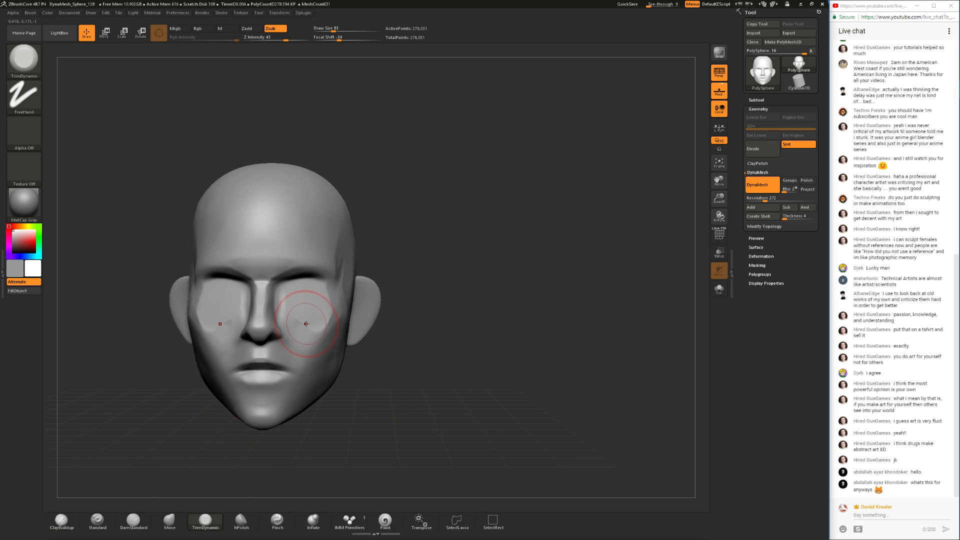
pyautogui.moveTo(302, 325)
pyautogui.mouseDown()
pyautogui.moveTo(294, 328)
pyautogui.moveTo(305, 340)
pyautogui.moveTo(300, 321)
pyautogui.mouseUp()
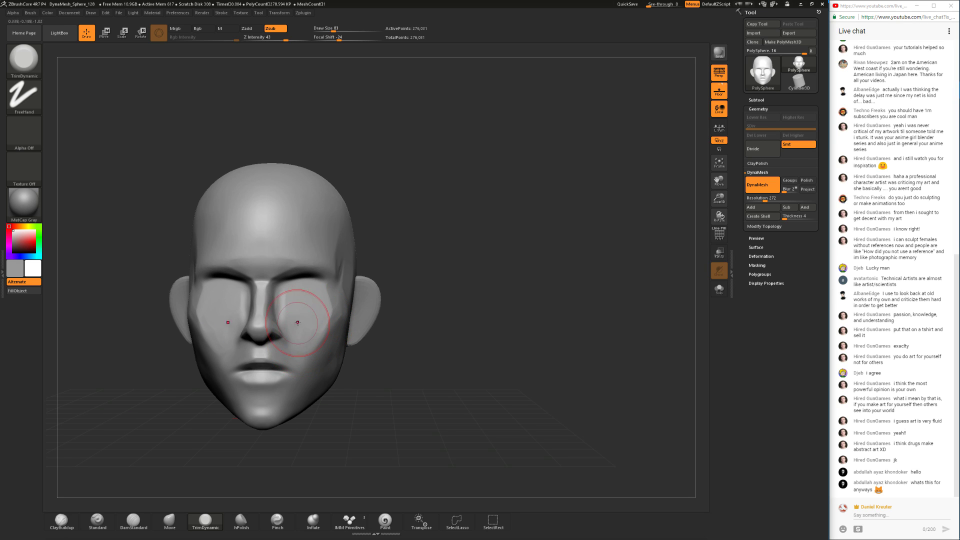
pyautogui.moveTo(408, 352)
pyautogui.mouseDown()
pyautogui.moveTo(334, 346)
pyautogui.moveTo(406, 349)
pyautogui.mouseUp()
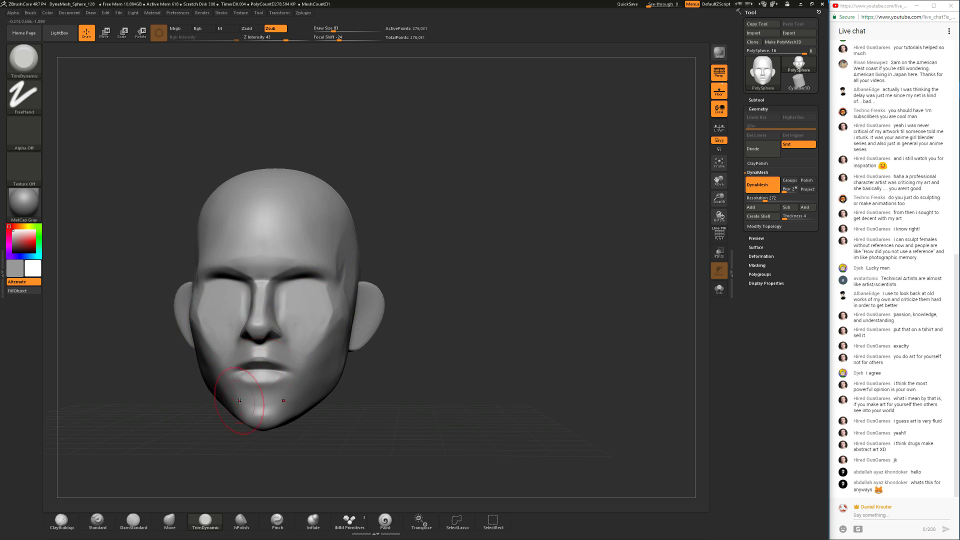
pyautogui.click(166, 519)
pyautogui.moveTo(400, 215)
pyautogui.keyDown('shift'); pyautogui.mouseDown()
pyautogui.moveTo(414, 232)
pyautogui.moveTo(419, 220)
pyautogui.mouseUp(); pyautogui.keyUp('shift')
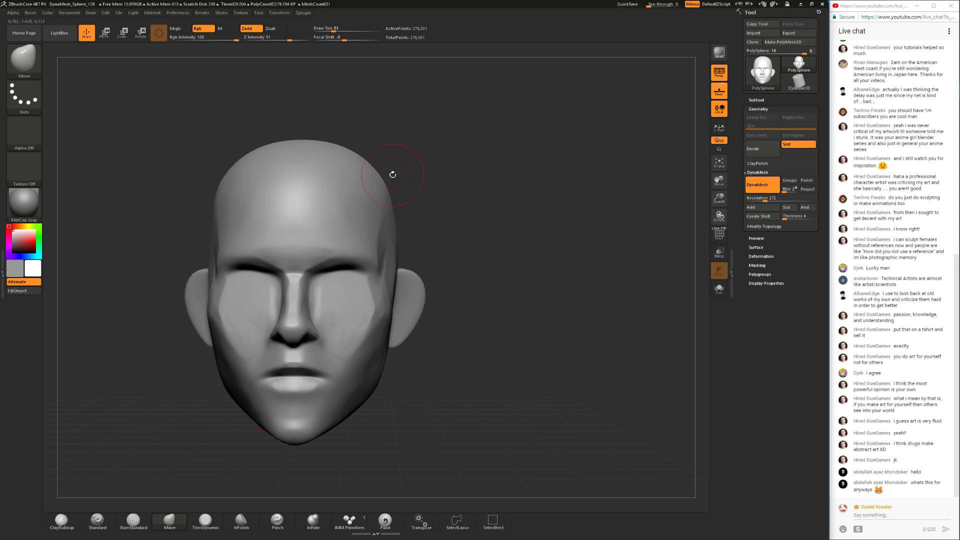
# - Define the planes above the inner brows with the TrimDynamic brush at draw size 83
pyautogui.click(205, 519)
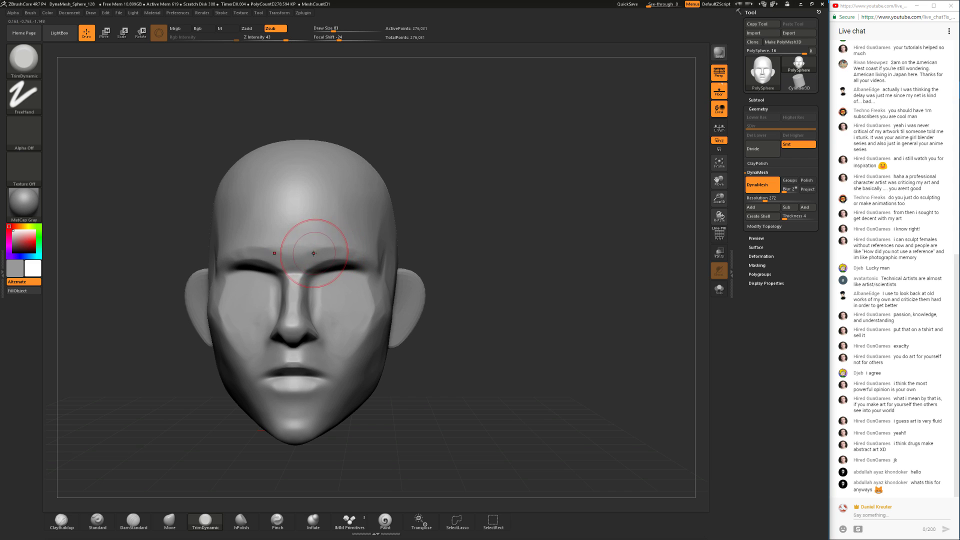
pyautogui.press('ctrl')
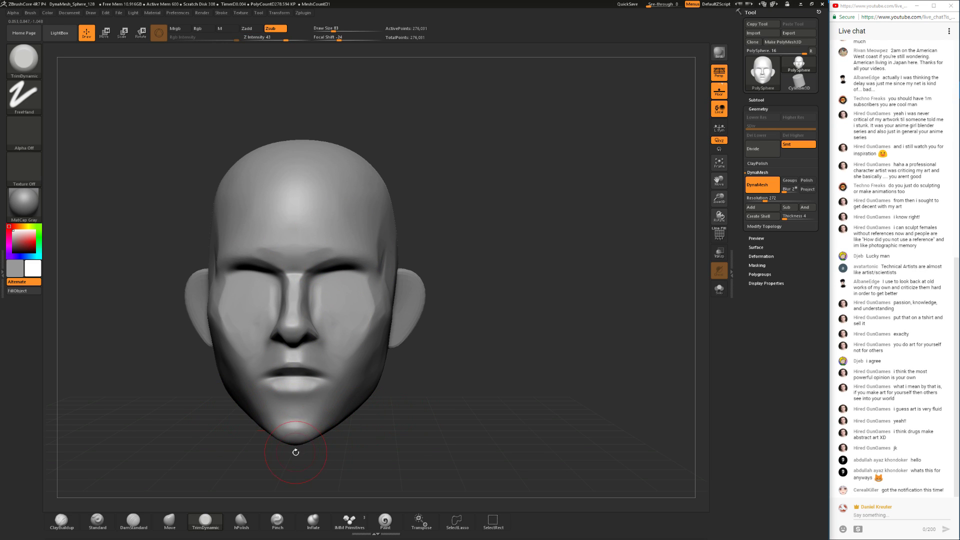
pyautogui.moveTo(296, 440); pyautogui.dragTo(374, 341)
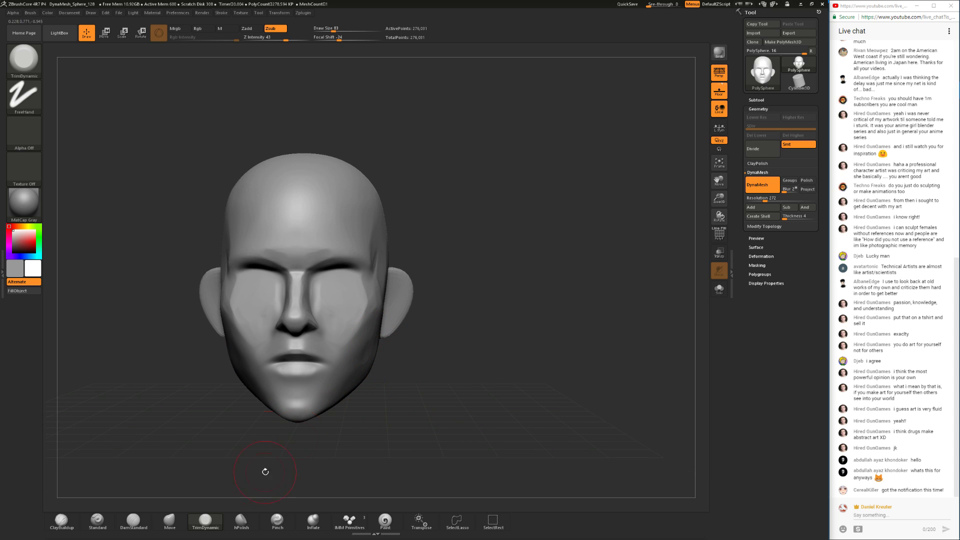
# - Reshape the jaw and side contours of the face with the Move brush, reducing its draw size to 234 and 182
pyautogui.click(169, 520)
pyautogui.moveTo(401, 386)
pyautogui.keyDown('alt'); pyautogui.mouseDown()
pyautogui.moveTo(444, 399)
pyautogui.moveTo(432, 390)
pyautogui.mouseUp(); pyautogui.keyUp('alt')
pyautogui.press('space')
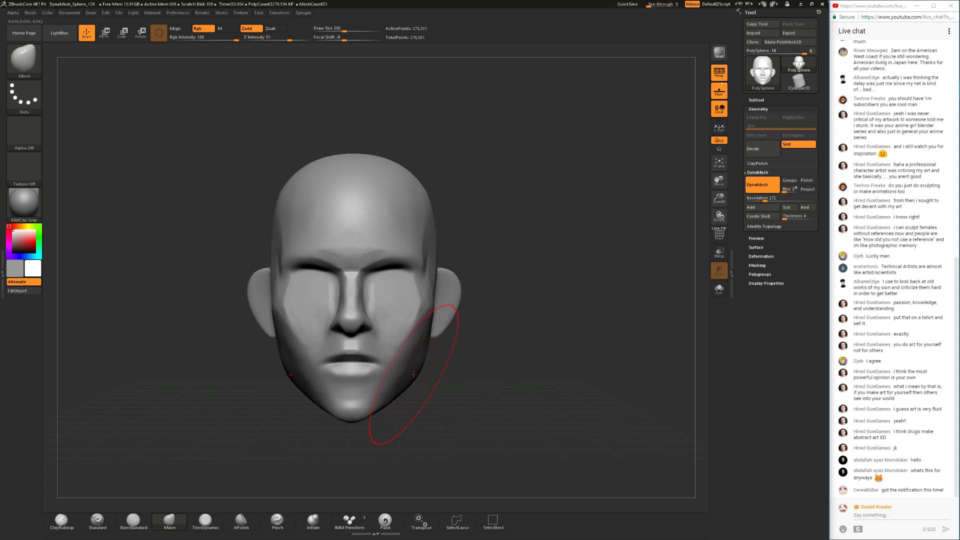
pyautogui.press('space')
pyautogui.moveTo(423, 319); pyautogui.dragTo(431, 319)
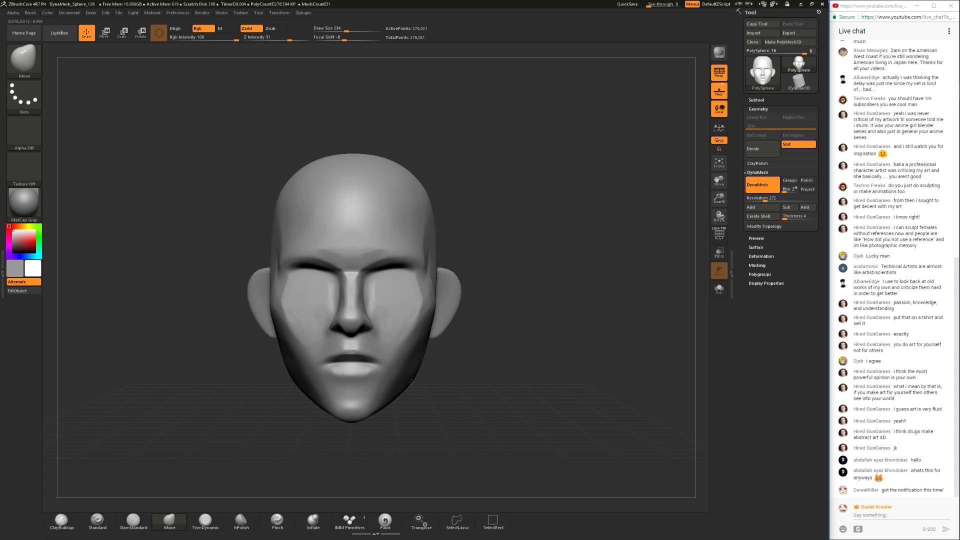
pyautogui.moveTo(437, 392)
pyautogui.mouseDown()
pyautogui.moveTo(429, 375)
pyautogui.moveTo(399, 418)
pyautogui.moveTo(375, 422)
pyautogui.moveTo(397, 447)
pyautogui.mouseUp()
pyautogui.press('space')
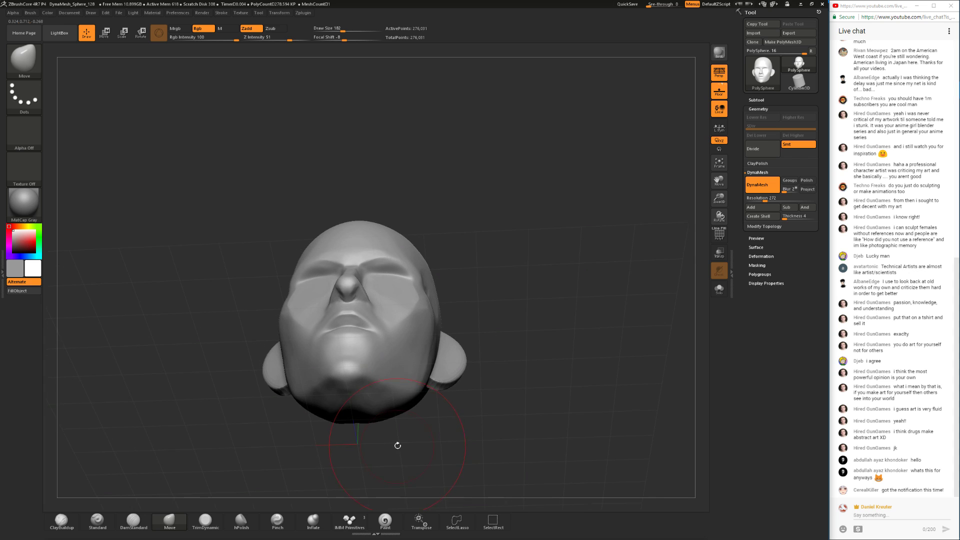
pyautogui.keyDown('shift'); pyautogui.moveTo(466, 368); pyautogui.dragTo(477, 406); pyautogui.keyUp('shift')
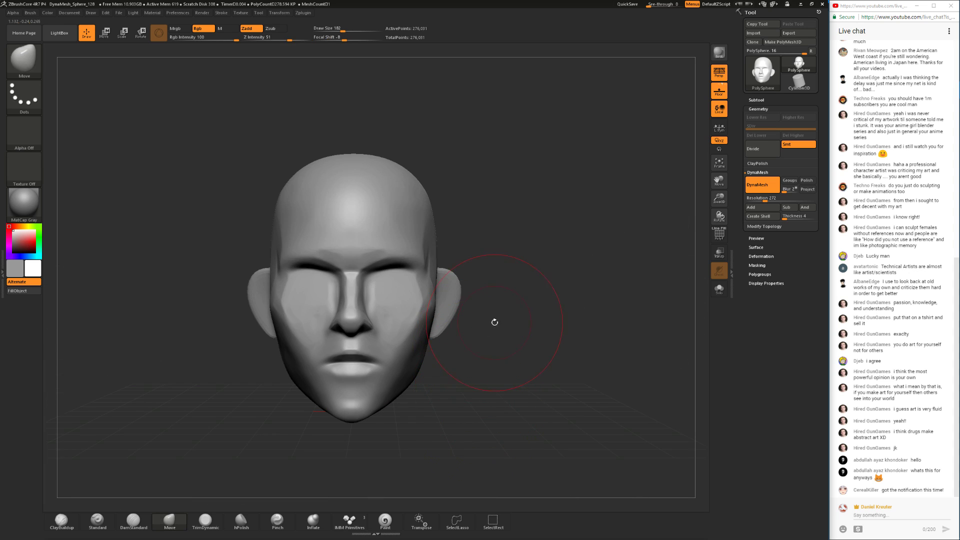
pyautogui.keyDown('alt'); pyautogui.moveTo(494, 322); pyautogui.dragTo(490, 353); pyautogui.keyUp('alt')
# - Build up the cheekbone beside the outer eye with the ClayBuildup brush at draw size 71 and smooth the cheek below
pyautogui.click(62, 521)
pyautogui.moveTo(527, 291); pyautogui.dragTo(482, 299)
pyautogui.press('space')
pyautogui.press('space')
pyautogui.moveTo(413, 322); pyautogui.dragTo(397, 322)
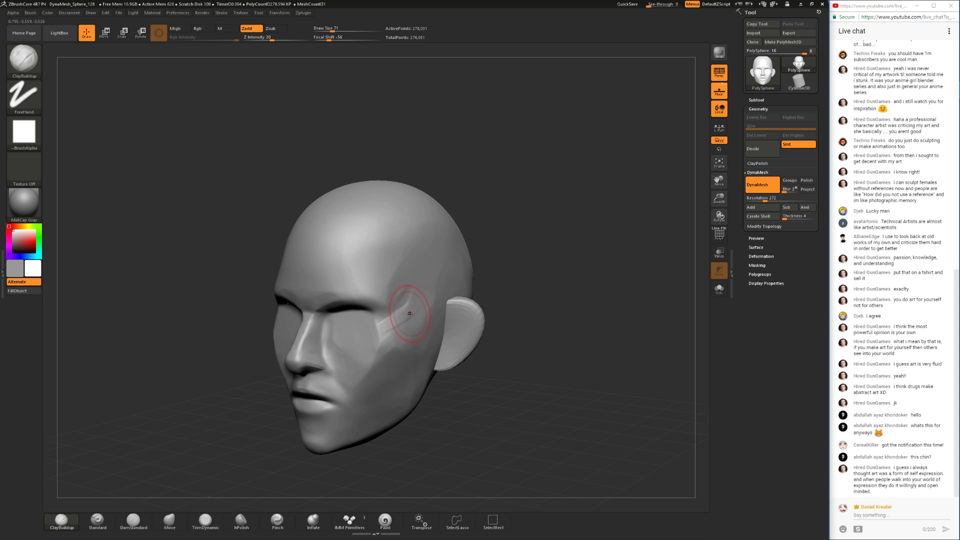
pyautogui.moveTo(425, 404)
pyautogui.keyDown('shift'); pyautogui.mouseDown()
pyautogui.moveTo(450, 353)
pyautogui.moveTo(417, 359)
pyautogui.mouseUp(); pyautogui.keyUp('shift')
pyautogui.keyDown('shift'); pyautogui.moveTo(406, 360); pyautogui.dragTo(396, 372); pyautogui.keyUp('shift')
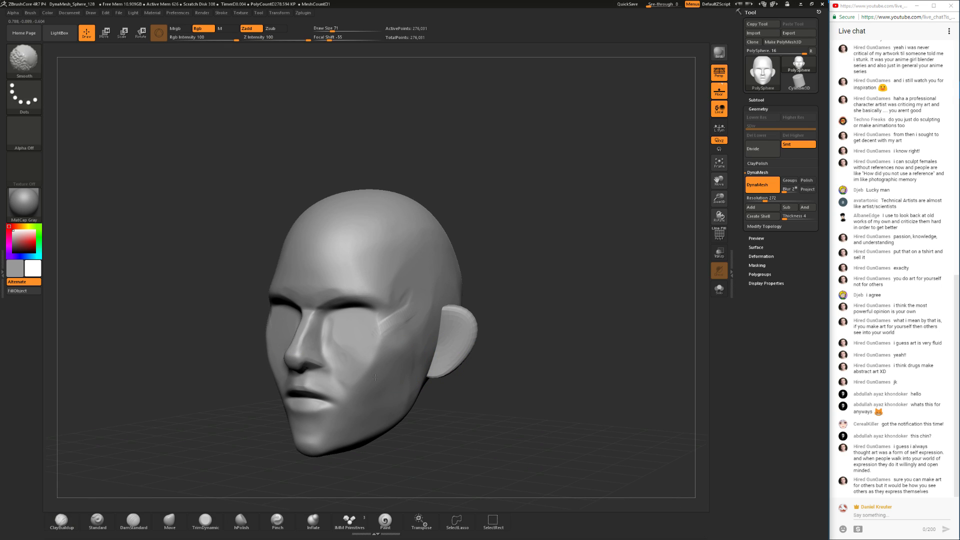
# - Flatten the side plane of the cheek below the cheekbone with the TrimDynamic brush at draw size 104
pyautogui.click(205, 521)
pyautogui.press('space')
pyautogui.moveTo(375, 365)
pyautogui.mouseDown()
pyautogui.moveTo(388, 348)
pyautogui.moveTo(367, 385)
pyautogui.mouseUp()
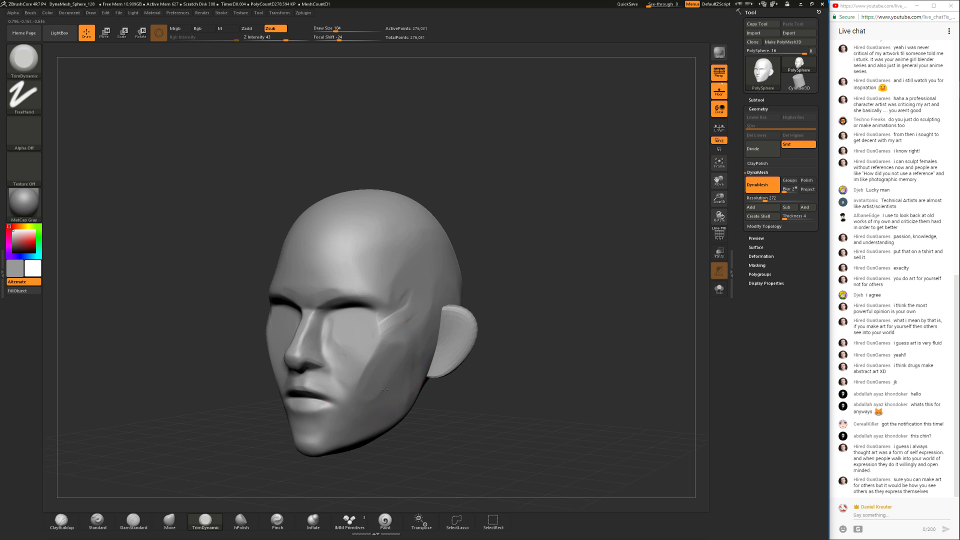
# - Flatten the forehead above the brows with TrimDynamic at draw size 104, and refine the inner brow corners at draw size 58
pyautogui.moveTo(494, 236); pyautogui.dragTo(549, 239)
pyautogui.keyDown('shift'); pyautogui.moveTo(450, 261); pyautogui.dragTo(431, 264); pyautogui.keyUp('shift')
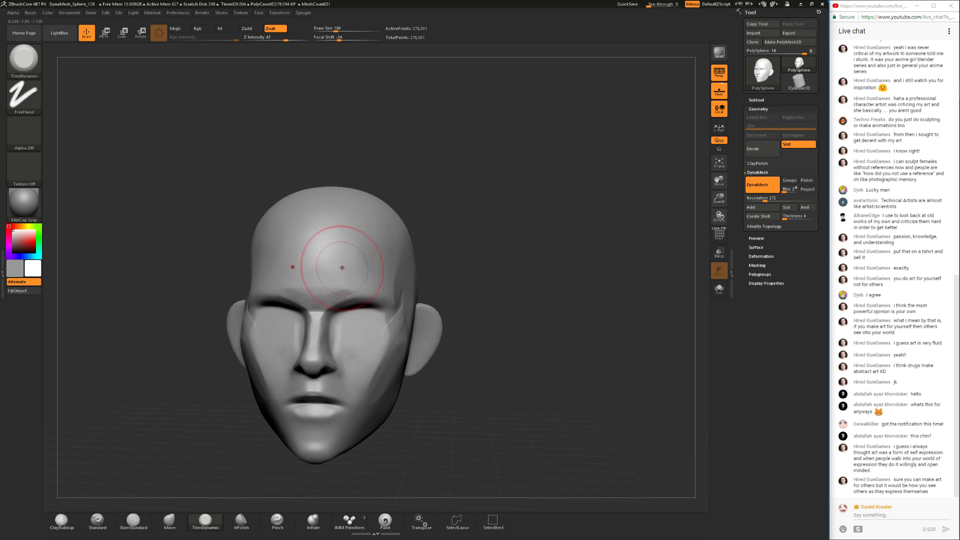
pyautogui.keyDown('shift'); pyautogui.moveTo(451, 273); pyautogui.dragTo(430, 277); pyautogui.keyUp('shift')
pyautogui.press('space')
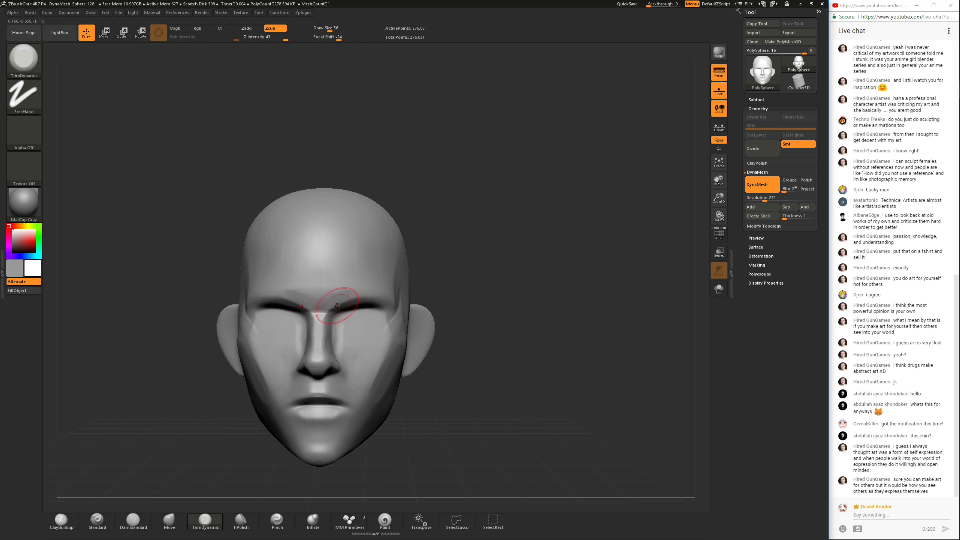
pyautogui.moveTo(447, 307)
pyautogui.mouseDown()
pyautogui.moveTo(467, 294)
pyautogui.moveTo(443, 310)
pyautogui.mouseUp()
pyautogui.keyDown('alt'); pyautogui.moveTo(516, 415); pyautogui.dragTo(537, 390); pyautogui.keyUp('alt')
# - Flatten the side of the jaw with TrimDynamic at draw size 120, and reshape the lower jawline in profile with the Move brush
pyautogui.keyDown('shift'); pyautogui.moveTo(393, 357); pyautogui.dragTo(433, 371); pyautogui.keyUp('shift')
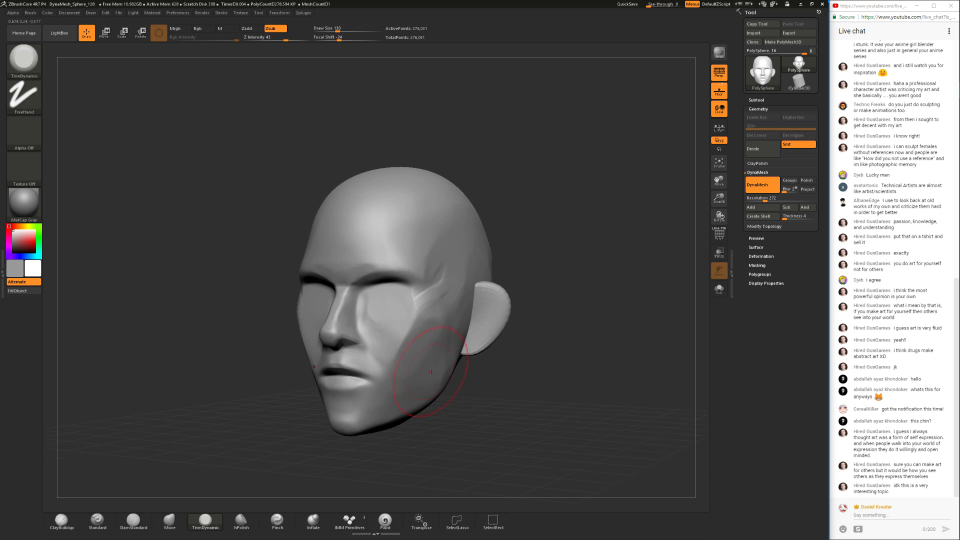
pyautogui.moveTo(475, 429); pyautogui.dragTo(444, 436)
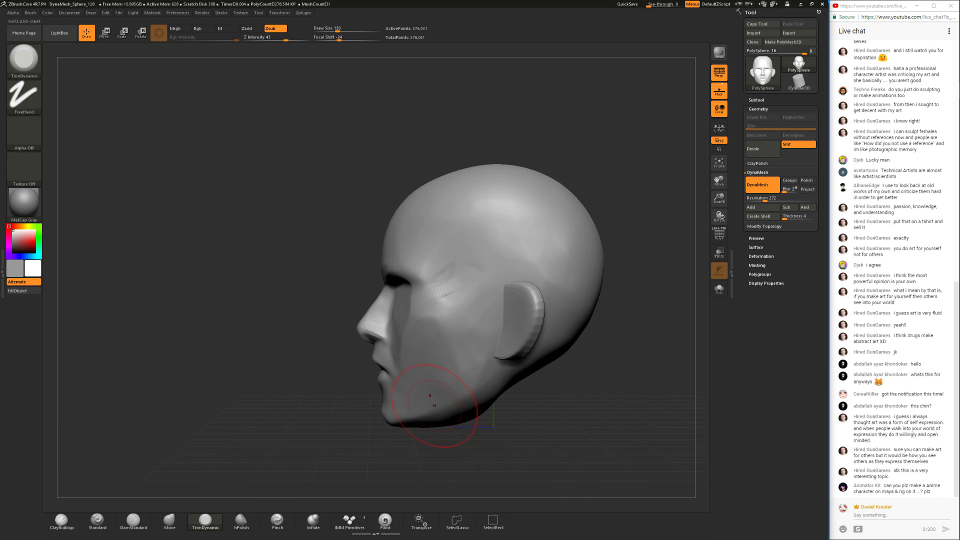
pyautogui.click(170, 522)
pyautogui.press('space')
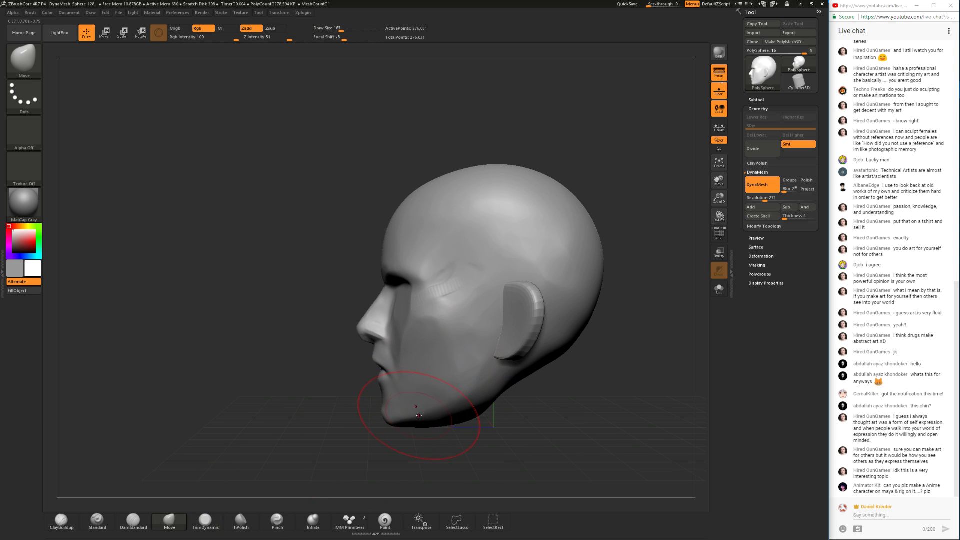
pyautogui.moveTo(428, 446)
pyautogui.mouseDown()
pyautogui.moveTo(475, 431)
pyautogui.moveTo(446, 428)
pyautogui.moveTo(438, 409)
pyautogui.mouseUp()
# - Refine the side of the jaw with the TrimDynamic brush at draw size 49 and smooth the surface
pyautogui.click(205, 522)
pyautogui.press('space')
pyautogui.keyDown('alt'); pyautogui.moveTo(499, 398); pyautogui.dragTo(483, 382); pyautogui.keyUp('alt')
pyautogui.keyDown('shift'); pyautogui.moveTo(484, 382); pyautogui.dragTo(478, 388); pyautogui.keyUp('shift')
pyautogui.keyDown('alt'); pyautogui.moveTo(479, 436); pyautogui.dragTo(534, 407); pyautogui.keyUp('alt')
pyautogui.press('space')
pyautogui.moveTo(544, 364); pyautogui.dragTo(541, 364)
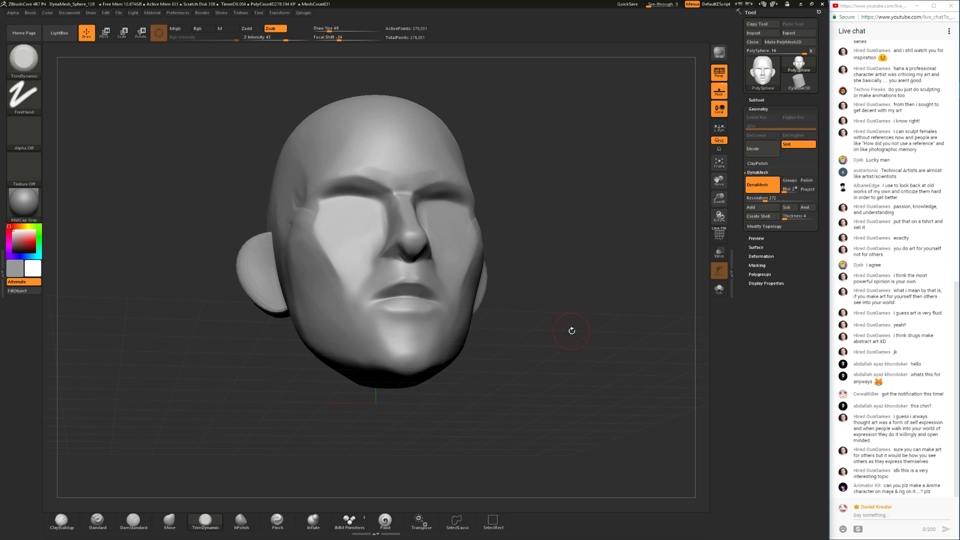
pyautogui.keyDown('alt'); pyautogui.moveTo(587, 335); pyautogui.dragTo(575, 365); pyautogui.keyUp('alt')
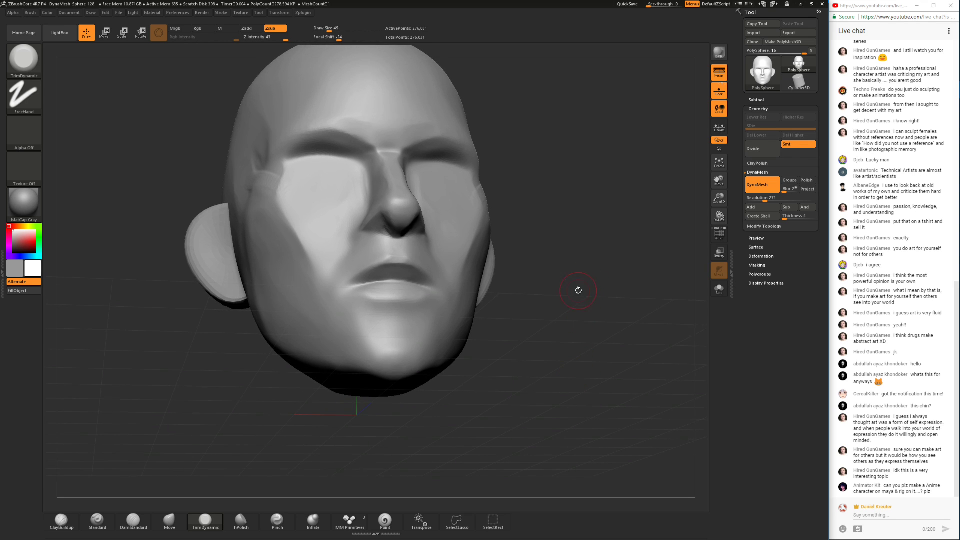
pyautogui.moveTo(580, 308)
pyautogui.mouseDown()
pyautogui.moveTo(590, 349)
pyautogui.moveTo(589, 318)
pyautogui.moveTo(593, 336)
pyautogui.moveTo(560, 327)
pyautogui.mouseUp()
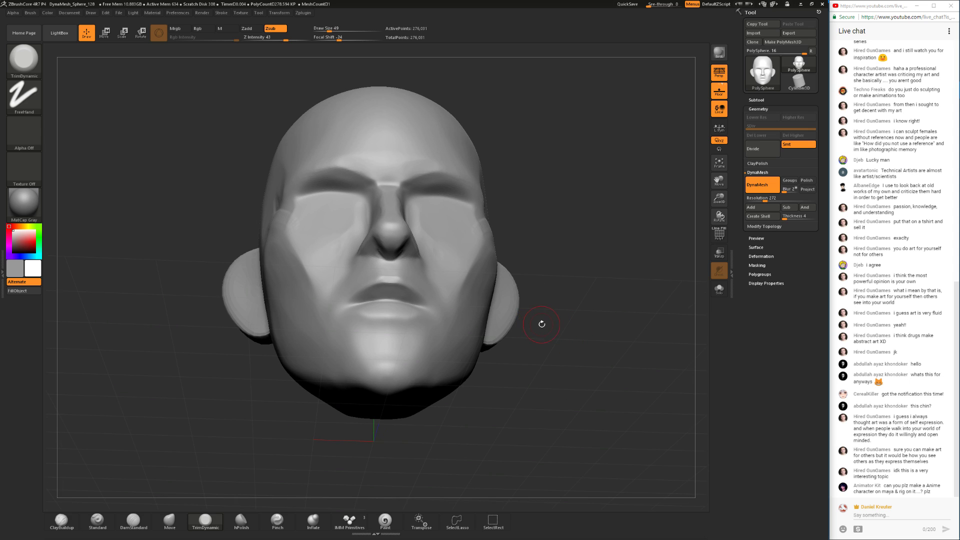
# - Flatten the underside of the chin and jaw with TrimDynamic at draw size 71, and smooth the trimmed area
pyautogui.press('s')
pyautogui.moveTo(376, 375); pyautogui.dragTo(383, 376)
pyautogui.moveTo(441, 416); pyautogui.dragTo(441, 345)
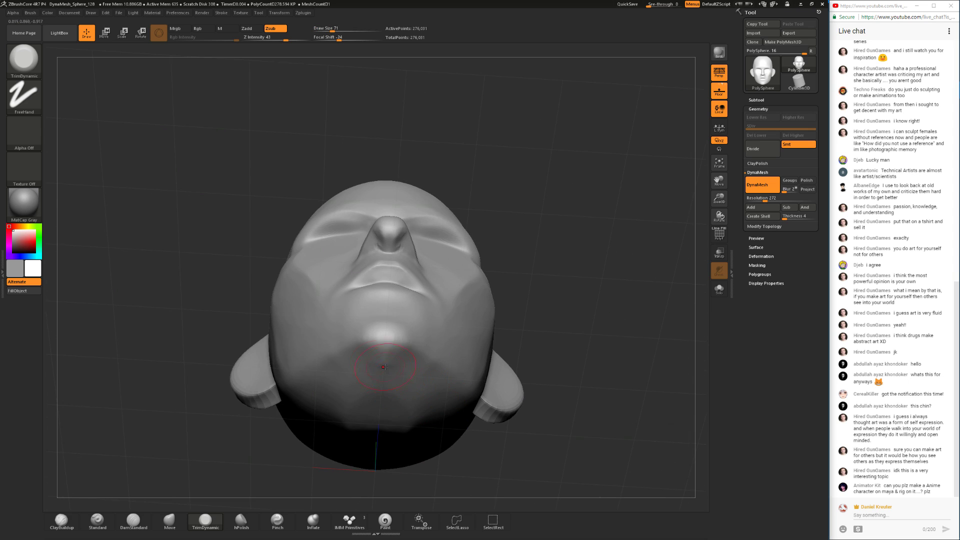
pyautogui.moveTo(390, 375); pyautogui.dragTo(377, 422)
pyautogui.moveTo(240, 458)
pyautogui.mouseDown()
pyautogui.moveTo(320, 440)
pyautogui.moveTo(325, 451)
pyautogui.moveTo(309, 440)
pyautogui.mouseUp()
pyautogui.keyDown('alt'); pyautogui.moveTo(504, 356); pyautogui.dragTo(500, 300); pyautogui.keyUp('alt')
pyautogui.moveTo(500, 300)
pyautogui.mouseDown()
pyautogui.moveTo(430, 370)
pyautogui.moveTo(515, 370)
pyautogui.moveTo(509, 296)
pyautogui.mouseUp()
pyautogui.keyDown('shift'); pyautogui.moveTo(362, 418); pyautogui.dragTo(348, 422); pyautogui.keyUp('shift')
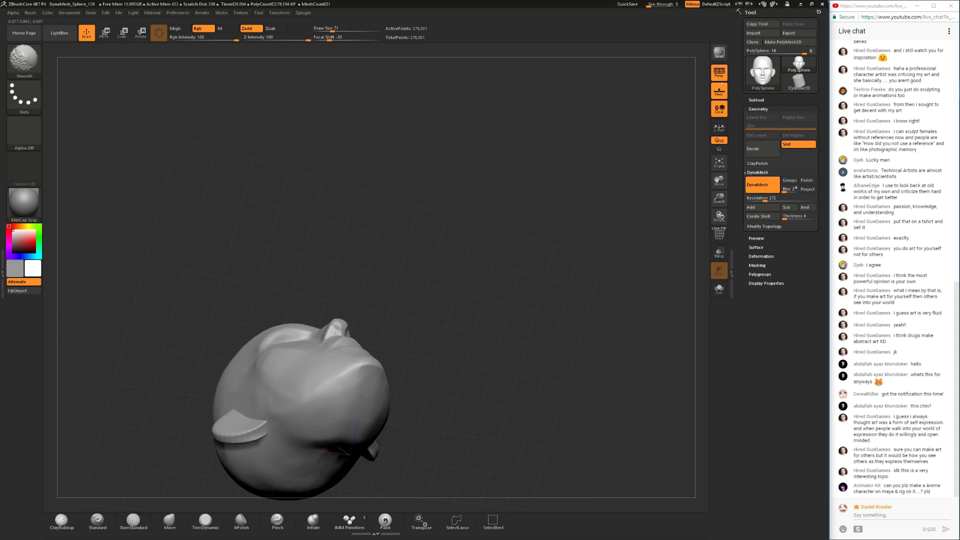
# - Carve a horizontal crease between the lower lip and the chin with the DamStandard brush at draw size 71
pyautogui.moveTo(402, 360)
pyautogui.mouseDown()
pyautogui.moveTo(423, 439)
pyautogui.moveTo(386, 408)
pyautogui.mouseUp()
pyautogui.moveTo(400, 353)
pyautogui.mouseDown()
pyautogui.moveTo(438, 362)
pyautogui.moveTo(424, 361)
pyautogui.mouseUp()
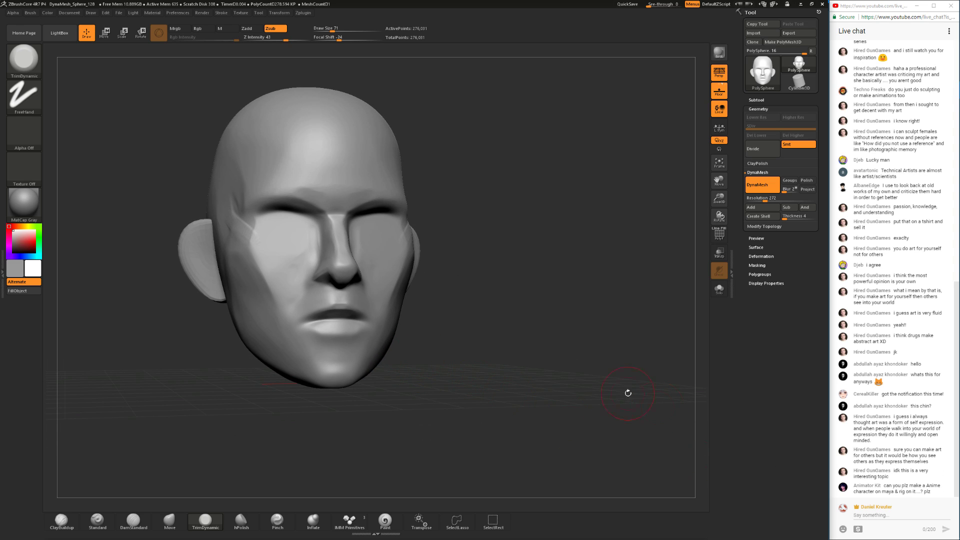
pyautogui.moveTo(501, 382); pyautogui.dragTo(523, 387)
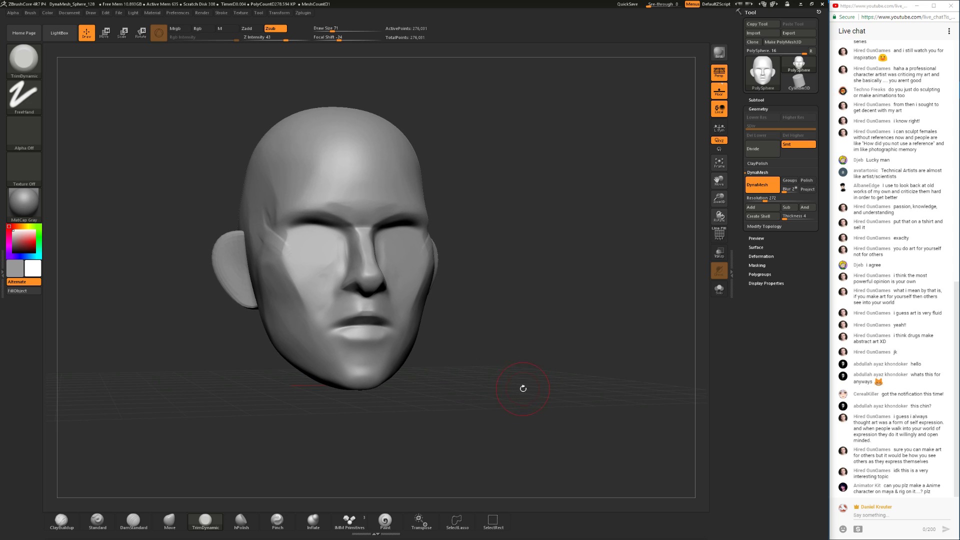
pyautogui.moveTo(449, 306); pyautogui.dragTo(485, 383)
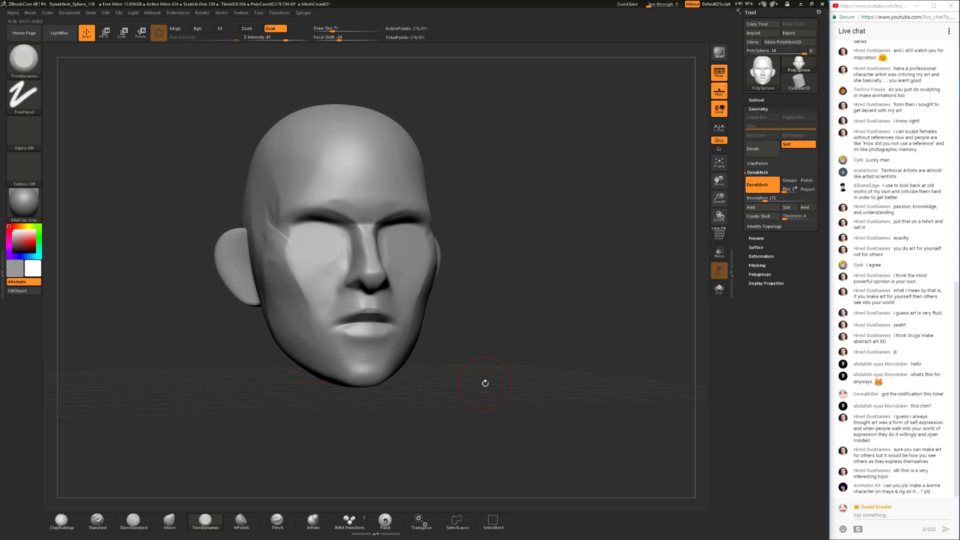
pyautogui.keyDown('alt'); pyautogui.moveTo(494, 336); pyautogui.dragTo(325, 371); pyautogui.keyUp('alt')
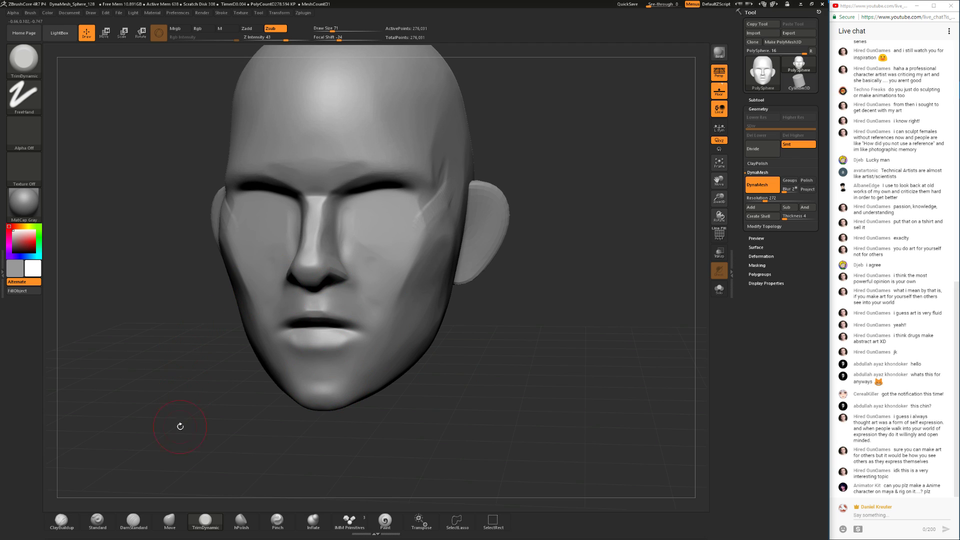
pyautogui.click(133, 520)
pyautogui.moveTo(205, 433); pyautogui.dragTo(225, 434)
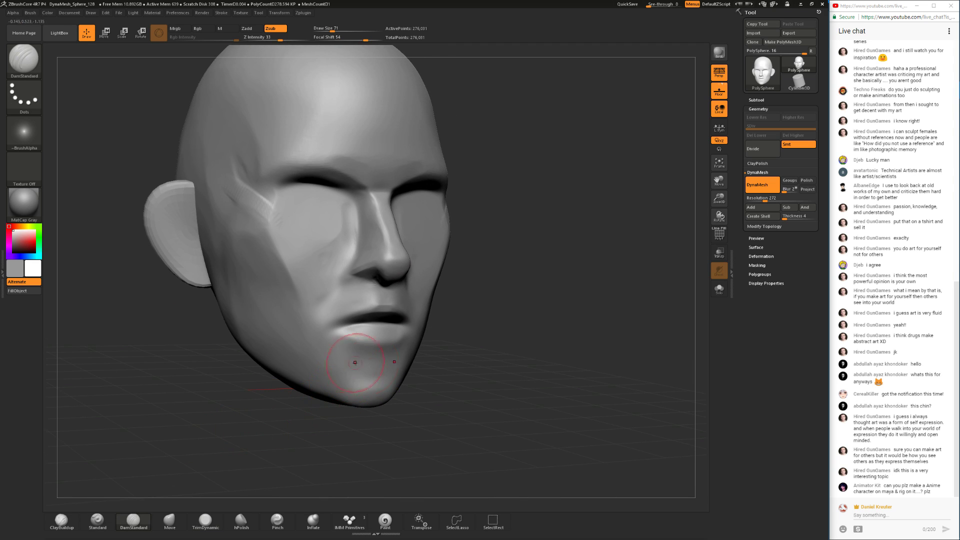
pyautogui.hotkey('ctrl', 'z')
pyautogui.moveTo(392, 359)
pyautogui.mouseDown()
pyautogui.moveTo(354, 360)
pyautogui.moveTo(369, 361)
pyautogui.mouseUp()
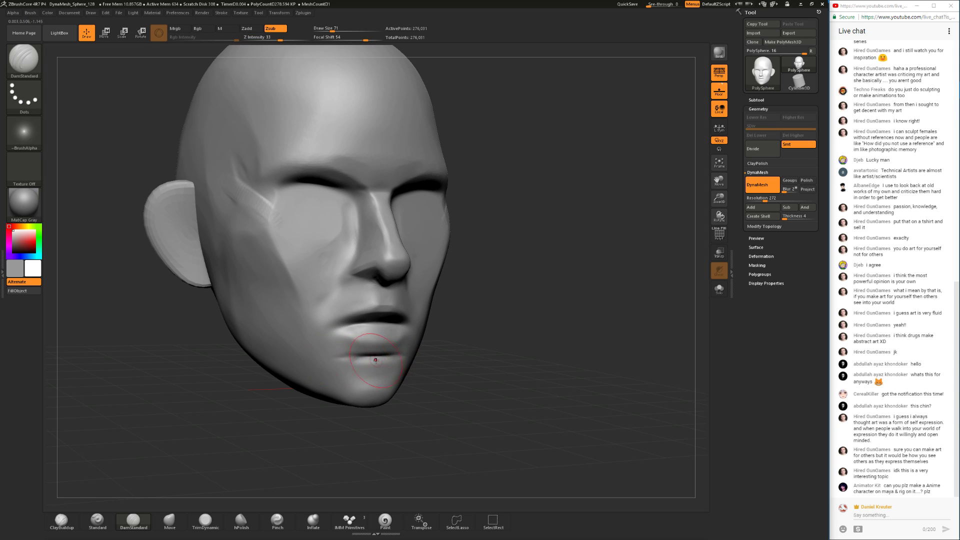
# - Flatten the front and side planes of the chin below the crease with TrimDynamic at draw size 59
pyautogui.click(205, 520)
pyautogui.press('space')
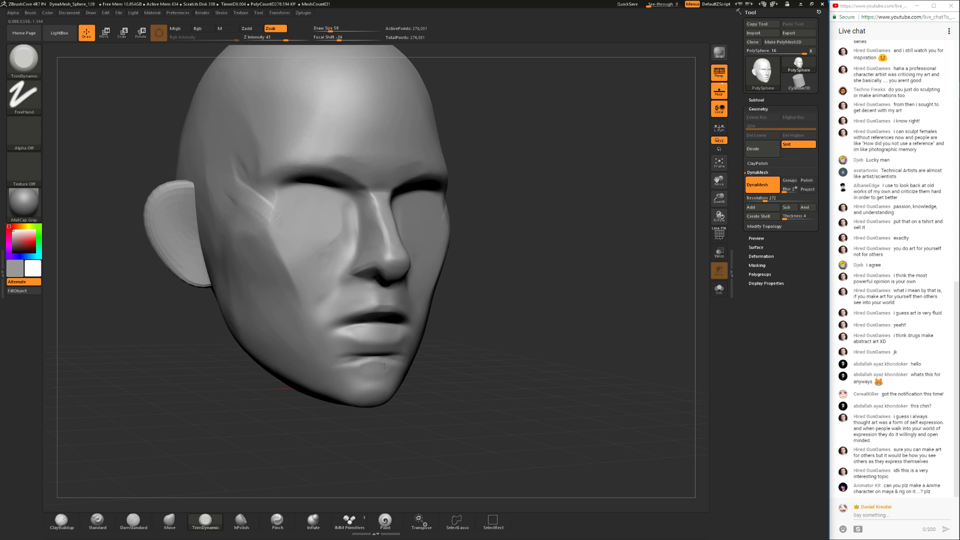
pyautogui.moveTo(426, 392); pyautogui.dragTo(374, 372)
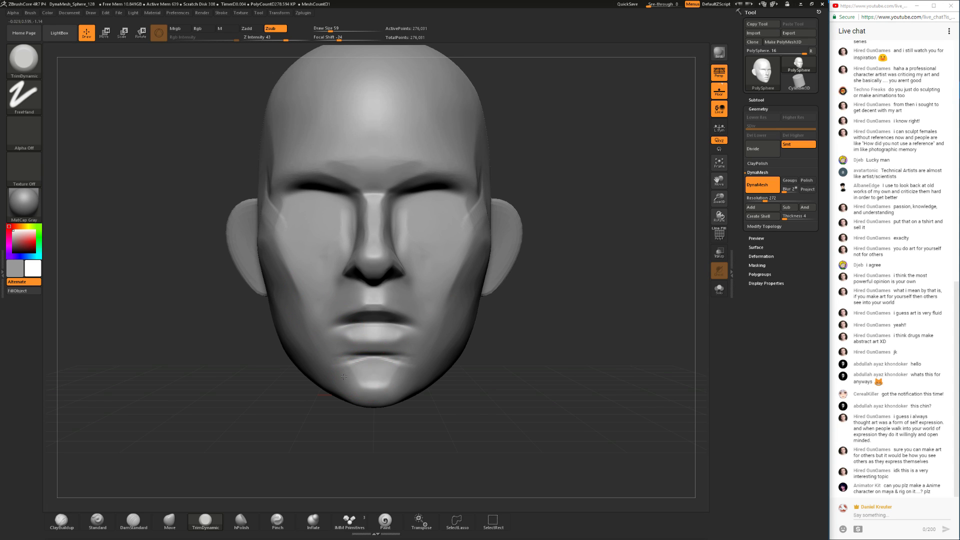
pyautogui.moveTo(290, 404); pyautogui.dragTo(374, 388)
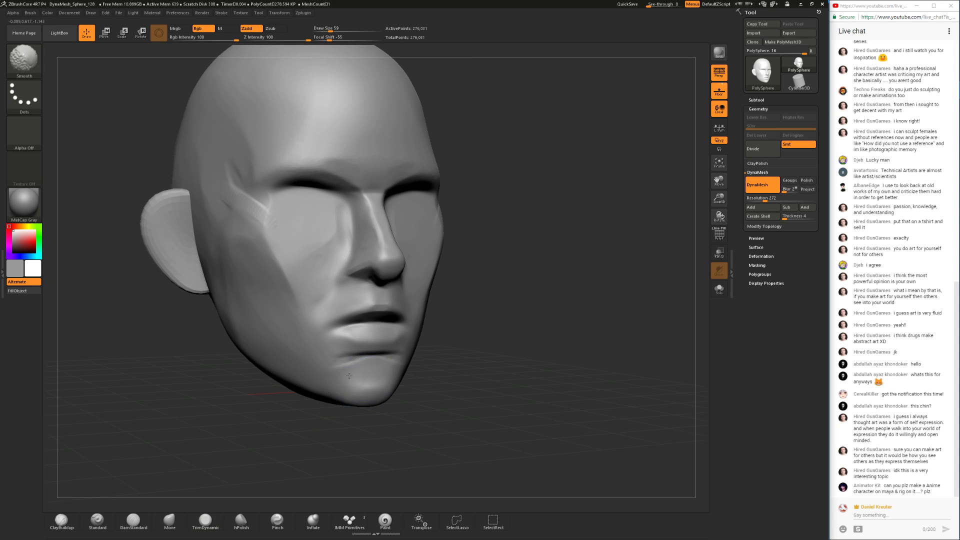
# - Fill out the sides of the chin with the ClayBuildup brush at draw size 59 and smooth the transition
pyautogui.click(61, 520)
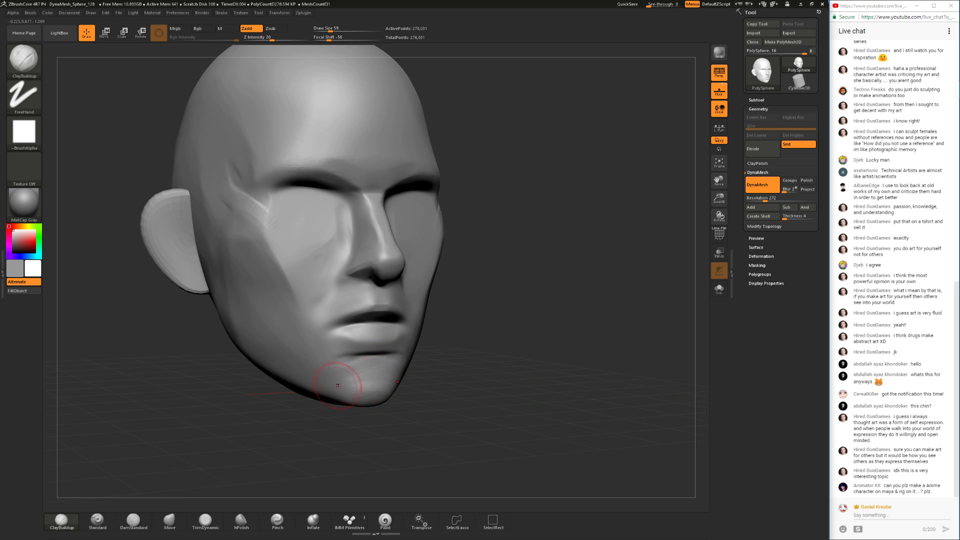
pyautogui.press('shift')
pyautogui.keyDown('shift'); pyautogui.moveTo(330, 412); pyautogui.dragTo(371, 391); pyautogui.keyUp('shift')
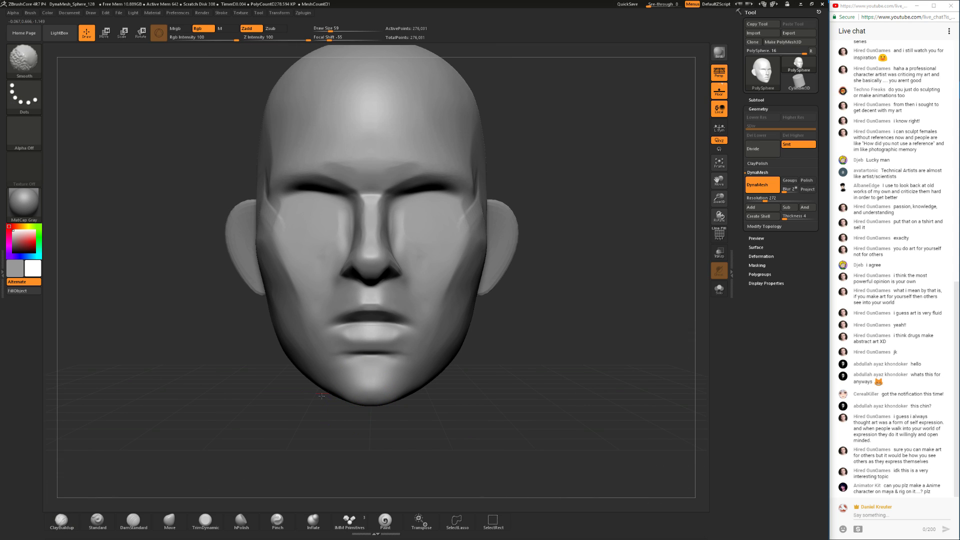
# - Adjust the lower jawline beside the chin with the Move brush at draw size 101
pyautogui.click(170, 522)
pyautogui.moveTo(195, 450); pyautogui.dragTo(253, 446)
pyautogui.press('space')
pyautogui.click(293, 396)
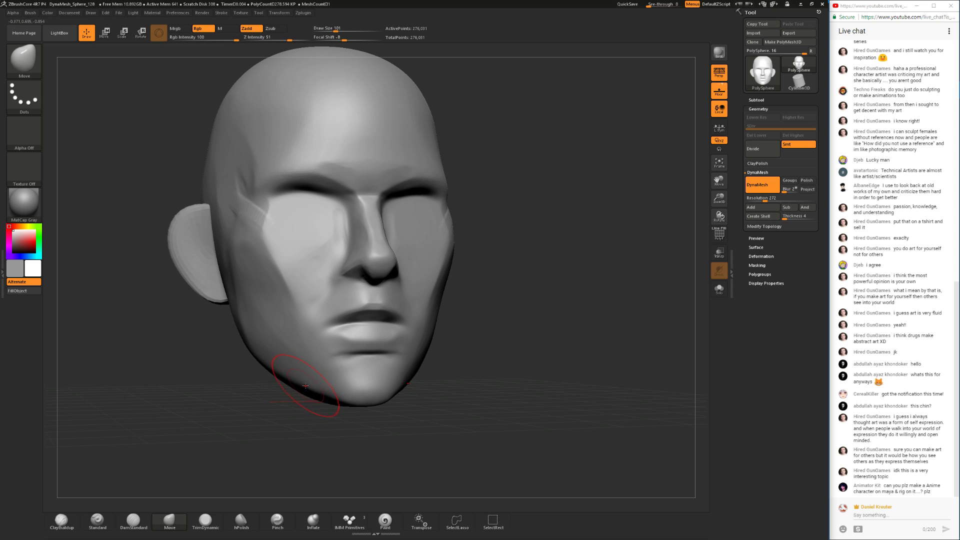
pyautogui.keyDown('shift'); pyautogui.moveTo(305, 386); pyautogui.dragTo(303, 418); pyautogui.keyUp('shift')
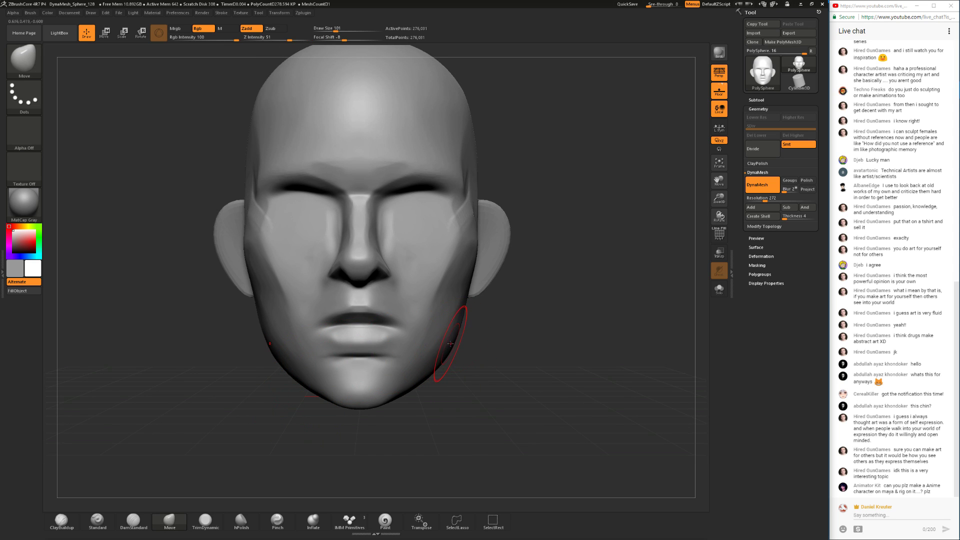
# - Reshape the sides of the jaw in front view with the Move brush at draw size 163
pyautogui.press('space')
pyautogui.press('space')
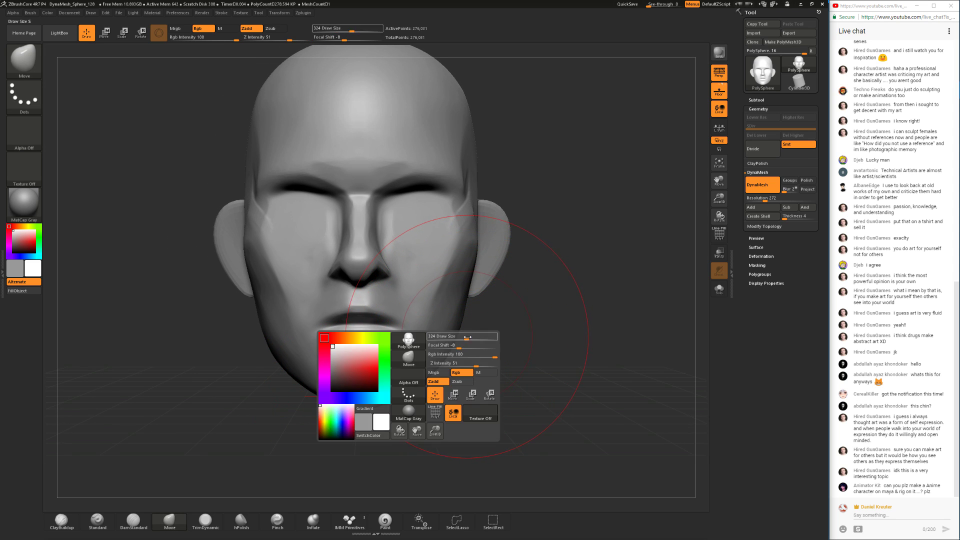
pyautogui.press('space')
pyautogui.moveTo(467, 338); pyautogui.dragTo(457, 344)
pyautogui.moveTo(458, 343); pyautogui.dragTo(475, 358, button='right')
pyautogui.press('space')
pyautogui.moveTo(475, 357); pyautogui.dragTo(467, 356)
pyautogui.moveTo(467, 365)
pyautogui.mouseDown(button='right')
pyautogui.moveTo(429, 390)
pyautogui.moveTo(441, 401)
pyautogui.moveTo(477, 368)
pyautogui.mouseUp(button='right')
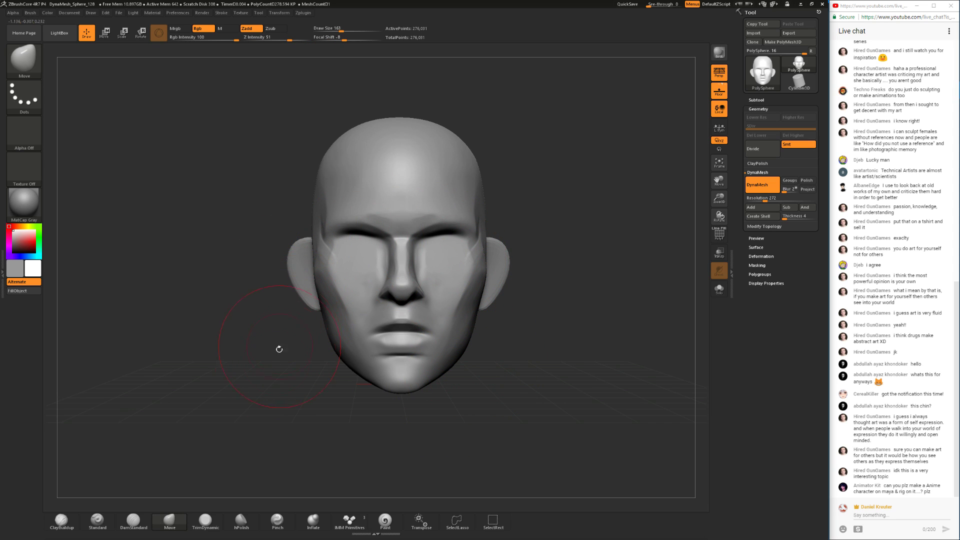
pyautogui.click(241, 520)
pyautogui.press('space')
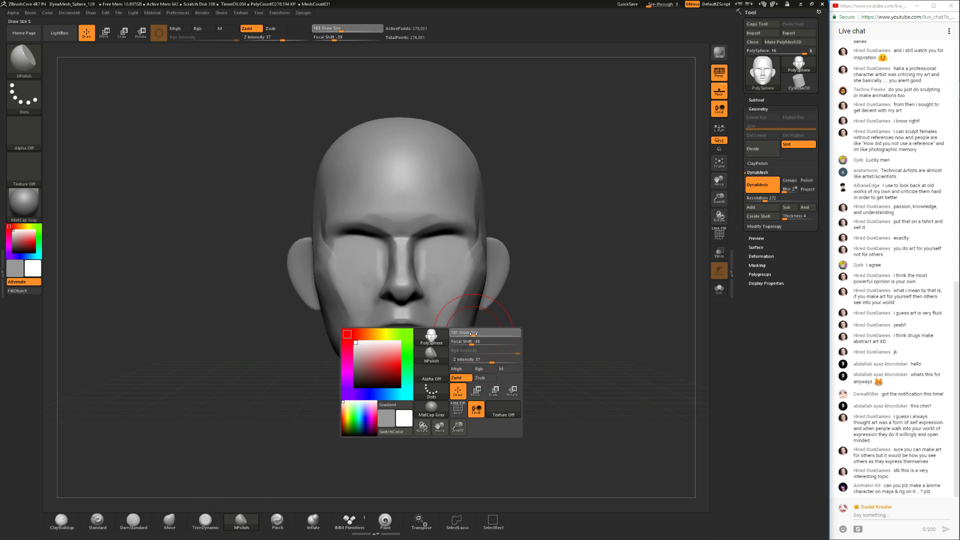
pyautogui.click(170, 519)
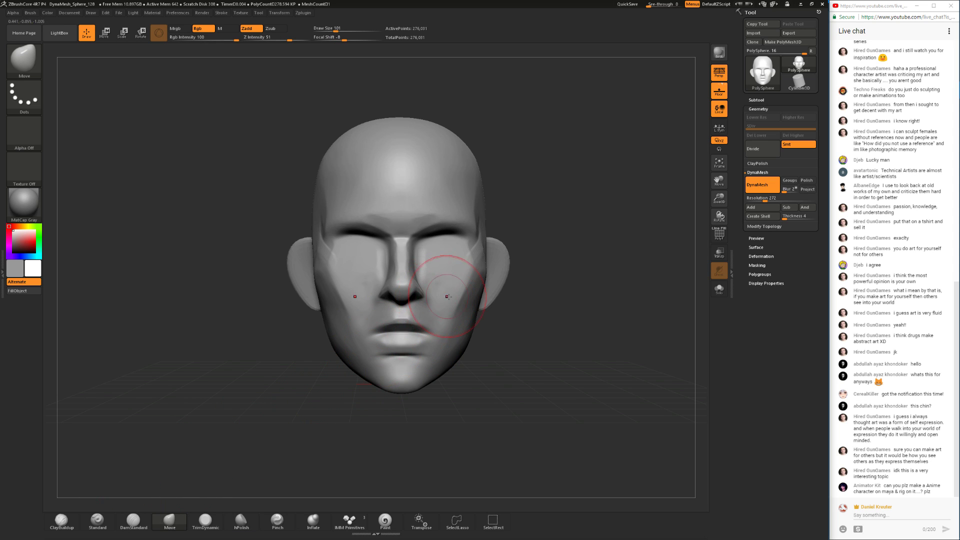
pyautogui.press('ctrl')
pyautogui.moveTo(483, 330)
pyautogui.mouseDown()
pyautogui.moveTo(440, 339)
pyautogui.moveTo(492, 355)
pyautogui.moveTo(487, 334)
pyautogui.moveTo(513, 336)
pyautogui.moveTo(495, 367)
pyautogui.mouseUp()
pyautogui.click(205, 521)
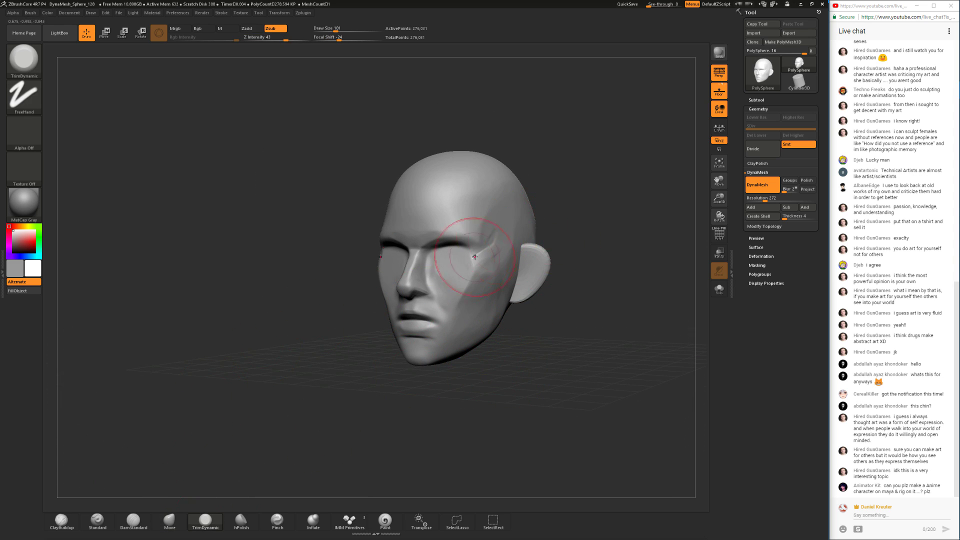
pyautogui.moveTo(543, 312); pyautogui.dragTo(582, 316)
pyautogui.keyDown('alt'); pyautogui.moveTo(538, 292); pyautogui.dragTo(480, 329); pyautogui.keyUp('alt')
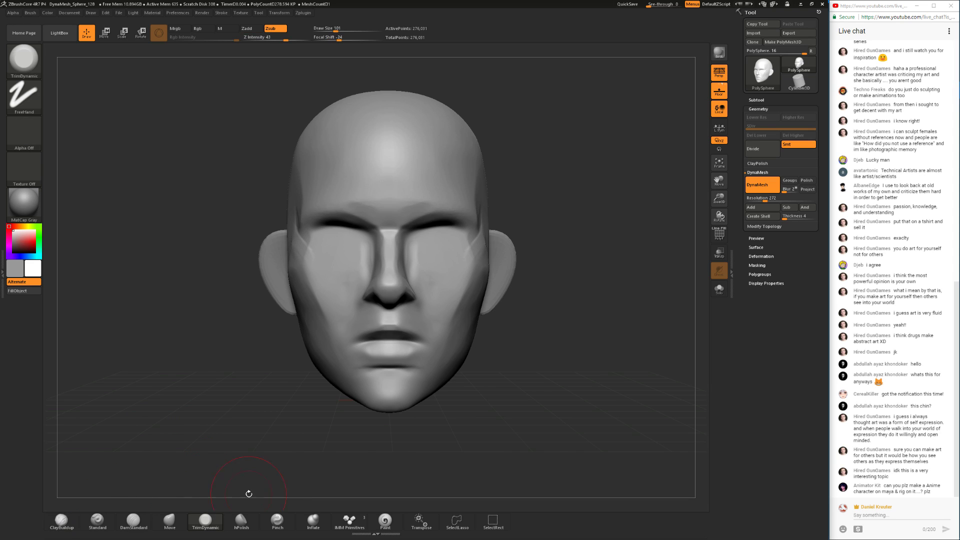
pyautogui.press('s')
pyautogui.moveTo(440, 217); pyautogui.dragTo(419, 228)
pyautogui.hotkey('ctrl', 'z')
# - Build up the eye forms inside the sockets with ClayBuildup at draw size 80, and layer the lower lids at draw size 48
pyautogui.click(61, 521)
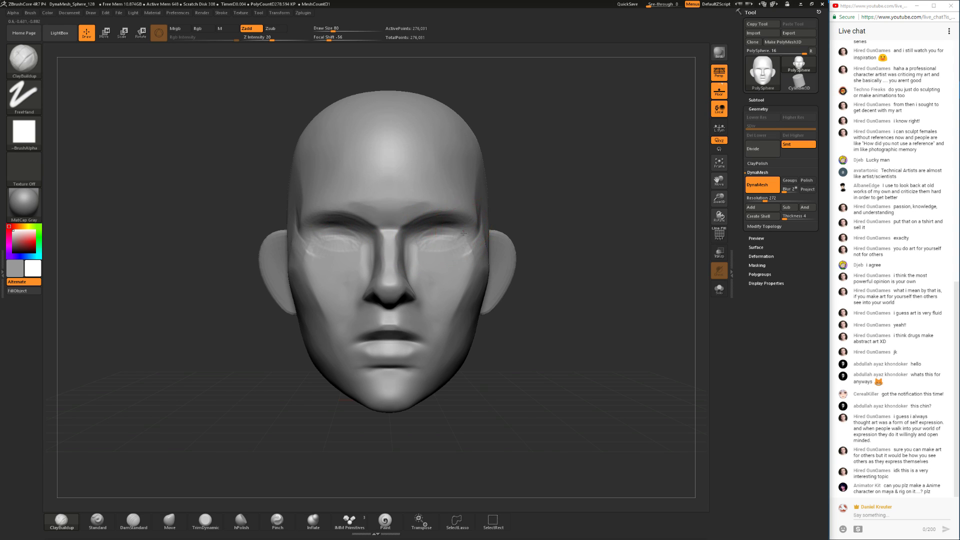
pyautogui.moveTo(454, 240)
pyautogui.mouseDown()
pyautogui.moveTo(465, 247)
pyautogui.moveTo(440, 257)
pyautogui.moveTo(428, 250)
pyautogui.moveTo(435, 266)
pyautogui.moveTo(461, 254)
pyautogui.moveTo(426, 235)
pyautogui.moveTo(444, 246)
pyautogui.moveTo(433, 249)
pyautogui.mouseUp()
pyautogui.press('space')
pyautogui.moveTo(599, 199)
pyautogui.mouseDown()
pyautogui.moveTo(529, 198)
pyautogui.moveTo(257, 283)
pyautogui.moveTo(307, 288)
pyautogui.moveTo(276, 296)
pyautogui.moveTo(275, 282)
pyautogui.mouseUp()
pyautogui.moveTo(492, 362)
pyautogui.mouseDown()
pyautogui.moveTo(540, 360)
pyautogui.moveTo(385, 261)
pyautogui.mouseUp()
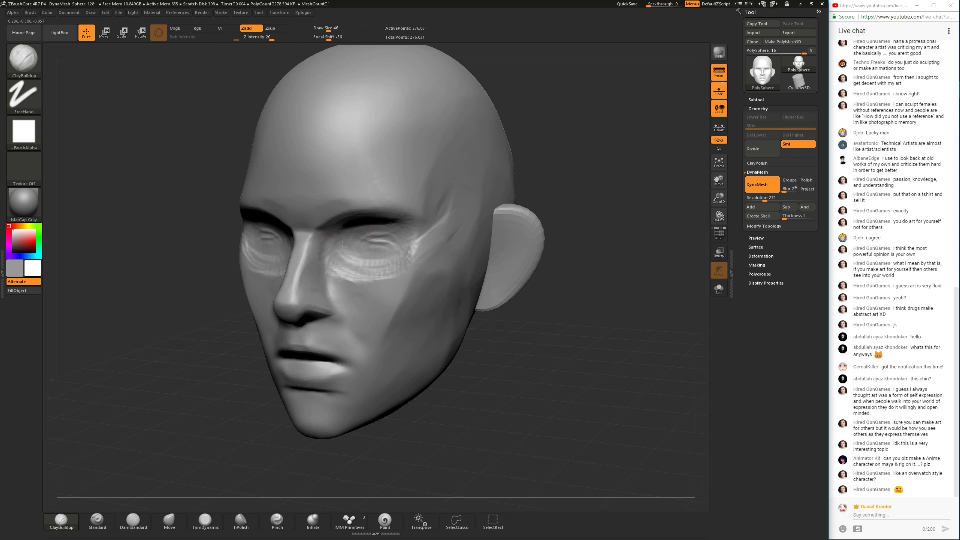
# - Fill the inner and upper eye sockets below the brows with ClayBuildup at draw size 65, and smooth the eye forms
pyautogui.moveTo(531, 390); pyautogui.dragTo(530, 345)
pyautogui.press('space')
pyautogui.moveTo(344, 240); pyautogui.dragTo(342, 230)
pyautogui.moveTo(546, 146); pyautogui.dragTo(343, 167)
pyautogui.moveTo(346, 214)
pyautogui.mouseDown()
pyautogui.moveTo(339, 224)
pyautogui.moveTo(366, 207)
pyautogui.mouseUp()
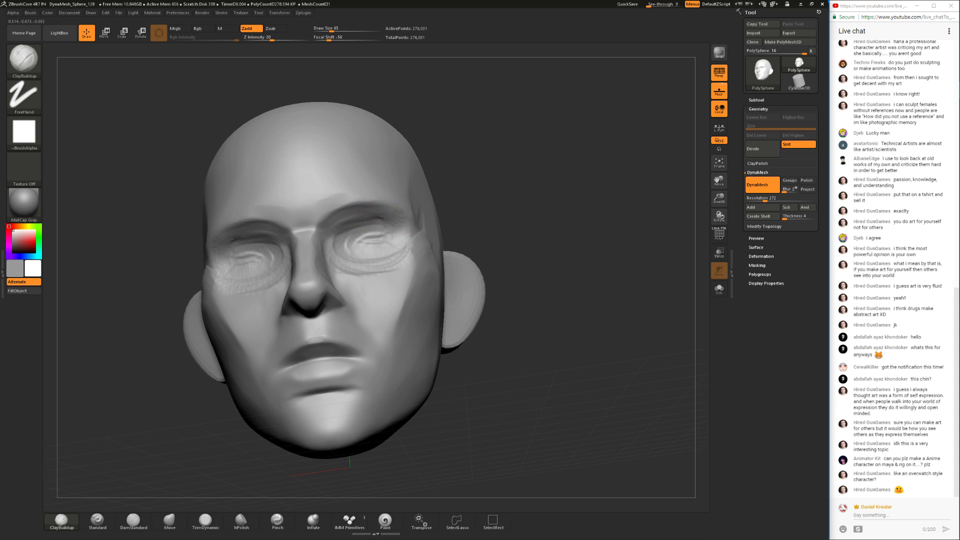
pyautogui.moveTo(441, 199); pyautogui.dragTo(439, 239)
pyautogui.keyDown('shift'); pyautogui.moveTo(372, 241); pyautogui.dragTo(385, 235); pyautogui.keyUp('shift')
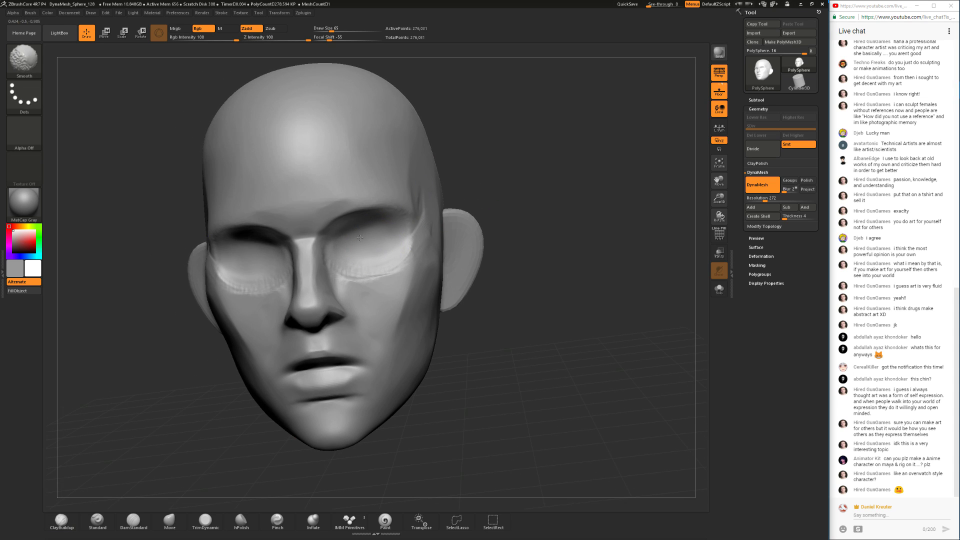
# - Strengthen the lower eyelid ridge and the outer eye corner with ClayBuildup at draw size 51
pyautogui.rightClick(527, 187)
pyautogui.moveTo(503, 170); pyautogui.dragTo(428, 145)
pyautogui.moveTo(393, 235)
pyautogui.mouseDown()
pyautogui.moveTo(360, 227)
pyautogui.moveTo(390, 227)
pyautogui.moveTo(350, 243)
pyautogui.mouseUp()
pyautogui.moveTo(505, 142)
pyautogui.mouseDown()
pyautogui.moveTo(511, 161)
pyautogui.moveTo(492, 128)
pyautogui.moveTo(497, 186)
pyautogui.moveTo(487, 209)
pyautogui.moveTo(460, 225)
pyautogui.moveTo(473, 272)
pyautogui.moveTo(493, 263)
pyautogui.moveTo(398, 237)
pyautogui.moveTo(355, 257)
pyautogui.mouseUp()
pyautogui.press('space')
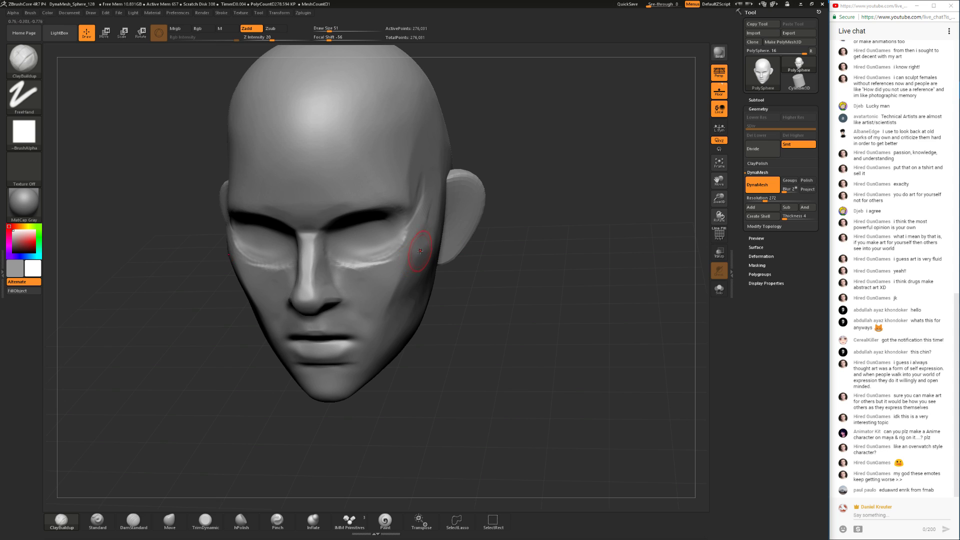
pyautogui.moveTo(481, 280); pyautogui.dragTo(506, 260)
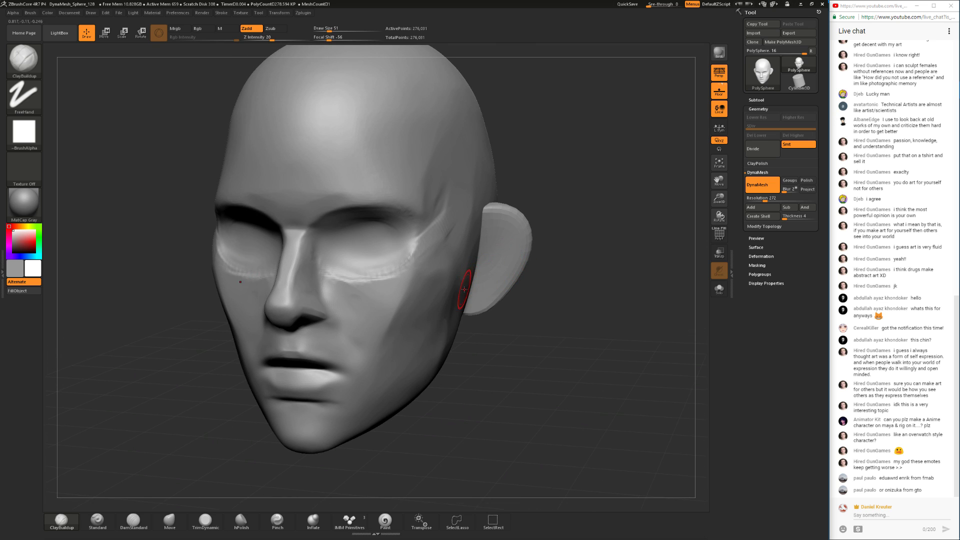
pyautogui.moveTo(531, 322)
pyautogui.keyDown('shift'); pyautogui.mouseDown()
pyautogui.moveTo(554, 294)
pyautogui.moveTo(530, 295)
pyautogui.moveTo(539, 301)
pyautogui.mouseUp(); pyautogui.keyUp('shift')
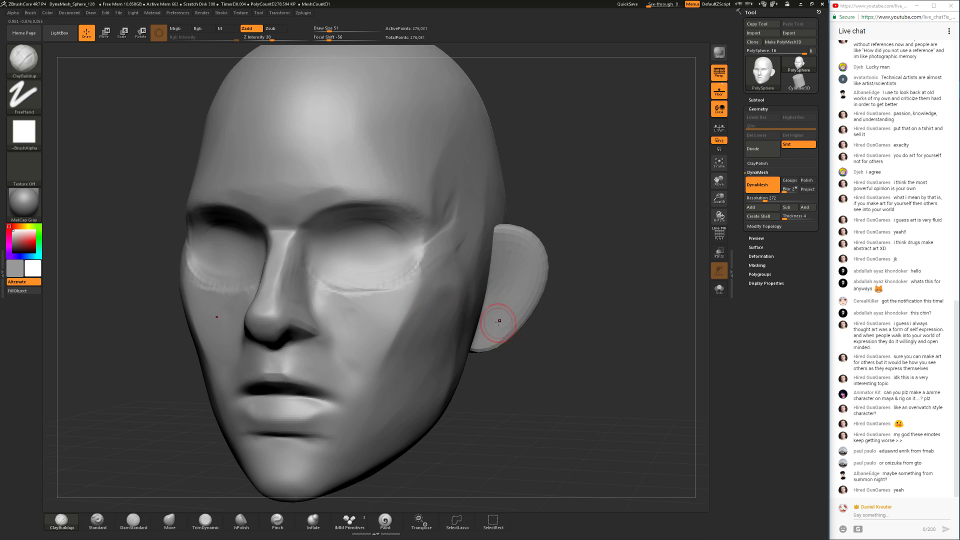
# - Soften the transition between the inner eye corner and the side of the nose bridge
pyautogui.moveTo(530, 390); pyautogui.dragTo(575, 388)
pyautogui.keyDown('shift'); pyautogui.moveTo(311, 245); pyautogui.dragTo(310, 268); pyautogui.keyUp('shift')
pyautogui.moveTo(514, 188); pyautogui.dragTo(469, 202)
pyautogui.keyDown('shift'); pyautogui.moveTo(293, 243); pyautogui.dragTo(289, 266); pyautogui.keyUp('shift')
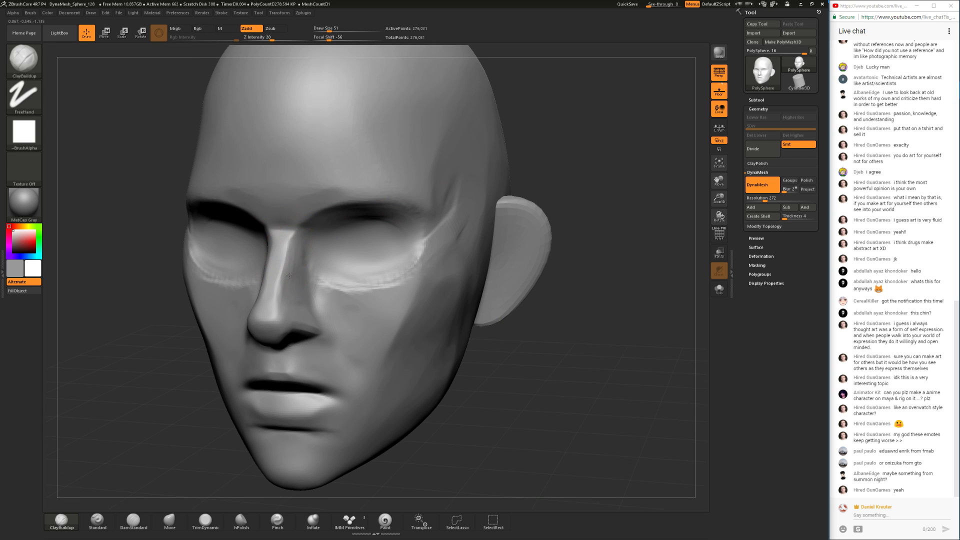
# - Shape the side plane of the nose from the bridge down to the nostril with ClayBuildup at draw size 51
pyautogui.moveTo(182, 392); pyautogui.dragTo(250, 320)
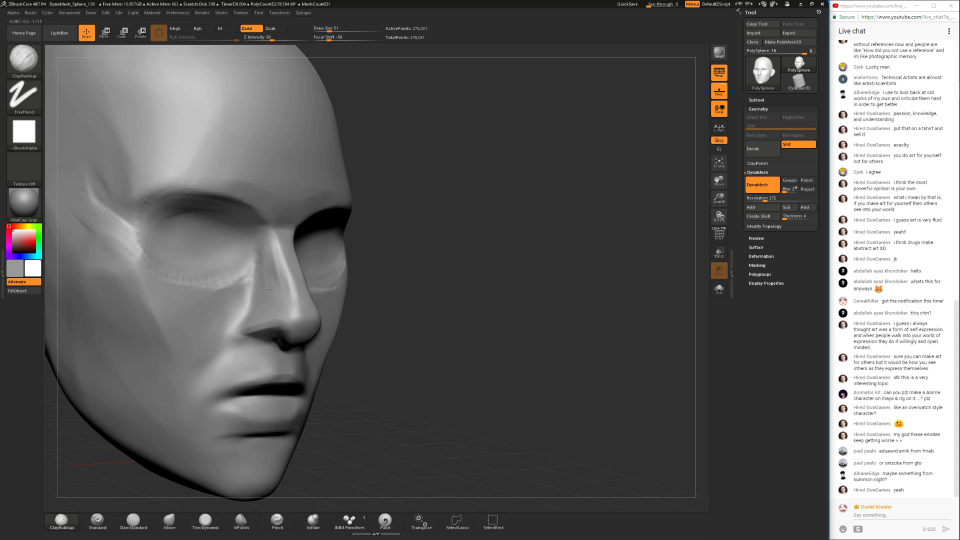
pyautogui.moveTo(430, 295); pyautogui.dragTo(339, 288)
pyautogui.keyDown('shift'); pyautogui.moveTo(295, 245); pyautogui.dragTo(292, 305); pyautogui.keyUp('shift')
pyautogui.moveTo(202, 372); pyautogui.dragTo(147, 367)
pyautogui.moveTo(296, 255); pyautogui.dragTo(292, 301)
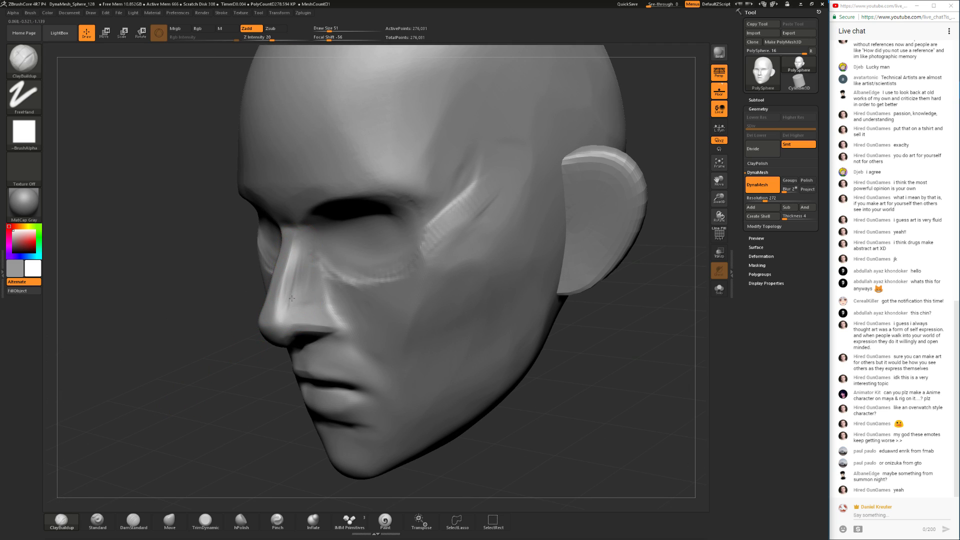
pyautogui.moveTo(299, 243)
pyautogui.mouseDown()
pyautogui.moveTo(293, 258)
pyautogui.moveTo(326, 297)
pyautogui.mouseUp()
pyautogui.moveTo(218, 383); pyautogui.dragTo(250, 402)
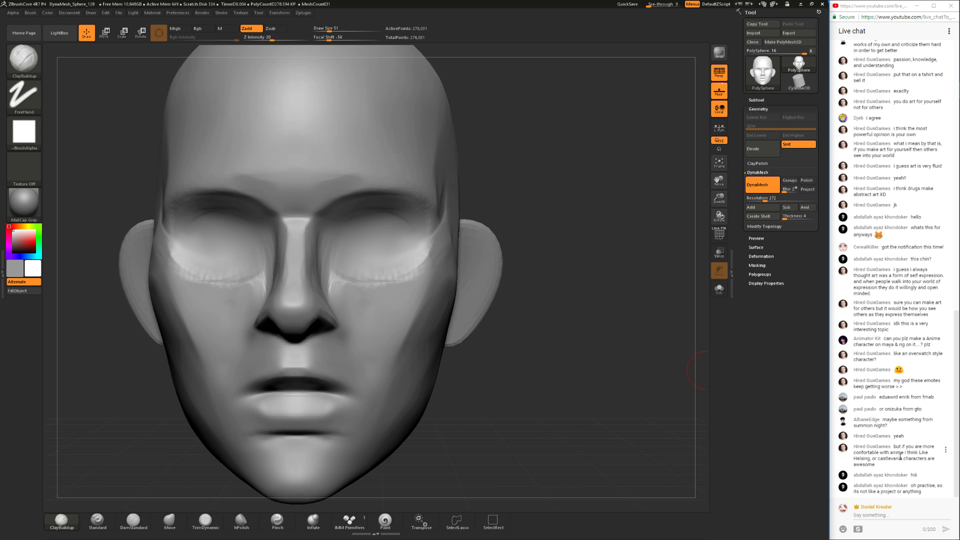
# - Smooth the transition between the side of the nose and the cheek
pyautogui.moveTo(552, 421)
pyautogui.mouseDown()
pyautogui.moveTo(563, 408)
pyautogui.moveTo(544, 374)
pyautogui.moveTo(570, 396)
pyautogui.mouseUp()
pyautogui.keyDown('shift'); pyautogui.moveTo(252, 314); pyautogui.dragTo(263, 294); pyautogui.keyUp('shift')
pyautogui.moveTo(525, 381)
pyautogui.keyDown('alt'); pyautogui.mouseDown()
pyautogui.moveTo(525, 341)
pyautogui.moveTo(488, 353)
pyautogui.mouseUp(); pyautogui.keyUp('alt')
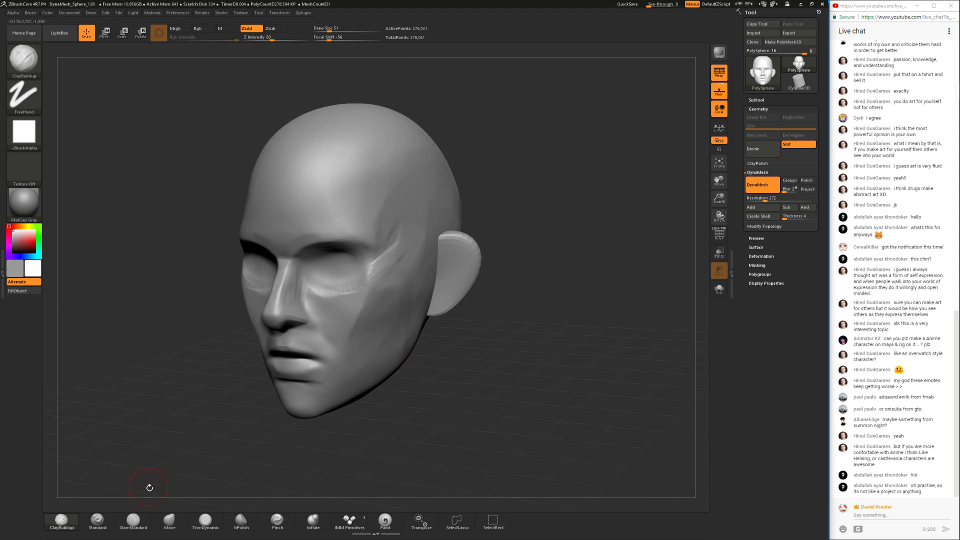
# - Flatten the plane along the nose bridge with TrimDynamic at draw size 51
pyautogui.click(206, 520)
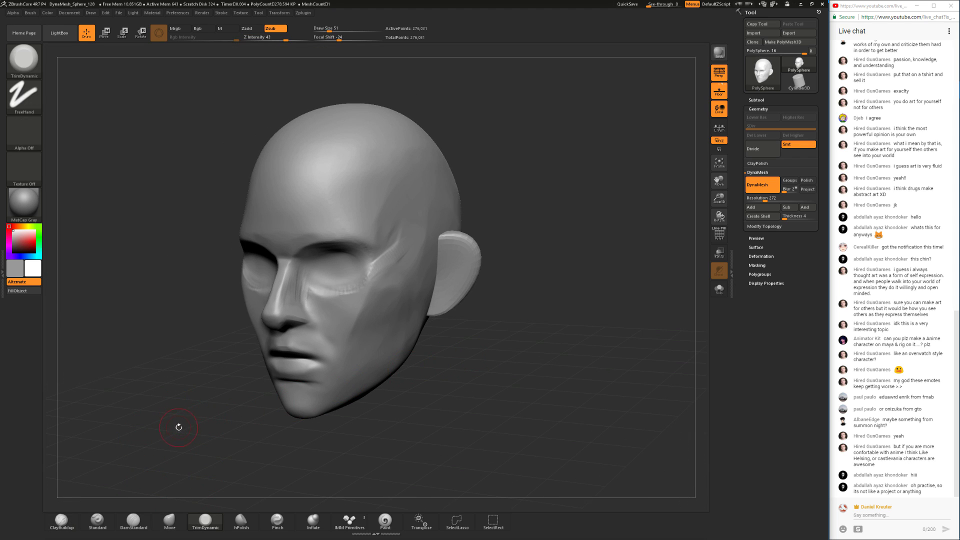
pyautogui.moveTo(211, 411); pyautogui.dragTo(236, 403)
pyautogui.moveTo(465, 308)
pyautogui.mouseDown()
pyautogui.moveTo(477, 323)
pyautogui.moveTo(415, 337)
pyautogui.moveTo(218, 442)
pyautogui.mouseUp()
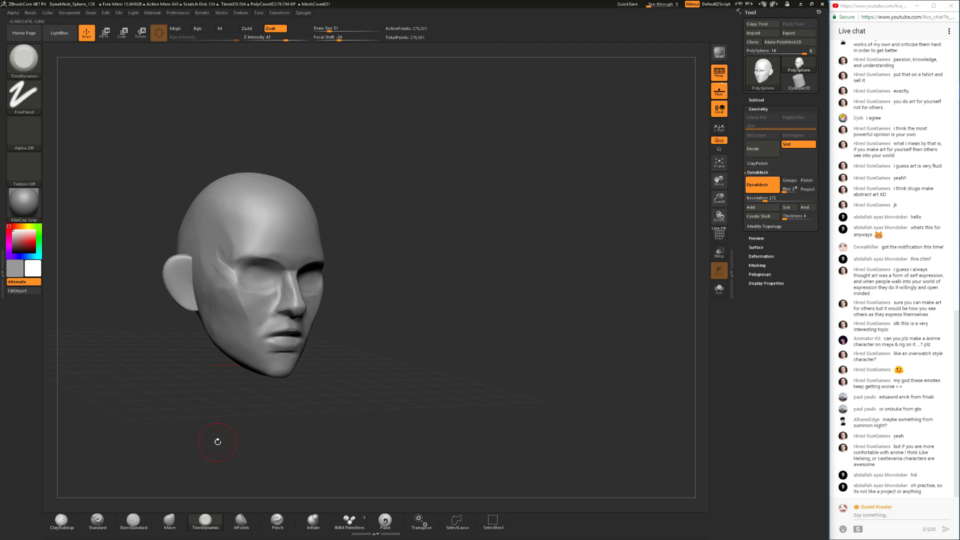
pyautogui.moveTo(400, 327)
pyautogui.mouseDown()
pyautogui.moveTo(365, 424)
pyautogui.moveTo(381, 424)
pyautogui.mouseUp()
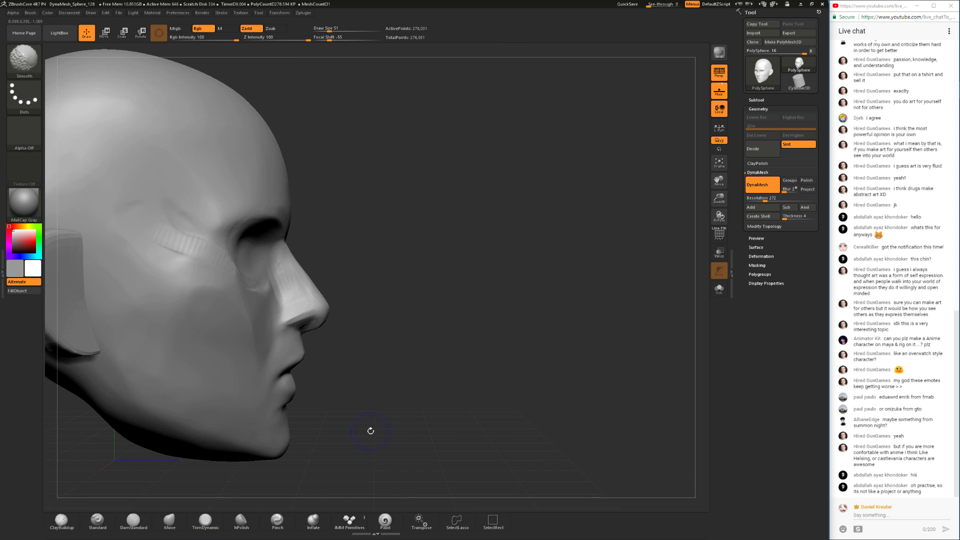
pyautogui.click(191, 522)
pyautogui.moveTo(418, 362)
pyautogui.mouseDown()
pyautogui.moveTo(233, 272)
pyautogui.moveTo(263, 276)
pyautogui.mouseUp()
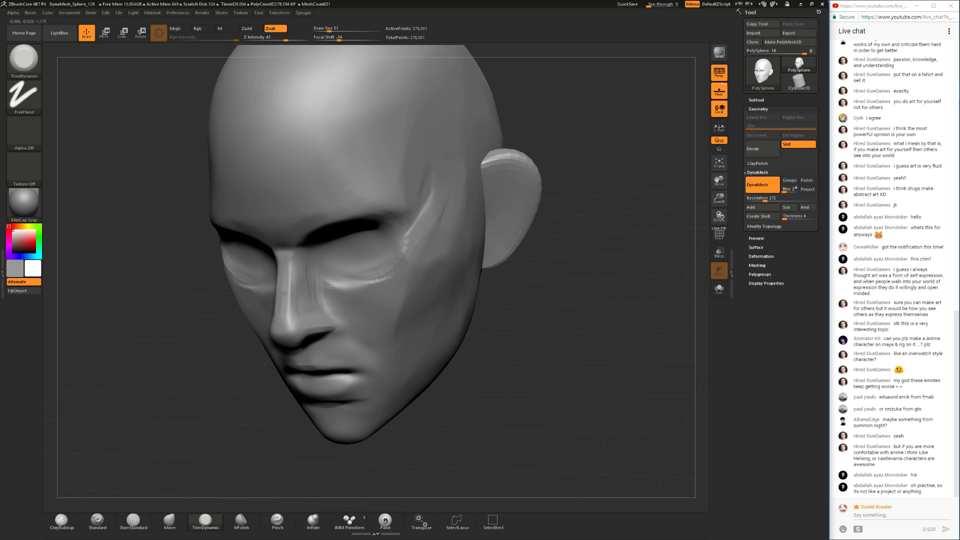
pyautogui.moveTo(282, 312); pyautogui.dragTo(284, 263)
pyautogui.moveTo(207, 449); pyautogui.dragTo(287, 394)
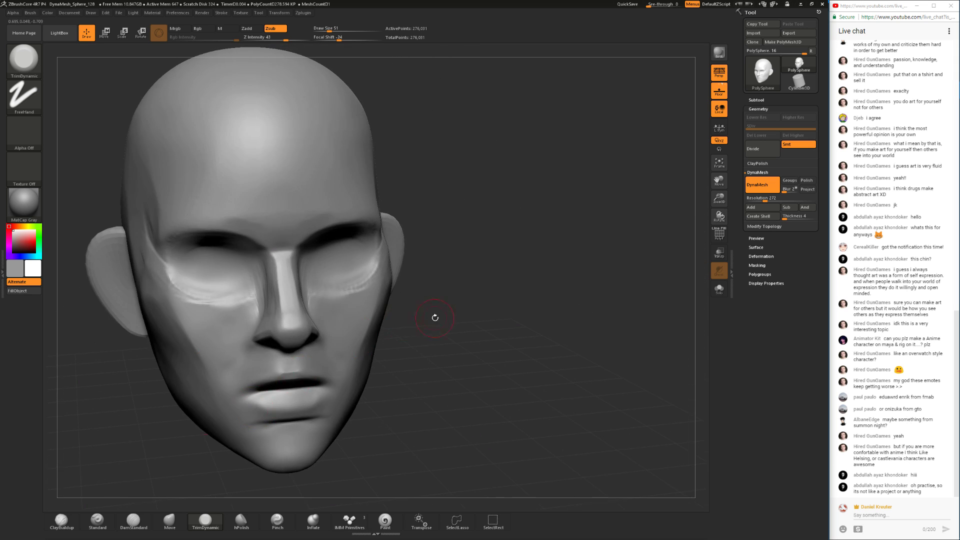
pyautogui.moveTo(433, 317); pyautogui.dragTo(460, 295)
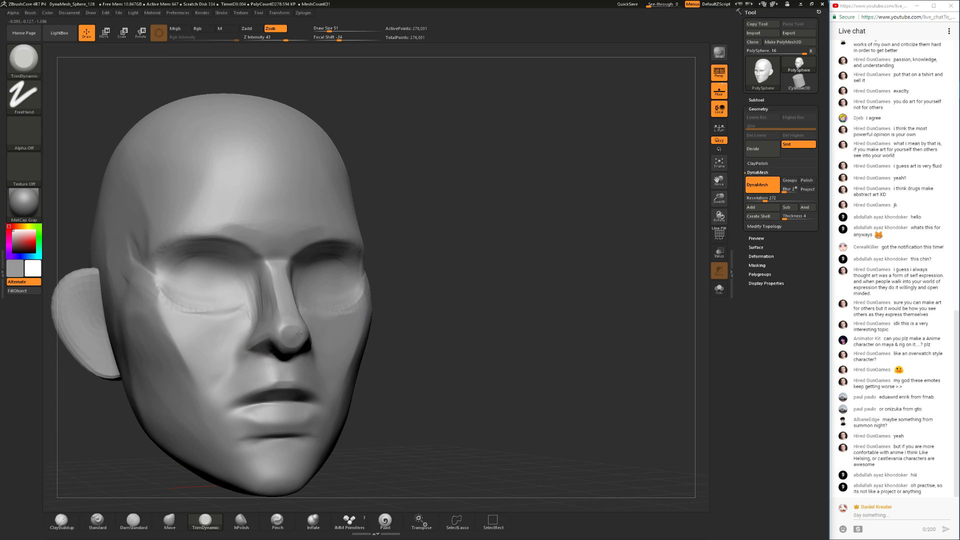
# - Build up volume on the nostril wing with the ClayBuildup brush at draw size 41
pyautogui.moveTo(432, 320); pyautogui.dragTo(247, 356)
pyautogui.keyDown('alt'); pyautogui.moveTo(160, 386); pyautogui.dragTo(140, 311); pyautogui.keyUp('alt')
pyautogui.moveTo(140, 311); pyautogui.dragTo(350, 347)
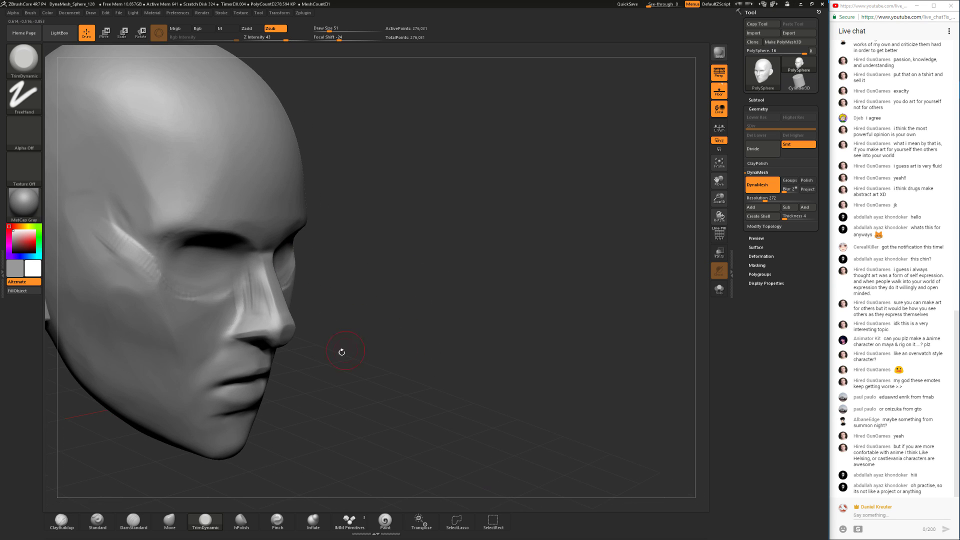
pyautogui.click(61, 520)
pyautogui.press('space')
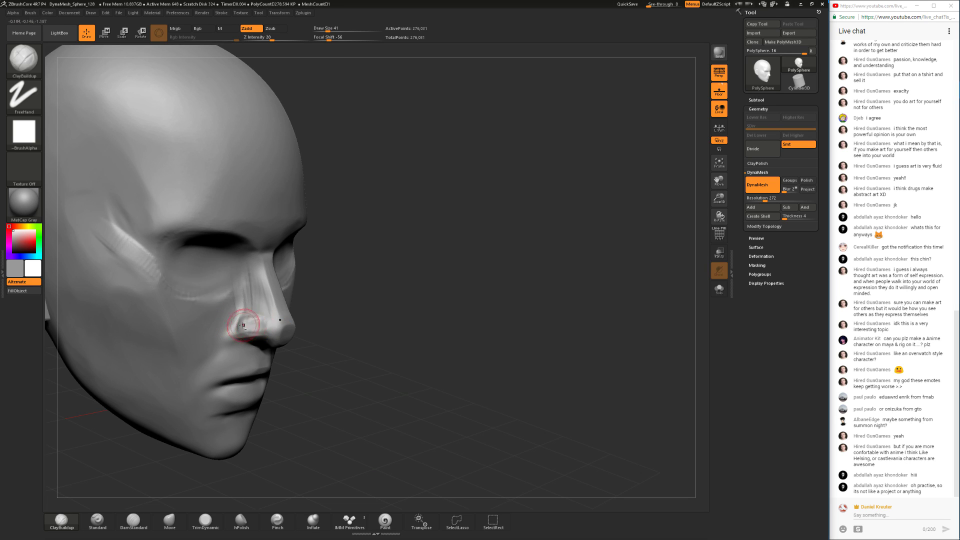
pyautogui.moveTo(265, 326)
pyautogui.mouseDown()
pyautogui.moveTo(244, 323)
pyautogui.moveTo(260, 327)
pyautogui.mouseUp()
pyautogui.moveTo(470, 315)
pyautogui.mouseDown()
pyautogui.moveTo(312, 305)
pyautogui.moveTo(233, 397)
pyautogui.mouseUp()
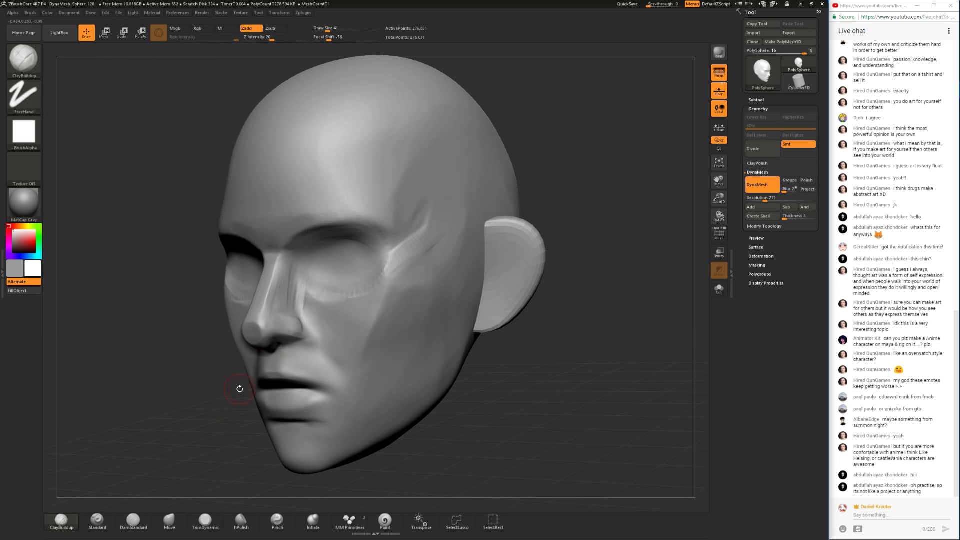
# - Flatten the nostril wings and the underside of the nose with the TrimDynamic brush at draw size 41
pyautogui.click(206, 521)
pyautogui.moveTo(250, 450); pyautogui.dragTo(270, 350)
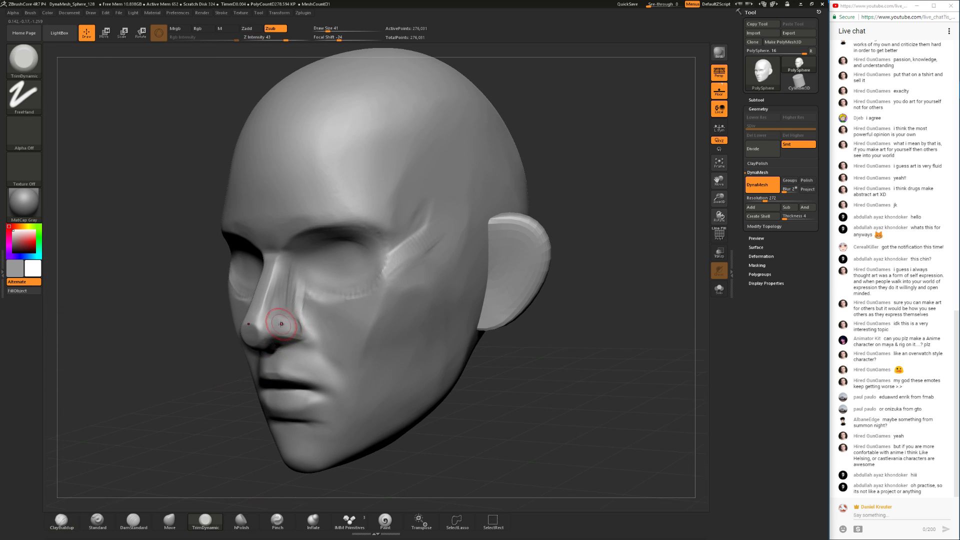
pyautogui.moveTo(187, 363); pyautogui.dragTo(298, 360)
pyautogui.keyDown('alt'); pyautogui.moveTo(366, 319); pyautogui.dragTo(289, 296); pyautogui.keyUp('alt')
pyautogui.moveTo(261, 349)
pyautogui.mouseDown()
pyautogui.moveTo(280, 334)
pyautogui.moveTo(256, 354)
pyautogui.mouseUp()
pyautogui.moveTo(387, 312); pyautogui.dragTo(387, 260)
pyautogui.keyDown('alt'); pyautogui.moveTo(85, 425); pyautogui.dragTo(74, 508); pyautogui.keyUp('alt')
pyautogui.click(62, 521)
pyautogui.moveTo(419, 310); pyautogui.dragTo(420, 247)
pyautogui.click(218, 518)
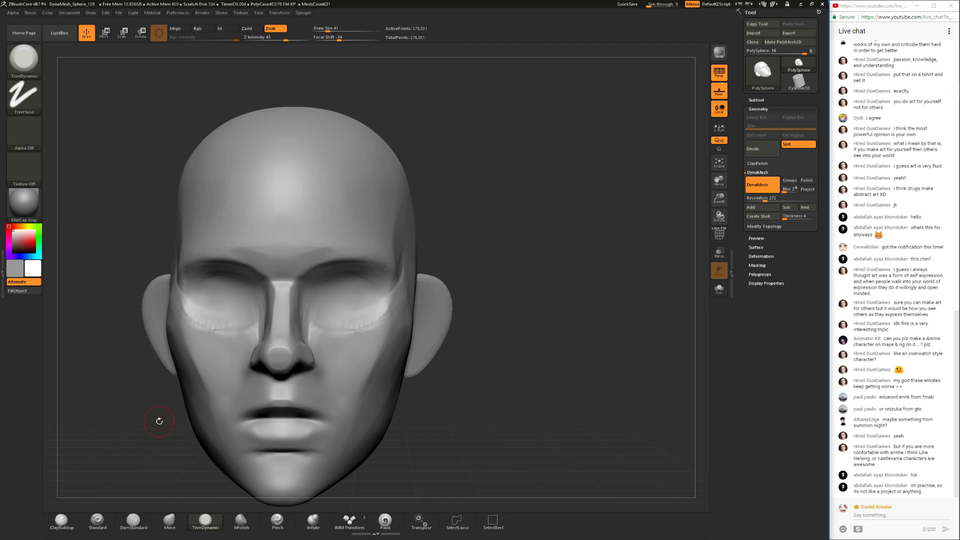
# - Flatten the area under the eye and beside the nose with the TrimDynamic brush at draw size 59
pyautogui.moveTo(154, 417); pyautogui.dragTo(317, 315)
pyautogui.press('space')
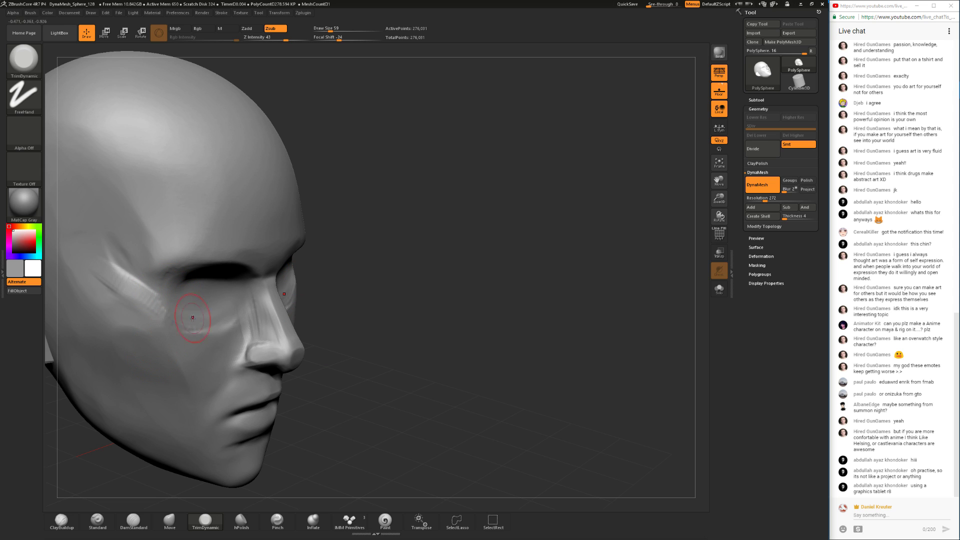
pyautogui.moveTo(350, 285)
pyautogui.mouseDown()
pyautogui.moveTo(364, 285)
pyautogui.moveTo(350, 285)
pyautogui.mouseUp()
pyautogui.moveTo(254, 305); pyautogui.dragTo(275, 320)
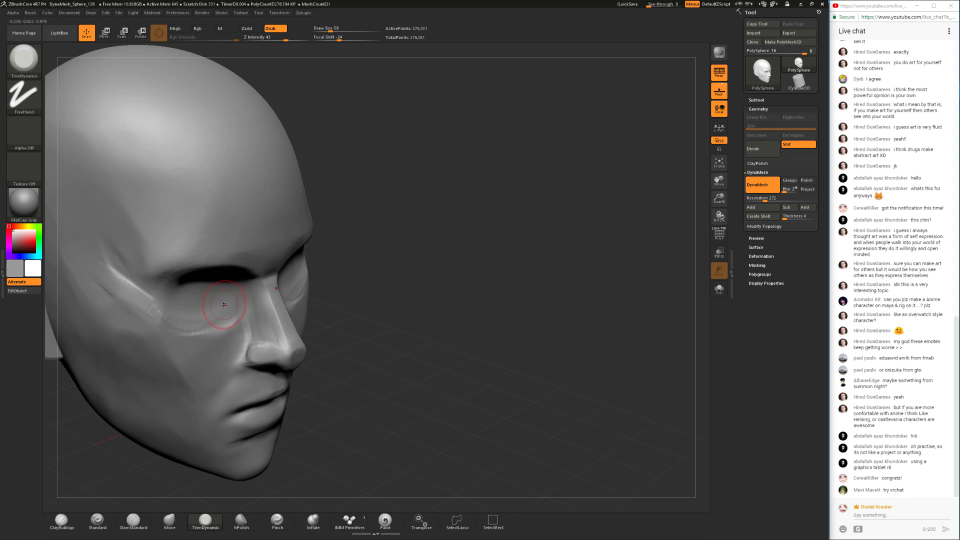
pyautogui.moveTo(352, 308); pyautogui.dragTo(358, 309)
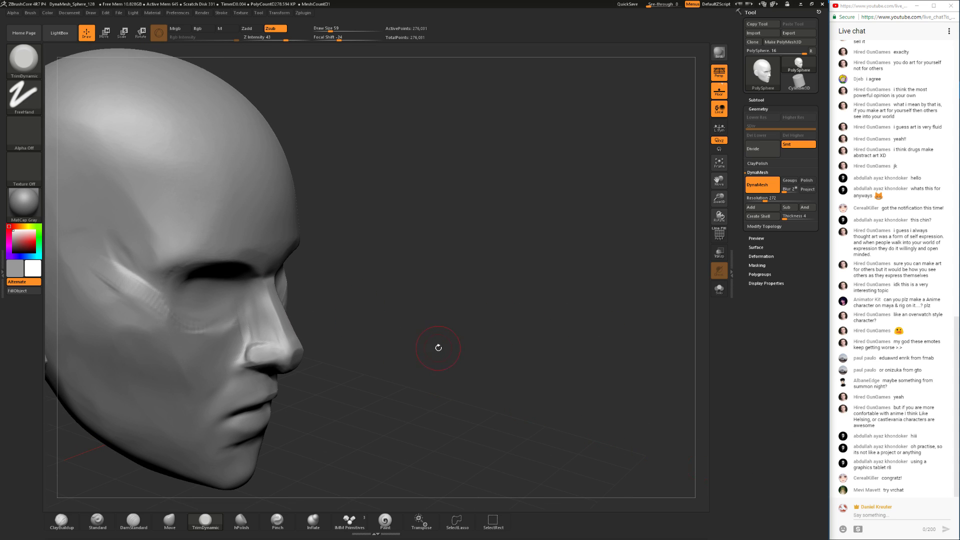
pyautogui.moveTo(385, 301); pyautogui.dragTo(423, 302)
pyautogui.moveTo(320, 300)
pyautogui.mouseDown()
pyautogui.moveTo(285, 303)
pyautogui.moveTo(303, 303)
pyautogui.mouseUp()
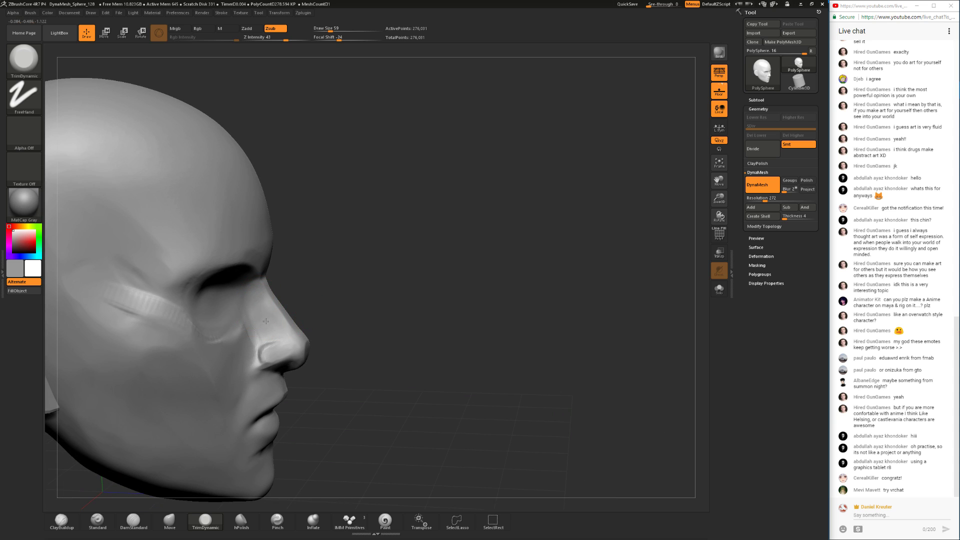
# - Reshape the bridge of the nose in profile with the Move brush at draw size 68
pyautogui.click(157, 527)
pyautogui.moveTo(344, 370); pyautogui.dragTo(340, 305)
pyautogui.press('space')
pyautogui.moveTo(269, 302); pyautogui.dragTo(272, 302)
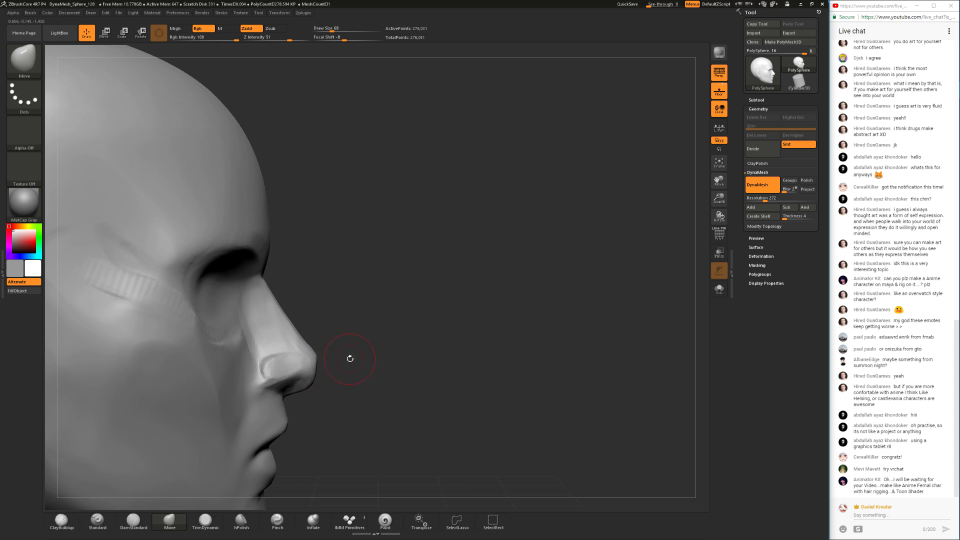
# - Adjust the overall nose profile from the side with the Move brush at draw size 104
pyautogui.moveTo(375, 375)
pyautogui.mouseDown()
pyautogui.moveTo(280, 392)
pyautogui.moveTo(296, 399)
pyautogui.mouseUp()
pyautogui.press('space')
pyautogui.moveTo(351, 388)
pyautogui.mouseDown()
pyautogui.moveTo(303, 390)
pyautogui.moveTo(356, 394)
pyautogui.mouseUp()
pyautogui.press('space')
pyautogui.moveTo(400, 367)
pyautogui.mouseDown()
pyautogui.moveTo(230, 417)
pyautogui.moveTo(282, 351)
pyautogui.moveTo(301, 369)
pyautogui.moveTo(345, 370)
pyautogui.moveTo(338, 331)
pyautogui.moveTo(367, 293)
pyautogui.moveTo(418, 315)
pyautogui.moveTo(401, 336)
pyautogui.mouseUp()
pyautogui.press('space')
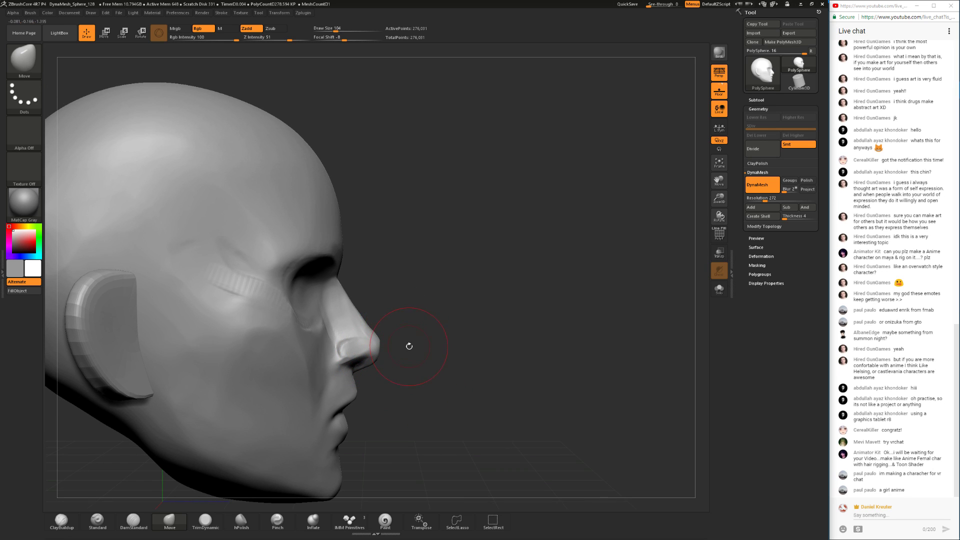
pyautogui.moveTo(394, 335)
pyautogui.keyDown('alt'); pyautogui.mouseDown()
pyautogui.moveTo(388, 313)
pyautogui.moveTo(419, 362)
pyautogui.moveTo(422, 338)
pyautogui.moveTo(411, 354)
pyautogui.mouseUp(); pyautogui.keyUp('alt')
pyautogui.press('space')
# - Carve the crease above the nostril wing with the DamStandard brush and smooth the wing's surface
pyautogui.click(133, 520)
pyautogui.moveTo(320, 322)
pyautogui.mouseDown()
pyautogui.moveTo(341, 319)
pyautogui.moveTo(314, 334)
pyautogui.moveTo(341, 319)
pyautogui.mouseUp()
pyautogui.moveTo(390, 300); pyautogui.dragTo(391, 325)
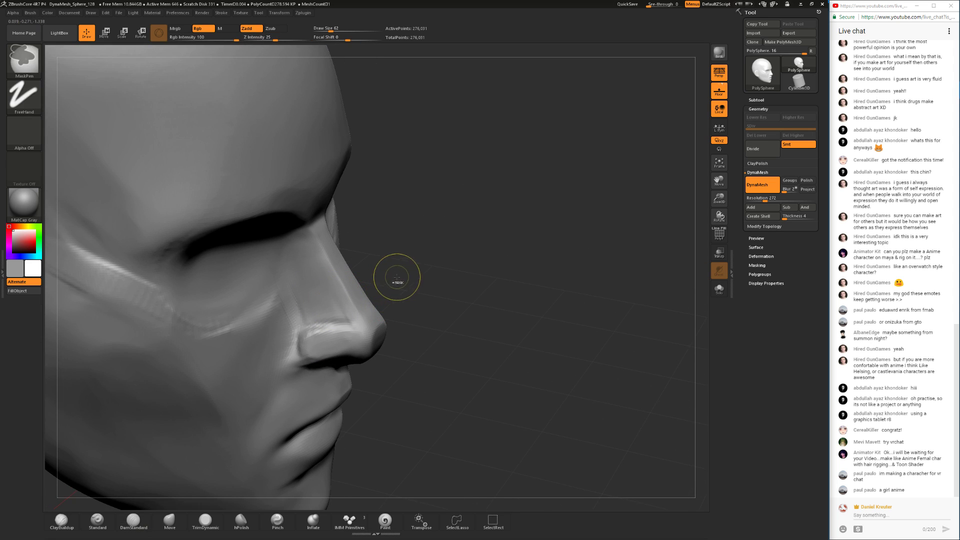
pyautogui.moveTo(397, 274)
pyautogui.mouseDown()
pyautogui.moveTo(404, 334)
pyautogui.moveTo(428, 331)
pyautogui.mouseUp()
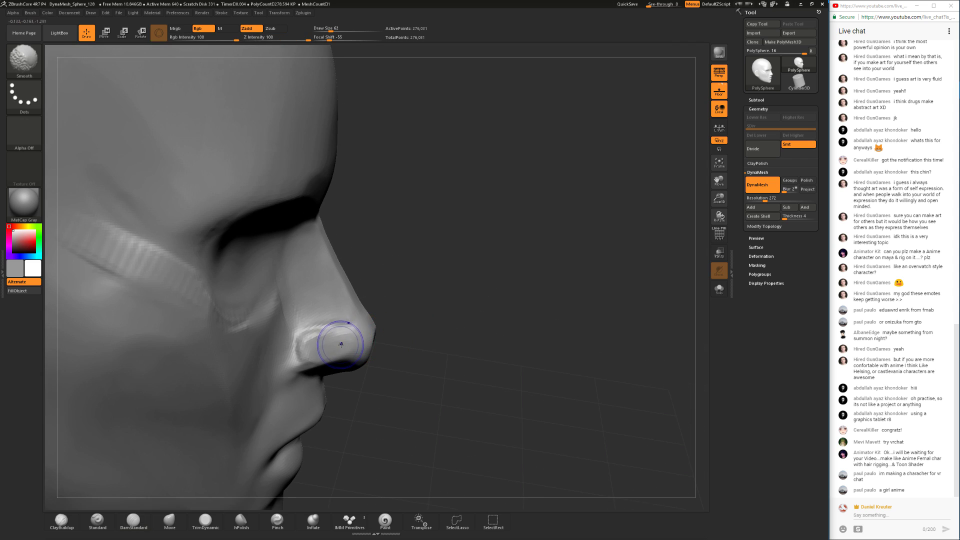
pyautogui.moveTo(316, 344)
pyautogui.keyDown('shift'); pyautogui.mouseDown()
pyautogui.moveTo(311, 351)
pyautogui.moveTo(333, 327)
pyautogui.moveTo(314, 347)
pyautogui.mouseUp(); pyautogui.keyUp('shift')
# - Flatten the nostril wing and the planes of the nose with the TrimDynamic brush at draw sizes 87 and 74
pyautogui.click(205, 521)
pyautogui.press('space')
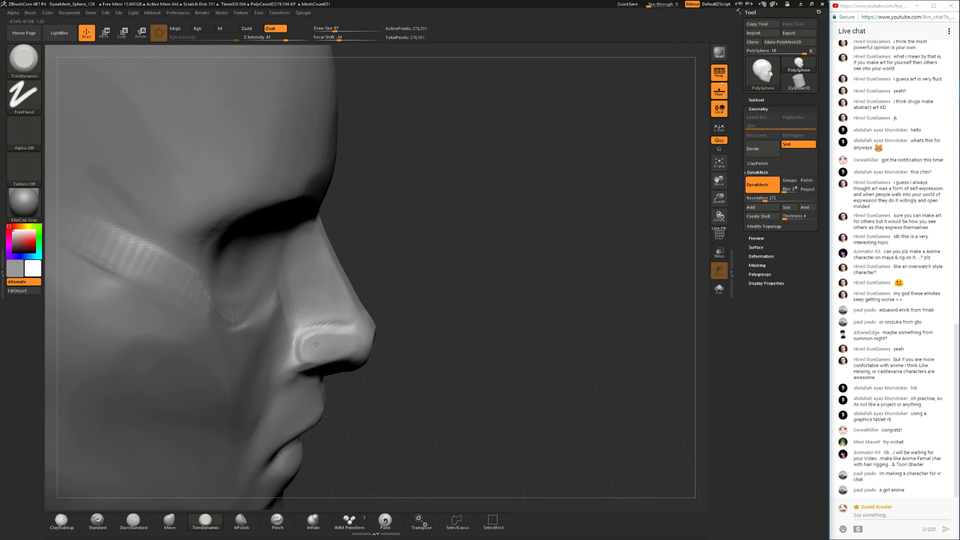
pyautogui.moveTo(470, 305)
pyautogui.mouseDown()
pyautogui.moveTo(410, 305)
pyautogui.moveTo(377, 333)
pyautogui.mouseUp()
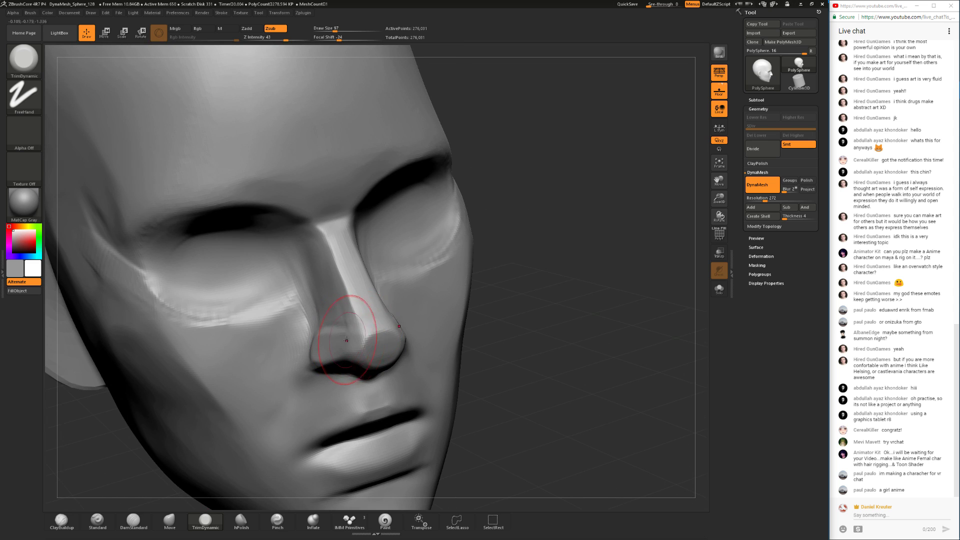
pyautogui.moveTo(488, 346); pyautogui.dragTo(365, 345)
pyautogui.moveTo(433, 325)
pyautogui.mouseDown()
pyautogui.moveTo(350, 289)
pyautogui.moveTo(365, 305)
pyautogui.mouseUp()
pyautogui.press('space')
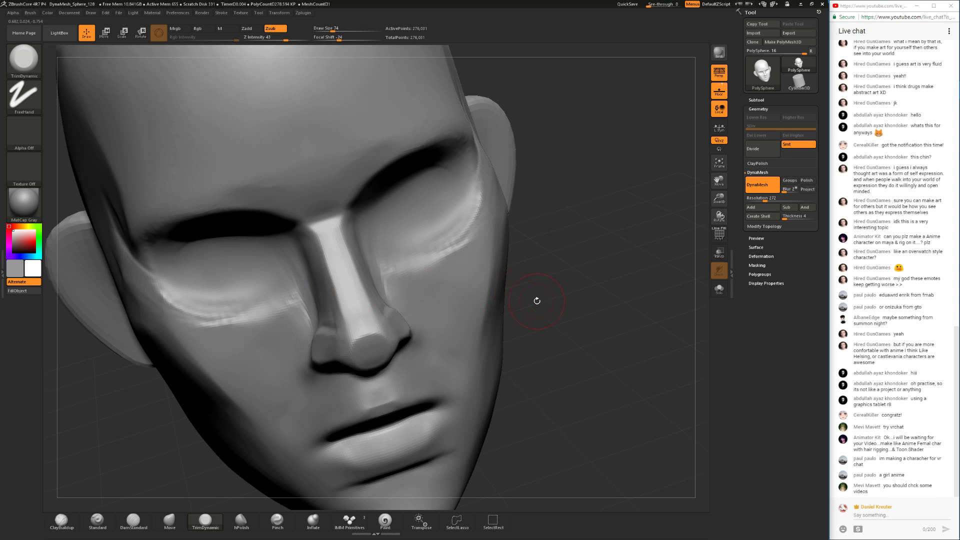
pyautogui.moveTo(531, 298); pyautogui.dragTo(619, 290)
pyautogui.moveTo(494, 276); pyautogui.dragTo(483, 268)
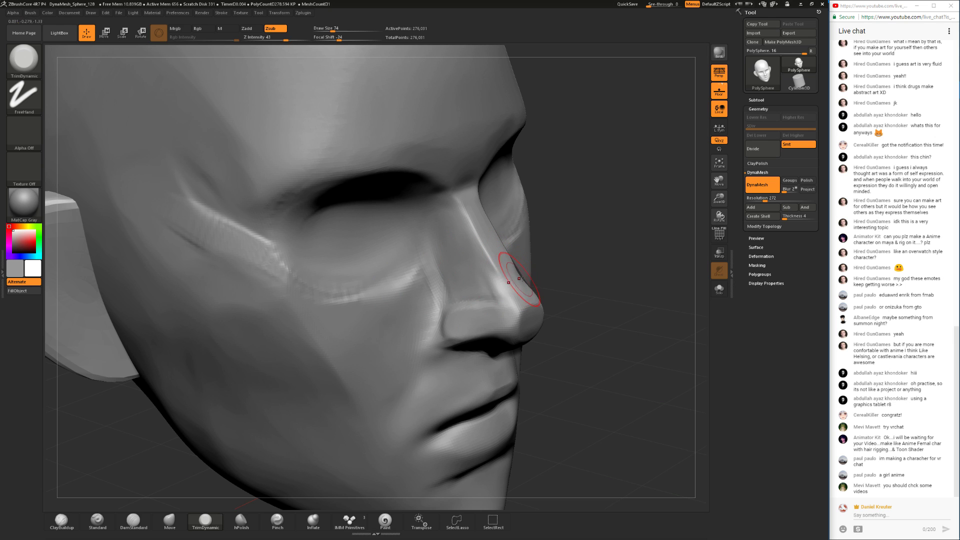
# - Smooth the bridge and side of the nose with the Smooth brush at draw size 74
pyautogui.press('shift')
pyautogui.moveTo(589, 319); pyautogui.dragTo(462, 301)
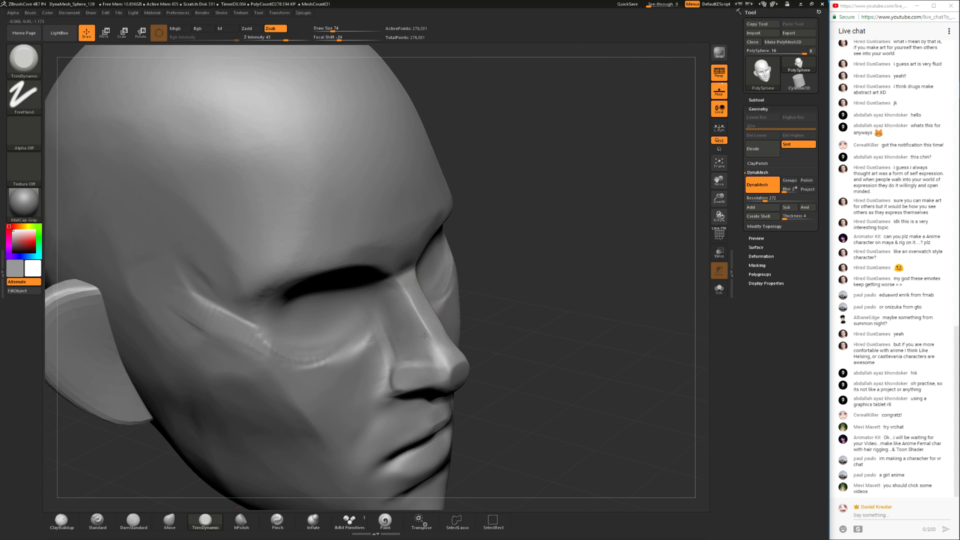
pyautogui.press('shift')
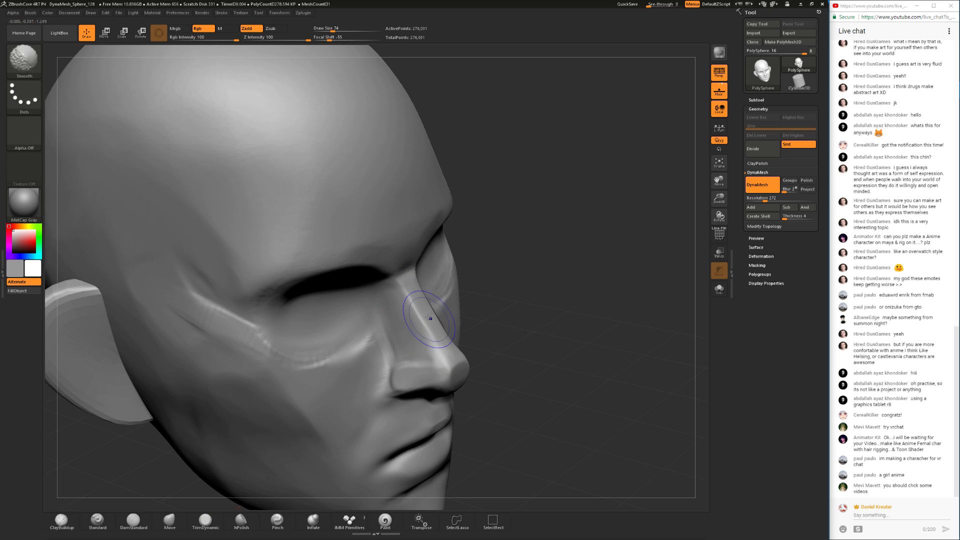
pyautogui.moveTo(510, 352)
pyautogui.keyDown('alt'); pyautogui.mouseDown()
pyautogui.moveTo(501, 310)
pyautogui.moveTo(336, 359)
pyautogui.moveTo(370, 399)
pyautogui.moveTo(299, 409)
pyautogui.moveTo(447, 395)
pyautogui.moveTo(450, 440)
pyautogui.mouseUp(); pyautogui.keyUp('alt')
pyautogui.press('shift')
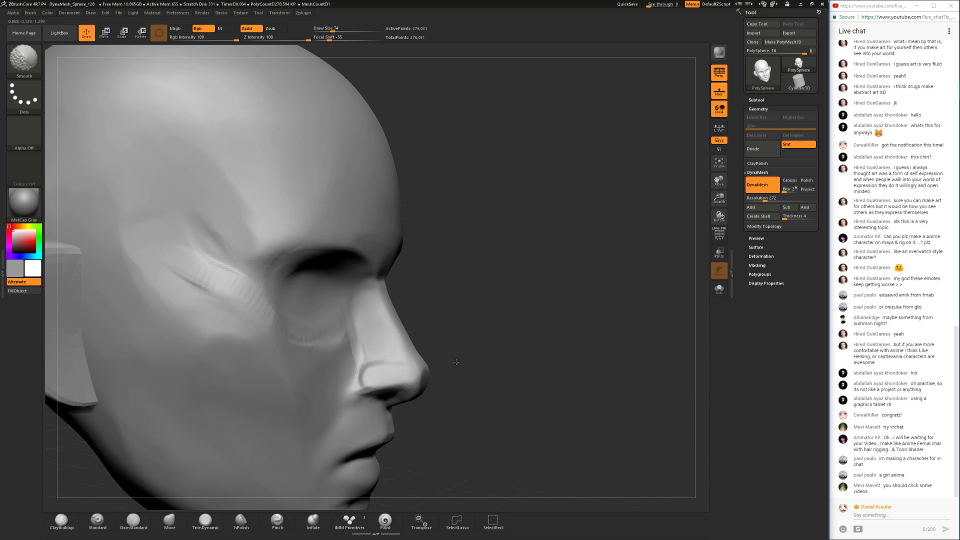
pyautogui.moveTo(473, 338)
pyautogui.mouseDown()
pyautogui.moveTo(408, 367)
pyautogui.moveTo(395, 362)
pyautogui.mouseUp()
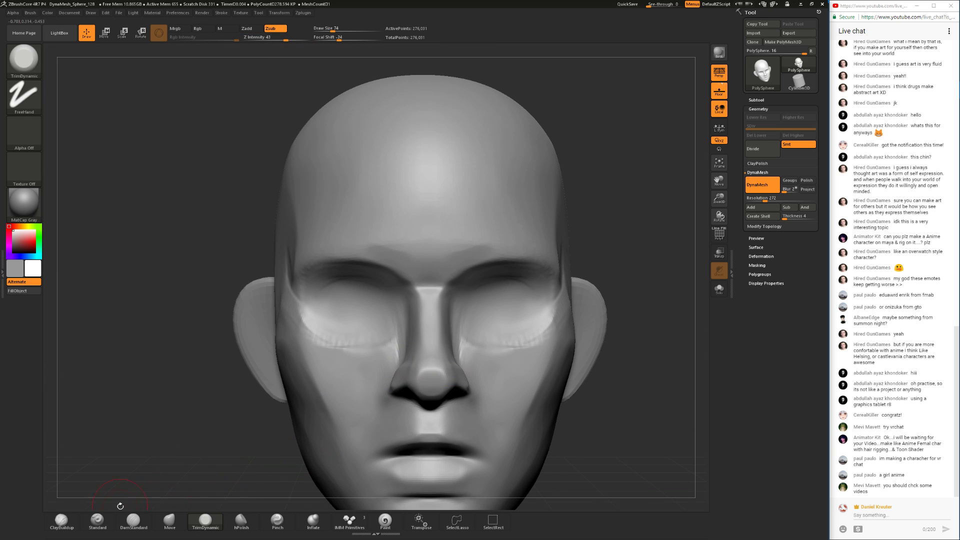
# - Add volume to the side of the nose near the tip with the ClayBuildup brush at draw size 48
pyautogui.moveTo(171, 446); pyautogui.dragTo(176, 469)
pyautogui.moveTo(95, 457); pyautogui.dragTo(58, 506)
pyautogui.click(62, 521)
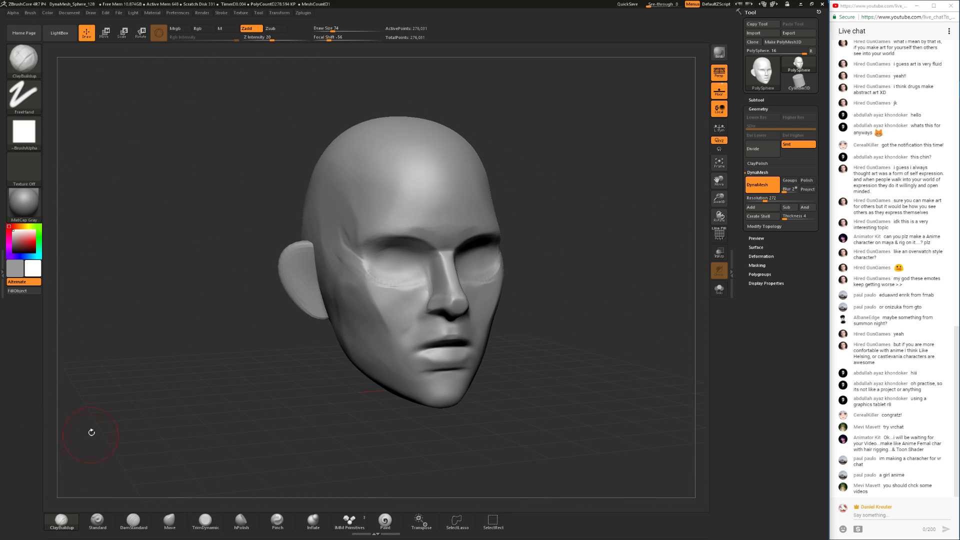
pyautogui.moveTo(532, 298); pyautogui.dragTo(512, 328)
pyautogui.press('space')
pyautogui.moveTo(431, 329); pyautogui.dragTo(423, 329)
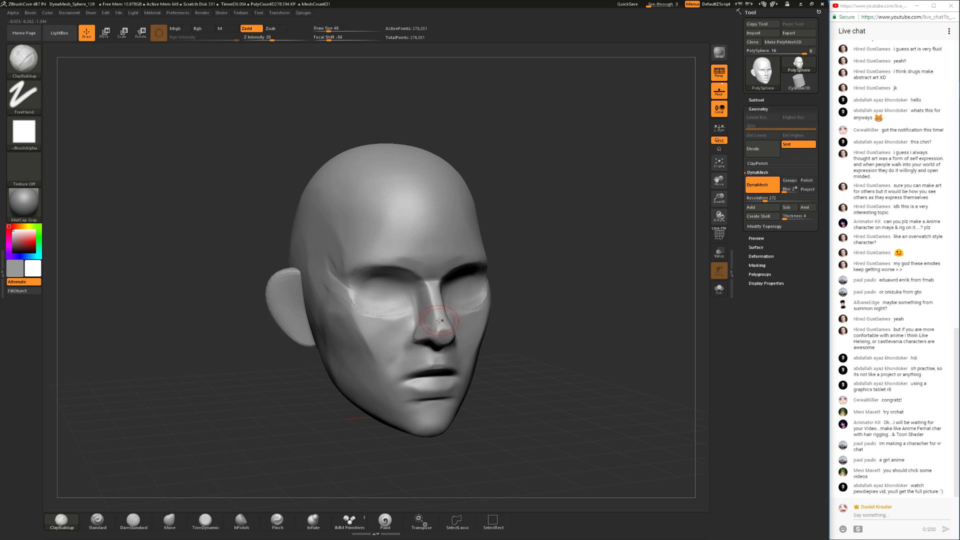
# - Build up the cheek below the eye with the ClayBuildup brush at draw size 74, and smooth the added clay
pyautogui.keyDown('alt'); pyautogui.moveTo(549, 307); pyautogui.dragTo(520, 344); pyautogui.keyUp('alt')
pyautogui.press('space')
pyautogui.moveTo(376, 342); pyautogui.dragTo(378, 328)
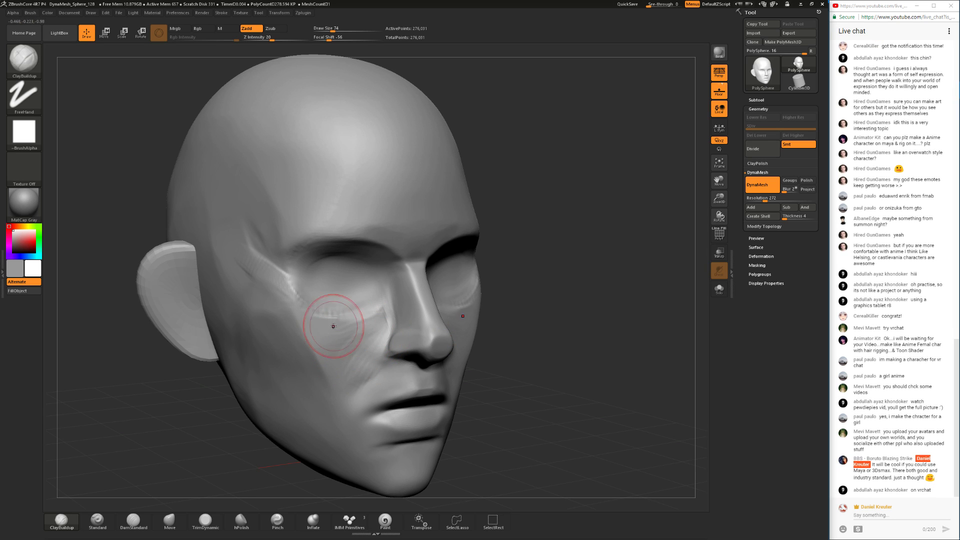
pyautogui.press('shift')
pyautogui.keyDown('shift'); pyautogui.moveTo(353, 353); pyautogui.dragTo(380, 328); pyautogui.keyUp('shift')
pyautogui.moveTo(542, 300)
pyautogui.mouseDown()
pyautogui.moveTo(557, 287)
pyautogui.moveTo(470, 242)
pyautogui.mouseUp()
# - Carve the crease around the nostril wing with the DamStandard brush at draw size 51, and smooth its lower end
pyautogui.click(134, 521)
pyautogui.moveTo(508, 333)
pyautogui.mouseDown()
pyautogui.moveTo(520, 347)
pyautogui.moveTo(508, 348)
pyautogui.moveTo(513, 338)
pyautogui.moveTo(493, 312)
pyautogui.moveTo(501, 360)
pyautogui.moveTo(500, 349)
pyautogui.mouseUp()
pyautogui.press('space')
pyautogui.press('space')
pyautogui.moveTo(403, 348); pyautogui.dragTo(409, 348)
pyautogui.moveTo(495, 341)
pyautogui.mouseDown()
pyautogui.moveTo(494, 331)
pyautogui.moveTo(420, 331)
pyautogui.mouseUp()
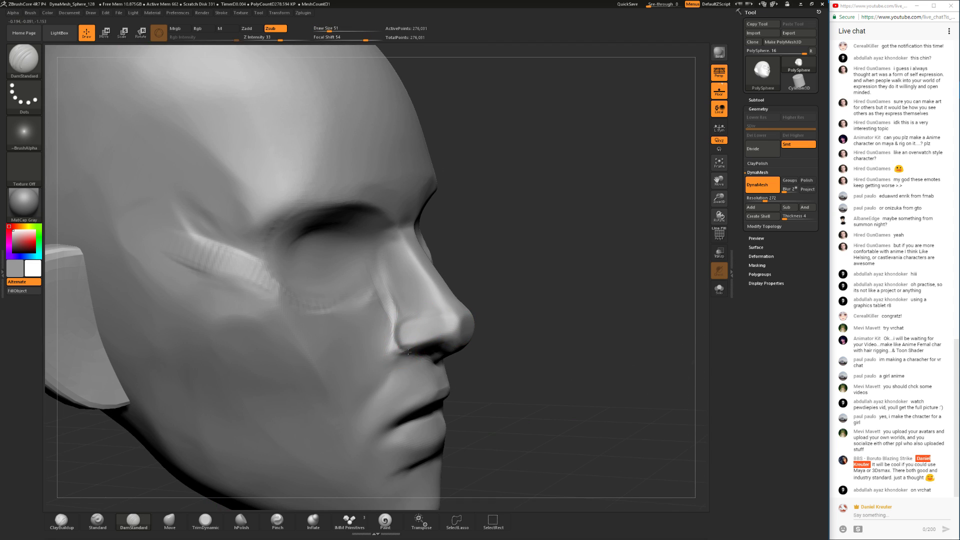
pyautogui.moveTo(500, 345); pyautogui.dragTo(442, 313)
pyautogui.moveTo(404, 350); pyautogui.dragTo(422, 355)
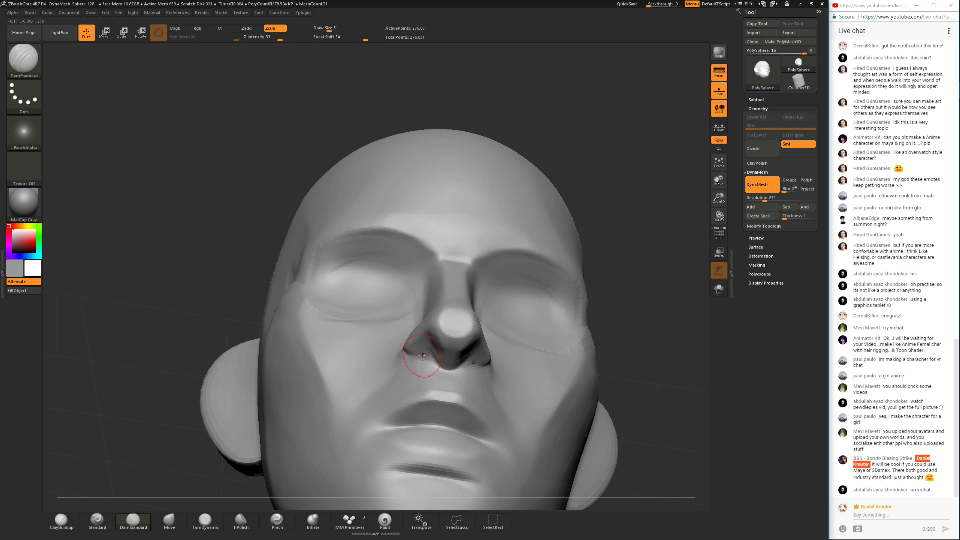
pyautogui.moveTo(189, 302)
pyautogui.mouseDown()
pyautogui.moveTo(255, 327)
pyautogui.moveTo(229, 357)
pyautogui.mouseUp()
pyautogui.keyDown('shift'); pyautogui.moveTo(402, 356); pyautogui.dragTo(404, 361); pyautogui.keyUp('shift')
# - Reshape the outer edge of the nostril wing with the Move brush at draw size 59
pyautogui.moveTo(519, 357); pyautogui.dragTo(554, 319)
pyautogui.click(169, 521)
pyautogui.press('space')
pyautogui.press('space')
pyautogui.moveTo(401, 347); pyautogui.dragTo(400, 345)
pyautogui.moveTo(542, 345)
pyautogui.mouseDown()
pyautogui.moveTo(518, 340)
pyautogui.moveTo(492, 295)
pyautogui.moveTo(505, 333)
pyautogui.mouseUp()
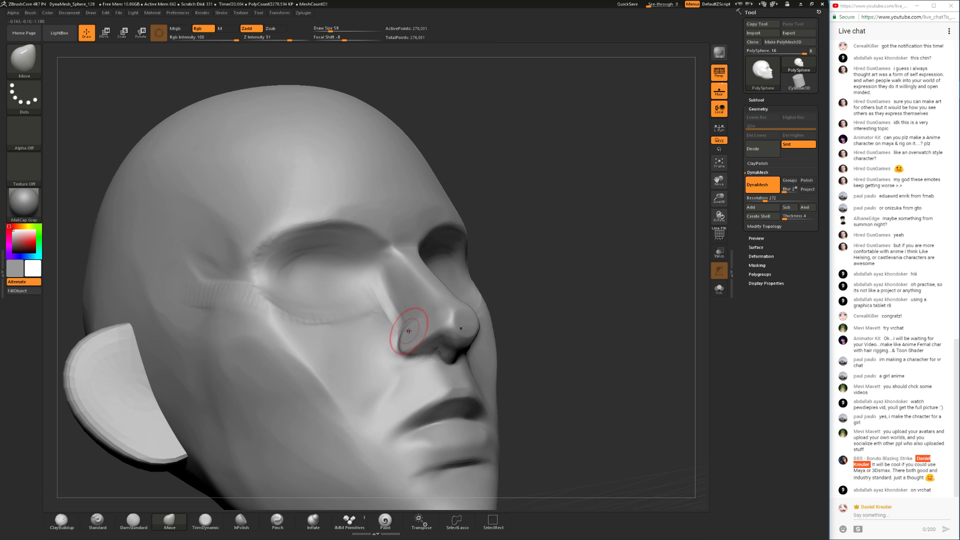
# - Adjust the width of the nose with the Move brush at draw size 104
pyautogui.moveTo(502, 276)
pyautogui.mouseDown()
pyautogui.moveTo(523, 327)
pyautogui.moveTo(504, 250)
pyautogui.mouseUp()
pyautogui.moveTo(520, 328)
pyautogui.mouseDown()
pyautogui.moveTo(520, 314)
pyautogui.moveTo(522, 350)
pyautogui.moveTo(519, 330)
pyautogui.moveTo(525, 344)
pyautogui.moveTo(492, 345)
pyautogui.mouseUp()
pyautogui.press('space')
pyautogui.moveTo(446, 326); pyautogui.dragTo(441, 326)
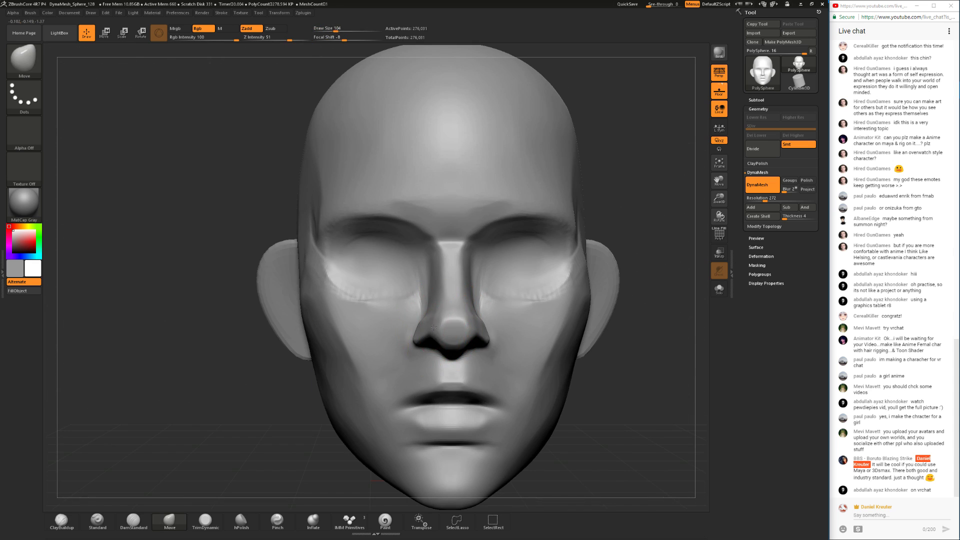
# - Polish the sides of the nose bridge into flatter planes with the hPolish brush at draw size 101
pyautogui.moveTo(286, 421)
pyautogui.mouseDown()
pyautogui.moveTo(291, 406)
pyautogui.moveTo(270, 428)
pyautogui.moveTo(325, 435)
pyautogui.mouseUp()
pyautogui.click(242, 520)
pyautogui.moveTo(526, 286); pyautogui.dragTo(595, 292)
pyautogui.press('space')
pyautogui.moveTo(419, 262); pyautogui.dragTo(424, 265)
pyautogui.moveTo(442, 258)
pyautogui.mouseDown()
pyautogui.moveTo(464, 261)
pyautogui.moveTo(420, 273)
pyautogui.moveTo(395, 300)
pyautogui.mouseUp()
pyautogui.press('space')
pyautogui.moveTo(484, 284)
pyautogui.mouseDown()
pyautogui.moveTo(310, 303)
pyautogui.moveTo(441, 271)
pyautogui.mouseUp()
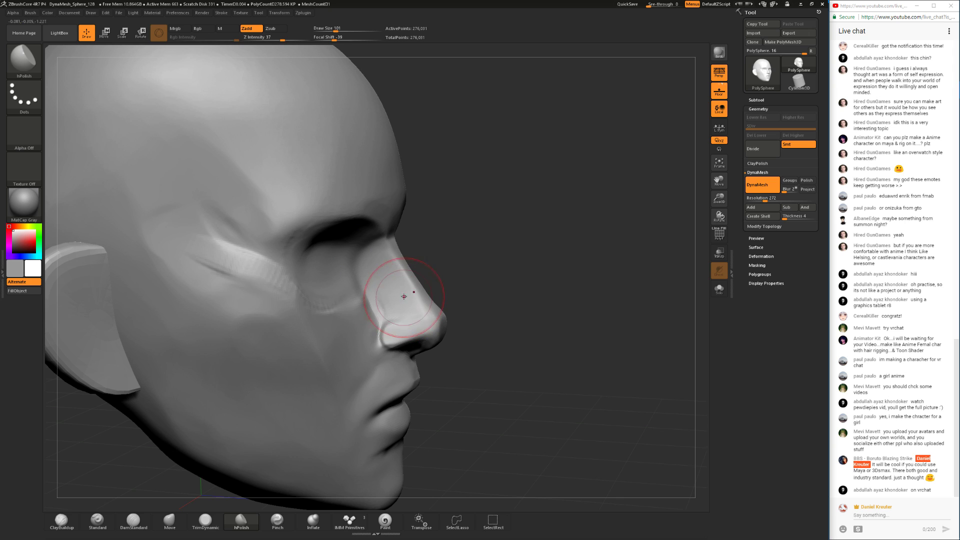
pyautogui.moveTo(489, 278)
pyautogui.mouseDown()
pyautogui.moveTo(296, 258)
pyautogui.moveTo(368, 272)
pyautogui.mouseUp()
# - Refine the nose's front outline along the bridge with the Move brush at draw sizes 87 and 80
pyautogui.click(170, 520)
pyautogui.keyDown('shift'); pyautogui.moveTo(198, 472); pyautogui.dragTo(175, 463); pyautogui.keyUp('shift')
pyautogui.press('space')
pyautogui.moveTo(416, 288); pyautogui.dragTo(387, 314)
pyautogui.press('space')
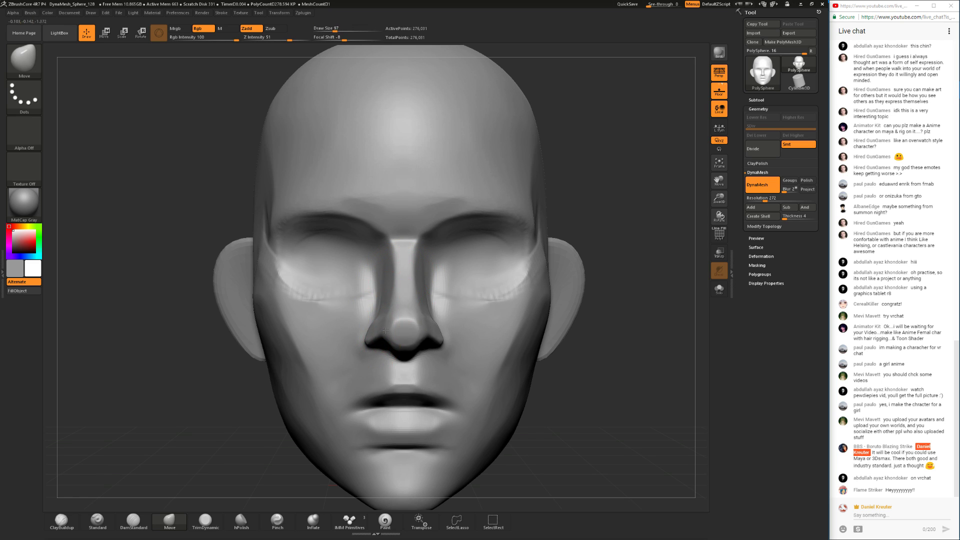
pyautogui.press('space')
pyautogui.moveTo(394, 290); pyautogui.dragTo(390, 289)
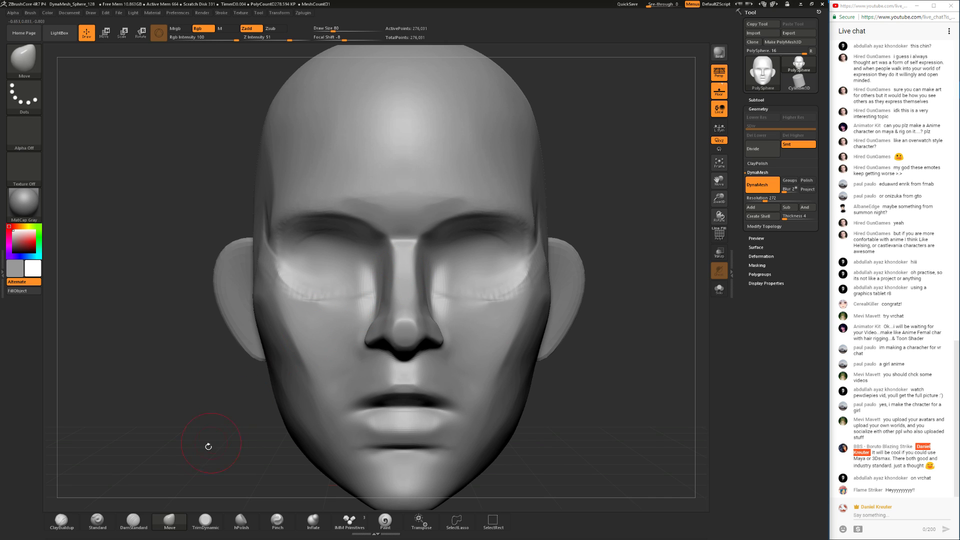
# - Trim the side plane of the nose bridge with the TrimDynamic brush at draw size 80
pyautogui.click(205, 519)
pyautogui.moveTo(210, 495)
pyautogui.mouseDown()
pyautogui.moveTo(455, 225)
pyautogui.moveTo(497, 285)
pyautogui.moveTo(378, 297)
pyautogui.mouseUp()
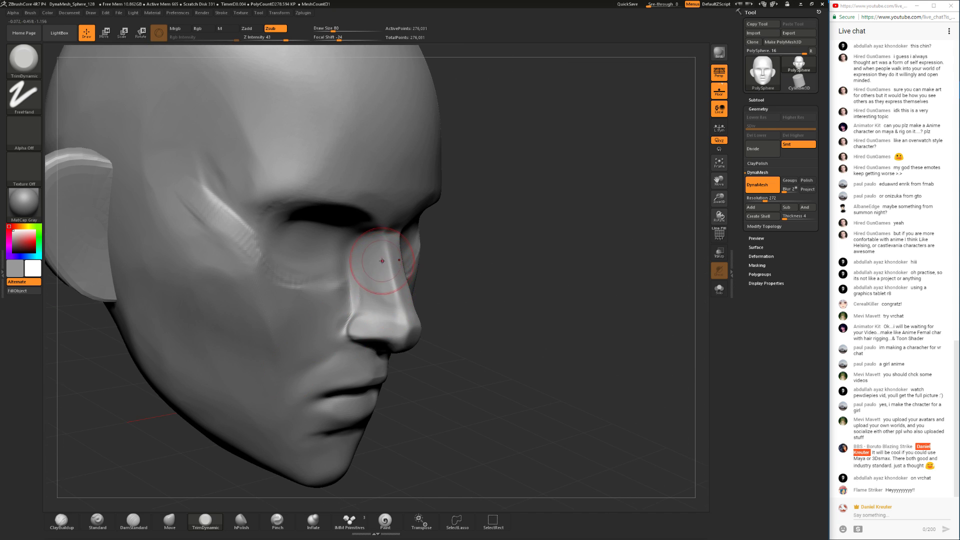
pyautogui.moveTo(557, 440)
pyautogui.keyDown('alt'); pyautogui.mouseDown()
pyautogui.moveTo(523, 324)
pyautogui.moveTo(263, 403)
pyautogui.moveTo(310, 407)
pyautogui.moveTo(373, 387)
pyautogui.moveTo(409, 441)
pyautogui.moveTo(389, 328)
pyautogui.moveTo(465, 340)
pyautogui.moveTo(486, 356)
pyautogui.moveTo(471, 350)
pyautogui.mouseUp(); pyautogui.keyUp('alt')
# - Polish the upper edge of the nose bridge with the hPolish brush at draw size 33, undoing unwanted strokes
pyautogui.click(238, 519)
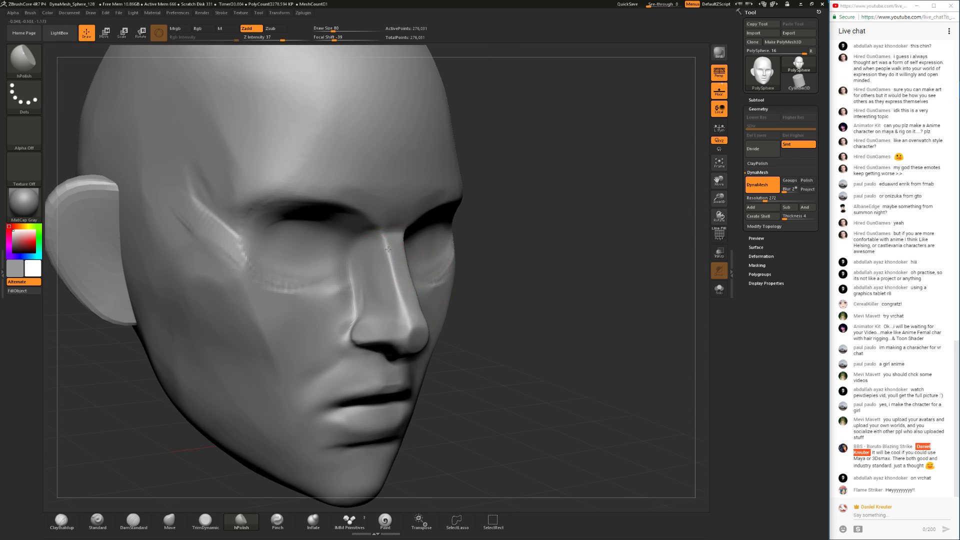
pyautogui.press('space')
pyautogui.moveTo(389, 253); pyautogui.dragTo(385, 252)
pyautogui.hotkey('ctrl', 'z')
pyautogui.moveTo(406, 318); pyautogui.dragTo(403, 304)
pyautogui.hotkey('ctrl', 'z')
pyautogui.press('space')
pyautogui.moveTo(390, 254); pyautogui.dragTo(388, 251)
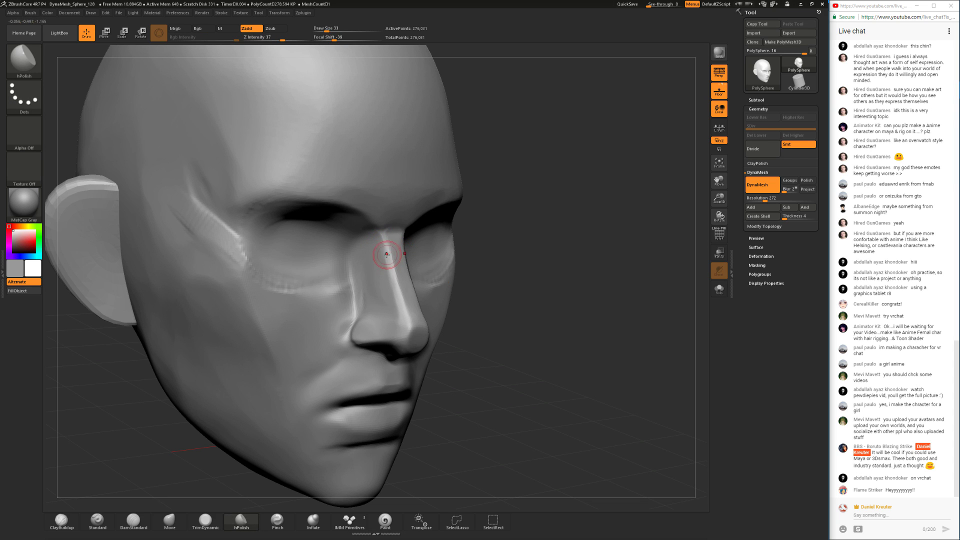
pyautogui.moveTo(481, 402); pyautogui.dragTo(466, 411)
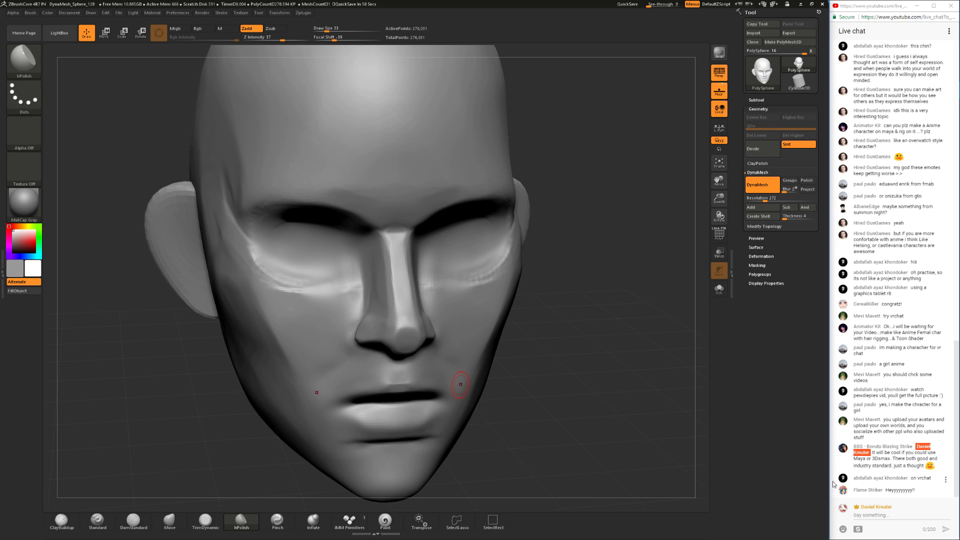
# - Smooth the surface of the cheeks beside the nose and towards the jaw
pyautogui.keyDown('alt'); pyautogui.moveTo(554, 408); pyautogui.dragTo(548, 349); pyautogui.keyUp('alt')
pyautogui.moveTo(547, 360); pyautogui.dragTo(487, 362)
pyautogui.keyDown('shift'); pyautogui.moveTo(420, 263); pyautogui.dragTo(434, 267); pyautogui.keyUp('shift')
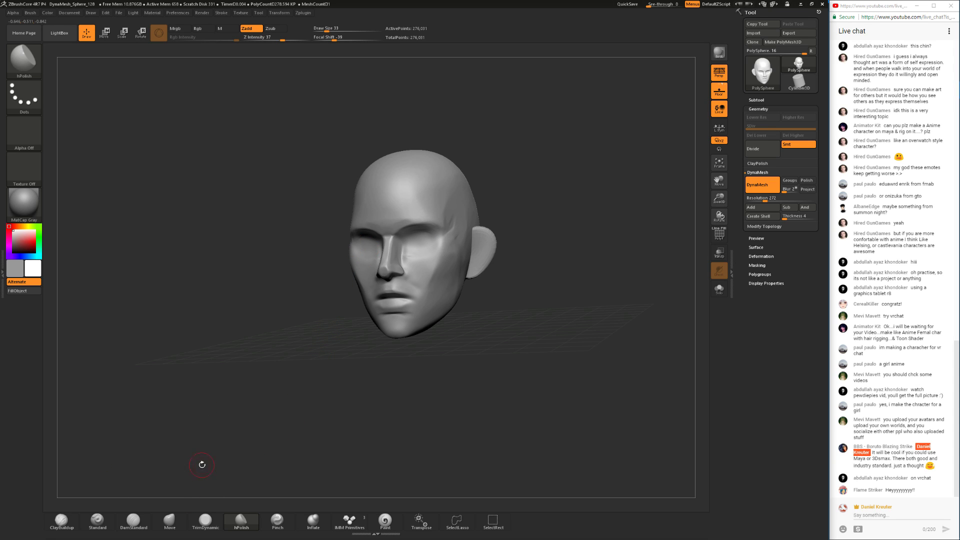
pyautogui.moveTo(230, 469); pyautogui.dragTo(284, 367)
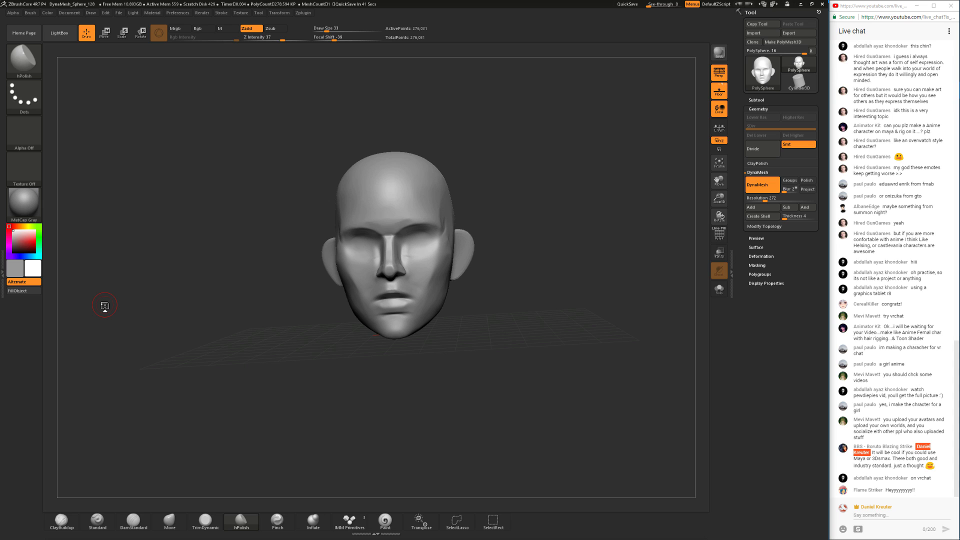
pyautogui.moveTo(448, 406)
pyautogui.mouseDown()
pyautogui.moveTo(510, 403)
pyautogui.moveTo(442, 394)
pyautogui.mouseUp()
pyautogui.keyDown('alt'); pyautogui.moveTo(462, 363); pyautogui.dragTo(478, 386); pyautogui.keyUp('alt')
pyautogui.moveTo(479, 385); pyautogui.dragTo(434, 383)
pyautogui.keyDown('shift'); pyautogui.moveTo(445, 307); pyautogui.dragTo(437, 311); pyautogui.keyUp('shift')
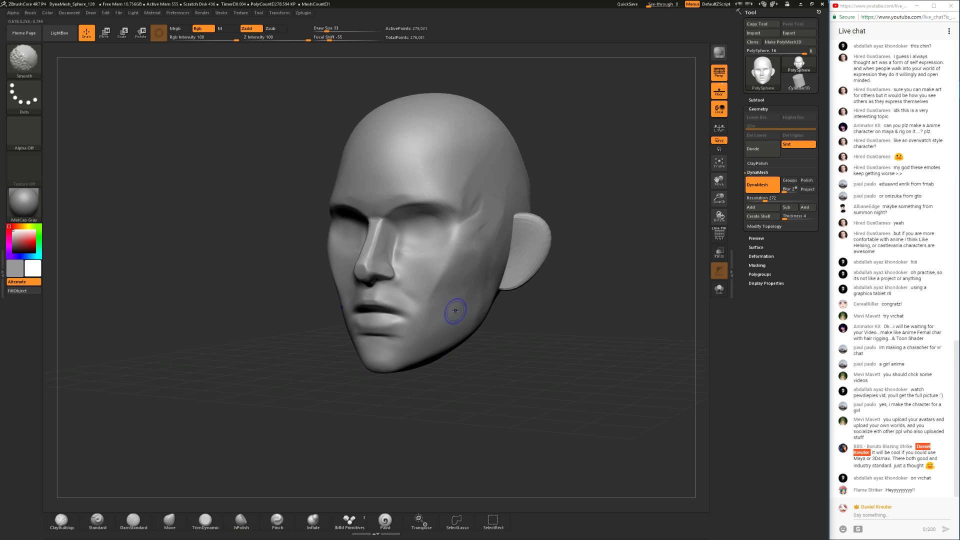
pyautogui.press('shift')
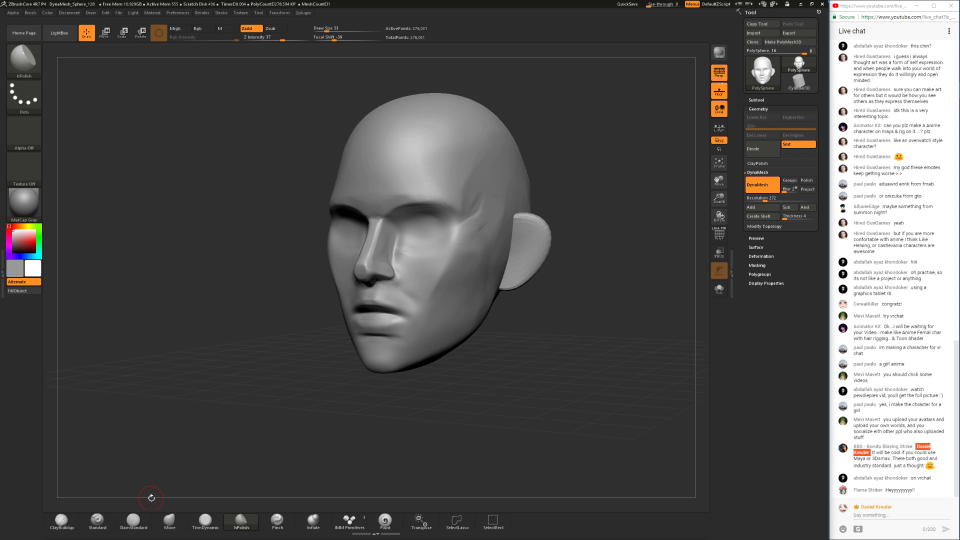
# - Polish and smooth the cheek plane below the eye with the hPolish brush at draw size 108
pyautogui.keyDown('shift'); pyautogui.moveTo(157, 412); pyautogui.dragTo(172, 396); pyautogui.keyUp('shift')
pyautogui.moveTo(486, 403)
pyautogui.mouseDown()
pyautogui.moveTo(471, 407)
pyautogui.moveTo(479, 438)
pyautogui.moveTo(465, 424)
pyautogui.mouseUp()
pyautogui.press('space')
pyautogui.moveTo(449, 292); pyautogui.dragTo(459, 292)
pyautogui.moveTo(486, 392); pyautogui.dragTo(493, 396)
pyautogui.keyDown('shift'); pyautogui.moveTo(460, 274); pyautogui.dragTo(464, 259); pyautogui.keyUp('shift')
pyautogui.moveTo(471, 369)
pyautogui.mouseDown()
pyautogui.moveTo(500, 413)
pyautogui.moveTo(501, 371)
pyautogui.moveTo(467, 360)
pyautogui.moveTo(489, 368)
pyautogui.moveTo(502, 420)
pyautogui.moveTo(559, 406)
pyautogui.moveTo(542, 394)
pyautogui.mouseUp()
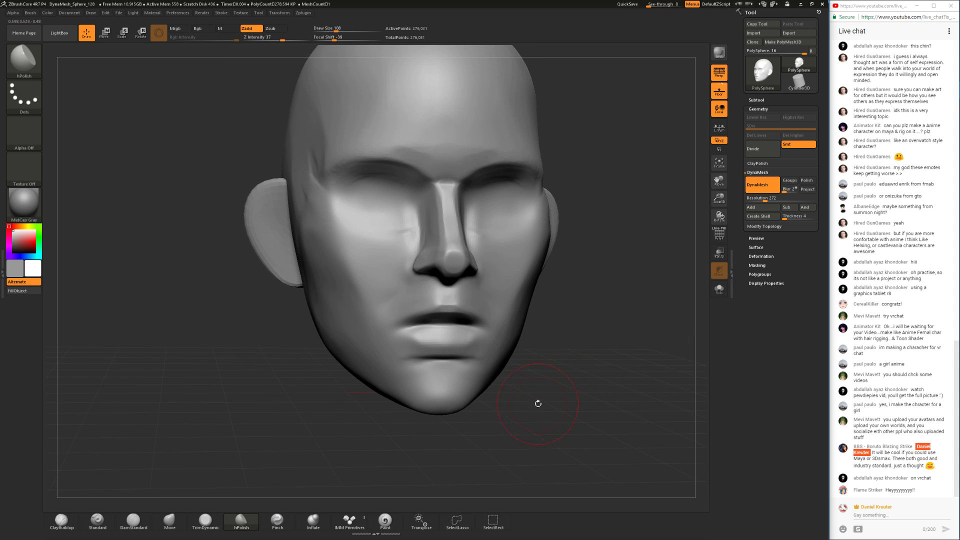
# - Trim the planes of the chin and lower face with the TrimDynamic brush at draw sizes 58 and 163
pyautogui.click(205, 519)
pyautogui.moveTo(232, 443); pyautogui.dragTo(313, 398)
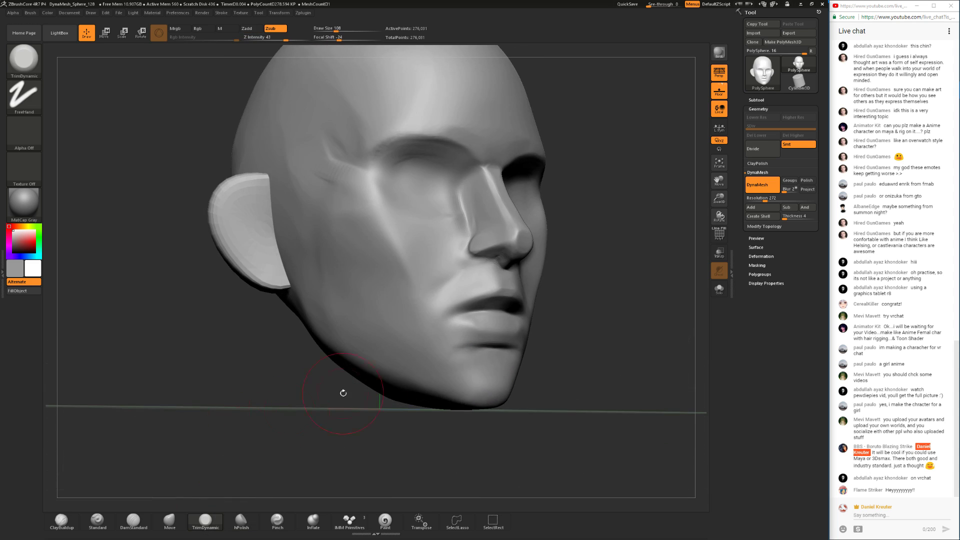
pyautogui.press('space')
pyautogui.click(563, 353)
pyautogui.keyDown('alt'); pyautogui.moveTo(575, 356); pyautogui.dragTo(567, 400); pyautogui.keyUp('alt')
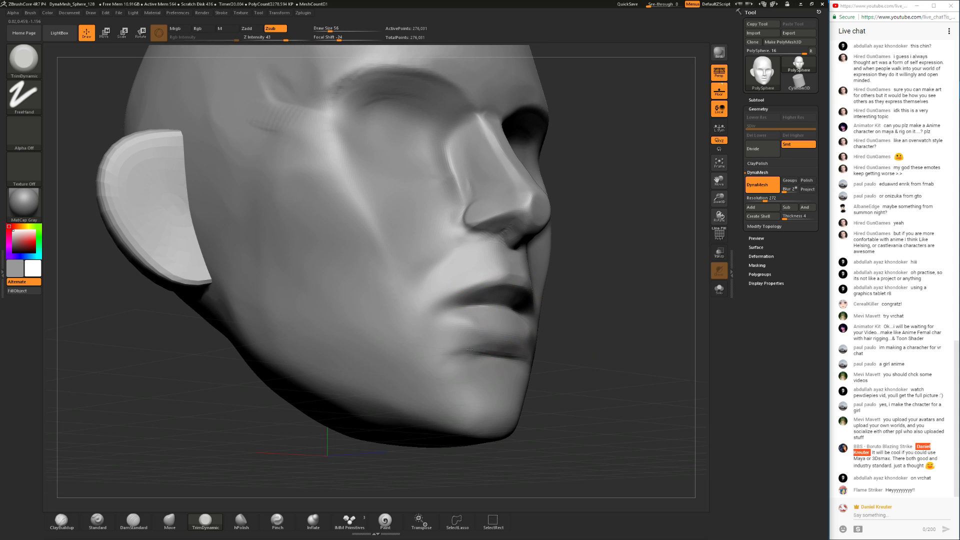
pyautogui.moveTo(496, 354)
pyautogui.mouseDown()
pyautogui.moveTo(509, 352)
pyautogui.moveTo(497, 361)
pyautogui.moveTo(506, 369)
pyautogui.moveTo(515, 354)
pyautogui.moveTo(536, 363)
pyautogui.moveTo(520, 382)
pyautogui.mouseUp()
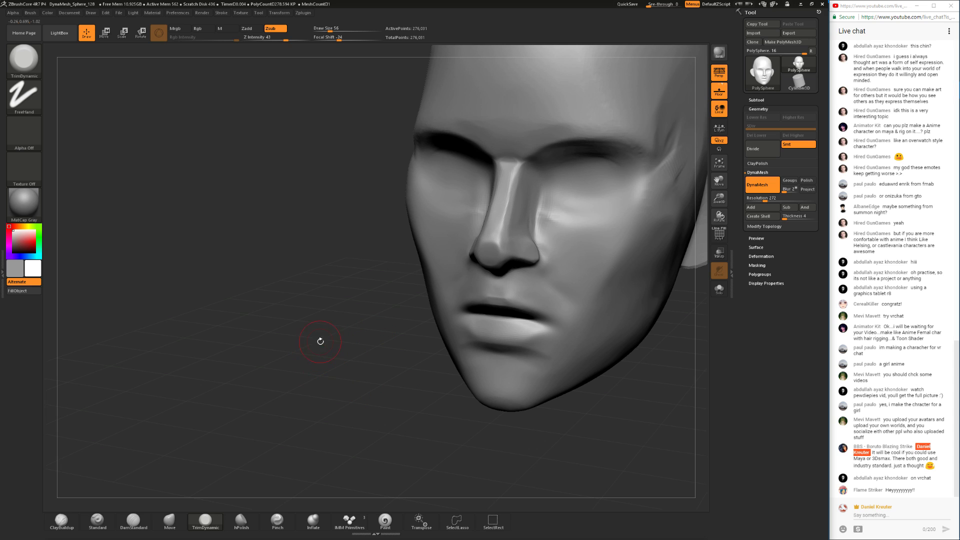
pyautogui.press('space')
pyautogui.moveTo(551, 336); pyautogui.dragTo(563, 335)
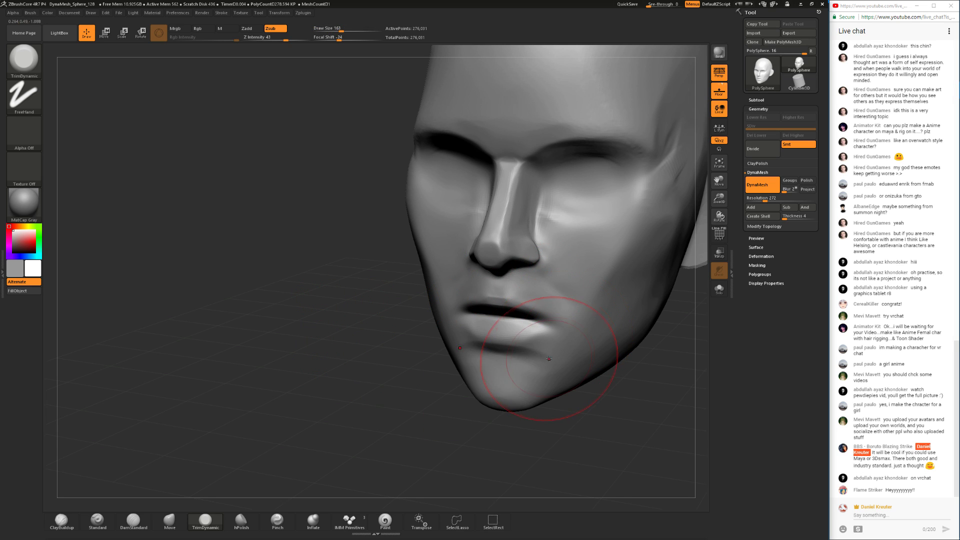
pyautogui.moveTo(575, 409)
pyautogui.keyDown('alt'); pyautogui.mouseDown()
pyautogui.moveTo(553, 400)
pyautogui.moveTo(570, 379)
pyautogui.moveTo(520, 367)
pyautogui.mouseUp(); pyautogui.keyUp('alt')
pyautogui.press('space')
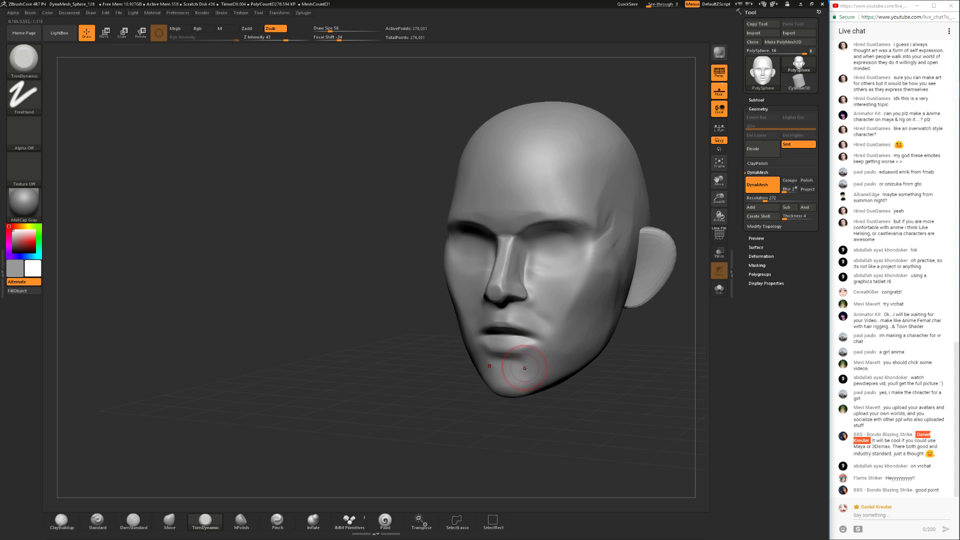
# - Adjust the shape of the chin and jaw with the Move brush at draw size 118
pyautogui.click(170, 520)
pyautogui.moveTo(217, 488)
pyautogui.mouseDown()
pyautogui.moveTo(326, 426)
pyautogui.moveTo(597, 342)
pyautogui.mouseUp()
pyautogui.press('space')
pyautogui.moveTo(590, 339); pyautogui.dragTo(605, 338)
pyautogui.press('space')
pyautogui.moveTo(579, 310)
pyautogui.mouseDown()
pyautogui.moveTo(534, 320)
pyautogui.moveTo(585, 318)
pyautogui.moveTo(568, 360)
pyautogui.moveTo(545, 372)
pyautogui.moveTo(492, 360)
pyautogui.moveTo(363, 400)
pyautogui.mouseUp()
pyautogui.press('space')
pyautogui.moveTo(437, 360)
pyautogui.keyDown('alt'); pyautogui.mouseDown()
pyautogui.moveTo(446, 380)
pyautogui.moveTo(359, 400)
pyautogui.mouseUp(); pyautogui.keyUp('alt')
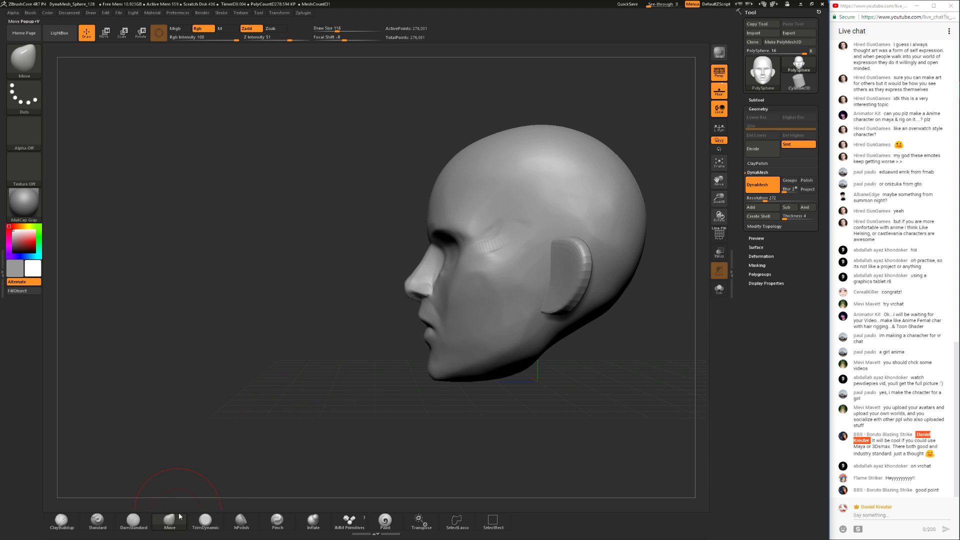
# - Trim the front and side planes of the chin with the TrimDynamic brush at draw size 71
pyautogui.click(205, 520)
pyautogui.moveTo(242, 443)
pyautogui.mouseDown()
pyautogui.moveTo(377, 388)
pyautogui.moveTo(473, 442)
pyautogui.moveTo(484, 418)
pyautogui.mouseUp()
pyautogui.press('space')
pyautogui.moveTo(497, 365); pyautogui.dragTo(420, 364)
pyautogui.moveTo(479, 395); pyautogui.dragTo(360, 378)
pyautogui.moveTo(433, 356); pyautogui.dragTo(428, 374)
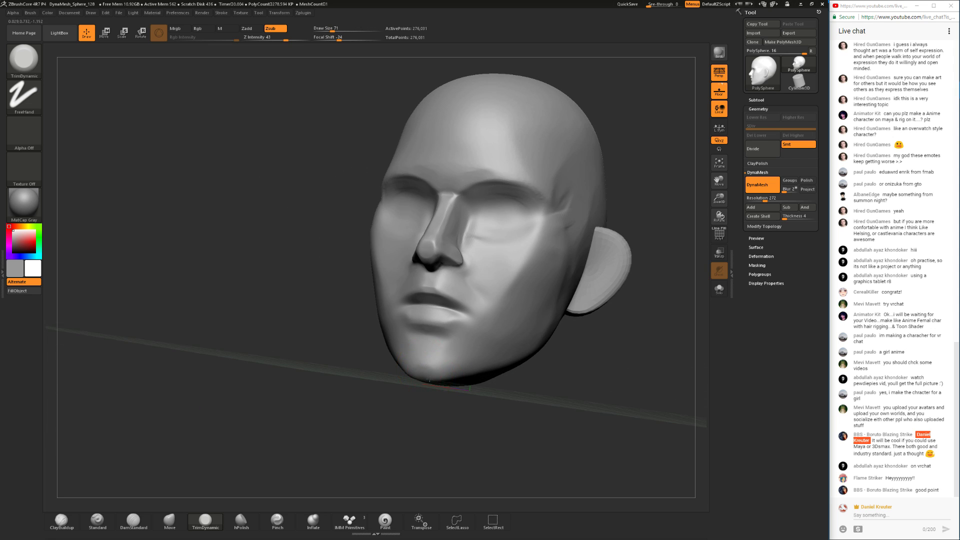
pyautogui.moveTo(373, 407); pyautogui.dragTo(467, 414)
pyautogui.moveTo(413, 362); pyautogui.dragTo(394, 381)
pyautogui.moveTo(502, 384); pyautogui.dragTo(412, 347)
pyautogui.moveTo(385, 392); pyautogui.dragTo(401, 411)
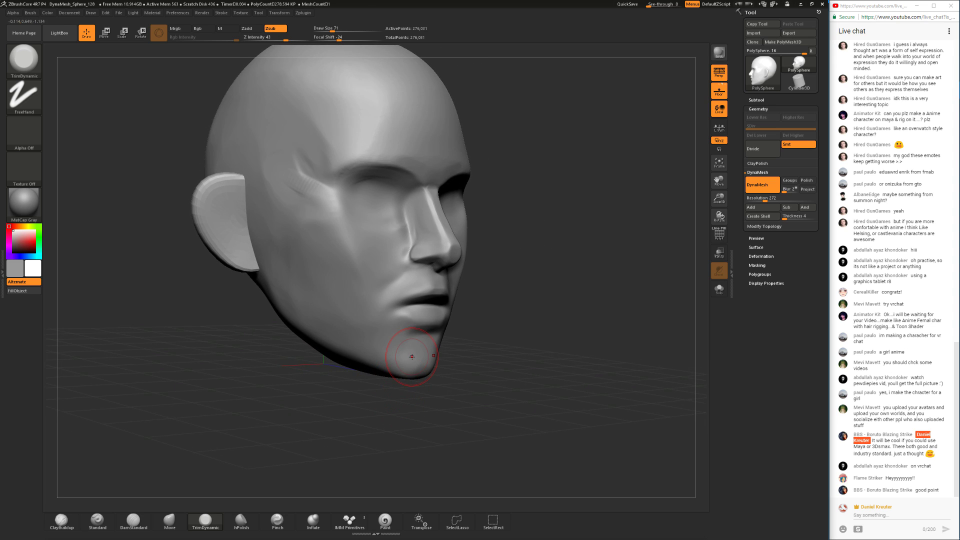
# - Smooth the side of the face and trim the cheek planes with the TrimDynamic brush at draw sizes 128 and 77
pyautogui.press('shift')
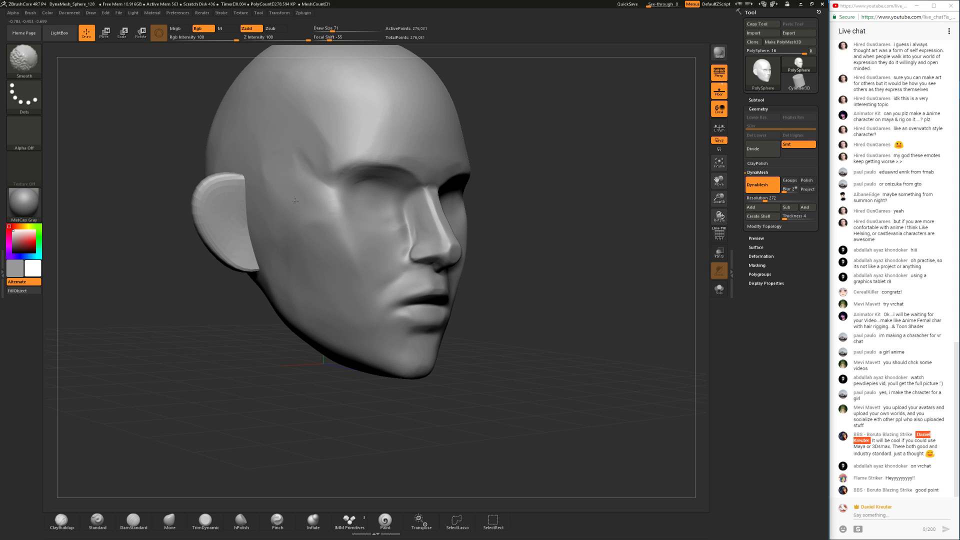
pyautogui.keyDown('shift'); pyautogui.moveTo(593, 236); pyautogui.dragTo(502, 222); pyautogui.keyUp('shift')
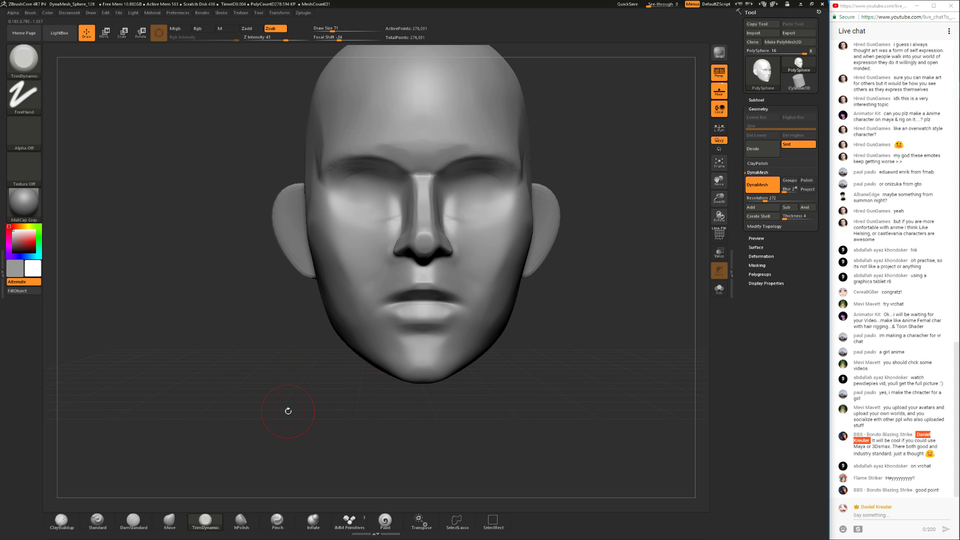
pyautogui.moveTo(218, 461)
pyautogui.mouseDown()
pyautogui.moveTo(392, 250)
pyautogui.moveTo(351, 253)
pyautogui.mouseUp()
pyautogui.press('space')
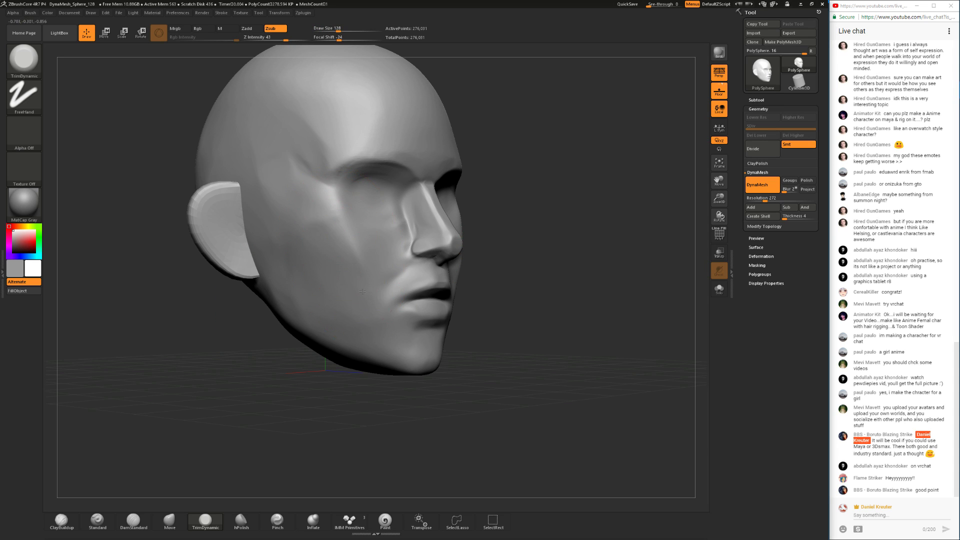
pyautogui.moveTo(527, 317)
pyautogui.mouseDown()
pyautogui.moveTo(516, 200)
pyautogui.moveTo(503, 321)
pyautogui.mouseUp()
pyautogui.press('space')
pyautogui.moveTo(507, 252); pyautogui.dragTo(502, 252)
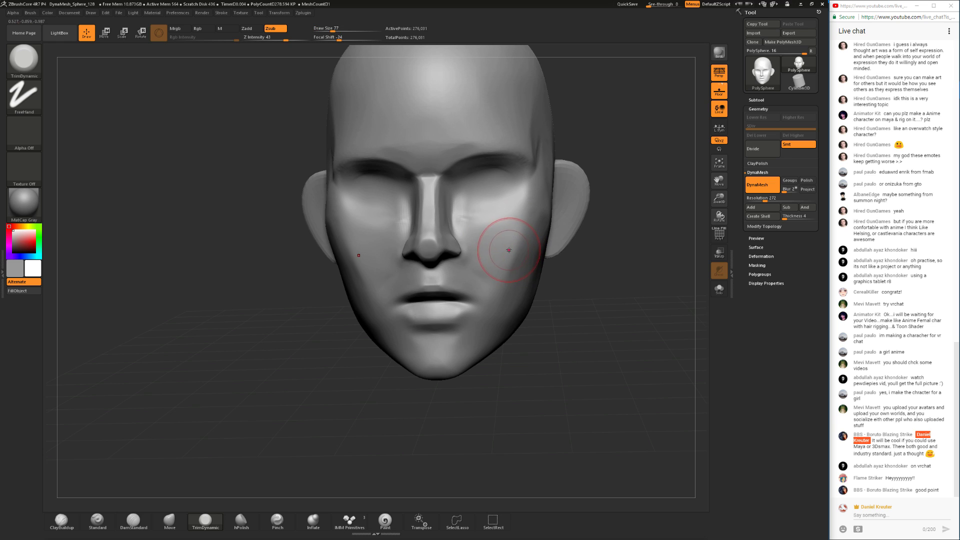
pyautogui.moveTo(566, 329); pyautogui.dragTo(508, 332)
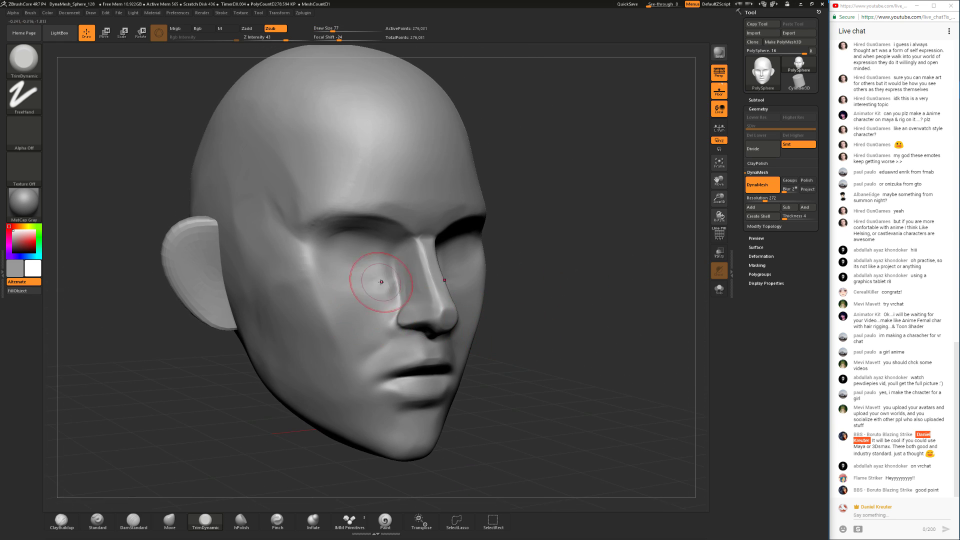
pyautogui.keyDown('alt'); pyautogui.moveTo(531, 386); pyautogui.dragTo(536, 341); pyautogui.keyUp('alt')
pyautogui.moveTo(549, 338); pyautogui.dragTo(492, 358)
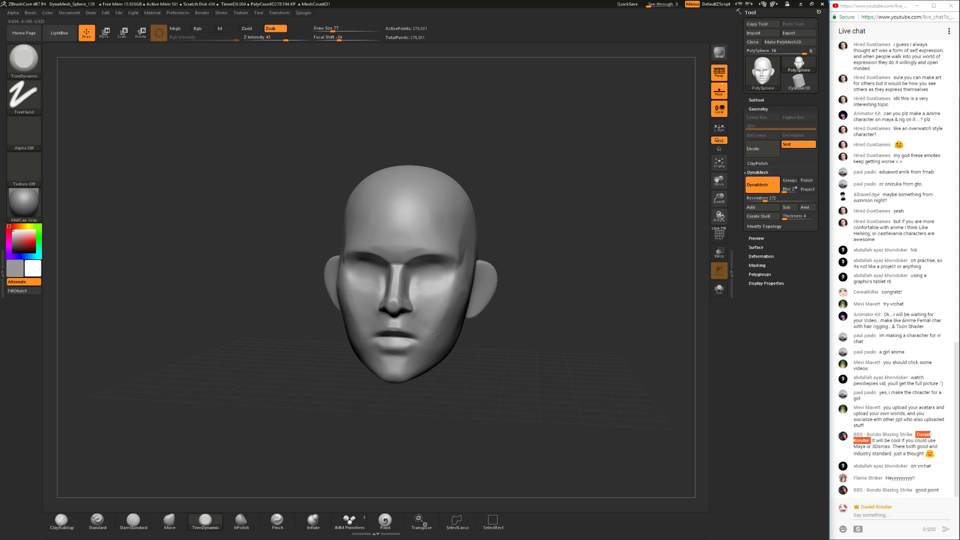
# - Build up the cheekbone with the ClayBuildup brush at draw size 77 and smooth it into the cheek
pyautogui.click(61, 520)
pyautogui.moveTo(231, 428)
pyautogui.mouseDown()
pyautogui.moveTo(480, 369)
pyautogui.moveTo(380, 350)
pyautogui.moveTo(458, 303)
pyautogui.mouseUp()
pyautogui.moveTo(438, 328)
pyautogui.mouseDown()
pyautogui.moveTo(463, 290)
pyautogui.moveTo(448, 336)
pyautogui.mouseUp()
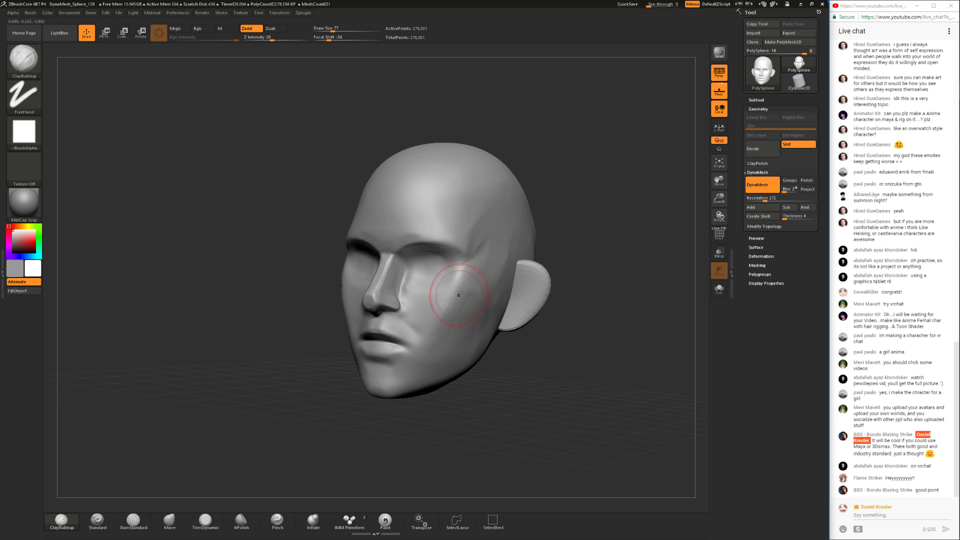
pyautogui.keyDown('shift'); pyautogui.moveTo(473, 281); pyautogui.dragTo(456, 311); pyautogui.keyUp('shift')
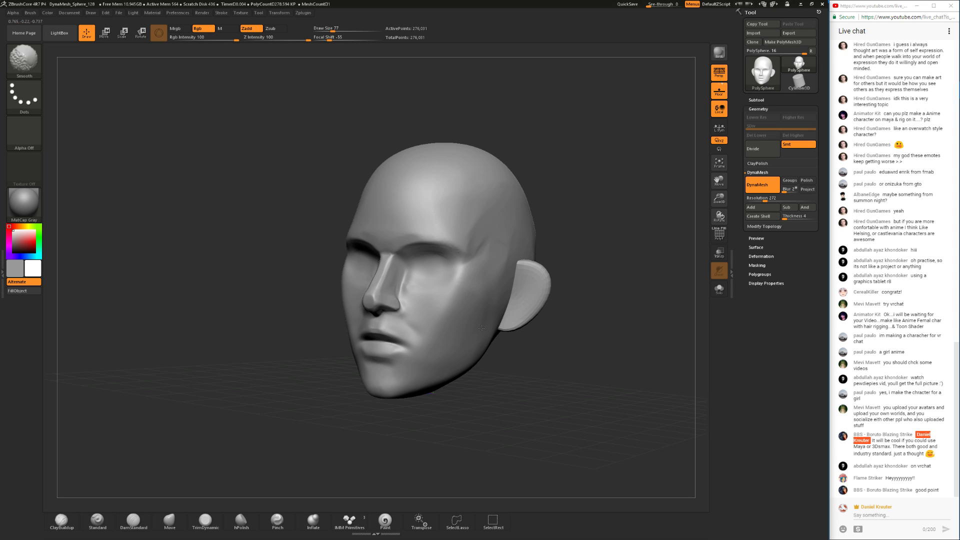
pyautogui.keyDown('shift'); pyautogui.moveTo(478, 327); pyautogui.dragTo(489, 309); pyautogui.keyUp('shift')
# - Add volume to the chin with the ClayBuildup brush at draw size 49 and smooth it
pyautogui.moveTo(562, 257); pyautogui.dragTo(592, 240)
pyautogui.press('space')
pyautogui.click(416, 393)
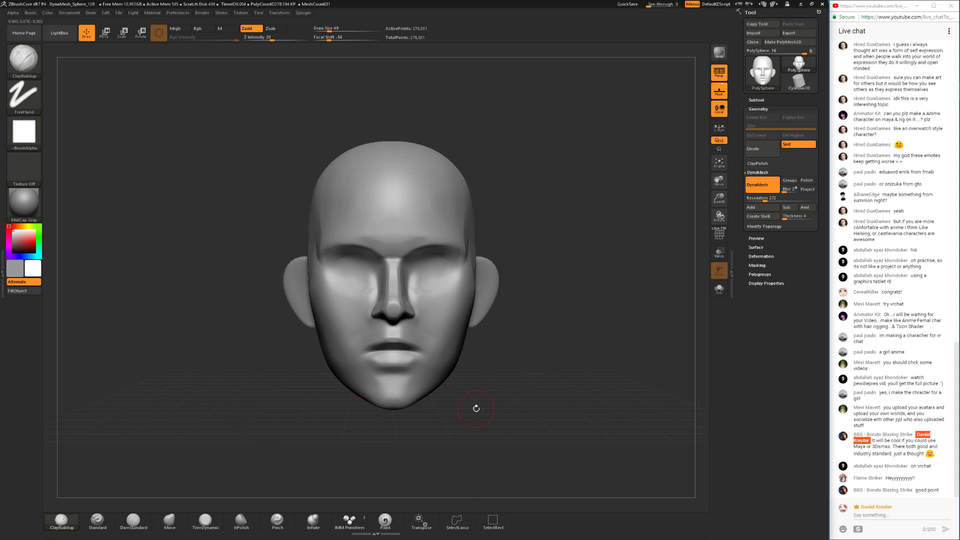
pyautogui.moveTo(459, 401); pyautogui.dragTo(416, 393)
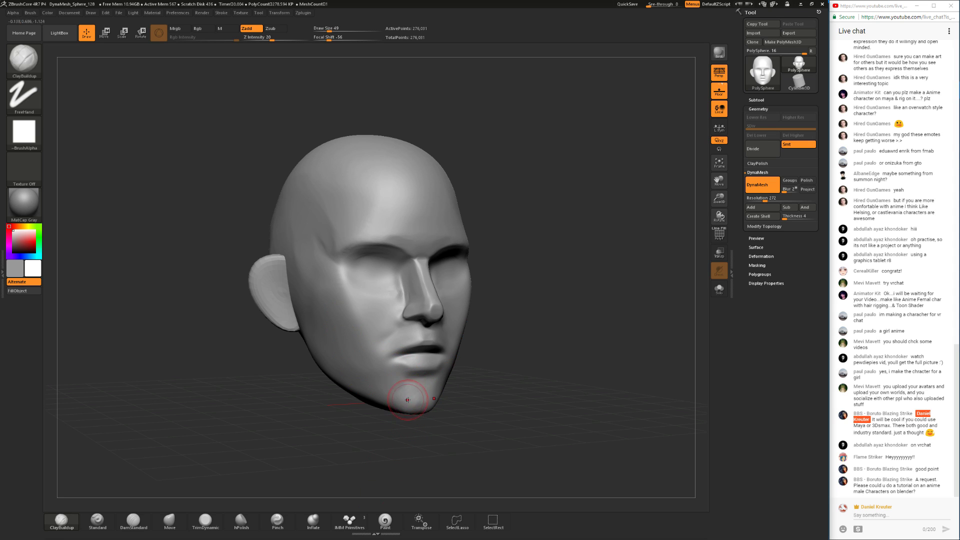
pyautogui.press('shift')
pyautogui.moveTo(372, 425); pyautogui.dragTo(420, 444)
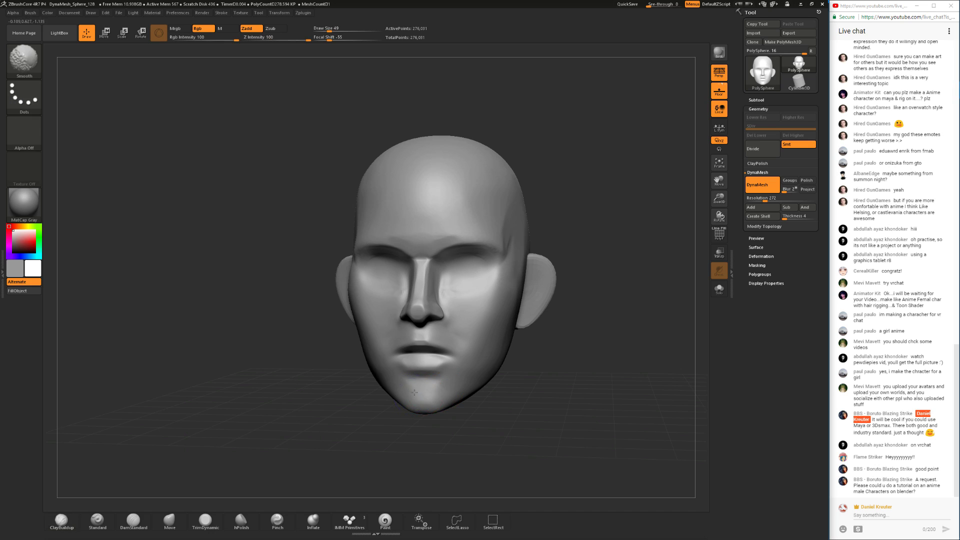
# - Try to carve a crease into the chin with the DamStandard brush at draw size 49
pyautogui.click(134, 522)
pyautogui.moveTo(240, 462); pyautogui.dragTo(372, 427)
pyautogui.hotkey('ctrl', 'z')
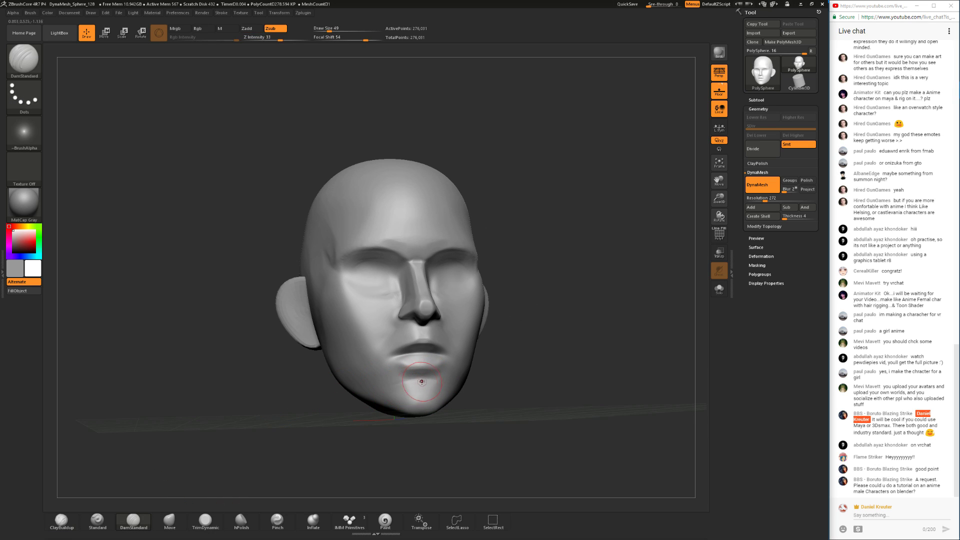
pyautogui.moveTo(413, 379); pyautogui.dragTo(411, 384)
pyautogui.hotkey('ctrl', 'z')
# - Smooth the chin and flatten its planes with the TrimDynamic brush at draw size 83
pyautogui.press('shift')
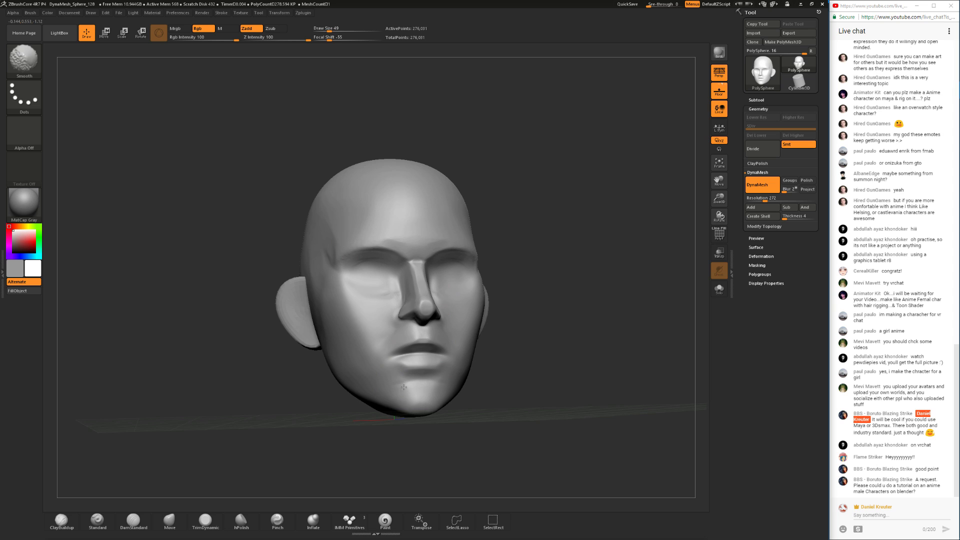
pyautogui.moveTo(495, 387); pyautogui.dragTo(350, 427)
pyautogui.click(205, 520)
pyautogui.moveTo(440, 415)
pyautogui.mouseDown()
pyautogui.moveTo(488, 385)
pyautogui.moveTo(475, 439)
pyautogui.mouseUp()
pyautogui.press('space')
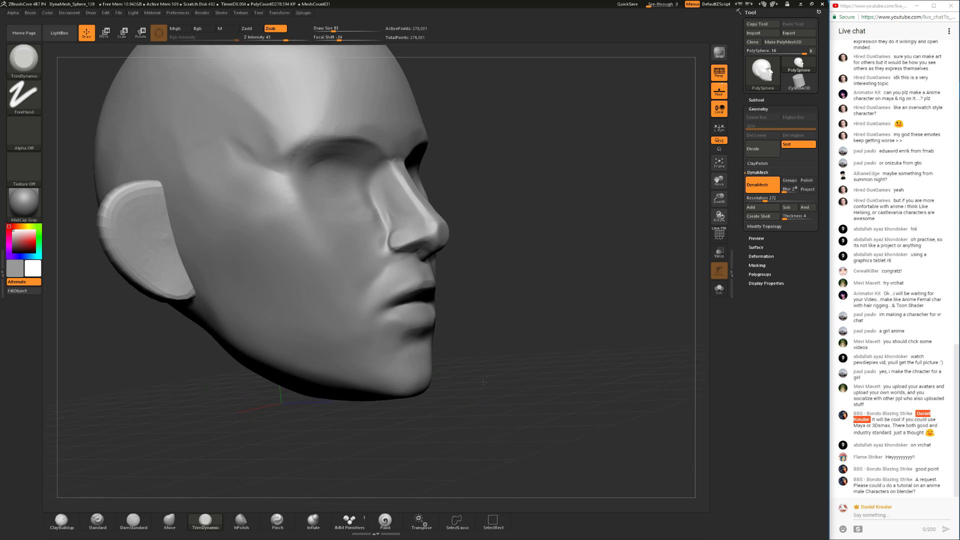
pyautogui.moveTo(400, 429); pyautogui.dragTo(499, 414)
pyautogui.moveTo(425, 387); pyautogui.dragTo(451, 387)
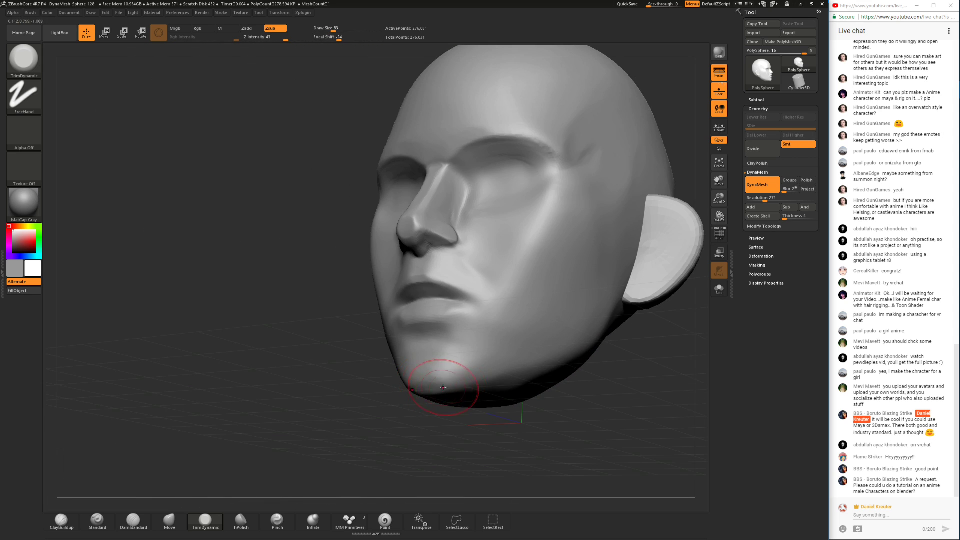
pyautogui.moveTo(381, 411); pyautogui.dragTo(380, 399)
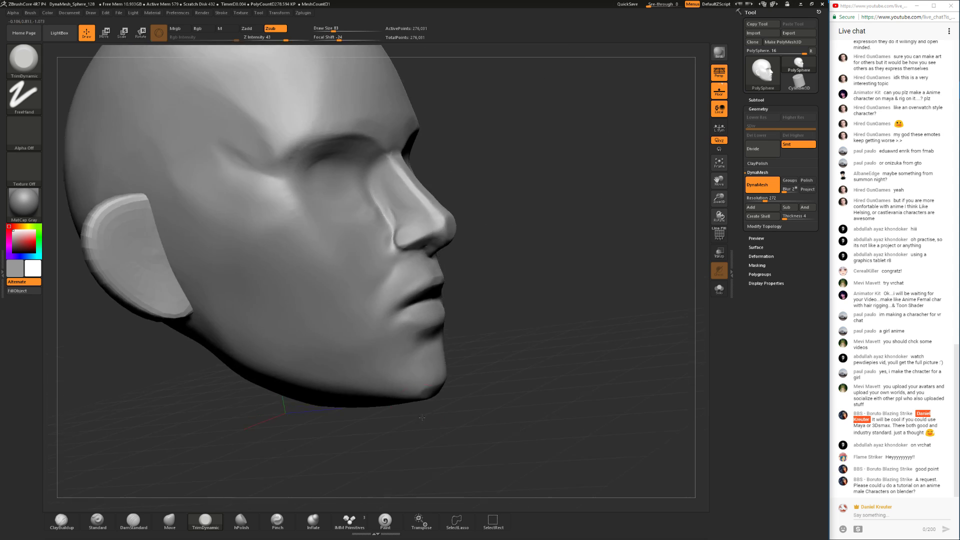
# - Smooth and trim the transition from the chin into the jawline with the TrimDynamic brush at draw size 83
pyautogui.keyDown('alt'); pyautogui.moveTo(512, 357); pyautogui.dragTo(510, 340); pyautogui.keyUp('alt')
pyautogui.moveTo(510, 340); pyautogui.dragTo(462, 352)
pyautogui.moveTo(422, 384)
pyautogui.keyDown('shift'); pyautogui.mouseDown()
pyautogui.moveTo(452, 396)
pyautogui.moveTo(465, 385)
pyautogui.moveTo(452, 388)
pyautogui.mouseUp(); pyautogui.keyUp('shift')
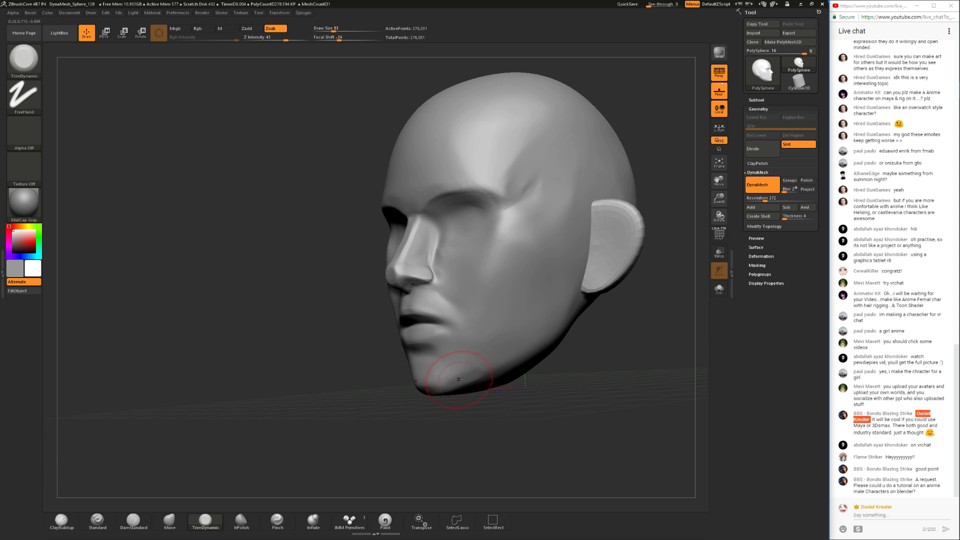
pyautogui.moveTo(460, 409)
pyautogui.mouseDown()
pyautogui.moveTo(494, 404)
pyautogui.moveTo(499, 392)
pyautogui.moveTo(471, 378)
pyautogui.moveTo(506, 398)
pyautogui.mouseUp()
pyautogui.press('ctrl')
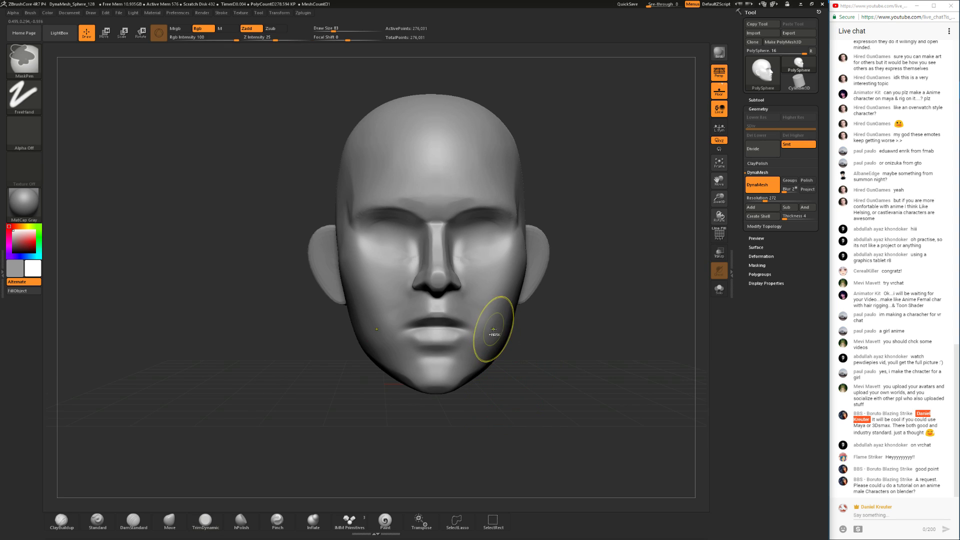
# - Reshape the outer contour of the jaw with the Move brush at draw size 94
pyautogui.click(169, 521)
pyautogui.moveTo(536, 407); pyautogui.dragTo(492, 416)
pyautogui.press('space')
pyautogui.moveTo(532, 366)
pyautogui.mouseDown()
pyautogui.moveTo(529, 345)
pyautogui.moveTo(520, 358)
pyautogui.moveTo(533, 357)
pyautogui.mouseUp()
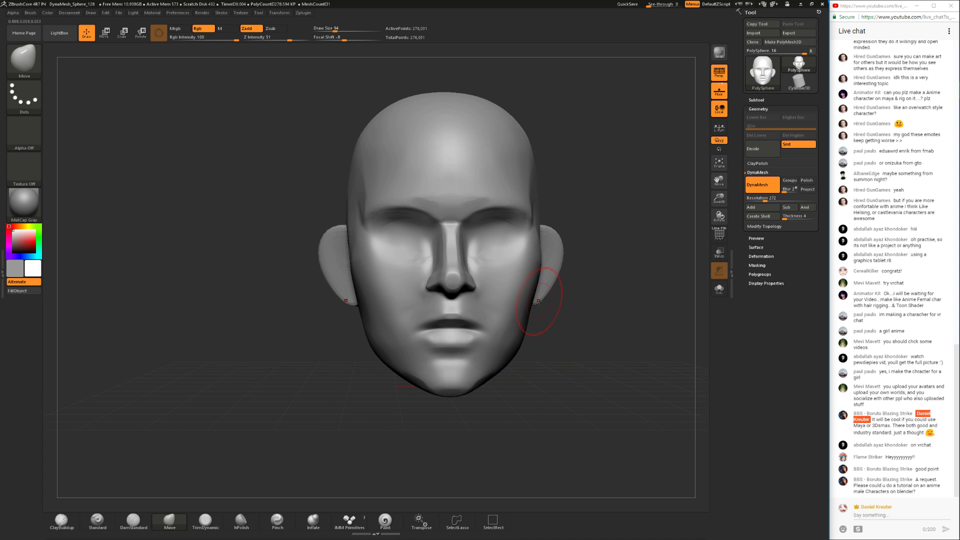
pyautogui.moveTo(568, 334)
pyautogui.mouseDown()
pyautogui.moveTo(508, 349)
pyautogui.moveTo(525, 352)
pyautogui.moveTo(542, 325)
pyautogui.moveTo(475, 311)
pyautogui.moveTo(483, 301)
pyautogui.mouseUp()
# - Trim the side plane of the cheek and jaw with the TrimDynamic brush at draw size 87
pyautogui.click(205, 521)
pyautogui.press('space')
pyautogui.press('space')
pyautogui.moveTo(460, 334)
pyautogui.mouseDown()
pyautogui.moveTo(481, 303)
pyautogui.moveTo(467, 304)
pyautogui.moveTo(485, 289)
pyautogui.mouseUp()
pyautogui.press('space')
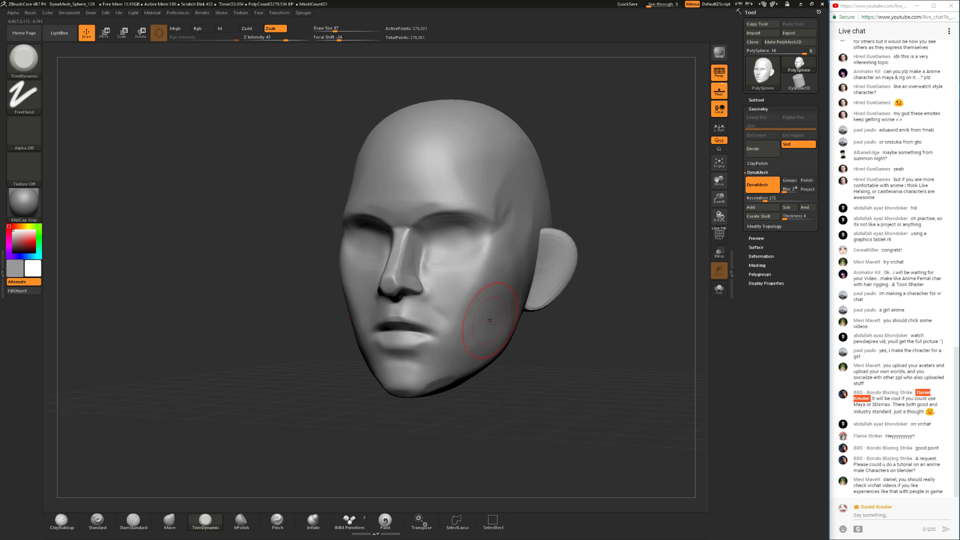
pyautogui.keyDown('shift'); pyautogui.moveTo(529, 372); pyautogui.dragTo(512, 371); pyautogui.keyUp('shift')
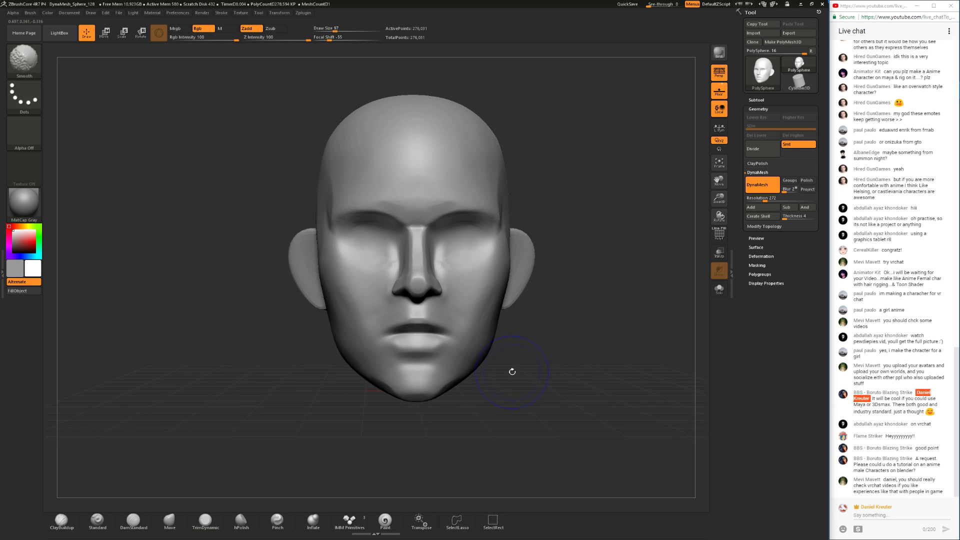
# - Adjust the outer contour of the face with the Move brush at draw size 87
pyautogui.click(172, 520)
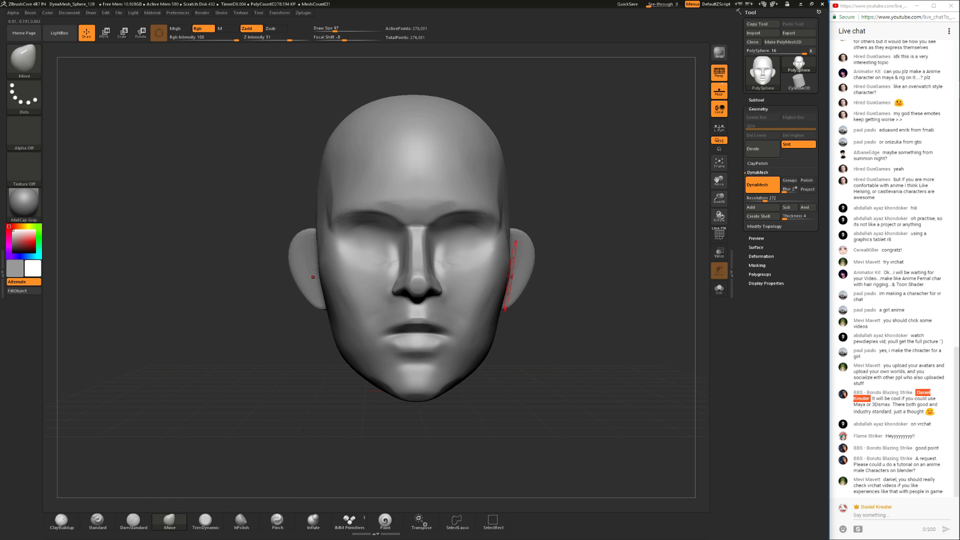
pyautogui.keyDown('alt'); pyautogui.moveTo(555, 335); pyautogui.dragTo(565, 313); pyautogui.keyUp('alt')
pyautogui.moveTo(565, 312); pyautogui.dragTo(522, 325)
pyautogui.moveTo(523, 325)
pyautogui.keyDown('alt'); pyautogui.mouseDown()
pyautogui.moveTo(492, 367)
pyautogui.moveTo(499, 372)
pyautogui.mouseUp(); pyautogui.keyUp('alt')
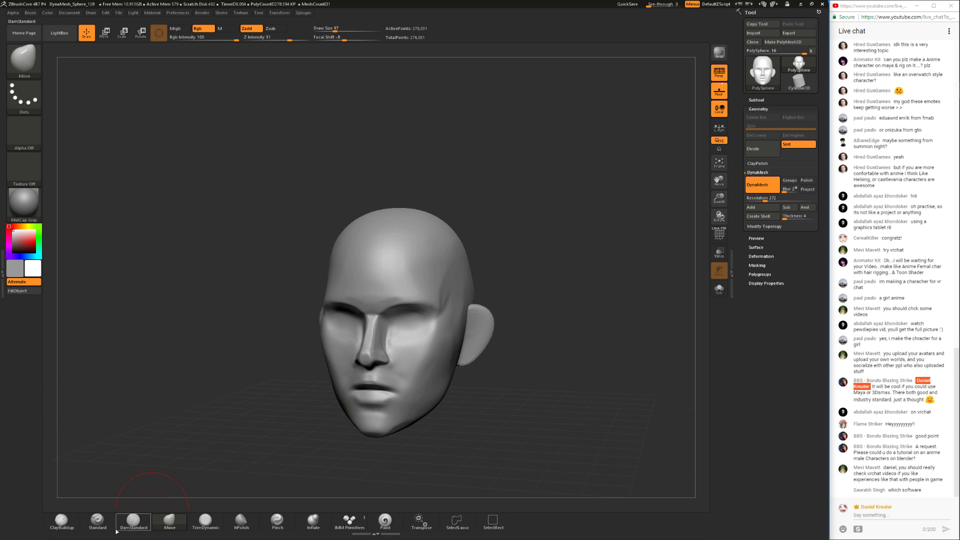
# - Trim and smooth the temple and outer brow planes with the TrimDynamic brush, reducing the draw size to 49
pyautogui.click(58, 523)
pyautogui.click(205, 519)
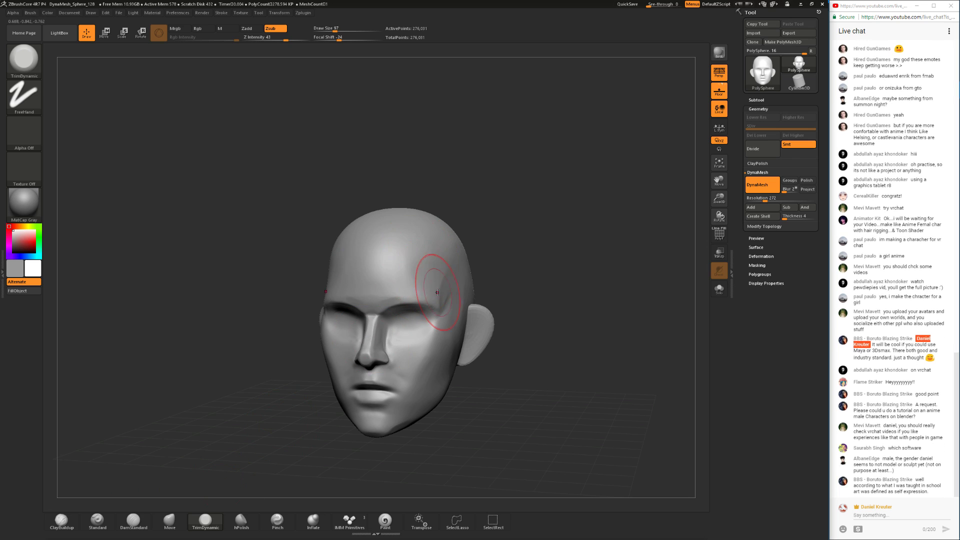
pyautogui.press('space')
pyautogui.moveTo(452, 264)
pyautogui.mouseDown()
pyautogui.moveTo(514, 248)
pyautogui.moveTo(482, 235)
pyautogui.moveTo(472, 250)
pyautogui.moveTo(553, 320)
pyautogui.moveTo(558, 371)
pyautogui.mouseUp()
pyautogui.press('space')
pyautogui.click(385, 305)
pyautogui.press('space')
pyautogui.click(387, 307)
pyautogui.moveTo(387, 307)
pyautogui.keyDown('shift'); pyautogui.mouseDown()
pyautogui.moveTo(390, 316)
pyautogui.moveTo(393, 304)
pyautogui.mouseUp(); pyautogui.keyUp('shift')
pyautogui.moveTo(540, 340); pyautogui.dragTo(457, 327)
pyautogui.moveTo(350, 340); pyautogui.dragTo(548, 361)
pyautogui.press('shift')
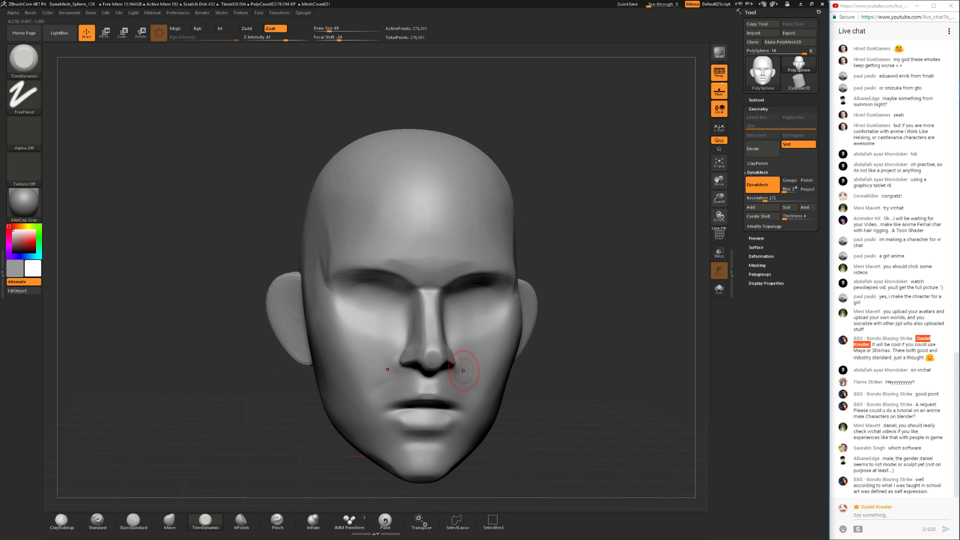
# - Try building up the cheek beside the nostril with the ClayBuildup brush at draw size 49, and undo the strokes
pyautogui.click(61, 521)
pyautogui.press('ctrl')
pyautogui.moveTo(556, 364)
pyautogui.mouseDown()
pyautogui.moveTo(480, 342)
pyautogui.moveTo(456, 361)
pyautogui.mouseUp()
pyautogui.hotkey('ctrl', 'z')
pyautogui.hotkey('ctrl', 'z')
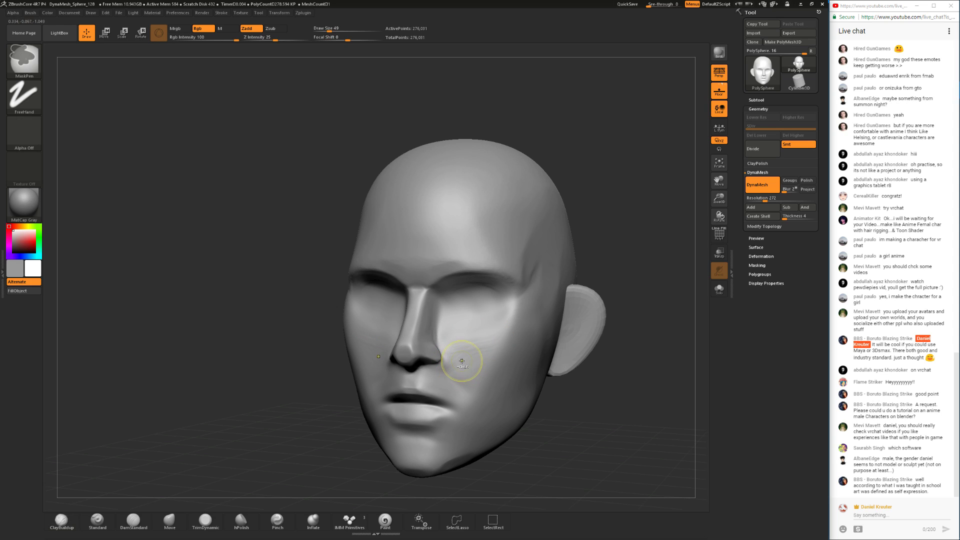
pyautogui.press('ctrl')
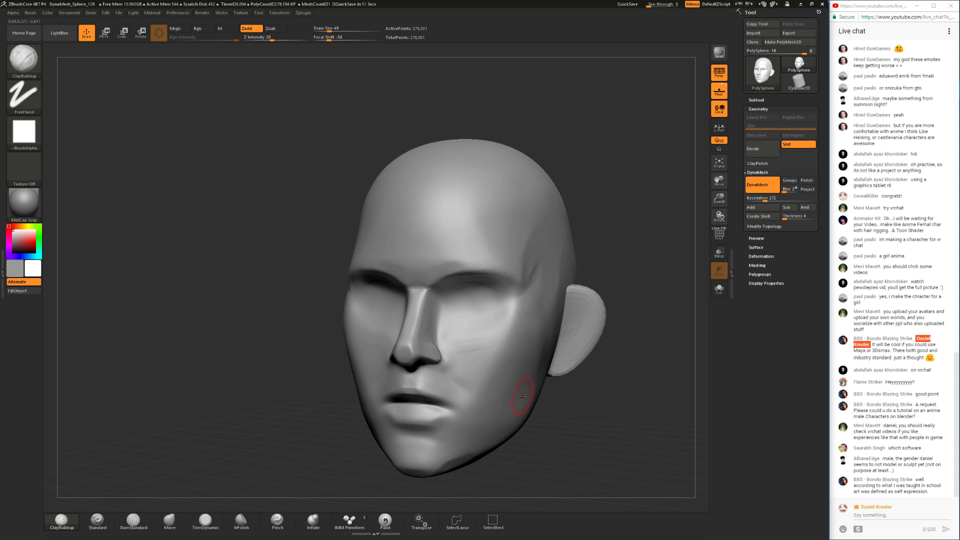
# - Build up the area between the nostril and the mouth corner with the ClayBuildup brush at draw size 54
pyautogui.moveTo(565, 450)
pyautogui.keyDown('shift'); pyautogui.mouseDown()
pyautogui.moveTo(591, 413)
pyautogui.moveTo(582, 397)
pyautogui.moveTo(542, 411)
pyautogui.mouseUp(); pyautogui.keyUp('shift')
pyautogui.press('space')
pyautogui.click(443, 378)
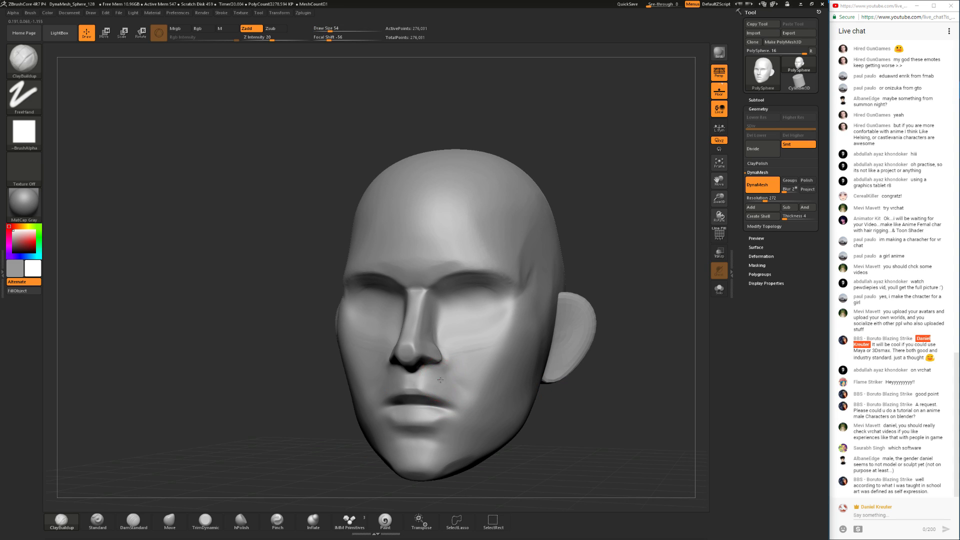
pyautogui.moveTo(449, 374)
pyautogui.mouseDown()
pyautogui.moveTo(458, 385)
pyautogui.moveTo(446, 397)
pyautogui.moveTo(471, 407)
pyautogui.mouseUp()
# - Build up the lower cheek broadly with the ClayBuildup brush at draw size 104 and focal shift -4
pyautogui.press('space')
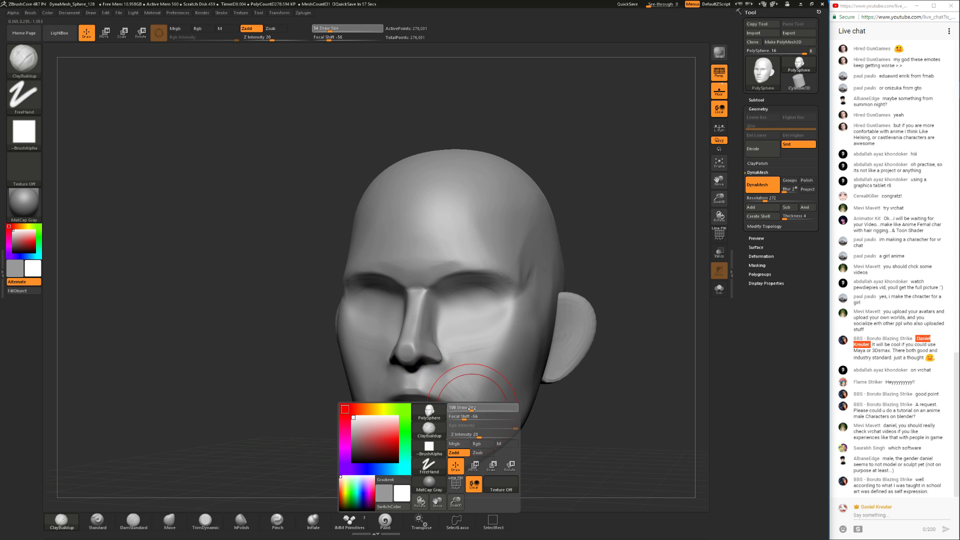
pyautogui.press('space')
pyautogui.moveTo(584, 373); pyautogui.dragTo(602, 374)
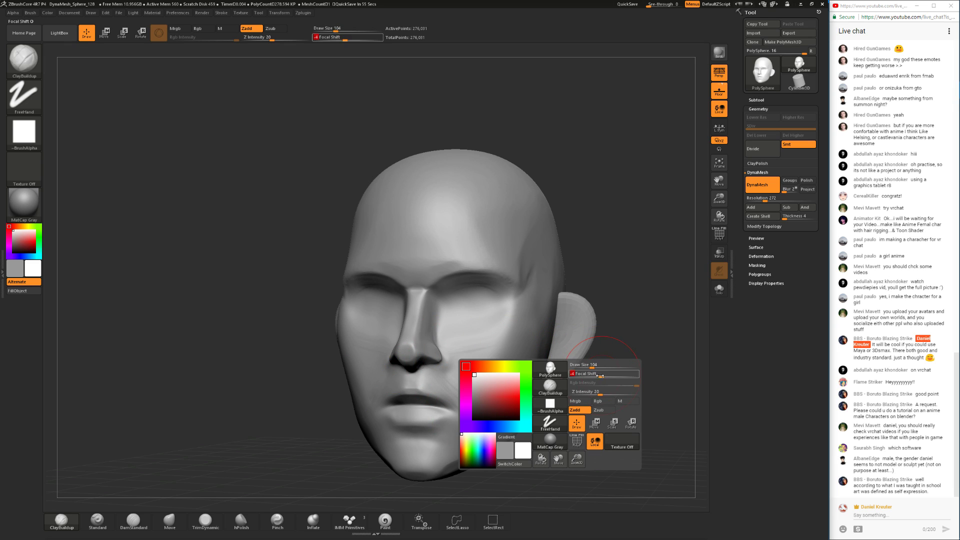
pyautogui.keyDown('shift'); pyautogui.moveTo(597, 421); pyautogui.dragTo(609, 418); pyautogui.keyUp('shift')
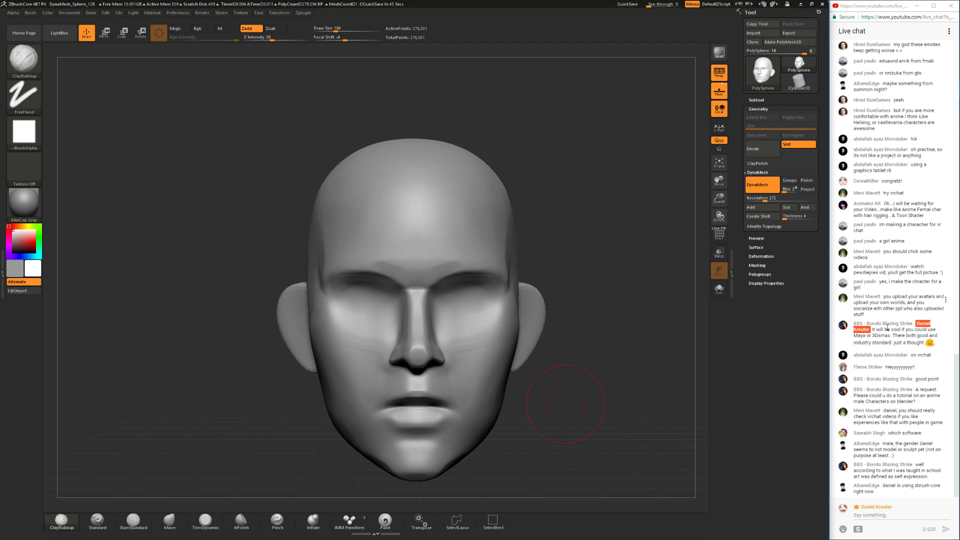
pyautogui.keyDown('alt'); pyautogui.moveTo(622, 325); pyautogui.dragTo(618, 349); pyautogui.keyUp('alt')
pyautogui.moveTo(538, 390); pyautogui.dragTo(454, 390)
# - Refine the cheek beside the mouth with the ClayBuildup brush at draw size 62 and smooth the transition
pyautogui.press('space')
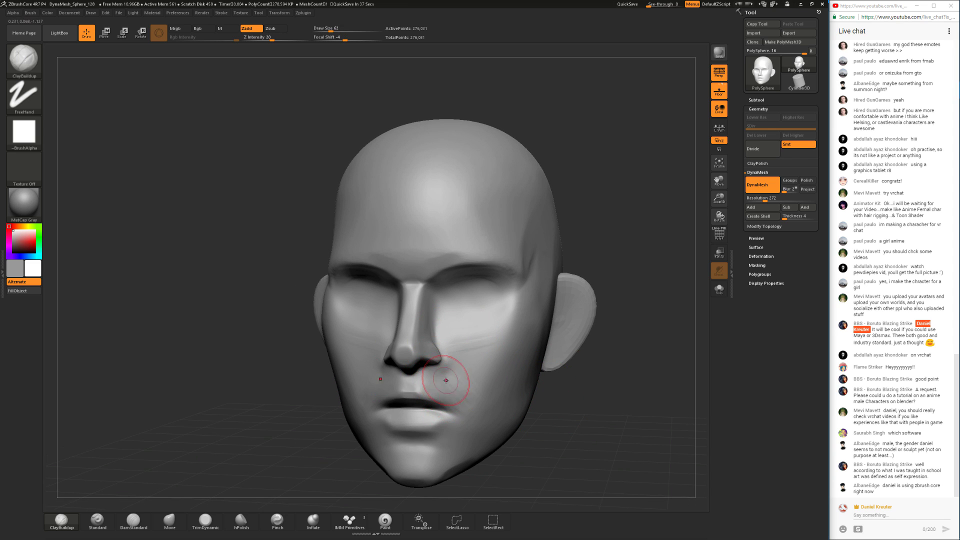
pyautogui.press('shift')
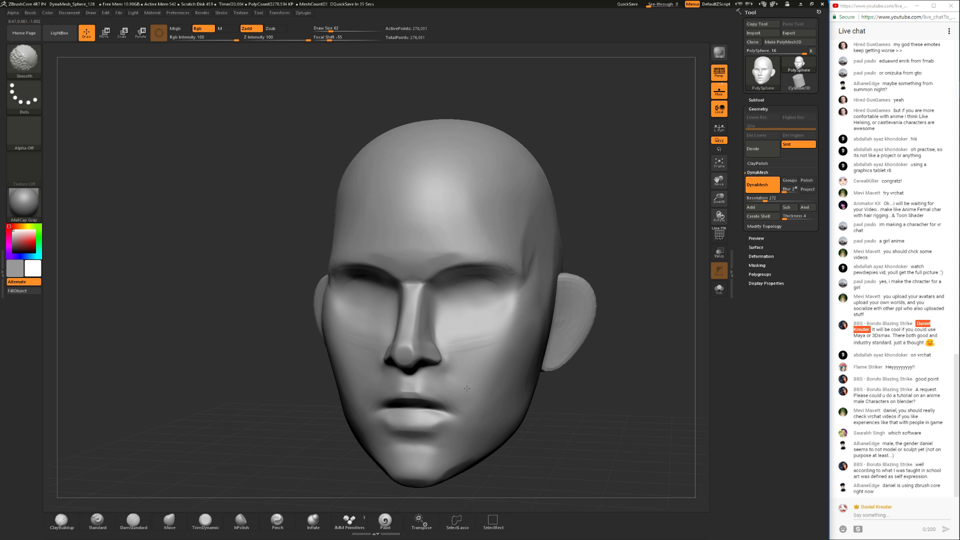
pyautogui.moveTo(543, 416)
pyautogui.mouseDown()
pyautogui.moveTo(569, 411)
pyautogui.moveTo(552, 399)
pyautogui.mouseUp()
# - Fill out the cheeks with the ClayBuildup brush at draw size 104, and reduce the draw size to 87
pyautogui.press('space')
pyautogui.press('space')
pyautogui.moveTo(463, 339); pyautogui.dragTo(468, 339)
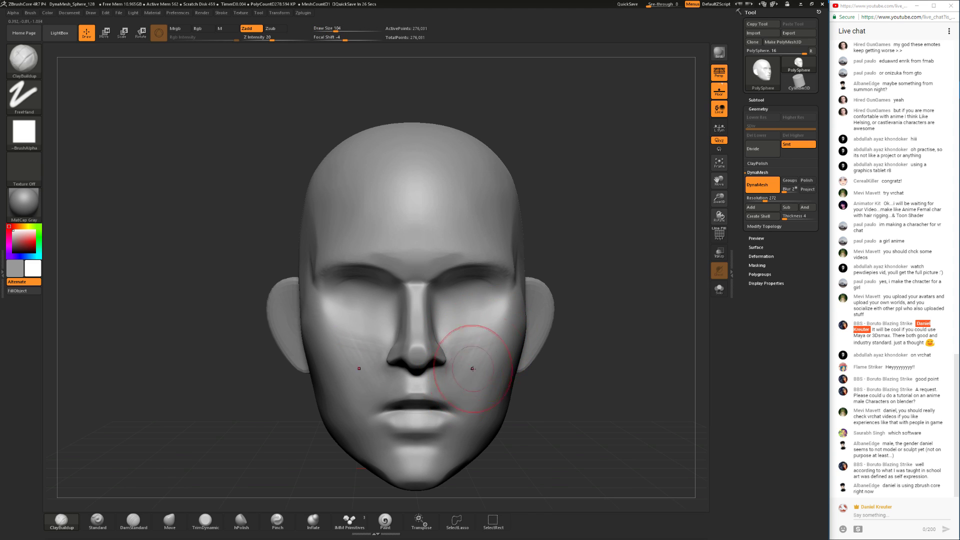
pyautogui.moveTo(553, 403)
pyautogui.keyDown('alt'); pyautogui.mouseDown()
pyautogui.moveTo(552, 413)
pyautogui.moveTo(550, 405)
pyautogui.moveTo(498, 419)
pyautogui.moveTo(584, 427)
pyautogui.moveTo(563, 395)
pyautogui.mouseUp(); pyautogui.keyUp('alt')
pyautogui.moveTo(526, 414)
pyautogui.mouseDown()
pyautogui.moveTo(559, 398)
pyautogui.moveTo(576, 375)
pyautogui.moveTo(490, 434)
pyautogui.mouseUp()
pyautogui.press('space')
pyautogui.moveTo(533, 385); pyautogui.dragTo(530, 384)
pyautogui.moveTo(582, 413)
pyautogui.mouseDown()
pyautogui.moveTo(616, 406)
pyautogui.moveTo(585, 368)
pyautogui.moveTo(563, 422)
pyautogui.moveTo(572, 416)
pyautogui.mouseUp()
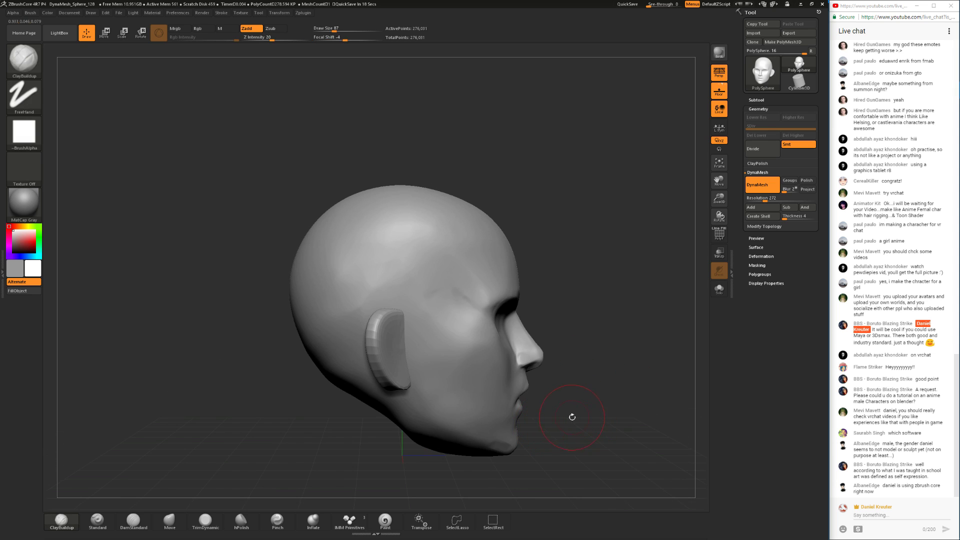
# - Nudge the cheek surface into shape with the Move brush at draw size 87
pyautogui.click(170, 522)
pyautogui.moveTo(588, 350)
pyautogui.mouseDown()
pyautogui.moveTo(515, 330)
pyautogui.moveTo(512, 352)
pyautogui.mouseUp()
pyautogui.moveTo(451, 336); pyautogui.dragTo(449, 341)
pyautogui.moveTo(575, 340)
pyautogui.mouseDown()
pyautogui.moveTo(472, 333)
pyautogui.moveTo(406, 358)
pyautogui.moveTo(386, 379)
pyautogui.moveTo(343, 360)
pyautogui.moveTo(399, 370)
pyautogui.mouseUp()
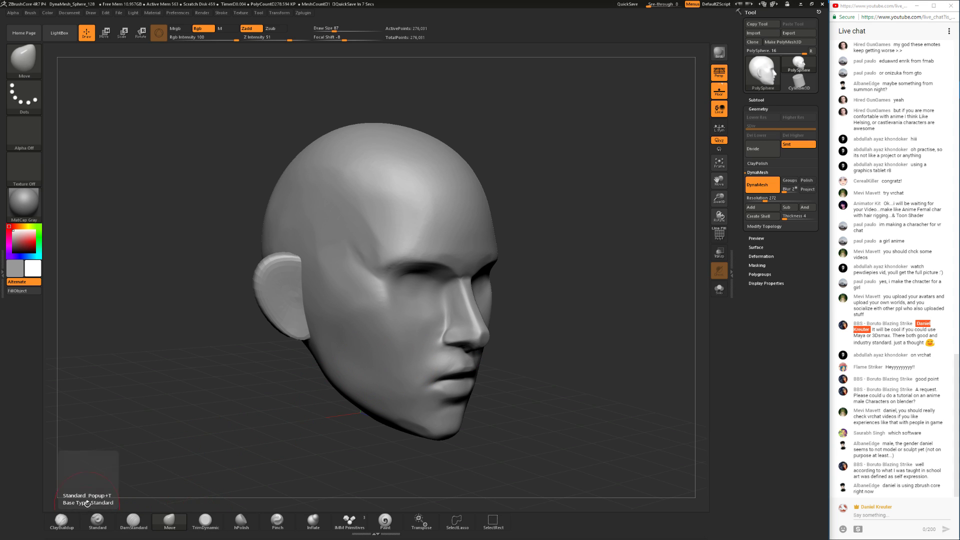
# - Smooth the side of the nose bridge at draw size 87
pyautogui.click(68, 525)
pyautogui.keyDown('shift'); pyautogui.moveTo(542, 349); pyautogui.dragTo(539, 369); pyautogui.keyUp('shift')
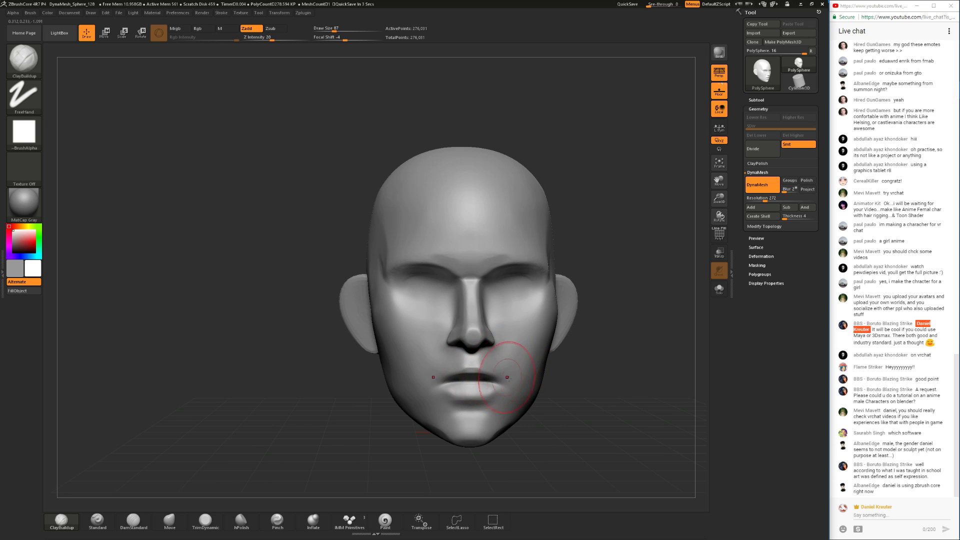
pyautogui.keyDown('alt'); pyautogui.moveTo(558, 417); pyautogui.dragTo(557, 390); pyautogui.keyUp('alt')
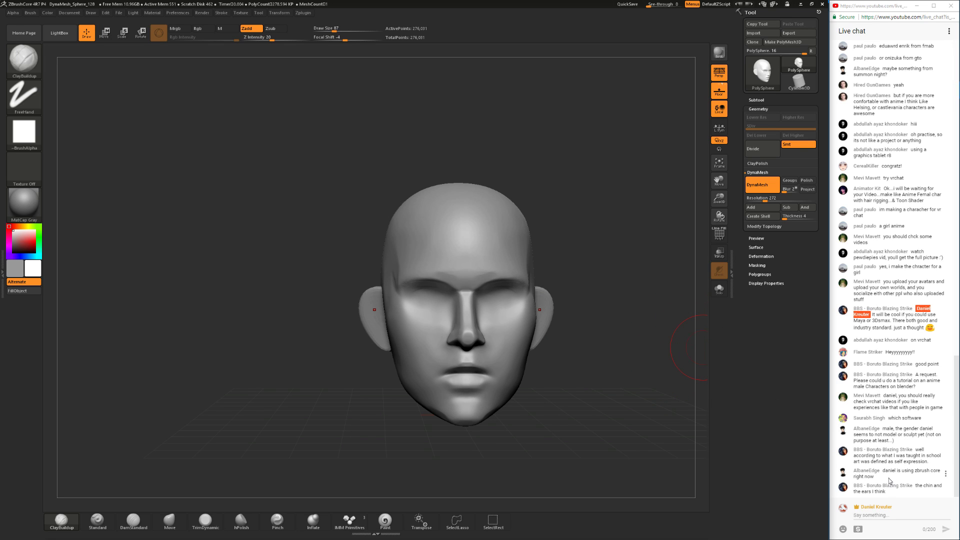
pyautogui.moveTo(677, 409); pyautogui.dragTo(625, 425)
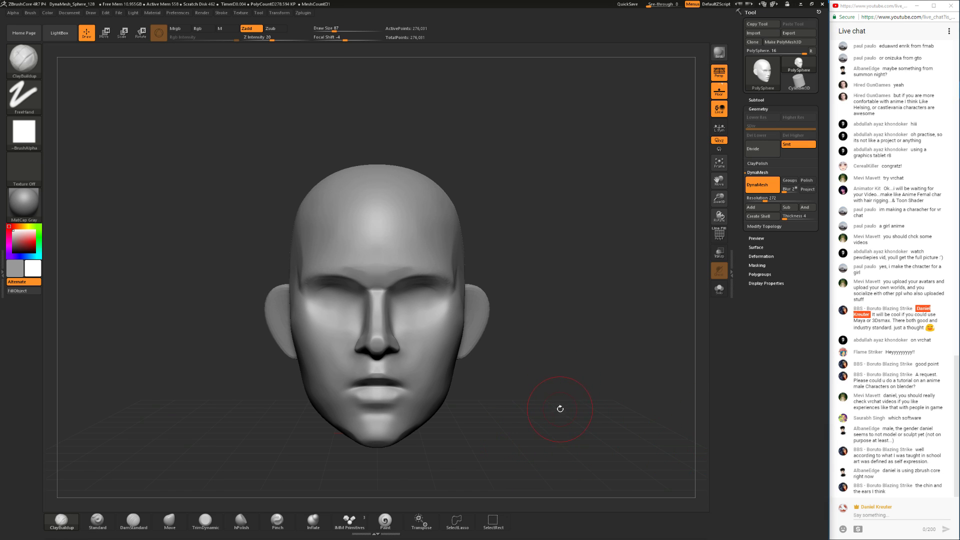
pyautogui.keyDown('alt'); pyautogui.moveTo(552, 424); pyautogui.dragTo(665, 418); pyautogui.keyUp('alt')
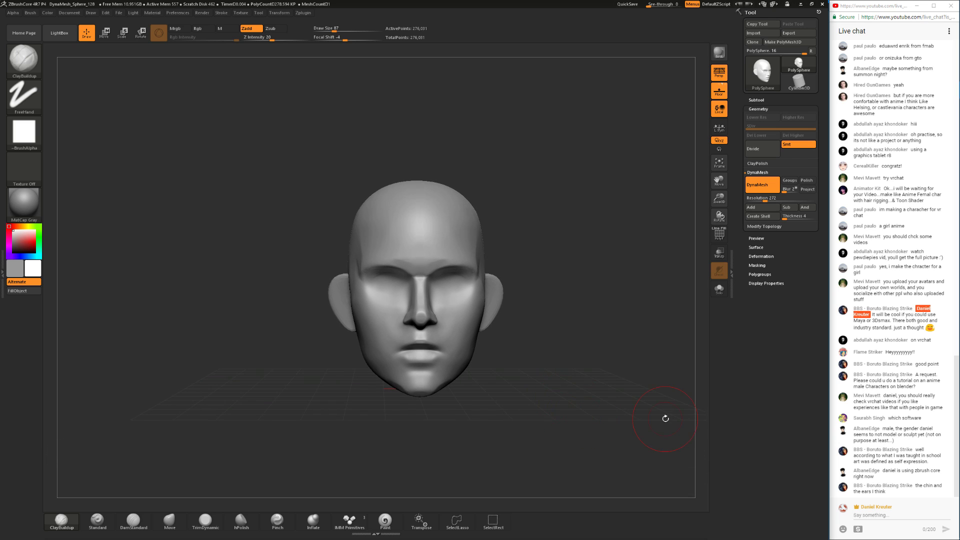
pyautogui.moveTo(503, 377)
pyautogui.keyDown('alt'); pyautogui.mouseDown()
pyautogui.moveTo(525, 393)
pyautogui.moveTo(559, 386)
pyautogui.moveTo(526, 417)
pyautogui.moveTo(598, 405)
pyautogui.moveTo(572, 433)
pyautogui.moveTo(573, 408)
pyautogui.mouseUp(); pyautogui.keyUp('alt')
pyautogui.keyDown('shift'); pyautogui.moveTo(401, 288); pyautogui.dragTo(399, 306); pyautogui.keyUp('shift')
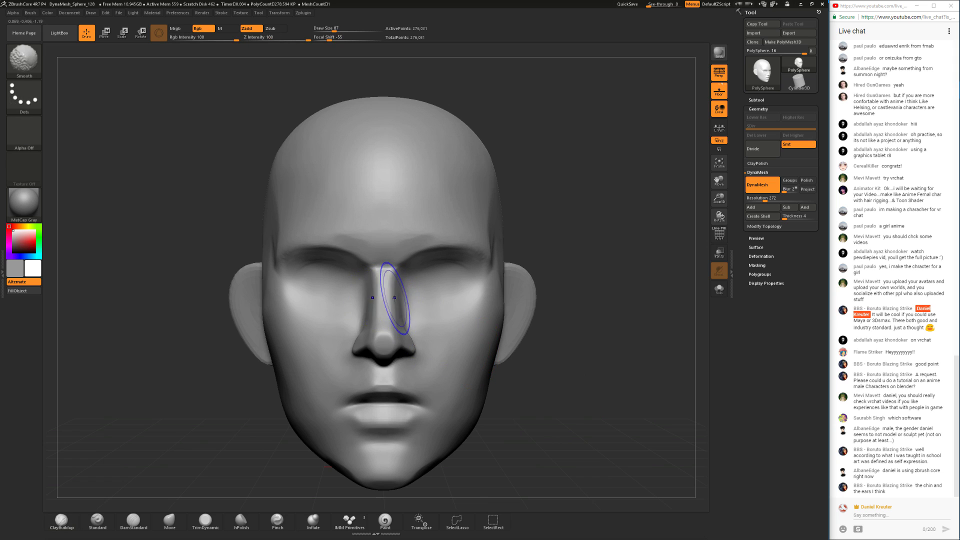
# - Trim and smooth the side plane of the nose and the nostril wing with the TrimDynamic brush at draw size 62
pyautogui.click(170, 520)
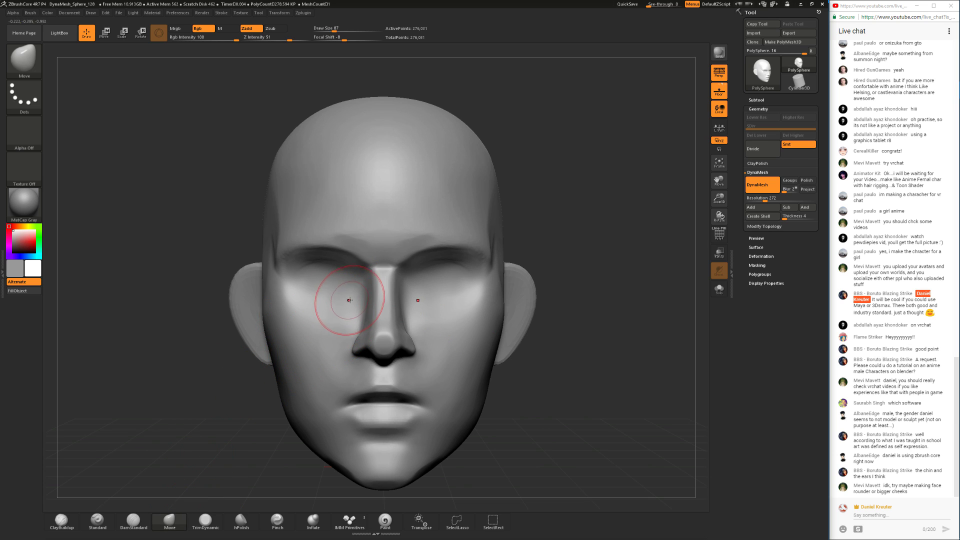
pyautogui.click(205, 520)
pyautogui.moveTo(225, 480)
pyautogui.mouseDown()
pyautogui.moveTo(424, 356)
pyautogui.moveTo(467, 371)
pyautogui.mouseUp()
pyautogui.press('space')
pyautogui.moveTo(475, 332)
pyautogui.keyDown('alt'); pyautogui.mouseDown()
pyautogui.moveTo(478, 358)
pyautogui.moveTo(480, 331)
pyautogui.moveTo(465, 345)
pyautogui.mouseUp(); pyautogui.keyUp('alt')
pyautogui.press('space')
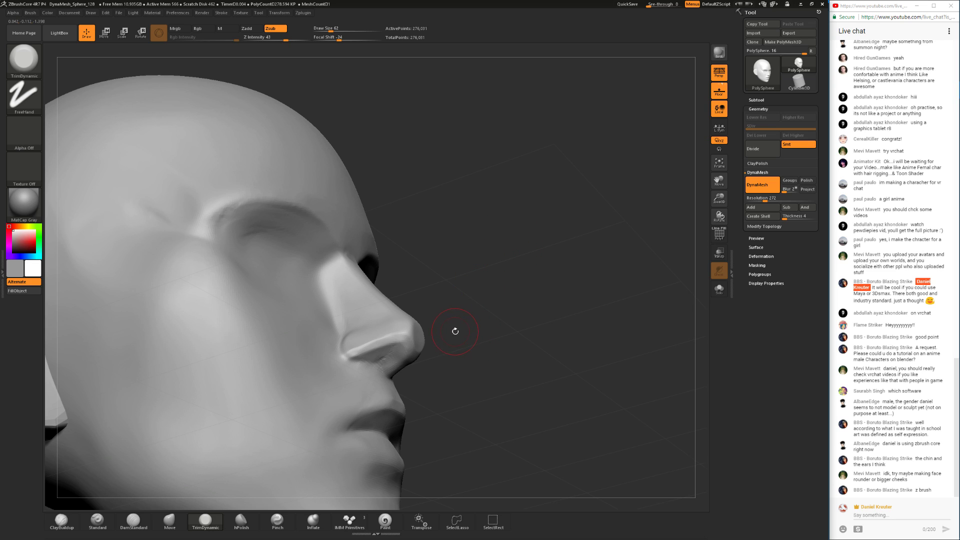
pyautogui.press('shift')
pyautogui.moveTo(375, 353)
pyautogui.keyDown('shift'); pyautogui.mouseDown()
pyautogui.moveTo(366, 334)
pyautogui.moveTo(356, 338)
pyautogui.mouseUp(); pyautogui.keyUp('shift')
pyautogui.moveTo(454, 309); pyautogui.dragTo(445, 252)
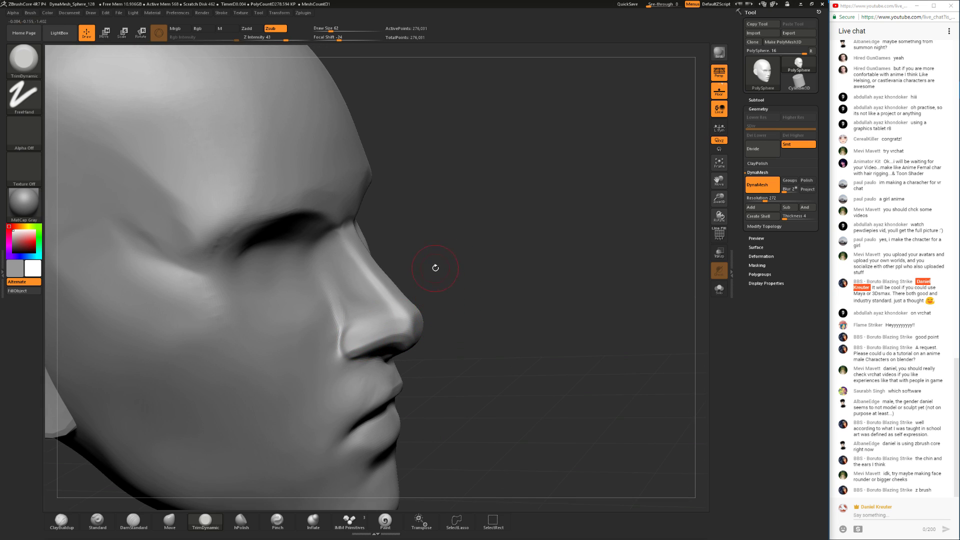
pyautogui.moveTo(532, 312); pyautogui.dragTo(452, 296)
# - Reshape the nose tip and nostril wing from the side with the Move brush at draw size 101
pyautogui.click(170, 520)
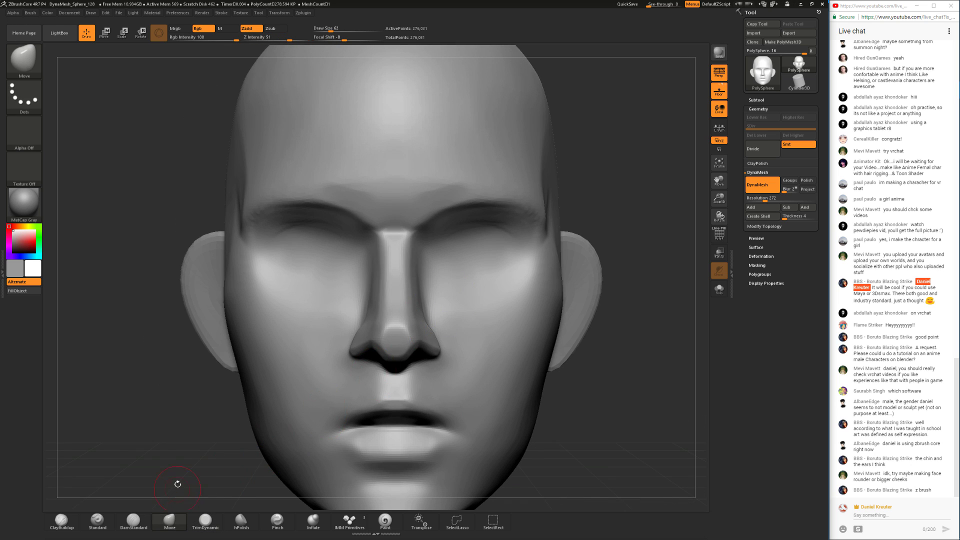
pyautogui.moveTo(175, 492); pyautogui.dragTo(280, 460)
pyautogui.press('space')
pyautogui.moveTo(347, 350); pyautogui.dragTo(354, 350)
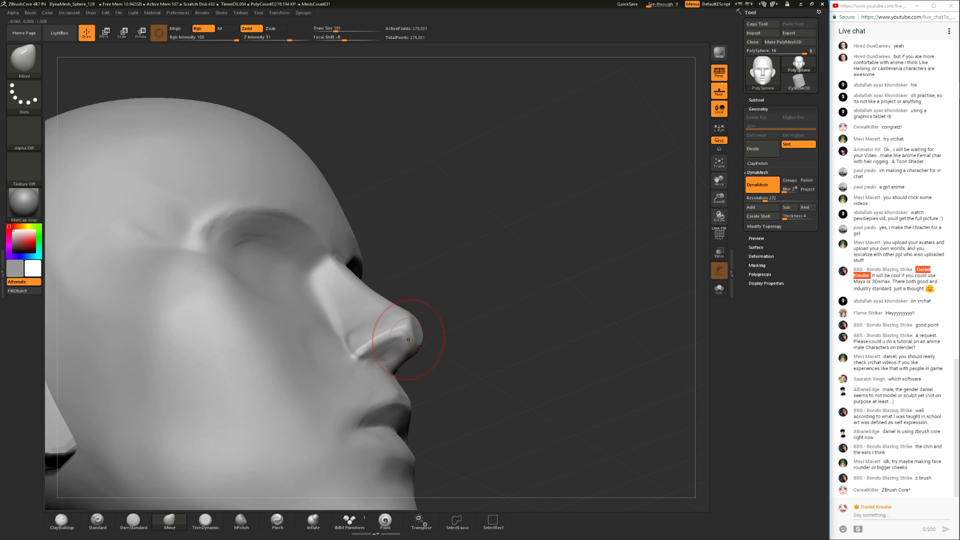
pyautogui.press('space')
pyautogui.moveTo(446, 323); pyautogui.dragTo(437, 316)
# - Narrow the nostril wings from the front with the Move brush at draw size 90
pyautogui.press('space')
pyautogui.moveTo(374, 336); pyautogui.dragTo(371, 336)
pyautogui.moveTo(443, 305); pyautogui.dragTo(355, 289)
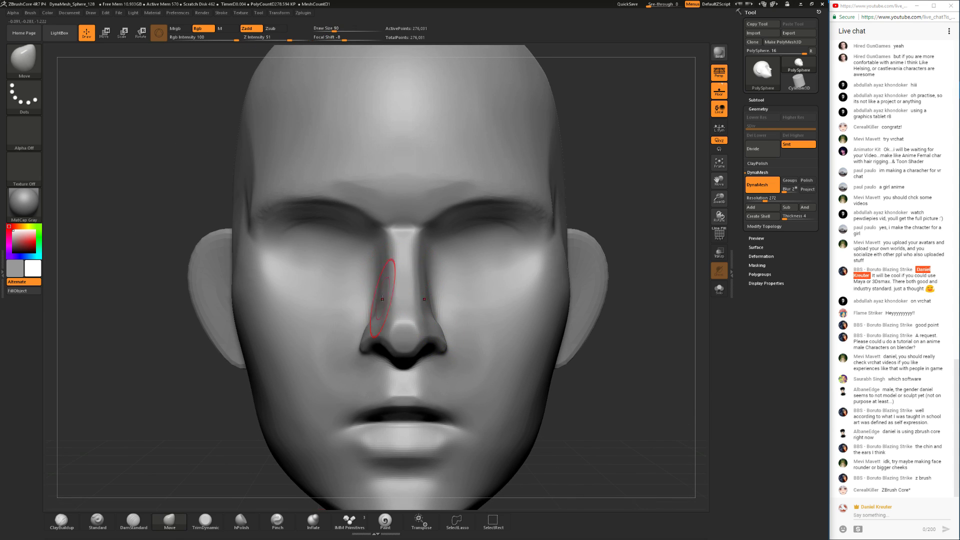
pyautogui.moveTo(353, 358); pyautogui.dragTo(364, 352)
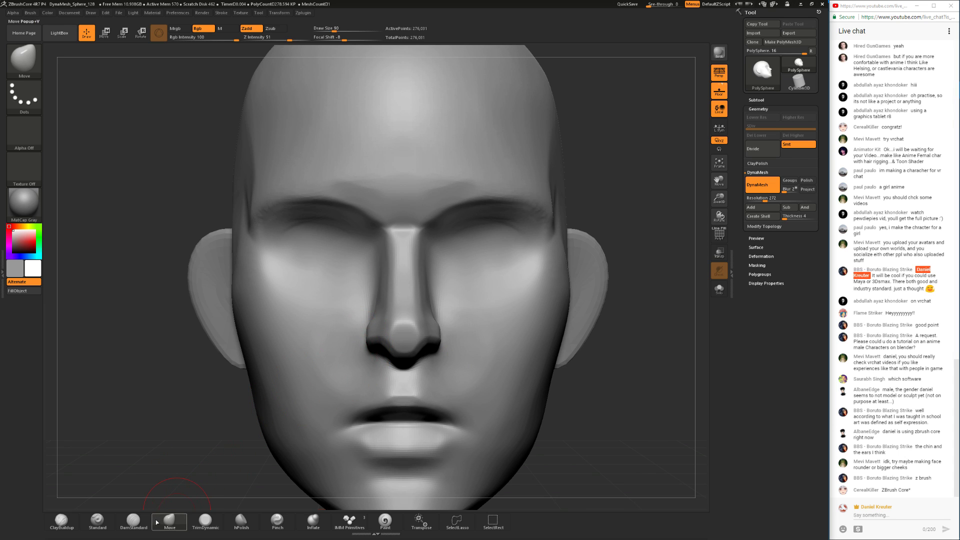
# - Carve the crease around the nostril wing with the DamStandard brush at draw size 41 and smooth it
pyautogui.click(134, 520)
pyautogui.moveTo(156, 453); pyautogui.dragTo(280, 449)
pyautogui.press('space')
pyautogui.moveTo(384, 306); pyautogui.dragTo(377, 306)
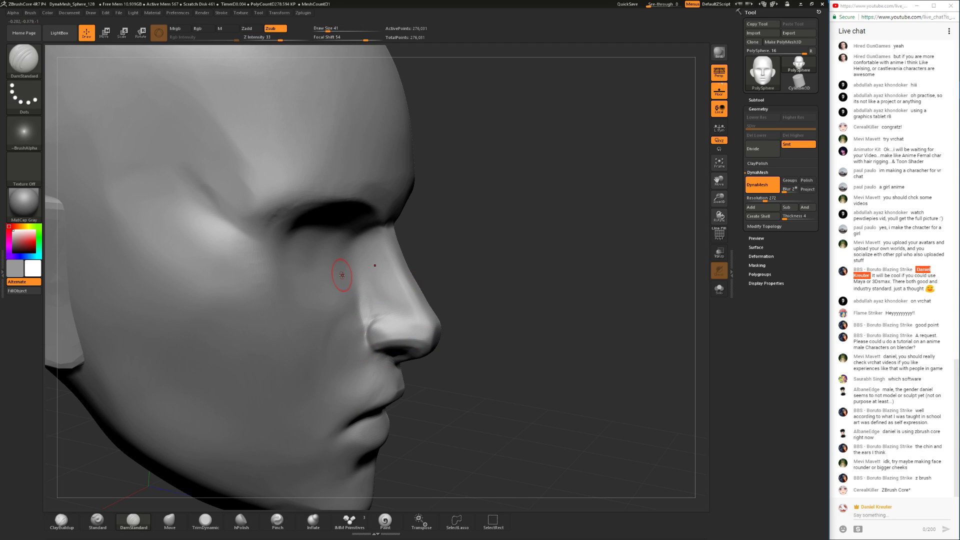
pyautogui.moveTo(384, 325)
pyautogui.keyDown('shift'); pyautogui.mouseDown()
pyautogui.moveTo(388, 332)
pyautogui.moveTo(369, 332)
pyautogui.mouseUp(); pyautogui.keyUp('shift')
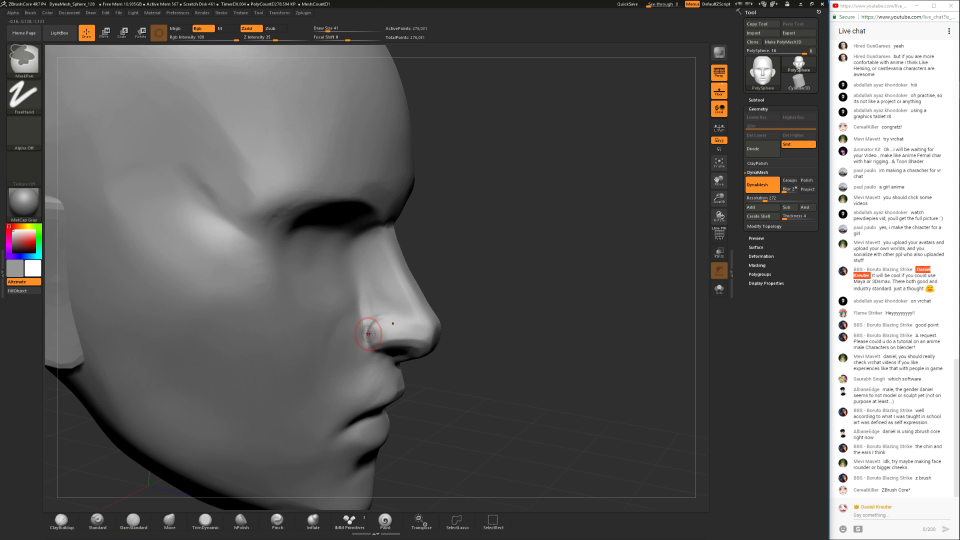
pyautogui.moveTo(486, 261); pyautogui.dragTo(465, 266)
pyautogui.moveTo(482, 308); pyautogui.dragTo(365, 320)
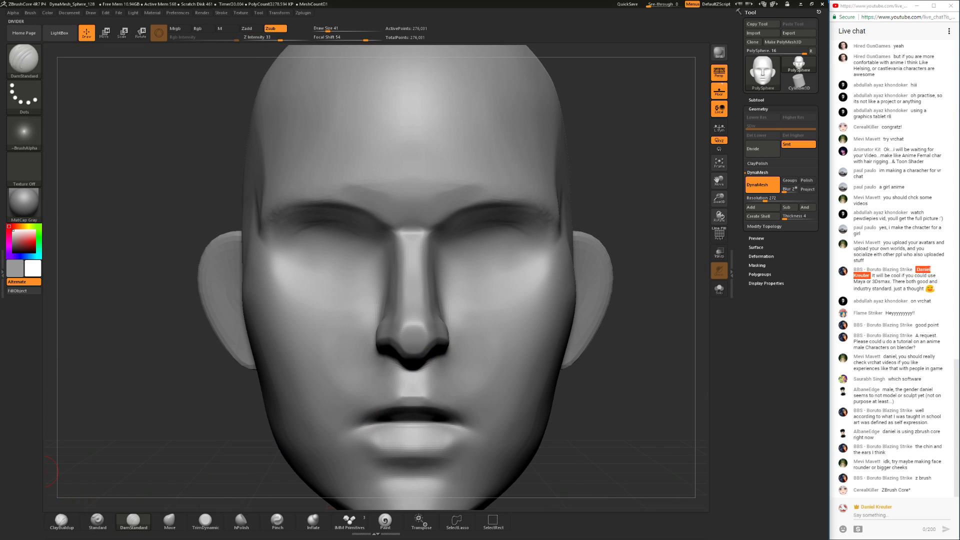
pyautogui.click(479, 266)
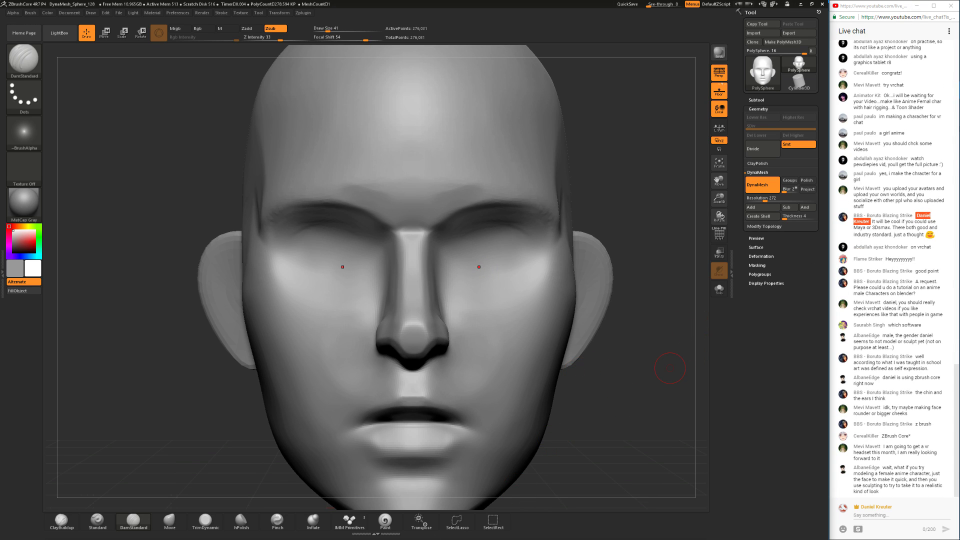
pyautogui.moveTo(956, 125)
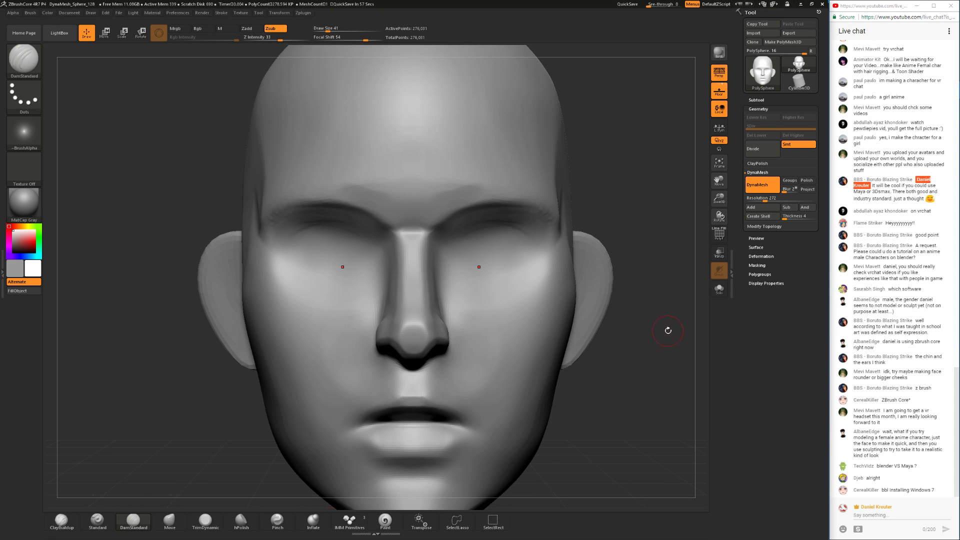
pyautogui.moveTo(633, 426); pyautogui.dragTo(648, 411)
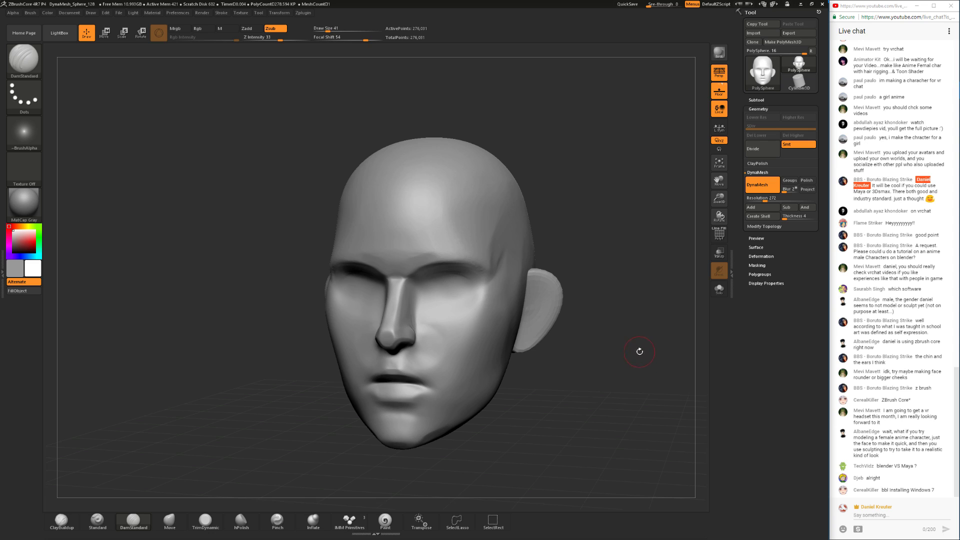
pyautogui.keyDown('shift'); pyautogui.moveTo(621, 396); pyautogui.dragTo(645, 382); pyautogui.keyUp('shift')
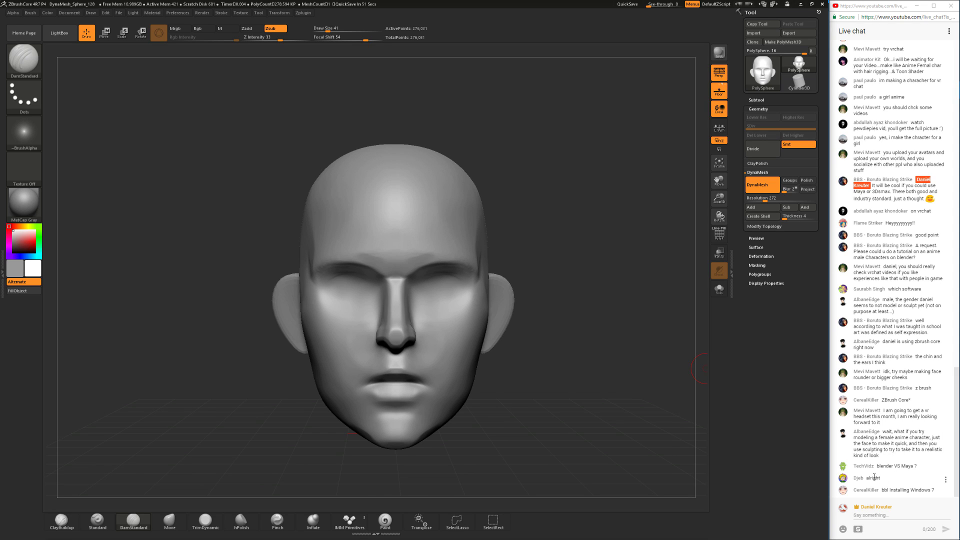
# - Adjust the shape of the cranium from the side and front with the Move brush at draw size 167
pyautogui.click(170, 520)
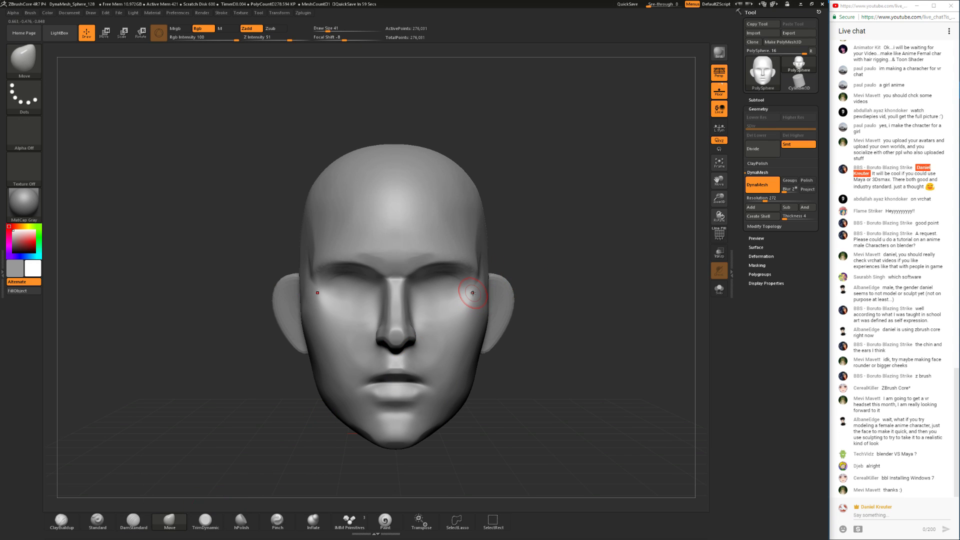
pyautogui.moveTo(573, 248)
pyautogui.mouseDown()
pyautogui.moveTo(538, 249)
pyautogui.moveTo(573, 248)
pyautogui.mouseUp()
pyautogui.press('space')
pyautogui.moveTo(519, 197)
pyautogui.mouseDown()
pyautogui.moveTo(505, 197)
pyautogui.moveTo(545, 193)
pyautogui.moveTo(473, 230)
pyautogui.moveTo(442, 231)
pyautogui.mouseUp()
pyautogui.click(509, 190)
pyautogui.press('space')
pyautogui.click(460, 215)
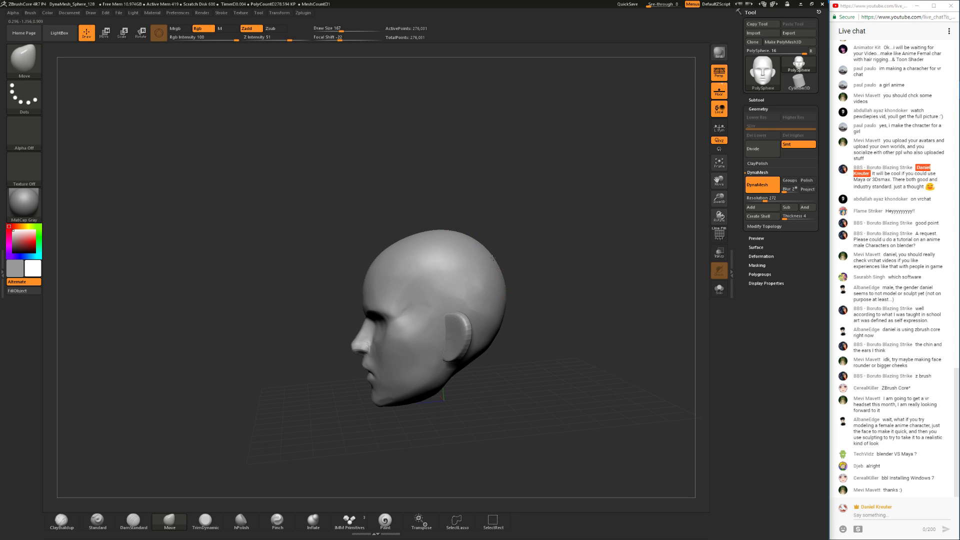
pyautogui.moveTo(521, 240); pyautogui.dragTo(470, 220)
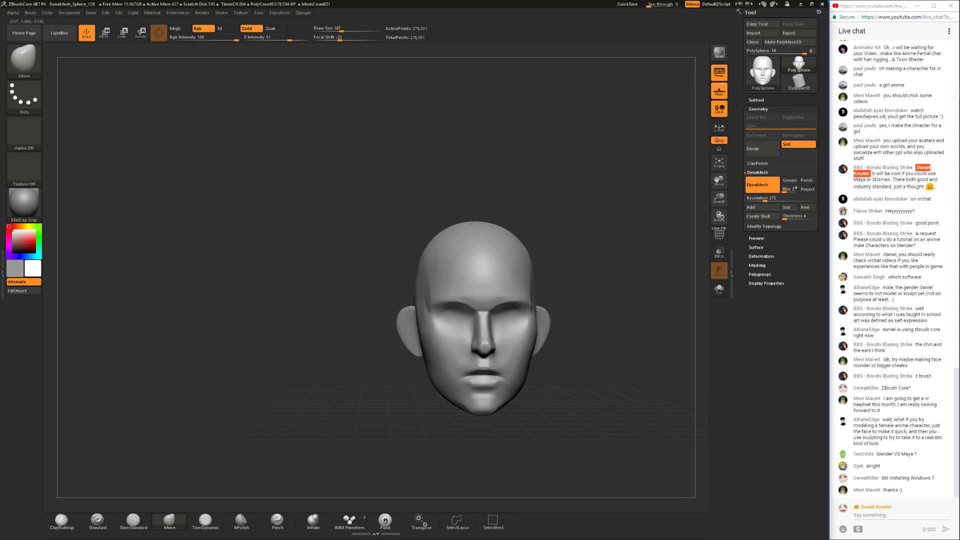
pyautogui.moveTo(510, 224); pyautogui.dragTo(492, 227)
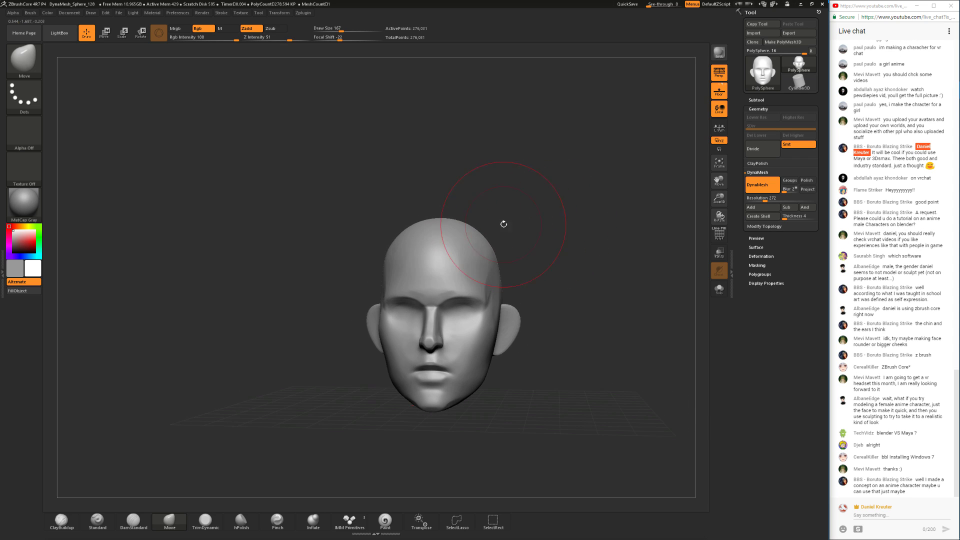
# - Refine the sides of the head and face with the Move brush at draw sizes 124 and 77
pyautogui.moveTo(505, 274)
pyautogui.mouseDown()
pyautogui.moveTo(524, 265)
pyautogui.moveTo(526, 289)
pyautogui.mouseUp()
pyautogui.press('space')
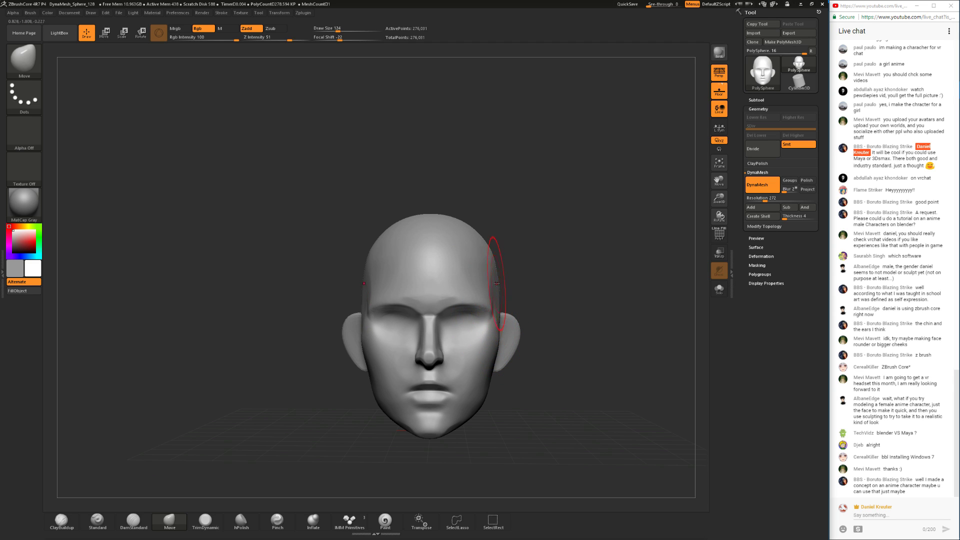
pyautogui.moveTo(293, 417); pyautogui.dragTo(302, 422)
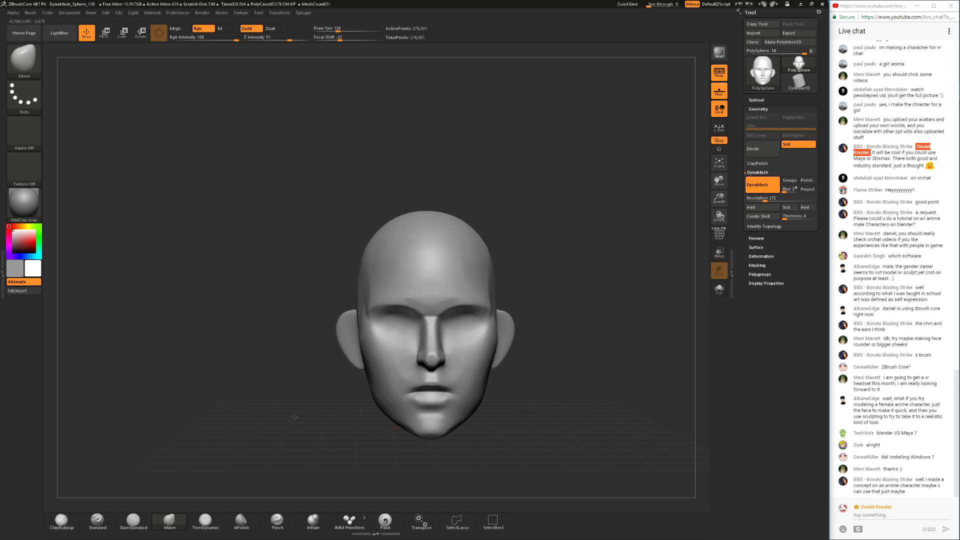
pyautogui.press('space')
pyautogui.moveTo(444, 346); pyautogui.dragTo(438, 348)
pyautogui.moveTo(604, 337); pyautogui.dragTo(600, 382)
pyautogui.moveTo(525, 356); pyautogui.dragTo(584, 361)
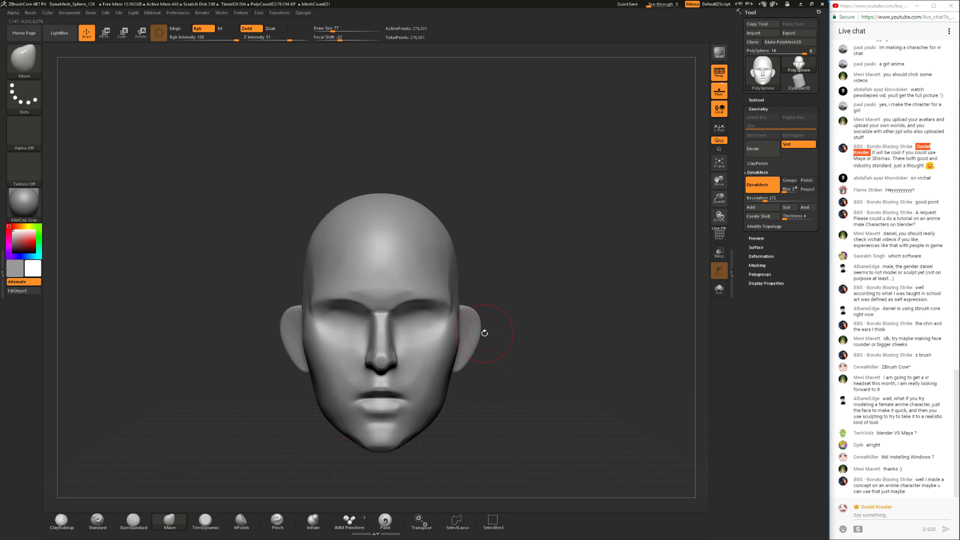
# - Push the ears closer to the head with the Move brush at draw size 124 and adjust the lower face at draw size 87
pyautogui.moveTo(493, 334); pyautogui.dragTo(493, 336)
pyautogui.press('space')
pyautogui.moveTo(492, 336)
pyautogui.mouseDown()
pyautogui.moveTo(470, 341)
pyautogui.moveTo(462, 364)
pyautogui.mouseUp()
pyautogui.moveTo(479, 325)
pyautogui.mouseDown()
pyautogui.moveTo(466, 315)
pyautogui.moveTo(468, 344)
pyautogui.moveTo(572, 345)
pyautogui.moveTo(540, 303)
pyautogui.moveTo(580, 318)
pyautogui.mouseUp()
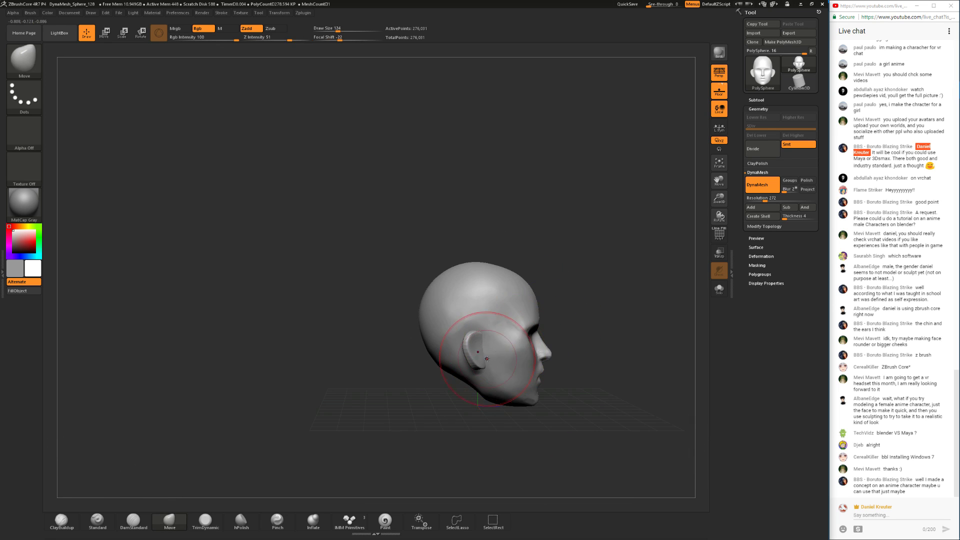
pyautogui.moveTo(617, 345)
pyautogui.mouseDown()
pyautogui.moveTo(562, 344)
pyautogui.moveTo(557, 335)
pyautogui.moveTo(558, 358)
pyautogui.moveTo(592, 333)
pyautogui.moveTo(543, 338)
pyautogui.moveTo(535, 370)
pyautogui.mouseUp()
pyautogui.press('space')
pyautogui.moveTo(461, 377); pyautogui.dragTo(454, 378)
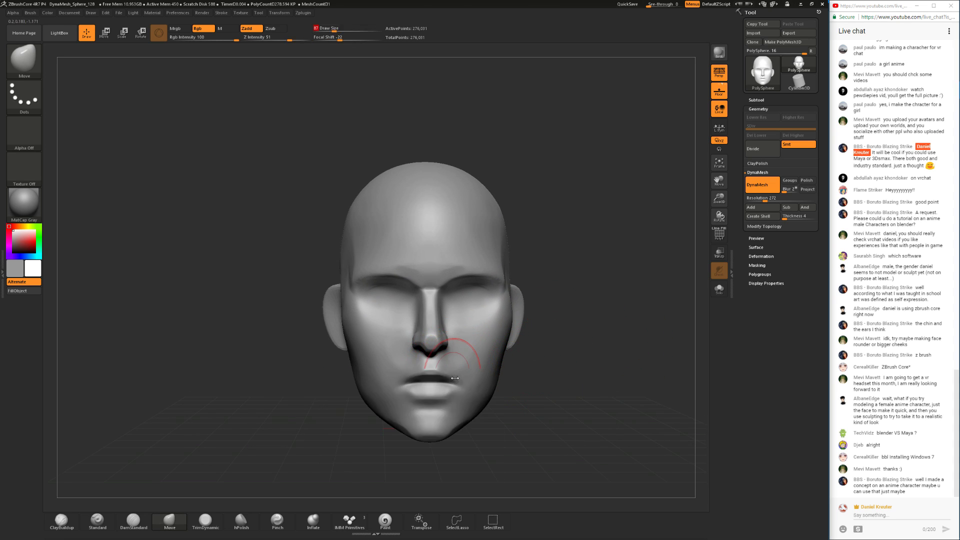
pyautogui.moveTo(536, 392); pyautogui.dragTo(515, 373)
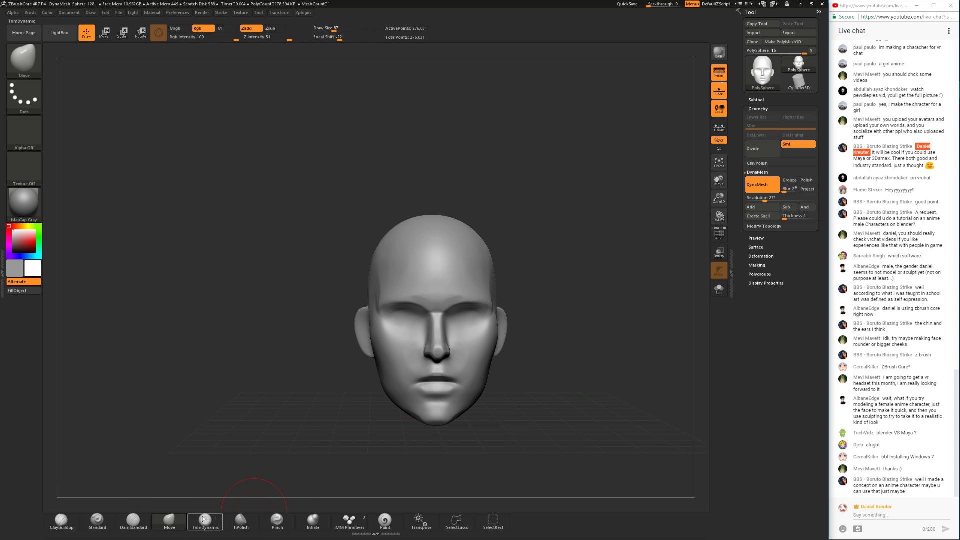
# - Build up the lower eyelid volume inside the eye sockets with the ClayBuildup brush at draw size 54
pyautogui.click(134, 521)
pyautogui.keyDown('alt'); pyautogui.moveTo(562, 335); pyautogui.dragTo(573, 349); pyautogui.keyUp('alt')
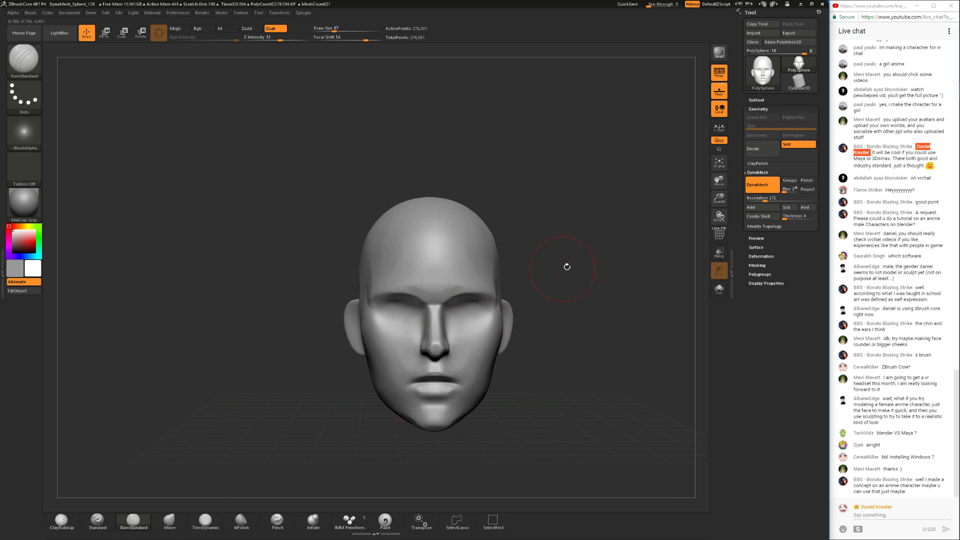
pyautogui.moveTo(551, 273); pyautogui.dragTo(500, 285)
pyautogui.click(206, 521)
pyautogui.press('space')
pyautogui.moveTo(432, 312); pyautogui.dragTo(431, 315)
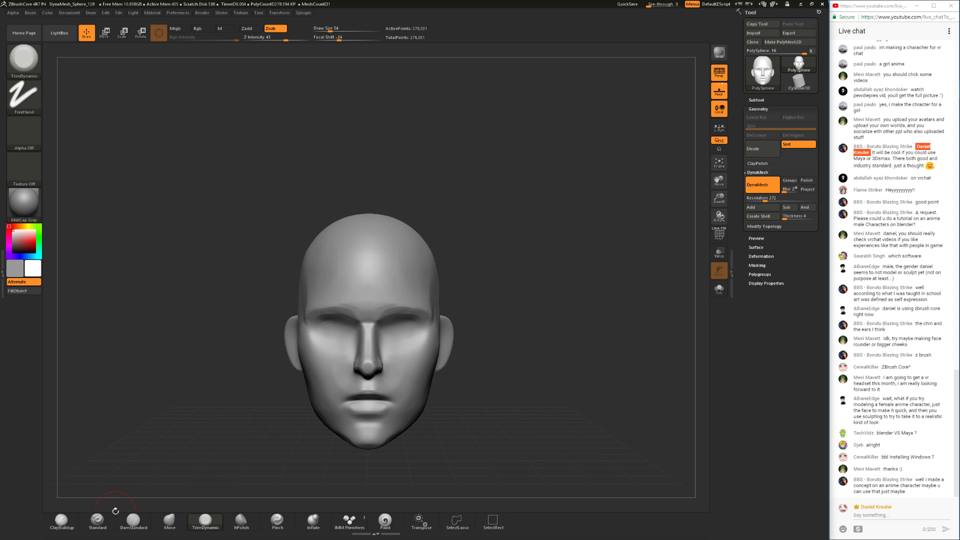
pyautogui.click(62, 521)
pyautogui.keyDown('alt'); pyautogui.moveTo(521, 315); pyautogui.dragTo(523, 352); pyautogui.keyUp('alt')
pyautogui.moveTo(534, 295); pyautogui.dragTo(410, 348)
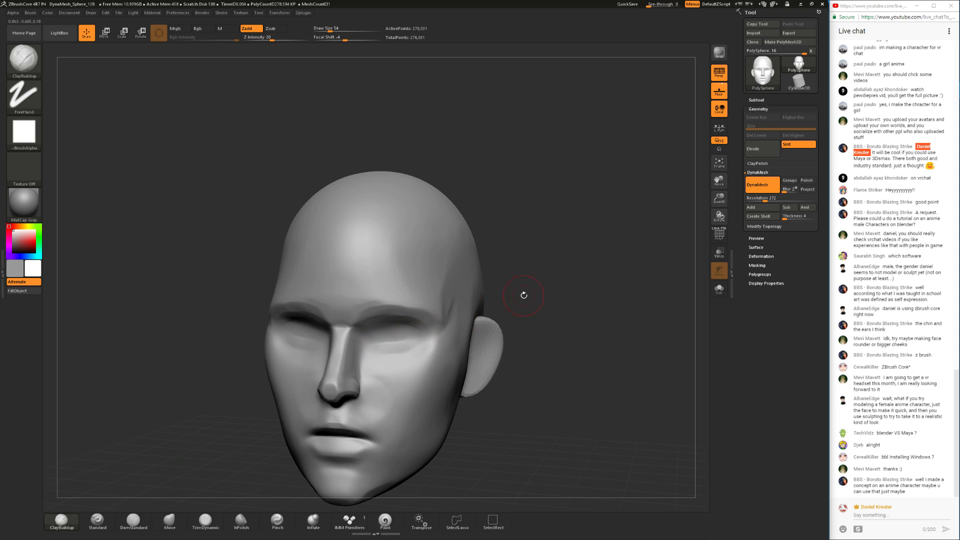
pyautogui.keyDown('shift'); pyautogui.moveTo(513, 299); pyautogui.dragTo(414, 342); pyautogui.keyUp('shift')
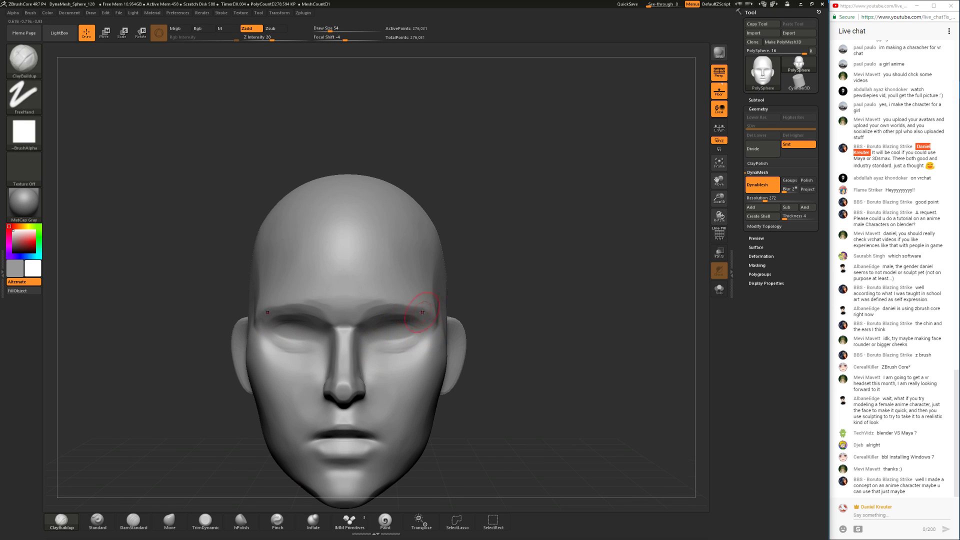
# - Sketch slanted guide lines across both eye sockets with the ClayBuildup brush at draw size 8
pyautogui.press('space')
pyautogui.click(503, 250)
pyautogui.press('space')
pyautogui.click(394, 318)
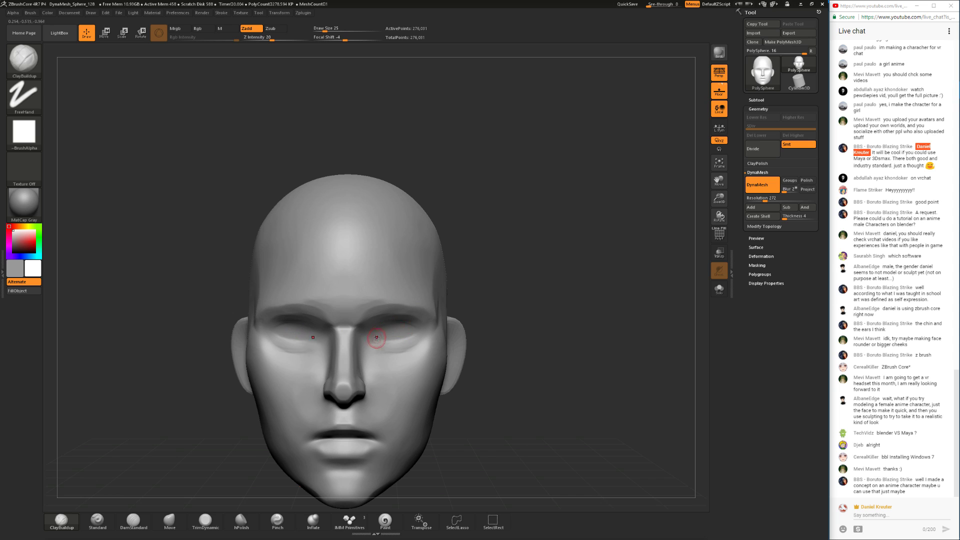
pyautogui.press('space')
pyautogui.click(388, 327)
pyautogui.keyDown('ctrl'); pyautogui.moveTo(383, 341); pyautogui.dragTo(382, 302, button='right'); pyautogui.keyUp('ctrl')
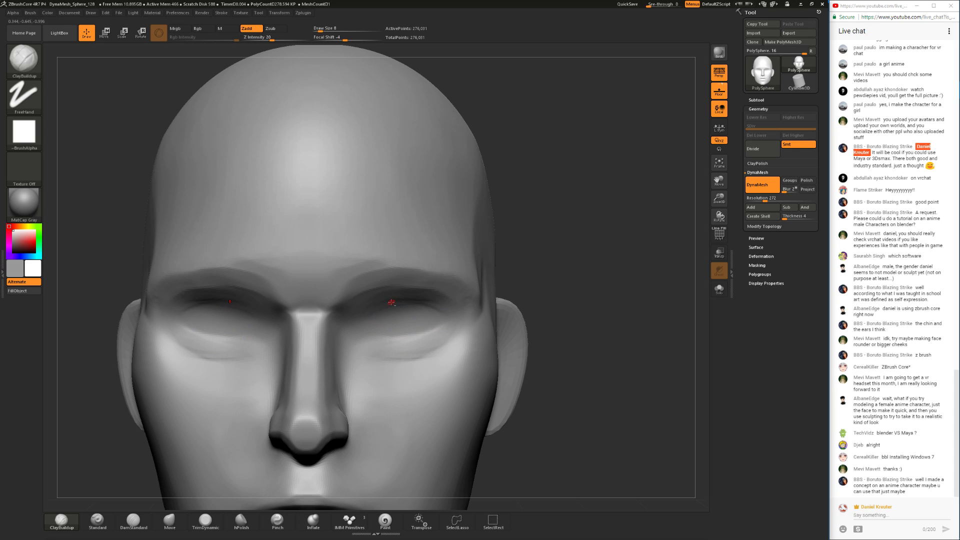
pyautogui.click(415, 336)
pyautogui.moveTo(413, 334); pyautogui.dragTo(428, 366)
pyautogui.moveTo(550, 320)
pyautogui.keyDown('alt'); pyautogui.mouseDown()
pyautogui.moveTo(539, 256)
pyautogui.moveTo(527, 288)
pyautogui.moveTo(481, 287)
pyautogui.mouseUp(); pyautogui.keyUp('alt')
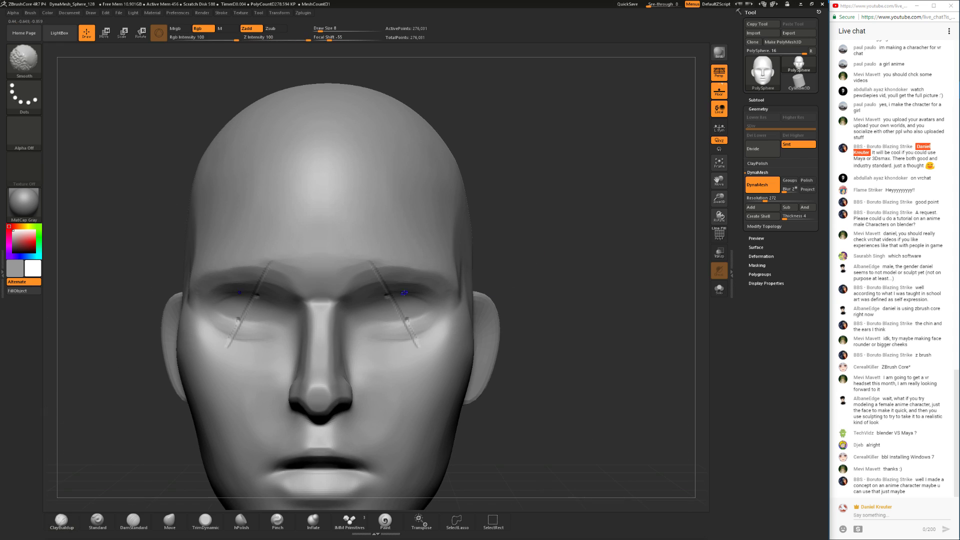
# - Sketch the upper and lower eyelid contours with construction lines across the eyes using the ClayBuildup brush at draw size 8
pyautogui.moveTo(358, 318)
pyautogui.mouseDown()
pyautogui.moveTo(379, 298)
pyautogui.moveTo(434, 308)
pyautogui.moveTo(400, 322)
pyautogui.moveTo(368, 321)
pyautogui.moveTo(416, 318)
pyautogui.moveTo(364, 316)
pyautogui.mouseUp()
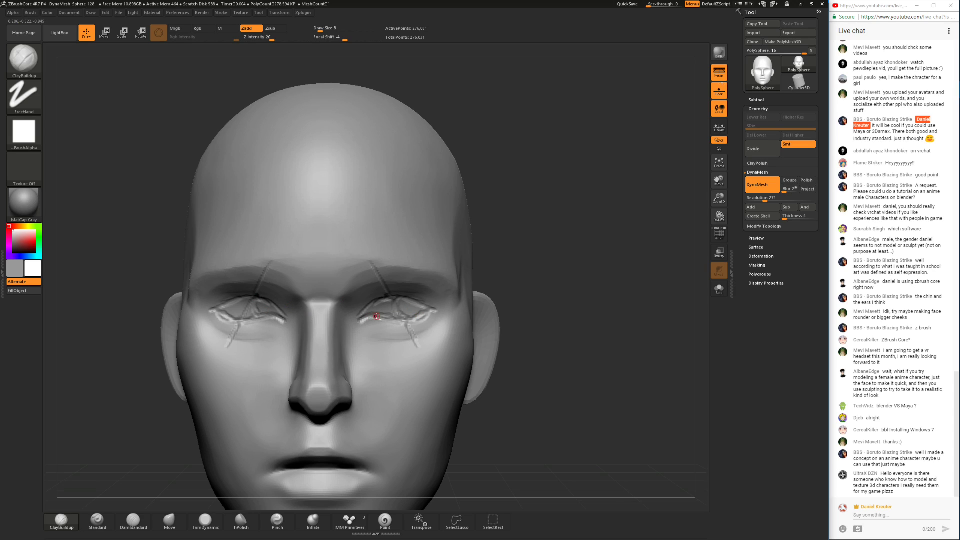
pyautogui.moveTo(364, 312); pyautogui.dragTo(364, 311)
pyautogui.moveTo(233, 336)
pyautogui.mouseDown()
pyautogui.moveTo(266, 293)
pyautogui.moveTo(239, 331)
pyautogui.mouseUp()
pyautogui.moveTo(401, 270); pyautogui.dragTo(408, 340)
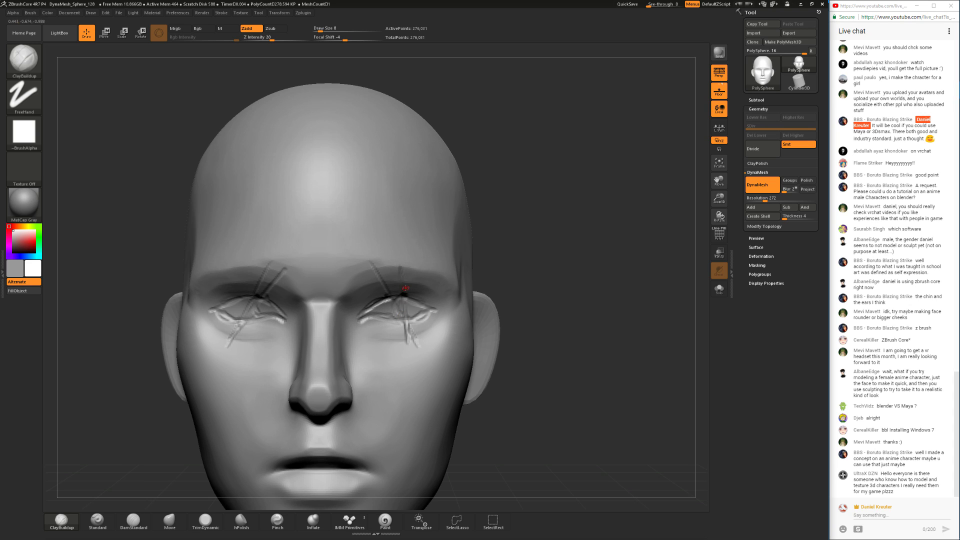
pyautogui.moveTo(377, 304)
pyautogui.mouseDown()
pyautogui.moveTo(406, 299)
pyautogui.moveTo(371, 314)
pyautogui.moveTo(429, 313)
pyautogui.moveTo(378, 315)
pyautogui.mouseUp()
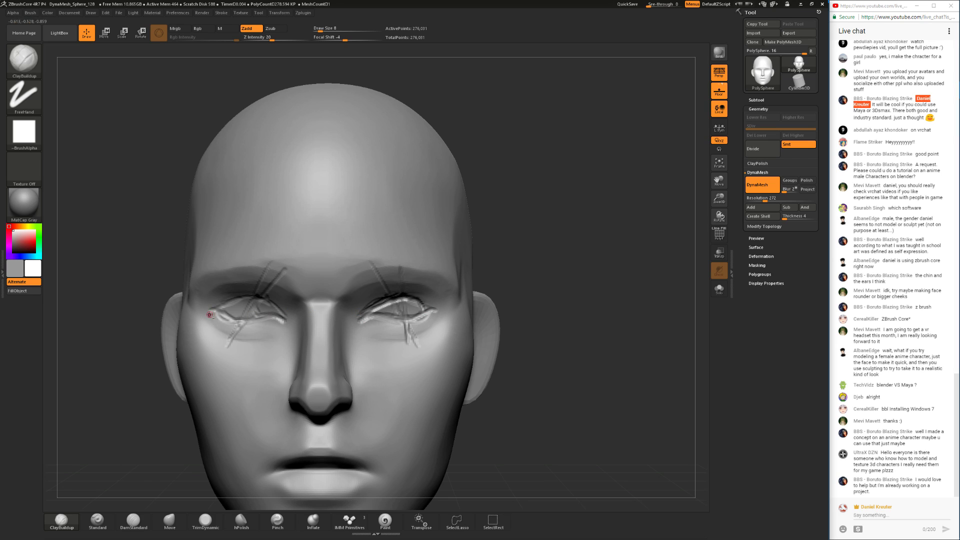
pyautogui.moveTo(214, 310)
pyautogui.mouseDown()
pyautogui.moveTo(272, 298)
pyautogui.moveTo(216, 313)
pyautogui.moveTo(279, 320)
pyautogui.moveTo(271, 305)
pyautogui.mouseUp()
pyautogui.moveTo(561, 286); pyautogui.dragTo(560, 247)
pyautogui.keyDown('alt'); pyautogui.moveTo(448, 279); pyautogui.dragTo(512, 280); pyautogui.keyUp('alt')
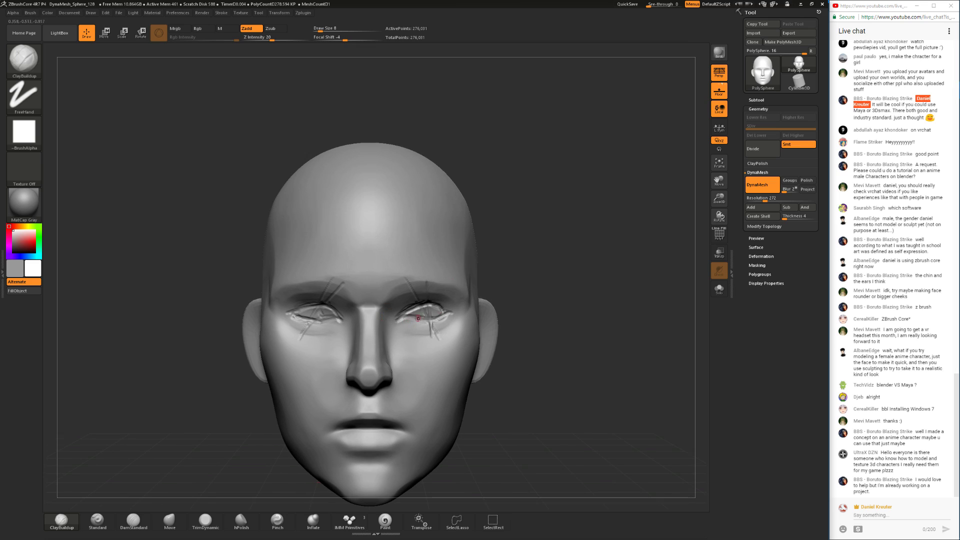
# - Undo the sketched eyelid contours and guide lines on both eyes
pyautogui.press('ctrl')
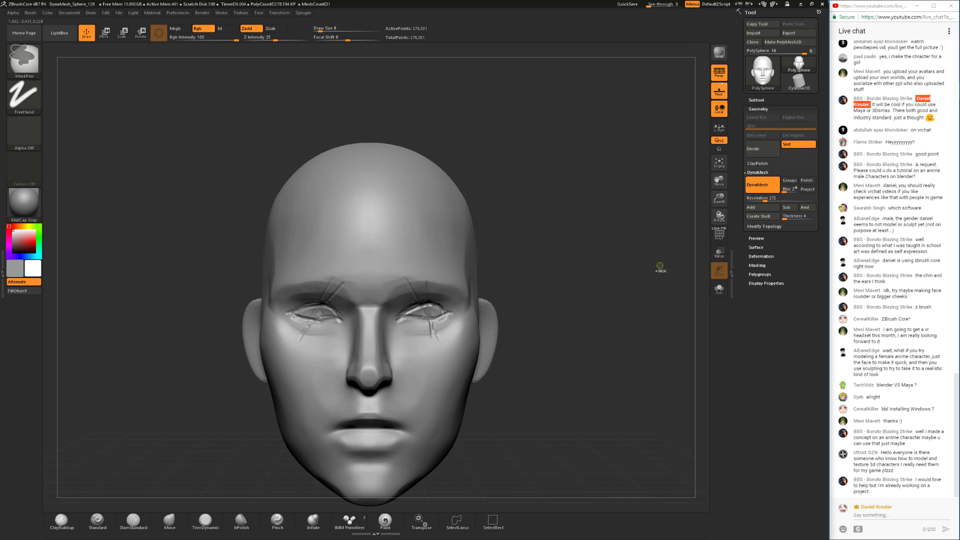
pyautogui.press('ctrl')
pyautogui.keyDown('ctrl'); pyautogui.click(481, 317); pyautogui.keyUp('ctrl')
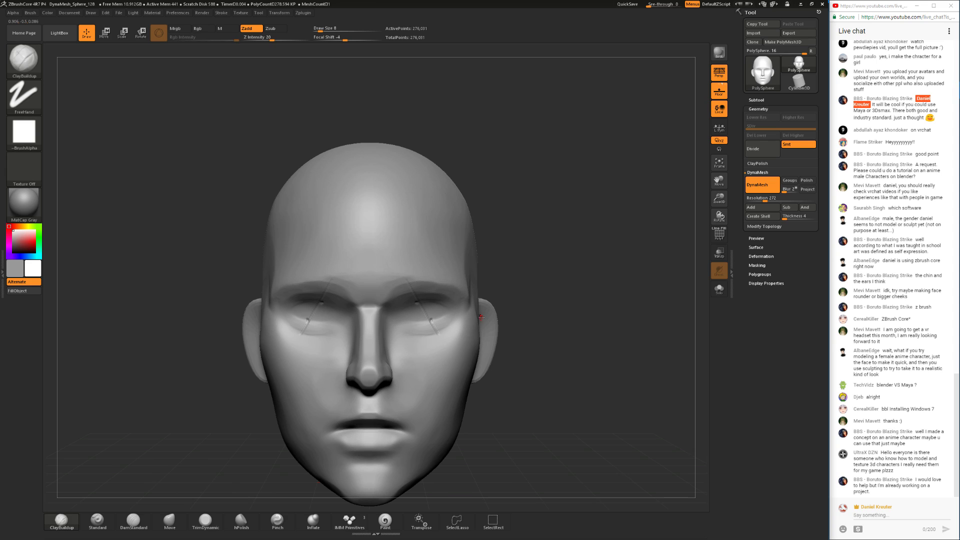
pyautogui.hotkey('ctrl', 'z')
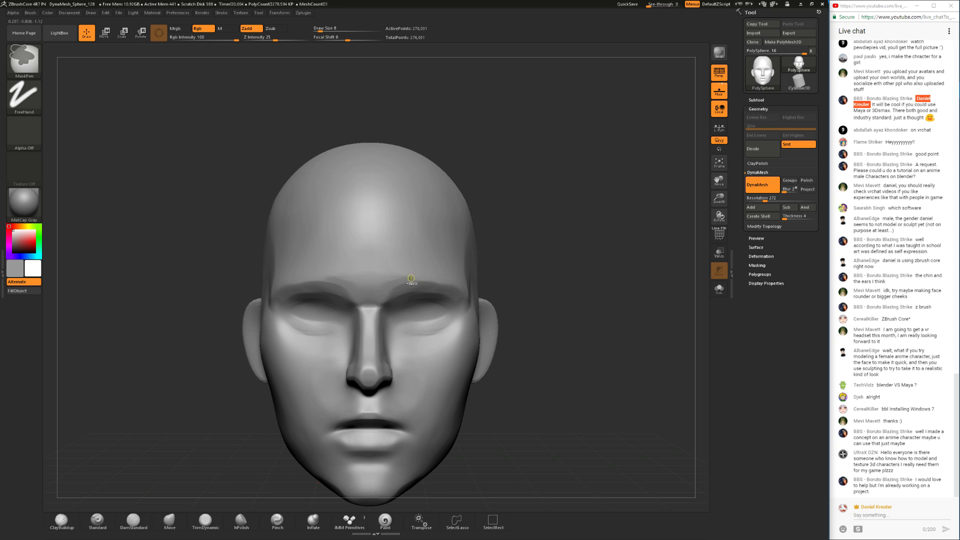
# - Adjust the eye area and overall face shape from the side and front with the Move brush at draw size 124
pyautogui.moveTo(393, 336)
pyautogui.mouseDown(button='right')
pyautogui.moveTo(305, 376)
pyautogui.moveTo(226, 369)
pyautogui.mouseUp(button='right')
pyautogui.click(169, 521)
pyautogui.press('space')
pyautogui.moveTo(220, 366); pyautogui.dragTo(254, 366)
pyautogui.moveTo(234, 371)
pyautogui.mouseDown(button='right')
pyautogui.moveTo(537, 406)
pyautogui.moveTo(483, 341)
pyautogui.mouseUp(button='right')
pyautogui.keyDown('ctrl'); pyautogui.moveTo(484, 341); pyautogui.dragTo(479, 320, button='right'); pyautogui.keyUp('ctrl')
pyautogui.moveTo(480, 320)
pyautogui.mouseDown(button='right')
pyautogui.moveTo(445, 322)
pyautogui.moveTo(457, 324)
pyautogui.mouseUp(button='right')
pyautogui.press('space')
pyautogui.moveTo(287, 321); pyautogui.dragTo(301, 320)
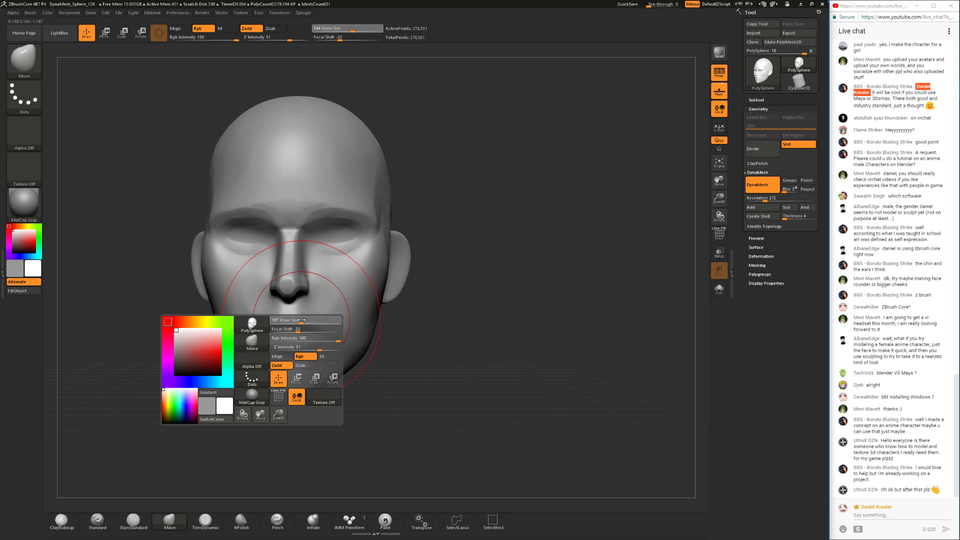
pyautogui.press('space')
pyautogui.moveTo(310, 249); pyautogui.dragTo(306, 249)
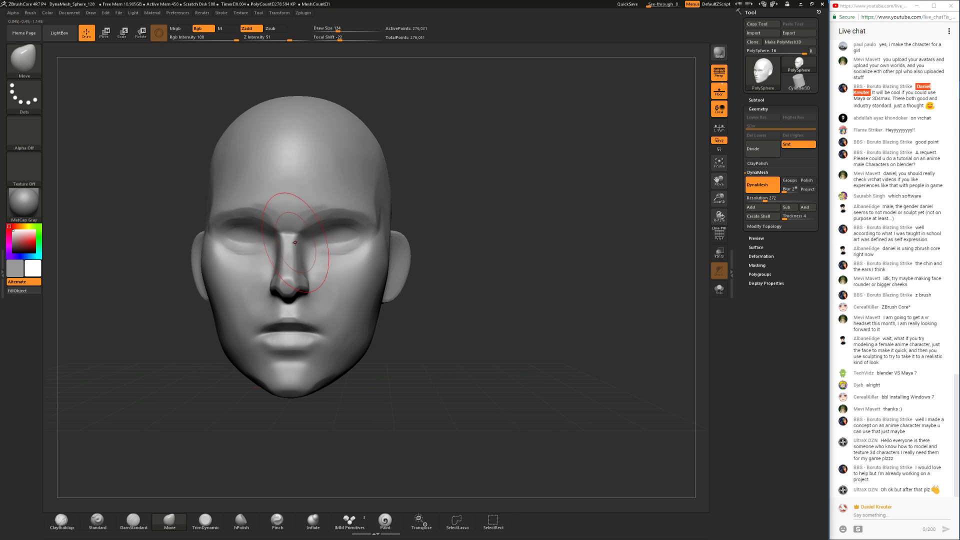
pyautogui.keyDown('ctrl'); pyautogui.moveTo(444, 211); pyautogui.dragTo(451, 271, button='right'); pyautogui.keyUp('ctrl')
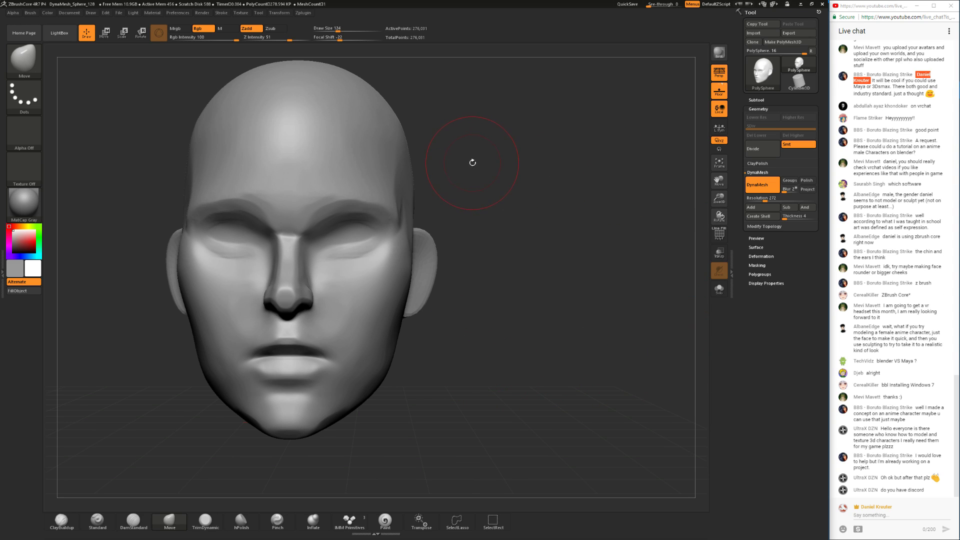
pyautogui.moveTo(957, 120)
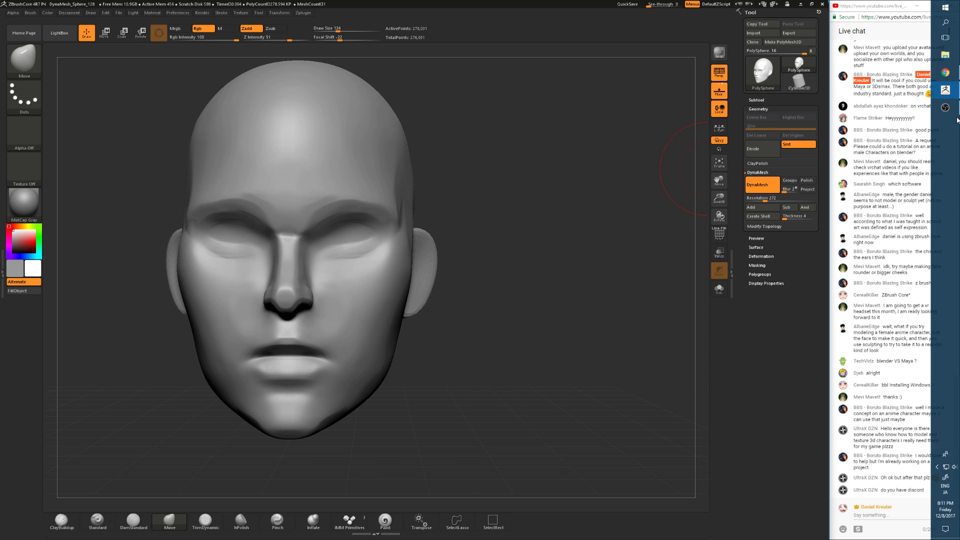
pyautogui.click(945, 107)
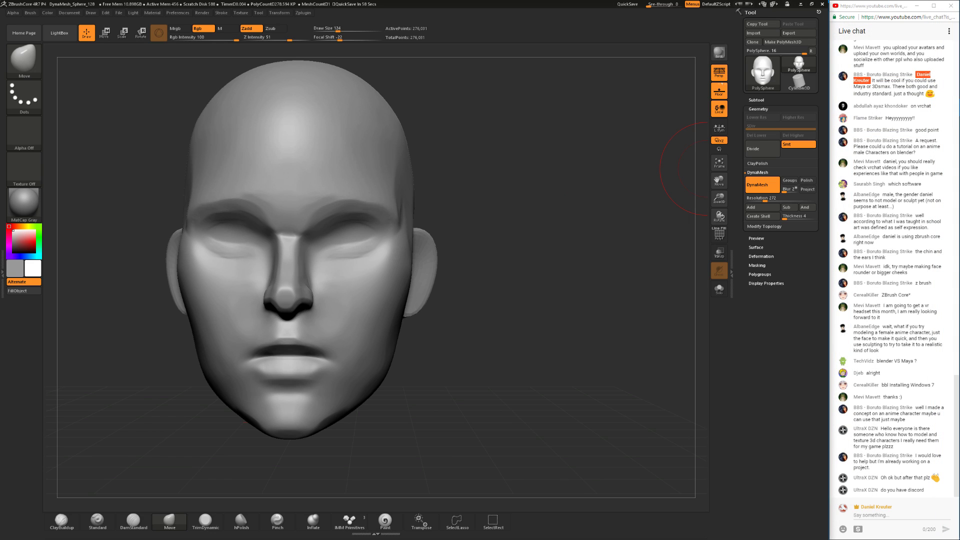
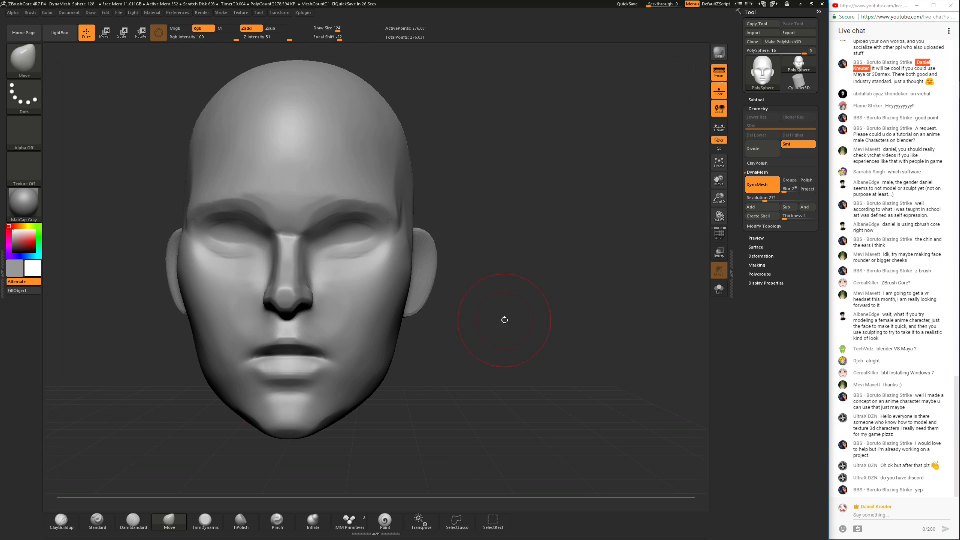
# - Set the Move brush's draw size to 90 and examine the face proportions from the front and three-quarter views
pyautogui.moveTo(511, 298); pyautogui.dragTo(512, 320)
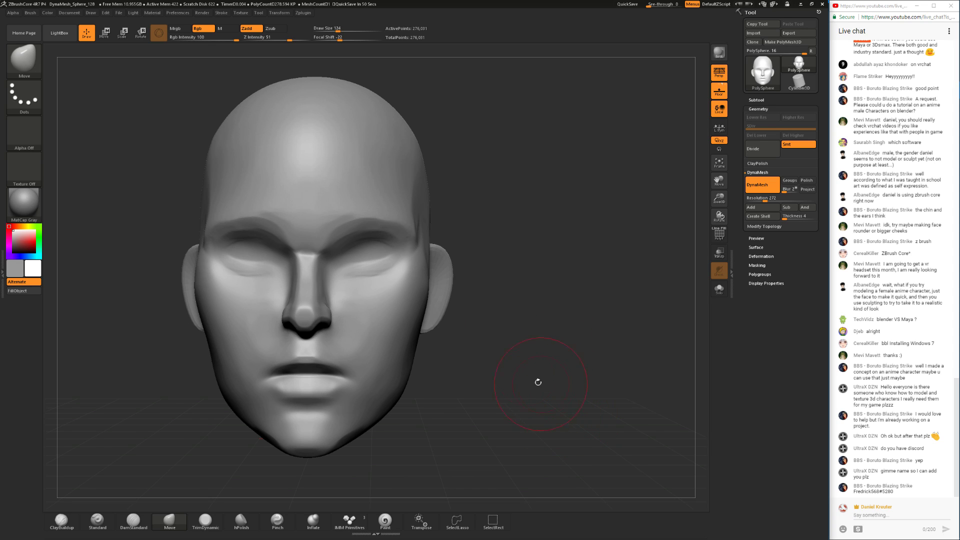
pyautogui.press('space')
pyautogui.click(514, 324)
pyautogui.moveTo(499, 419); pyautogui.dragTo(507, 450)
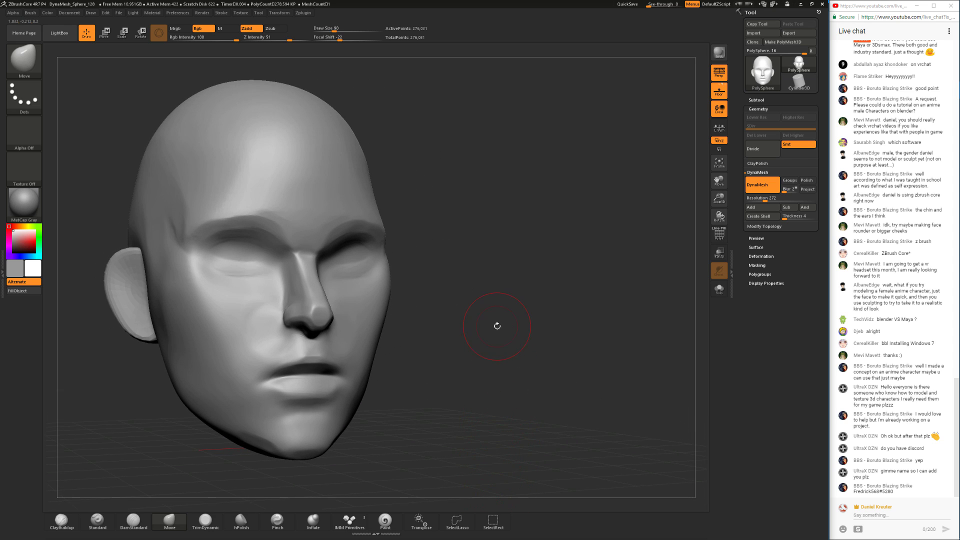
pyautogui.keyDown('shift'); pyautogui.moveTo(494, 330); pyautogui.dragTo(494, 364); pyautogui.keyUp('shift')
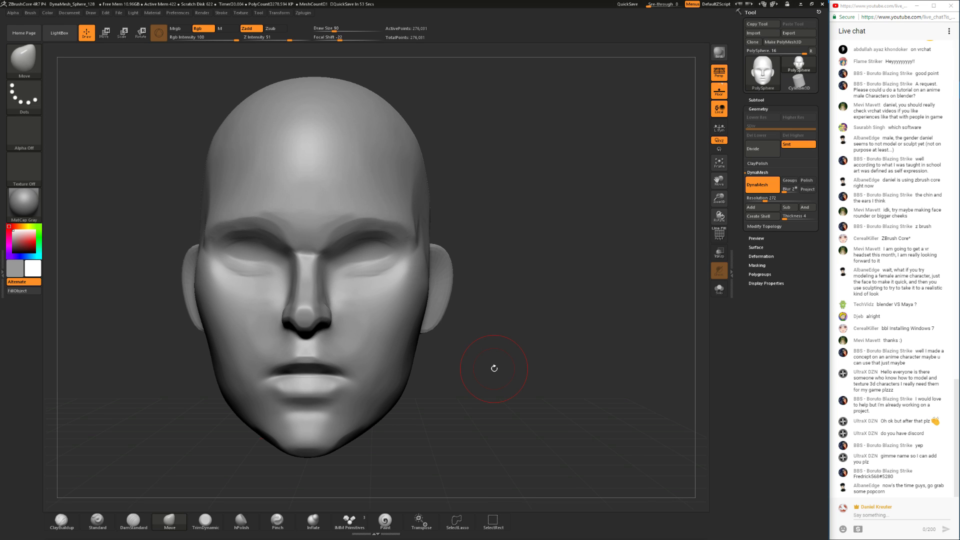
pyautogui.moveTo(554, 258); pyautogui.dragTo(519, 344)
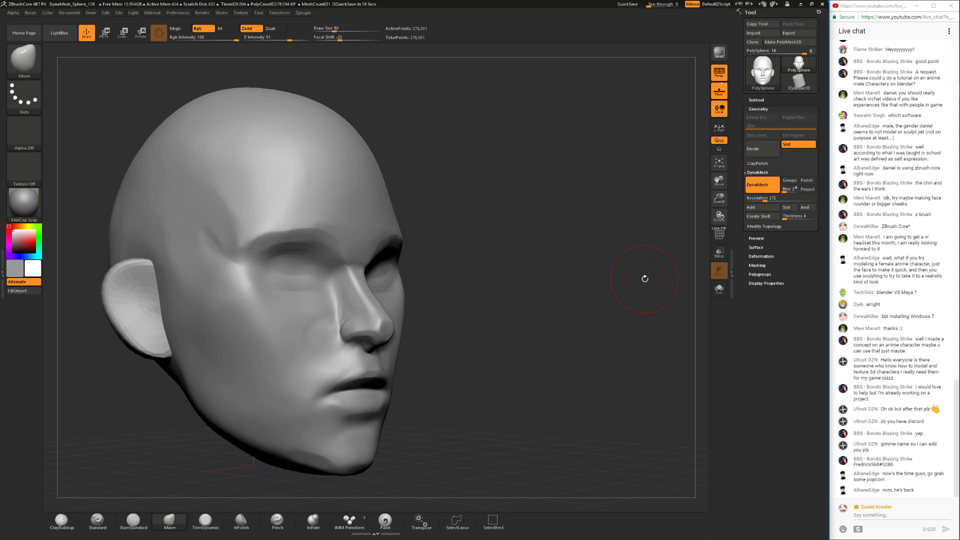
pyautogui.moveTo(515, 387)
pyautogui.mouseDown()
pyautogui.moveTo(614, 402)
pyautogui.moveTo(613, 393)
pyautogui.moveTo(193, 485)
pyautogui.mouseUp()
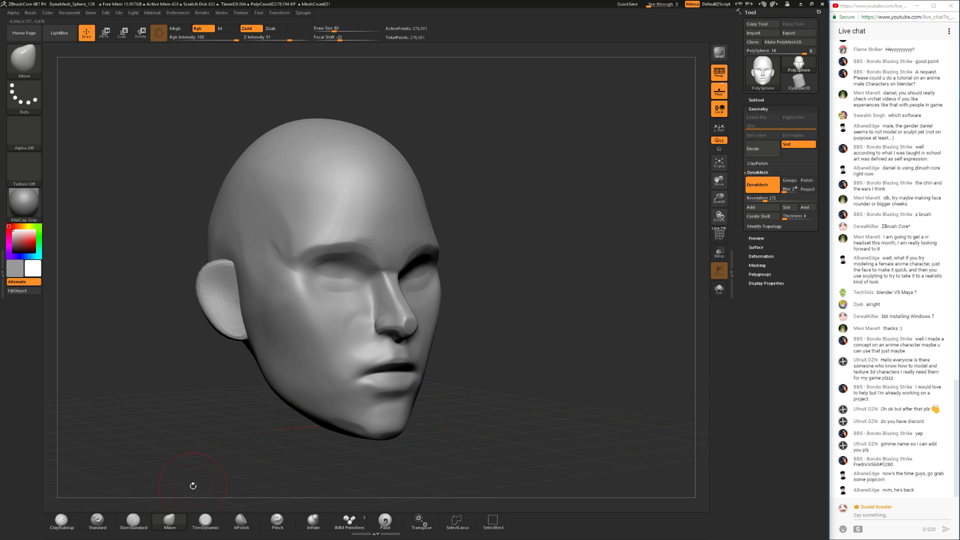
# - Build up clay on the cheeks beside the nose with the ClayBuildup brush
pyautogui.click(205, 521)
pyautogui.moveTo(490, 377); pyautogui.dragTo(422, 350)
pyautogui.click(61, 520)
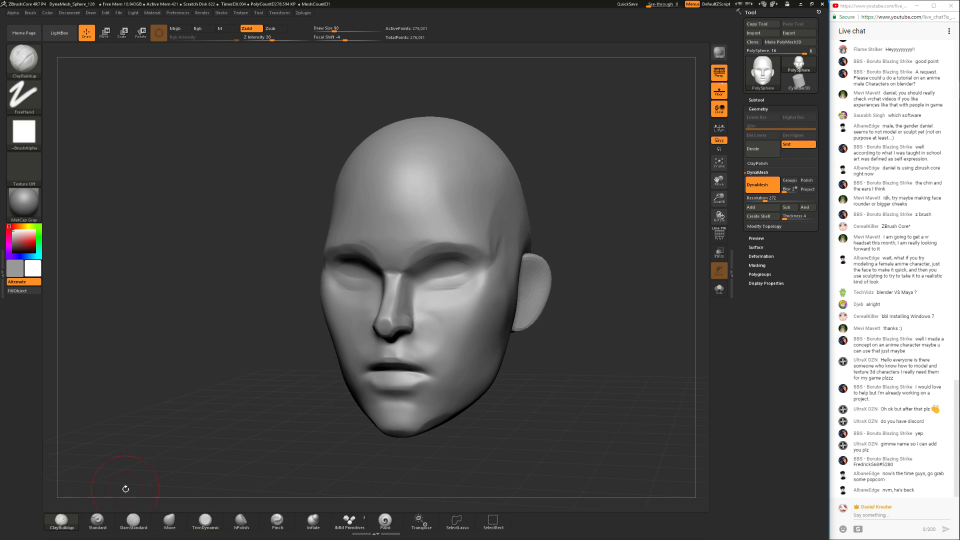
pyautogui.moveTo(448, 323)
pyautogui.mouseDown()
pyautogui.moveTo(436, 307)
pyautogui.moveTo(452, 332)
pyautogui.mouseUp()
pyautogui.moveTo(574, 388)
pyautogui.mouseDown()
pyautogui.moveTo(685, 384)
pyautogui.moveTo(599, 382)
pyautogui.mouseUp()
# - Set the ClayBuildup brush's draw size to 62, then refine and smooth the cheeks beside the nose and mouth
pyautogui.press('space')
pyautogui.moveTo(443, 337); pyautogui.dragTo(446, 337)
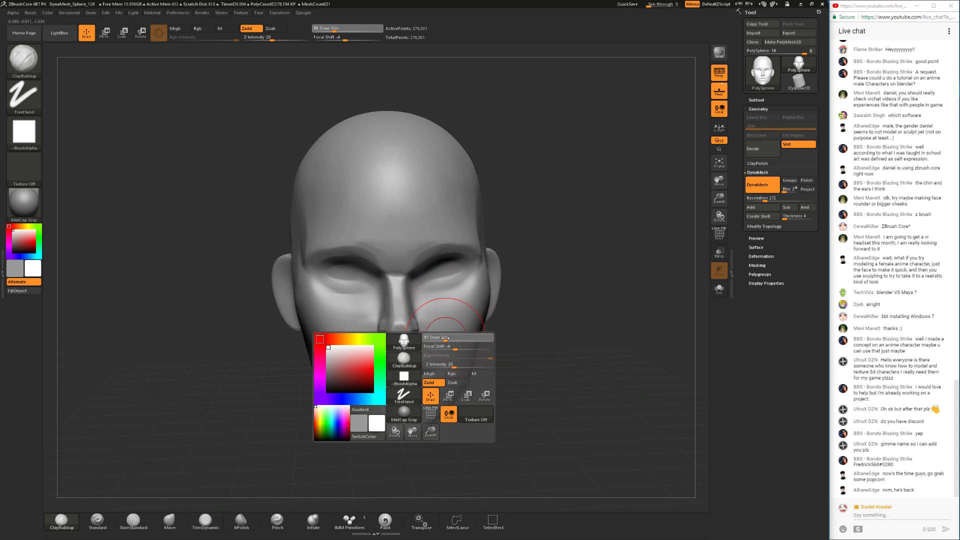
pyautogui.moveTo(529, 375); pyautogui.dragTo(500, 377)
pyautogui.press('space')
pyautogui.moveTo(454, 335); pyautogui.dragTo(434, 349)
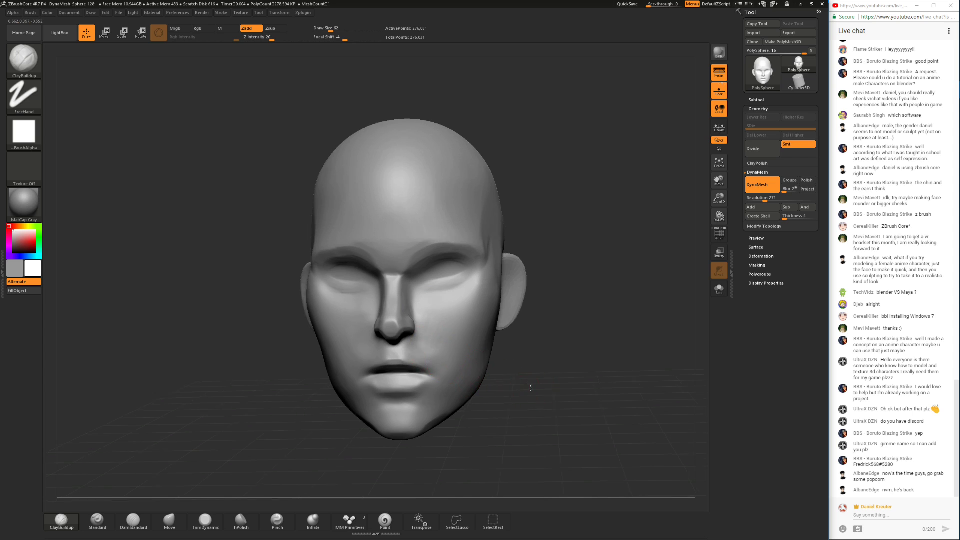
pyautogui.moveTo(532, 403); pyautogui.dragTo(525, 370)
pyautogui.keyDown('shift'); pyautogui.moveTo(454, 339); pyautogui.dragTo(437, 320); pyautogui.keyUp('shift')
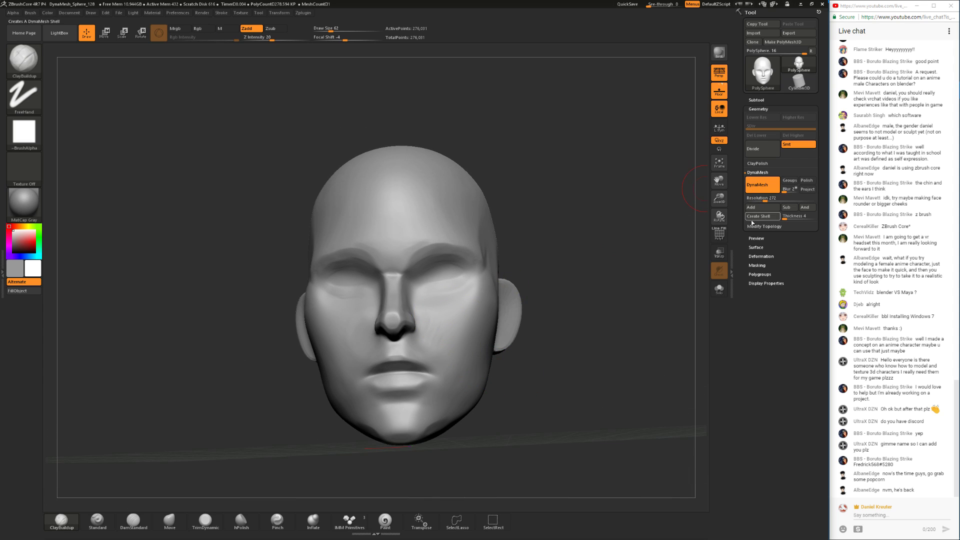
pyautogui.keyDown('shift'); pyautogui.moveTo(579, 321); pyautogui.dragTo(574, 314); pyautogui.keyUp('shift')
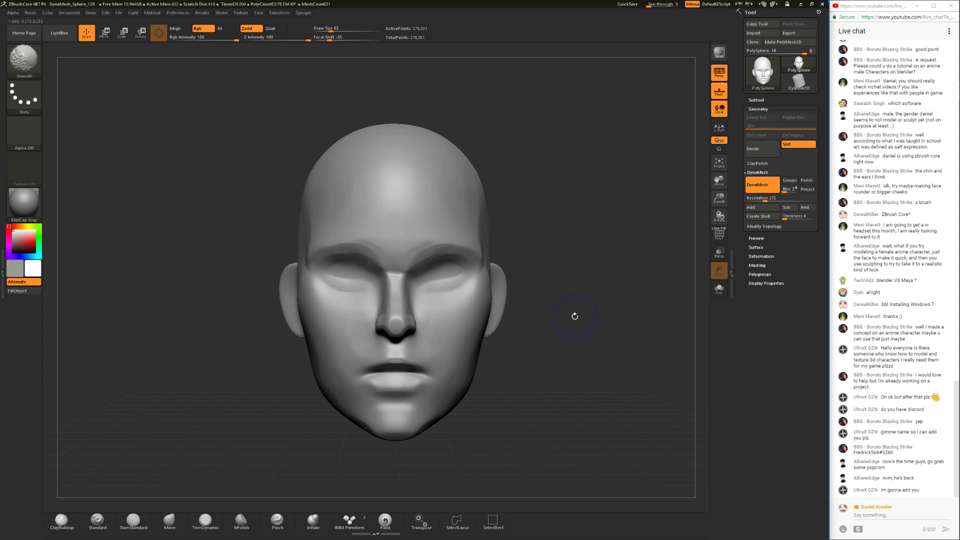
# - Mirror and weld the head mesh so both halves of the face match
pyautogui.click(762, 256)
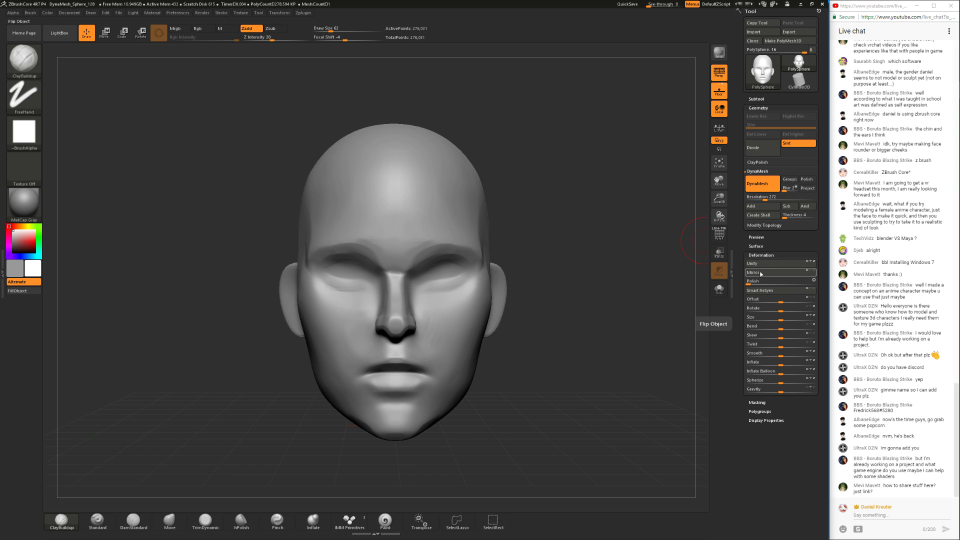
pyautogui.click(764, 228)
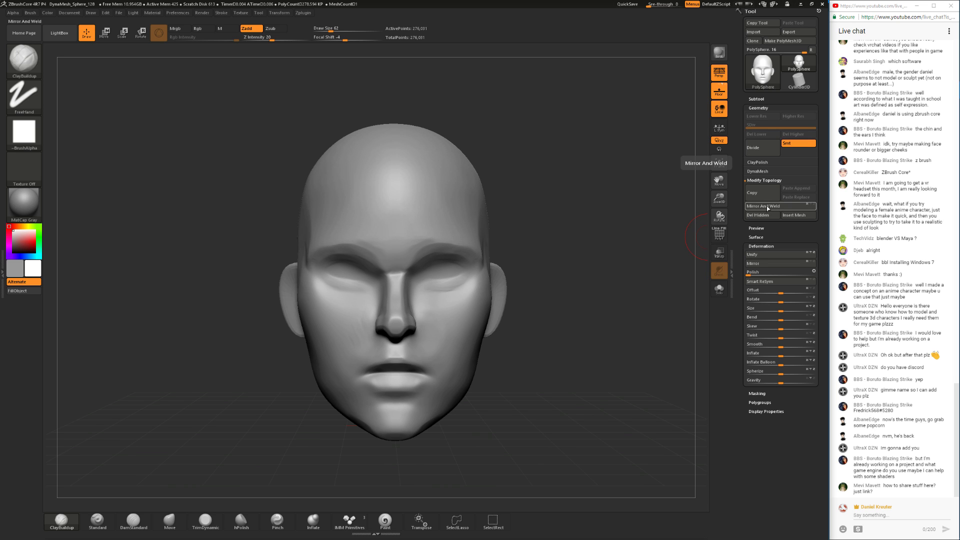
pyautogui.click(766, 208)
pyautogui.moveTo(624, 238)
pyautogui.mouseDown()
pyautogui.moveTo(605, 233)
pyautogui.moveTo(325, 425)
pyautogui.moveTo(181, 503)
pyautogui.mouseUp()
pyautogui.press('f')
# - Adjust the area around the nose bridge and inner eyes with the Move brush at draw size 113
pyautogui.click(169, 520)
pyautogui.press('space')
pyautogui.moveTo(442, 276)
pyautogui.mouseDown()
pyautogui.moveTo(438, 287)
pyautogui.moveTo(405, 282)
pyautogui.moveTo(464, 268)
pyautogui.moveTo(418, 283)
pyautogui.mouseUp()
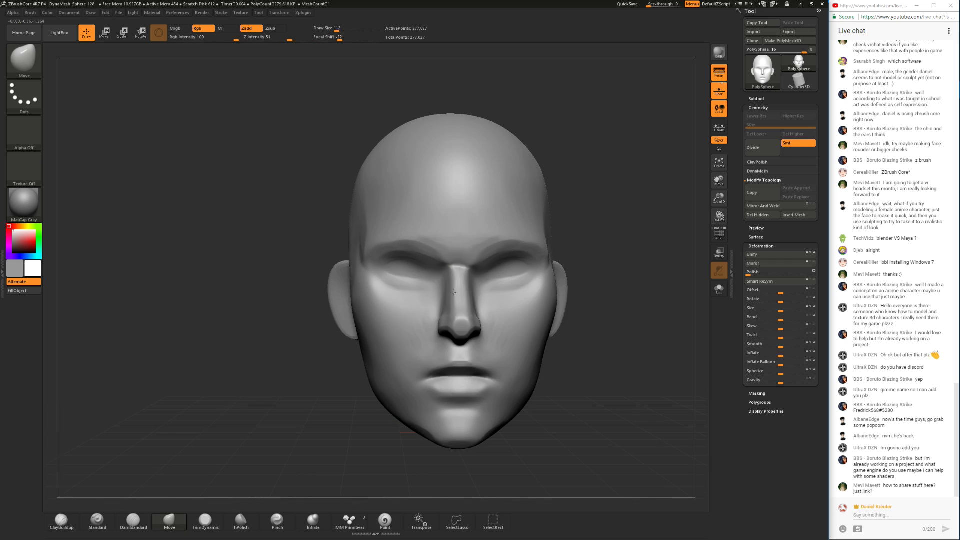
# - Refine and smooth the brow and lower forehead with the ClayBuildup brush at draw size 44
pyautogui.click(61, 519)
pyautogui.press('space')
pyautogui.moveTo(495, 269); pyautogui.dragTo(487, 268)
pyautogui.moveTo(586, 215); pyautogui.dragTo(480, 172)
pyautogui.press('shift')
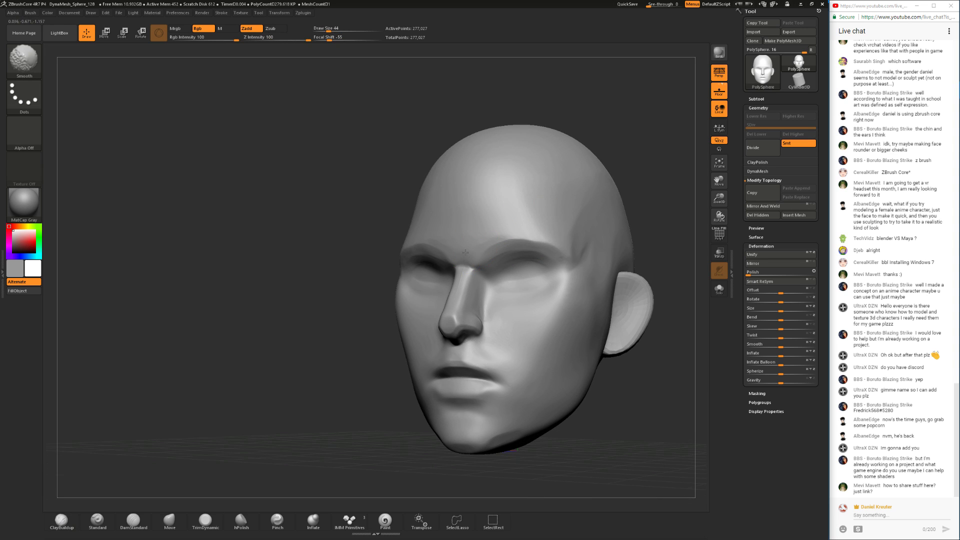
pyautogui.moveTo(374, 206)
pyautogui.mouseDown()
pyautogui.moveTo(565, 193)
pyautogui.moveTo(492, 223)
pyautogui.moveTo(509, 236)
pyautogui.mouseUp()
pyautogui.keyDown('shift'); pyautogui.moveTo(533, 206); pyautogui.dragTo(502, 220); pyautogui.keyUp('shift')
pyautogui.moveTo(607, 149); pyautogui.dragTo(683, 145)
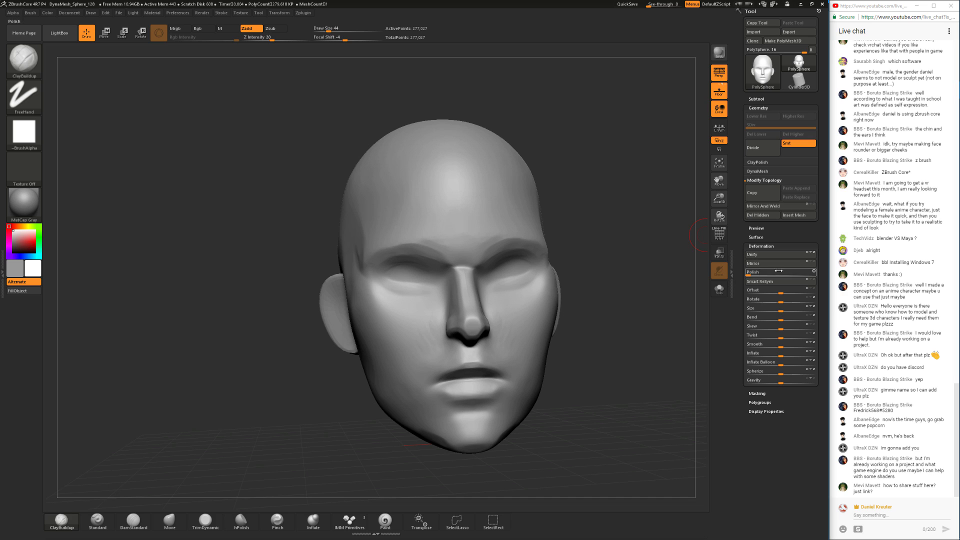
# - Mirror and weld the head again, then refine the inner eye sockets with ClayBuildup and smooth below the eyes
pyautogui.click(763, 206)
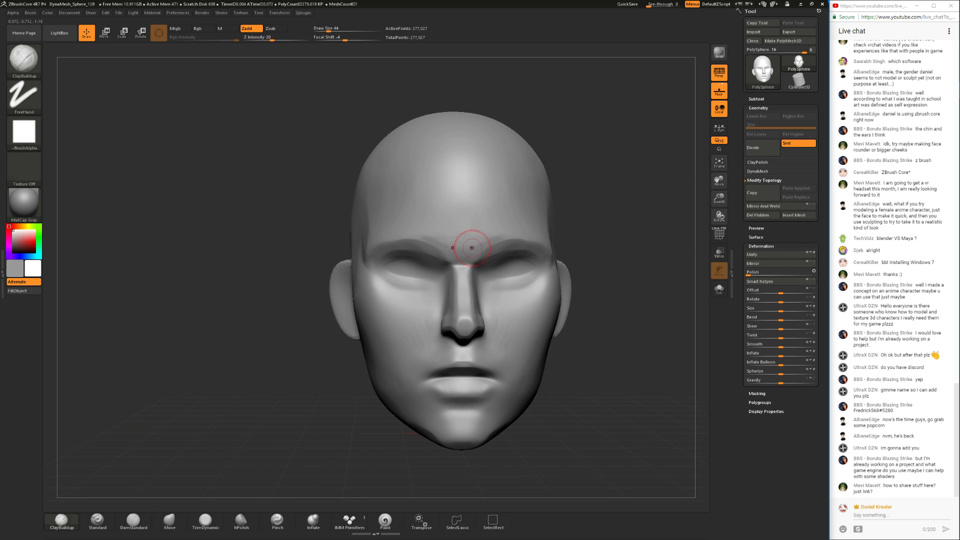
pyautogui.moveTo(603, 203); pyautogui.dragTo(576, 208)
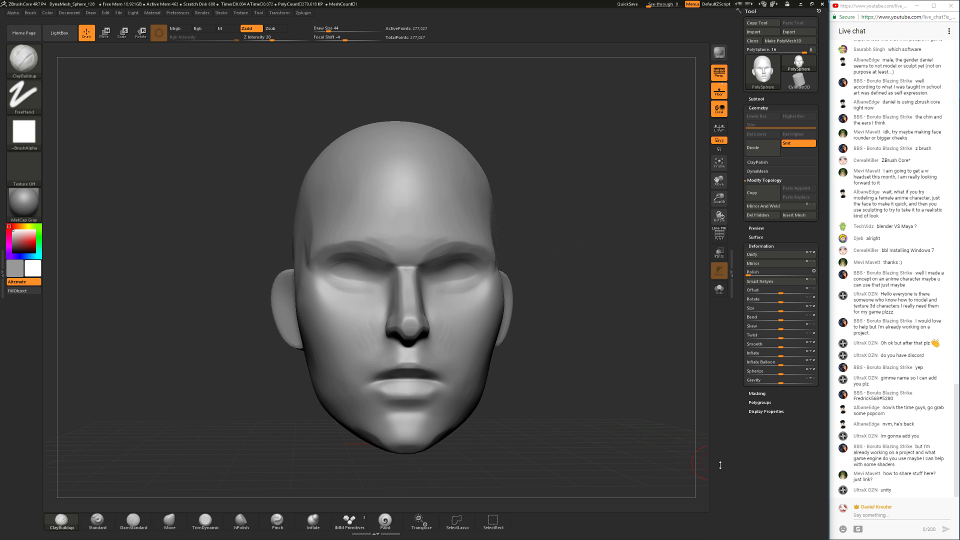
pyautogui.moveTo(525, 226); pyautogui.dragTo(562, 229)
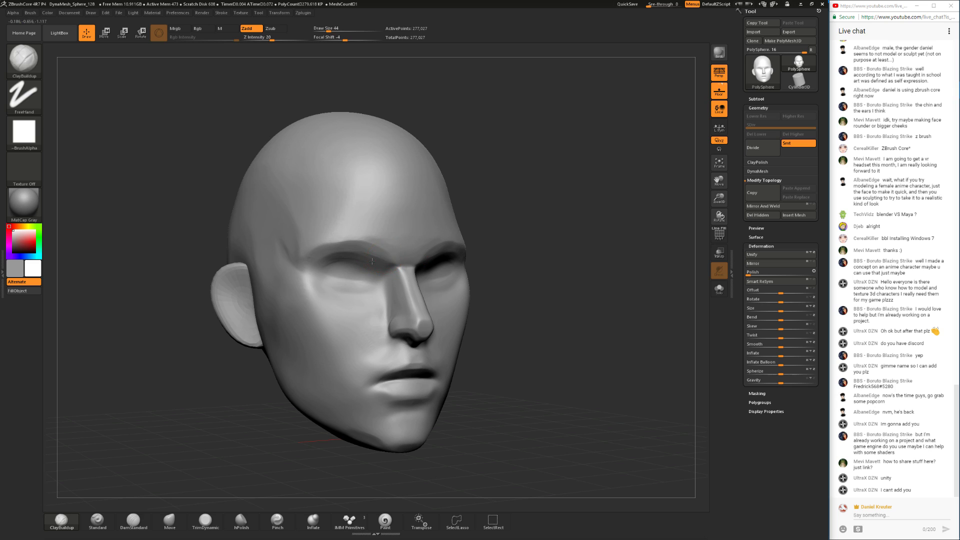
pyautogui.moveTo(374, 254); pyautogui.dragTo(369, 257)
pyautogui.moveTo(544, 242); pyautogui.dragTo(461, 254)
pyautogui.keyDown('shift'); pyautogui.moveTo(397, 278); pyautogui.dragTo(372, 315); pyautogui.keyUp('shift')
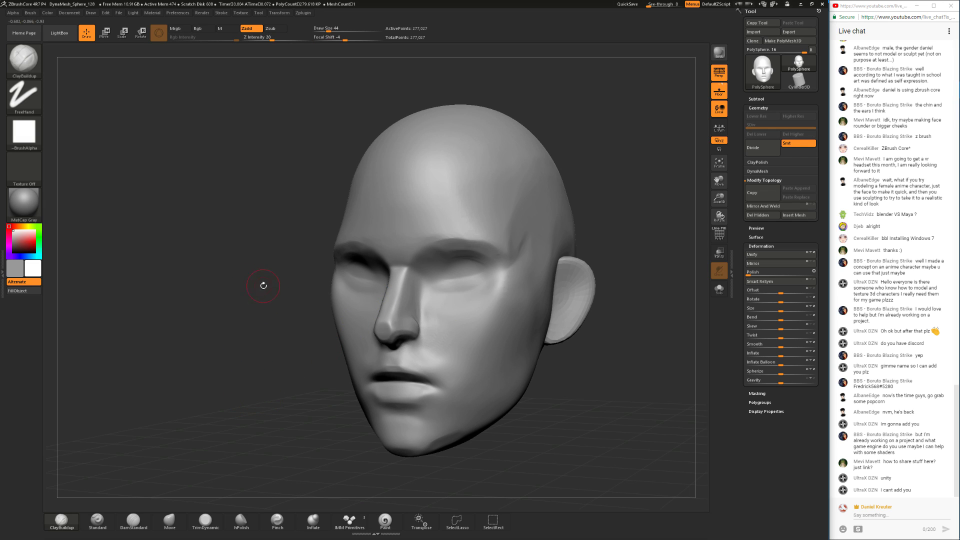
# - Flatten the planes under the eyes and along the cheekbones with the TrimDynamic brush
pyautogui.click(205, 520)
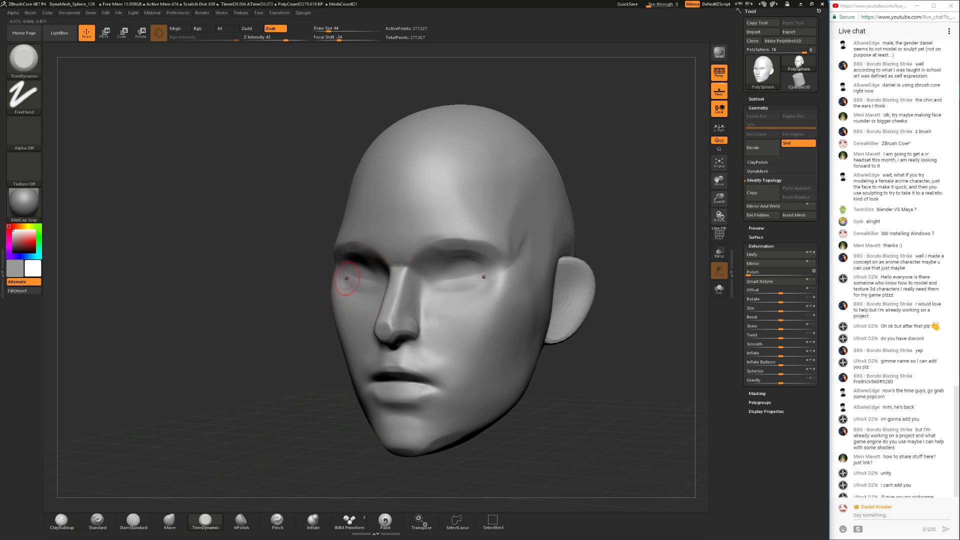
pyautogui.moveTo(255, 448); pyautogui.dragTo(386, 275)
pyautogui.moveTo(523, 259); pyautogui.dragTo(412, 276)
pyautogui.moveTo(627, 307)
pyautogui.mouseDown()
pyautogui.moveTo(551, 316)
pyautogui.moveTo(606, 356)
pyautogui.mouseUp()
pyautogui.moveTo(551, 320)
pyautogui.keyDown('alt'); pyautogui.mouseDown()
pyautogui.moveTo(584, 324)
pyautogui.moveTo(575, 350)
pyautogui.mouseUp(); pyautogui.keyUp('alt')
# - Enlarge the TrimDynamic brush and flatten the cheek planes beside the nose
pyautogui.press('space')
pyautogui.moveTo(548, 256)
pyautogui.mouseDown()
pyautogui.moveTo(516, 301)
pyautogui.moveTo(555, 295)
pyautogui.mouseUp()
pyautogui.press('space')
pyautogui.moveTo(427, 298); pyautogui.dragTo(448, 349)
pyautogui.moveTo(441, 290); pyautogui.dragTo(446, 323)
pyautogui.keyDown('shift'); pyautogui.moveTo(542, 332); pyautogui.dragTo(463, 330); pyautogui.keyUp('shift')
pyautogui.press('space')
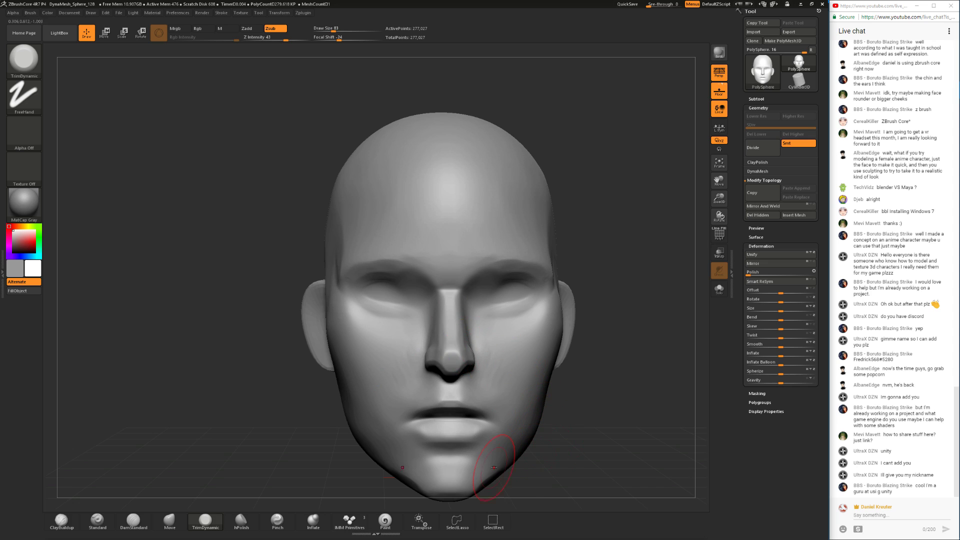
# - Adjust the lower nose and upper lip area with the Move brush, checking three-quarter and front views
pyautogui.click(169, 522)
pyautogui.press('space')
pyautogui.moveTo(430, 378)
pyautogui.mouseDown()
pyautogui.moveTo(470, 370)
pyautogui.moveTo(461, 363)
pyautogui.mouseUp()
pyautogui.press('space')
pyautogui.moveTo(593, 397); pyautogui.dragTo(480, 365)
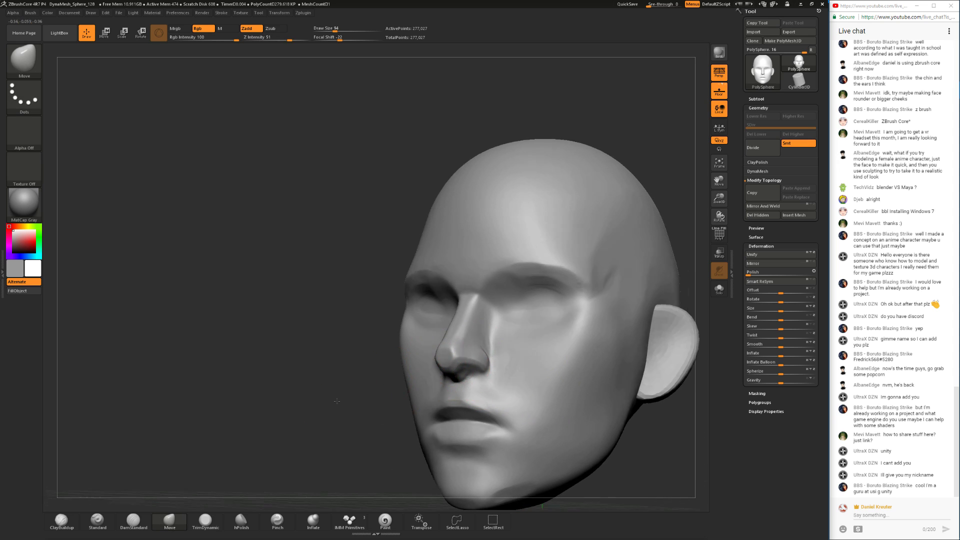
pyautogui.moveTo(350, 370); pyautogui.dragTo(445, 364)
pyautogui.keyDown('shift'); pyautogui.moveTo(582, 340); pyautogui.dragTo(540, 322); pyautogui.keyUp('shift')
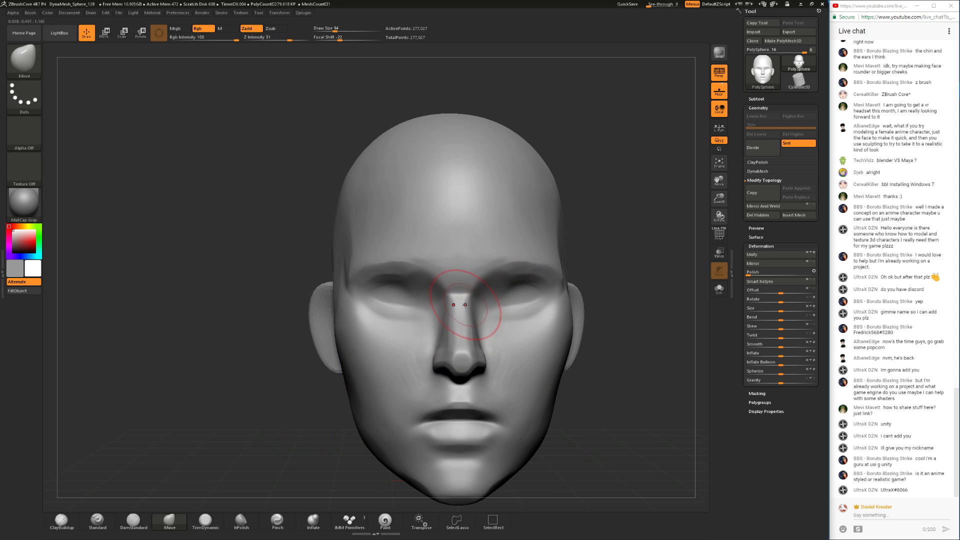
# - Set the Move brush's draw size to 68 and adjust the nose bridge from the front and side
pyautogui.press('space')
pyautogui.moveTo(487, 292); pyautogui.dragTo(479, 292)
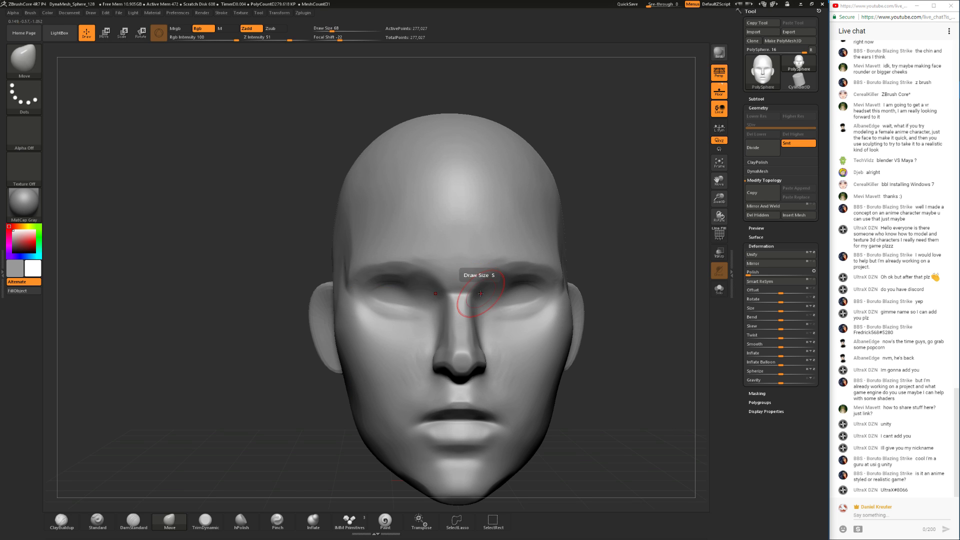
pyautogui.moveTo(604, 187); pyautogui.dragTo(621, 175)
pyautogui.keyDown('alt'); pyautogui.moveTo(577, 227); pyautogui.dragTo(571, 241); pyautogui.keyUp('alt')
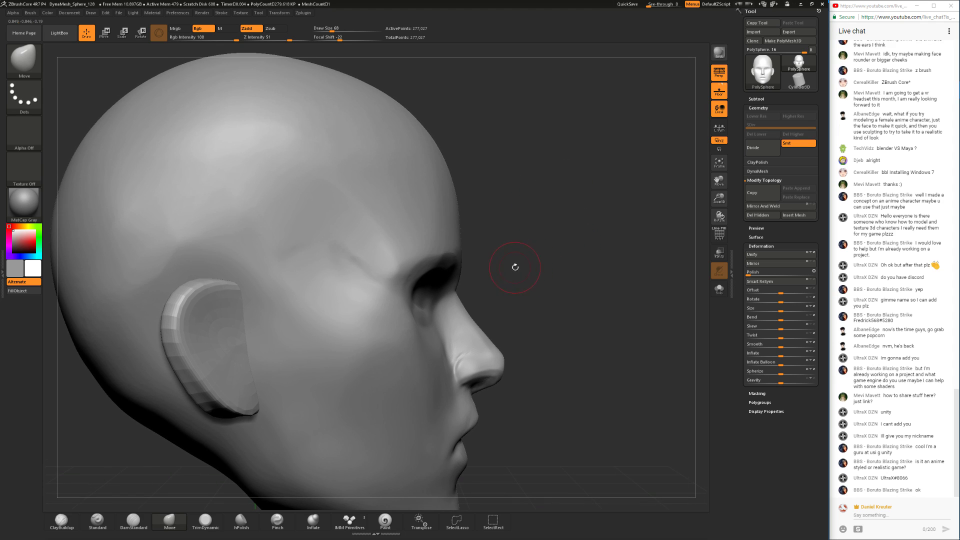
pyautogui.moveTo(497, 279)
pyautogui.mouseDown()
pyautogui.moveTo(535, 273)
pyautogui.moveTo(523, 277)
pyautogui.mouseUp()
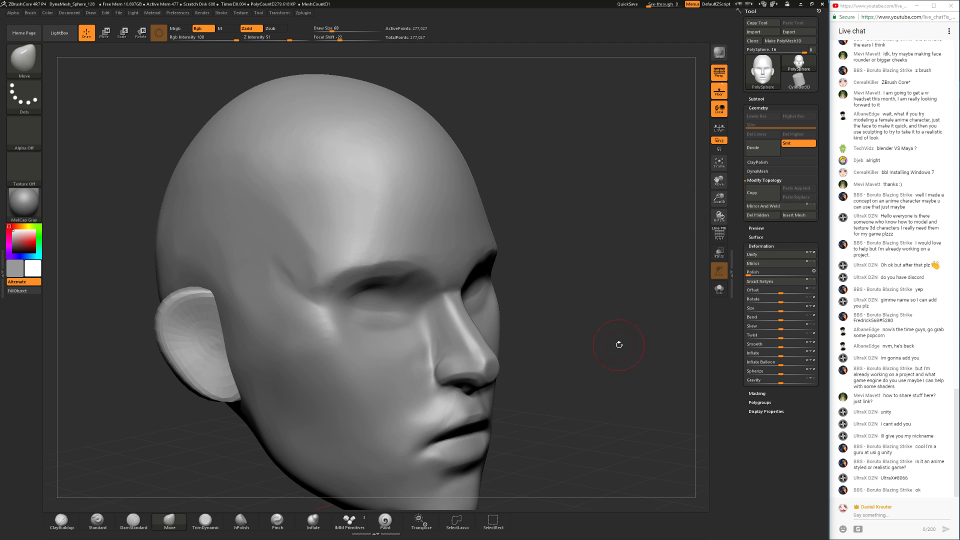
pyautogui.moveTo(587, 324)
pyautogui.mouseDown()
pyautogui.moveTo(627, 388)
pyautogui.moveTo(622, 379)
pyautogui.mouseUp()
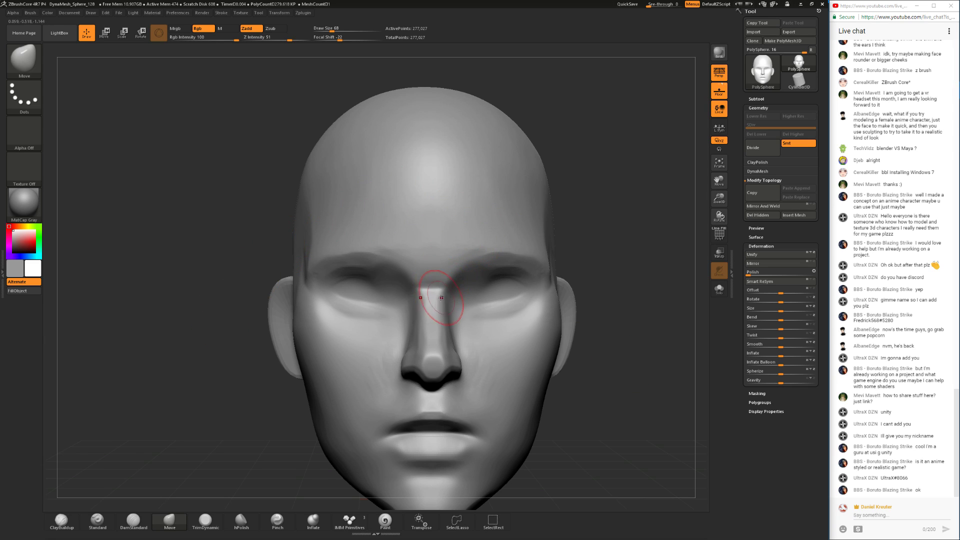
# - Flatten the nose bridge and its sides with the TrimDynamic brush, ending at draw size 62
pyautogui.click(205, 520)
pyautogui.press('space')
pyautogui.moveTo(439, 316)
pyautogui.mouseDown()
pyautogui.moveTo(430, 331)
pyautogui.moveTo(431, 304)
pyautogui.mouseUp()
pyautogui.moveTo(564, 264); pyautogui.dragTo(590, 235)
pyautogui.press('space')
pyautogui.moveTo(418, 296); pyautogui.dragTo(412, 296)
pyautogui.moveTo(528, 256); pyautogui.dragTo(564, 258)
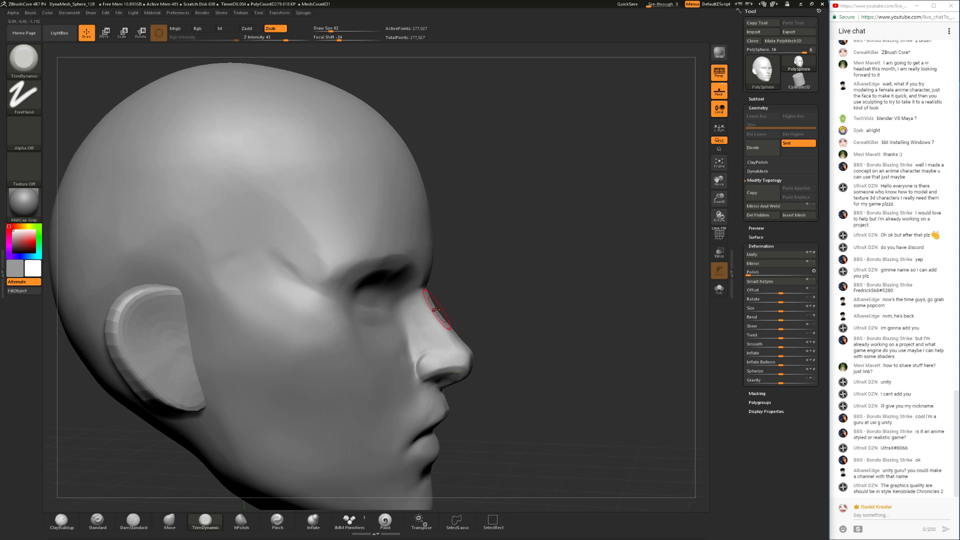
# - Reshape the nose profile and tip in side view with an enlarged Move brush
pyautogui.click(170, 521)
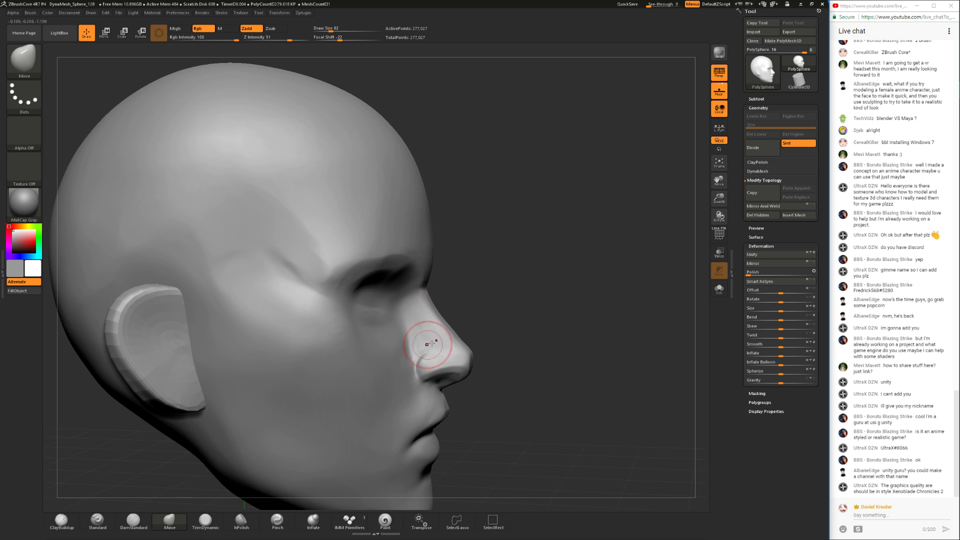
pyautogui.moveTo(489, 300); pyautogui.dragTo(502, 315)
pyautogui.press('space')
pyautogui.moveTo(483, 316)
pyautogui.mouseDown()
pyautogui.moveTo(493, 316)
pyautogui.moveTo(478, 343)
pyautogui.moveTo(495, 349)
pyautogui.mouseUp()
pyautogui.press('space')
pyautogui.moveTo(470, 353); pyautogui.dragTo(463, 354)
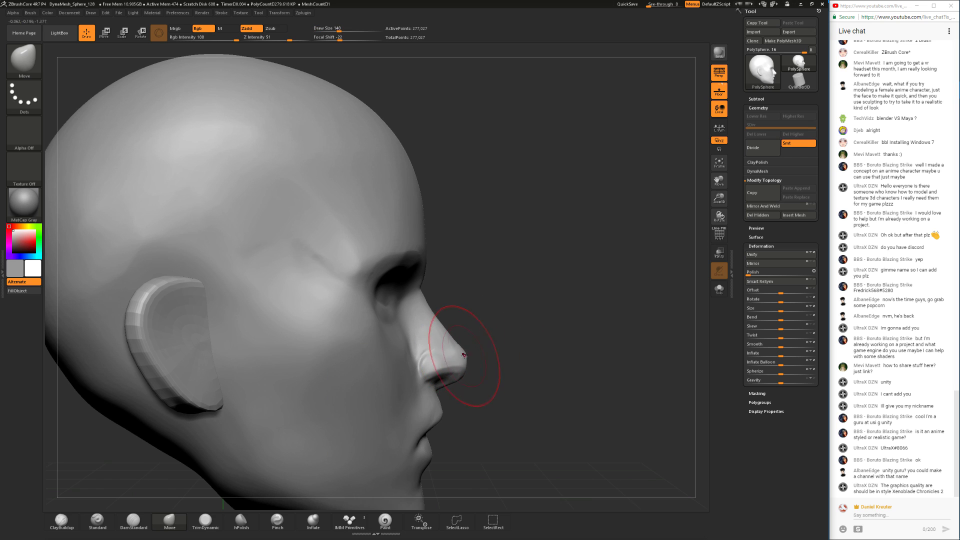
# - Refine the outer cheekbone contour beside the eyes in front view with the Move brush at draw size 37
pyautogui.press('f')
pyautogui.moveTo(600, 278); pyautogui.dragTo(557, 269)
pyautogui.moveTo(616, 316); pyautogui.dragTo(543, 332)
pyautogui.keyDown('alt'); pyautogui.moveTo(510, 372); pyautogui.dragTo(491, 344); pyautogui.keyUp('alt')
pyautogui.moveTo(422, 372)
pyautogui.mouseDown()
pyautogui.moveTo(522, 378)
pyautogui.moveTo(499, 368)
pyautogui.moveTo(502, 400)
pyautogui.moveTo(525, 372)
pyautogui.moveTo(508, 377)
pyautogui.mouseUp()
pyautogui.press('space')
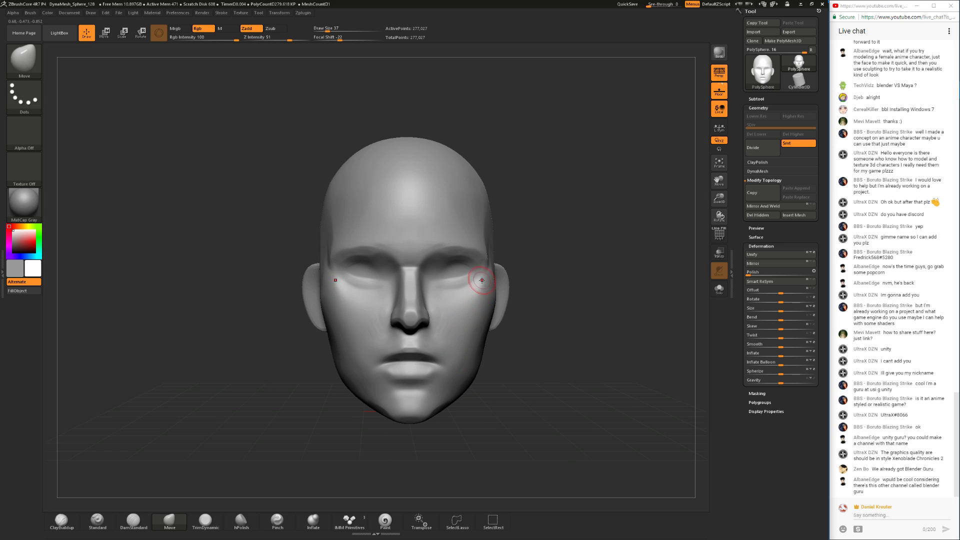
pyautogui.press('shift')
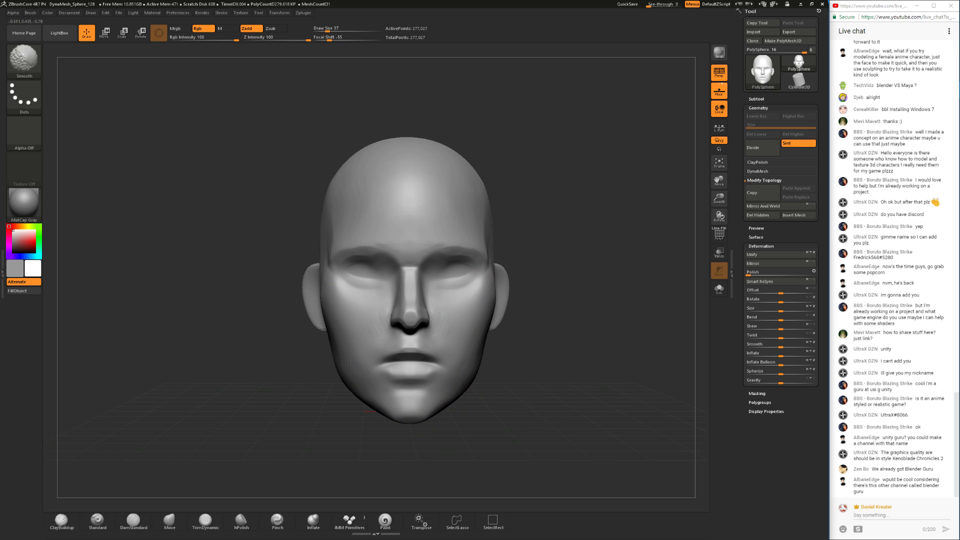
# - Flatten the cheek and jaw planes on both sides of the face with the TrimDynamic brush at draw size 158
pyautogui.click(205, 520)
pyautogui.moveTo(240, 400)
pyautogui.mouseDown()
pyautogui.moveTo(302, 381)
pyautogui.moveTo(344, 342)
pyautogui.mouseUp()
pyautogui.press('space')
pyautogui.press('space')
pyautogui.moveTo(368, 380); pyautogui.dragTo(323, 331)
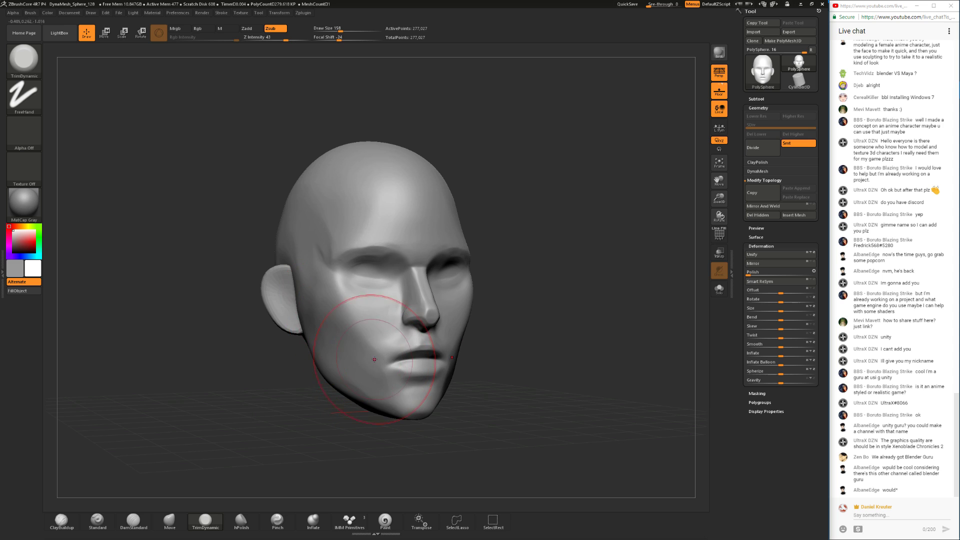
pyautogui.moveTo(545, 356); pyautogui.dragTo(453, 386)
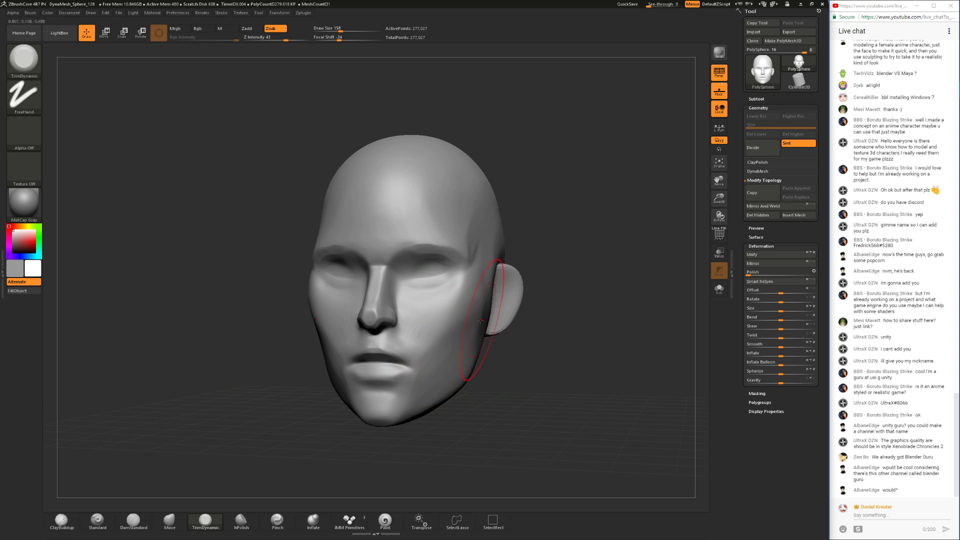
pyautogui.moveTo(527, 393); pyautogui.dragTo(500, 390)
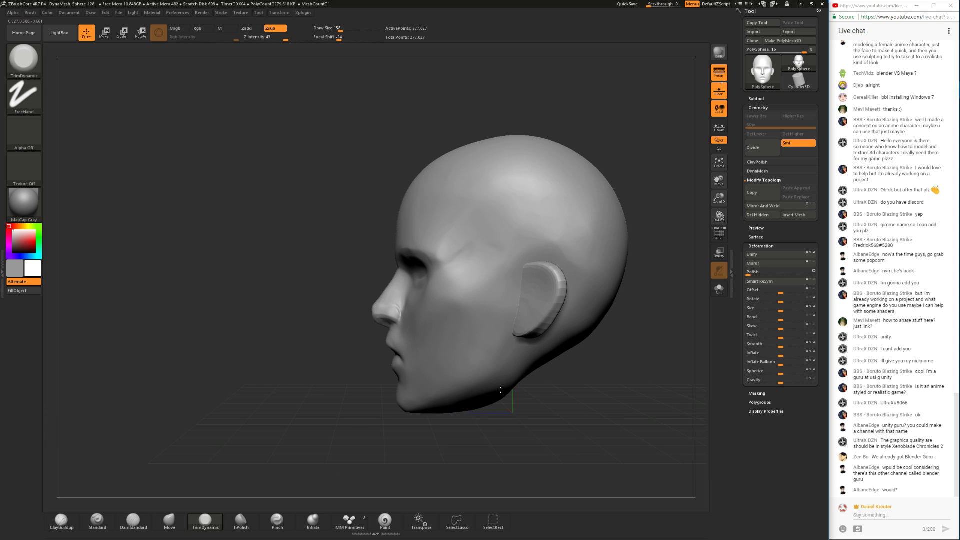
pyautogui.moveTo(327, 454); pyautogui.dragTo(505, 310)
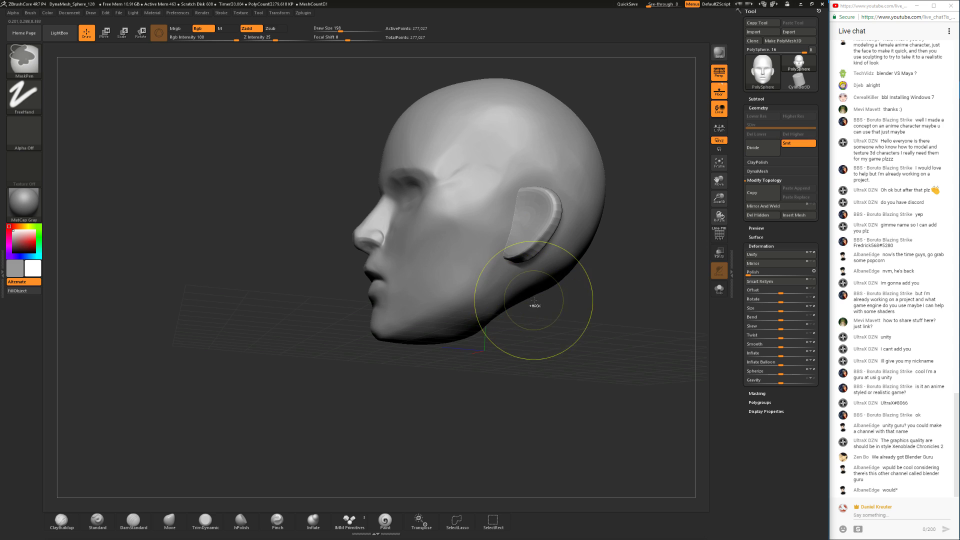
# - Reshape the jaw angle and jawline below the ear in side view with the Move brush
pyautogui.press('space')
pyautogui.moveTo(555, 325)
pyautogui.mouseDown()
pyautogui.moveTo(485, 295)
pyautogui.moveTo(500, 334)
pyautogui.mouseUp()
pyautogui.moveTo(463, 360)
pyautogui.mouseDown()
pyautogui.moveTo(508, 388)
pyautogui.moveTo(505, 373)
pyautogui.moveTo(520, 368)
pyautogui.moveTo(480, 320)
pyautogui.moveTo(495, 363)
pyautogui.moveTo(529, 306)
pyautogui.moveTo(502, 304)
pyautogui.mouseUp()
pyautogui.press('b')
pyautogui.press('m')
pyautogui.press('v')
pyautogui.press('s')
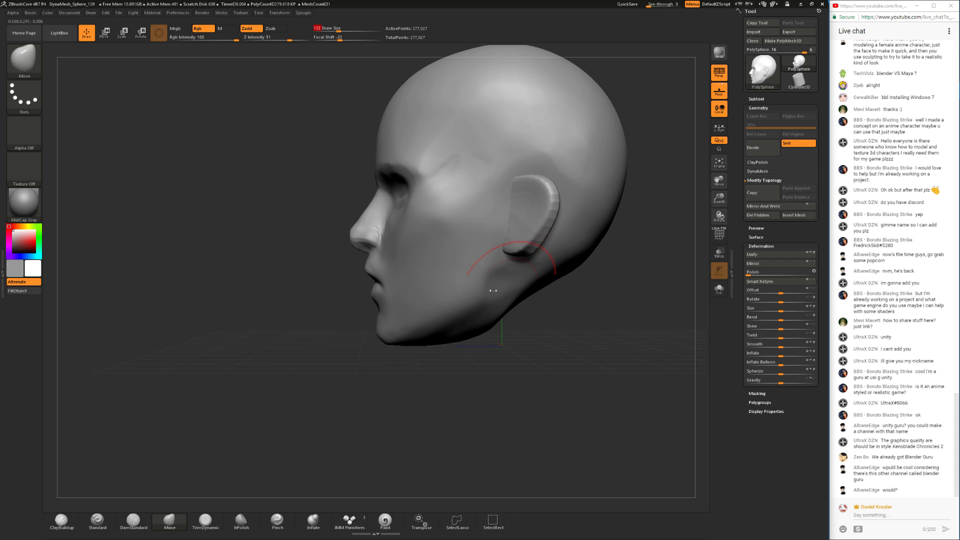
pyautogui.moveTo(472, 349)
pyautogui.mouseDown()
pyautogui.moveTo(500, 338)
pyautogui.moveTo(471, 350)
pyautogui.moveTo(506, 345)
pyautogui.moveTo(495, 340)
pyautogui.mouseUp()
# - Adjust the jaw contour with the Move brush at draw size 74, working from the side to the front view
pyautogui.press('space')
pyautogui.moveTo(500, 335)
pyautogui.mouseDown()
pyautogui.moveTo(540, 293)
pyautogui.moveTo(504, 350)
pyautogui.moveTo(500, 328)
pyautogui.mouseUp()
pyautogui.moveTo(500, 328)
pyautogui.keyDown('alt'); pyautogui.mouseDown()
pyautogui.moveTo(514, 345)
pyautogui.moveTo(523, 317)
pyautogui.moveTo(550, 325)
pyautogui.moveTo(553, 353)
pyautogui.moveTo(523, 352)
pyautogui.mouseUp(); pyautogui.keyUp('alt')
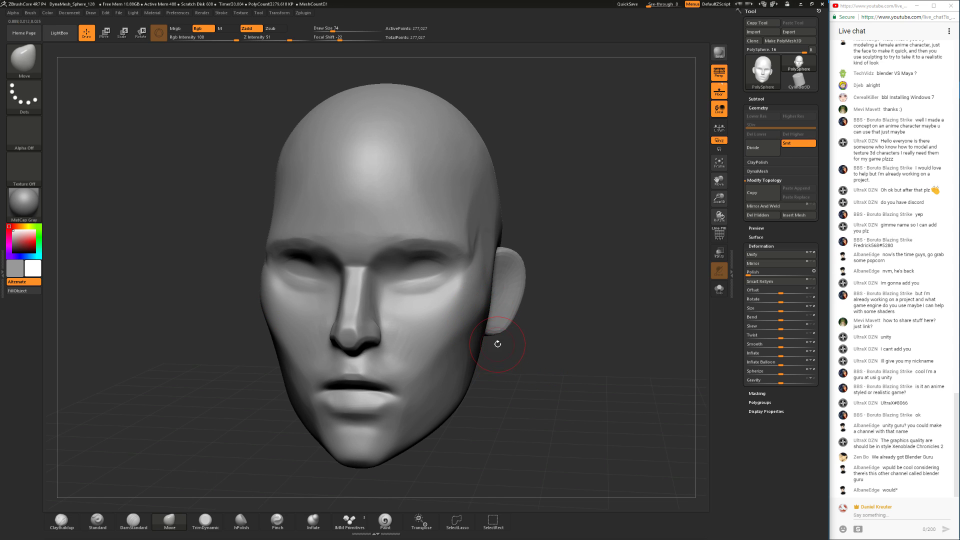
pyautogui.keyDown('shift'); pyautogui.moveTo(535, 369); pyautogui.dragTo(492, 306); pyautogui.keyUp('shift')
pyautogui.press('shift')
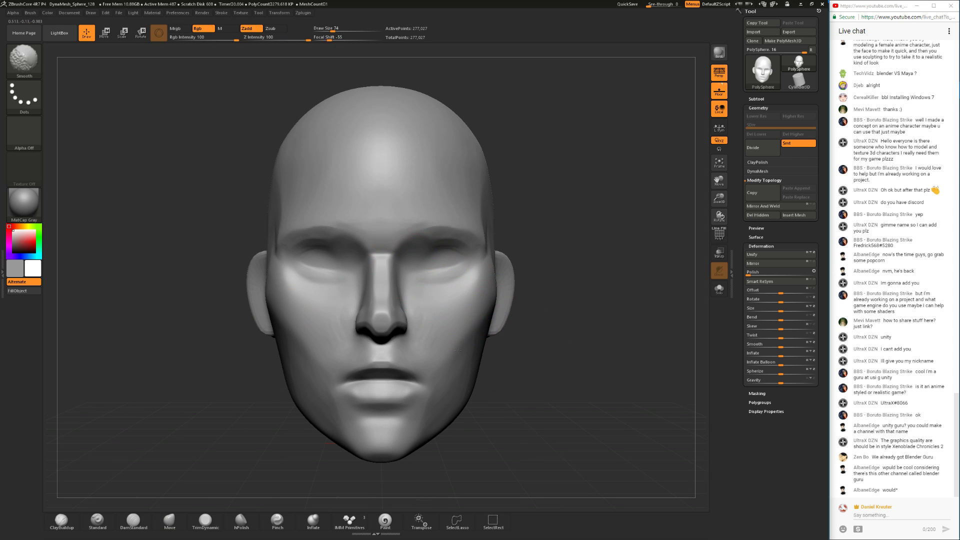
# - Refine the overall face outline in front view with the Move brush enlarged to draw size 108
pyautogui.press('space')
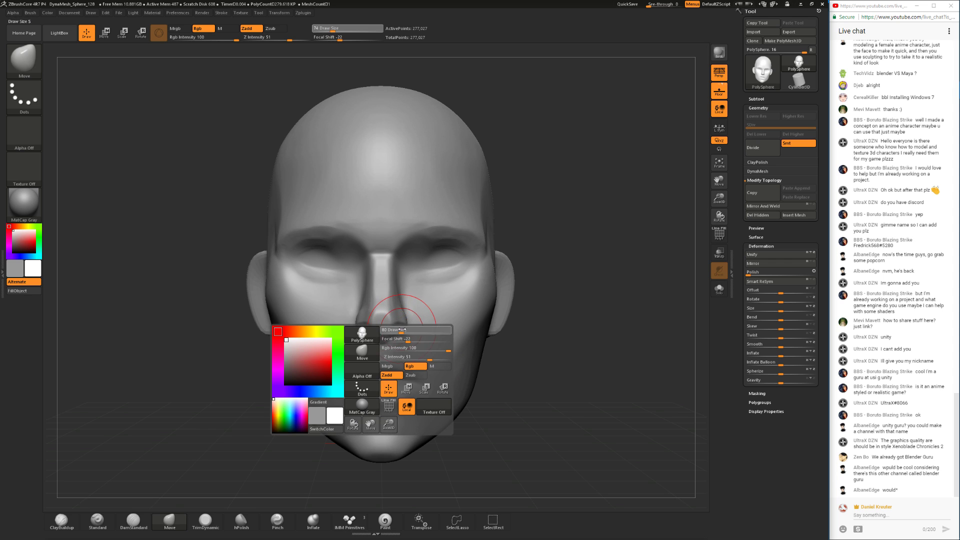
pyautogui.moveTo(538, 251); pyautogui.dragTo(569, 215)
pyautogui.keyDown('alt'); pyautogui.moveTo(467, 306); pyautogui.dragTo(416, 300); pyautogui.keyUp('alt')
pyautogui.press('space')
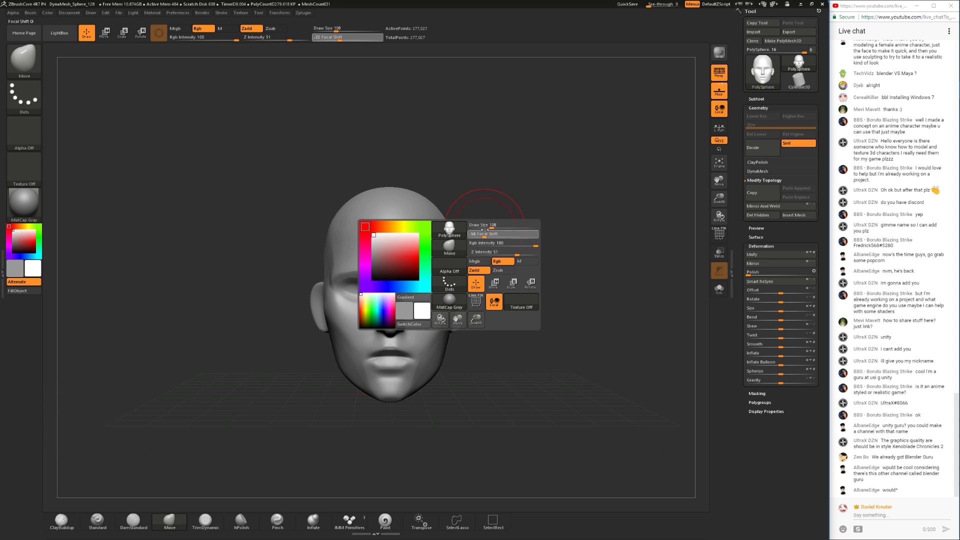
pyautogui.moveTo(492, 226); pyautogui.dragTo(480, 227)
pyautogui.keyDown('alt'); pyautogui.moveTo(516, 198); pyautogui.dragTo(513, 240); pyautogui.keyUp('alt')
pyautogui.moveTo(513, 240); pyautogui.dragTo(118, 441)
# - Carve the crease around the nostril wing with the DamStandard brush at draw sizes 54 and 49
pyautogui.click(136, 521)
pyautogui.keyDown('alt'); pyautogui.moveTo(229, 393); pyautogui.dragTo(233, 414); pyautogui.keyUp('alt')
pyautogui.moveTo(233, 414); pyautogui.dragTo(206, 415)
pyautogui.press('space')
pyautogui.moveTo(396, 293); pyautogui.dragTo(390, 295)
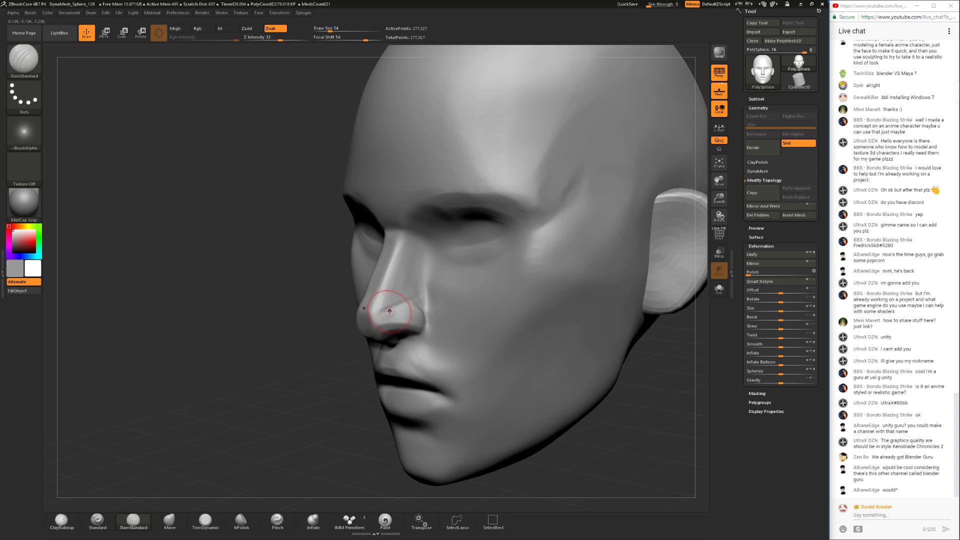
pyautogui.press('space')
pyautogui.moveTo(416, 302); pyautogui.dragTo(419, 301)
pyautogui.moveTo(350, 371)
pyautogui.mouseDown()
pyautogui.moveTo(298, 374)
pyautogui.moveTo(347, 374)
pyautogui.mouseUp()
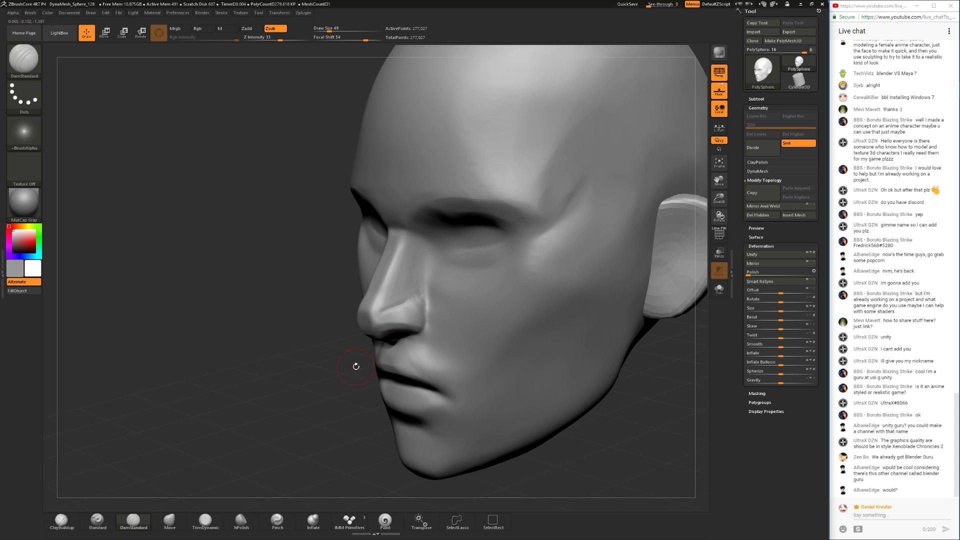
# - Smooth the nostril wing and its transition into the cheek on both sides at draw size 29
pyautogui.moveTo(411, 304)
pyautogui.keyDown('shift'); pyautogui.mouseDown()
pyautogui.moveTo(392, 309)
pyautogui.moveTo(423, 309)
pyautogui.moveTo(400, 314)
pyautogui.mouseUp(); pyautogui.keyUp('shift')
pyautogui.press('space')
pyautogui.press('space')
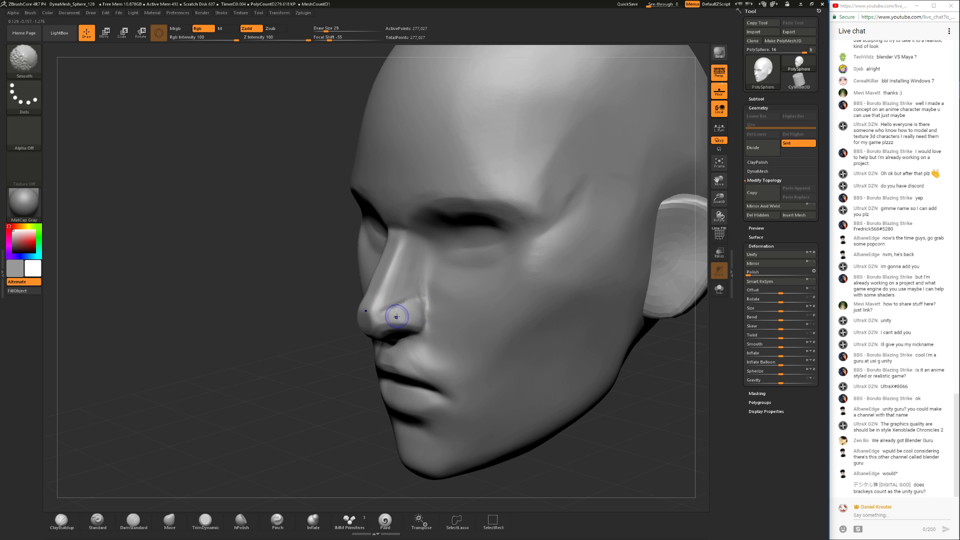
pyautogui.moveTo(319, 306)
pyautogui.mouseDown()
pyautogui.moveTo(450, 302)
pyautogui.moveTo(374, 218)
pyautogui.mouseUp()
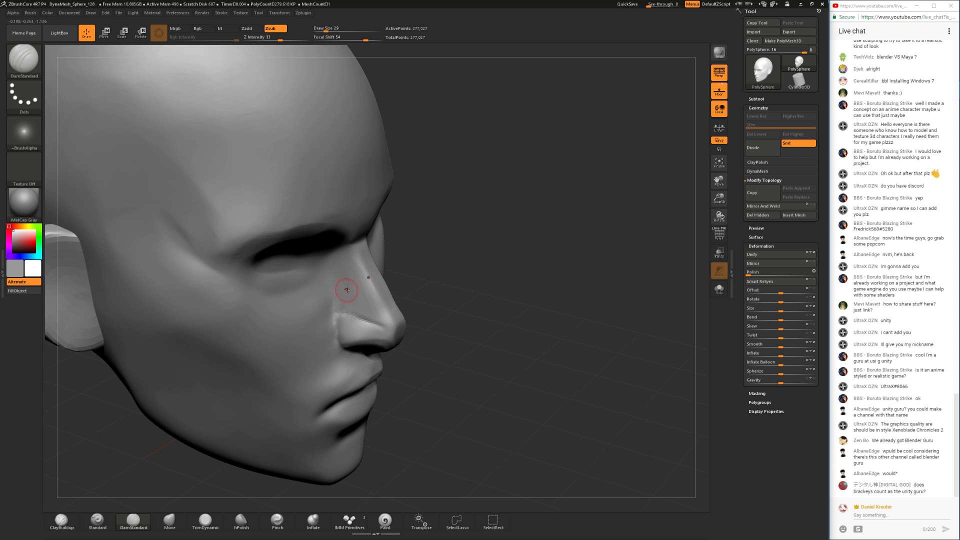
pyautogui.keyDown('shift'); pyautogui.moveTo(336, 302); pyautogui.dragTo(327, 339); pyautogui.keyUp('shift')
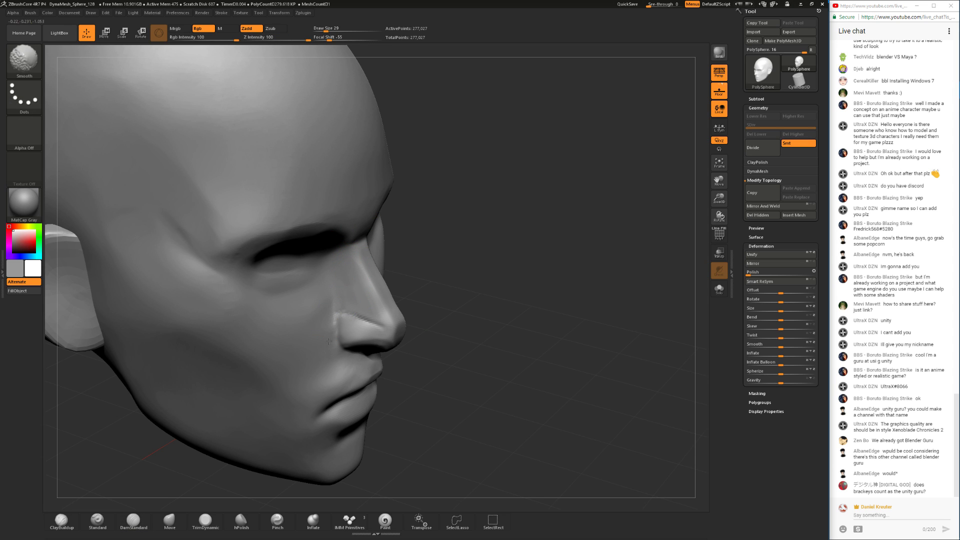
# - Build up volume on the cheeks beside the nose and mouth with the ClayBuildup brush at draw size 71
pyautogui.moveTo(400, 465); pyautogui.dragTo(222, 456)
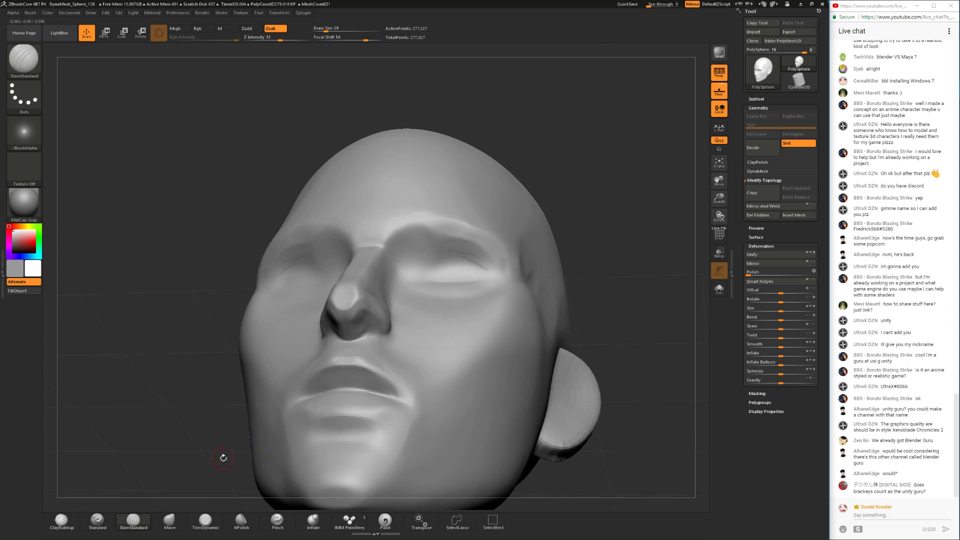
pyautogui.click(51, 528)
pyautogui.moveTo(130, 426)
pyautogui.mouseDown()
pyautogui.moveTo(131, 467)
pyautogui.moveTo(140, 470)
pyautogui.mouseUp()
pyautogui.press('space')
pyautogui.moveTo(338, 334); pyautogui.dragTo(345, 333)
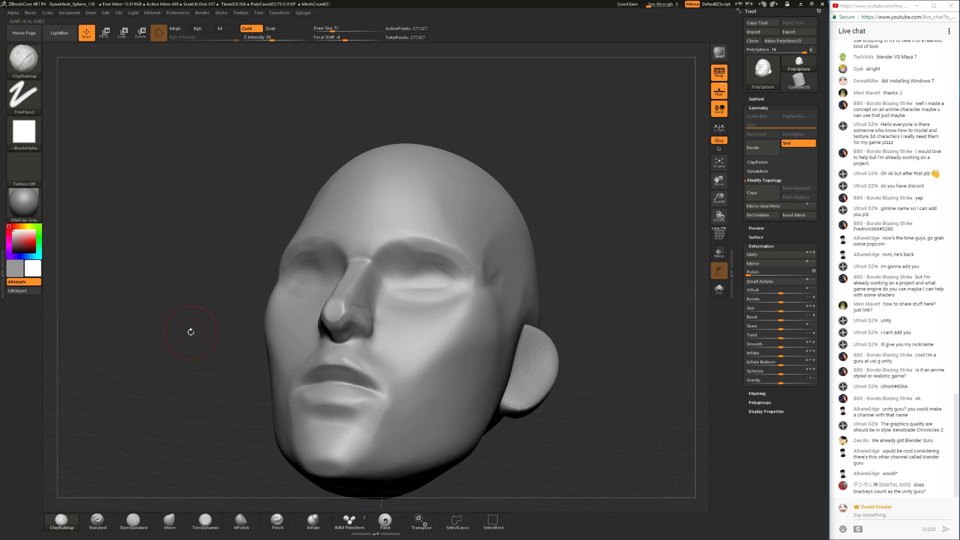
pyautogui.moveTo(191, 332); pyautogui.dragTo(385, 337)
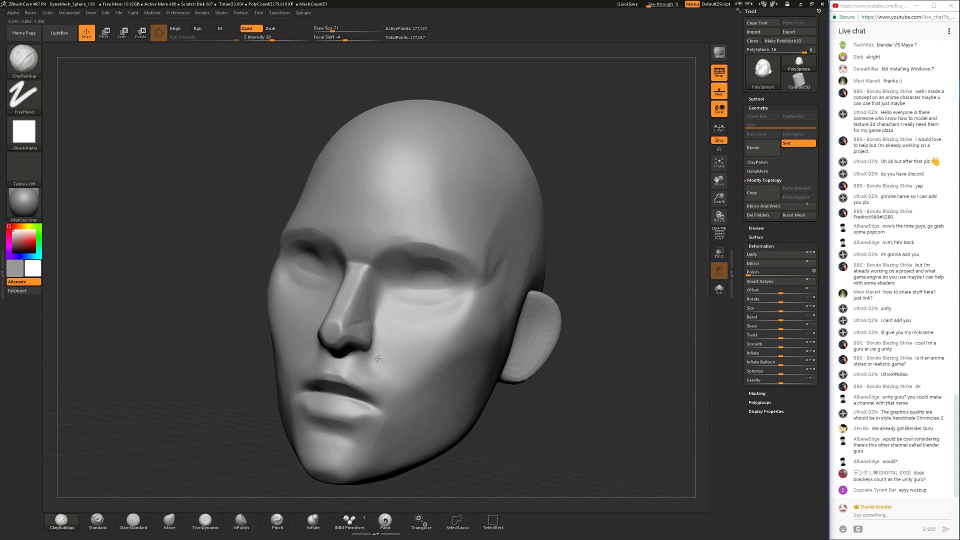
pyautogui.moveTo(382, 360); pyautogui.dragTo(402, 356)
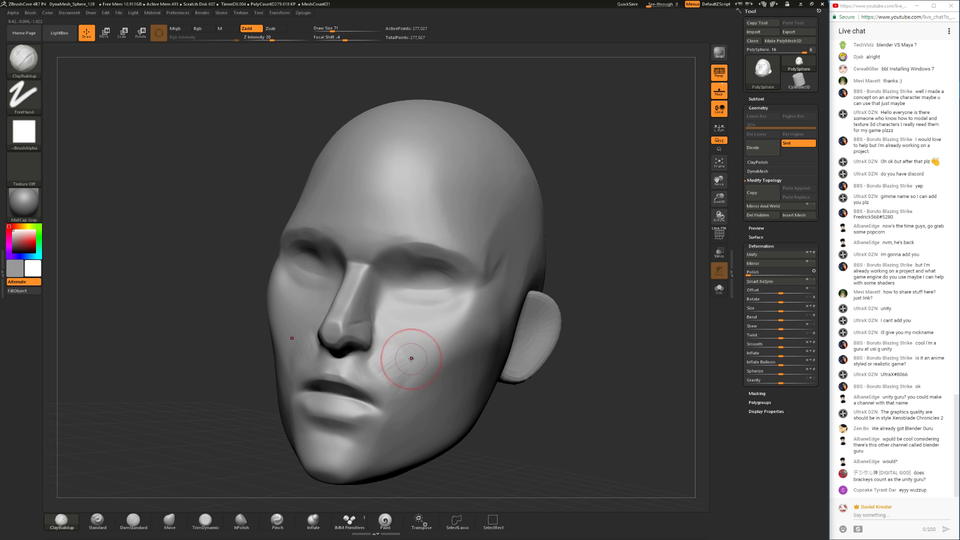
pyautogui.moveTo(608, 369); pyautogui.dragTo(588, 328)
pyautogui.moveTo(392, 359)
pyautogui.mouseDown()
pyautogui.moveTo(382, 377)
pyautogui.moveTo(395, 368)
pyautogui.moveTo(395, 380)
pyautogui.moveTo(417, 358)
pyautogui.mouseUp()
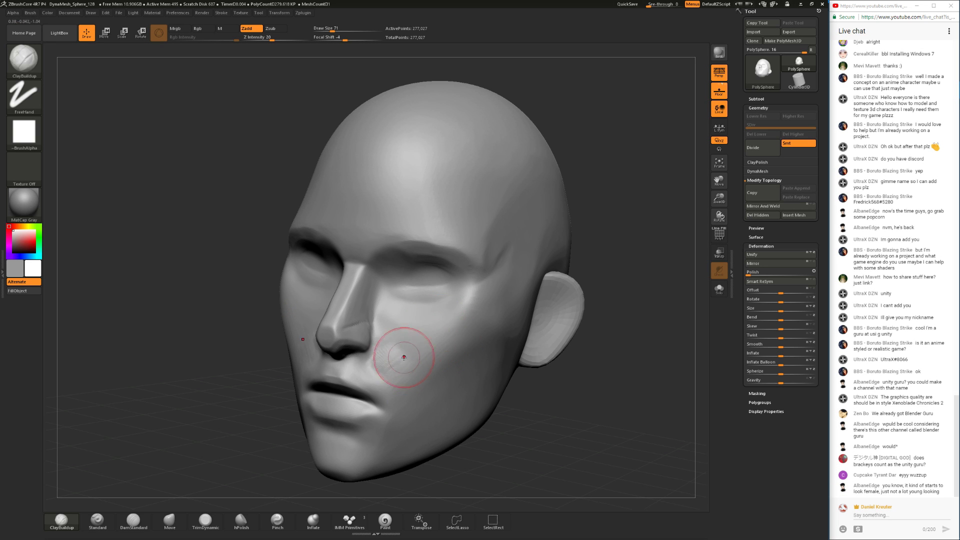
# - Smooth the clay strokes on both cheeks at draw size 48 and set the ClayBuildup focal shift to -38
pyautogui.moveTo(521, 393)
pyautogui.mouseDown()
pyautogui.moveTo(550, 404)
pyautogui.moveTo(533, 386)
pyautogui.moveTo(592, 425)
pyautogui.mouseUp()
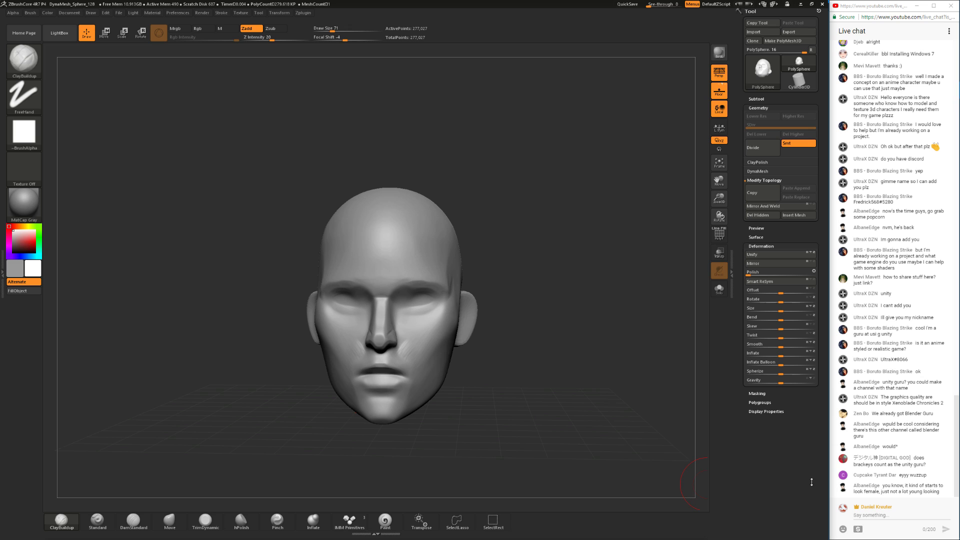
pyautogui.moveTo(503, 384)
pyautogui.mouseDown()
pyautogui.moveTo(543, 376)
pyautogui.moveTo(510, 357)
pyautogui.moveTo(513, 402)
pyautogui.mouseUp()
pyautogui.press('space')
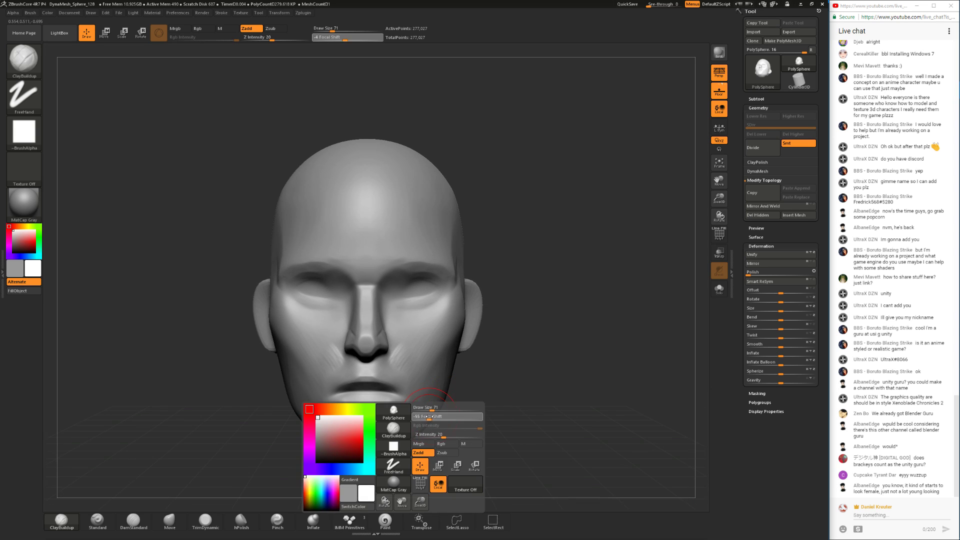
pyautogui.click(434, 414)
pyautogui.click(428, 408)
pyautogui.press('shift')
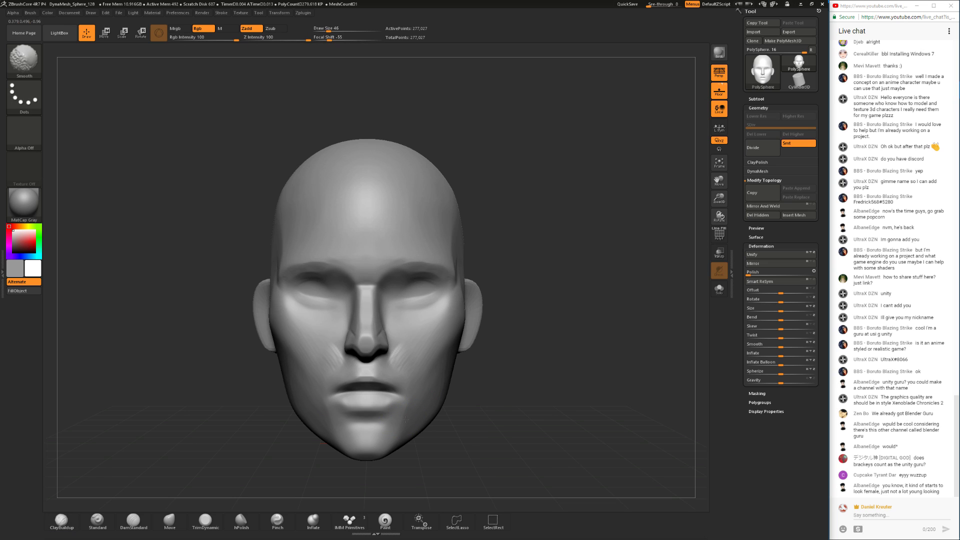
pyautogui.moveTo(493, 410); pyautogui.dragTo(535, 398)
pyautogui.press('space')
pyautogui.click(345, 405)
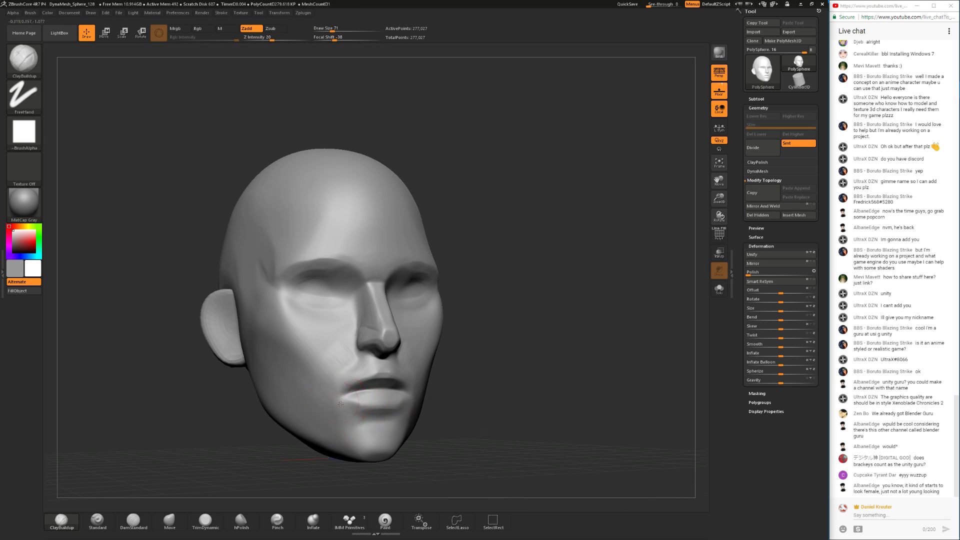
pyautogui.keyDown('shift'); pyautogui.moveTo(495, 375); pyautogui.dragTo(456, 372); pyautogui.keyUp('shift')
pyautogui.moveTo(518, 396)
pyautogui.keyDown('alt'); pyautogui.mouseDown()
pyautogui.moveTo(440, 330)
pyautogui.moveTo(444, 363)
pyautogui.moveTo(452, 356)
pyautogui.mouseUp(); pyautogui.keyUp('alt')
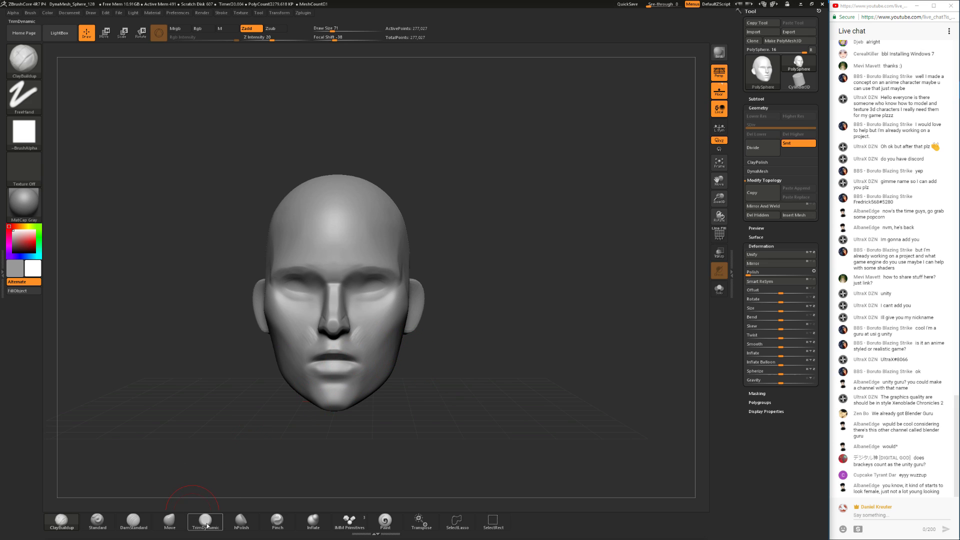
# - Carve a broad, soft hollow beside the mouth with the DamStandard brush at draw size 118 and smooth it
pyautogui.click(133, 520)
pyautogui.press('space')
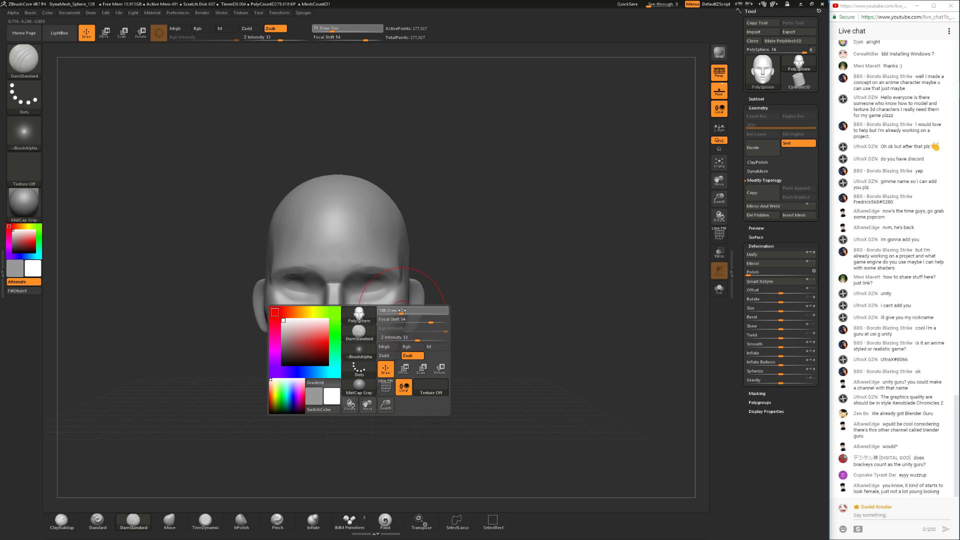
pyautogui.moveTo(401, 311); pyautogui.dragTo(403, 311)
pyautogui.moveTo(470, 345); pyautogui.dragTo(425, 340)
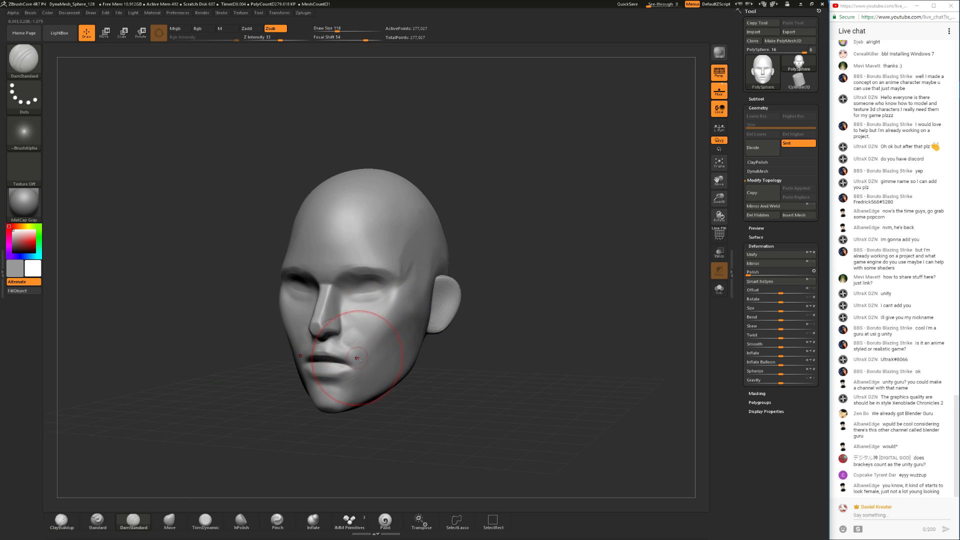
pyautogui.keyDown('shift'); pyautogui.moveTo(491, 233); pyautogui.dragTo(414, 307); pyautogui.keyUp('shift')
pyautogui.press('space')
pyautogui.press('space')
pyautogui.moveTo(358, 328); pyautogui.dragTo(359, 340)
pyautogui.moveTo(434, 345)
pyautogui.mouseDown()
pyautogui.moveTo(505, 329)
pyautogui.moveTo(380, 318)
pyautogui.moveTo(365, 339)
pyautogui.moveTo(406, 301)
pyautogui.mouseUp()
# - Define the nasolabial fold from the nostril wing towards the mouth corner with DamStandard at draw size 54
pyautogui.press('space')
pyautogui.press('space')
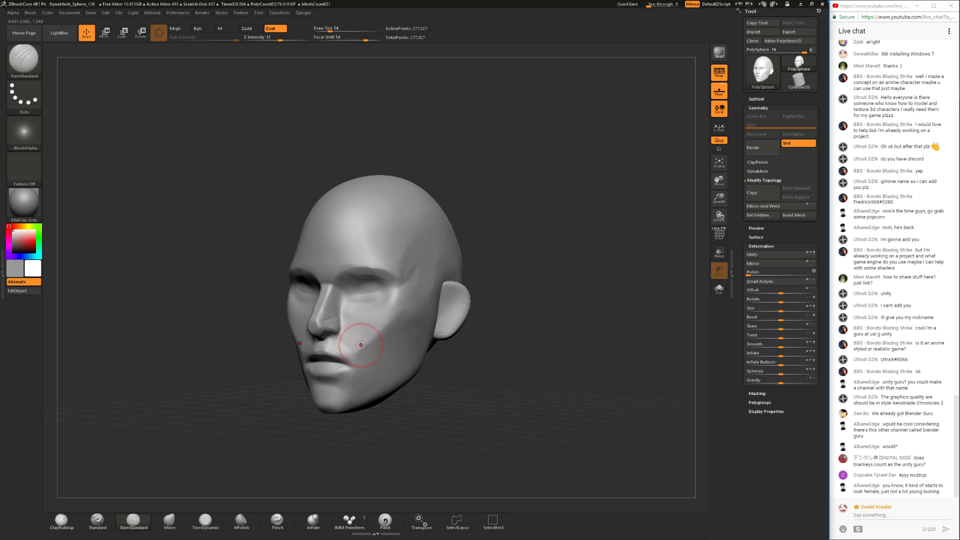
pyautogui.moveTo(357, 344); pyautogui.dragTo(277, 335)
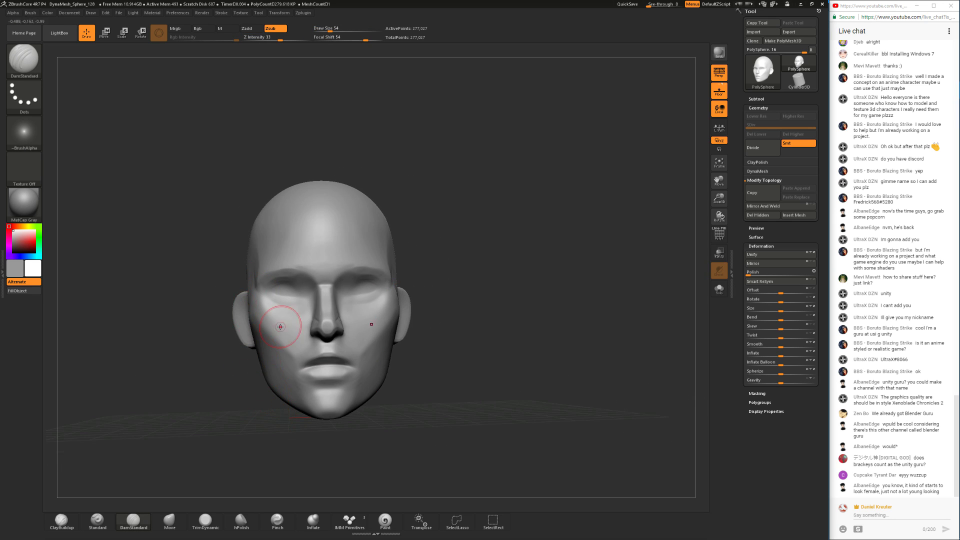
pyautogui.moveTo(245, 427); pyautogui.dragTo(320, 336)
pyautogui.keyDown('shift'); pyautogui.moveTo(290, 377); pyautogui.dragTo(322, 336); pyautogui.keyUp('shift')
pyautogui.moveTo(266, 438); pyautogui.dragTo(309, 347)
pyautogui.moveTo(396, 307)
pyautogui.mouseDown()
pyautogui.moveTo(311, 340)
pyautogui.moveTo(322, 357)
pyautogui.mouseUp()
# - Soften the nasolabial fold between the nostril and the mouth corner with the Smooth brush at draw size 29
pyautogui.press('space')
pyautogui.moveTo(392, 318)
pyautogui.mouseDown()
pyautogui.moveTo(380, 322)
pyautogui.moveTo(381, 350)
pyautogui.mouseUp()
pyautogui.keyDown('shift'); pyautogui.moveTo(322, 358); pyautogui.dragTo(326, 360); pyautogui.keyUp('shift')
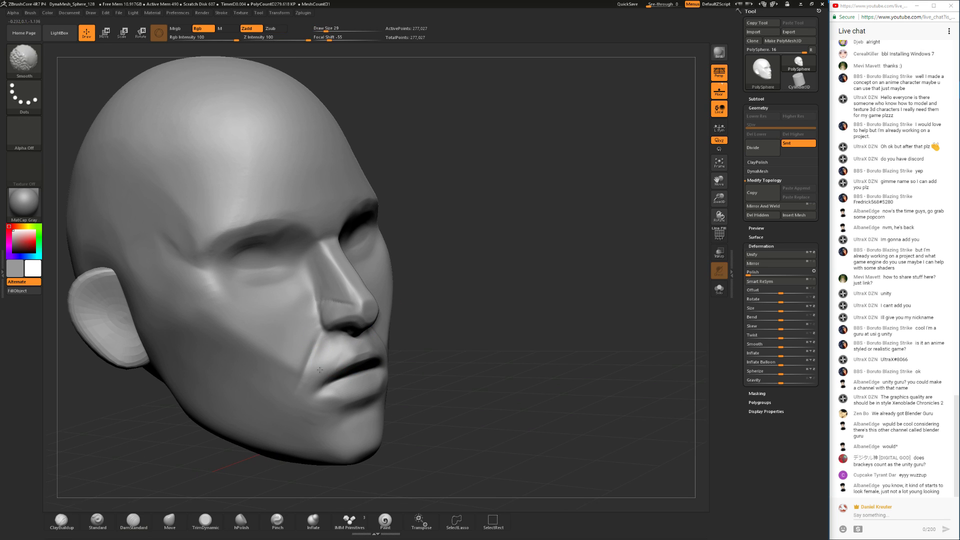
pyautogui.moveTo(421, 340); pyautogui.dragTo(364, 327)
pyautogui.moveTo(235, 375); pyautogui.dragTo(286, 340)
pyautogui.keyDown('shift'); pyautogui.moveTo(313, 324); pyautogui.dragTo(308, 345); pyautogui.keyUp('shift')
pyautogui.moveTo(246, 450); pyautogui.dragTo(288, 391)
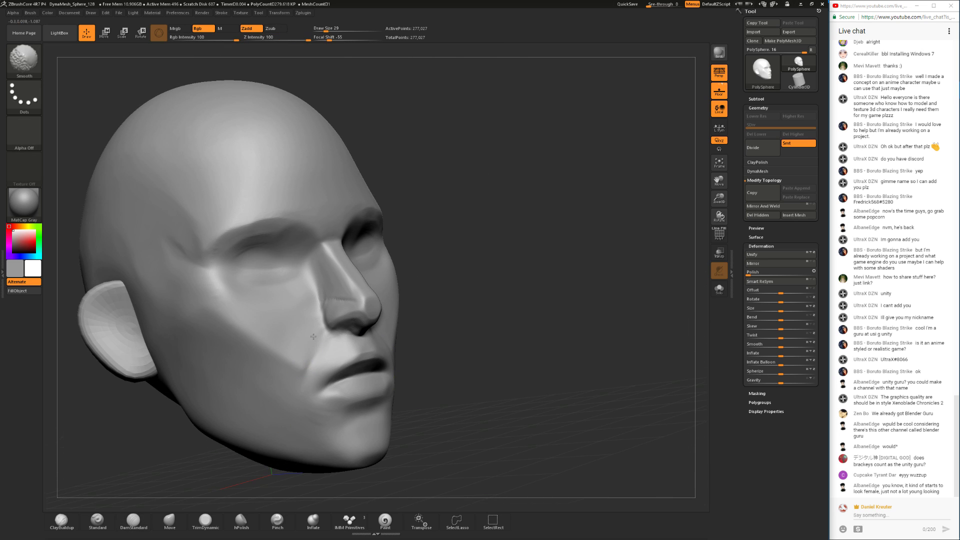
# - Undo the last DamStandard stroke beside the mouth corner and smooth the lower end of the fold
pyautogui.moveTo(308, 367)
pyautogui.keyDown('shift'); pyautogui.mouseDown()
pyautogui.moveTo(313, 354)
pyautogui.moveTo(316, 378)
pyautogui.mouseUp(); pyautogui.keyUp('shift')
pyautogui.rightClick(326, 358)
pyautogui.press('ctrl')
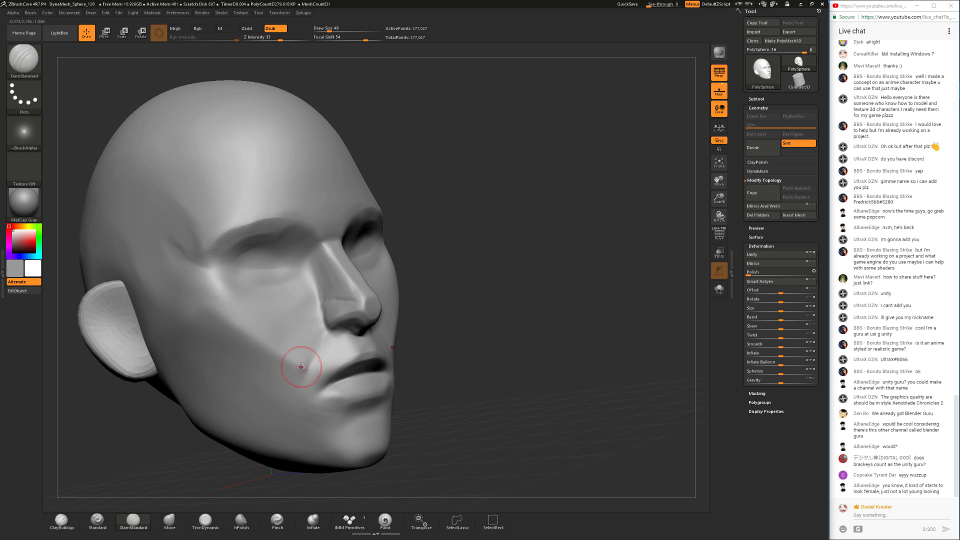
pyautogui.hotkey('ctrl', 'z')
pyautogui.keyDown('shift'); pyautogui.moveTo(304, 375); pyautogui.dragTo(309, 364); pyautogui.keyUp('shift')
pyautogui.moveTo(413, 333)
pyautogui.mouseDown(button='right')
pyautogui.moveTo(400, 345)
pyautogui.moveTo(435, 346)
pyautogui.moveTo(450, 361)
pyautogui.mouseUp(button='right')
pyautogui.moveTo(450, 361); pyautogui.dragTo(419, 368, button='right')
pyautogui.moveTo(225, 414); pyautogui.dragTo(315, 423, button='right')
pyautogui.rightClick(314, 423)
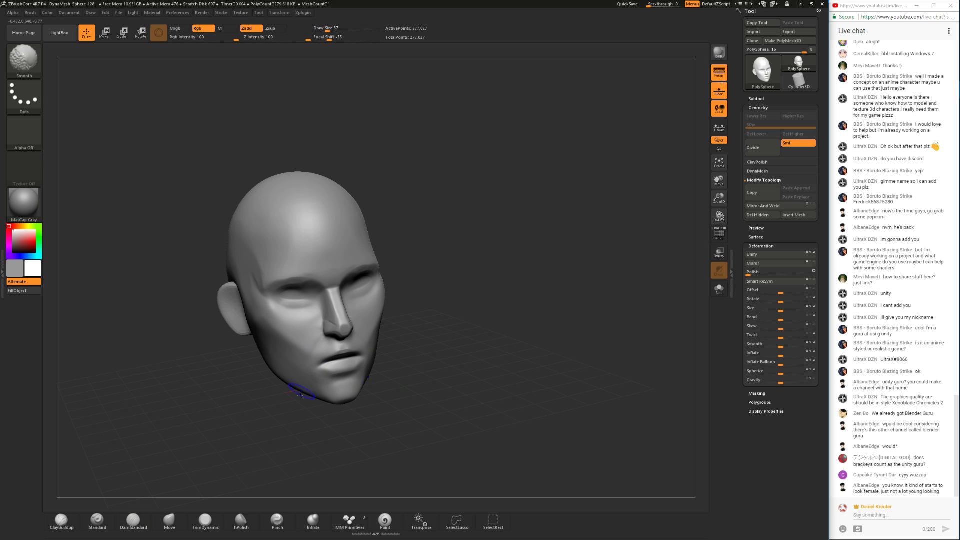
# - Build up the area between the upper lip and the nasolabial fold with ClayBuildup at draw size 44, smoothing its edge
pyautogui.moveTo(224, 466); pyautogui.dragTo(248, 442, button='right')
pyautogui.click(62, 520)
pyautogui.press('space')
pyautogui.click(314, 345)
pyautogui.moveTo(382, 343)
pyautogui.keyDown('ctrl'); pyautogui.mouseDown(button='right')
pyautogui.moveTo(394, 367)
pyautogui.moveTo(367, 364)
pyautogui.mouseUp(button='right'); pyautogui.keyUp('ctrl')
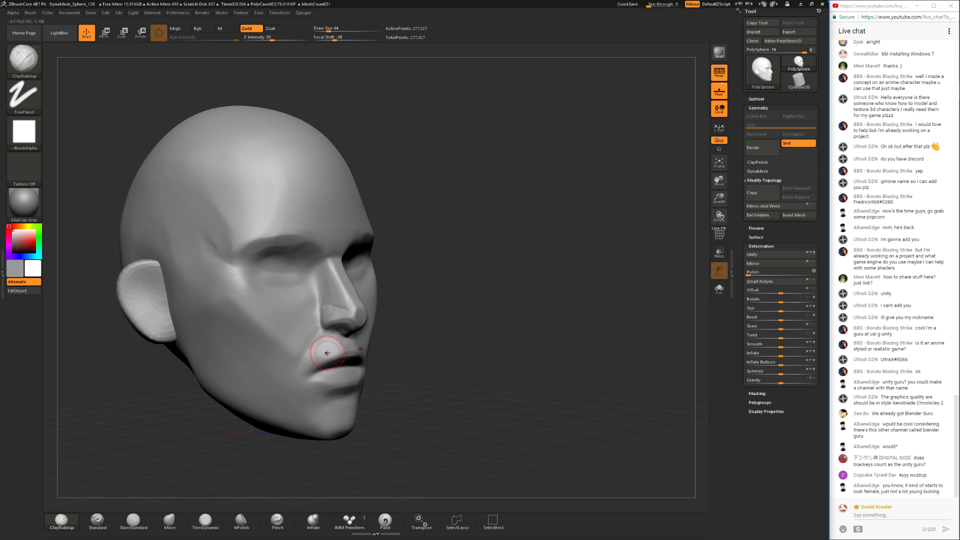
pyautogui.moveTo(309, 360)
pyautogui.keyDown('shift'); pyautogui.mouseDown()
pyautogui.moveTo(315, 343)
pyautogui.moveTo(325, 344)
pyautogui.moveTo(306, 368)
pyautogui.mouseUp(); pyautogui.keyUp('shift')
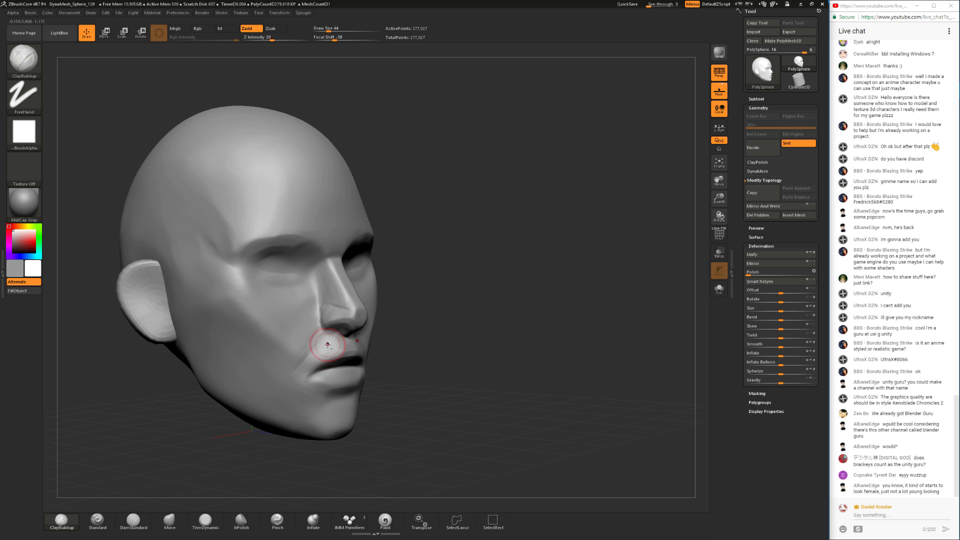
# - Flatten the cheek plane along the nasolabial fold and mouth corner with the TrimDynamic brush at draw size 49
pyautogui.click(205, 520)
pyautogui.press('space')
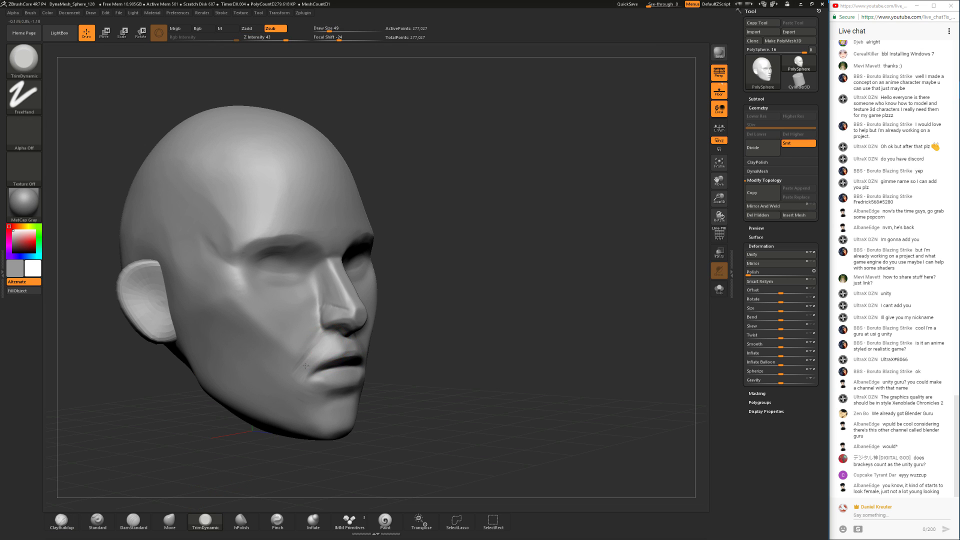
pyautogui.moveTo(439, 333)
pyautogui.mouseDown()
pyautogui.moveTo(283, 282)
pyautogui.moveTo(437, 329)
pyautogui.moveTo(438, 340)
pyautogui.moveTo(416, 352)
pyautogui.mouseUp()
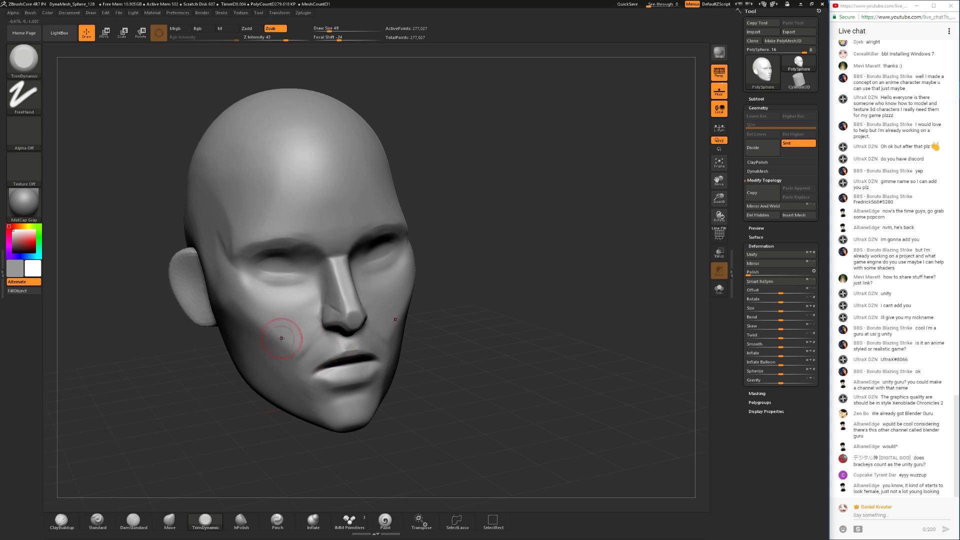
pyautogui.moveTo(300, 323); pyautogui.dragTo(301, 350)
pyautogui.moveTo(260, 421); pyautogui.dragTo(241, 409)
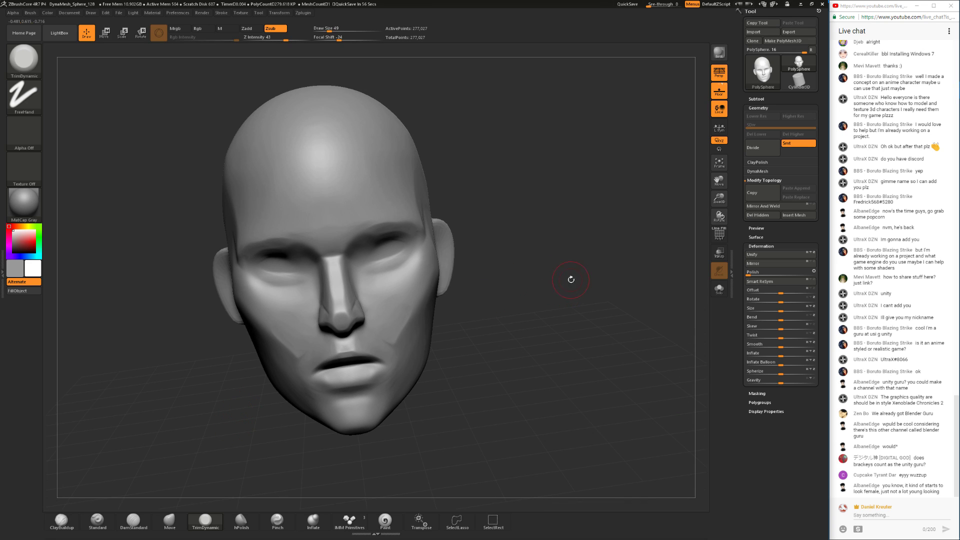
# - Reshape the nostril wings and the base of the nose with the Move brush at draw size 49
pyautogui.click(170, 521)
pyautogui.moveTo(225, 450); pyautogui.dragTo(236, 497)
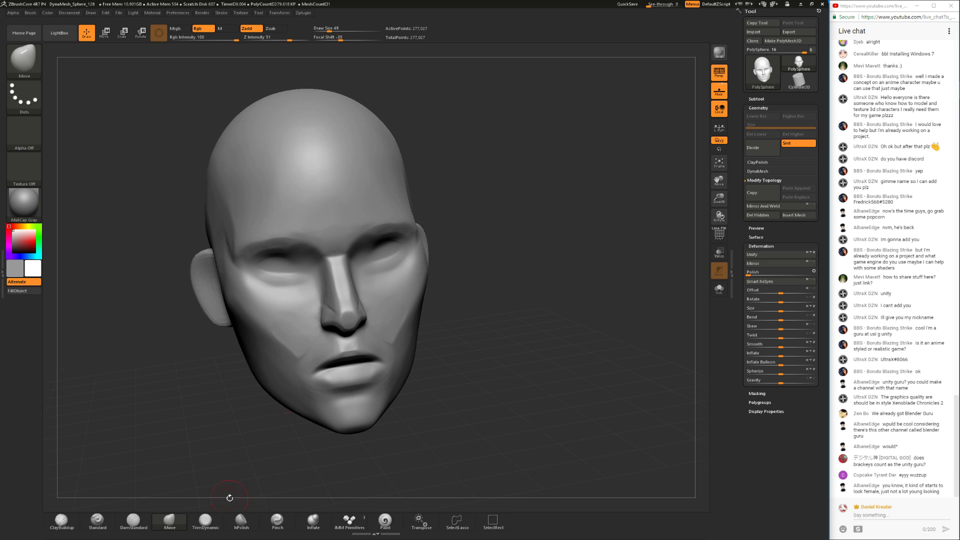
pyautogui.click(134, 520)
pyautogui.moveTo(165, 460); pyautogui.dragTo(119, 433)
pyautogui.click(169, 521)
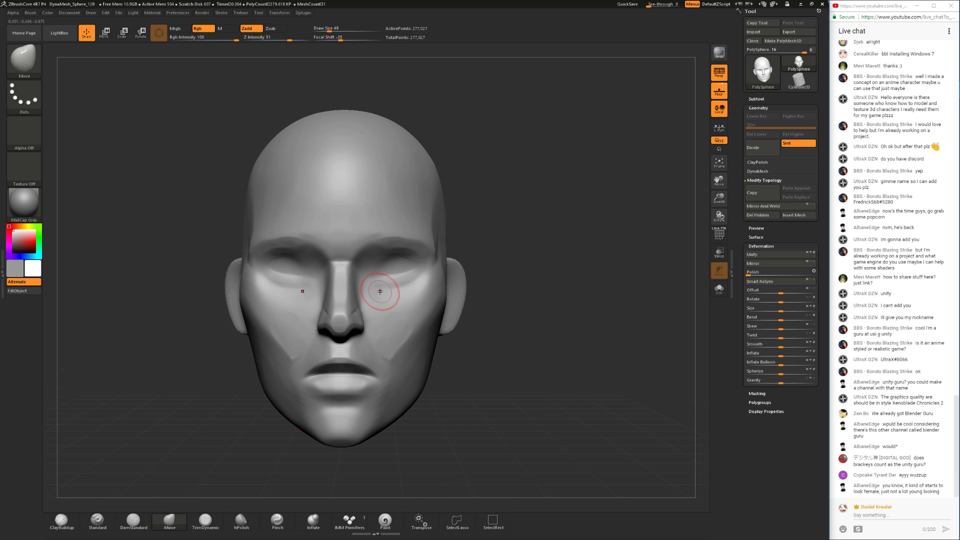
pyautogui.keyDown('alt'); pyautogui.moveTo(480, 185); pyautogui.dragTo(508, 204); pyautogui.keyUp('alt')
pyautogui.moveTo(508, 204); pyautogui.dragTo(515, 270)
pyautogui.moveTo(402, 302); pyautogui.dragTo(396, 305)
pyautogui.moveTo(173, 445); pyautogui.dragTo(245, 435)
pyautogui.moveTo(473, 249); pyautogui.dragTo(435, 290)
pyautogui.moveTo(344, 314); pyautogui.dragTo(357, 317)
pyautogui.moveTo(494, 325); pyautogui.dragTo(538, 400)
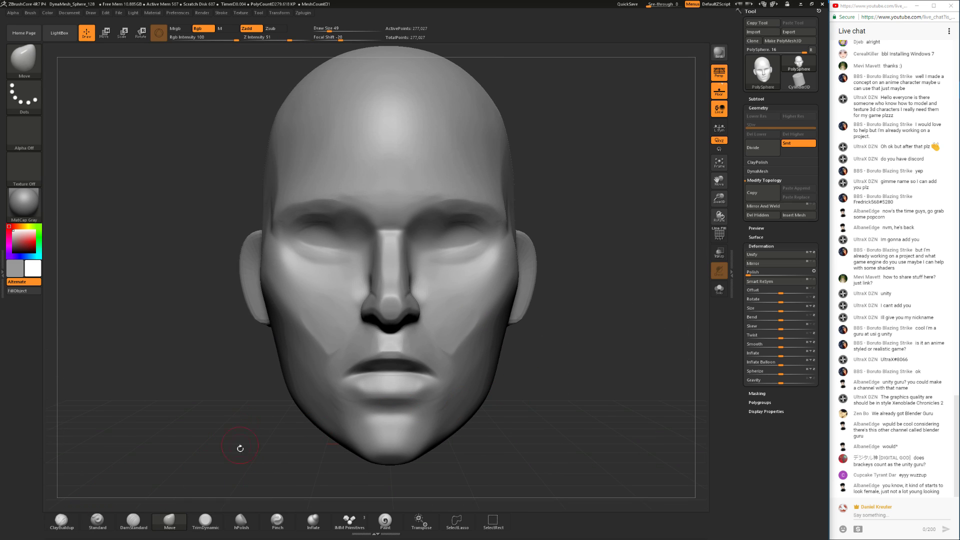
# - Define the edge of the cheek plane from the cheekbone toward the mouth corner with the DamStandard brush at draw size 49
pyautogui.click(133, 520)
pyautogui.moveTo(180, 460)
pyautogui.mouseDown()
pyautogui.moveTo(386, 420)
pyautogui.moveTo(458, 357)
pyautogui.mouseUp()
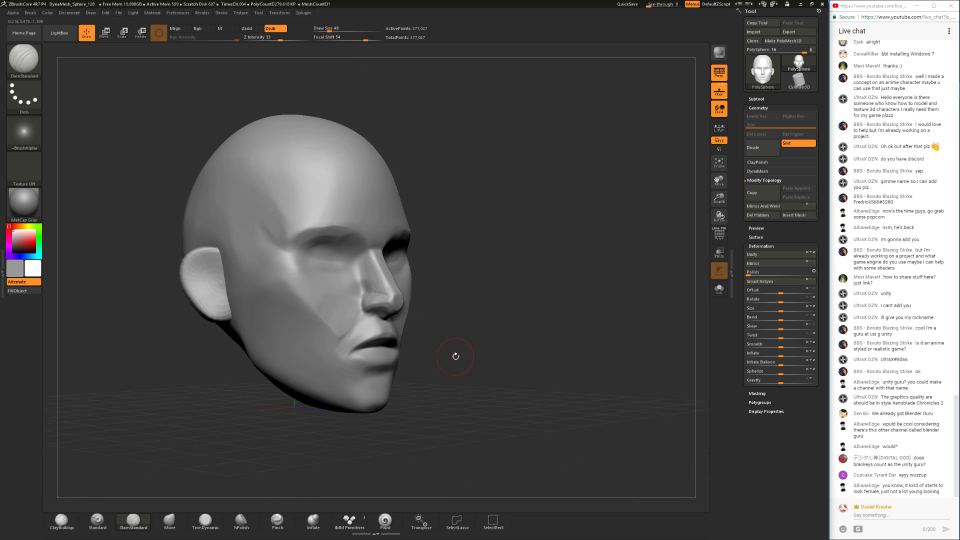
pyautogui.moveTo(281, 280); pyautogui.dragTo(340, 332)
pyautogui.keyDown('shift'); pyautogui.moveTo(442, 327); pyautogui.dragTo(437, 310); pyautogui.keyUp('shift')
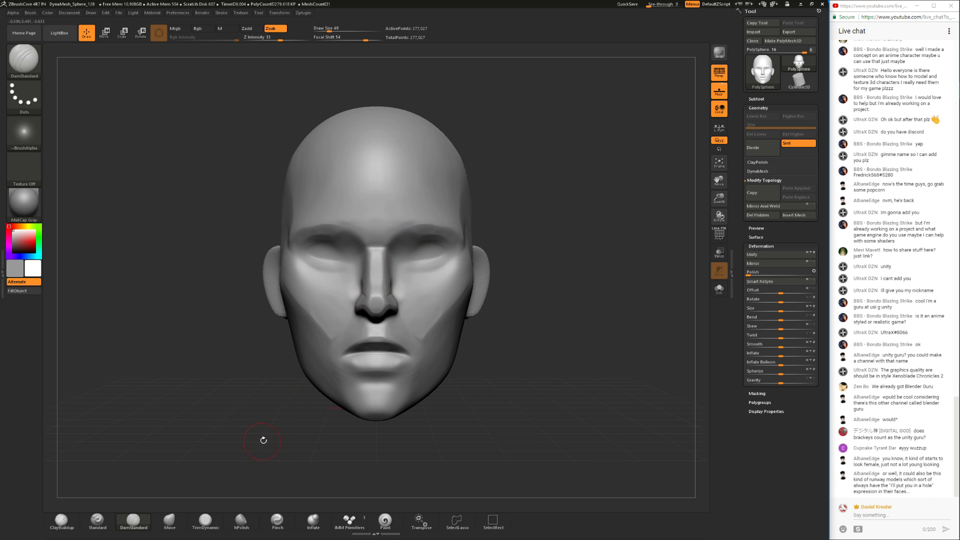
# - Push the nose tip slightly forward in profile with the Move brush at draw size 101
pyautogui.click(241, 521)
pyautogui.moveTo(255, 465)
pyautogui.mouseDown()
pyautogui.moveTo(270, 444)
pyautogui.moveTo(232, 446)
pyautogui.moveTo(225, 457)
pyautogui.mouseUp()
pyautogui.click(175, 522)
pyautogui.moveTo(144, 399)
pyautogui.mouseDown()
pyautogui.moveTo(151, 406)
pyautogui.moveTo(563, 282)
pyautogui.moveTo(640, 296)
pyautogui.mouseUp()
pyautogui.press('space')
pyautogui.moveTo(538, 302); pyautogui.dragTo(546, 302)
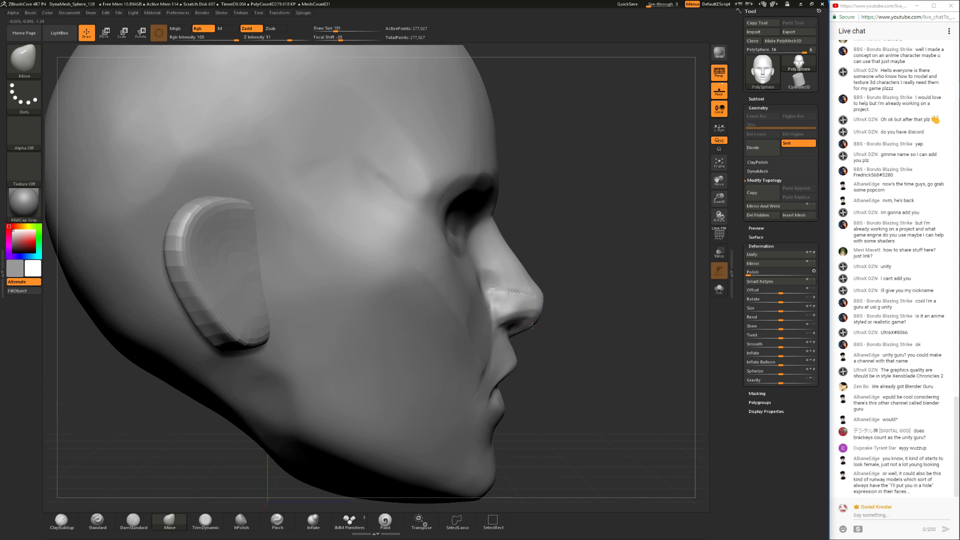
pyautogui.moveTo(617, 318); pyautogui.dragTo(569, 325)
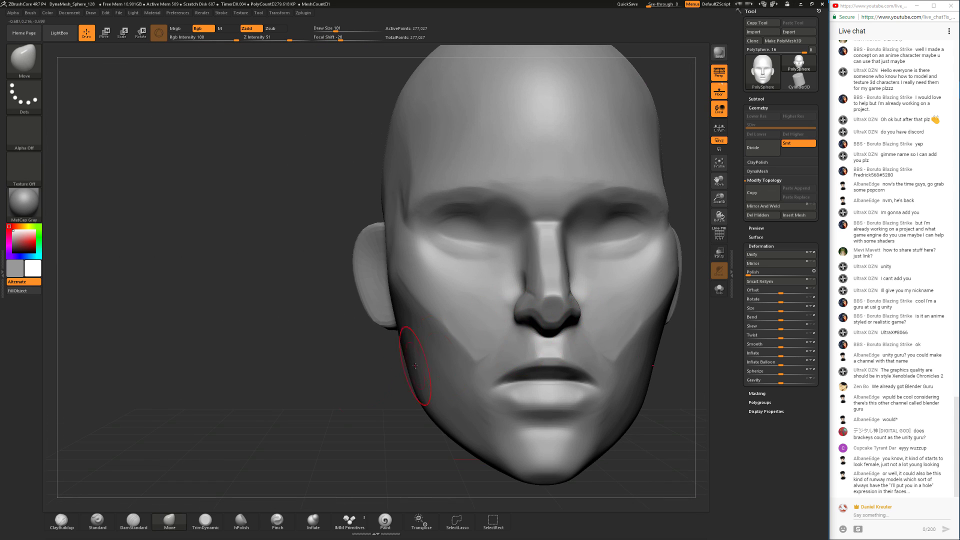
# - Nudge the nostril wings inward from the front with the Move brush at draw size 65
pyautogui.keyDown('alt'); pyautogui.moveTo(377, 378); pyautogui.dragTo(223, 382); pyautogui.keyUp('alt')
pyautogui.press('space')
pyautogui.moveTo(444, 323); pyautogui.dragTo(441, 323)
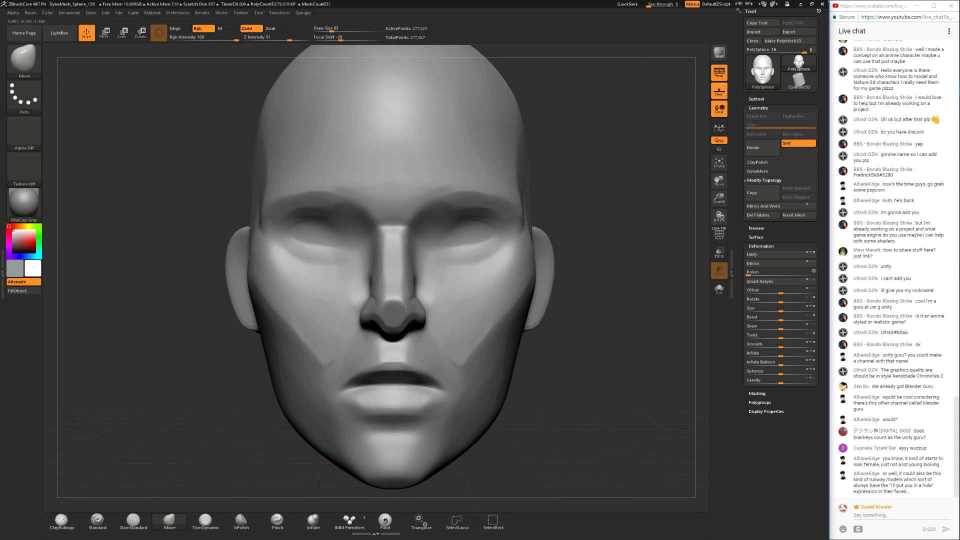
# - Flatten the planes of the nose tip and the underside of the nose with the TrimDynamic brush at draw size 44
pyautogui.click(205, 520)
pyautogui.moveTo(197, 489)
pyautogui.mouseDown()
pyautogui.moveTo(300, 440)
pyautogui.moveTo(395, 330)
pyautogui.mouseUp()
pyautogui.moveTo(215, 480); pyautogui.dragTo(371, 350)
pyautogui.press('space')
pyautogui.moveTo(411, 302); pyautogui.dragTo(391, 325)
pyautogui.moveTo(463, 269)
pyautogui.mouseDown()
pyautogui.moveTo(471, 266)
pyautogui.moveTo(454, 278)
pyautogui.mouseUp()
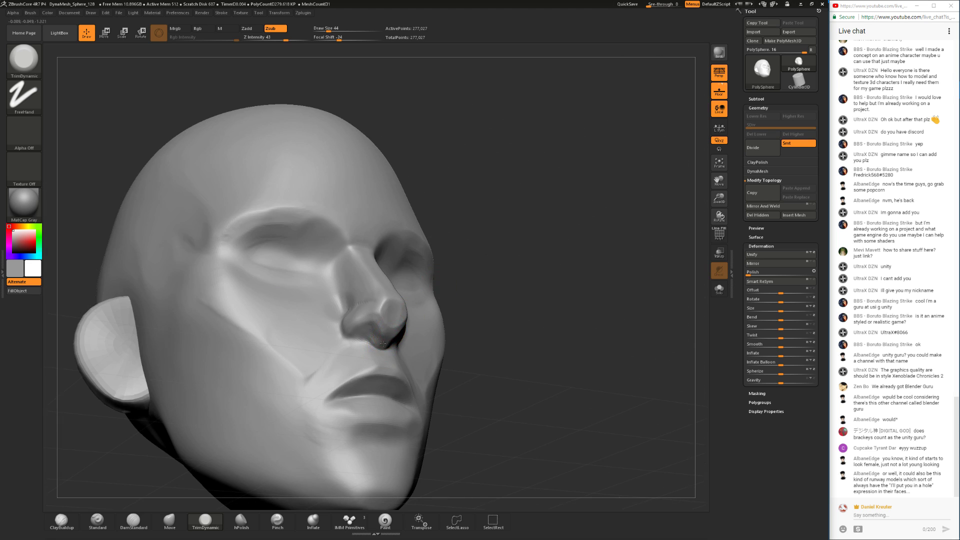
pyautogui.moveTo(484, 317); pyautogui.dragTo(441, 312)
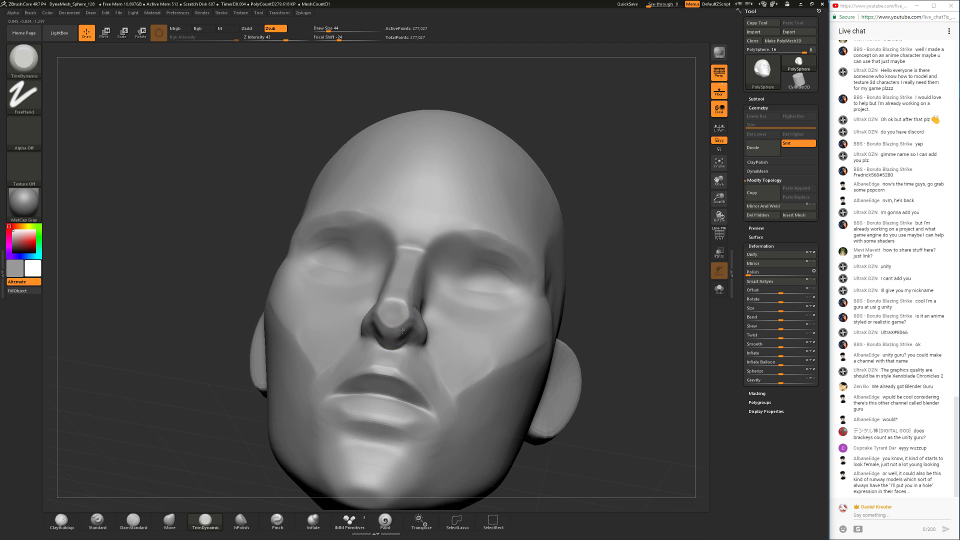
pyautogui.moveTo(211, 358); pyautogui.dragTo(272, 353)
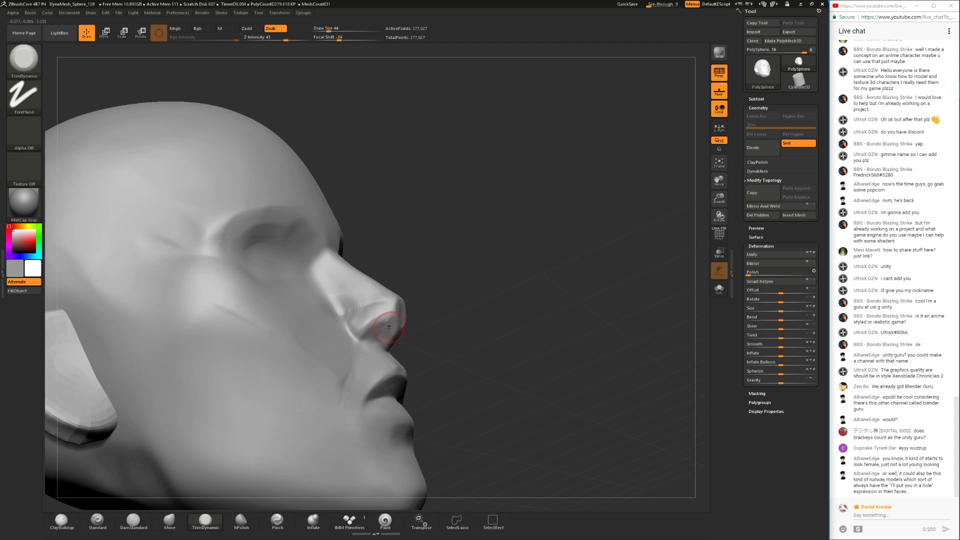
pyautogui.moveTo(384, 338); pyautogui.dragTo(391, 316)
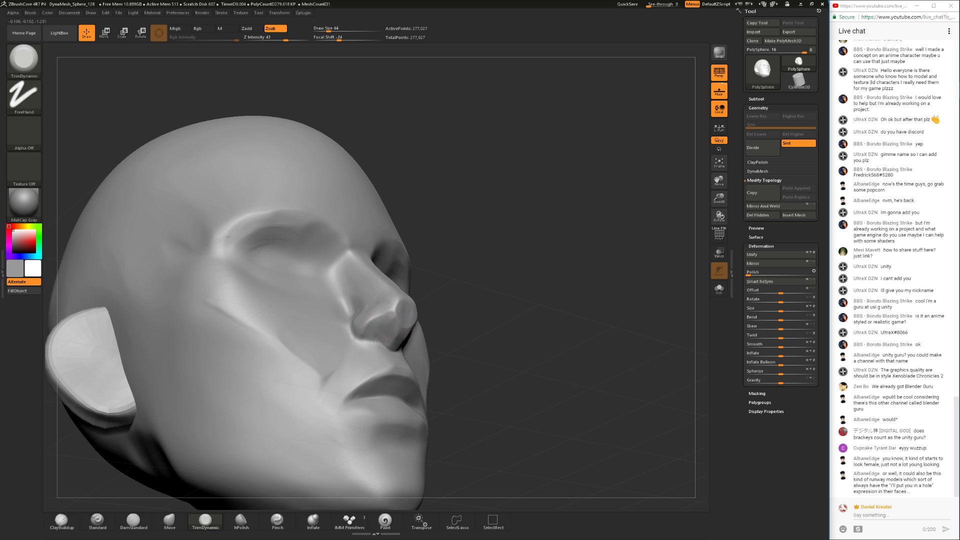
# - Undo the last stroke and carve the nostril opening under the nose with the DamStandard brush at draw size 44
pyautogui.keyDown('alt'); pyautogui.moveTo(448, 281); pyautogui.dragTo(445, 252); pyautogui.keyUp('alt')
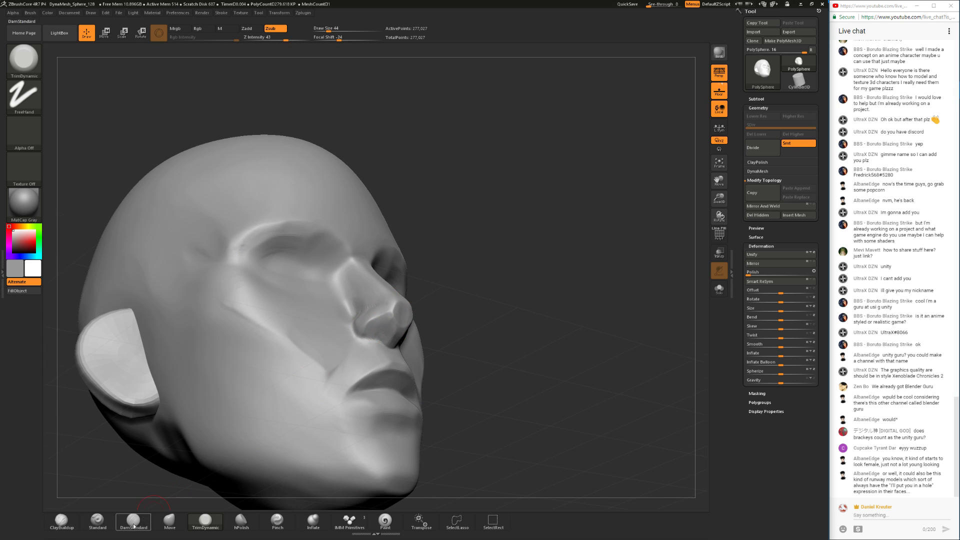
pyautogui.click(133, 521)
pyautogui.hotkey('ctrl', 'z')
pyautogui.keyDown('alt'); pyautogui.moveTo(479, 275); pyautogui.dragTo(463, 219); pyautogui.keyUp('alt')
pyautogui.moveTo(463, 220); pyautogui.dragTo(505, 388)
pyautogui.keyDown('alt'); pyautogui.moveTo(487, 352); pyautogui.dragTo(483, 382); pyautogui.keyUp('alt')
pyautogui.moveTo(415, 364)
pyautogui.mouseDown()
pyautogui.moveTo(439, 358)
pyautogui.moveTo(412, 356)
pyautogui.mouseUp()
pyautogui.keyDown('alt'); pyautogui.moveTo(467, 319); pyautogui.dragTo(439, 306); pyautogui.keyUp('alt')
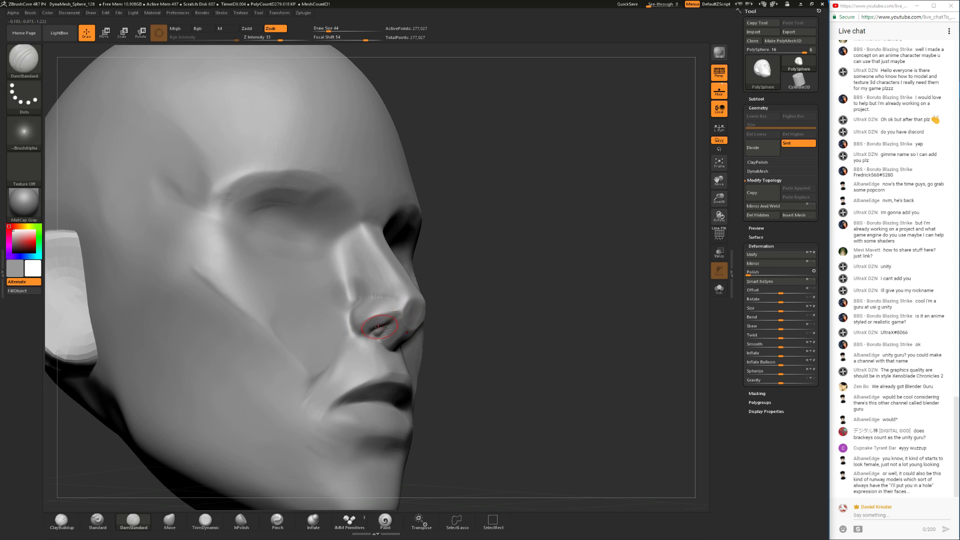
pyautogui.moveTo(485, 317)
pyautogui.mouseDown()
pyautogui.moveTo(456, 320)
pyautogui.moveTo(478, 323)
pyautogui.moveTo(477, 308)
pyautogui.mouseUp()
pyautogui.moveTo(477, 308)
pyautogui.mouseDown()
pyautogui.moveTo(489, 300)
pyautogui.moveTo(463, 385)
pyautogui.moveTo(492, 287)
pyautogui.moveTo(489, 332)
pyautogui.moveTo(485, 311)
pyautogui.mouseUp()
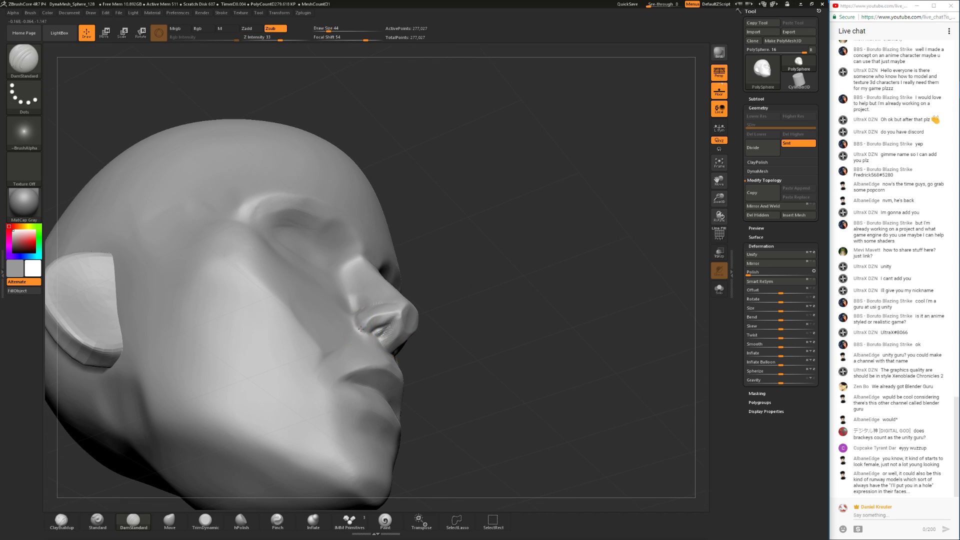
# - Flatten the carved surface around the nostril opening with the TrimDynamic brush at draw size 44
pyautogui.click(204, 521)
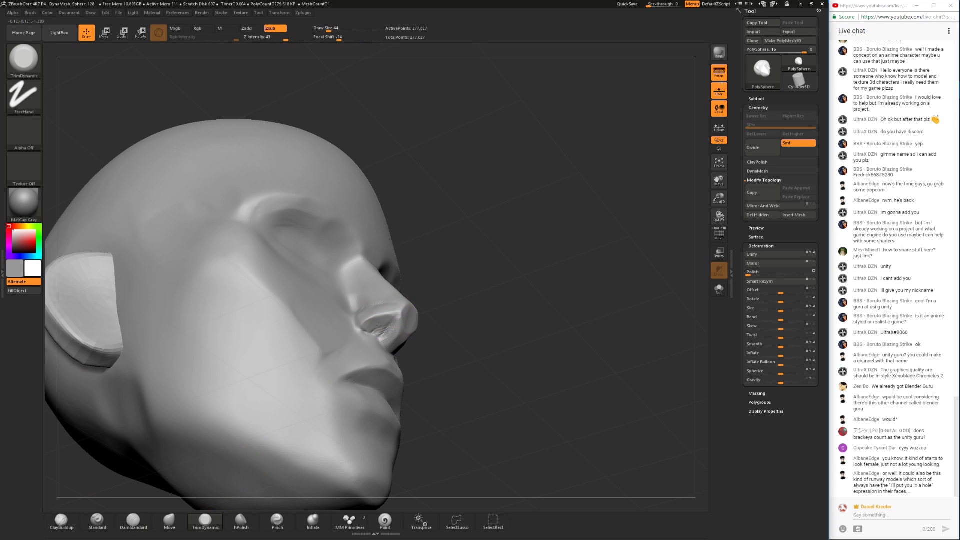
pyautogui.moveTo(453, 294); pyautogui.dragTo(376, 321)
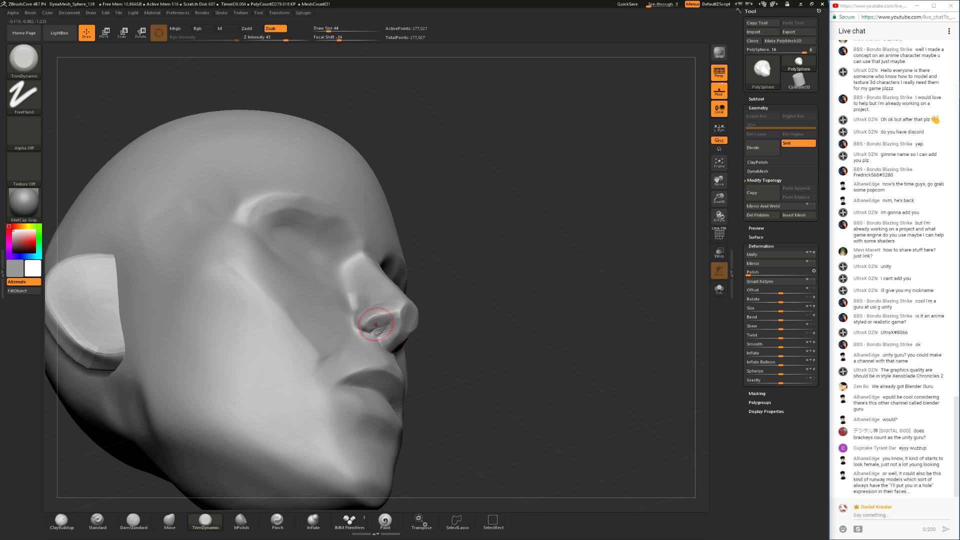
pyautogui.moveTo(418, 297); pyautogui.dragTo(400, 316)
pyautogui.moveTo(443, 293)
pyautogui.mouseDown()
pyautogui.moveTo(474, 302)
pyautogui.moveTo(383, 325)
pyautogui.moveTo(340, 368)
pyautogui.mouseUp()
pyautogui.rightClick(387, 362)
# - Refine the nostril cavity with the DamStandard brush, reducing the draw size to 31, and smooth its inside and rim
pyautogui.click(133, 521)
pyautogui.moveTo(467, 288)
pyautogui.mouseDown()
pyautogui.moveTo(360, 332)
pyautogui.moveTo(290, 345)
pyautogui.moveTo(426, 320)
pyautogui.moveTo(320, 340)
pyautogui.mouseUp()
pyautogui.keyDown('shift'); pyautogui.moveTo(392, 340); pyautogui.dragTo(397, 347); pyautogui.keyUp('shift')
pyautogui.moveTo(210, 420)
pyautogui.mouseDown()
pyautogui.moveTo(338, 361)
pyautogui.moveTo(399, 317)
pyautogui.moveTo(378, 330)
pyautogui.mouseUp()
pyautogui.keyDown('shift'); pyautogui.moveTo(378, 330); pyautogui.dragTo(382, 325); pyautogui.keyUp('shift')
pyautogui.keyDown('shift'); pyautogui.moveTo(382, 325); pyautogui.dragTo(381, 327); pyautogui.keyUp('shift')
pyautogui.keyDown('shift'); pyautogui.moveTo(381, 328); pyautogui.dragTo(381, 332); pyautogui.keyUp('shift')
pyautogui.moveTo(443, 300); pyautogui.dragTo(424, 286)
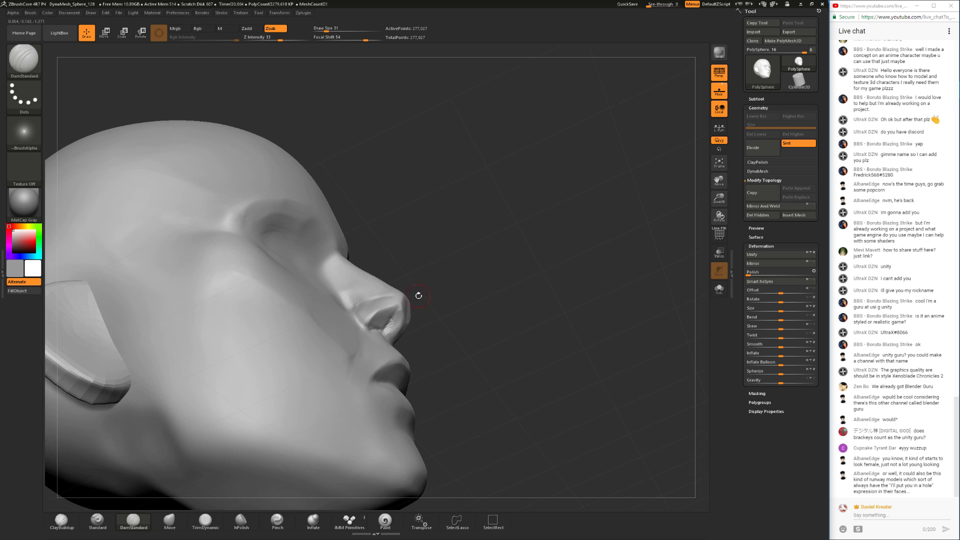
# - Trim the inner rim of the nostril with the TrimDynamic brush at draw size 31 and smooth it
pyautogui.click(205, 521)
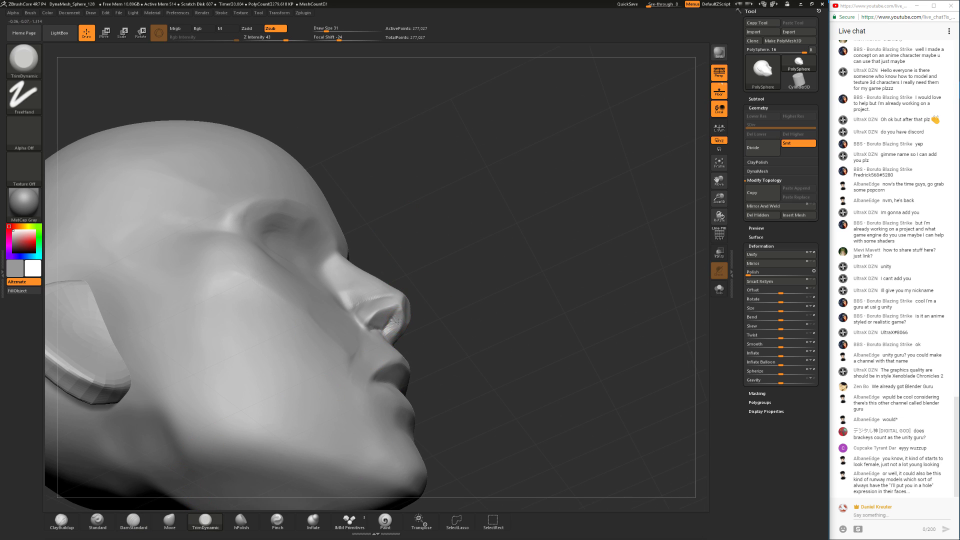
pyautogui.moveTo(395, 326); pyautogui.dragTo(389, 332)
pyautogui.moveTo(442, 301)
pyautogui.mouseDown()
pyautogui.moveTo(474, 328)
pyautogui.moveTo(462, 314)
pyautogui.mouseUp()
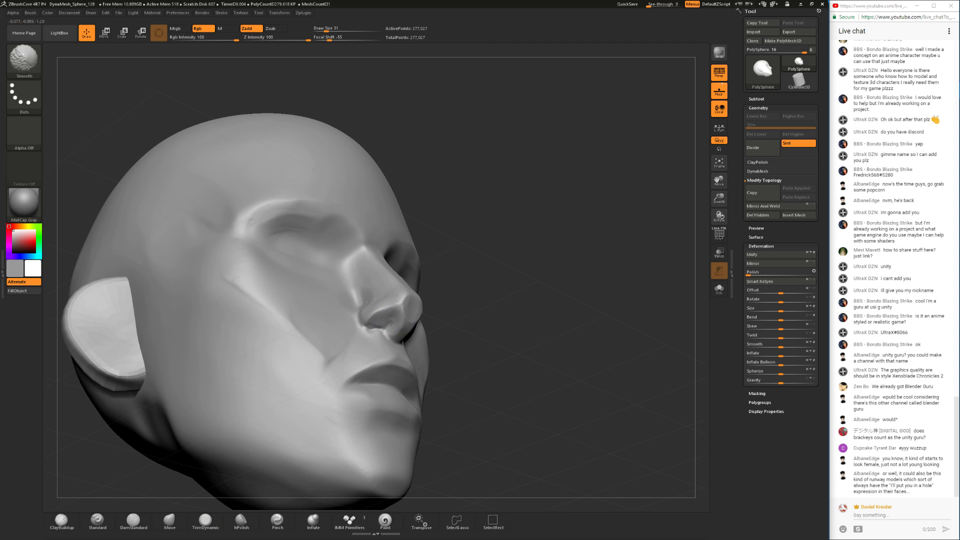
pyautogui.keyDown('shift'); pyautogui.moveTo(392, 319); pyautogui.dragTo(388, 321); pyautogui.keyUp('shift')
# - Remesh the head with DynaMesh and trim the nostril rim once more at draw size 31
pyautogui.moveTo(475, 269)
pyautogui.keyDown('ctrl'); pyautogui.mouseDown()
pyautogui.moveTo(495, 303)
pyautogui.moveTo(451, 306)
pyautogui.mouseUp(); pyautogui.keyUp('ctrl')
pyautogui.moveTo(393, 321); pyautogui.dragTo(387, 317)
pyautogui.moveTo(460, 275); pyautogui.dragTo(501, 368)
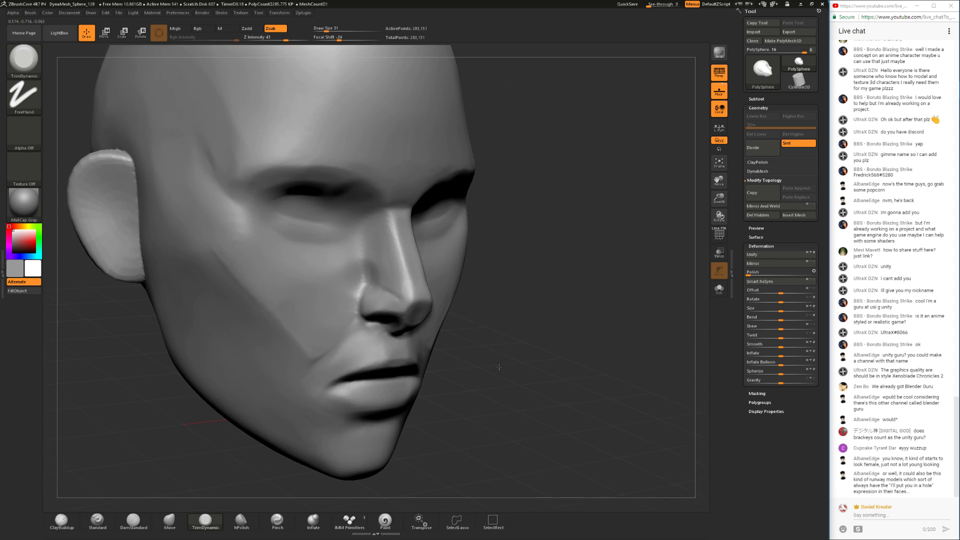
# - Adjust the profile of the nose with the Move brush at draw size 87
pyautogui.press('space')
pyautogui.moveTo(470, 315)
pyautogui.mouseDown()
pyautogui.moveTo(466, 284)
pyautogui.moveTo(418, 305)
pyautogui.moveTo(489, 301)
pyautogui.moveTo(400, 340)
pyautogui.moveTo(288, 369)
pyautogui.mouseUp()
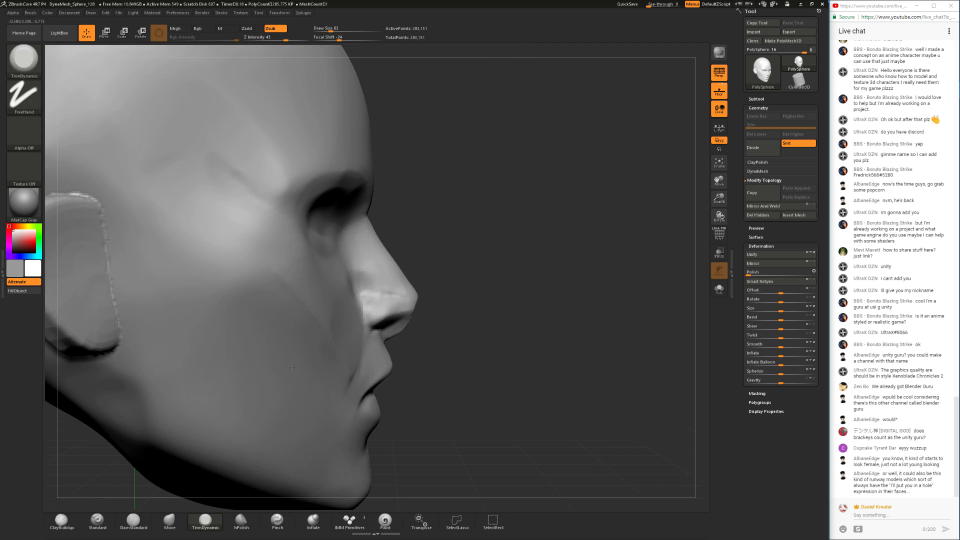
pyautogui.click(170, 521)
pyautogui.press('space')
pyautogui.moveTo(416, 321)
pyautogui.mouseDown()
pyautogui.moveTo(412, 309)
pyautogui.moveTo(389, 313)
pyautogui.moveTo(349, 353)
pyautogui.mouseUp()
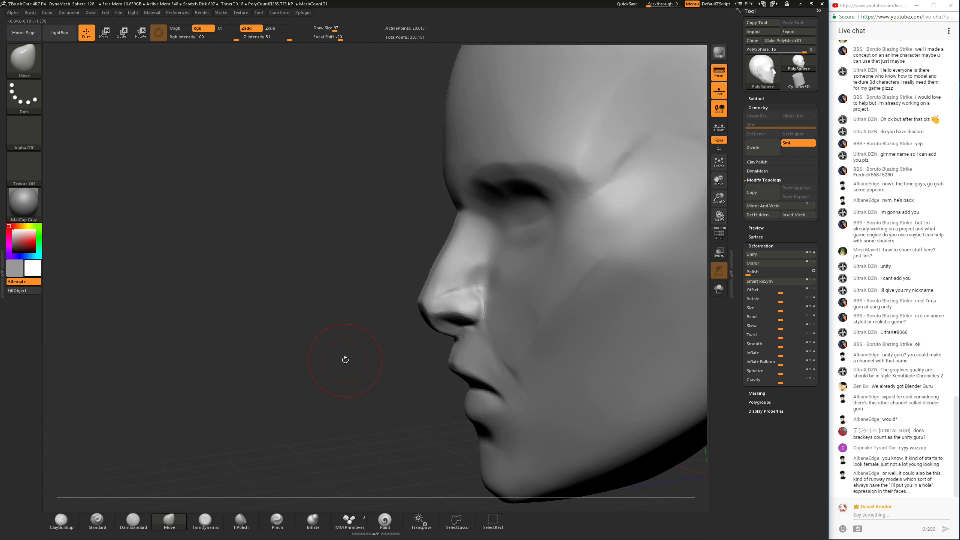
# - Flatten the side of the nose above the nostril wing with the TrimDynamic brush
pyautogui.click(206, 521)
pyautogui.moveTo(250, 420)
pyautogui.mouseDown()
pyautogui.moveTo(302, 333)
pyautogui.moveTo(229, 415)
pyautogui.moveTo(288, 406)
pyautogui.mouseUp()
pyautogui.moveTo(345, 318)
pyautogui.mouseDown()
pyautogui.moveTo(349, 343)
pyautogui.moveTo(352, 327)
pyautogui.mouseUp()
pyautogui.press('space')
pyautogui.click(349, 331)
pyautogui.moveTo(555, 388)
pyautogui.keyDown('alt'); pyautogui.mouseDown()
pyautogui.moveTo(539, 389)
pyautogui.moveTo(475, 270)
pyautogui.mouseUp(); pyautogui.keyUp('alt')
pyautogui.moveTo(444, 409); pyautogui.dragTo(472, 394)
# - Flatten the side plane of the nose bridge toward the inner cheek with the TrimDynamic brush at draw size 68
pyautogui.moveTo(455, 307)
pyautogui.mouseDown()
pyautogui.moveTo(465, 321)
pyautogui.moveTo(204, 417)
pyautogui.moveTo(279, 343)
pyautogui.moveTo(346, 317)
pyautogui.mouseUp()
pyautogui.press('space')
pyautogui.click(324, 314)
pyautogui.press('space')
pyautogui.click(332, 318)
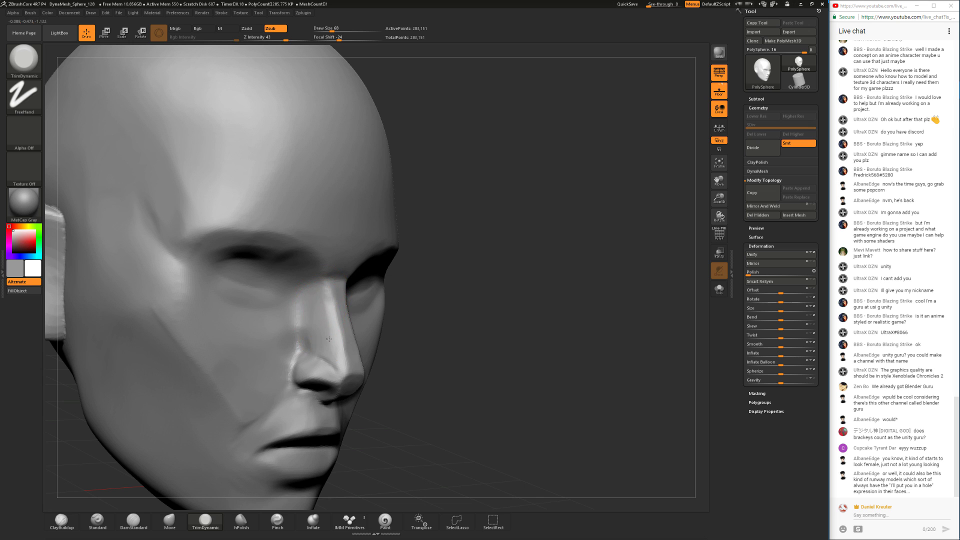
pyautogui.press('f')
pyautogui.moveTo(410, 332)
pyautogui.mouseDown()
pyautogui.moveTo(369, 332)
pyautogui.moveTo(324, 314)
pyautogui.moveTo(321, 322)
pyautogui.mouseUp()
pyautogui.moveTo(225, 400); pyautogui.dragTo(265, 390)
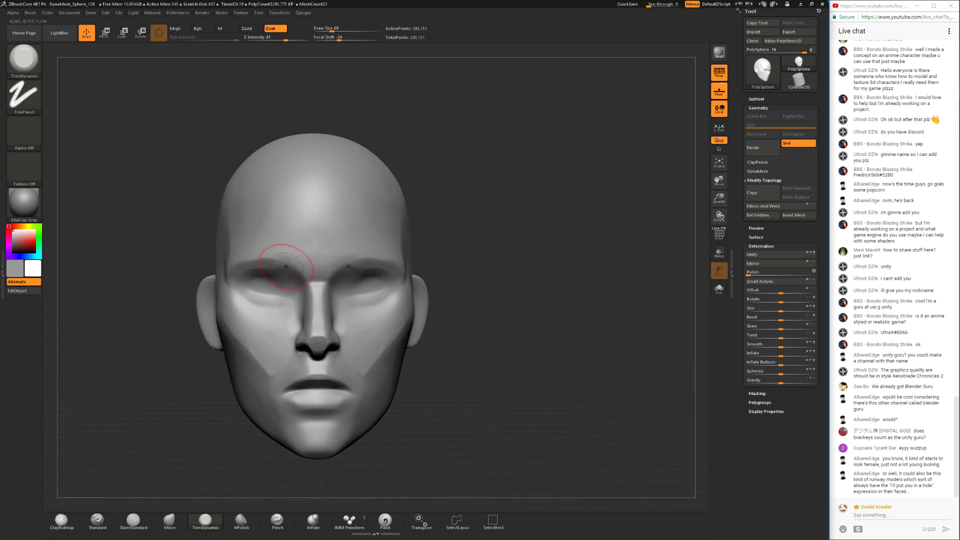
# - Carve the eye outlines into both eye sockets with the DamStandard brush at draw size 41
pyautogui.click(61, 520)
pyautogui.click(133, 520)
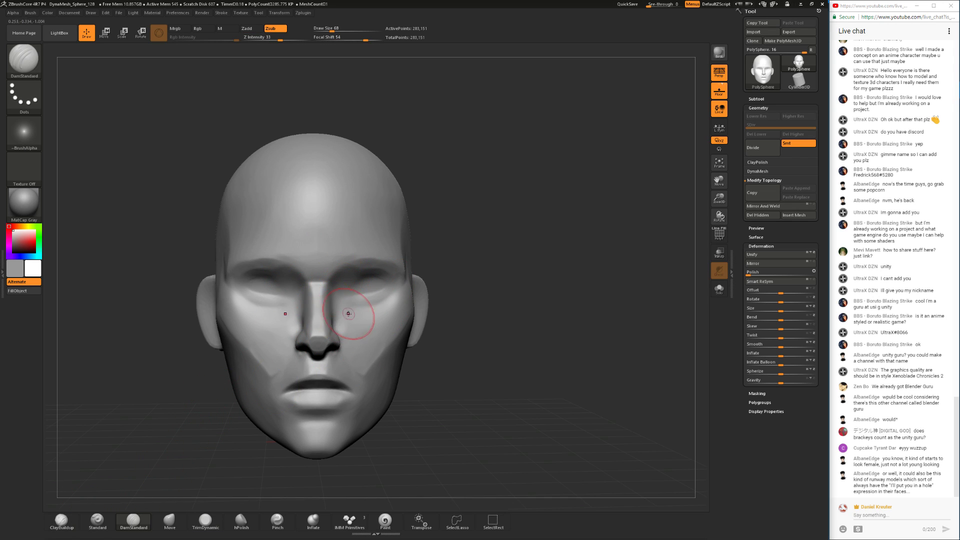
pyautogui.press('space')
pyautogui.moveTo(350, 314)
pyautogui.mouseDown()
pyautogui.moveTo(338, 313)
pyautogui.moveTo(354, 280)
pyautogui.moveTo(384, 280)
pyautogui.moveTo(367, 276)
pyautogui.moveTo(378, 288)
pyautogui.mouseUp()
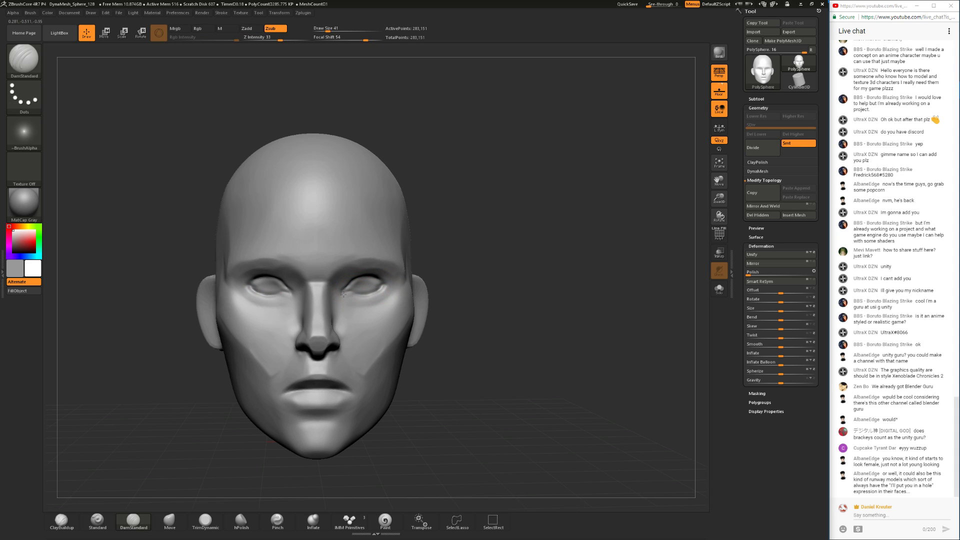
pyautogui.moveTo(482, 264); pyautogui.dragTo(496, 215)
# - Sculpt the eyelid forms around the carved eyes with the ClayBuildup brush at draw size 18
pyautogui.click(61, 521)
pyautogui.moveTo(425, 253)
pyautogui.keyDown('alt'); pyautogui.mouseDown()
pyautogui.moveTo(459, 279)
pyautogui.moveTo(378, 285)
pyautogui.mouseUp(); pyautogui.keyUp('alt')
pyautogui.press('space')
pyautogui.press('space')
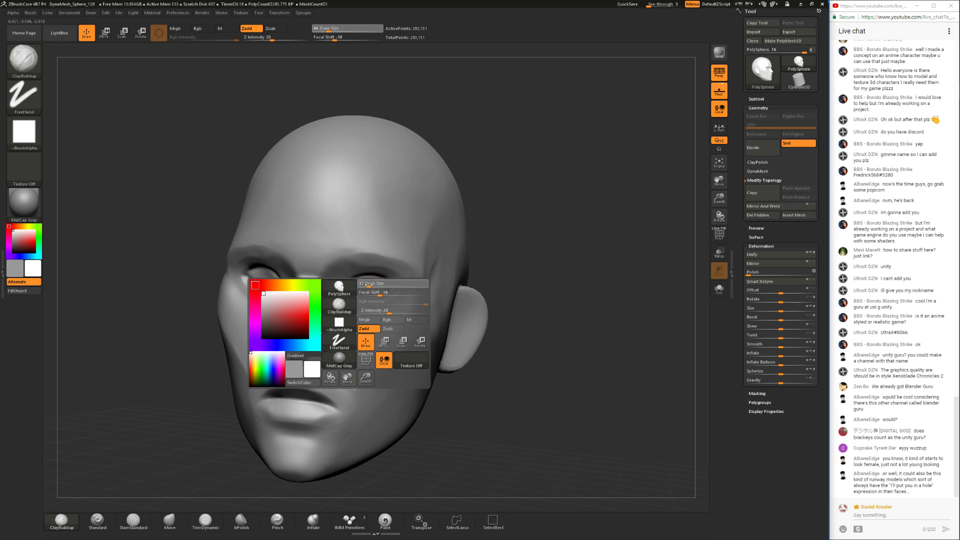
pyautogui.moveTo(460, 255); pyautogui.dragTo(504, 248)
pyautogui.moveTo(347, 289); pyautogui.dragTo(353, 287)
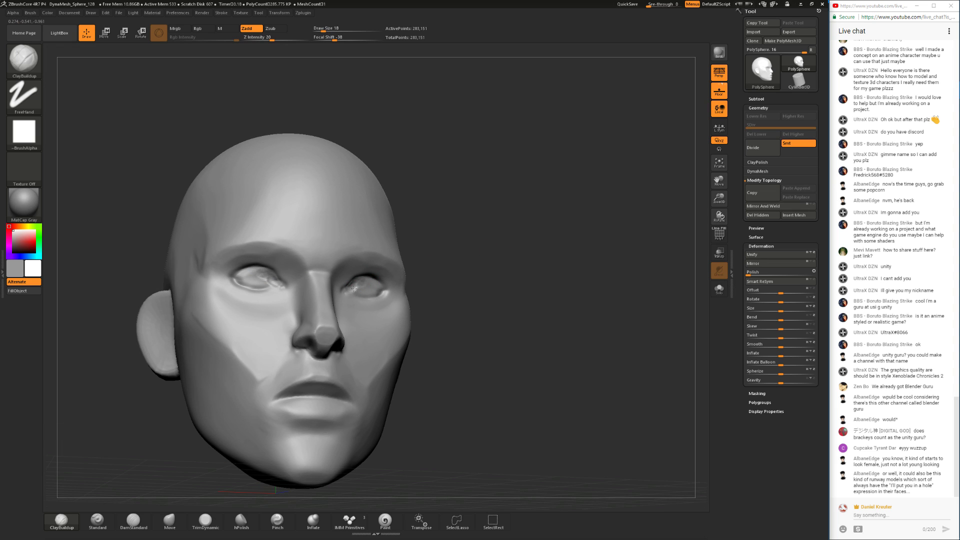
pyautogui.moveTo(459, 254); pyautogui.dragTo(416, 295)
# - Fill out the eye forms inside the sockets with the ClayBuildup brush at draw size 44
pyautogui.press('space')
pyautogui.moveTo(447, 273); pyautogui.dragTo(452, 273)
pyautogui.moveTo(497, 251); pyautogui.dragTo(520, 249)
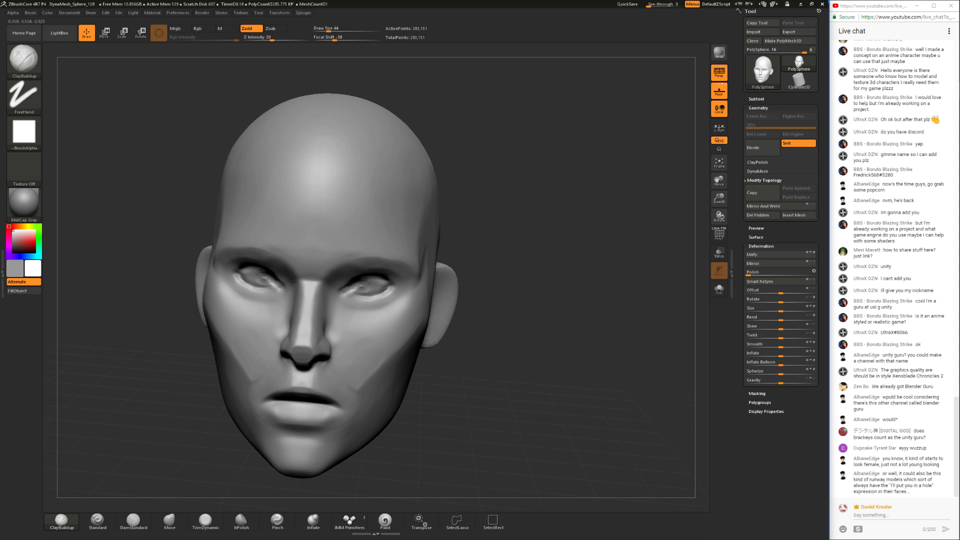
pyautogui.moveTo(358, 288); pyautogui.dragTo(383, 285)
# - Build up the upper eyelids and the area around them with the ClayBuildup brush at draw sizes 25 and 44
pyautogui.press('space')
pyautogui.moveTo(466, 267); pyautogui.dragTo(474, 260)
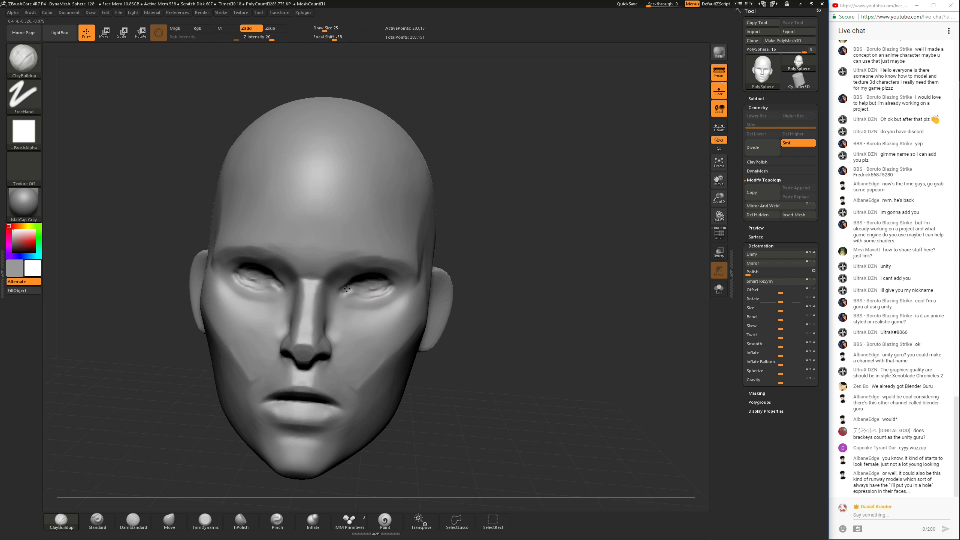
pyautogui.moveTo(454, 272)
pyautogui.mouseDown()
pyautogui.moveTo(465, 261)
pyautogui.moveTo(405, 240)
pyautogui.moveTo(462, 262)
pyautogui.mouseUp()
pyautogui.press('space')
pyautogui.moveTo(367, 279); pyautogui.dragTo(371, 279)
pyautogui.moveTo(458, 265); pyautogui.dragTo(405, 279)
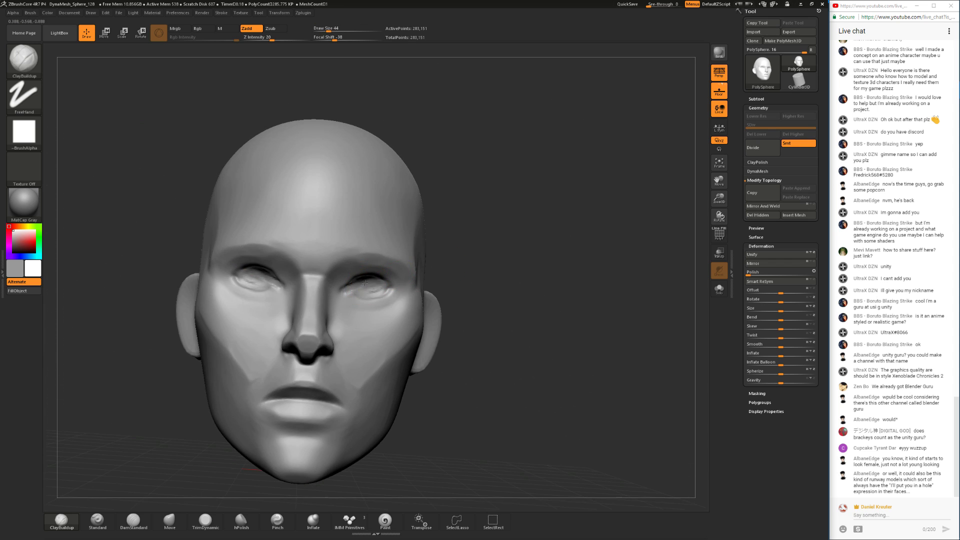
# - Reshape the eyelids and adjust the position of the eyes with the Move brush
pyautogui.moveTo(175, 485)
pyautogui.mouseDown()
pyautogui.moveTo(163, 425)
pyautogui.moveTo(132, 405)
pyautogui.mouseUp()
pyautogui.click(169, 521)
pyautogui.moveTo(145, 372); pyautogui.dragTo(106, 413)
pyautogui.moveTo(671, 387)
pyautogui.mouseDown()
pyautogui.moveTo(685, 381)
pyautogui.moveTo(654, 325)
pyautogui.moveTo(502, 275)
pyautogui.mouseUp()
pyautogui.press('space')
pyautogui.moveTo(434, 283); pyautogui.dragTo(440, 283)
pyautogui.moveTo(367, 293); pyautogui.dragTo(367, 287)
# - Adjust the sides of the face and the ears with the Move brush at draw size 87
pyautogui.moveTo(472, 165)
pyautogui.mouseDown()
pyautogui.moveTo(463, 225)
pyautogui.moveTo(455, 202)
pyautogui.mouseUp()
pyautogui.moveTo(259, 313)
pyautogui.mouseDown()
pyautogui.moveTo(223, 278)
pyautogui.moveTo(300, 342)
pyautogui.mouseUp()
pyautogui.press('space')
pyautogui.moveTo(205, 324); pyautogui.dragTo(270, 324)
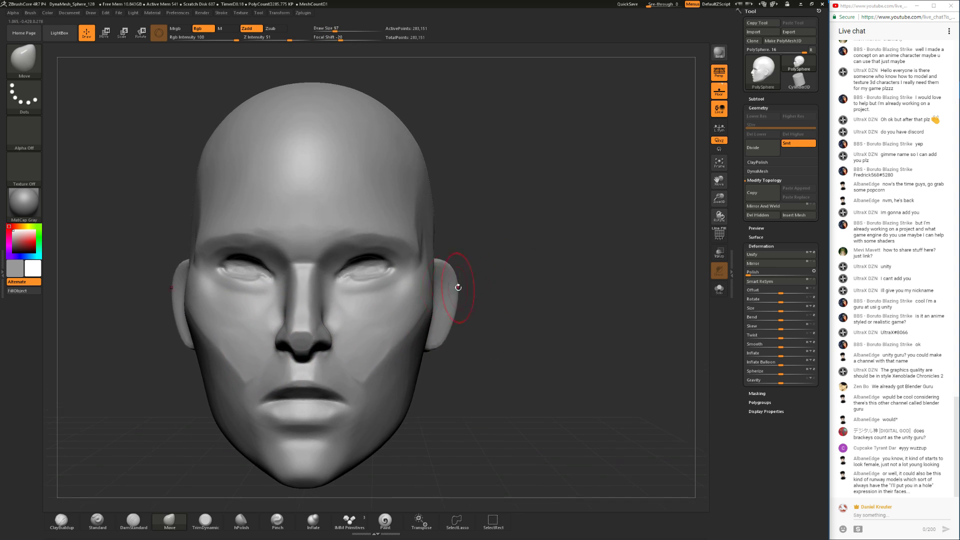
pyautogui.moveTo(81, 506); pyautogui.dragTo(78, 511)
# - Deepen the inner corners of the eyes with the DamStandard brush at draw size 68 and focal shift -3
pyautogui.click(61, 520)
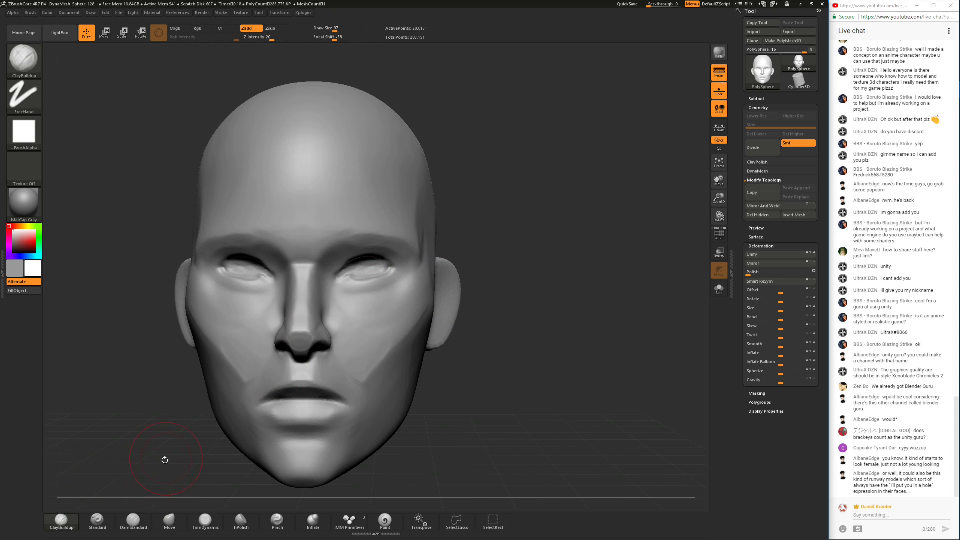
pyautogui.click(133, 520)
pyautogui.press('space')
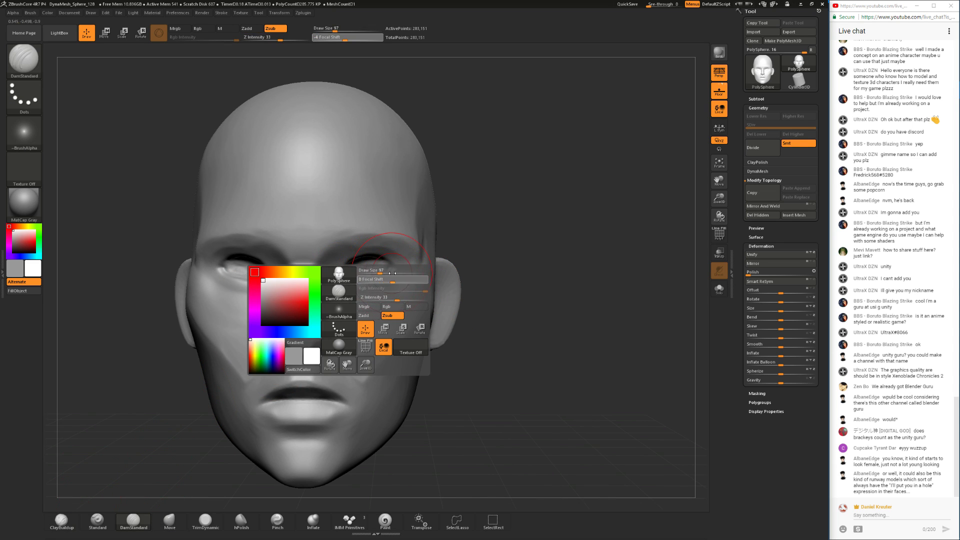
pyautogui.moveTo(392, 273); pyautogui.dragTo(377, 272)
pyautogui.moveTo(477, 228)
pyautogui.mouseDown()
pyautogui.moveTo(520, 227)
pyautogui.moveTo(482, 249)
pyautogui.mouseUp()
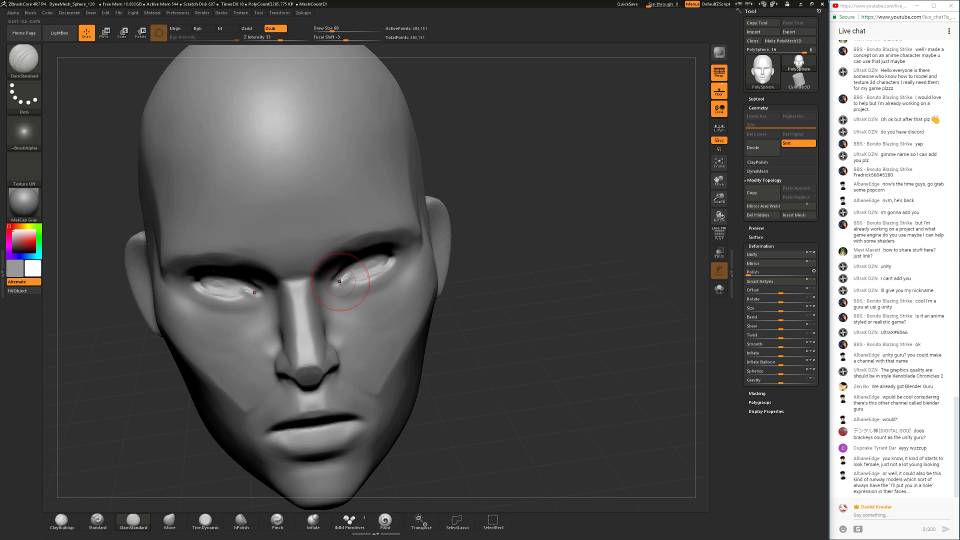
# - Build up and carve the inner brow beside the nose bridge with the ClayBuildup brush at draw size 31
pyautogui.click(61, 520)
pyautogui.keyDown('shift'); pyautogui.moveTo(79, 481); pyautogui.dragTo(89, 435); pyautogui.keyUp('shift')
pyautogui.press('space')
pyautogui.moveTo(349, 273)
pyautogui.mouseDown()
pyautogui.moveTo(326, 263)
pyautogui.moveTo(346, 253)
pyautogui.mouseUp()
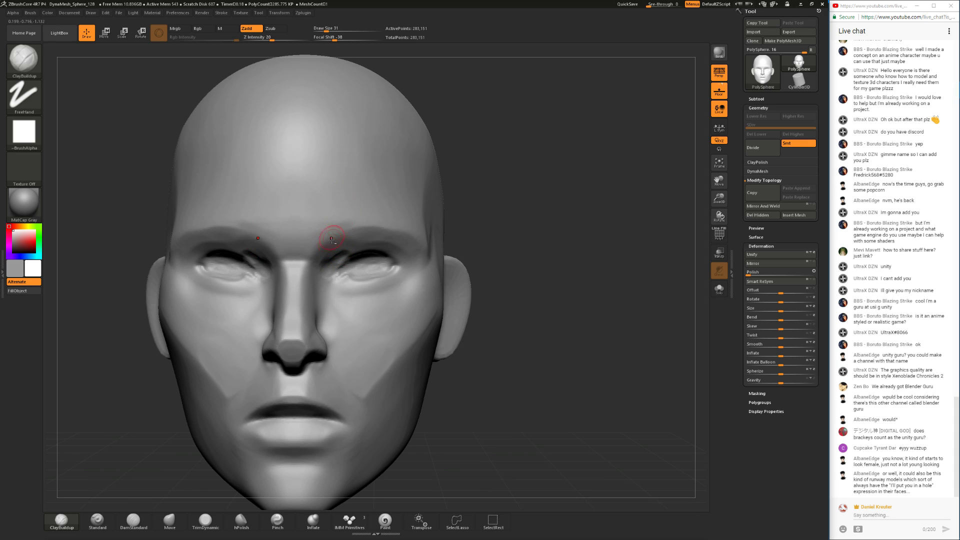
pyautogui.moveTo(330, 253)
pyautogui.keyDown('alt'); pyautogui.mouseDown()
pyautogui.moveTo(351, 244)
pyautogui.moveTo(326, 252)
pyautogui.mouseUp(); pyautogui.keyUp('alt')
pyautogui.moveTo(450, 237)
pyautogui.mouseDown()
pyautogui.moveTo(445, 199)
pyautogui.moveTo(456, 199)
pyautogui.moveTo(389, 205)
pyautogui.mouseUp()
# - Fill in and smooth the area between the nose bridge and the inner eye corners with the ClayBuildup brush at draw size 41
pyautogui.press('space')
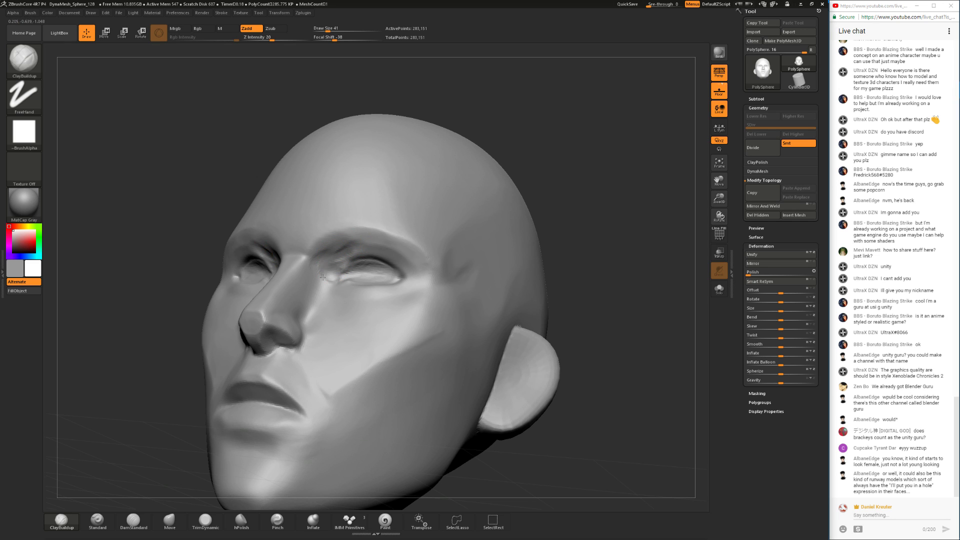
pyautogui.moveTo(356, 197)
pyautogui.mouseDown(button='right')
pyautogui.moveTo(386, 227)
pyautogui.moveTo(560, 213)
pyautogui.moveTo(449, 212)
pyautogui.mouseUp(button='right')
pyautogui.keyDown('shift'); pyautogui.moveTo(299, 273); pyautogui.dragTo(306, 254); pyautogui.keyUp('shift')
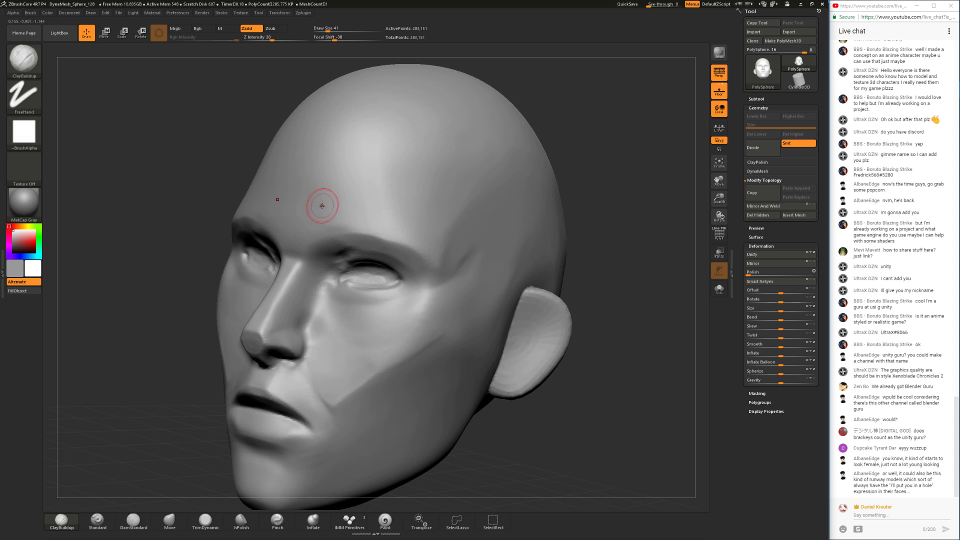
pyautogui.moveTo(168, 335); pyautogui.dragTo(442, 275)
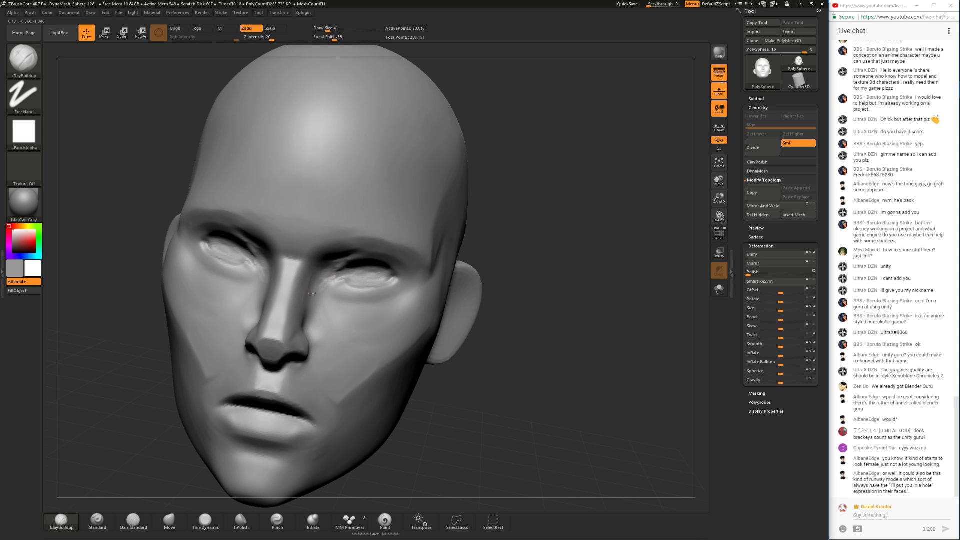
pyautogui.moveTo(319, 281); pyautogui.dragTo(320, 266)
pyautogui.moveTo(500, 235)
pyautogui.mouseDown()
pyautogui.moveTo(545, 225)
pyautogui.moveTo(461, 266)
pyautogui.moveTo(467, 272)
pyautogui.mouseUp()
pyautogui.keyDown('alt'); pyautogui.moveTo(467, 272); pyautogui.dragTo(407, 395); pyautogui.keyUp('alt')
pyautogui.moveTo(523, 265); pyautogui.dragTo(328, 274)
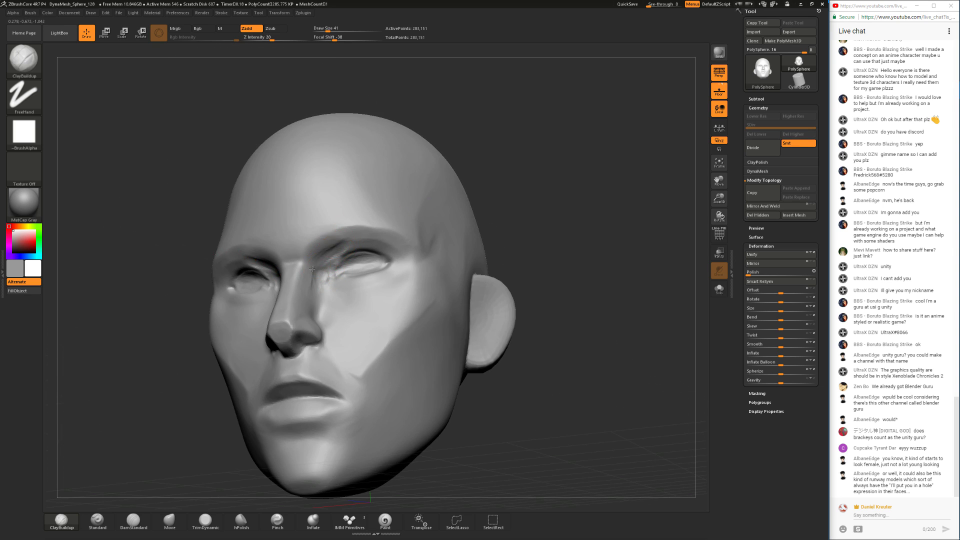
pyautogui.keyDown('shift'); pyautogui.moveTo(341, 242); pyautogui.dragTo(315, 238); pyautogui.keyUp('shift')
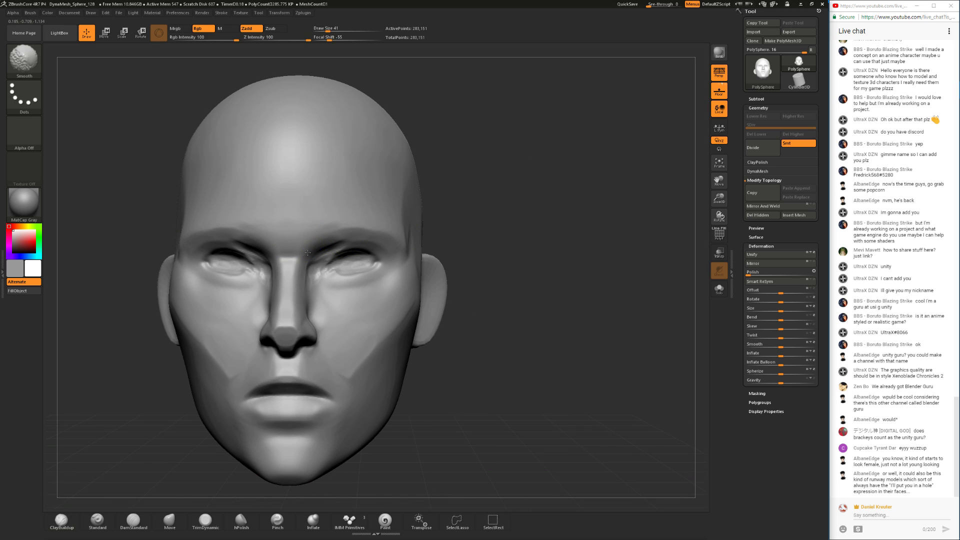
# - Reshape the inner eye corners and the upper nose bridge with the Move brush at draw sizes 90 and 58
pyautogui.click(170, 521)
pyautogui.press('space')
pyautogui.moveTo(353, 216); pyautogui.dragTo(352, 216)
pyautogui.moveTo(326, 275); pyautogui.dragTo(314, 266)
pyautogui.moveTo(458, 217)
pyautogui.mouseDown()
pyautogui.moveTo(475, 233)
pyautogui.moveTo(465, 224)
pyautogui.mouseUp()
pyautogui.moveTo(465, 225); pyautogui.dragTo(429, 237)
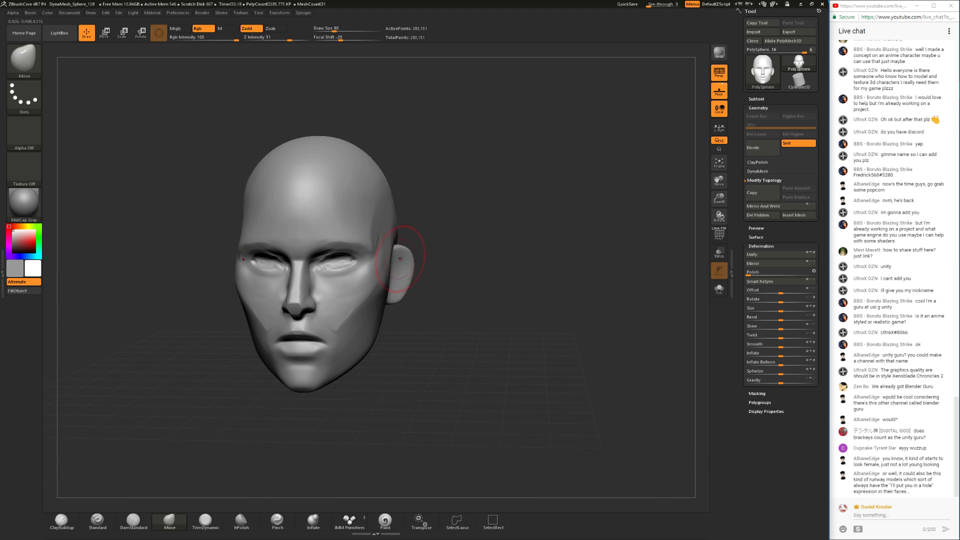
pyautogui.press('ctrl')
pyautogui.moveTo(439, 231)
pyautogui.keyDown('shift'); pyautogui.mouseDown()
pyautogui.moveTo(466, 239)
pyautogui.moveTo(464, 270)
pyautogui.mouseUp(); pyautogui.keyUp('shift')
pyautogui.press('space')
pyautogui.moveTo(312, 258); pyautogui.dragTo(307, 258)
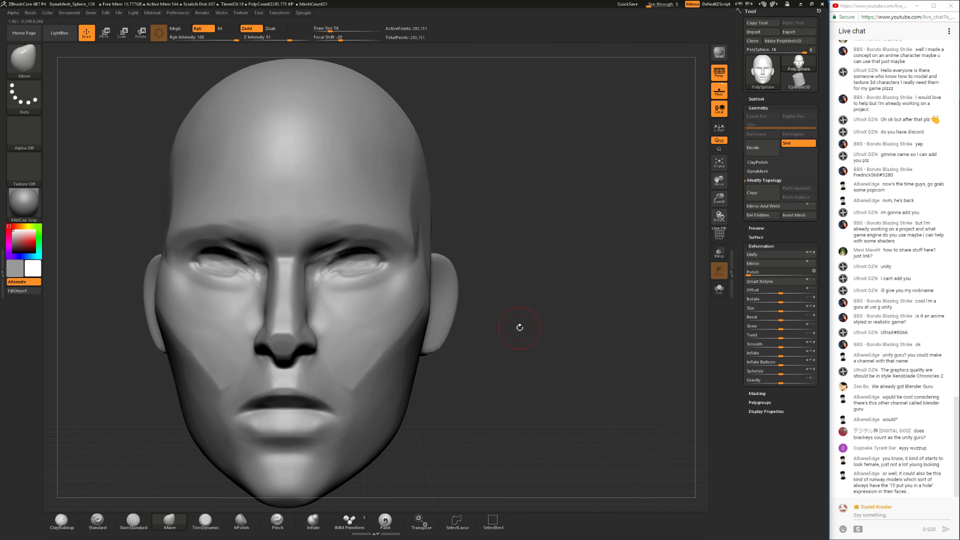
pyautogui.moveTo(518, 327); pyautogui.dragTo(546, 336)
# - Add clay at the inner corners of the eyes with the ClayBuildup brush
pyautogui.click(62, 521)
pyautogui.moveTo(271, 279)
pyautogui.mouseDown()
pyautogui.moveTo(264, 312)
pyautogui.moveTo(257, 272)
pyautogui.mouseUp()
pyautogui.keyDown('alt'); pyautogui.moveTo(484, 344); pyautogui.dragTo(422, 309); pyautogui.keyUp('alt')
# - Flatten the surface around the mouth corners and below the lower lip with the TrimDynamic brush at draw size 59
pyautogui.click(205, 519)
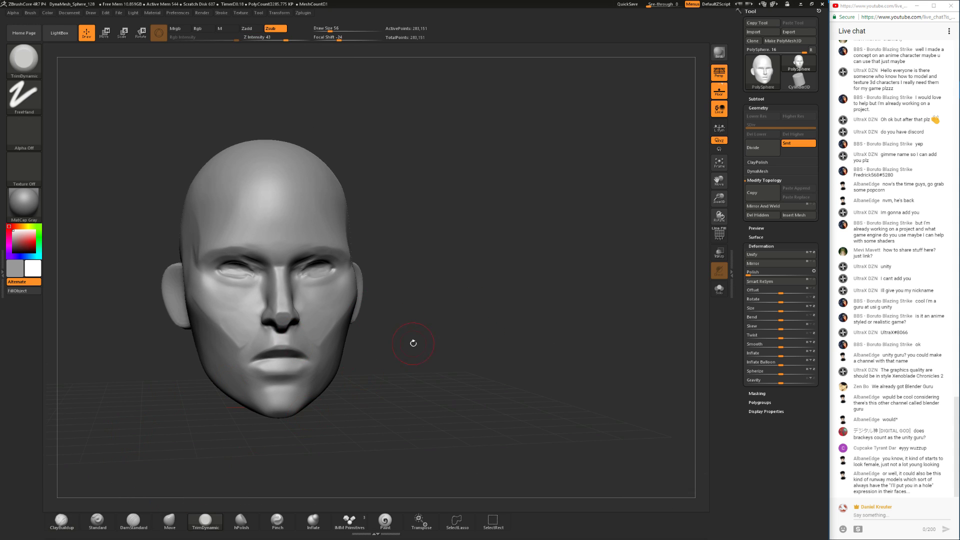
pyautogui.moveTo(419, 398)
pyautogui.mouseDown()
pyautogui.moveTo(449, 400)
pyautogui.moveTo(384, 384)
pyautogui.moveTo(287, 403)
pyautogui.mouseUp()
pyautogui.moveTo(374, 400); pyautogui.dragTo(428, 328)
pyautogui.press('space')
pyautogui.moveTo(358, 330)
pyautogui.mouseDown()
pyautogui.moveTo(353, 307)
pyautogui.moveTo(338, 321)
pyautogui.mouseUp()
pyautogui.press('space')
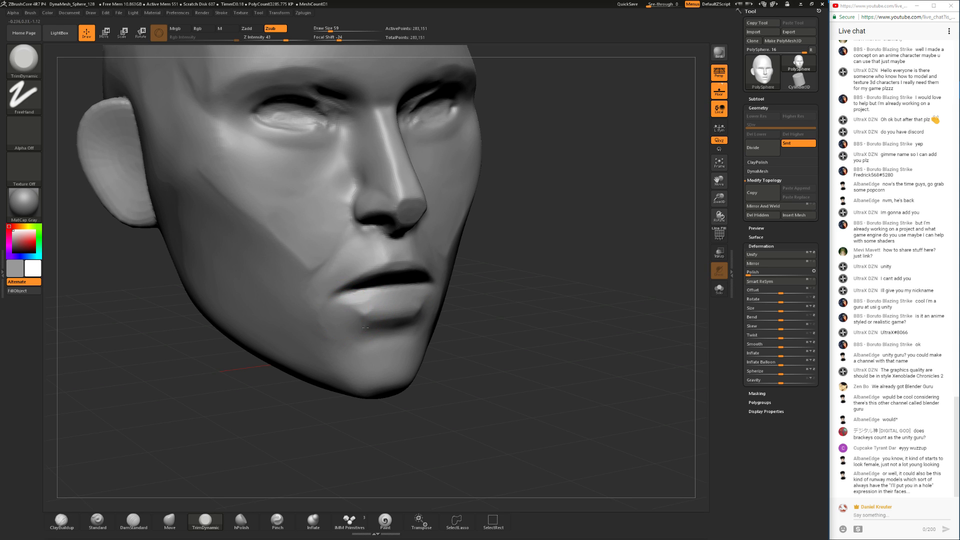
pyautogui.moveTo(472, 294)
pyautogui.mouseDown()
pyautogui.moveTo(345, 296)
pyautogui.moveTo(485, 303)
pyautogui.mouseUp()
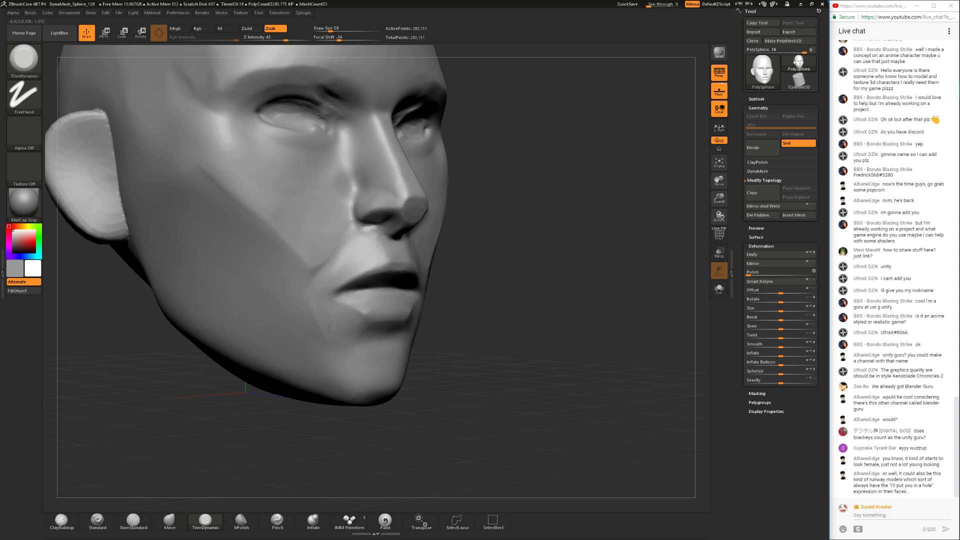
pyautogui.moveTo(480, 281)
pyautogui.mouseDown()
pyautogui.moveTo(425, 293)
pyautogui.moveTo(519, 330)
pyautogui.moveTo(412, 342)
pyautogui.moveTo(425, 340)
pyautogui.moveTo(419, 334)
pyautogui.moveTo(410, 360)
pyautogui.mouseUp()
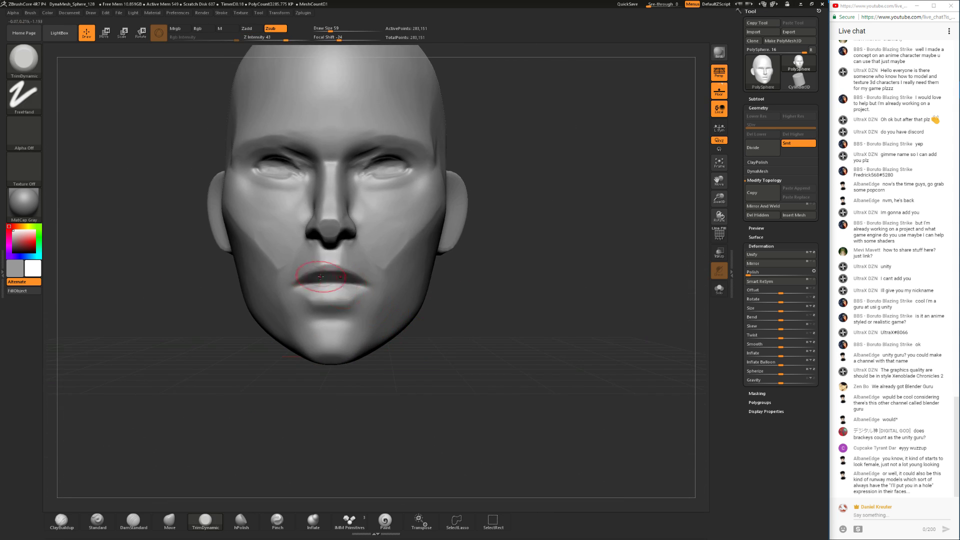
# - Adjust the lower lip and mouth corners with the Move brush at draw size 59, and trim around the mouth with TrimDynamic
pyautogui.click(169, 521)
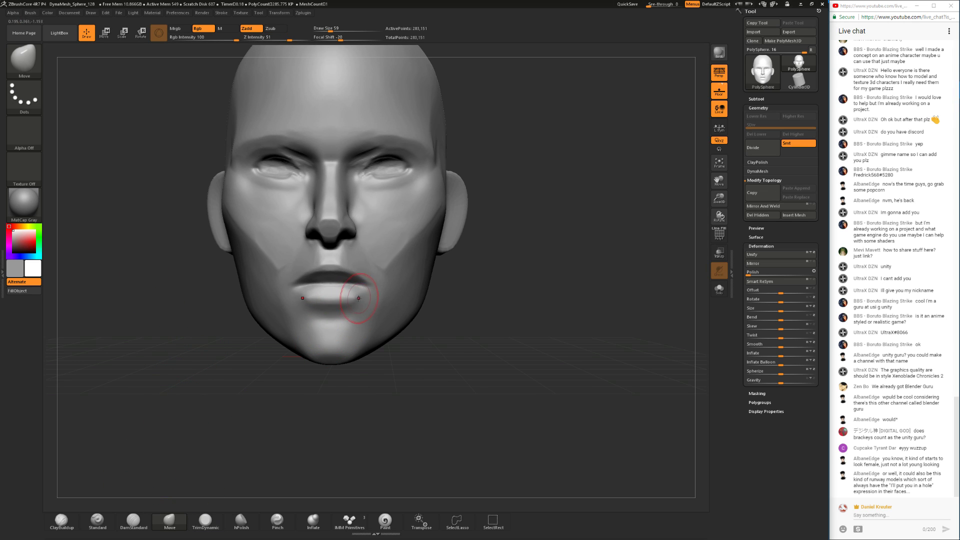
pyautogui.moveTo(429, 338)
pyautogui.mouseDown()
pyautogui.moveTo(461, 346)
pyautogui.moveTo(395, 347)
pyautogui.moveTo(388, 367)
pyautogui.mouseUp()
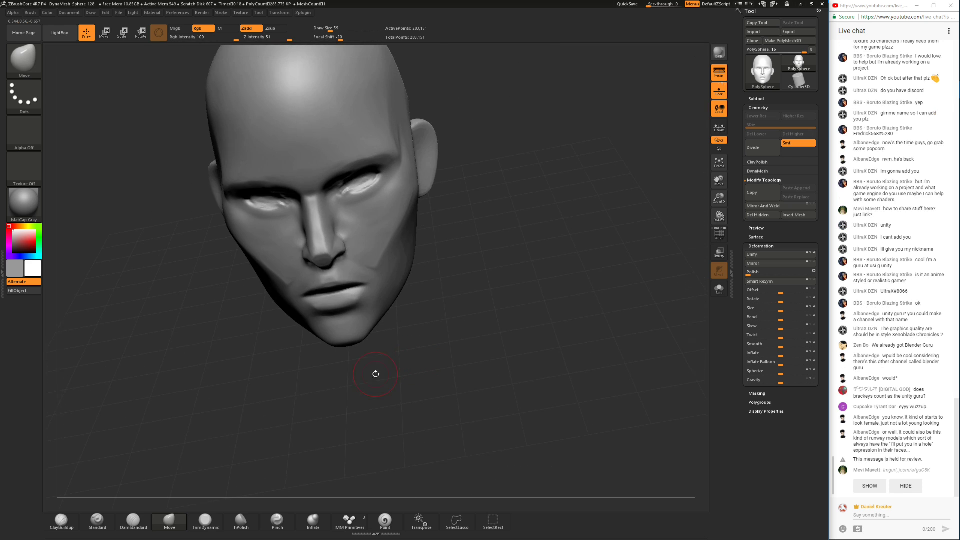
pyautogui.click(205, 520)
pyautogui.moveTo(306, 421)
pyautogui.mouseDown()
pyautogui.moveTo(300, 444)
pyautogui.moveTo(381, 400)
pyautogui.moveTo(415, 360)
pyautogui.moveTo(426, 308)
pyautogui.mouseUp()
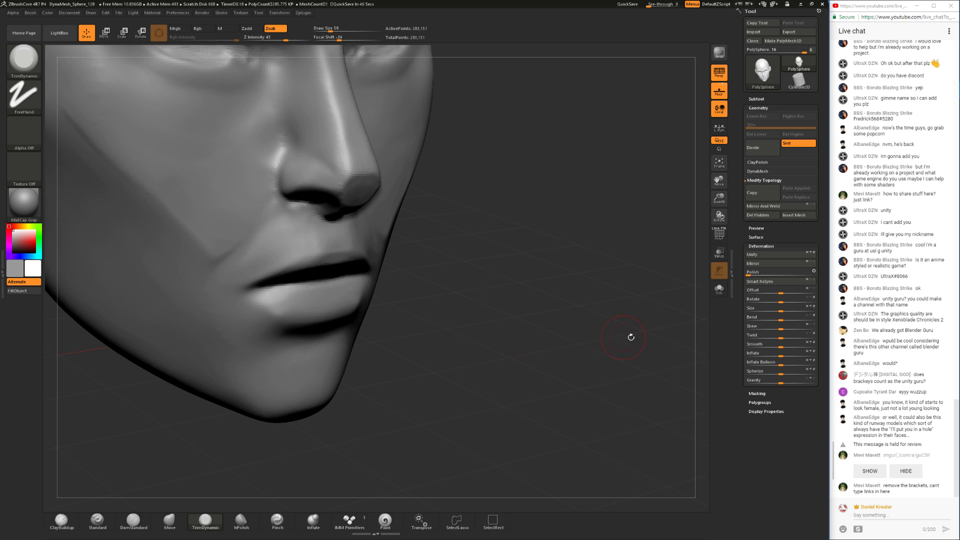
# - Show the message held for review in the YouTube live chat and return to ZBrush
pyautogui.click(868, 474)
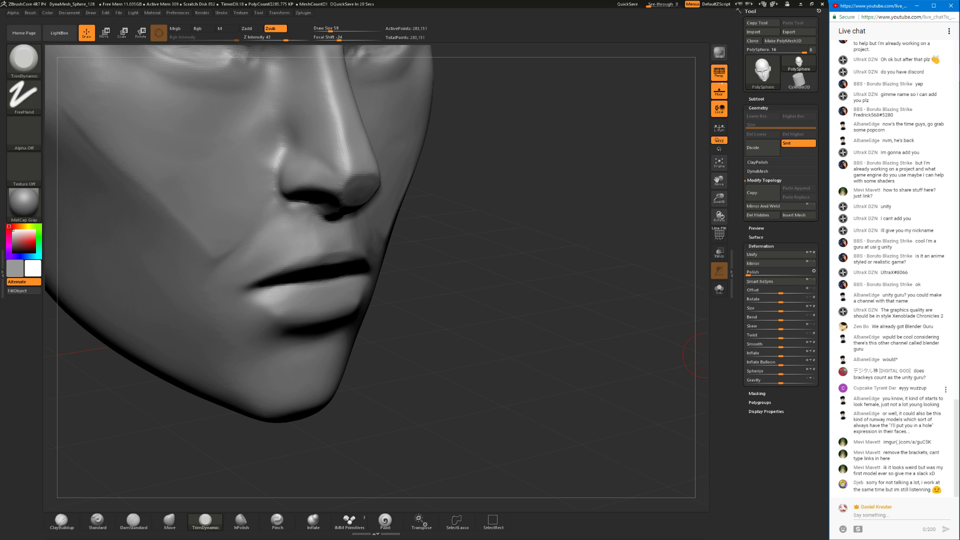
pyautogui.click(497, 293)
pyautogui.keyDown('shift'); pyautogui.moveTo(495, 285); pyautogui.dragTo(430, 293); pyautogui.keyUp('shift')
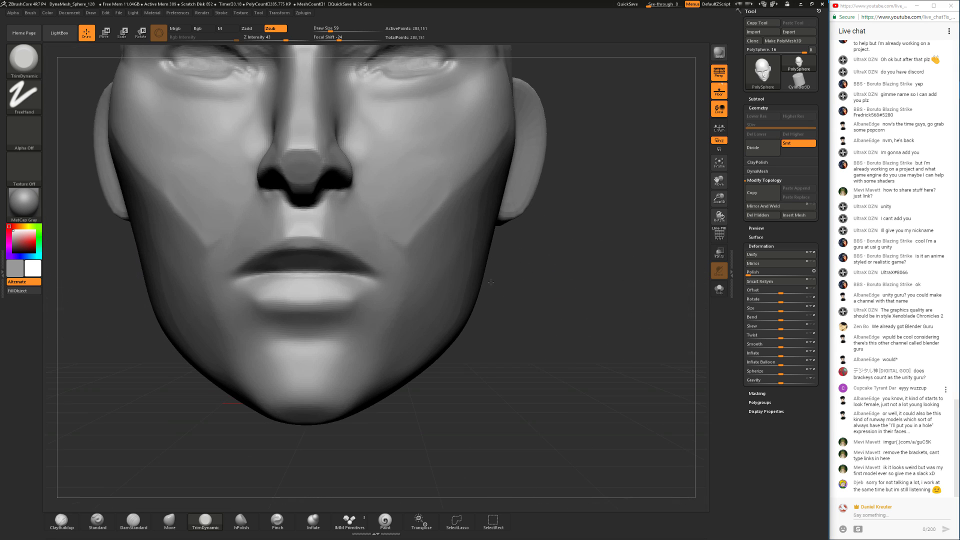
pyautogui.moveTo(535, 306); pyautogui.dragTo(551, 424)
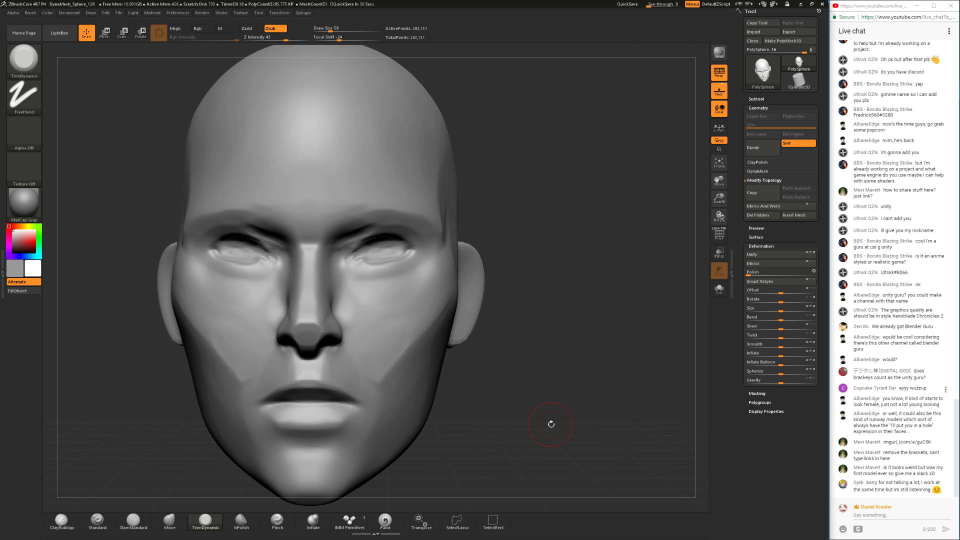
pyautogui.keyDown('alt'); pyautogui.moveTo(507, 301); pyautogui.dragTo(523, 308); pyautogui.keyUp('alt')
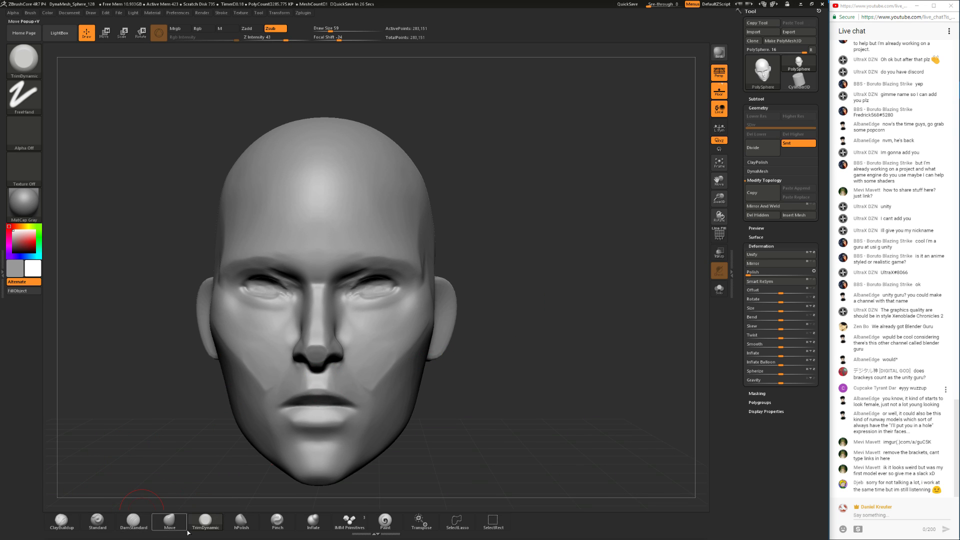
pyautogui.click(241, 520)
pyautogui.moveTo(195, 492)
pyautogui.mouseDown()
pyautogui.moveTo(200, 479)
pyautogui.moveTo(130, 431)
pyautogui.mouseUp()
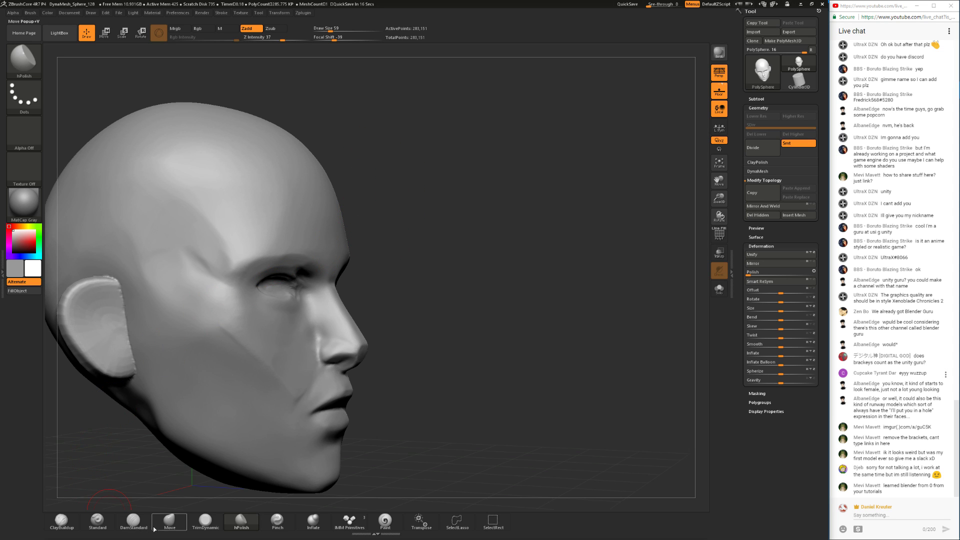
# - Reposition the inner eye corners and eyelids in depth with the Move brush at draw size 62 and focal shift 11
pyautogui.click(169, 520)
pyautogui.moveTo(190, 492)
pyautogui.mouseDown()
pyautogui.moveTo(275, 400)
pyautogui.moveTo(358, 348)
pyautogui.mouseUp()
pyautogui.moveTo(323, 300)
pyautogui.mouseDown()
pyautogui.moveTo(349, 296)
pyautogui.moveTo(386, 313)
pyautogui.mouseUp()
pyautogui.press('space')
pyautogui.click(349, 296)
pyautogui.press('space')
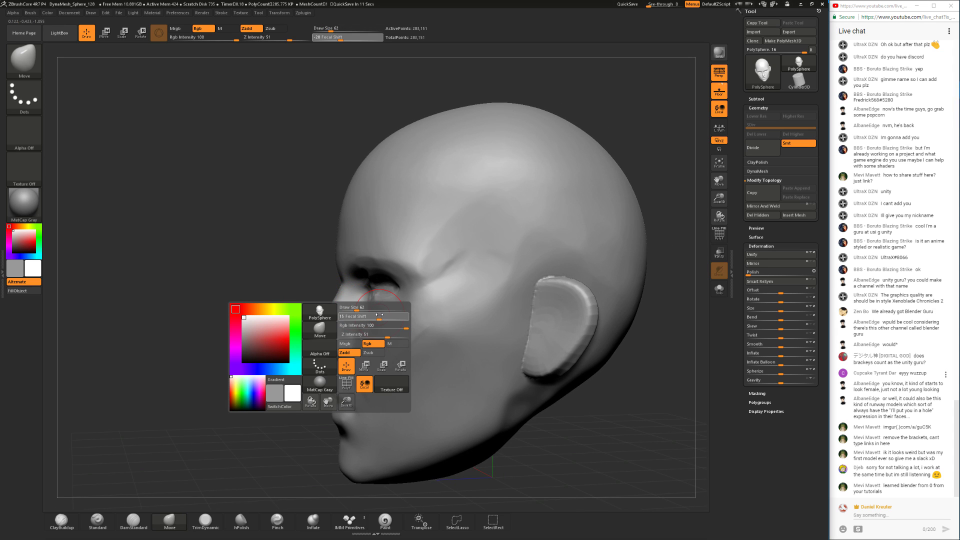
pyautogui.moveTo(285, 297); pyautogui.dragTo(316, 311)
pyautogui.moveTo(332, 291); pyautogui.dragTo(342, 296, button='right')
pyautogui.moveTo(480, 295); pyautogui.dragTo(390, 287, button='right')
pyautogui.moveTo(481, 278); pyautogui.dragTo(449, 263, button='right')
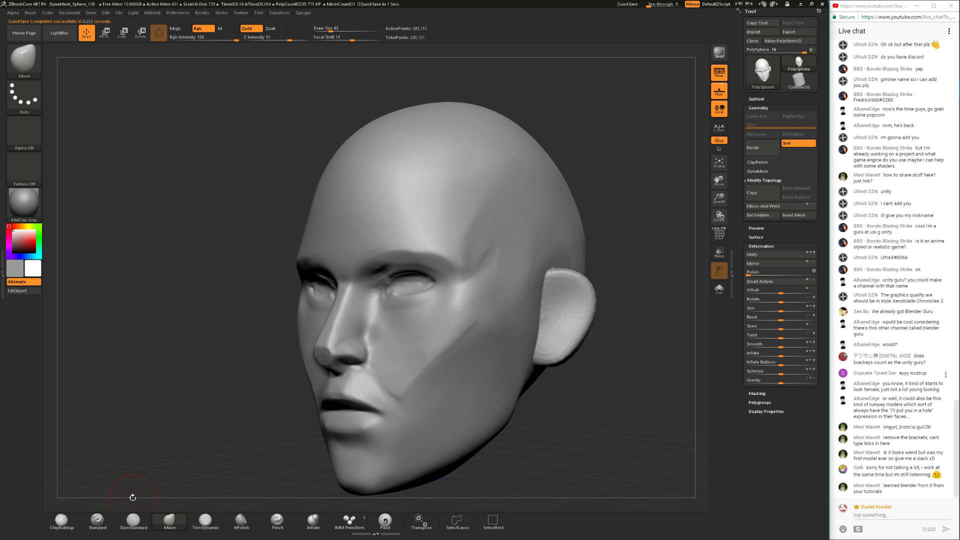
pyautogui.moveTo(191, 391)
pyautogui.mouseDown()
pyautogui.moveTo(117, 388)
pyautogui.moveTo(172, 389)
pyautogui.mouseUp()
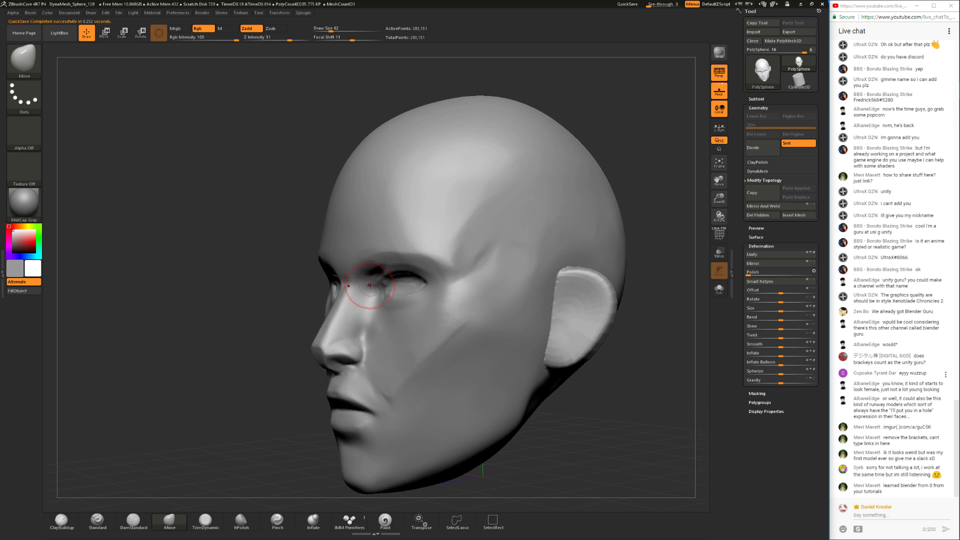
pyautogui.moveTo(373, 290); pyautogui.dragTo(378, 297)
pyautogui.moveTo(222, 356)
pyautogui.mouseDown()
pyautogui.moveTo(424, 357)
pyautogui.moveTo(320, 345)
pyautogui.mouseUp()
# - Build up the area under the brow with the ClayBuildup brush at draw size 39 and smooth the inner eye sockets
pyautogui.click(62, 521)
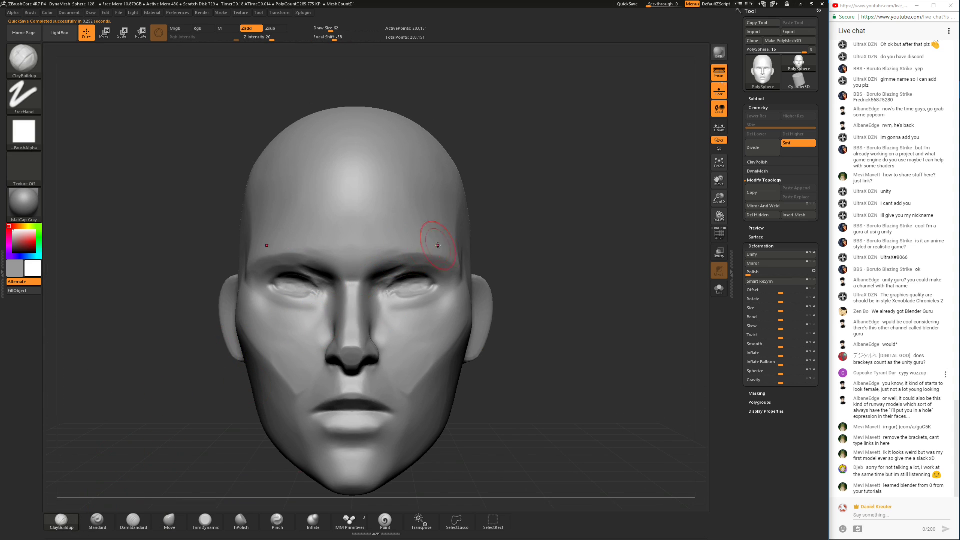
pyautogui.press('space')
pyautogui.moveTo(431, 256); pyautogui.dragTo(425, 255)
pyautogui.moveTo(528, 234)
pyautogui.mouseDown()
pyautogui.moveTo(532, 210)
pyautogui.moveTo(504, 225)
pyautogui.moveTo(513, 212)
pyautogui.mouseUp()
pyautogui.press('shift')
pyautogui.keyDown('shift'); pyautogui.moveTo(385, 273); pyautogui.dragTo(396, 276); pyautogui.keyUp('shift')
pyautogui.moveTo(554, 240)
pyautogui.mouseDown()
pyautogui.moveTo(519, 260)
pyautogui.moveTo(514, 238)
pyautogui.mouseUp()
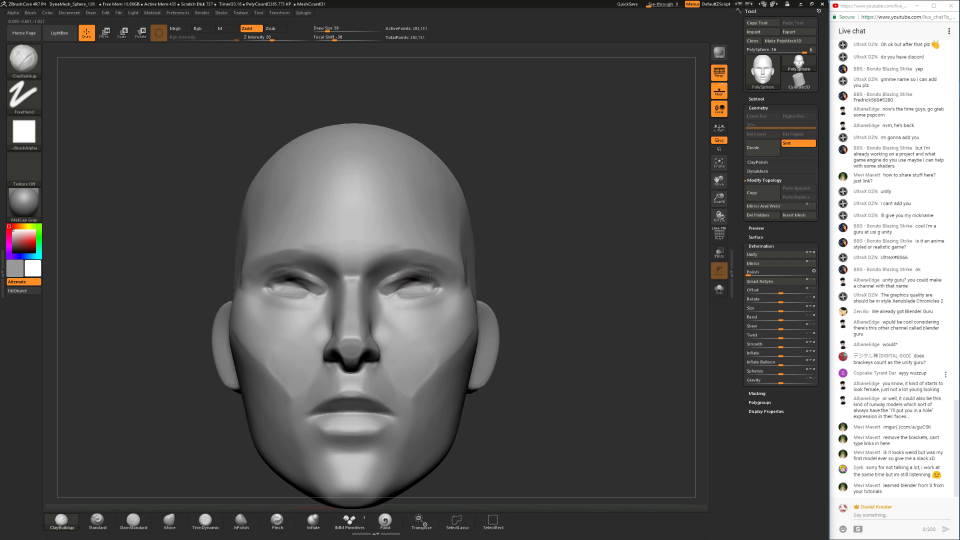
# - Build up the upper eyelids along the eye openings with the ClayBuildup brush at draw size 39
pyautogui.moveTo(430, 281); pyautogui.dragTo(437, 285)
pyautogui.moveTo(512, 240)
pyautogui.mouseDown()
pyautogui.moveTo(495, 280)
pyautogui.moveTo(445, 186)
pyautogui.mouseUp()
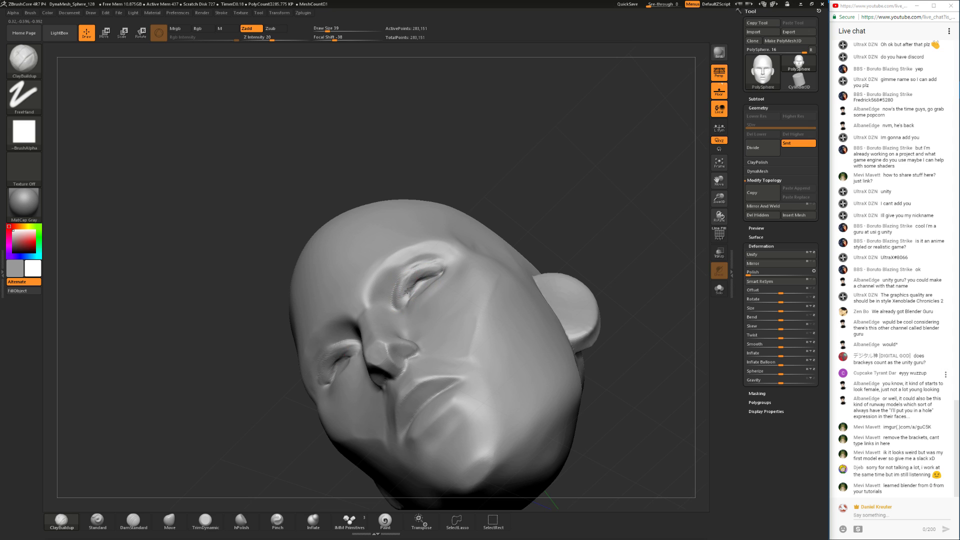
pyautogui.moveTo(404, 291); pyautogui.dragTo(424, 272)
pyautogui.moveTo(492, 161)
pyautogui.mouseDown()
pyautogui.moveTo(483, 197)
pyautogui.moveTo(447, 220)
pyautogui.moveTo(544, 163)
pyautogui.moveTo(407, 182)
pyautogui.mouseUp()
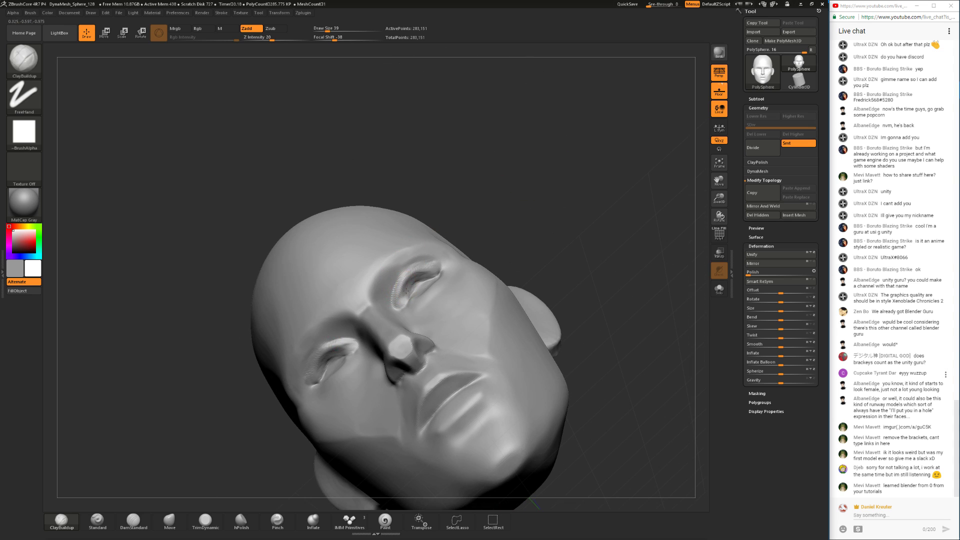
pyautogui.moveTo(426, 275); pyautogui.dragTo(407, 290)
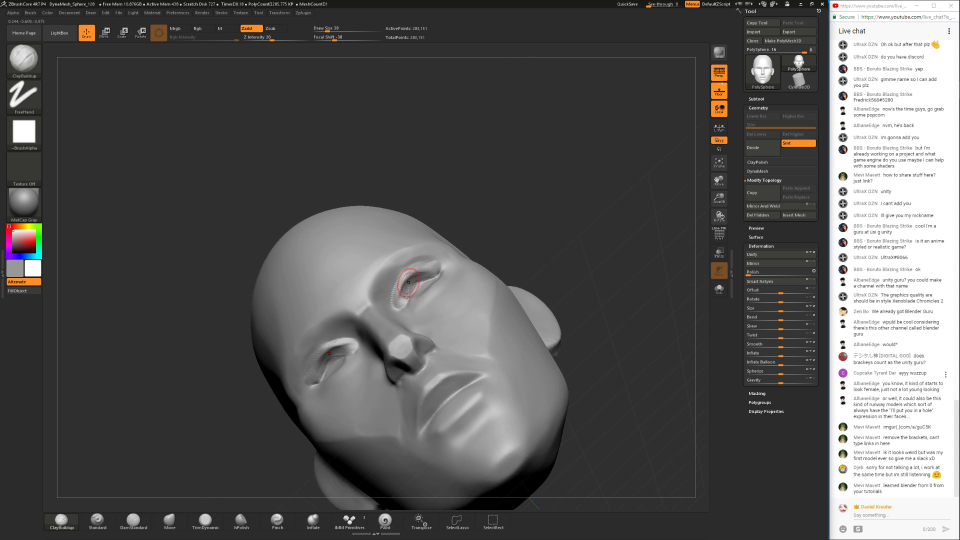
# - Remesh the head with DynaMesh and smooth the upper eyelids toward the inner corners
pyautogui.keyDown('shift'); pyautogui.moveTo(522, 181); pyautogui.dragTo(455, 224); pyautogui.keyUp('shift')
pyautogui.moveTo(545, 229)
pyautogui.keyDown('ctrl'); pyautogui.mouseDown()
pyautogui.moveTo(559, 247)
pyautogui.moveTo(477, 318)
pyautogui.mouseUp(); pyautogui.keyUp('ctrl')
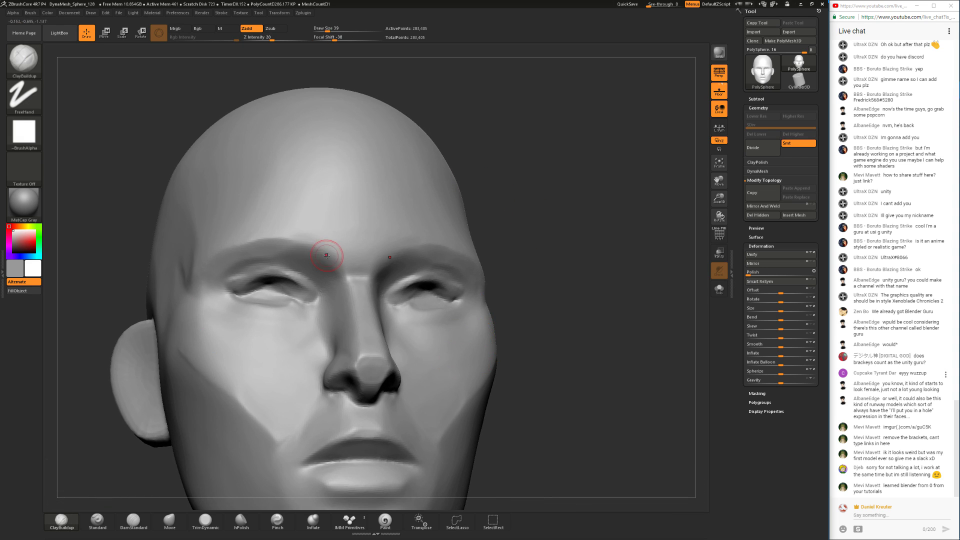
pyautogui.press('shift')
pyautogui.moveTo(438, 296)
pyautogui.keyDown('shift'); pyautogui.mouseDown()
pyautogui.moveTo(452, 295)
pyautogui.moveTo(403, 289)
pyautogui.mouseUp(); pyautogui.keyUp('shift')
pyautogui.moveTo(537, 380); pyautogui.dragTo(450, 415)
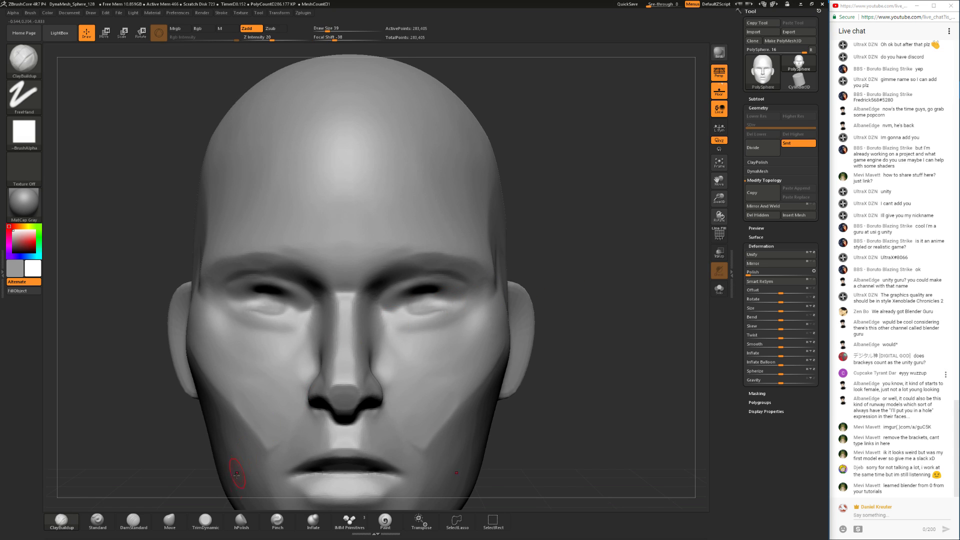
# - Switch to the Move brush and smooth the inner ends of the upper eyelids
pyautogui.click(170, 521)
pyautogui.keyDown('shift'); pyautogui.moveTo(422, 305); pyautogui.dragTo(408, 290); pyautogui.keyUp('shift')
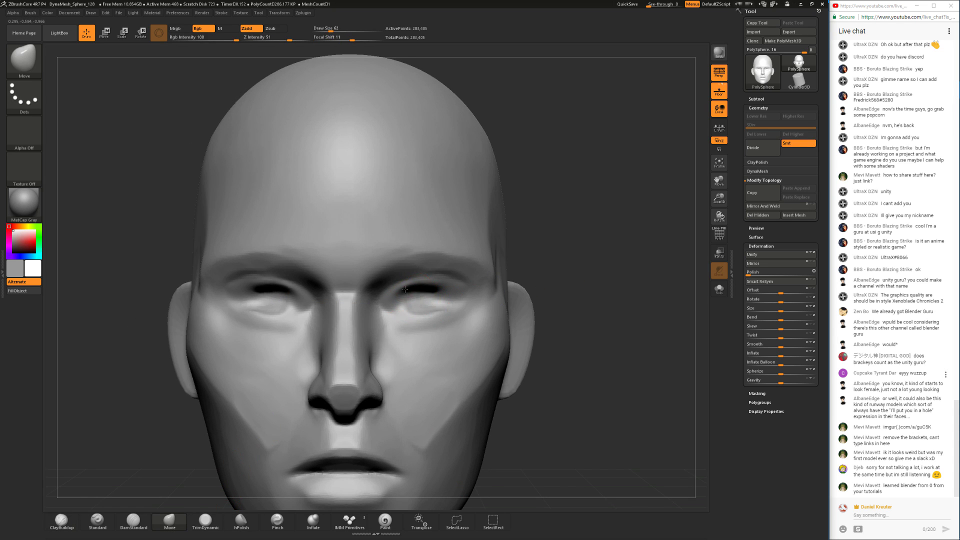
pyautogui.keyDown('alt'); pyautogui.moveTo(556, 317); pyautogui.dragTo(565, 268); pyautogui.keyUp('alt')
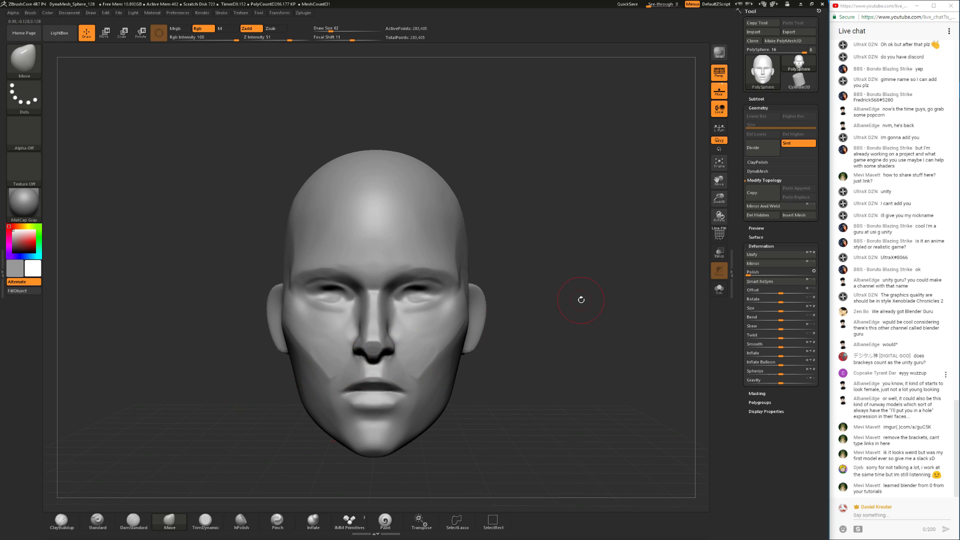
pyautogui.keyDown('alt'); pyautogui.moveTo(579, 301); pyautogui.dragTo(583, 327); pyautogui.keyUp('alt')
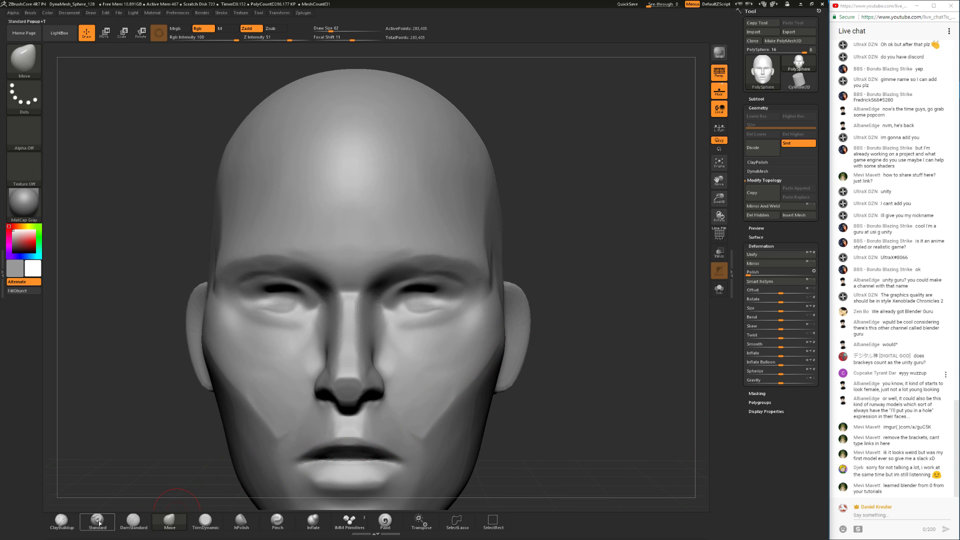
# - Carve the line beneath the upper eyelids from the inner corner outward with the DamStandard brush at draw size 44
pyautogui.click(133, 525)
pyautogui.rightClick(374, 334)
pyautogui.moveTo(410, 286); pyautogui.dragTo(407, 287)
pyautogui.moveTo(555, 245); pyautogui.dragTo(552, 219)
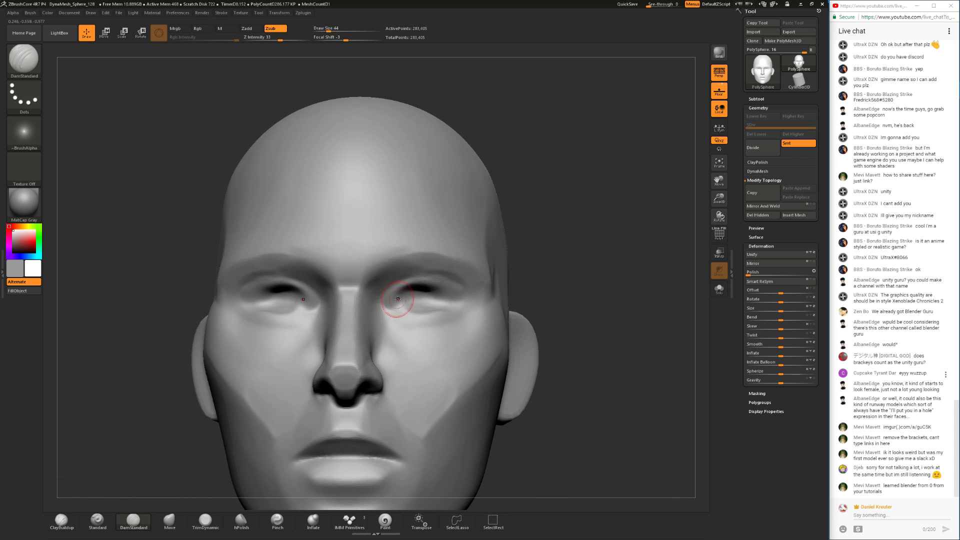
pyautogui.moveTo(404, 288)
pyautogui.mouseDown()
pyautogui.moveTo(393, 305)
pyautogui.moveTo(410, 288)
pyautogui.moveTo(447, 290)
pyautogui.mouseUp()
pyautogui.moveTo(559, 266)
pyautogui.mouseDown()
pyautogui.moveTo(515, 265)
pyautogui.moveTo(612, 256)
pyautogui.mouseUp()
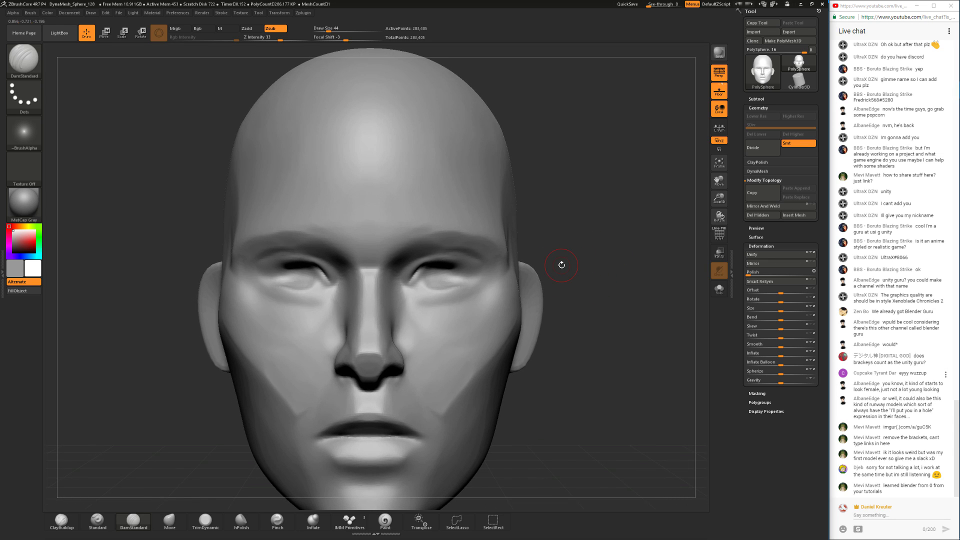
# - Extend the carved upper eyelid line toward the outer eye corners with the DamStandard brush and check it from the side
pyautogui.moveTo(595, 270); pyautogui.dragTo(574, 256)
pyautogui.moveTo(420, 265); pyautogui.dragTo(481, 274)
pyautogui.moveTo(574, 274); pyautogui.dragTo(606, 159)
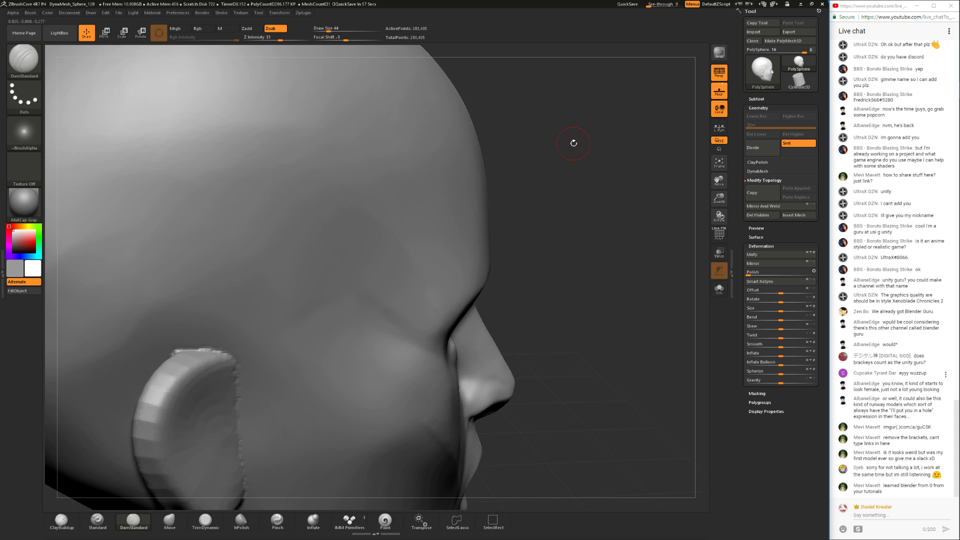
pyautogui.moveTo(636, 311)
pyautogui.mouseDown()
pyautogui.moveTo(623, 312)
pyautogui.moveTo(608, 242)
pyautogui.moveTo(552, 290)
pyautogui.moveTo(569, 277)
pyautogui.moveTo(570, 310)
pyautogui.moveTo(602, 245)
pyautogui.moveTo(603, 272)
pyautogui.moveTo(557, 210)
pyautogui.moveTo(426, 276)
pyautogui.moveTo(478, 266)
pyautogui.mouseUp()
pyautogui.press('space')
pyautogui.moveTo(596, 155); pyautogui.dragTo(653, 220)
pyautogui.moveTo(562, 227)
pyautogui.mouseDown()
pyautogui.moveTo(629, 206)
pyautogui.moveTo(612, 197)
pyautogui.moveTo(580, 212)
pyautogui.moveTo(593, 215)
pyautogui.mouseUp()
# - Rework the middle of the upper eyelid line, undoing the first stroke and smoothing the lid at draw size 39
pyautogui.press('space')
pyautogui.click(568, 225)
pyautogui.press('space')
pyautogui.moveTo(437, 272); pyautogui.dragTo(451, 272)
pyautogui.press('ctrl')
pyautogui.press('ctrl')
pyautogui.hotkey('ctrl', 'z')
pyautogui.moveTo(438, 266); pyautogui.dragTo(465, 277)
pyautogui.moveTo(567, 220)
pyautogui.mouseDown()
pyautogui.moveTo(540, 250)
pyautogui.moveTo(460, 290)
pyautogui.mouseUp()
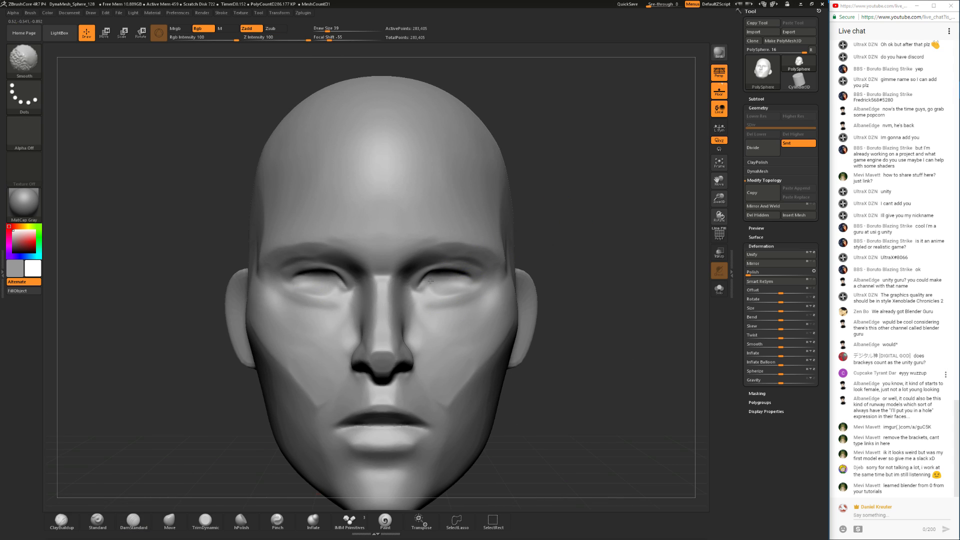
# - Smooth the area below the eyes from the inner corners outward
pyautogui.keyDown('alt'); pyautogui.moveTo(564, 224); pyautogui.dragTo(540, 267); pyautogui.keyUp('alt')
pyautogui.press('space')
pyautogui.moveTo(407, 302)
pyautogui.mouseDown()
pyautogui.moveTo(476, 281)
pyautogui.moveTo(419, 290)
pyautogui.mouseUp()
pyautogui.press('space')
pyautogui.moveTo(481, 281); pyautogui.dragTo(422, 291)
pyautogui.keyDown('alt'); pyautogui.moveTo(621, 250); pyautogui.dragTo(580, 223); pyautogui.keyUp('alt')
pyautogui.moveTo(581, 223)
pyautogui.keyDown('alt'); pyautogui.mouseDown()
pyautogui.moveTo(565, 180)
pyautogui.moveTo(520, 201)
pyautogui.moveTo(542, 204)
pyautogui.mouseUp(); pyautogui.keyUp('alt')
pyautogui.keyDown('ctrl'); pyautogui.moveTo(541, 204); pyautogui.dragTo(517, 320, button='right'); pyautogui.keyUp('ctrl')
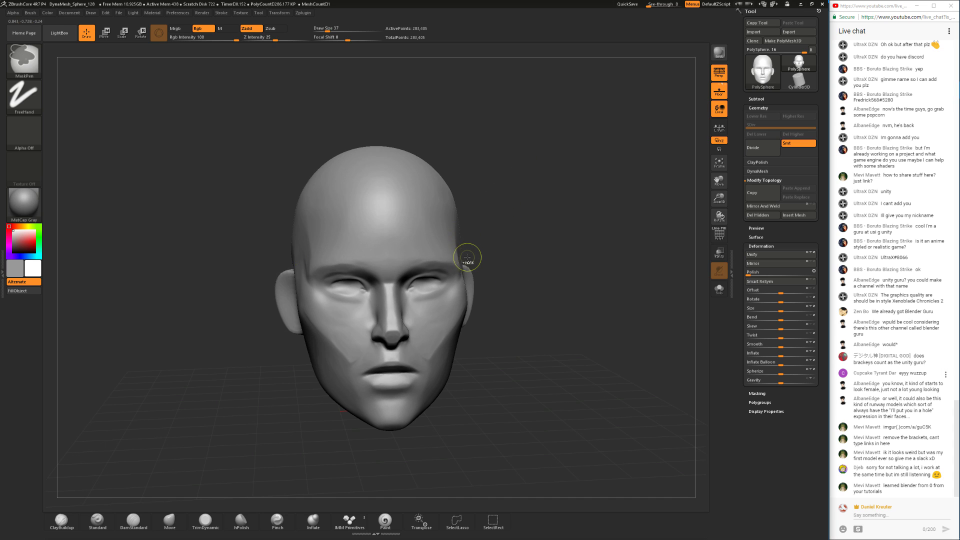
# - Reshape the outer halves of the upper eyelids with the Move brush, reducing the draw size to 41
pyautogui.click(170, 520)
pyautogui.moveTo(591, 266); pyautogui.dragTo(620, 259)
pyautogui.moveTo(620, 259)
pyautogui.keyDown('ctrl'); pyautogui.mouseDown(button='right')
pyautogui.moveTo(621, 308)
pyautogui.moveTo(626, 297)
pyautogui.moveTo(615, 294)
pyautogui.mouseUp(button='right'); pyautogui.keyUp('ctrl')
pyautogui.press('space')
pyautogui.moveTo(549, 264); pyautogui.dragTo(555, 264)
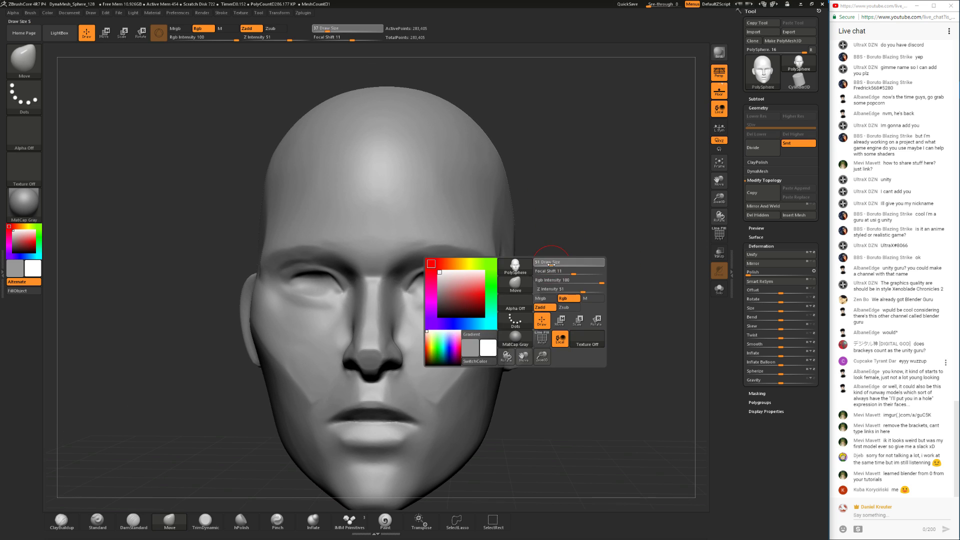
pyautogui.moveTo(459, 287)
pyautogui.mouseDown(button='right')
pyautogui.moveTo(415, 280)
pyautogui.moveTo(519, 265)
pyautogui.moveTo(581, 182)
pyautogui.moveTo(575, 155)
pyautogui.mouseUp(button='right')
pyautogui.press('space')
pyautogui.moveTo(463, 254)
pyautogui.mouseDown()
pyautogui.moveTo(450, 272)
pyautogui.moveTo(430, 271)
pyautogui.moveTo(457, 270)
pyautogui.mouseUp()
pyautogui.press('space')
pyautogui.press('space')
pyautogui.press('space')
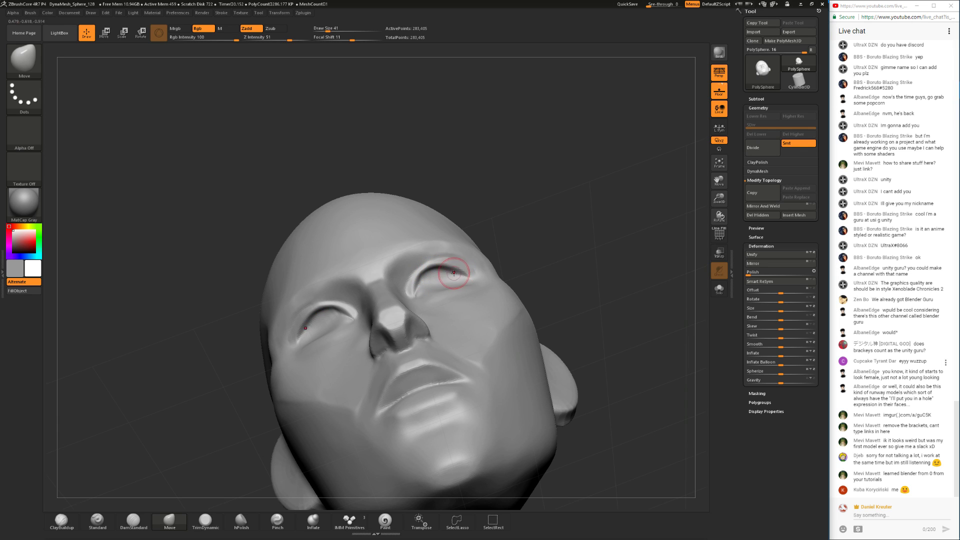
pyautogui.keyDown('shift'); pyautogui.moveTo(515, 214); pyautogui.dragTo(495, 264, button='right'); pyautogui.keyUp('shift')
pyautogui.press('shift')
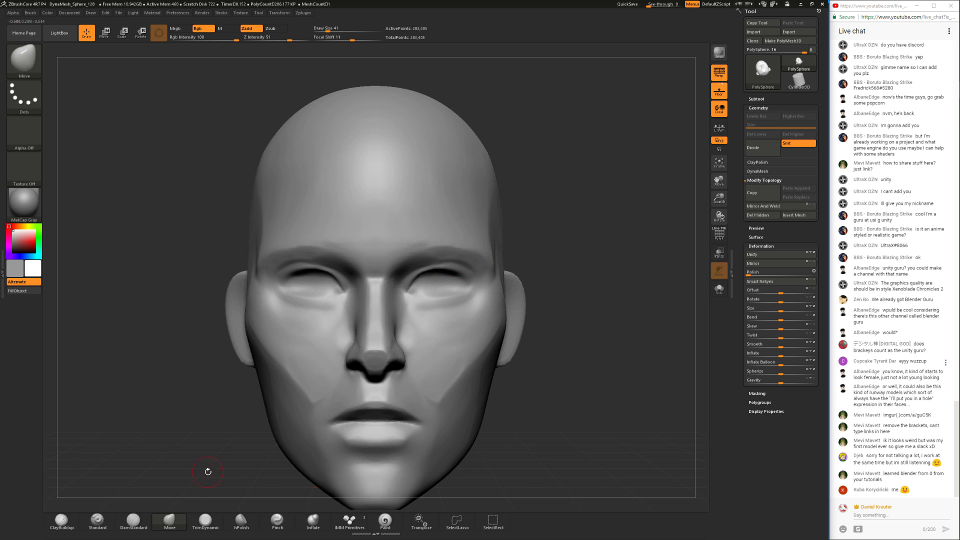
# - Carve a fine line along the outer upper eyelids with the DamStandard brush at draw size 27 and smooth the outer eye corners
pyautogui.click(133, 521)
pyautogui.press('space')
pyautogui.moveTo(464, 317); pyautogui.dragTo(461, 317)
pyautogui.hotkey('ctrl', 'z')
pyautogui.moveTo(468, 273)
pyautogui.mouseDown()
pyautogui.moveTo(418, 277)
pyautogui.moveTo(439, 264)
pyautogui.mouseUp()
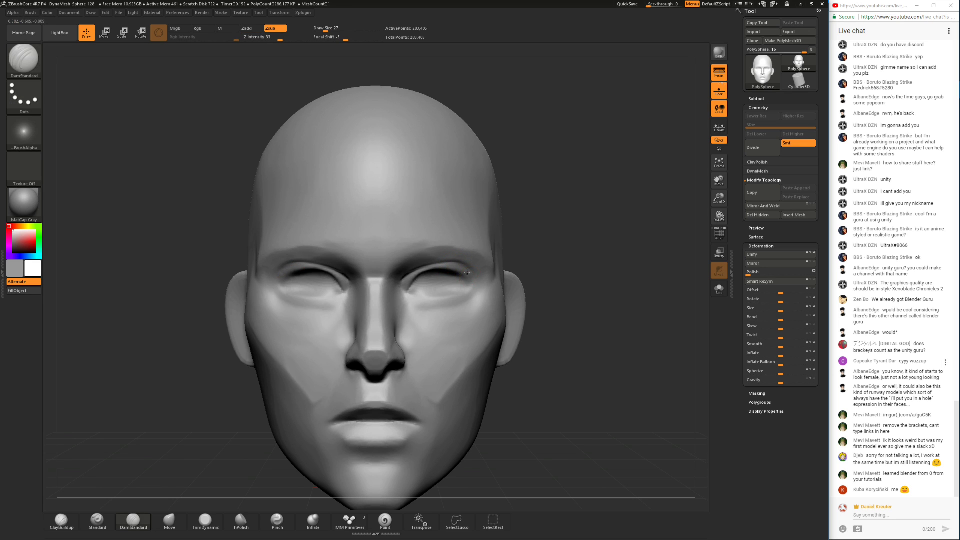
pyautogui.moveTo(548, 232); pyautogui.dragTo(465, 265)
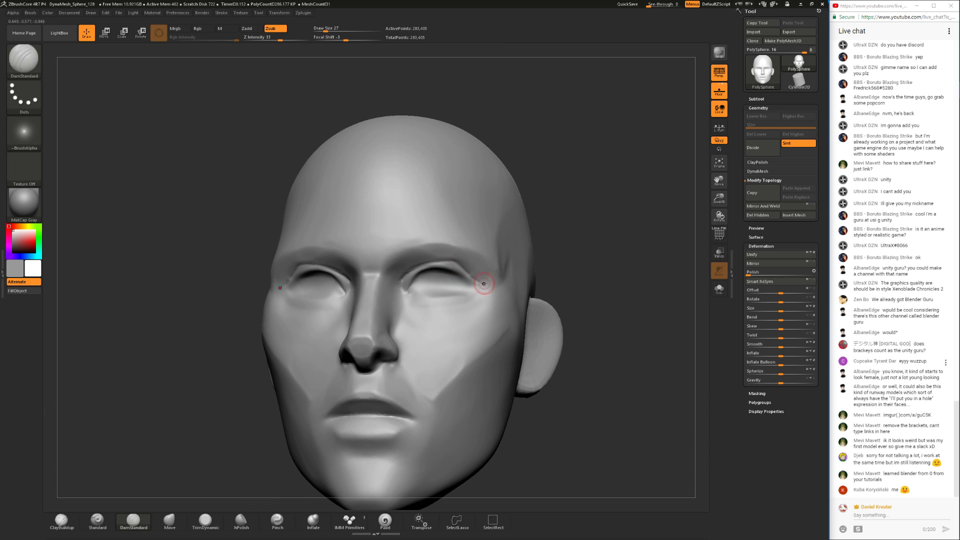
pyautogui.press('shift')
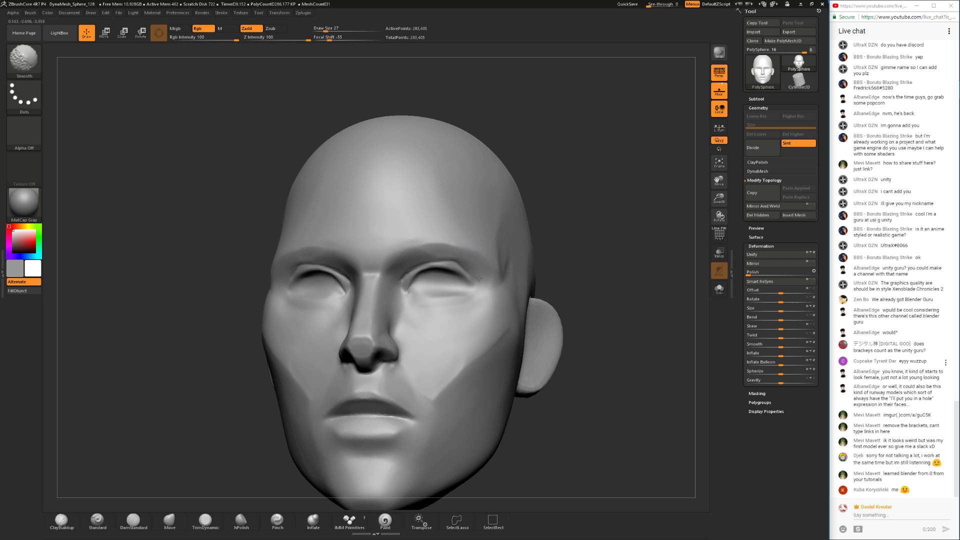
# - Define an angled eyebrow edge from the inner brows out toward the temples with the DamStandard brush at draw size 51
pyautogui.moveTo(555, 239); pyautogui.dragTo(595, 251)
pyautogui.press('space')
pyautogui.moveTo(413, 258); pyautogui.dragTo(417, 255)
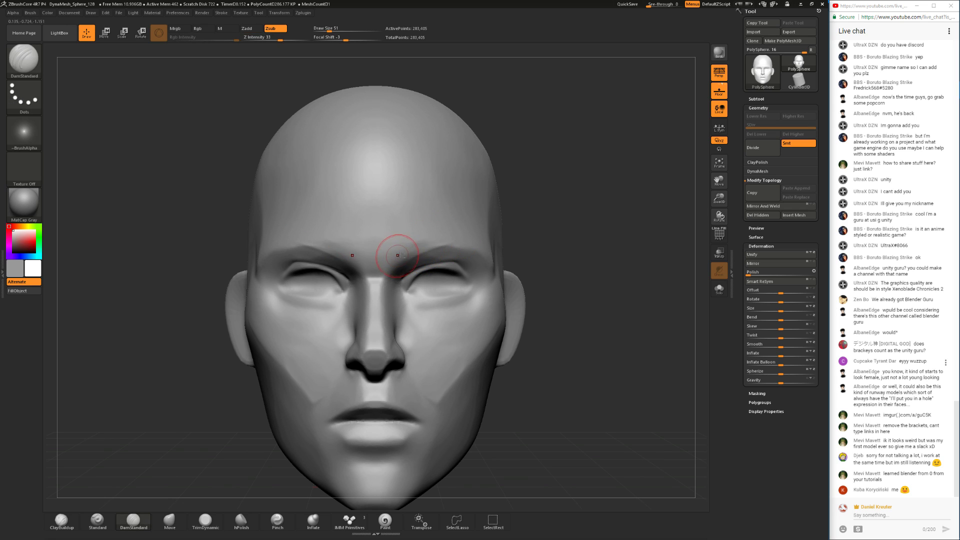
pyautogui.moveTo(534, 211); pyautogui.dragTo(461, 233)
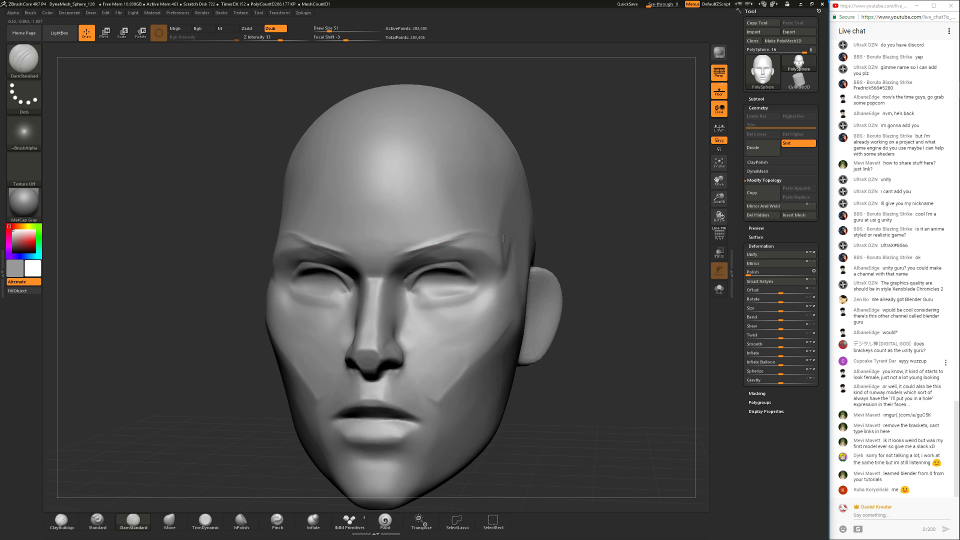
pyautogui.moveTo(543, 225); pyautogui.dragTo(568, 234)
pyautogui.moveTo(567, 233)
pyautogui.mouseDown()
pyautogui.moveTo(554, 221)
pyautogui.moveTo(570, 232)
pyautogui.mouseUp()
pyautogui.keyDown('alt'); pyautogui.moveTo(570, 232); pyautogui.dragTo(554, 323); pyautogui.keyUp('alt')
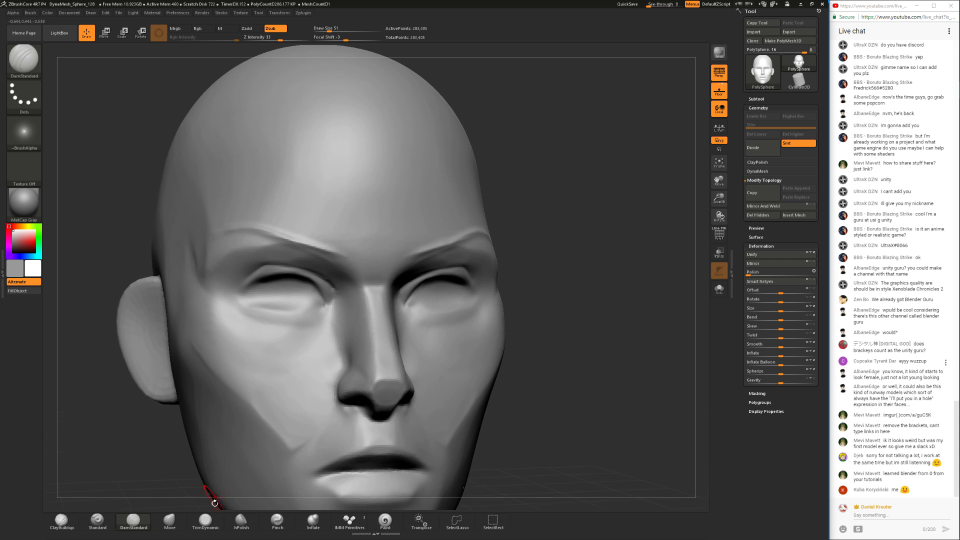
# - Flatten the brow ridges along the new eyebrow edge with the TrimDynamic brush at draw size 37
pyautogui.press('5')
pyautogui.press('space')
pyautogui.click(533, 209)
pyautogui.moveTo(533, 209); pyautogui.dragTo(415, 240)
pyautogui.click(531, 204)
pyautogui.moveTo(203, 305)
pyautogui.mouseDown()
pyautogui.moveTo(218, 310)
pyautogui.moveTo(372, 261)
pyautogui.mouseUp()
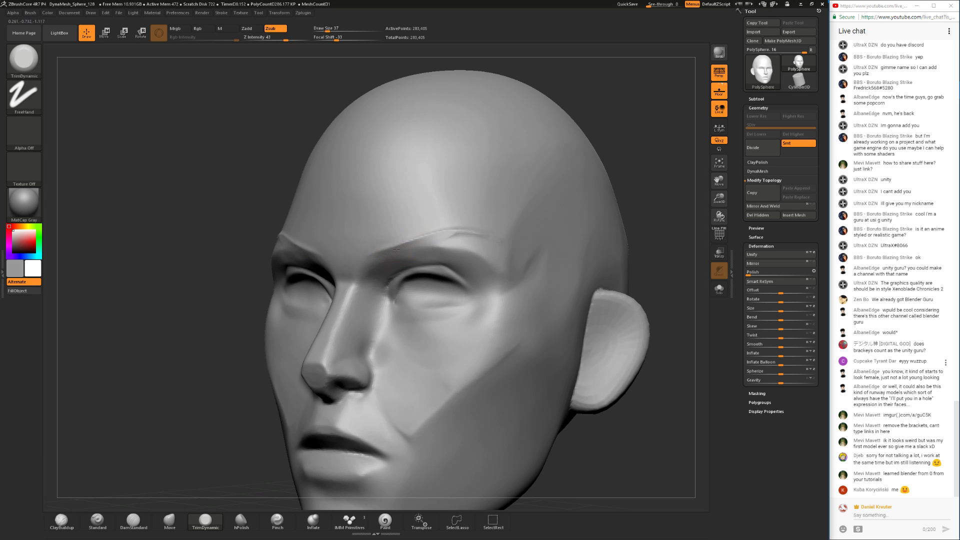
pyautogui.moveTo(419, 240); pyautogui.dragTo(467, 234)
pyautogui.moveTo(698, 177); pyautogui.dragTo(760, 176)
pyautogui.keyDown('alt'); pyautogui.moveTo(592, 200); pyautogui.dragTo(591, 161); pyautogui.keyUp('alt')
pyautogui.moveTo(592, 161)
pyautogui.mouseDown()
pyautogui.moveTo(629, 167)
pyautogui.moveTo(576, 233)
pyautogui.moveTo(575, 172)
pyautogui.moveTo(533, 170)
pyautogui.mouseUp()
pyautogui.keyDown('alt'); pyautogui.moveTo(540, 172); pyautogui.dragTo(527, 207); pyautogui.keyUp('alt')
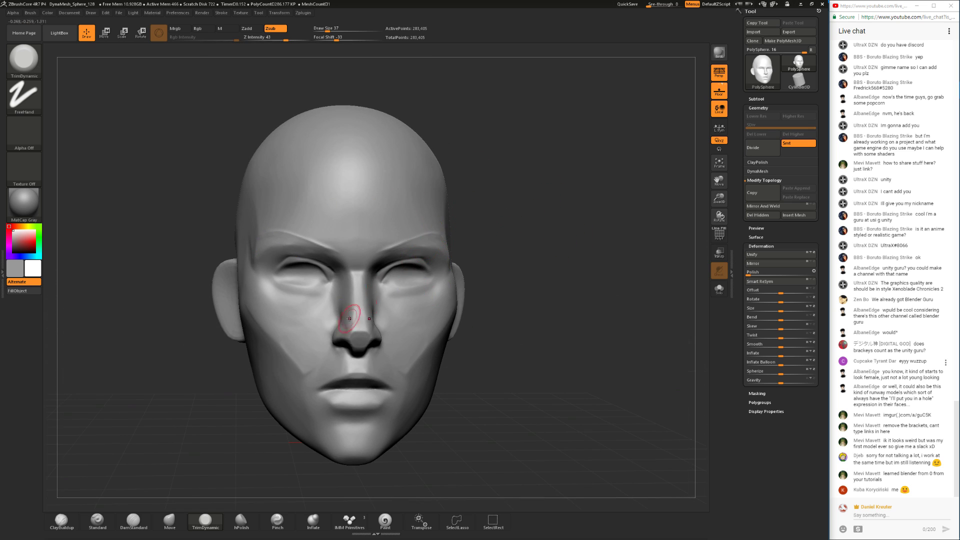
# - Build up the eyebrow ridges with the ClayBuildup brush at draw size 29
pyautogui.click(61, 521)
pyautogui.press('space')
pyautogui.moveTo(436, 224); pyautogui.dragTo(437, 225)
pyautogui.moveTo(505, 228); pyautogui.dragTo(480, 232)
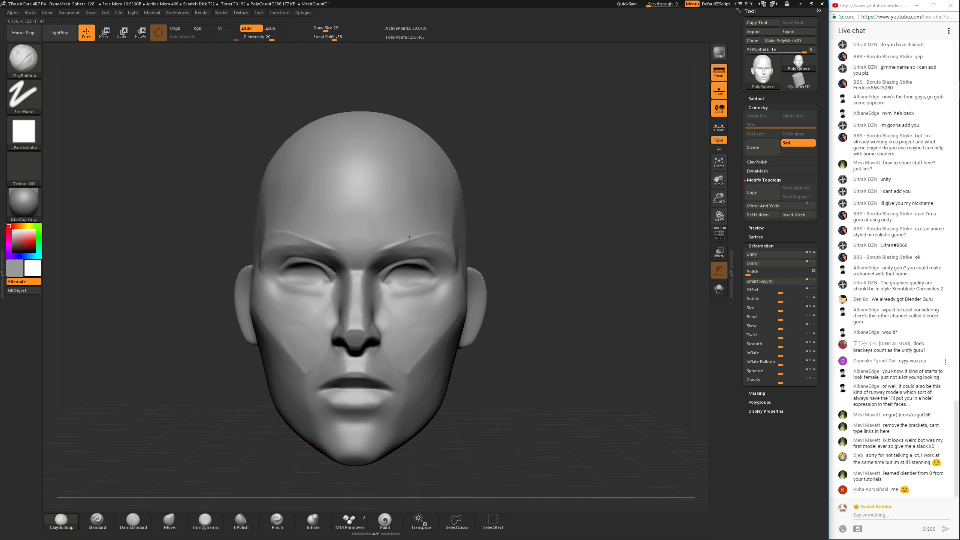
pyautogui.moveTo(509, 232); pyautogui.dragTo(452, 238)
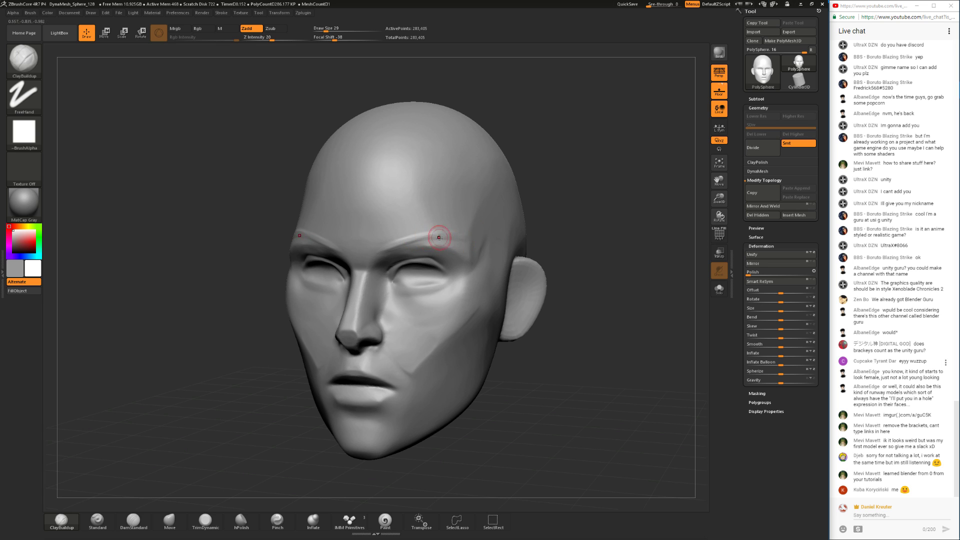
pyautogui.moveTo(513, 234); pyautogui.dragTo(545, 240)
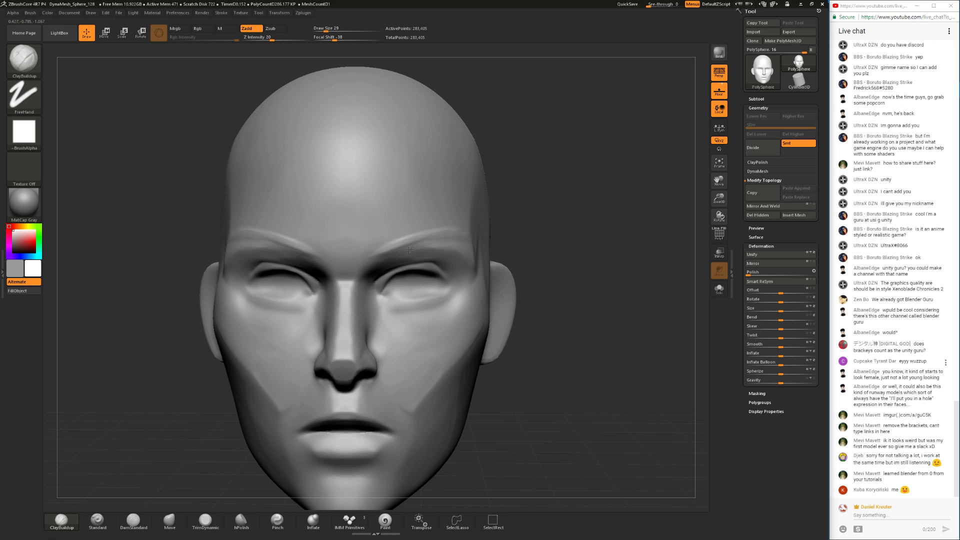
pyautogui.moveTo(550, 207)
pyautogui.mouseDown()
pyautogui.moveTo(434, 212)
pyautogui.moveTo(400, 227)
pyautogui.moveTo(440, 243)
pyautogui.moveTo(478, 232)
pyautogui.mouseUp()
# - Increase the ClayBuildup draw size, fill the outer brows and smooth them into the forehead
pyautogui.press('space')
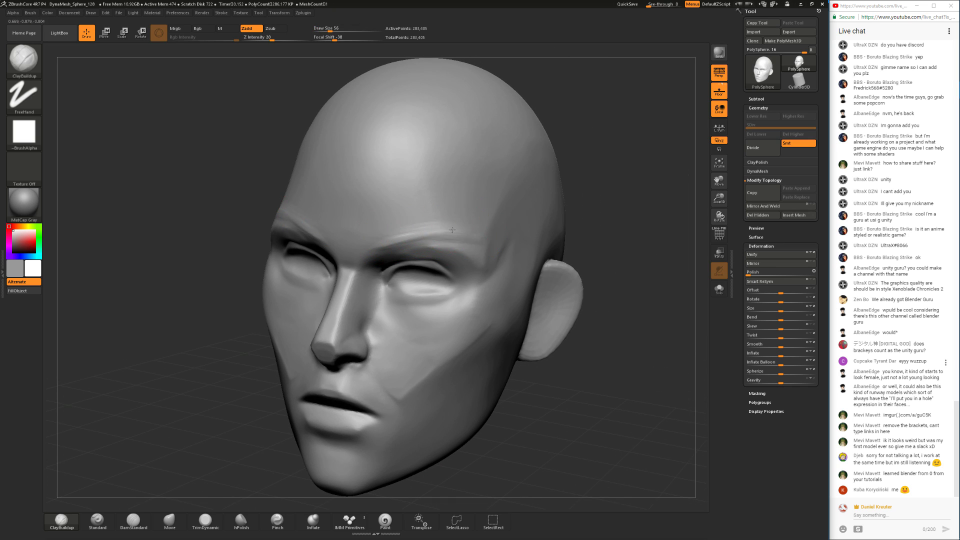
pyautogui.press('shift')
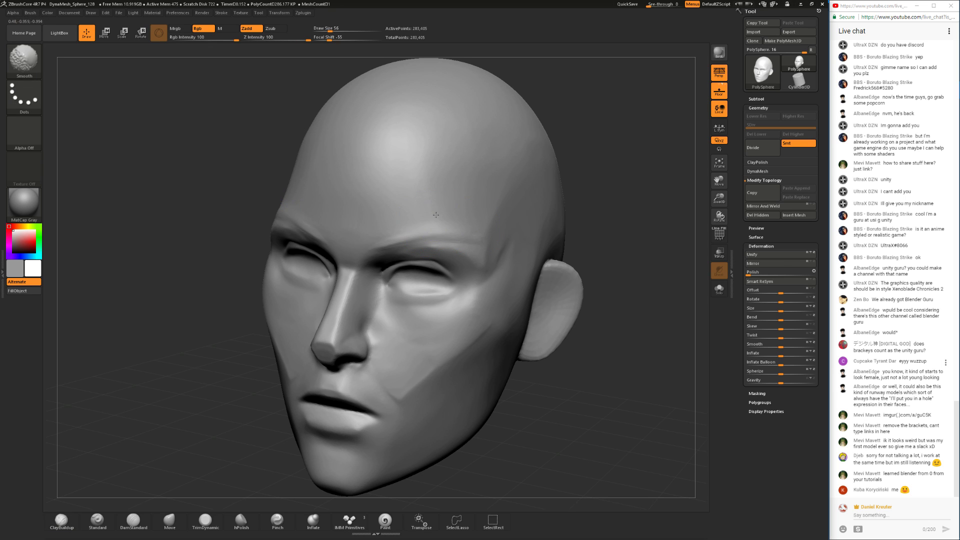
pyautogui.moveTo(575, 184)
pyautogui.mouseDown()
pyautogui.moveTo(622, 186)
pyautogui.moveTo(584, 176)
pyautogui.moveTo(593, 195)
pyautogui.moveTo(609, 194)
pyautogui.mouseUp()
pyautogui.moveTo(609, 194)
pyautogui.keyDown('alt'); pyautogui.mouseDown()
pyautogui.moveTo(620, 210)
pyautogui.moveTo(602, 206)
pyautogui.mouseUp(); pyautogui.keyUp('alt')
pyautogui.keyDown('shift'); pyautogui.moveTo(348, 226); pyautogui.dragTo(361, 239); pyautogui.keyUp('shift')
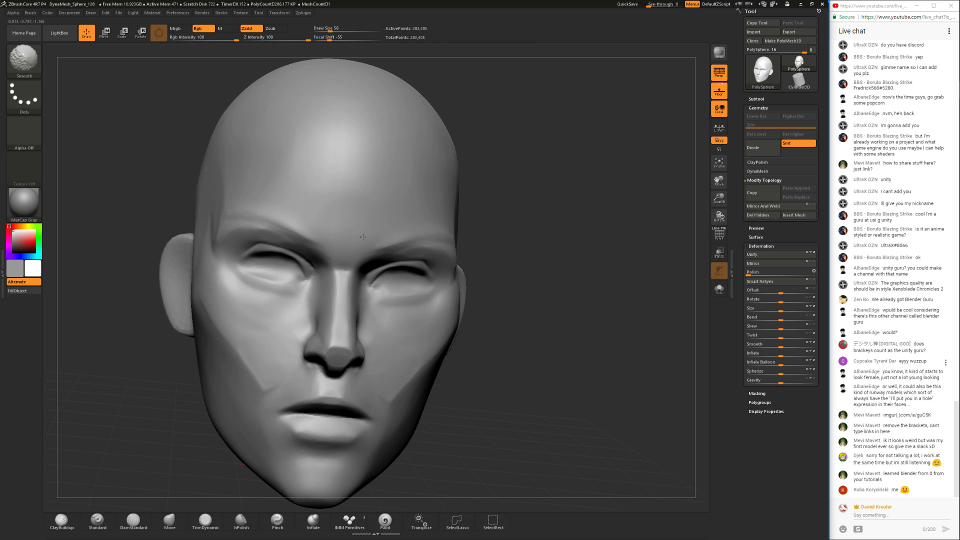
pyautogui.moveTo(584, 200)
pyautogui.mouseDown()
pyautogui.moveTo(537, 200)
pyautogui.moveTo(565, 194)
pyautogui.moveTo(545, 152)
pyautogui.moveTo(510, 204)
pyautogui.moveTo(519, 158)
pyautogui.moveTo(528, 266)
pyautogui.moveTo(495, 237)
pyautogui.mouseUp()
# - Reduce the ClayBuildup draw size and add volume to the inner ends of the brows above the nose bridge
pyautogui.press('space')
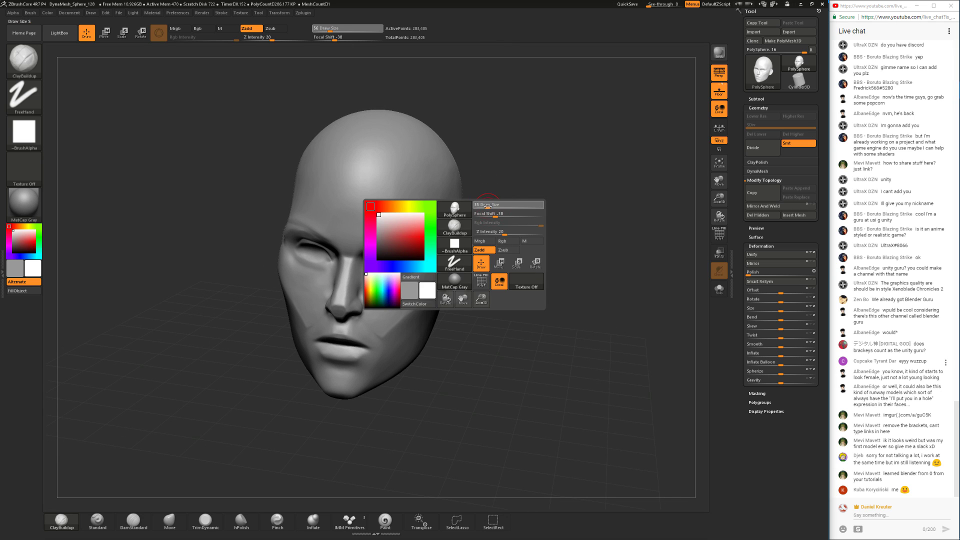
pyautogui.press('space')
pyautogui.click(369, 243)
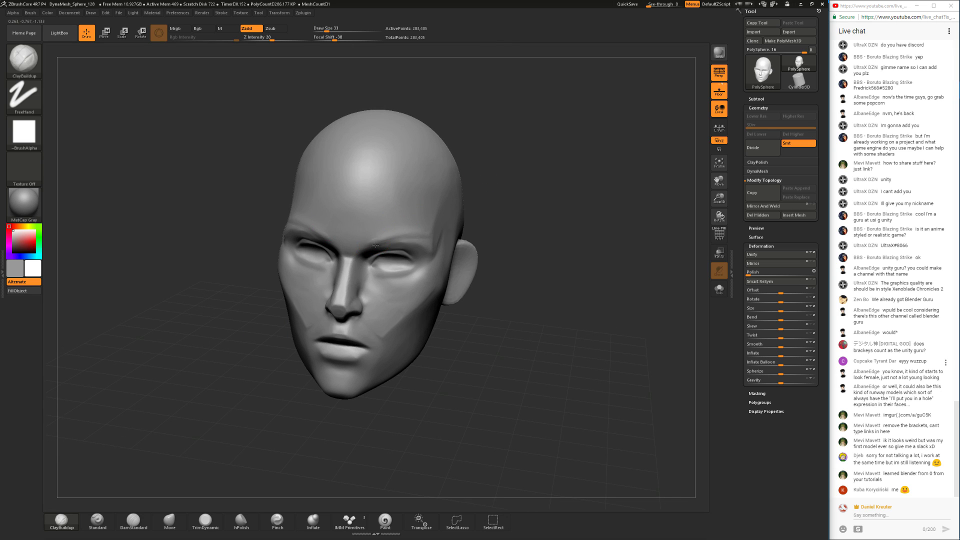
pyautogui.moveTo(472, 232); pyautogui.dragTo(380, 247)
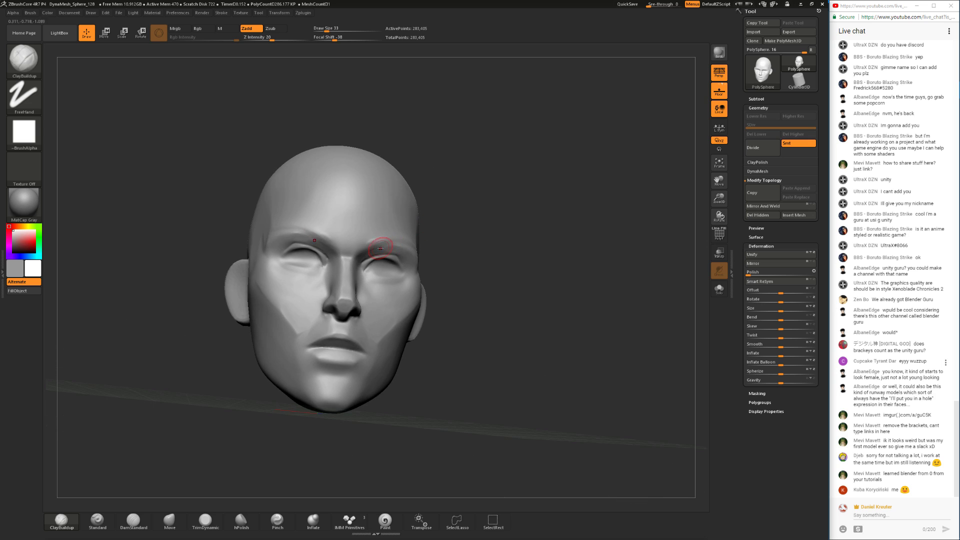
pyautogui.moveTo(447, 231); pyautogui.dragTo(397, 235)
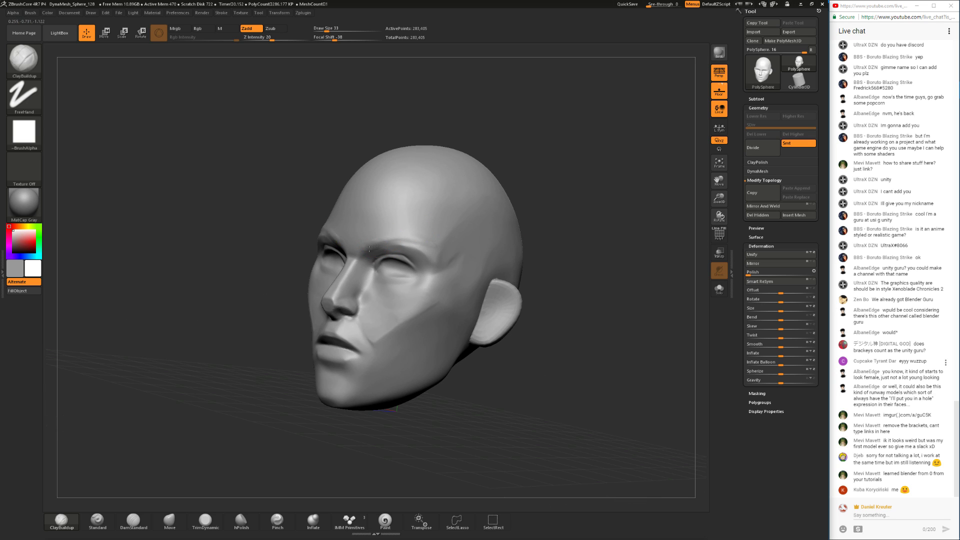
pyautogui.keyDown('shift'); pyautogui.moveTo(276, 278); pyautogui.dragTo(326, 244); pyautogui.keyUp('shift')
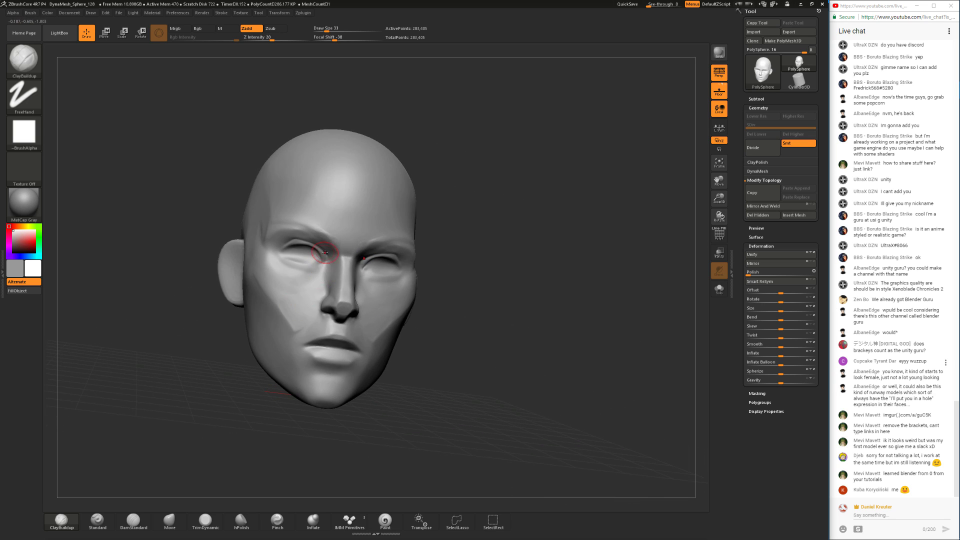
# - Build up the areas around the mouth corners with the ClayBuildup brush, reducing the draw size from 65 to 44
pyautogui.moveTo(500, 220); pyautogui.dragTo(502, 347)
pyautogui.press('space')
pyautogui.moveTo(381, 321); pyautogui.dragTo(469, 323)
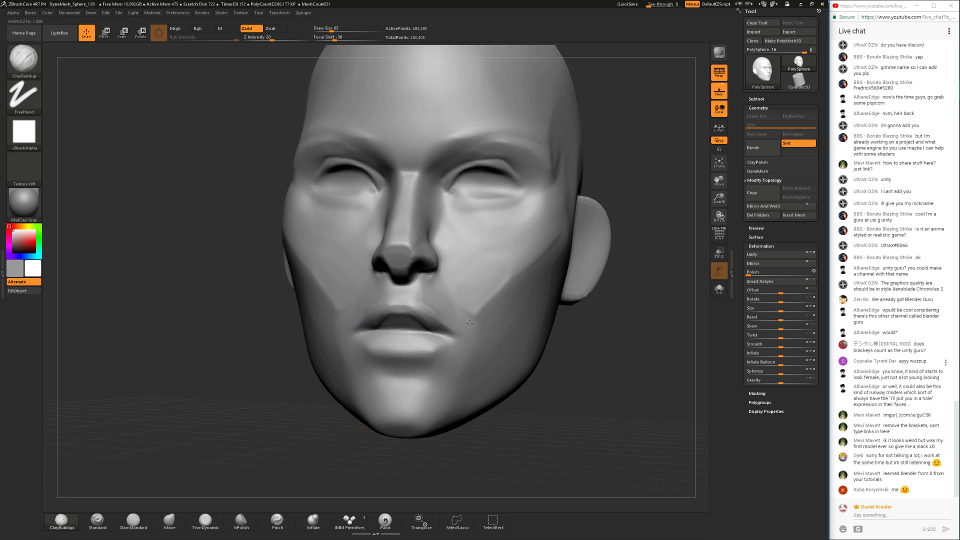
pyautogui.moveTo(246, 361); pyautogui.dragTo(346, 343)
pyautogui.moveTo(471, 314); pyautogui.dragTo(398, 300)
pyautogui.moveTo(253, 403)
pyautogui.mouseDown()
pyautogui.moveTo(407, 299)
pyautogui.moveTo(461, 301)
pyautogui.moveTo(373, 326)
pyautogui.mouseUp()
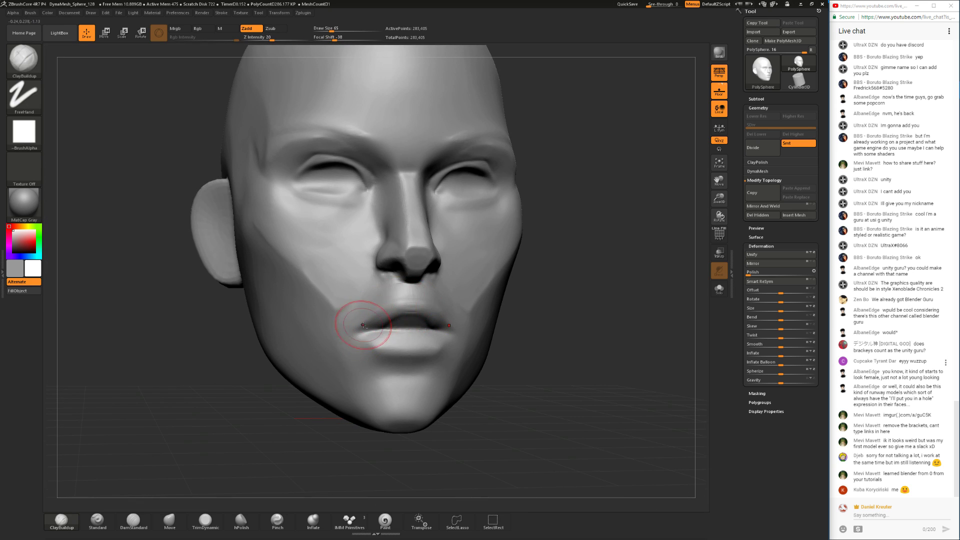
pyautogui.moveTo(566, 302)
pyautogui.mouseDown()
pyautogui.moveTo(460, 328)
pyautogui.moveTo(521, 332)
pyautogui.mouseUp()
pyautogui.press('space')
pyautogui.moveTo(360, 321); pyautogui.dragTo(356, 320)
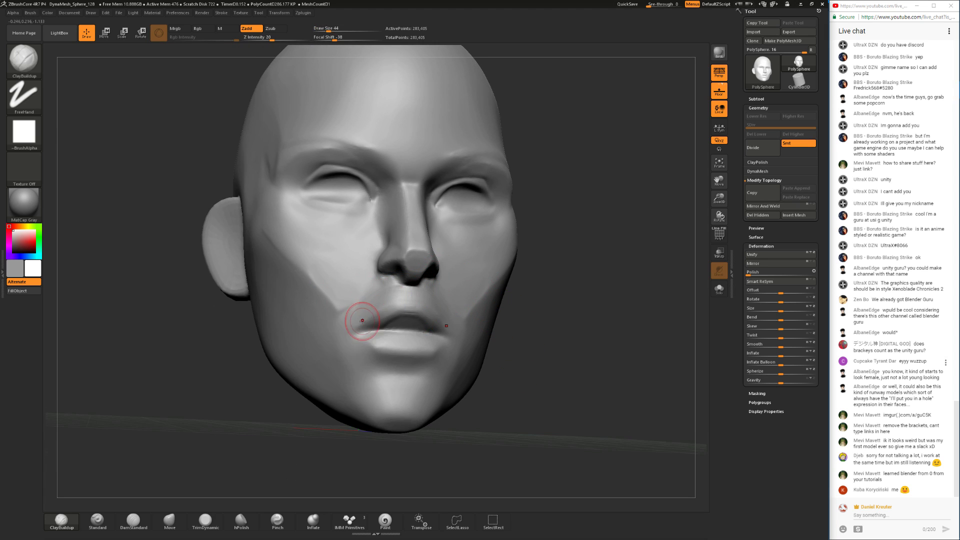
# - Carve the lip line outward through the mouth corners with the DamStandard brush at draw size 44
pyautogui.click(133, 521)
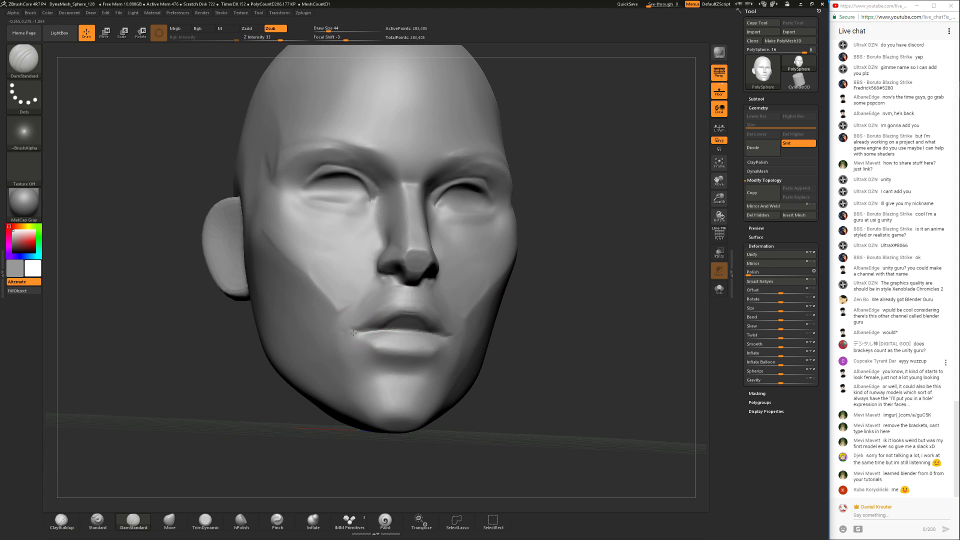
pyautogui.moveTo(352, 332)
pyautogui.keyDown('shift'); pyautogui.mouseDown()
pyautogui.moveTo(359, 336)
pyautogui.moveTo(351, 334)
pyautogui.mouseUp(); pyautogui.keyUp('shift')
pyautogui.moveTo(393, 329); pyautogui.dragTo(356, 337)
pyautogui.moveTo(389, 328); pyautogui.dragTo(349, 329)
pyautogui.keyDown('shift'); pyautogui.moveTo(569, 325); pyautogui.dragTo(517, 318); pyautogui.keyUp('shift')
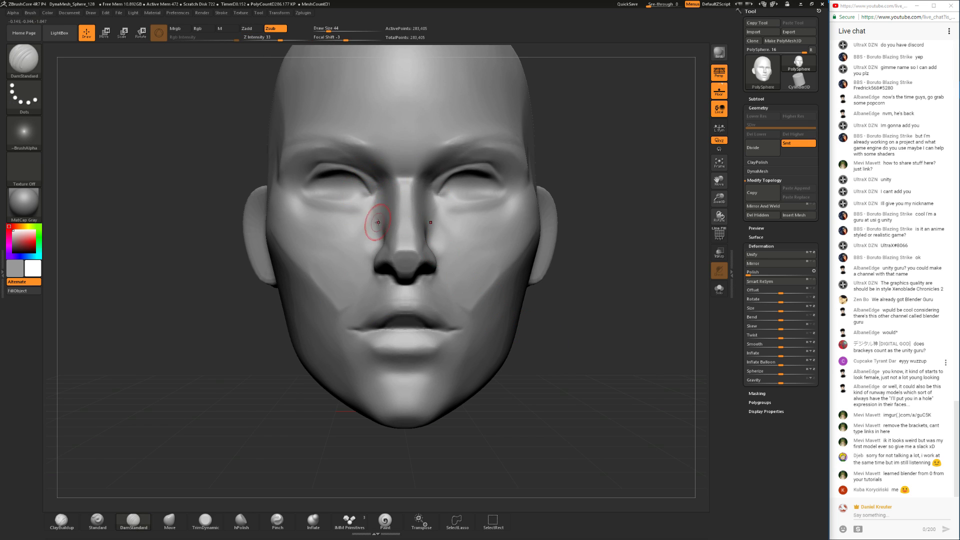
# - Try vertical lines from the inner eye corners down to the nostril wings with the DamStandard brush
pyautogui.moveTo(242, 295); pyautogui.dragTo(256, 284)
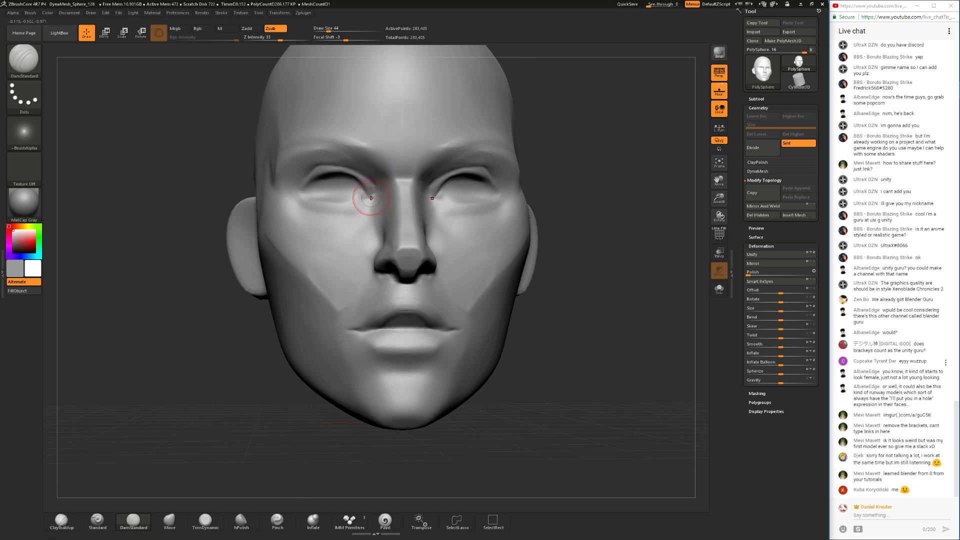
pyautogui.moveTo(369, 196)
pyautogui.mouseDown()
pyautogui.moveTo(371, 269)
pyautogui.moveTo(370, 208)
pyautogui.moveTo(371, 250)
pyautogui.mouseUp()
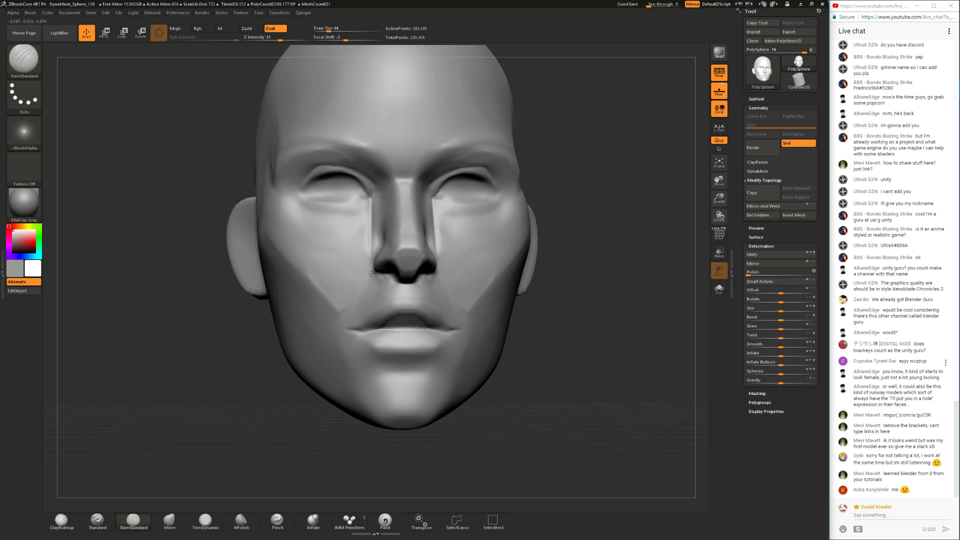
pyautogui.moveTo(370, 198); pyautogui.dragTo(370, 269)
pyautogui.moveTo(370, 198); pyautogui.dragTo(370, 269)
pyautogui.moveTo(369, 197); pyautogui.dragTo(365, 260)
pyautogui.hotkey('ctrl', 'z')
pyautogui.moveTo(370, 198); pyautogui.dragTo(370, 266)
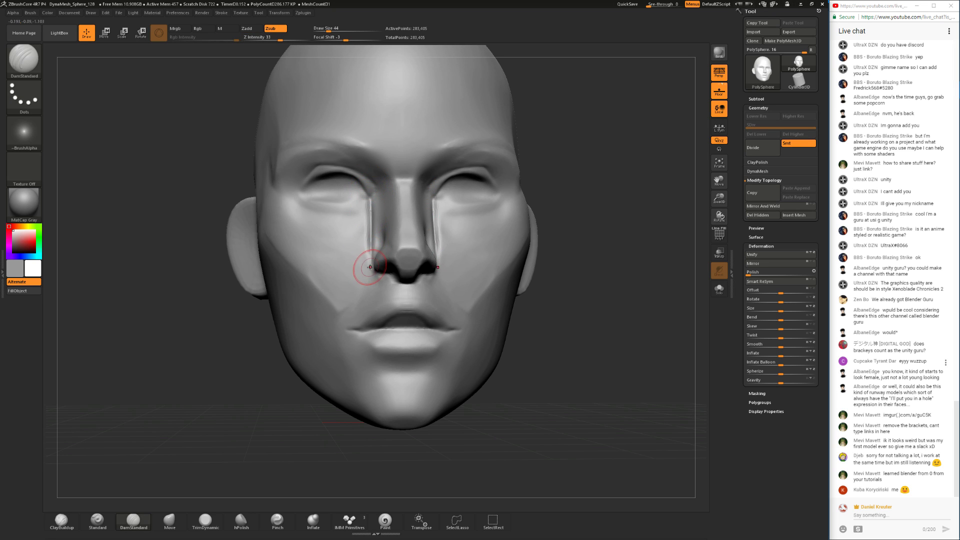
pyautogui.moveTo(239, 383)
pyautogui.mouseDown()
pyautogui.moveTo(265, 380)
pyautogui.moveTo(249, 375)
pyautogui.mouseUp()
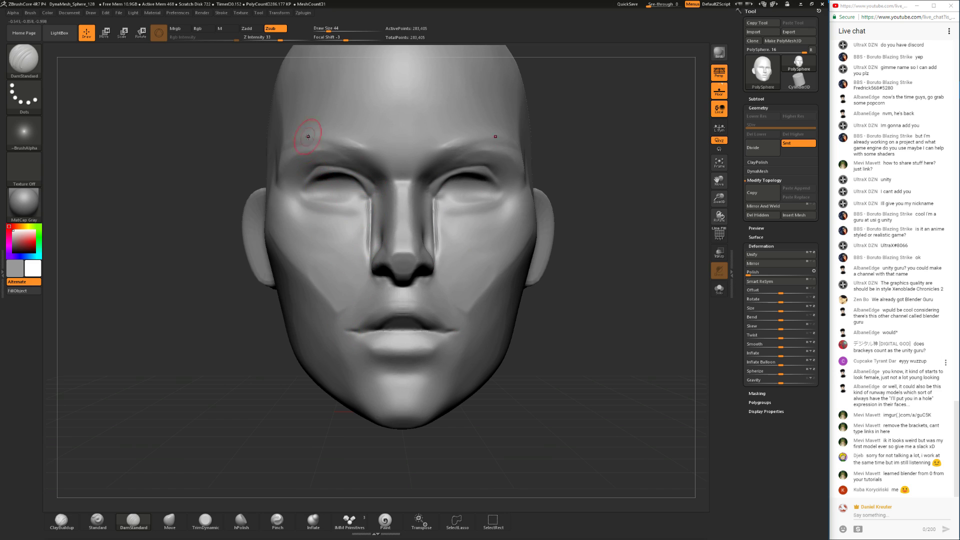
# - Undo the lines beside the nose and try vertical guide lines from the eye centres down to the mouth corners
pyautogui.press('ctrl')
pyautogui.hotkey('ctrl', 'z')
pyautogui.moveTo(343, 306)
pyautogui.mouseDown()
pyautogui.moveTo(348, 210)
pyautogui.moveTo(330, 279)
pyautogui.mouseUp()
pyautogui.hotkey('ctrl', 'z')
pyautogui.hotkey('ctrl', 'z')
pyautogui.moveTo(336, 187); pyautogui.dragTo(339, 314)
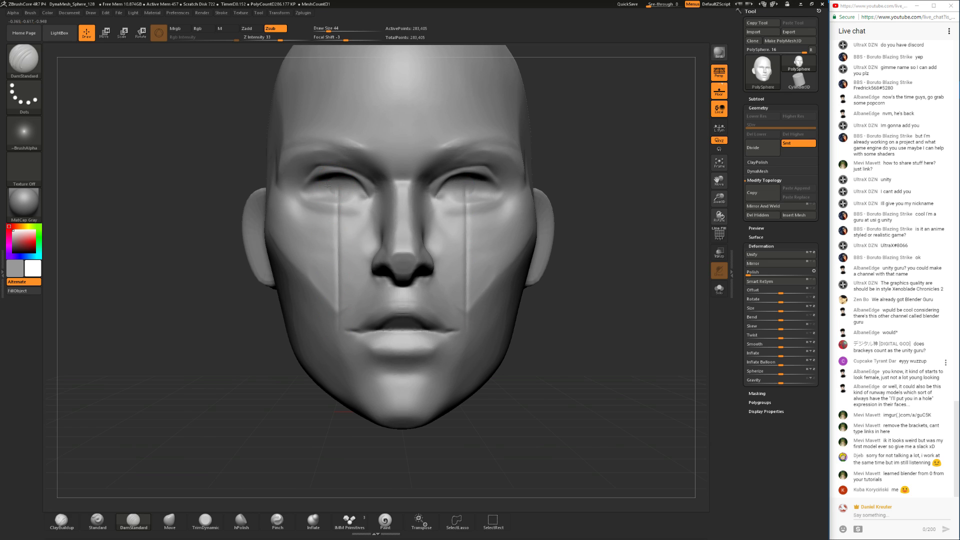
pyautogui.moveTo(331, 197)
pyautogui.mouseDown()
pyautogui.moveTo(348, 194)
pyautogui.moveTo(337, 179)
pyautogui.mouseUp()
pyautogui.keyDown('alt'); pyautogui.moveTo(594, 395); pyautogui.dragTo(540, 332); pyautogui.keyUp('alt')
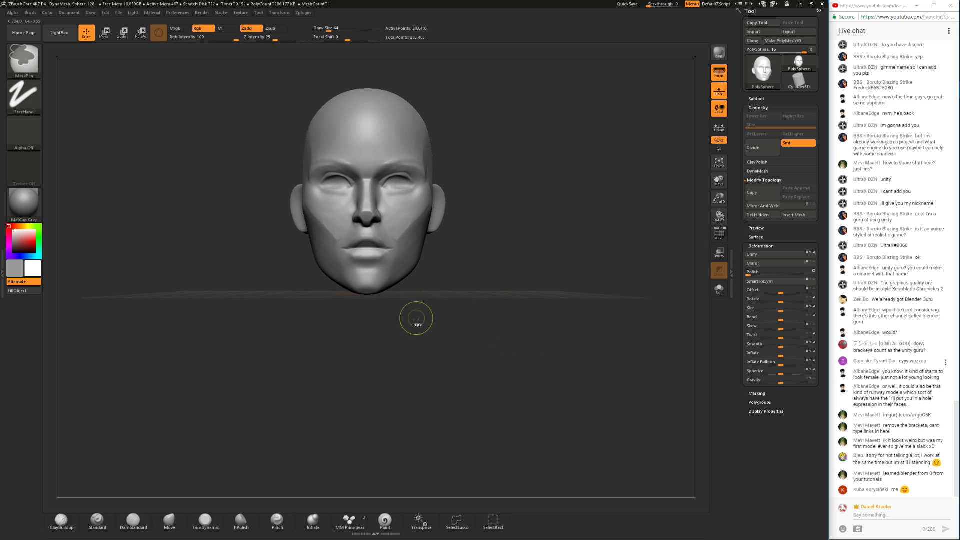
pyautogui.keyDown('alt'); pyautogui.moveTo(401, 322); pyautogui.dragTo(274, 412); pyautogui.keyUp('alt')
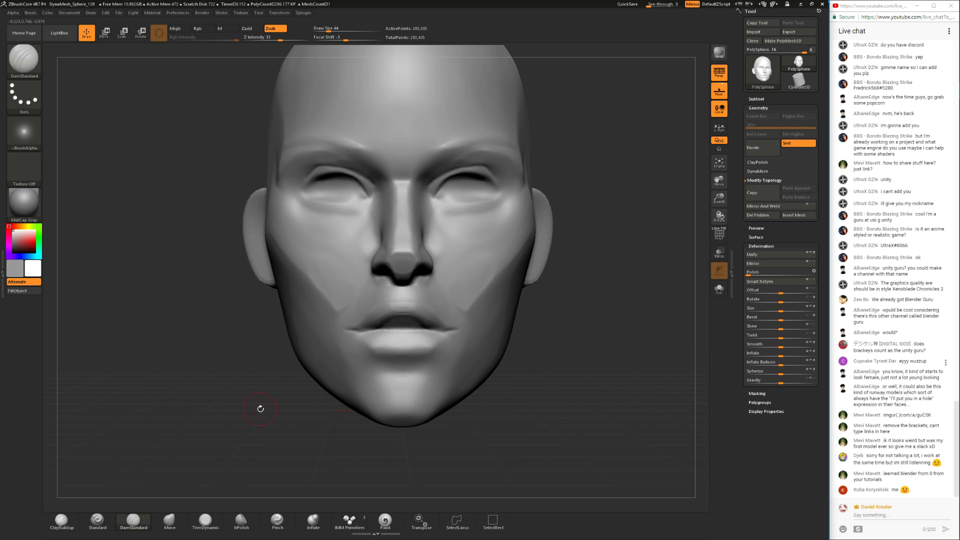
# - Adjust the mouth corners and upper lip with the Move brush at draw size 49
pyautogui.click(179, 520)
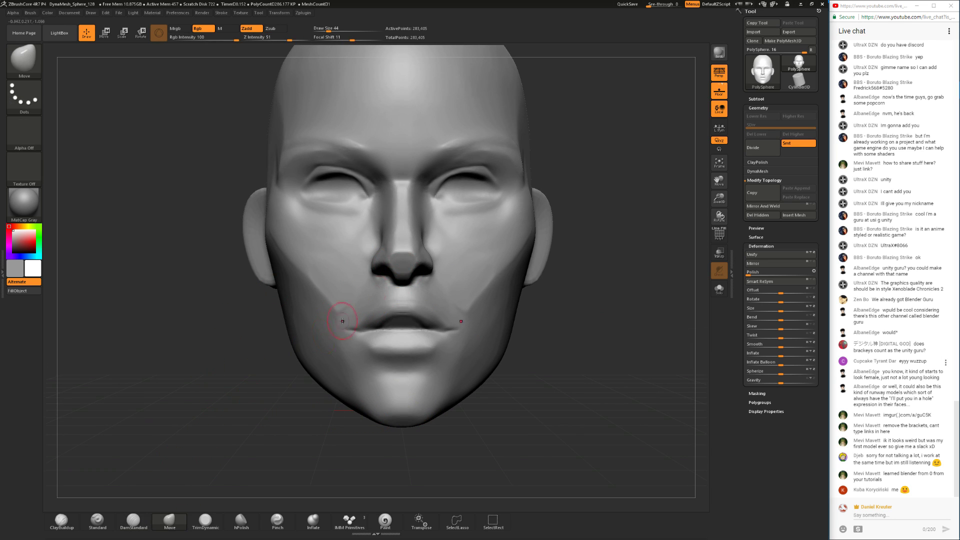
pyautogui.press('space')
pyautogui.moveTo(399, 304); pyautogui.dragTo(401, 305)
pyautogui.moveTo(200, 396)
pyautogui.mouseDown()
pyautogui.moveTo(311, 406)
pyautogui.moveTo(380, 355)
pyautogui.moveTo(413, 320)
pyautogui.moveTo(405, 314)
pyautogui.mouseUp()
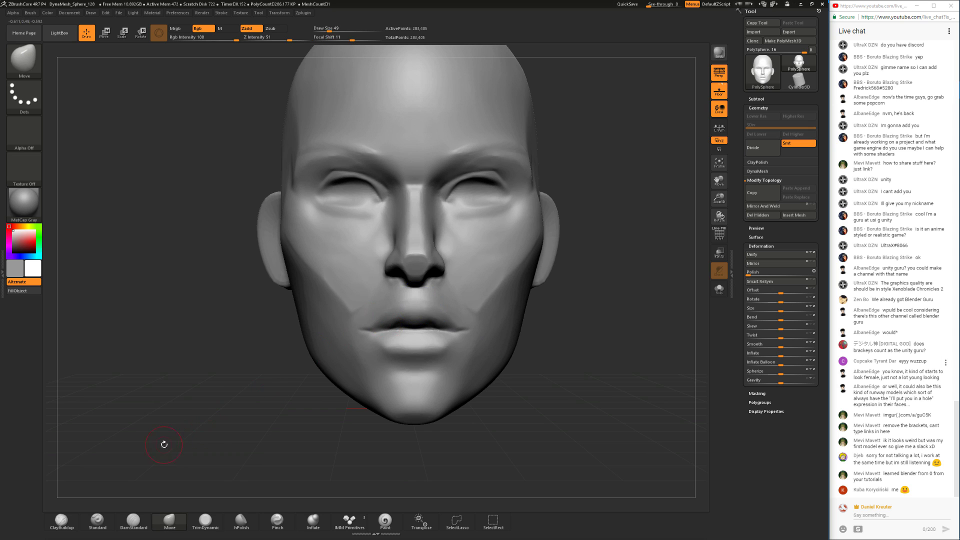
# - Switch to the DamStandard brush and open its draw size setting
pyautogui.click(133, 520)
pyautogui.press('space')
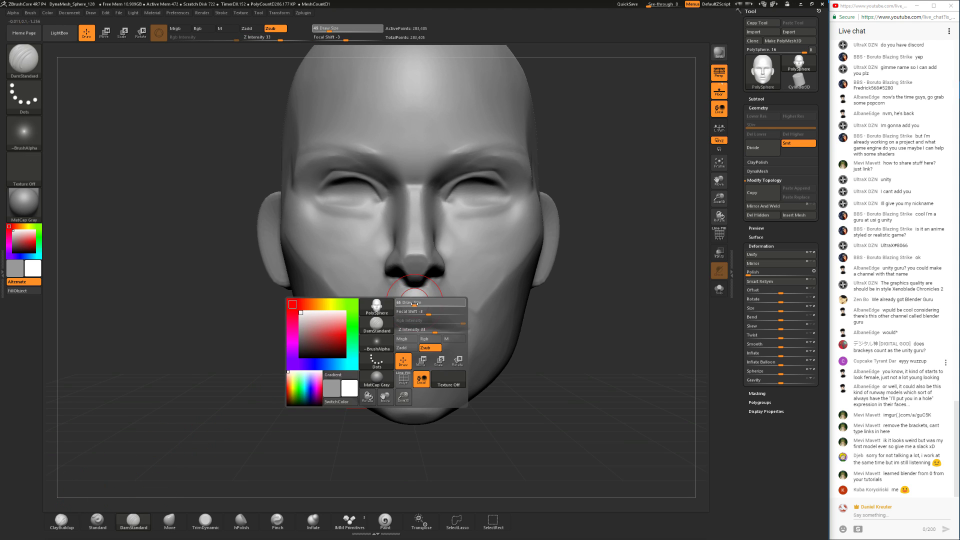
# - Carve the philtrum groove between nose and upper lip with the DamStandard brush, smoothing it
pyautogui.moveTo(417, 294); pyautogui.dragTo(419, 302)
pyautogui.keyDown('shift'); pyautogui.moveTo(417, 296); pyautogui.dragTo(414, 304); pyautogui.keyUp('shift')
pyautogui.moveTo(280, 394); pyautogui.dragTo(330, 352)
pyautogui.moveTo(504, 313); pyautogui.dragTo(506, 372)
# - Flatten the philtrum area under the nose with the TrimDynamic brush at draw size 39
pyautogui.click(194, 522)
pyautogui.moveTo(508, 308); pyautogui.dragTo(520, 315)
pyautogui.press('space')
pyautogui.moveTo(409, 290); pyautogui.dragTo(410, 300)
pyautogui.moveTo(509, 302); pyautogui.dragTo(417, 299)
pyautogui.moveTo(421, 298); pyautogui.dragTo(422, 287)
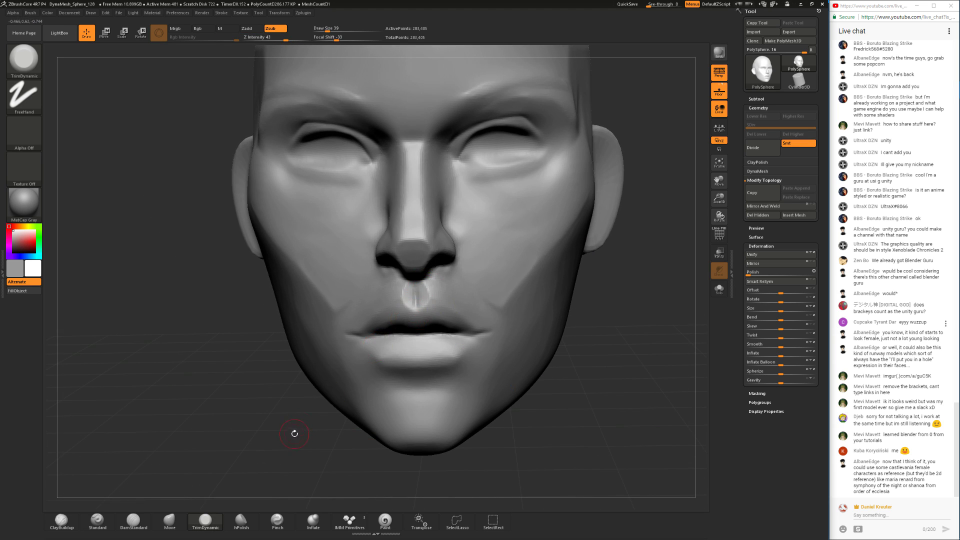
pyautogui.moveTo(295, 430); pyautogui.dragTo(360, 425)
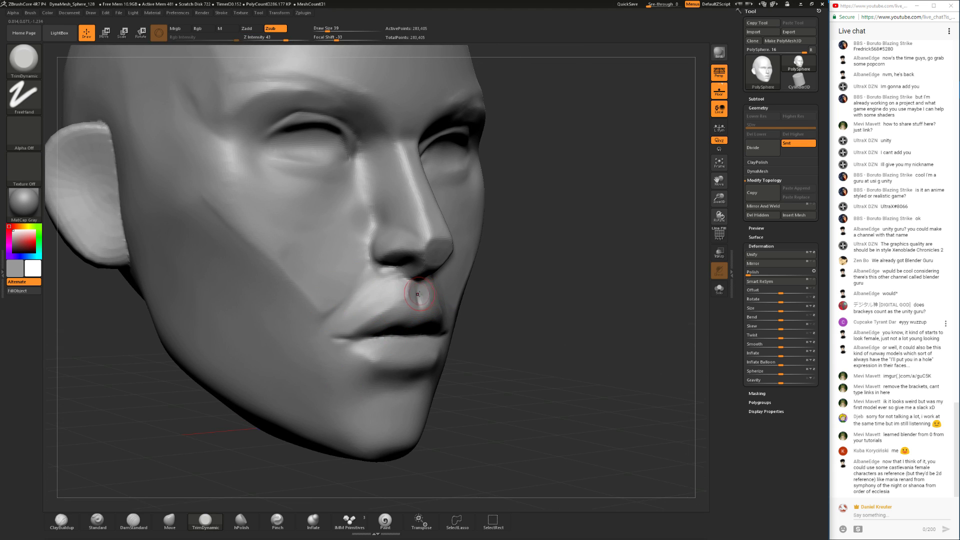
pyautogui.moveTo(519, 305); pyautogui.dragTo(424, 296)
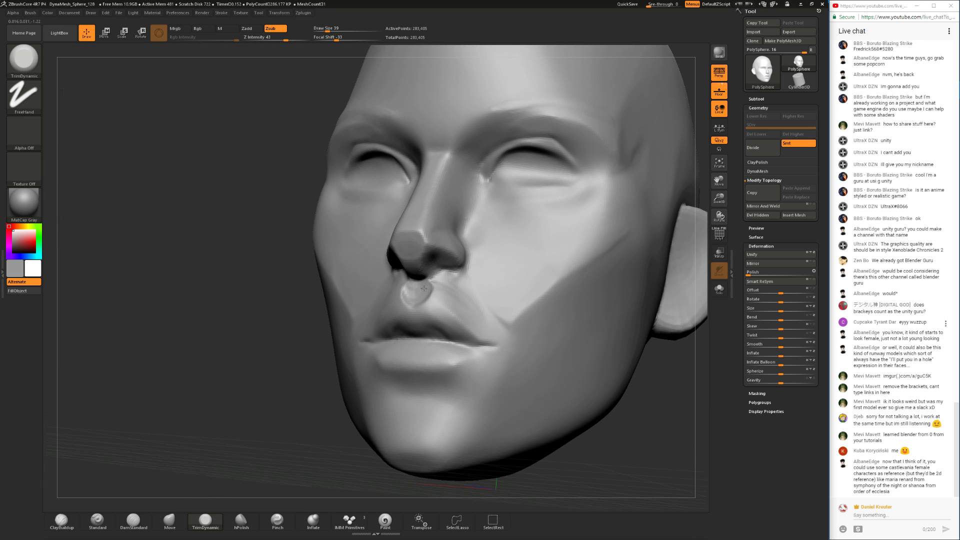
# - Build up the philtrum ridges with ClayBuildup at draw size 29 and smooth them
pyautogui.click(61, 521)
pyautogui.moveTo(441, 345); pyautogui.dragTo(486, 347, button='right')
pyautogui.press('space')
pyautogui.moveTo(410, 324); pyautogui.dragTo(406, 327)
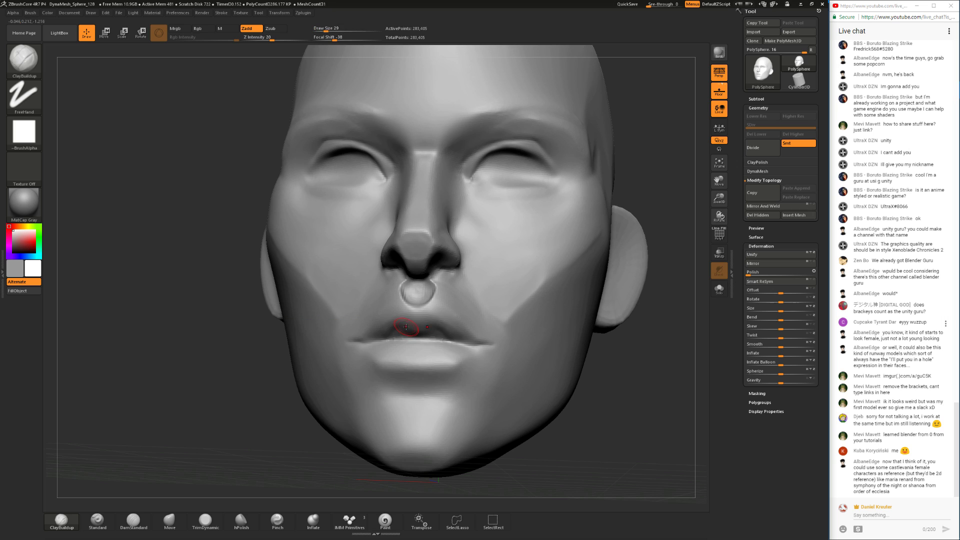
pyautogui.press('shift')
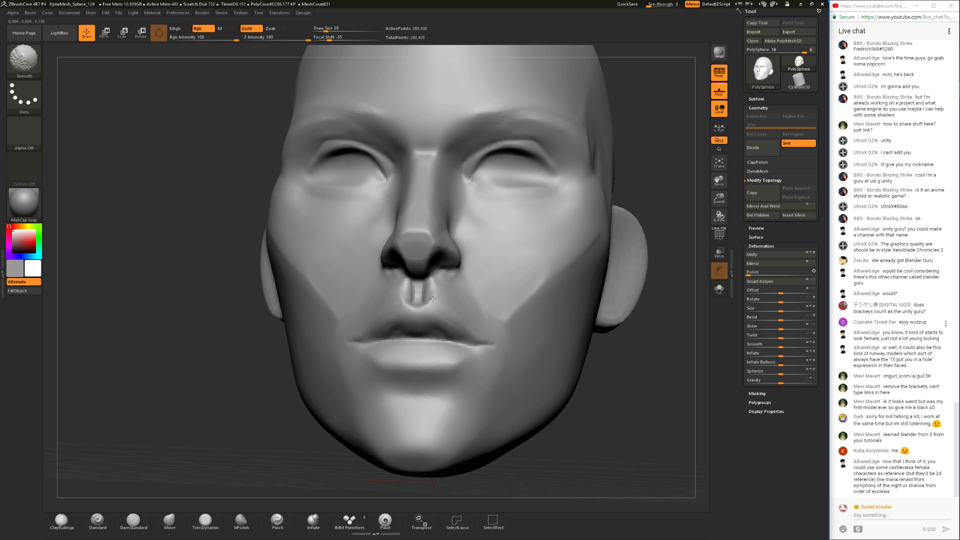
pyautogui.keyDown('shift'); pyautogui.moveTo(428, 295); pyautogui.dragTo(404, 310); pyautogui.keyUp('shift')
# - Add volume beside the philtrum above the upper lip with ClayBuildup at draw size 74
pyautogui.moveTo(380, 308); pyautogui.dragTo(434, 303, button='right')
pyautogui.press('shift')
pyautogui.press('space')
pyautogui.moveTo(399, 325); pyautogui.dragTo(407, 325)
pyautogui.moveTo(402, 291)
pyautogui.mouseDown()
pyautogui.moveTo(365, 317)
pyautogui.moveTo(375, 310)
pyautogui.mouseUp()
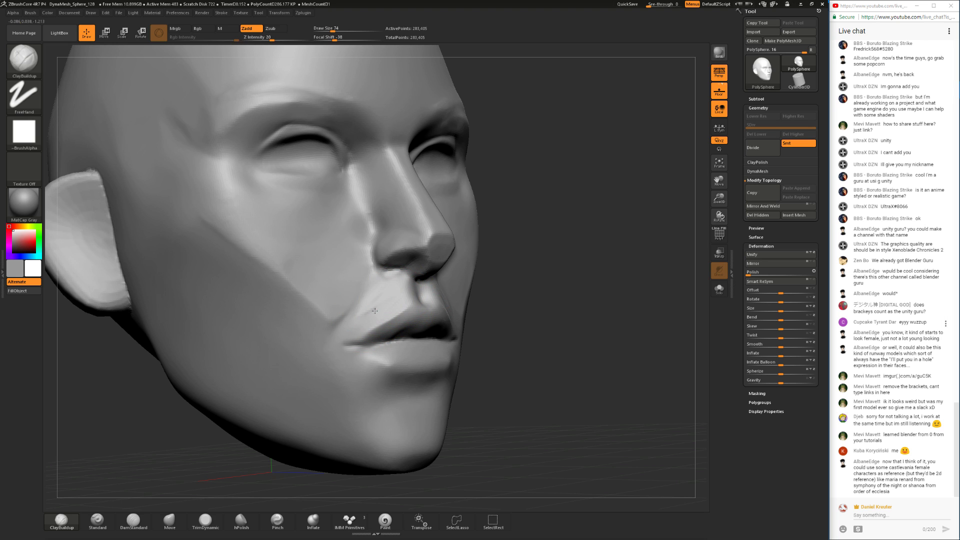
# - Refine the philtrum edges under the nose with ClayBuildup at draw size 31
pyautogui.moveTo(532, 315); pyautogui.dragTo(412, 293)
pyautogui.press('space')
pyautogui.press('space')
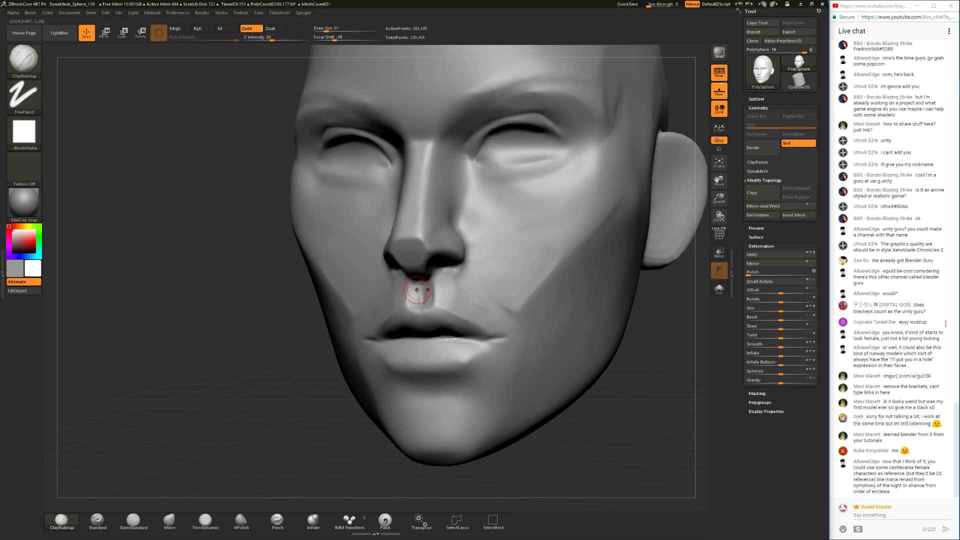
# - Fill out the area above the mouth corners with ClayBuildup at draw size 62 and smooth it
pyautogui.moveTo(241, 424)
pyautogui.mouseDown()
pyautogui.moveTo(636, 387)
pyautogui.moveTo(660, 390)
pyautogui.moveTo(672, 427)
pyautogui.moveTo(670, 371)
pyautogui.moveTo(603, 355)
pyautogui.mouseUp()
pyautogui.press('space')
pyautogui.click(477, 295)
pyautogui.moveTo(335, 392)
pyautogui.mouseDown()
pyautogui.moveTo(385, 400)
pyautogui.moveTo(388, 425)
pyautogui.mouseUp()
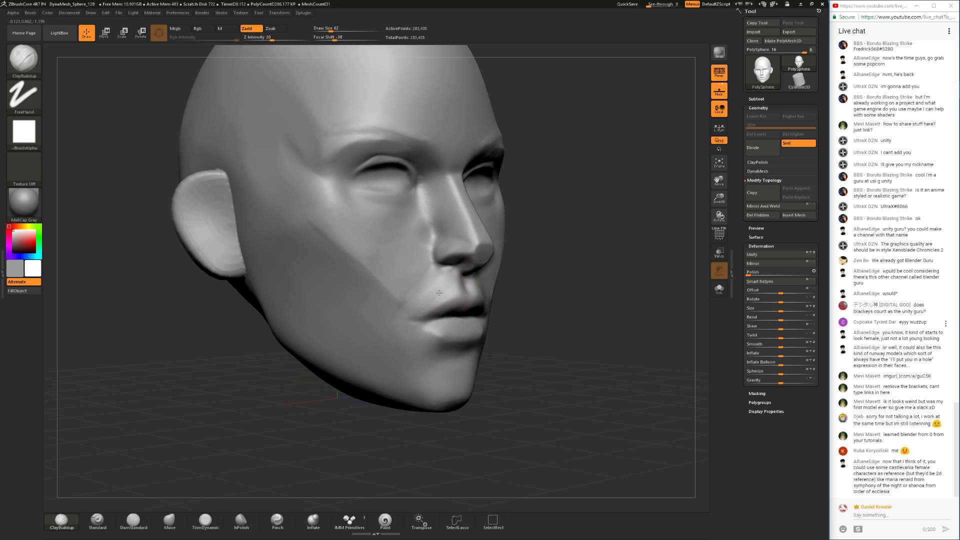
pyautogui.press('shift')
# - Build up the centre of the lower lip with ClayBuildup, raising the draw size to 49
pyautogui.moveTo(564, 373)
pyautogui.keyDown('alt'); pyautogui.mouseDown()
pyautogui.moveTo(571, 326)
pyautogui.moveTo(482, 338)
pyautogui.moveTo(525, 345)
pyautogui.moveTo(508, 405)
pyautogui.moveTo(577, 421)
pyautogui.mouseUp(); pyautogui.keyUp('alt')
pyautogui.moveTo(589, 345)
pyautogui.mouseDown()
pyautogui.moveTo(604, 345)
pyautogui.moveTo(609, 366)
pyautogui.moveTo(631, 365)
pyautogui.mouseUp()
pyautogui.press('space')
pyautogui.moveTo(414, 338); pyautogui.dragTo(410, 338)
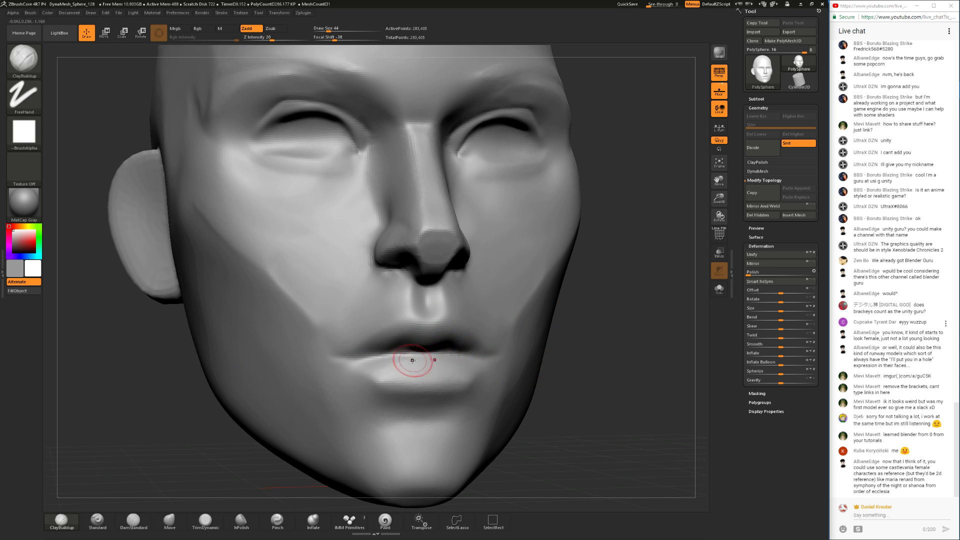
pyautogui.moveTo(583, 396); pyautogui.dragTo(612, 414)
pyautogui.press(']')
pyautogui.moveTo(393, 363)
pyautogui.mouseDown()
pyautogui.moveTo(382, 370)
pyautogui.moveTo(433, 360)
pyautogui.moveTo(415, 369)
pyautogui.moveTo(428, 370)
pyautogui.mouseUp()
# - Extend the lower lip volume toward the mouth corners with ClayBuildup at draw size 49
pyautogui.moveTo(638, 361)
pyautogui.mouseDown()
pyautogui.moveTo(530, 361)
pyautogui.moveTo(598, 355)
pyautogui.mouseUp()
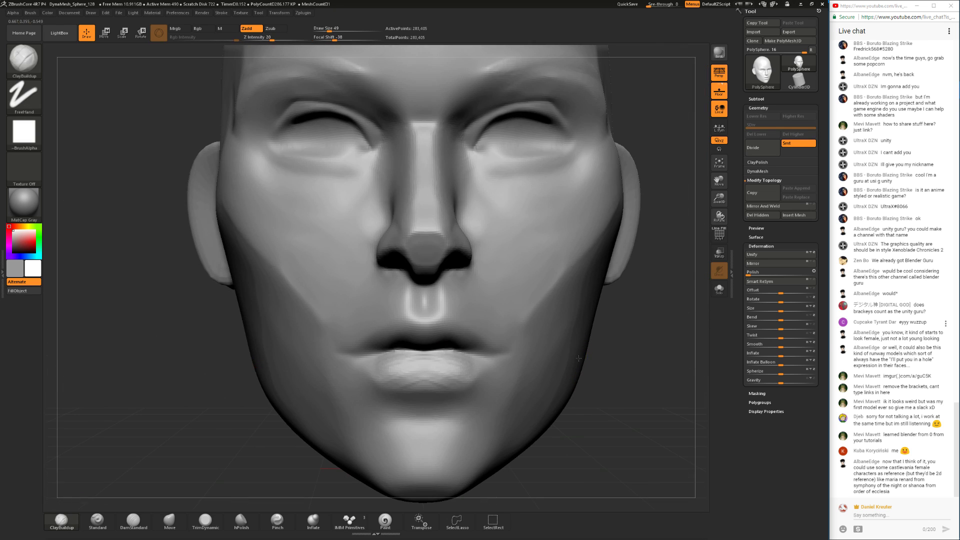
pyautogui.moveTo(625, 398); pyautogui.dragTo(684, 375)
pyautogui.moveTo(568, 283); pyautogui.dragTo(525, 295)
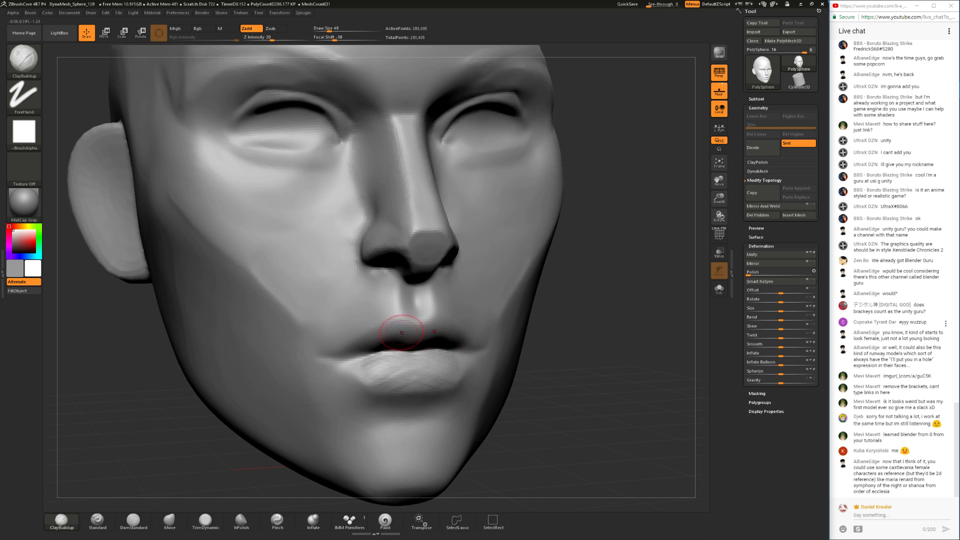
pyautogui.moveTo(345, 364); pyautogui.dragTo(378, 356)
pyautogui.keyDown('alt'); pyautogui.moveTo(526, 405); pyautogui.dragTo(510, 373); pyautogui.keyUp('alt')
pyautogui.moveTo(510, 372); pyautogui.dragTo(332, 451)
pyautogui.click(169, 520)
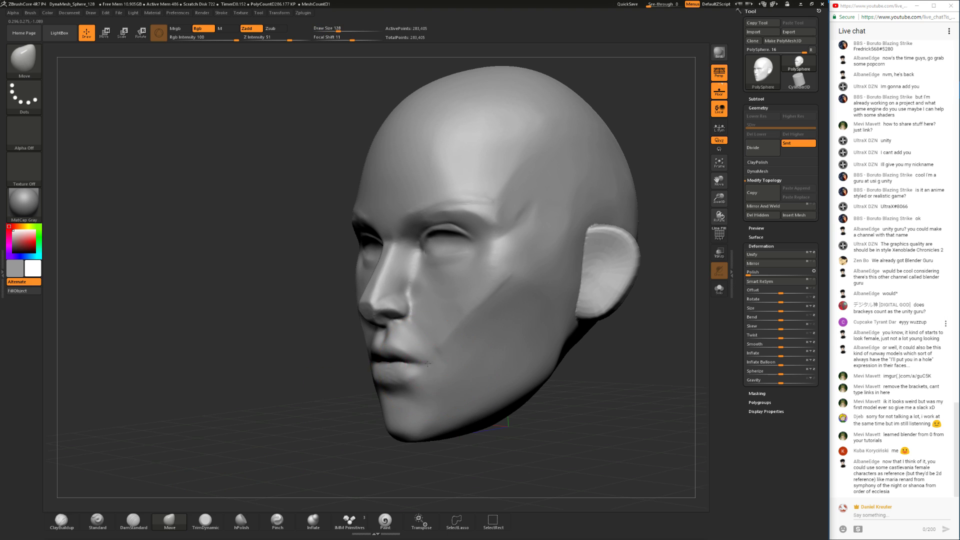
pyautogui.keyDown('shift'); pyautogui.moveTo(375, 384); pyautogui.dragTo(382, 406); pyautogui.keyUp('shift')
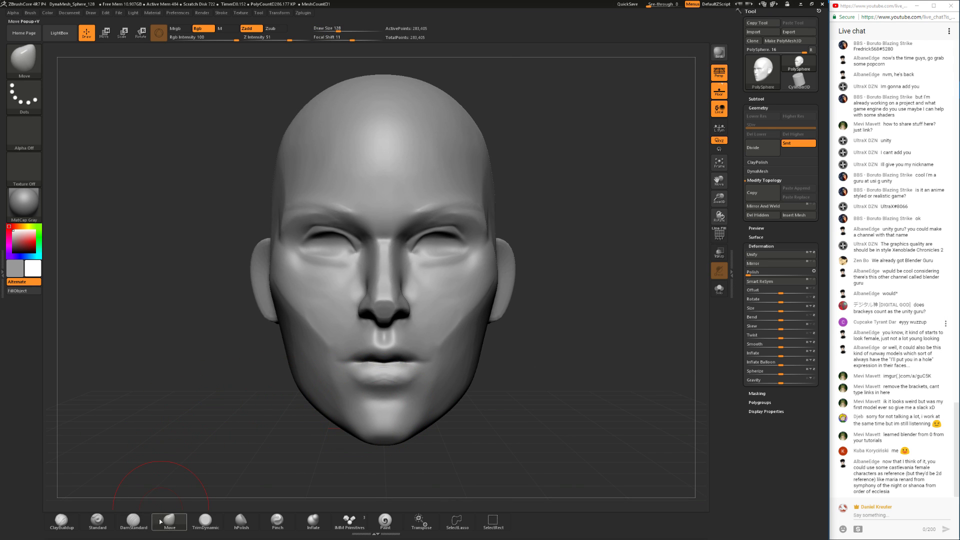
# - Deepen the mouth line and its corners with the DamStandard brush
pyautogui.click(134, 520)
pyautogui.moveTo(140, 503)
pyautogui.mouseDown()
pyautogui.moveTo(199, 444)
pyautogui.moveTo(170, 475)
pyautogui.mouseUp()
pyautogui.press('space')
pyautogui.moveTo(331, 366)
pyautogui.mouseDown()
pyautogui.moveTo(272, 354)
pyautogui.moveTo(241, 359)
pyautogui.mouseUp()
pyautogui.keyDown('alt'); pyautogui.moveTo(505, 349); pyautogui.dragTo(493, 310); pyautogui.keyUp('alt')
pyautogui.moveTo(493, 320); pyautogui.dragTo(367, 400)
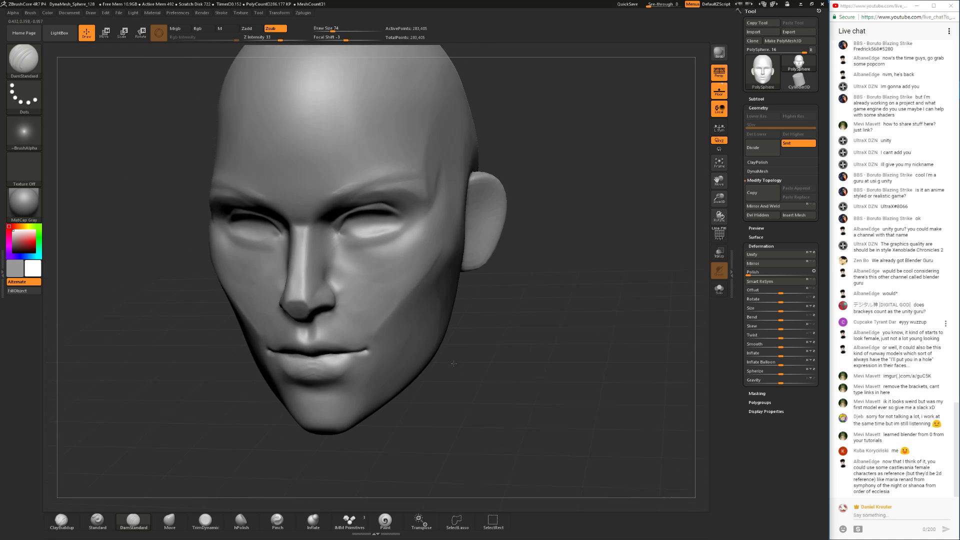
pyautogui.press('space')
pyautogui.moveTo(394, 359); pyautogui.dragTo(388, 358)
pyautogui.moveTo(117, 453)
pyautogui.mouseDown()
pyautogui.moveTo(241, 421)
pyautogui.moveTo(235, 350)
pyautogui.mouseUp()
pyautogui.moveTo(235, 350); pyautogui.dragTo(164, 394)
pyautogui.moveTo(457, 382)
pyautogui.keyDown('alt'); pyautogui.mouseDown()
pyautogui.moveTo(494, 306)
pyautogui.moveTo(485, 275)
pyautogui.moveTo(528, 252)
pyautogui.moveTo(525, 340)
pyautogui.moveTo(463, 343)
pyautogui.moveTo(530, 360)
pyautogui.moveTo(557, 350)
pyautogui.mouseUp(); pyautogui.keyUp('alt')
# - Flatten and blend the cheek planes with the TrimDynamic brush at draw size 87
pyautogui.click(206, 522)
pyautogui.press('ctrl')
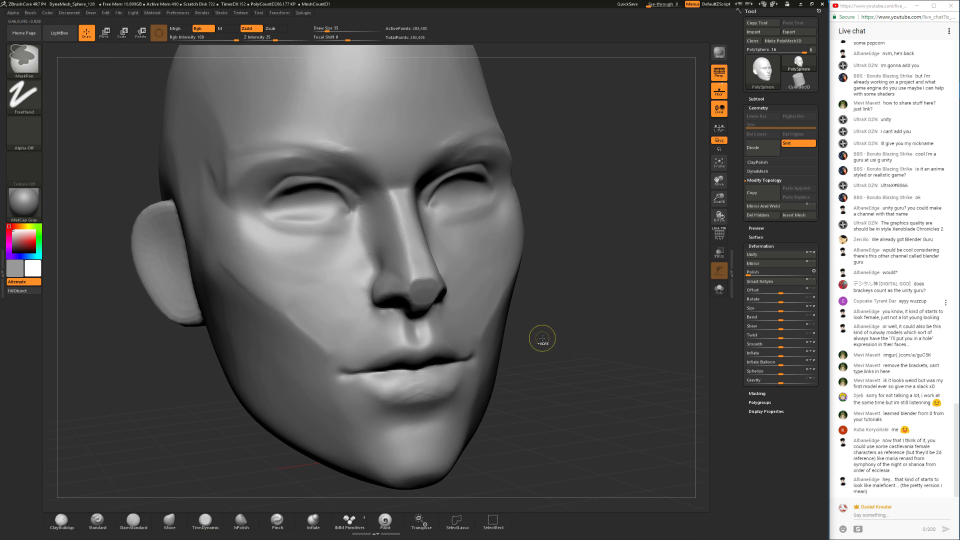
pyautogui.moveTo(545, 370)
pyautogui.keyDown('ctrl'); pyautogui.mouseDown(button='right')
pyautogui.moveTo(540, 354)
pyautogui.moveTo(530, 358)
pyautogui.mouseUp(button='right'); pyautogui.keyUp('ctrl')
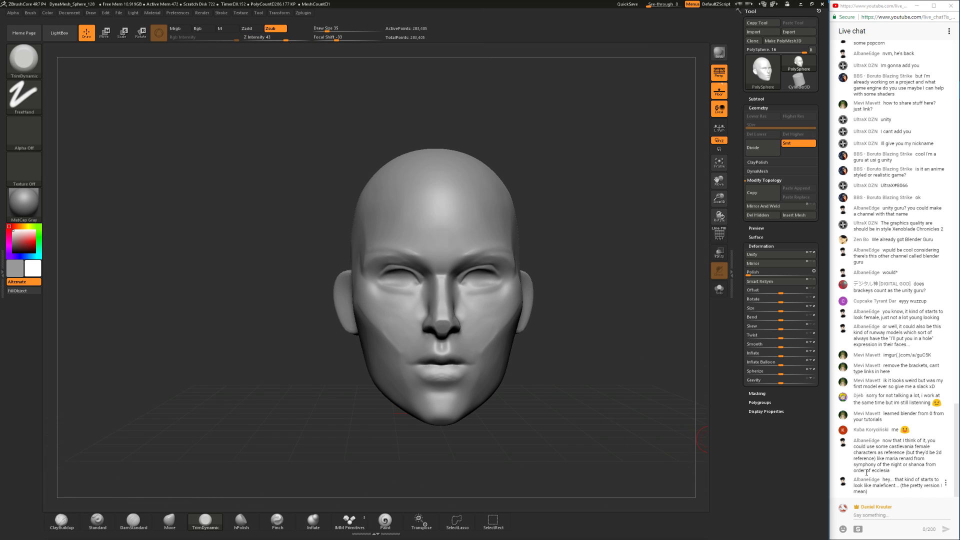
pyautogui.moveTo(635, 400)
pyautogui.keyDown('ctrl'); pyautogui.mouseDown(button='right')
pyautogui.moveTo(631, 376)
pyautogui.moveTo(625, 403)
pyautogui.mouseUp(button='right'); pyautogui.keyUp('ctrl')
pyautogui.moveTo(525, 396)
pyautogui.mouseDown(button='right')
pyautogui.moveTo(526, 415)
pyautogui.moveTo(558, 400)
pyautogui.moveTo(551, 394)
pyautogui.mouseUp(button='right')
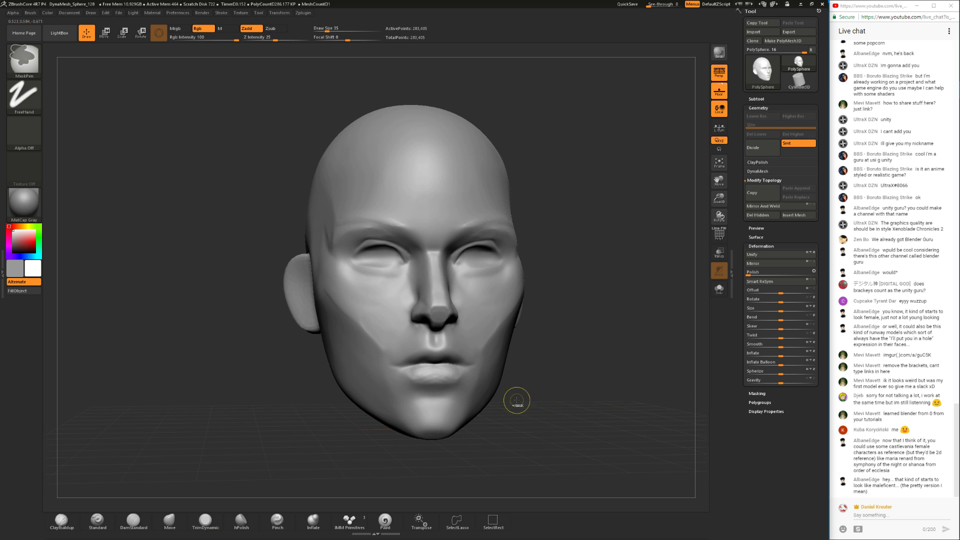
pyautogui.click(206, 521)
pyautogui.moveTo(584, 398)
pyautogui.keyDown('ctrl'); pyautogui.mouseDown(button='right')
pyautogui.moveTo(578, 407)
pyautogui.moveTo(535, 404)
pyautogui.moveTo(488, 354)
pyautogui.mouseUp(button='right'); pyautogui.keyUp('ctrl')
pyautogui.keyDown('ctrl'); pyautogui.moveTo(503, 307); pyautogui.dragTo(498, 356, button='right'); pyautogui.keyUp('ctrl')
pyautogui.press('space')
pyautogui.moveTo(436, 306); pyautogui.dragTo(442, 306)
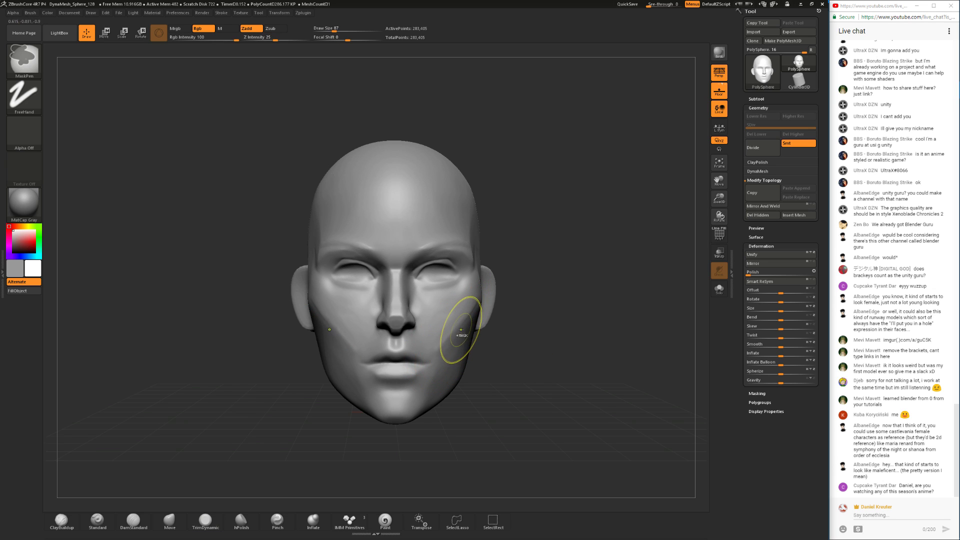
pyautogui.moveTo(525, 317); pyautogui.dragTo(487, 313, button='right')
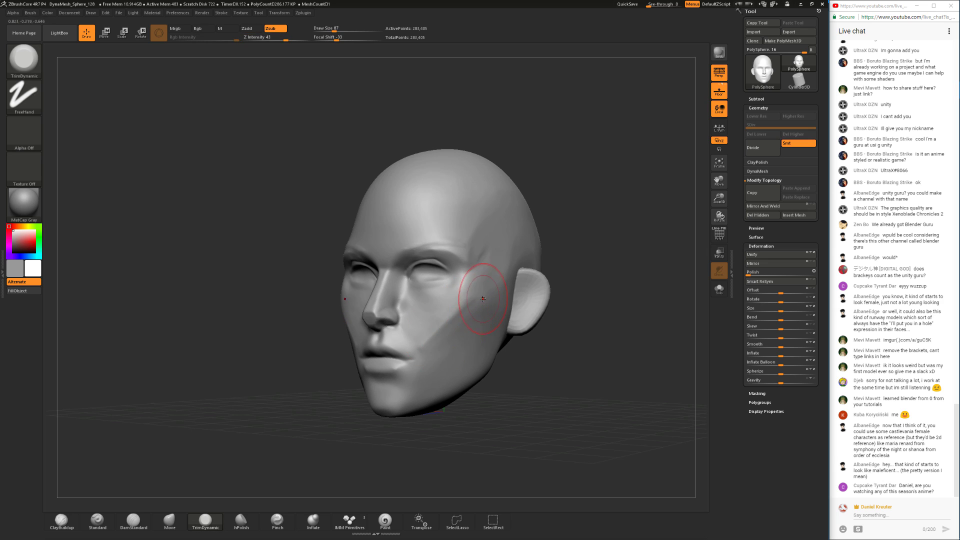
pyautogui.press('ctrl')
pyautogui.moveTo(460, 304); pyautogui.dragTo(464, 311)
# - Soften the cheek surface beside the nose and mouth with TrimDynamic at draw size 41
pyautogui.moveTo(299, 440); pyautogui.dragTo(343, 437)
pyautogui.press('space')
pyautogui.moveTo(478, 330); pyautogui.dragTo(455, 337)
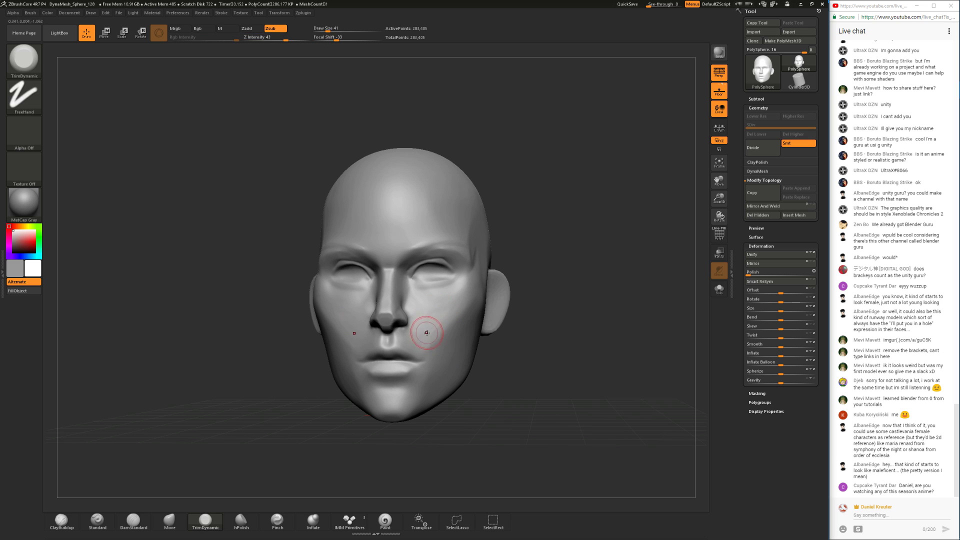
# - Flatten the side of the jaw and lower cheek with TrimDynamic at draw size 149
pyautogui.press('space')
pyautogui.moveTo(467, 360); pyautogui.dragTo(483, 363)
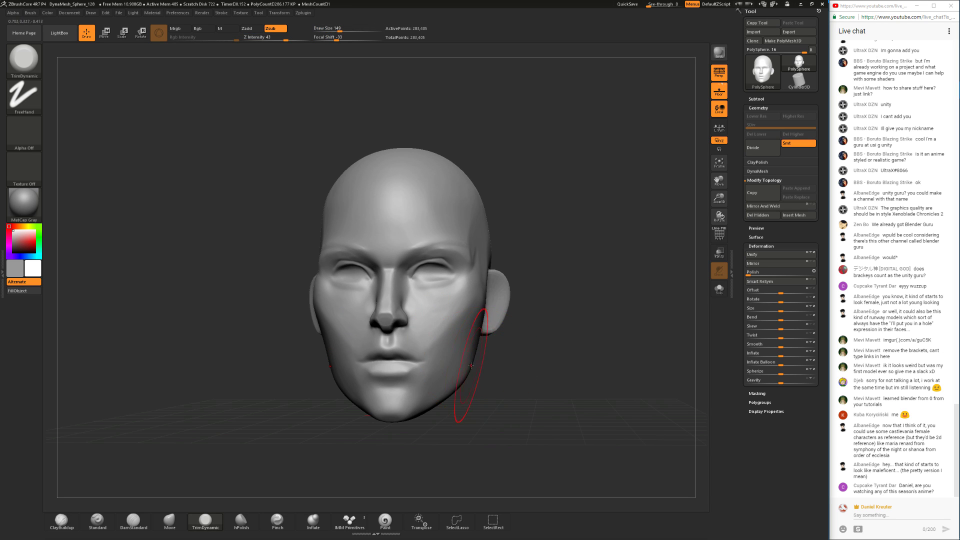
pyautogui.moveTo(445, 370)
pyautogui.mouseDown(button='right')
pyautogui.moveTo(444, 392)
pyautogui.moveTo(452, 380)
pyautogui.mouseUp(button='right')
pyautogui.moveTo(449, 430)
pyautogui.mouseDown(button='right')
pyautogui.moveTo(444, 419)
pyautogui.moveTo(477, 397)
pyautogui.mouseUp(button='right')
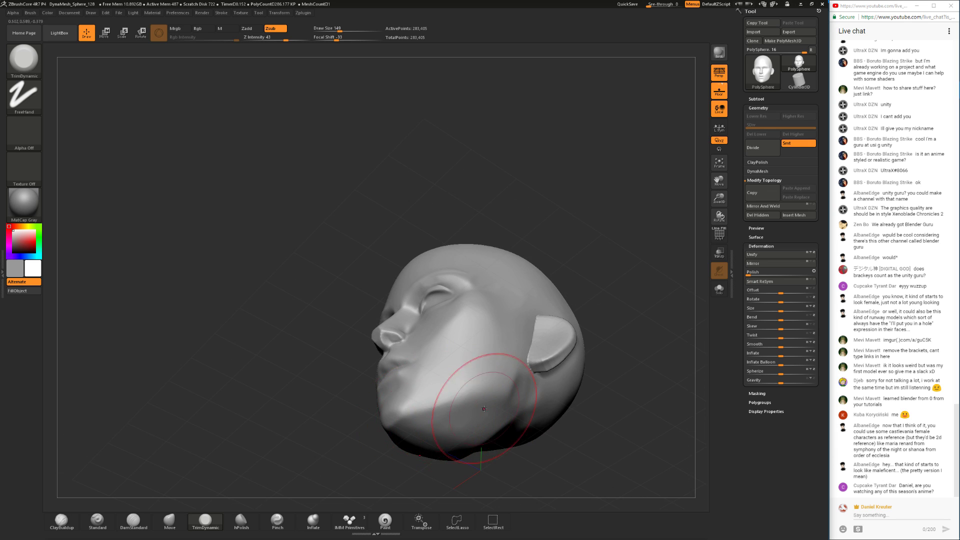
pyautogui.moveTo(597, 324)
pyautogui.keyDown('shift'); pyautogui.mouseDown(button='right')
pyautogui.moveTo(572, 309)
pyautogui.moveTo(324, 430)
pyautogui.moveTo(244, 454)
pyautogui.mouseUp(button='right'); pyautogui.keyUp('shift')
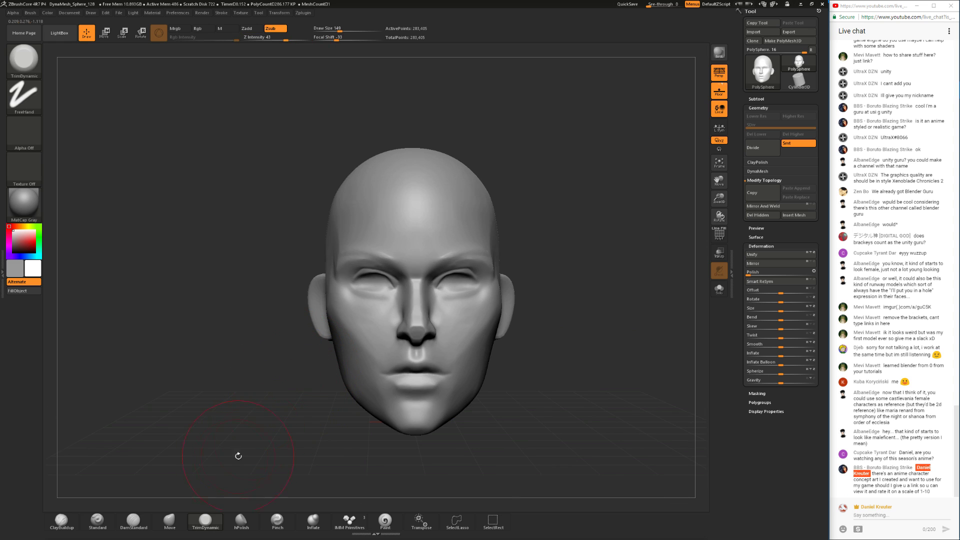
# - Reshape the jawline and lower face contour with the Move brush at draw size 207
pyautogui.click(176, 520)
pyautogui.moveTo(509, 384)
pyautogui.mouseDown(button='right')
pyautogui.moveTo(552, 379)
pyautogui.moveTo(504, 358)
pyautogui.mouseUp(button='right')
pyautogui.rightClick(550, 379)
pyautogui.moveTo(504, 358)
pyautogui.keyDown('ctrl'); pyautogui.mouseDown(button='right')
pyautogui.moveTo(506, 392)
pyautogui.moveTo(452, 386)
pyautogui.mouseUp(button='right'); pyautogui.keyUp('ctrl')
pyautogui.rightClick(445, 385)
pyautogui.click(496, 337)
pyautogui.keyDown('shift'); pyautogui.moveTo(484, 317); pyautogui.dragTo(492, 332, button='right'); pyautogui.keyUp('shift')
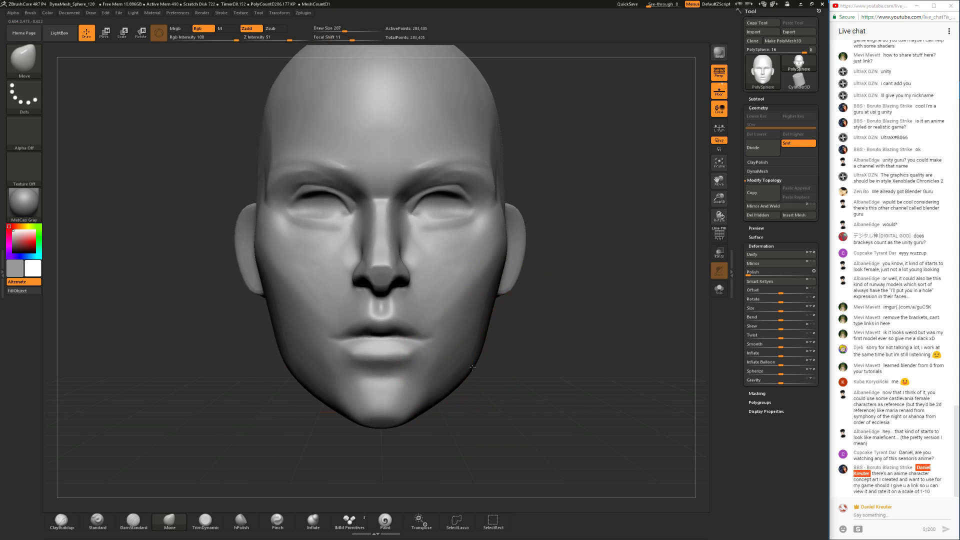
pyautogui.moveTo(470, 378)
pyautogui.keyDown('ctrl'); pyautogui.mouseDown(button='right')
pyautogui.moveTo(478, 375)
pyautogui.moveTo(463, 380)
pyautogui.mouseUp(button='right'); pyautogui.keyUp('ctrl')
pyautogui.rightClick(423, 428)
pyautogui.click(486, 379)
pyautogui.moveTo(455, 389); pyautogui.dragTo(456, 382)
# - Adjust the cheek and jaw contour with the Move brush at draw size 77
pyautogui.moveTo(457, 383); pyautogui.dragTo(493, 375, button='right')
pyautogui.press('s')
pyautogui.moveTo(492, 375); pyautogui.dragTo(483, 357)
pyautogui.press('s')
pyautogui.press('shift')
pyautogui.moveTo(461, 328)
pyautogui.mouseDown(button='right')
pyautogui.moveTo(426, 345)
pyautogui.moveTo(506, 347)
pyautogui.moveTo(500, 353)
pyautogui.mouseUp(button='right')
pyautogui.moveTo(499, 353)
pyautogui.keyDown('ctrl'); pyautogui.mouseDown(button='right')
pyautogui.moveTo(510, 412)
pyautogui.moveTo(501, 369)
pyautogui.mouseUp(button='right'); pyautogui.keyUp('ctrl')
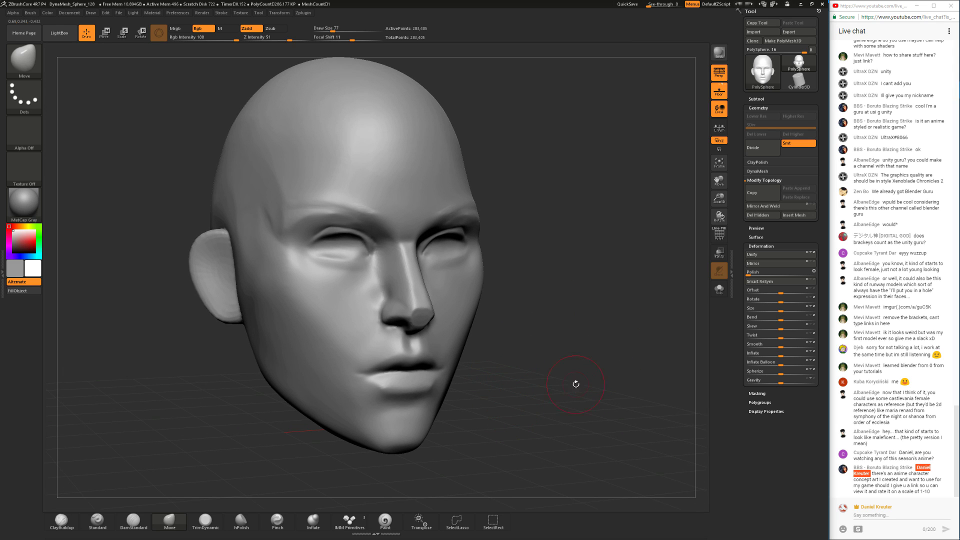
pyautogui.moveTo(577, 411); pyautogui.dragTo(604, 387, button='right')
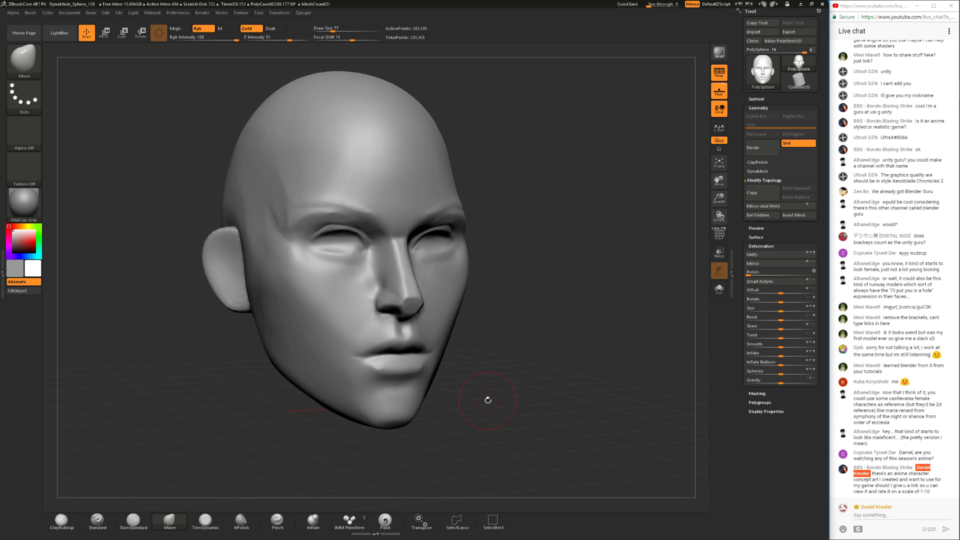
pyautogui.moveTo(533, 361)
pyautogui.mouseDown(button='right')
pyautogui.moveTo(568, 368)
pyautogui.moveTo(559, 367)
pyautogui.mouseUp(button='right')
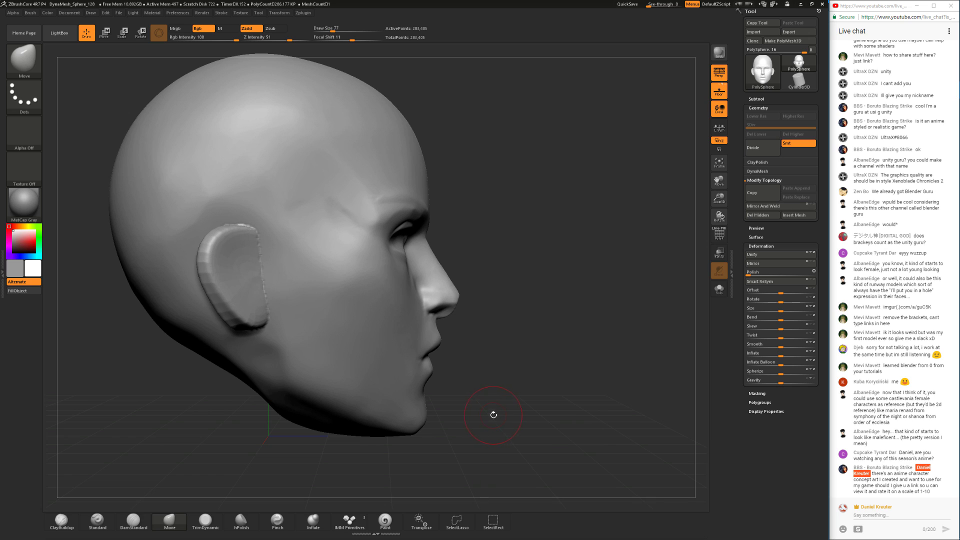
pyautogui.keyDown('ctrl'); pyautogui.moveTo(488, 406); pyautogui.dragTo(485, 397, button='right'); pyautogui.keyUp('ctrl')
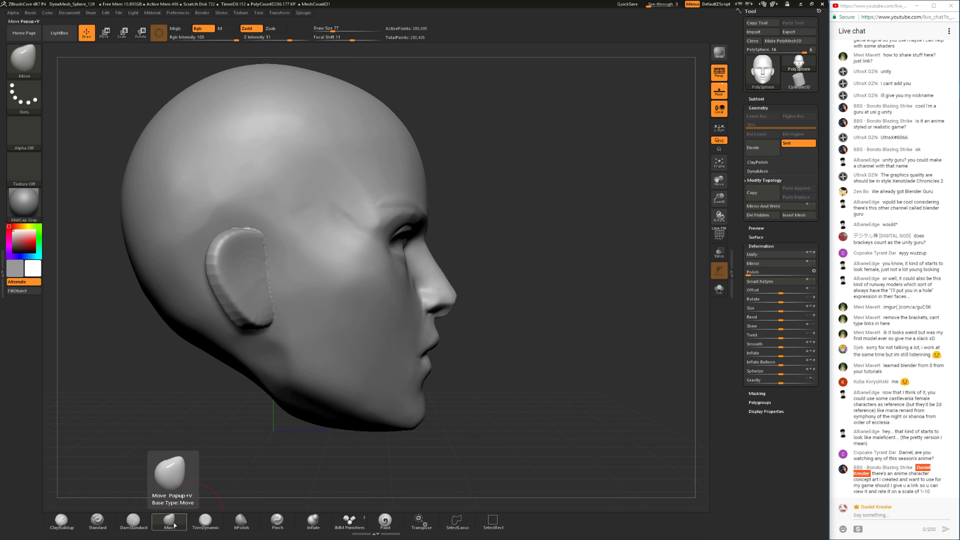
# - Adjust the side profile around the nose and mouth with the Move brush at draw size 149
pyautogui.press('space')
pyautogui.moveTo(426, 270); pyautogui.dragTo(437, 272)
pyautogui.moveTo(460, 295); pyautogui.dragTo(322, 332, button='right')
pyautogui.press('space')
pyautogui.moveTo(366, 307); pyautogui.dragTo(363, 308)
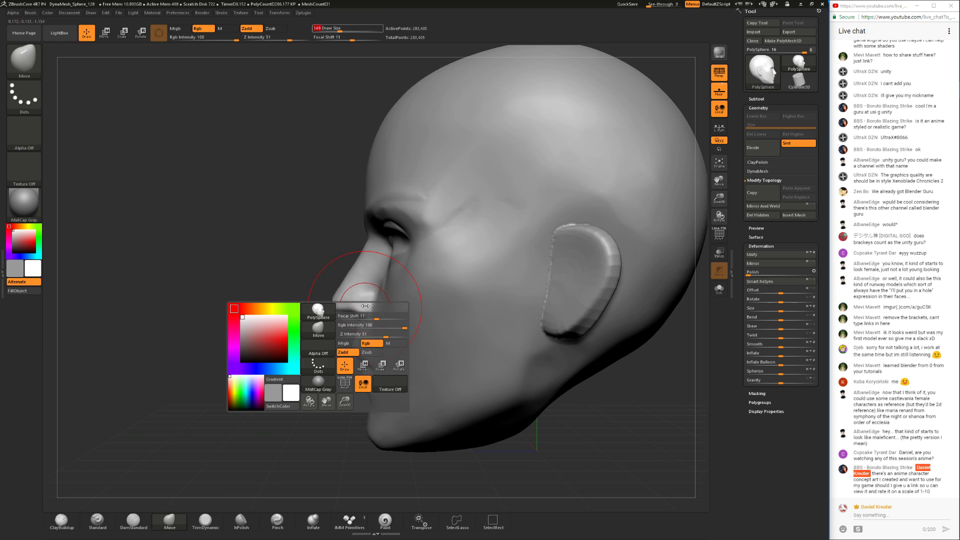
pyautogui.moveTo(274, 358); pyautogui.dragTo(373, 344, button='right')
pyautogui.keyDown('ctrl'); pyautogui.moveTo(490, 351); pyautogui.dragTo(425, 326, button='right'); pyautogui.keyUp('ctrl')
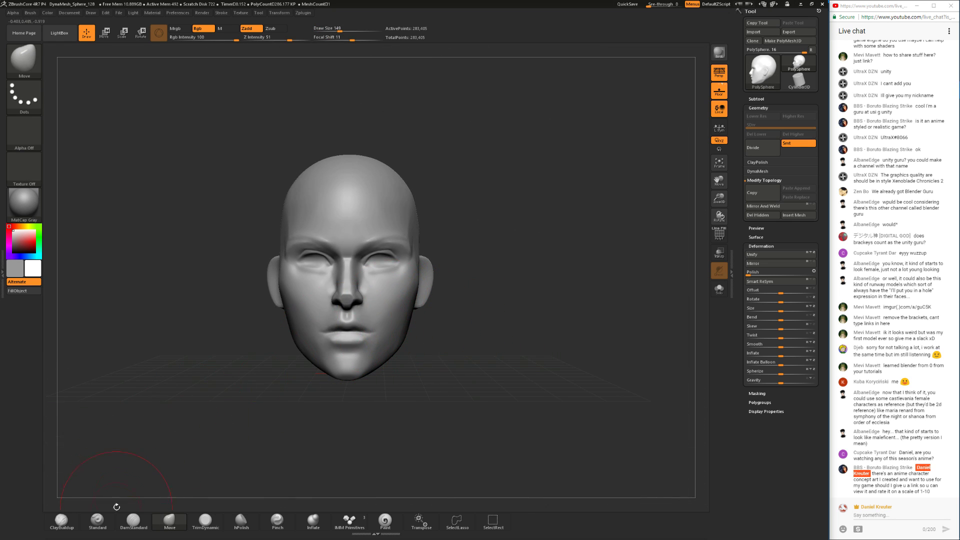
# - Set up the DamStandard brush at draw size 29 and undo the last three strokes
pyautogui.click(133, 520)
pyautogui.keyDown('ctrl'); pyautogui.moveTo(163, 487); pyautogui.dragTo(178, 419, button='right'); pyautogui.keyUp('ctrl')
pyautogui.press('space')
pyautogui.moveTo(337, 363)
pyautogui.mouseDown()
pyautogui.moveTo(325, 362)
pyautogui.moveTo(329, 340)
pyautogui.mouseUp()
pyautogui.press('space')
pyautogui.hotkey('ctrl', 'z')
pyautogui.hotkey('ctrl', 'z')
pyautogui.hotkey('ctrl', 'z')
# - Carve sharper mouth corners with DamStandard at draw size 29 and smooth the skin beside them
pyautogui.moveTo(186, 403)
pyautogui.mouseDown()
pyautogui.moveTo(306, 406)
pyautogui.moveTo(223, 403)
pyautogui.moveTo(243, 402)
pyautogui.mouseUp()
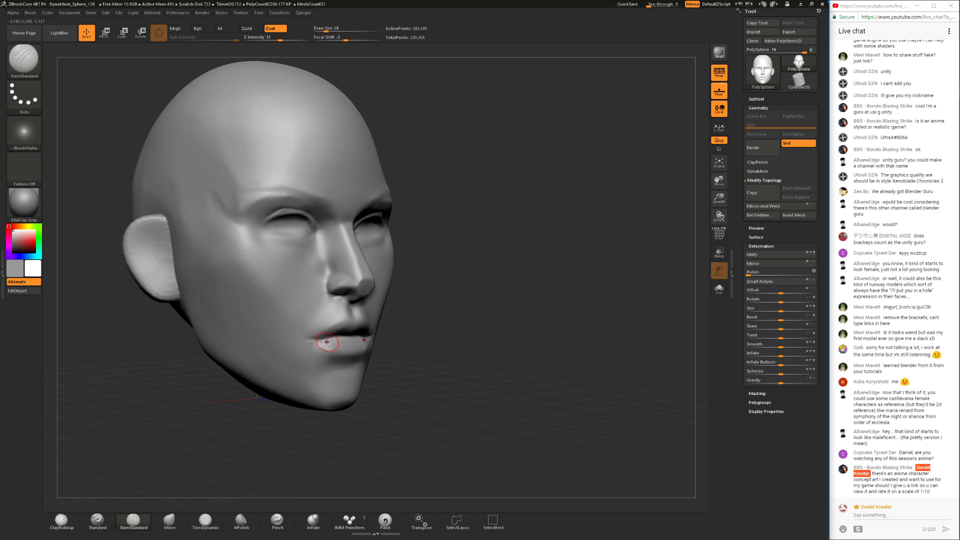
pyautogui.moveTo(323, 340); pyautogui.dragTo(321, 340)
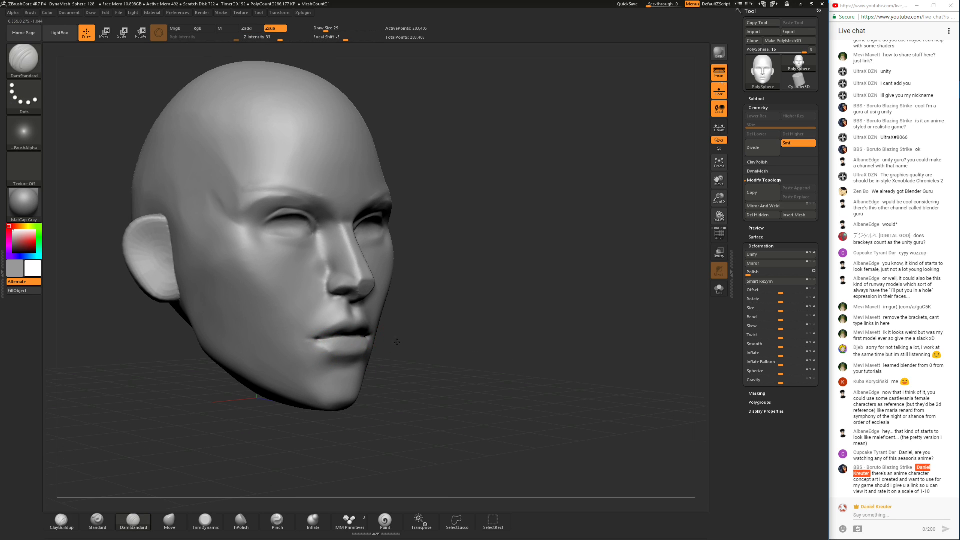
pyautogui.moveTo(399, 340); pyautogui.dragTo(341, 340)
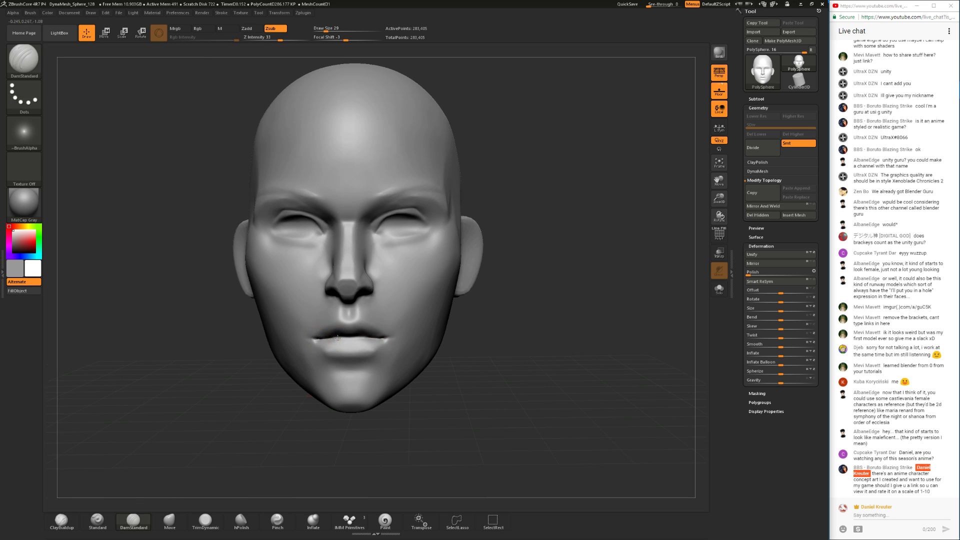
pyautogui.moveTo(233, 368); pyautogui.dragTo(287, 388)
pyautogui.keyDown('shift'); pyautogui.moveTo(306, 333); pyautogui.dragTo(305, 337); pyautogui.keyUp('shift')
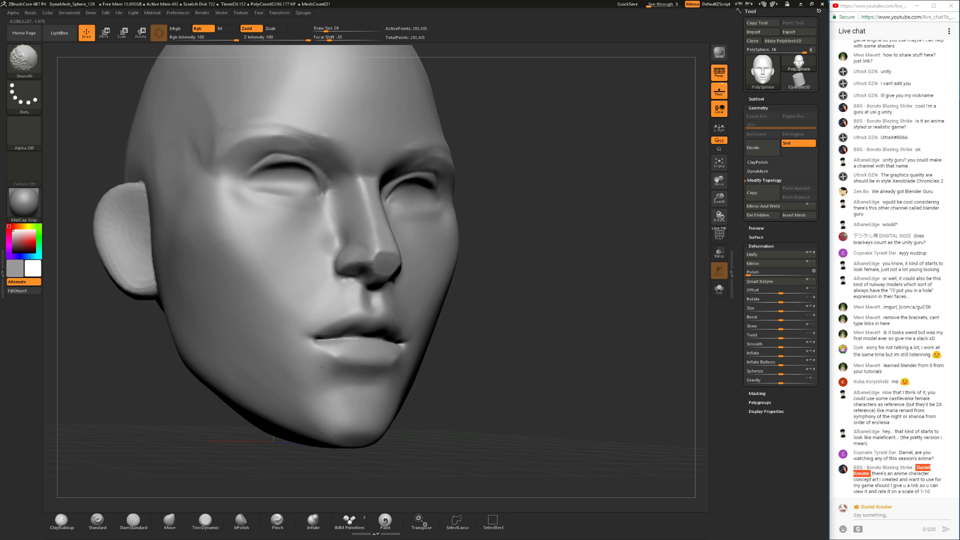
pyautogui.moveTo(440, 359); pyautogui.dragTo(370, 367)
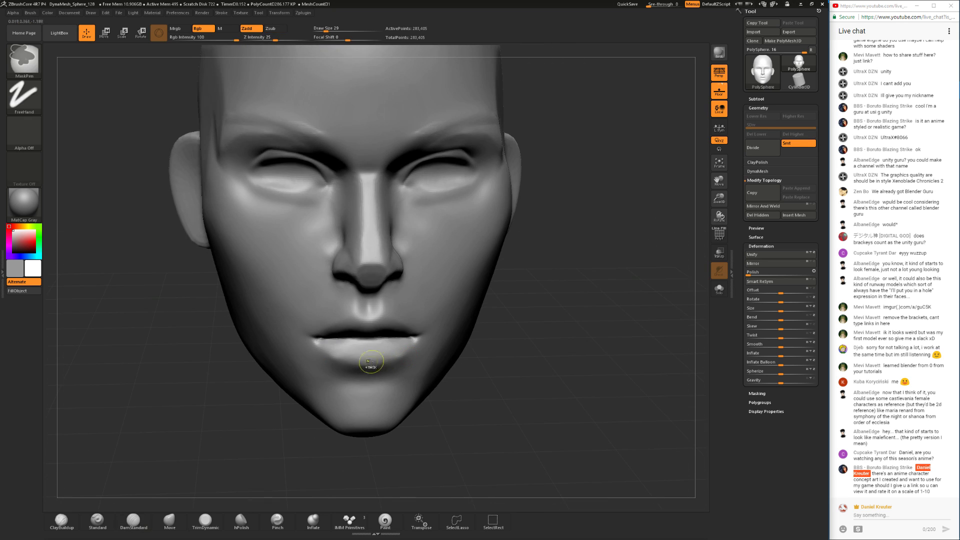
# - Build up the lower lip with ClayBuildup at draw size 29 and smooth its surface
pyautogui.click(59, 520)
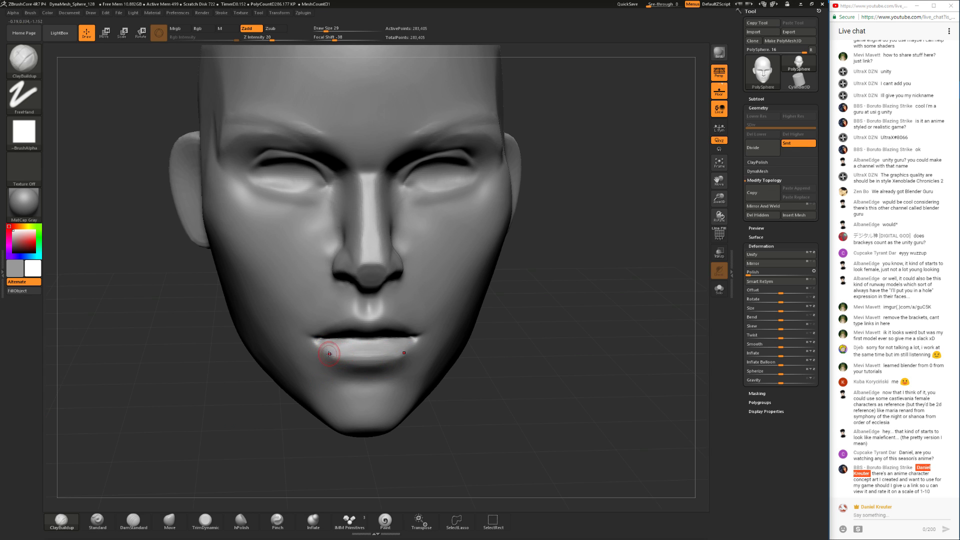
pyautogui.moveTo(473, 370)
pyautogui.mouseDown()
pyautogui.moveTo(275, 421)
pyautogui.moveTo(284, 394)
pyautogui.moveTo(429, 370)
pyautogui.moveTo(434, 399)
pyautogui.moveTo(380, 395)
pyautogui.mouseUp()
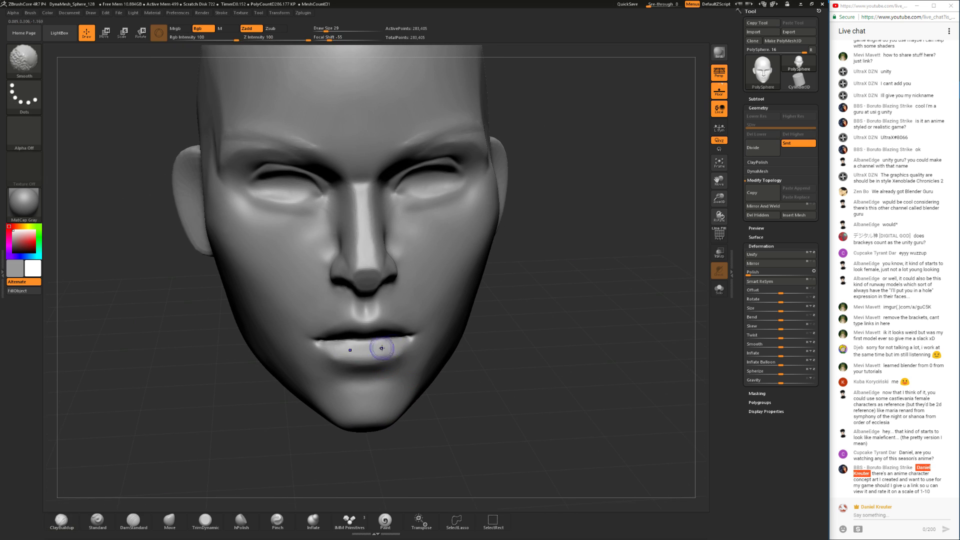
pyautogui.moveTo(480, 354)
pyautogui.mouseDown()
pyautogui.moveTo(459, 374)
pyautogui.moveTo(473, 364)
pyautogui.moveTo(458, 404)
pyautogui.moveTo(484, 349)
pyautogui.moveTo(497, 368)
pyautogui.moveTo(482, 279)
pyautogui.mouseUp()
pyautogui.keyDown('alt'); pyautogui.moveTo(504, 320); pyautogui.dragTo(424, 361); pyautogui.keyUp('alt')
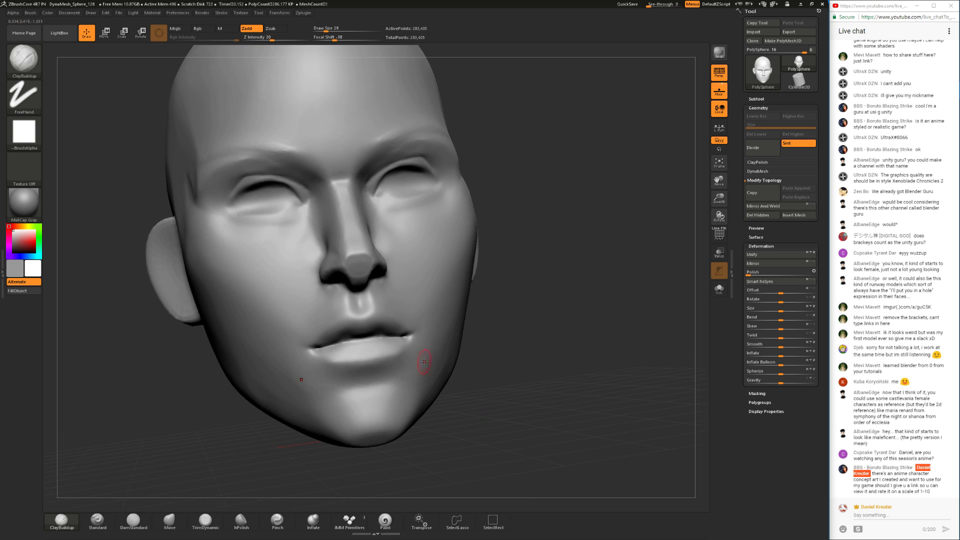
# - Adjust the shape of the lips from the front with the Move brush at draw size 74
pyautogui.click(169, 521)
pyautogui.keyDown('shift'); pyautogui.moveTo(167, 445); pyautogui.dragTo(155, 440); pyautogui.keyUp('shift')
pyautogui.press('space')
pyautogui.moveTo(344, 330); pyautogui.dragTo(384, 340)
pyautogui.press('space')
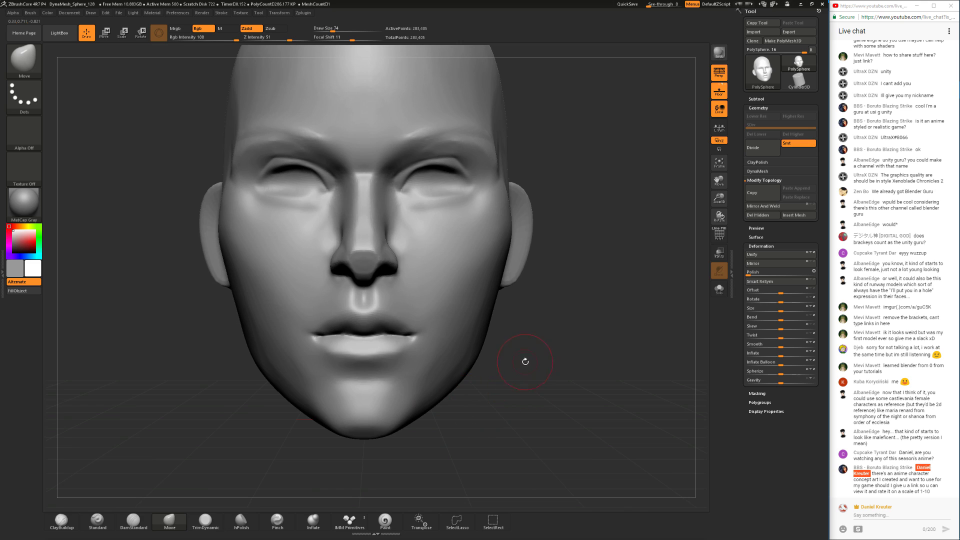
# - Refine the line between the lips with the Move brush at draw size 59
pyautogui.press('space')
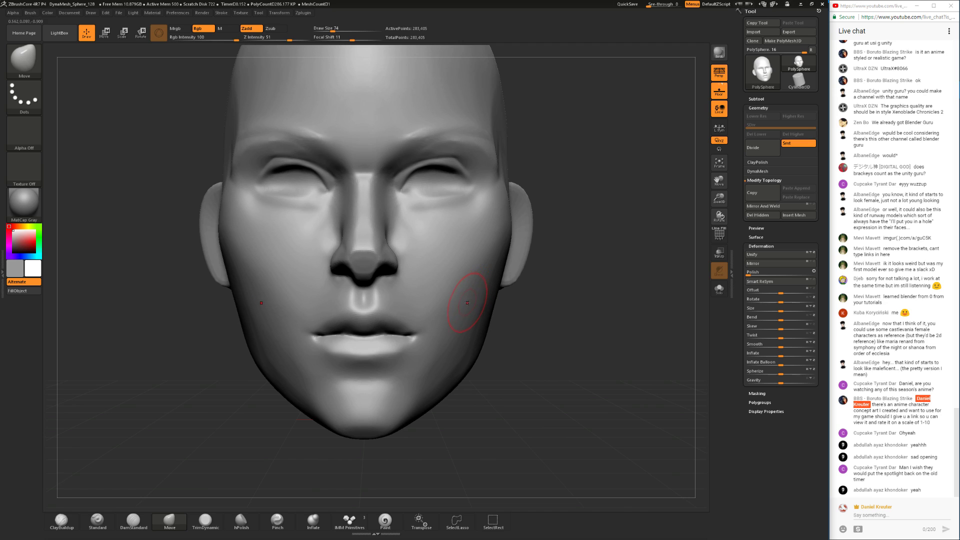
pyautogui.press('space')
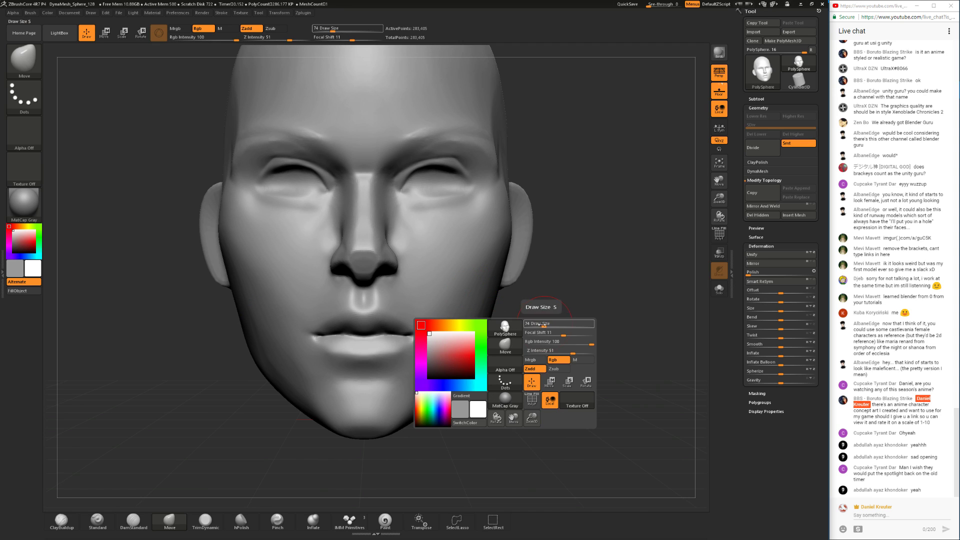
pyautogui.moveTo(543, 323); pyautogui.dragTo(541, 323)
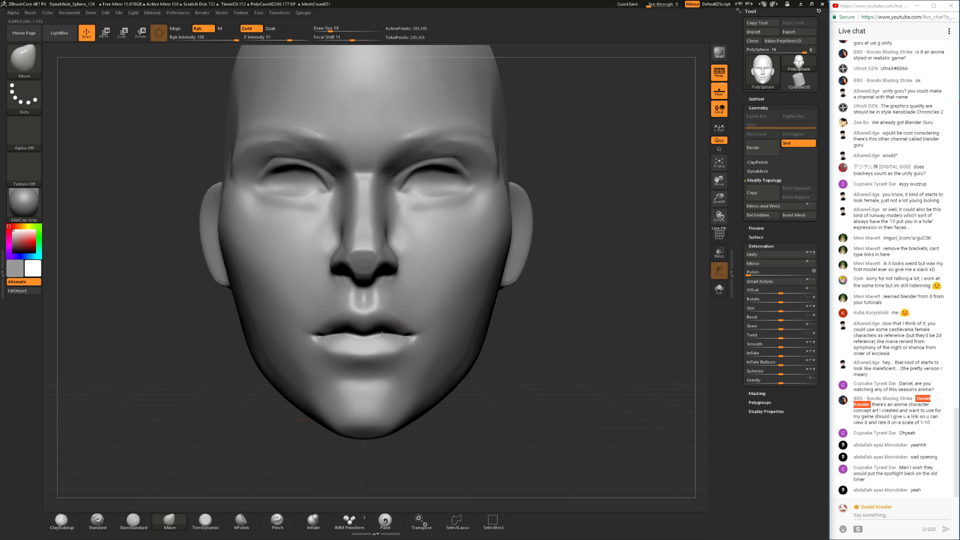
pyautogui.moveTo(522, 392); pyautogui.dragTo(199, 359)
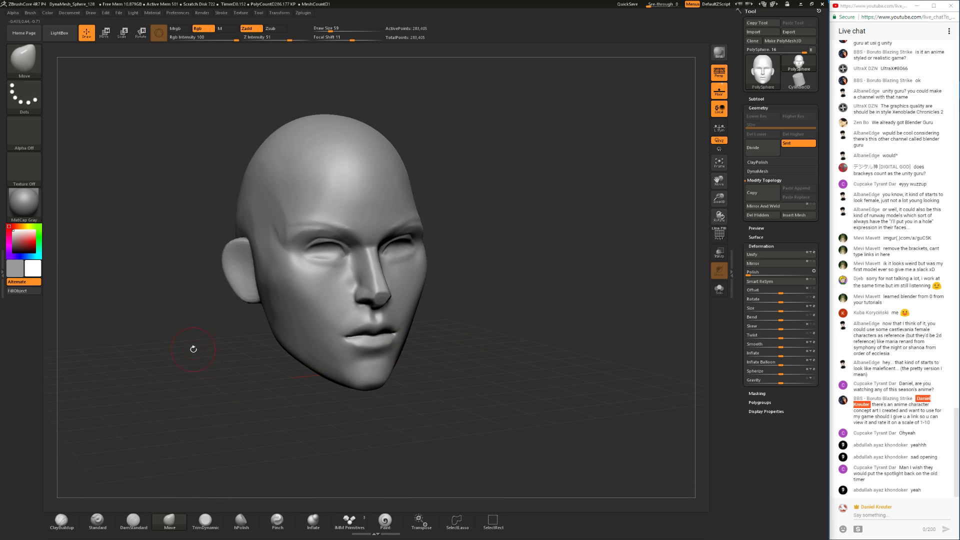
# - Sharpen the crease between the lips near the centre with DamStandard at draw size 59
pyautogui.click(61, 521)
pyautogui.moveTo(334, 414)
pyautogui.keyDown('alt'); pyautogui.mouseDown()
pyautogui.moveTo(422, 415)
pyautogui.moveTo(354, 410)
pyautogui.mouseUp(); pyautogui.keyUp('alt')
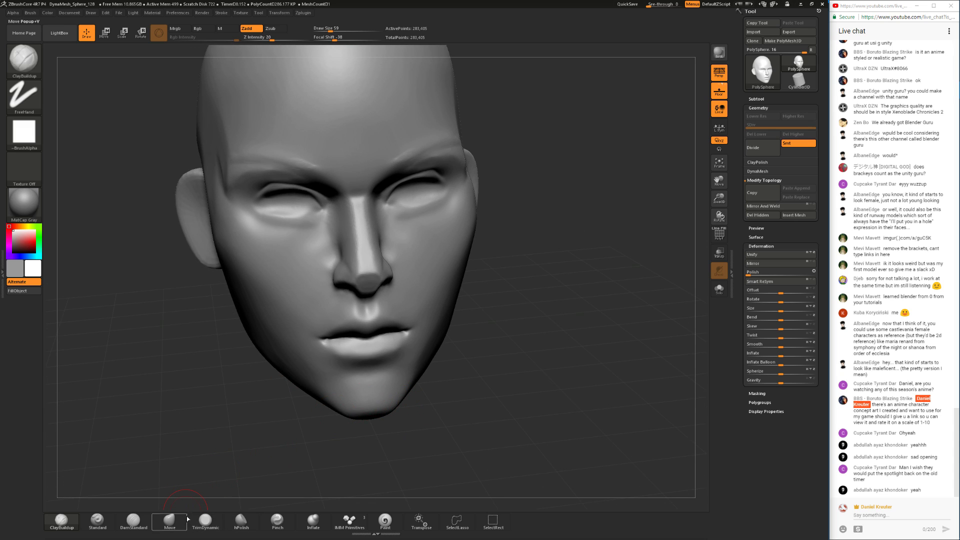
pyautogui.click(133, 520)
pyautogui.moveTo(491, 392)
pyautogui.keyDown('alt'); pyautogui.mouseDown()
pyautogui.moveTo(481, 415)
pyautogui.moveTo(486, 374)
pyautogui.mouseUp(); pyautogui.keyUp('alt')
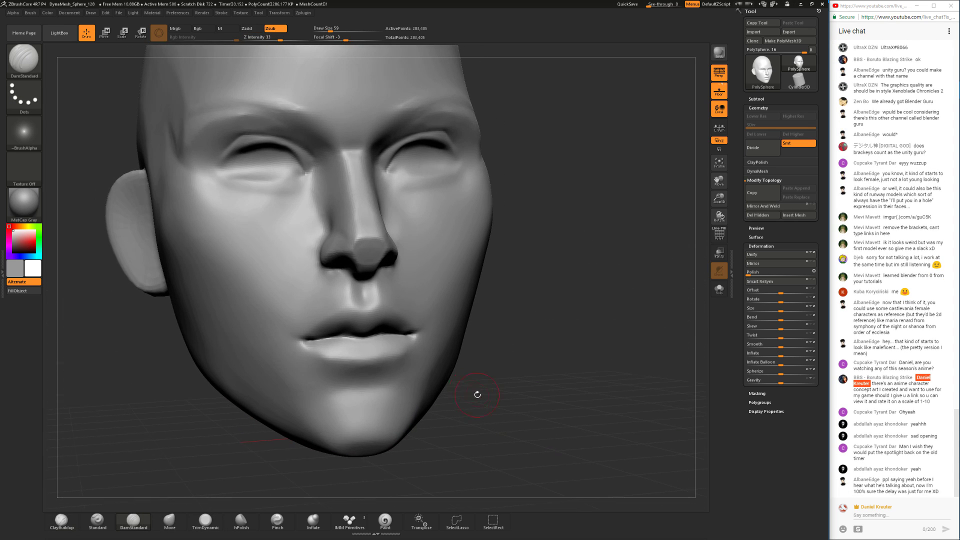
pyautogui.moveTo(382, 323); pyautogui.dragTo(373, 324)
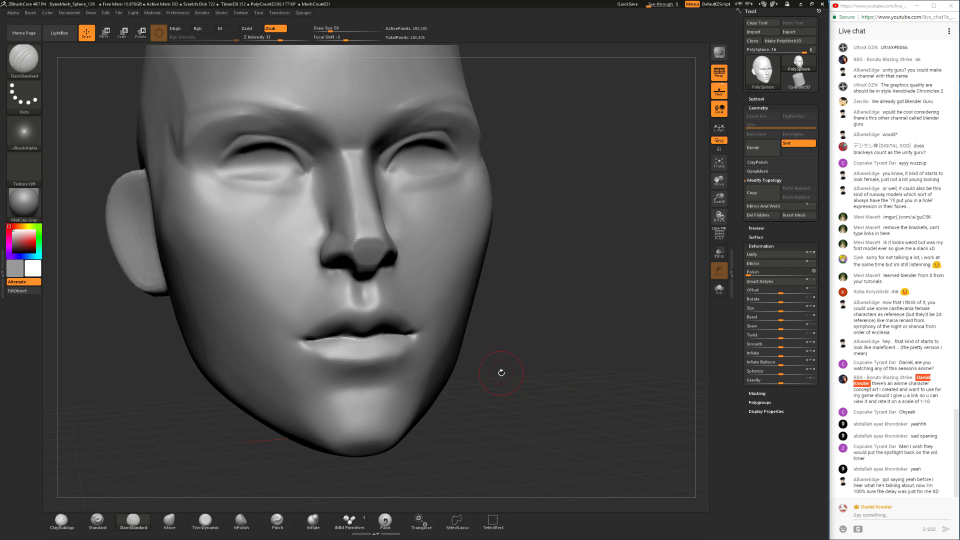
pyautogui.click(60, 527)
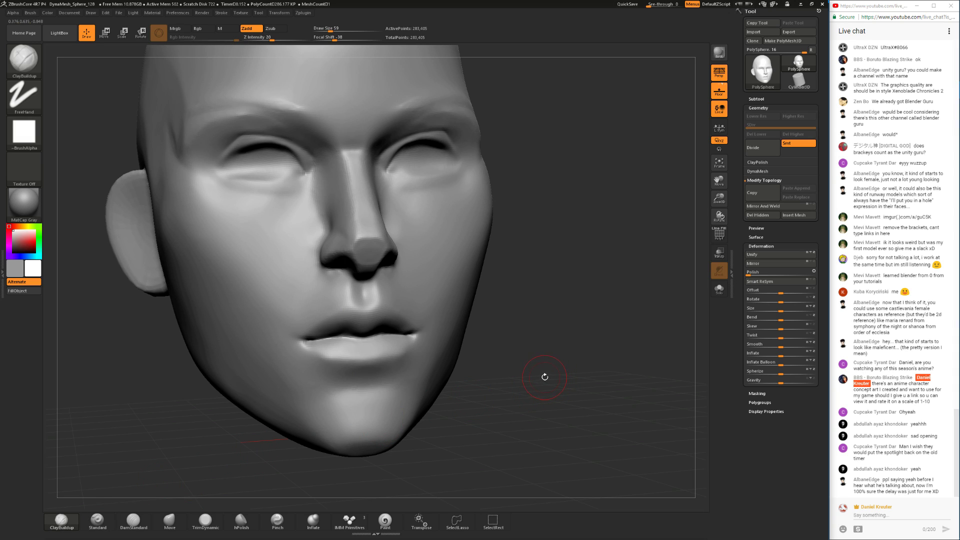
# - Adjust the cheek and jaw contour with the Move brush at draw size 83
pyautogui.click(169, 521)
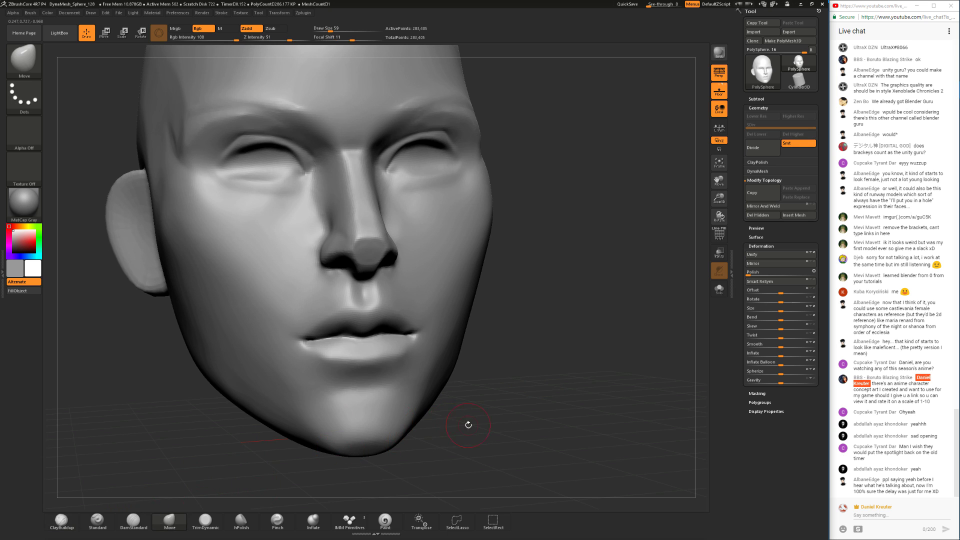
pyautogui.keyDown('shift'); pyautogui.moveTo(465, 425); pyautogui.dragTo(440, 421); pyautogui.keyUp('shift')
pyautogui.moveTo(200, 430)
pyautogui.mouseDown()
pyautogui.moveTo(417, 344)
pyautogui.moveTo(370, 343)
pyautogui.moveTo(386, 329)
pyautogui.moveTo(453, 365)
pyautogui.moveTo(434, 335)
pyautogui.moveTo(445, 356)
pyautogui.moveTo(409, 356)
pyautogui.moveTo(274, 420)
pyautogui.mouseUp()
pyautogui.press('space')
pyautogui.press('space')
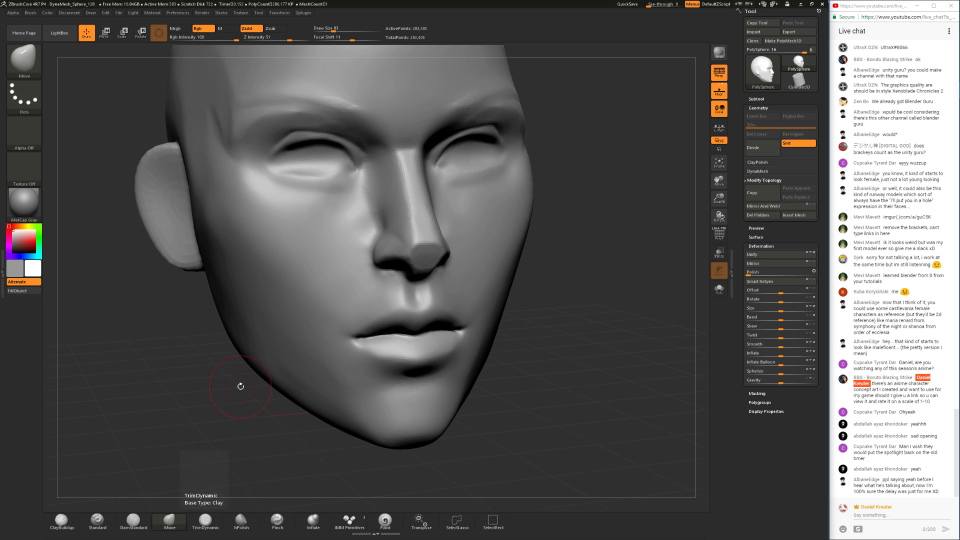
pyautogui.moveTo(220, 426); pyautogui.dragTo(253, 302)
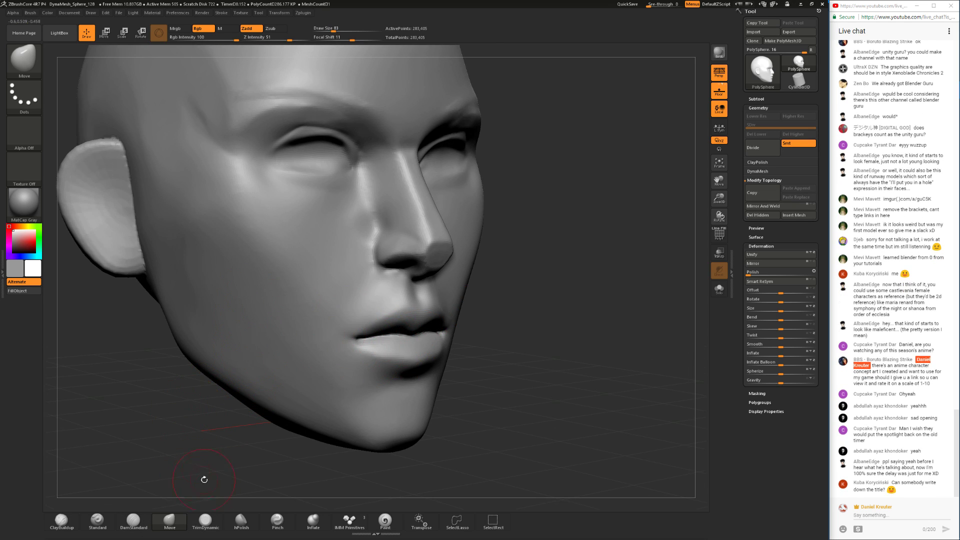
# - Flatten the lower lip with TrimDynamic at draw size 71
pyautogui.click(205, 520)
pyautogui.rightClick(400, 379)
pyautogui.moveTo(395, 356)
pyautogui.mouseDown()
pyautogui.moveTo(379, 342)
pyautogui.moveTo(430, 350)
pyautogui.mouseUp()
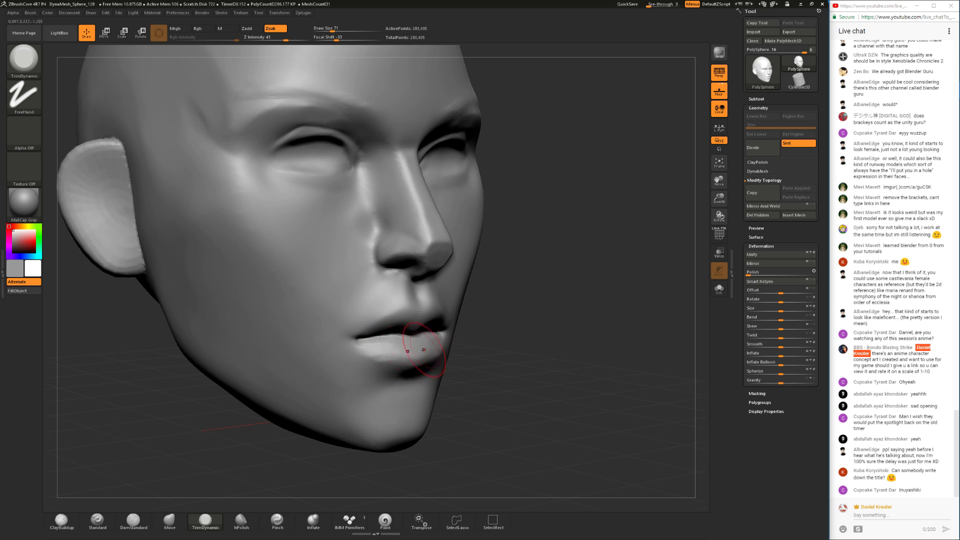
pyautogui.moveTo(496, 342); pyautogui.dragTo(560, 353)
pyautogui.moveTo(438, 366)
pyautogui.mouseDown()
pyautogui.moveTo(371, 361)
pyautogui.moveTo(386, 352)
pyautogui.moveTo(371, 361)
pyautogui.mouseUp()
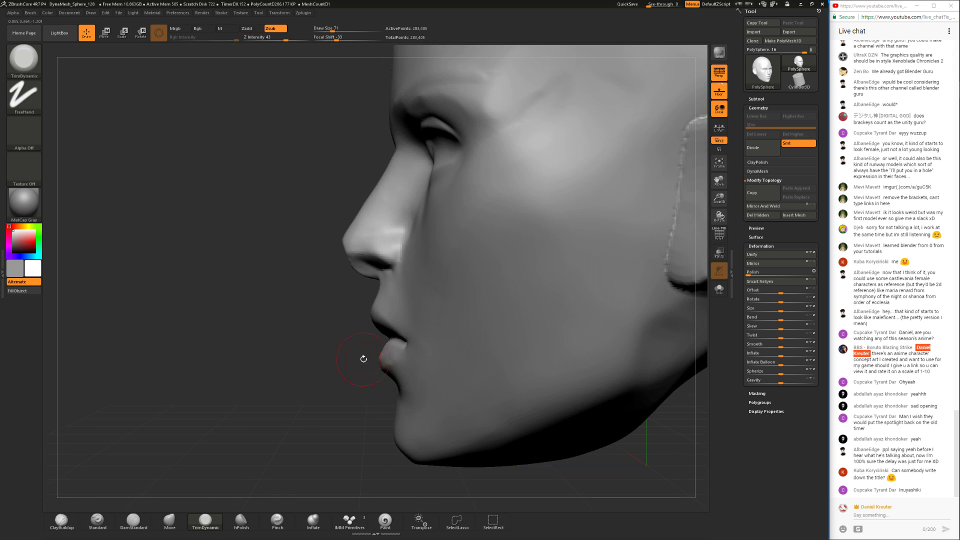
pyautogui.click(176, 518)
pyautogui.click(314, 521)
pyautogui.moveTo(314, 410); pyautogui.dragTo(413, 355)
pyautogui.press('space')
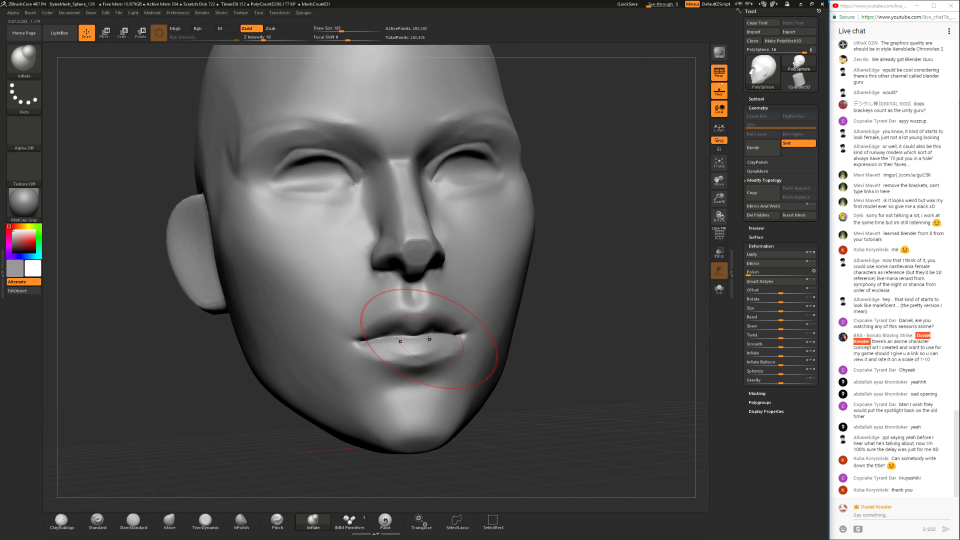
# - Adjust the mouth and lower face in side profile with the Move brush at draw size 318
pyautogui.moveTo(548, 345)
pyautogui.keyDown('shift'); pyautogui.mouseDown()
pyautogui.moveTo(400, 403)
pyautogui.moveTo(315, 390)
pyautogui.moveTo(560, 403)
pyautogui.mouseUp(); pyautogui.keyUp('shift')
pyautogui.click(169, 521)
pyautogui.press('space')
pyautogui.moveTo(485, 321); pyautogui.dragTo(495, 323)
pyautogui.moveTo(418, 338); pyautogui.dragTo(421, 337)
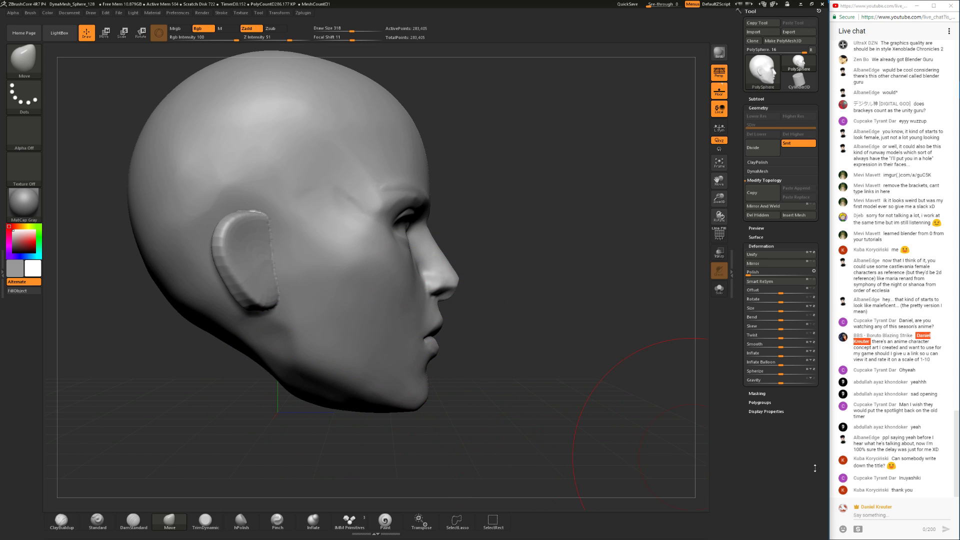
pyautogui.moveTo(578, 372)
pyautogui.keyDown('alt'); pyautogui.mouseDown()
pyautogui.moveTo(567, 361)
pyautogui.moveTo(578, 374)
pyautogui.moveTo(572, 386)
pyautogui.moveTo(571, 346)
pyautogui.moveTo(581, 382)
pyautogui.moveTo(592, 389)
pyautogui.mouseUp(); pyautogui.keyUp('alt')
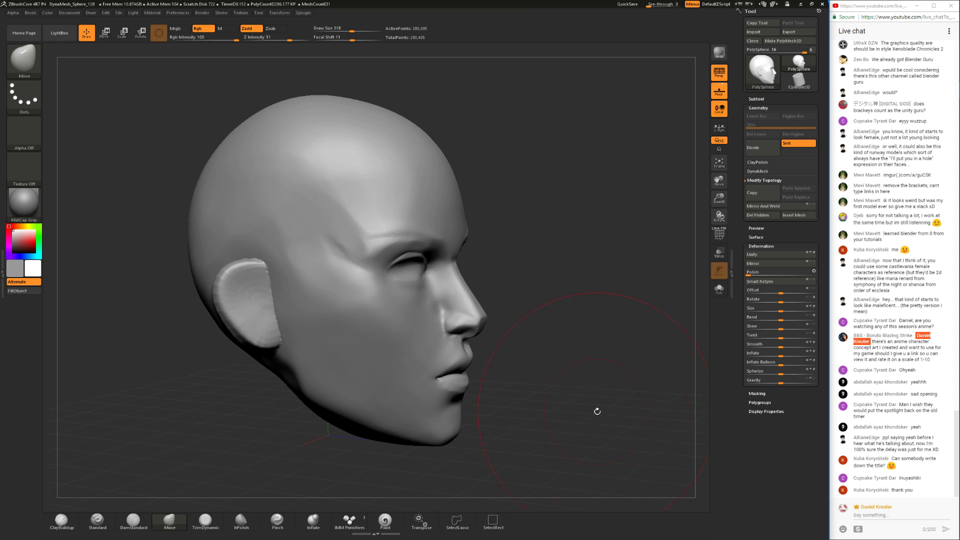
# - Reshape the lower face and jaw proportions with the Move brush at draw size 207
pyautogui.press('space')
pyautogui.moveTo(557, 339); pyautogui.dragTo(520, 345)
pyautogui.press('space')
pyautogui.moveTo(527, 381); pyautogui.dragTo(511, 392)
pyautogui.press('space')
pyautogui.press('space')
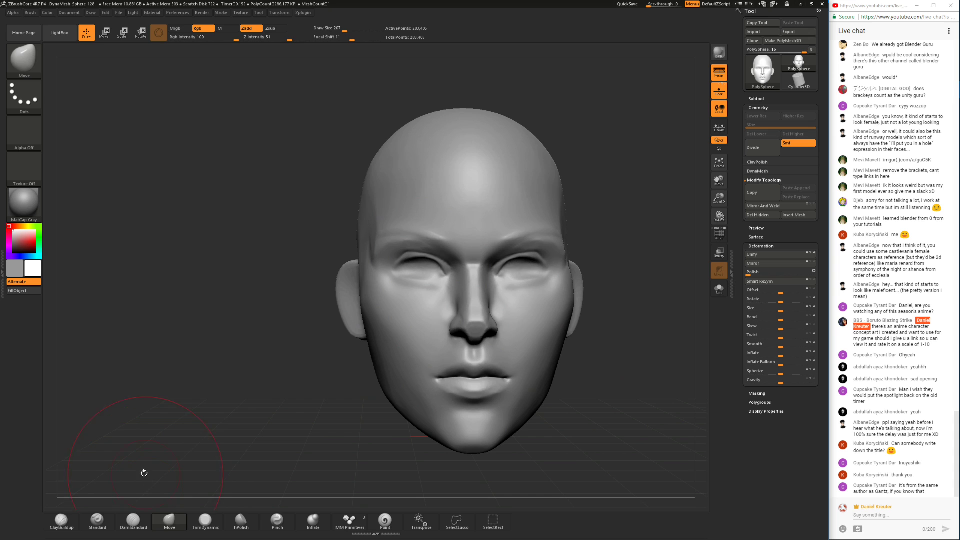
# - Deepen the mouth corners with DamStandard at draw size 94
pyautogui.click(133, 521)
pyautogui.press('space')
pyautogui.moveTo(602, 358)
pyautogui.mouseDown()
pyautogui.moveTo(591, 359)
pyautogui.moveTo(617, 424)
pyautogui.moveTo(591, 400)
pyautogui.mouseUp()
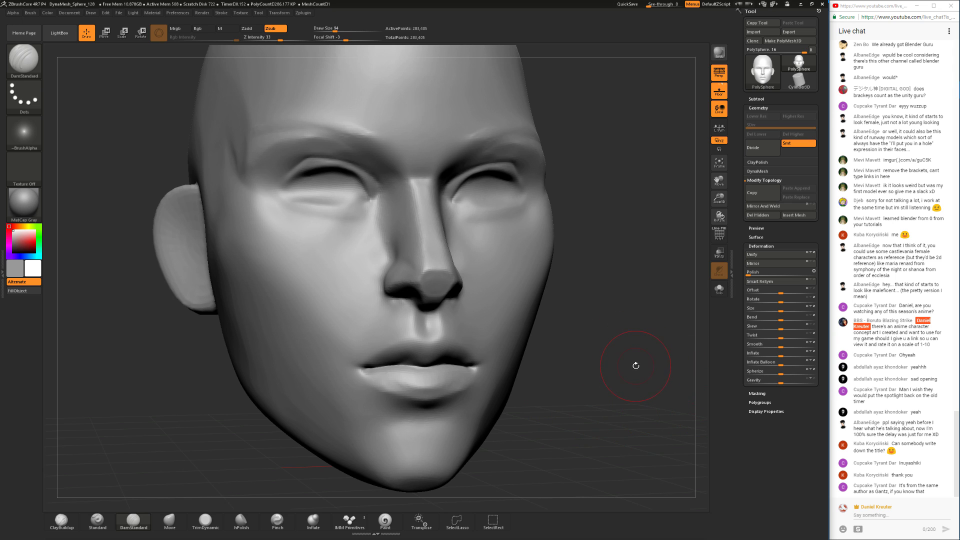
pyautogui.moveTo(592, 387); pyautogui.dragTo(569, 392)
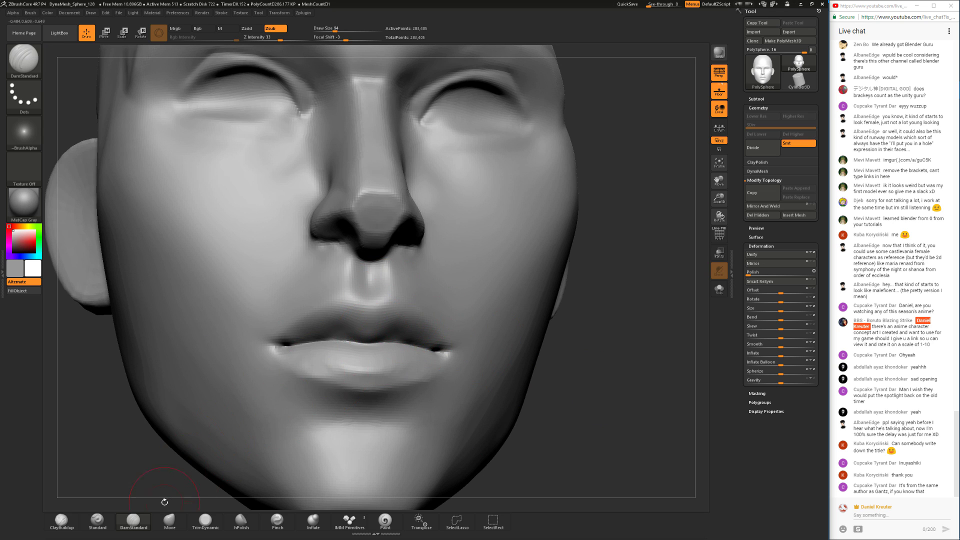
# - Adjust the mouth corners and surrounding cheeks with the Move brush at draw size 71
pyautogui.click(169, 521)
pyautogui.moveTo(116, 434)
pyautogui.keyDown('alt'); pyautogui.mouseDown()
pyautogui.moveTo(101, 395)
pyautogui.moveTo(108, 376)
pyautogui.mouseUp(); pyautogui.keyUp('alt')
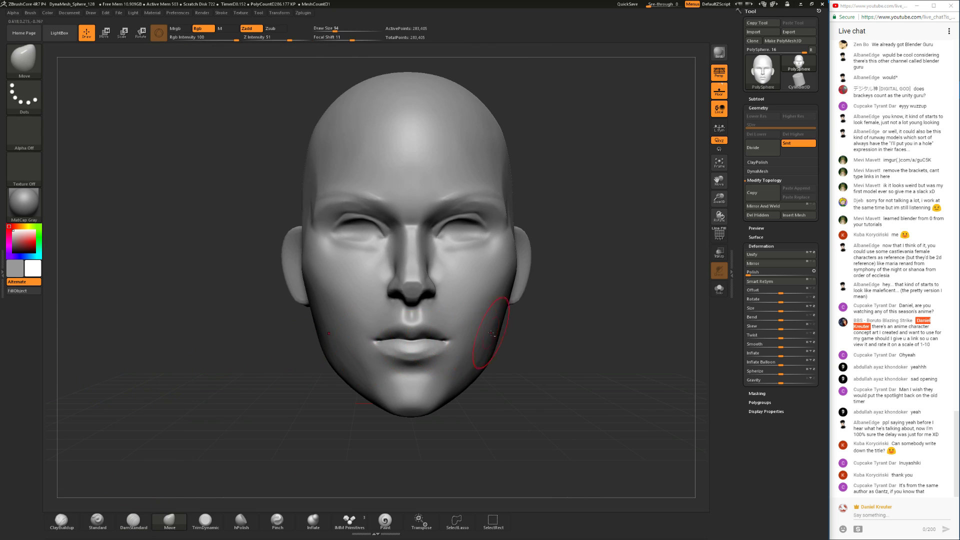
pyautogui.keyDown('alt'); pyautogui.moveTo(555, 347); pyautogui.dragTo(559, 378); pyautogui.keyUp('alt')
pyautogui.press('space')
pyautogui.moveTo(425, 326); pyautogui.dragTo(436, 320)
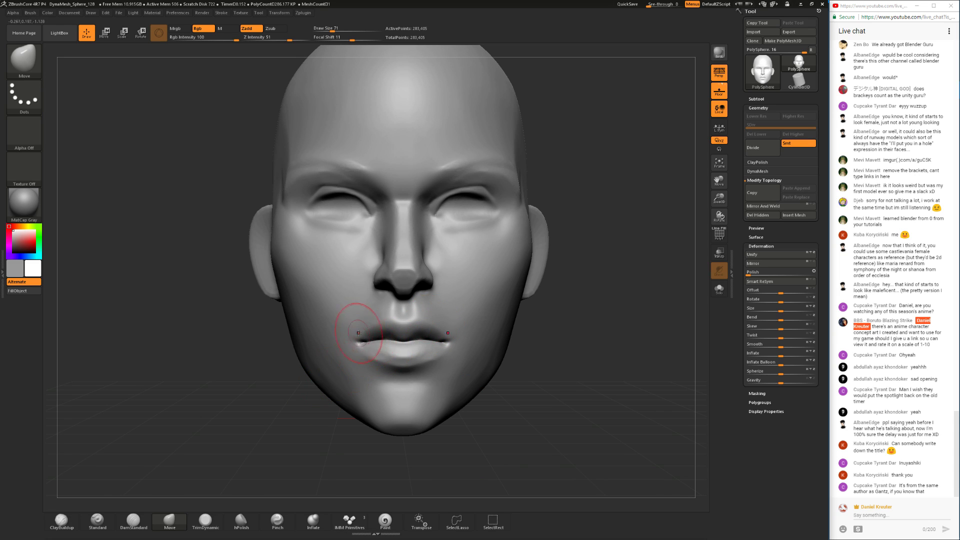
# - Define the edges of the lower lip with DamStandard at draw size 29 and smooth the strokes
pyautogui.click(134, 521)
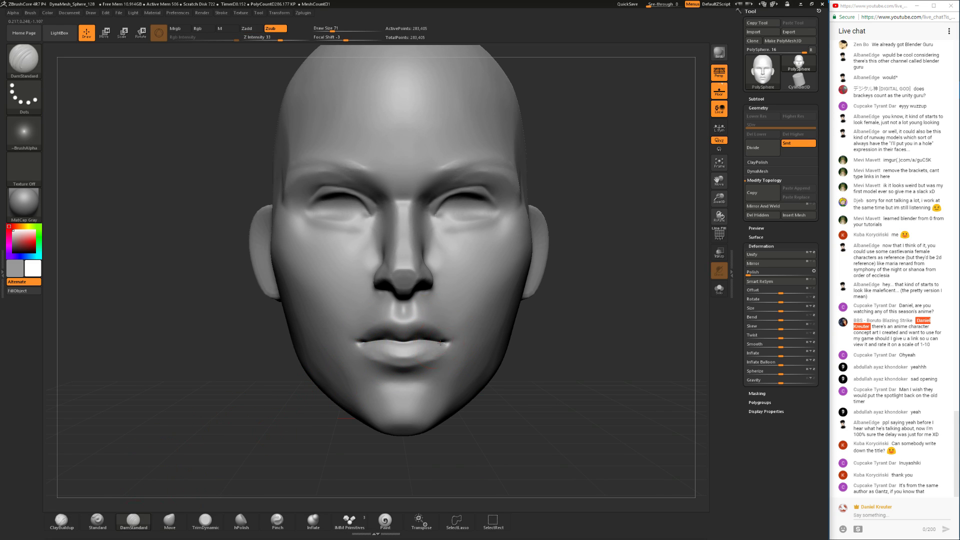
pyautogui.press('space')
pyautogui.press('shift')
pyautogui.moveTo(524, 367)
pyautogui.mouseDown()
pyautogui.moveTo(470, 384)
pyautogui.moveTo(505, 386)
pyautogui.moveTo(514, 373)
pyautogui.moveTo(370, 362)
pyautogui.mouseUp()
pyautogui.press('shift')
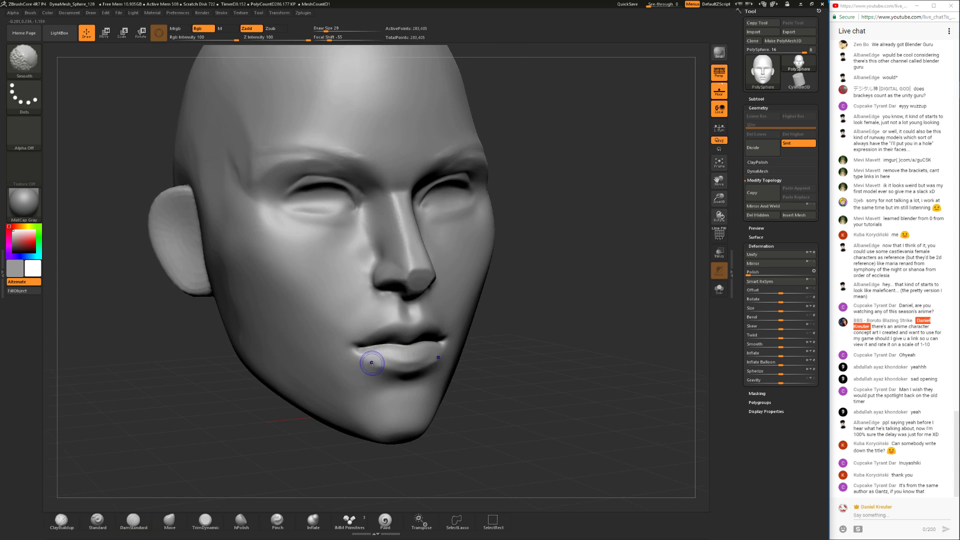
pyautogui.moveTo(475, 349); pyautogui.dragTo(332, 354)
pyautogui.keyDown('shift'); pyautogui.moveTo(434, 354); pyautogui.dragTo(454, 375); pyautogui.keyUp('shift')
pyautogui.moveTo(272, 448)
pyautogui.mouseDown()
pyautogui.moveTo(510, 370)
pyautogui.moveTo(502, 320)
pyautogui.mouseUp()
pyautogui.moveTo(503, 350); pyautogui.dragTo(487, 422)
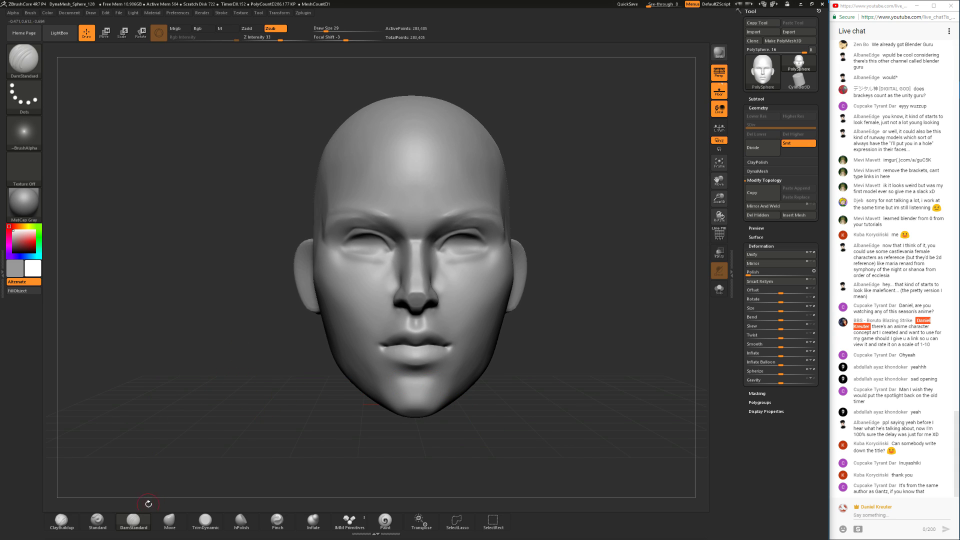
# - Carve a short vertical crease down the centre of the lower lip with DamStandard at draw size 29 and soften it
pyautogui.keyDown('alt'); pyautogui.moveTo(551, 334); pyautogui.dragTo(549, 384); pyautogui.keyUp('alt')
pyautogui.keyDown('alt'); pyautogui.moveTo(219, 368); pyautogui.dragTo(391, 330); pyautogui.keyUp('alt')
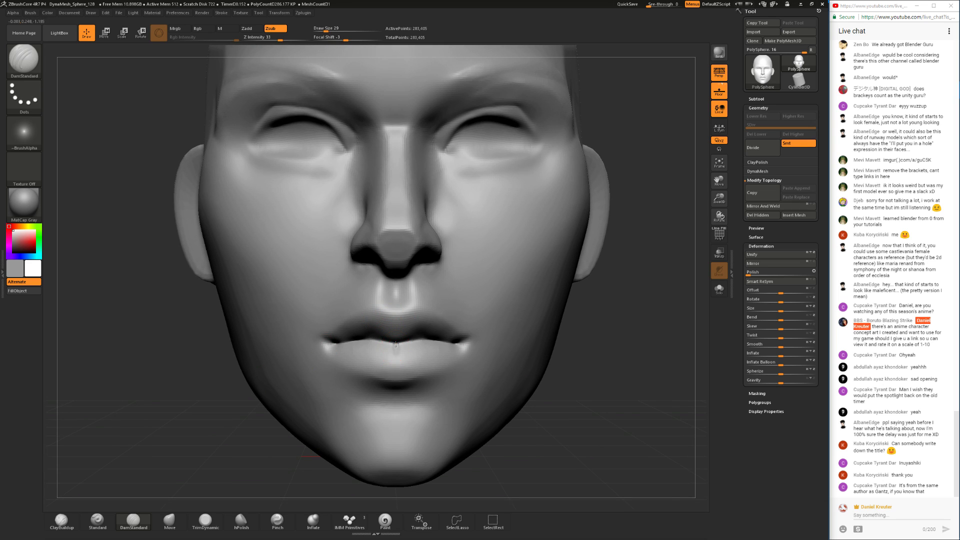
pyautogui.moveTo(240, 414); pyautogui.dragTo(384, 347)
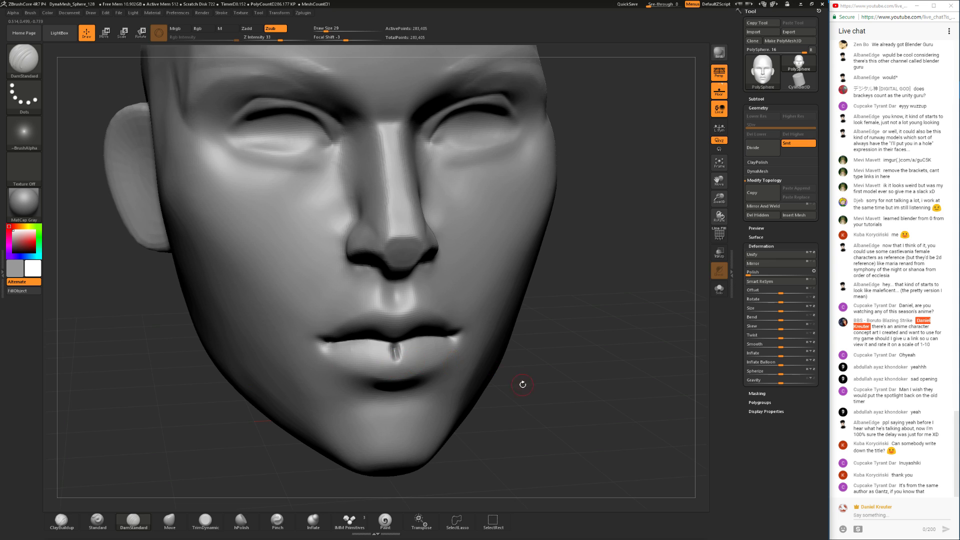
pyautogui.keyDown('shift'); pyautogui.moveTo(520, 384); pyautogui.dragTo(407, 350); pyautogui.keyUp('shift')
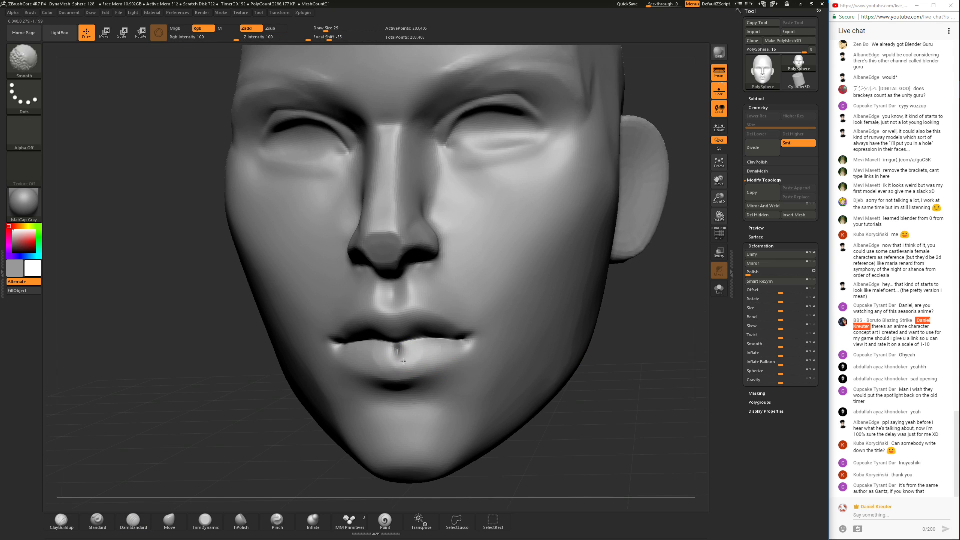
pyautogui.moveTo(261, 419); pyautogui.dragTo(432, 397)
pyautogui.moveTo(397, 364)
pyautogui.keyDown('shift'); pyautogui.mouseDown()
pyautogui.moveTo(395, 349)
pyautogui.moveTo(396, 360)
pyautogui.mouseUp(); pyautogui.keyUp('shift')
pyautogui.moveTo(466, 369); pyautogui.dragTo(325, 384)
# - Fill out the lower lip on both sides of the central crease with ClayBuildup and smooth the transition
pyautogui.click(62, 521)
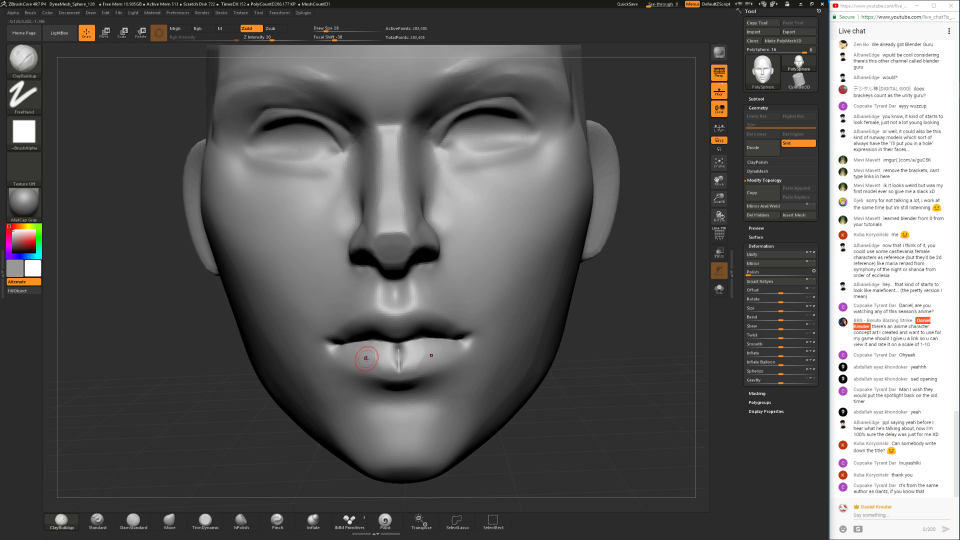
pyautogui.press('space')
pyautogui.moveTo(406, 353); pyautogui.dragTo(410, 349)
pyautogui.moveTo(251, 436); pyautogui.dragTo(406, 356)
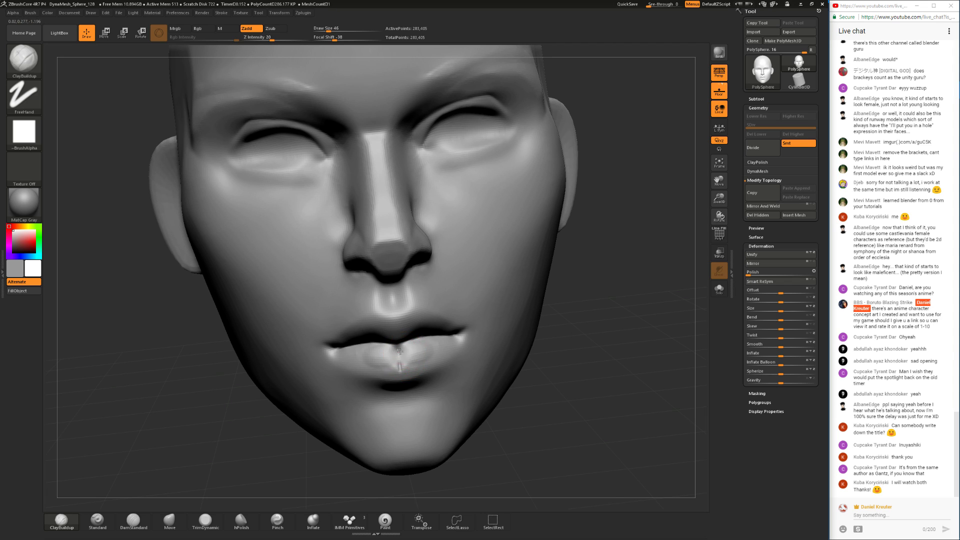
pyautogui.moveTo(239, 415)
pyautogui.mouseDown()
pyautogui.moveTo(385, 418)
pyautogui.moveTo(235, 415)
pyautogui.moveTo(245, 414)
pyautogui.mouseUp()
pyautogui.press('shift')
pyautogui.moveTo(293, 393); pyautogui.dragTo(310, 350)
pyautogui.moveTo(435, 323)
pyautogui.mouseDown()
pyautogui.moveTo(300, 365)
pyautogui.moveTo(320, 375)
pyautogui.mouseUp()
# - Refine the profile of the lips and chin with the Move brush at draw sizes 48 and 101
pyautogui.click(170, 521)
pyautogui.keyDown('alt'); pyautogui.moveTo(220, 469); pyautogui.dragTo(271, 436); pyautogui.keyUp('alt')
pyautogui.keyDown('alt'); pyautogui.moveTo(270, 435); pyautogui.dragTo(304, 410); pyautogui.keyUp('alt')
pyautogui.moveTo(620, 395); pyautogui.dragTo(503, 395)
pyautogui.keyDown('alt'); pyautogui.moveTo(328, 374); pyautogui.dragTo(360, 409); pyautogui.keyUp('alt')
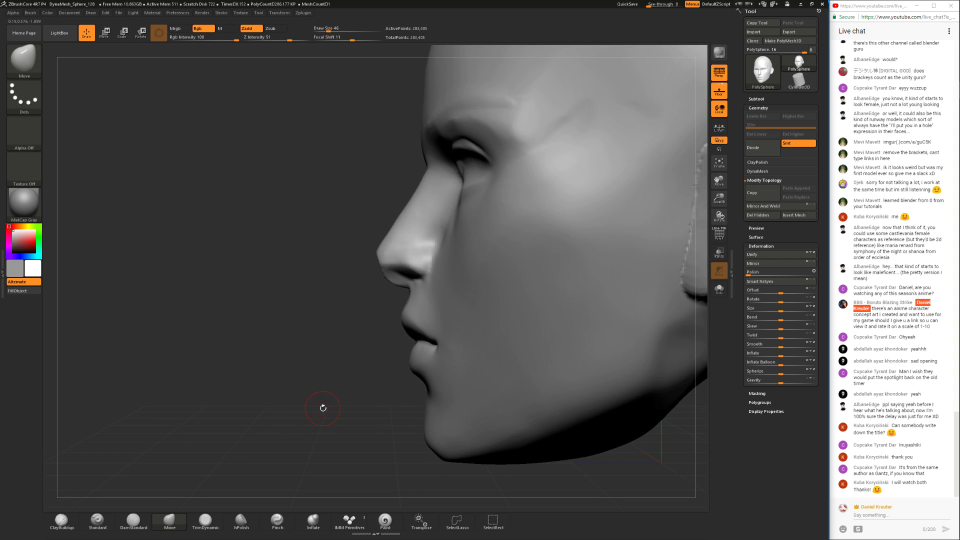
pyautogui.moveTo(330, 427)
pyautogui.mouseDown()
pyautogui.moveTo(470, 419)
pyautogui.moveTo(461, 394)
pyautogui.moveTo(421, 384)
pyautogui.mouseUp()
pyautogui.press('space')
pyautogui.moveTo(565, 400); pyautogui.dragTo(442, 396)
pyautogui.moveTo(342, 403); pyautogui.dragTo(567, 399)
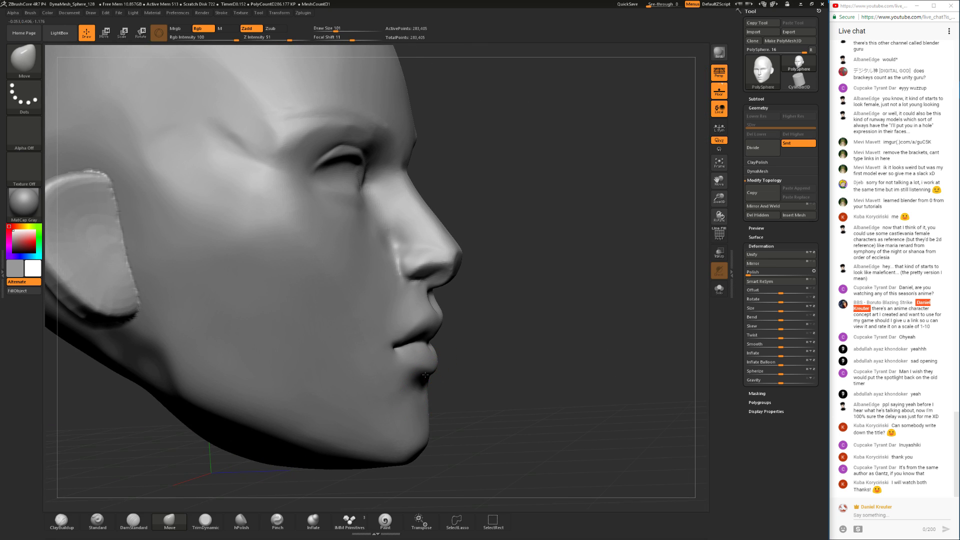
# - Flatten the planes around the mouth corners with TrimDynamic at draw size 80
pyautogui.click(205, 520)
pyautogui.press('space')
pyautogui.moveTo(540, 339)
pyautogui.mouseDown()
pyautogui.moveTo(499, 371)
pyautogui.moveTo(520, 325)
pyautogui.moveTo(525, 334)
pyautogui.moveTo(570, 320)
pyautogui.moveTo(549, 344)
pyautogui.mouseUp()
pyautogui.press('space')
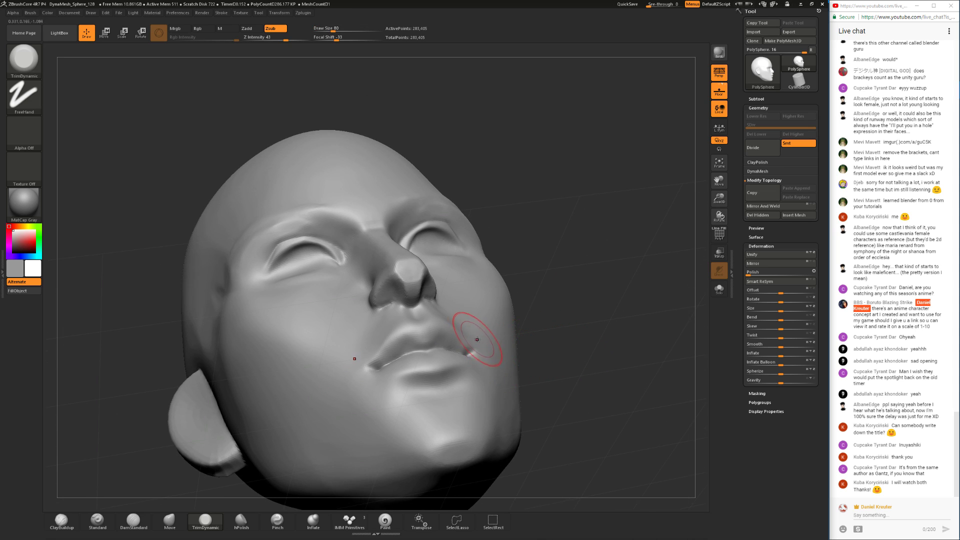
pyautogui.moveTo(456, 361)
pyautogui.mouseDown()
pyautogui.moveTo(464, 345)
pyautogui.moveTo(468, 356)
pyautogui.moveTo(422, 379)
pyautogui.moveTo(453, 377)
pyautogui.mouseUp()
pyautogui.keyDown('shift'); pyautogui.moveTo(575, 363); pyautogui.dragTo(546, 383); pyautogui.keyUp('shift')
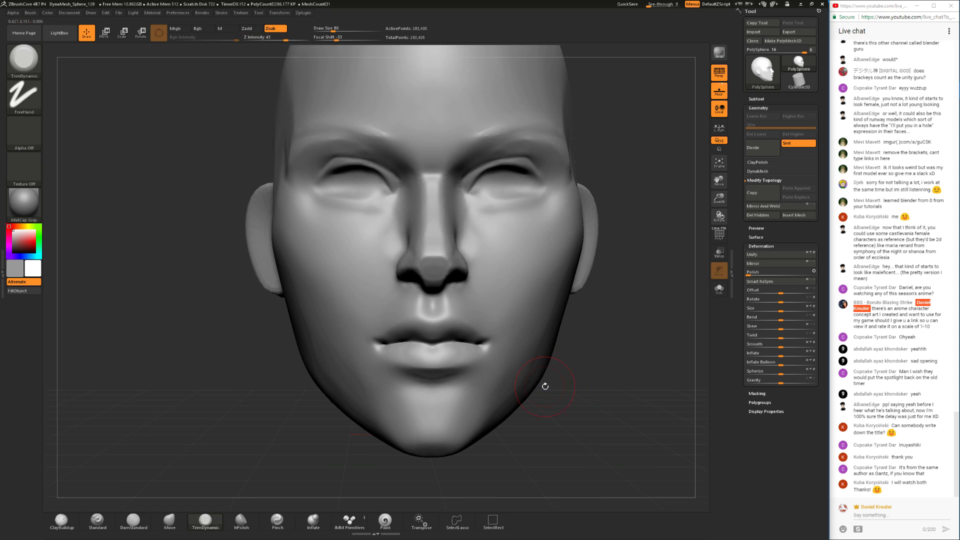
# - Build up the area beneath the lower lip with ClayBuildup at draw size 44 and smooth it
pyautogui.click(61, 520)
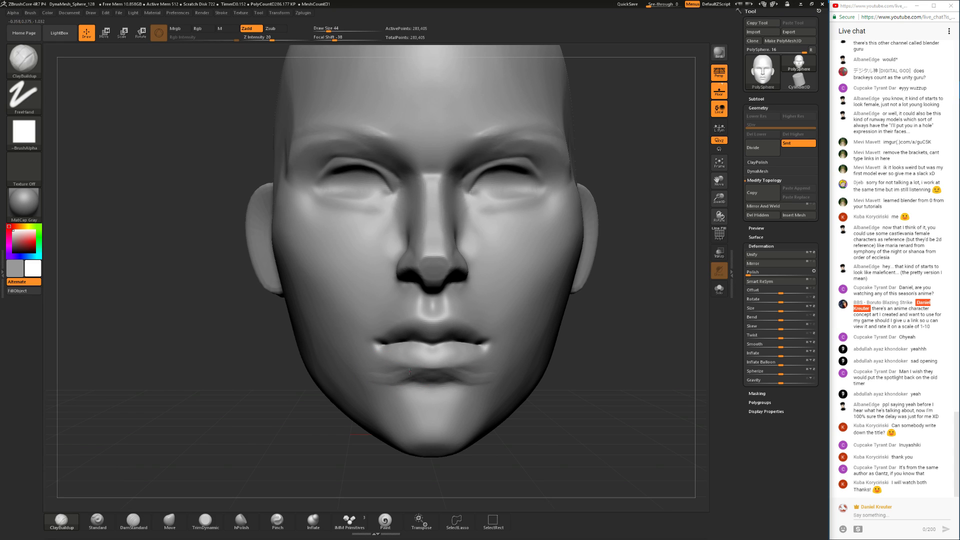
pyautogui.press('shift')
pyautogui.keyDown('shift'); pyautogui.moveTo(413, 381); pyautogui.dragTo(436, 389); pyautogui.keyUp('shift')
pyautogui.moveTo(598, 355)
pyautogui.mouseDown()
pyautogui.moveTo(548, 395)
pyautogui.moveTo(546, 450)
pyautogui.moveTo(550, 440)
pyautogui.mouseUp()
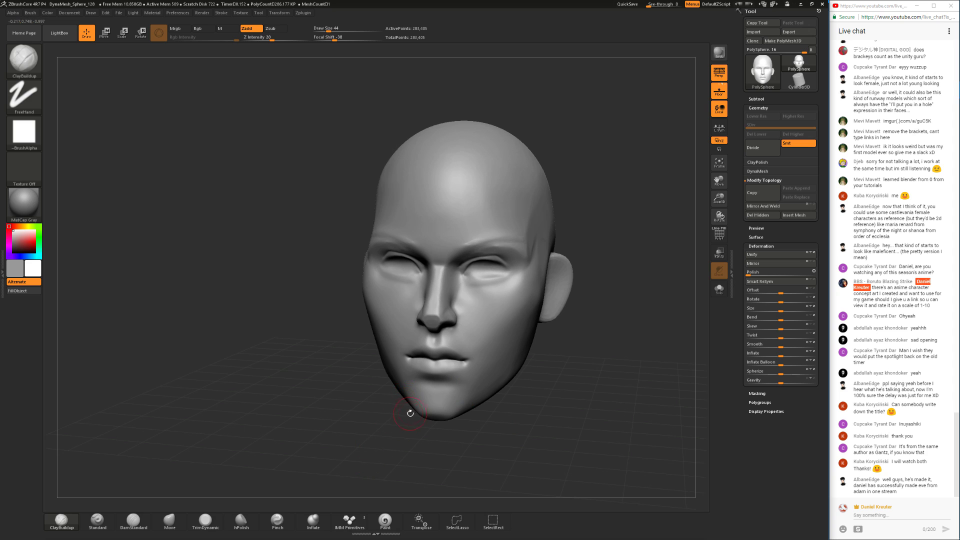
pyautogui.keyDown('shift'); pyautogui.moveTo(364, 409); pyautogui.dragTo(327, 393); pyautogui.keyUp('shift')
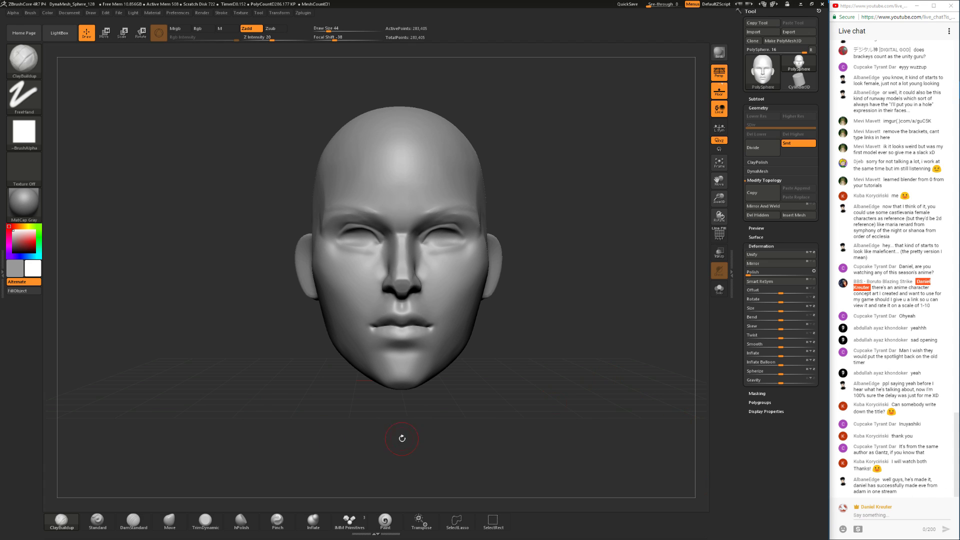
# - Adjust the silhouette of the head and jaw with the Move brush at draw size 124
pyautogui.click(181, 520)
pyautogui.moveTo(526, 390)
pyautogui.keyDown('alt'); pyautogui.mouseDown()
pyautogui.moveTo(529, 374)
pyautogui.moveTo(536, 389)
pyautogui.mouseUp(); pyautogui.keyUp('alt')
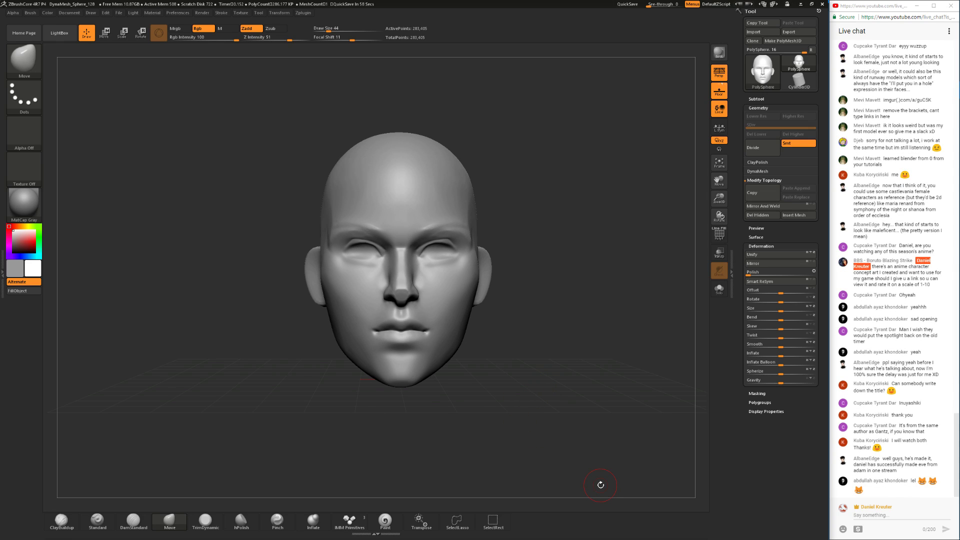
pyautogui.press('space')
pyautogui.moveTo(460, 396)
pyautogui.mouseDown()
pyautogui.moveTo(470, 396)
pyautogui.moveTo(417, 389)
pyautogui.moveTo(477, 410)
pyautogui.moveTo(422, 413)
pyautogui.mouseUp()
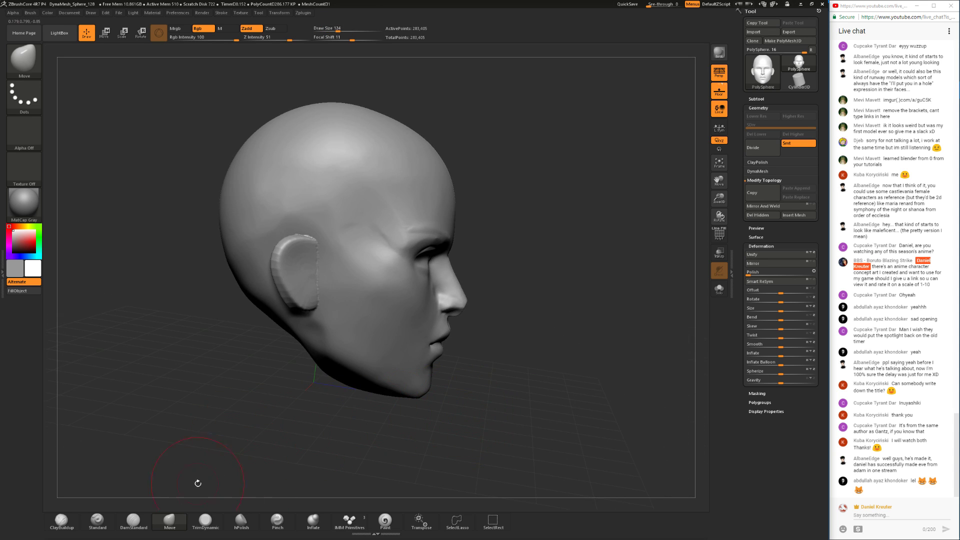
# - Add volume along the jawline below the ear with ClayBuildup at draw size 65 and smooth the strokes
pyautogui.click(72, 519)
pyautogui.moveTo(502, 390)
pyautogui.mouseDown()
pyautogui.moveTo(442, 379)
pyautogui.moveTo(484, 361)
pyautogui.moveTo(488, 394)
pyautogui.moveTo(464, 410)
pyautogui.moveTo(465, 444)
pyautogui.moveTo(485, 420)
pyautogui.moveTo(477, 420)
pyautogui.mouseUp()
pyautogui.press('space')
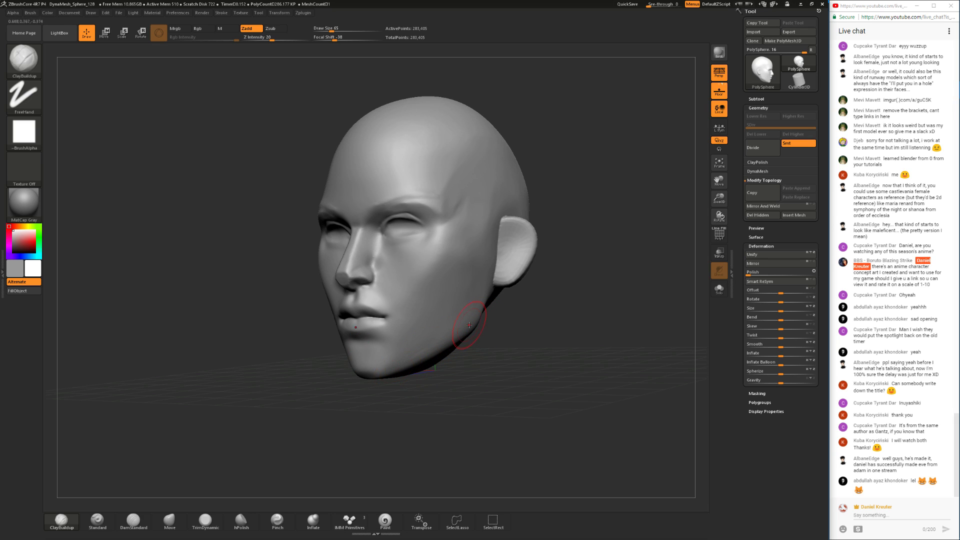
pyautogui.press('shift')
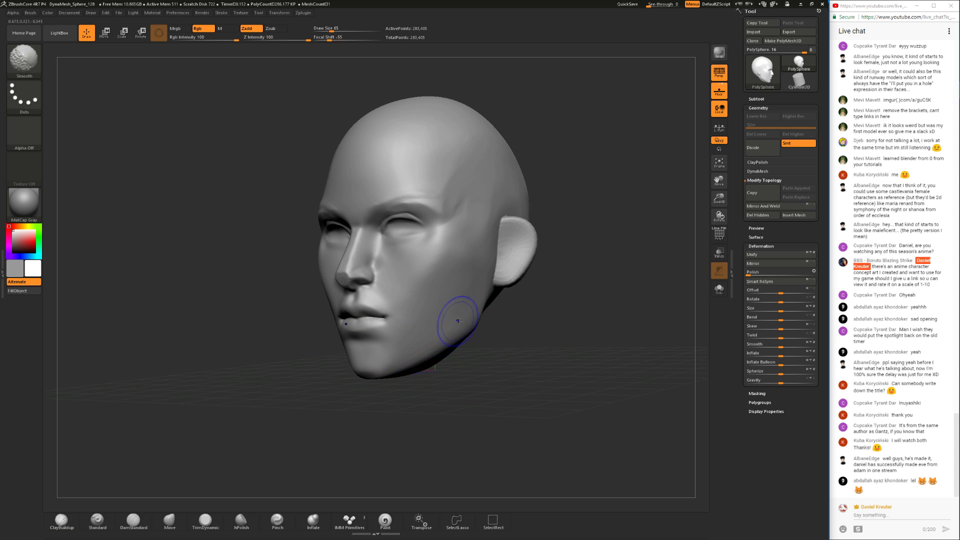
pyautogui.moveTo(453, 364)
pyautogui.mouseDown()
pyautogui.moveTo(517, 369)
pyautogui.moveTo(466, 371)
pyautogui.mouseUp()
pyautogui.press('shift')
pyautogui.moveTo(478, 332); pyautogui.dragTo(440, 350)
# - Build up the rear jaw corner with a larger ClayBuildup brush and blend it into the cheek
pyautogui.press('space')
pyautogui.moveTo(488, 324); pyautogui.dragTo(494, 325)
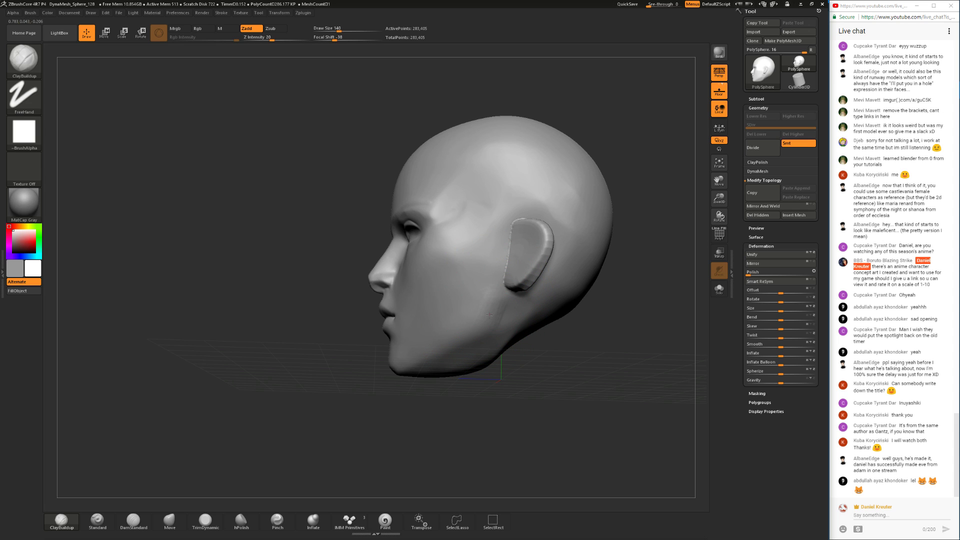
pyautogui.press('shift')
pyautogui.moveTo(481, 345); pyautogui.dragTo(504, 335, button='right')
pyautogui.keyDown('shift'); pyautogui.moveTo(485, 339); pyautogui.dragTo(474, 345); pyautogui.keyUp('shift')
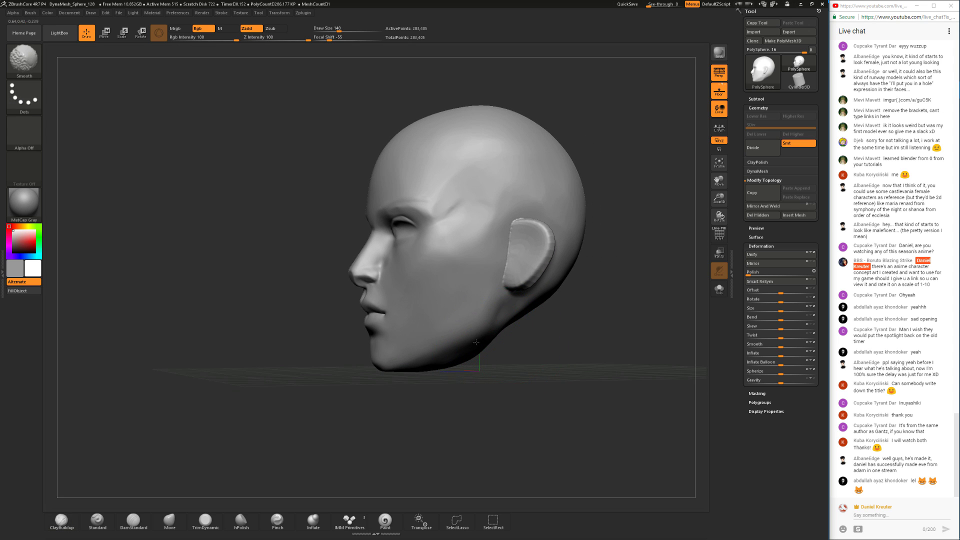
pyautogui.moveTo(468, 345)
pyautogui.mouseDown(button='right')
pyautogui.moveTo(494, 369)
pyautogui.moveTo(511, 343)
pyautogui.moveTo(542, 339)
pyautogui.mouseUp(button='right')
# - Flatten the underside and rear corner of the jaw with a large TrimDynamic brush
pyautogui.click(205, 520)
pyautogui.moveTo(550, 384); pyautogui.dragTo(532, 378, button='right')
pyautogui.press('space')
pyautogui.moveTo(534, 378); pyautogui.dragTo(529, 378)
pyautogui.moveTo(529, 378); pyautogui.dragTo(468, 363, button='right')
pyautogui.press('space')
pyautogui.moveTo(469, 391); pyautogui.dragTo(478, 391)
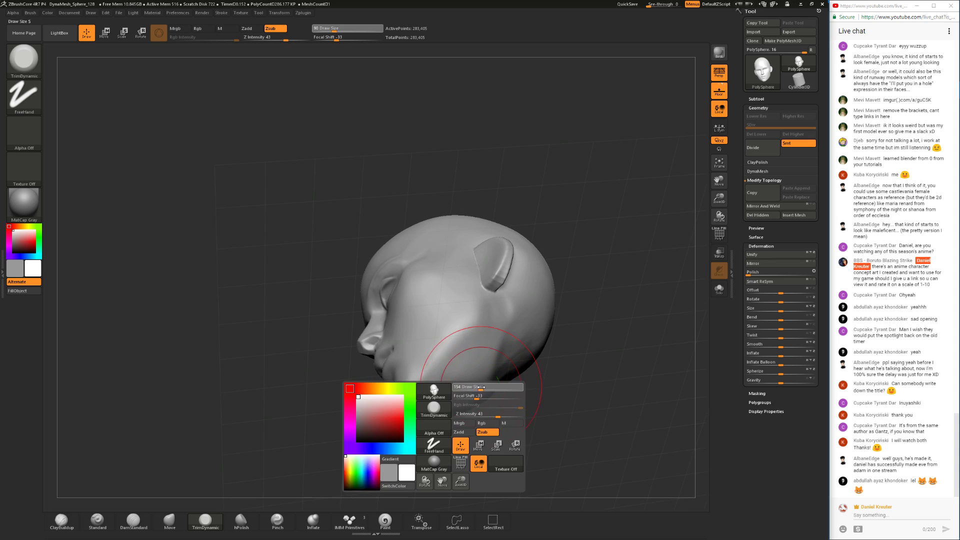
pyautogui.moveTo(501, 331)
pyautogui.mouseDown()
pyautogui.moveTo(461, 353)
pyautogui.moveTo(501, 368)
pyautogui.mouseUp()
pyautogui.moveTo(499, 358); pyautogui.dragTo(514, 369, button='right')
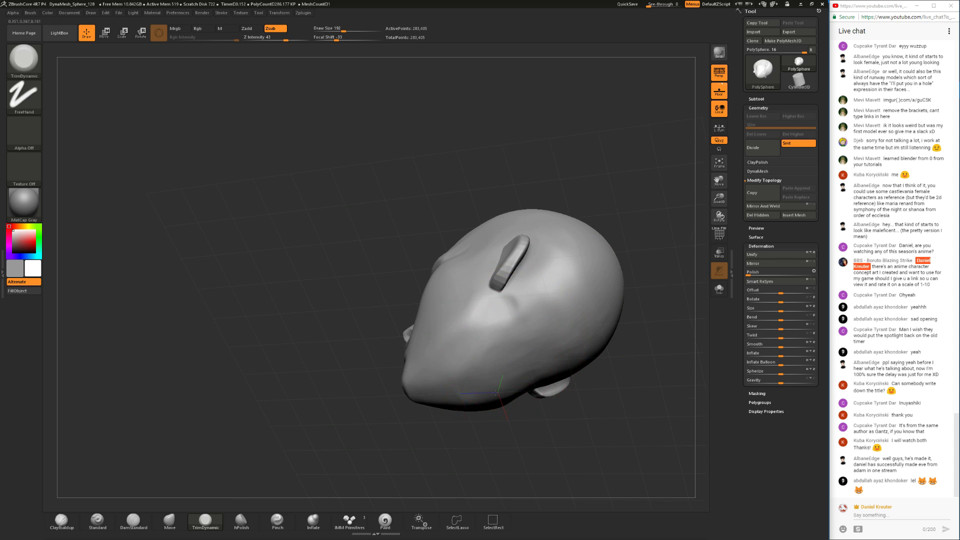
pyautogui.moveTo(490, 340)
pyautogui.keyDown('alt'); pyautogui.mouseDown()
pyautogui.moveTo(525, 331)
pyautogui.moveTo(520, 356)
pyautogui.moveTo(510, 347)
pyautogui.mouseUp(); pyautogui.keyUp('alt')
# - Smooth the jaw underside and refine the jaw edge with the draw size reduced to 94
pyautogui.press('space')
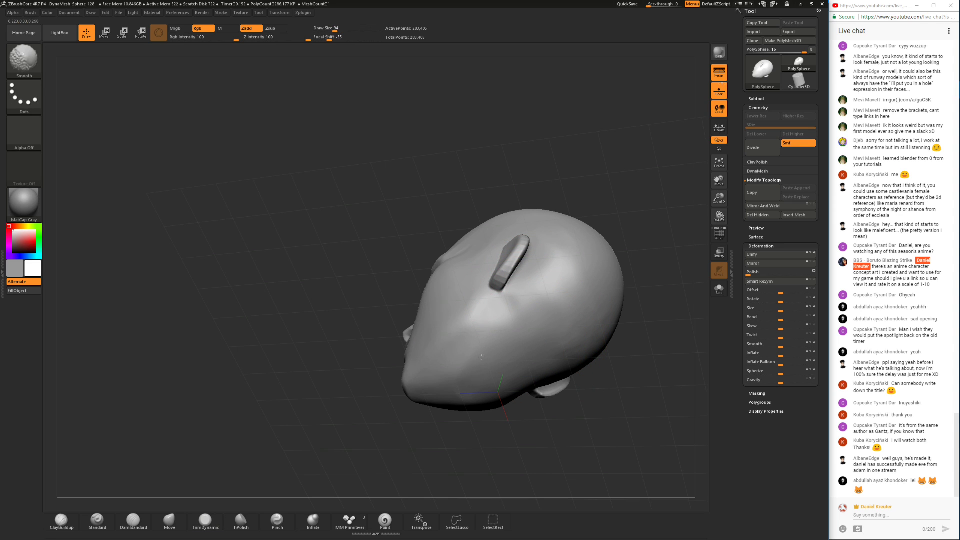
pyautogui.moveTo(458, 393)
pyautogui.mouseDown(button='right')
pyautogui.moveTo(591, 388)
pyautogui.moveTo(552, 431)
pyautogui.moveTo(508, 390)
pyautogui.moveTo(553, 375)
pyautogui.moveTo(551, 367)
pyautogui.moveTo(485, 358)
pyautogui.mouseUp(button='right')
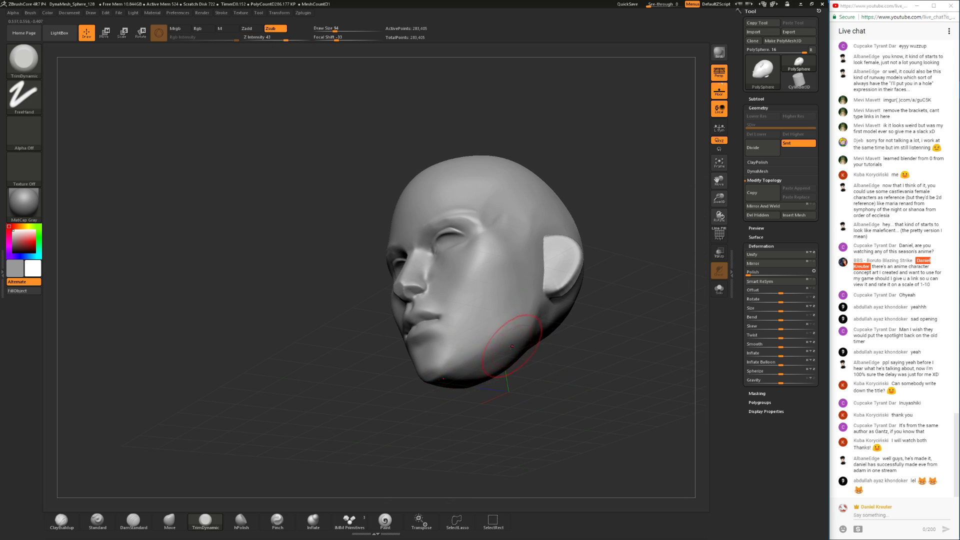
pyautogui.moveTo(455, 387)
pyautogui.mouseDown(button='right')
pyautogui.moveTo(530, 395)
pyautogui.moveTo(606, 368)
pyautogui.moveTo(495, 412)
pyautogui.moveTo(529, 379)
pyautogui.moveTo(492, 376)
pyautogui.moveTo(473, 418)
pyautogui.moveTo(479, 400)
pyautogui.mouseUp(button='right')
pyautogui.rightClick(515, 394)
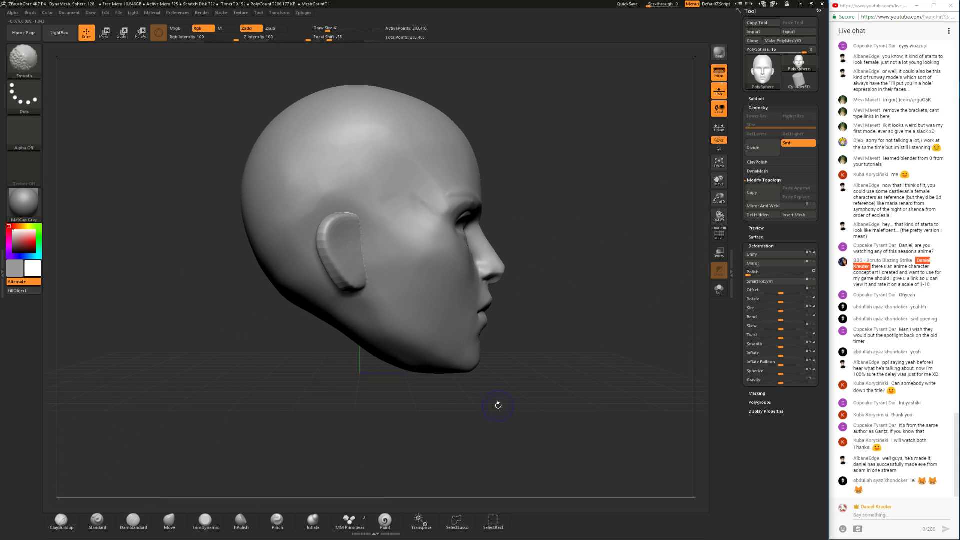
# - Insert a cylinder from IMM Primitives on the underside of the head as a neck base
pyautogui.click(350, 521)
pyautogui.moveTo(393, 434); pyautogui.dragTo(464, 305, button='right')
pyautogui.rightClick(461, 249)
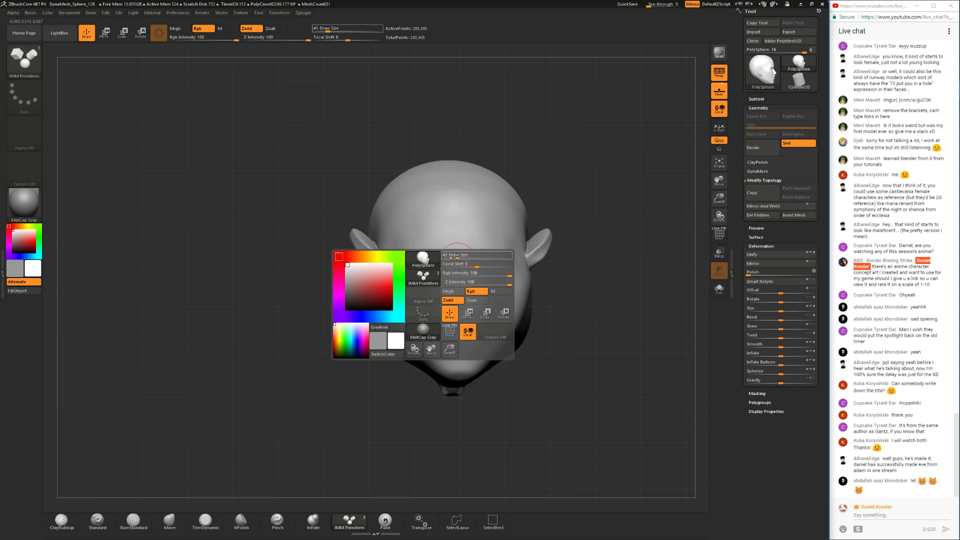
pyautogui.press('m')
pyautogui.click(369, 329)
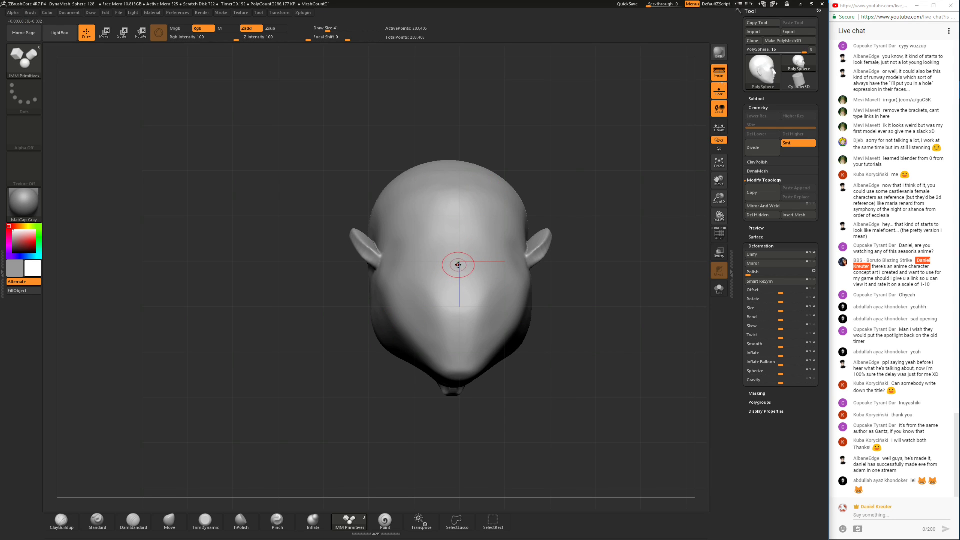
pyautogui.moveTo(464, 269)
pyautogui.mouseDown()
pyautogui.moveTo(550, 274)
pyautogui.moveTo(556, 298)
pyautogui.mouseUp()
pyautogui.moveTo(317, 339); pyautogui.dragTo(422, 356)
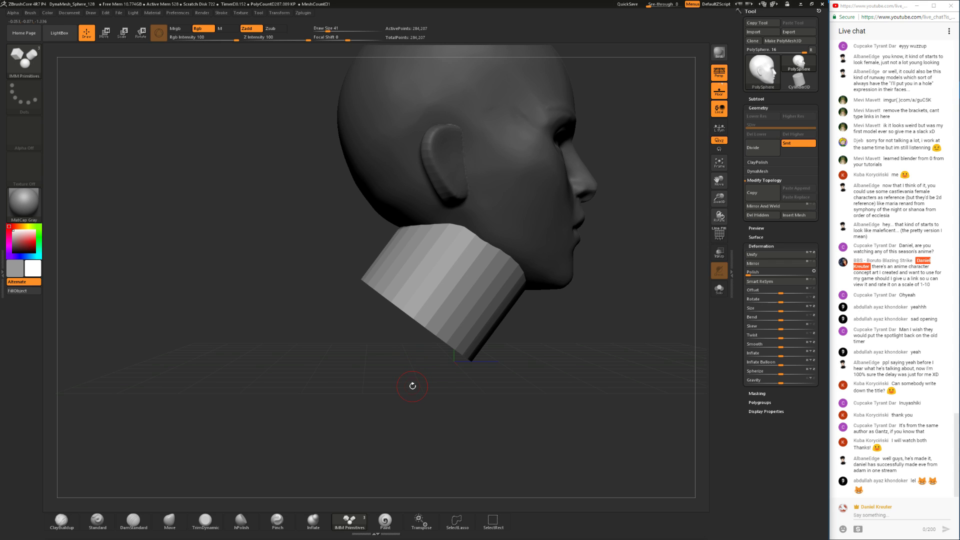
# - Rotate the neck cylinder more upright and position it beneath the back of the head
pyautogui.press('w')
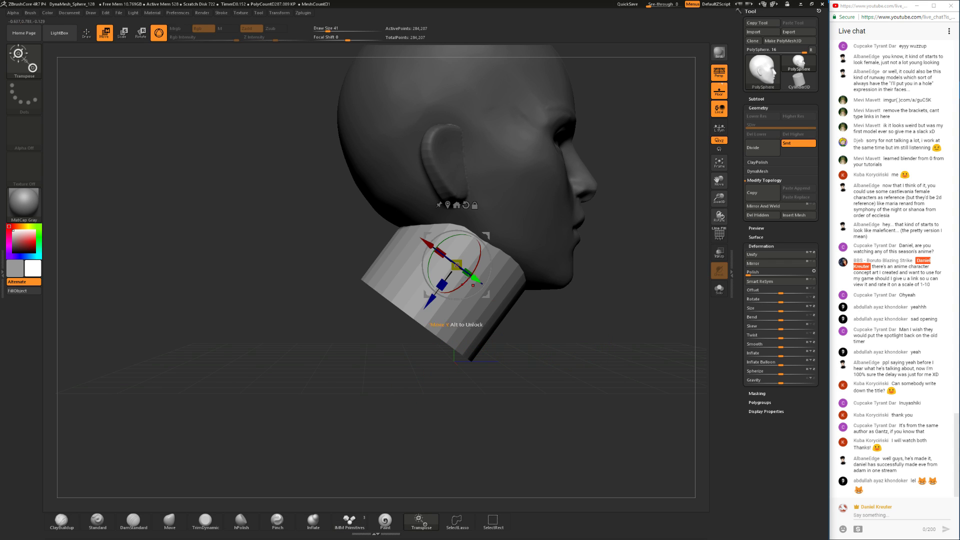
pyautogui.keyDown('alt'); pyautogui.moveTo(589, 327); pyautogui.dragTo(520, 350); pyautogui.keyUp('alt')
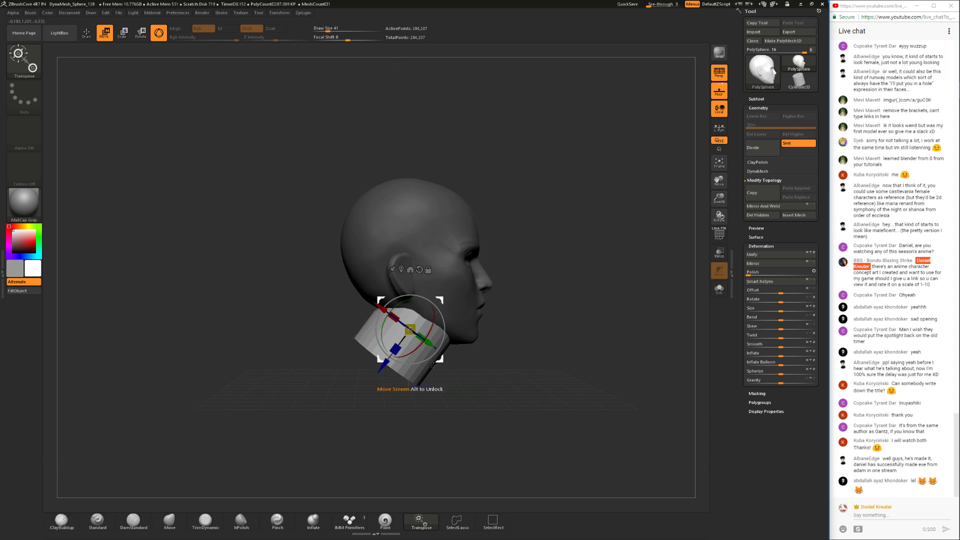
pyautogui.keyDown('shift'); pyautogui.moveTo(389, 317); pyautogui.dragTo(385, 385); pyautogui.keyUp('shift')
pyautogui.moveTo(428, 345)
pyautogui.mouseDown()
pyautogui.moveTo(528, 307)
pyautogui.moveTo(473, 350)
pyautogui.moveTo(420, 345)
pyautogui.mouseUp()
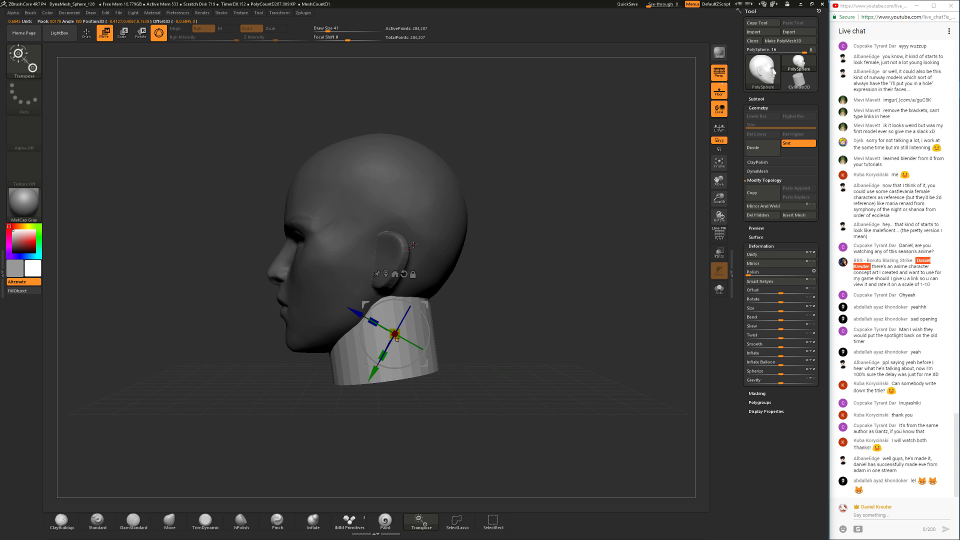
pyautogui.moveTo(417, 350); pyautogui.dragTo(437, 311)
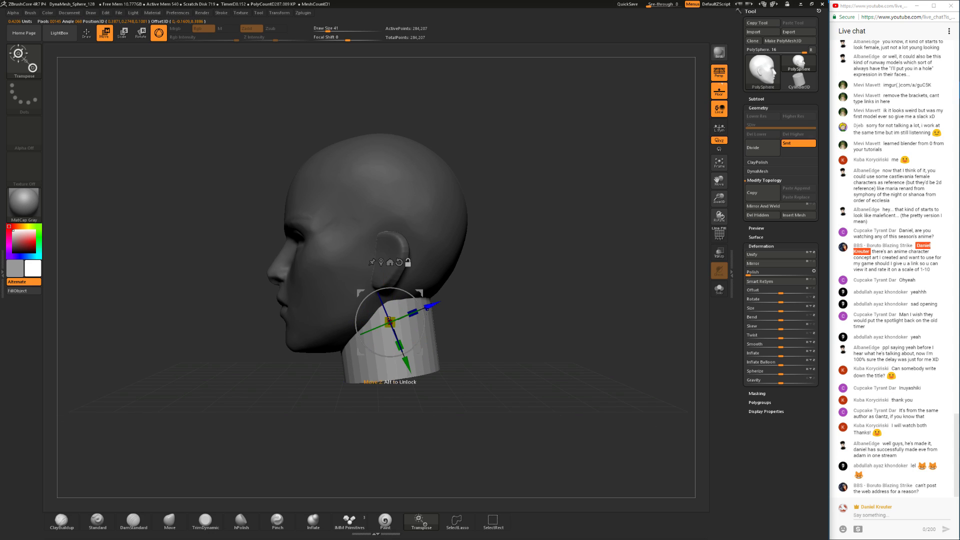
pyautogui.moveTo(401, 348); pyautogui.dragTo(448, 371)
pyautogui.moveTo(388, 388); pyautogui.dragTo(224, 478)
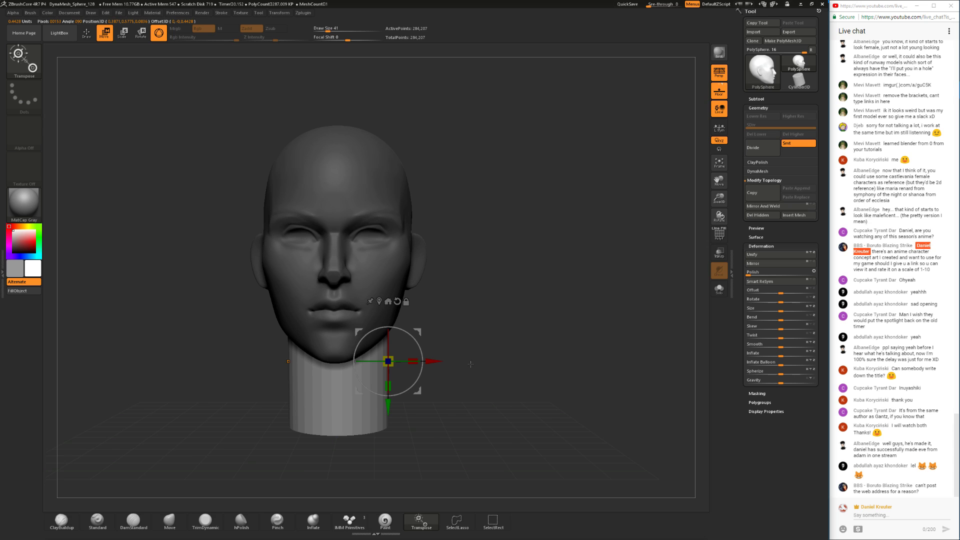
pyautogui.hotkey('ctrl', 'z')
# - Scale the neck cylinder sideways by about 1.065 to widen the neck
pyautogui.moveTo(540, 405); pyautogui.dragTo(307, 433)
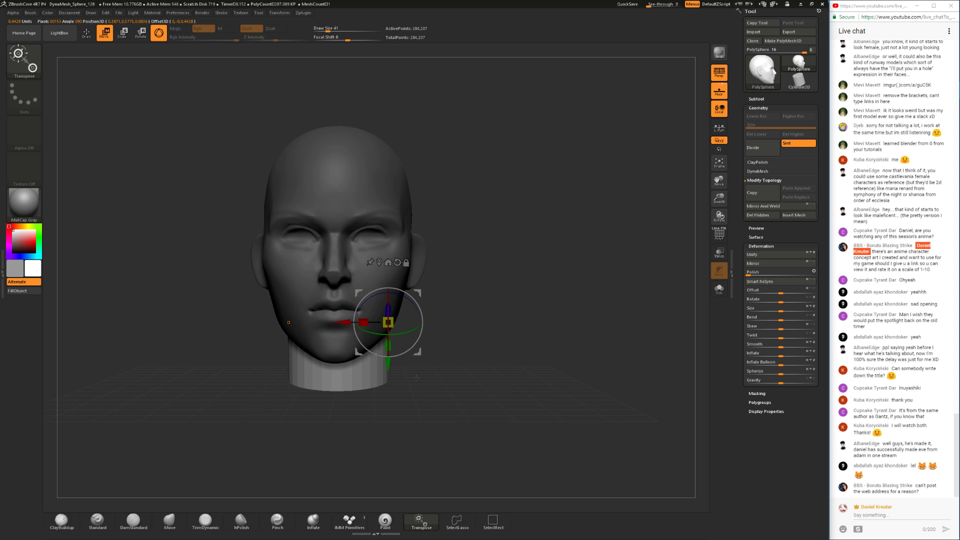
pyautogui.moveTo(350, 320); pyautogui.dragTo(361, 321)
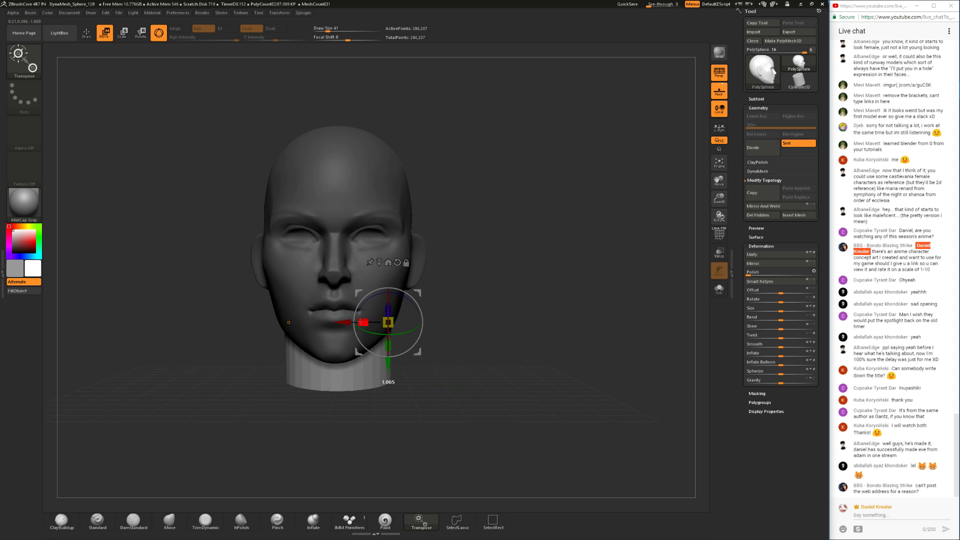
pyautogui.keyDown('alt'); pyautogui.moveTo(450, 345); pyautogui.dragTo(470, 306); pyautogui.keyUp('alt')
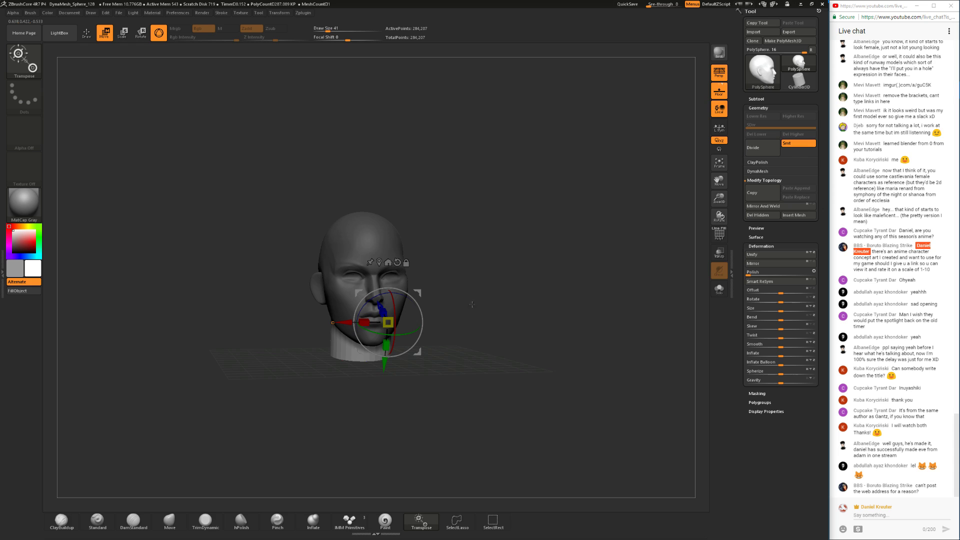
# - Reshape the lower end of the neck cylinder with the Move brush at draw size 112
pyautogui.moveTo(447, 357)
pyautogui.mouseDown()
pyautogui.moveTo(400, 366)
pyautogui.moveTo(437, 378)
pyautogui.moveTo(431, 349)
pyautogui.moveTo(450, 341)
pyautogui.moveTo(416, 349)
pyautogui.mouseUp()
pyautogui.click(171, 533)
pyautogui.press('space')
pyautogui.press('space')
pyautogui.keyDown('alt'); pyautogui.moveTo(437, 400); pyautogui.dragTo(352, 335); pyautogui.keyUp('alt')
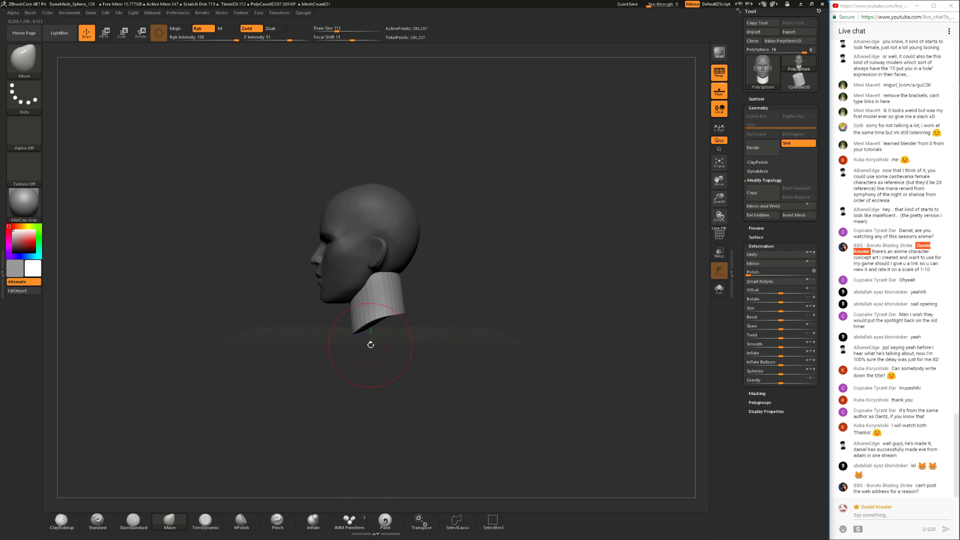
pyautogui.moveTo(371, 329); pyautogui.dragTo(379, 348)
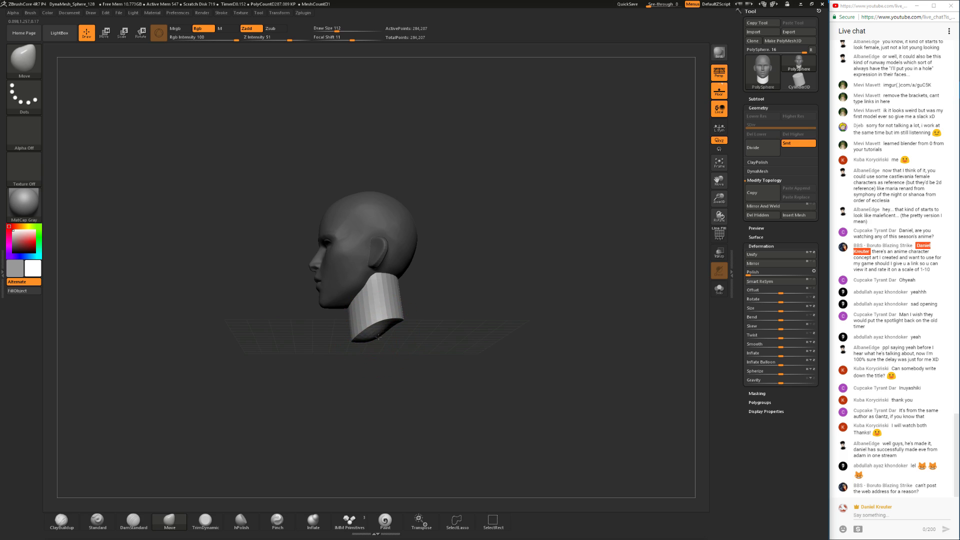
pyautogui.click(348, 520)
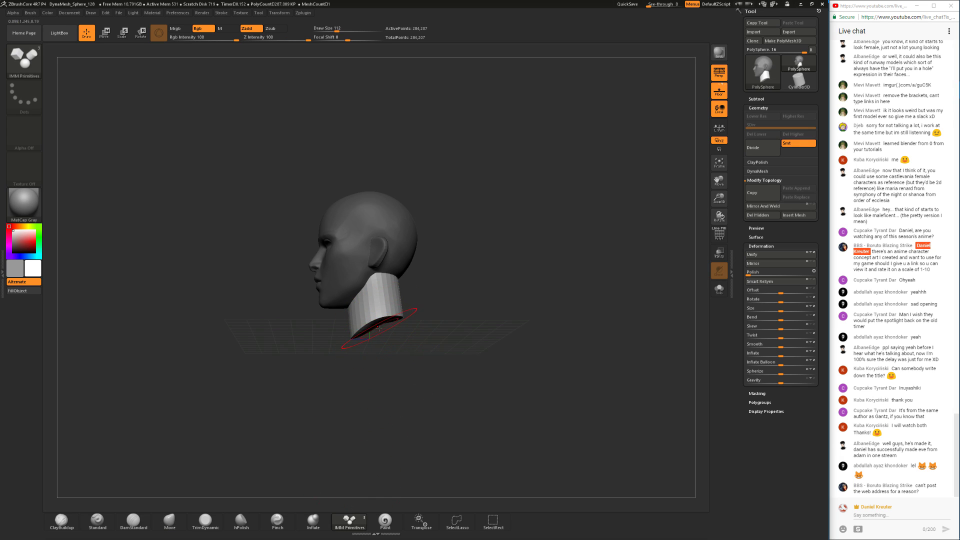
pyautogui.keyDown('shift'); pyautogui.moveTo(347, 398); pyautogui.dragTo(403, 371); pyautogui.keyUp('shift')
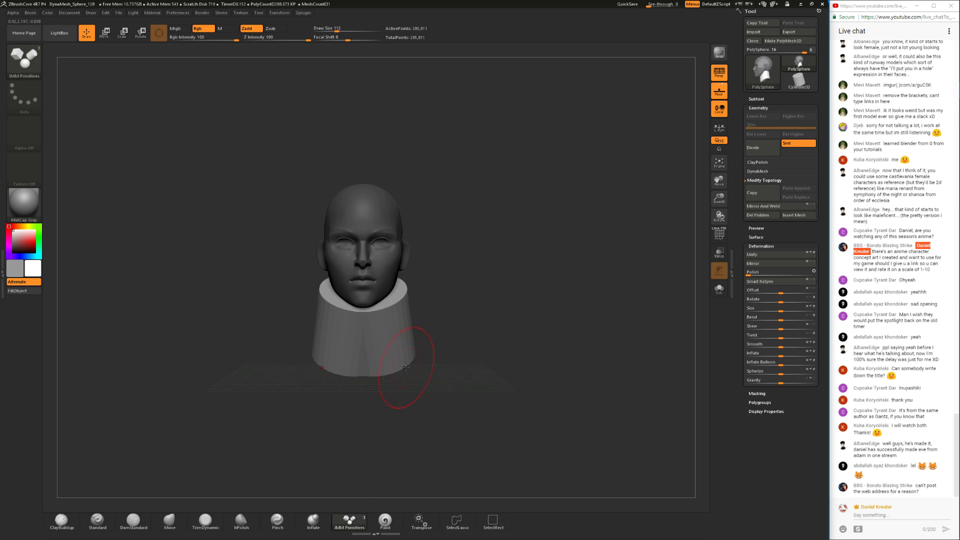
pyautogui.press('e')
pyautogui.moveTo(408, 317); pyautogui.dragTo(384, 285)
pyautogui.hotkey('ctrl', 'z')
pyautogui.moveTo(450, 340); pyautogui.dragTo(411, 365)
pyautogui.hotkey('ctrl', 'z')
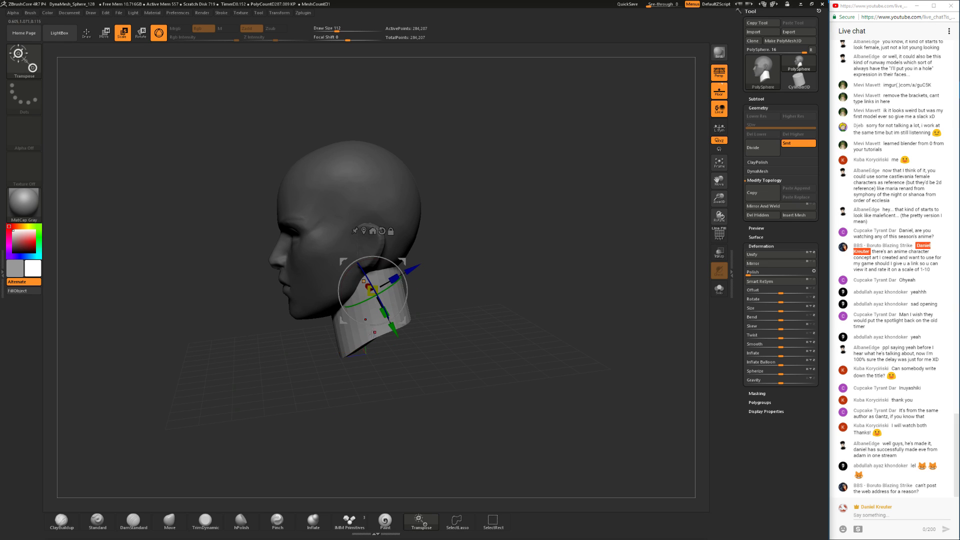
# - Insert a symmetrical pair of IMM Primitives cylinders beneath the neck as the shoulder base
pyautogui.click(342, 525)
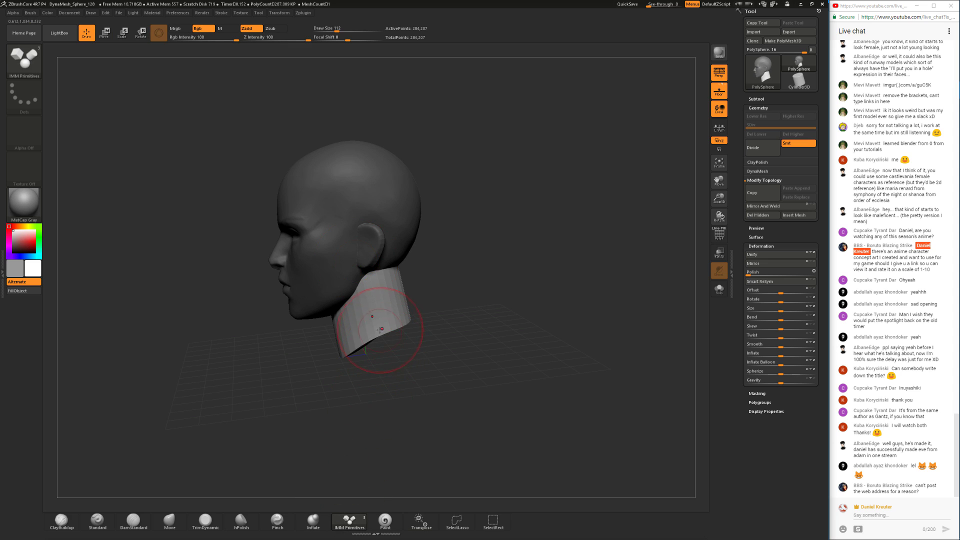
pyautogui.keyDown('shift'); pyautogui.moveTo(341, 433); pyautogui.dragTo(390, 415); pyautogui.keyUp('shift')
pyautogui.press('e')
pyautogui.moveTo(416, 320); pyautogui.dragTo(417, 330)
pyautogui.moveTo(363, 377); pyautogui.dragTo(368, 420)
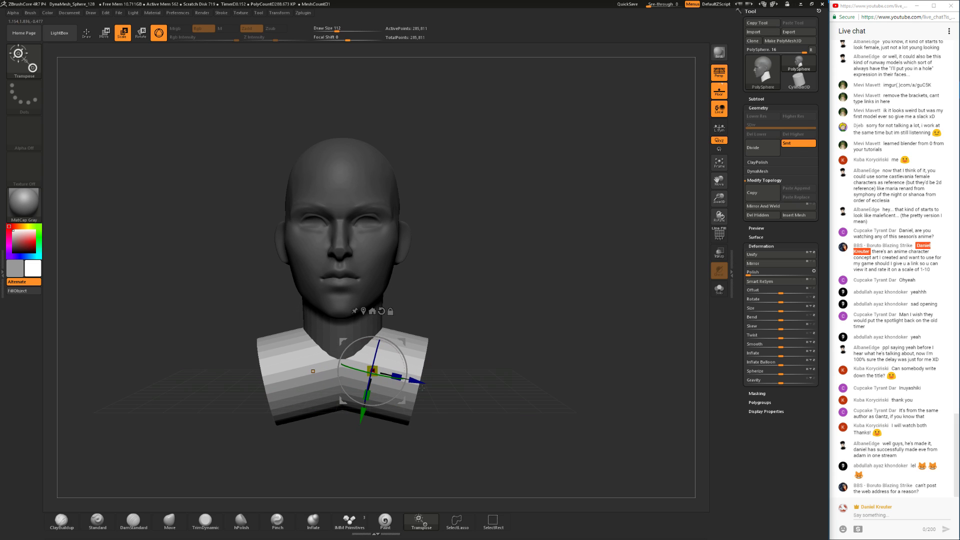
# - Lengthen the shoulder cylinders sideways and adjust their placement under the neck so they form a shoulder span
pyautogui.moveTo(423, 387); pyautogui.dragTo(469, 393)
pyautogui.moveTo(406, 427); pyautogui.dragTo(410, 424)
pyautogui.moveTo(468, 391); pyautogui.dragTo(457, 389)
pyautogui.moveTo(520, 392); pyautogui.dragTo(429, 344)
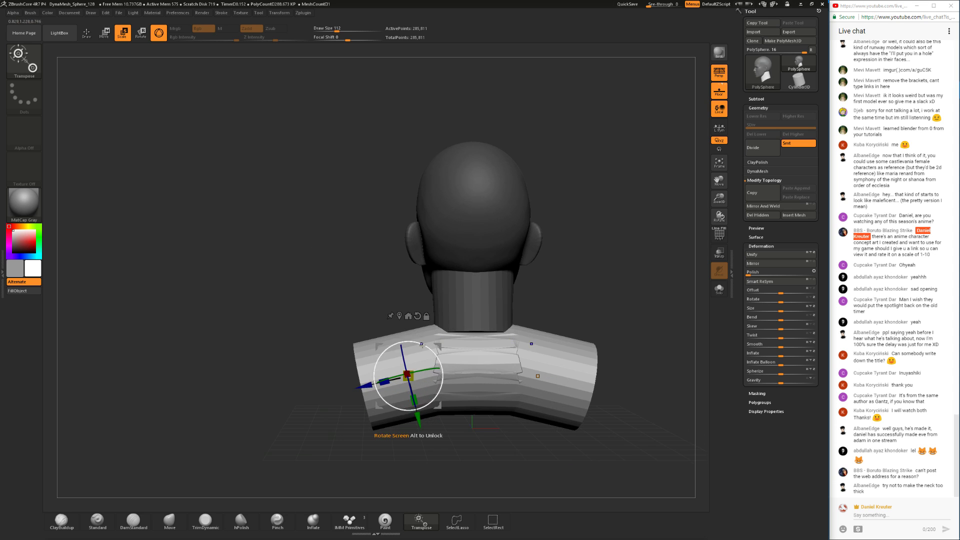
pyautogui.moveTo(379, 407); pyautogui.dragTo(380, 399)
pyautogui.moveTo(320, 350); pyautogui.dragTo(465, 296)
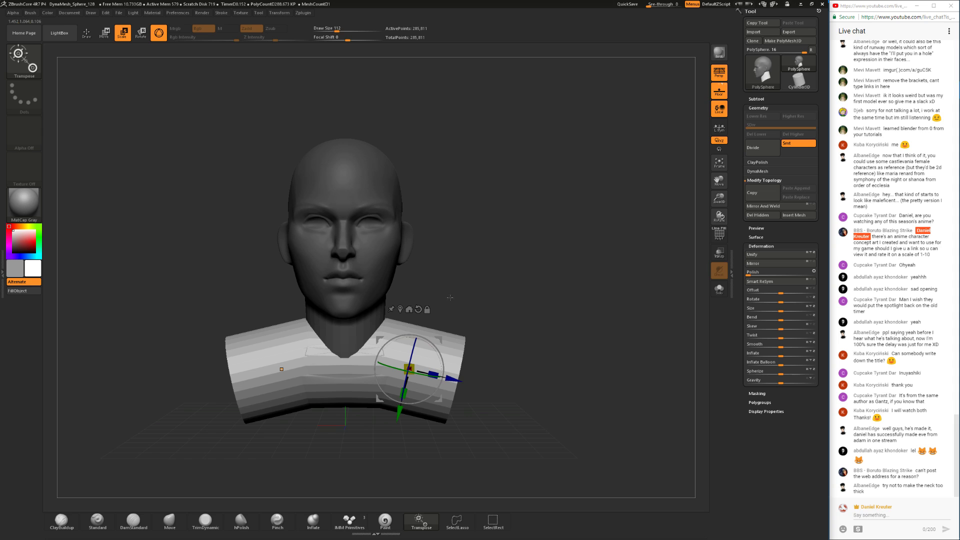
pyautogui.moveTo(441, 338); pyautogui.dragTo(438, 346)
# - Remesh the head, neck and shoulders together with DynaMesh and smooth the seams on the front of the chest
pyautogui.moveTo(480, 296)
pyautogui.keyDown('ctrl'); pyautogui.mouseDown()
pyautogui.moveTo(492, 270)
pyautogui.moveTo(529, 323)
pyautogui.mouseUp(); pyautogui.keyUp('ctrl')
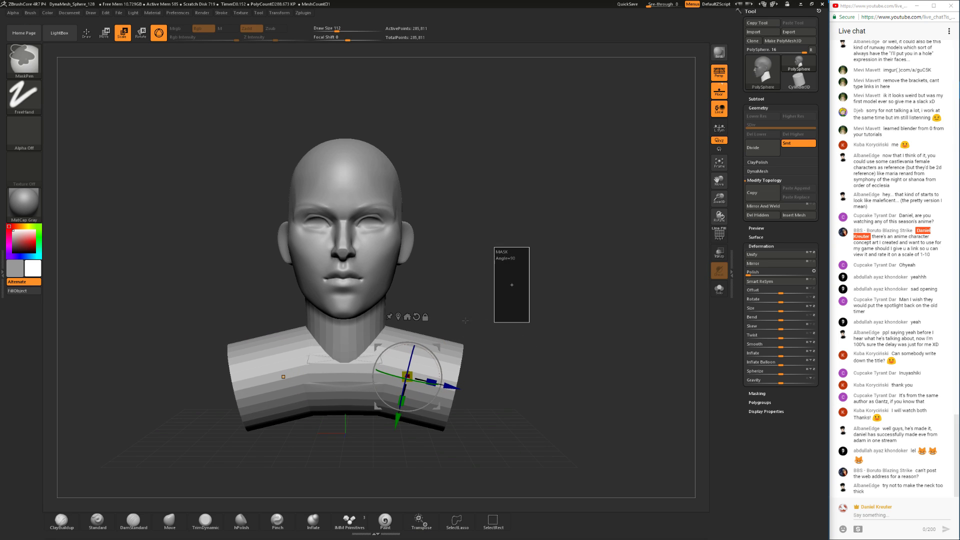
pyautogui.keyDown('ctrl'); pyautogui.moveTo(458, 292); pyautogui.dragTo(467, 299, button='right'); pyautogui.keyUp('ctrl')
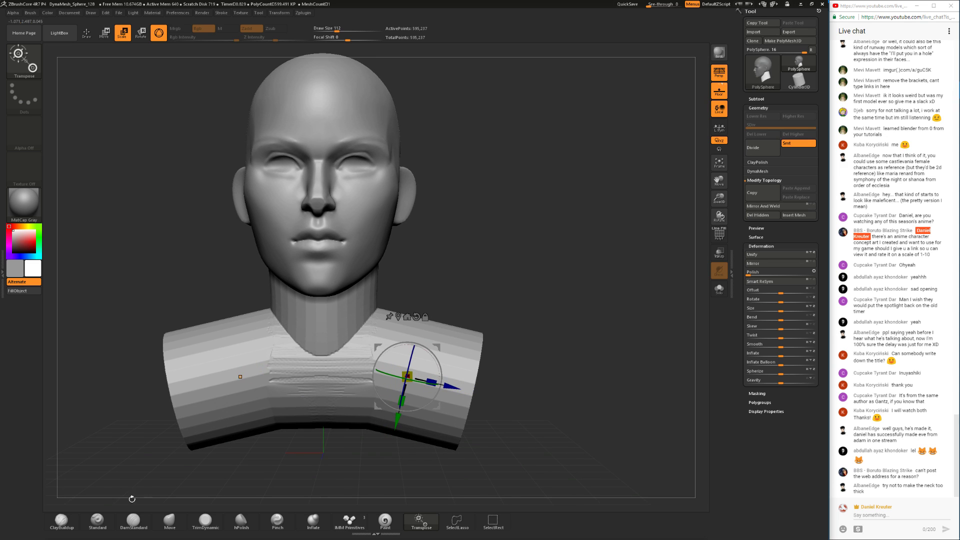
pyautogui.click(164, 521)
pyautogui.keyDown('shift'); pyautogui.moveTo(343, 353); pyautogui.dragTo(306, 345); pyautogui.keyUp('shift')
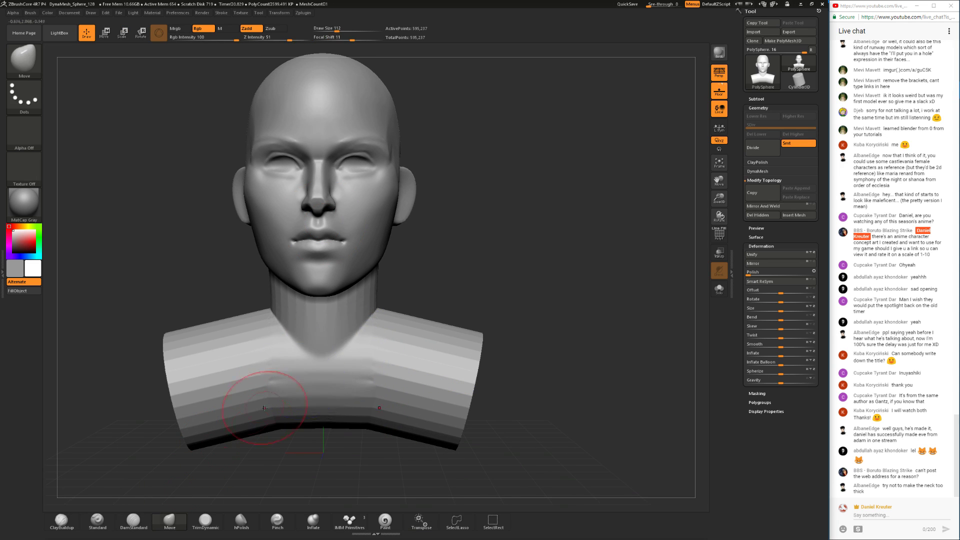
pyautogui.keyDown('shift'); pyautogui.moveTo(357, 323); pyautogui.dragTo(389, 320); pyautogui.keyUp('shift')
# - Reshape the front of the neck and throat with a smaller Move brush, checking the profile
pyautogui.press('space')
pyautogui.moveTo(354, 355)
pyautogui.mouseDown()
pyautogui.moveTo(341, 367)
pyautogui.moveTo(365, 340)
pyautogui.mouseUp()
pyautogui.moveTo(441, 285)
pyautogui.keyDown('shift'); pyautogui.mouseDown()
pyautogui.moveTo(371, 305)
pyautogui.moveTo(307, 304)
pyautogui.moveTo(327, 302)
pyautogui.moveTo(332, 325)
pyautogui.moveTo(332, 317)
pyautogui.moveTo(369, 324)
pyautogui.mouseUp(); pyautogui.keyUp('shift')
pyautogui.press('space')
pyautogui.press('space')
pyautogui.press('space')
pyautogui.press('space')
pyautogui.press('space')
pyautogui.moveTo(306, 349)
pyautogui.mouseDown()
pyautogui.moveTo(309, 327)
pyautogui.moveTo(395, 300)
pyautogui.moveTo(337, 309)
pyautogui.mouseUp()
pyautogui.press('space')
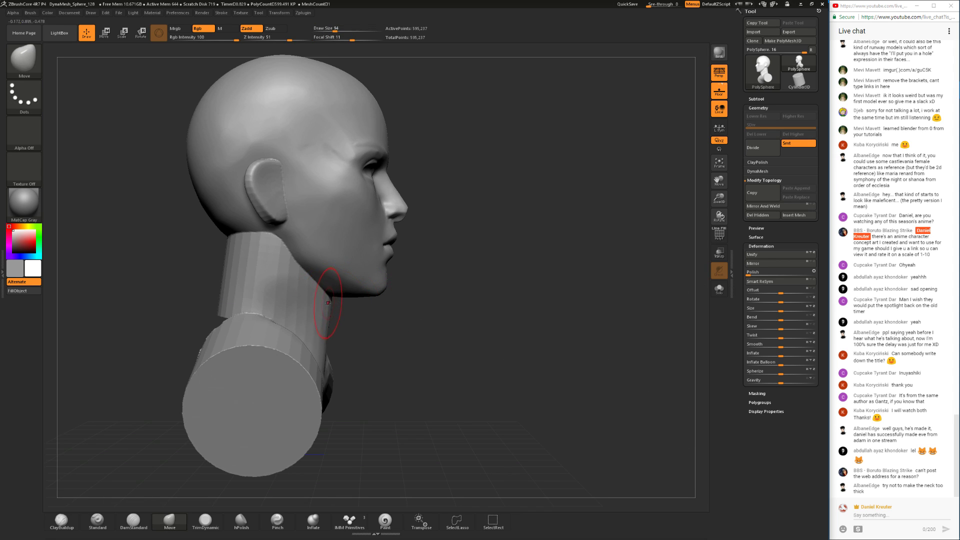
pyautogui.keyDown('alt'); pyautogui.moveTo(400, 312); pyautogui.dragTo(409, 255); pyautogui.keyUp('alt')
# - Adjust the DamStandard brush size and smooth the temple area beside the outer brow
pyautogui.click(133, 521)
pyautogui.moveTo(320, 402); pyautogui.dragTo(446, 299)
pyautogui.keyDown('alt'); pyautogui.moveTo(461, 253); pyautogui.dragTo(457, 325); pyautogui.keyUp('alt')
pyautogui.moveTo(488, 234)
pyautogui.keyDown('alt'); pyautogui.mouseDown()
pyautogui.moveTo(474, 272)
pyautogui.moveTo(457, 273)
pyautogui.mouseUp(); pyautogui.keyUp('alt')
pyautogui.press('space')
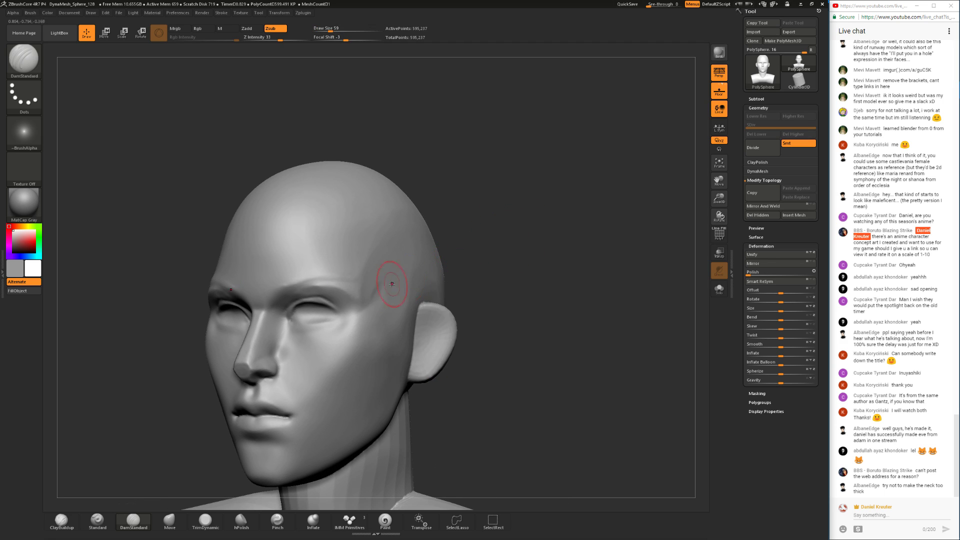
pyautogui.keyDown('shift'); pyautogui.moveTo(380, 281); pyautogui.dragTo(358, 290); pyautogui.keyUp('shift')
pyautogui.keyDown('shift'); pyautogui.moveTo(370, 281); pyautogui.dragTo(390, 271); pyautogui.keyUp('shift')
# - Reshape the side of the head and temple with the Move brush, varying its size
pyautogui.click(156, 520)
pyautogui.moveTo(117, 425); pyautogui.dragTo(210, 402)
pyautogui.moveTo(459, 332)
pyautogui.keyDown('alt'); pyautogui.mouseDown()
pyautogui.moveTo(445, 275)
pyautogui.moveTo(469, 267)
pyautogui.moveTo(466, 253)
pyautogui.moveTo(467, 278)
pyautogui.moveTo(432, 237)
pyautogui.mouseUp(); pyautogui.keyUp('alt')
pyautogui.moveTo(412, 275); pyautogui.dragTo(405, 274)
pyautogui.press('space')
pyautogui.moveTo(392, 320)
pyautogui.mouseDown()
pyautogui.moveTo(439, 314)
pyautogui.moveTo(405, 285)
pyautogui.mouseUp()
pyautogui.press('space')
pyautogui.moveTo(382, 252)
pyautogui.mouseDown()
pyautogui.moveTo(366, 239)
pyautogui.moveTo(429, 237)
pyautogui.moveTo(389, 254)
pyautogui.mouseUp()
pyautogui.press('space')
pyautogui.moveTo(390, 254)
pyautogui.keyDown('alt'); pyautogui.mouseDown()
pyautogui.moveTo(372, 261)
pyautogui.moveTo(397, 248)
pyautogui.mouseUp(); pyautogui.keyUp('alt')
# - Enlarge the Move brush and adjust the brow region, checking the face from several angles
pyautogui.press('space')
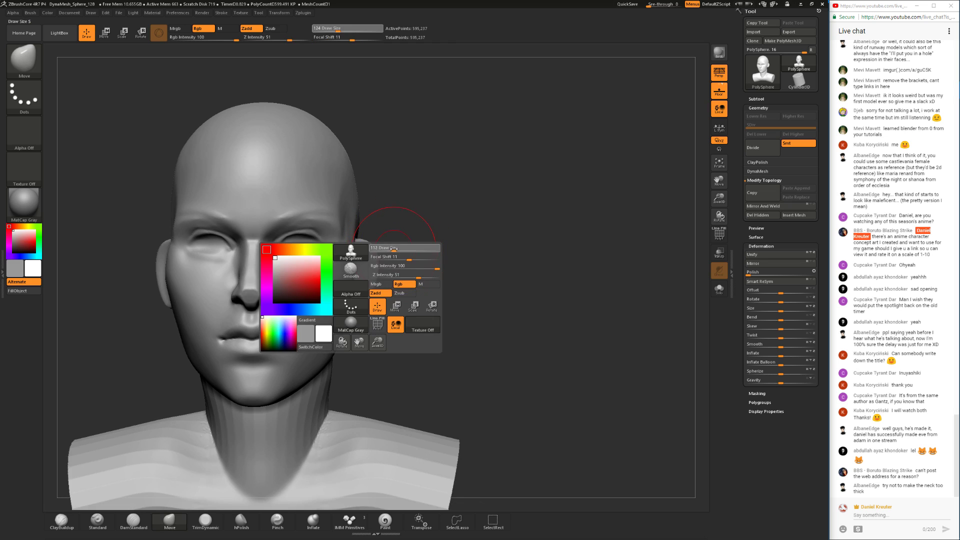
pyautogui.press('space')
pyautogui.moveTo(279, 242); pyautogui.dragTo(274, 242)
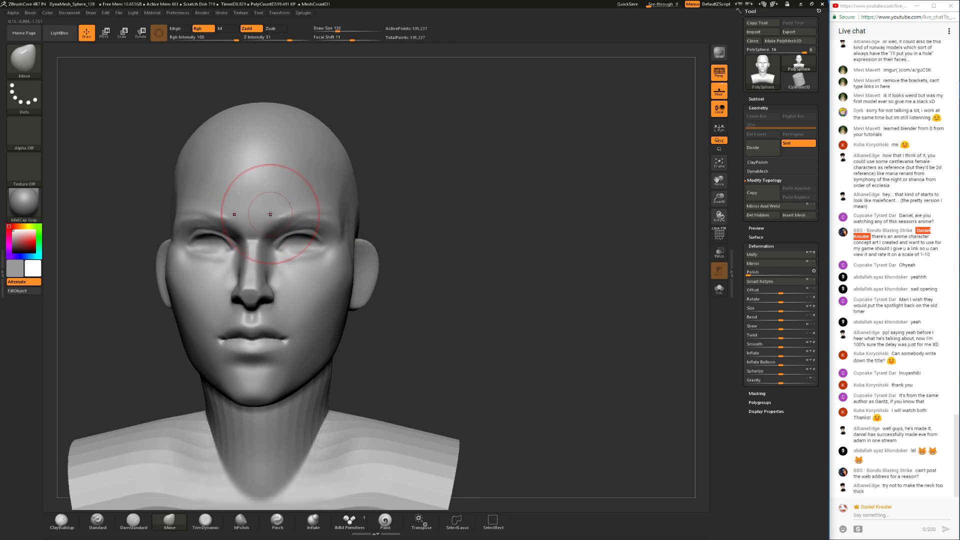
pyautogui.moveTo(397, 225)
pyautogui.keyDown('alt'); pyautogui.mouseDown()
pyautogui.moveTo(390, 193)
pyautogui.moveTo(399, 258)
pyautogui.moveTo(328, 350)
pyautogui.moveTo(283, 366)
pyautogui.mouseUp(); pyautogui.keyUp('alt')
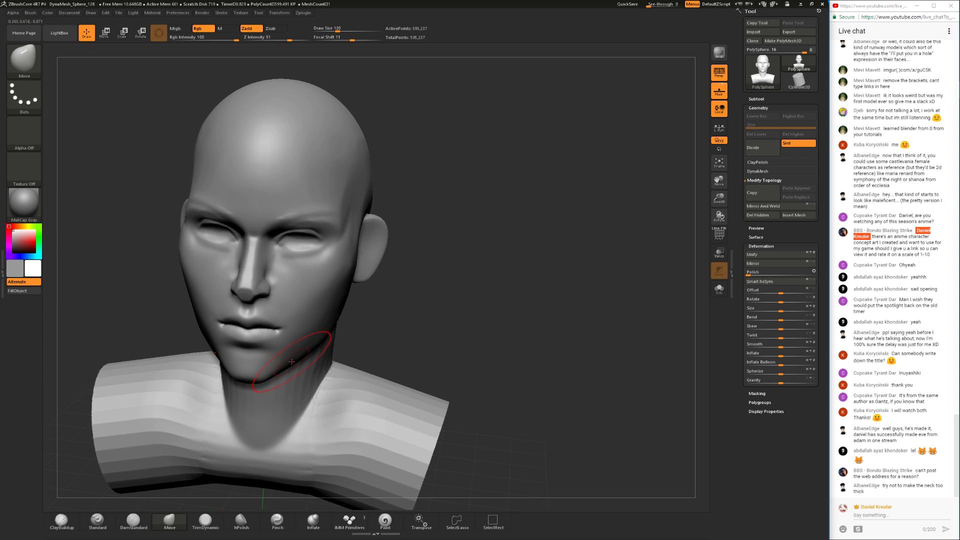
pyautogui.moveTo(380, 335)
pyautogui.keyDown('alt'); pyautogui.mouseDown()
pyautogui.moveTo(353, 296)
pyautogui.moveTo(427, 296)
pyautogui.moveTo(375, 296)
pyautogui.mouseUp(); pyautogui.keyUp('alt')
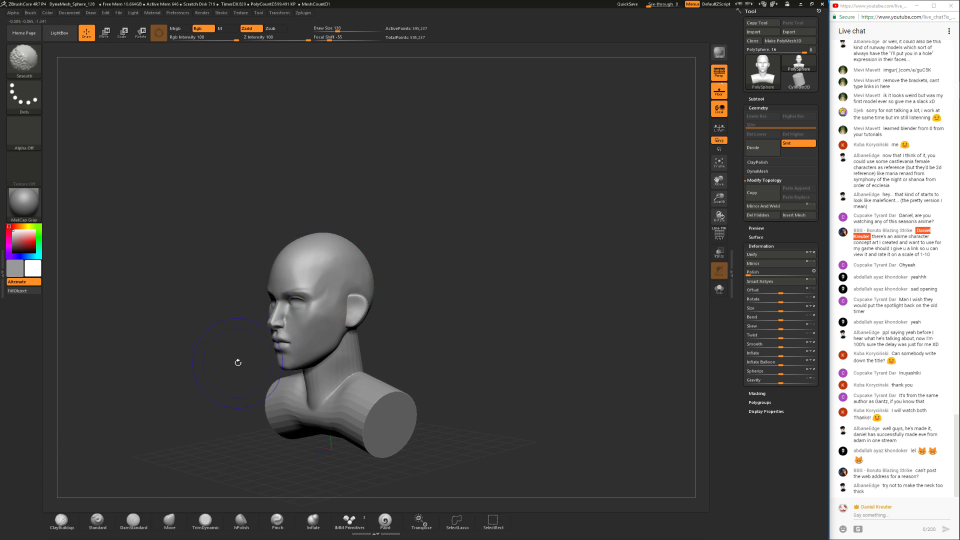
pyautogui.moveTo(242, 360); pyautogui.dragTo(280, 354)
pyautogui.moveTo(352, 309)
pyautogui.keyDown('alt'); pyautogui.mouseDown()
pyautogui.moveTo(353, 350)
pyautogui.moveTo(392, 310)
pyautogui.moveTo(425, 295)
pyautogui.mouseUp(); pyautogui.keyUp('alt')
# - Add volume to the cheek beside the nose and mouth with ClayBuildup and smooth it
pyautogui.click(763, 163)
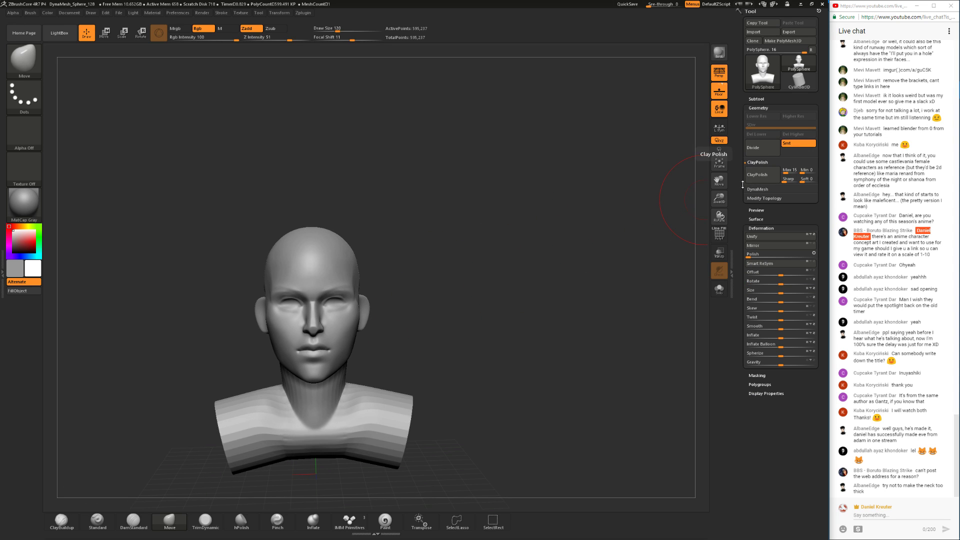
pyautogui.moveTo(466, 332); pyautogui.dragTo(500, 341)
pyautogui.keyDown('alt'); pyautogui.moveTo(413, 362); pyautogui.dragTo(392, 426); pyautogui.keyUp('alt')
pyautogui.moveTo(92, 436); pyautogui.dragTo(136, 441)
pyautogui.click(61, 523)
pyautogui.moveTo(407, 314); pyautogui.dragTo(376, 316)
pyautogui.press('space')
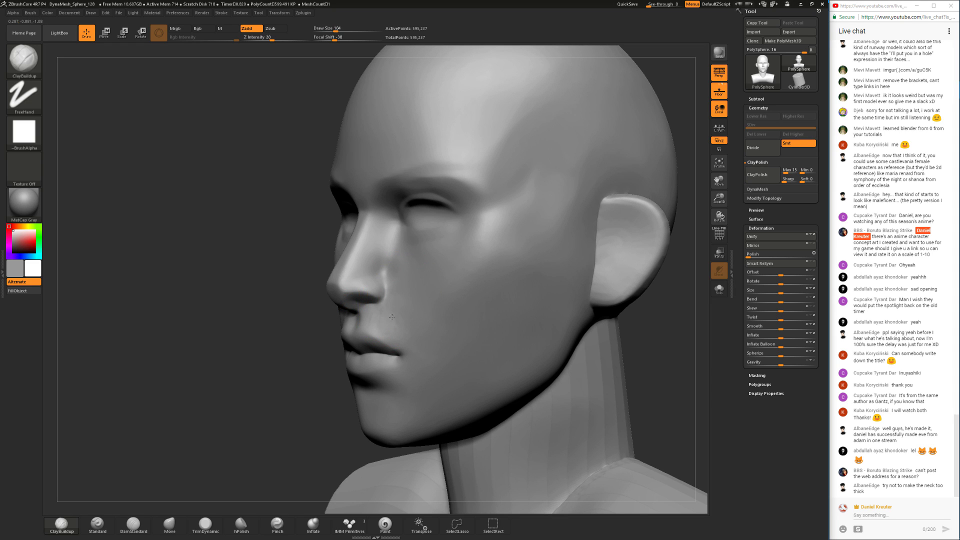
pyautogui.moveTo(260, 379); pyautogui.dragTo(340, 371)
pyautogui.keyDown('shift'); pyautogui.moveTo(306, 301); pyautogui.dragTo(295, 311); pyautogui.keyUp('shift')
# - Refine the area around the mouth with ClayBuildup at draw size 68 and smooth the strokes
pyautogui.moveTo(466, 336); pyautogui.dragTo(415, 335)
pyautogui.moveTo(467, 360)
pyautogui.keyDown('alt'); pyautogui.mouseDown()
pyautogui.moveTo(467, 328)
pyautogui.moveTo(454, 328)
pyautogui.mouseUp(); pyautogui.keyUp('alt')
pyautogui.press('space')
pyautogui.moveTo(444, 325); pyautogui.dragTo(439, 322)
pyautogui.keyDown('shift'); pyautogui.moveTo(355, 311); pyautogui.dragTo(331, 309); pyautogui.keyUp('shift')
pyautogui.moveTo(272, 364); pyautogui.dragTo(348, 359)
pyautogui.moveTo(269, 320)
pyautogui.keyDown('shift'); pyautogui.mouseDown()
pyautogui.moveTo(266, 283)
pyautogui.moveTo(245, 280)
pyautogui.mouseUp(); pyautogui.keyUp('shift')
pyautogui.moveTo(525, 309)
pyautogui.mouseDown()
pyautogui.moveTo(488, 313)
pyautogui.moveTo(476, 282)
pyautogui.mouseUp()
pyautogui.moveTo(477, 295)
pyautogui.mouseDown()
pyautogui.moveTo(445, 302)
pyautogui.moveTo(479, 293)
pyautogui.moveTo(475, 325)
pyautogui.moveTo(480, 315)
pyautogui.mouseUp()
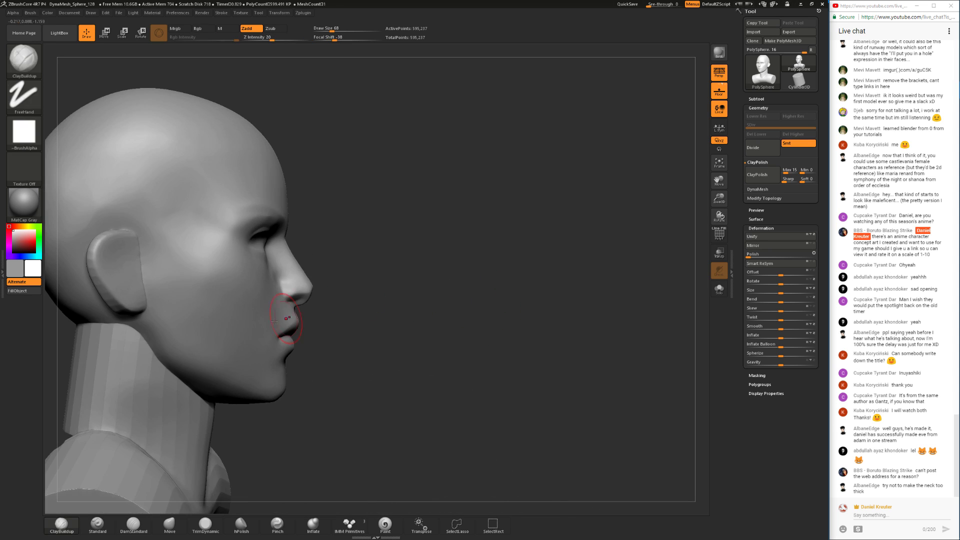
# - Adjust the nose and lip profile with the Move brush in side view
pyautogui.click(180, 533)
pyautogui.press('space')
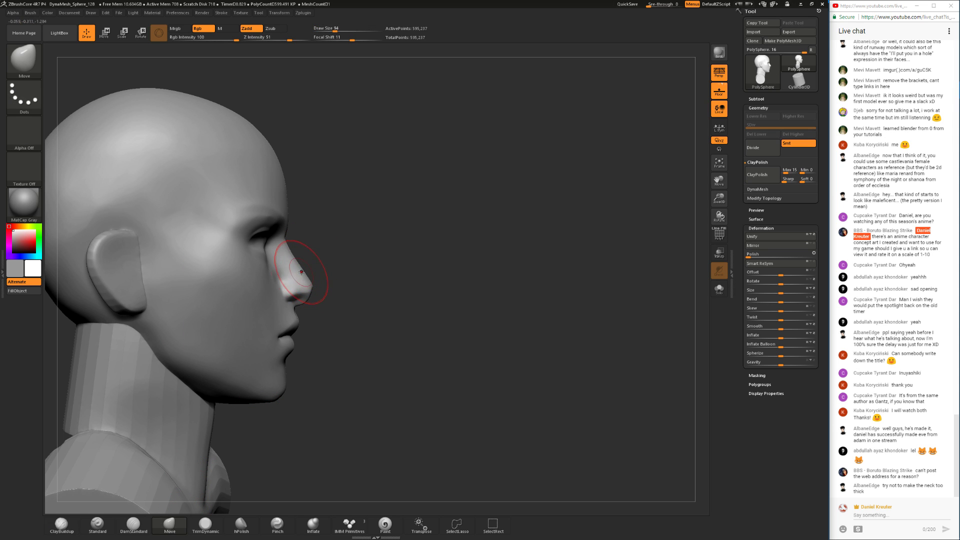
pyautogui.moveTo(336, 306); pyautogui.dragTo(300, 320)
pyautogui.keyDown('alt'); pyautogui.moveTo(400, 325); pyautogui.dragTo(340, 426); pyautogui.keyUp('alt')
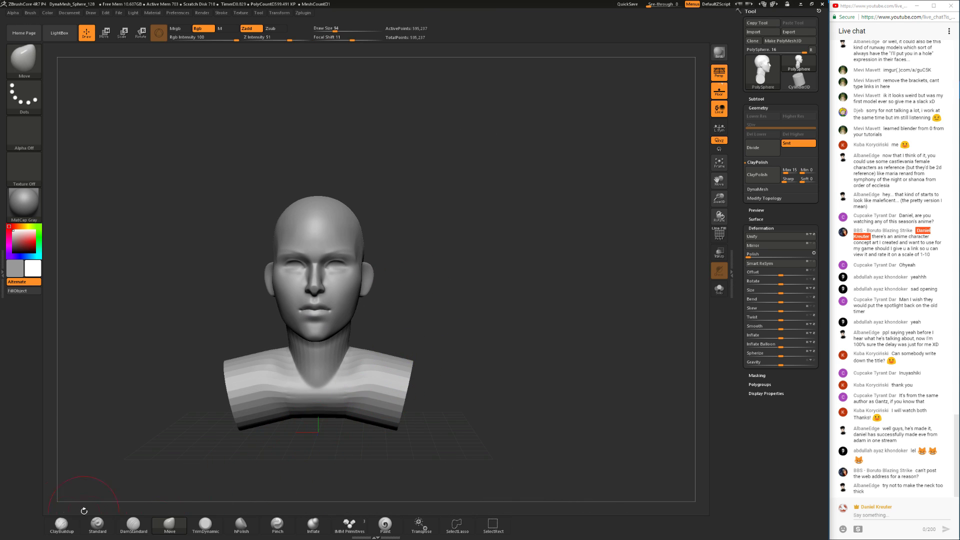
# - Build up the chest muscles on the front of the torso with ClayBuildup and smooth them
pyautogui.click(62, 523)
pyautogui.moveTo(170, 429)
pyautogui.mouseDown()
pyautogui.moveTo(309, 410)
pyautogui.moveTo(283, 387)
pyautogui.mouseUp()
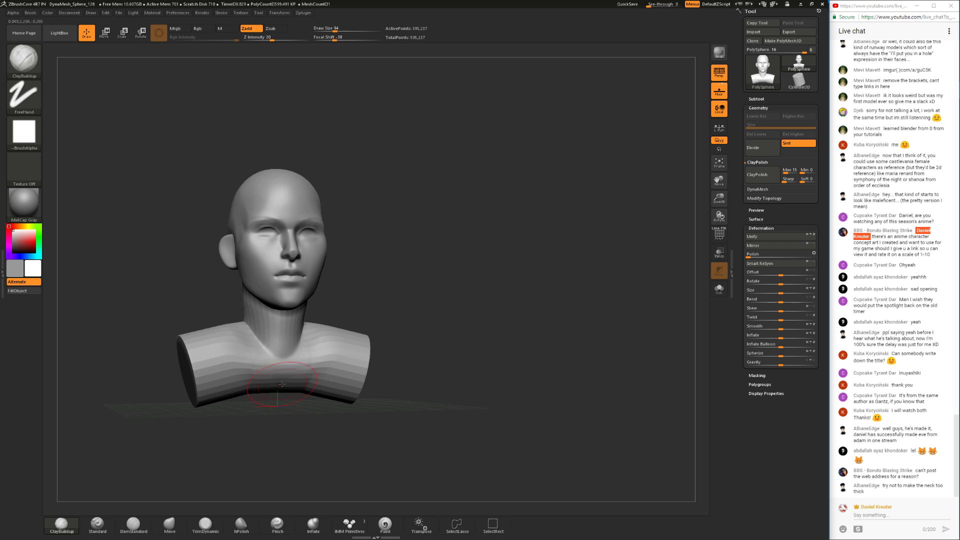
pyautogui.moveTo(378, 376); pyautogui.dragTo(318, 392)
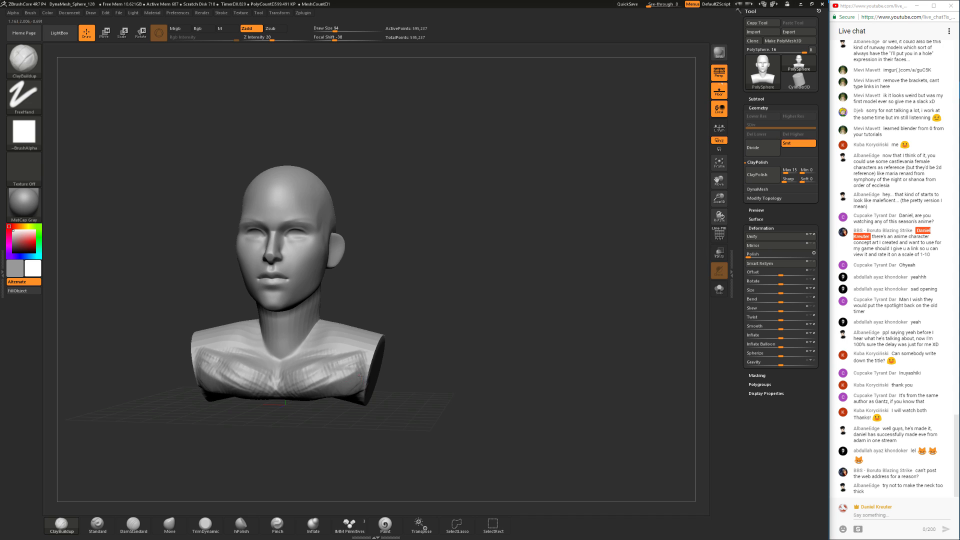
pyautogui.moveTo(357, 376); pyautogui.dragTo(374, 376, button='right')
pyautogui.keyDown('shift'); pyautogui.moveTo(291, 375); pyautogui.dragTo(297, 365); pyautogui.keyUp('shift')
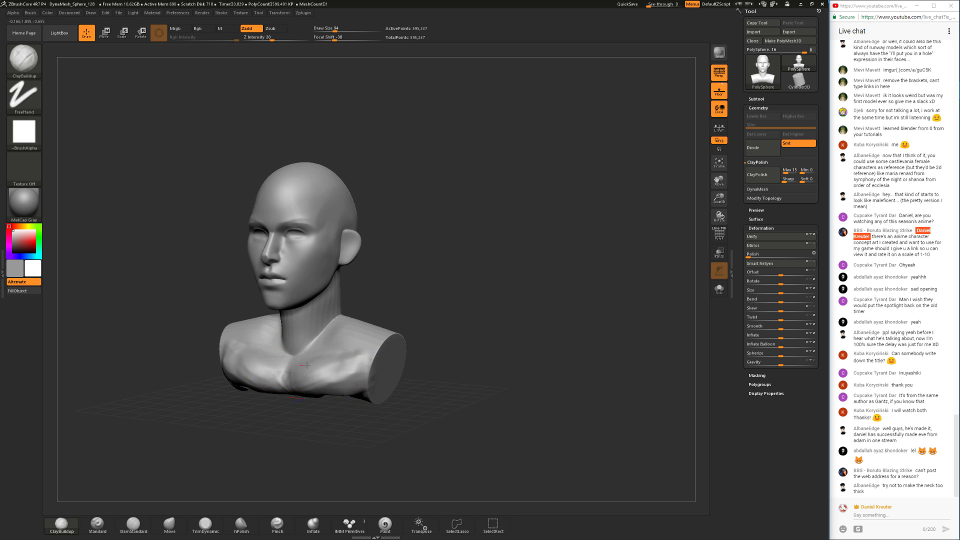
pyautogui.moveTo(288, 390)
pyautogui.mouseDown(button='right')
pyautogui.moveTo(307, 356)
pyautogui.moveTo(288, 349)
pyautogui.mouseUp(button='right')
pyautogui.moveTo(298, 344)
pyautogui.mouseDown()
pyautogui.moveTo(330, 353)
pyautogui.moveTo(312, 367)
pyautogui.mouseUp()
# - Flatten the chest and the shoulder ends with a large TrimDynamic brush
pyautogui.click(207, 527)
pyautogui.press('space')
pyautogui.moveTo(245, 379)
pyautogui.mouseDown()
pyautogui.moveTo(308, 373)
pyautogui.moveTo(262, 363)
pyautogui.moveTo(332, 362)
pyautogui.moveTo(292, 377)
pyautogui.moveTo(261, 370)
pyautogui.mouseUp()
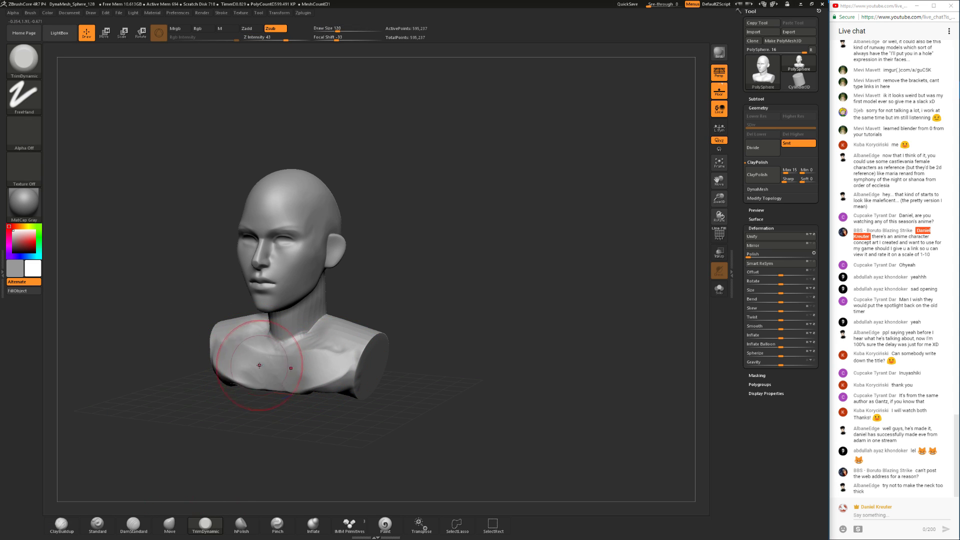
pyautogui.moveTo(346, 300)
pyautogui.mouseDown()
pyautogui.moveTo(424, 303)
pyautogui.moveTo(369, 340)
pyautogui.moveTo(346, 330)
pyautogui.mouseUp()
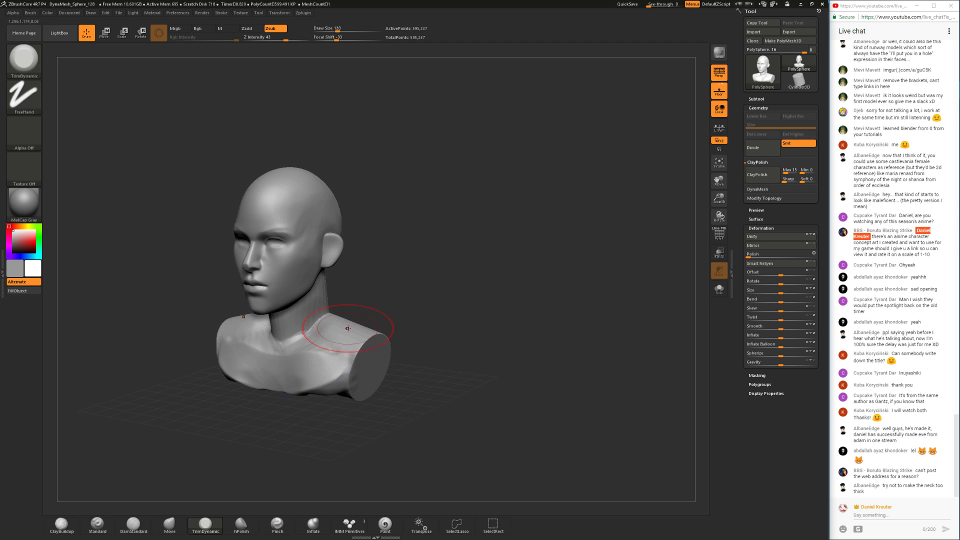
pyautogui.moveTo(369, 360)
pyautogui.mouseDown()
pyautogui.moveTo(358, 376)
pyautogui.moveTo(371, 372)
pyautogui.moveTo(367, 381)
pyautogui.mouseUp()
pyautogui.moveTo(440, 357); pyautogui.dragTo(367, 345)
pyautogui.moveTo(400, 372); pyautogui.dragTo(393, 354)
# - Build up the junction between the back of the neck and the upper back with ClayBuildup at draw size 68
pyautogui.moveTo(407, 357); pyautogui.dragTo(349, 364, button='right')
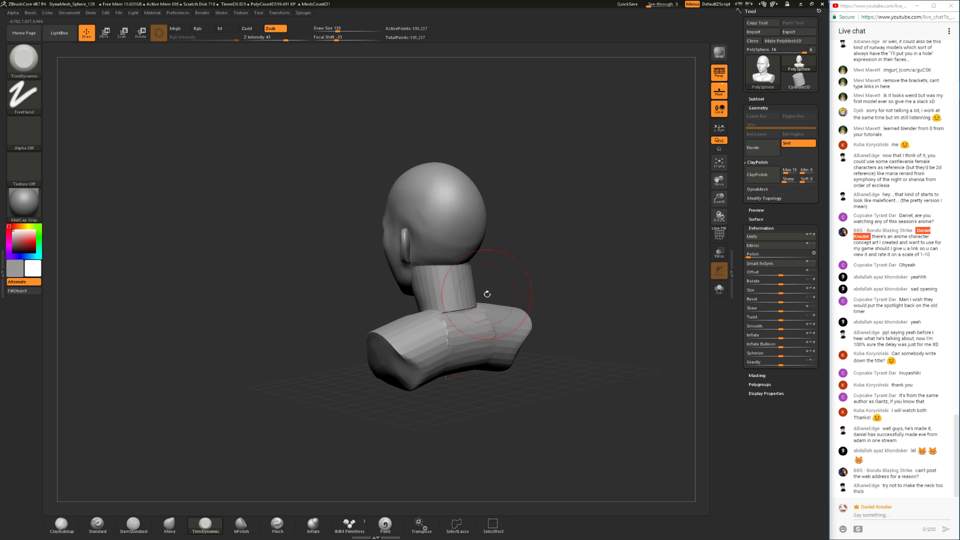
pyautogui.keyDown('alt'); pyautogui.moveTo(456, 315); pyautogui.dragTo(399, 303, button='right'); pyautogui.keyUp('alt')
pyautogui.click(61, 525)
pyautogui.moveTo(460, 440); pyautogui.dragTo(435, 425, button='right')
pyautogui.press('space')
pyautogui.moveTo(478, 378); pyautogui.dragTo(472, 378)
pyautogui.moveTo(488, 336); pyautogui.dragTo(450, 340, button='right')
pyautogui.moveTo(422, 340); pyautogui.dragTo(433, 340)
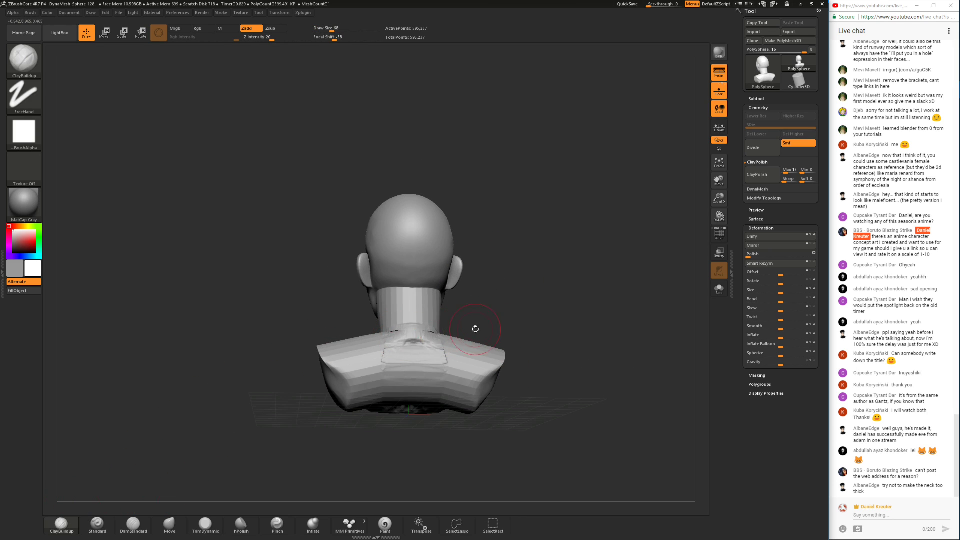
pyautogui.moveTo(477, 323); pyautogui.dragTo(452, 332, button='right')
pyautogui.moveTo(401, 341); pyautogui.dragTo(436, 344)
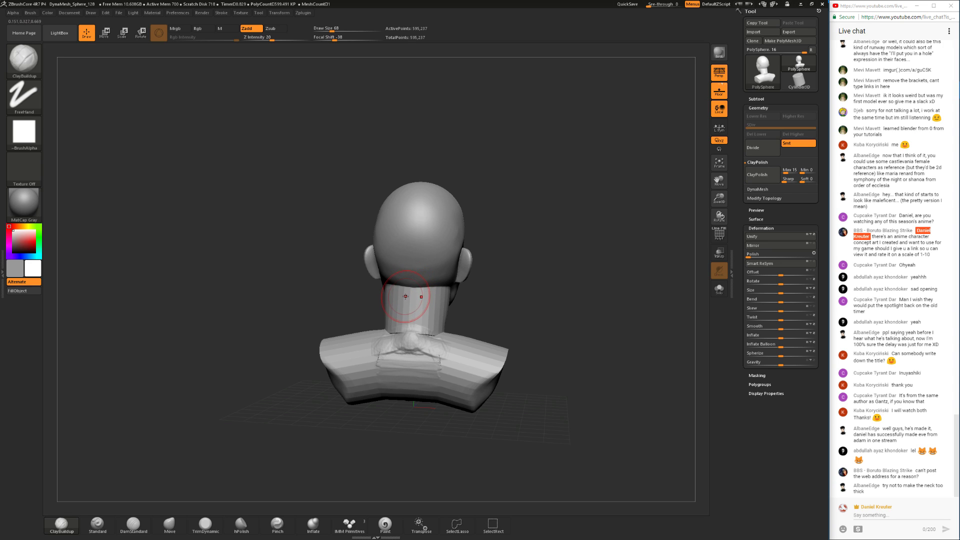
pyautogui.moveTo(495, 313); pyautogui.dragTo(574, 318)
# - Smooth the base of the neck at the back and remesh the bust with DynaMesh
pyautogui.keyDown('shift'); pyautogui.moveTo(403, 344); pyautogui.dragTo(418, 333); pyautogui.keyUp('shift')
pyautogui.keyDown('ctrl'); pyautogui.moveTo(494, 298); pyautogui.dragTo(522, 341); pyautogui.keyUp('ctrl')
pyautogui.moveTo(398, 346); pyautogui.dragTo(414, 342)
pyautogui.keyDown('ctrl'); pyautogui.moveTo(462, 297); pyautogui.dragTo(514, 337); pyautogui.keyUp('ctrl')
# - Fill and smooth the nape with ClayBuildup and refine its transition into the shoulders
pyautogui.click(62, 524)
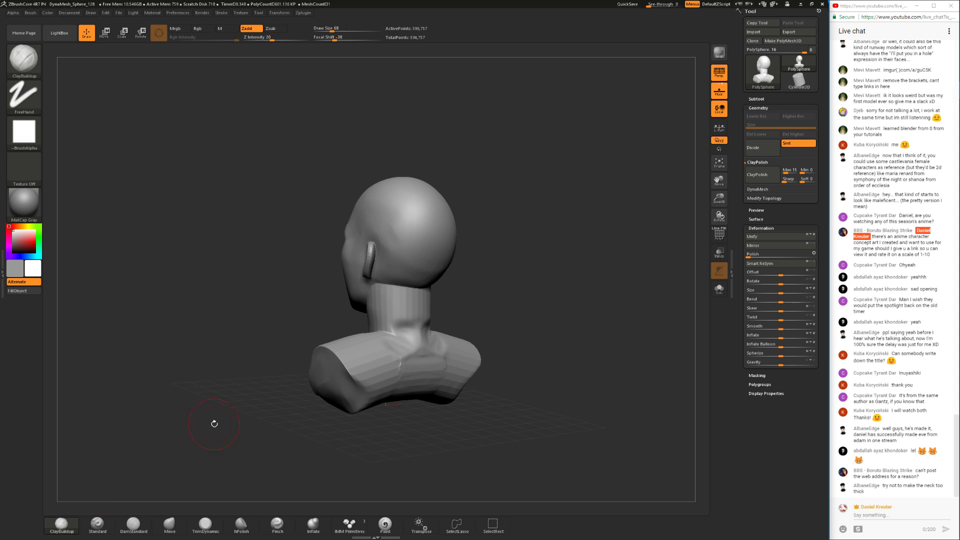
pyautogui.moveTo(416, 331); pyautogui.dragTo(405, 332)
pyautogui.moveTo(489, 304); pyautogui.dragTo(450, 301)
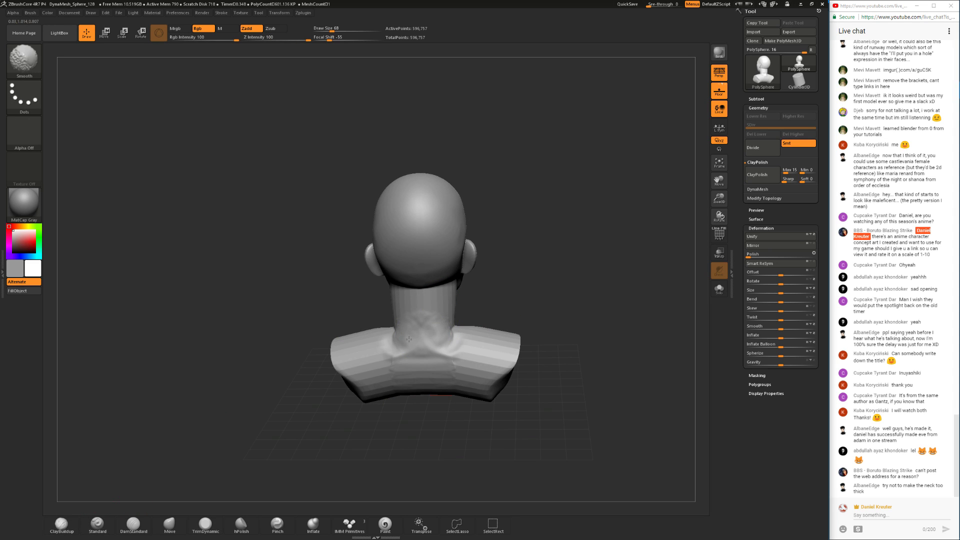
pyautogui.click(206, 524)
pyautogui.keyDown('alt'); pyautogui.moveTo(290, 420); pyautogui.dragTo(300, 480); pyautogui.keyUp('alt')
pyautogui.press('space')
pyautogui.moveTo(418, 359)
pyautogui.mouseDown()
pyautogui.moveTo(369, 369)
pyautogui.moveTo(382, 350)
pyautogui.moveTo(406, 403)
pyautogui.mouseUp()
# - Build up the trapezius between the neck and shoulders with a large ClayBuildup brush and smooth the transition
pyautogui.click(61, 524)
pyautogui.moveTo(200, 390); pyautogui.dragTo(360, 330)
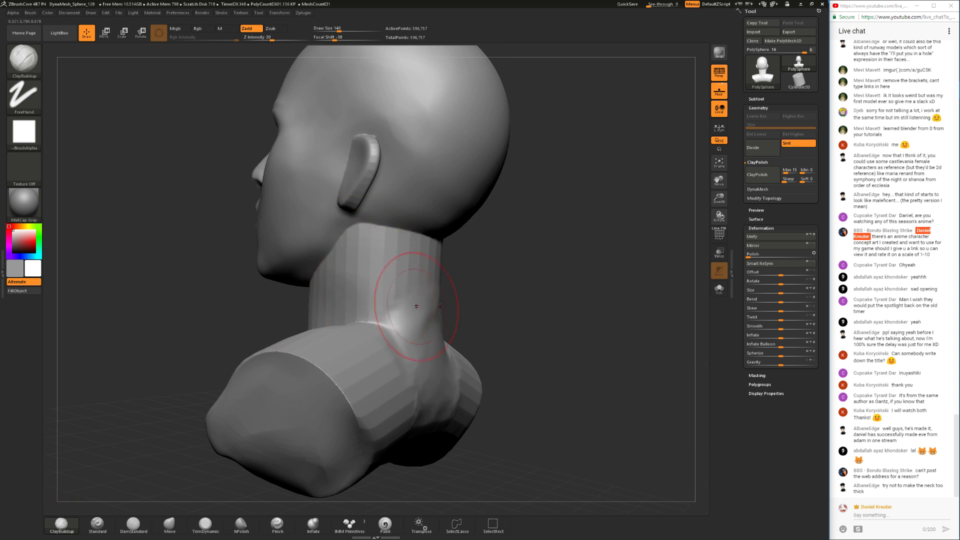
pyautogui.moveTo(464, 300); pyautogui.dragTo(430, 285)
pyautogui.moveTo(357, 328); pyautogui.dragTo(368, 336)
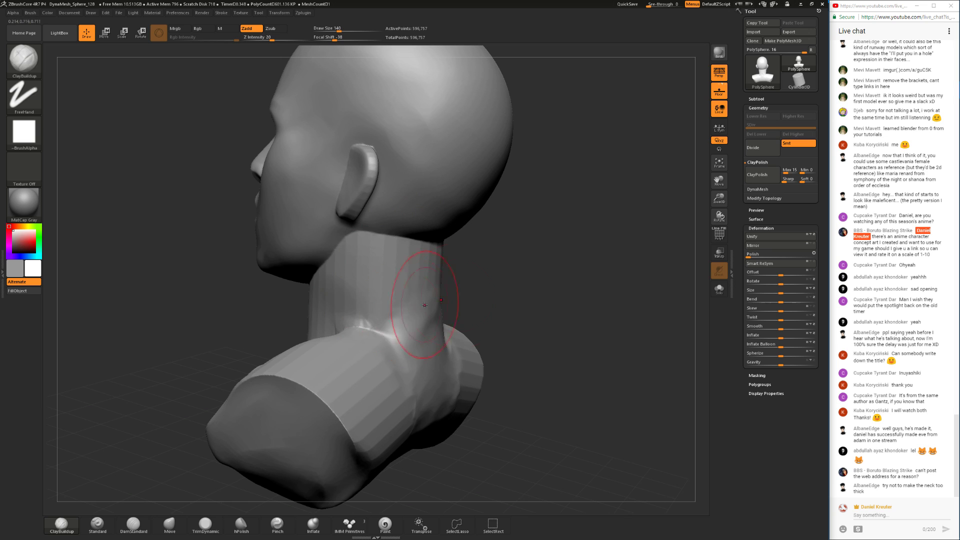
pyautogui.moveTo(475, 304); pyautogui.dragTo(530, 270)
pyautogui.moveTo(356, 335)
pyautogui.mouseDown()
pyautogui.moveTo(377, 325)
pyautogui.moveTo(343, 328)
pyautogui.moveTo(372, 340)
pyautogui.mouseUp()
pyautogui.moveTo(480, 299); pyautogui.dragTo(384, 334)
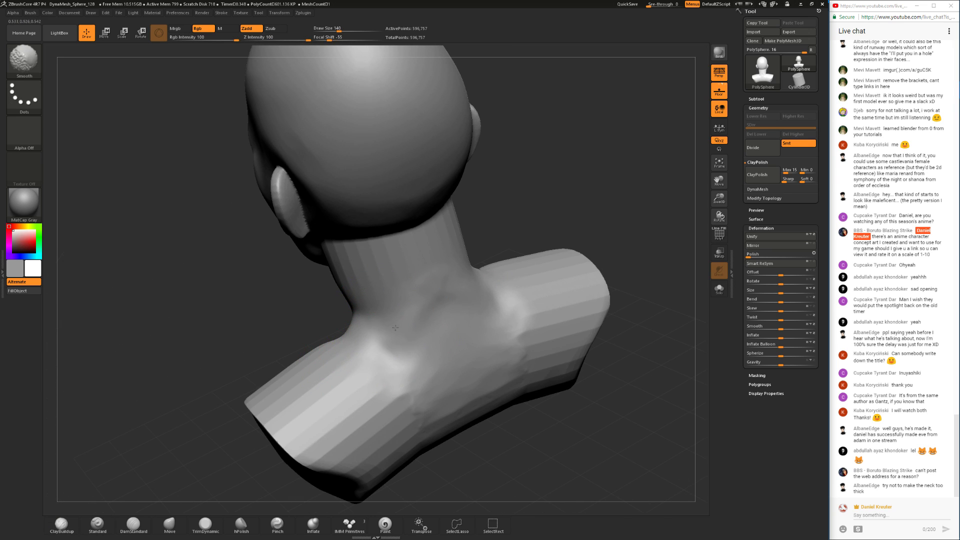
pyautogui.moveTo(488, 454); pyautogui.dragTo(265, 457)
# - Flatten the front of the shoulders and upper chest with TrimDynamic
pyautogui.click(215, 524)
pyautogui.moveTo(493, 276); pyautogui.dragTo(459, 294)
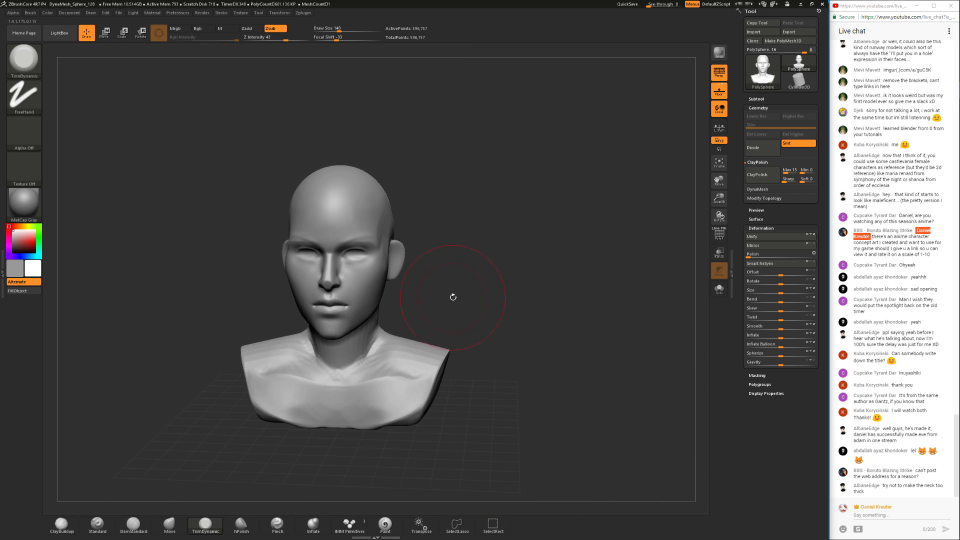
pyautogui.moveTo(418, 346)
pyautogui.mouseDown()
pyautogui.moveTo(371, 413)
pyautogui.moveTo(396, 413)
pyautogui.moveTo(415, 392)
pyautogui.moveTo(397, 395)
pyautogui.moveTo(395, 420)
pyautogui.moveTo(420, 388)
pyautogui.moveTo(310, 400)
pyautogui.moveTo(339, 418)
pyautogui.moveTo(357, 389)
pyautogui.moveTo(393, 397)
pyautogui.moveTo(424, 388)
pyautogui.mouseUp()
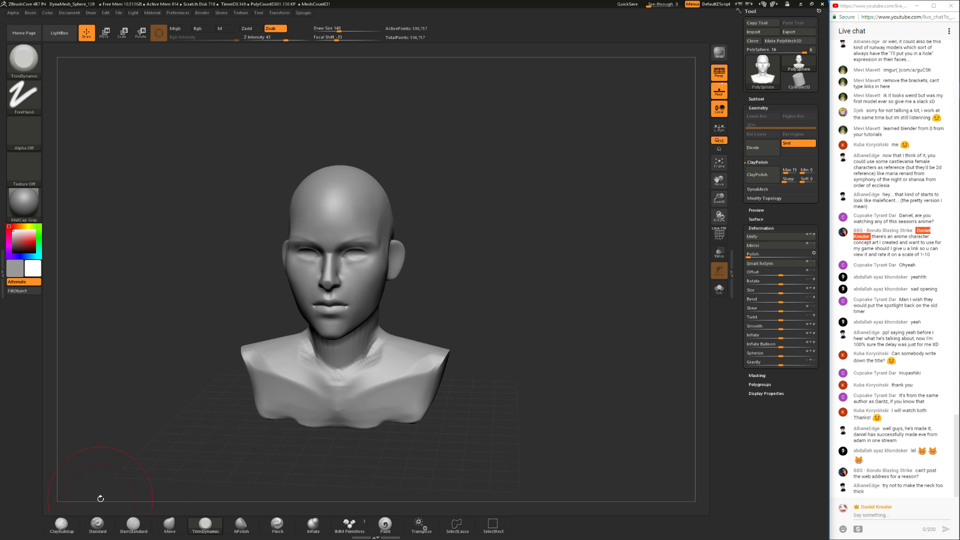
# - Build up the collarbones across the upper chest with ClayBuildup at draw size 65 and smooth them
pyautogui.click(62, 524)
pyautogui.press('space')
pyautogui.press('space')
pyautogui.moveTo(354, 395)
pyautogui.mouseDown()
pyautogui.moveTo(363, 394)
pyautogui.moveTo(348, 395)
pyautogui.mouseUp()
pyautogui.press('space')
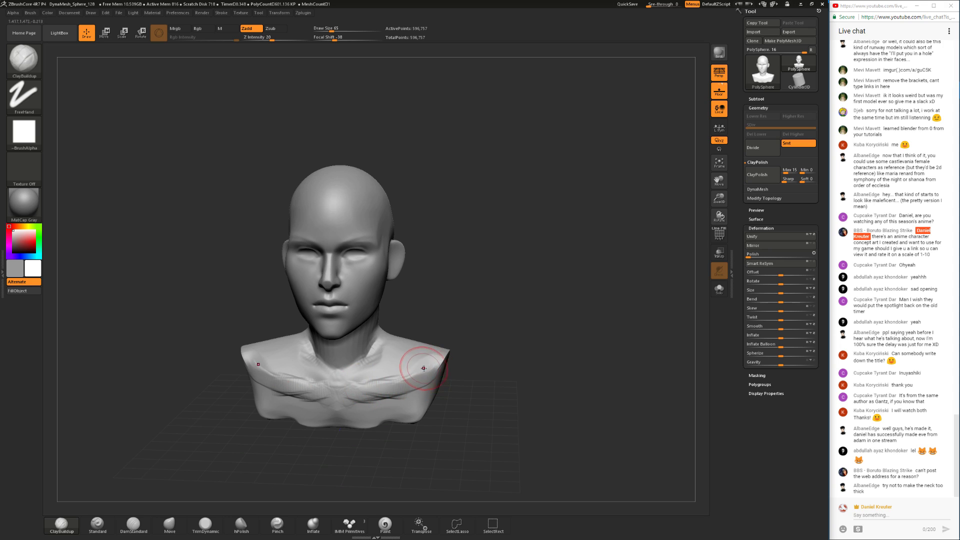
pyautogui.press('shift')
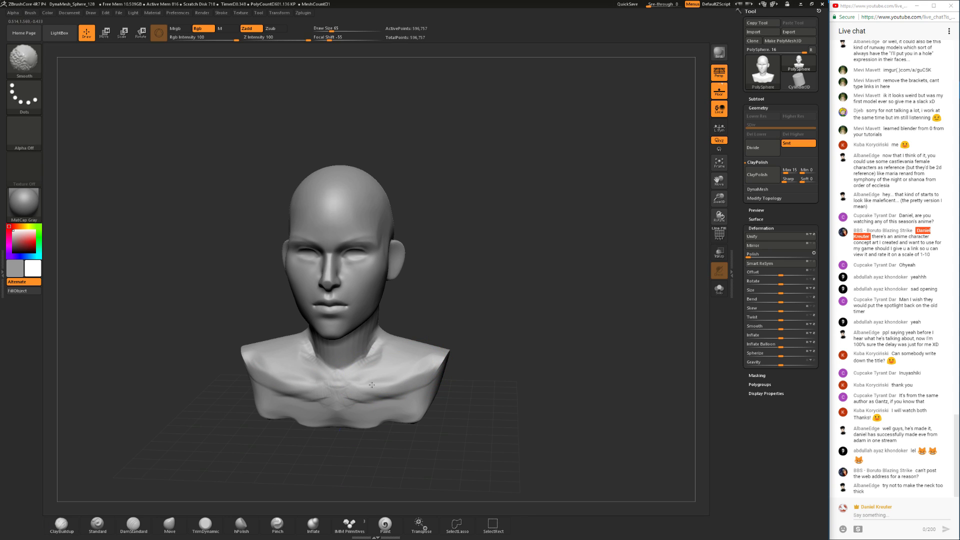
# - Reshape the chest and shoulder contours with the Move brush at draw size 128
pyautogui.click(170, 525)
pyautogui.moveTo(344, 464)
pyautogui.mouseDown()
pyautogui.moveTo(452, 418)
pyautogui.moveTo(421, 379)
pyautogui.moveTo(359, 382)
pyautogui.moveTo(355, 397)
pyautogui.moveTo(318, 407)
pyautogui.mouseUp()
pyautogui.press('space')
pyautogui.click(354, 391)
pyautogui.moveTo(298, 353); pyautogui.dragTo(320, 367)
pyautogui.moveTo(284, 444)
pyautogui.mouseDown()
pyautogui.moveTo(317, 448)
pyautogui.moveTo(356, 390)
pyautogui.moveTo(345, 368)
pyautogui.mouseUp()
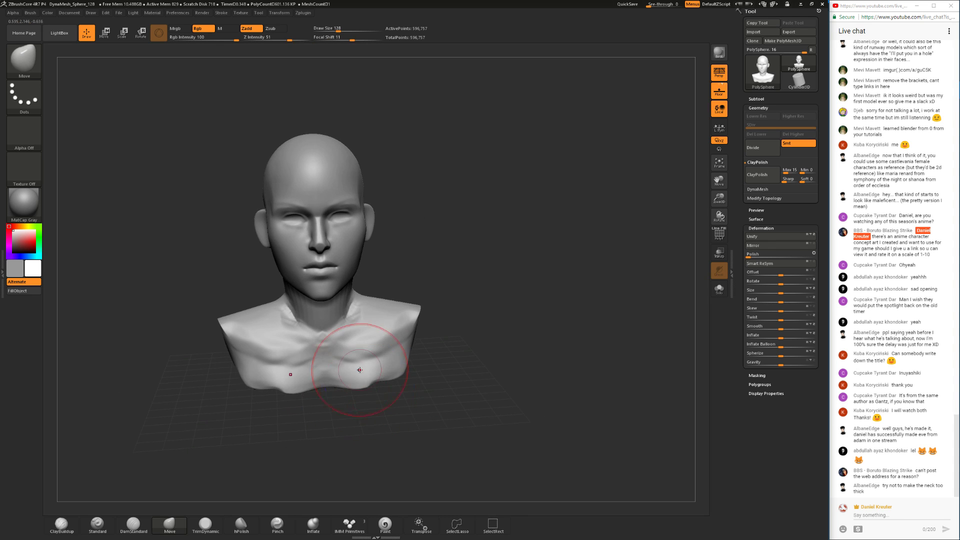
pyautogui.moveTo(340, 405); pyautogui.dragTo(358, 422)
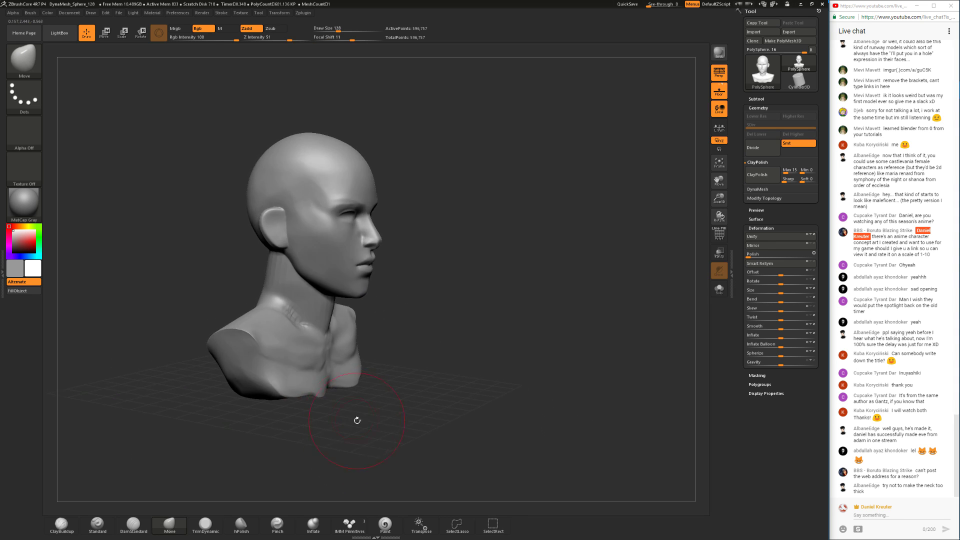
pyautogui.moveTo(374, 390); pyautogui.dragTo(350, 382)
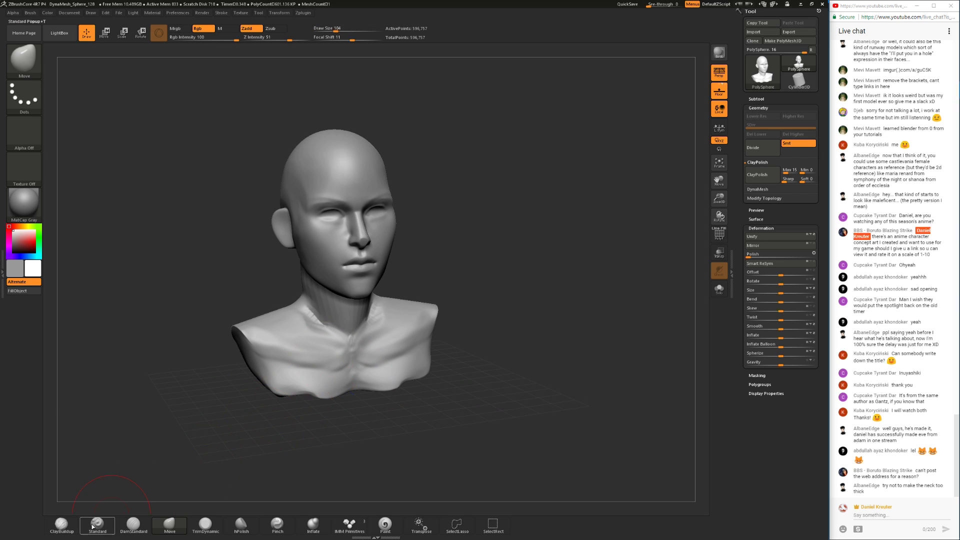
# - Add volume to the collarbones and upper chest with ClayBuildup at draw size 62 and smooth the strokes
pyautogui.click(65, 524)
pyautogui.moveTo(234, 446)
pyautogui.mouseDown()
pyautogui.moveTo(501, 371)
pyautogui.moveTo(425, 433)
pyautogui.mouseUp()
pyautogui.press('space')
pyautogui.click(457, 387)
pyautogui.moveTo(510, 388); pyautogui.dragTo(453, 346)
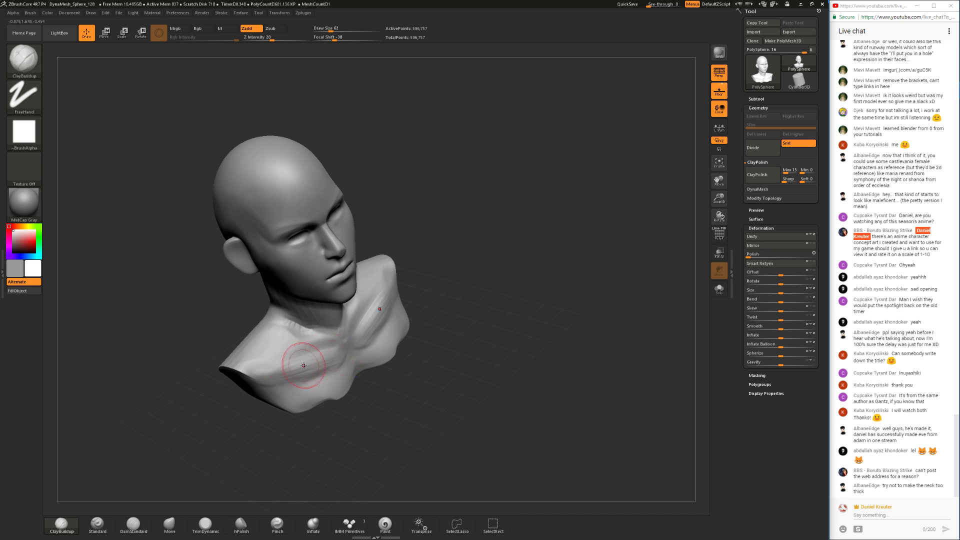
pyautogui.press('shift')
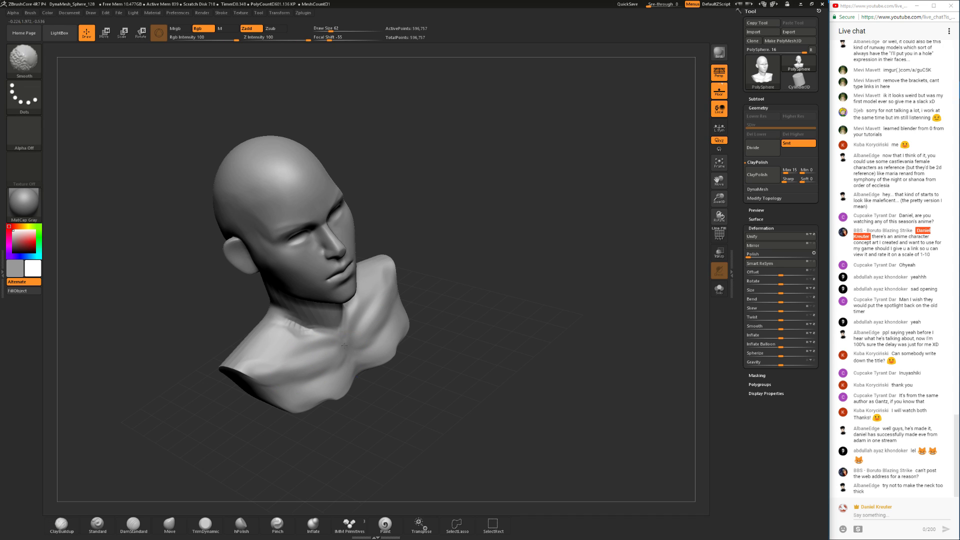
pyautogui.keyDown('shift'); pyautogui.moveTo(433, 362); pyautogui.dragTo(365, 347); pyautogui.keyUp('shift')
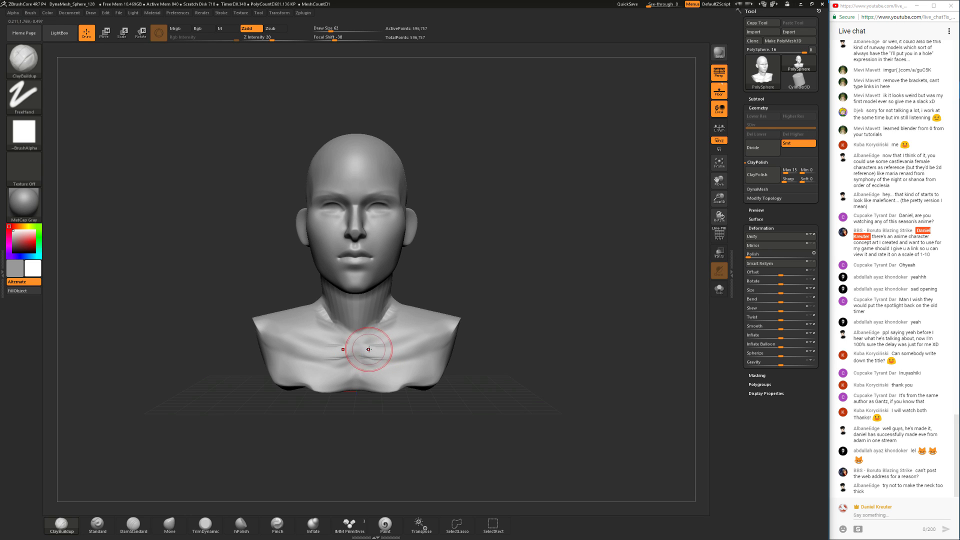
# - Sculpt the areas between the neck base and the collarbones with ClayBuildup and smooth them into the shoulders
pyautogui.moveTo(381, 350); pyautogui.dragTo(402, 327, button='right')
pyautogui.moveTo(381, 333); pyautogui.dragTo(388, 325)
pyautogui.moveTo(388, 332); pyautogui.dragTo(386, 335, button='right')
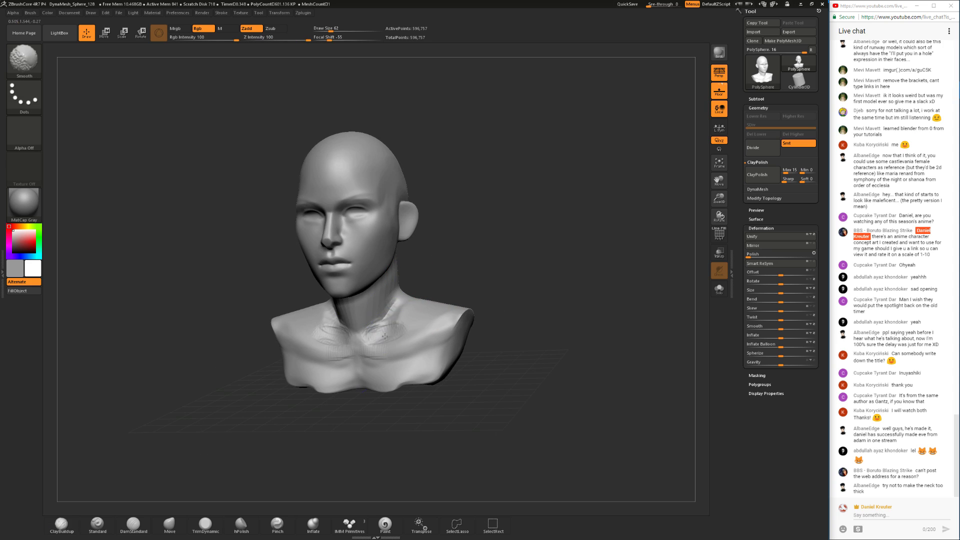
pyautogui.moveTo(386, 322)
pyautogui.mouseDown()
pyautogui.moveTo(399, 310)
pyautogui.moveTo(384, 336)
pyautogui.mouseUp()
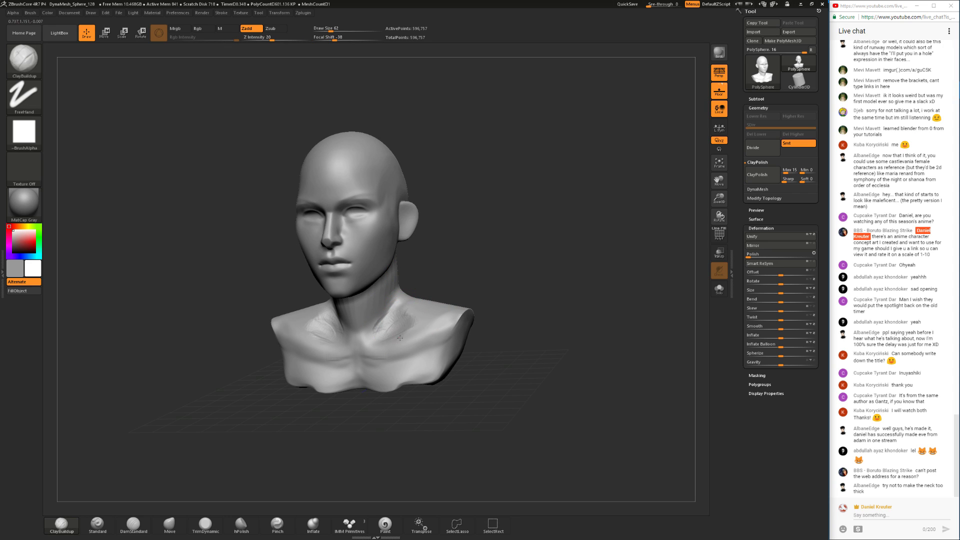
pyautogui.press('shift')
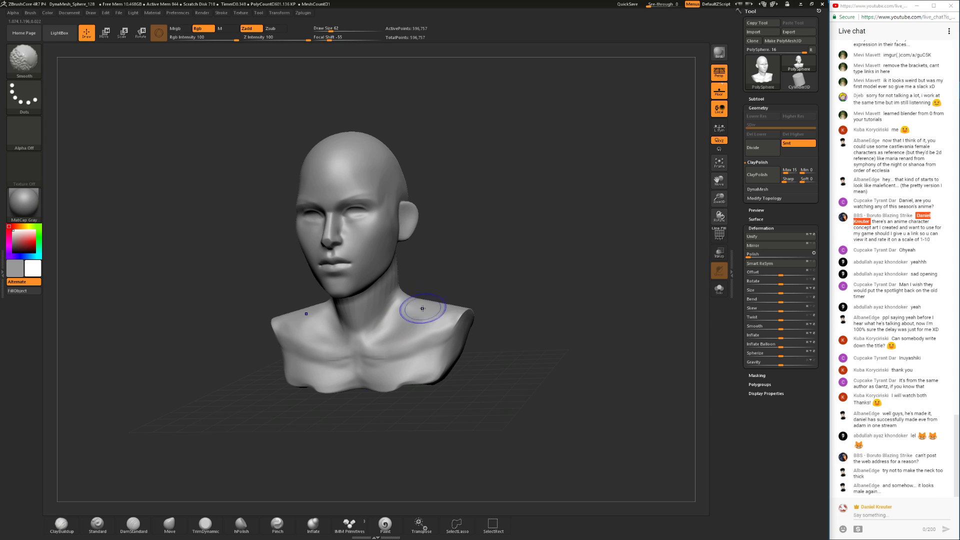
pyautogui.keyDown('shift'); pyautogui.moveTo(440, 287); pyautogui.dragTo(448, 283); pyautogui.keyUp('shift')
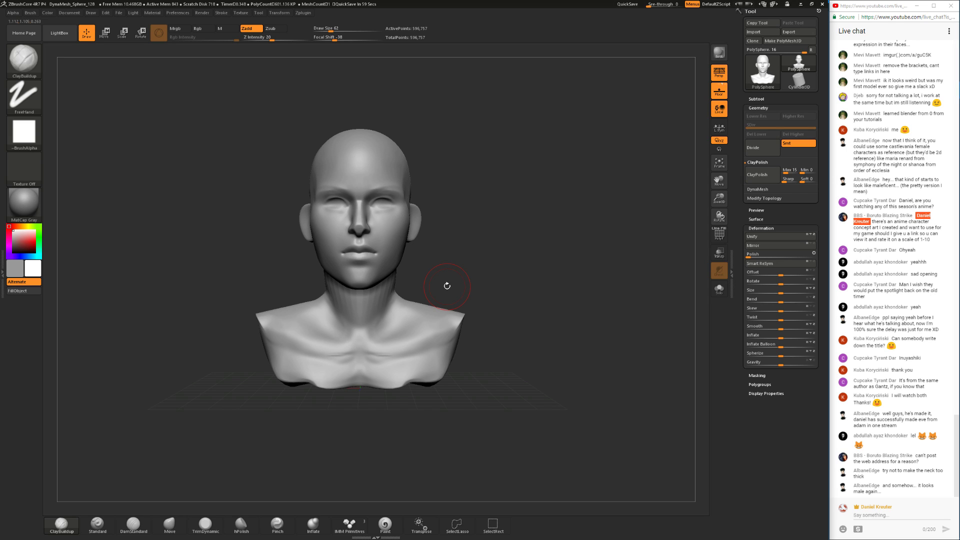
# - Remesh the bust with DynaMesh and refine the side of the neck with TrimDynamic at draw size 120
pyautogui.click(205, 525)
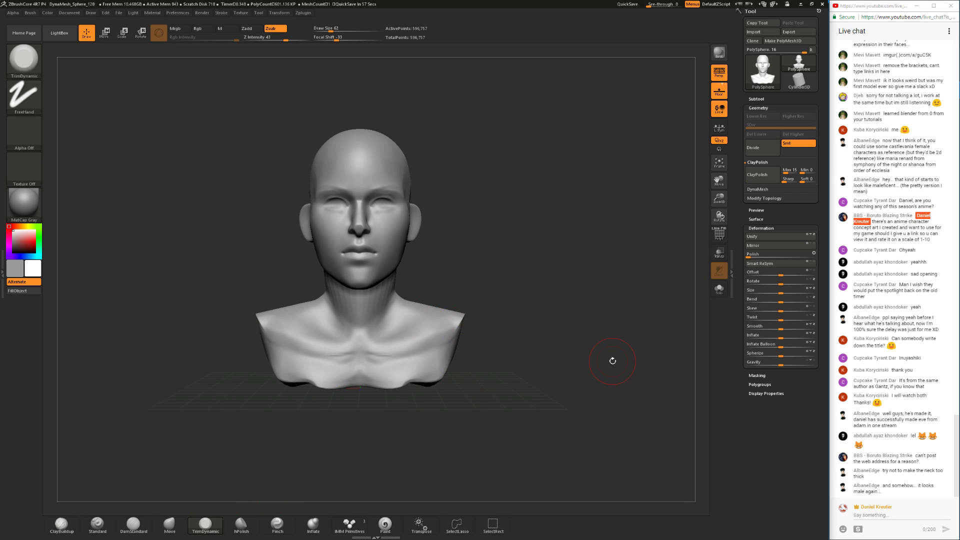
pyautogui.moveTo(635, 290); pyautogui.dragTo(585, 318)
pyautogui.press('space')
pyautogui.moveTo(443, 263); pyautogui.dragTo(449, 263)
pyautogui.press('ctrl')
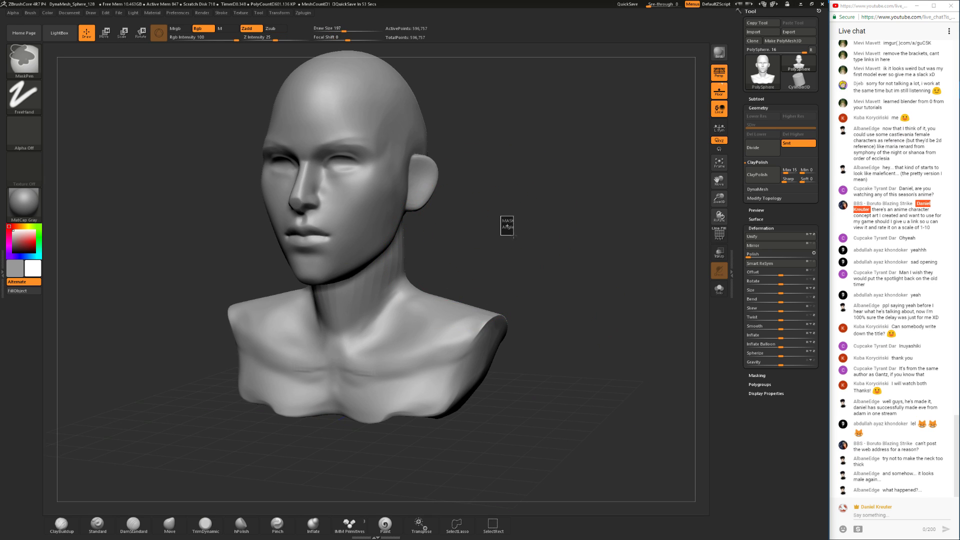
pyautogui.keyDown('ctrl'); pyautogui.moveTo(497, 241); pyautogui.dragTo(476, 244); pyautogui.keyUp('ctrl')
pyautogui.moveTo(476, 244)
pyautogui.mouseDown()
pyautogui.moveTo(419, 251)
pyautogui.moveTo(427, 259)
pyautogui.moveTo(478, 237)
pyautogui.mouseUp()
pyautogui.press('space')
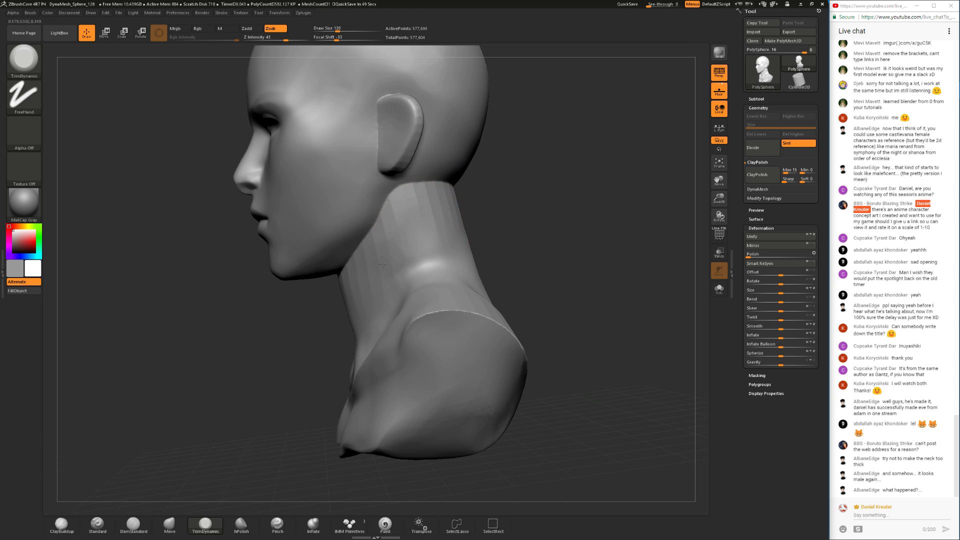
pyautogui.keyDown('shift'); pyautogui.moveTo(280, 328); pyautogui.dragTo(375, 322); pyautogui.keyUp('shift')
pyautogui.moveTo(498, 234)
pyautogui.keyDown('alt'); pyautogui.mouseDown()
pyautogui.moveTo(494, 196)
pyautogui.moveTo(476, 256)
pyautogui.moveTo(493, 255)
pyautogui.moveTo(487, 313)
pyautogui.mouseUp(); pyautogui.keyUp('alt')
# - Adjust the ears and the outline of the face and jaw in front view with the Move brush
pyautogui.click(177, 524)
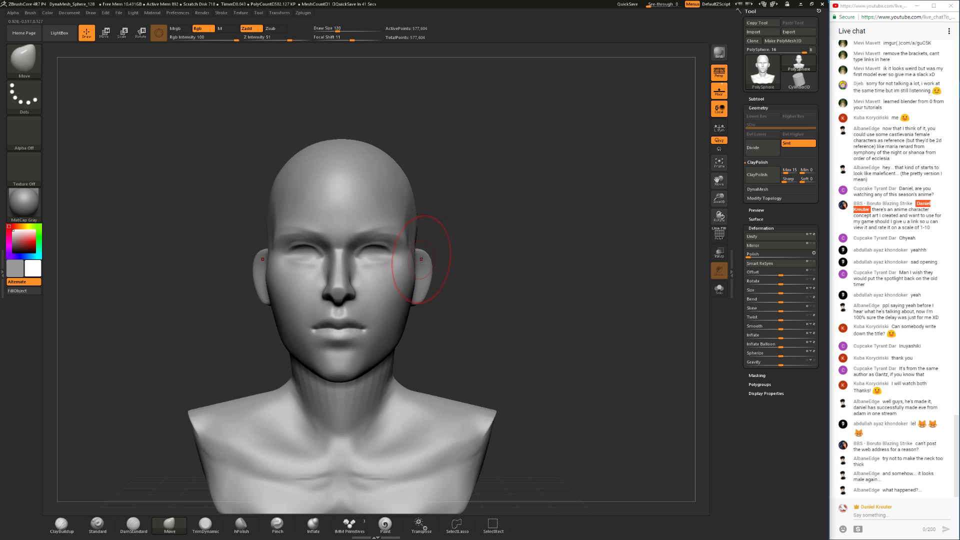
pyautogui.press('space')
pyautogui.press('ctrl')
pyautogui.press('space')
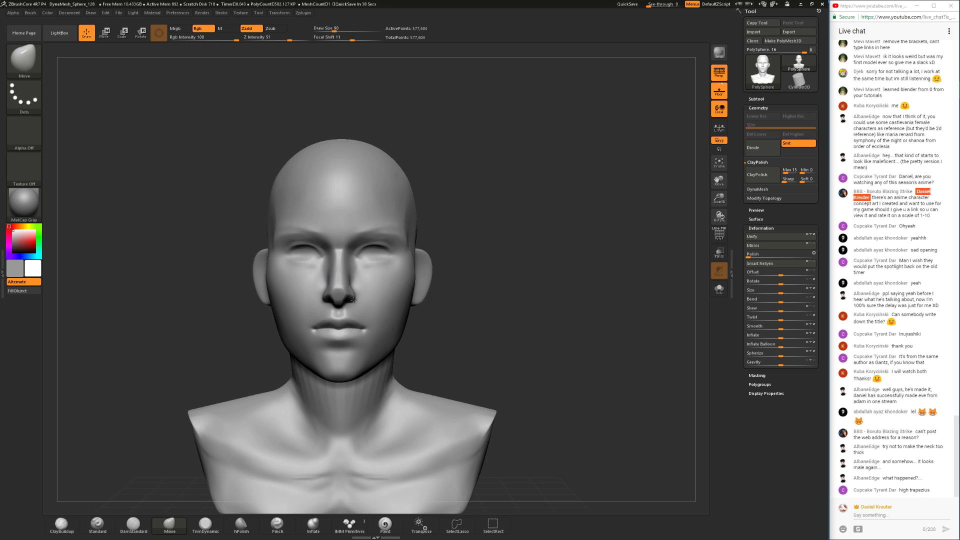
pyautogui.moveTo(465, 306)
pyautogui.mouseDown()
pyautogui.moveTo(520, 316)
pyautogui.moveTo(458, 311)
pyautogui.mouseUp()
pyautogui.press('space')
pyautogui.moveTo(388, 370); pyautogui.dragTo(395, 371)
pyautogui.moveTo(483, 345)
pyautogui.mouseDown()
pyautogui.moveTo(433, 353)
pyautogui.moveTo(473, 361)
pyautogui.mouseUp()
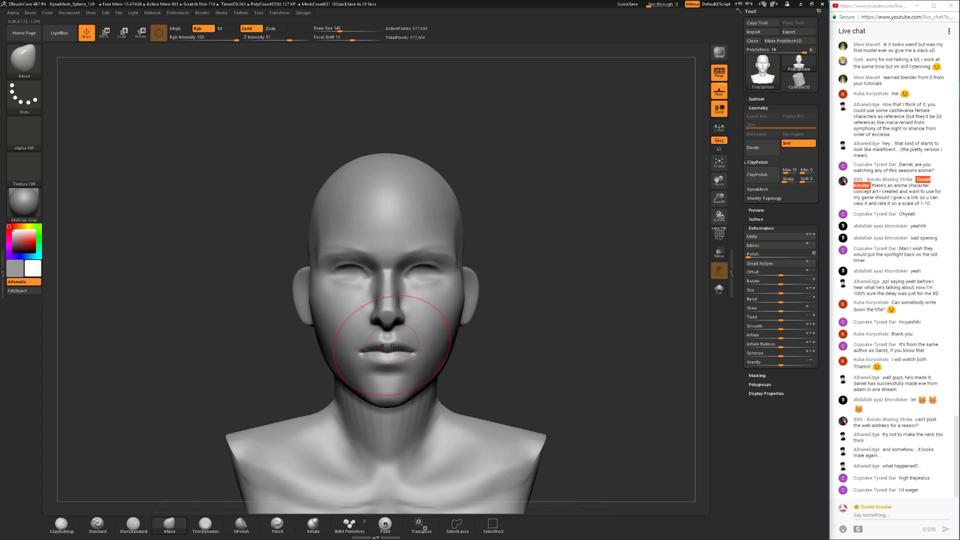
# - Add small volumes at the corners of the mouth with ClayBuildup at draw size 13
pyautogui.click(64, 525)
pyautogui.press('space')
pyautogui.moveTo(411, 351)
pyautogui.mouseDown()
pyautogui.moveTo(401, 351)
pyautogui.moveTo(409, 356)
pyautogui.mouseUp()
pyautogui.press('space')
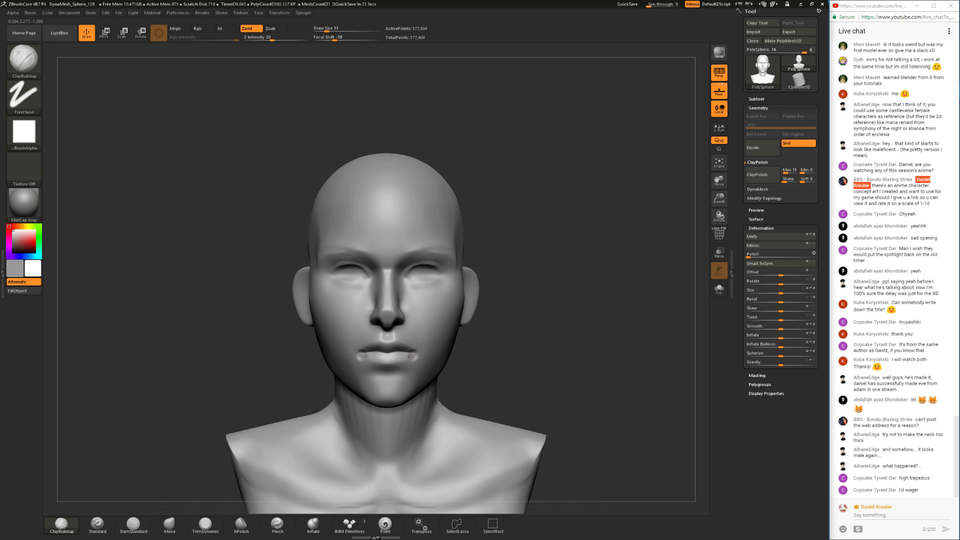
pyautogui.moveTo(570, 368); pyautogui.dragTo(539, 379)
pyautogui.moveTo(539, 368); pyautogui.dragTo(571, 365)
pyautogui.press('shift')
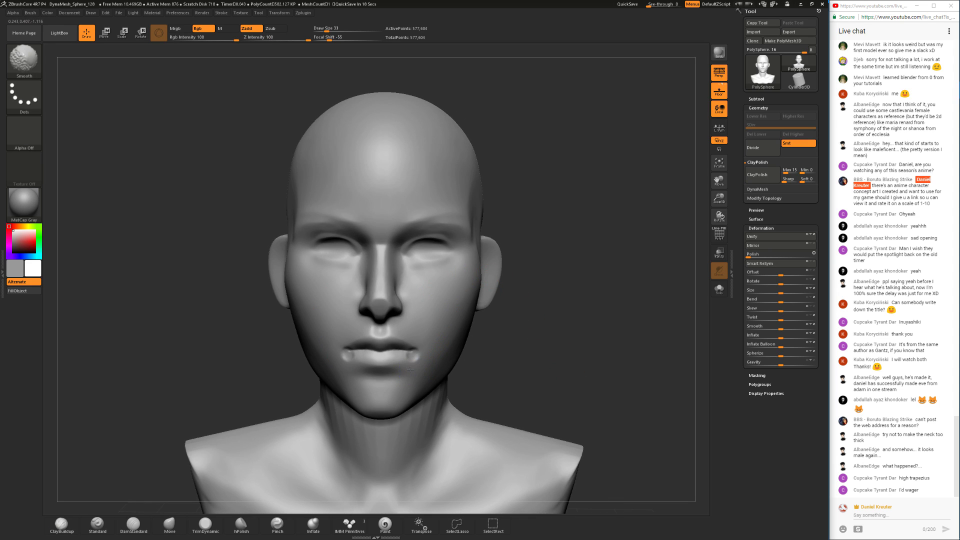
# - Undo the last mouth-corner strokes and rebuild the corners with ClayBuildup at draw size 17, smoothing them into the cheeks
pyautogui.press('ctrl')
pyautogui.press('space')
pyautogui.hotkey('ctrl', 'z')
pyautogui.keyDown('alt'); pyautogui.moveTo(520, 340); pyautogui.dragTo(521, 354); pyautogui.keyUp('alt')
pyautogui.hotkey('ctrl', 'z')
pyautogui.press('space')
pyautogui.moveTo(420, 338); pyautogui.dragTo(406, 338)
pyautogui.moveTo(330, 348); pyautogui.dragTo(337, 346)
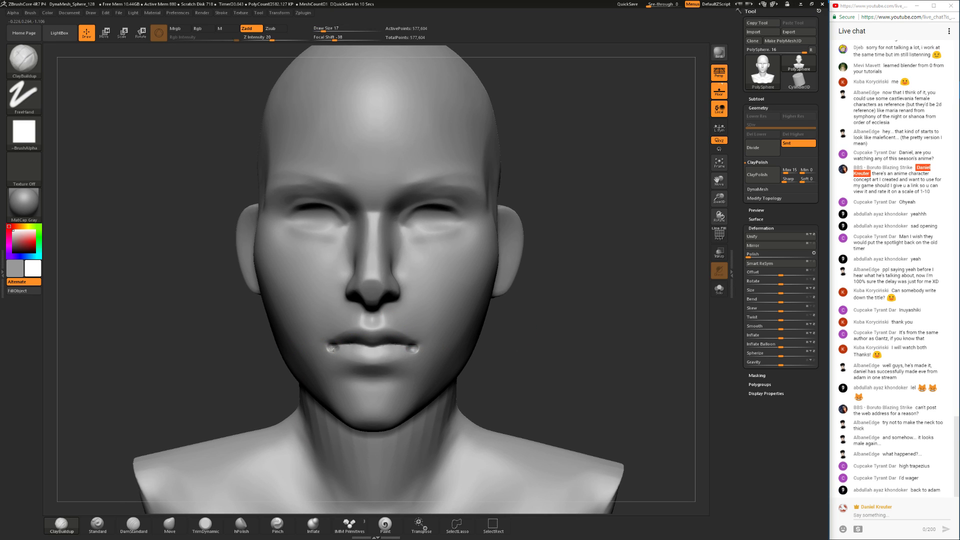
pyautogui.press('shift')
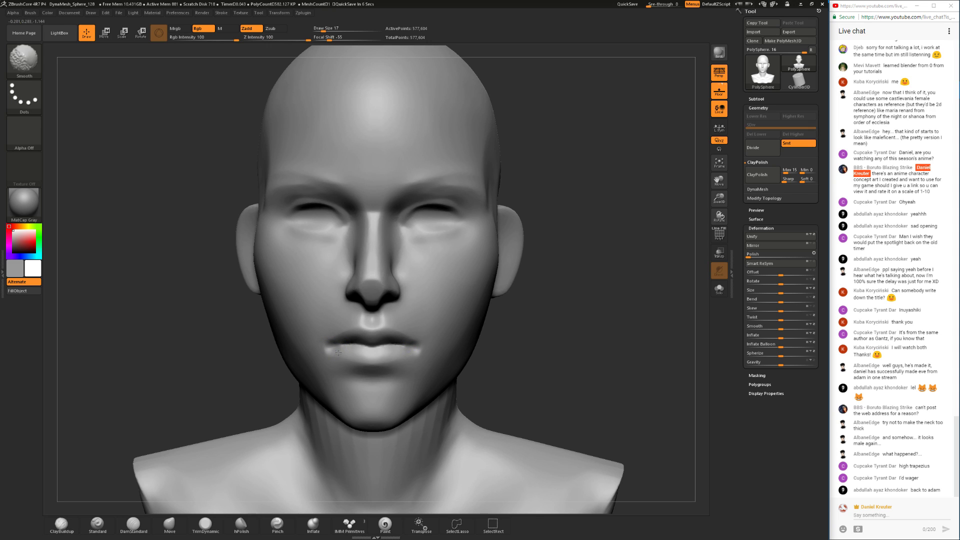
# - Sharpen the crease between the lips toward the mouth corners with DamStandard at draw size 17
pyautogui.click(134, 524)
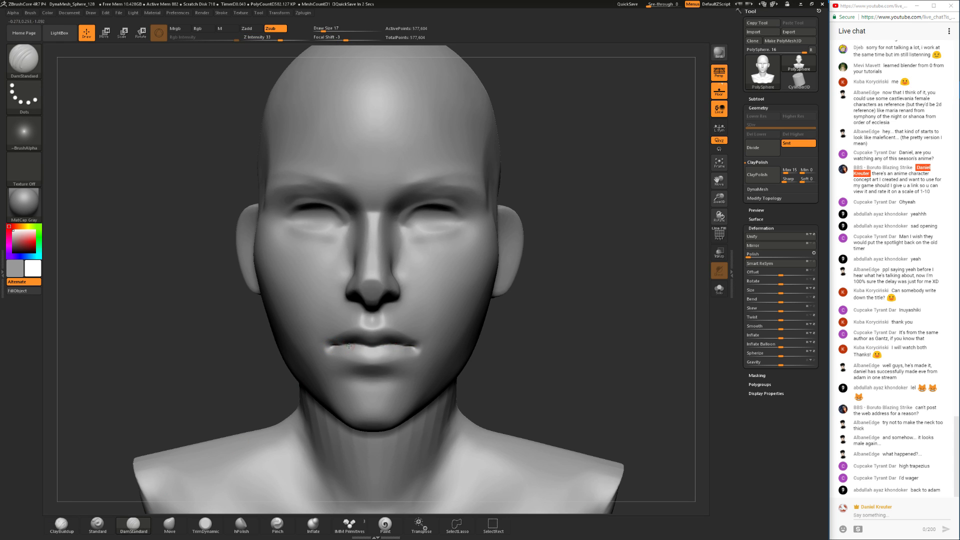
pyautogui.moveTo(582, 370)
pyautogui.keyDown('alt'); pyautogui.mouseDown()
pyautogui.moveTo(565, 291)
pyautogui.moveTo(546, 313)
pyautogui.mouseUp(); pyautogui.keyUp('alt')
pyautogui.press('ctrl')
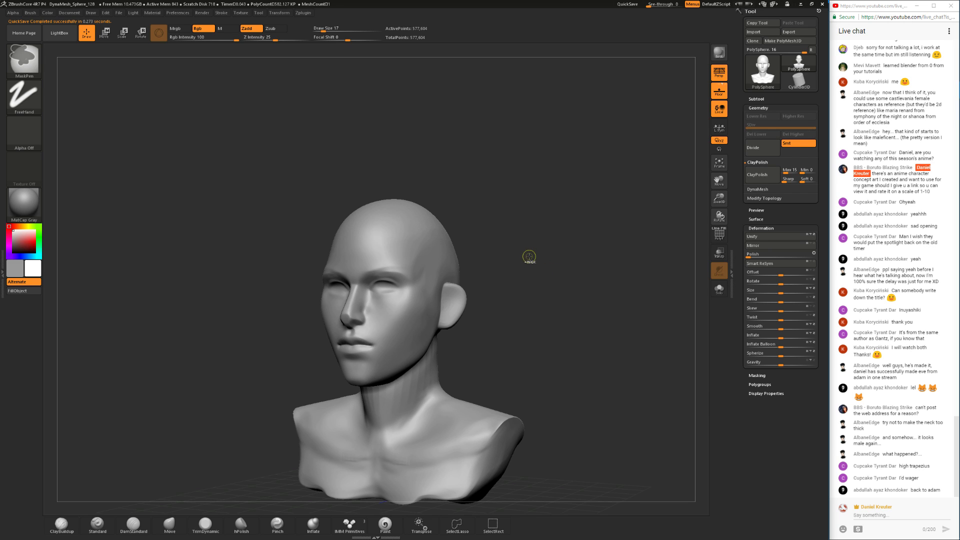
# - Reshape the neck and its slope into the shoulders from front and back with the Move brush
pyautogui.moveTo(518, 270)
pyautogui.mouseDown()
pyautogui.moveTo(524, 289)
pyautogui.moveTo(523, 280)
pyautogui.mouseUp()
pyautogui.moveTo(523, 280)
pyautogui.keyDown('shift'); pyautogui.mouseDown()
pyautogui.moveTo(520, 270)
pyautogui.moveTo(494, 293)
pyautogui.moveTo(430, 313)
pyautogui.mouseUp(); pyautogui.keyUp('shift')
pyautogui.click(169, 525)
pyautogui.press('space')
pyautogui.press('space')
pyautogui.moveTo(472, 380)
pyautogui.mouseDown()
pyautogui.moveTo(435, 390)
pyautogui.moveTo(433, 403)
pyautogui.mouseUp()
pyautogui.moveTo(470, 371)
pyautogui.keyDown('shift'); pyautogui.mouseDown()
pyautogui.moveTo(486, 375)
pyautogui.moveTo(410, 387)
pyautogui.mouseUp(); pyautogui.keyUp('shift')
pyautogui.press('space')
pyautogui.moveTo(444, 361)
pyautogui.mouseDown()
pyautogui.moveTo(427, 377)
pyautogui.moveTo(399, 376)
pyautogui.mouseUp()
pyautogui.moveTo(490, 367)
pyautogui.mouseDown()
pyautogui.moveTo(445, 360)
pyautogui.moveTo(287, 395)
pyautogui.mouseUp()
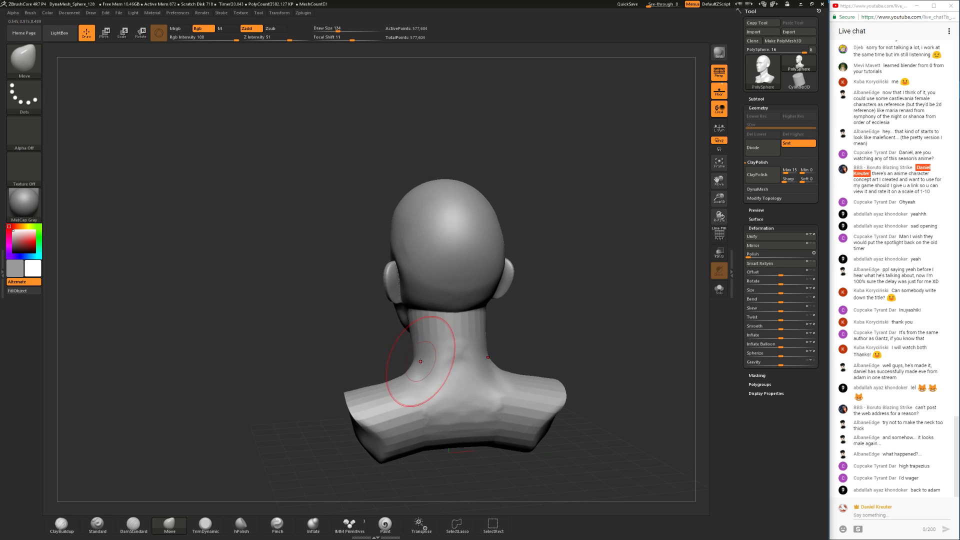
# - Flatten the faceted upper back and the sides of the neck with TrimDynamic
pyautogui.click(195, 531)
pyautogui.moveTo(479, 416)
pyautogui.mouseDown()
pyautogui.moveTo(508, 396)
pyautogui.moveTo(503, 421)
pyautogui.moveTo(406, 428)
pyautogui.mouseUp()
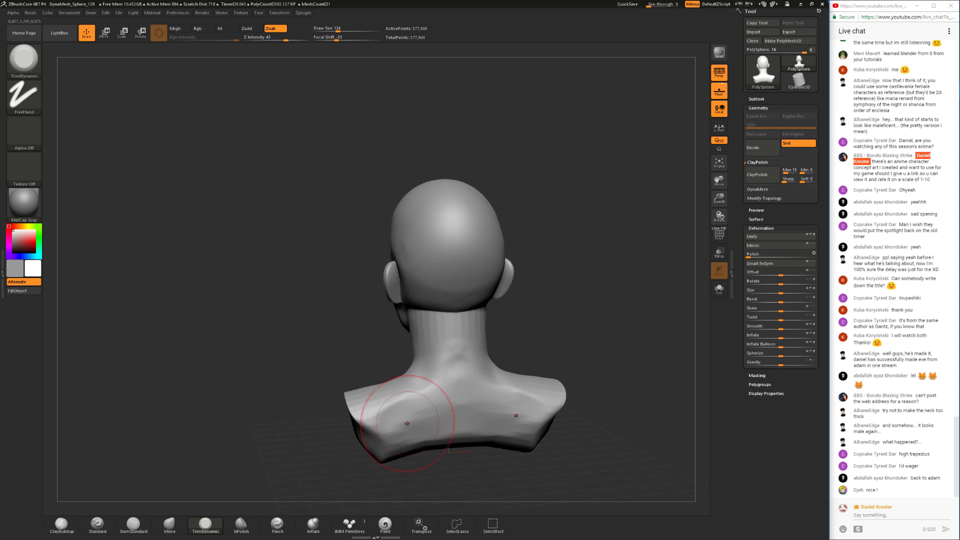
pyautogui.moveTo(473, 344); pyautogui.dragTo(460, 357)
pyautogui.press('space')
pyautogui.moveTo(524, 333)
pyautogui.mouseDown()
pyautogui.moveTo(475, 374)
pyautogui.moveTo(512, 328)
pyautogui.mouseUp()
pyautogui.moveTo(333, 335); pyautogui.dragTo(418, 344)
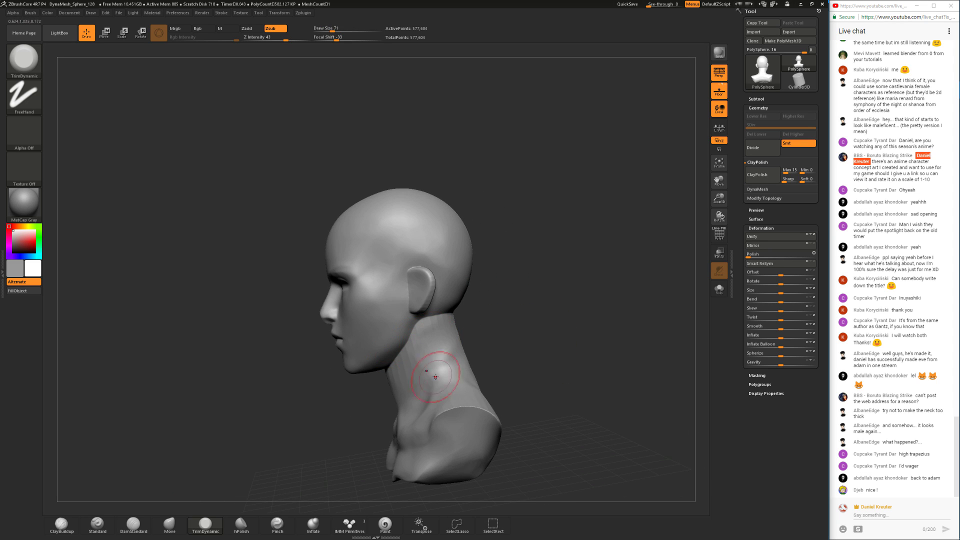
pyautogui.moveTo(531, 345)
pyautogui.keyDown('alt'); pyautogui.mouseDown()
pyautogui.moveTo(527, 363)
pyautogui.moveTo(480, 374)
pyautogui.mouseUp(); pyautogui.keyUp('alt')
# - Polish the surface of the neck with hPolish at draw size 71
pyautogui.click(241, 526)
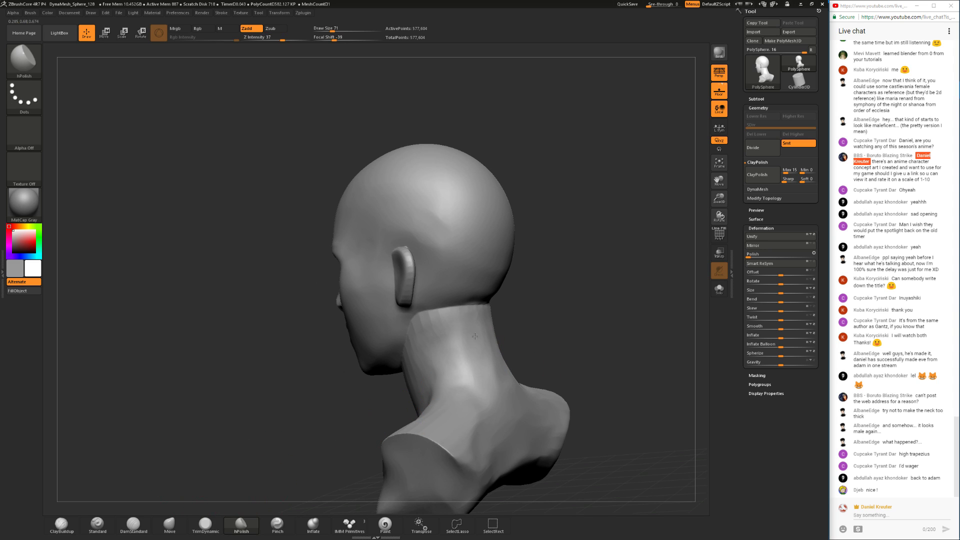
pyautogui.moveTo(423, 346); pyautogui.dragTo(440, 354)
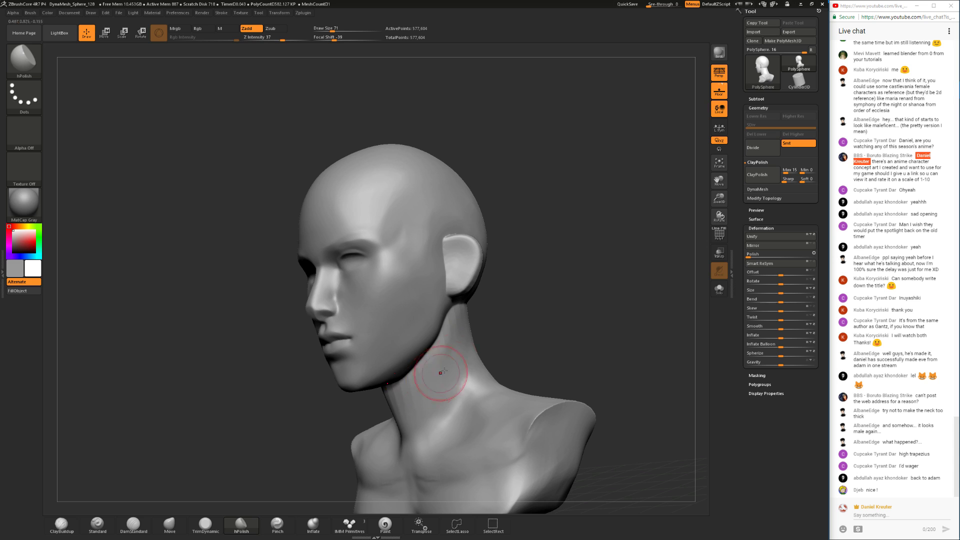
pyautogui.moveTo(321, 414); pyautogui.dragTo(445, 390)
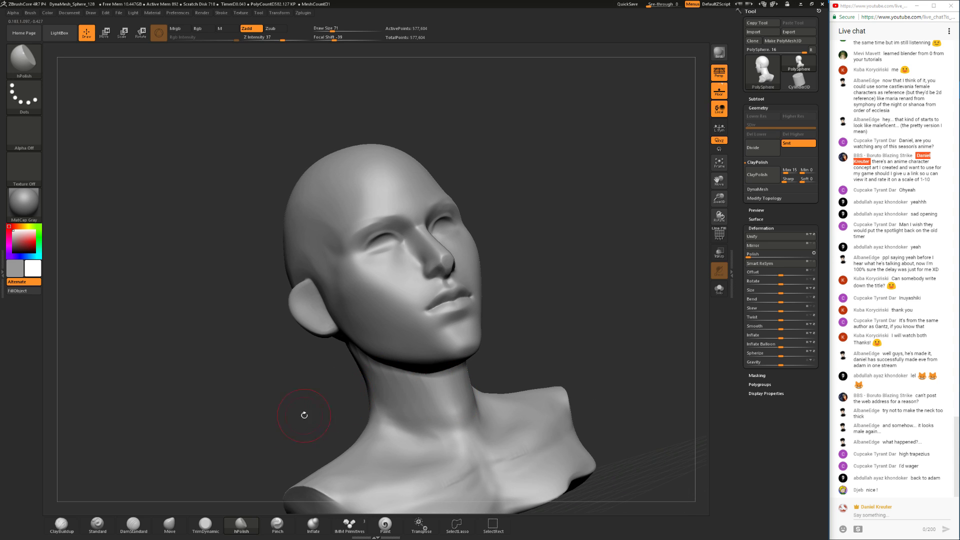
# - Fill the junction of the neck with the jaw and skull base using ClayBuildup at draw size 71 and smooth it
pyautogui.click(63, 525)
pyautogui.click(63, 525)
pyautogui.keyDown('alt'); pyautogui.moveTo(218, 379); pyautogui.dragTo(193, 327); pyautogui.keyUp('alt')
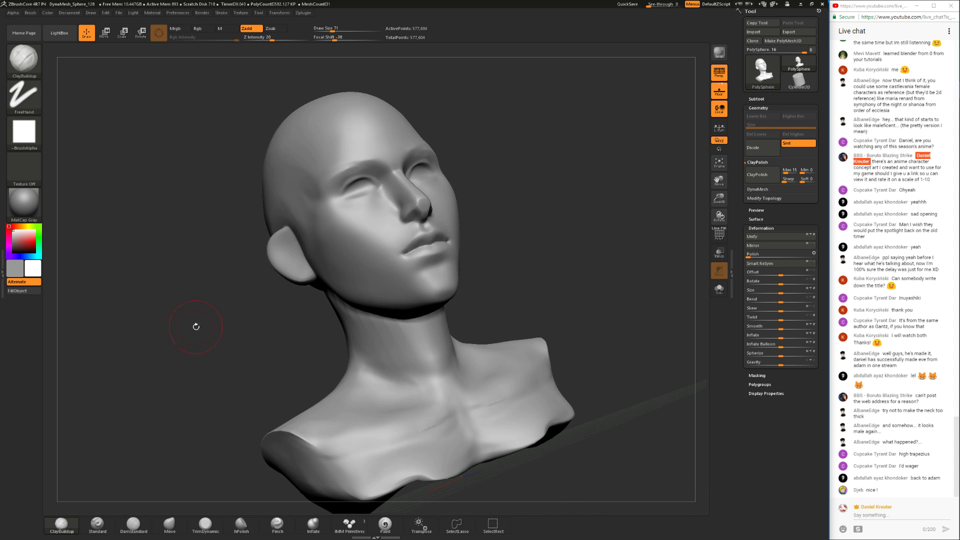
pyautogui.moveTo(304, 336)
pyautogui.mouseDown()
pyautogui.moveTo(359, 325)
pyautogui.moveTo(367, 336)
pyautogui.mouseUp()
pyautogui.moveTo(492, 344); pyautogui.dragTo(448, 329)
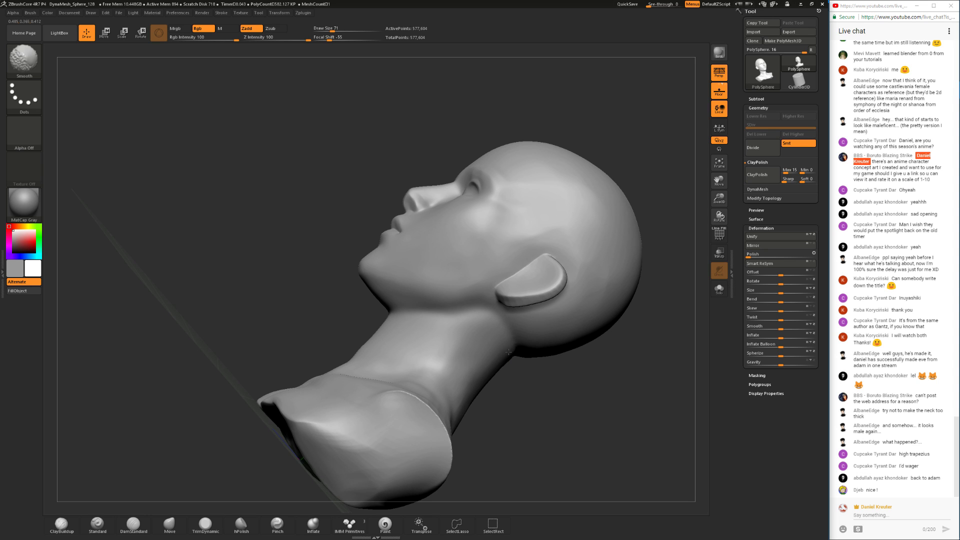
pyautogui.moveTo(523, 361); pyautogui.dragTo(605, 423)
pyautogui.keyDown('shift'); pyautogui.moveTo(634, 381); pyautogui.dragTo(583, 365); pyautogui.keyUp('shift')
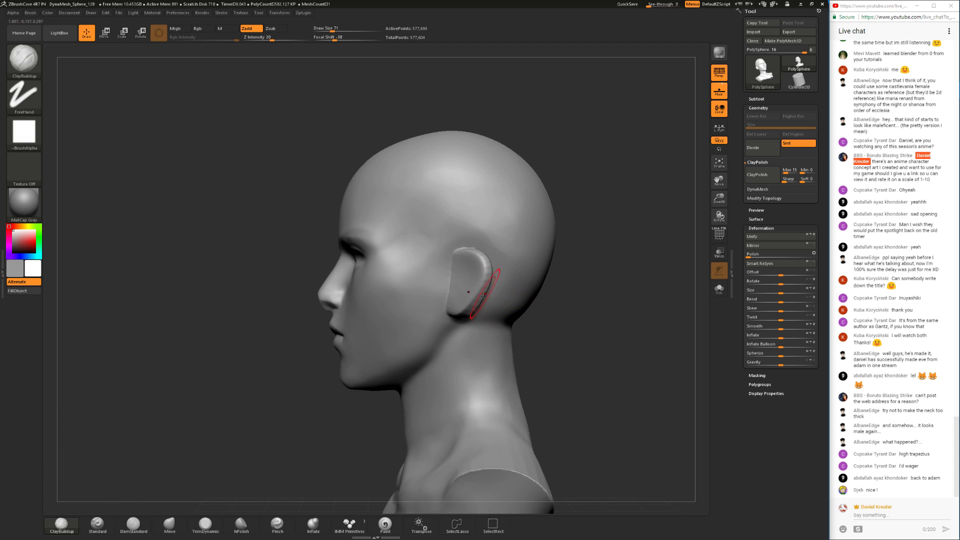
# - Adjust the nape and neck contour in profile with the Move brush, varying the draw size
pyautogui.click(170, 525)
pyautogui.moveTo(562, 416)
pyautogui.keyDown('alt'); pyautogui.mouseDown()
pyautogui.moveTo(505, 370)
pyautogui.moveTo(498, 347)
pyautogui.moveTo(544, 338)
pyautogui.mouseUp(); pyautogui.keyUp('alt')
pyautogui.press('s')
pyautogui.press('s')
pyautogui.press('s')
pyautogui.press('s')
pyautogui.moveTo(526, 376); pyautogui.dragTo(520, 405)
pyautogui.moveTo(555, 347)
pyautogui.keyDown('alt'); pyautogui.mouseDown()
pyautogui.moveTo(583, 397)
pyautogui.moveTo(564, 400)
pyautogui.moveTo(573, 395)
pyautogui.moveTo(582, 413)
pyautogui.moveTo(606, 406)
pyautogui.mouseUp(); pyautogui.keyUp('alt')
# - Refine the outline of the cranium from several angles with the Move brush
pyautogui.press('s')
pyautogui.moveTo(441, 223); pyautogui.dragTo(447, 231)
pyautogui.moveTo(489, 196)
pyautogui.mouseDown()
pyautogui.moveTo(529, 204)
pyautogui.moveTo(411, 212)
pyautogui.mouseUp()
pyautogui.press('s')
pyautogui.moveTo(480, 214)
pyautogui.keyDown('shift'); pyautogui.mouseDown()
pyautogui.moveTo(489, 221)
pyautogui.moveTo(458, 240)
pyautogui.mouseUp(); pyautogui.keyUp('shift')
pyautogui.press('s')
pyautogui.moveTo(517, 225)
pyautogui.mouseDown()
pyautogui.moveTo(489, 229)
pyautogui.moveTo(507, 231)
pyautogui.mouseUp()
# - Add volume across the lower back of the skull with a large ClayBuildup brush
pyautogui.click(62, 525)
pyautogui.press('s')
pyautogui.moveTo(475, 311)
pyautogui.mouseDown()
pyautogui.moveTo(503, 332)
pyautogui.moveTo(436, 343)
pyautogui.moveTo(448, 336)
pyautogui.mouseUp()
pyautogui.press('s')
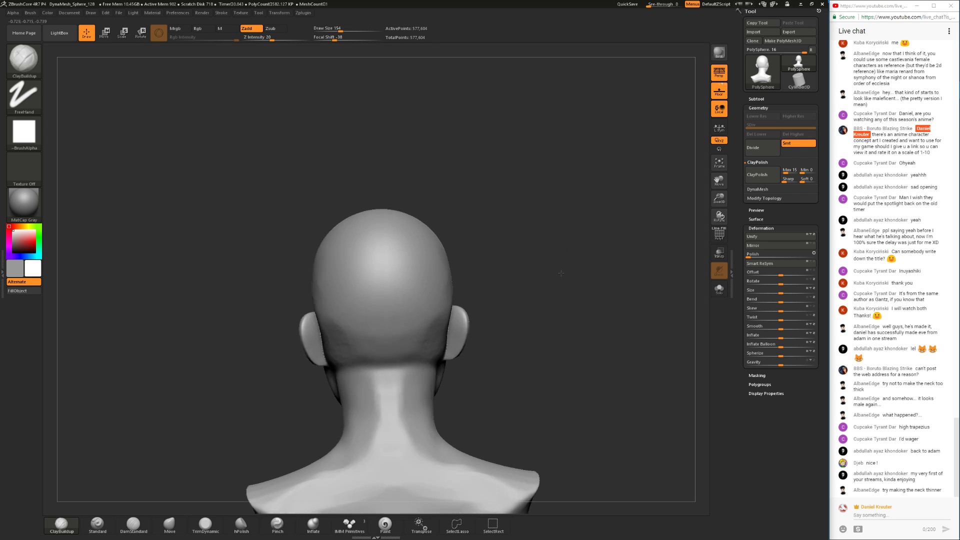
# - Examine the proportions of the head and neck from the back, top, side and front
pyautogui.moveTo(560, 268); pyautogui.dragTo(556, 285)
pyautogui.keyDown('alt'); pyautogui.moveTo(505, 346); pyautogui.dragTo(464, 286); pyautogui.keyUp('alt')
pyautogui.moveTo(457, 146); pyautogui.dragTo(438, 249)
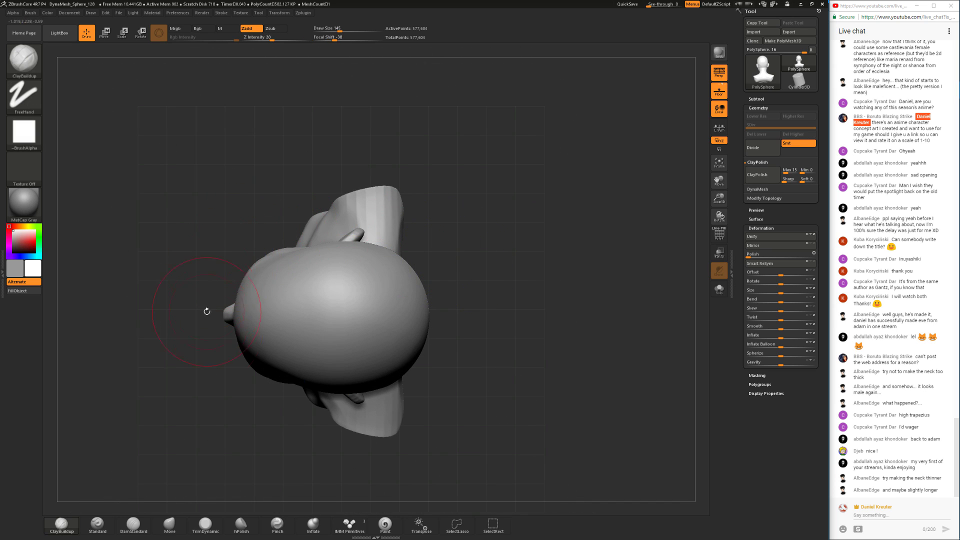
pyautogui.moveTo(471, 344); pyautogui.dragTo(468, 228)
pyautogui.keyDown('alt'); pyautogui.moveTo(458, 328); pyautogui.dragTo(480, 232); pyautogui.keyUp('alt')
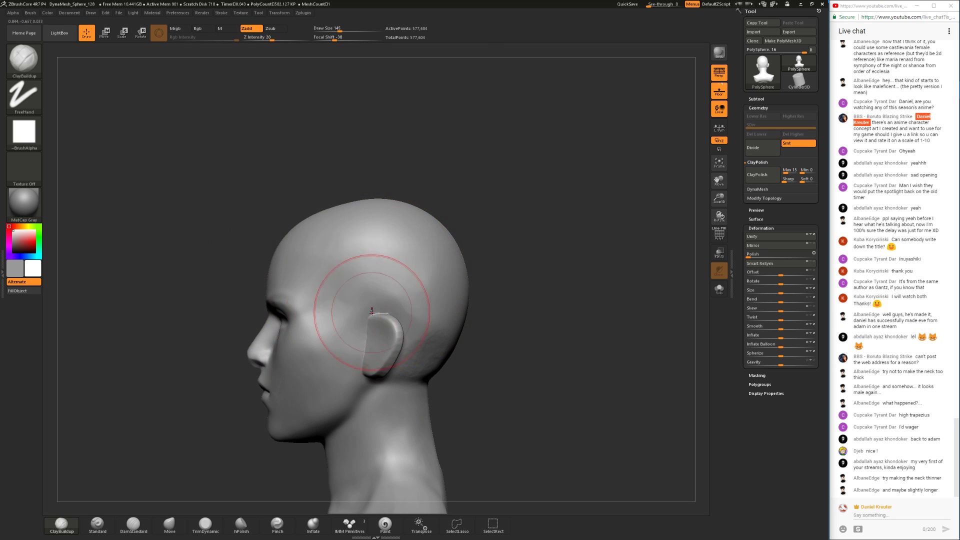
pyautogui.keyDown('alt'); pyautogui.moveTo(520, 332); pyautogui.dragTo(520, 283); pyautogui.keyUp('alt')
pyautogui.moveTo(242, 302); pyautogui.dragTo(183, 210)
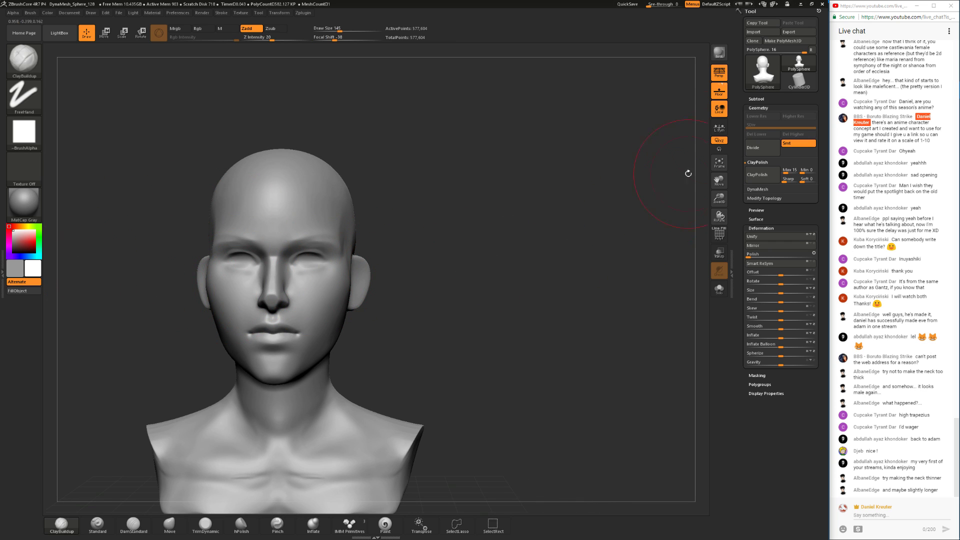
# - Compare the bust with perspective off and on, examining it from the three-quarter, side and front views
pyautogui.click(723, 72)
pyautogui.moveTo(610, 175); pyautogui.dragTo(628, 179)
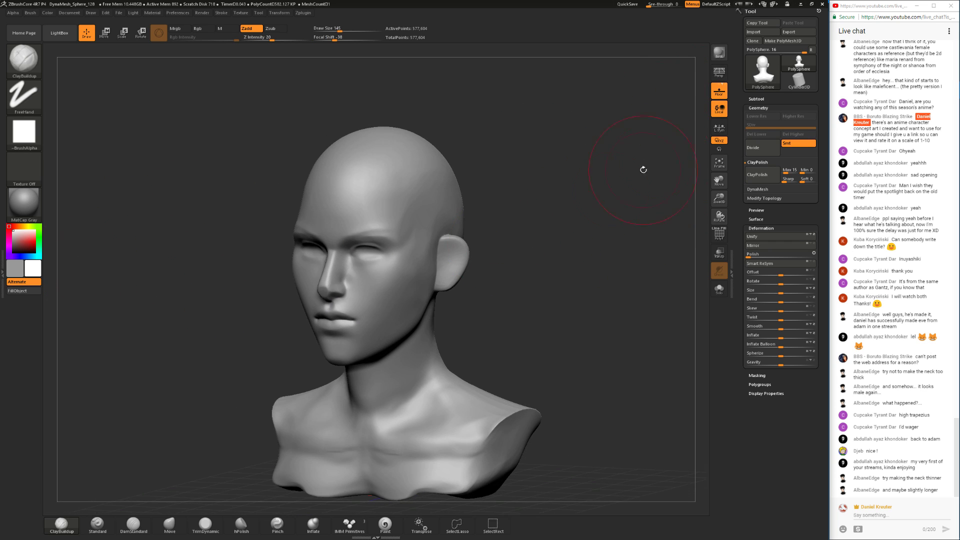
pyautogui.click(719, 75)
pyautogui.moveTo(534, 272)
pyautogui.mouseDown()
pyautogui.moveTo(514, 273)
pyautogui.moveTo(511, 295)
pyautogui.moveTo(488, 280)
pyautogui.mouseUp()
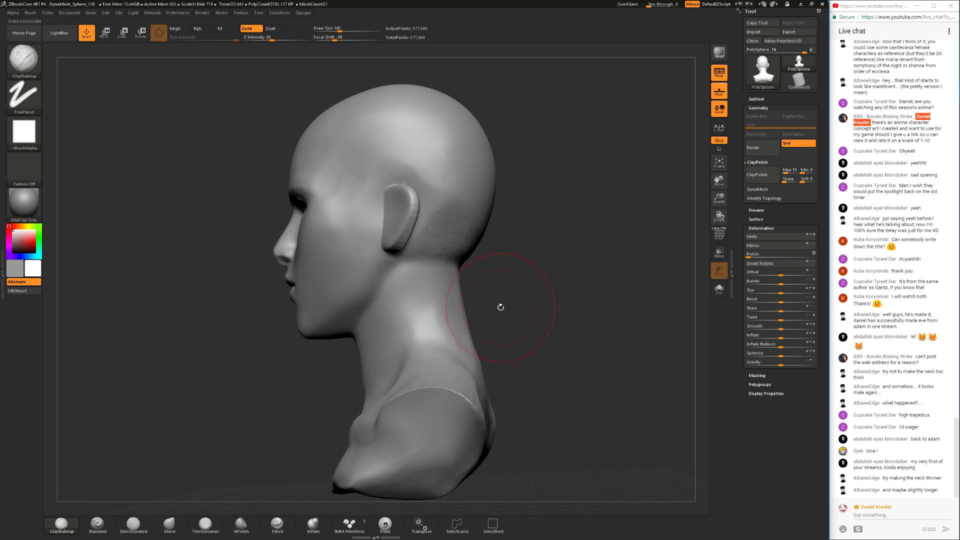
pyautogui.moveTo(527, 310); pyautogui.dragTo(576, 296)
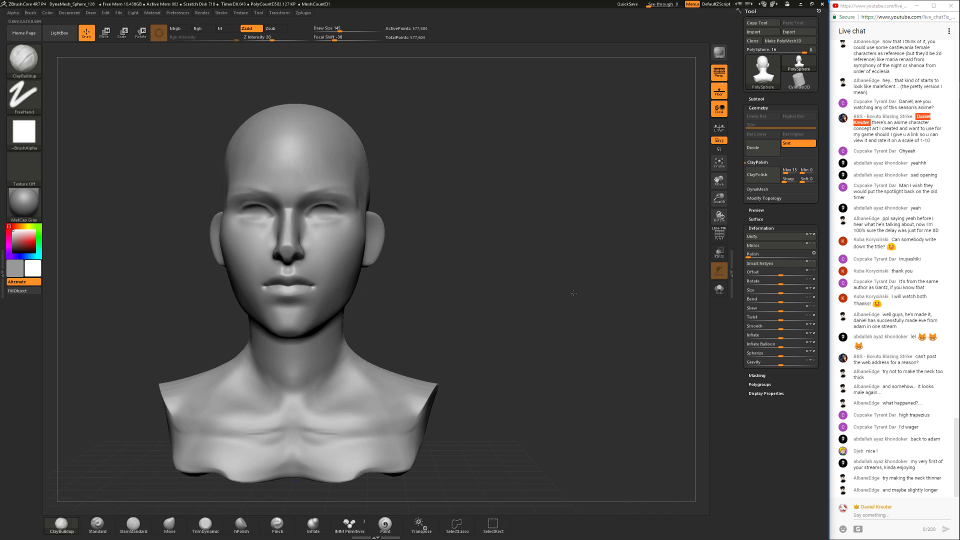
pyautogui.keyDown('alt'); pyautogui.moveTo(154, 468); pyautogui.dragTo(267, 477); pyautogui.keyUp('alt')
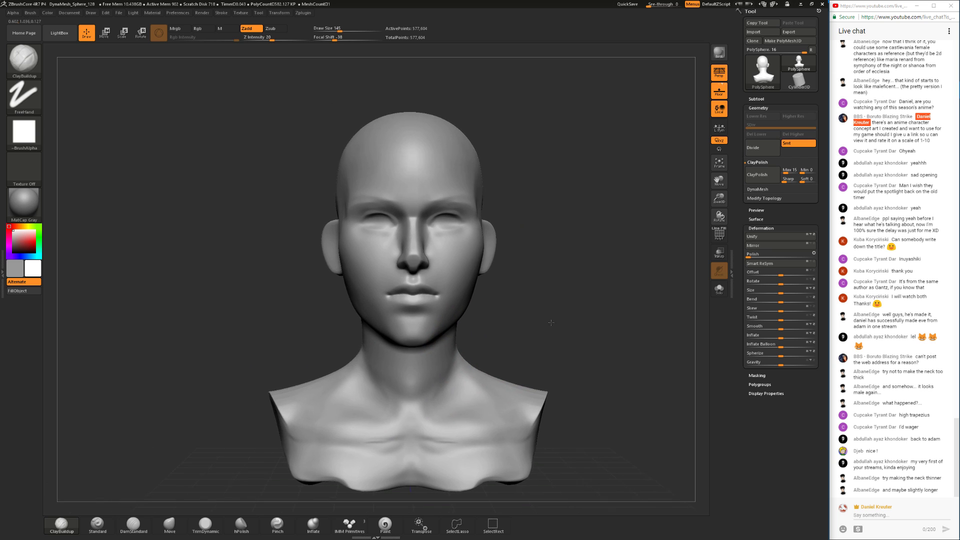
# - Reshape the slope from the neck to the shoulders with the Move brush at draw size 245
pyautogui.click(170, 525)
pyautogui.press('space')
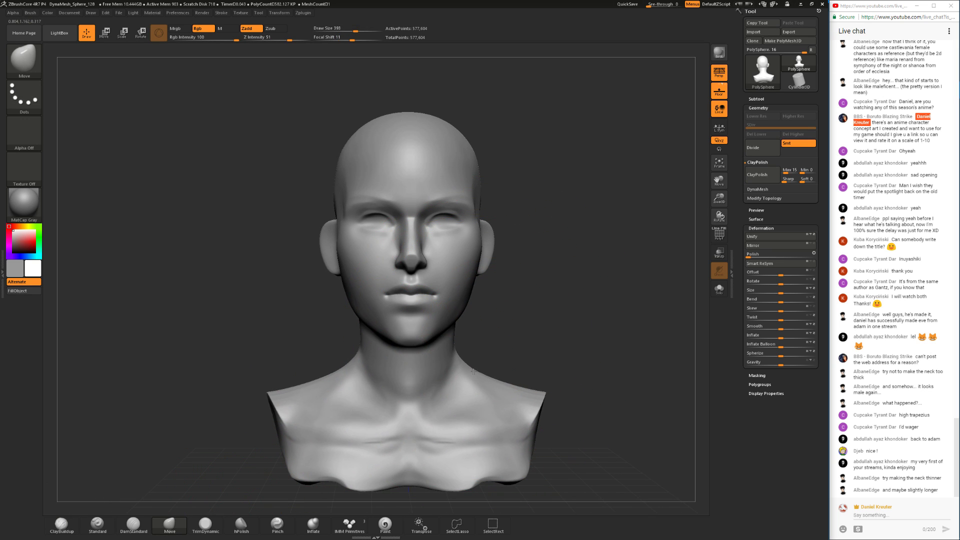
pyautogui.moveTo(546, 352)
pyautogui.mouseDown()
pyautogui.moveTo(505, 354)
pyautogui.moveTo(542, 358)
pyautogui.moveTo(534, 307)
pyautogui.mouseUp()
pyautogui.press('space')
pyautogui.click(488, 366)
pyautogui.moveTo(517, 375); pyautogui.dragTo(492, 373)
pyautogui.moveTo(523, 363); pyautogui.dragTo(516, 357)
pyautogui.moveTo(541, 349)
pyautogui.mouseDown()
pyautogui.moveTo(533, 371)
pyautogui.moveTo(520, 359)
pyautogui.mouseUp()
pyautogui.moveTo(519, 387)
pyautogui.mouseDown()
pyautogui.moveTo(546, 353)
pyautogui.moveTo(512, 397)
pyautogui.mouseUp()
# - Build up and smooth the trapezius from the side of the neck to the shoulders with ClayBuildup at draw size 83
pyautogui.click(134, 524)
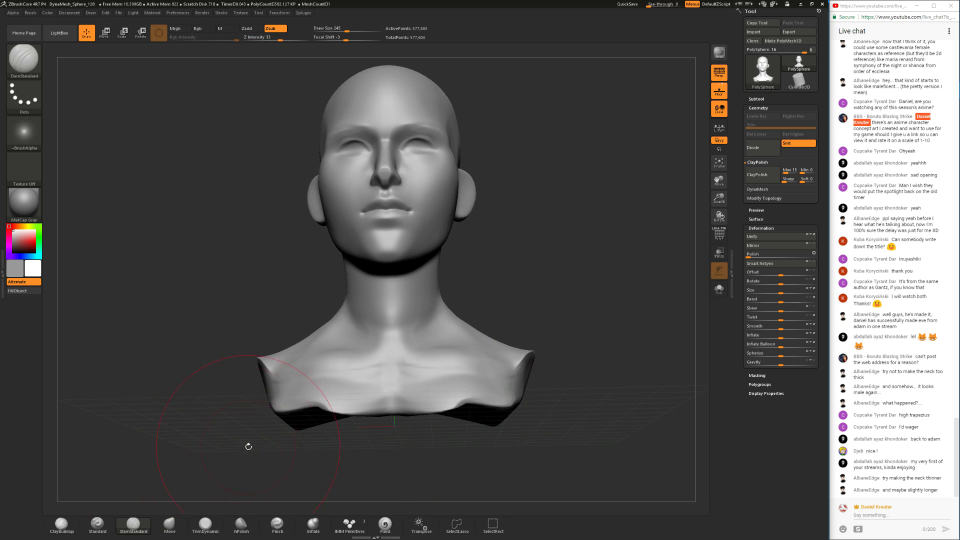
pyautogui.click(62, 523)
pyautogui.moveTo(495, 266)
pyautogui.mouseDown()
pyautogui.moveTo(521, 317)
pyautogui.moveTo(468, 311)
pyautogui.mouseUp()
pyautogui.press('space')
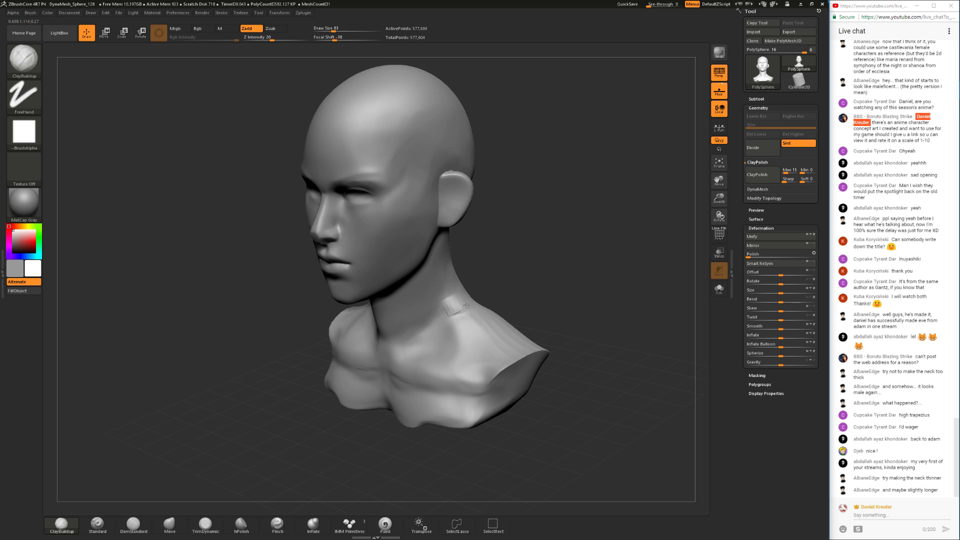
pyautogui.moveTo(490, 339); pyautogui.dragTo(488, 309)
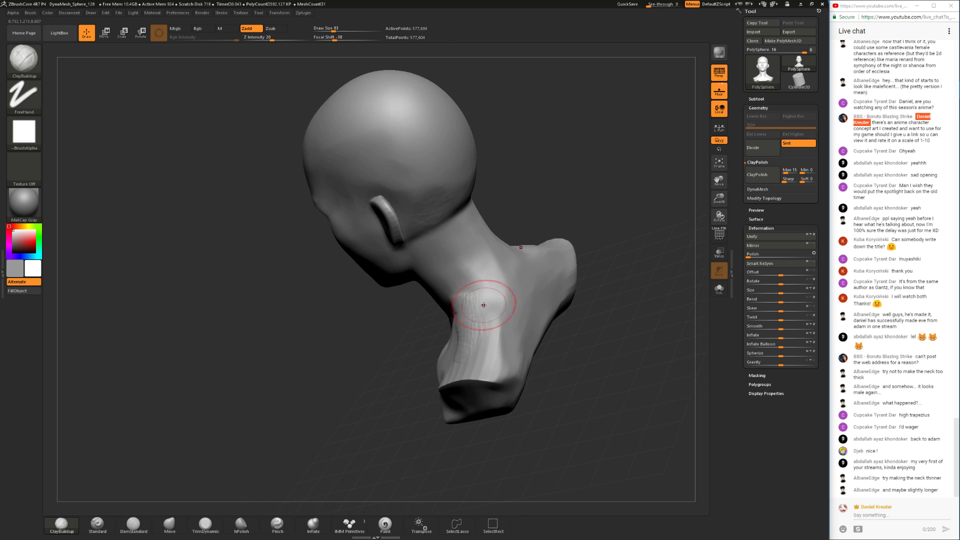
pyautogui.moveTo(593, 259)
pyautogui.mouseDown()
pyautogui.moveTo(491, 318)
pyautogui.moveTo(481, 338)
pyautogui.mouseUp()
pyautogui.moveTo(501, 282)
pyautogui.mouseDown()
pyautogui.moveTo(488, 330)
pyautogui.moveTo(496, 326)
pyautogui.mouseUp()
pyautogui.moveTo(365, 435)
pyautogui.mouseDown()
pyautogui.moveTo(392, 449)
pyautogui.moveTo(516, 319)
pyautogui.mouseUp()
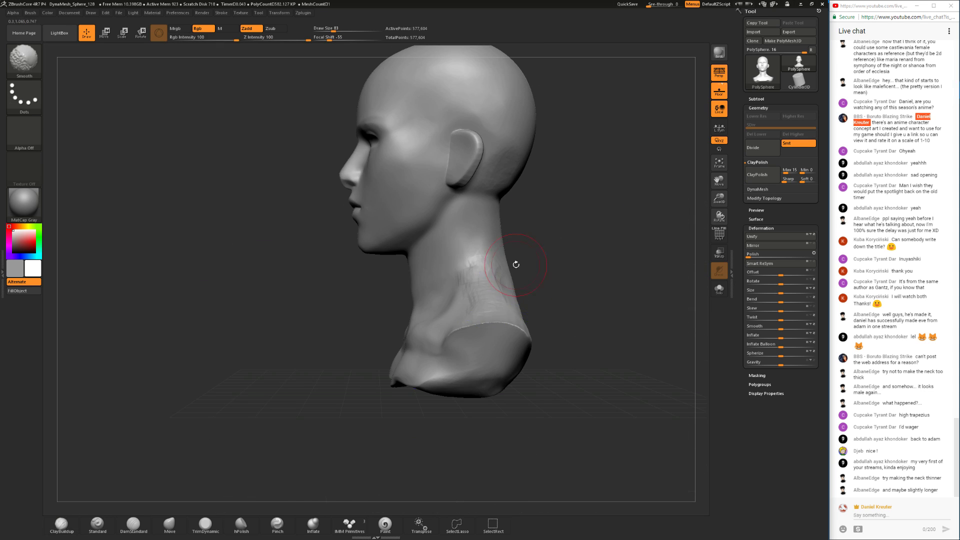
pyautogui.moveTo(509, 271); pyautogui.dragTo(484, 322)
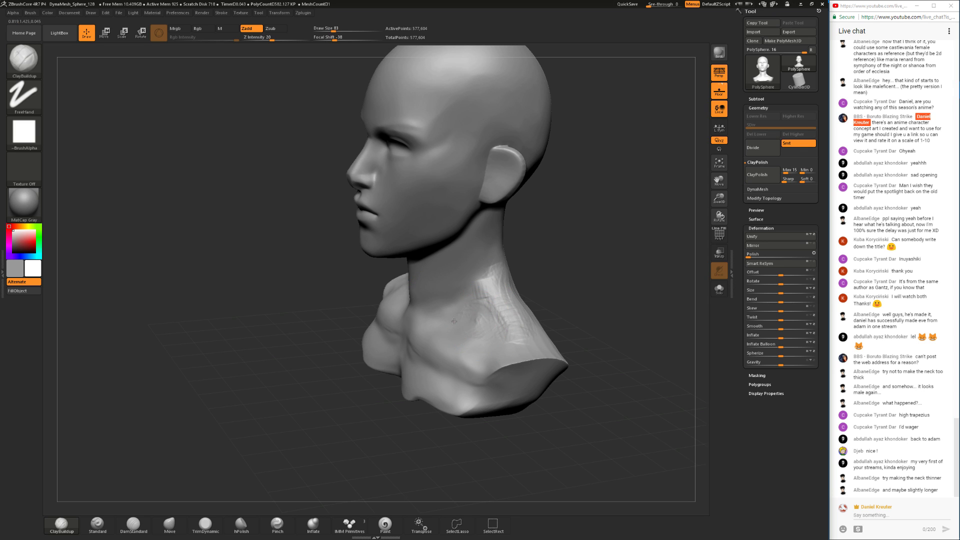
pyautogui.moveTo(452, 321); pyautogui.dragTo(482, 321)
pyautogui.moveTo(533, 291); pyautogui.dragTo(492, 304)
# - Adjust the contour where the neck meets the shoulder with the Move brush at draw size 83
pyautogui.click(171, 525)
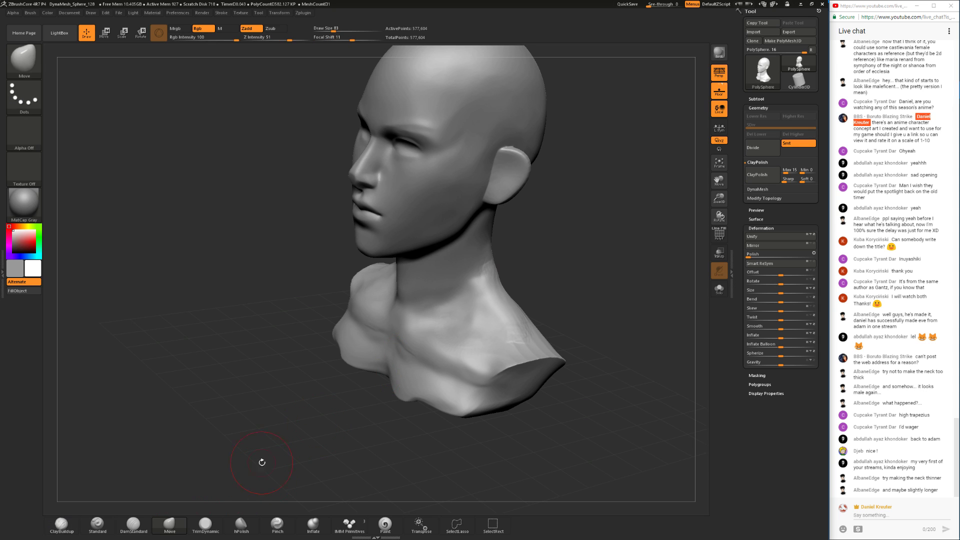
pyautogui.moveTo(502, 306); pyautogui.dragTo(466, 319, button='right')
pyautogui.moveTo(349, 423); pyautogui.dragTo(229, 472)
# - Sculpt the inner collarbones, the pit of the neck and the upper chest with ClayBuildup at draw size 83
pyautogui.click(73, 525)
pyautogui.moveTo(575, 353); pyautogui.dragTo(450, 345)
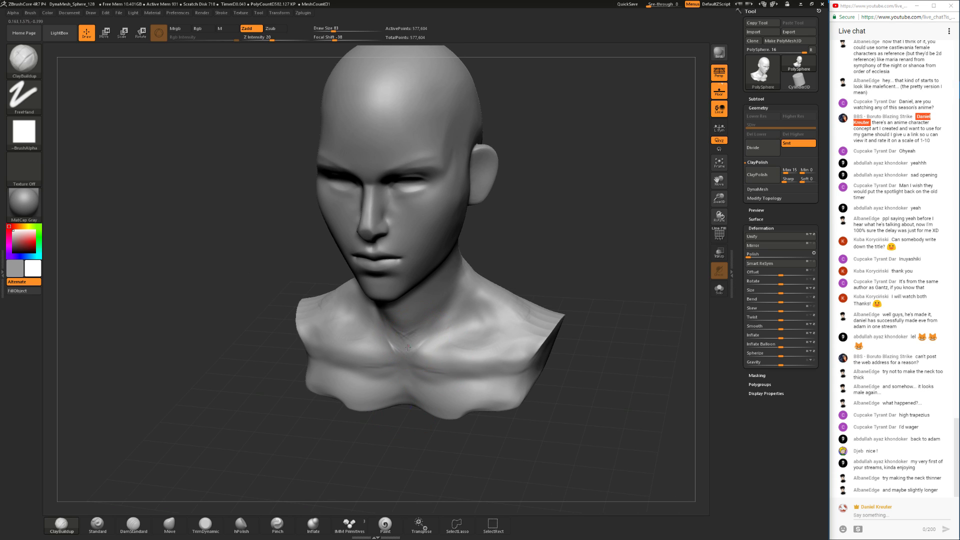
pyautogui.moveTo(415, 368)
pyautogui.mouseDown()
pyautogui.moveTo(400, 380)
pyautogui.moveTo(411, 391)
pyautogui.moveTo(404, 401)
pyautogui.mouseUp()
pyautogui.moveTo(402, 439); pyautogui.dragTo(436, 412)
pyautogui.moveTo(419, 376); pyautogui.dragTo(419, 411)
pyautogui.moveTo(435, 373); pyautogui.dragTo(449, 405)
pyautogui.moveTo(503, 435)
pyautogui.mouseDown()
pyautogui.moveTo(449, 436)
pyautogui.moveTo(565, 430)
pyautogui.mouseUp()
# - Flatten the cut underside of the bust with a large TrimDynamic brush
pyautogui.click(206, 523)
pyautogui.moveTo(289, 486)
pyautogui.mouseDown()
pyautogui.moveTo(508, 443)
pyautogui.moveTo(346, 389)
pyautogui.moveTo(372, 367)
pyautogui.moveTo(330, 340)
pyautogui.moveTo(381, 373)
pyautogui.moveTo(390, 443)
pyautogui.moveTo(390, 398)
pyautogui.mouseUp()
pyautogui.moveTo(354, 255)
pyautogui.mouseDown()
pyautogui.moveTo(482, 365)
pyautogui.moveTo(476, 270)
pyautogui.moveTo(439, 368)
pyautogui.moveTo(453, 387)
pyautogui.moveTo(395, 372)
pyautogui.mouseUp()
pyautogui.press('space')
pyautogui.moveTo(434, 324); pyautogui.dragTo(445, 317)
pyautogui.moveTo(395, 321); pyautogui.dragTo(325, 372)
pyautogui.moveTo(434, 450); pyautogui.dragTo(413, 339)
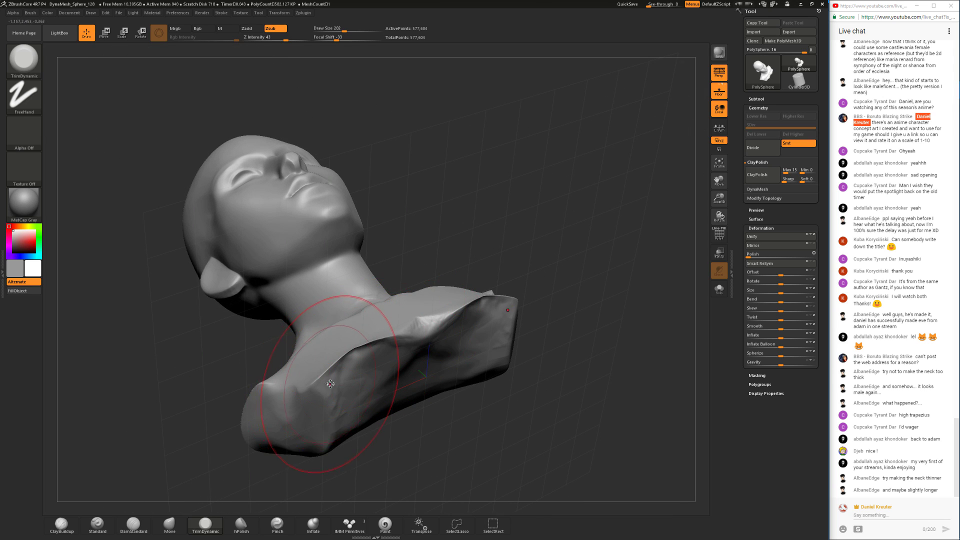
# - Trim and smooth the lower edges and base of the bust with a smaller TrimDynamic brush
pyautogui.press('space')
pyautogui.moveTo(279, 427); pyautogui.dragTo(272, 427)
pyautogui.keyDown('shift'); pyautogui.moveTo(345, 357); pyautogui.dragTo(406, 344); pyautogui.keyUp('shift')
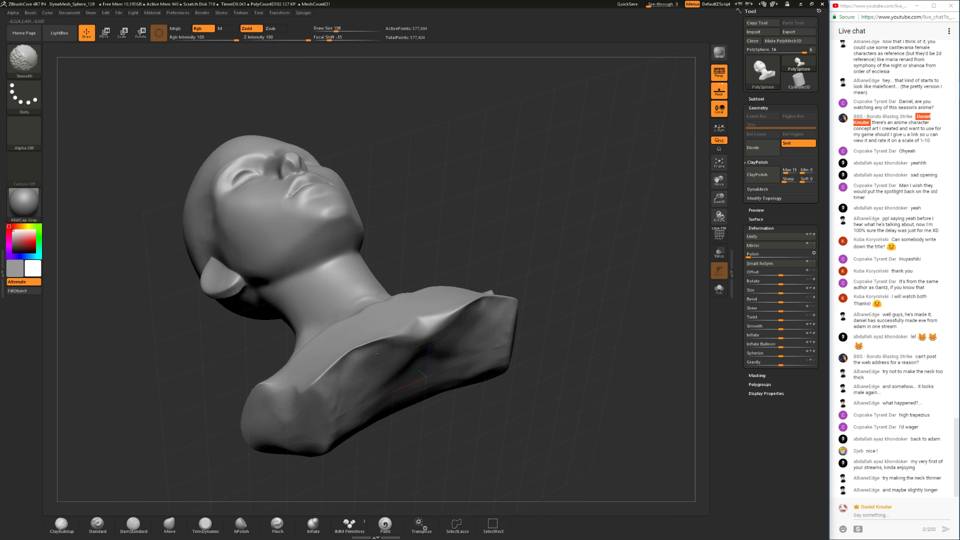
pyautogui.moveTo(323, 376)
pyautogui.mouseDown()
pyautogui.moveTo(392, 338)
pyautogui.moveTo(404, 352)
pyautogui.moveTo(383, 382)
pyautogui.mouseUp()
pyautogui.moveTo(327, 425)
pyautogui.mouseDown()
pyautogui.moveTo(352, 436)
pyautogui.moveTo(325, 445)
pyautogui.mouseUp()
pyautogui.moveTo(400, 417)
pyautogui.mouseDown()
pyautogui.moveTo(436, 446)
pyautogui.moveTo(425, 402)
pyautogui.mouseUp()
pyautogui.keyDown('shift'); pyautogui.moveTo(392, 342); pyautogui.dragTo(419, 323); pyautogui.keyUp('shift')
pyautogui.moveTo(330, 412); pyautogui.dragTo(375, 359)
pyautogui.keyDown('shift'); pyautogui.moveTo(452, 313); pyautogui.dragTo(462, 296); pyautogui.keyUp('shift')
pyautogui.moveTo(443, 405)
pyautogui.mouseDown()
pyautogui.moveTo(459, 432)
pyautogui.moveTo(497, 310)
pyautogui.moveTo(428, 343)
pyautogui.moveTo(437, 373)
pyautogui.mouseUp()
pyautogui.moveTo(492, 382)
pyautogui.keyDown('shift'); pyautogui.mouseDown()
pyautogui.moveTo(484, 414)
pyautogui.moveTo(504, 387)
pyautogui.moveTo(478, 354)
pyautogui.moveTo(465, 357)
pyautogui.moveTo(472, 338)
pyautogui.mouseUp(); pyautogui.keyUp('shift')
# - Remesh the bust with DynaMesh and smooth its chest surface
pyautogui.press('space')
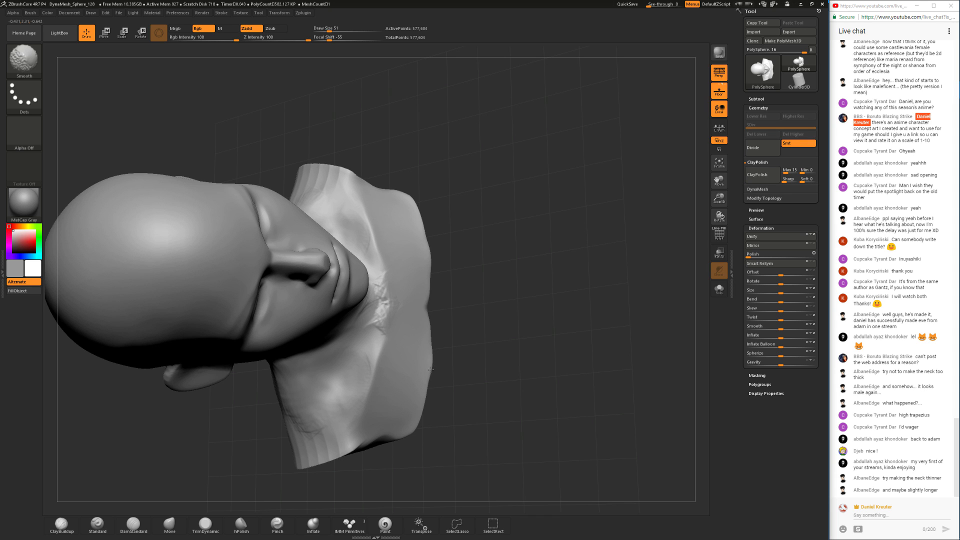
pyautogui.moveTo(477, 318)
pyautogui.keyDown('ctrl'); pyautogui.mouseDown()
pyautogui.moveTo(527, 392)
pyautogui.moveTo(479, 371)
pyautogui.moveTo(518, 334)
pyautogui.moveTo(544, 337)
pyautogui.moveTo(546, 364)
pyautogui.moveTo(483, 348)
pyautogui.moveTo(460, 328)
pyautogui.mouseUp(); pyautogui.keyUp('ctrl')
pyautogui.moveTo(364, 340)
pyautogui.keyDown('shift'); pyautogui.mouseDown()
pyautogui.moveTo(365, 370)
pyautogui.moveTo(374, 355)
pyautogui.mouseUp(); pyautogui.keyUp('shift')
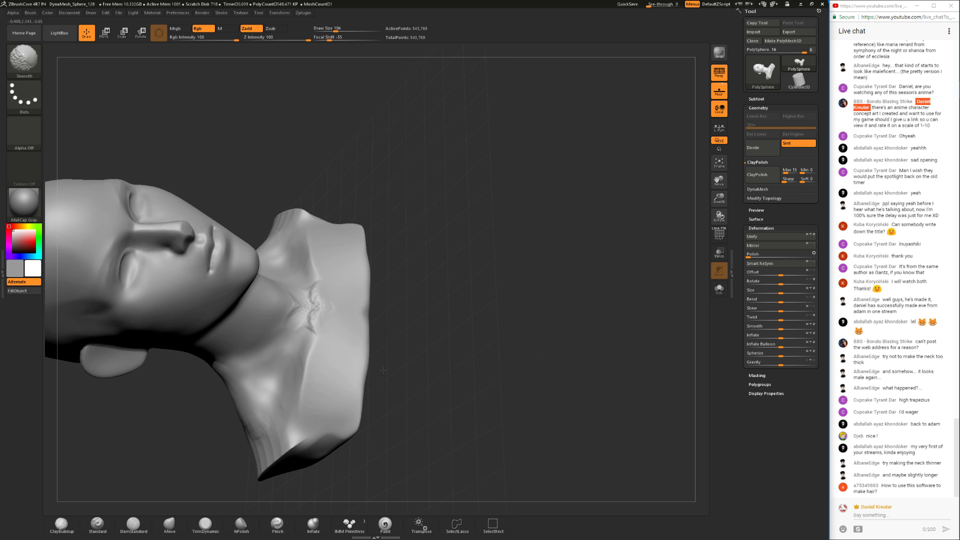
pyautogui.moveTo(456, 331)
pyautogui.mouseDown()
pyautogui.moveTo(581, 274)
pyautogui.moveTo(508, 340)
pyautogui.moveTo(519, 328)
pyautogui.moveTo(510, 405)
pyautogui.moveTo(508, 365)
pyautogui.moveTo(519, 372)
pyautogui.mouseUp()
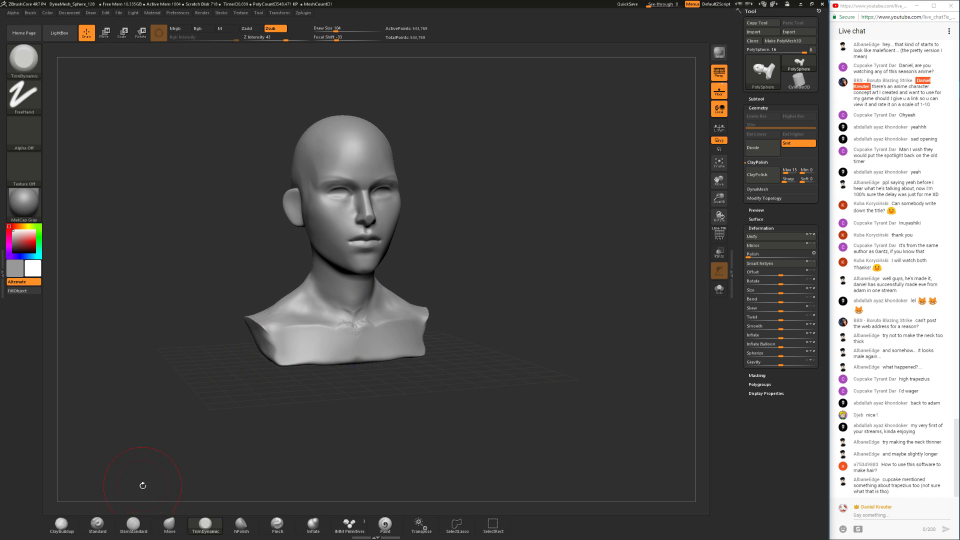
# - Define the collarbones on the upper chest with ClayBuildup at draw size 62
pyautogui.click(133, 524)
pyautogui.moveTo(395, 400); pyautogui.dragTo(417, 394)
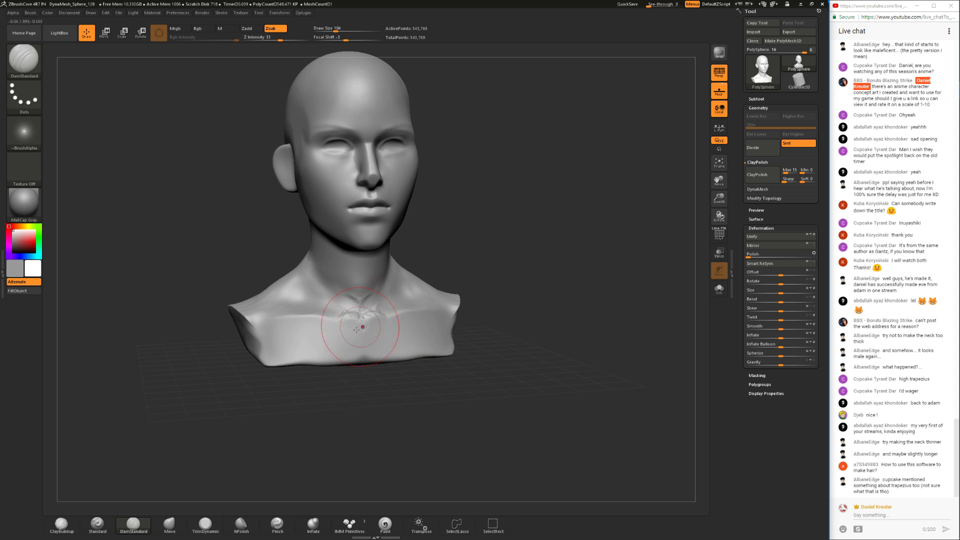
pyautogui.click(61, 524)
pyautogui.press('space')
pyautogui.moveTo(439, 270); pyautogui.dragTo(434, 271)
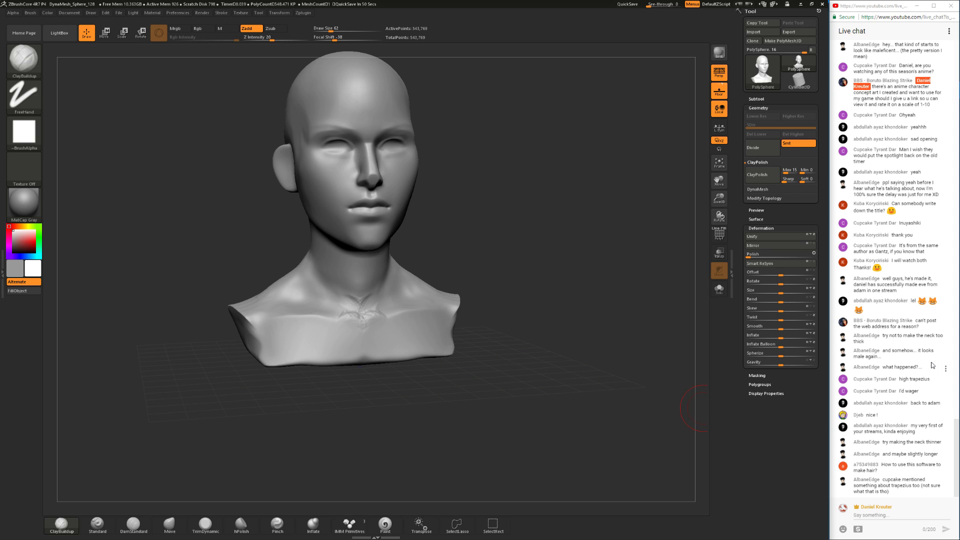
# - Refine the back of the neck and the trapezius with ClayBuildup and smoothing, reducing the draw size to 31
pyautogui.moveTo(476, 266); pyautogui.dragTo(340, 262)
pyautogui.moveTo(510, 255); pyautogui.dragTo(321, 400)
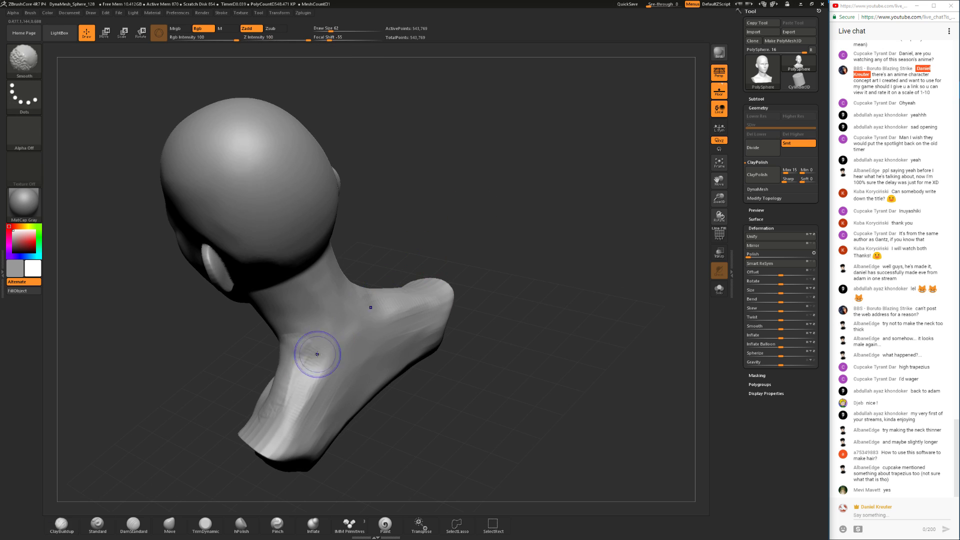
pyautogui.moveTo(410, 404); pyautogui.dragTo(369, 294)
pyautogui.keyDown('alt'); pyautogui.moveTo(385, 377); pyautogui.dragTo(372, 370); pyautogui.keyUp('alt')
pyautogui.moveTo(297, 346)
pyautogui.keyDown('ctrl'); pyautogui.mouseDown()
pyautogui.moveTo(294, 378)
pyautogui.moveTo(282, 320)
pyautogui.moveTo(299, 375)
pyautogui.moveTo(282, 351)
pyautogui.moveTo(281, 367)
pyautogui.moveTo(347, 264)
pyautogui.mouseUp(); pyautogui.keyUp('ctrl')
pyautogui.hotkey('ctrl', 'z')
pyautogui.press('space')
pyautogui.click(305, 336)
pyautogui.moveTo(369, 325)
pyautogui.mouseDown()
pyautogui.moveTo(326, 345)
pyautogui.moveTo(342, 362)
pyautogui.moveTo(322, 332)
pyautogui.mouseUp()
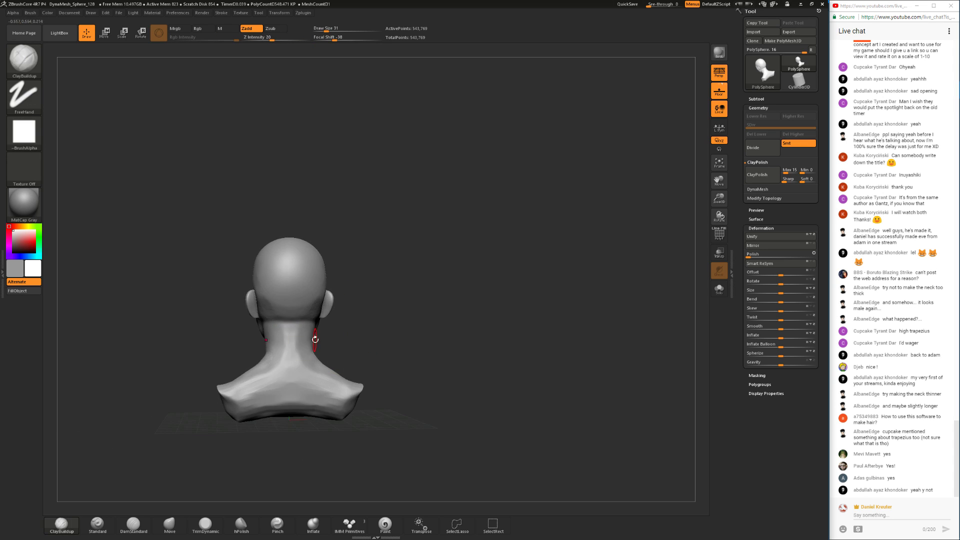
# - Adjust the outline of the neck with the Move brush at draw size 68
pyautogui.click(170, 524)
pyautogui.press('space')
pyautogui.moveTo(248, 347)
pyautogui.mouseDown()
pyautogui.moveTo(245, 374)
pyautogui.moveTo(231, 365)
pyautogui.moveTo(259, 368)
pyautogui.moveTo(359, 331)
pyautogui.moveTo(290, 352)
pyautogui.mouseUp()
# - Build up the inner ends of the collarbones and the top of the sternum with ClayBuildup at draw size 58
pyautogui.click(145, 524)
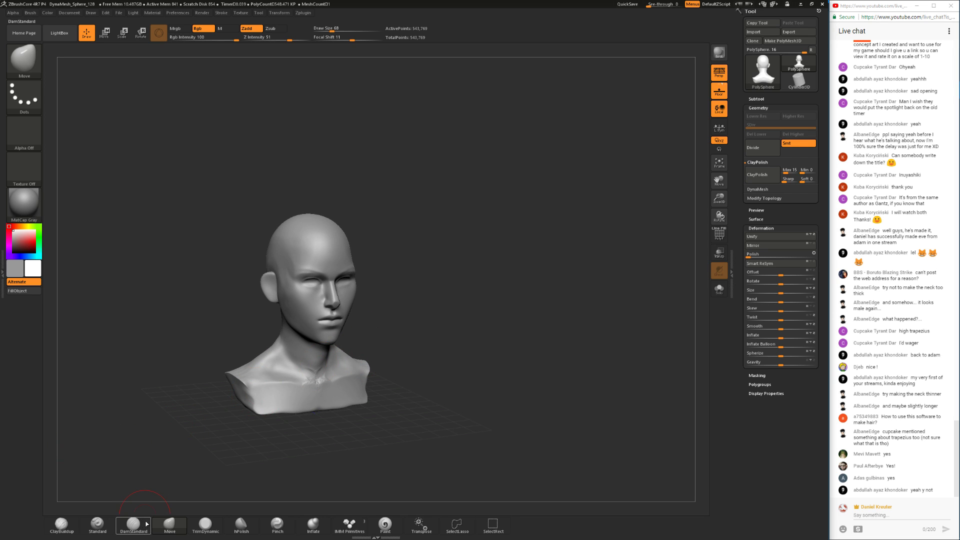
pyautogui.click(62, 525)
pyautogui.moveTo(443, 332)
pyautogui.keyDown('alt'); pyautogui.mouseDown()
pyautogui.moveTo(469, 327)
pyautogui.moveTo(487, 305)
pyautogui.moveTo(497, 313)
pyautogui.moveTo(490, 310)
pyautogui.mouseUp(); pyautogui.keyUp('alt')
pyautogui.press('space')
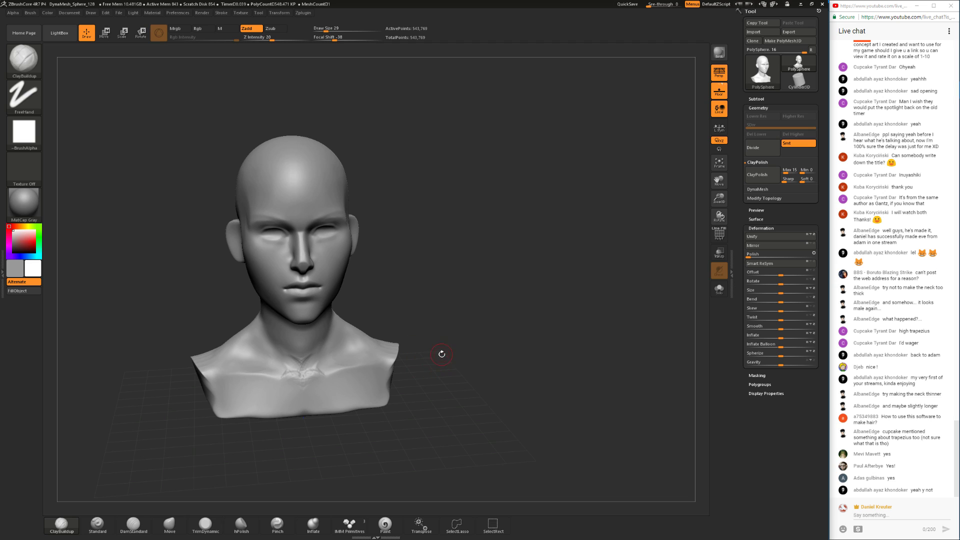
pyautogui.press('space')
pyautogui.moveTo(348, 351); pyautogui.dragTo(354, 351)
pyautogui.moveTo(411, 303); pyautogui.dragTo(391, 311)
pyautogui.moveTo(311, 383); pyautogui.dragTo(302, 353)
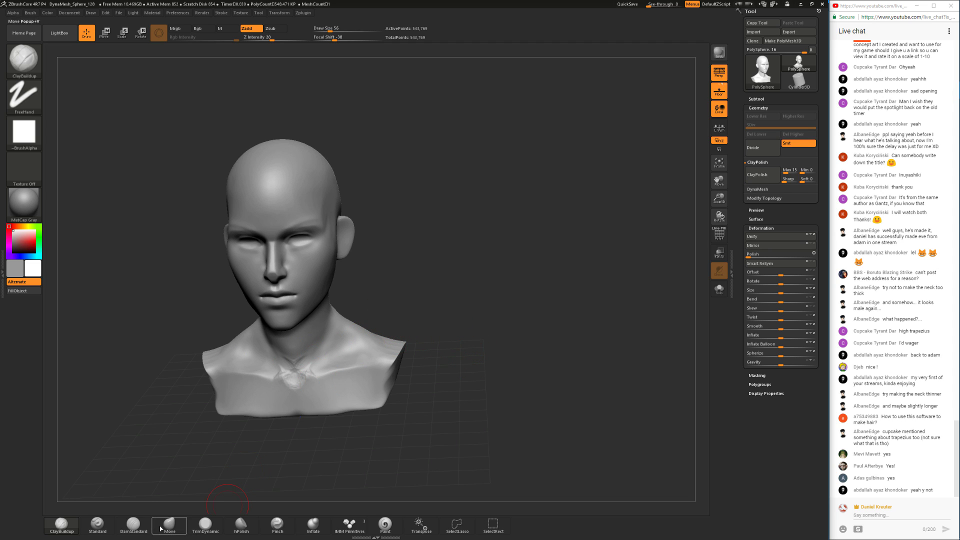
pyautogui.moveTo(381, 308); pyautogui.dragTo(411, 303)
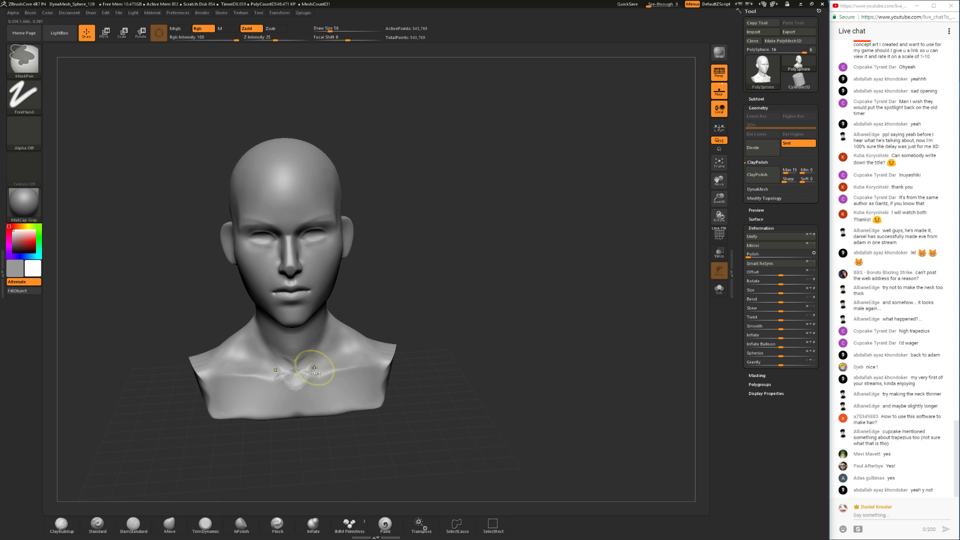
pyautogui.click(205, 523)
pyautogui.moveTo(326, 368)
pyautogui.mouseDown()
pyautogui.moveTo(311, 363)
pyautogui.moveTo(328, 367)
pyautogui.moveTo(313, 374)
pyautogui.moveTo(353, 372)
pyautogui.moveTo(304, 367)
pyautogui.moveTo(302, 382)
pyautogui.mouseUp()
pyautogui.hotkey('ctrl', 'z')
# - Rework and smooth the collarbones and sternum into a soft surface with ClayBuildup at draw size 51
pyautogui.click(62, 524)
pyautogui.press('space')
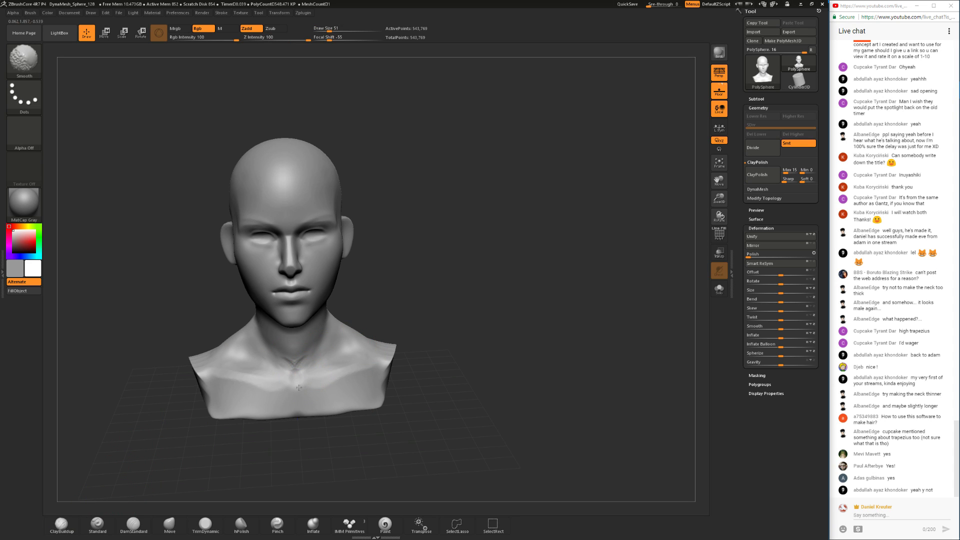
pyautogui.moveTo(349, 305); pyautogui.dragTo(352, 275)
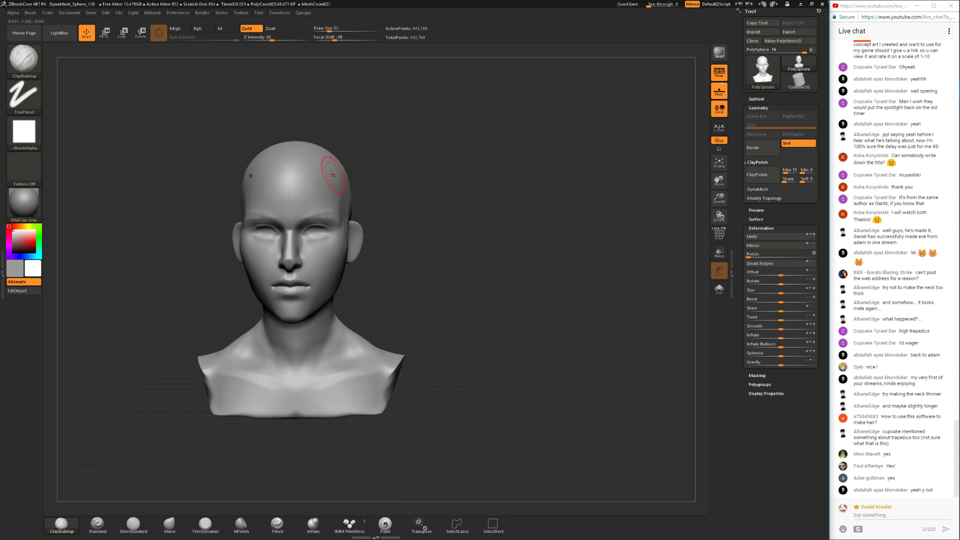
pyautogui.moveTo(389, 270); pyautogui.dragTo(128, 500)
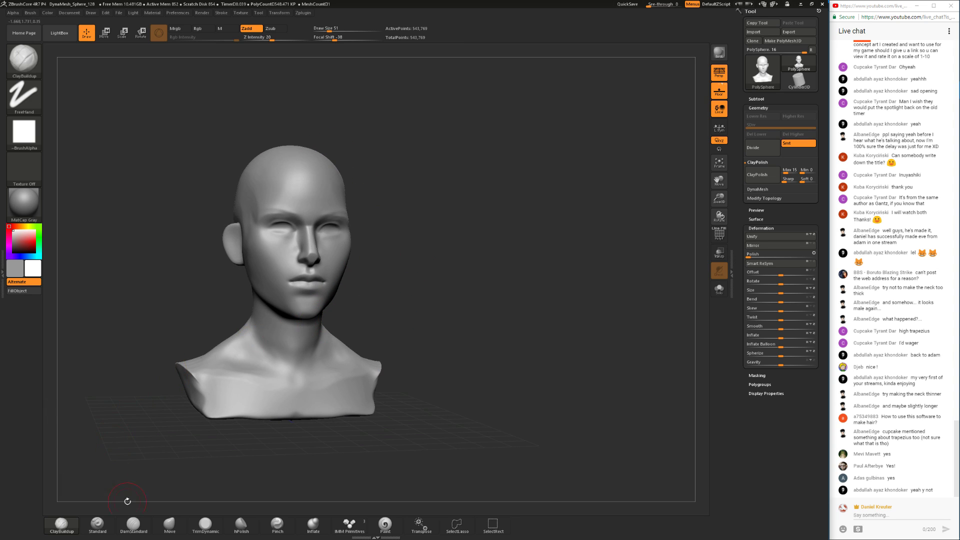
# - Carve the pit of the neck and the collarbone lines with DamStandard at draw size 51, softening them with smoothing
pyautogui.click(144, 524)
pyautogui.keyDown('shift'); pyautogui.moveTo(408, 294); pyautogui.dragTo(290, 368); pyautogui.keyUp('shift')
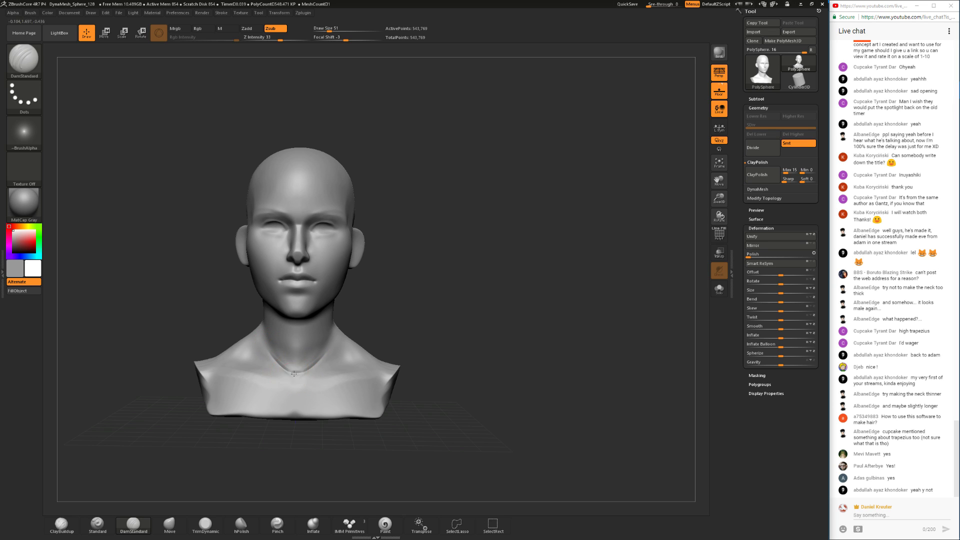
pyautogui.moveTo(359, 335)
pyautogui.mouseDown()
pyautogui.moveTo(285, 367)
pyautogui.moveTo(331, 345)
pyautogui.moveTo(304, 364)
pyautogui.mouseUp()
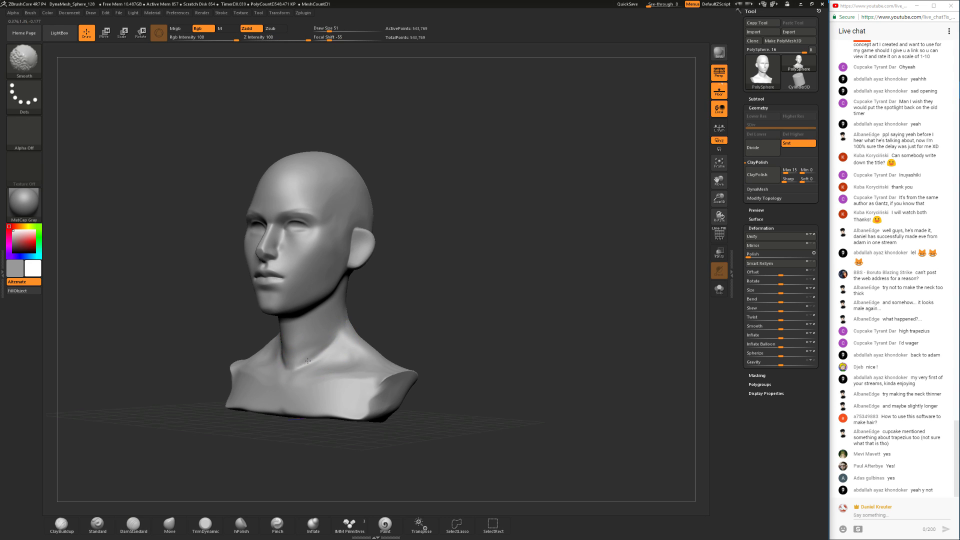
pyautogui.moveTo(392, 326)
pyautogui.mouseDown()
pyautogui.moveTo(492, 332)
pyautogui.moveTo(395, 344)
pyautogui.mouseUp()
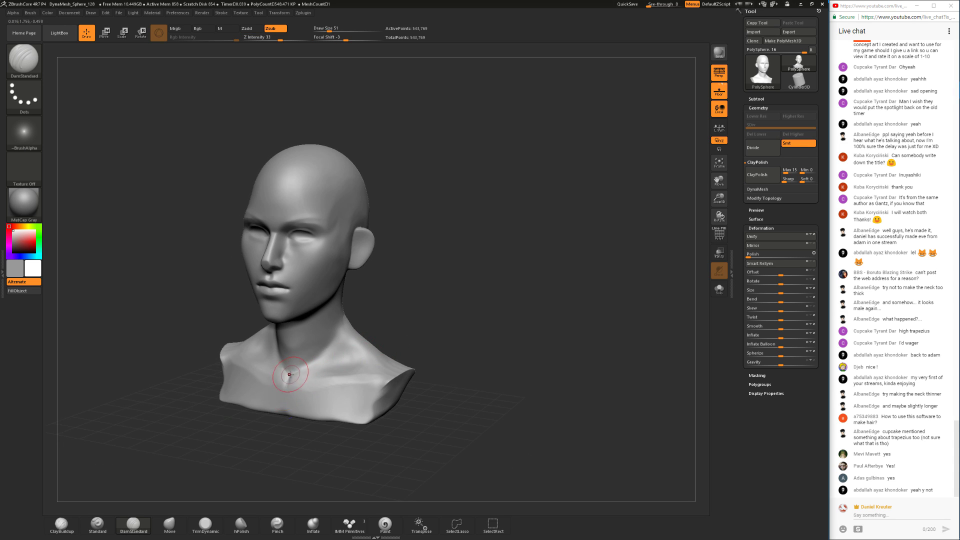
pyautogui.moveTo(282, 424)
pyautogui.mouseDown()
pyautogui.moveTo(282, 395)
pyautogui.moveTo(374, 246)
pyautogui.mouseUp()
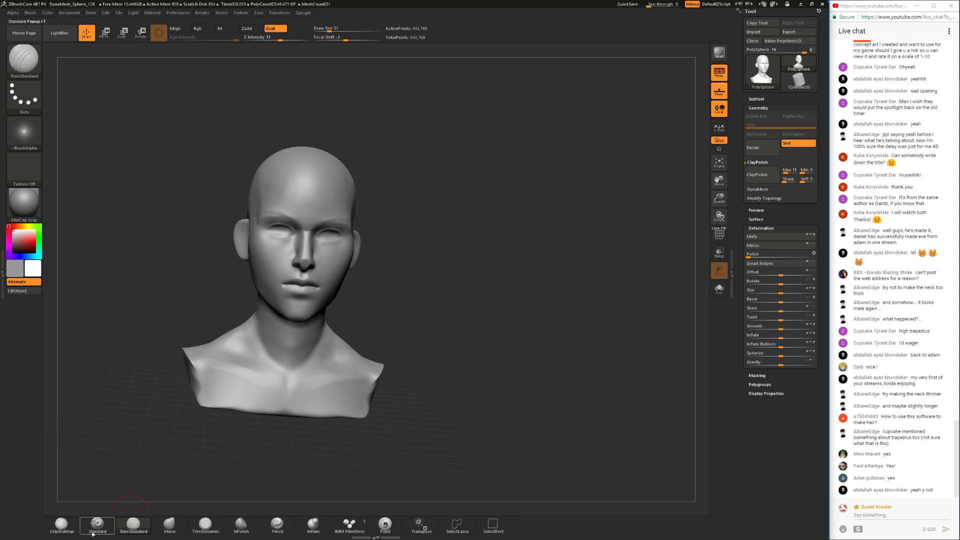
# - Refine the collarbones and the base of the neck with ClayBuildup, using draw sizes 23 and 77
pyautogui.click(62, 524)
pyautogui.press('space')
pyautogui.click(318, 344)
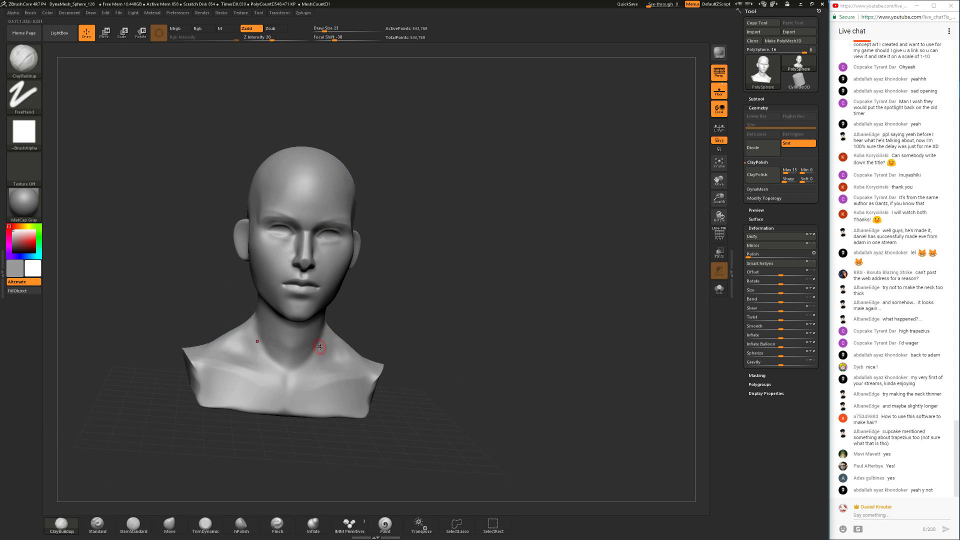
pyautogui.press('space')
pyautogui.moveTo(291, 387); pyautogui.dragTo(301, 387)
pyautogui.moveTo(400, 350); pyautogui.dragTo(359, 353)
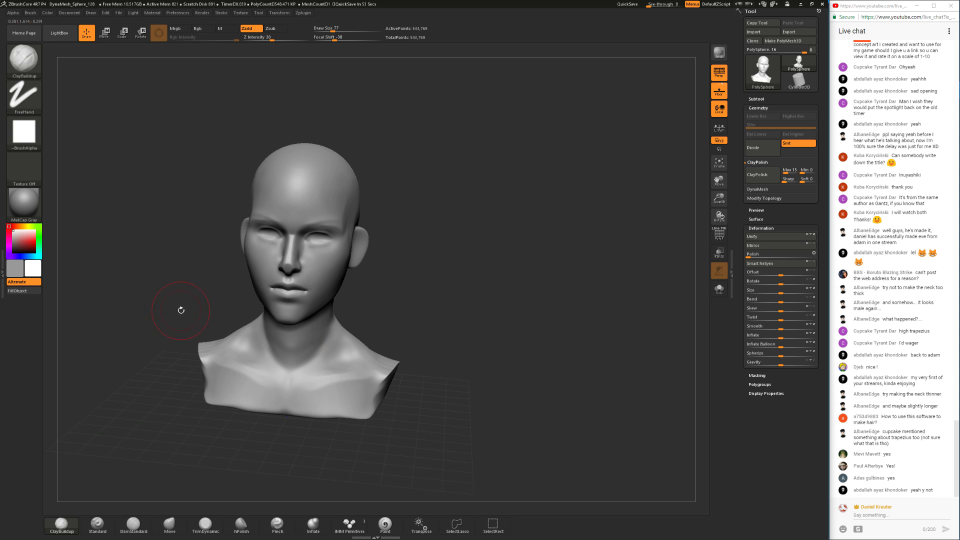
pyautogui.moveTo(402, 318); pyautogui.dragTo(417, 310)
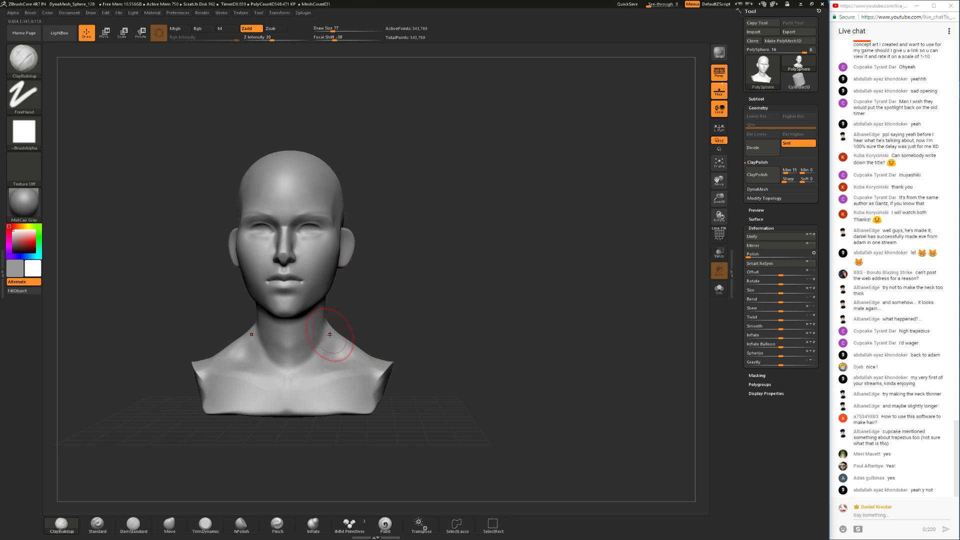
# - Refine the inner collarbones and the base of the neck with ClayBuildup, using draw sizes 37 and 58
pyautogui.moveTo(409, 269); pyautogui.dragTo(405, 287)
pyautogui.press('space')
pyautogui.moveTo(405, 288); pyautogui.dragTo(399, 287)
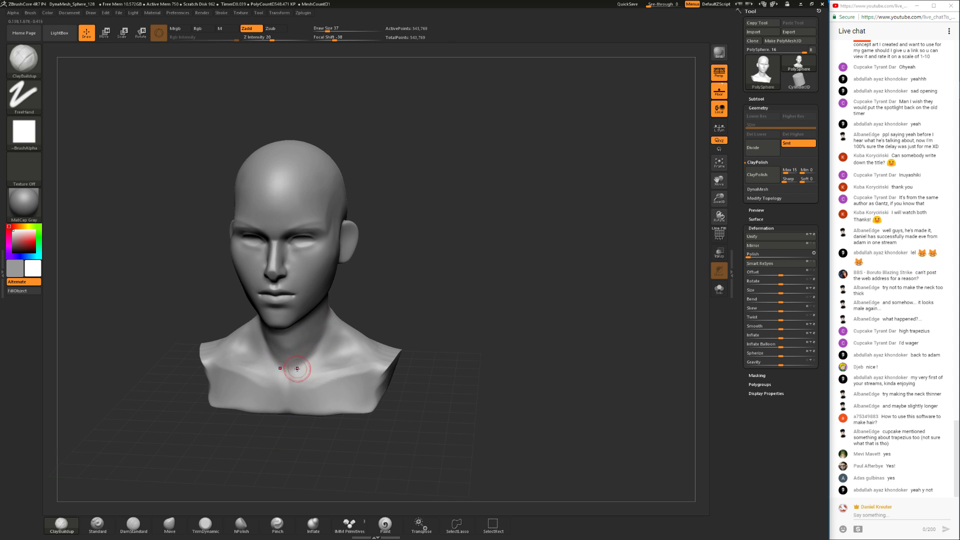
pyautogui.press('space')
pyautogui.moveTo(327, 360); pyautogui.dragTo(330, 359)
pyautogui.press('space')
pyautogui.click(324, 348)
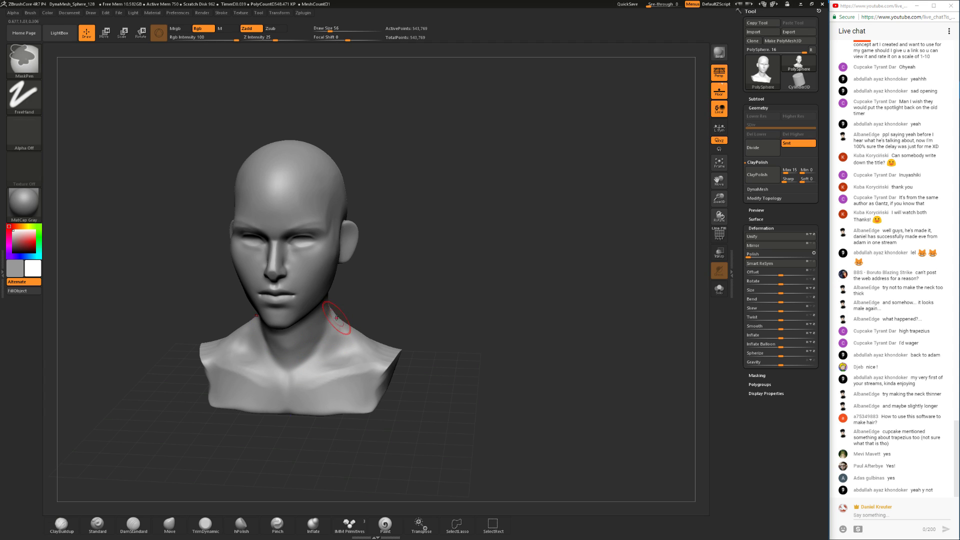
pyautogui.press('space')
# - Flatten the bridge of the nose with TrimDynamic at draw size 58
pyautogui.moveTo(480, 268); pyautogui.dragTo(480, 297)
pyautogui.moveTo(445, 290); pyautogui.dragTo(490, 369)
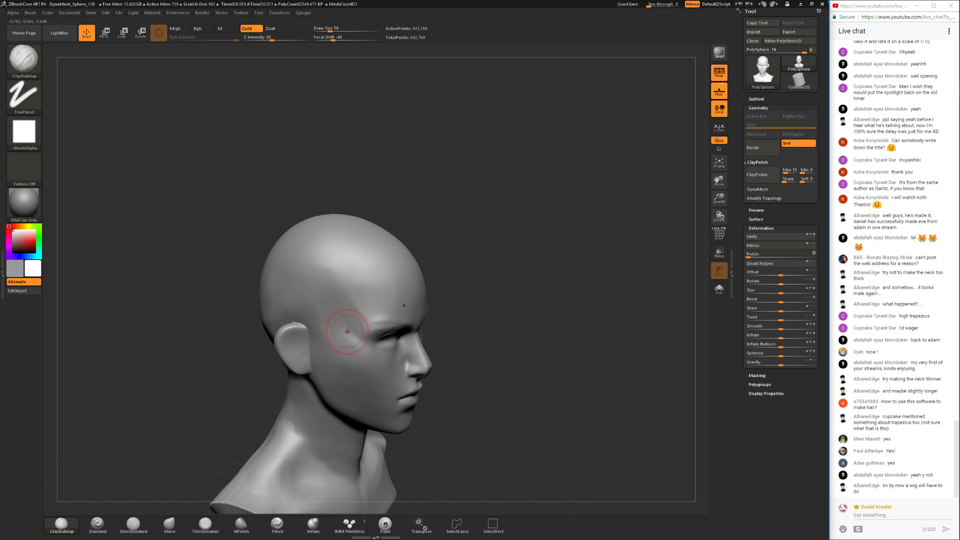
pyautogui.moveTo(486, 320); pyautogui.dragTo(460, 315)
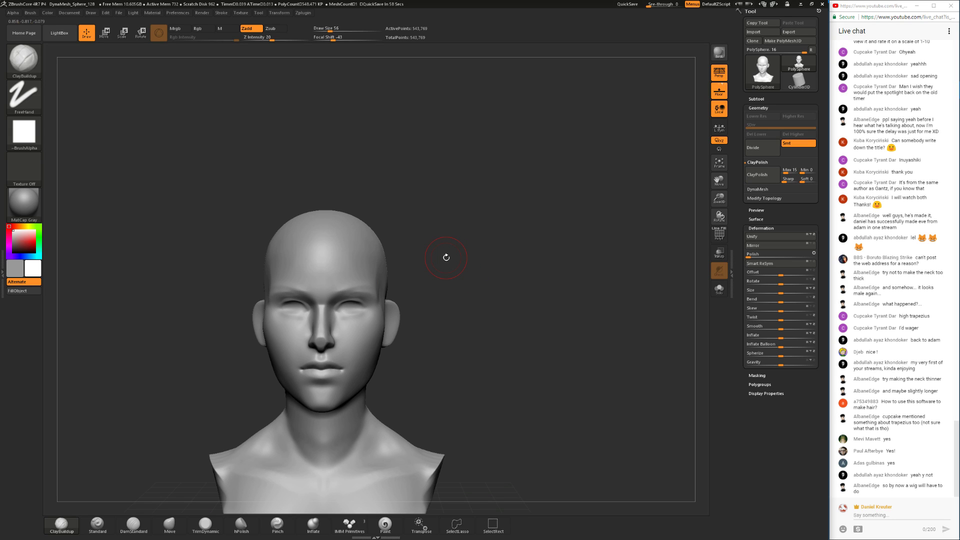
pyautogui.moveTo(446, 257)
pyautogui.keyDown('alt'); pyautogui.mouseDown()
pyautogui.moveTo(454, 272)
pyautogui.moveTo(452, 187)
pyautogui.mouseUp(); pyautogui.keyUp('alt')
pyautogui.click(207, 529)
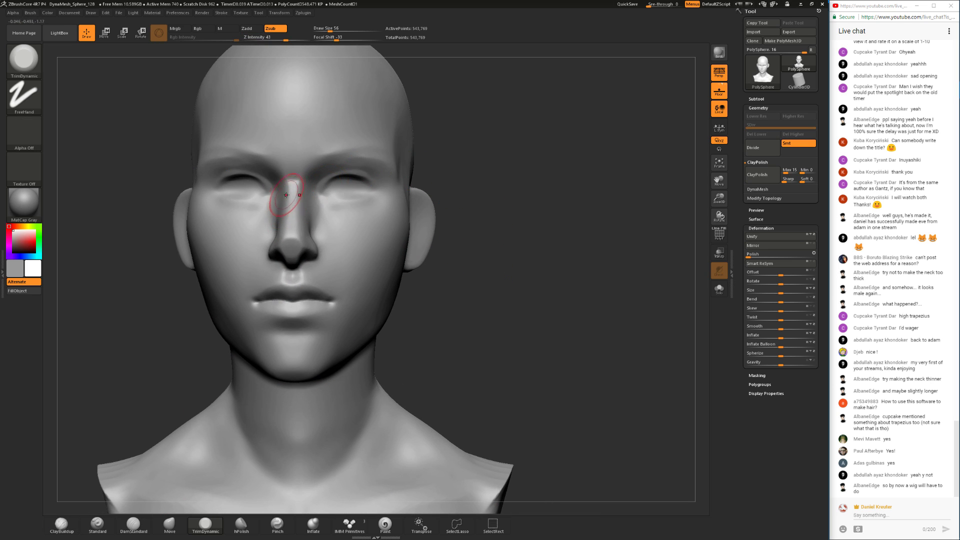
pyautogui.moveTo(292, 186); pyautogui.dragTo(293, 220)
pyautogui.moveTo(465, 203)
pyautogui.mouseDown()
pyautogui.moveTo(501, 200)
pyautogui.moveTo(434, 224)
pyautogui.moveTo(456, 253)
pyautogui.moveTo(458, 279)
pyautogui.moveTo(435, 205)
pyautogui.moveTo(398, 310)
pyautogui.moveTo(439, 291)
pyautogui.moveTo(462, 308)
pyautogui.moveTo(446, 329)
pyautogui.moveTo(463, 338)
pyautogui.moveTo(450, 354)
pyautogui.mouseUp()
# - Adjust the head and neck profile with the Move brush, starting at draw size 58
pyautogui.click(170, 524)
pyautogui.moveTo(425, 370); pyautogui.dragTo(372, 280)
pyautogui.moveTo(501, 282)
pyautogui.mouseDown()
pyautogui.moveTo(514, 298)
pyautogui.moveTo(450, 253)
pyautogui.moveTo(457, 276)
pyautogui.moveTo(481, 284)
pyautogui.moveTo(409, 240)
pyautogui.mouseUp()
pyautogui.moveTo(200, 360); pyautogui.dragTo(370, 268)
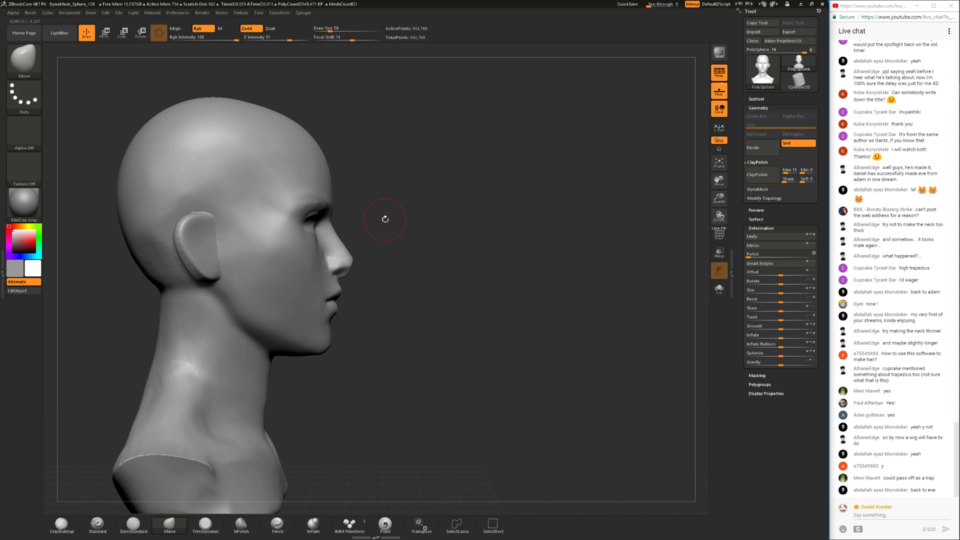
pyautogui.keyDown('alt'); pyautogui.moveTo(384, 218); pyautogui.dragTo(298, 353); pyautogui.keyUp('alt')
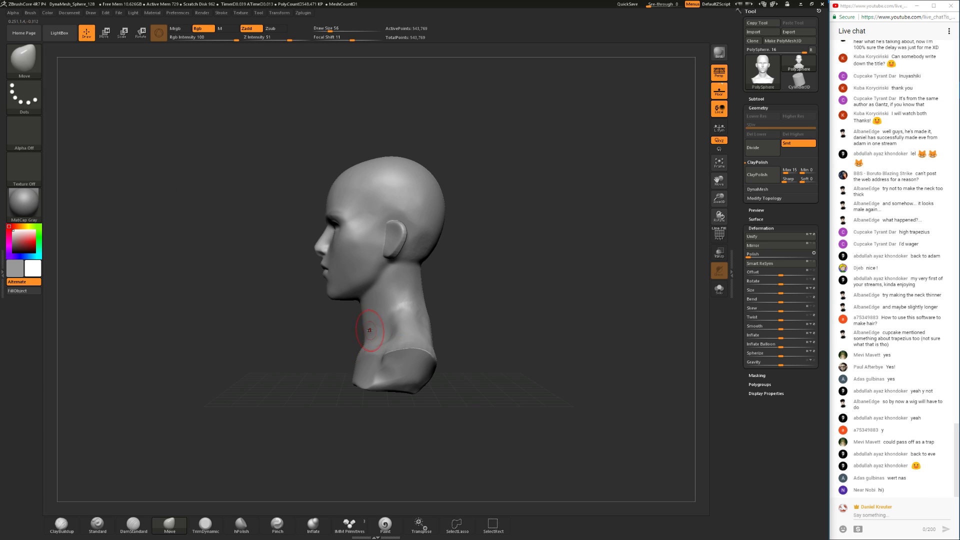
pyautogui.press('space')
pyautogui.moveTo(362, 337); pyautogui.dragTo(420, 328)
# - Build up the upper back between the shoulders with ClayBuildup at draw size 104
pyautogui.click(62, 525)
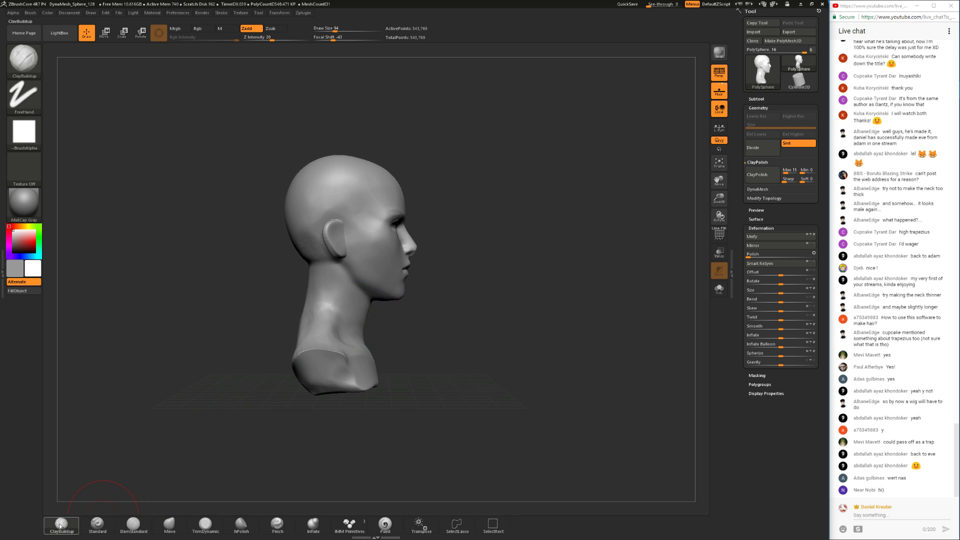
pyautogui.moveTo(195, 427); pyautogui.dragTo(246, 410)
pyautogui.press('space')
pyautogui.moveTo(410, 351); pyautogui.dragTo(366, 349)
pyautogui.press('space')
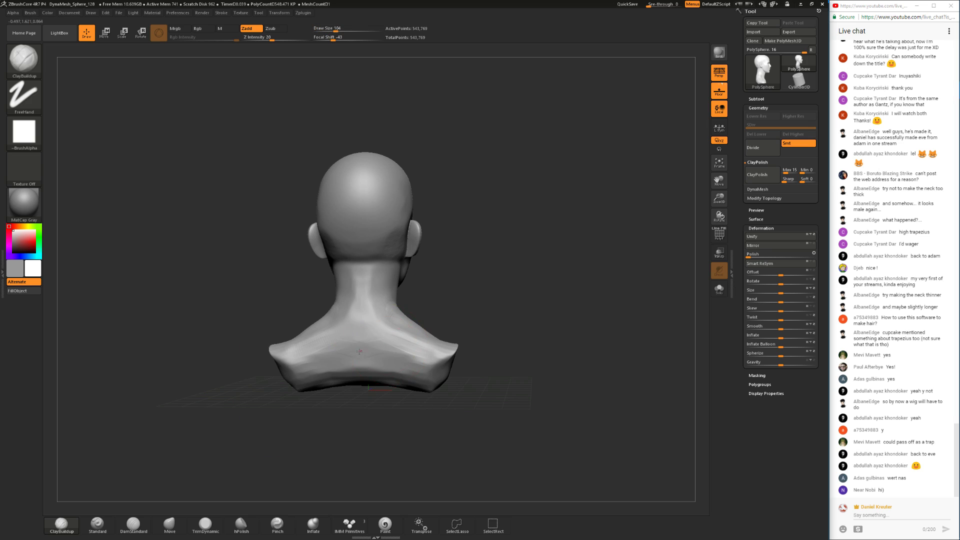
# - Rework the upper back with ClayBuildup at draw size 90 and focal shift 44, and smooth the back of the neck
pyautogui.press('space')
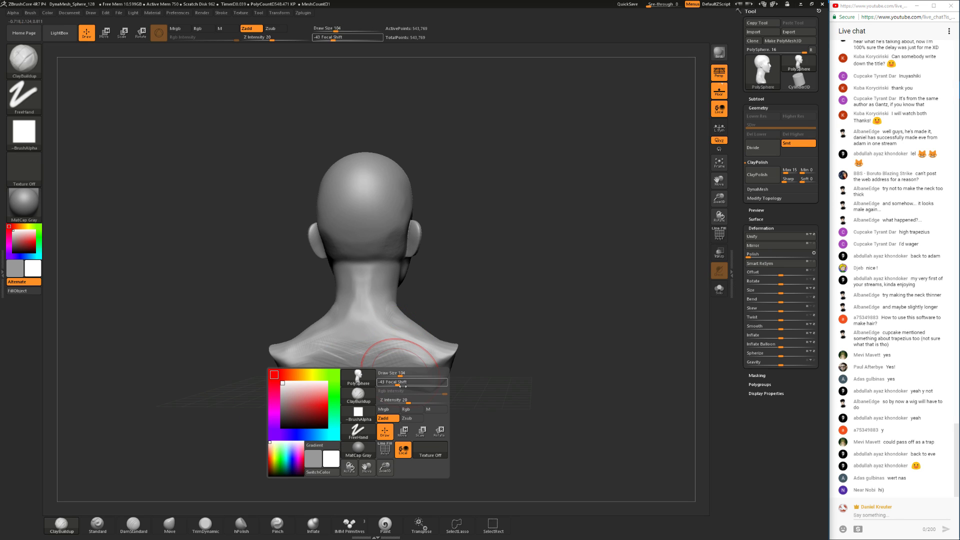
pyautogui.moveTo(400, 375); pyautogui.dragTo(402, 376)
pyautogui.moveTo(384, 332)
pyautogui.mouseDown()
pyautogui.moveTo(373, 343)
pyautogui.moveTo(394, 362)
pyautogui.moveTo(379, 350)
pyautogui.mouseUp()
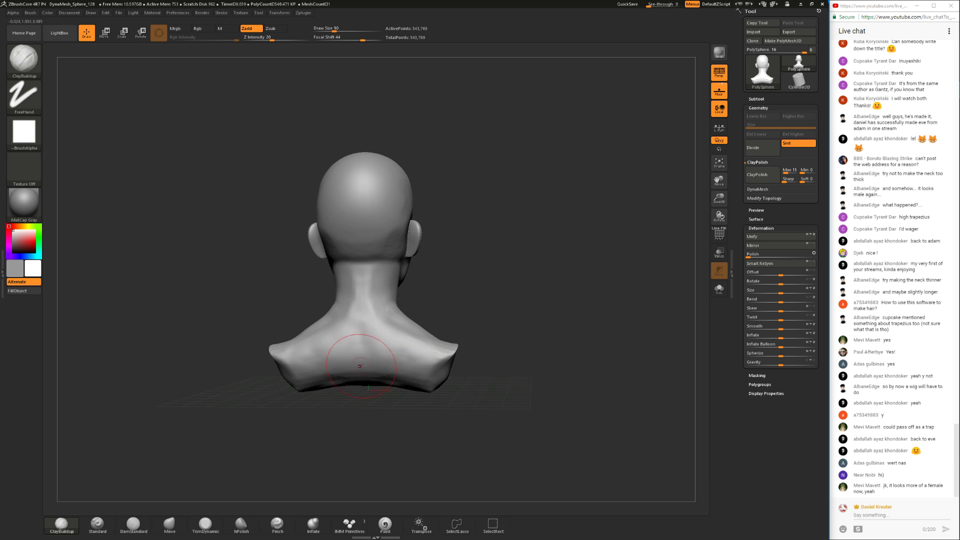
pyautogui.moveTo(368, 292)
pyautogui.mouseDown()
pyautogui.moveTo(387, 338)
pyautogui.moveTo(377, 299)
pyautogui.mouseUp()
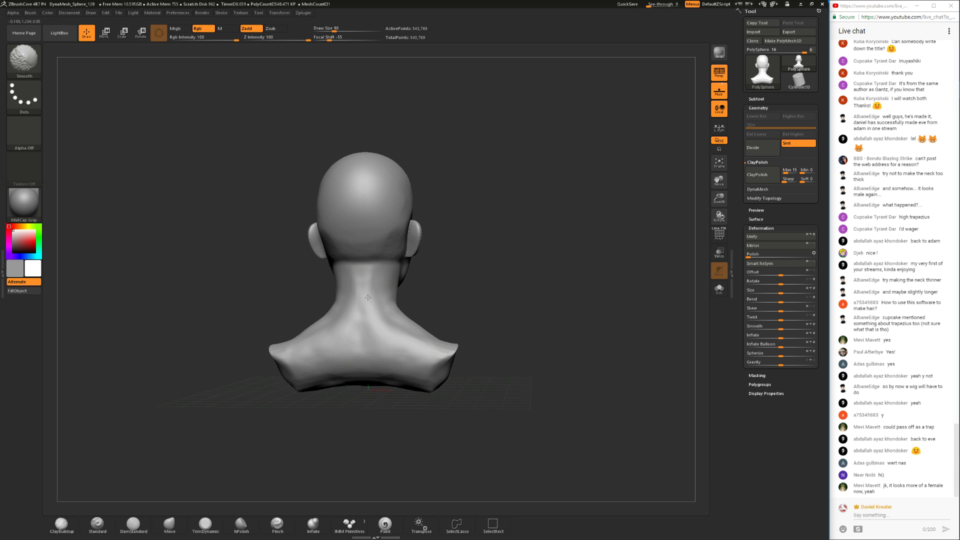
pyautogui.moveTo(461, 293)
pyautogui.mouseDown()
pyautogui.moveTo(403, 302)
pyautogui.moveTo(422, 306)
pyautogui.moveTo(405, 309)
pyautogui.mouseUp()
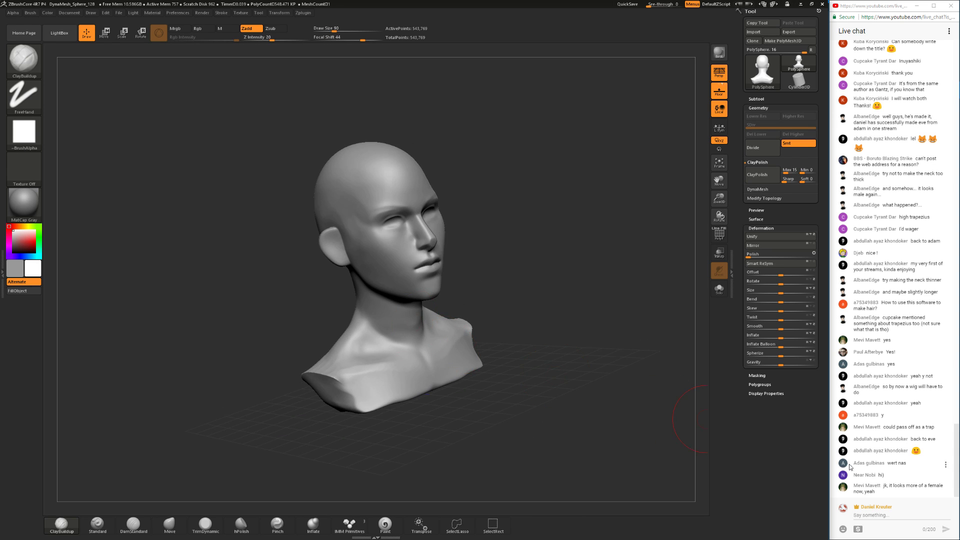
# - Flatten the outer end of the shoulder with TrimDynamic and reshape it with Move, both at draw size 90
pyautogui.moveTo(477, 409); pyautogui.dragTo(512, 405)
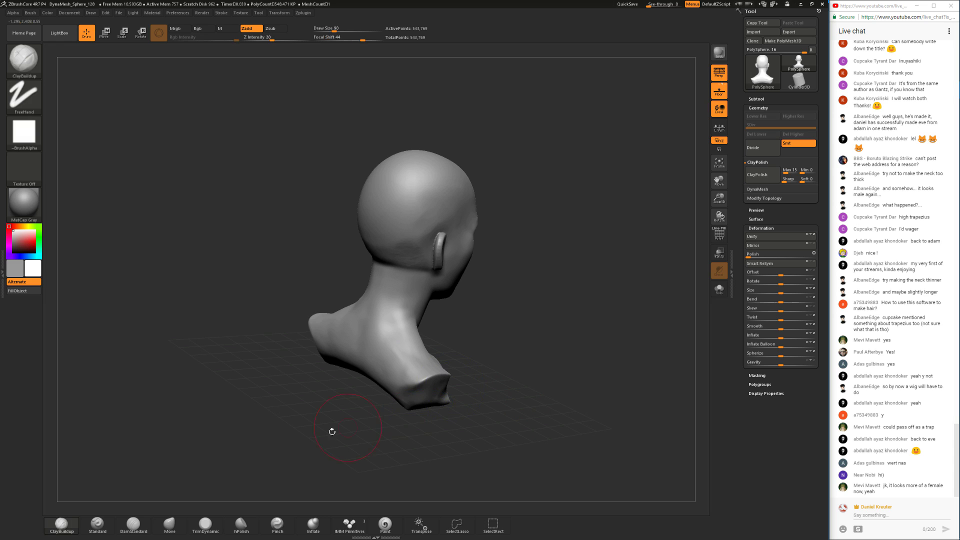
pyautogui.moveTo(365, 435)
pyautogui.mouseDown()
pyautogui.moveTo(346, 462)
pyautogui.moveTo(364, 436)
pyautogui.mouseUp()
pyautogui.click(205, 525)
pyautogui.moveTo(392, 409)
pyautogui.mouseDown()
pyautogui.moveTo(400, 427)
pyautogui.moveTo(460, 386)
pyautogui.moveTo(356, 460)
pyautogui.moveTo(319, 355)
pyautogui.mouseUp()
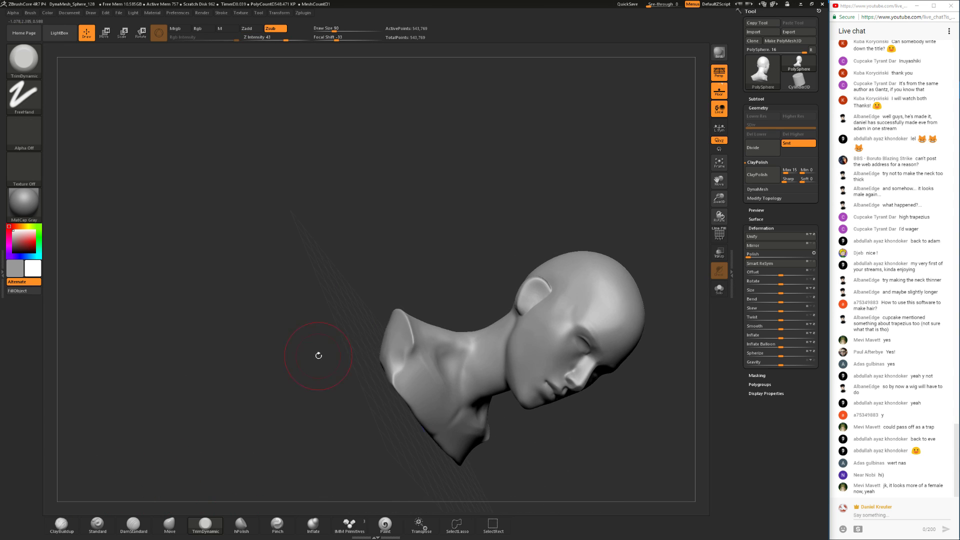
pyautogui.moveTo(391, 379); pyautogui.dragTo(365, 367)
pyautogui.moveTo(418, 344); pyautogui.dragTo(414, 360)
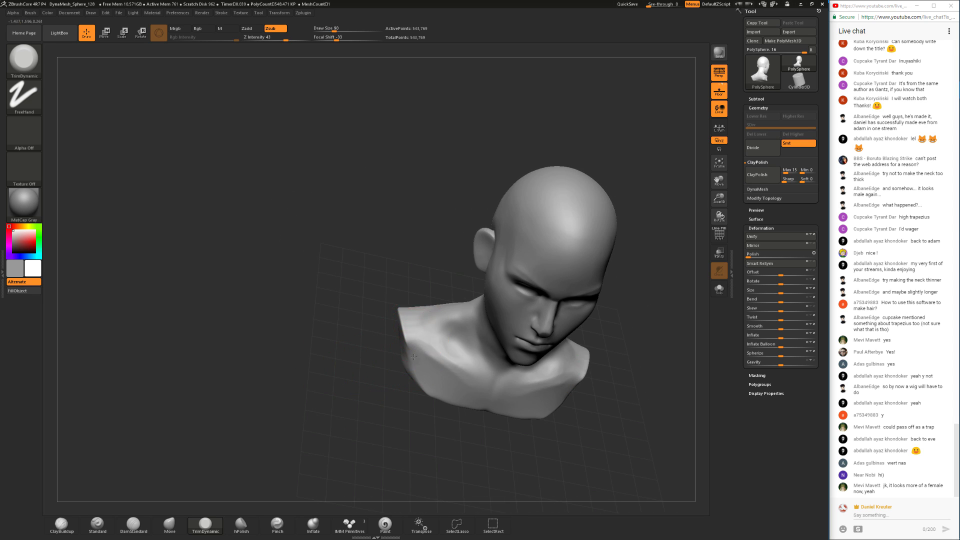
pyautogui.moveTo(199, 424)
pyautogui.mouseDown()
pyautogui.moveTo(186, 495)
pyautogui.moveTo(249, 444)
pyautogui.mouseUp()
pyautogui.click(170, 524)
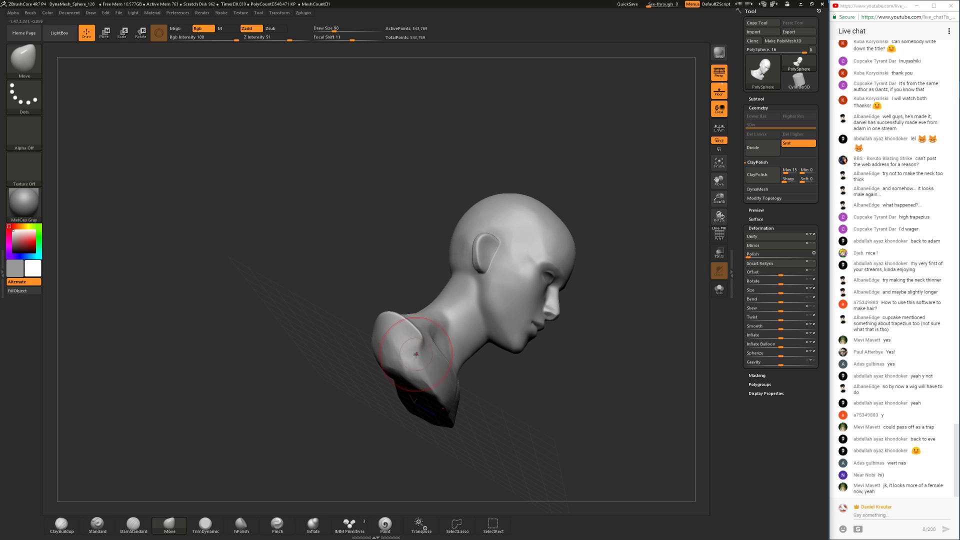
pyautogui.moveTo(528, 413)
pyautogui.mouseDown()
pyautogui.moveTo(405, 430)
pyautogui.moveTo(345, 462)
pyautogui.moveTo(279, 474)
pyautogui.mouseUp()
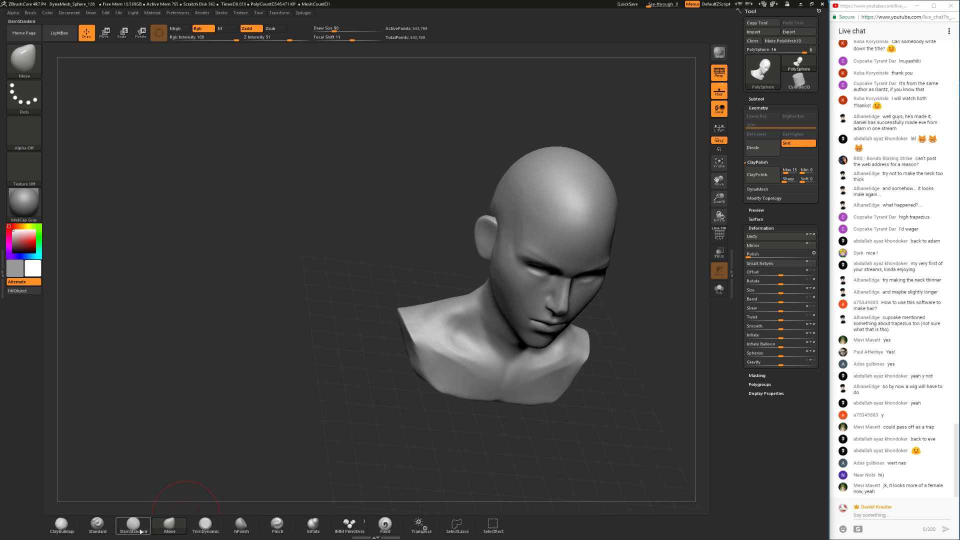
# - Trim the shoulder ends into broader, rounder planes with TrimDynamic at draw size 172
pyautogui.click(215, 526)
pyautogui.press('space')
pyautogui.moveTo(428, 366)
pyautogui.mouseDown()
pyautogui.moveTo(424, 358)
pyautogui.moveTo(440, 357)
pyautogui.mouseUp()
pyautogui.moveTo(492, 462); pyautogui.dragTo(296, 427)
pyautogui.moveTo(296, 427)
pyautogui.mouseDown()
pyautogui.moveTo(333, 431)
pyautogui.moveTo(305, 424)
pyautogui.moveTo(317, 448)
pyautogui.mouseUp()
pyautogui.press('space')
pyautogui.moveTo(331, 360); pyautogui.dragTo(338, 356)
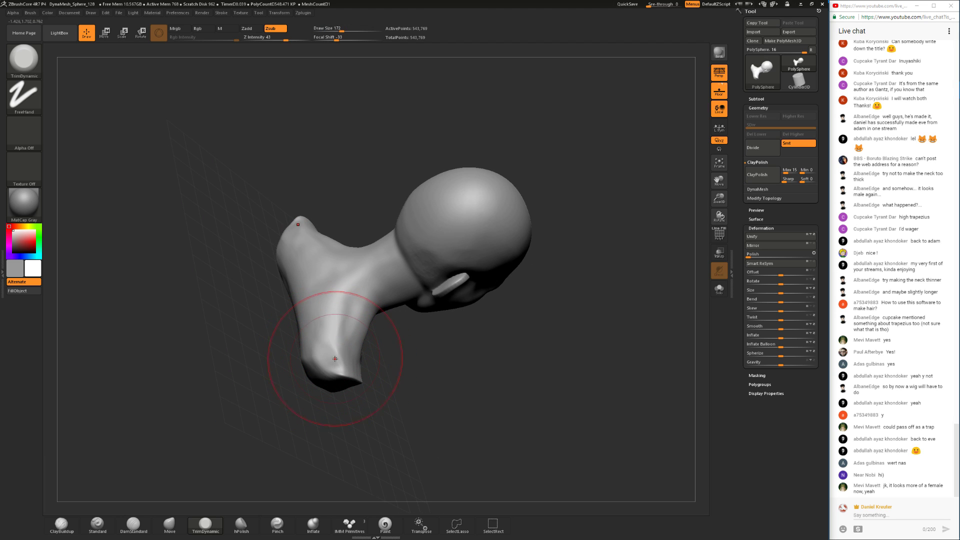
pyautogui.moveTo(353, 411)
pyautogui.mouseDown()
pyautogui.moveTo(394, 411)
pyautogui.moveTo(321, 435)
pyautogui.moveTo(300, 420)
pyautogui.mouseUp()
# - Refine the back and outer edge of the shoulder with TrimDynamic at draw size 94, smoothing the surface
pyautogui.press('space')
pyautogui.press('space')
pyautogui.moveTo(332, 369); pyautogui.dragTo(325, 370)
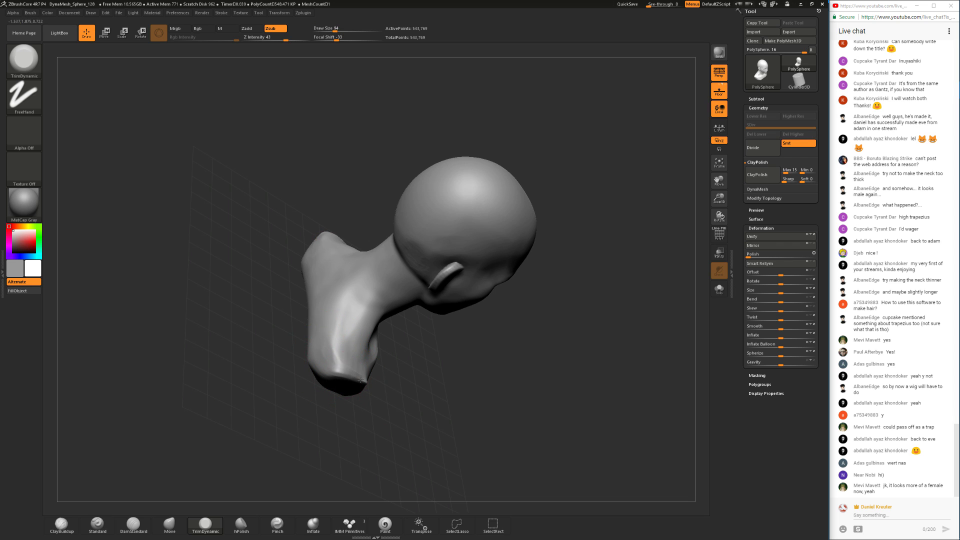
pyautogui.moveTo(407, 396); pyautogui.dragTo(373, 386)
pyautogui.press('shift')
pyautogui.moveTo(414, 429)
pyautogui.mouseDown()
pyautogui.moveTo(355, 379)
pyautogui.moveTo(318, 408)
pyautogui.mouseUp()
pyautogui.moveTo(279, 357); pyautogui.dragTo(294, 376)
# - Flatten the rear of the shoulder with TrimDynamic at draw size 124 and focal shift -16
pyautogui.press('space')
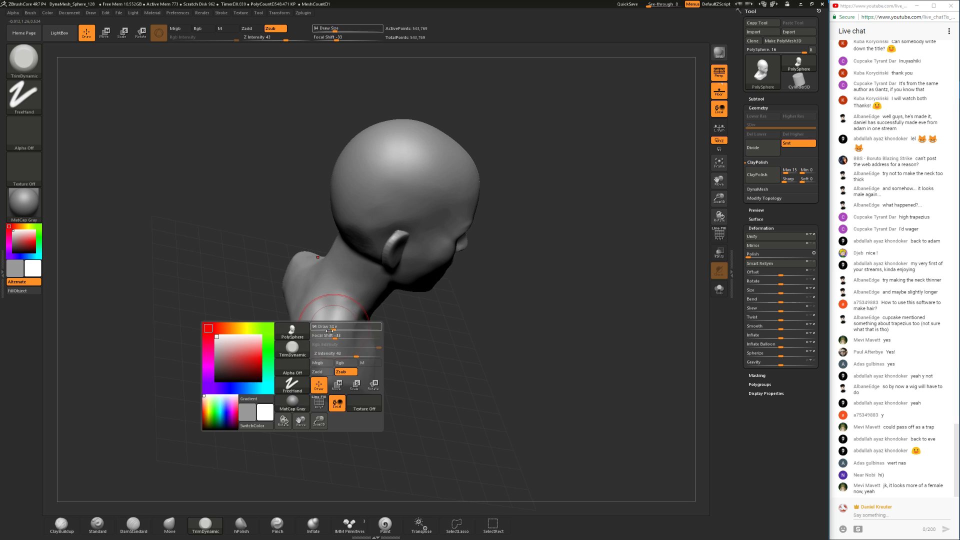
pyautogui.moveTo(336, 337); pyautogui.dragTo(339, 329)
pyautogui.moveTo(391, 357); pyautogui.dragTo(314, 333)
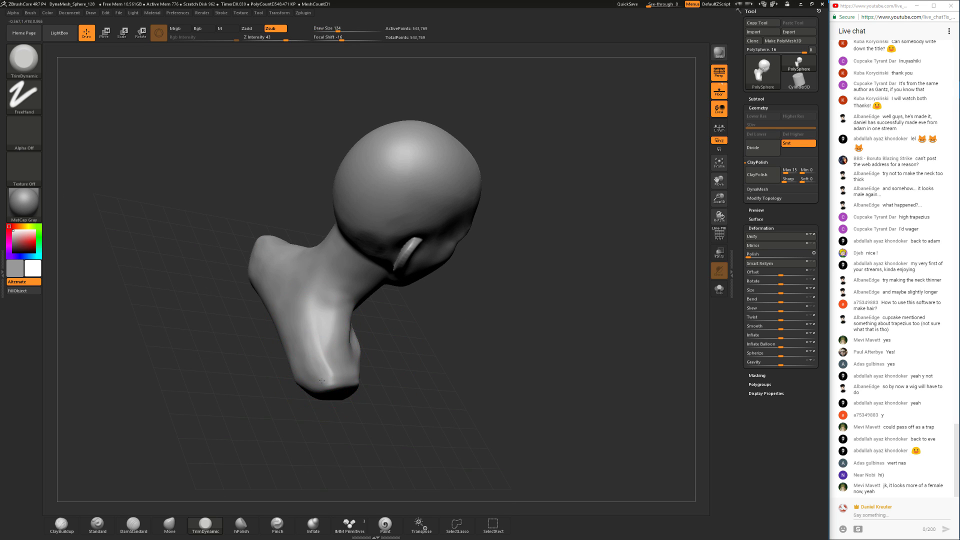
pyautogui.moveTo(346, 382)
pyautogui.mouseDown()
pyautogui.moveTo(312, 381)
pyautogui.moveTo(351, 324)
pyautogui.moveTo(345, 345)
pyautogui.mouseUp()
pyautogui.press('shift')
pyautogui.moveTo(240, 425); pyautogui.dragTo(187, 375)
pyautogui.moveTo(334, 328); pyautogui.dragTo(332, 357)
# - Build up the top and back of the shoulder with ClayBuildup at draw size 80
pyautogui.click(169, 528)
pyautogui.moveTo(120, 477); pyautogui.dragTo(145, 492)
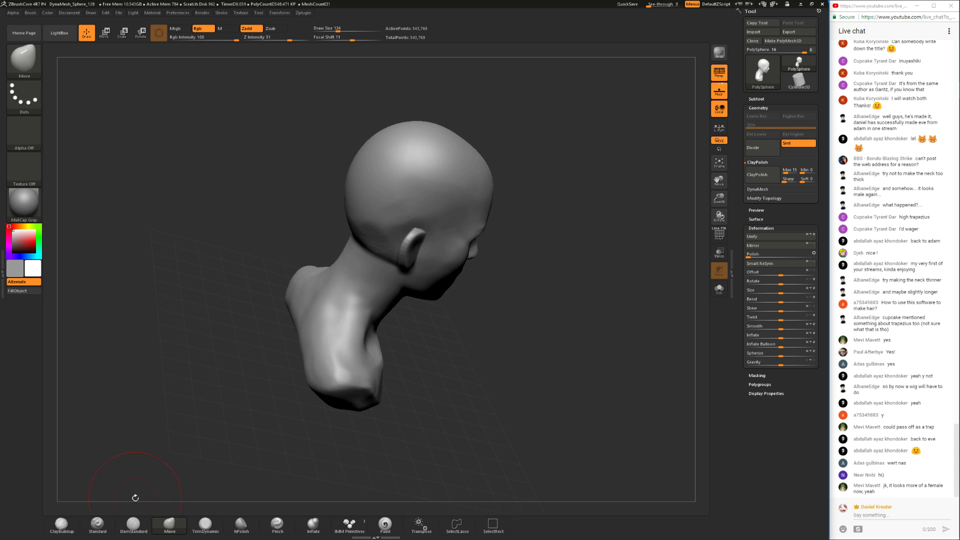
pyautogui.click(61, 525)
pyautogui.moveTo(170, 446); pyautogui.dragTo(255, 379)
pyautogui.press('space')
pyautogui.moveTo(333, 325); pyautogui.dragTo(327, 325)
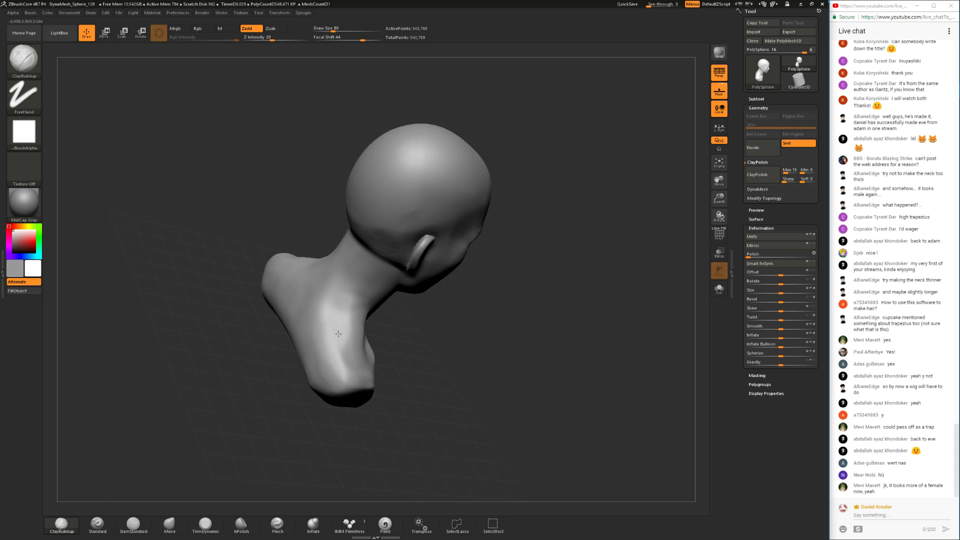
pyautogui.moveTo(250, 420); pyautogui.dragTo(210, 372)
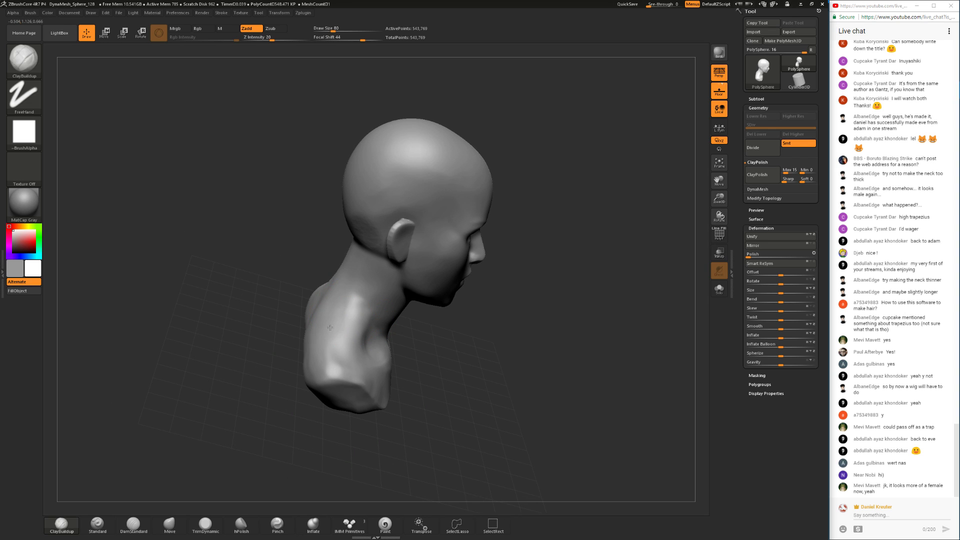
pyautogui.moveTo(280, 372)
pyautogui.mouseDown()
pyautogui.moveTo(336, 316)
pyautogui.moveTo(320, 333)
pyautogui.mouseUp()
pyautogui.moveTo(250, 409); pyautogui.dragTo(192, 373)
pyautogui.moveTo(240, 392)
pyautogui.mouseDown()
pyautogui.moveTo(287, 425)
pyautogui.moveTo(285, 445)
pyautogui.mouseUp()
# - Flatten and blend the built-up shoulder with TrimDynamic, using draw sizes 154 and 118
pyautogui.click(205, 524)
pyautogui.press('space')
pyautogui.click(343, 319)
pyautogui.moveTo(343, 319); pyautogui.dragTo(360, 320)
pyautogui.moveTo(373, 423); pyautogui.dragTo(295, 377)
pyautogui.press('space')
pyautogui.click(342, 331)
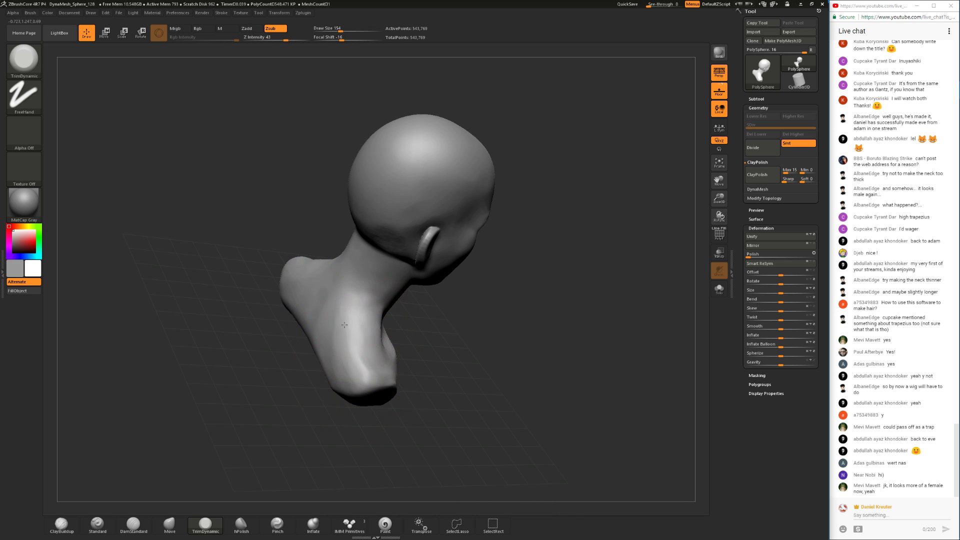
pyautogui.press('space')
pyautogui.click(343, 359)
pyautogui.moveTo(344, 372)
pyautogui.mouseDown()
pyautogui.moveTo(348, 362)
pyautogui.moveTo(253, 464)
pyautogui.mouseUp()
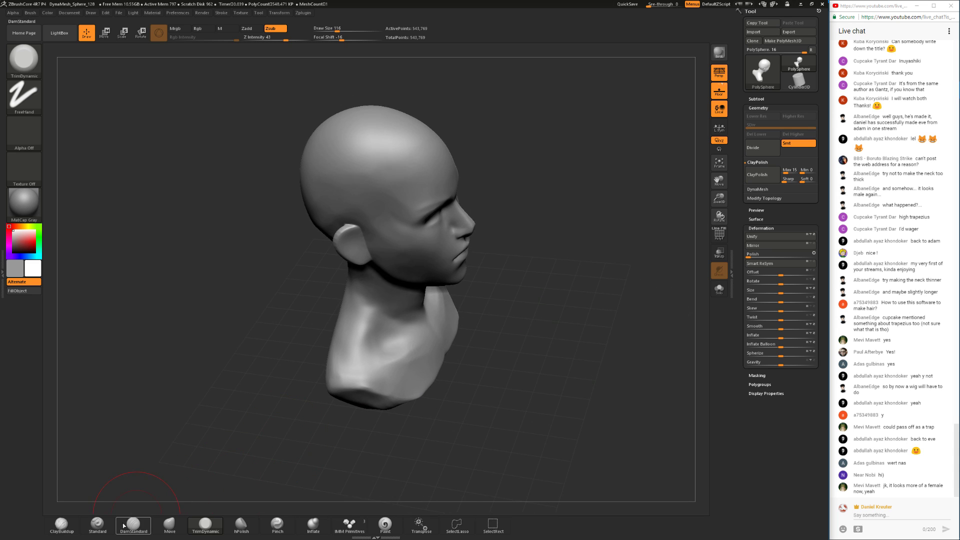
# - Fill the front of the shoulder and the outer collarbone with ClayBuildup, using draw sizes 118 and 77, and smooth the area
pyautogui.click(61, 523)
pyautogui.moveTo(150, 450)
pyautogui.keyDown('shift'); pyautogui.mouseDown()
pyautogui.moveTo(176, 413)
pyautogui.moveTo(165, 402)
pyautogui.moveTo(283, 388)
pyautogui.mouseUp(); pyautogui.keyUp('shift')
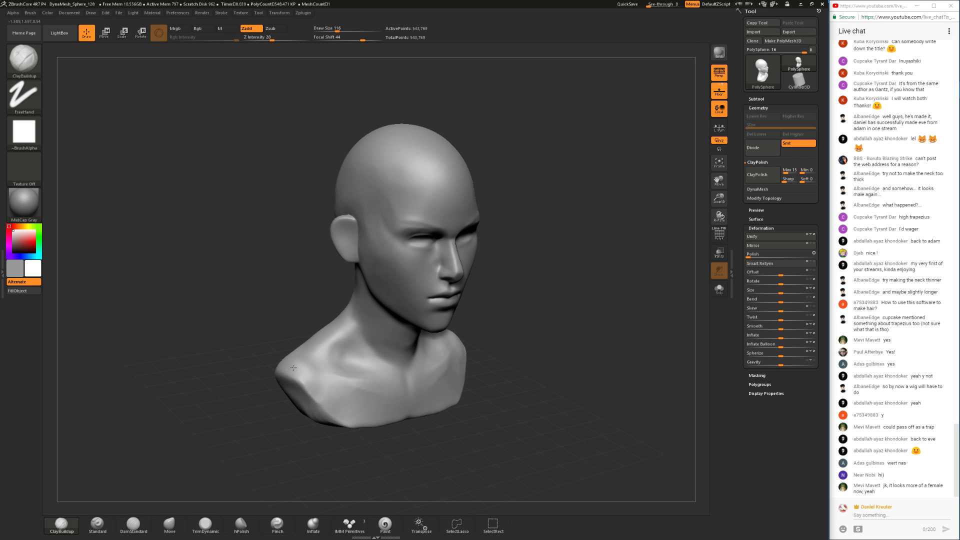
pyautogui.moveTo(227, 406); pyautogui.dragTo(294, 376)
pyautogui.moveTo(401, 392); pyautogui.dragTo(320, 422)
pyautogui.press('space')
pyautogui.click(346, 383)
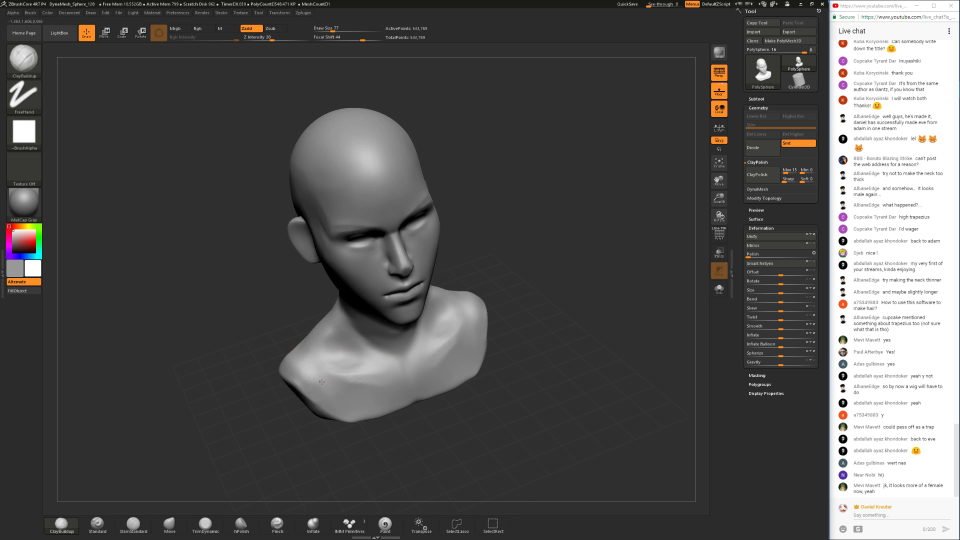
pyautogui.press('shift')
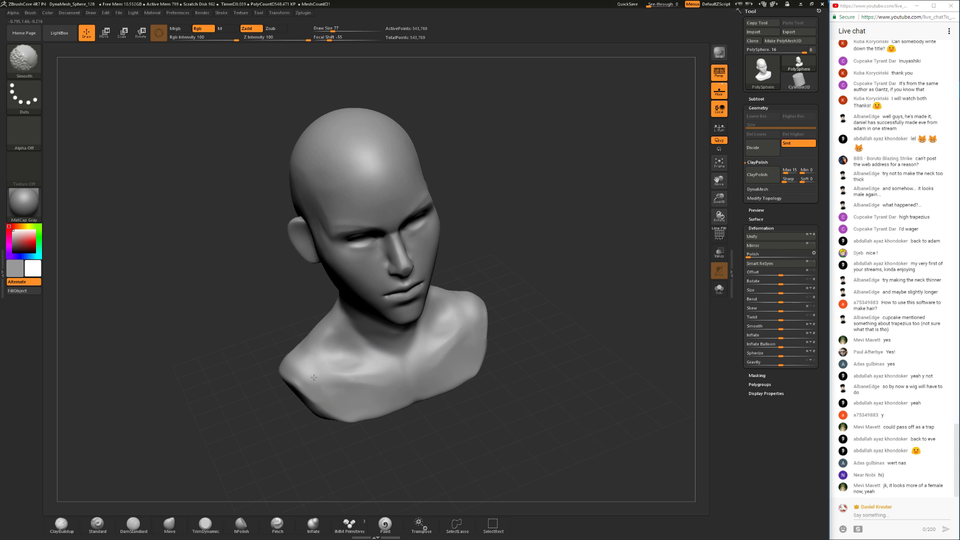
pyautogui.keyDown('ctrl'); pyautogui.moveTo(350, 383); pyautogui.dragTo(395, 376, button='right'); pyautogui.keyUp('ctrl')
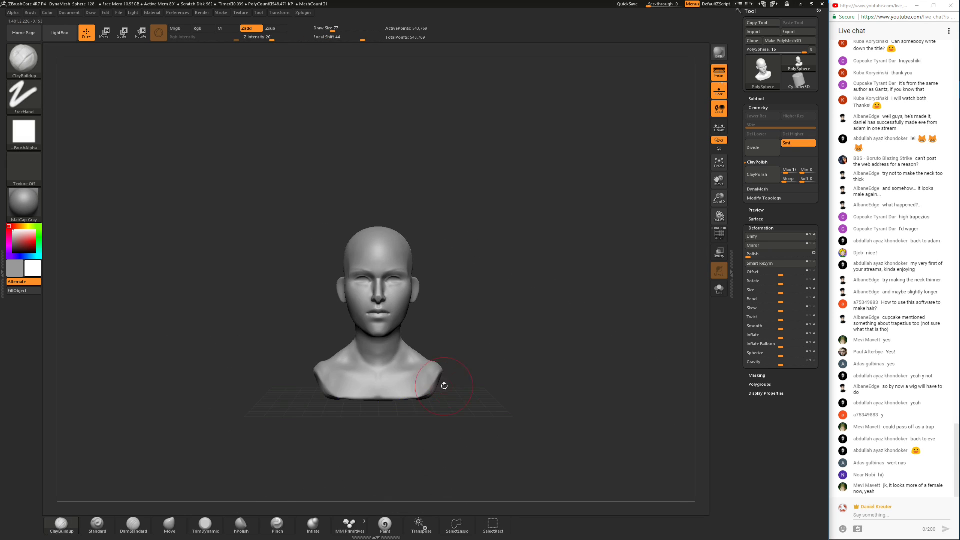
# - Reshape the shoulder silhouette of the bust with the Move brush at draw size 136
pyautogui.keyDown('alt'); pyautogui.moveTo(465, 375); pyautogui.dragTo(428, 373, button='right'); pyautogui.keyUp('alt')
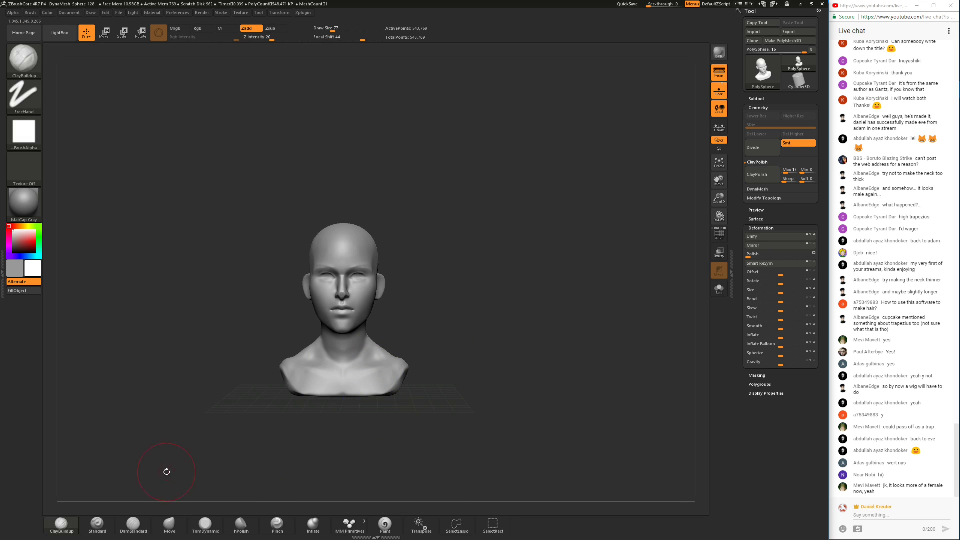
pyautogui.click(170, 523)
pyautogui.press('space')
pyautogui.moveTo(406, 373); pyautogui.dragTo(438, 359)
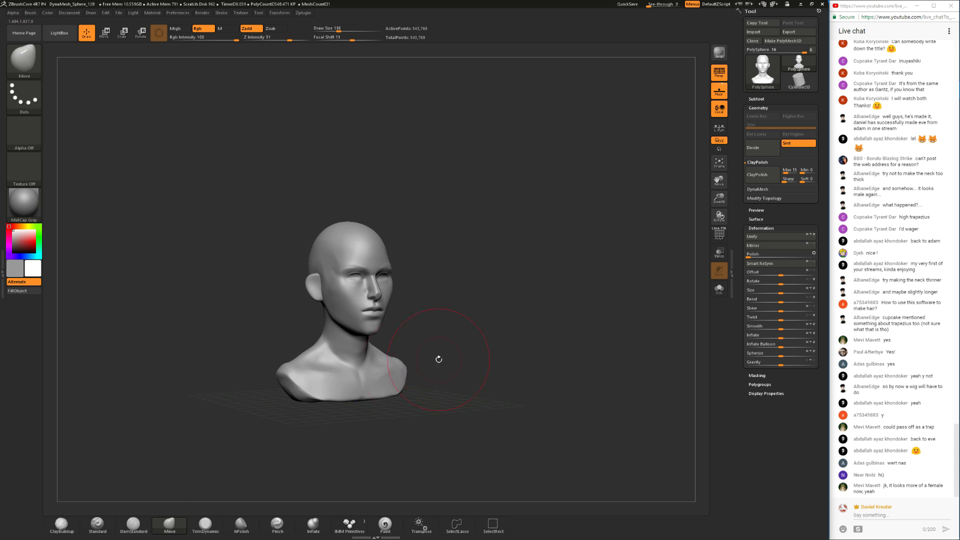
# - Flatten the shoulders and lower edge of the bust with TrimDynamic
pyautogui.click(206, 522)
pyautogui.moveTo(380, 480)
pyautogui.mouseDown()
pyautogui.moveTo(465, 454)
pyautogui.moveTo(451, 345)
pyautogui.moveTo(450, 369)
pyautogui.moveTo(402, 371)
pyautogui.moveTo(425, 398)
pyautogui.mouseUp()
pyautogui.press('space')
pyautogui.moveTo(363, 419)
pyautogui.mouseDown()
pyautogui.moveTo(387, 421)
pyautogui.moveTo(358, 399)
pyautogui.mouseUp()
pyautogui.moveTo(500, 445)
pyautogui.mouseDown()
pyautogui.moveTo(447, 402)
pyautogui.moveTo(365, 408)
pyautogui.mouseUp()
pyautogui.moveTo(241, 401)
pyautogui.keyDown('alt'); pyautogui.mouseDown()
pyautogui.moveTo(233, 370)
pyautogui.moveTo(255, 375)
pyautogui.moveTo(256, 367)
pyautogui.moveTo(257, 395)
pyautogui.moveTo(231, 387)
pyautogui.moveTo(248, 383)
pyautogui.moveTo(243, 377)
pyautogui.moveTo(228, 415)
pyautogui.mouseUp(); pyautogui.keyUp('alt')
# - Trim the rounded outer tips of the shoulders with TrimDynamic at an adjusted draw size and smooth them
pyautogui.click(168, 524)
pyautogui.press('space')
pyautogui.press('space')
pyautogui.click(204, 523)
pyautogui.press('space')
pyautogui.moveTo(264, 362); pyautogui.dragTo(260, 379)
pyautogui.moveTo(257, 369); pyautogui.dragTo(210, 429)
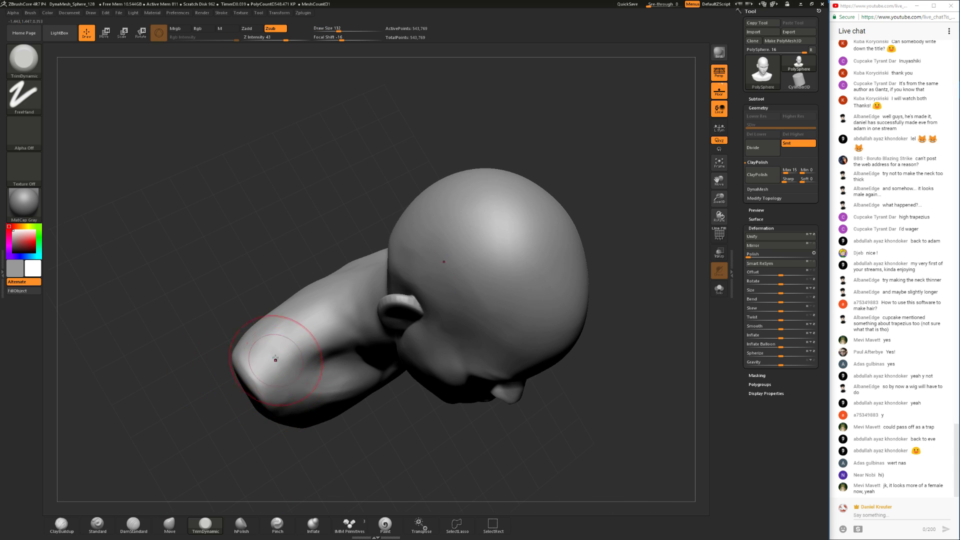
pyautogui.moveTo(306, 385)
pyautogui.keyDown('shift'); pyautogui.mouseDown()
pyautogui.moveTo(273, 314)
pyautogui.moveTo(253, 383)
pyautogui.mouseUp(); pyautogui.keyUp('shift')
pyautogui.press('ctrl')
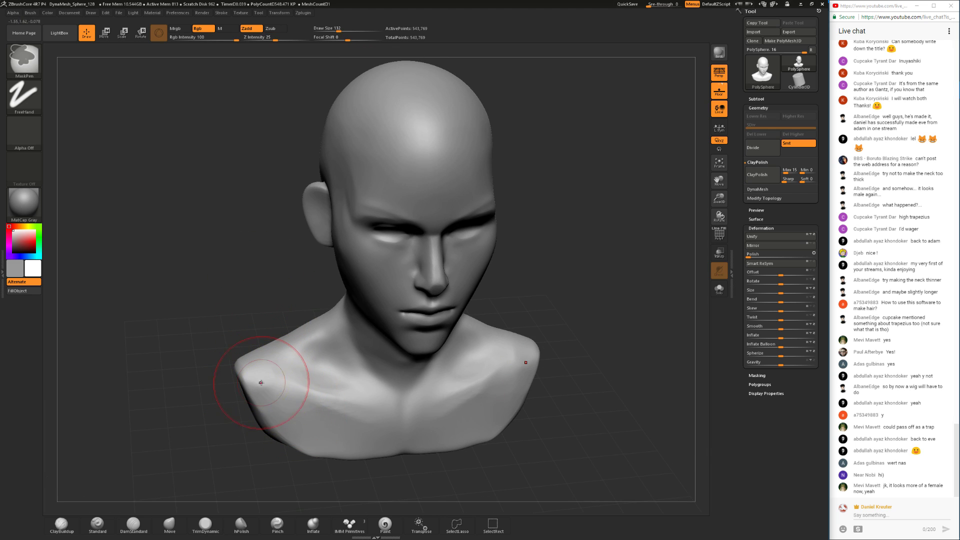
# - Flatten the side and lower edge of the shoulder with TrimDynamic
pyautogui.press('alt')
pyautogui.moveTo(245, 462)
pyautogui.mouseDown()
pyautogui.moveTo(194, 418)
pyautogui.moveTo(390, 440)
pyautogui.moveTo(505, 400)
pyautogui.moveTo(456, 413)
pyautogui.moveTo(478, 345)
pyautogui.moveTo(465, 375)
pyautogui.mouseUp()
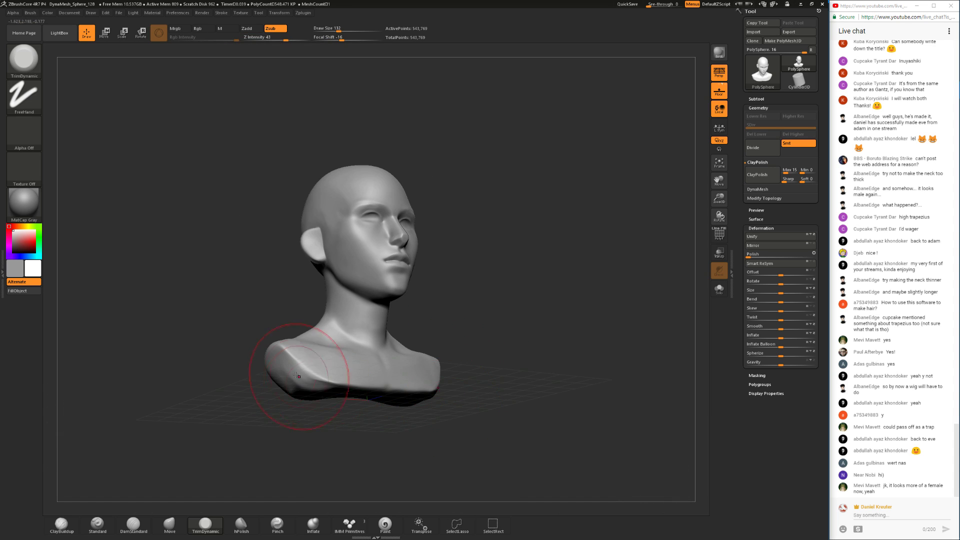
pyautogui.moveTo(299, 386); pyautogui.dragTo(296, 371)
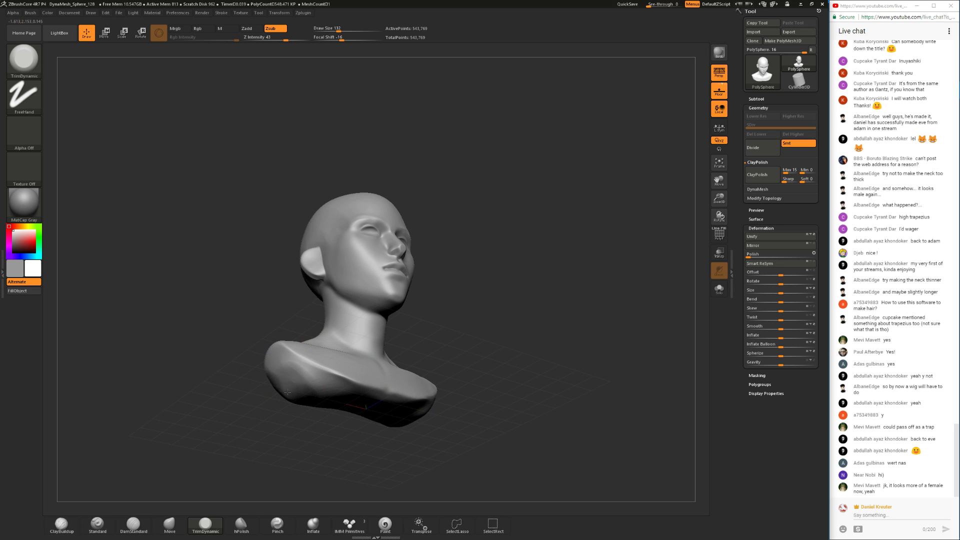
pyautogui.moveTo(280, 425)
pyautogui.mouseDown()
pyautogui.moveTo(237, 458)
pyautogui.moveTo(295, 450)
pyautogui.mouseUp()
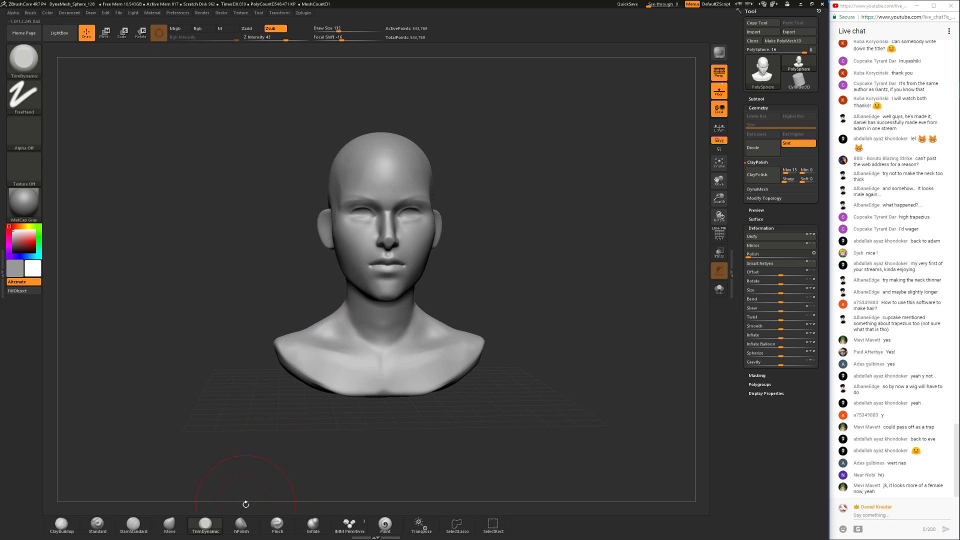
# - Pull the lower front edge of the chest into a soft point with the Move brush at Z intensity 24, using draw sizes 77 and 113
pyautogui.click(168, 522)
pyautogui.moveTo(353, 472); pyautogui.dragTo(314, 457)
pyautogui.press('space')
pyautogui.click(348, 434)
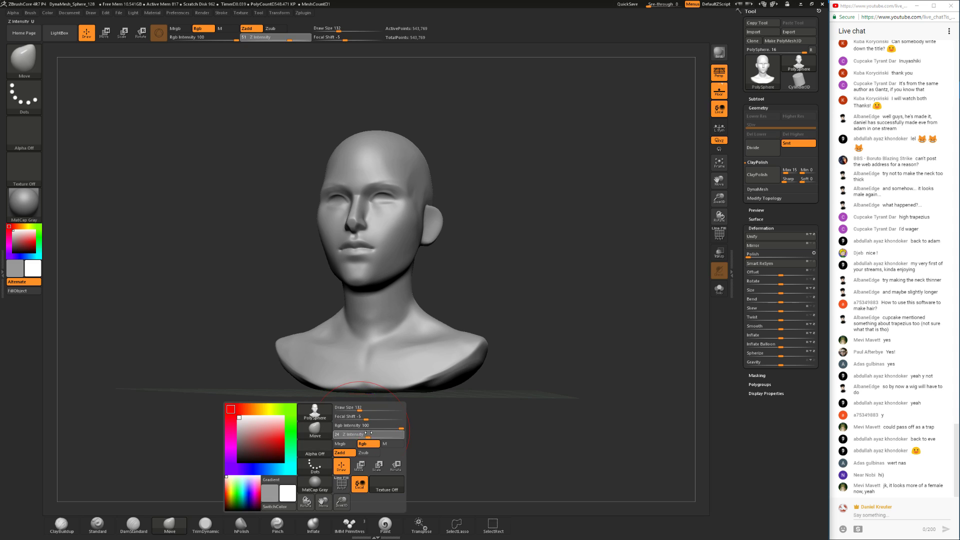
pyautogui.click(353, 408)
pyautogui.moveTo(354, 425)
pyautogui.mouseDown()
pyautogui.moveTo(378, 399)
pyautogui.moveTo(371, 381)
pyautogui.mouseUp()
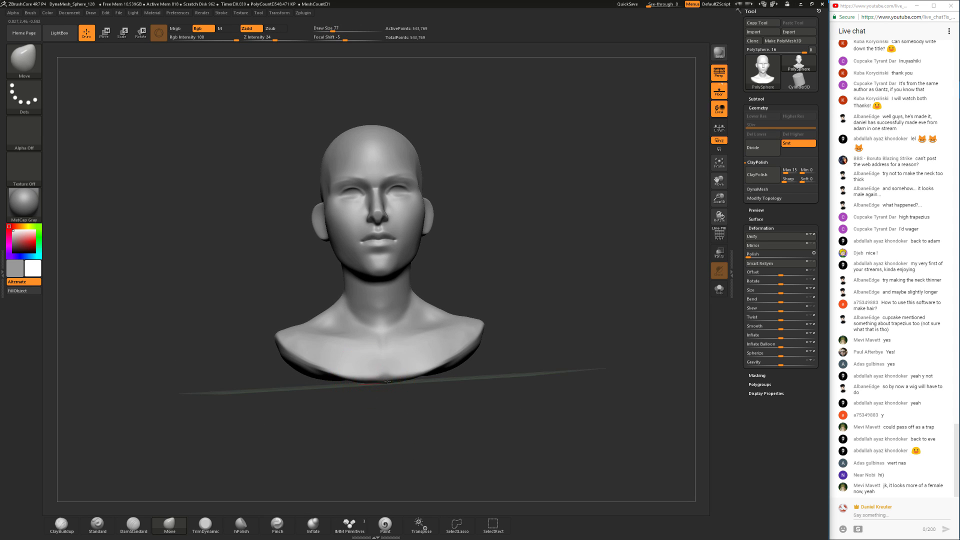
pyautogui.moveTo(305, 420); pyautogui.dragTo(363, 436)
pyautogui.press('space')
pyautogui.click(405, 389)
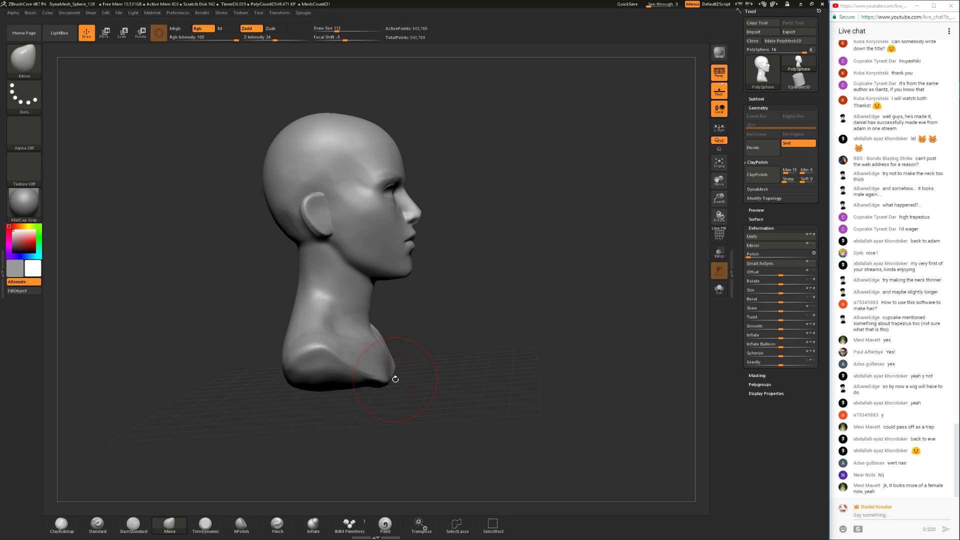
pyautogui.moveTo(395, 379); pyautogui.dragTo(362, 400)
# - Flatten the front of the shoulders with TrimDynamic at draw size 113
pyautogui.click(205, 525)
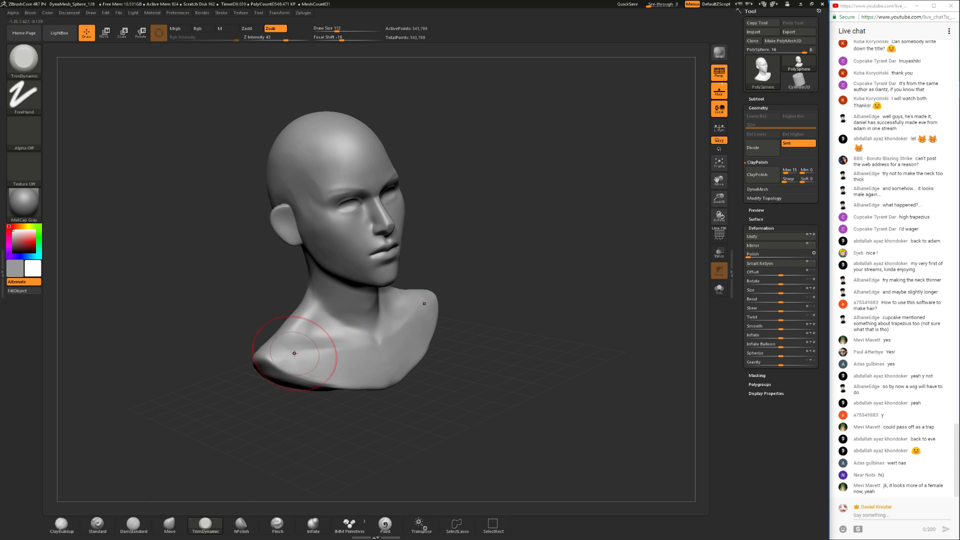
pyautogui.moveTo(346, 424)
pyautogui.mouseDown()
pyautogui.moveTo(295, 425)
pyautogui.moveTo(349, 427)
pyautogui.moveTo(345, 410)
pyautogui.mouseUp()
pyautogui.keyDown('alt'); pyautogui.moveTo(353, 444); pyautogui.dragTo(567, 466); pyautogui.keyUp('alt')
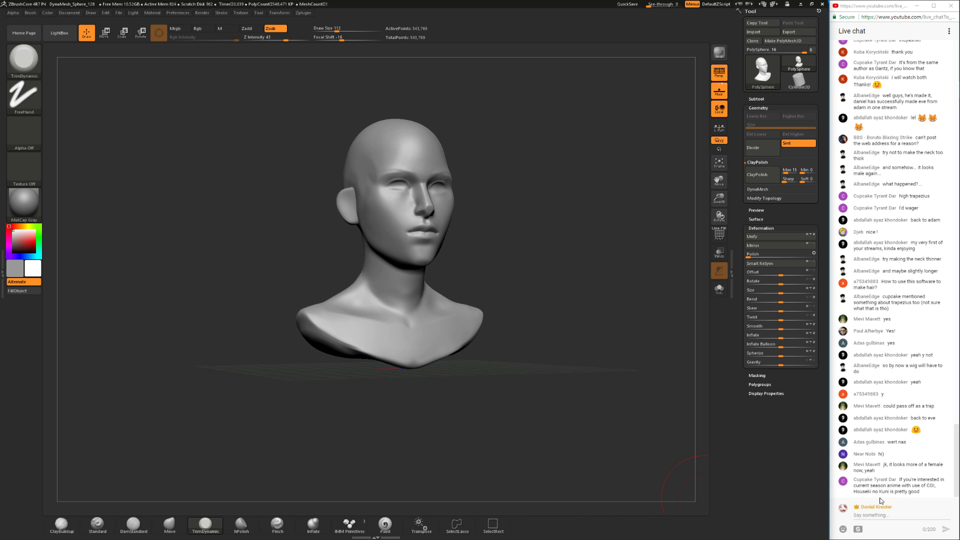
pyautogui.moveTo(530, 360); pyautogui.dragTo(638, 400)
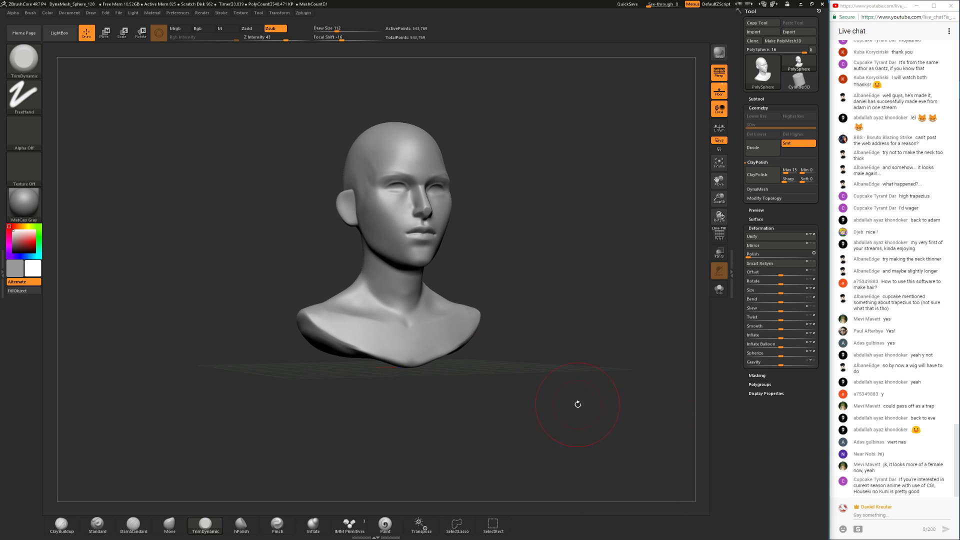
# - Adjust the shoulder outline and bust edge with the Move brush at draw sizes 172 and 113
pyautogui.click(170, 524)
pyautogui.press('space')
pyautogui.moveTo(364, 384); pyautogui.dragTo(369, 384)
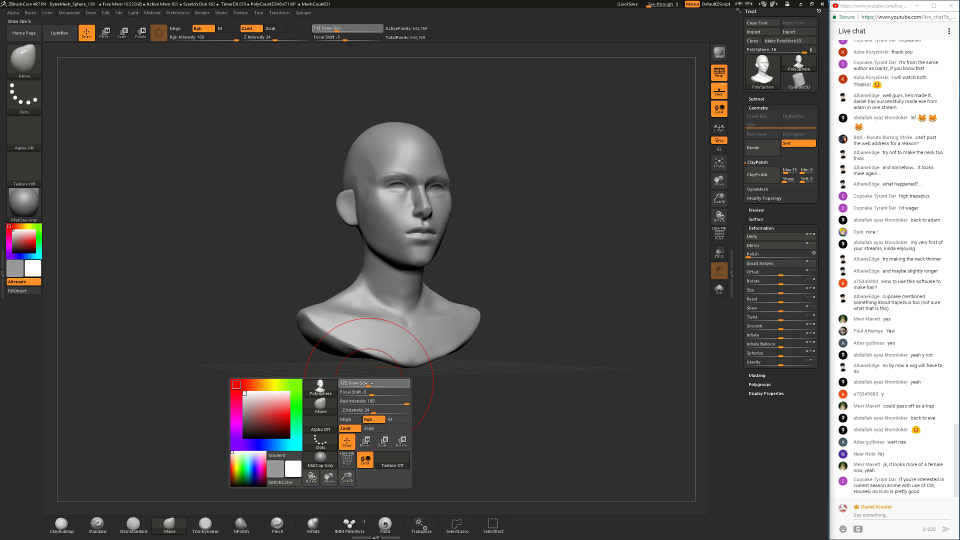
pyautogui.moveTo(495, 298); pyautogui.dragTo(430, 293)
pyautogui.press('space')
pyautogui.moveTo(347, 381); pyautogui.dragTo(327, 391)
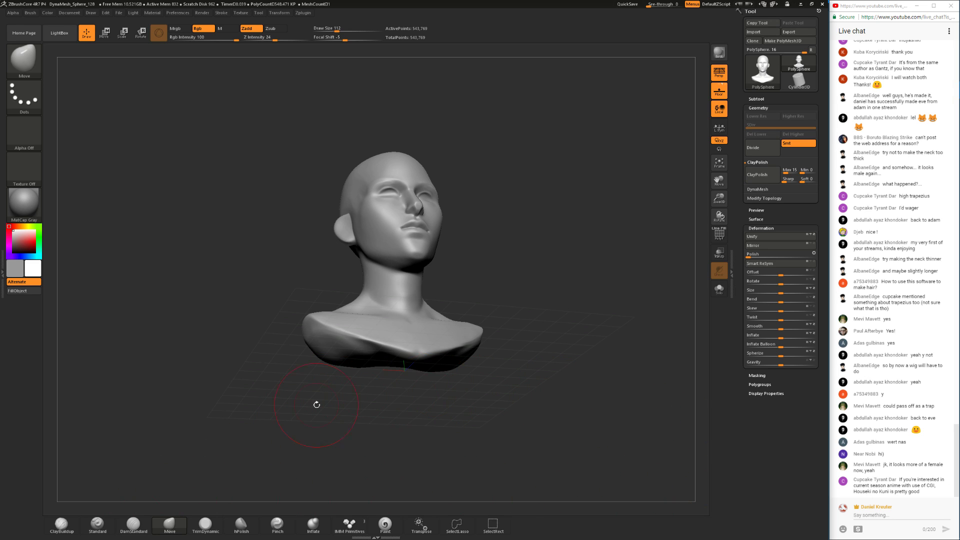
# - Trim the outer side and underside of the shoulder with TrimDynamic
pyautogui.click(205, 524)
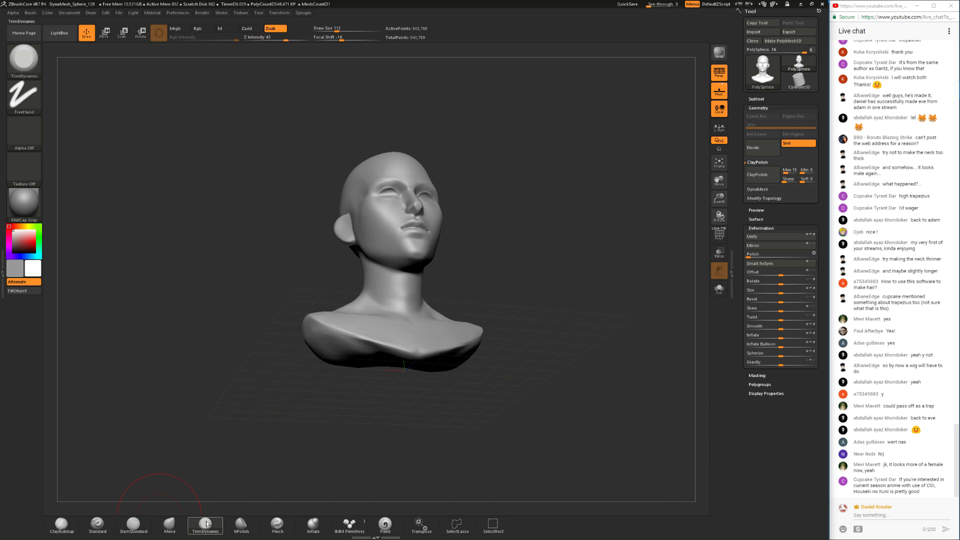
pyautogui.moveTo(313, 425); pyautogui.dragTo(331, 399)
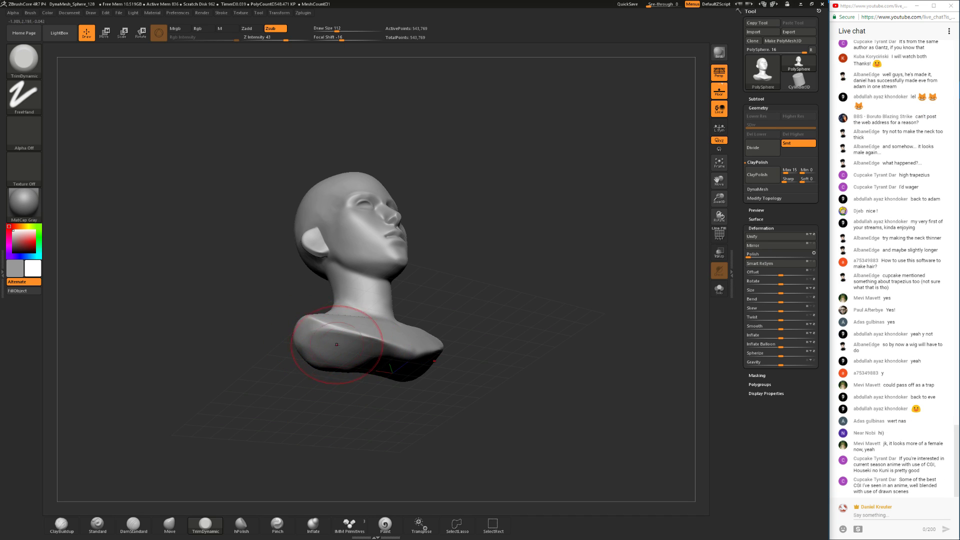
pyautogui.moveTo(334, 388)
pyautogui.mouseDown()
pyautogui.moveTo(293, 398)
pyautogui.moveTo(282, 388)
pyautogui.mouseUp()
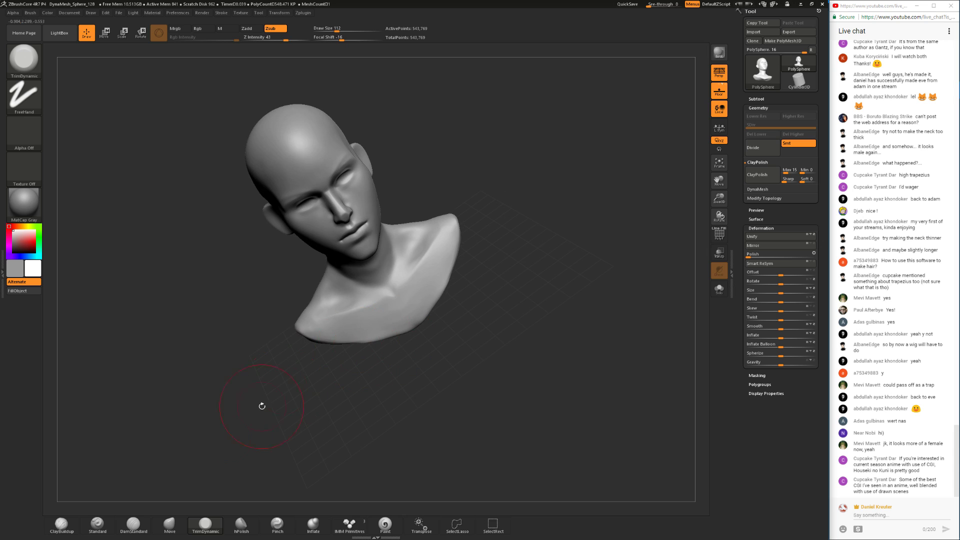
# - Refine the front tip of the chest's lower edge with the Move brush at draw size 77
pyautogui.click(175, 521)
pyautogui.press('space')
pyautogui.moveTo(360, 340)
pyautogui.mouseDown()
pyautogui.moveTo(335, 367)
pyautogui.moveTo(338, 385)
pyautogui.mouseUp()
pyautogui.press('space')
pyautogui.press('space')
pyautogui.moveTo(326, 340)
pyautogui.mouseDown()
pyautogui.moveTo(324, 350)
pyautogui.moveTo(388, 383)
pyautogui.moveTo(339, 400)
pyautogui.moveTo(365, 370)
pyautogui.moveTo(350, 363)
pyautogui.moveTo(351, 375)
pyautogui.mouseUp()
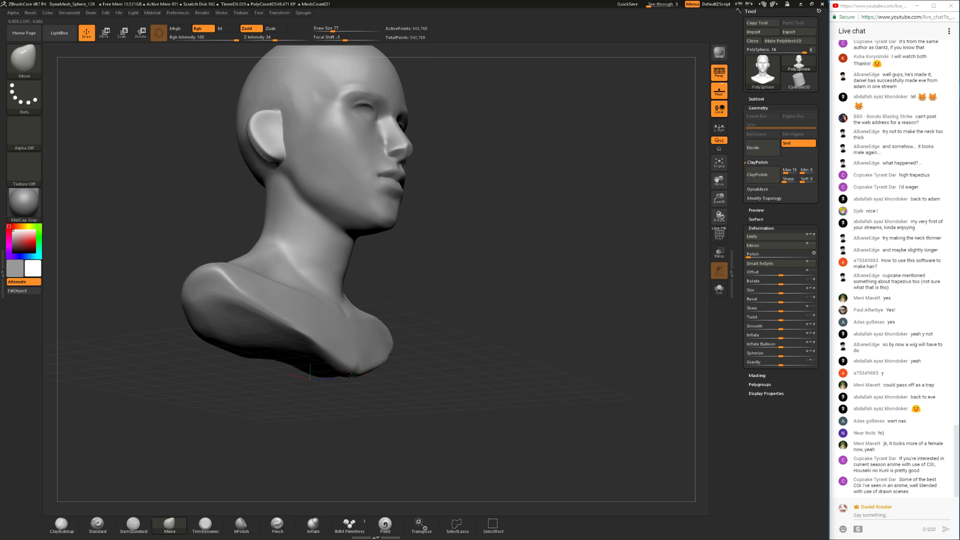
pyautogui.moveTo(193, 493); pyautogui.dragTo(180, 493)
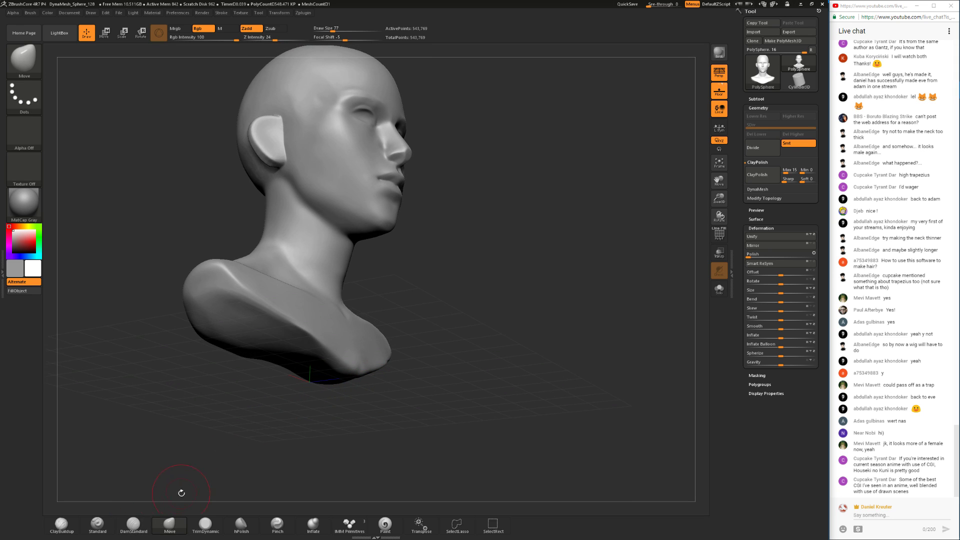
# - Carve the centre line of the chest with DamStandard and smooth the area below the collarbones
pyautogui.click(135, 524)
pyautogui.moveTo(378, 405); pyautogui.dragTo(325, 392)
pyautogui.moveTo(352, 311); pyautogui.dragTo(351, 357)
pyautogui.moveTo(368, 407)
pyautogui.mouseDown()
pyautogui.moveTo(335, 430)
pyautogui.moveTo(348, 342)
pyautogui.moveTo(344, 364)
pyautogui.mouseUp()
pyautogui.press('shift')
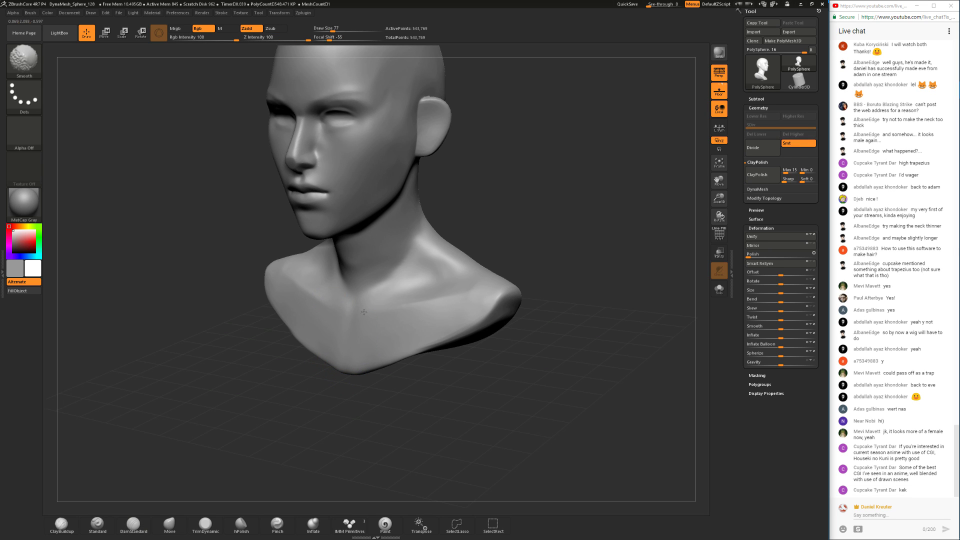
pyautogui.moveTo(362, 312); pyautogui.dragTo(440, 320, button='right')
# - Build up the inner ends of the collarbones and the upper chest with ClayBuildup at draw size 51 and smooth them
pyautogui.click(61, 525)
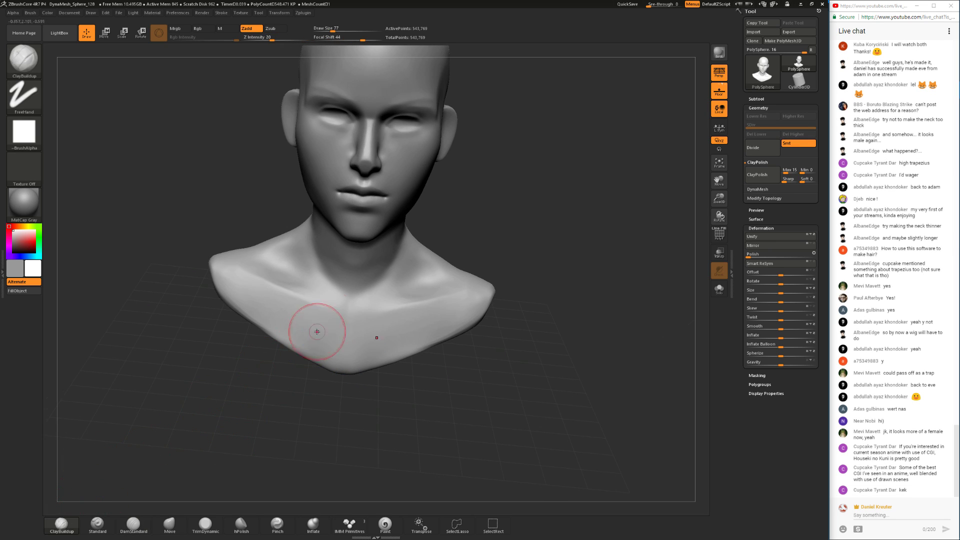
pyautogui.press('space')
pyautogui.click(377, 309)
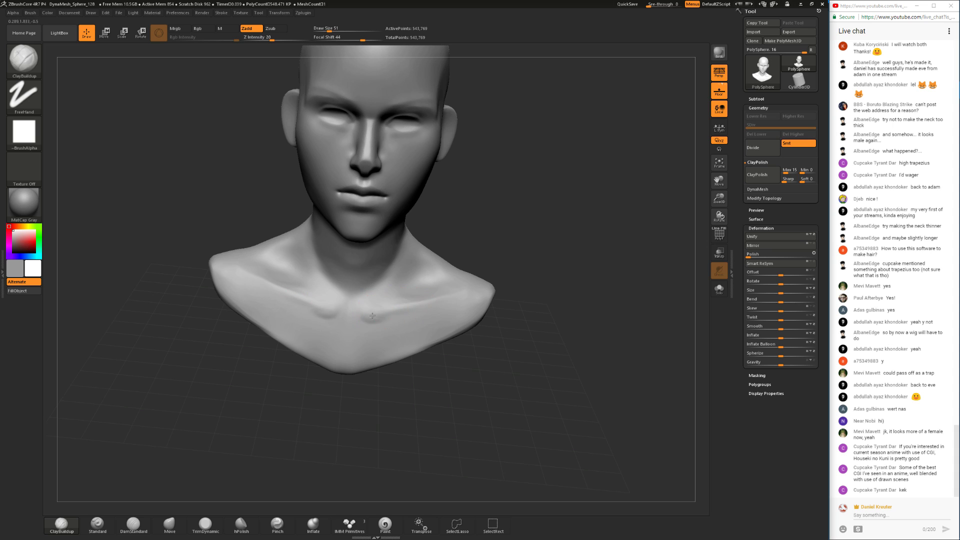
pyautogui.press('shift')
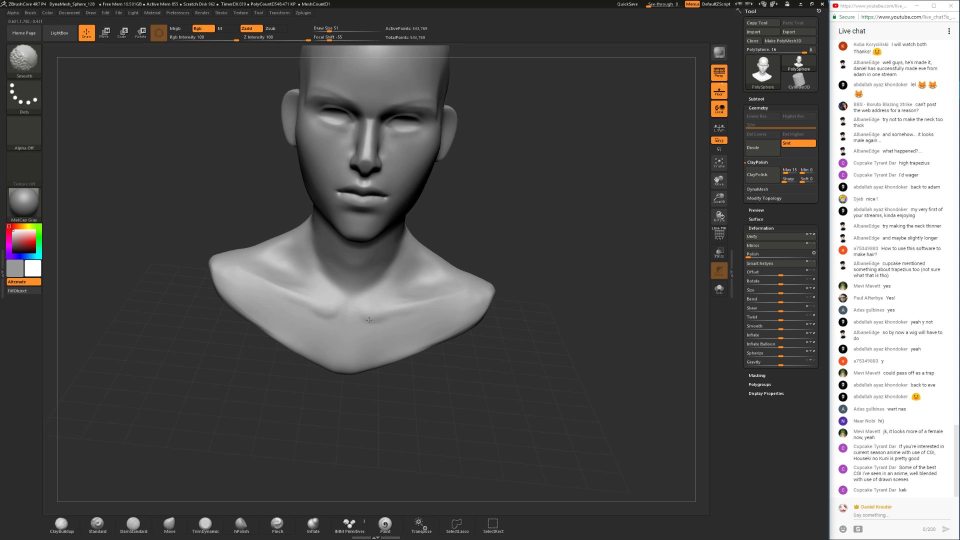
pyautogui.moveTo(344, 341); pyautogui.dragTo(377, 415, button='right')
pyautogui.moveTo(377, 415); pyautogui.dragTo(361, 327, button='right')
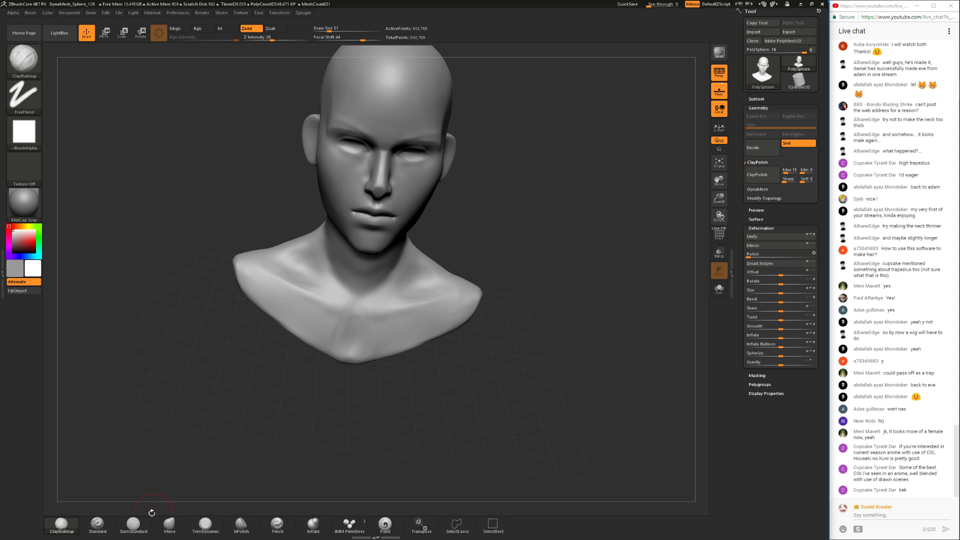
# - Cut a finer groove along the sternum with DamStandard at a smaller draw size and smooth it
pyautogui.click(134, 525)
pyautogui.moveTo(359, 385); pyautogui.dragTo(359, 343)
pyautogui.press('space')
pyautogui.press('space')
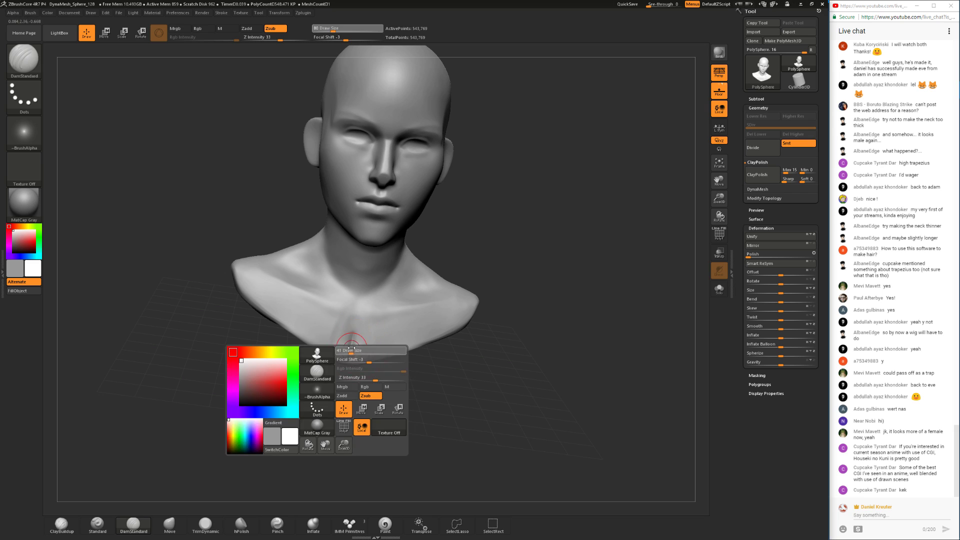
pyautogui.press('shift')
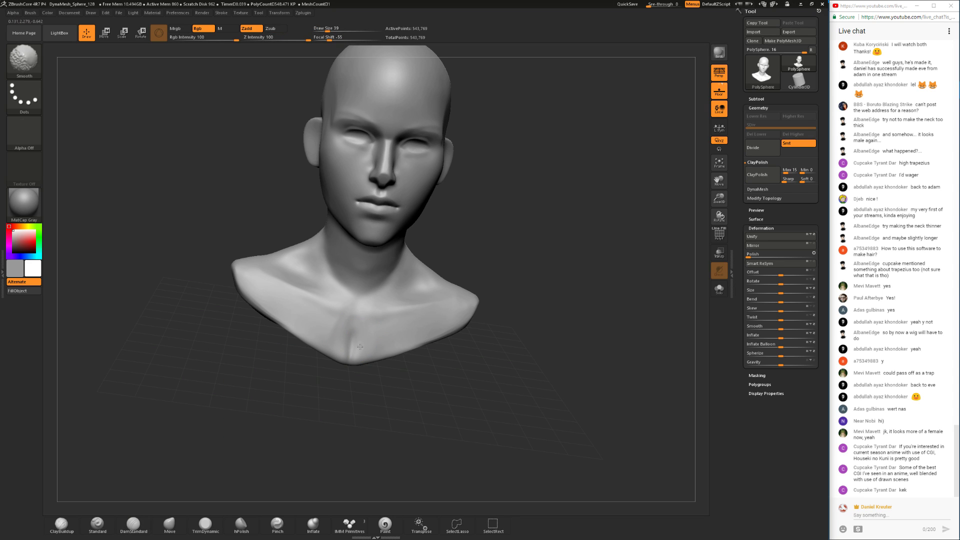
pyautogui.keyDown('shift'); pyautogui.moveTo(360, 346); pyautogui.dragTo(353, 353); pyautogui.keyUp('shift')
# - Flatten the sternum and surrounding chest surface with TrimDynamic at draw size 59 and smooth the result
pyautogui.click(205, 524)
pyautogui.press('space')
pyautogui.moveTo(407, 340); pyautogui.dragTo(357, 341)
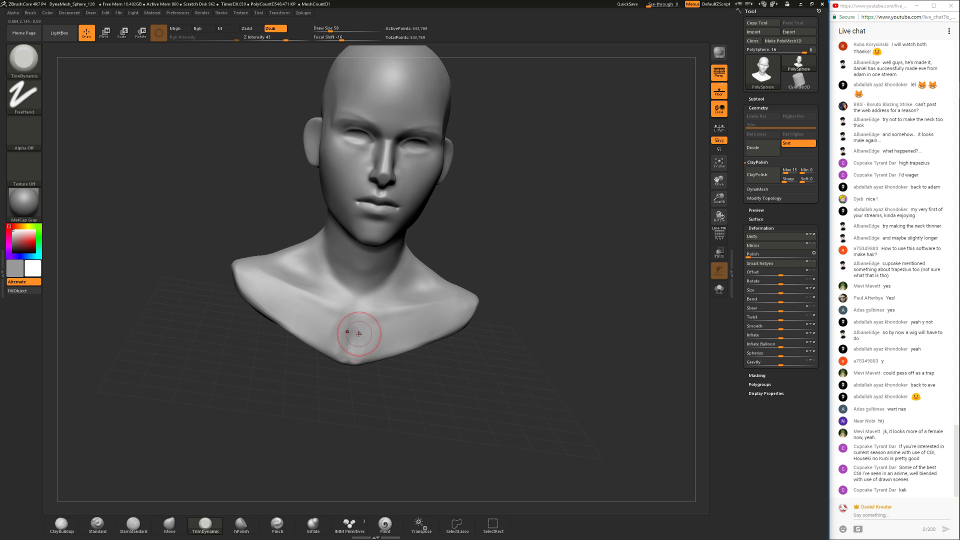
pyautogui.moveTo(392, 382)
pyautogui.mouseDown()
pyautogui.moveTo(350, 376)
pyautogui.moveTo(352, 357)
pyautogui.moveTo(350, 413)
pyautogui.mouseUp()
pyautogui.press('ctrl')
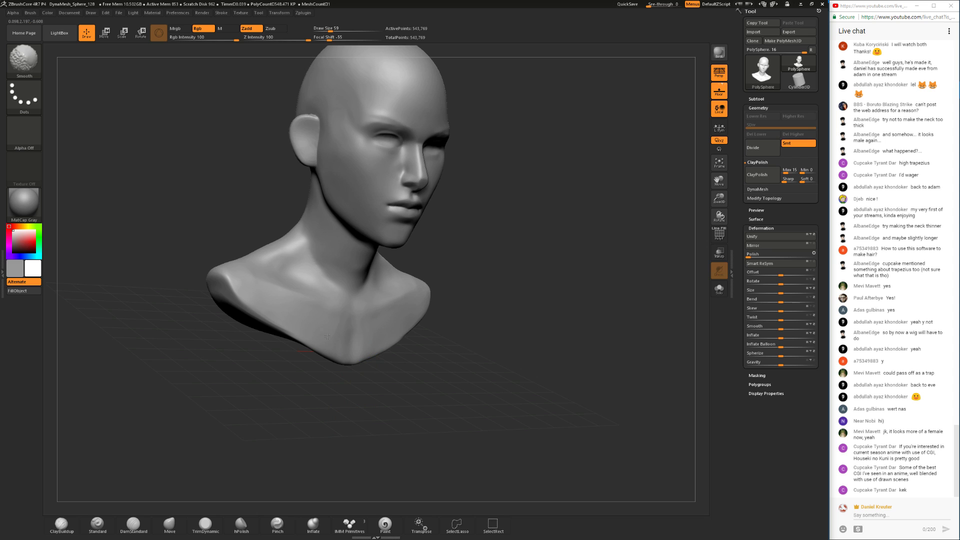
# - Flatten and smooth the front and sides of the neck with TrimDynamic, adjusting the draw size between 74 and 59
pyautogui.keyDown('alt'); pyautogui.moveTo(407, 424); pyautogui.dragTo(395, 394); pyautogui.keyUp('alt')
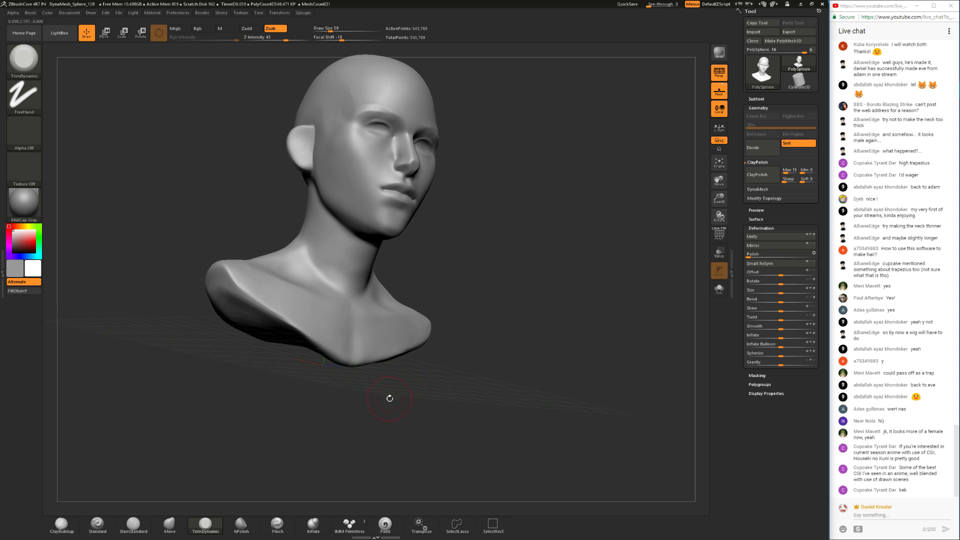
pyautogui.moveTo(407, 286); pyautogui.dragTo(380, 259)
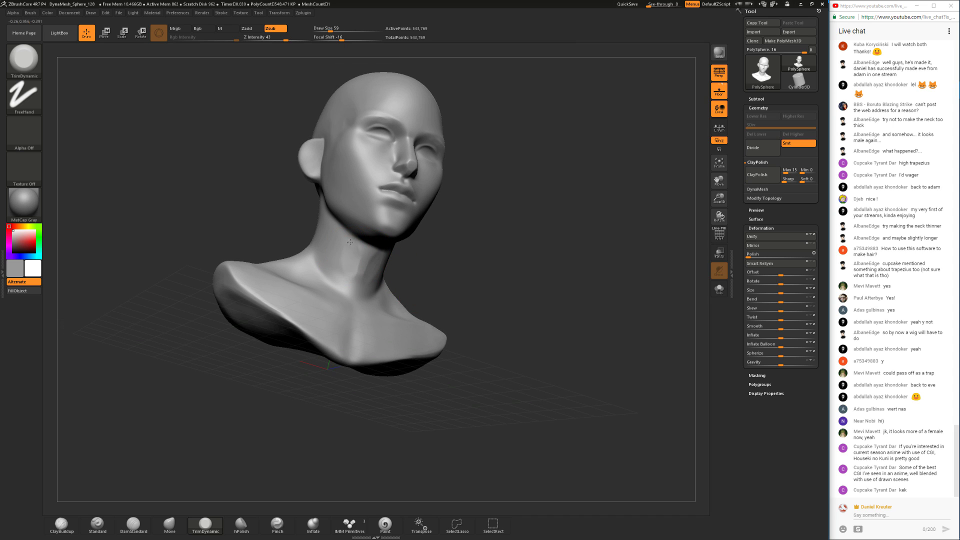
pyautogui.moveTo(341, 234)
pyautogui.keyDown('shift'); pyautogui.mouseDown()
pyautogui.moveTo(334, 260)
pyautogui.moveTo(347, 272)
pyautogui.mouseUp(); pyautogui.keyUp('shift')
pyautogui.moveTo(428, 279); pyautogui.dragTo(366, 271)
pyautogui.press('space')
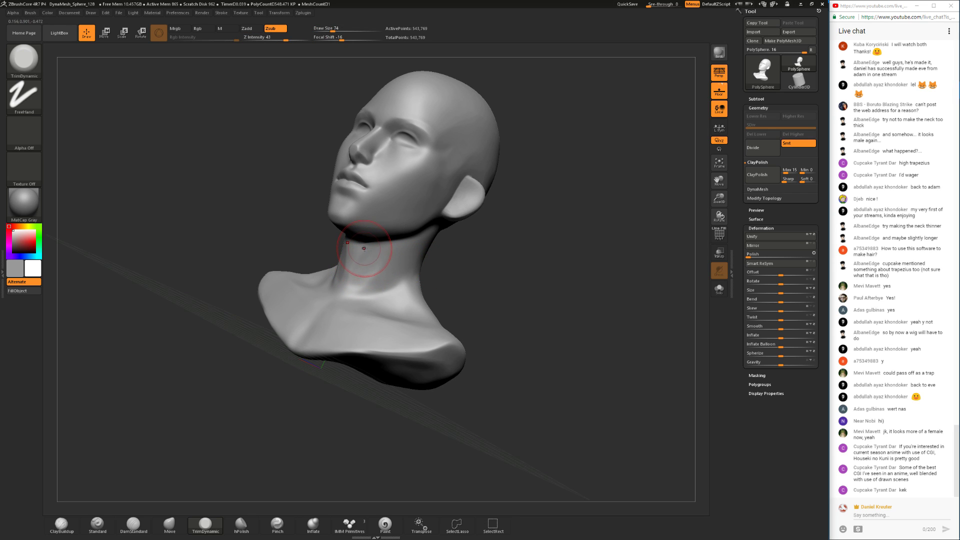
pyautogui.press('space')
pyautogui.moveTo(382, 237); pyautogui.dragTo(380, 237)
pyautogui.moveTo(323, 244)
pyautogui.mouseDown()
pyautogui.moveTo(407, 225)
pyautogui.moveTo(351, 269)
pyautogui.mouseUp()
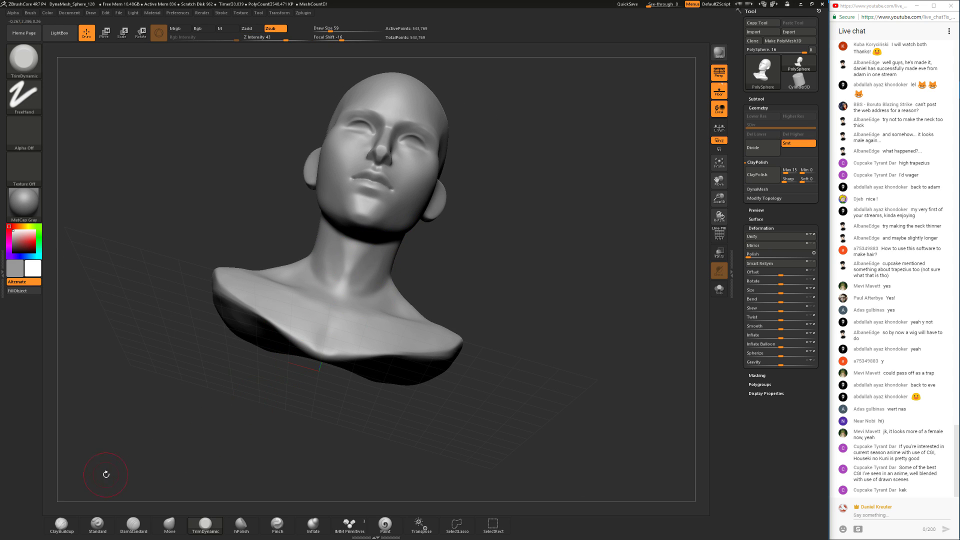
# - Build up the muscle along the side of the neck with ClayBuildup at draw size 59
pyautogui.click(62, 524)
pyautogui.moveTo(165, 439); pyautogui.dragTo(396, 268)
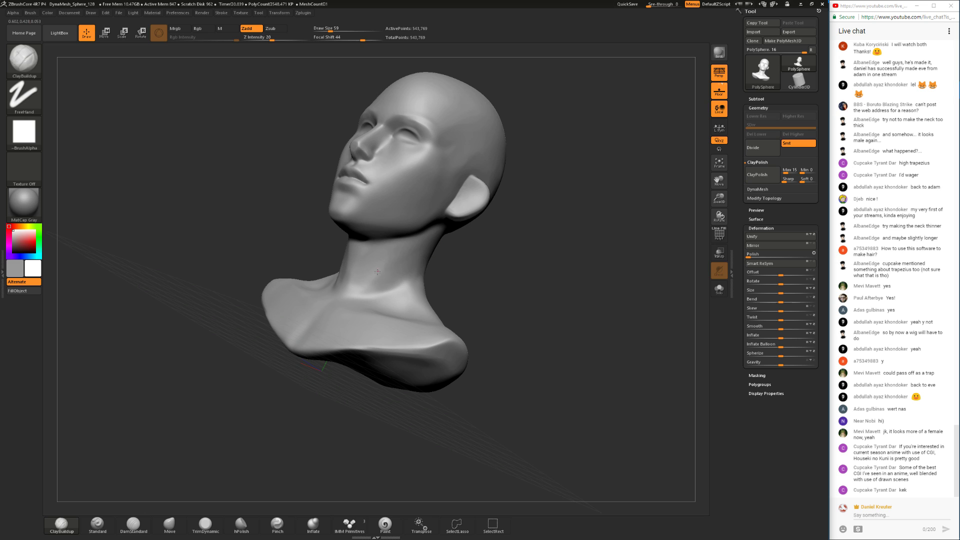
pyautogui.moveTo(465, 280); pyautogui.dragTo(414, 267)
pyautogui.moveTo(428, 231); pyautogui.dragTo(383, 270)
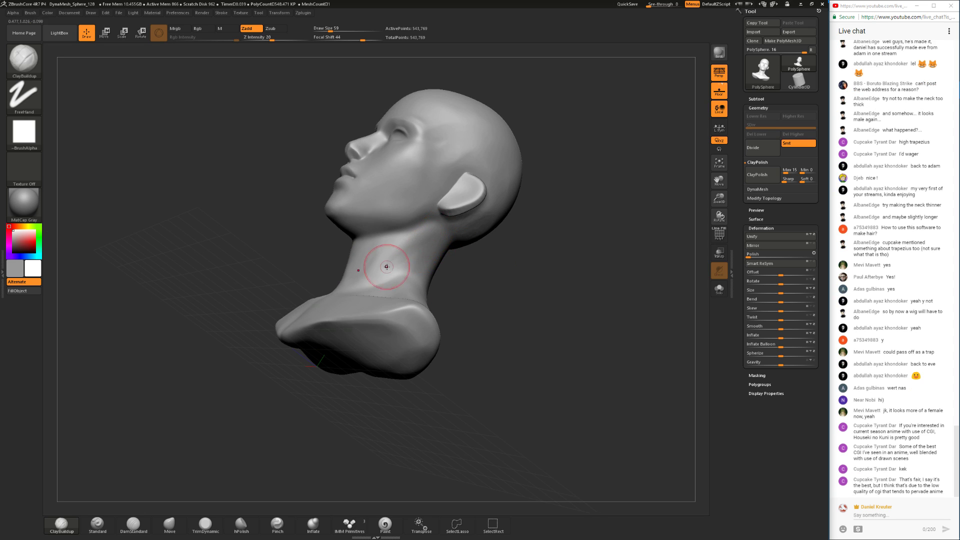
pyautogui.moveTo(440, 228); pyautogui.dragTo(362, 278)
# - Build up the side neck muscles from below the jaw toward the collarbones with ClayBuildup at draw size 59
pyautogui.moveTo(225, 302); pyautogui.dragTo(500, 259)
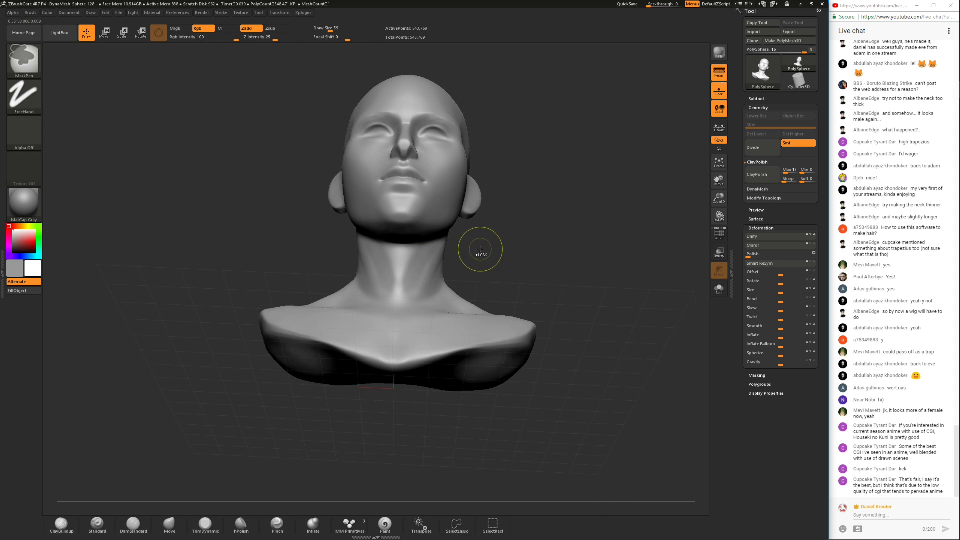
pyautogui.moveTo(431, 235); pyautogui.dragTo(414, 279)
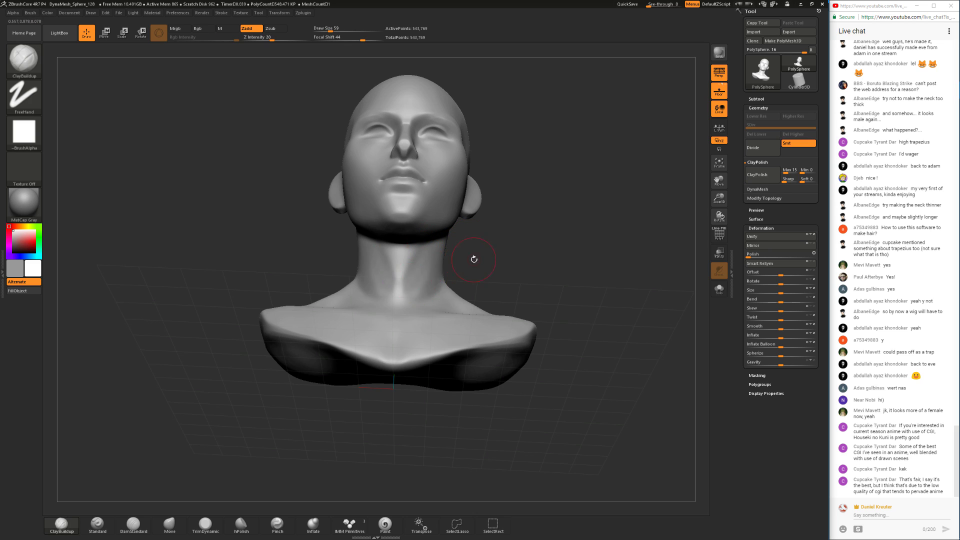
pyautogui.moveTo(475, 258); pyautogui.dragTo(452, 260)
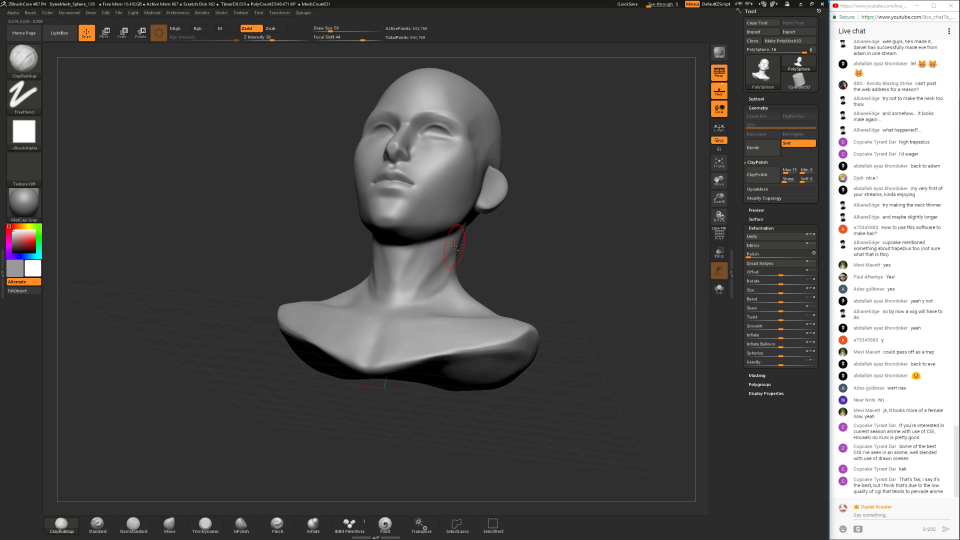
pyautogui.moveTo(479, 265)
pyautogui.mouseDown()
pyautogui.moveTo(445, 266)
pyautogui.moveTo(456, 261)
pyautogui.moveTo(435, 287)
pyautogui.mouseUp()
pyautogui.moveTo(519, 275)
pyautogui.mouseDown()
pyautogui.moveTo(526, 296)
pyautogui.moveTo(451, 295)
pyautogui.moveTo(440, 272)
pyautogui.moveTo(448, 266)
pyautogui.moveTo(428, 279)
pyautogui.mouseUp()
# - Add volume at the base of the neck with ClayBuildup at draw size 48 and smooth the strokes
pyautogui.press('space')
pyautogui.press('space')
pyautogui.press('space')
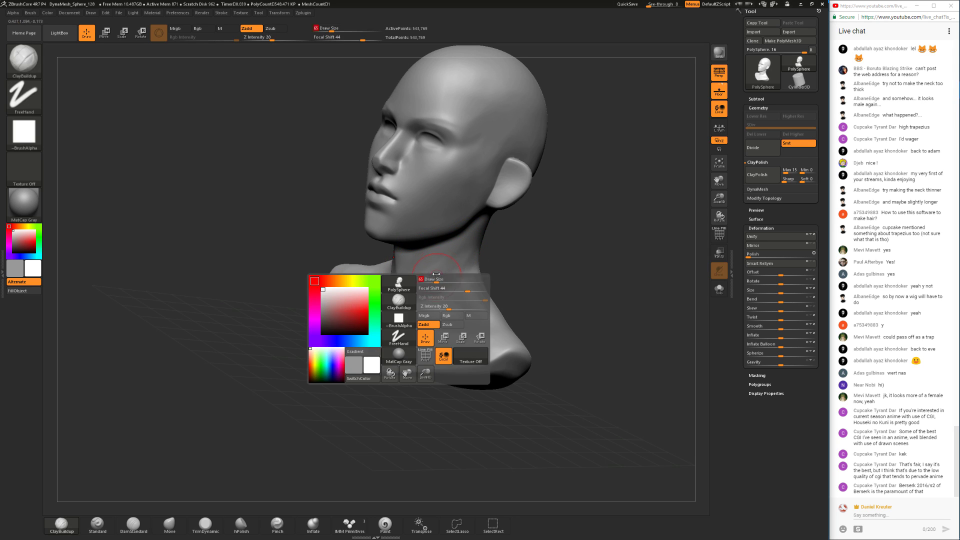
pyautogui.moveTo(486, 246)
pyautogui.mouseDown()
pyautogui.moveTo(508, 252)
pyautogui.moveTo(465, 295)
pyautogui.moveTo(498, 250)
pyautogui.moveTo(440, 306)
pyautogui.mouseUp()
pyautogui.press('space')
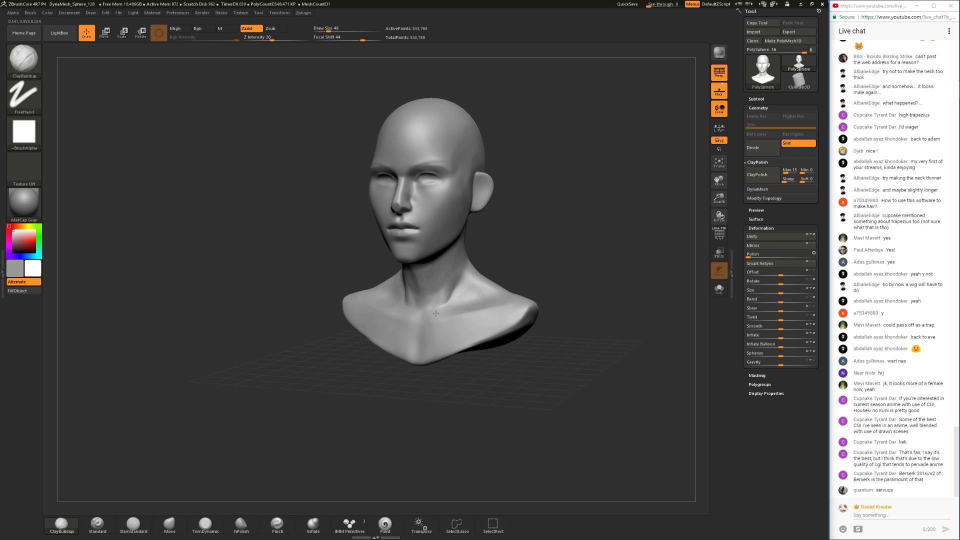
pyautogui.keyDown('shift'); pyautogui.moveTo(454, 282); pyautogui.dragTo(449, 298); pyautogui.keyUp('shift')
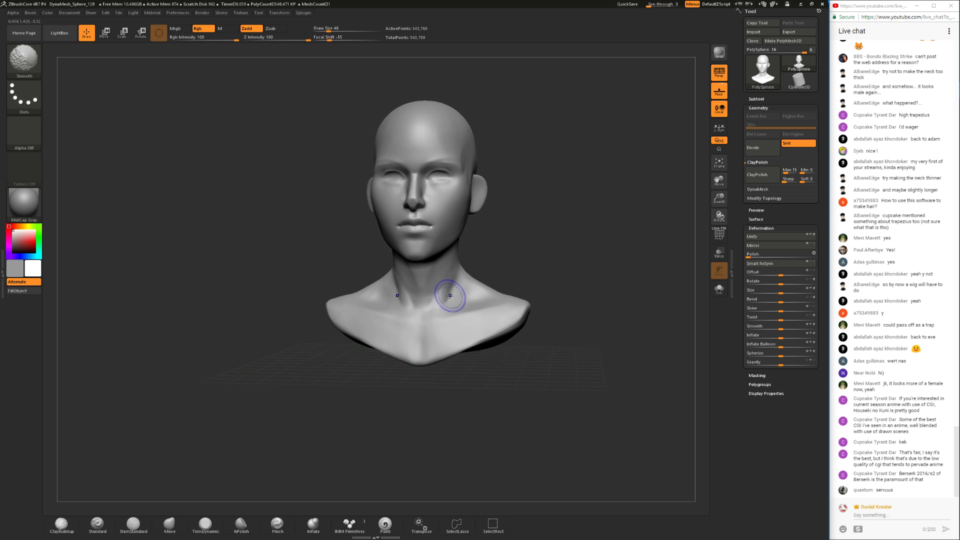
# - Build up the side of the neck with ClayBuildup at draw size 49 and smooth it into the shoulder
pyautogui.moveTo(451, 269); pyautogui.dragTo(477, 258, button='right')
pyautogui.press('space')
pyautogui.moveTo(400, 243); pyautogui.dragTo(411, 288)
pyautogui.moveTo(528, 250)
pyautogui.mouseDown()
pyautogui.moveTo(465, 249)
pyautogui.moveTo(481, 249)
pyautogui.mouseUp()
pyautogui.press('space')
pyautogui.moveTo(492, 244)
pyautogui.mouseDown()
pyautogui.moveTo(451, 234)
pyautogui.moveTo(436, 253)
pyautogui.moveTo(512, 246)
pyautogui.moveTo(427, 278)
pyautogui.mouseUp()
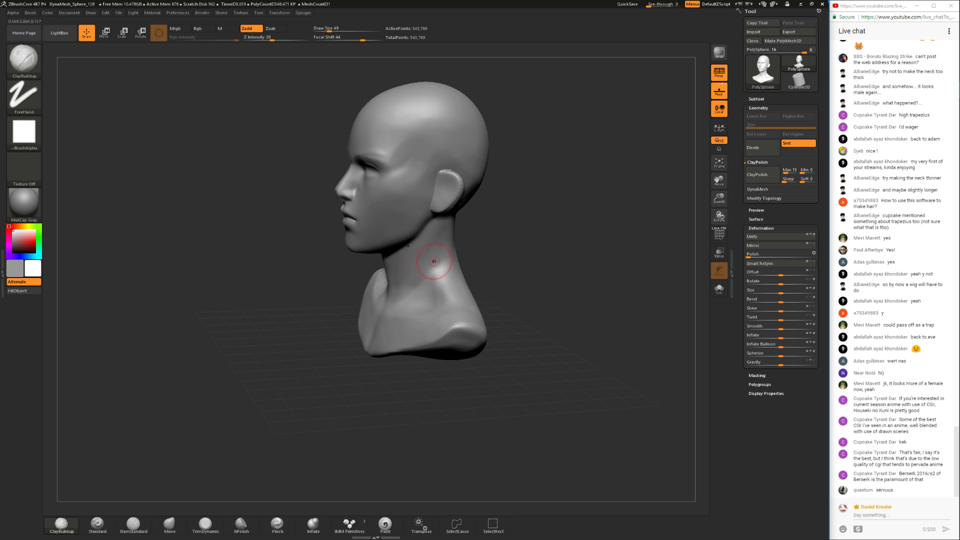
pyautogui.press('shift')
pyautogui.moveTo(465, 266)
pyautogui.mouseDown()
pyautogui.moveTo(499, 255)
pyautogui.moveTo(512, 229)
pyautogui.moveTo(529, 237)
pyautogui.mouseUp()
# - Set the brush draw size to 77 and undo the last stroke on the neck
pyautogui.press('space')
pyautogui.moveTo(402, 280); pyautogui.dragTo(408, 278)
pyautogui.press('shift')
pyautogui.keyDown('alt'); pyautogui.moveTo(513, 267); pyautogui.dragTo(511, 245); pyautogui.keyUp('alt')
pyautogui.moveTo(510, 245)
pyautogui.mouseDown()
pyautogui.moveTo(487, 252)
pyautogui.moveTo(514, 240)
pyautogui.mouseUp()
pyautogui.hotkey('ctrl', 'z')
pyautogui.press('ctrl')
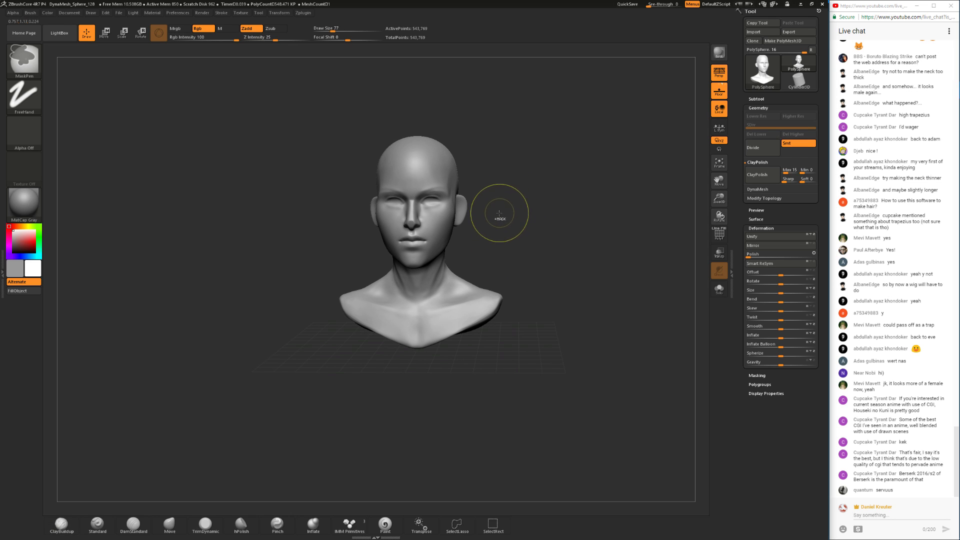
pyautogui.hotkey('ctrl', 'shift')
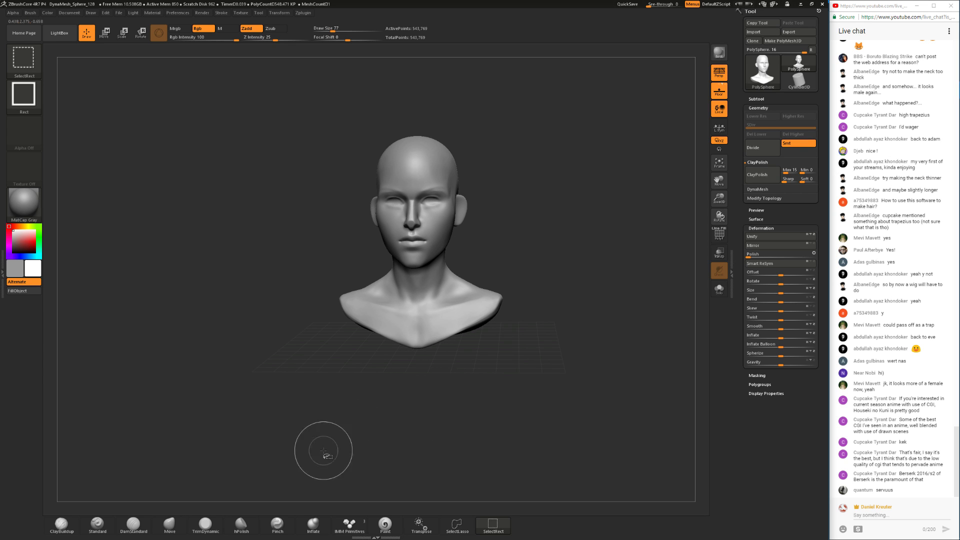
# - Flatten the neck and its transition into the shoulders with TrimDynamic at draw size 77
pyautogui.click(214, 522)
pyautogui.moveTo(330, 424)
pyautogui.mouseDown()
pyautogui.moveTo(394, 419)
pyautogui.moveTo(453, 448)
pyautogui.moveTo(471, 441)
pyautogui.mouseUp()
pyautogui.moveTo(385, 320); pyautogui.dragTo(377, 283)
pyautogui.moveTo(537, 274)
pyautogui.mouseDown()
pyautogui.moveTo(450, 276)
pyautogui.moveTo(440, 304)
pyautogui.mouseUp()
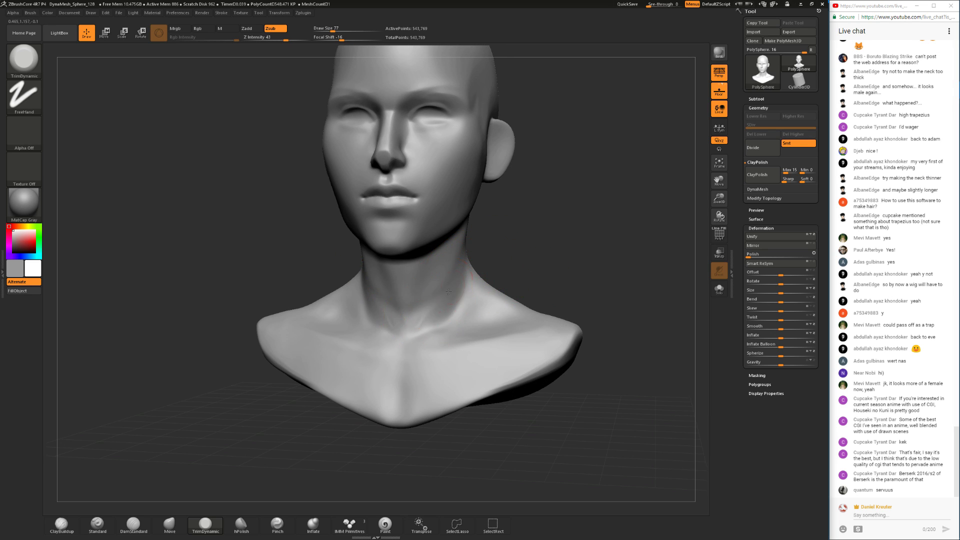
pyautogui.moveTo(508, 242); pyautogui.dragTo(450, 262)
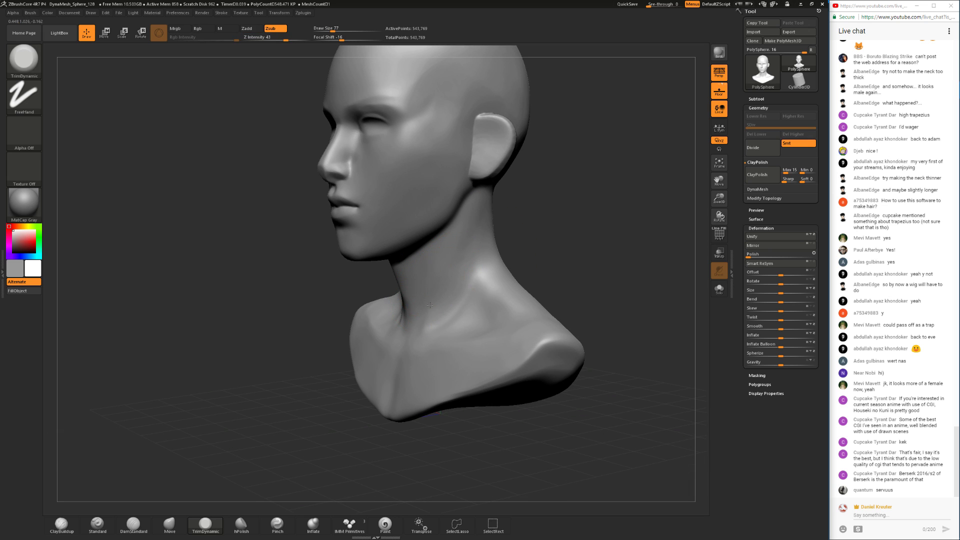
pyautogui.moveTo(292, 376); pyautogui.dragTo(378, 398)
# - Adjust the shape of the neck base and collarbone area with the Move brush at draw size 77
pyautogui.click(169, 524)
pyautogui.moveTo(219, 473); pyautogui.dragTo(439, 391)
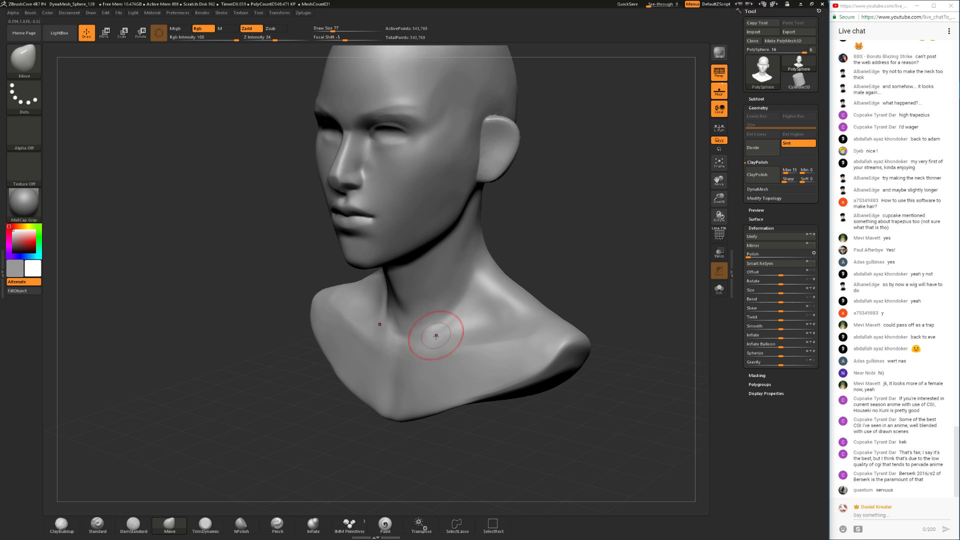
pyautogui.moveTo(237, 431); pyautogui.dragTo(473, 363)
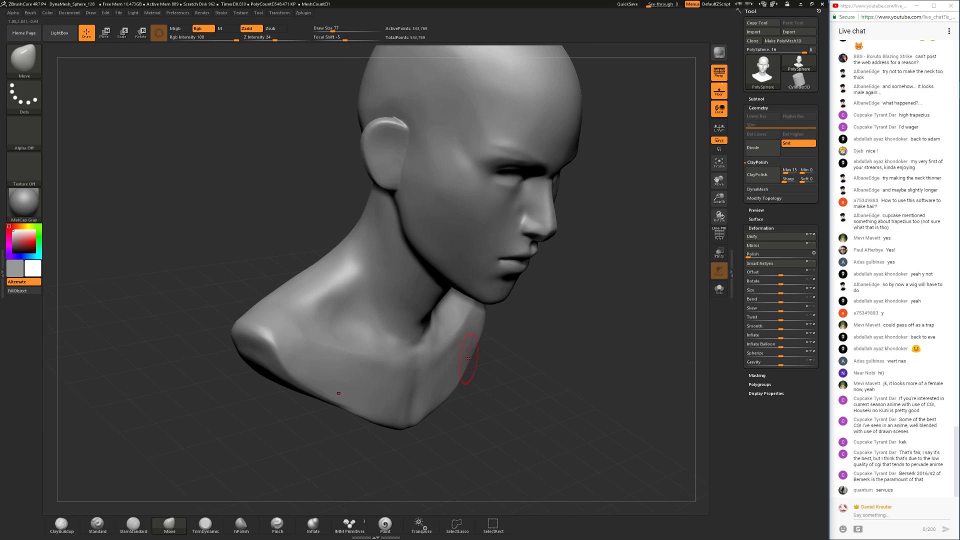
pyautogui.moveTo(535, 345)
pyautogui.mouseDown()
pyautogui.moveTo(437, 341)
pyautogui.moveTo(468, 321)
pyautogui.mouseUp()
pyautogui.moveTo(570, 219)
pyautogui.mouseDown()
pyautogui.moveTo(645, 180)
pyautogui.moveTo(650, 160)
pyautogui.moveTo(468, 289)
pyautogui.mouseUp()
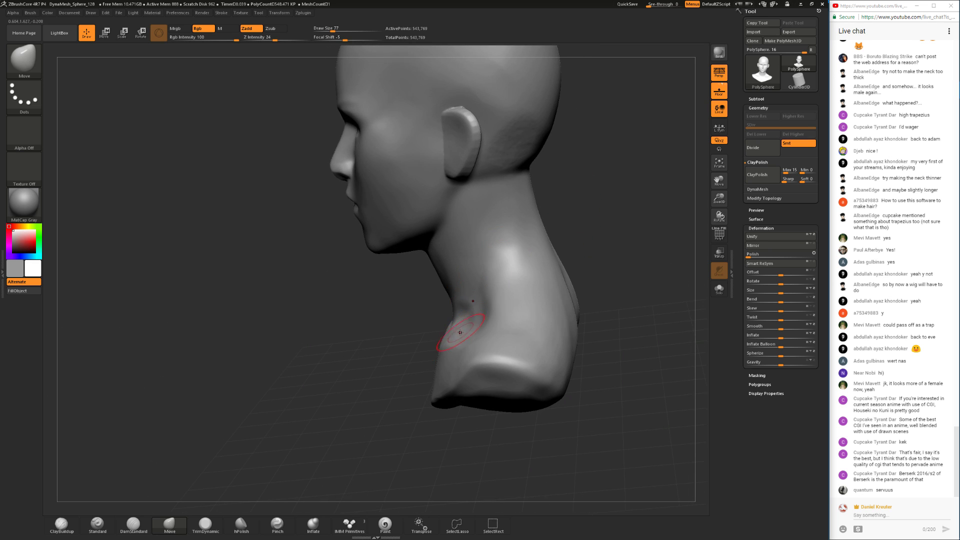
pyautogui.moveTo(359, 341); pyautogui.dragTo(396, 296)
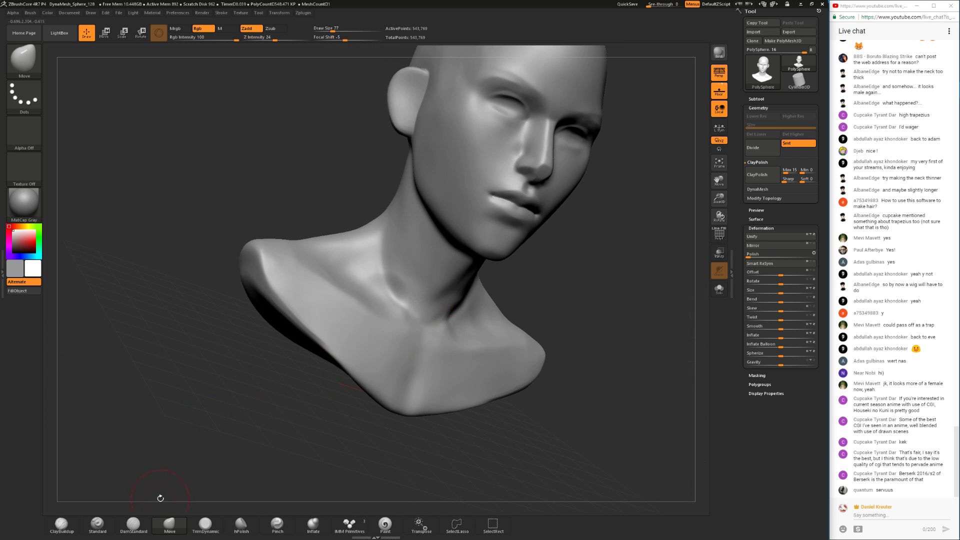
# - Build up the inner collarbones and the base of the neck with ClayBuildup, using draw sizes 51 and 62
pyautogui.click(61, 525)
pyautogui.moveTo(320, 400); pyautogui.dragTo(221, 419)
pyautogui.press('space')
pyautogui.moveTo(463, 348)
pyautogui.mouseDown()
pyautogui.moveTo(442, 332)
pyautogui.moveTo(458, 333)
pyautogui.mouseUp()
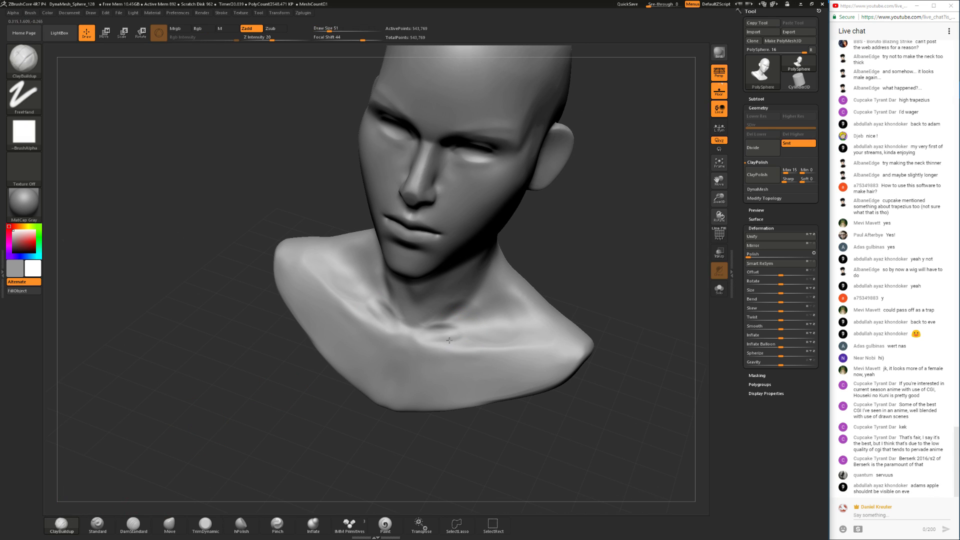
pyautogui.moveTo(577, 270); pyautogui.dragTo(667, 254)
pyautogui.moveTo(381, 286); pyautogui.dragTo(394, 312)
pyautogui.moveTo(310, 400); pyautogui.dragTo(215, 412)
pyautogui.press('space')
pyautogui.moveTo(430, 328); pyautogui.dragTo(433, 328)
pyautogui.moveTo(454, 295)
pyautogui.mouseDown()
pyautogui.moveTo(434, 319)
pyautogui.moveTo(450, 291)
pyautogui.mouseUp()
# - Flatten the lower neck and the throat hollow with TrimDynamic at draw size 62 and smooth the surface
pyautogui.click(205, 523)
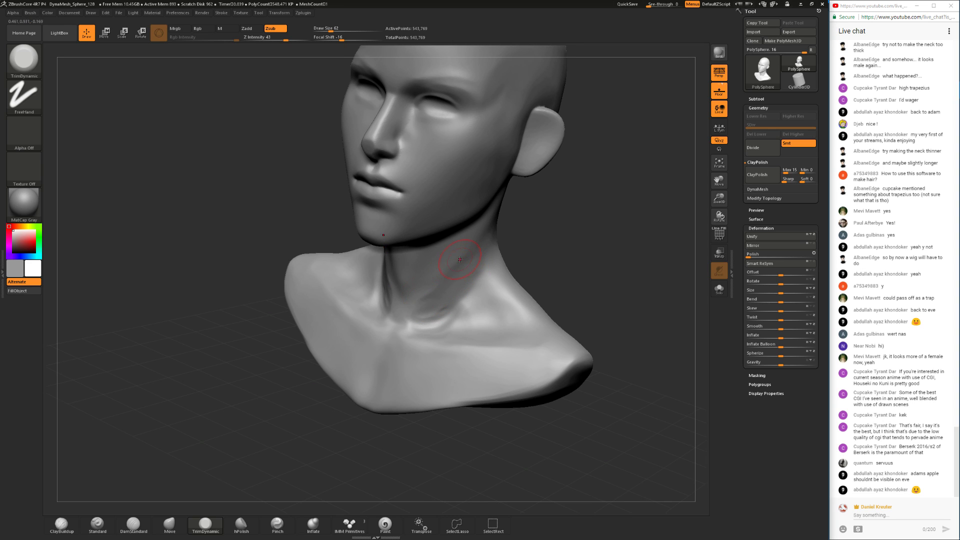
pyautogui.moveTo(575, 247); pyautogui.dragTo(508, 263)
pyautogui.keyDown('shift'); pyautogui.moveTo(365, 270); pyautogui.dragTo(363, 278); pyautogui.keyUp('shift')
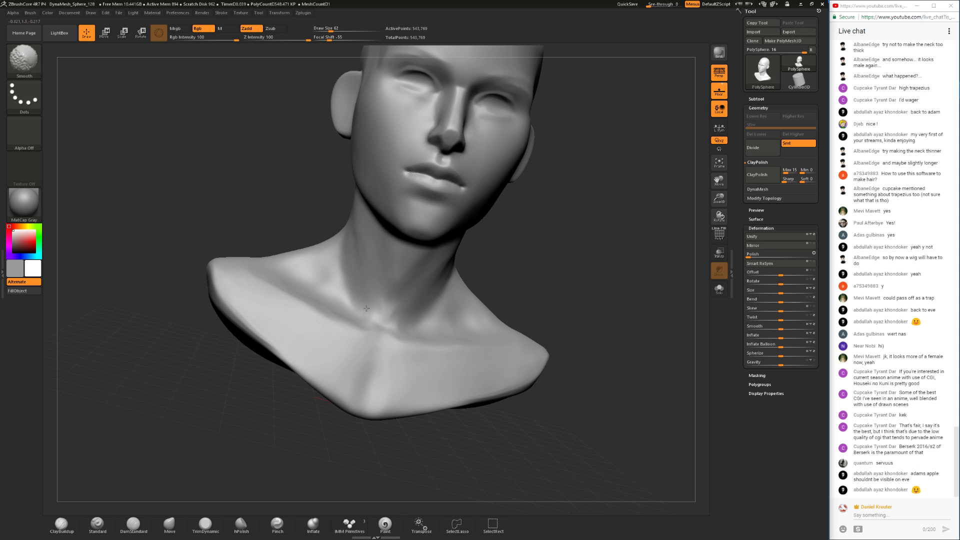
pyautogui.moveTo(393, 312); pyautogui.dragTo(373, 311)
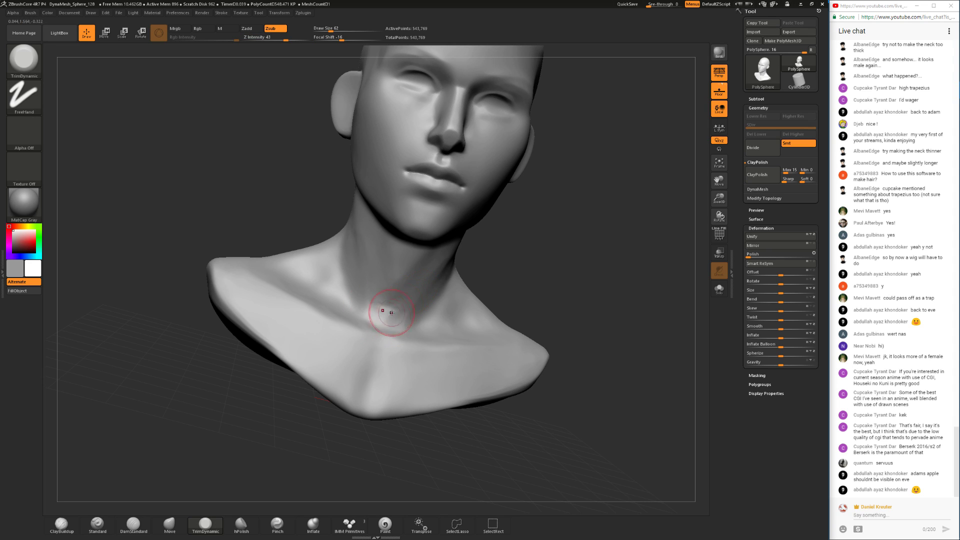
pyautogui.press('shift')
pyautogui.moveTo(496, 257)
pyautogui.mouseDown()
pyautogui.moveTo(472, 245)
pyautogui.moveTo(502, 270)
pyautogui.moveTo(503, 261)
pyautogui.moveTo(509, 278)
pyautogui.mouseUp()
pyautogui.press('shift')
pyautogui.press('shift')
# - Add volume where the neck meets the collarbones with ClayBuildup at draw size 59 and smooth it
pyautogui.click(61, 523)
pyautogui.keyDown('alt'); pyautogui.moveTo(517, 233); pyautogui.dragTo(521, 268); pyautogui.keyUp('alt')
pyautogui.press('space')
pyautogui.press('shift')
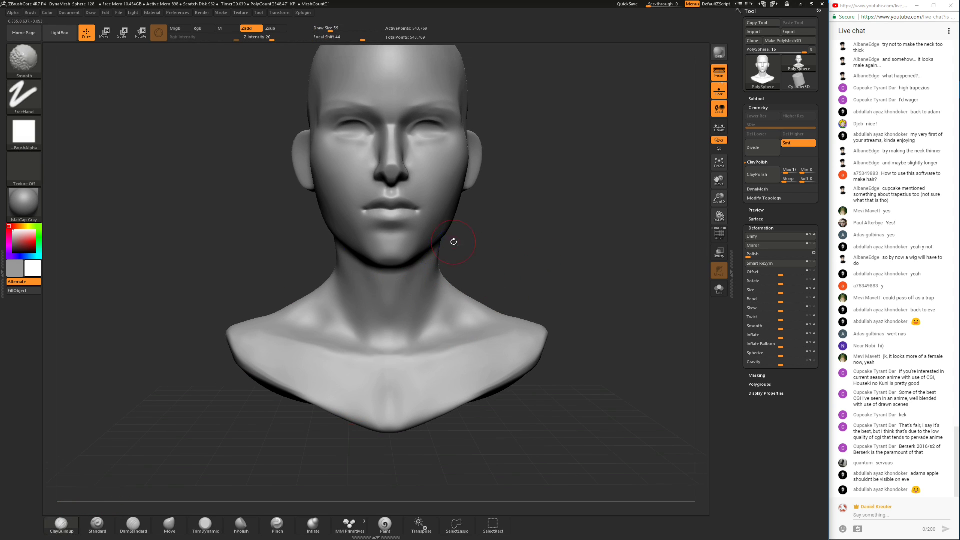
pyautogui.moveTo(444, 243); pyautogui.dragTo(407, 342)
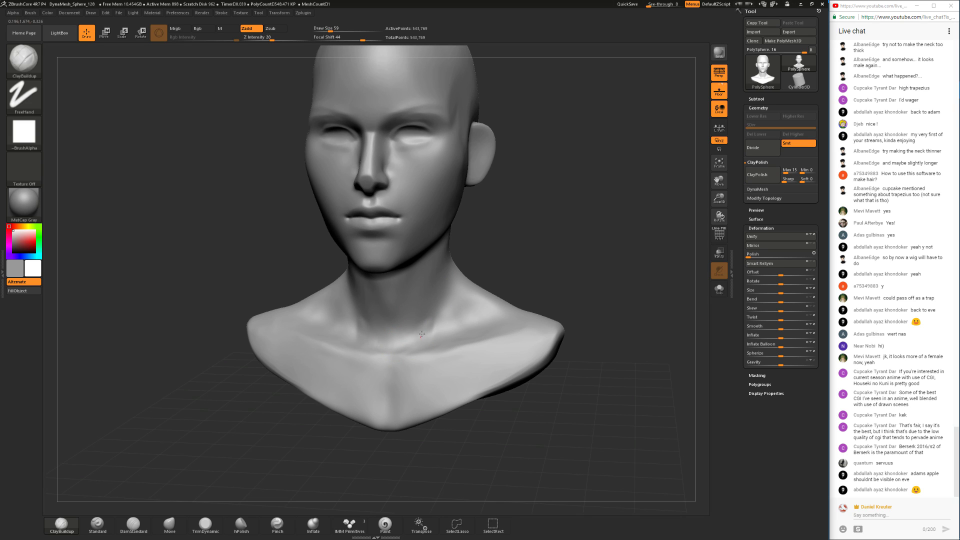
pyautogui.press('shift')
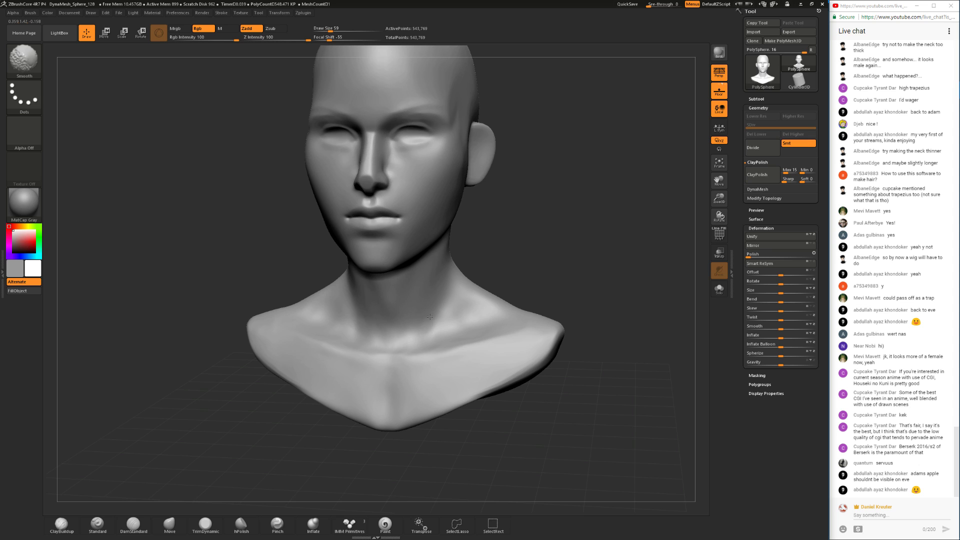
pyautogui.keyDown('shift'); pyautogui.moveTo(429, 314); pyautogui.dragTo(412, 340); pyautogui.keyUp('shift')
pyautogui.moveTo(511, 250); pyautogui.dragTo(523, 259)
pyautogui.moveTo(521, 226)
pyautogui.mouseDown()
pyautogui.moveTo(506, 262)
pyautogui.moveTo(502, 250)
pyautogui.moveTo(434, 297)
pyautogui.mouseUp()
# - Flatten the front and sides of the neck with TrimDynamic at draw size 87, smoothing between strokes
pyautogui.click(205, 523)
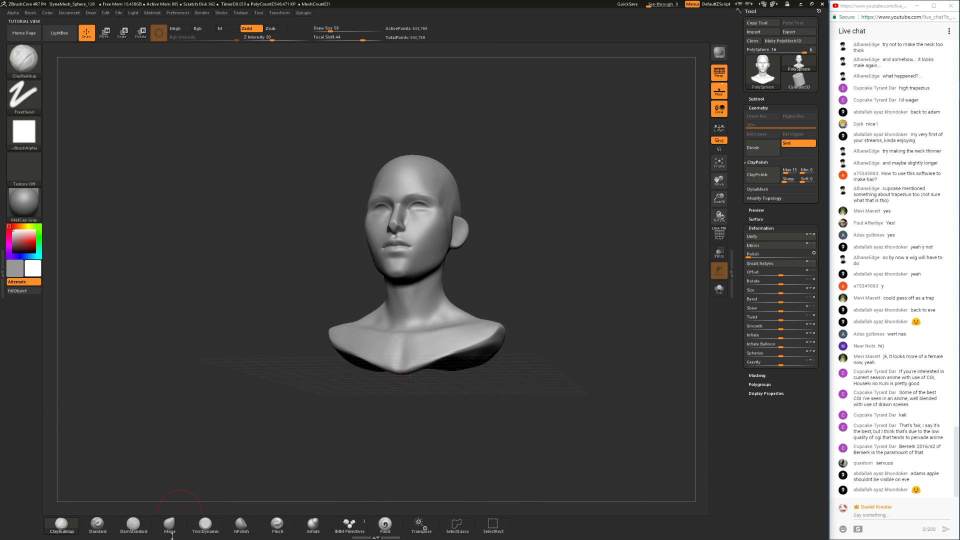
pyautogui.keyDown('alt'); pyautogui.moveTo(238, 334); pyautogui.dragTo(241, 345); pyautogui.keyUp('alt')
pyautogui.press('space')
pyautogui.moveTo(500, 290); pyautogui.dragTo(504, 290)
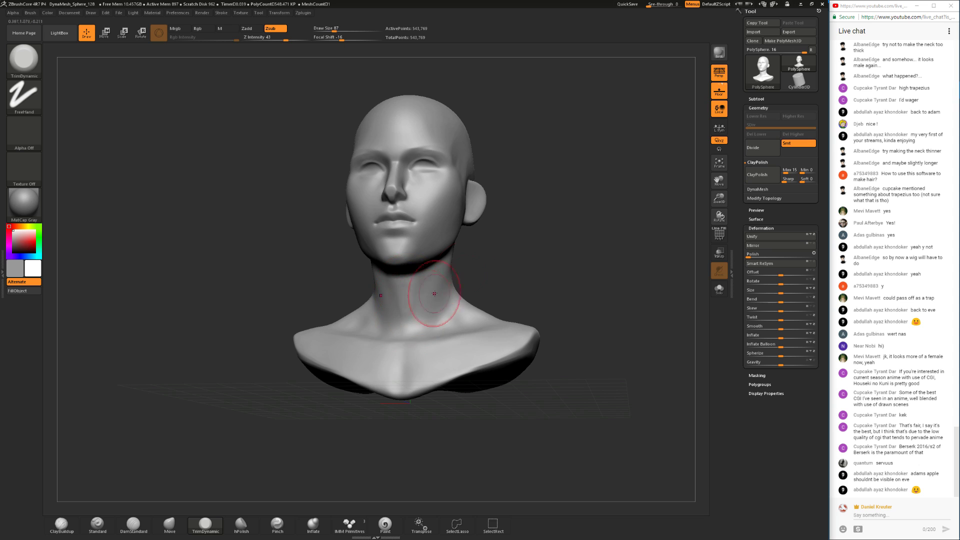
pyautogui.moveTo(554, 300); pyautogui.dragTo(549, 310)
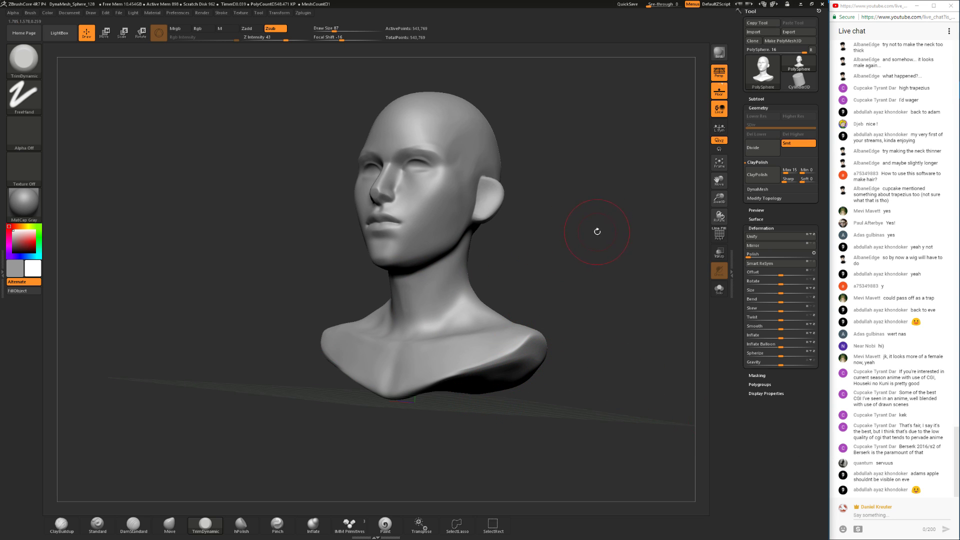
pyautogui.moveTo(590, 233); pyautogui.dragTo(368, 342)
pyautogui.keyDown('shift'); pyautogui.moveTo(534, 254); pyautogui.dragTo(394, 286); pyautogui.keyUp('shift')
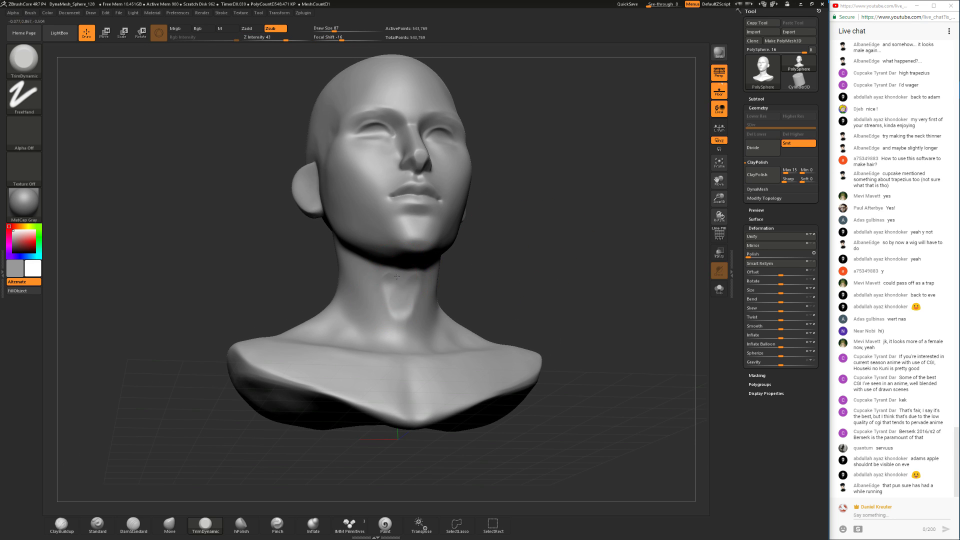
pyautogui.moveTo(490, 260); pyautogui.dragTo(402, 276)
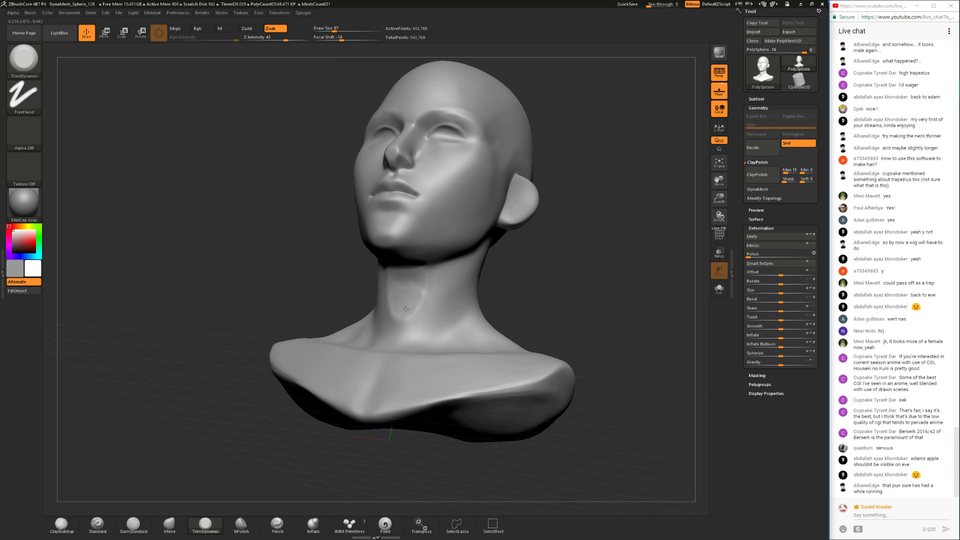
pyautogui.moveTo(267, 377)
pyautogui.mouseDown()
pyautogui.moveTo(470, 302)
pyautogui.moveTo(395, 320)
pyautogui.moveTo(432, 294)
pyautogui.moveTo(356, 257)
pyautogui.moveTo(380, 260)
pyautogui.mouseUp()
# - Fill out the front of the neck with ClayBuildup at draw size 87 and smooth away the trimmed plane
pyautogui.click(63, 527)
pyautogui.moveTo(220, 404)
pyautogui.keyDown('alt'); pyautogui.mouseDown()
pyautogui.moveTo(220, 440)
pyautogui.moveTo(208, 404)
pyautogui.mouseUp(); pyautogui.keyUp('alt')
pyautogui.keyDown('alt'); pyautogui.moveTo(505, 300); pyautogui.dragTo(510, 349); pyautogui.keyUp('alt')
pyautogui.moveTo(559, 330); pyautogui.dragTo(425, 322)
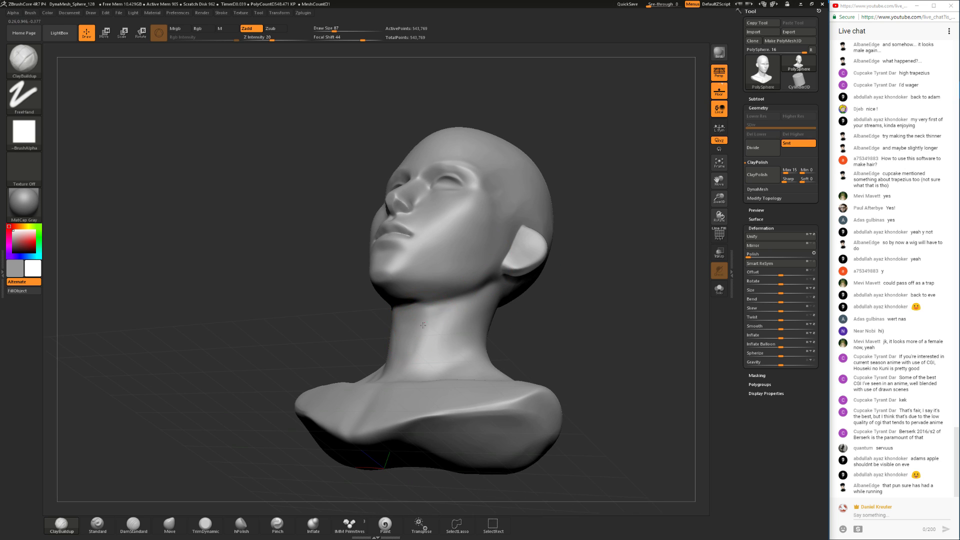
pyautogui.press('shift')
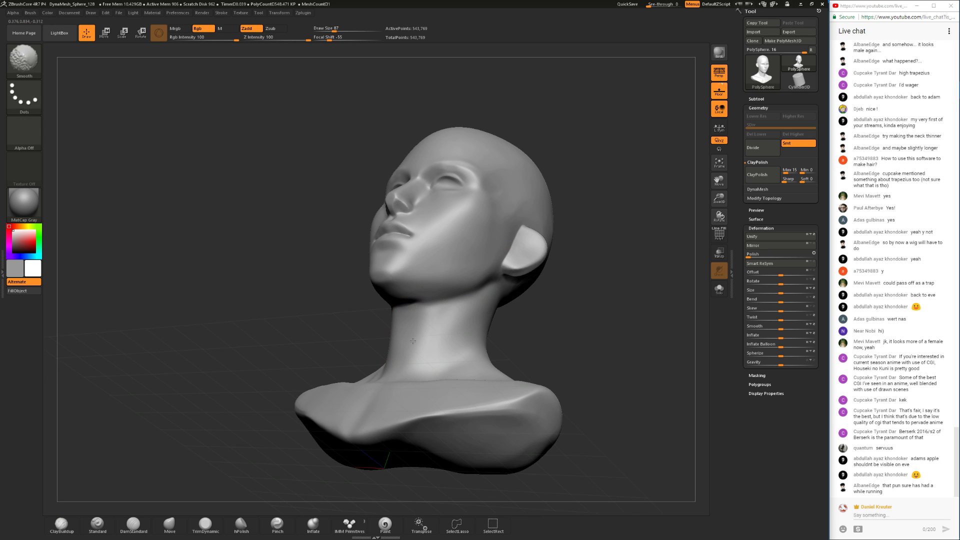
pyautogui.moveTo(348, 327); pyautogui.dragTo(390, 341)
pyautogui.moveTo(500, 345)
pyautogui.keyDown('alt'); pyautogui.mouseDown()
pyautogui.moveTo(503, 294)
pyautogui.moveTo(435, 327)
pyautogui.moveTo(497, 333)
pyautogui.mouseUp(); pyautogui.keyUp('alt')
pyautogui.keyDown('alt'); pyautogui.moveTo(541, 274); pyautogui.dragTo(531, 350); pyautogui.keyUp('alt')
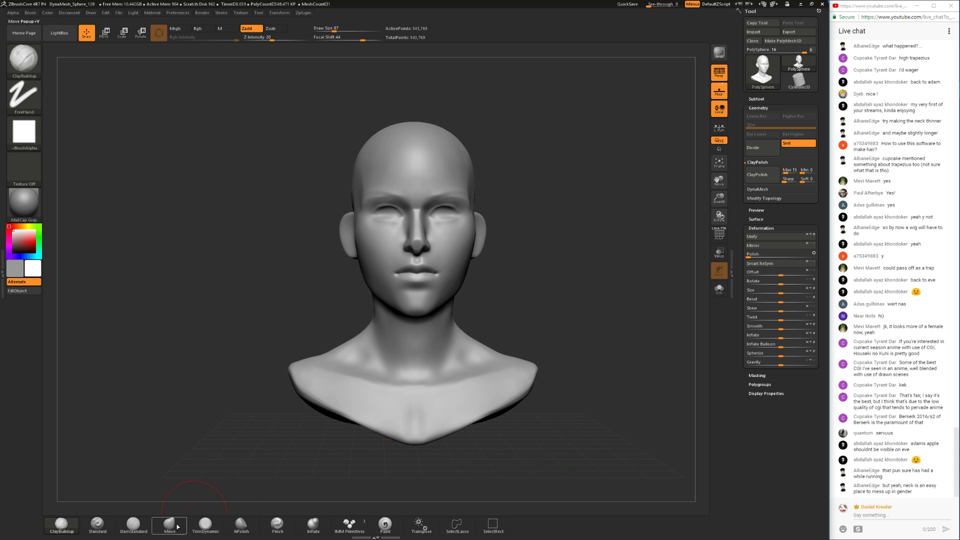
# - Flatten the sides of the neck and the shoulder slope with TrimDynamic at draw size 87
pyautogui.click(204, 525)
pyautogui.moveTo(437, 331); pyautogui.dragTo(445, 320)
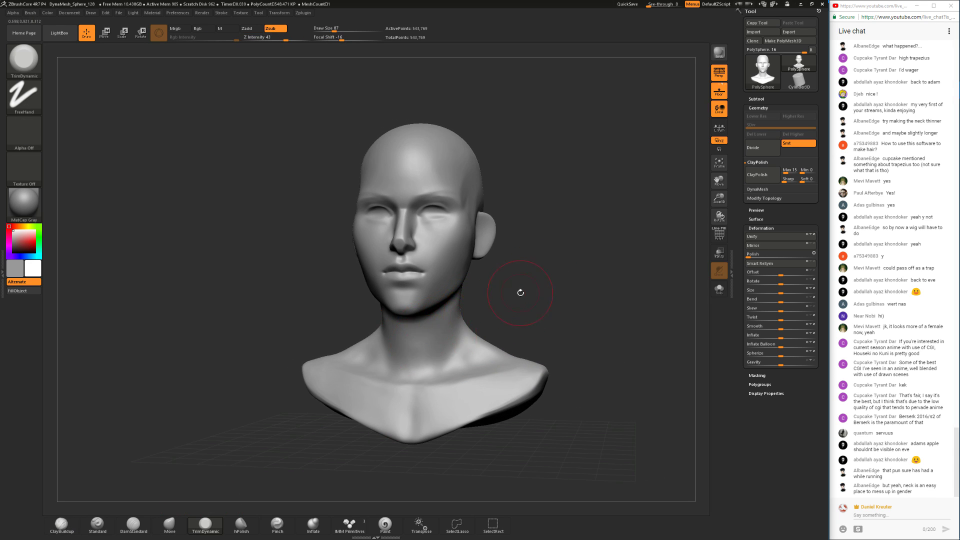
pyautogui.moveTo(516, 294); pyautogui.dragTo(442, 298)
pyautogui.moveTo(309, 377)
pyautogui.mouseDown()
pyautogui.moveTo(288, 369)
pyautogui.moveTo(302, 407)
pyautogui.moveTo(350, 382)
pyautogui.moveTo(372, 400)
pyautogui.mouseUp()
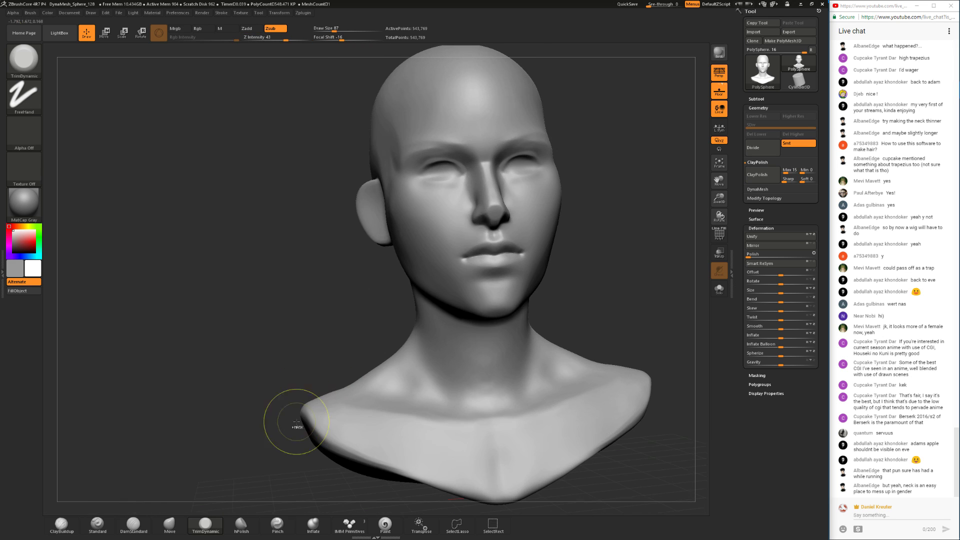
# - Switch to ClayBuildup and compare the bust from the front with perspective off and on
pyautogui.click(61, 524)
pyautogui.moveTo(605, 303); pyautogui.dragTo(536, 247)
pyautogui.click(719, 74)
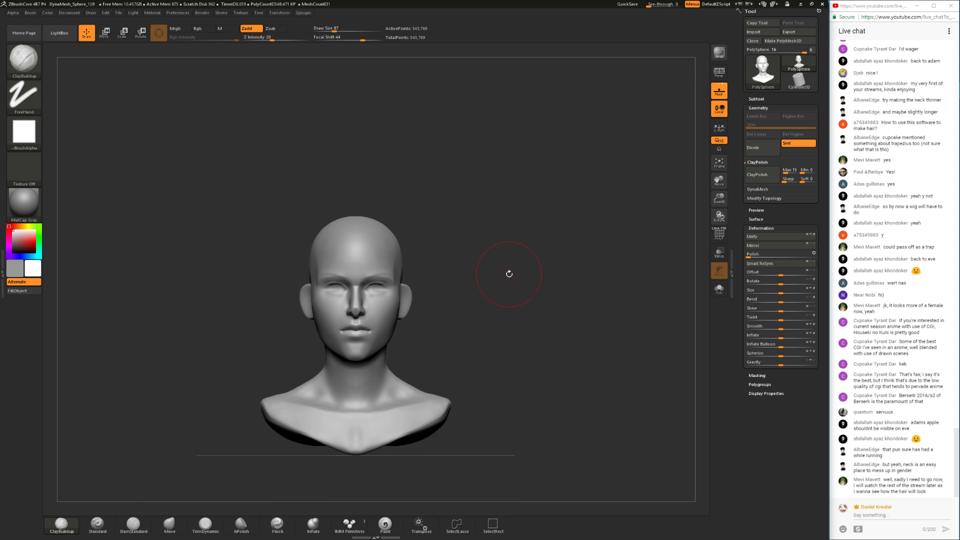
pyautogui.click(719, 74)
# - Build up the lower side of the neck above the collarbone with ClayBuildup at draw size 65
pyautogui.moveTo(527, 288)
pyautogui.mouseDown()
pyautogui.moveTo(526, 272)
pyautogui.moveTo(411, 377)
pyautogui.moveTo(354, 372)
pyautogui.mouseUp()
pyautogui.press('space')
pyautogui.moveTo(424, 301); pyautogui.dragTo(452, 301)
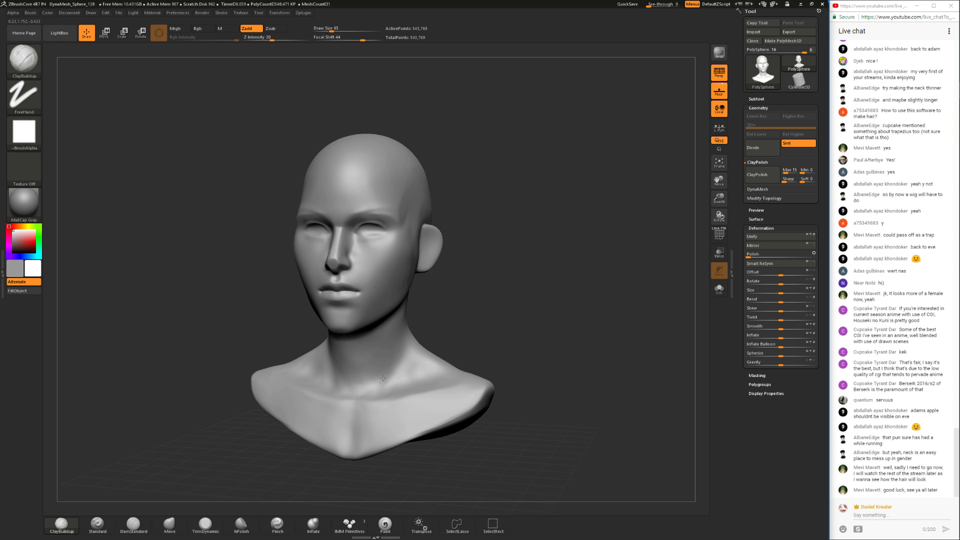
pyautogui.moveTo(449, 312); pyautogui.dragTo(384, 376)
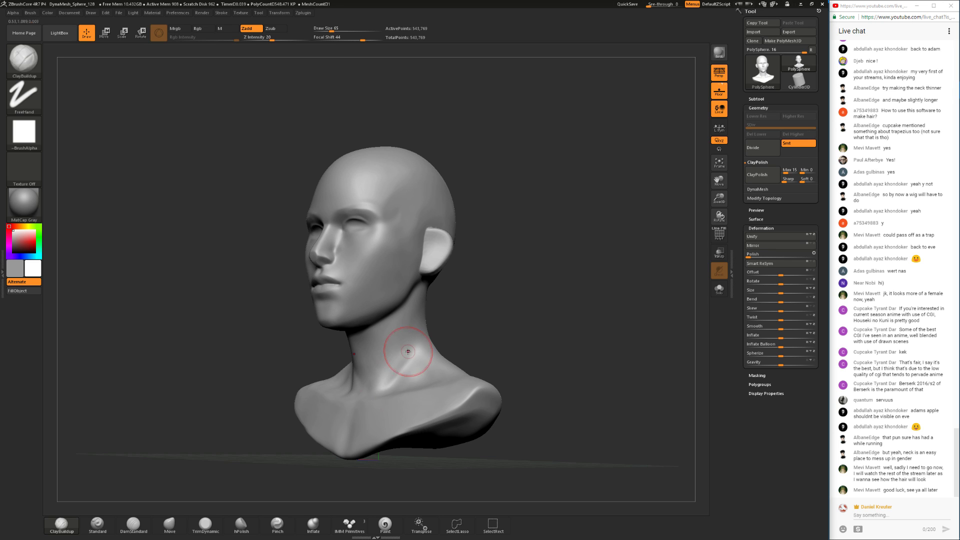
# - Smooth the base of the neck between the collarbones at draw size 51
pyautogui.moveTo(396, 366); pyautogui.dragTo(453, 369, button='right')
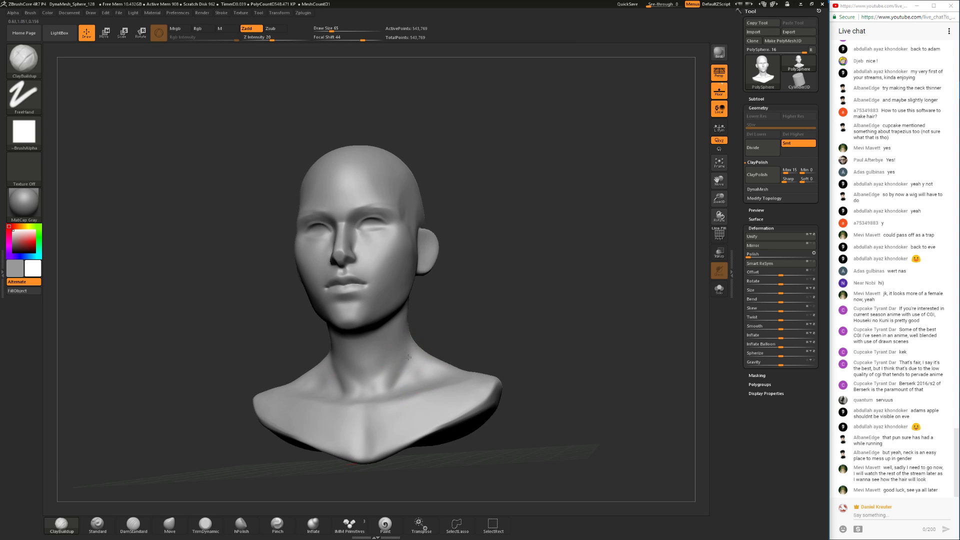
pyautogui.moveTo(425, 349)
pyautogui.mouseDown()
pyautogui.moveTo(445, 322)
pyautogui.moveTo(430, 320)
pyautogui.moveTo(463, 379)
pyautogui.mouseUp()
pyautogui.press('[')
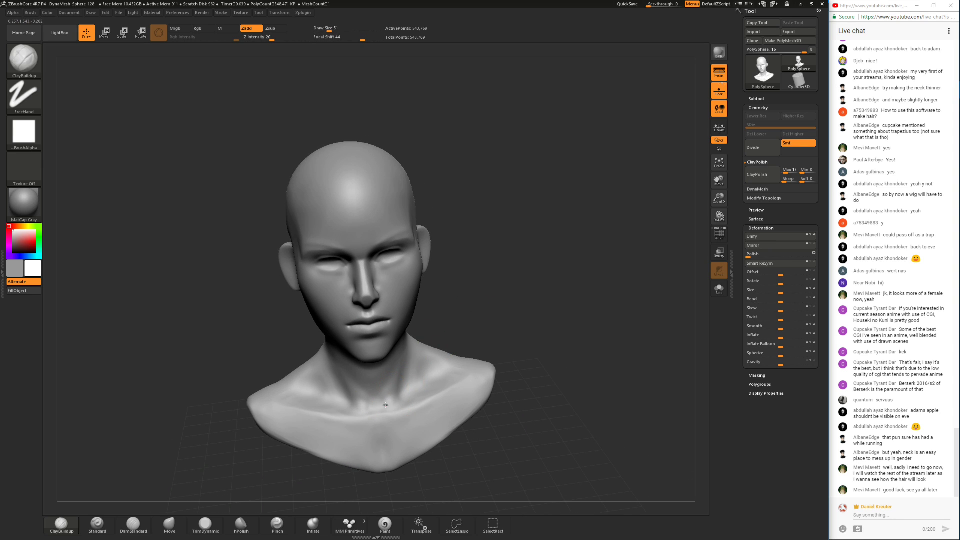
pyautogui.press('shift')
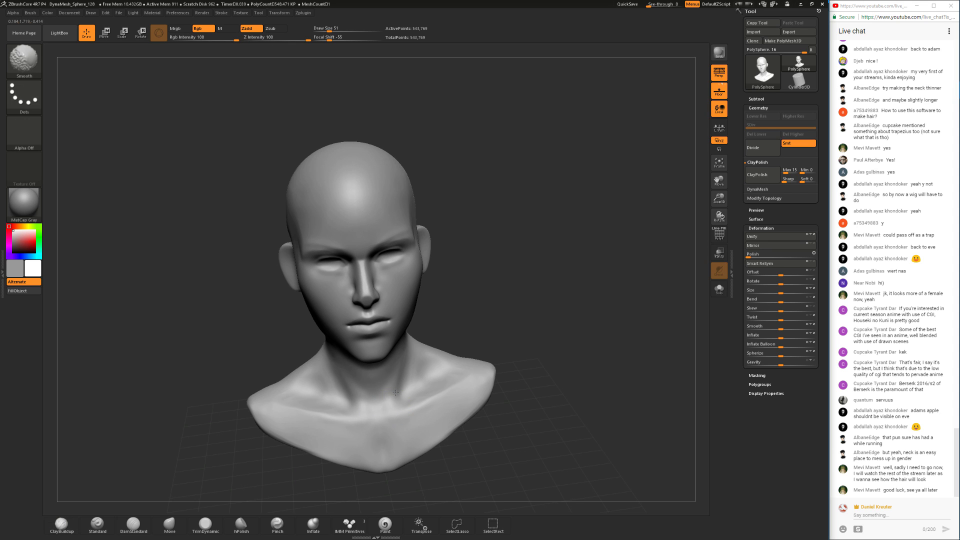
# - Adjust the shape of the cheek and the area beside the eye with the Move brush at draw size 288
pyautogui.moveTo(445, 330)
pyautogui.keyDown('alt'); pyautogui.mouseDown()
pyautogui.moveTo(450, 285)
pyautogui.moveTo(463, 283)
pyautogui.moveTo(427, 320)
pyautogui.moveTo(427, 351)
pyautogui.mouseUp(); pyautogui.keyUp('alt')
pyautogui.press('shift')
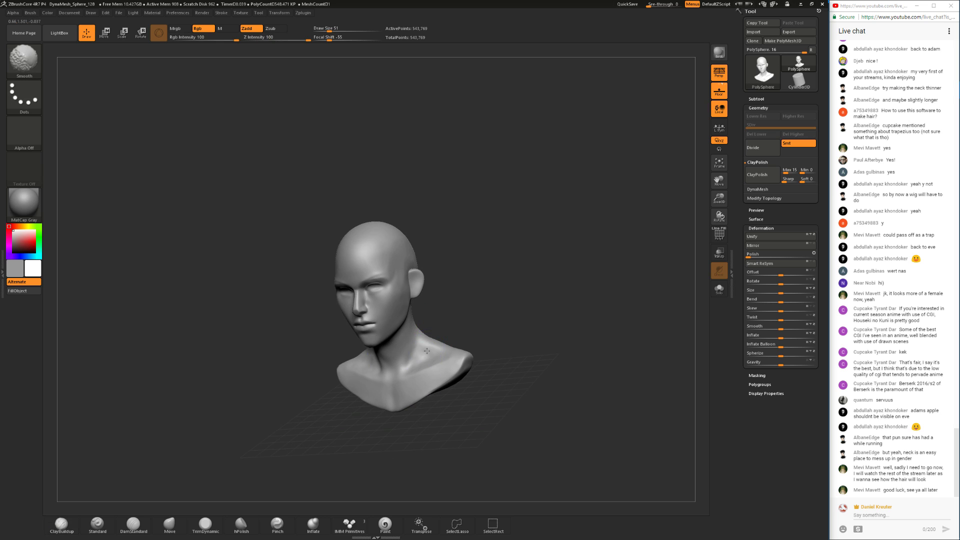
pyautogui.moveTo(460, 316); pyautogui.dragTo(520, 310)
pyautogui.keyDown('alt'); pyautogui.moveTo(520, 270); pyautogui.dragTo(524, 320); pyautogui.keyUp('alt')
pyautogui.keyDown('shift'); pyautogui.moveTo(559, 280); pyautogui.dragTo(542, 280); pyautogui.keyUp('shift')
pyautogui.moveTo(547, 232)
pyautogui.keyDown('alt'); pyautogui.mouseDown()
pyautogui.moveTo(543, 301)
pyautogui.moveTo(493, 345)
pyautogui.moveTo(500, 332)
pyautogui.moveTo(522, 348)
pyautogui.moveTo(514, 370)
pyautogui.mouseUp(); pyautogui.keyUp('alt')
pyautogui.click(169, 525)
pyautogui.press('space')
pyautogui.moveTo(435, 327)
pyautogui.mouseDown()
pyautogui.moveTo(445, 325)
pyautogui.moveTo(416, 330)
pyautogui.mouseUp()
pyautogui.press('space')
pyautogui.moveTo(384, 366); pyautogui.dragTo(381, 367)
pyautogui.press('space')
pyautogui.moveTo(382, 332); pyautogui.dragTo(392, 325)
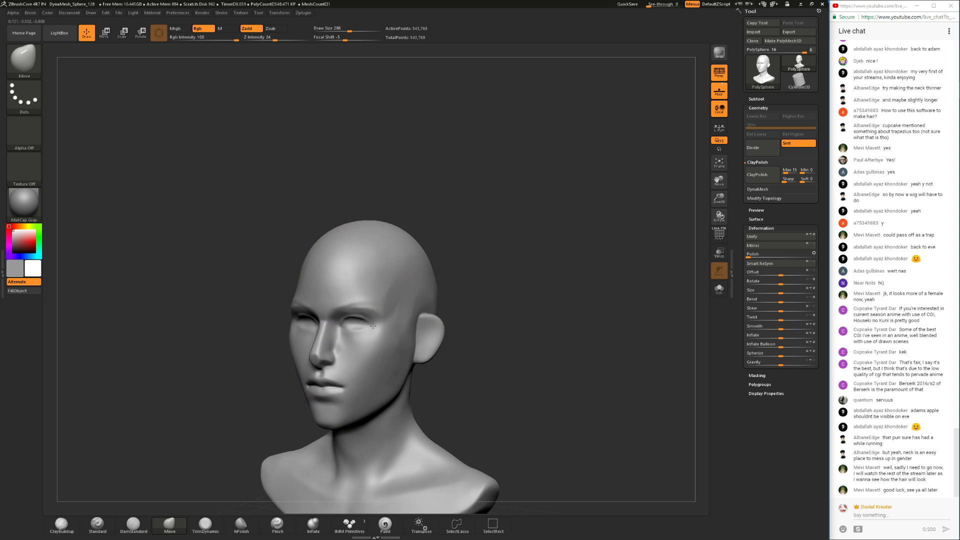
# - Nudge the lower cheek beside the mouth inward with the Move brush at draw size 118
pyautogui.moveTo(451, 298); pyautogui.dragTo(482, 300)
pyautogui.press('space')
pyautogui.moveTo(433, 327); pyautogui.dragTo(399, 351)
pyautogui.press('space')
pyautogui.moveTo(462, 357); pyautogui.dragTo(417, 361)
pyautogui.press('space')
pyautogui.moveTo(366, 378); pyautogui.dragTo(361, 375)
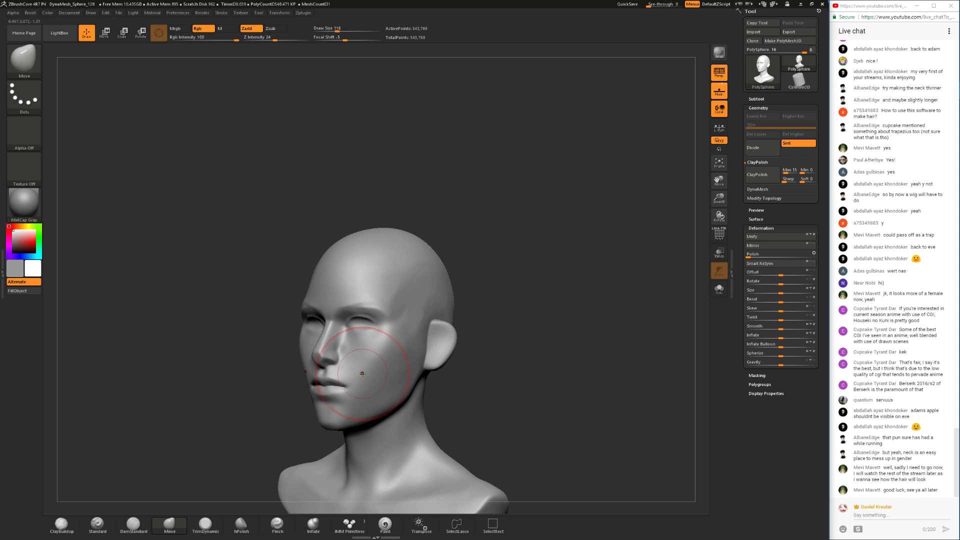
# - Refine the bust's cheek and jaw contour with the Move brush, adjusting the brush size to suit
pyautogui.moveTo(264, 394)
pyautogui.mouseDown()
pyautogui.moveTo(270, 412)
pyautogui.moveTo(345, 410)
pyautogui.mouseUp()
pyautogui.moveTo(394, 389); pyautogui.dragTo(422, 388)
pyautogui.press('space')
pyautogui.moveTo(412, 385)
pyautogui.mouseDown()
pyautogui.moveTo(419, 393)
pyautogui.moveTo(434, 374)
pyautogui.moveTo(544, 367)
pyautogui.moveTo(496, 370)
pyautogui.mouseUp()
pyautogui.press('space')
pyautogui.keyDown('alt'); pyautogui.moveTo(543, 334); pyautogui.dragTo(491, 332); pyautogui.keyUp('alt')
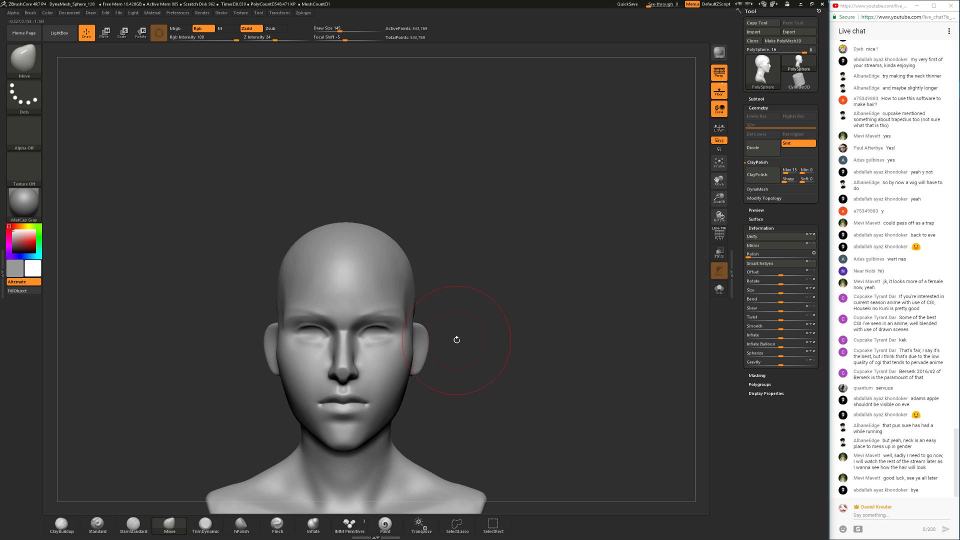
# - Adjust the sides of the jaw around the ears and the upper neck outline with the Move brush
pyautogui.moveTo(492, 280)
pyautogui.mouseDown()
pyautogui.moveTo(480, 260)
pyautogui.moveTo(469, 271)
pyautogui.mouseUp()
pyautogui.keyDown('shift'); pyautogui.moveTo(197, 360); pyautogui.dragTo(226, 398); pyautogui.keyUp('shift')
pyautogui.press('space')
pyautogui.moveTo(273, 353); pyautogui.dragTo(282, 339)
pyautogui.moveTo(483, 316)
pyautogui.mouseDown()
pyautogui.moveTo(448, 337)
pyautogui.moveTo(471, 338)
pyautogui.moveTo(454, 336)
pyautogui.moveTo(494, 361)
pyautogui.moveTo(468, 349)
pyautogui.moveTo(493, 347)
pyautogui.moveTo(459, 393)
pyautogui.moveTo(453, 385)
pyautogui.moveTo(453, 407)
pyautogui.mouseUp()
pyautogui.press('space')
pyautogui.moveTo(389, 398); pyautogui.dragTo(356, 401)
pyautogui.moveTo(432, 390)
pyautogui.mouseDown()
pyautogui.moveTo(398, 407)
pyautogui.moveTo(368, 393)
pyautogui.mouseUp()
pyautogui.press('space')
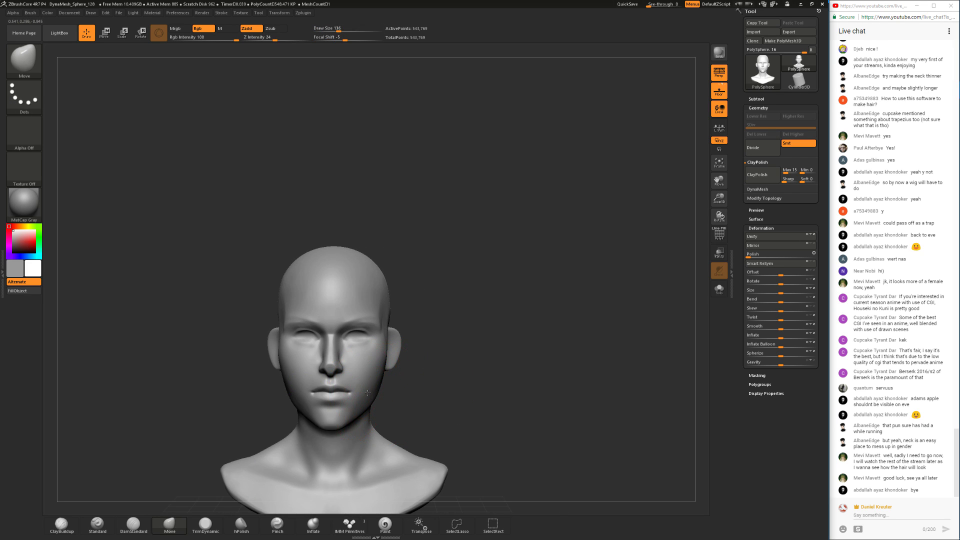
# - Examine the bust's proportions from the front and at different distances
pyautogui.keyDown('ctrl'); pyautogui.moveTo(417, 382); pyautogui.dragTo(432, 344, button='right'); pyautogui.keyUp('ctrl')
pyautogui.moveTo(425, 384)
pyautogui.keyDown('ctrl'); pyautogui.mouseDown(button='right')
pyautogui.moveTo(444, 369)
pyautogui.moveTo(437, 345)
pyautogui.mouseUp(button='right'); pyautogui.keyUp('ctrl')
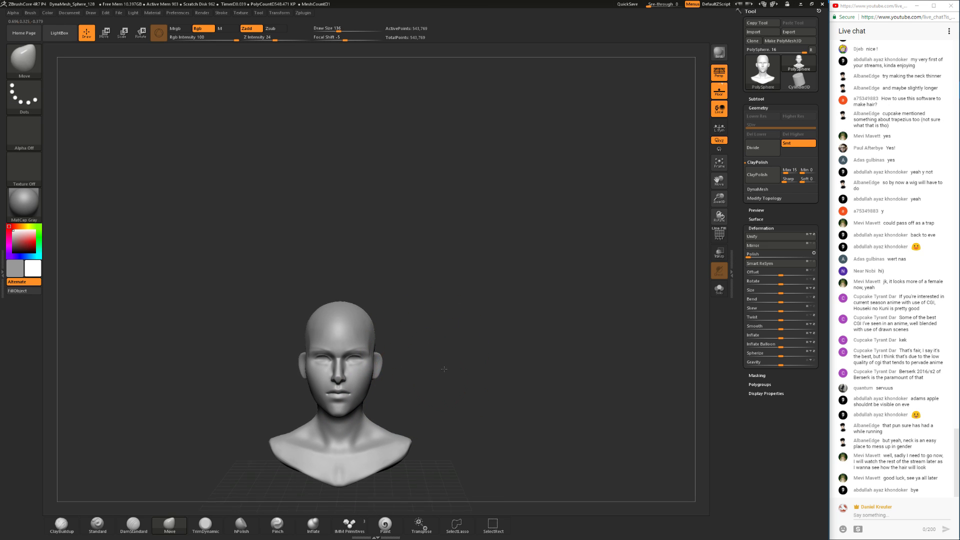
pyautogui.moveTo(438, 345); pyautogui.dragTo(473, 344, button='right')
pyautogui.moveTo(432, 373)
pyautogui.keyDown('alt'); pyautogui.mouseDown(button='right')
pyautogui.moveTo(424, 326)
pyautogui.moveTo(425, 372)
pyautogui.moveTo(439, 363)
pyautogui.moveTo(431, 396)
pyautogui.mouseUp(button='right'); pyautogui.keyUp('alt')
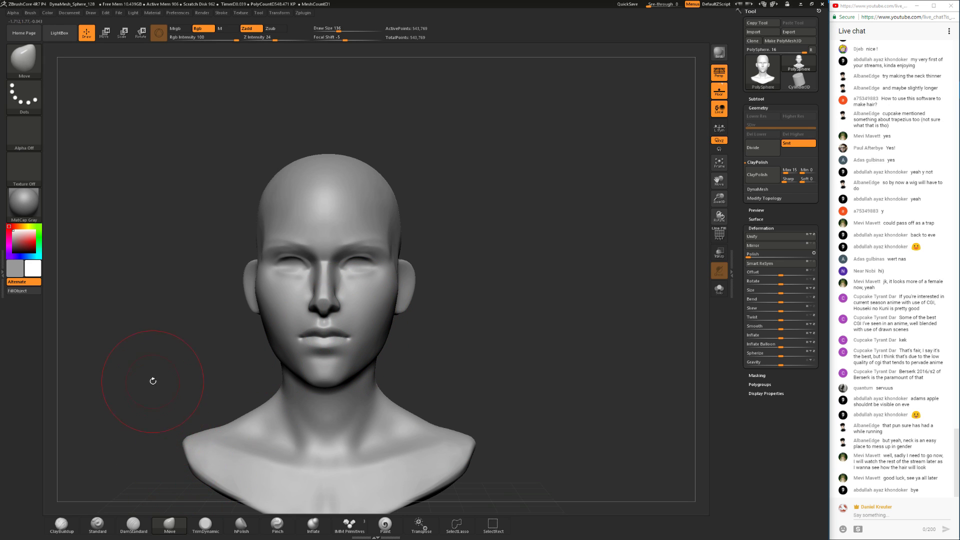
pyautogui.press('space')
pyautogui.moveTo(442, 327); pyautogui.dragTo(437, 328)
pyautogui.keyDown('ctrl'); pyautogui.moveTo(435, 325); pyautogui.dragTo(439, 350, button='right'); pyautogui.keyUp('ctrl')
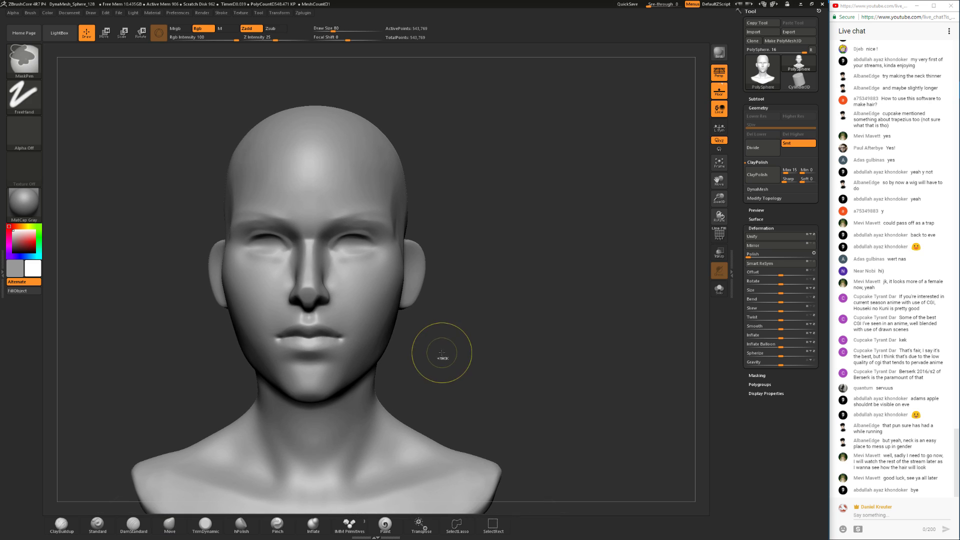
pyautogui.hotkey('ctrl', 'shift')
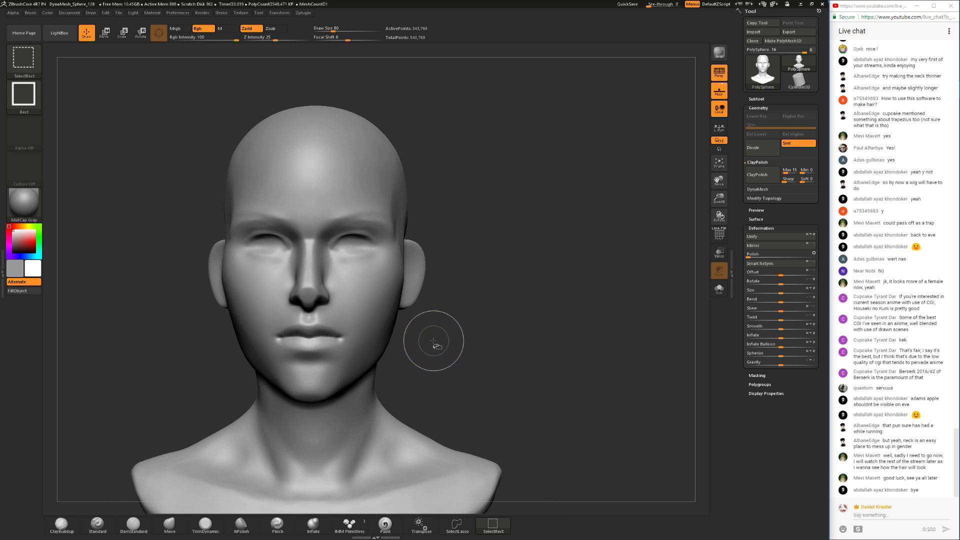
pyautogui.press('ctrl')
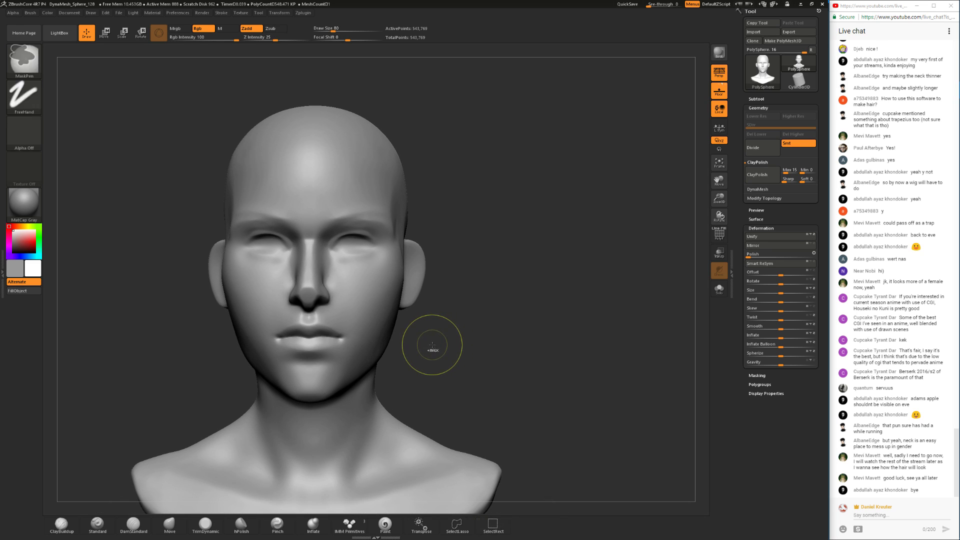
pyautogui.hotkey('ctrl', 'shift')
pyautogui.moveTo(450, 368)
pyautogui.mouseDown()
pyautogui.moveTo(451, 336)
pyautogui.moveTo(422, 332)
pyautogui.mouseUp()
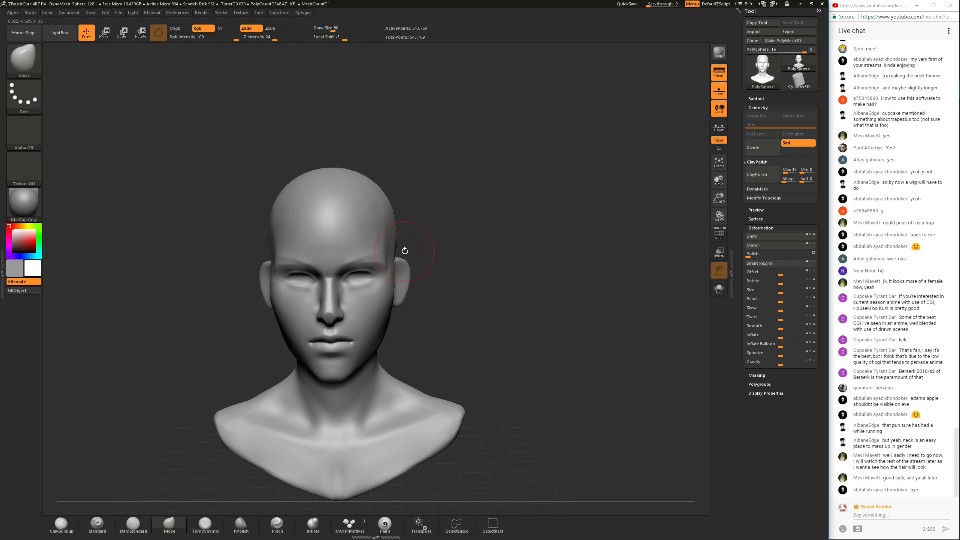
pyautogui.click(134, 526)
pyautogui.moveTo(468, 345)
pyautogui.mouseDown()
pyautogui.moveTo(465, 322)
pyautogui.moveTo(459, 334)
pyautogui.moveTo(480, 329)
pyautogui.mouseUp()
pyautogui.moveTo(347, 316)
pyautogui.mouseDown()
pyautogui.moveTo(387, 287)
pyautogui.moveTo(367, 284)
pyautogui.mouseUp()
pyautogui.hotkey('ctrl', 'z')
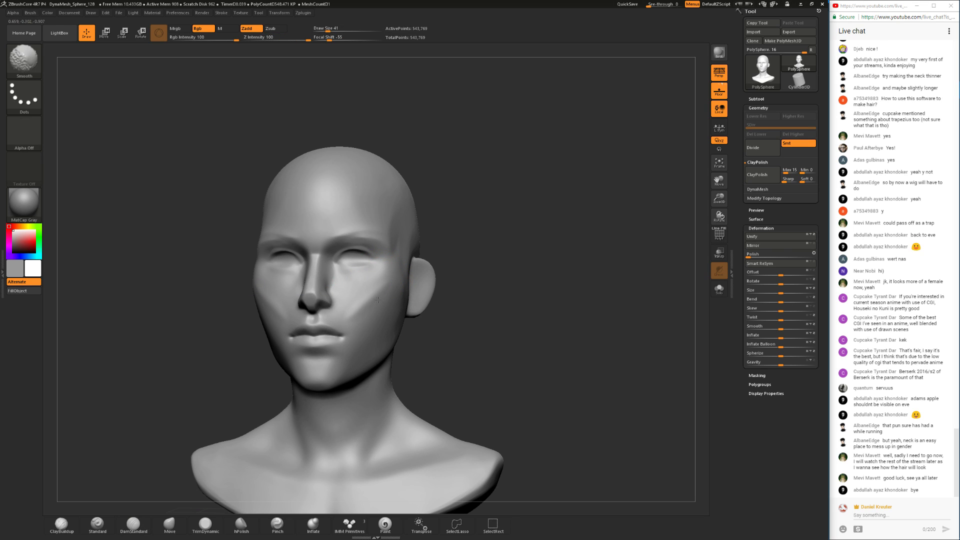
# - Smooth the side of the cheek below the cheekbone and check it from the front and three-quarter view
pyautogui.keyDown('alt'); pyautogui.moveTo(464, 325); pyautogui.dragTo(462, 300); pyautogui.keyUp('alt')
pyautogui.keyDown('shift'); pyautogui.moveTo(385, 302); pyautogui.dragTo(374, 294); pyautogui.keyUp('shift')
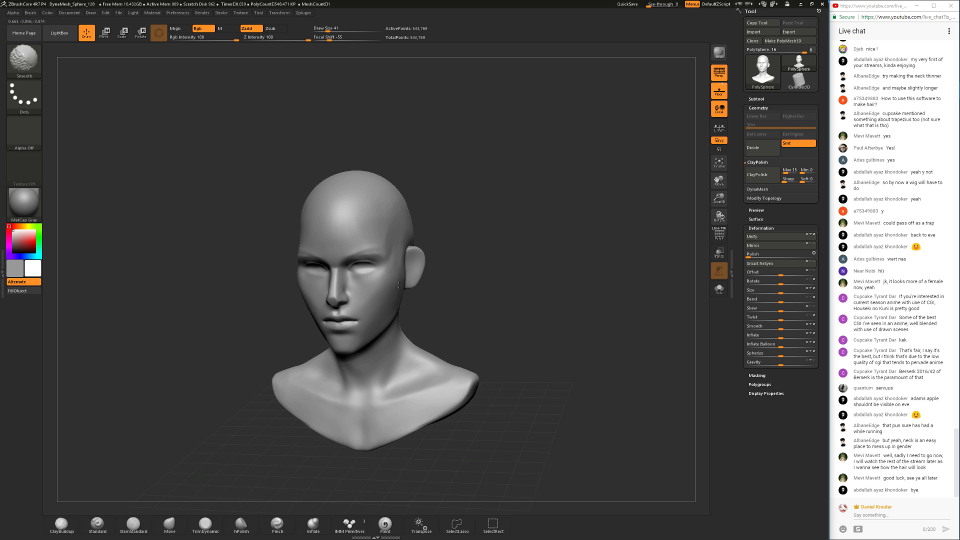
pyautogui.keyDown('shift'); pyautogui.moveTo(452, 298); pyautogui.dragTo(420, 272); pyautogui.keyUp('shift')
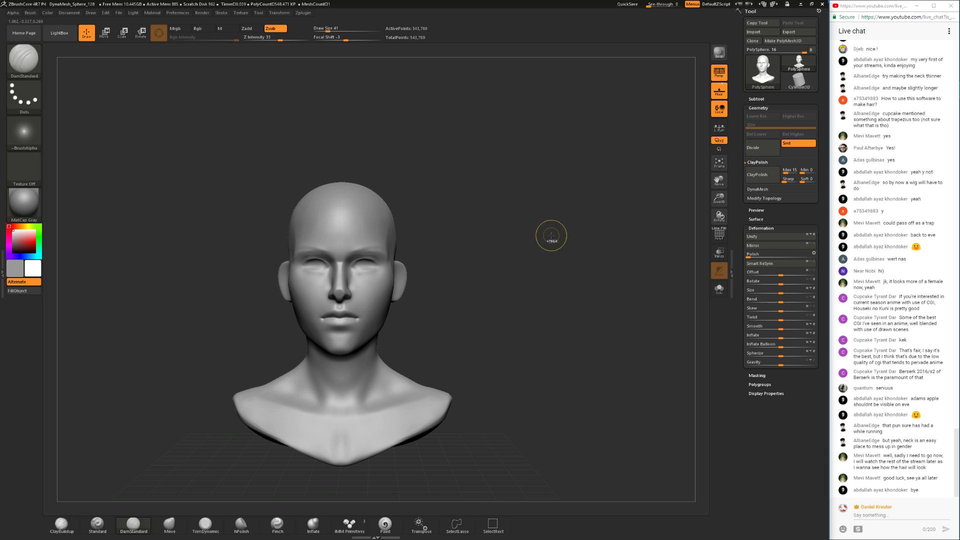
pyautogui.moveTo(591, 237); pyautogui.dragTo(507, 277)
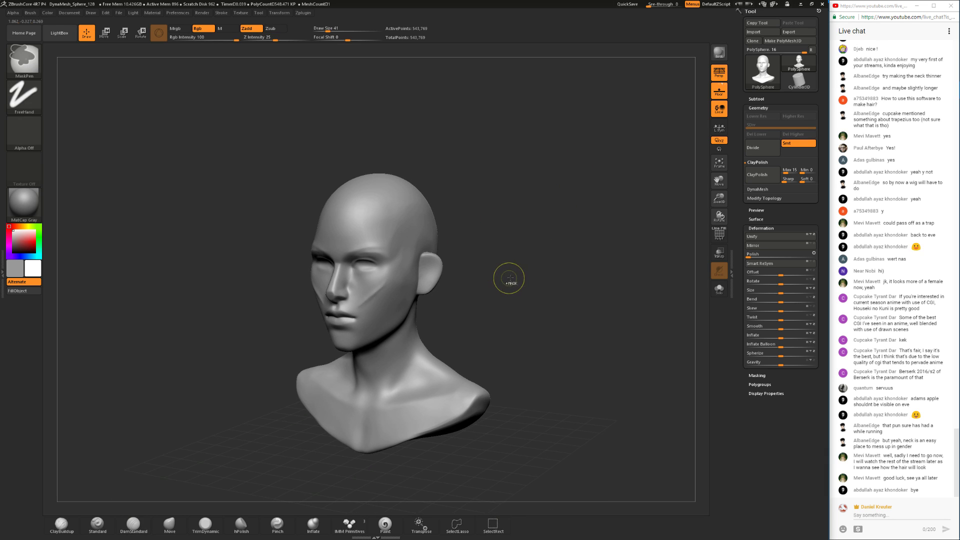
pyautogui.hotkey('ctrl', 'shift')
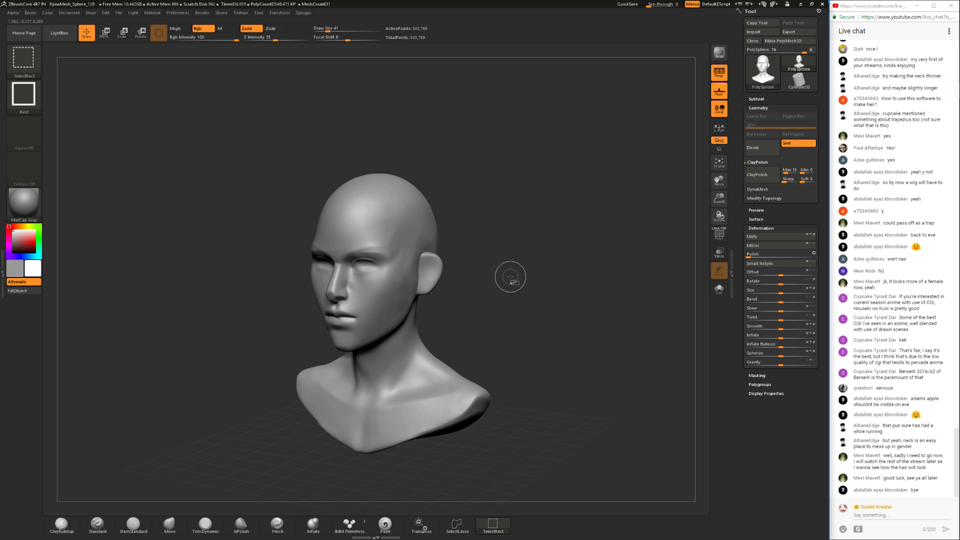
# - Add a Sphere3D as a new subtool below the bust in the subtool list
pyautogui.click(756, 99)
pyautogui.click(791, 318)
pyautogui.click(561, 327)
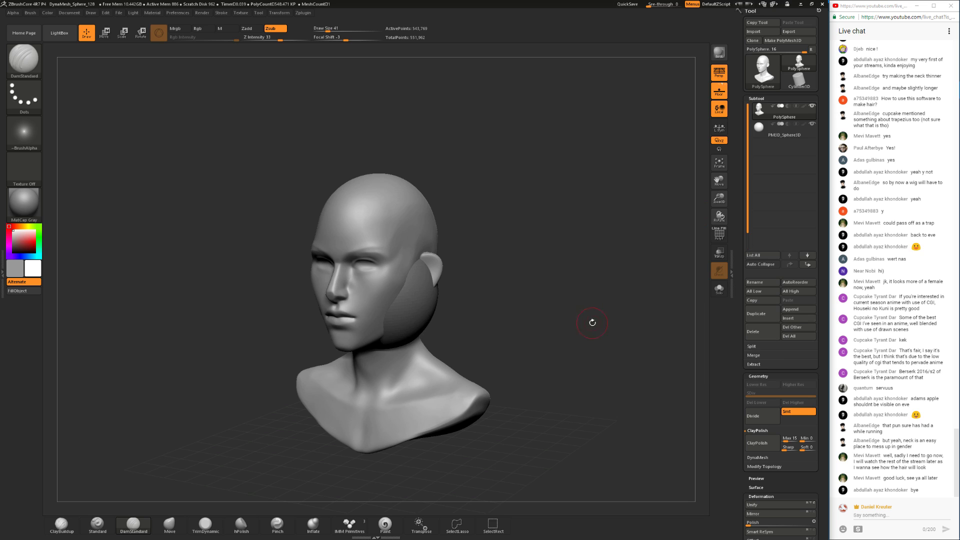
# - Select the sphere subtool and move it up and back so it covers the skull as a base for the hair
pyautogui.keyDown('shift'); pyautogui.moveTo(593, 322); pyautogui.dragTo(545, 325); pyautogui.keyUp('shift')
pyautogui.press('w')
pyautogui.hotkey('alt', 'Down')
pyautogui.moveTo(342, 255); pyautogui.dragTo(342, 183)
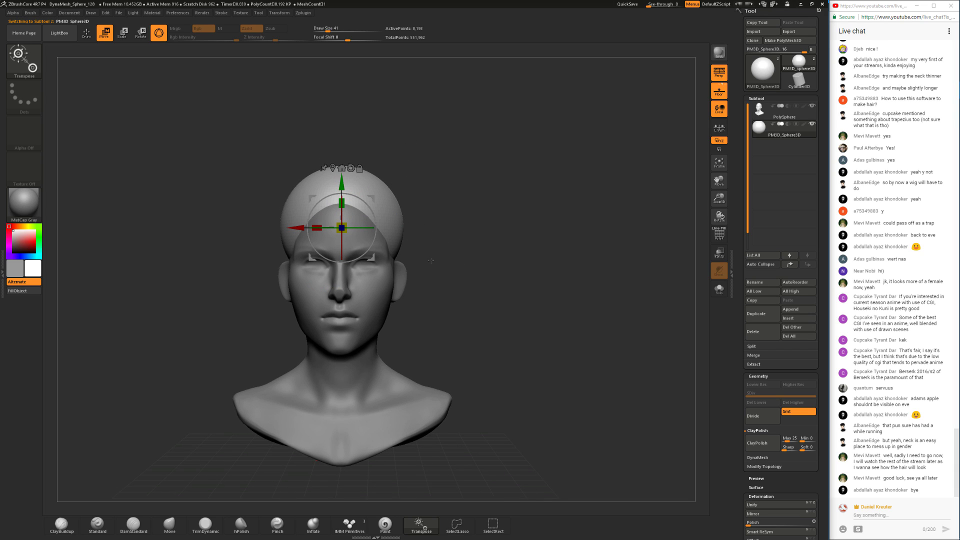
pyautogui.moveTo(436, 231); pyautogui.dragTo(346, 244)
pyautogui.moveTo(342, 184); pyautogui.dragTo(341, 200)
pyautogui.moveTo(296, 244); pyautogui.dragTo(303, 244)
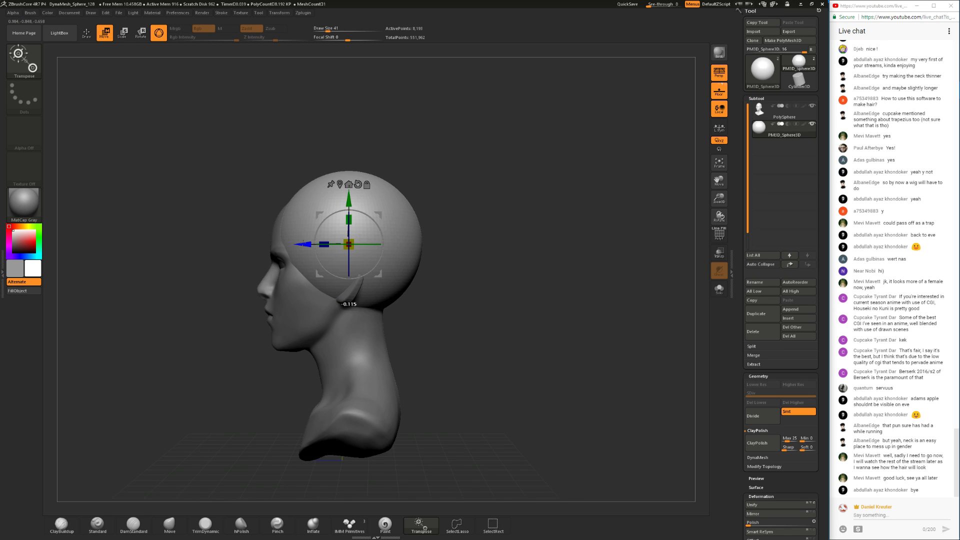
pyautogui.moveTo(424, 167); pyautogui.dragTo(487, 158)
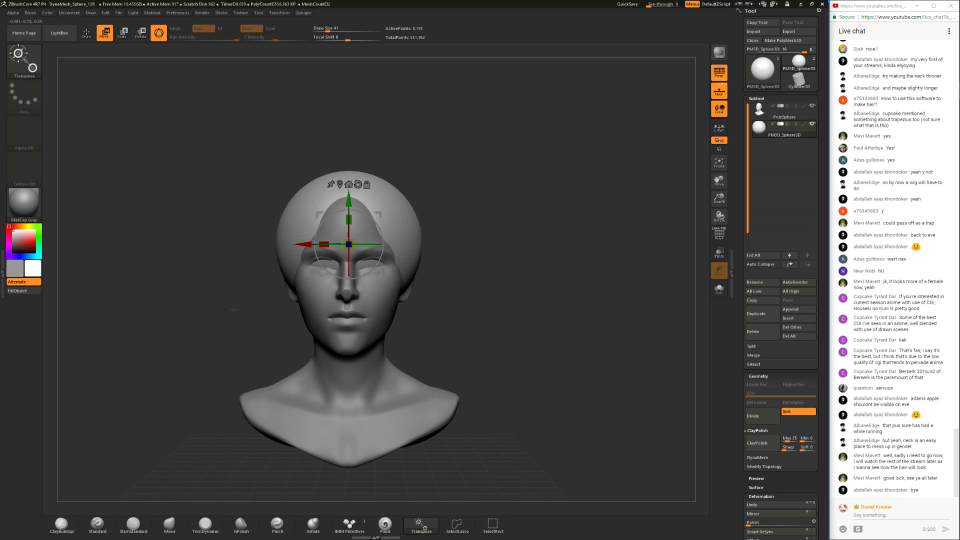
pyautogui.click(62, 523)
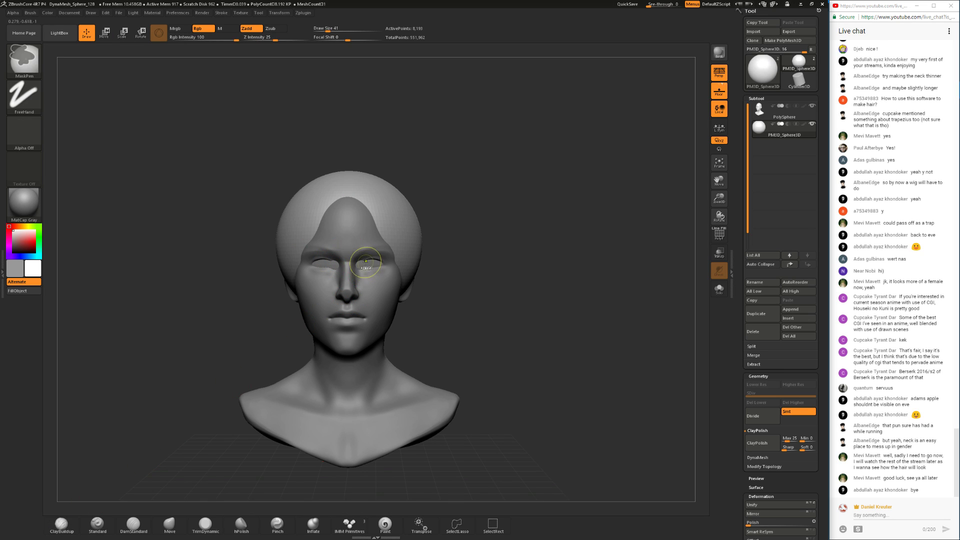
pyautogui.press('space')
pyautogui.moveTo(324, 263); pyautogui.dragTo(329, 265)
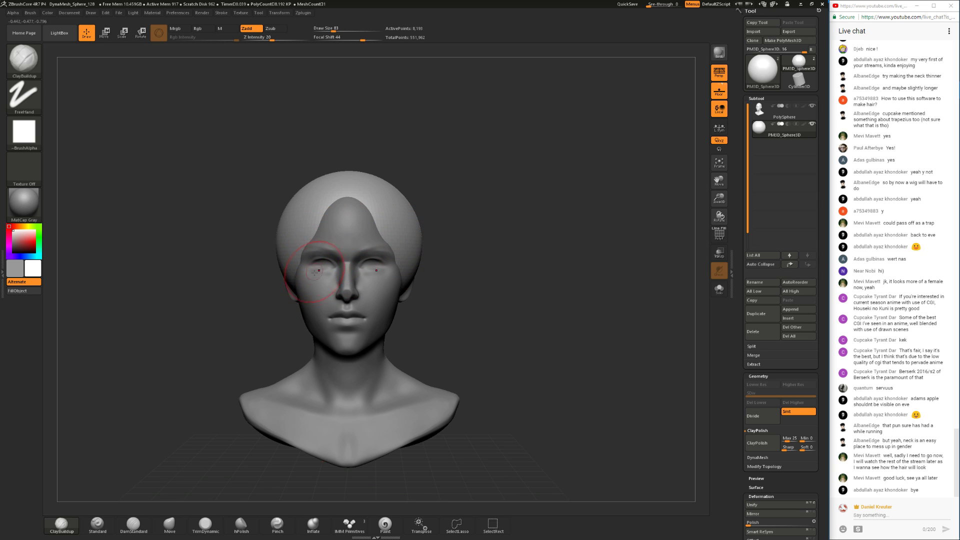
# - Reshape the sphere around the skull with a large Move brush and start pulling the hair mass down
pyautogui.click(170, 523)
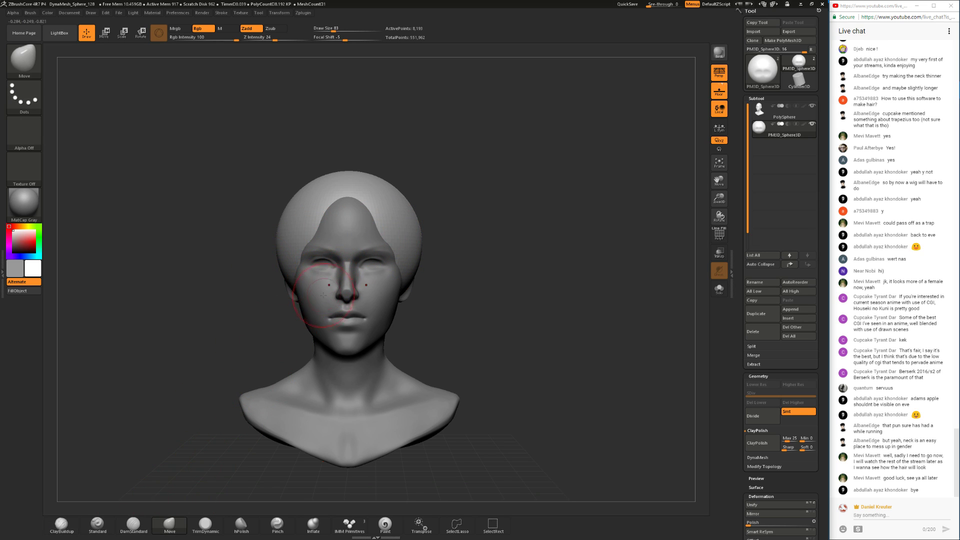
pyautogui.press('space')
pyautogui.moveTo(340, 299); pyautogui.dragTo(356, 300)
pyautogui.moveTo(490, 320); pyautogui.dragTo(315, 319)
pyautogui.moveTo(398, 304); pyautogui.dragTo(404, 339)
pyautogui.moveTo(615, 345)
pyautogui.mouseDown()
pyautogui.moveTo(531, 334)
pyautogui.moveTo(510, 294)
pyautogui.mouseUp()
pyautogui.press('space')
pyautogui.moveTo(440, 320); pyautogui.dragTo(396, 345)
# - Pull the hair mass into one long strand that falls behind the ear and sweeps forward over one shoulder
pyautogui.moveTo(270, 333)
pyautogui.mouseDown()
pyautogui.moveTo(368, 350)
pyautogui.moveTo(575, 359)
pyautogui.mouseUp()
pyautogui.press('space')
pyautogui.moveTo(442, 390); pyautogui.dragTo(439, 390)
pyautogui.moveTo(382, 349); pyautogui.dragTo(372, 374)
pyautogui.moveTo(423, 350)
pyautogui.mouseDown()
pyautogui.moveTo(382, 345)
pyautogui.moveTo(415, 345)
pyautogui.mouseUp()
pyautogui.moveTo(450, 350); pyautogui.dragTo(515, 351)
pyautogui.moveTo(403, 346)
pyautogui.mouseDown()
pyautogui.moveTo(415, 353)
pyautogui.moveTo(358, 391)
pyautogui.moveTo(376, 350)
pyautogui.moveTo(467, 347)
pyautogui.moveTo(438, 329)
pyautogui.mouseUp()
pyautogui.moveTo(292, 274); pyautogui.dragTo(306, 267)
pyautogui.moveTo(433, 318); pyautogui.dragTo(384, 321)
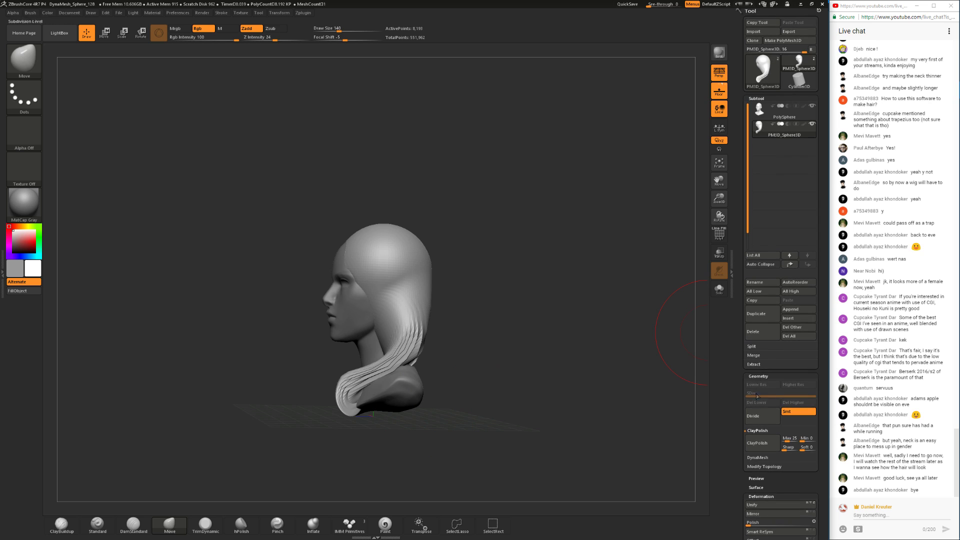
# - Convert the hair subtool to DynaMesh at resolution 128 and remesh it at resolution 72
pyautogui.click(757, 456)
pyautogui.click(758, 453)
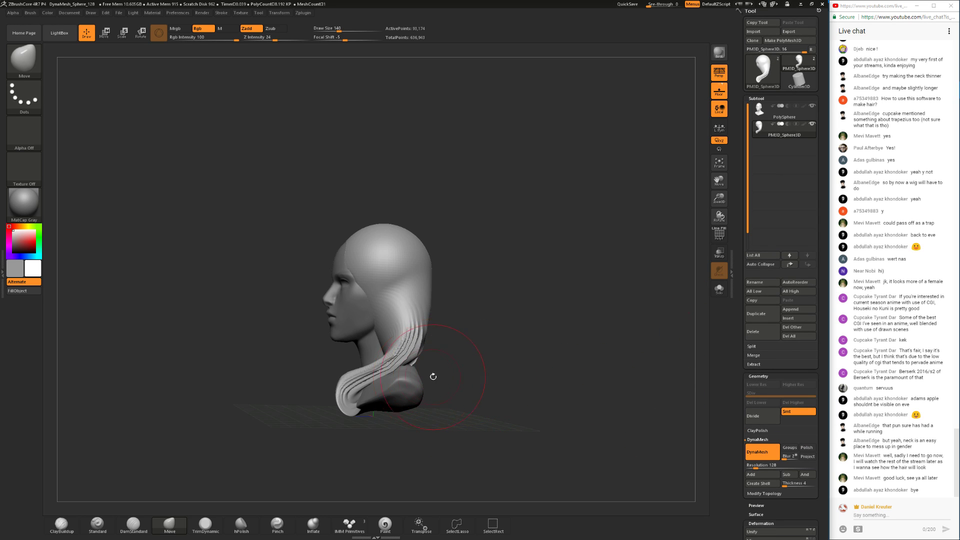
pyautogui.moveTo(430, 376); pyautogui.dragTo(390, 370)
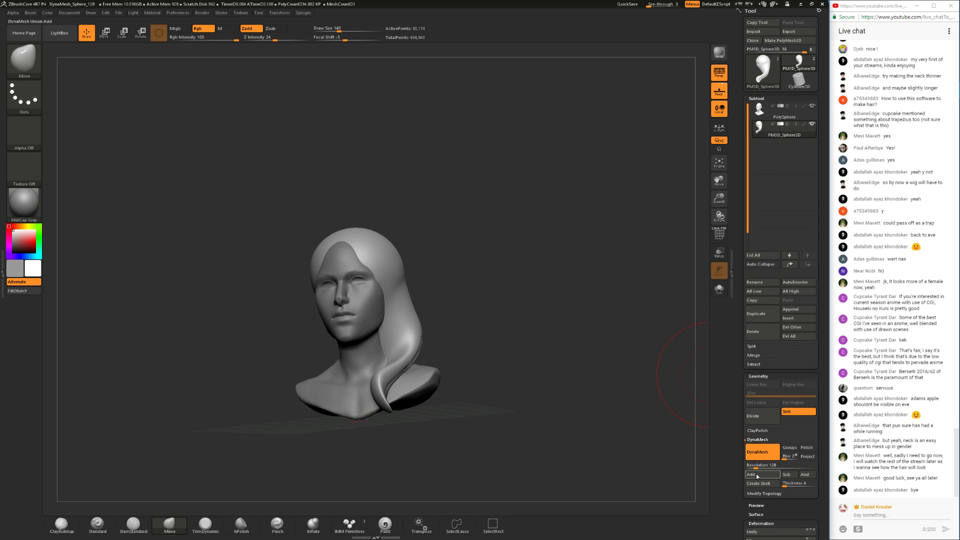
pyautogui.moveTo(578, 395); pyautogui.dragTo(500, 379)
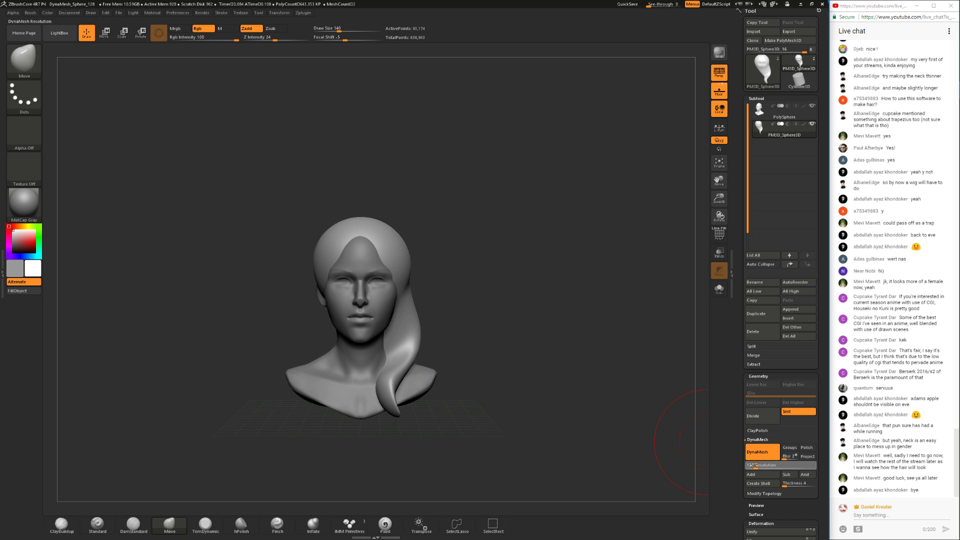
pyautogui.click(764, 451)
pyautogui.click(763, 450)
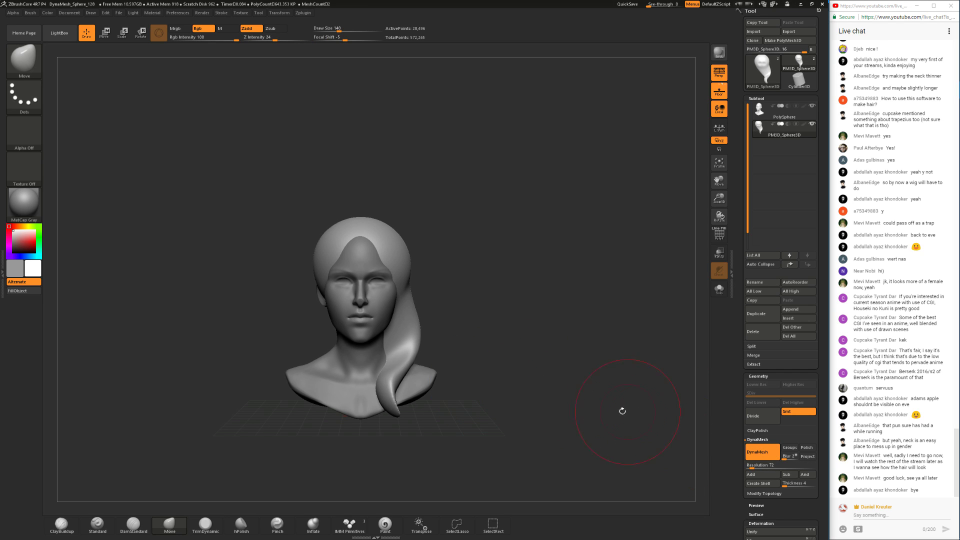
# - Smooth the remeshed strand and bend it into a wavy lock with a narrow tip in front of the shoulder
pyautogui.moveTo(419, 400); pyautogui.dragTo(402, 366)
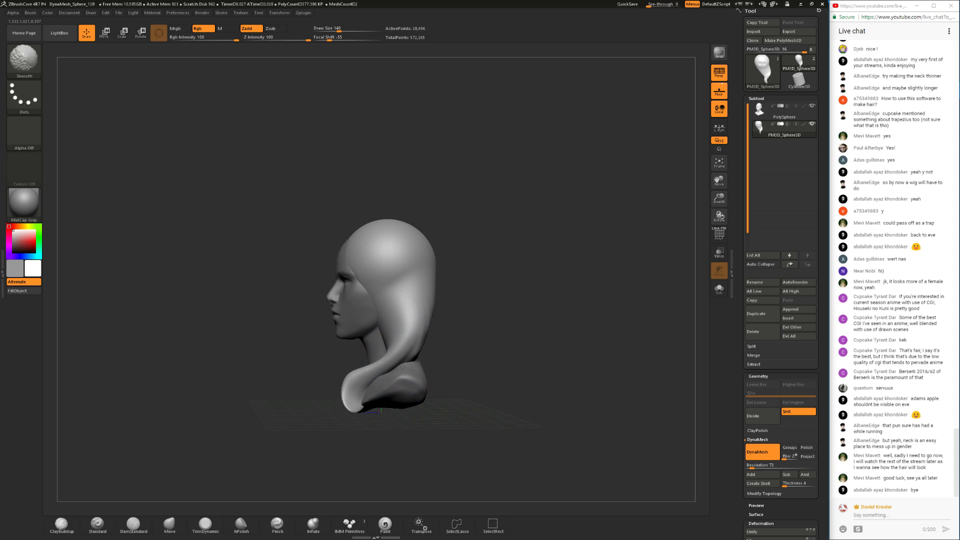
pyautogui.moveTo(520, 353)
pyautogui.mouseDown()
pyautogui.moveTo(436, 358)
pyautogui.moveTo(423, 347)
pyautogui.mouseUp()
pyautogui.moveTo(362, 347)
pyautogui.mouseDown()
pyautogui.moveTo(441, 362)
pyautogui.moveTo(444, 389)
pyautogui.moveTo(478, 382)
pyautogui.moveTo(452, 380)
pyautogui.moveTo(458, 361)
pyautogui.mouseUp()
pyautogui.keyDown('shift'); pyautogui.moveTo(385, 382); pyautogui.dragTo(455, 364); pyautogui.keyUp('shift')
pyautogui.moveTo(422, 395); pyautogui.dragTo(416, 399)
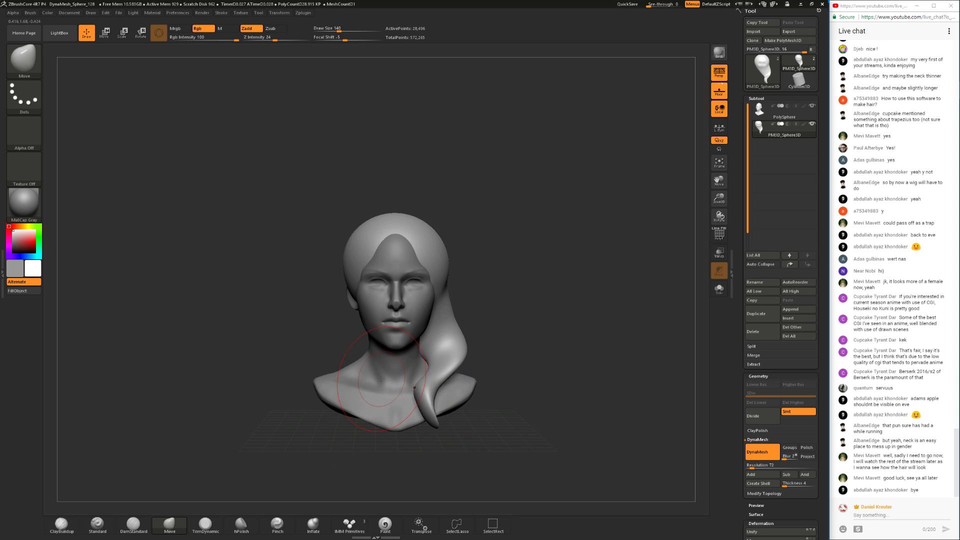
pyautogui.keyDown('shift'); pyautogui.moveTo(472, 361); pyautogui.dragTo(463, 349); pyautogui.keyUp('shift')
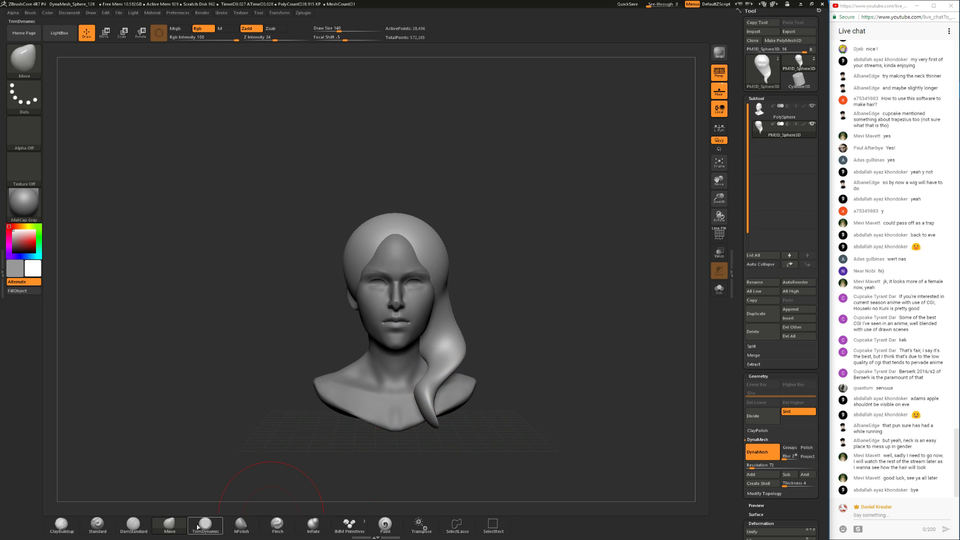
# - Thicken the lower part of the hair strand with the Inflate brush at draw size 228 and remesh it with DynaMesh
pyautogui.click(313, 523)
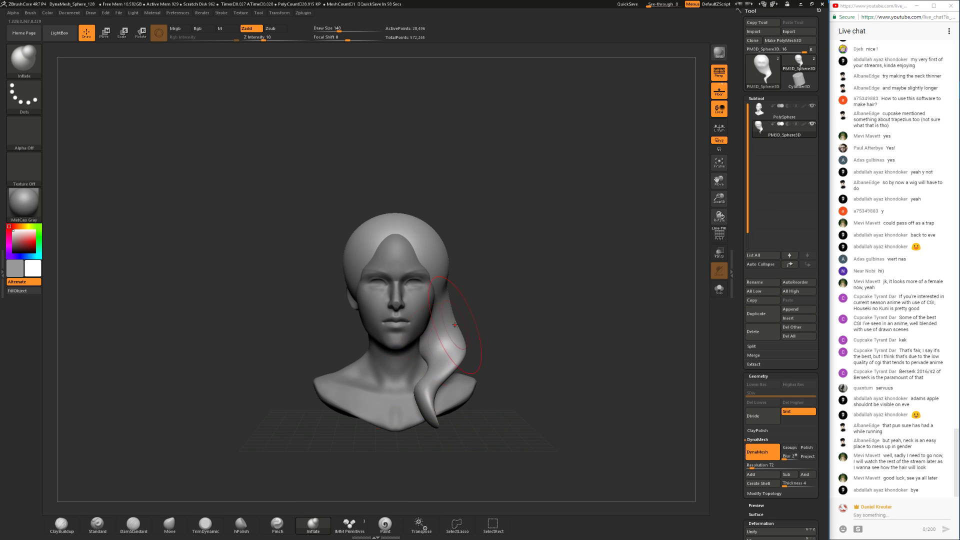
pyautogui.press('space')
pyautogui.moveTo(526, 373); pyautogui.dragTo(480, 372)
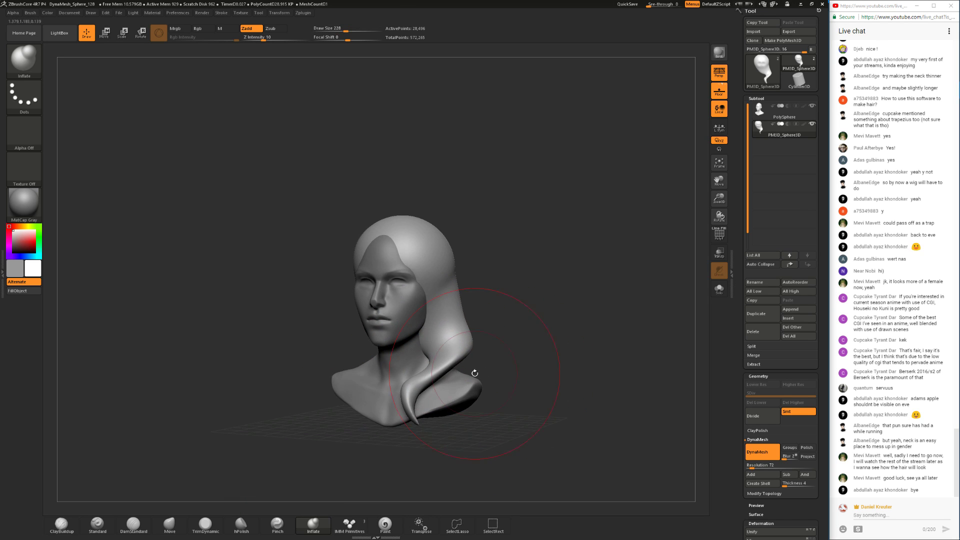
pyautogui.moveTo(425, 388)
pyautogui.mouseDown()
pyautogui.moveTo(435, 350)
pyautogui.moveTo(428, 342)
pyautogui.moveTo(444, 349)
pyautogui.moveTo(438, 383)
pyautogui.mouseUp()
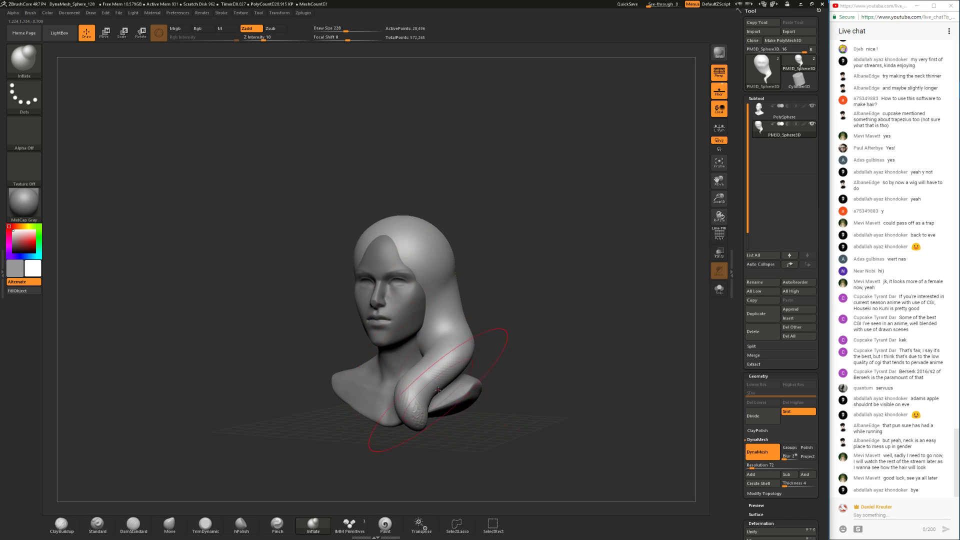
pyautogui.moveTo(445, 482); pyautogui.dragTo(492, 479)
pyautogui.keyDown('ctrl'); pyautogui.moveTo(527, 433); pyautogui.dragTo(508, 453); pyautogui.keyUp('ctrl')
# - Stretch the thickened strand down below the bust's base with the Move brush and smooth it
pyautogui.click(170, 524)
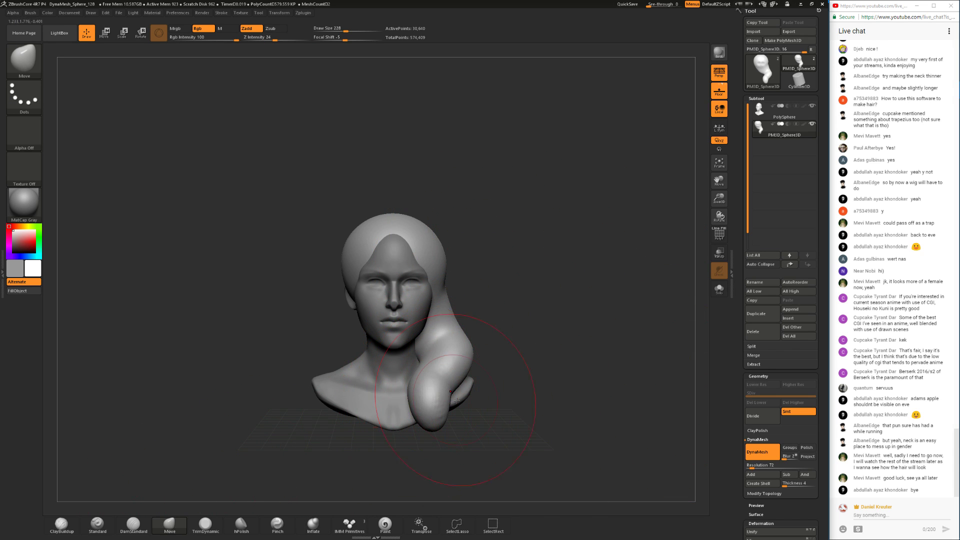
pyautogui.moveTo(466, 414); pyautogui.dragTo(438, 421)
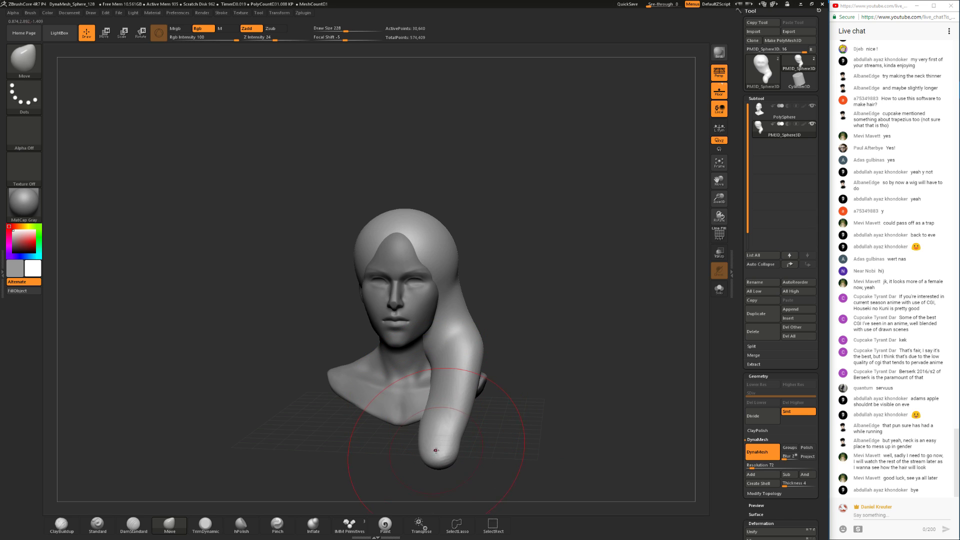
pyautogui.keyDown('ctrl'); pyautogui.moveTo(457, 445); pyautogui.dragTo(475, 422, button='right'); pyautogui.keyUp('ctrl')
pyautogui.moveTo(475, 422)
pyautogui.keyDown('shift'); pyautogui.mouseDown()
pyautogui.moveTo(496, 423)
pyautogui.moveTo(453, 428)
pyautogui.moveTo(453, 413)
pyautogui.moveTo(471, 410)
pyautogui.mouseUp(); pyautogui.keyUp('shift')
# - Reduce the Move brush size and reshape the lower strand, slimming it and adjusting the direction of its tip
pyautogui.press('space')
pyautogui.press('space')
pyautogui.press('space')
pyautogui.moveTo(478, 416); pyautogui.dragTo(456, 408)
pyautogui.press('space')
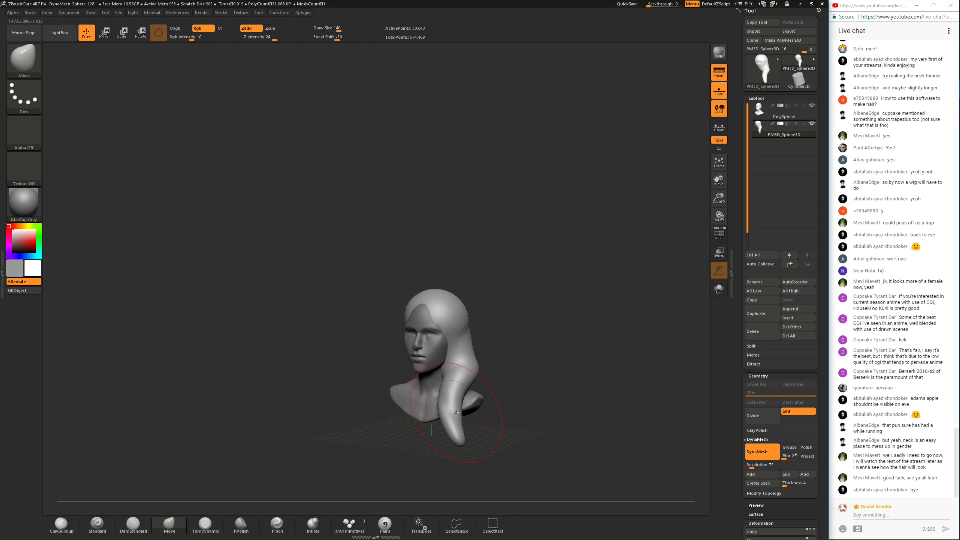
pyautogui.moveTo(474, 419); pyautogui.dragTo(494, 417)
pyautogui.press('space')
pyautogui.moveTo(460, 417); pyautogui.dragTo(457, 409)
pyautogui.press('space')
pyautogui.moveTo(439, 488)
pyautogui.keyDown('alt'); pyautogui.mouseDown()
pyautogui.moveTo(446, 419)
pyautogui.moveTo(474, 424)
pyautogui.mouseUp(); pyautogui.keyUp('alt')
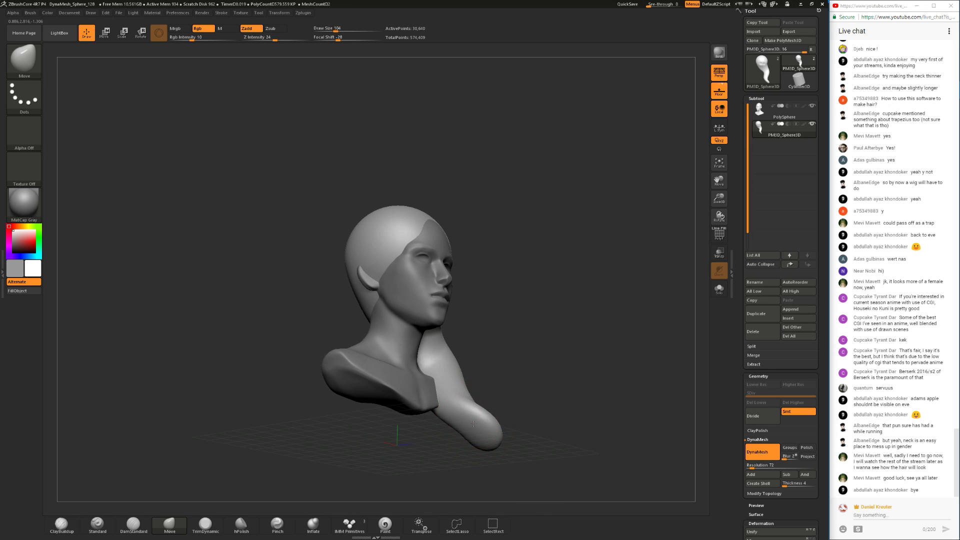
# - Reposition the lower hair strand in front of the shoulder with the Move brush at draw size 154
pyautogui.moveTo(431, 446); pyautogui.dragTo(446, 444)
pyautogui.press('space')
pyautogui.click(445, 444)
pyautogui.press('space')
pyautogui.moveTo(457, 410)
pyautogui.mouseDown()
pyautogui.moveTo(428, 440)
pyautogui.moveTo(463, 431)
pyautogui.moveTo(439, 417)
pyautogui.moveTo(438, 427)
pyautogui.mouseUp()
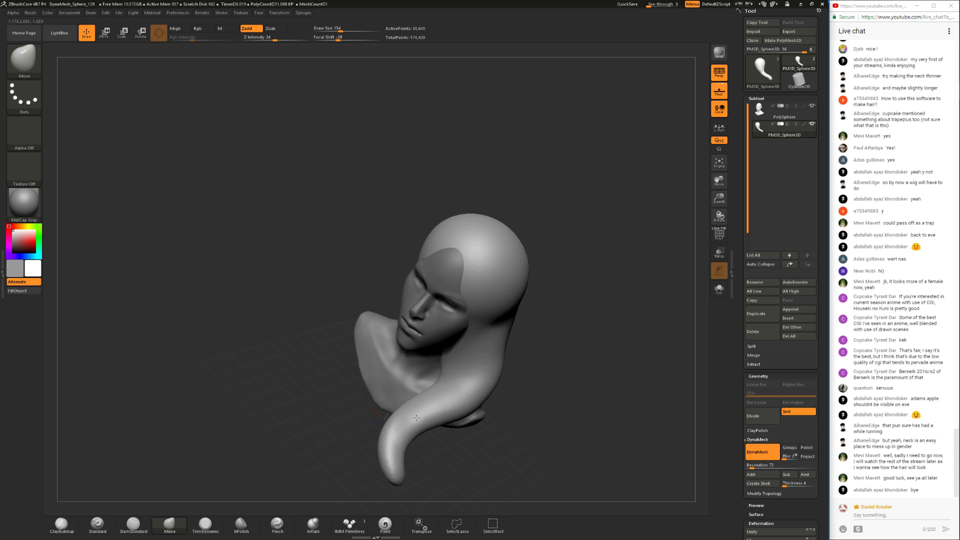
# - Reduce the Move brush to draw size 83 and refine the curve of the strand across the shoulder and at its tip
pyautogui.press('space')
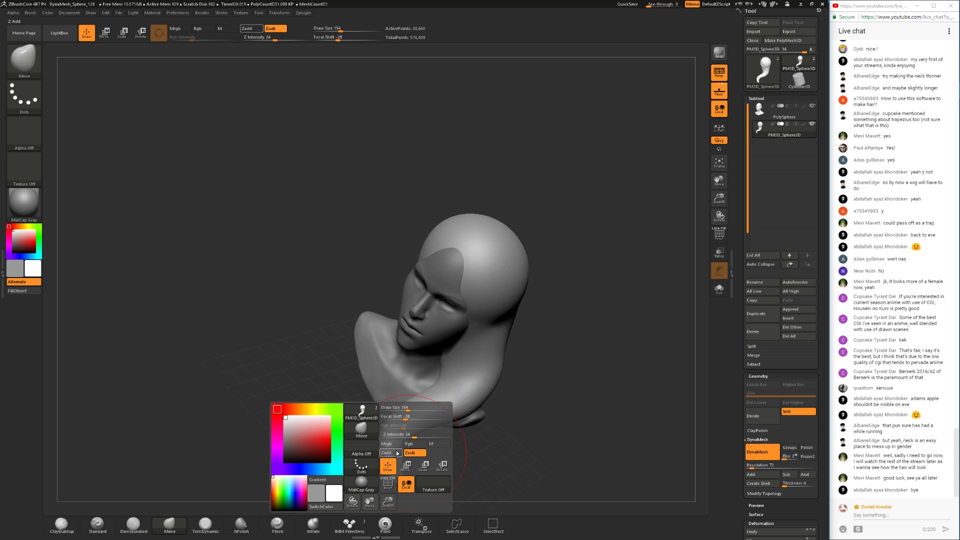
pyautogui.moveTo(405, 406); pyautogui.dragTo(401, 407)
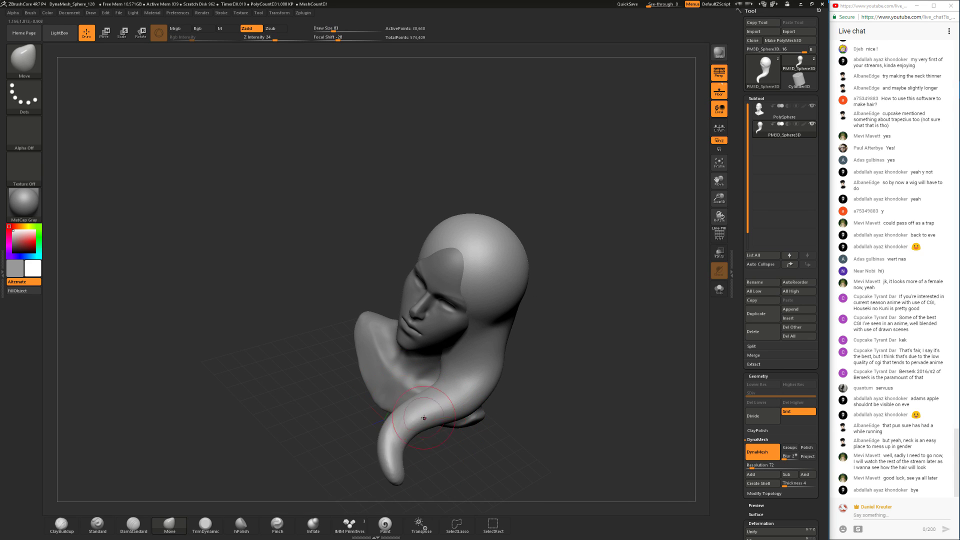
pyautogui.keyDown('alt'); pyautogui.moveTo(418, 407); pyautogui.dragTo(419, 353, button='right'); pyautogui.keyUp('alt')
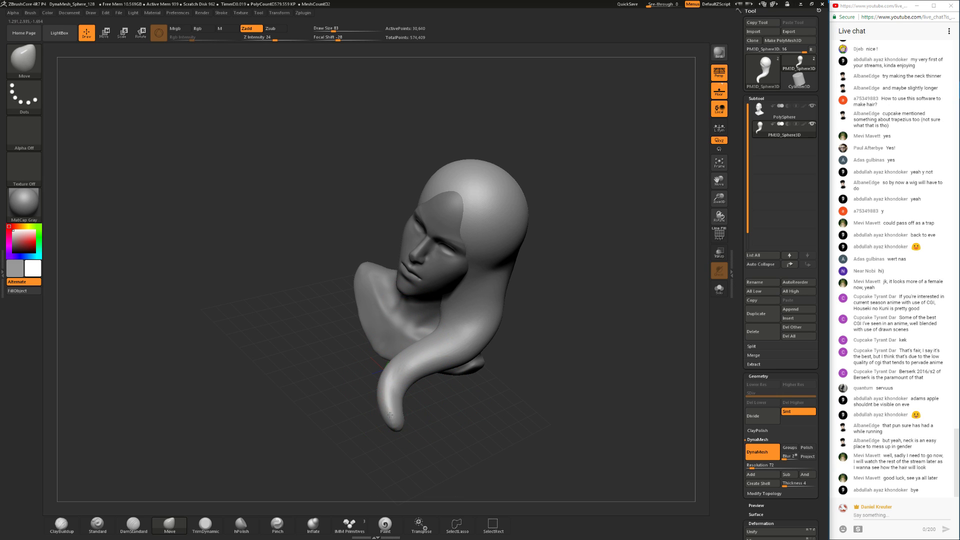
pyautogui.moveTo(420, 416)
pyautogui.mouseDown()
pyautogui.moveTo(429, 408)
pyautogui.moveTo(369, 427)
pyautogui.moveTo(368, 414)
pyautogui.moveTo(356, 413)
pyautogui.mouseUp()
pyautogui.moveTo(443, 358); pyautogui.dragTo(427, 366)
pyautogui.press('space')
pyautogui.moveTo(424, 369); pyautogui.dragTo(434, 369)
pyautogui.moveTo(436, 366)
pyautogui.mouseDown()
pyautogui.moveTo(386, 334)
pyautogui.moveTo(407, 325)
pyautogui.mouseUp()
pyautogui.moveTo(459, 347)
pyautogui.mouseDown()
pyautogui.moveTo(428, 334)
pyautogui.moveTo(431, 325)
pyautogui.moveTo(494, 319)
pyautogui.mouseUp()
# - Reshape the hair mass at the back of the head with the Move brush at draw size 104
pyautogui.press('space')
pyautogui.moveTo(309, 249); pyautogui.dragTo(306, 248)
pyautogui.moveTo(267, 280)
pyautogui.mouseDown()
pyautogui.moveTo(314, 279)
pyautogui.moveTo(284, 273)
pyautogui.mouseUp()
pyautogui.press('space')
pyautogui.press('space')
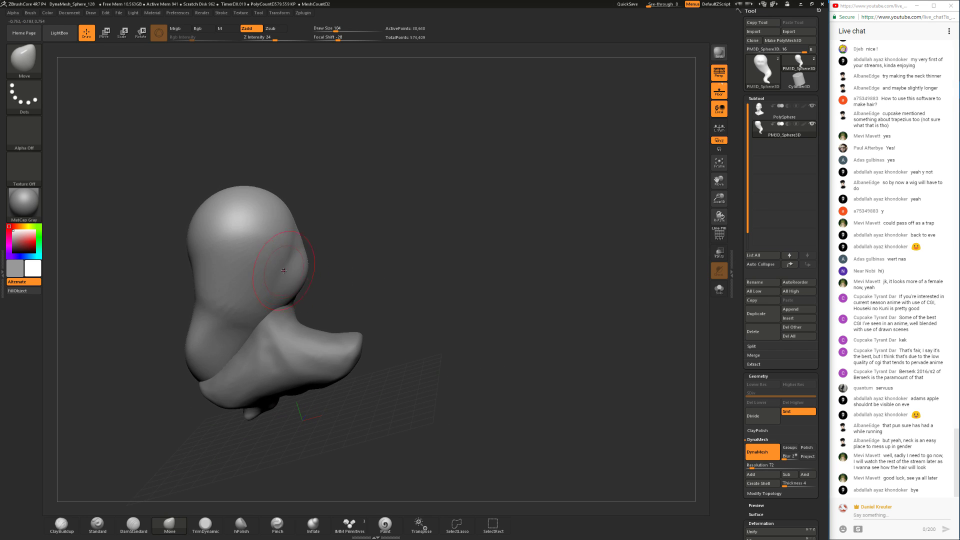
pyautogui.moveTo(261, 316)
pyautogui.mouseDown()
pyautogui.moveTo(359, 278)
pyautogui.moveTo(217, 336)
pyautogui.moveTo(349, 259)
pyautogui.moveTo(325, 254)
pyautogui.moveTo(342, 258)
pyautogui.moveTo(351, 285)
pyautogui.moveTo(339, 269)
pyautogui.mouseUp()
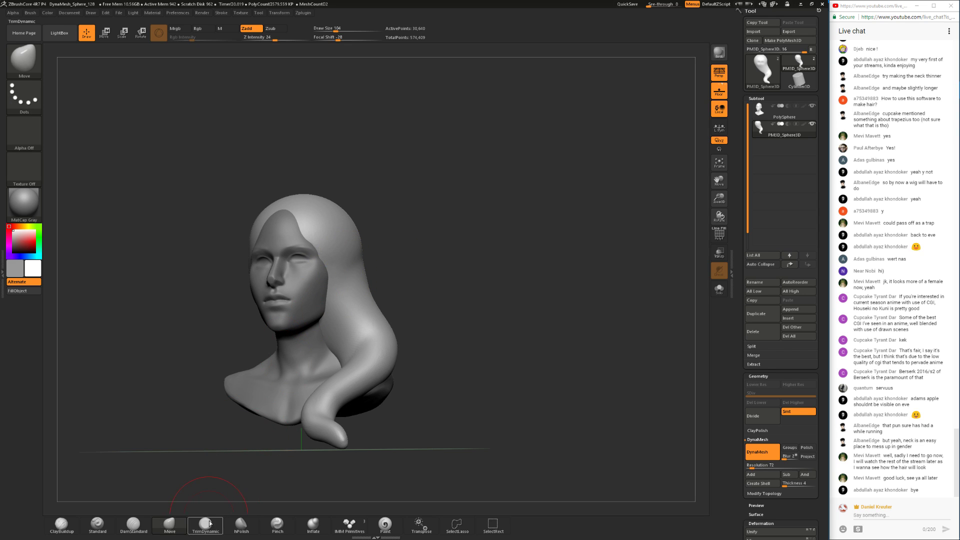
# - Pull the hair on the side opposite the long strand down over the ear with the Move brush at draw size 177
pyautogui.moveTo(380, 242); pyautogui.dragTo(410, 249)
pyautogui.press('space')
pyautogui.moveTo(392, 252); pyautogui.dragTo(408, 265)
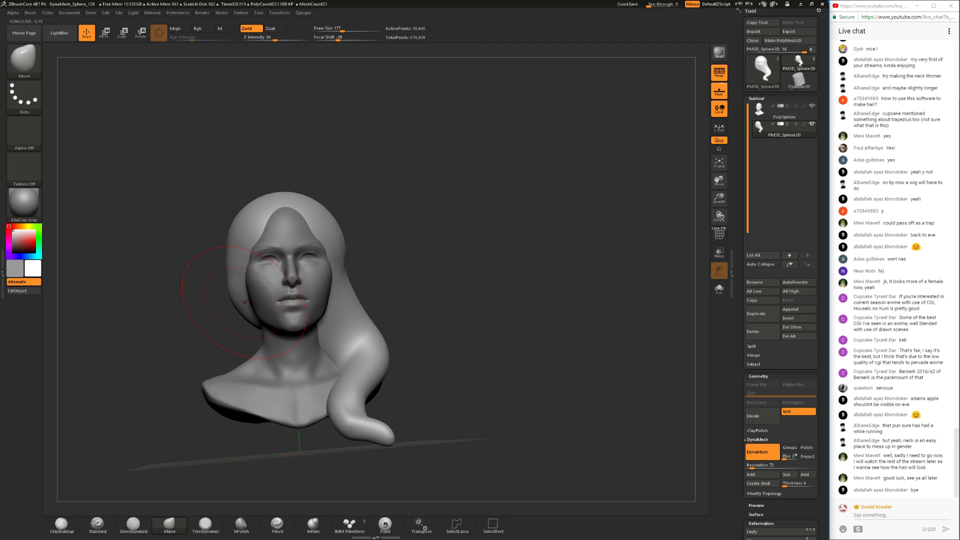
pyautogui.moveTo(216, 181); pyautogui.dragTo(300, 201)
# - Pull the front hair forward into a parted fringe over the forehead with the Move brush at draw size 104
pyautogui.press('space')
pyautogui.moveTo(260, 245)
pyautogui.mouseDown()
pyautogui.moveTo(270, 241)
pyautogui.moveTo(256, 217)
pyautogui.mouseUp()
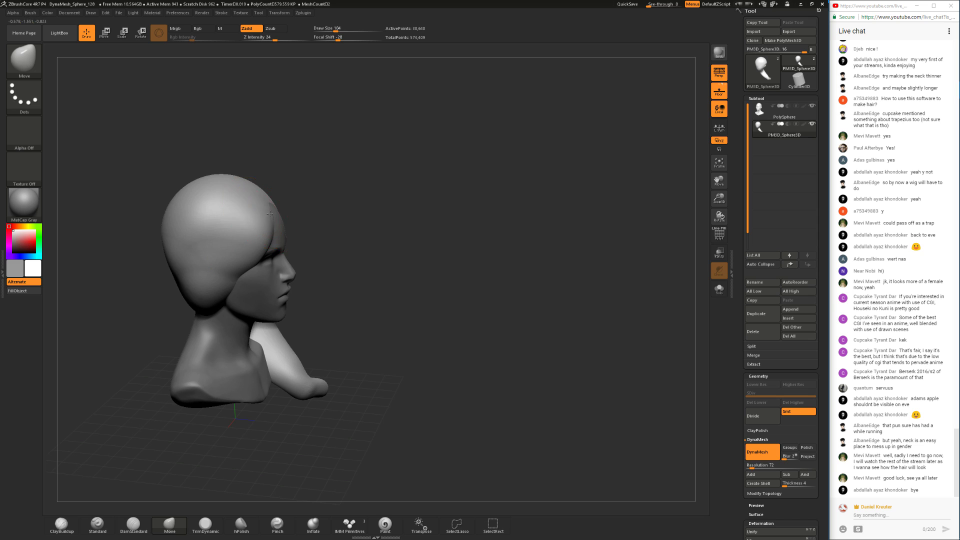
pyautogui.moveTo(341, 212); pyautogui.dragTo(254, 225)
pyautogui.moveTo(179, 252)
pyautogui.mouseDown()
pyautogui.moveTo(225, 258)
pyautogui.moveTo(250, 242)
pyautogui.mouseUp()
pyautogui.moveTo(324, 191)
pyautogui.mouseDown()
pyautogui.moveTo(286, 220)
pyautogui.moveTo(261, 218)
pyautogui.mouseUp()
pyautogui.moveTo(368, 175); pyautogui.dragTo(303, 223)
pyautogui.moveTo(365, 190); pyautogui.dragTo(292, 200)
pyautogui.moveTo(304, 218); pyautogui.dragTo(295, 221)
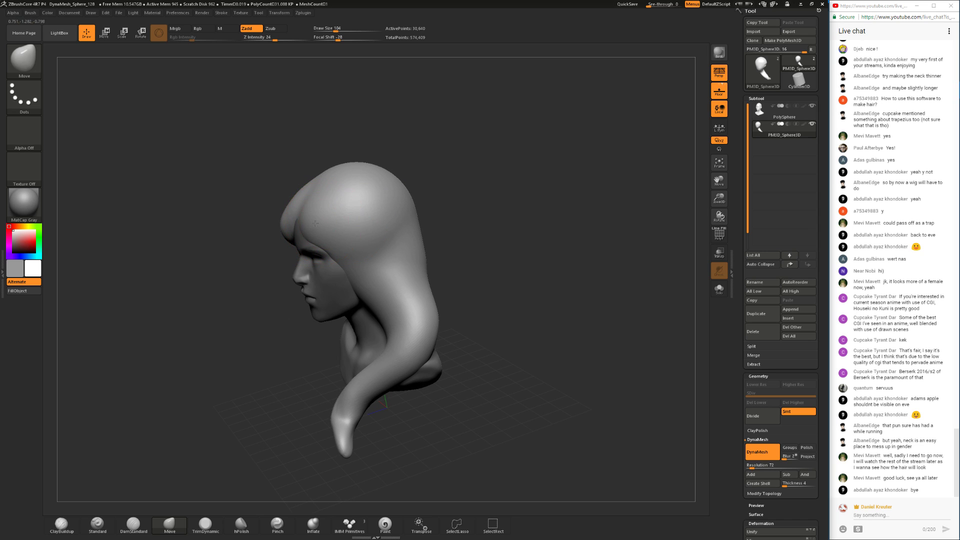
pyautogui.moveTo(271, 253); pyautogui.dragTo(307, 274)
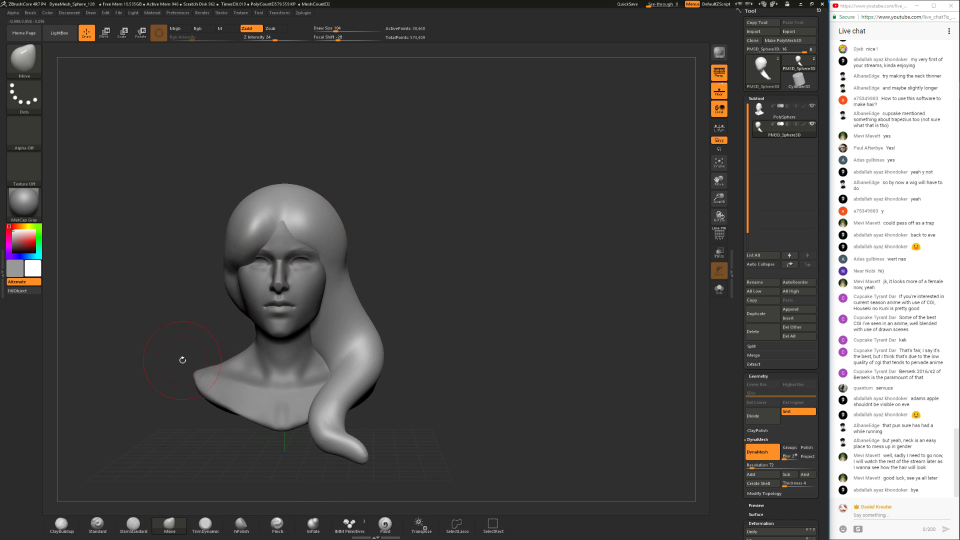
# - Carve a parting line over the top of the hair with the DamStandard brush at draw size 87
pyautogui.click(134, 525)
pyautogui.moveTo(376, 154)
pyautogui.mouseDown()
pyautogui.moveTo(340, 216)
pyautogui.moveTo(311, 134)
pyautogui.moveTo(274, 224)
pyautogui.mouseUp()
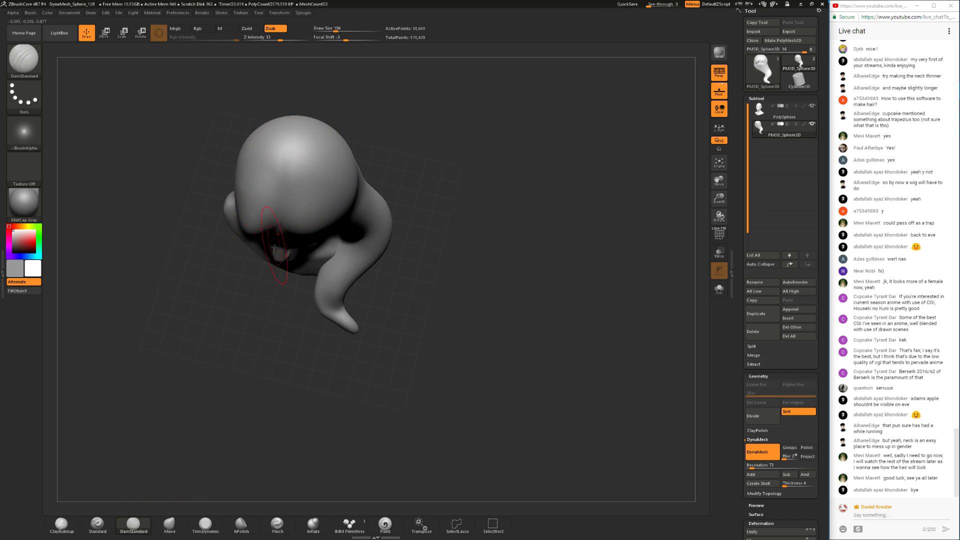
pyautogui.press('space')
pyautogui.moveTo(302, 168); pyautogui.dragTo(301, 168)
pyautogui.moveTo(337, 122); pyautogui.dragTo(338, 97)
pyautogui.moveTo(339, 97)
pyautogui.keyDown('alt'); pyautogui.mouseDown()
pyautogui.moveTo(338, 168)
pyautogui.moveTo(333, 142)
pyautogui.mouseUp(); pyautogui.keyUp('alt')
pyautogui.moveTo(290, 240); pyautogui.dragTo(301, 215)
pyautogui.moveTo(325, 178)
pyautogui.mouseDown()
pyautogui.moveTo(326, 129)
pyautogui.moveTo(294, 203)
pyautogui.mouseUp()
pyautogui.moveTo(311, 392); pyautogui.dragTo(461, 357)
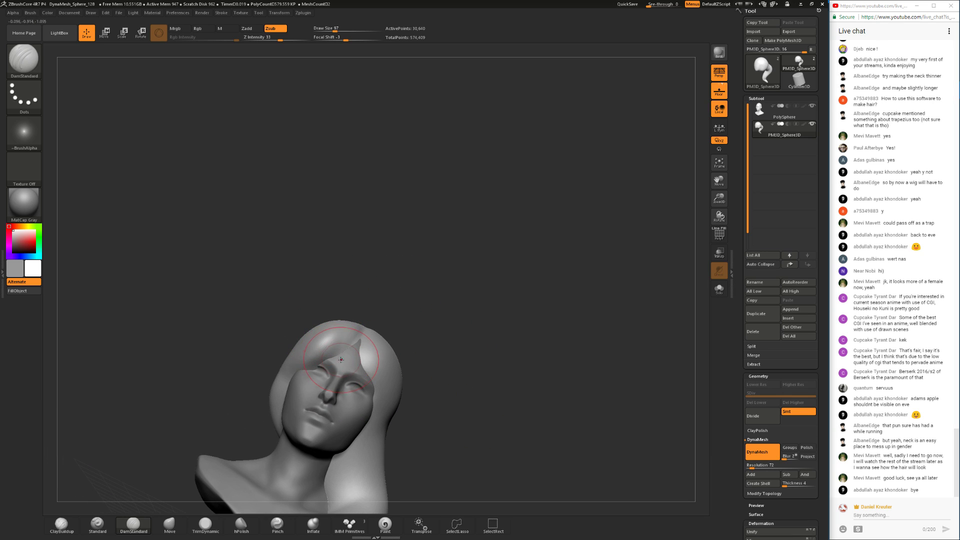
# - Sharpen the crease under the fringe with the DamStandard brush at draw size 48 and remesh the hair with DynaMesh
pyautogui.moveTo(334, 359)
pyautogui.mouseDown()
pyautogui.moveTo(307, 369)
pyautogui.moveTo(324, 358)
pyautogui.mouseUp()
pyautogui.press('space')
pyautogui.moveTo(324, 372); pyautogui.dragTo(335, 353, button='right')
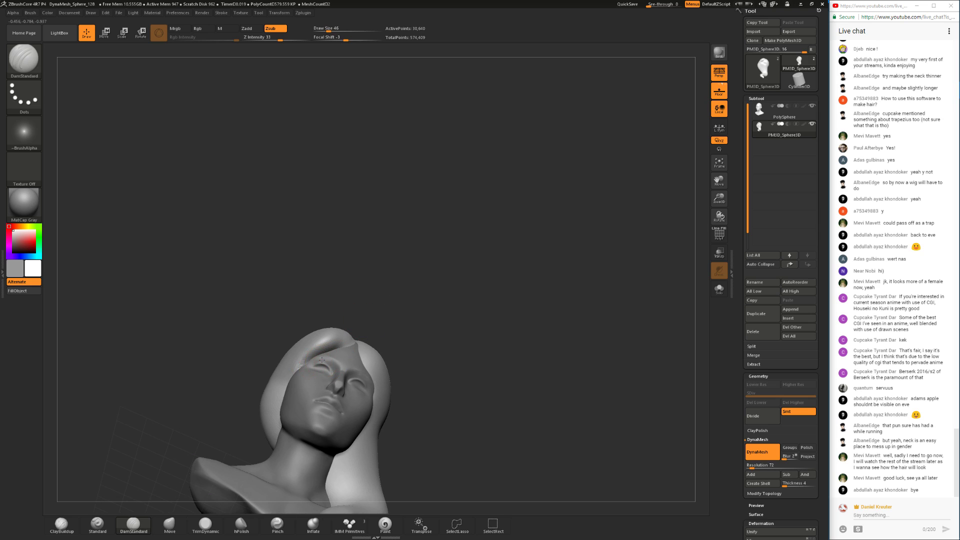
pyautogui.keyDown('ctrl'); pyautogui.moveTo(373, 281); pyautogui.dragTo(396, 316); pyautogui.keyUp('ctrl')
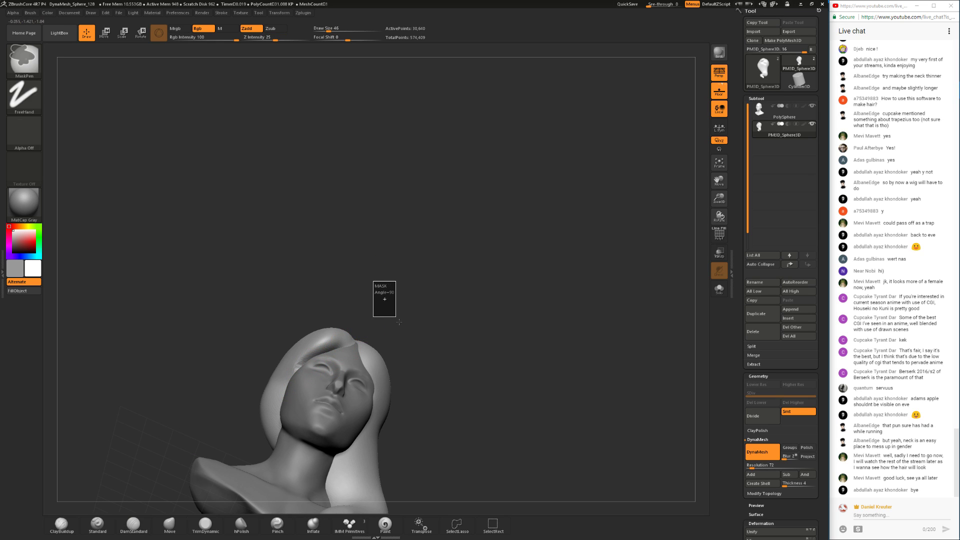
# - Carve the inner hair edge beside the temple with the DamStandard brush in transparent view and smooth it
pyautogui.click(720, 255)
pyautogui.moveTo(448, 275); pyautogui.dragTo(464, 288, button='right')
pyautogui.press('space')
pyautogui.moveTo(460, 284); pyautogui.dragTo(464, 283)
pyautogui.moveTo(465, 283); pyautogui.dragTo(427, 289, button='right')
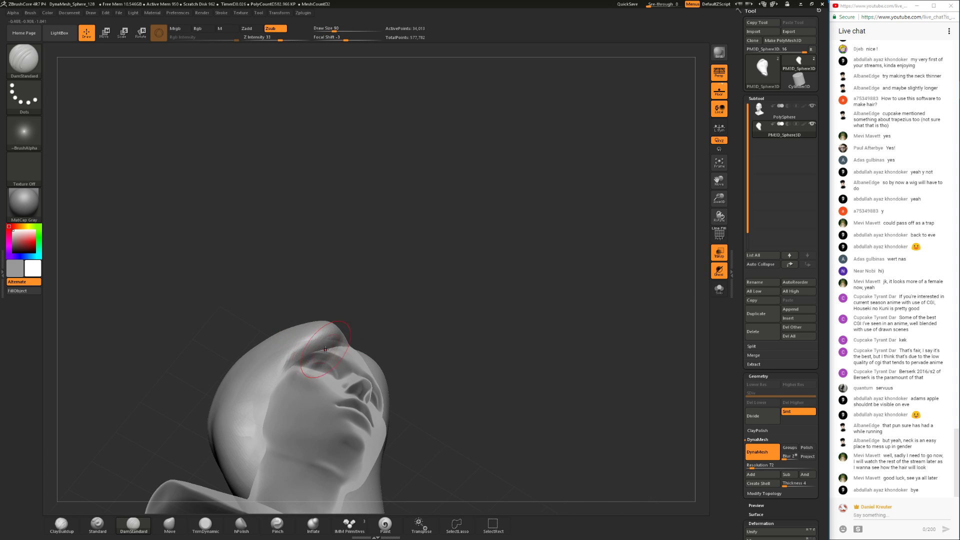
pyautogui.moveTo(276, 389); pyautogui.dragTo(262, 416)
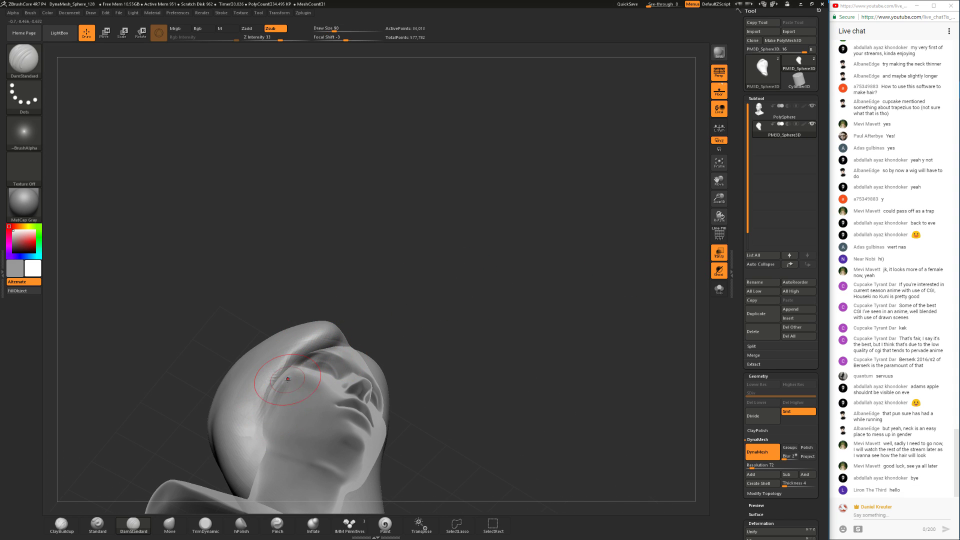
pyautogui.click(719, 253)
pyautogui.moveTo(482, 267); pyautogui.dragTo(456, 295, button='right')
pyautogui.moveTo(284, 351)
pyautogui.keyDown('shift'); pyautogui.mouseDown()
pyautogui.moveTo(302, 327)
pyautogui.moveTo(267, 353)
pyautogui.moveTo(262, 372)
pyautogui.mouseUp(); pyautogui.keyUp('shift')
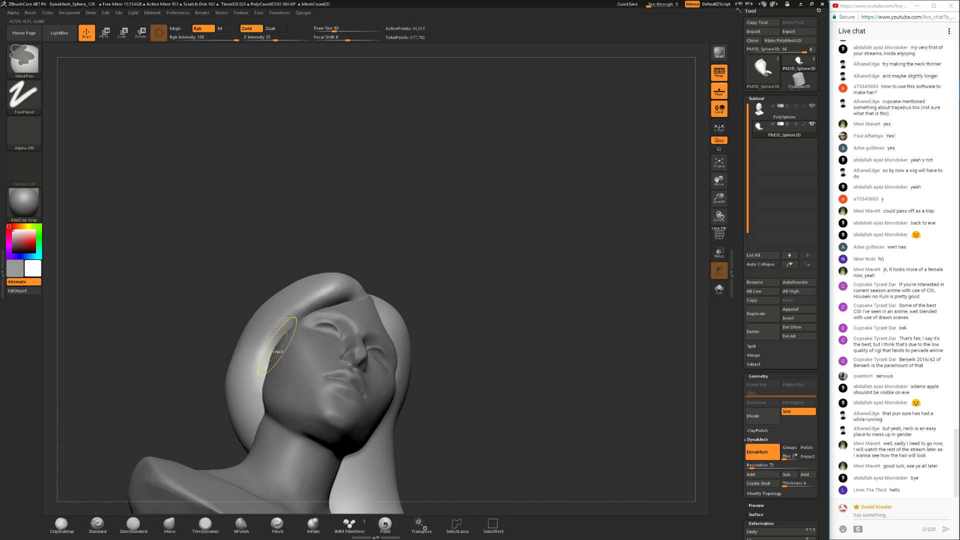
# - Reshape the hair edge framing the temple and cheek with the Move brush at draw size 158
pyautogui.click(169, 525)
pyautogui.press('space')
pyautogui.moveTo(301, 316); pyautogui.dragTo(307, 316)
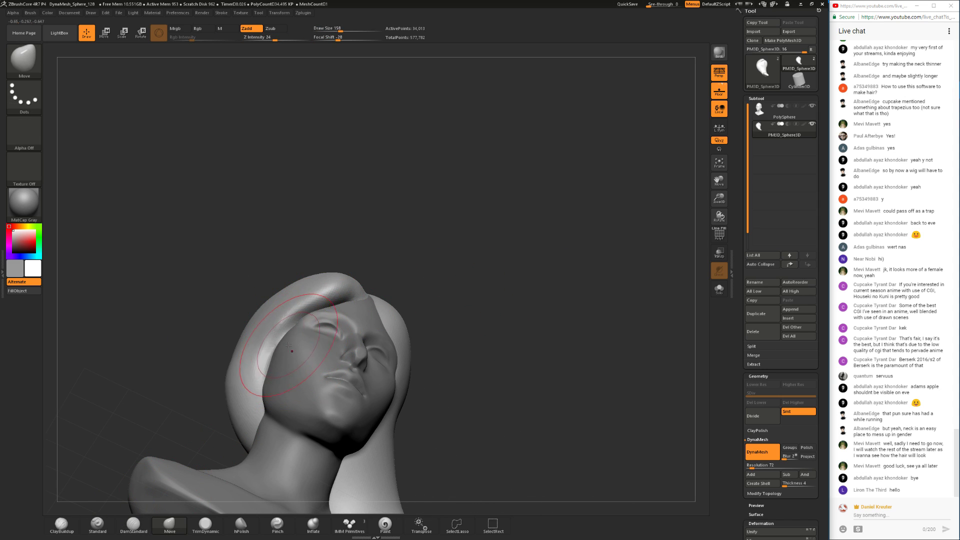
pyautogui.moveTo(387, 235)
pyautogui.mouseDown()
pyautogui.moveTo(430, 233)
pyautogui.moveTo(395, 235)
pyautogui.moveTo(426, 247)
pyautogui.moveTo(408, 254)
pyautogui.moveTo(419, 252)
pyautogui.mouseUp()
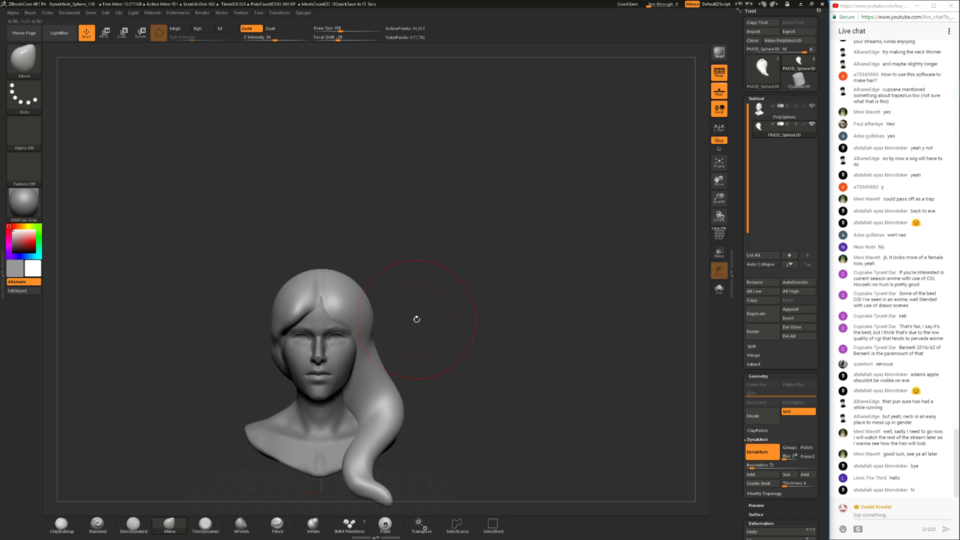
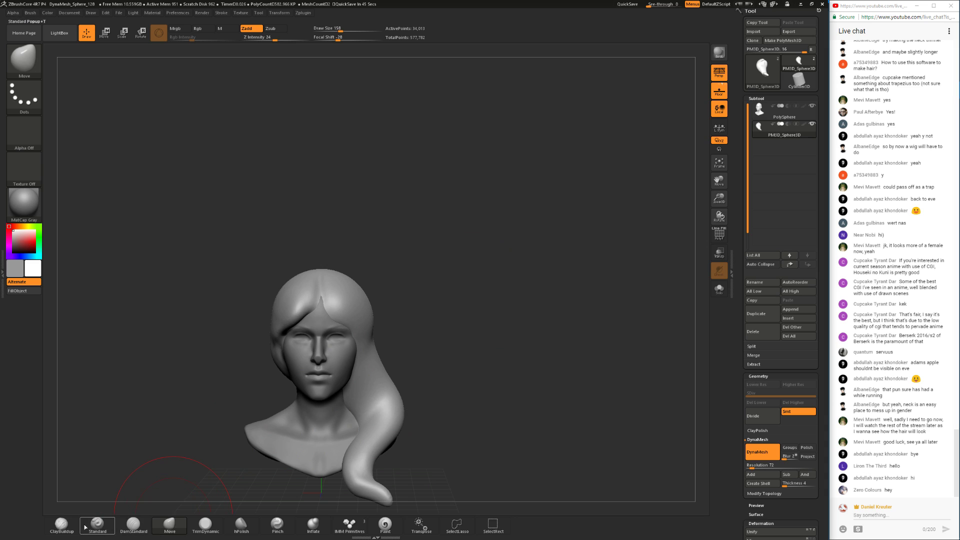
# - Try to add volume to the side of the hair with the ClayBuildup brush at draw size 77
pyautogui.click(56, 531)
pyautogui.moveTo(439, 334)
pyautogui.mouseDown()
pyautogui.moveTo(478, 328)
pyautogui.moveTo(505, 345)
pyautogui.mouseUp()
pyautogui.moveTo(118, 492); pyautogui.dragTo(222, 386)
pyautogui.press('space')
pyautogui.click(416, 300)
pyautogui.moveTo(413, 292)
pyautogui.mouseDown()
pyautogui.moveTo(459, 295)
pyautogui.moveTo(425, 291)
pyautogui.mouseUp()
pyautogui.press('space')
pyautogui.moveTo(426, 290); pyautogui.dragTo(410, 278)
pyautogui.moveTo(369, 320)
pyautogui.mouseDown()
pyautogui.moveTo(336, 330)
pyautogui.moveTo(365, 324)
pyautogui.mouseUp()
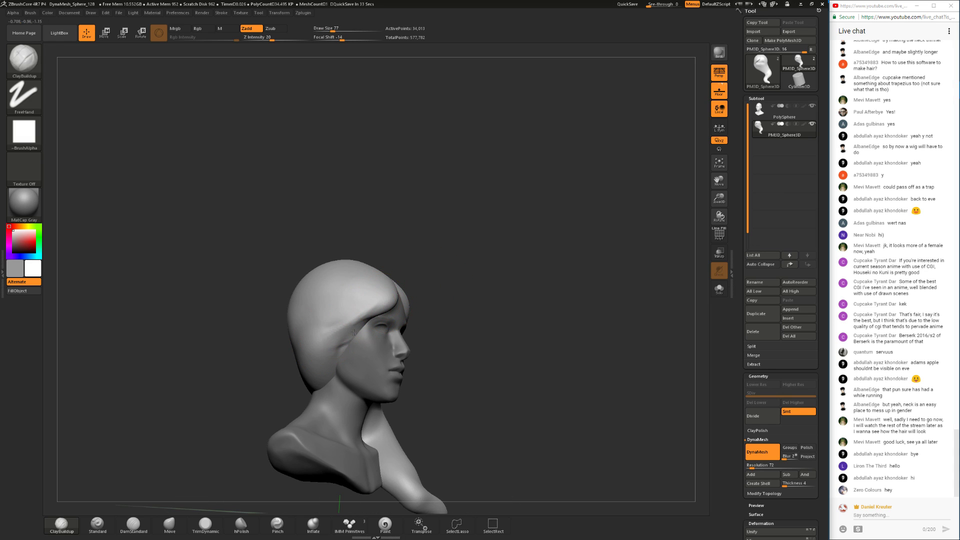
pyautogui.hotkey('ctrl', 'z')
pyautogui.hotkey('ctrl', 'z')
# - Build up the side hair behind the temple with the ClayBuildup brush at draw size 58
pyautogui.press('space')
pyautogui.moveTo(364, 306); pyautogui.dragTo(357, 307)
pyautogui.moveTo(427, 278)
pyautogui.mouseDown()
pyautogui.moveTo(429, 290)
pyautogui.moveTo(419, 288)
pyautogui.mouseUp()
pyautogui.moveTo(341, 316)
pyautogui.mouseDown()
pyautogui.moveTo(335, 349)
pyautogui.moveTo(346, 330)
pyautogui.mouseUp()
pyautogui.press('space')
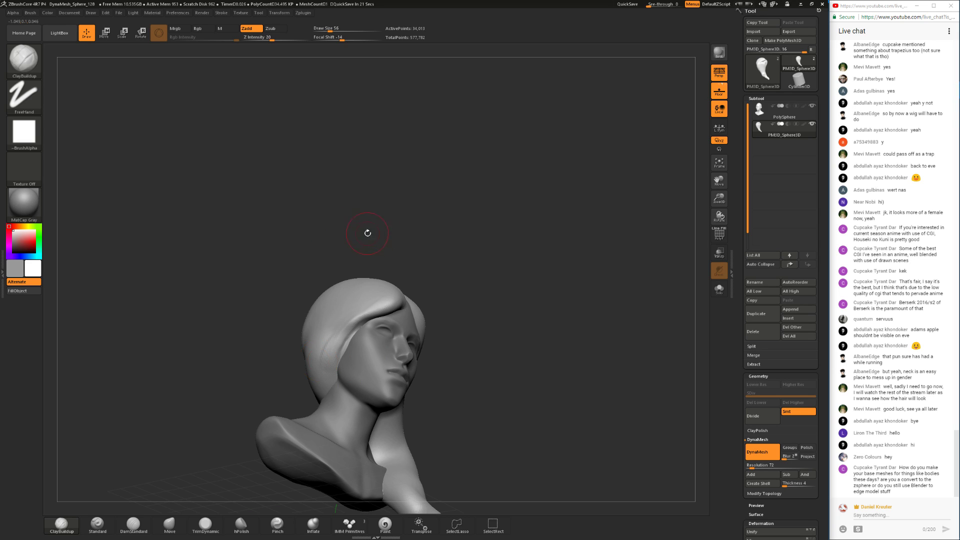
pyautogui.moveTo(421, 251); pyautogui.dragTo(447, 277)
pyautogui.moveTo(540, 358); pyautogui.dragTo(511, 340)
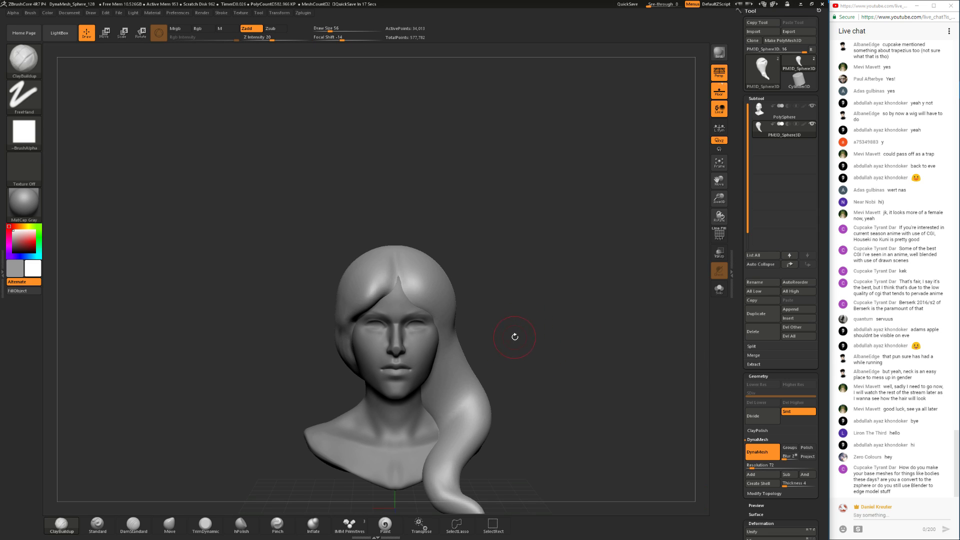
pyautogui.moveTo(498, 322); pyautogui.dragTo(556, 316)
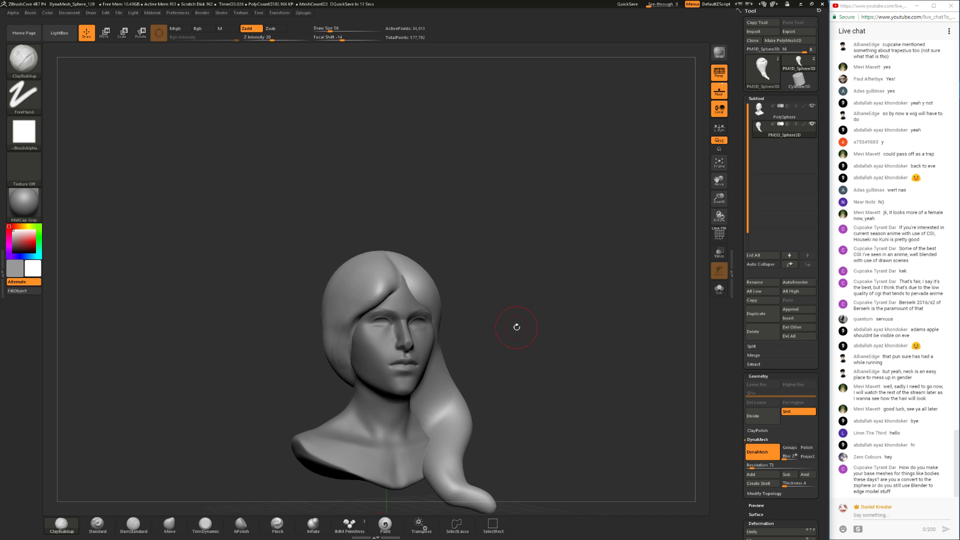
pyautogui.moveTo(500, 271); pyautogui.dragTo(351, 349)
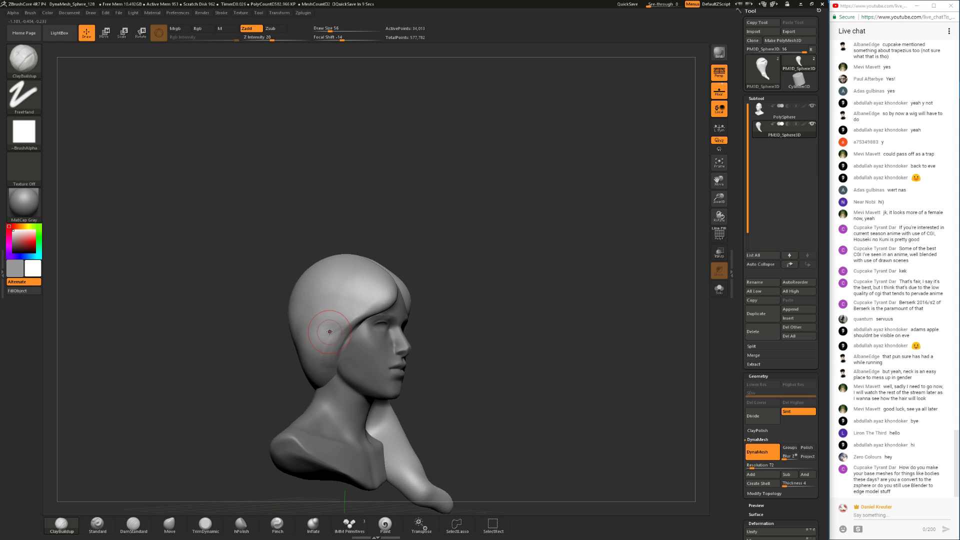
pyautogui.keyDown('shift'); pyautogui.moveTo(503, 277); pyautogui.dragTo(325, 339); pyautogui.keyUp('shift')
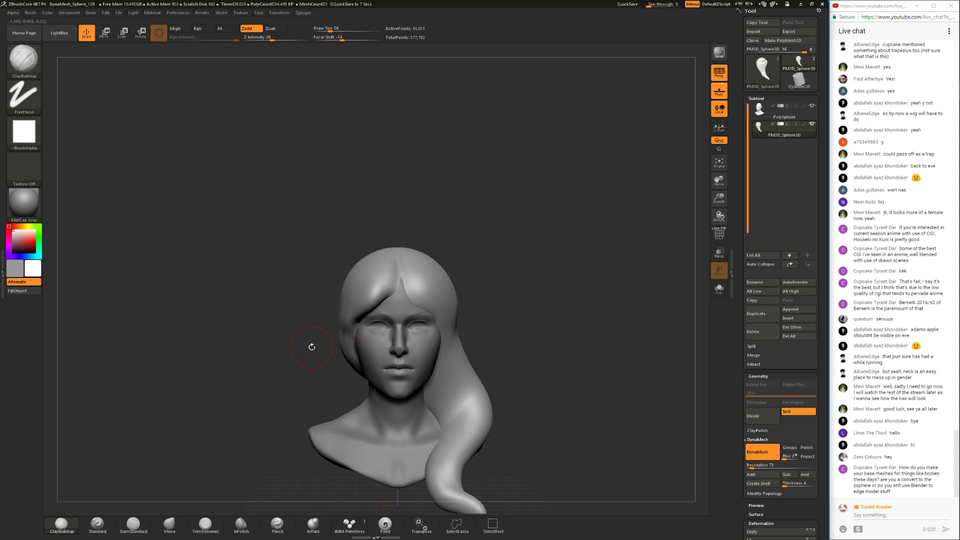
pyautogui.moveTo(286, 378); pyautogui.dragTo(347, 340)
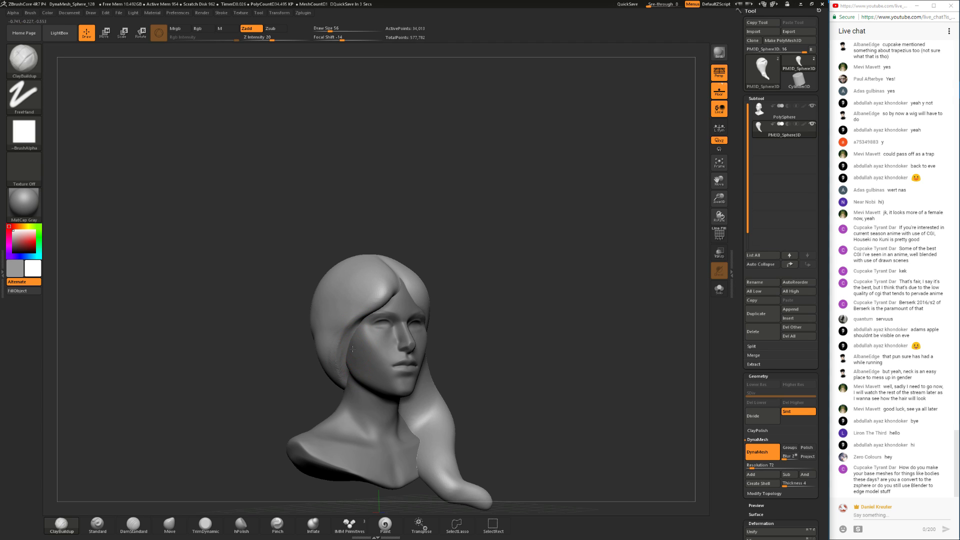
# - Adjust the outline of the hair over the ear with the Move brush at draw size 87 and the TrimDynamic brush
pyautogui.click(170, 524)
pyautogui.moveTo(145, 452); pyautogui.dragTo(245, 453)
pyautogui.press('space')
pyautogui.moveTo(349, 340); pyautogui.dragTo(353, 341)
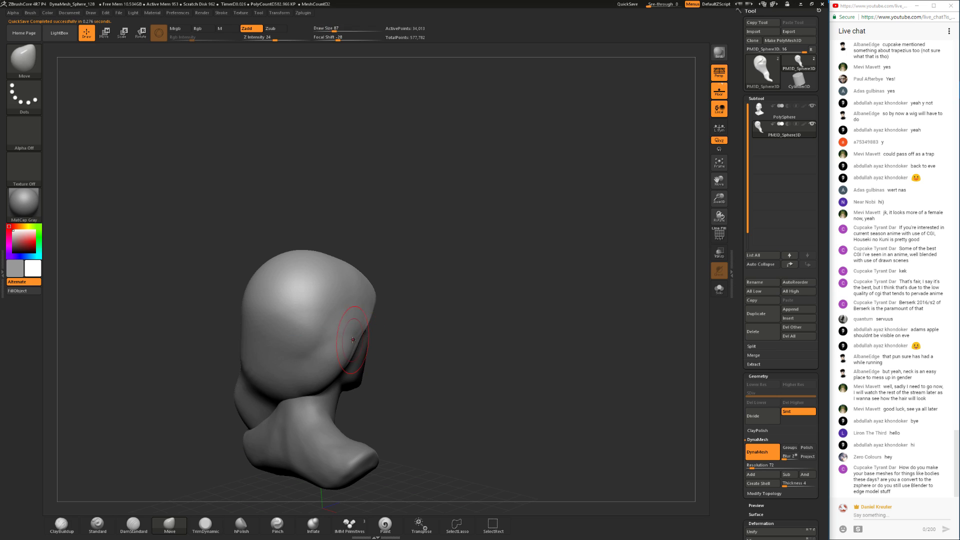
pyautogui.press('shift')
pyautogui.moveTo(464, 317); pyautogui.dragTo(367, 300)
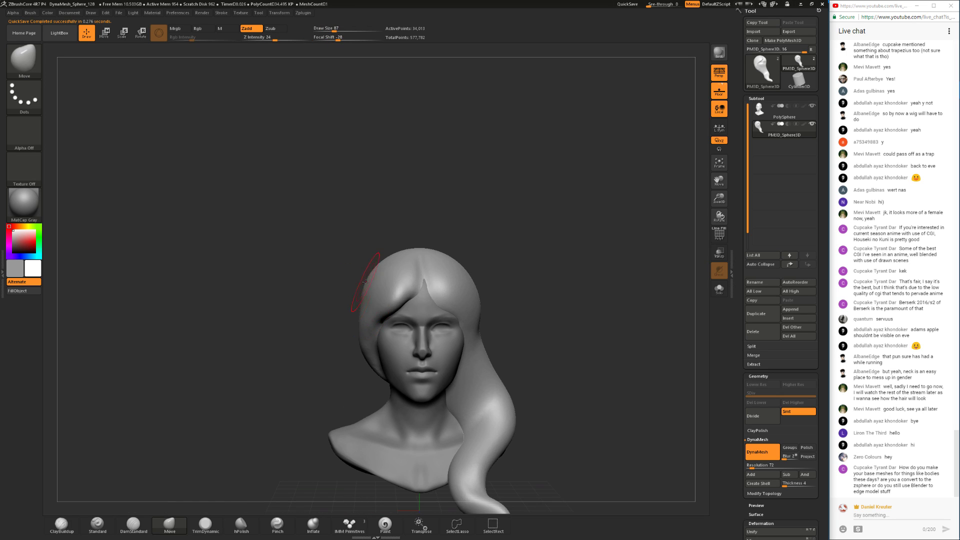
pyautogui.click(210, 525)
pyautogui.moveTo(304, 364); pyautogui.dragTo(330, 361)
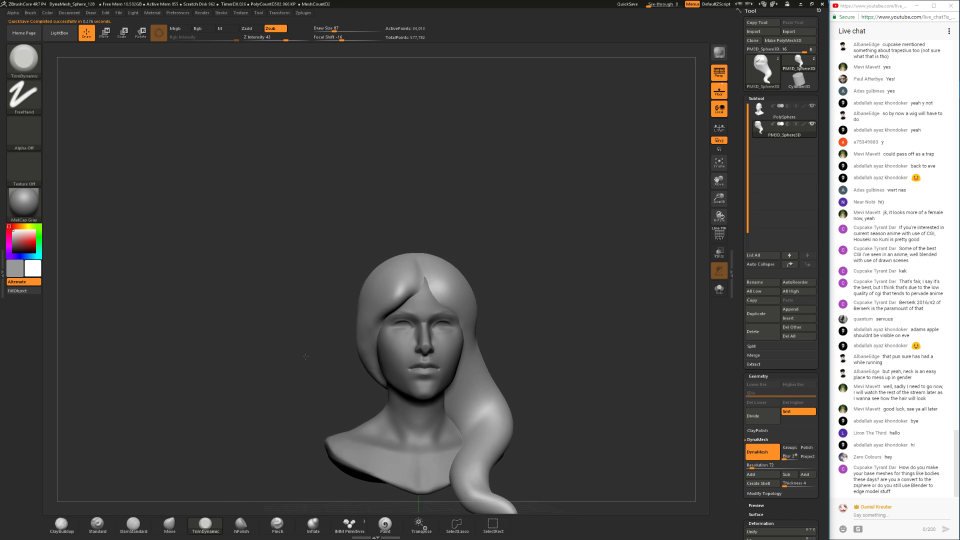
# - Pull the side hair down behind the jaw and neck to the shoulder with the Move brush, reducing it to draw size 68
pyautogui.click(170, 524)
pyautogui.moveTo(252, 427); pyautogui.dragTo(245, 423)
pyautogui.press('space')
pyautogui.moveTo(366, 400); pyautogui.dragTo(390, 406)
pyautogui.moveTo(287, 407)
pyautogui.mouseDown()
pyautogui.moveTo(367, 411)
pyautogui.moveTo(373, 425)
pyautogui.moveTo(359, 440)
pyautogui.moveTo(369, 442)
pyautogui.moveTo(283, 444)
pyautogui.mouseUp()
pyautogui.press('space')
pyautogui.moveTo(429, 402); pyautogui.dragTo(422, 403)
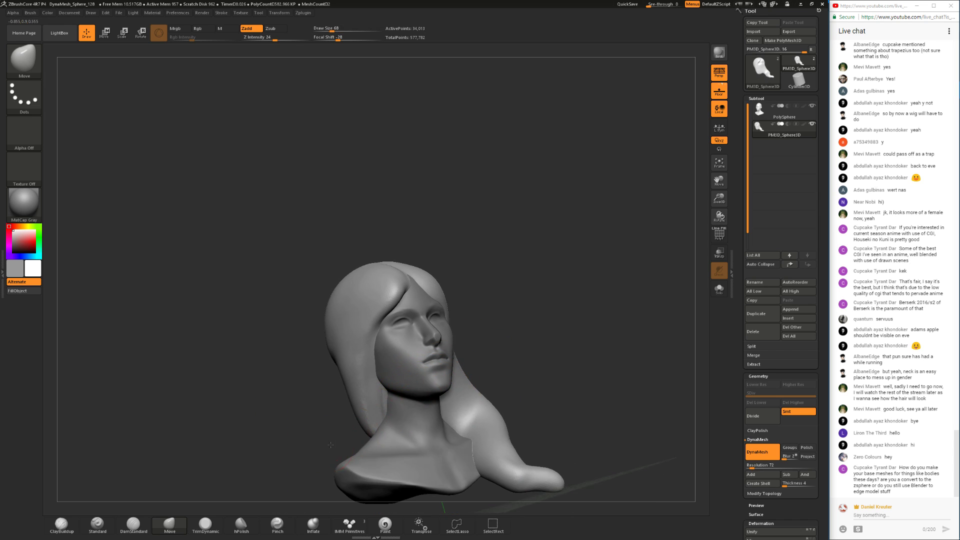
# - Refine the front edge of the lengthened side hair along the cheek and neck with the Move brush at draw size 65
pyautogui.moveTo(306, 436); pyautogui.dragTo(353, 440)
pyautogui.press('space')
pyautogui.moveTo(428, 395); pyautogui.dragTo(424, 395)
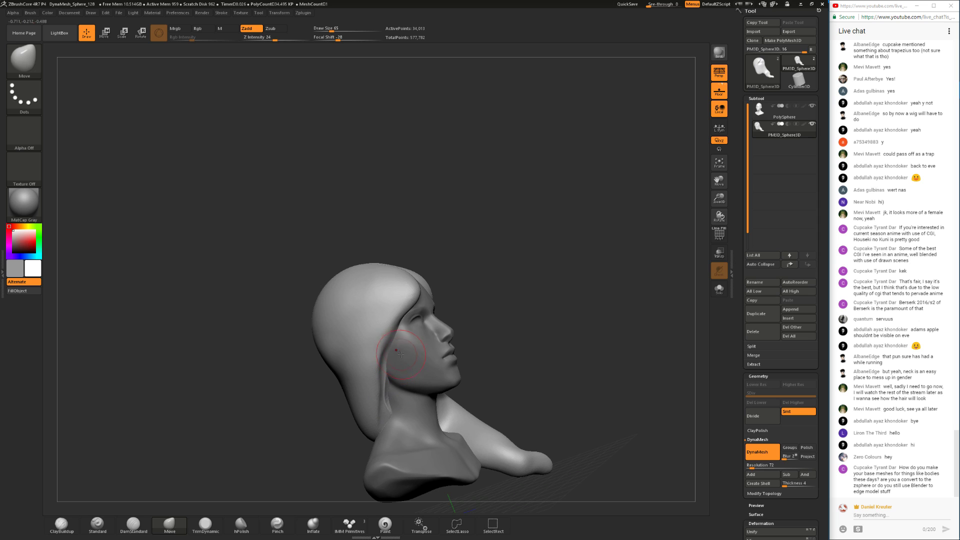
pyautogui.moveTo(338, 414)
pyautogui.mouseDown()
pyautogui.moveTo(298, 415)
pyautogui.moveTo(310, 409)
pyautogui.mouseUp()
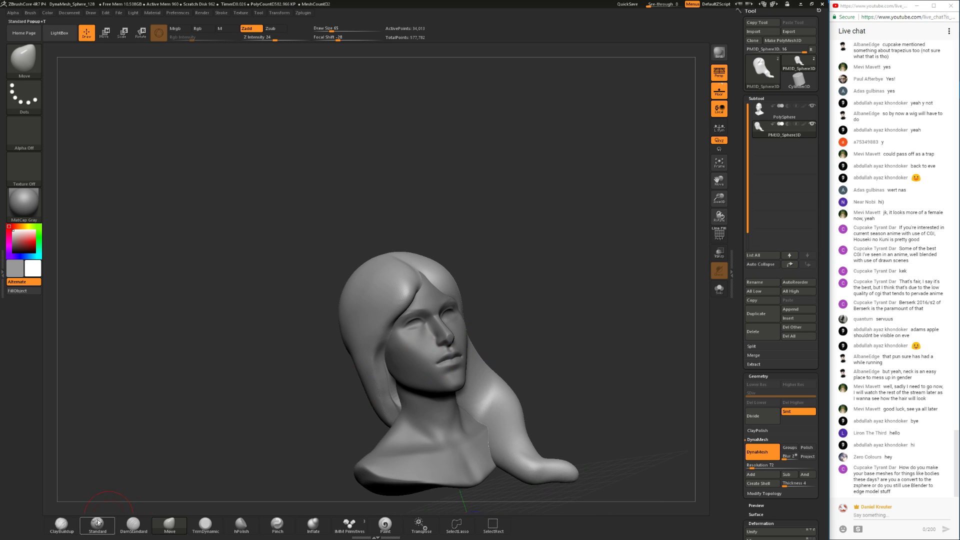
# - Add volume to the lengthened side hair beside the cheek with the ClayBuildup brush at draw size 80
pyautogui.click(62, 525)
pyautogui.keyDown('shift'); pyautogui.moveTo(210, 419); pyautogui.dragTo(239, 418); pyautogui.keyUp('shift')
pyautogui.press('space')
pyautogui.moveTo(352, 362); pyautogui.dragTo(393, 402)
pyautogui.moveTo(379, 346); pyautogui.dragTo(376, 361)
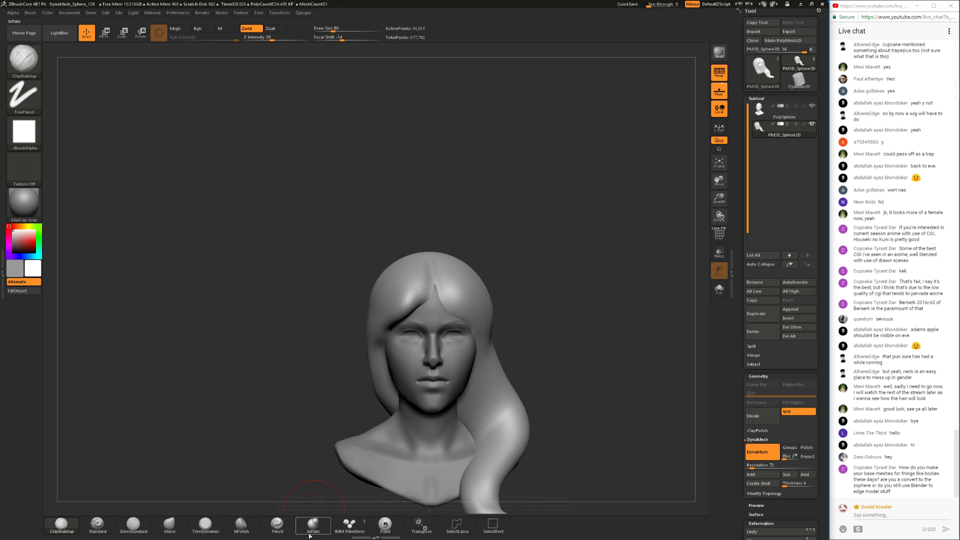
# - Reshape the lower end of the side hair beside the neck with the Move brush at draw size 128
pyautogui.click(169, 524)
pyautogui.press('space')
pyautogui.click(359, 404)
pyautogui.moveTo(382, 395); pyautogui.dragTo(387, 421)
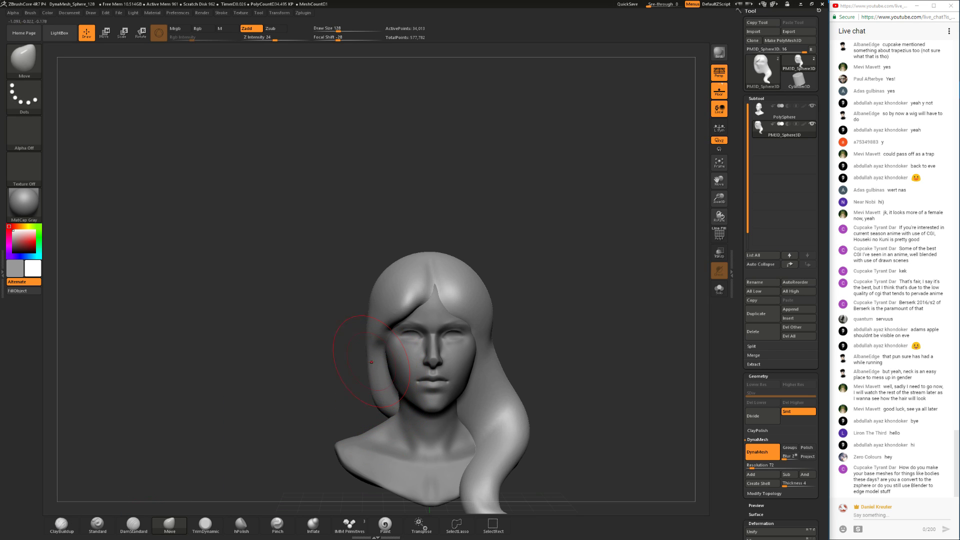
# - Build up the fringe edge and the side hair beside the cheek with the ClayBuildup brush at draw size 80
pyautogui.moveTo(482, 238); pyautogui.dragTo(520, 250)
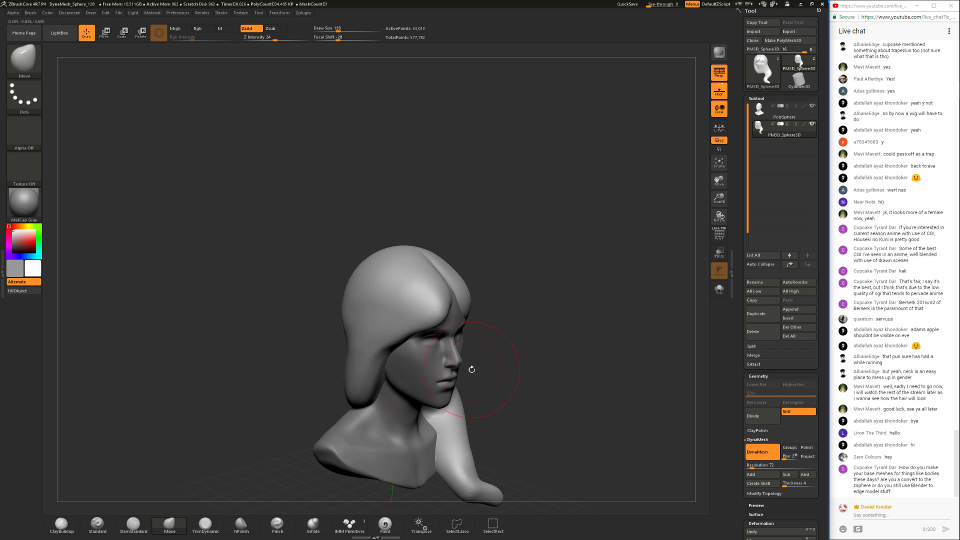
pyautogui.moveTo(492, 282); pyautogui.dragTo(484, 299)
pyautogui.moveTo(503, 365); pyautogui.dragTo(476, 361)
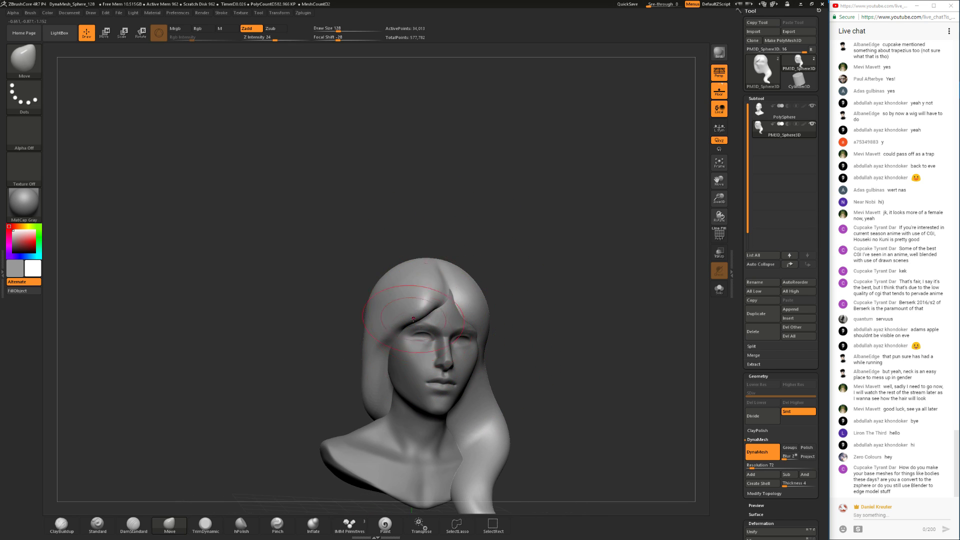
pyautogui.moveTo(499, 279)
pyautogui.mouseDown()
pyautogui.moveTo(518, 301)
pyautogui.moveTo(500, 341)
pyautogui.mouseUp()
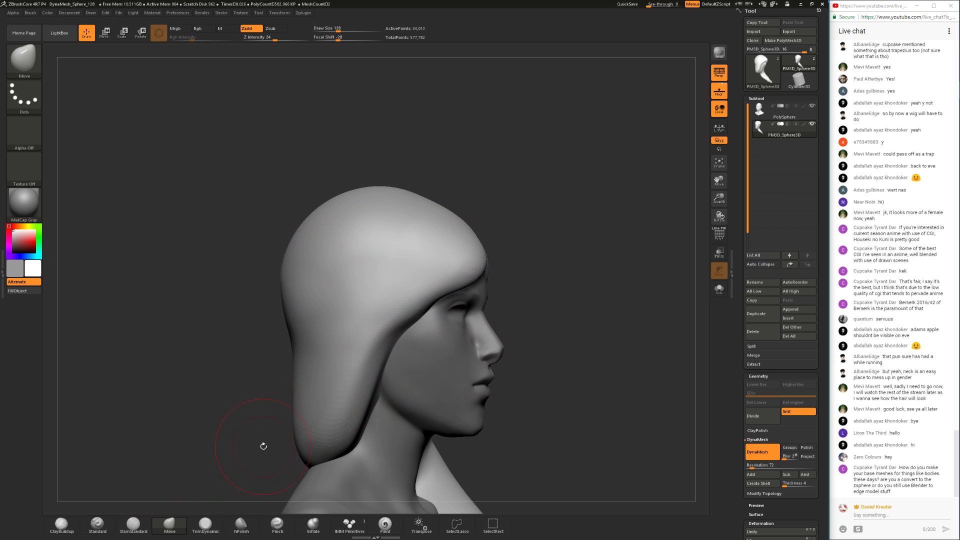
pyautogui.rightClick(385, 363)
pyautogui.click(61, 524)
pyautogui.moveTo(214, 440); pyautogui.dragTo(125, 430)
pyautogui.rightClick(469, 367)
pyautogui.moveTo(518, 321); pyautogui.dragTo(513, 320)
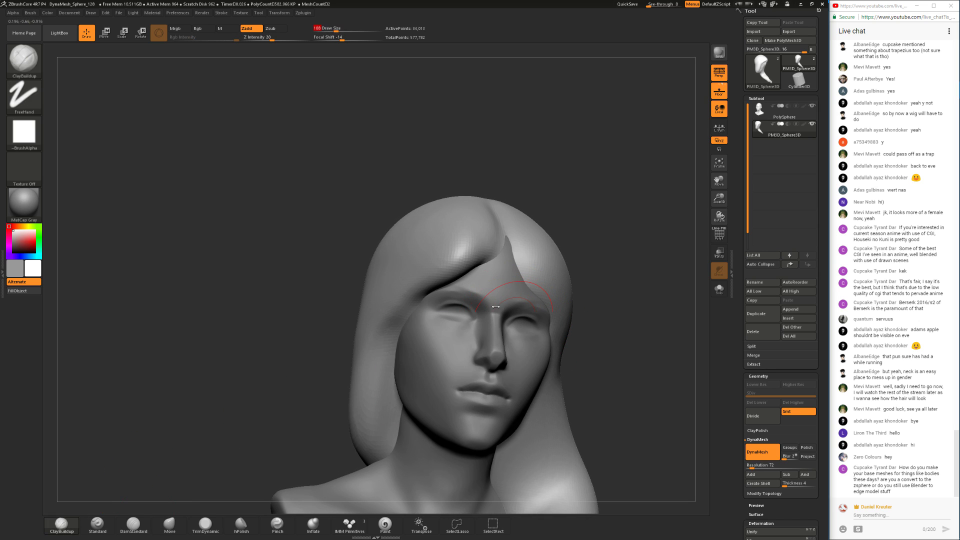
pyautogui.moveTo(402, 312); pyautogui.dragTo(366, 399)
pyautogui.moveTo(431, 277)
pyautogui.mouseDown()
pyautogui.moveTo(376, 375)
pyautogui.moveTo(375, 344)
pyautogui.mouseUp()
pyautogui.rightClick(379, 344)
pyautogui.moveTo(314, 339); pyautogui.dragTo(350, 345)
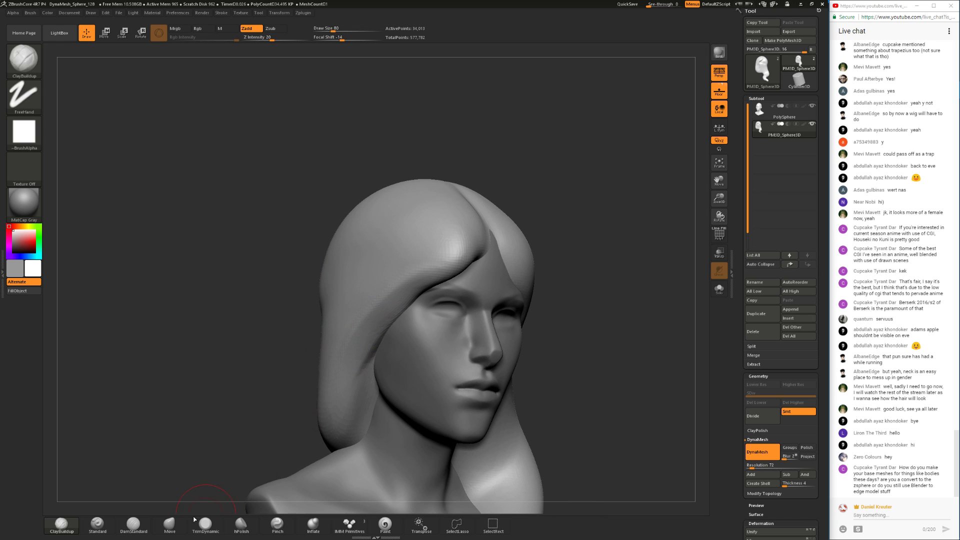
# - Swap the Move brush in the brush shelf for IMM ModelKit and set the draw size to 172
pyautogui.click(170, 523)
pyautogui.press('b')
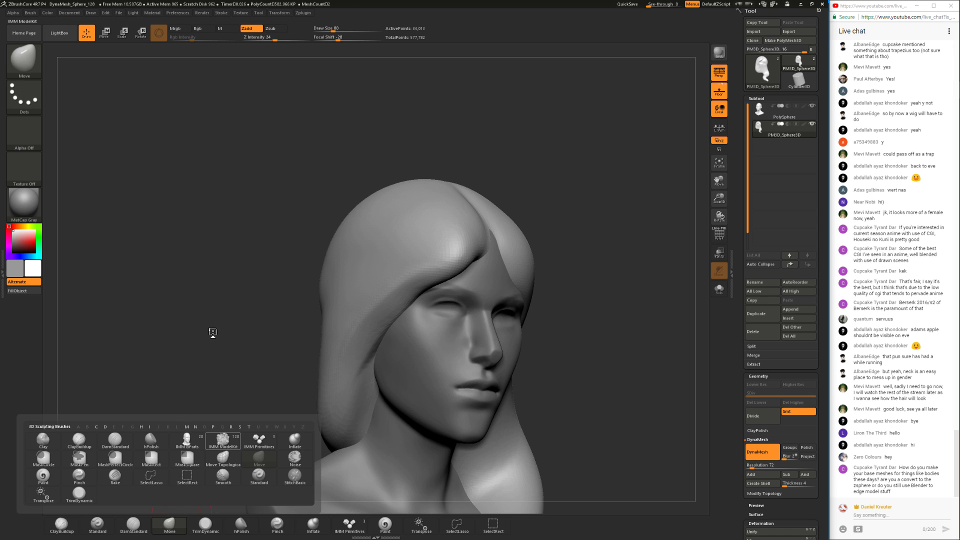
pyautogui.moveTo(230, 301)
pyautogui.mouseDown()
pyautogui.moveTo(261, 320)
pyautogui.moveTo(269, 342)
pyautogui.mouseUp()
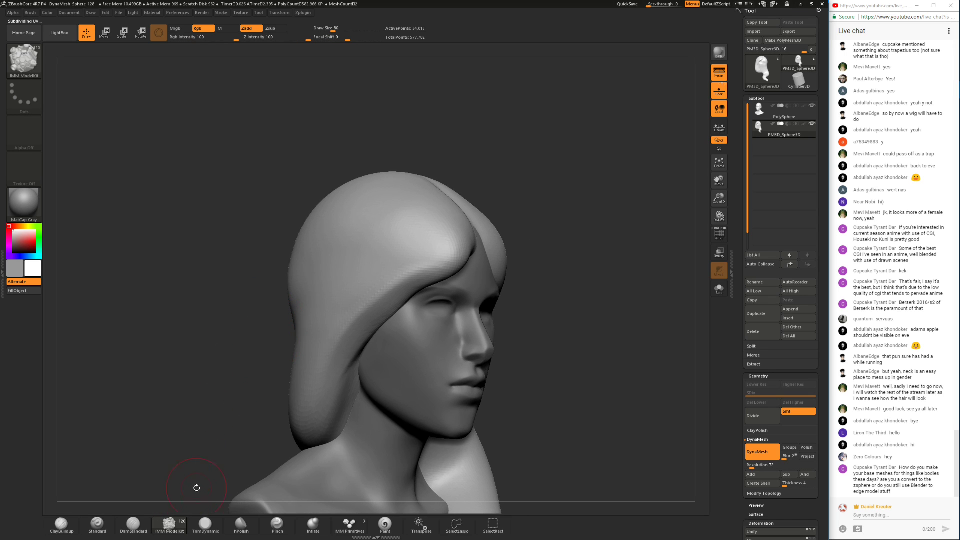
pyautogui.press('space')
pyautogui.moveTo(386, 320); pyautogui.dragTo(394, 321)
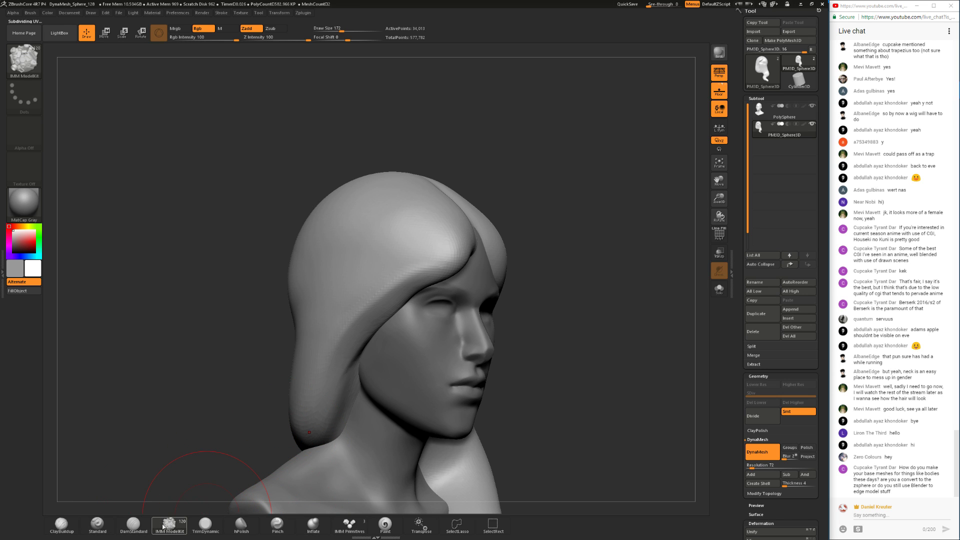
# - Try to change the brush stored in the shelf slot occupied by IMM ModelKit
pyautogui.press('ctrl')
pyautogui.press('ctrl')
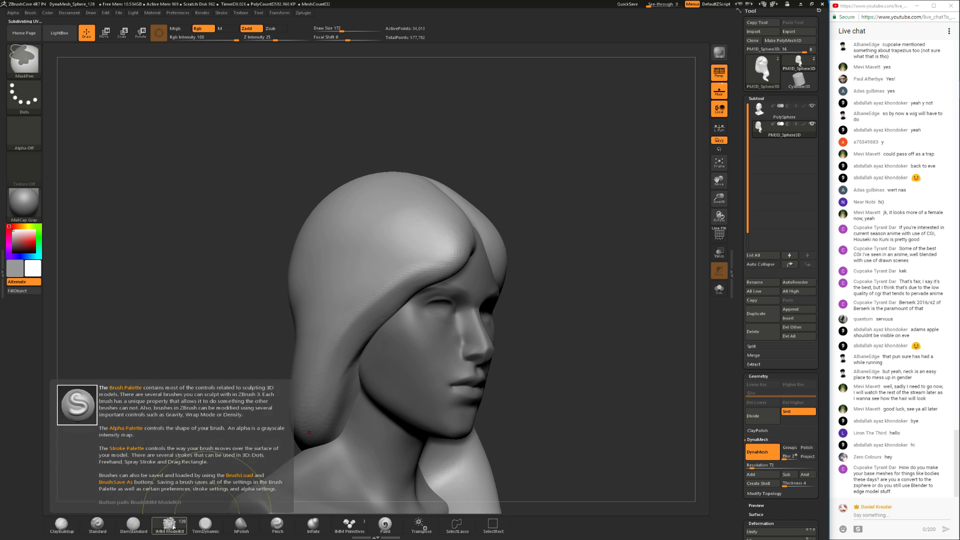
pyautogui.hotkey('ctrl', 'shift')
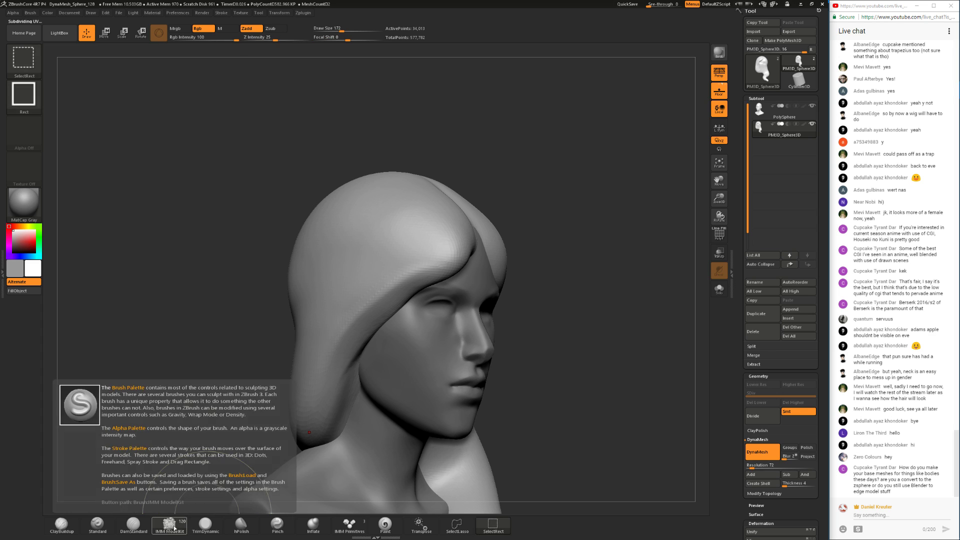
pyautogui.click(174, 528)
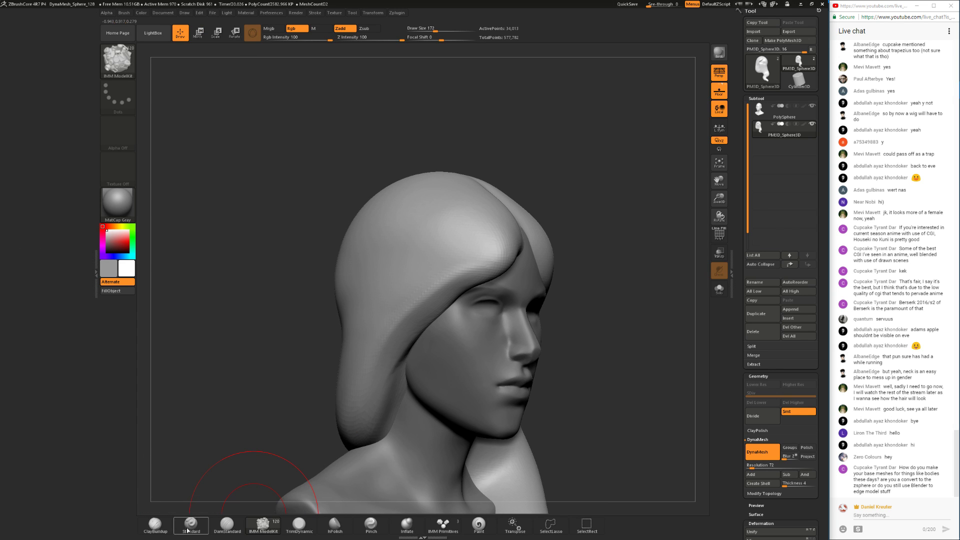
pyautogui.click(95, 282)
pyautogui.press('ctrl')
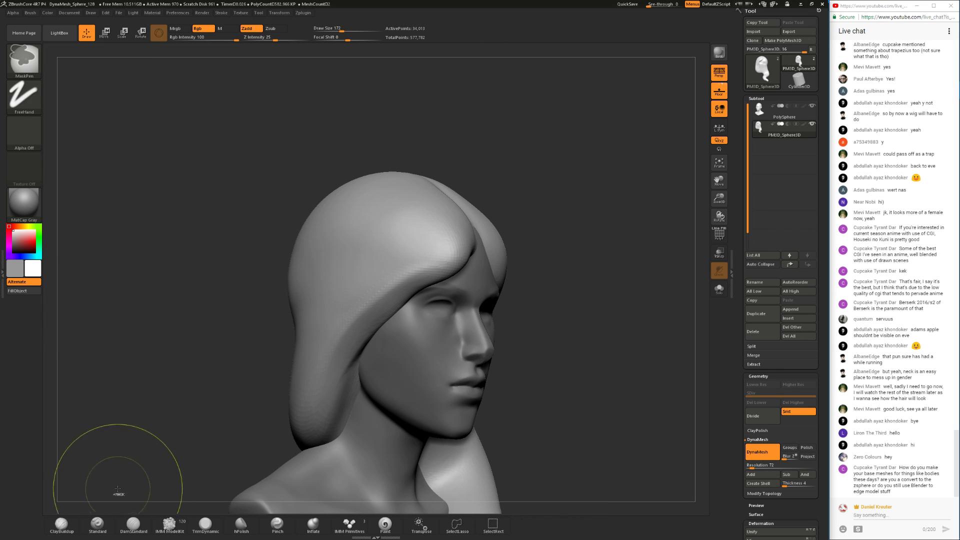
pyautogui.keyDown('ctrl'); pyautogui.keyDown('shift'); pyautogui.click(169, 528); pyautogui.keyUp('shift'); pyautogui.keyUp('ctrl')
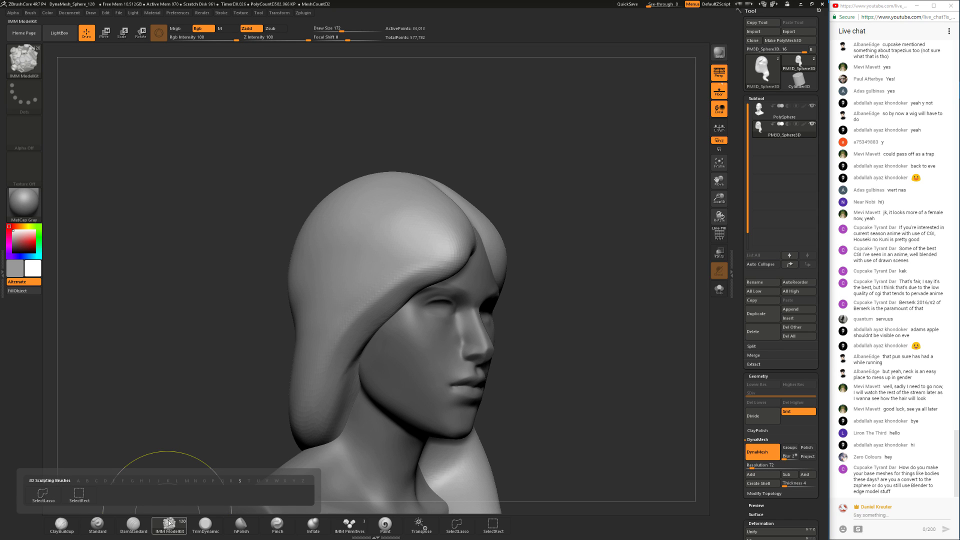
pyautogui.click(22, 65)
pyautogui.click(95, 81)
pyautogui.press('ctrl')
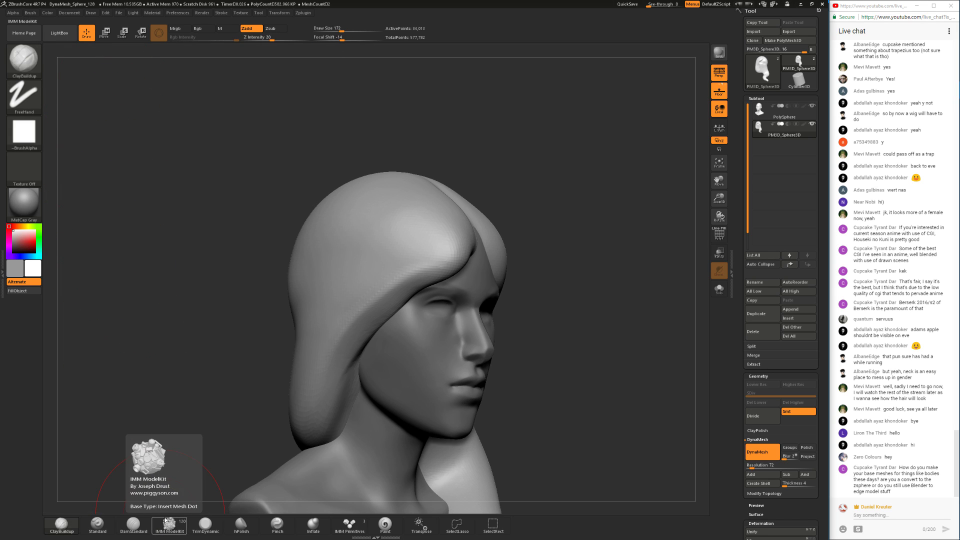
pyautogui.keyDown('ctrl'); pyautogui.click(168, 516); pyautogui.keyUp('ctrl')
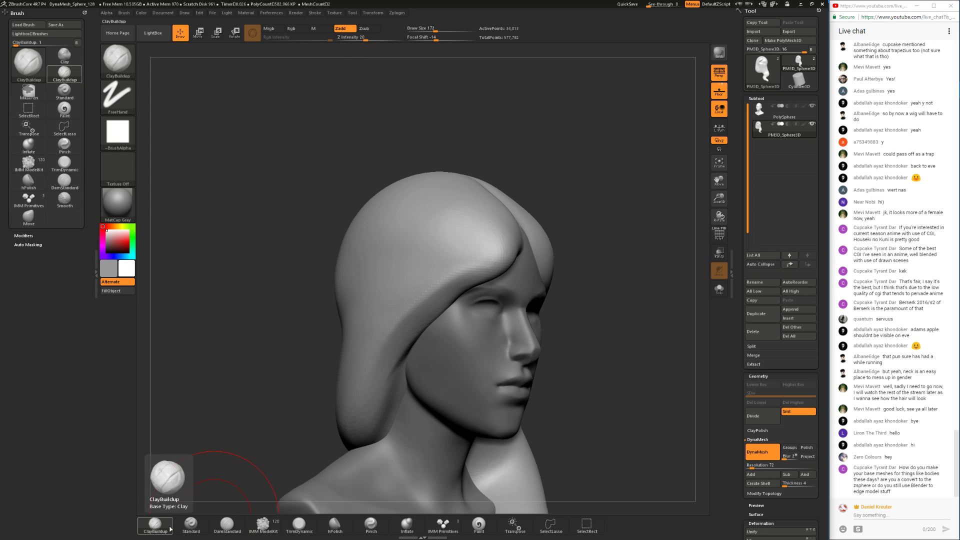
pyautogui.click(98, 142)
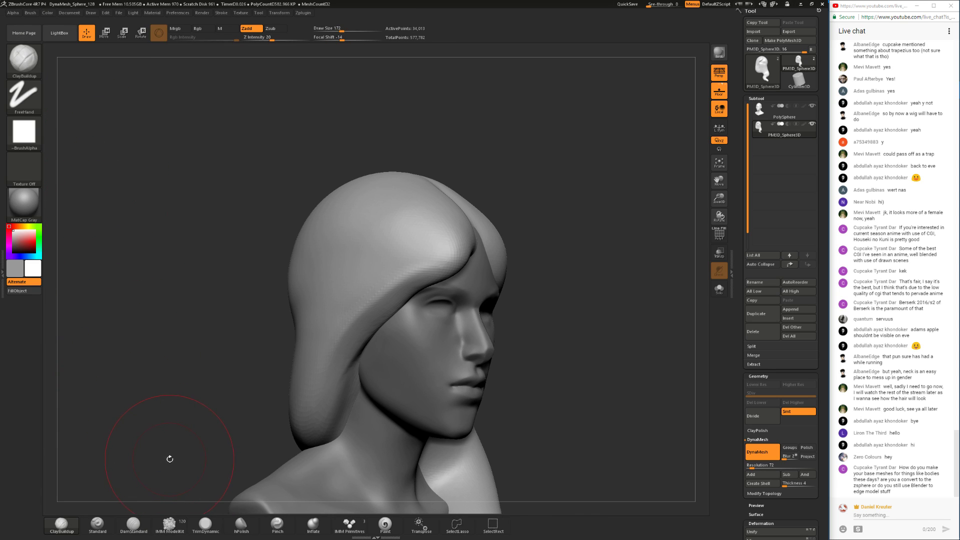
# - Put the Move brush back into the shelf slot occupied by IMM ModelKit
pyautogui.click(170, 525)
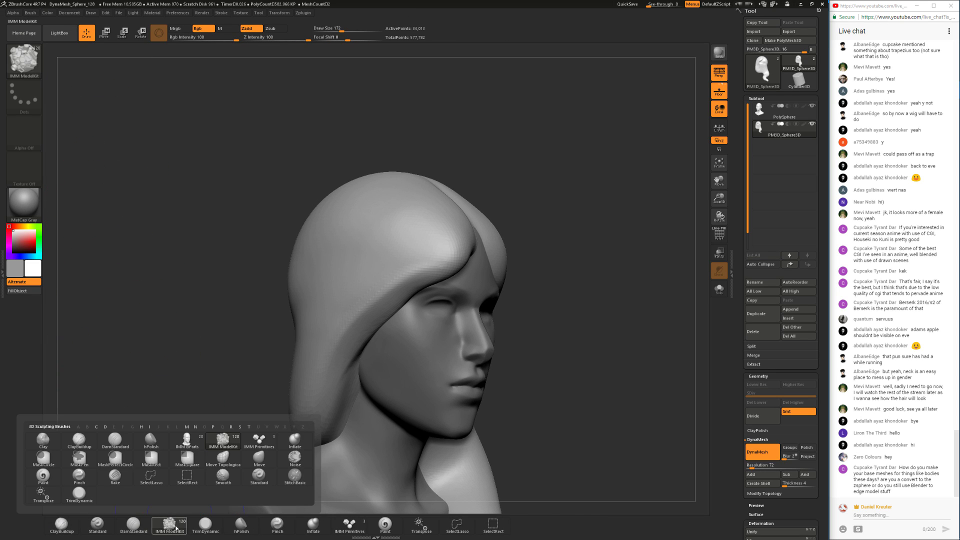
pyautogui.click(173, 522)
pyautogui.click(172, 525)
pyautogui.moveTo(82, 442)
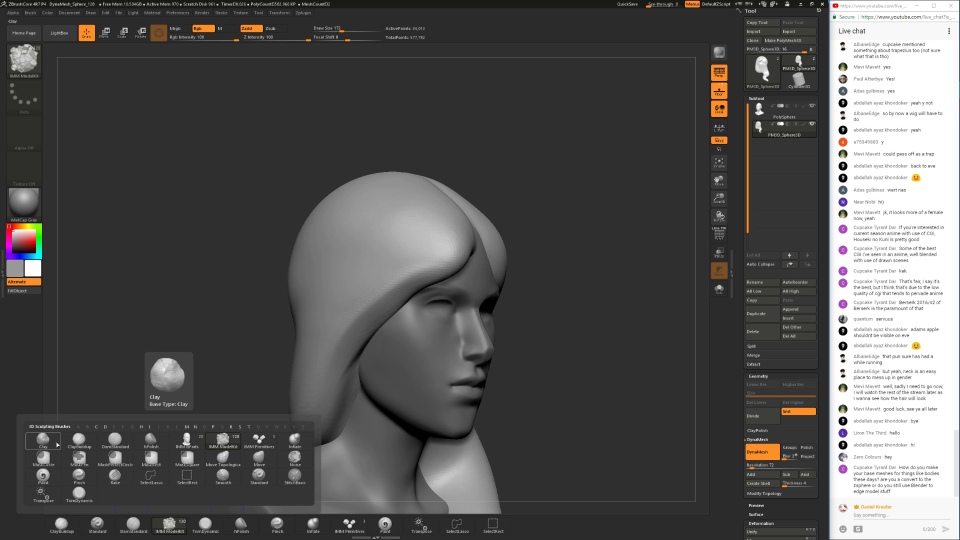
pyautogui.click(259, 456)
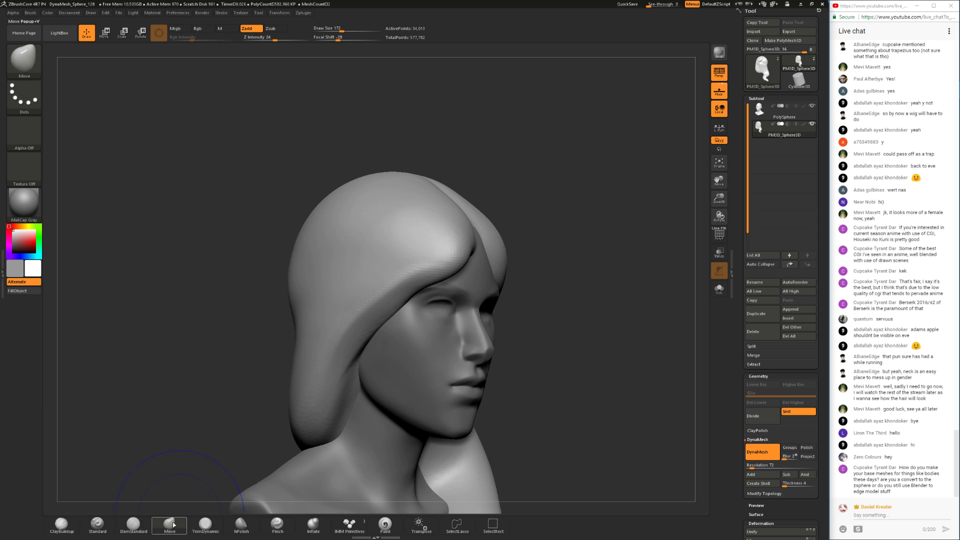
pyautogui.click(206, 524)
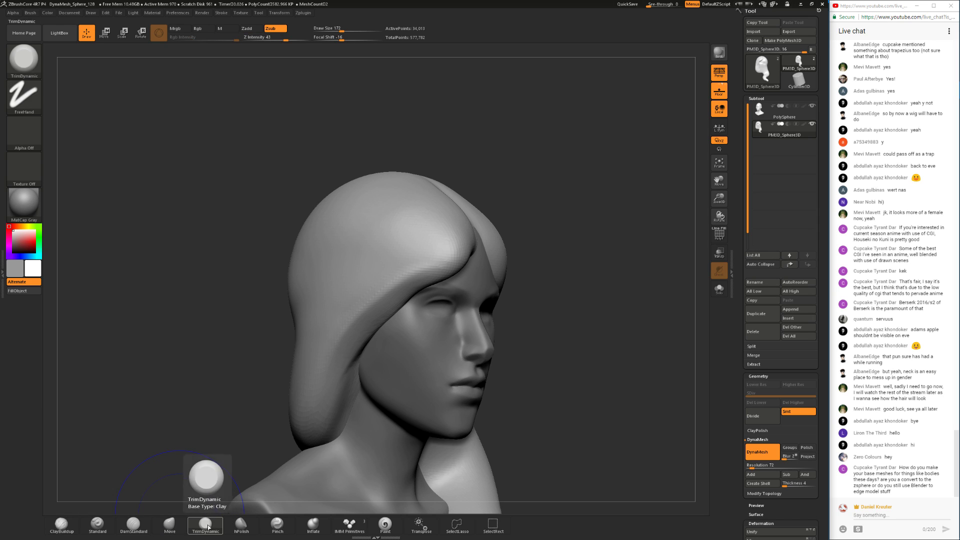
pyautogui.click(201, 527)
pyautogui.click(203, 528)
pyautogui.click(204, 526)
pyautogui.click(115, 440)
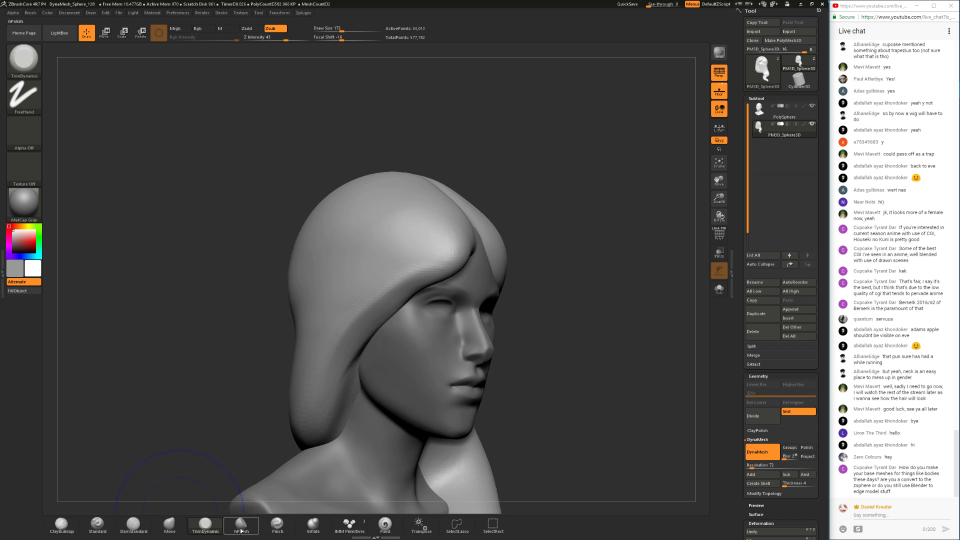
pyautogui.moveTo(290, 329); pyautogui.dragTo(210, 369)
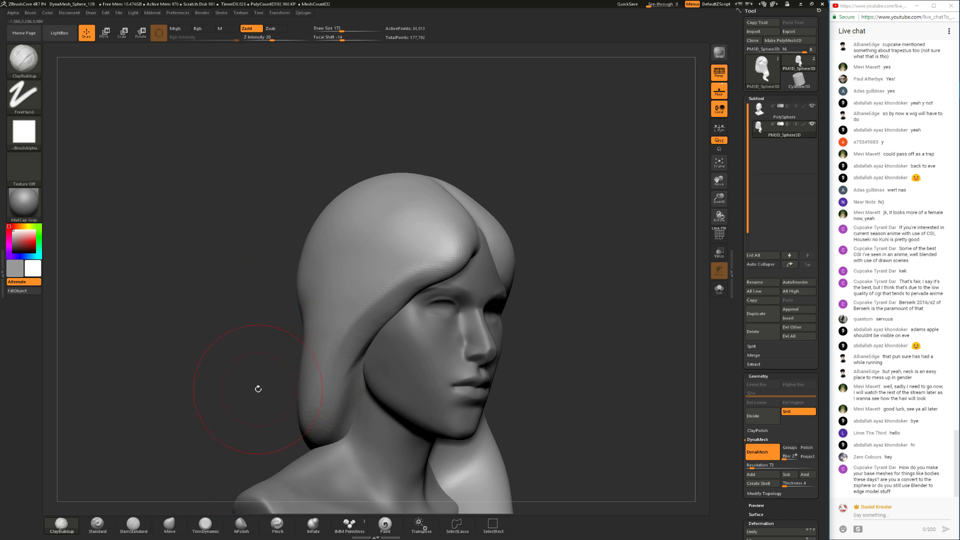
# - Swap ClayBuildup in the brush shelf for IMM BParts and put ClayBuildup back into that slot
pyautogui.click(61, 524)
pyautogui.click(184, 424)
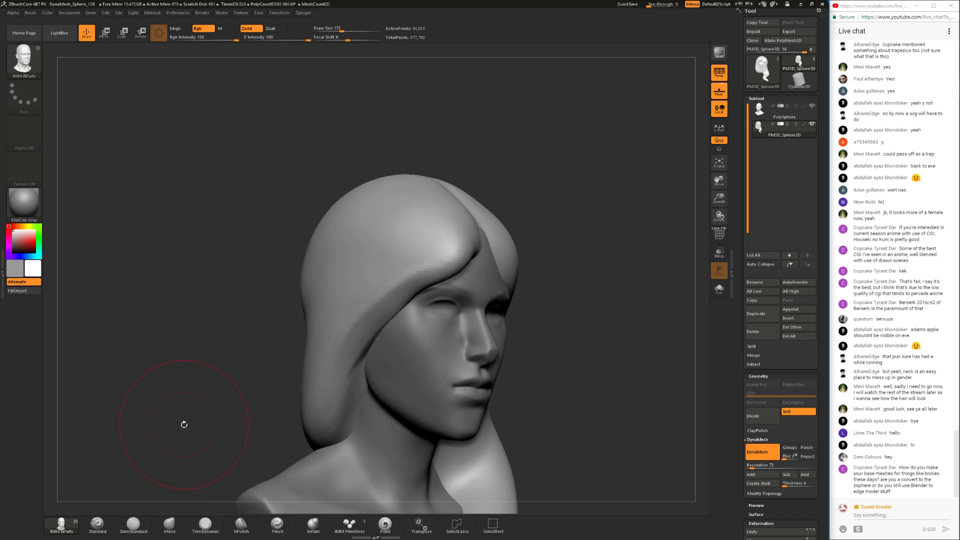
pyautogui.click(70, 524)
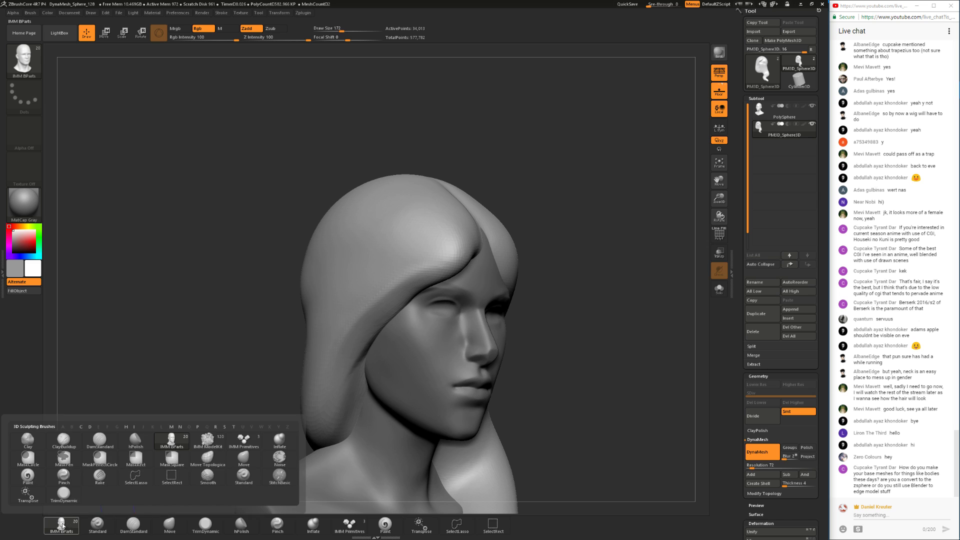
pyautogui.click(64, 441)
# - Insert an ear from IMM BParts on the side hair and undo the insertion
pyautogui.press('space')
pyautogui.moveTo(276, 386)
pyautogui.mouseDown()
pyautogui.moveTo(311, 375)
pyautogui.moveTo(365, 387)
pyautogui.mouseUp()
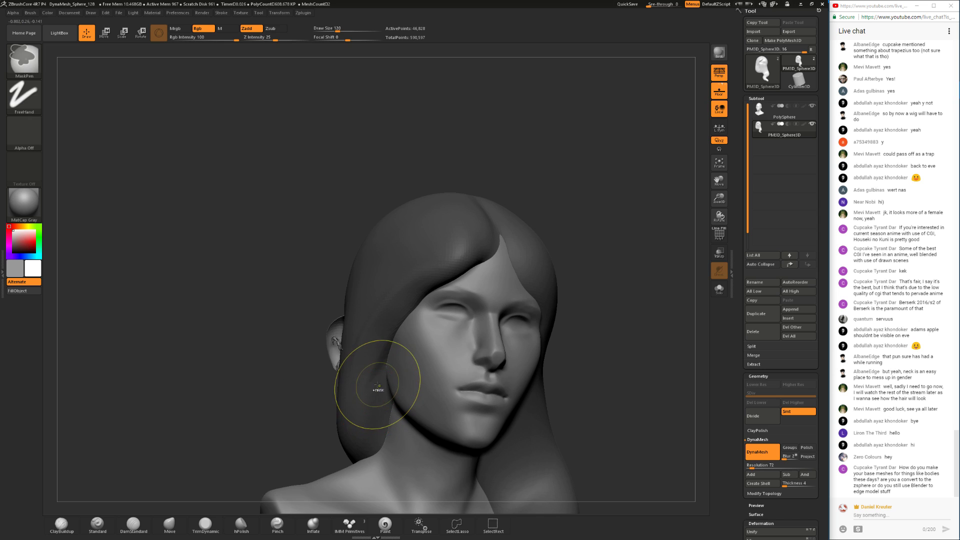
pyautogui.hotkey('ctrl', 'z')
pyautogui.moveTo(759, 126)
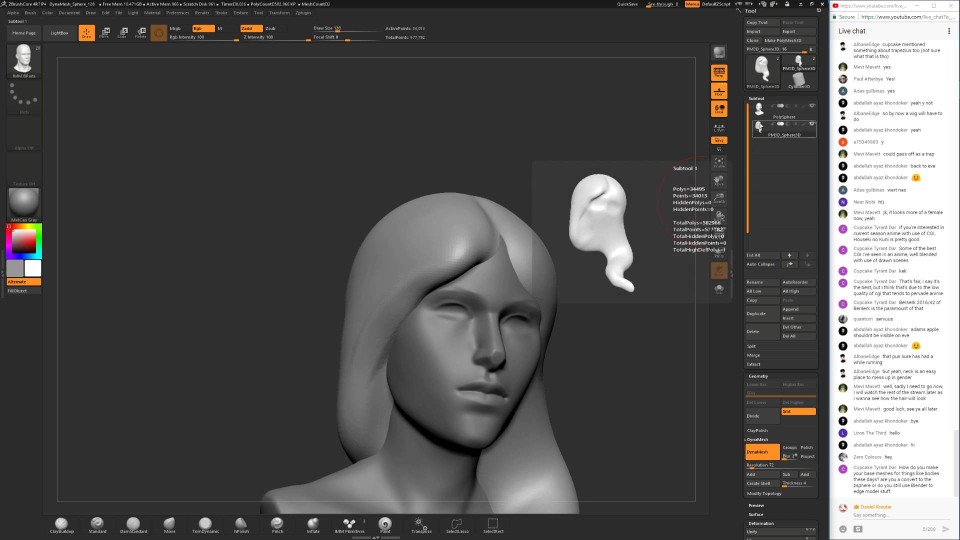
# - Build up the side hair beside the cheek and carve back its front edge with the ClayBuildup brush, setting draw size 80
pyautogui.press('space')
pyautogui.moveTo(329, 365); pyautogui.dragTo(324, 367)
pyautogui.click(62, 523)
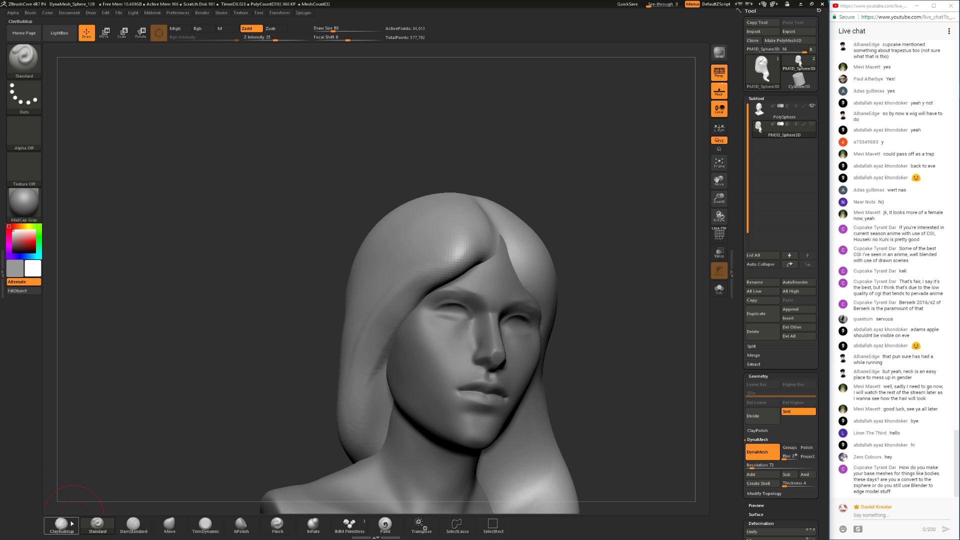
pyautogui.click(61, 523)
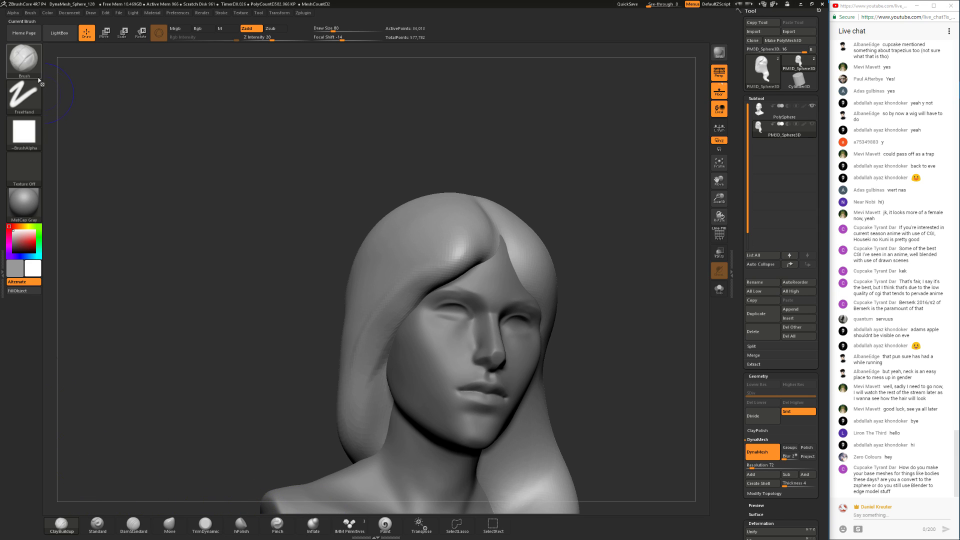
pyautogui.click(25, 63)
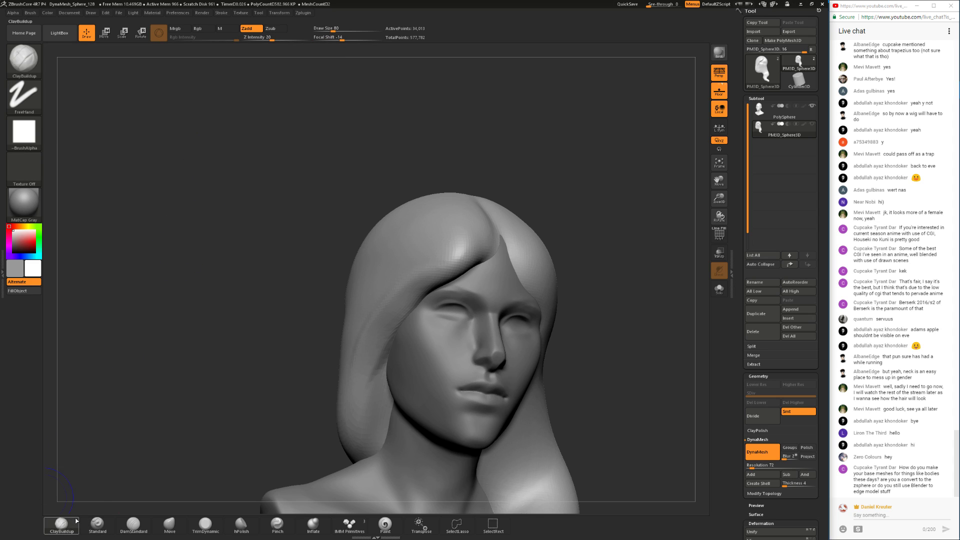
pyautogui.press('space')
pyautogui.moveTo(396, 356)
pyautogui.mouseDown()
pyautogui.moveTo(379, 437)
pyautogui.moveTo(394, 326)
pyautogui.moveTo(447, 287)
pyautogui.moveTo(376, 397)
pyautogui.moveTo(378, 442)
pyautogui.mouseUp()
pyautogui.press('space')
pyautogui.keyDown('alt'); pyautogui.moveTo(389, 336); pyautogui.dragTo(377, 427); pyautogui.keyUp('alt')
pyautogui.moveTo(400, 317)
pyautogui.keyDown('alt'); pyautogui.mouseDown()
pyautogui.moveTo(378, 427)
pyautogui.moveTo(378, 385)
pyautogui.moveTo(448, 285)
pyautogui.moveTo(446, 262)
pyautogui.mouseUp(); pyautogui.keyUp('alt')
pyautogui.press('space')
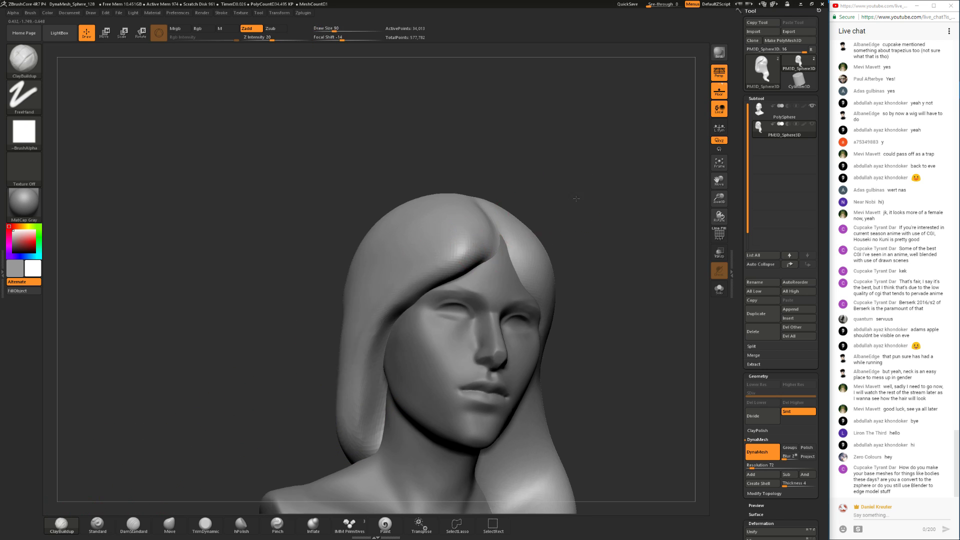
# - Build up the swept fringe from the parting across the forehead to the temple with the ClayBuildup brush
pyautogui.keyDown('shift'); pyautogui.moveTo(576, 197); pyautogui.dragTo(544, 200); pyautogui.keyUp('shift')
pyautogui.moveTo(461, 229)
pyautogui.mouseDown()
pyautogui.moveTo(398, 313)
pyautogui.moveTo(389, 295)
pyautogui.moveTo(374, 322)
pyautogui.mouseUp()
pyautogui.moveTo(422, 272); pyautogui.dragTo(373, 345)
pyautogui.moveTo(380, 332)
pyautogui.mouseDown()
pyautogui.moveTo(462, 214)
pyautogui.moveTo(371, 330)
pyautogui.moveTo(467, 157)
pyautogui.moveTo(439, 190)
pyautogui.moveTo(433, 222)
pyautogui.mouseUp()
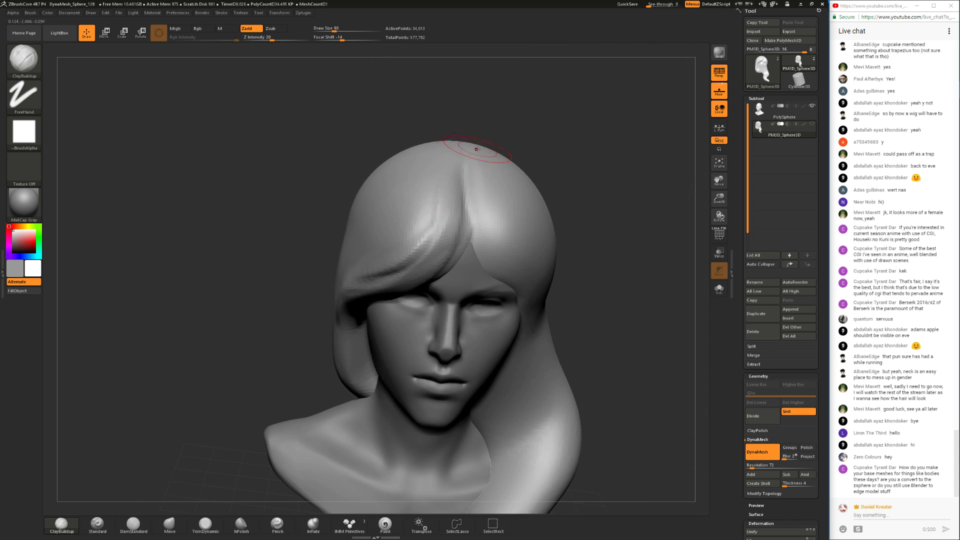
# - Add more strand volume to the upper fringe beside the parting with further ClayBuildup strokes
pyautogui.moveTo(583, 201); pyautogui.dragTo(552, 257)
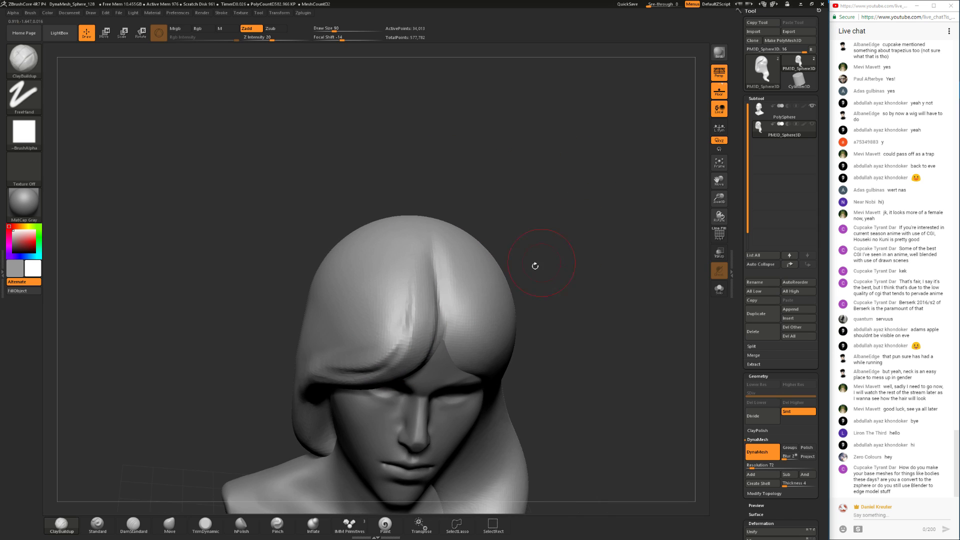
pyautogui.moveTo(218, 402); pyautogui.dragTo(321, 343)
pyautogui.moveTo(471, 285)
pyautogui.mouseDown()
pyautogui.moveTo(451, 242)
pyautogui.moveTo(442, 273)
pyautogui.mouseUp()
pyautogui.moveTo(413, 309)
pyautogui.mouseDown()
pyautogui.moveTo(383, 349)
pyautogui.moveTo(357, 358)
pyautogui.mouseUp()
pyautogui.moveTo(407, 303); pyautogui.dragTo(356, 318)
pyautogui.moveTo(521, 308)
pyautogui.keyDown('alt'); pyautogui.mouseDown()
pyautogui.moveTo(505, 298)
pyautogui.moveTo(524, 297)
pyautogui.moveTo(496, 268)
pyautogui.mouseUp(); pyautogui.keyUp('alt')
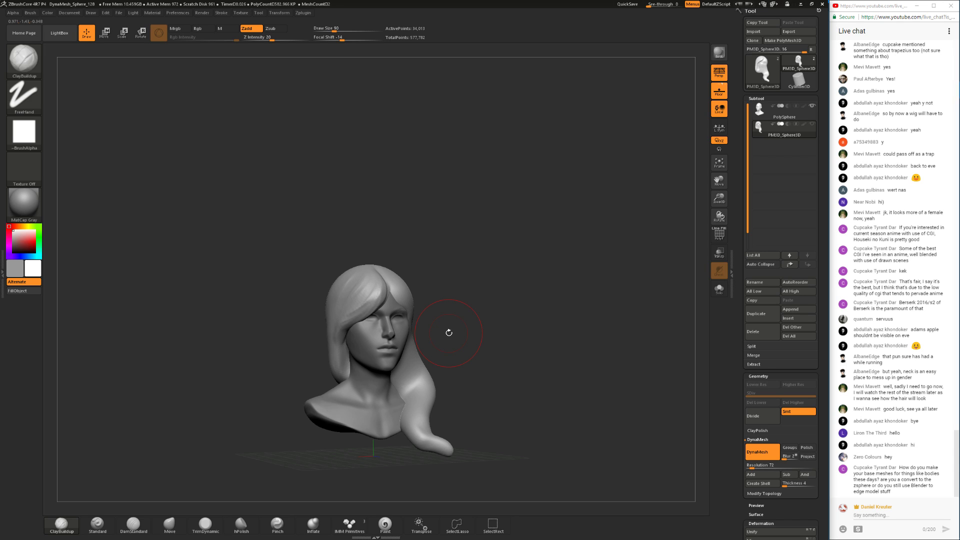
# - Flatten the swept fringe with the TrimDynamic brush at draw size 177 and undo the last stroke
pyautogui.moveTo(465, 294)
pyautogui.mouseDown()
pyautogui.moveTo(483, 274)
pyautogui.moveTo(494, 310)
pyautogui.mouseUp()
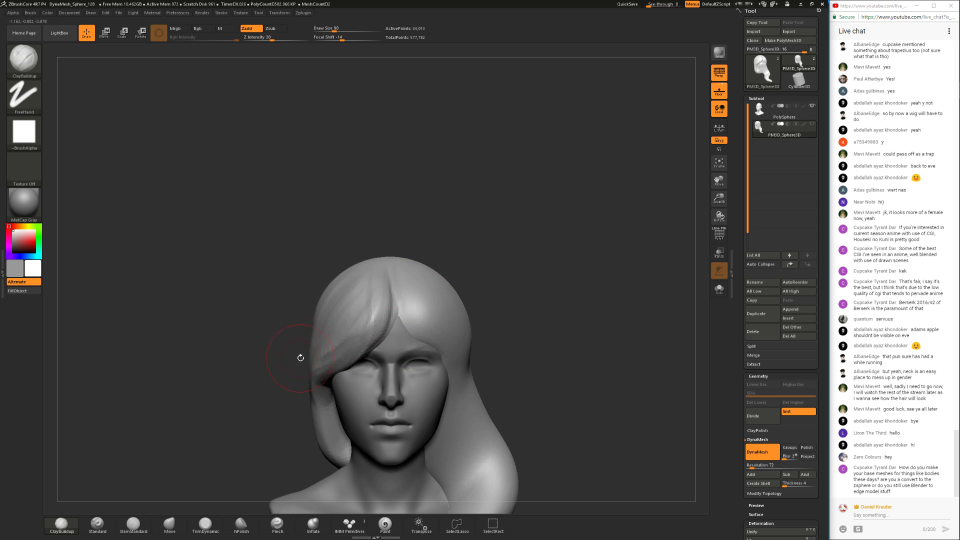
pyautogui.moveTo(433, 238)
pyautogui.keyDown('alt'); pyautogui.mouseDown()
pyautogui.moveTo(508, 248)
pyautogui.moveTo(524, 310)
pyautogui.moveTo(397, 380)
pyautogui.mouseUp(); pyautogui.keyUp('alt')
pyautogui.moveTo(339, 358)
pyautogui.mouseDown()
pyautogui.moveTo(322, 356)
pyautogui.moveTo(385, 368)
pyautogui.mouseUp()
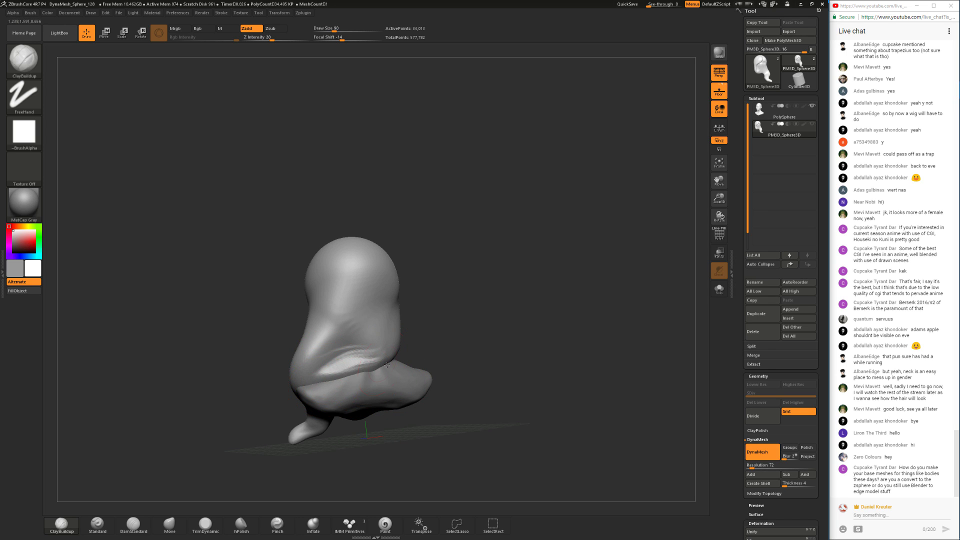
pyautogui.moveTo(465, 343)
pyautogui.mouseDown()
pyautogui.moveTo(362, 335)
pyautogui.moveTo(425, 340)
pyautogui.moveTo(398, 349)
pyautogui.moveTo(480, 312)
pyautogui.moveTo(463, 280)
pyautogui.moveTo(453, 357)
pyautogui.mouseUp()
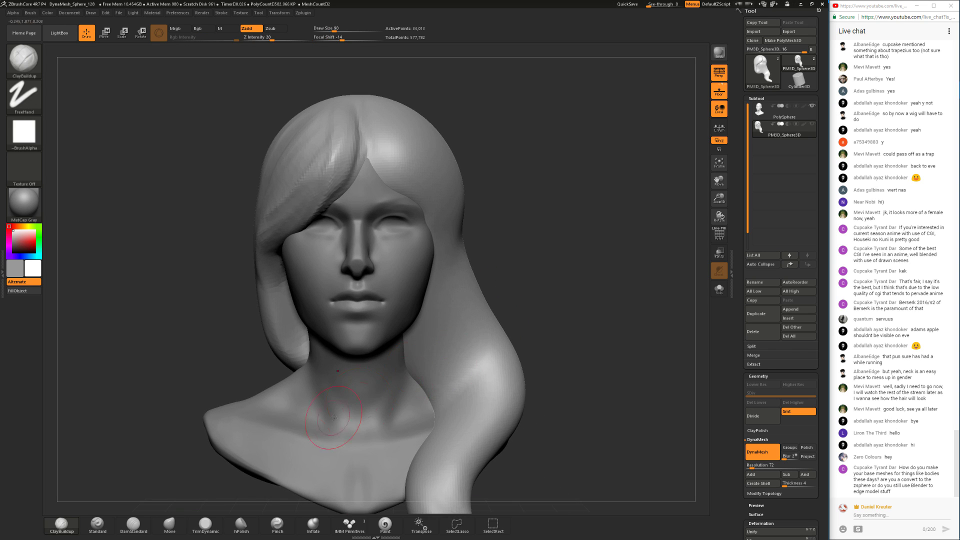
pyautogui.click(204, 531)
pyautogui.moveTo(144, 325)
pyautogui.keyDown('alt'); pyautogui.mouseDown()
pyautogui.moveTo(158, 272)
pyautogui.moveTo(160, 340)
pyautogui.moveTo(172, 337)
pyautogui.mouseUp(); pyautogui.keyUp('alt')
pyautogui.press('space')
pyautogui.moveTo(366, 288); pyautogui.dragTo(375, 282)
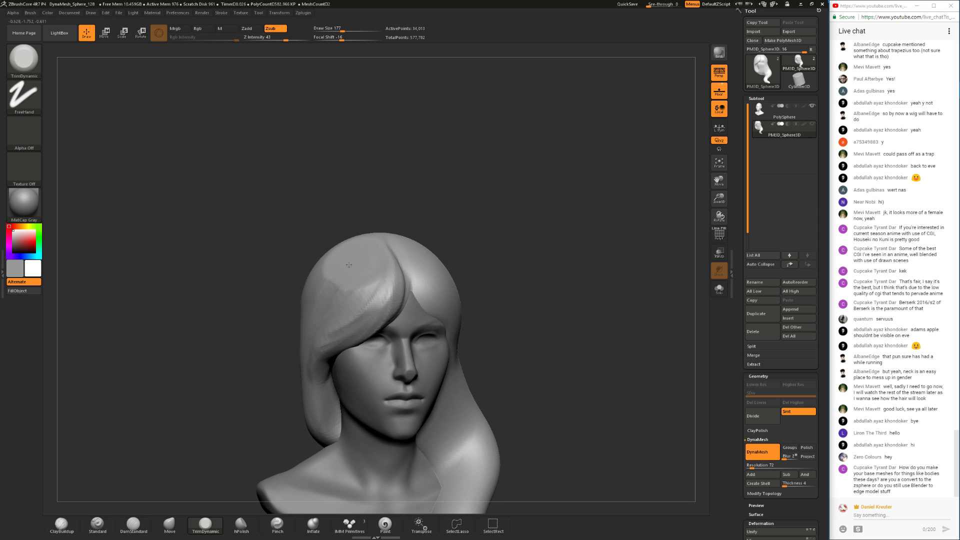
pyautogui.moveTo(304, 294)
pyautogui.mouseDown()
pyautogui.moveTo(331, 311)
pyautogui.moveTo(352, 267)
pyautogui.moveTo(332, 315)
pyautogui.mouseUp()
pyautogui.hotkey('ctrl', 'z')
# - Revert the earlier fringe trim, then flatten the fringe and temple hair again with TrimDynamic
pyautogui.moveTo(470, 310); pyautogui.dragTo(424, 311)
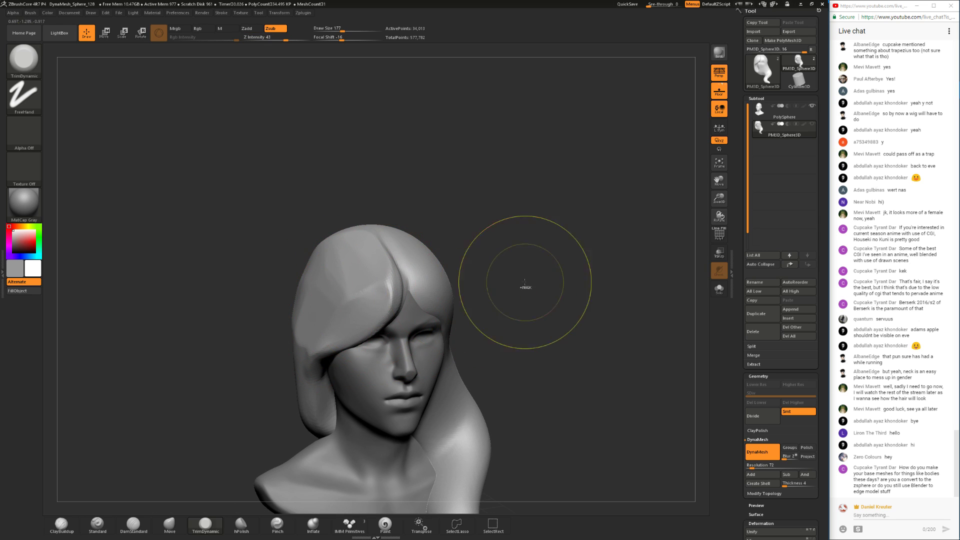
pyautogui.moveTo(516, 278); pyautogui.dragTo(490, 279)
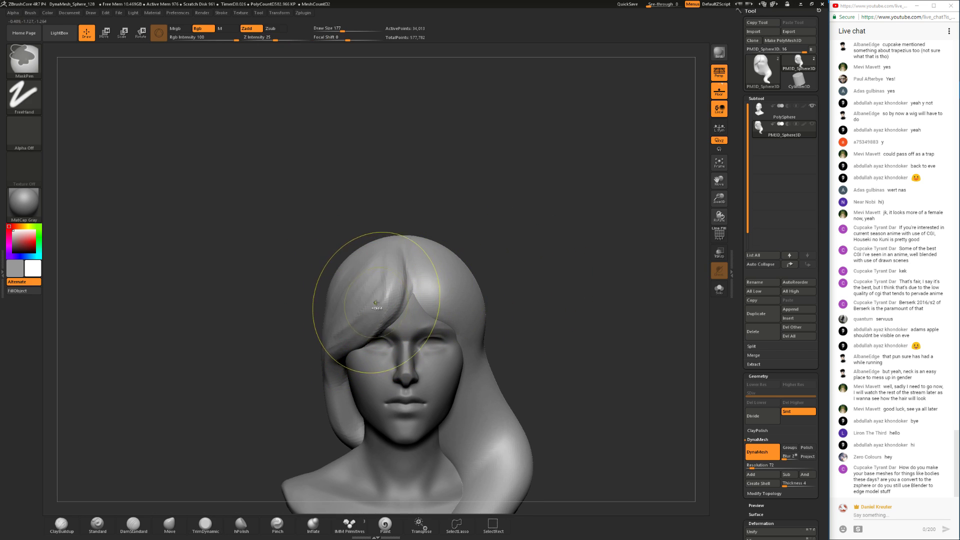
pyautogui.hotkey('ctrl', 'z')
pyautogui.moveTo(329, 319)
pyautogui.mouseDown()
pyautogui.moveTo(324, 304)
pyautogui.moveTo(276, 393)
pyautogui.mouseUp()
pyautogui.moveTo(245, 352)
pyautogui.mouseDown()
pyautogui.moveTo(270, 358)
pyautogui.moveTo(263, 420)
pyautogui.mouseUp()
pyautogui.moveTo(272, 379); pyautogui.dragTo(266, 423)
pyautogui.keyDown('shift'); pyautogui.moveTo(460, 305); pyautogui.dragTo(405, 299); pyautogui.keyUp('shift')
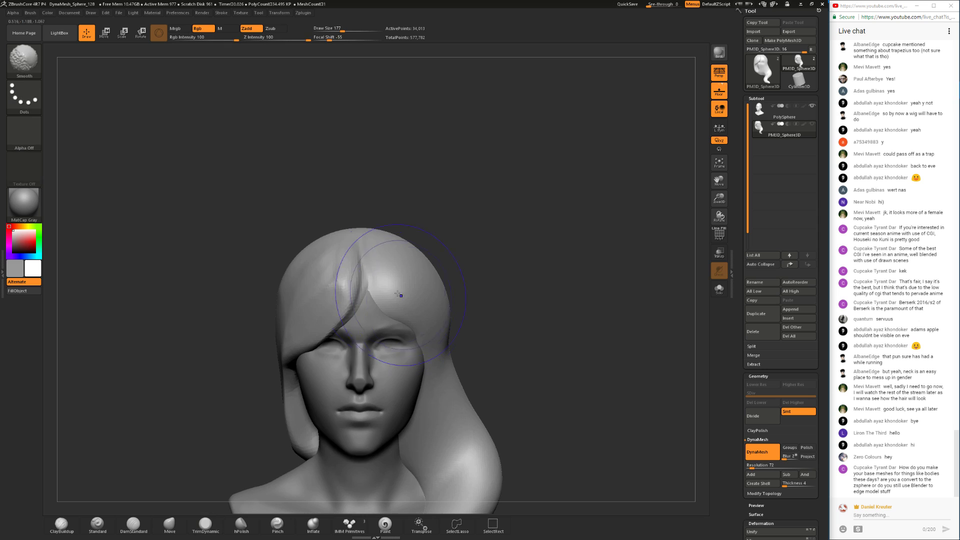
pyautogui.moveTo(271, 340); pyautogui.dragTo(280, 350)
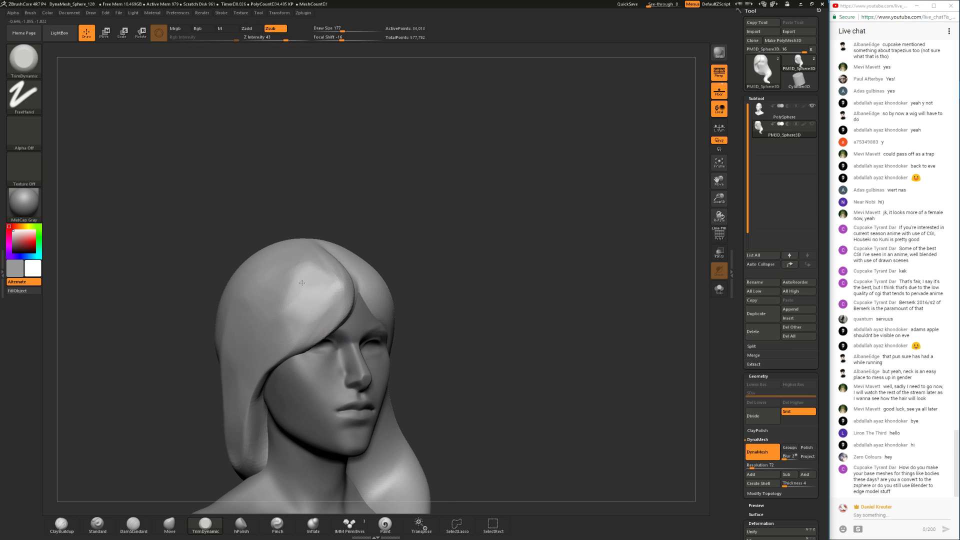
# - Flatten the hair on the opposite side of the head into broad planes with TrimDynamic, using draw size 128
pyautogui.moveTo(418, 246); pyautogui.dragTo(278, 495)
pyautogui.moveTo(287, 396); pyautogui.dragTo(419, 255)
pyautogui.moveTo(362, 375)
pyautogui.mouseDown()
pyautogui.moveTo(354, 378)
pyautogui.moveTo(397, 375)
pyautogui.moveTo(426, 353)
pyautogui.mouseUp()
pyautogui.moveTo(504, 292); pyautogui.dragTo(440, 290)
pyautogui.moveTo(440, 291)
pyautogui.mouseDown()
pyautogui.moveTo(394, 336)
pyautogui.moveTo(437, 290)
pyautogui.mouseUp()
pyautogui.moveTo(345, 310)
pyautogui.mouseDown()
pyautogui.moveTo(458, 330)
pyautogui.moveTo(470, 315)
pyautogui.mouseUp()
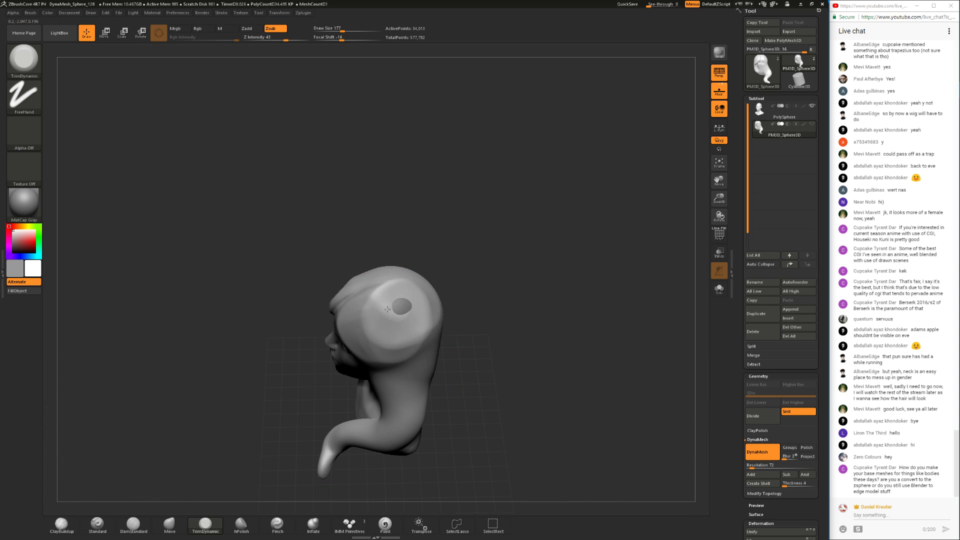
pyautogui.hotkey('ctrl', 'z')
pyautogui.moveTo(367, 326)
pyautogui.mouseDown()
pyautogui.moveTo(404, 315)
pyautogui.moveTo(389, 327)
pyautogui.mouseUp()
pyautogui.press('space')
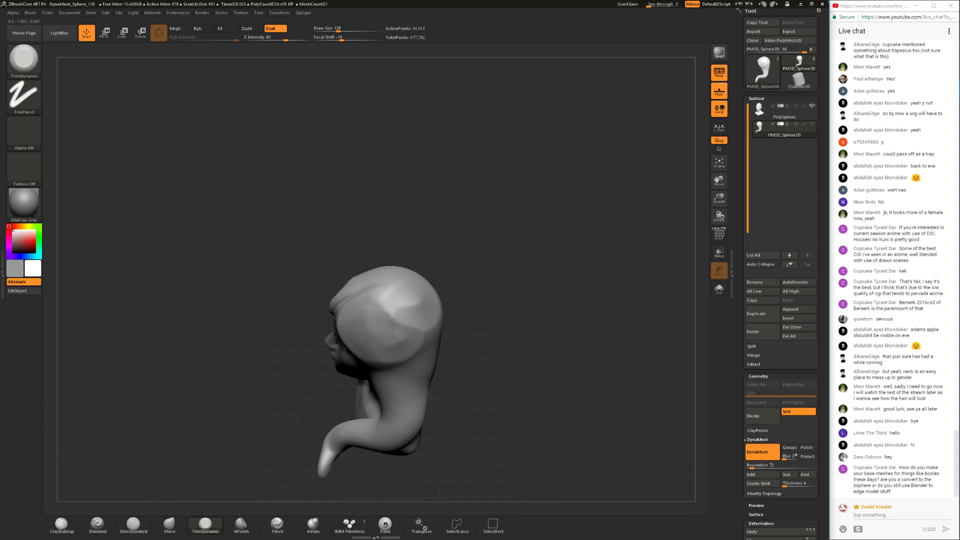
# - Trim the hair volume at the back and crown of the head with the TrimDynamic brush
pyautogui.moveTo(455, 303); pyautogui.dragTo(407, 280)
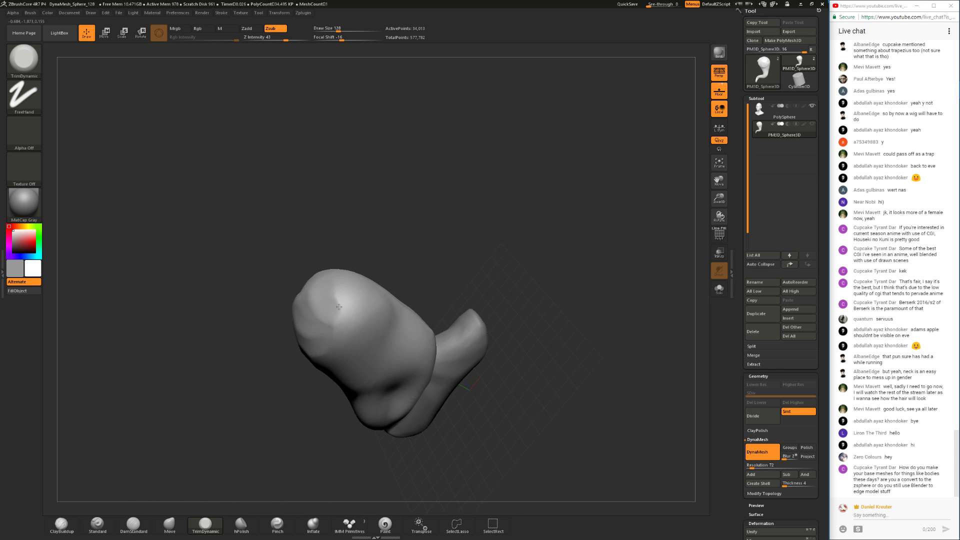
pyautogui.moveTo(362, 303)
pyautogui.mouseDown()
pyautogui.moveTo(448, 214)
pyautogui.moveTo(489, 272)
pyautogui.moveTo(485, 246)
pyautogui.moveTo(475, 265)
pyautogui.mouseUp()
pyautogui.press('space')
pyautogui.moveTo(416, 302); pyautogui.dragTo(409, 302)
pyautogui.moveTo(385, 265)
pyautogui.mouseDown()
pyautogui.moveTo(374, 292)
pyautogui.moveTo(394, 283)
pyautogui.mouseUp()
# - Refine the front hair on both sides of the parting with smaller TrimDynamic strokes and light smoothing
pyautogui.press('space')
pyautogui.moveTo(375, 295); pyautogui.dragTo(360, 314)
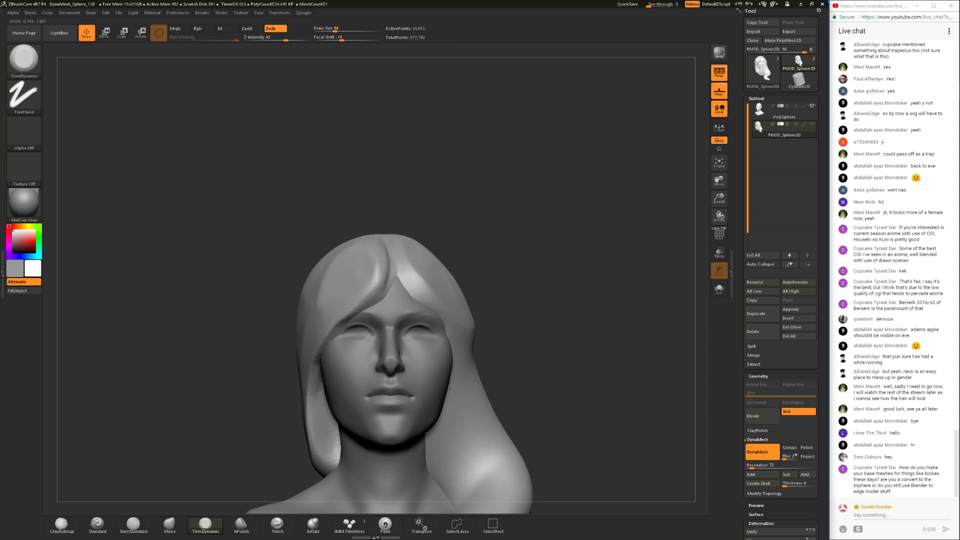
pyautogui.moveTo(517, 274)
pyautogui.keyDown('alt'); pyautogui.mouseDown()
pyautogui.moveTo(483, 249)
pyautogui.moveTo(497, 270)
pyautogui.moveTo(475, 272)
pyautogui.mouseUp(); pyautogui.keyUp('alt')
pyautogui.keyDown('shift'); pyautogui.moveTo(327, 342); pyautogui.dragTo(342, 325); pyautogui.keyUp('shift')
pyautogui.moveTo(415, 317); pyautogui.dragTo(365, 314)
pyautogui.moveTo(440, 234)
pyautogui.mouseDown()
pyautogui.moveTo(491, 283)
pyautogui.moveTo(440, 288)
pyautogui.mouseUp()
# - Reshape the long side hair around the neck and shoulder with the Move brush
pyautogui.click(170, 525)
pyautogui.keyDown('shift'); pyautogui.moveTo(172, 475); pyautogui.dragTo(197, 463); pyautogui.keyUp('shift')
pyautogui.press('space')
pyautogui.click(428, 398)
pyautogui.moveTo(426, 373); pyautogui.dragTo(417, 382)
pyautogui.moveTo(479, 369)
pyautogui.mouseDown()
pyautogui.moveTo(422, 392)
pyautogui.moveTo(447, 395)
pyautogui.mouseUp()
pyautogui.press('space')
pyautogui.click(423, 390)
pyautogui.press('shift')
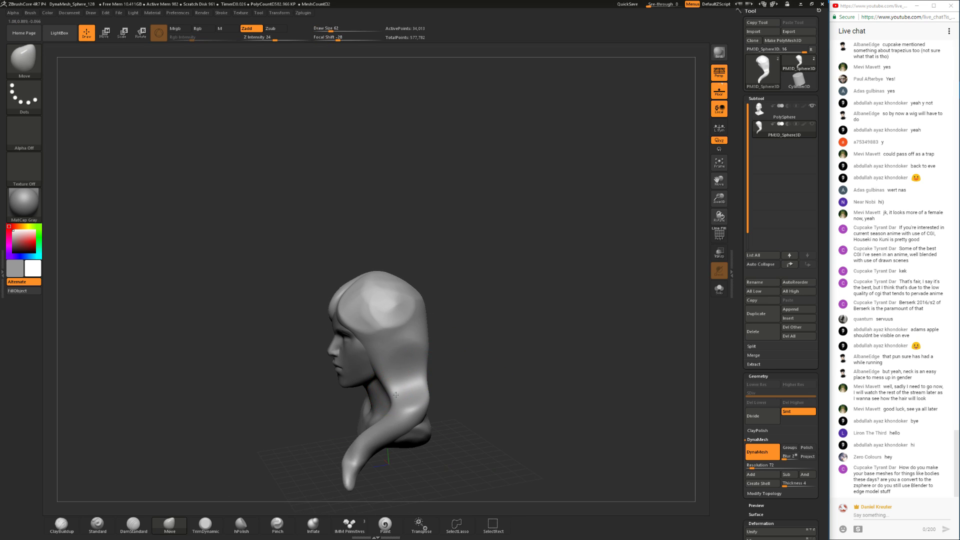
# - Adjust the overall side hair silhouette with the Move brush at draw size 108
pyautogui.press('space')
pyautogui.click(381, 343)
pyautogui.moveTo(364, 343); pyautogui.dragTo(370, 343)
pyautogui.moveTo(453, 328)
pyautogui.mouseDown()
pyautogui.moveTo(511, 313)
pyautogui.moveTo(452, 334)
pyautogui.mouseUp()
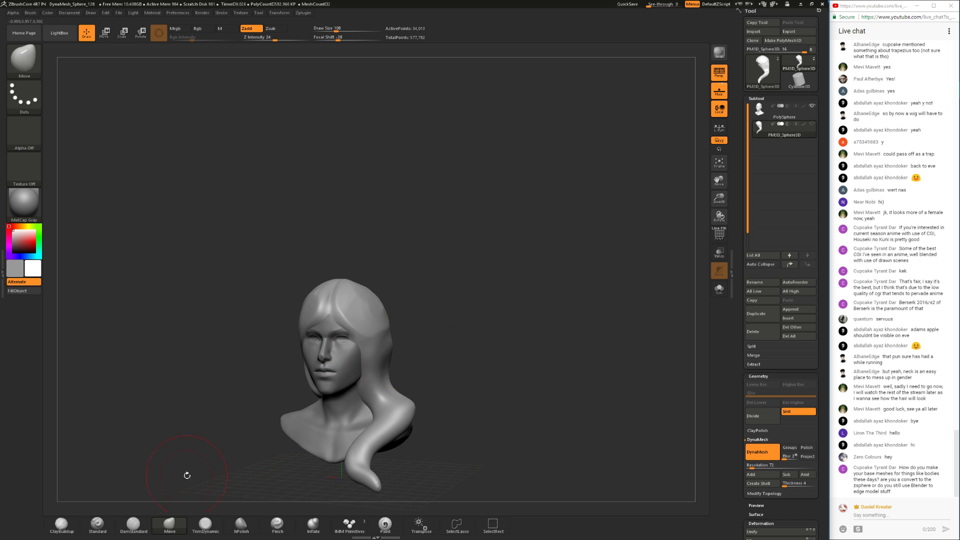
# - Flatten the side and back of the long hair with the TrimDynamic brush
pyautogui.click(205, 523)
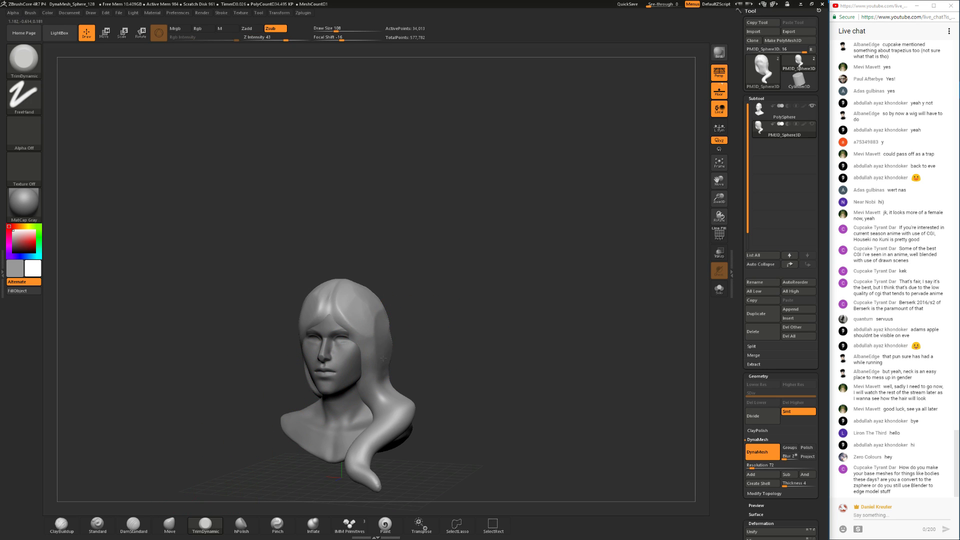
pyautogui.moveTo(431, 329); pyautogui.dragTo(412, 359)
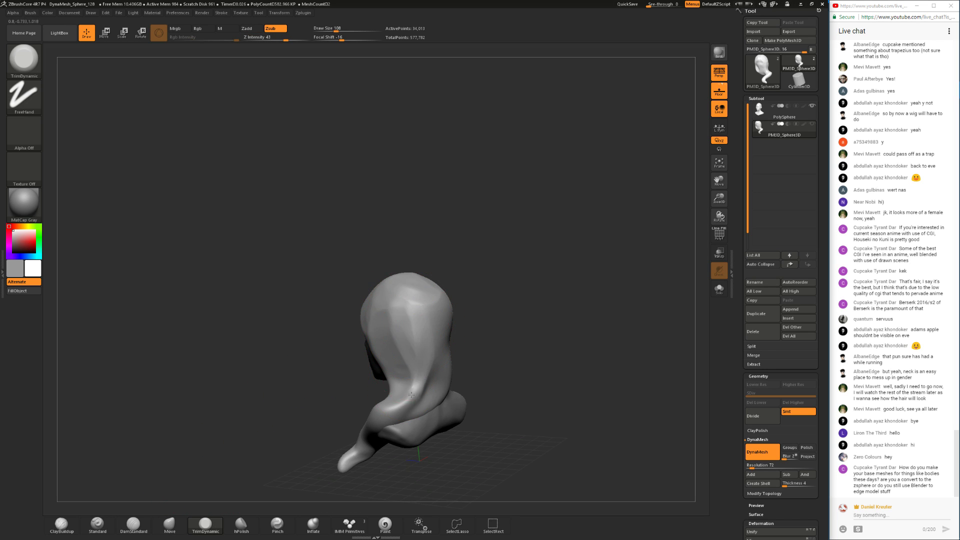
pyautogui.moveTo(270, 395)
pyautogui.mouseDown()
pyautogui.moveTo(511, 323)
pyautogui.moveTo(488, 337)
pyautogui.moveTo(510, 322)
pyautogui.moveTo(502, 351)
pyautogui.mouseUp()
# - Define the front hair edge from the forehead down past the cheek with ClayBuildup at draw size 37, and smooth it
pyautogui.click(61, 523)
pyautogui.press('space')
pyautogui.moveTo(501, 351); pyautogui.dragTo(494, 330)
pyautogui.keyDown('alt'); pyautogui.moveTo(432, 323); pyautogui.dragTo(488, 344); pyautogui.keyUp('alt')
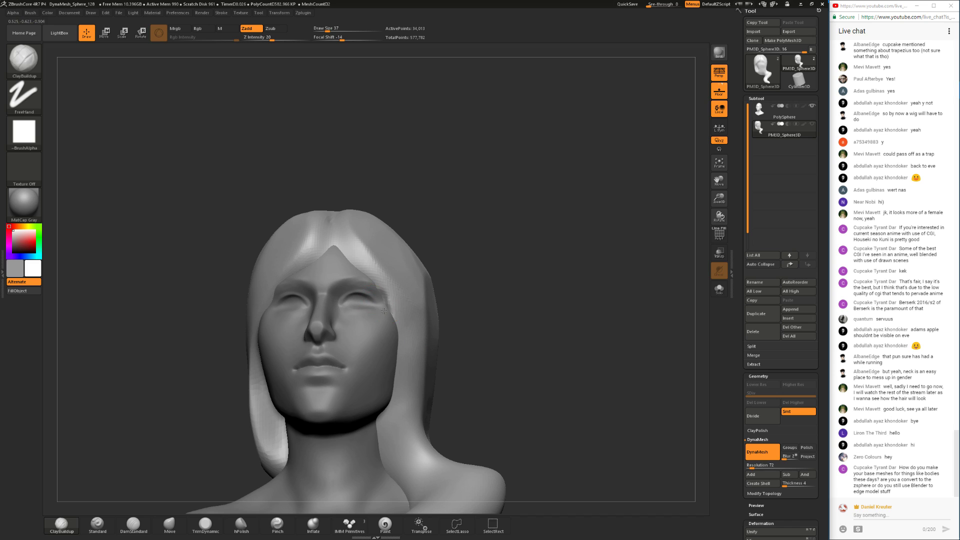
pyautogui.moveTo(377, 289)
pyautogui.mouseDown()
pyautogui.moveTo(402, 380)
pyautogui.moveTo(381, 404)
pyautogui.mouseUp()
pyautogui.moveTo(469, 281)
pyautogui.mouseDown()
pyautogui.moveTo(494, 302)
pyautogui.moveTo(479, 293)
pyautogui.mouseUp()
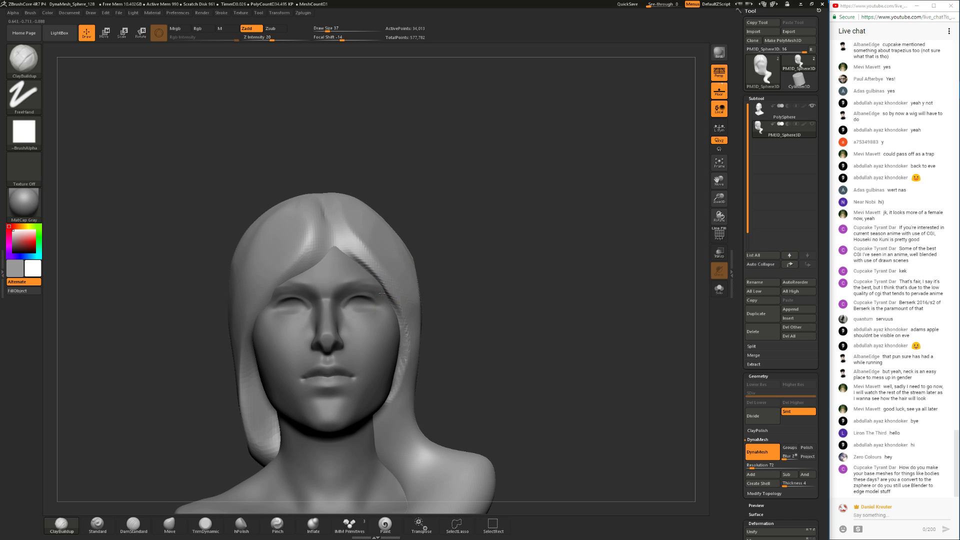
pyautogui.keyDown('shift'); pyautogui.moveTo(387, 315); pyautogui.dragTo(393, 365); pyautogui.keyUp('shift')
# - Sculpt the inner hair edge beside the neck with the ClayBuildup brush at draw size 58
pyautogui.keyDown('alt'); pyautogui.moveTo(460, 375); pyautogui.dragTo(442, 323); pyautogui.keyUp('alt')
pyautogui.press('space')
pyautogui.moveTo(420, 327); pyautogui.dragTo(416, 317)
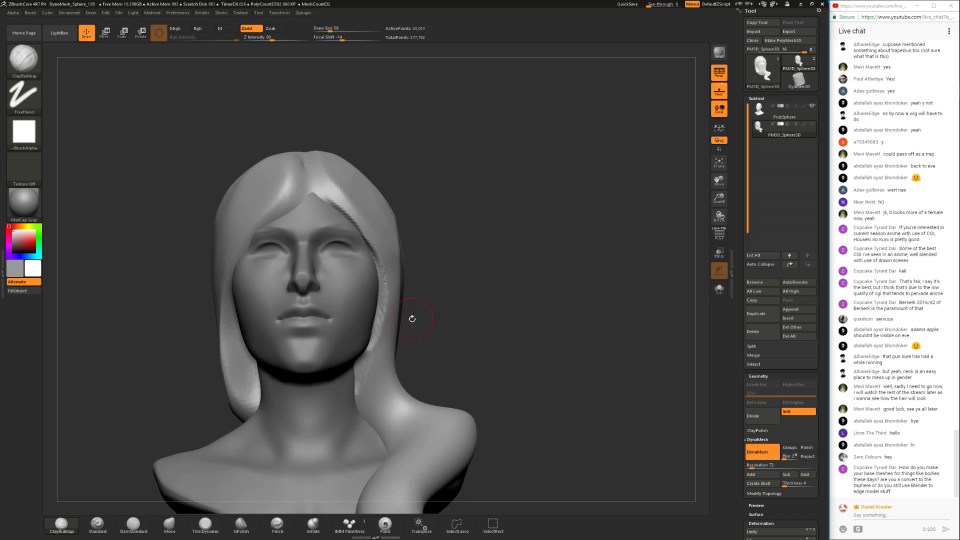
pyautogui.moveTo(352, 385); pyautogui.dragTo(351, 413)
pyautogui.moveTo(357, 356); pyautogui.dragTo(354, 368)
pyautogui.moveTo(368, 437); pyautogui.dragTo(370, 444)
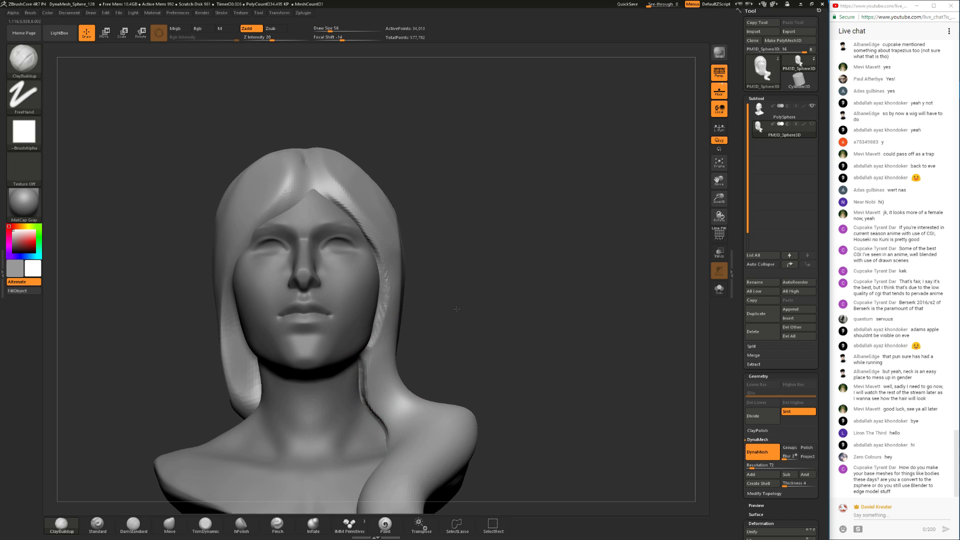
# - Sharpen the hair edge where the shoulder strand meets the neck and chest with smaller ClayBuildup strokes
pyautogui.keyDown('alt'); pyautogui.moveTo(452, 310); pyautogui.dragTo(450, 275); pyautogui.keyUp('alt')
pyautogui.moveTo(449, 280); pyautogui.dragTo(482, 300)
pyautogui.press('space')
pyautogui.moveTo(383, 418); pyautogui.dragTo(393, 406)
pyautogui.press('space')
pyautogui.moveTo(445, 349)
pyautogui.keyDown('alt'); pyautogui.mouseDown()
pyautogui.moveTo(431, 300)
pyautogui.moveTo(426, 344)
pyautogui.mouseUp(); pyautogui.keyUp('alt')
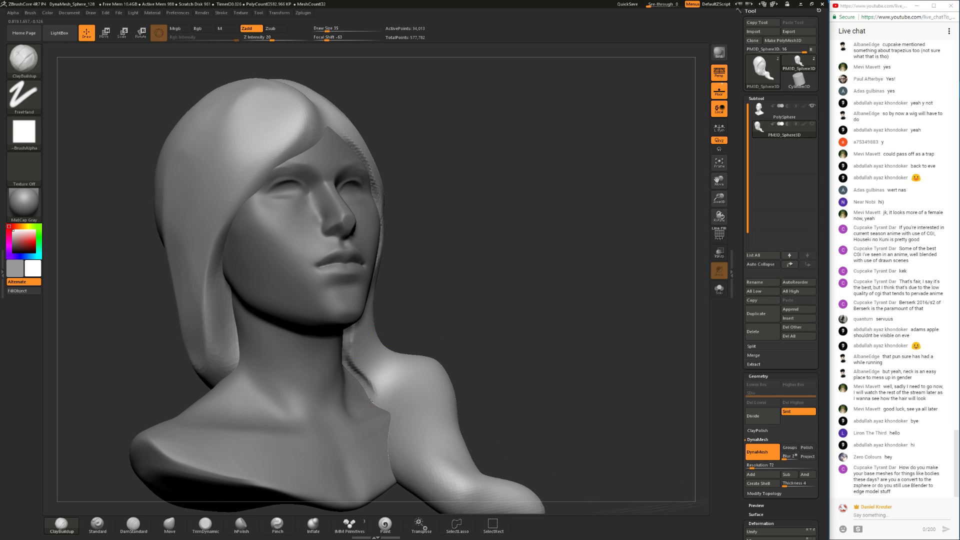
pyautogui.moveTo(388, 418)
pyautogui.mouseDown()
pyautogui.moveTo(401, 410)
pyautogui.moveTo(373, 350)
pyautogui.moveTo(406, 421)
pyautogui.mouseUp()
# - Build up the upper part of the shoulder strand with ClayBuildup and smooth its surface
pyautogui.press('space')
pyautogui.moveTo(418, 328); pyautogui.dragTo(459, 334)
pyautogui.moveTo(425, 419); pyautogui.dragTo(450, 469)
pyautogui.moveTo(513, 369)
pyautogui.keyDown('alt'); pyautogui.mouseDown()
pyautogui.moveTo(508, 311)
pyautogui.moveTo(463, 323)
pyautogui.mouseUp(); pyautogui.keyUp('alt')
pyautogui.keyDown('shift'); pyautogui.moveTo(422, 406); pyautogui.dragTo(427, 420); pyautogui.keyUp('shift')
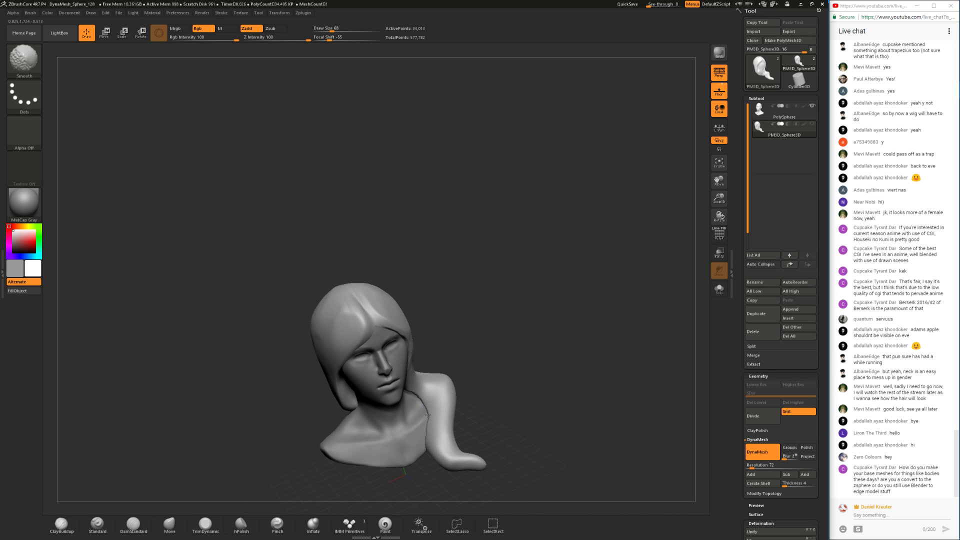
# - Reshape the hair strand over the shoulder with the Move brush at draw size 87
pyautogui.moveTo(516, 371); pyautogui.dragTo(425, 428)
pyautogui.click(174, 521)
pyautogui.moveTo(200, 470)
pyautogui.mouseDown()
pyautogui.moveTo(240, 410)
pyautogui.moveTo(260, 400)
pyautogui.mouseUp()
pyautogui.press('space')
pyautogui.moveTo(411, 324); pyautogui.dragTo(416, 324)
pyautogui.moveTo(479, 330); pyautogui.dragTo(445, 325)
pyautogui.moveTo(440, 280); pyautogui.dragTo(417, 300)
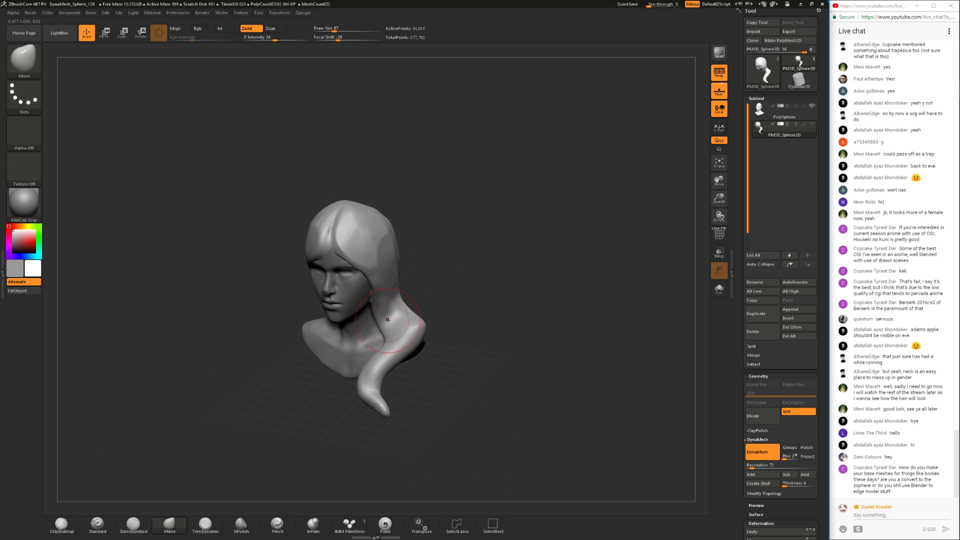
pyautogui.moveTo(380, 329)
pyautogui.mouseDown()
pyautogui.moveTo(437, 343)
pyautogui.moveTo(401, 342)
pyautogui.moveTo(413, 336)
pyautogui.moveTo(401, 340)
pyautogui.moveTo(399, 320)
pyautogui.moveTo(520, 334)
pyautogui.moveTo(462, 361)
pyautogui.mouseUp()
# - Adjust the back and side outline of the hair with the Move brush at a larger draw size
pyautogui.moveTo(344, 408)
pyautogui.keyDown('alt'); pyautogui.mouseDown()
pyautogui.moveTo(263, 385)
pyautogui.moveTo(282, 420)
pyautogui.moveTo(255, 425)
pyautogui.mouseUp(); pyautogui.keyUp('alt')
pyautogui.moveTo(425, 424); pyautogui.dragTo(386, 391)
pyautogui.moveTo(420, 235); pyautogui.dragTo(296, 397)
pyautogui.press('space')
pyautogui.moveTo(348, 330); pyautogui.dragTo(353, 329)
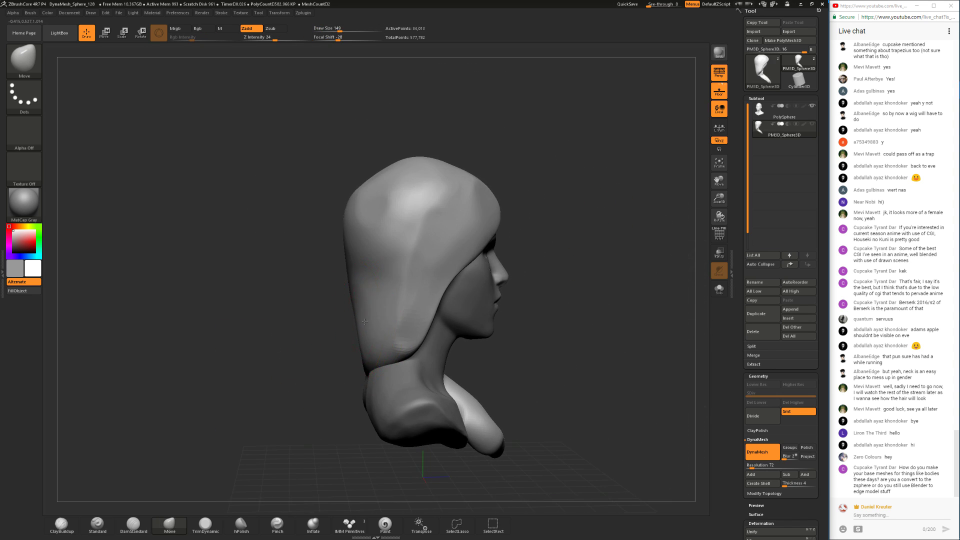
pyautogui.moveTo(297, 367); pyautogui.dragTo(374, 347)
pyautogui.moveTo(208, 441); pyautogui.dragTo(468, 213)
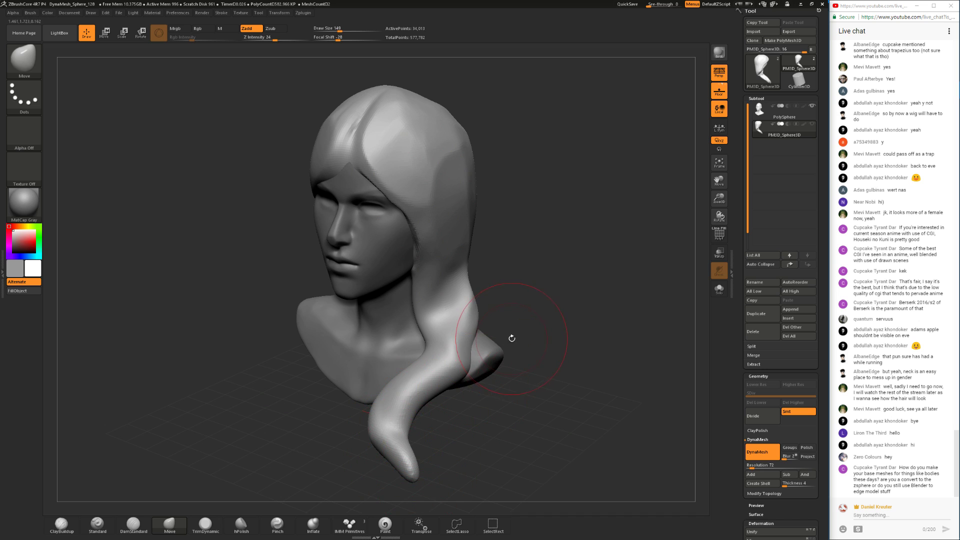
# - Refine the silhouette of the hair at the back of the head and over the shoulder with the Move brush
pyautogui.moveTo(512, 338); pyautogui.dragTo(499, 347)
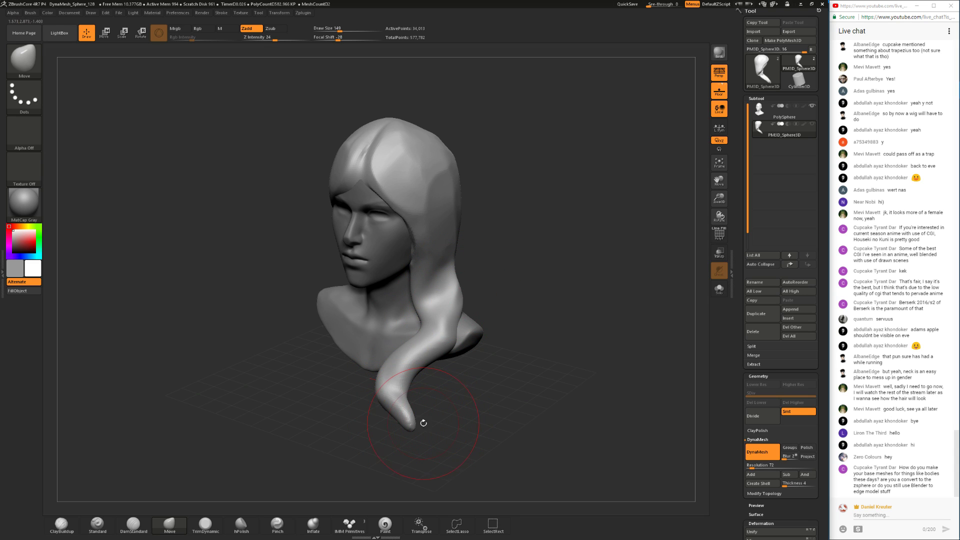
pyautogui.moveTo(468, 372); pyautogui.dragTo(452, 397)
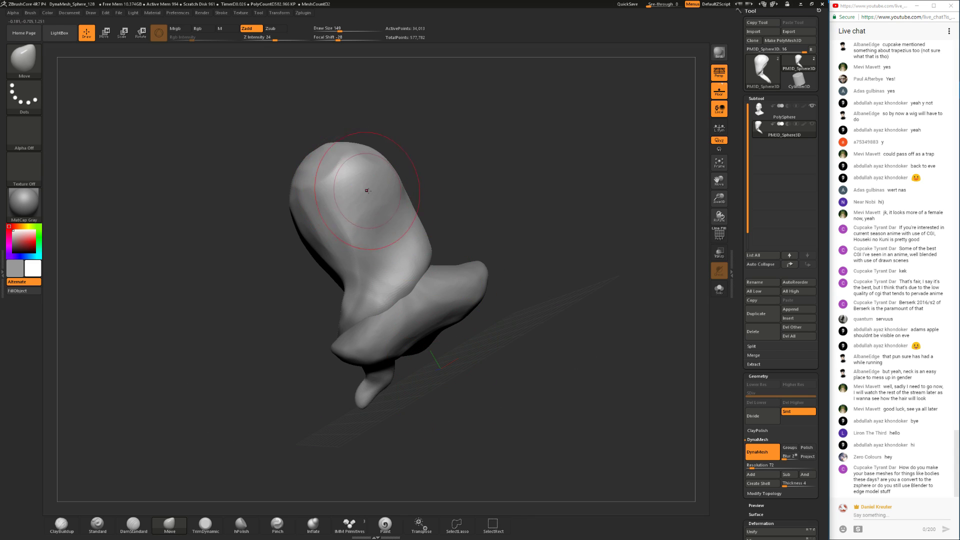
pyautogui.moveTo(266, 401); pyautogui.dragTo(331, 352)
pyautogui.press('space')
pyautogui.click(430, 296)
pyautogui.moveTo(429, 287); pyautogui.dragTo(422, 288)
pyautogui.moveTo(471, 258); pyautogui.dragTo(450, 265)
pyautogui.moveTo(462, 227); pyautogui.dragTo(442, 242)
pyautogui.moveTo(340, 442); pyautogui.dragTo(469, 290)
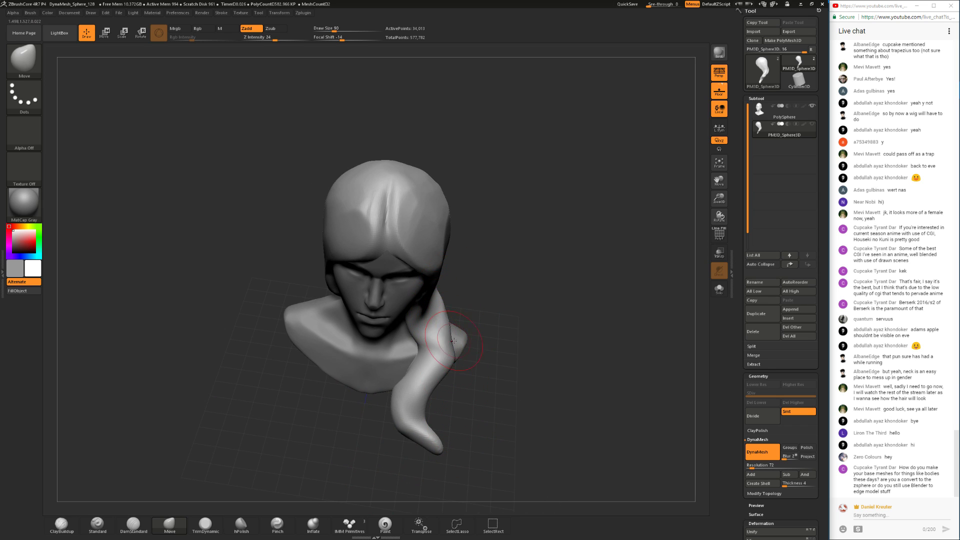
# - Flatten the front of the curved shoulder strand into distinct planes with the TrimDynamic brush
pyautogui.click(205, 524)
pyautogui.moveTo(210, 395)
pyautogui.keyDown('alt'); pyautogui.mouseDown()
pyautogui.moveTo(209, 375)
pyautogui.moveTo(198, 492)
pyautogui.moveTo(191, 450)
pyautogui.moveTo(123, 352)
pyautogui.mouseUp(); pyautogui.keyUp('alt')
pyautogui.moveTo(306, 368)
pyautogui.mouseDown()
pyautogui.moveTo(301, 410)
pyautogui.moveTo(304, 397)
pyautogui.moveTo(306, 408)
pyautogui.moveTo(323, 398)
pyautogui.mouseUp()
pyautogui.press('space')
pyautogui.moveTo(390, 390)
pyautogui.mouseDown()
pyautogui.moveTo(376, 290)
pyautogui.moveTo(379, 332)
pyautogui.mouseUp()
pyautogui.moveTo(327, 367)
pyautogui.mouseDown()
pyautogui.moveTo(322, 400)
pyautogui.moveTo(316, 367)
pyautogui.mouseUp()
pyautogui.moveTo(430, 390); pyautogui.dragTo(365, 375)
pyautogui.moveTo(330, 372); pyautogui.dragTo(324, 392)
pyautogui.moveTo(345, 345); pyautogui.dragTo(355, 372)
pyautogui.moveTo(387, 379)
pyautogui.mouseDown()
pyautogui.moveTo(458, 388)
pyautogui.moveTo(462, 440)
pyautogui.mouseUp()
pyautogui.moveTo(309, 285); pyautogui.dragTo(293, 319)
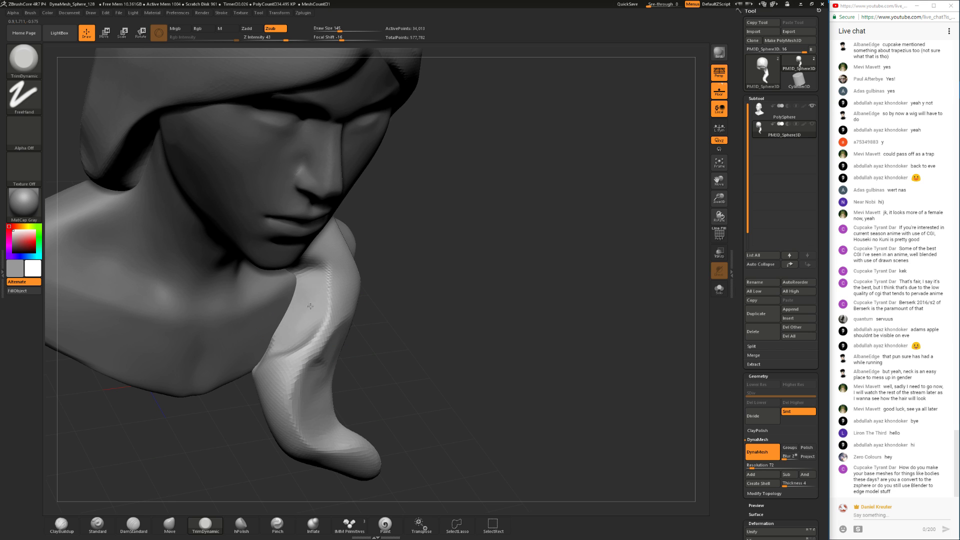
# - Trim the inner side of the shoulder strand with further TrimDynamic strokes
pyautogui.moveTo(365, 357)
pyautogui.mouseDown()
pyautogui.moveTo(368, 335)
pyautogui.moveTo(352, 316)
pyautogui.moveTo(310, 325)
pyautogui.moveTo(321, 326)
pyautogui.moveTo(332, 360)
pyautogui.mouseUp()
pyautogui.moveTo(293, 345); pyautogui.dragTo(314, 347)
pyautogui.moveTo(350, 305); pyautogui.dragTo(335, 332)
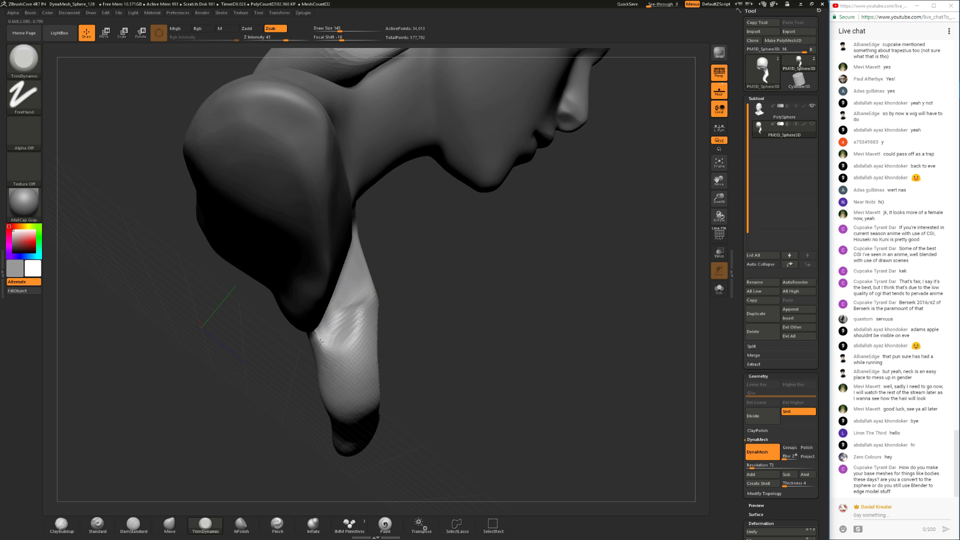
pyautogui.moveTo(411, 331)
pyautogui.mouseDown()
pyautogui.moveTo(456, 349)
pyautogui.moveTo(442, 327)
pyautogui.moveTo(452, 317)
pyautogui.moveTo(436, 346)
pyautogui.moveTo(399, 317)
pyautogui.mouseUp()
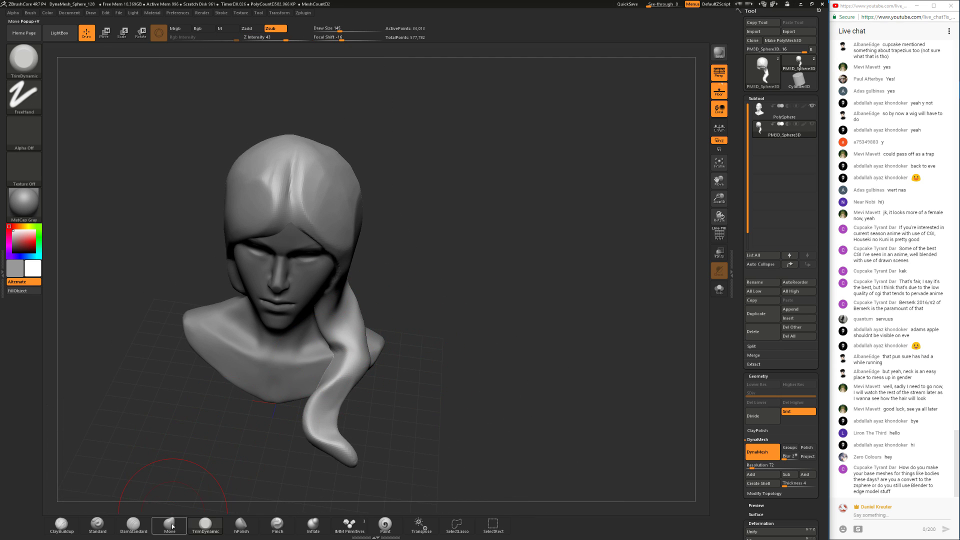
# - Work the bend of the shoulder strand with Pinch and DamStandard strokes and smooth the area
pyautogui.click(276, 525)
pyautogui.moveTo(281, 491)
pyautogui.mouseDown()
pyautogui.moveTo(381, 396)
pyautogui.moveTo(384, 425)
pyautogui.mouseUp()
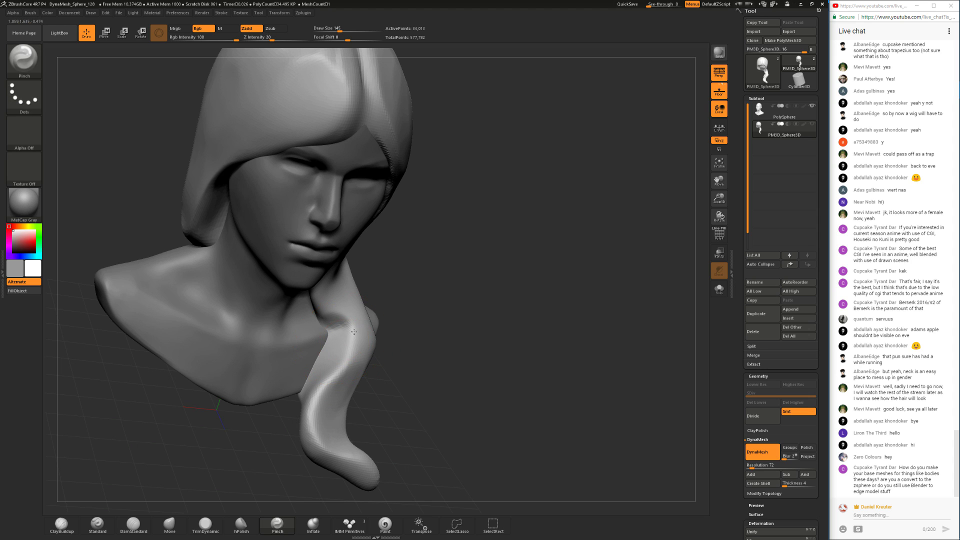
pyautogui.moveTo(350, 338); pyautogui.dragTo(348, 350)
pyautogui.rightClick(346, 349)
pyautogui.click(168, 526)
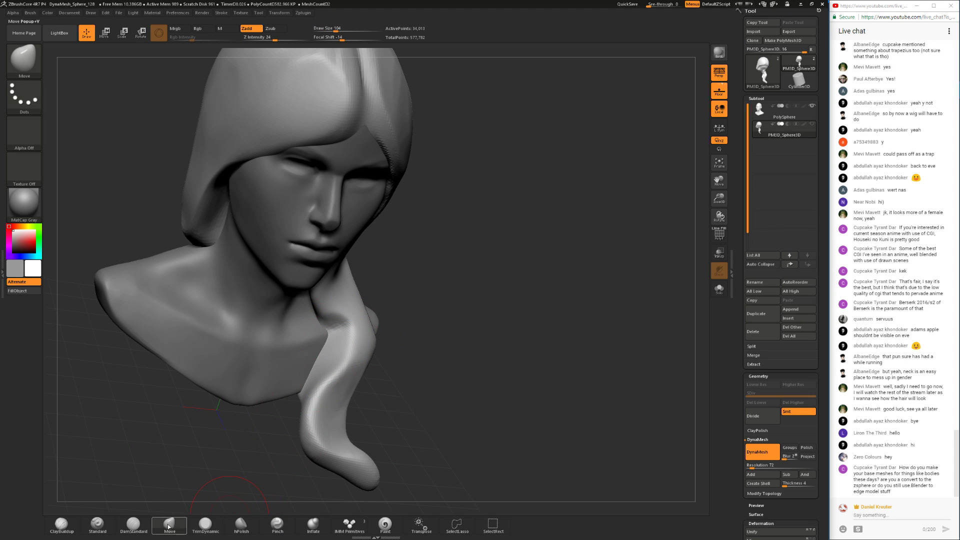
pyautogui.click(133, 524)
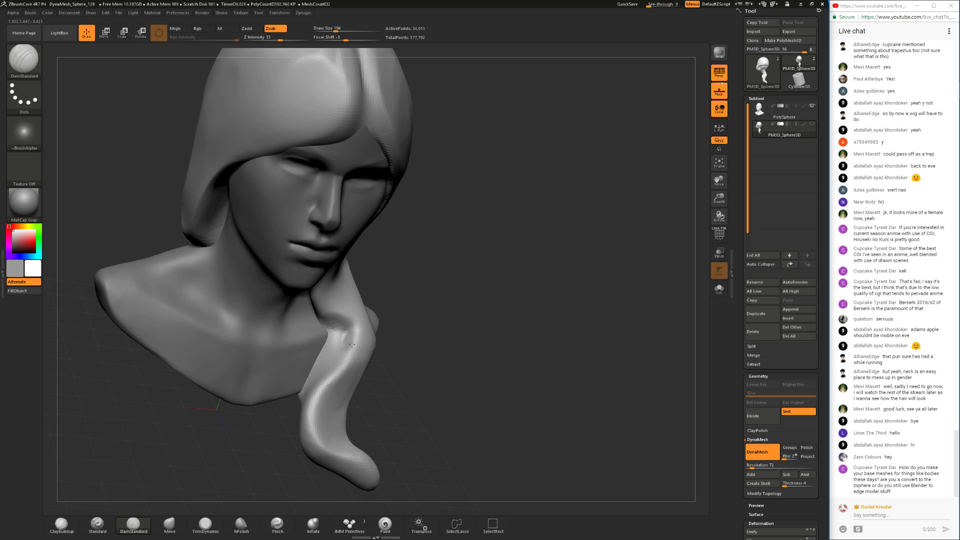
pyautogui.moveTo(360, 329)
pyautogui.mouseDown()
pyautogui.moveTo(339, 324)
pyautogui.moveTo(335, 345)
pyautogui.mouseUp()
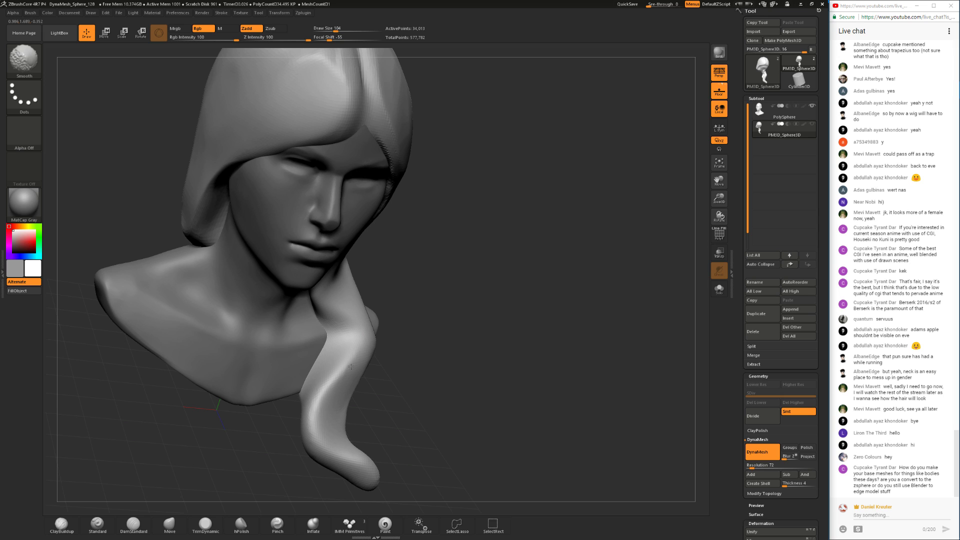
# - Build up volume where the strand passes over the shoulder with ClayBuildup strokes and smooth the result
pyautogui.keyDown('alt'); pyautogui.moveTo(396, 392); pyautogui.dragTo(137, 498); pyautogui.keyUp('alt')
pyautogui.click(62, 524)
pyautogui.moveTo(214, 407)
pyautogui.keyDown('alt'); pyautogui.mouseDown()
pyautogui.moveTo(405, 363)
pyautogui.moveTo(361, 290)
pyautogui.moveTo(345, 363)
pyautogui.moveTo(368, 326)
pyautogui.mouseUp(); pyautogui.keyUp('alt')
pyautogui.keyDown('shift'); pyautogui.moveTo(355, 322); pyautogui.dragTo(354, 297); pyautogui.keyUp('shift')
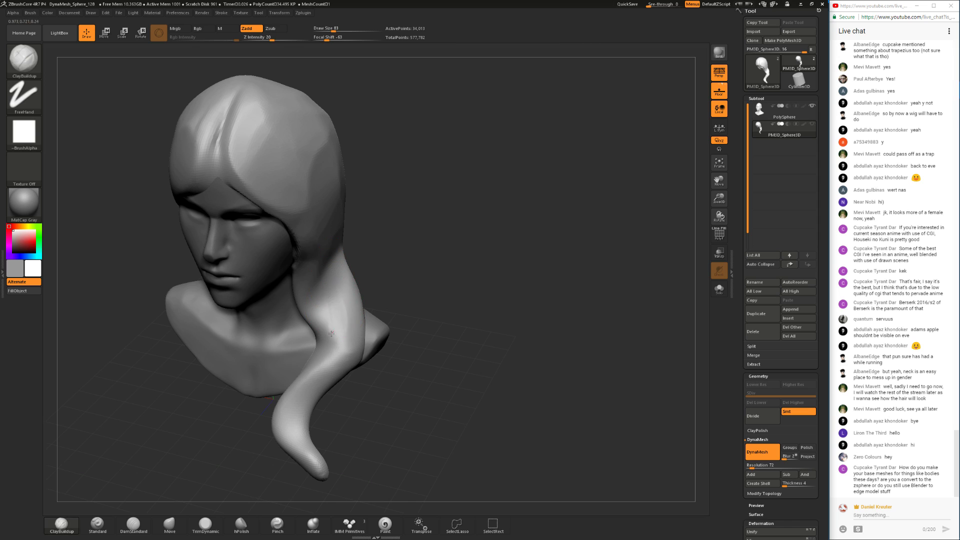
pyautogui.moveTo(346, 343); pyautogui.dragTo(319, 343)
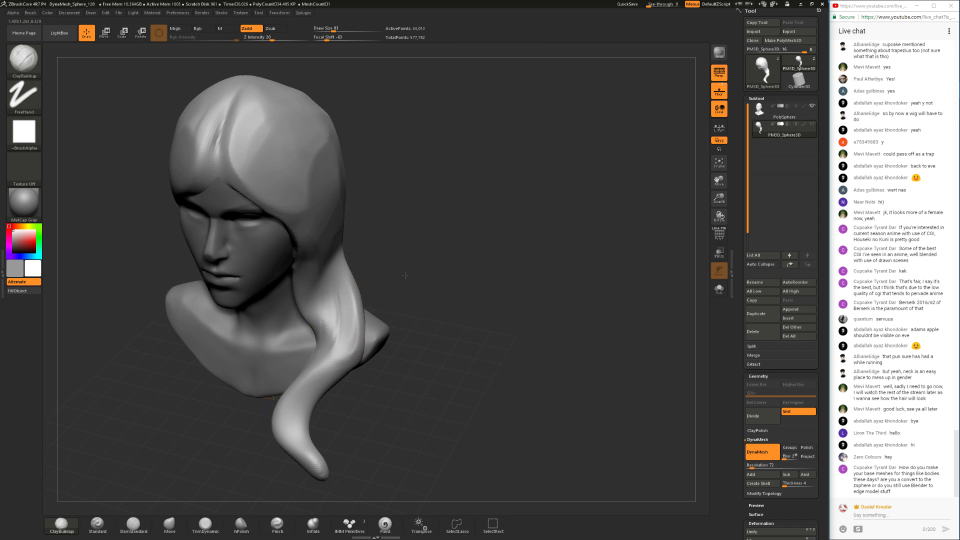
pyautogui.moveTo(403, 278); pyautogui.dragTo(419, 250)
pyautogui.moveTo(316, 311)
pyautogui.mouseDown()
pyautogui.moveTo(341, 340)
pyautogui.moveTo(323, 296)
pyautogui.moveTo(338, 323)
pyautogui.mouseUp()
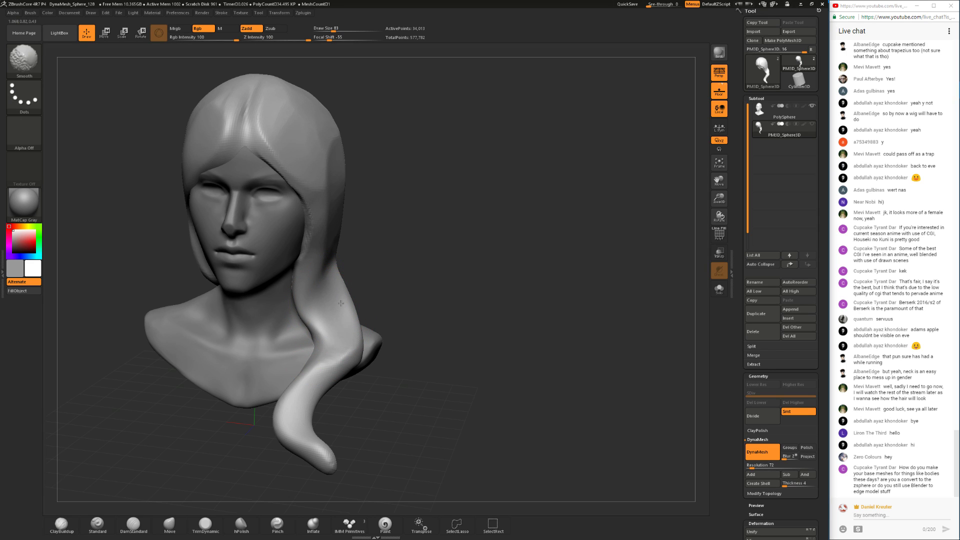
# - Flatten the side and back of the hair with the TrimDynamic brush, undoing one unwanted stroke
pyautogui.moveTo(358, 393)
pyautogui.keyDown('alt'); pyautogui.mouseDown()
pyautogui.moveTo(353, 347)
pyautogui.moveTo(420, 305)
pyautogui.moveTo(391, 270)
pyautogui.moveTo(393, 308)
pyautogui.moveTo(378, 321)
pyautogui.mouseUp(); pyautogui.keyUp('alt')
pyautogui.click(205, 525)
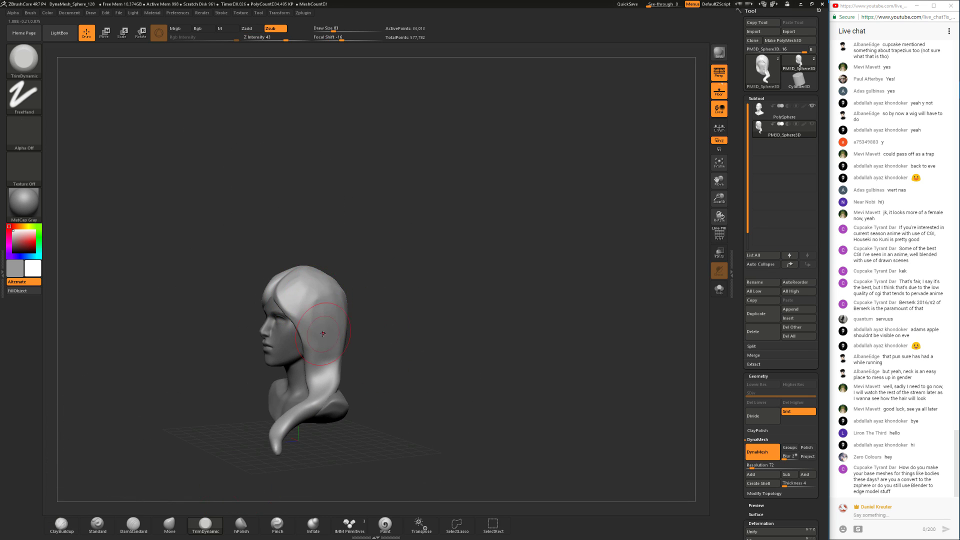
pyautogui.moveTo(411, 330)
pyautogui.mouseDown()
pyautogui.moveTo(364, 324)
pyautogui.moveTo(347, 356)
pyautogui.mouseUp()
pyautogui.moveTo(351, 296); pyautogui.dragTo(355, 348)
pyautogui.moveTo(433, 310)
pyautogui.mouseDown()
pyautogui.moveTo(354, 358)
pyautogui.moveTo(372, 372)
pyautogui.moveTo(363, 388)
pyautogui.moveTo(393, 372)
pyautogui.mouseUp()
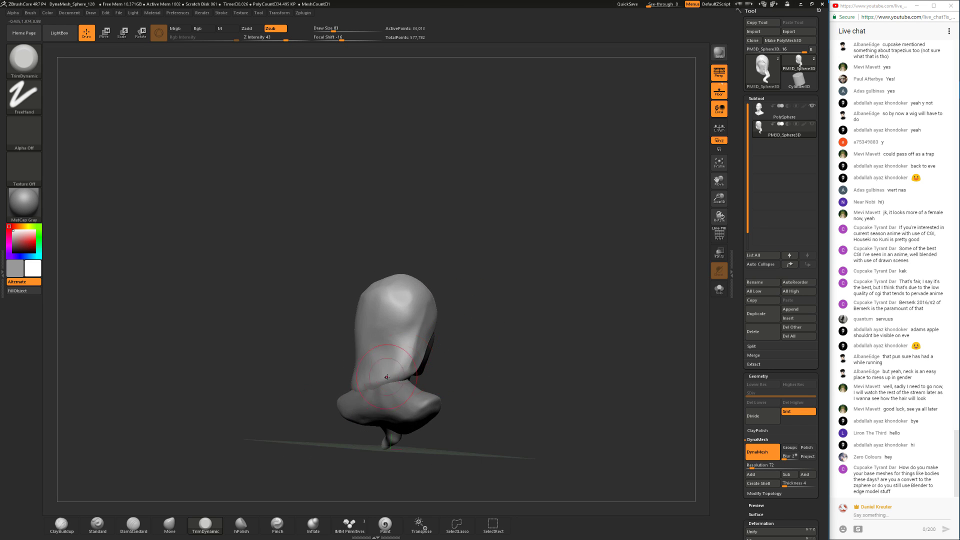
pyautogui.moveTo(450, 362)
pyautogui.mouseDown()
pyautogui.moveTo(394, 367)
pyautogui.moveTo(372, 355)
pyautogui.mouseUp()
pyautogui.moveTo(495, 279)
pyautogui.mouseDown()
pyautogui.moveTo(516, 295)
pyautogui.moveTo(522, 339)
pyautogui.mouseUp()
pyautogui.moveTo(409, 372)
pyautogui.keyDown('shift'); pyautogui.mouseDown()
pyautogui.moveTo(445, 337)
pyautogui.moveTo(505, 313)
pyautogui.mouseUp(); pyautogui.keyUp('shift')
pyautogui.hotkey('ctrl', 'z')
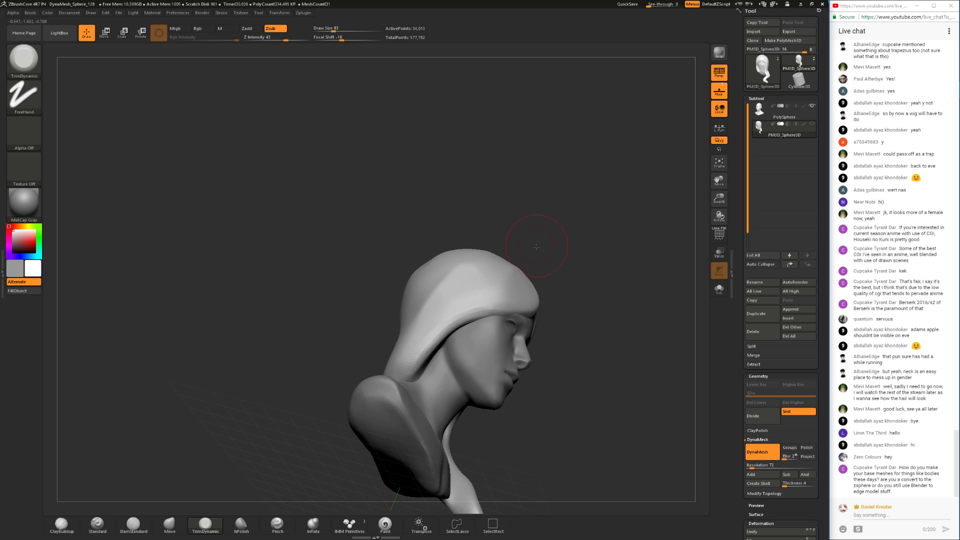
pyautogui.keyDown('shift'); pyautogui.moveTo(537, 244); pyautogui.dragTo(520, 260); pyautogui.keyUp('shift')
pyautogui.keyDown('shift'); pyautogui.moveTo(475, 285); pyautogui.dragTo(405, 342); pyautogui.keyUp('shift')
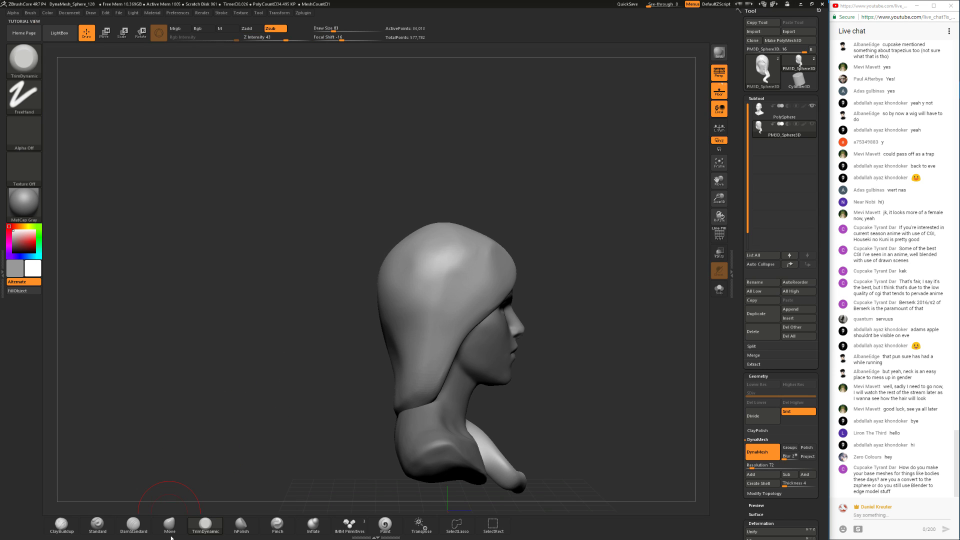
# - Build up the lower edge of the hair at the nape with ClayBuildup at draw sizes 58 and 90
pyautogui.click(62, 524)
pyautogui.moveTo(107, 495); pyautogui.dragTo(255, 435)
pyautogui.moveTo(576, 392); pyautogui.dragTo(559, 390)
pyautogui.press('space')
pyautogui.moveTo(559, 390); pyautogui.dragTo(527, 388)
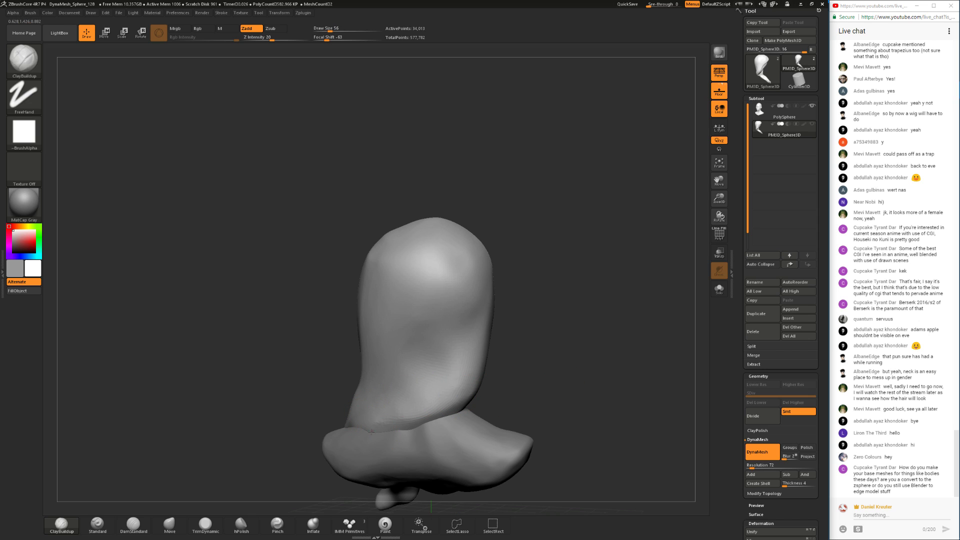
pyautogui.moveTo(508, 355); pyautogui.dragTo(421, 419)
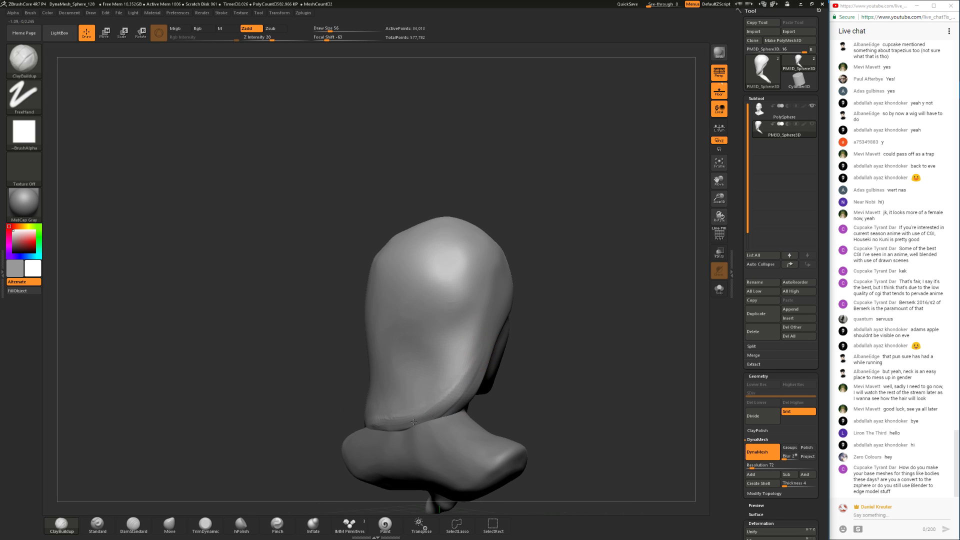
pyautogui.press('space')
pyautogui.moveTo(456, 381); pyautogui.dragTo(461, 382)
pyautogui.moveTo(475, 349); pyautogui.dragTo(454, 398)
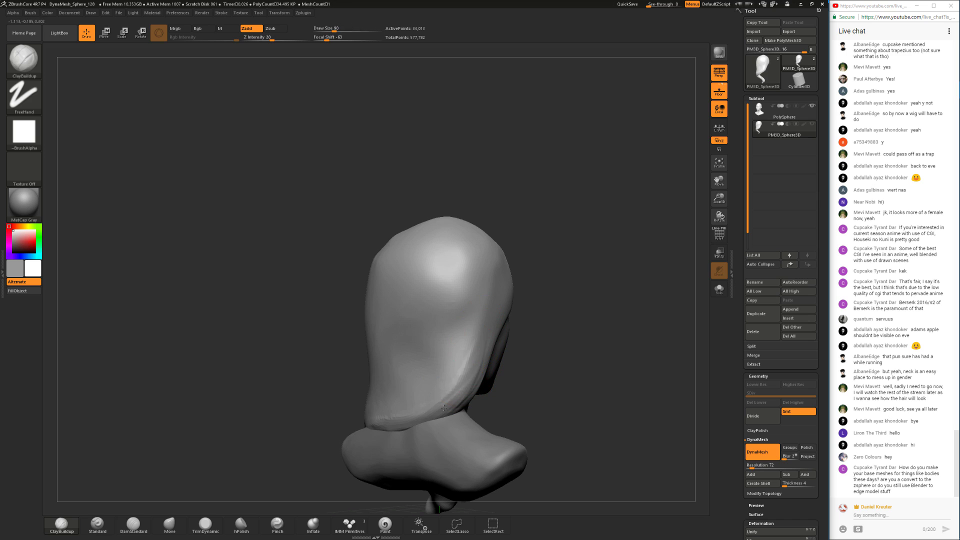
pyautogui.moveTo(567, 367); pyautogui.dragTo(496, 331)
pyautogui.moveTo(416, 423); pyautogui.dragTo(472, 425)
# - Carve diagonal creases from the side of the face around to the nape with the DamStandard brush
pyautogui.click(134, 524)
pyautogui.moveTo(245, 439); pyautogui.dragTo(310, 414)
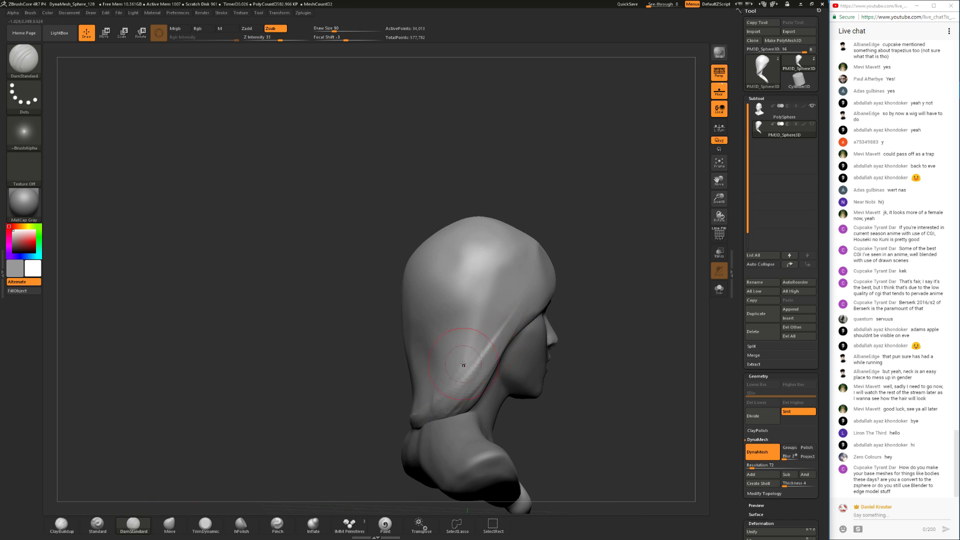
pyautogui.moveTo(501, 328); pyautogui.dragTo(466, 371)
pyautogui.moveTo(369, 405); pyautogui.dragTo(434, 406)
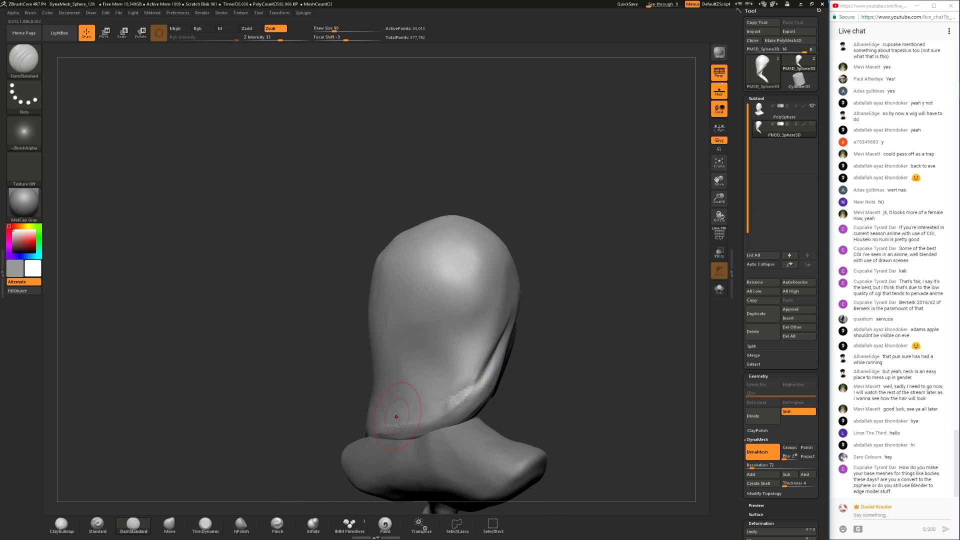
pyautogui.moveTo(509, 333)
pyautogui.mouseDown()
pyautogui.moveTo(424, 400)
pyautogui.moveTo(432, 411)
pyautogui.moveTo(429, 391)
pyautogui.moveTo(383, 393)
pyautogui.moveTo(395, 390)
pyautogui.mouseUp()
pyautogui.moveTo(476, 344); pyautogui.dragTo(392, 398)
pyautogui.moveTo(292, 422); pyautogui.dragTo(349, 431)
pyautogui.moveTo(401, 404); pyautogui.dragTo(369, 428)
# - Fill out the hair around the new creases with ClayBuildup at draw size 65, undoing one stroke
pyautogui.moveTo(510, 347); pyautogui.dragTo(540, 346)
pyautogui.press('space')
pyautogui.moveTo(453, 403); pyautogui.dragTo(449, 403)
pyautogui.click(64, 528)
pyautogui.moveTo(260, 440); pyautogui.dragTo(287, 434)
pyautogui.moveTo(485, 371)
pyautogui.mouseDown()
pyautogui.moveTo(428, 412)
pyautogui.moveTo(465, 393)
pyautogui.moveTo(490, 354)
pyautogui.moveTo(500, 367)
pyautogui.moveTo(504, 344)
pyautogui.moveTo(440, 400)
pyautogui.moveTo(490, 392)
pyautogui.mouseUp()
pyautogui.moveTo(590, 420)
pyautogui.keyDown('alt'); pyautogui.mouseDown()
pyautogui.moveTo(580, 390)
pyautogui.moveTo(480, 395)
pyautogui.moveTo(493, 373)
pyautogui.mouseUp(); pyautogui.keyUp('alt')
pyautogui.hotkey('ctrl', 'z')
pyautogui.moveTo(684, 388)
pyautogui.mouseDown()
pyautogui.moveTo(562, 358)
pyautogui.moveTo(538, 300)
pyautogui.mouseUp()
pyautogui.moveTo(540, 340); pyautogui.dragTo(521, 370)
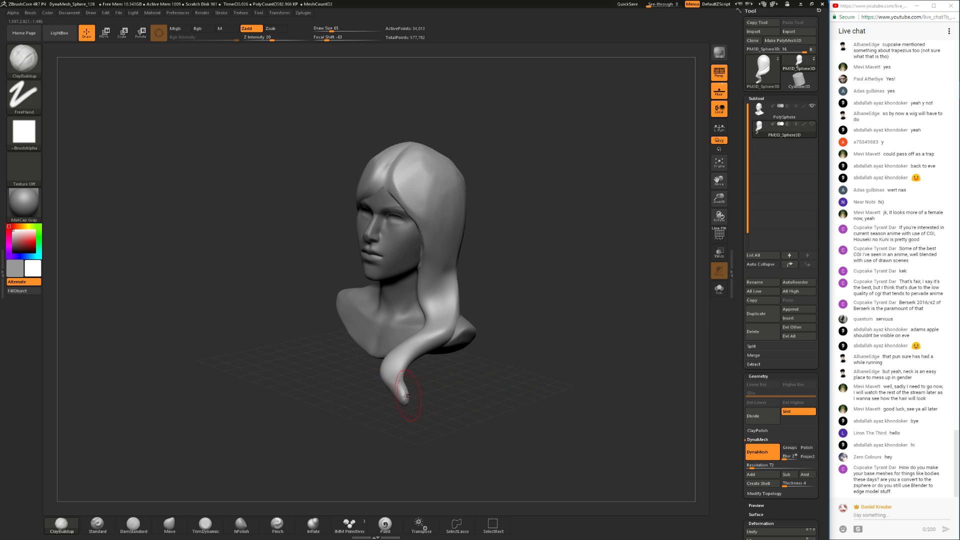
# - Smooth the tip of the shoulder strand and reposition its lower end with the Move brush at draw size 124
pyautogui.click(204, 523)
pyautogui.moveTo(400, 399)
pyautogui.keyDown('shift'); pyautogui.mouseDown()
pyautogui.moveTo(410, 390)
pyautogui.moveTo(389, 366)
pyautogui.moveTo(406, 394)
pyautogui.mouseUp(); pyautogui.keyUp('shift')
pyautogui.moveTo(371, 424); pyautogui.dragTo(430, 388)
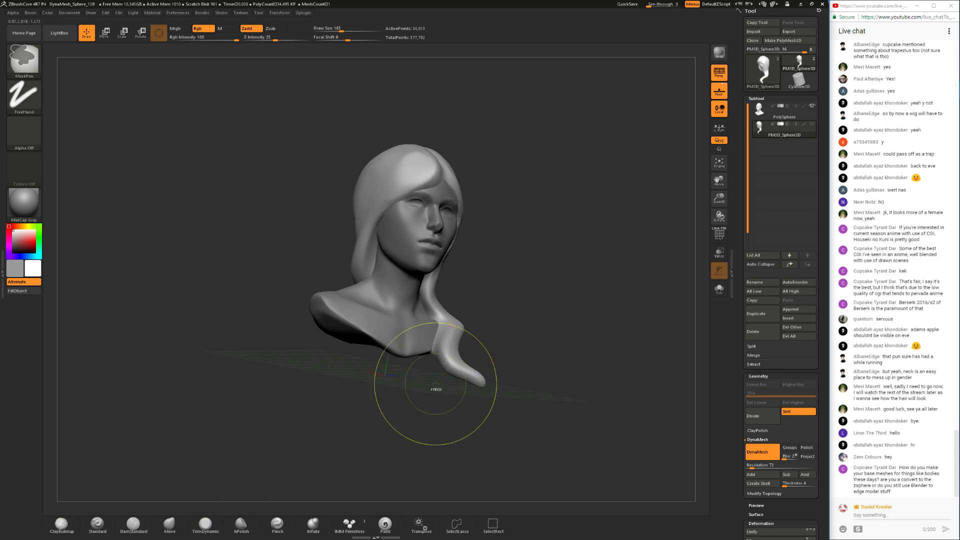
pyautogui.click(178, 530)
pyautogui.moveTo(345, 445); pyautogui.dragTo(415, 421)
pyautogui.press('space')
pyautogui.moveTo(484, 367); pyautogui.dragTo(497, 356)
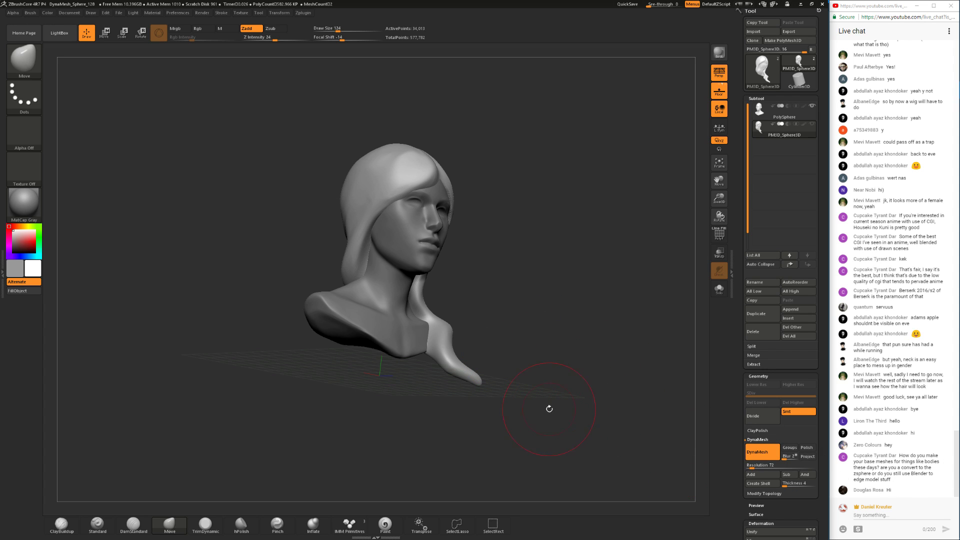
pyautogui.moveTo(570, 389); pyautogui.dragTo(502, 373)
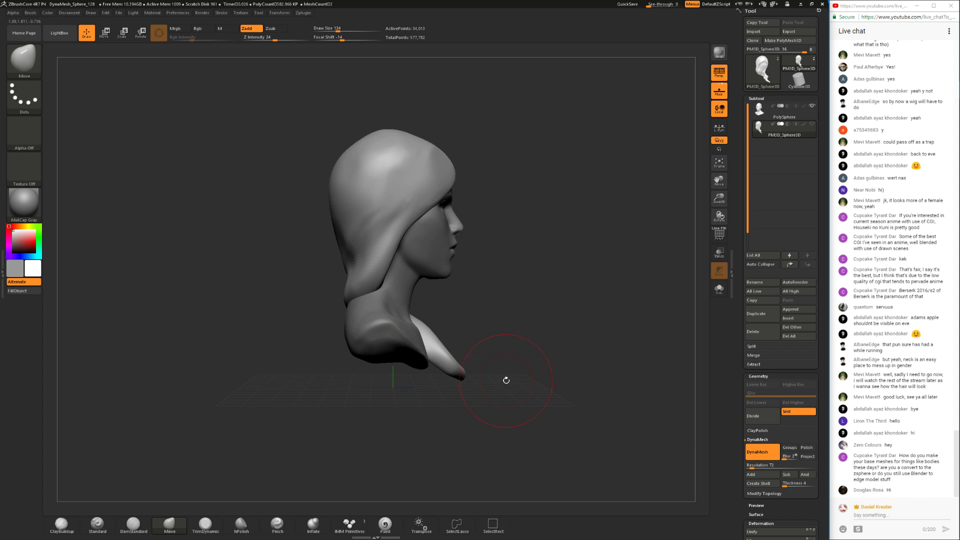
# - Reshape the curve of the hanging strand from side and low angles with the Move brush at draw size 149
pyautogui.moveTo(528, 289); pyautogui.dragTo(446, 339)
pyautogui.moveTo(393, 358)
pyautogui.keyDown('alt'); pyautogui.mouseDown()
pyautogui.moveTo(404, 386)
pyautogui.moveTo(420, 360)
pyautogui.mouseUp(); pyautogui.keyUp('alt')
pyautogui.press('space')
pyautogui.moveTo(376, 338); pyautogui.dragTo(477, 332)
pyautogui.moveTo(420, 356)
pyautogui.mouseDown()
pyautogui.moveTo(413, 361)
pyautogui.moveTo(451, 286)
pyautogui.moveTo(409, 395)
pyautogui.moveTo(381, 395)
pyautogui.mouseUp()
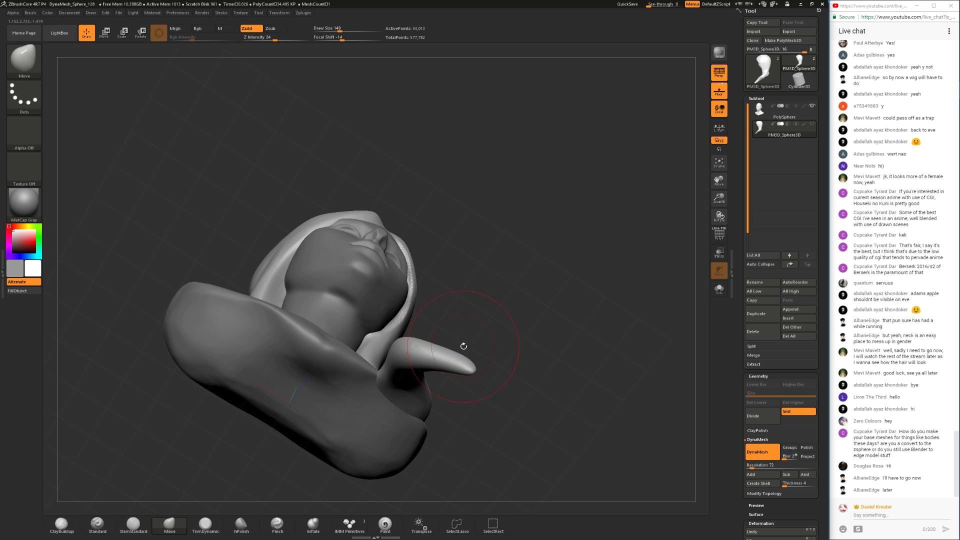
pyautogui.moveTo(556, 356); pyautogui.dragTo(563, 360)
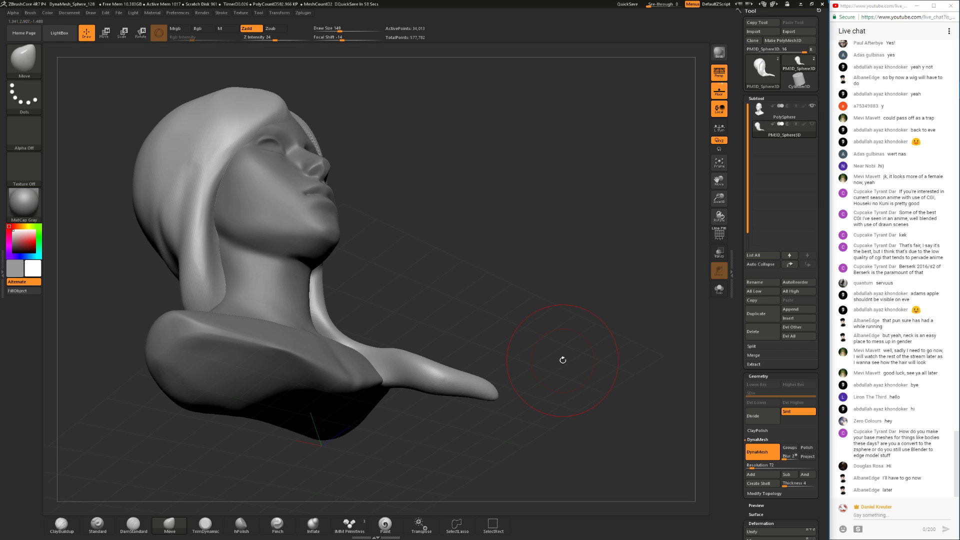
pyautogui.moveTo(397, 258); pyautogui.dragTo(398, 389)
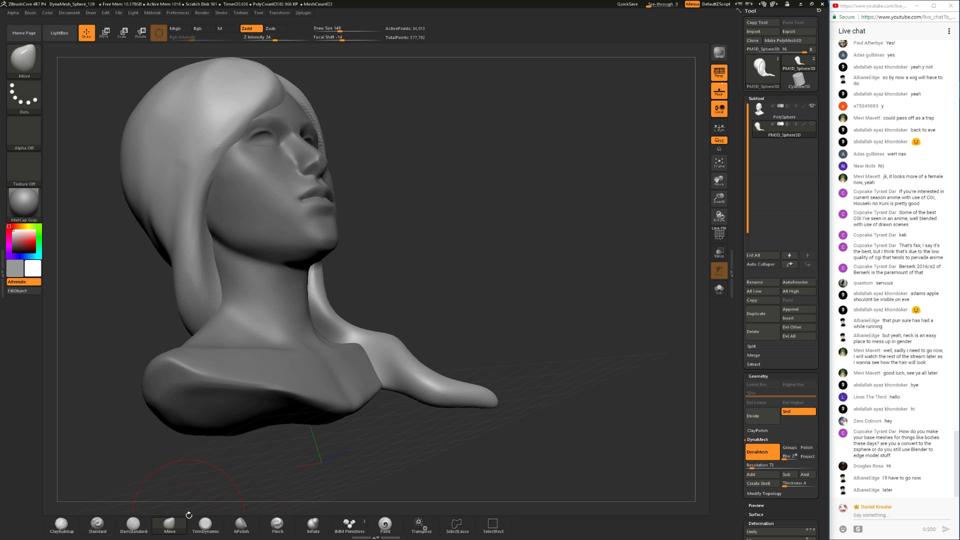
# - Adjust the side and back of the hair with the Move brush where it wraps over the shoulder
pyautogui.click(144, 523)
pyautogui.moveTo(584, 305)
pyautogui.mouseDown()
pyautogui.moveTo(492, 320)
pyautogui.moveTo(438, 359)
pyautogui.moveTo(407, 367)
pyautogui.moveTo(428, 364)
pyautogui.moveTo(415, 384)
pyautogui.mouseUp()
pyautogui.moveTo(476, 309); pyautogui.dragTo(422, 462)
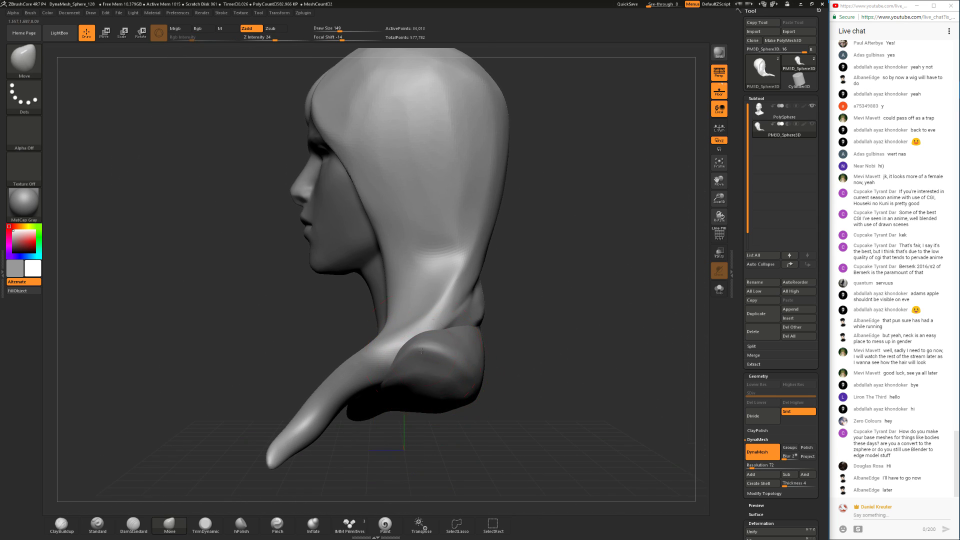
pyautogui.moveTo(425, 324)
pyautogui.mouseDown()
pyautogui.moveTo(459, 347)
pyautogui.moveTo(421, 370)
pyautogui.moveTo(438, 341)
pyautogui.moveTo(459, 332)
pyautogui.moveTo(500, 345)
pyautogui.mouseUp()
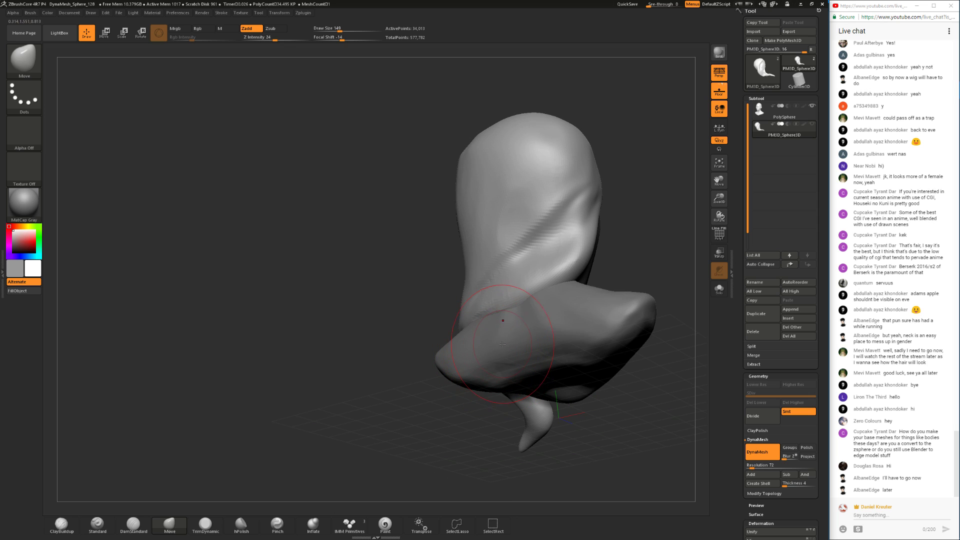
pyautogui.moveTo(421, 373); pyautogui.dragTo(479, 365)
pyautogui.moveTo(410, 374)
pyautogui.mouseDown()
pyautogui.moveTo(537, 344)
pyautogui.moveTo(695, 288)
pyautogui.mouseUp()
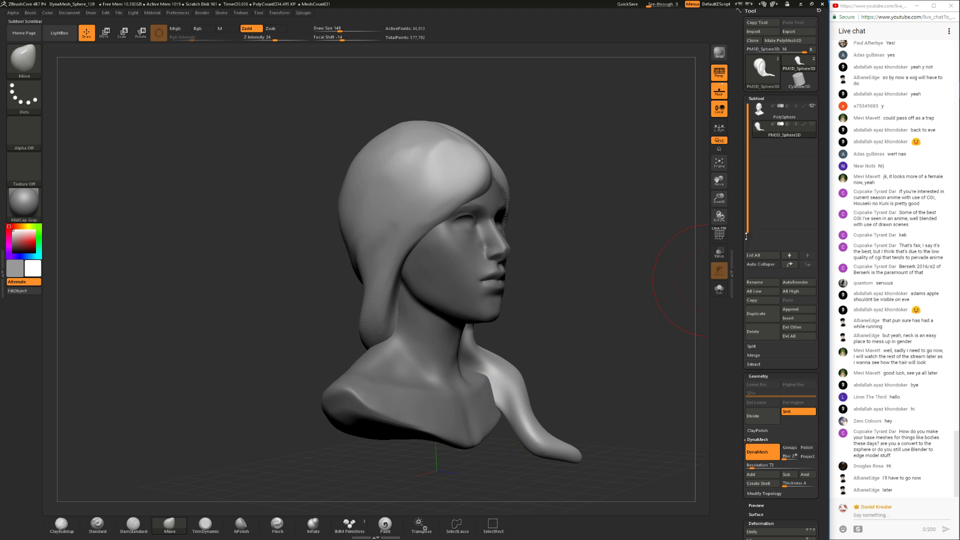
# - Turn on transparency and shift the strand near the collarbone with the Move brush at draw size 74
pyautogui.click(720, 255)
pyautogui.moveTo(629, 273)
pyautogui.mouseDown()
pyautogui.moveTo(602, 280)
pyautogui.moveTo(555, 326)
pyautogui.mouseUp()
pyautogui.press('space')
pyautogui.moveTo(495, 343)
pyautogui.mouseDown()
pyautogui.moveTo(574, 330)
pyautogui.moveTo(582, 259)
pyautogui.moveTo(565, 215)
pyautogui.moveTo(555, 220)
pyautogui.mouseUp()
pyautogui.moveTo(424, 443)
pyautogui.mouseDown()
pyautogui.moveTo(401, 435)
pyautogui.moveTo(434, 416)
pyautogui.moveTo(441, 384)
pyautogui.moveTo(410, 450)
pyautogui.mouseUp()
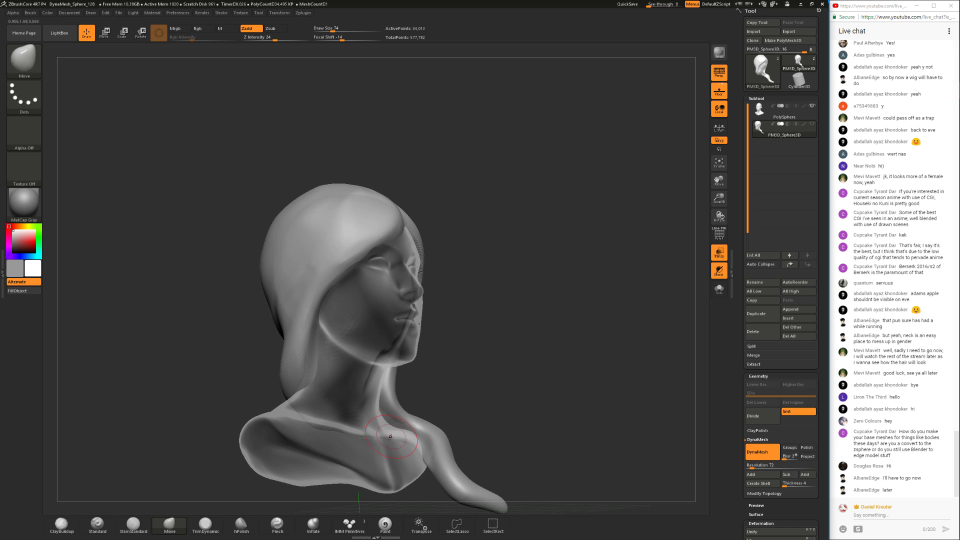
# - Reshape the hidden inner side of the hair around the neck with the Move brush at draw size 136
pyautogui.press('space')
pyautogui.press('space')
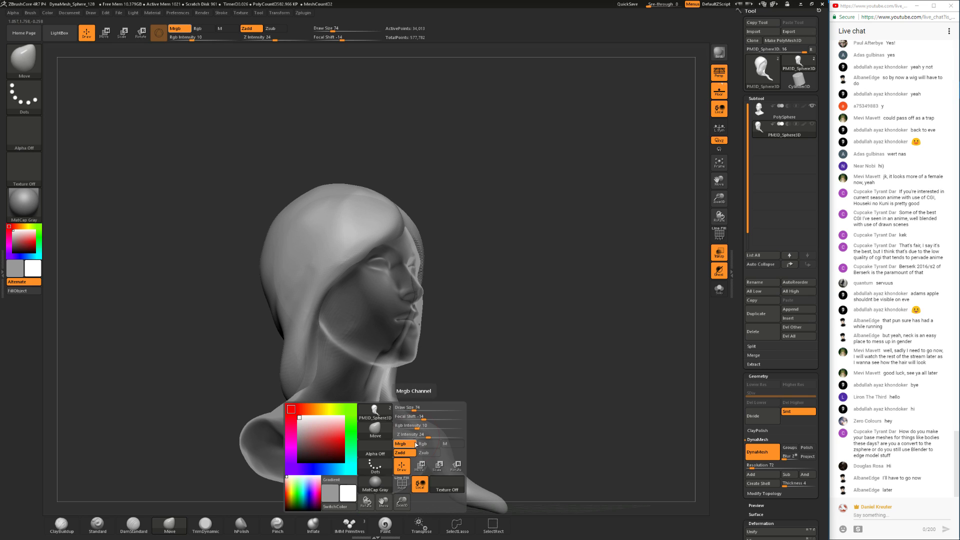
pyautogui.click(425, 446)
pyautogui.click(399, 408)
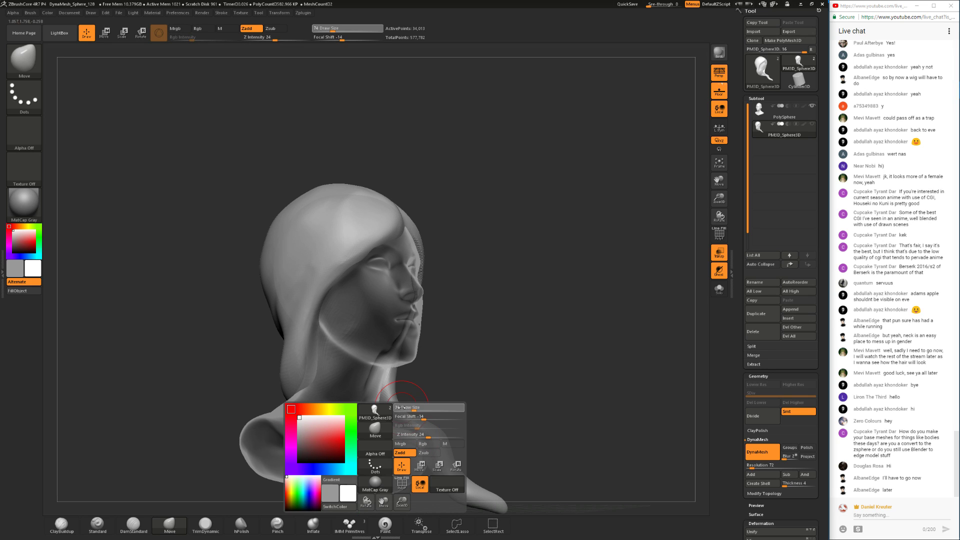
pyautogui.moveTo(409, 409); pyautogui.dragTo(411, 409)
pyautogui.moveTo(440, 393)
pyautogui.mouseDown()
pyautogui.moveTo(395, 425)
pyautogui.moveTo(396, 440)
pyautogui.moveTo(445, 399)
pyautogui.moveTo(450, 382)
pyautogui.moveTo(487, 374)
pyautogui.moveTo(448, 378)
pyautogui.mouseUp()
pyautogui.press('space')
pyautogui.click(391, 443)
pyautogui.click(390, 444)
pyautogui.press('space')
pyautogui.moveTo(400, 434); pyautogui.dragTo(506, 311)
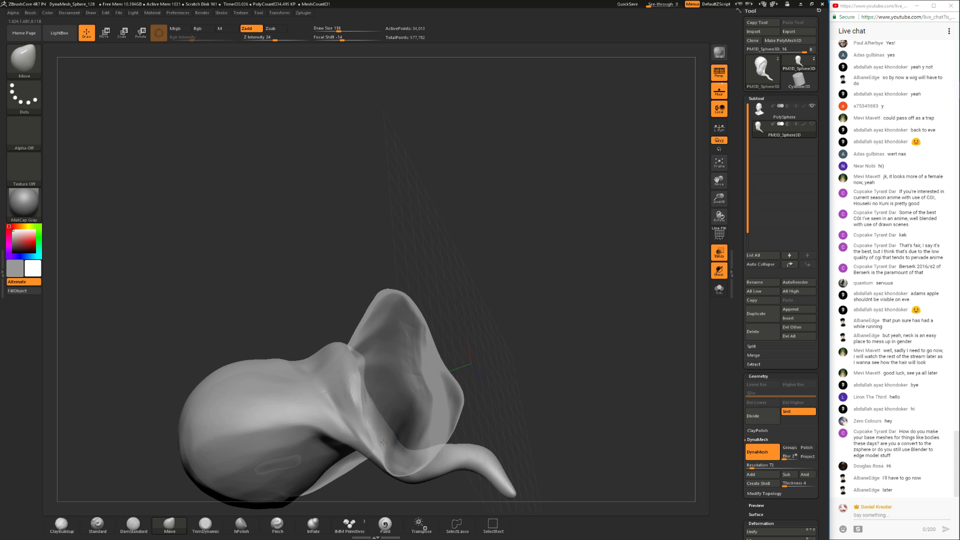
pyautogui.moveTo(375, 460); pyautogui.dragTo(300, 480)
pyautogui.moveTo(373, 402); pyautogui.dragTo(355, 425)
pyautogui.moveTo(328, 487); pyautogui.dragTo(374, 336)
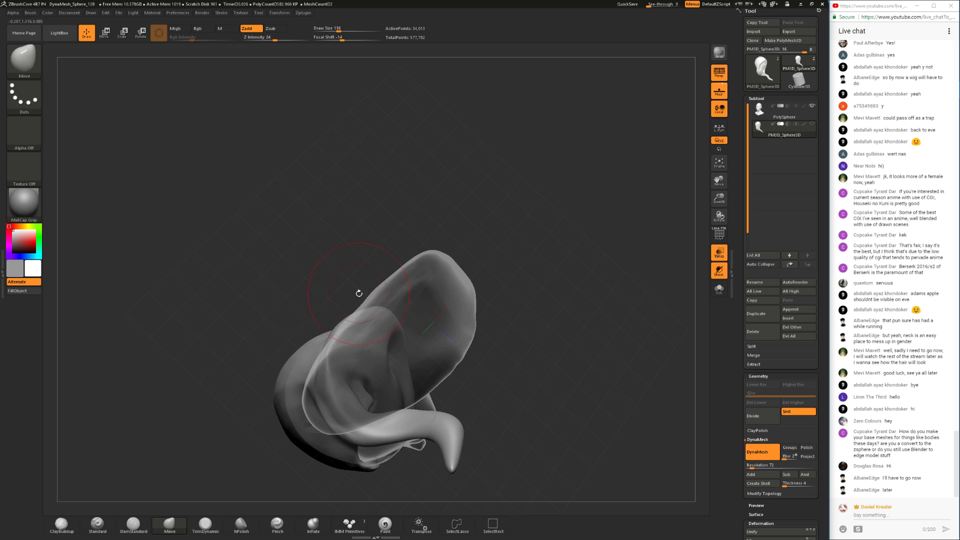
pyautogui.moveTo(359, 300); pyautogui.dragTo(370, 310)
pyautogui.moveTo(380, 277)
pyautogui.mouseDown()
pyautogui.moveTo(358, 310)
pyautogui.moveTo(366, 302)
pyautogui.mouseUp()
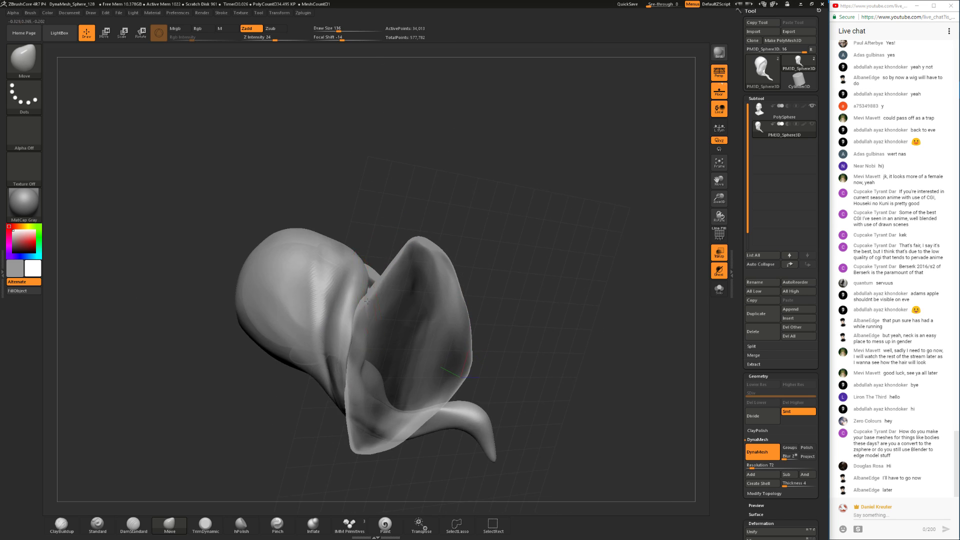
# - Refine the strand's inner edge against the neck and chest with the Move brush at draw size 87
pyautogui.moveTo(495, 187)
pyautogui.mouseDown()
pyautogui.moveTo(483, 198)
pyautogui.moveTo(480, 280)
pyautogui.mouseUp()
pyautogui.press('space')
pyautogui.moveTo(372, 321); pyautogui.dragTo(366, 319)
pyautogui.moveTo(452, 235); pyautogui.dragTo(477, 204)
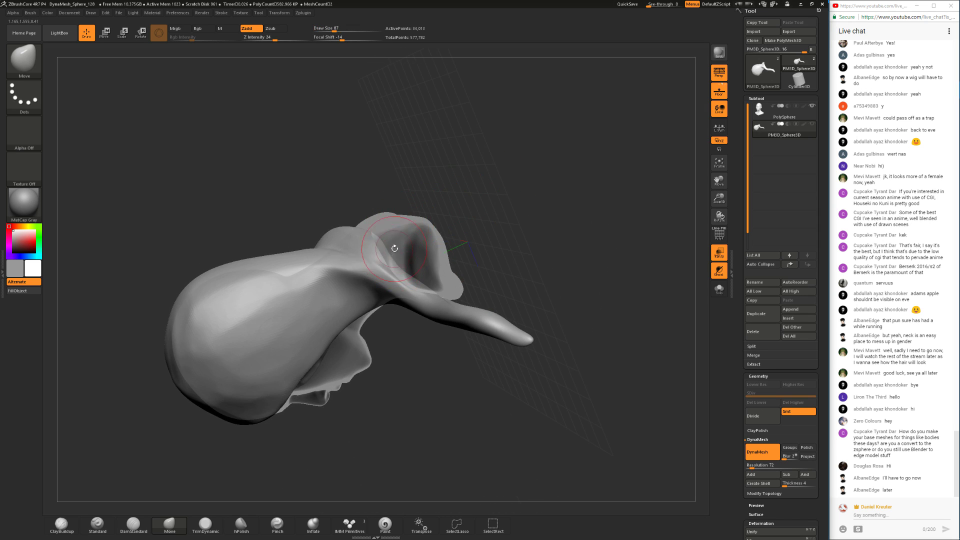
pyautogui.moveTo(394, 248); pyautogui.dragTo(359, 261)
pyautogui.moveTo(355, 252)
pyautogui.mouseDown(button='right')
pyautogui.moveTo(358, 282)
pyautogui.moveTo(400, 291)
pyautogui.moveTo(435, 241)
pyautogui.moveTo(434, 265)
pyautogui.moveTo(380, 302)
pyautogui.mouseUp(button='right')
pyautogui.moveTo(431, 260); pyautogui.dragTo(371, 299)
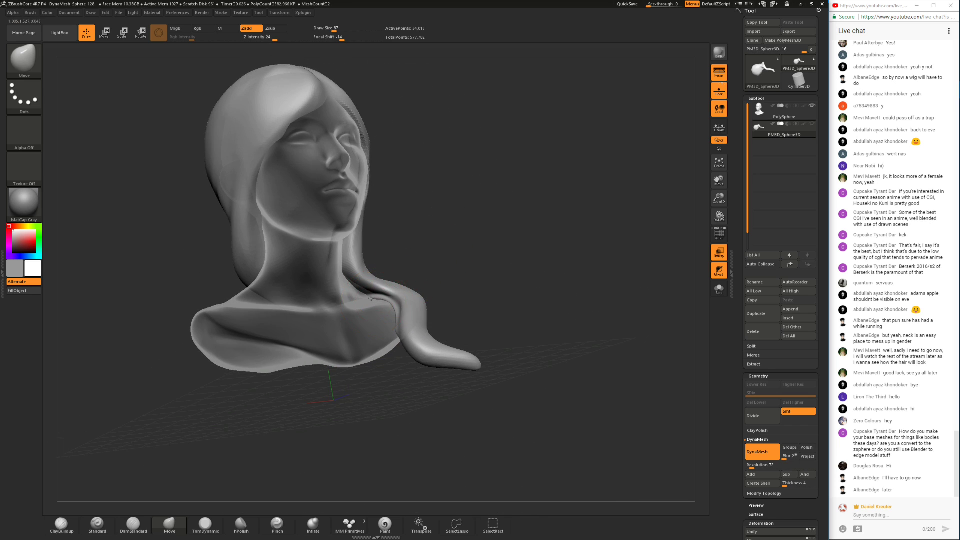
# - Turn off transparency, then smooth and adjust the strand where it drapes over the front of the shoulder
pyautogui.click(719, 253)
pyautogui.moveTo(442, 272)
pyautogui.mouseDown()
pyautogui.moveTo(380, 312)
pyautogui.moveTo(467, 289)
pyautogui.moveTo(372, 298)
pyautogui.mouseUp()
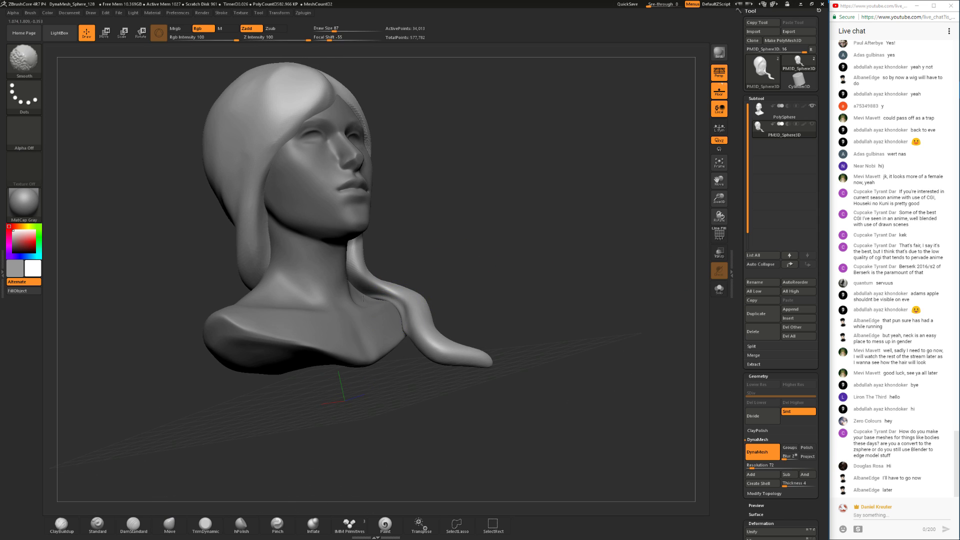
pyautogui.moveTo(467, 294)
pyautogui.keyDown('shift'); pyautogui.mouseDown()
pyautogui.moveTo(410, 336)
pyautogui.moveTo(428, 332)
pyautogui.mouseUp(); pyautogui.keyUp('shift')
pyautogui.moveTo(501, 294); pyautogui.dragTo(429, 332)
pyautogui.press('space')
pyautogui.moveTo(467, 380)
pyautogui.mouseDown()
pyautogui.moveTo(457, 345)
pyautogui.moveTo(430, 338)
pyautogui.mouseUp()
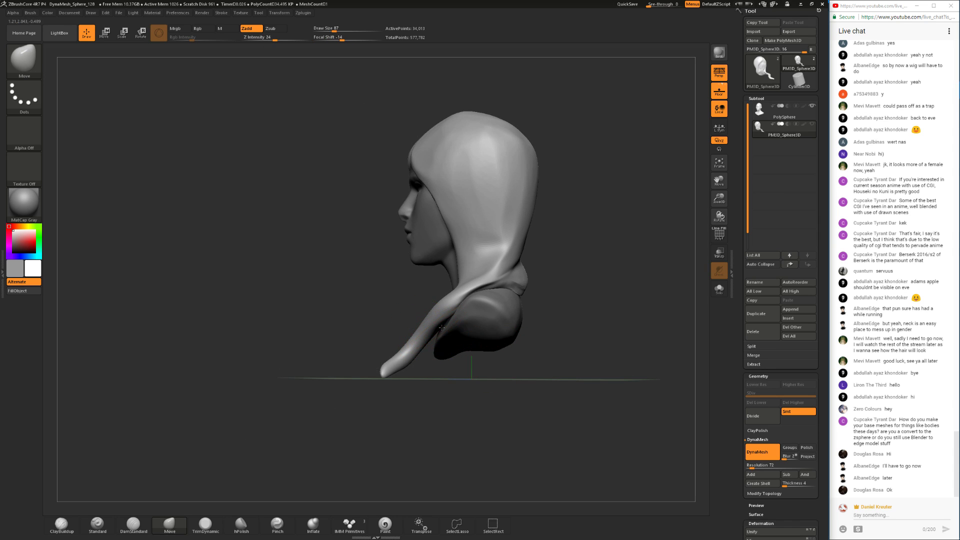
# - Flatten the hair wrapping around the nape with the TrimDynamic brush at draw size 87 and smooth the diagonal fold
pyautogui.click(205, 523)
pyautogui.moveTo(430, 388); pyautogui.dragTo(436, 379)
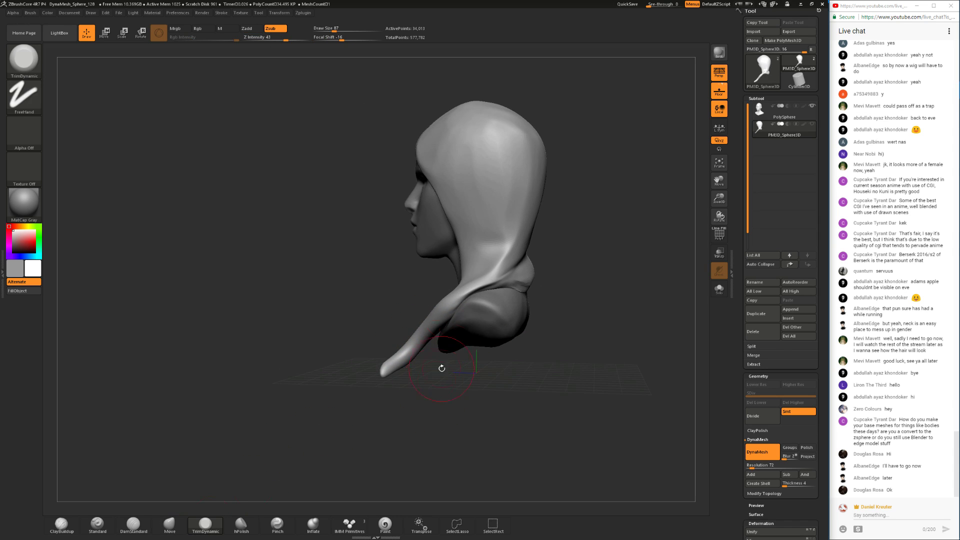
pyautogui.press('shift')
pyautogui.moveTo(531, 288); pyautogui.dragTo(555, 282)
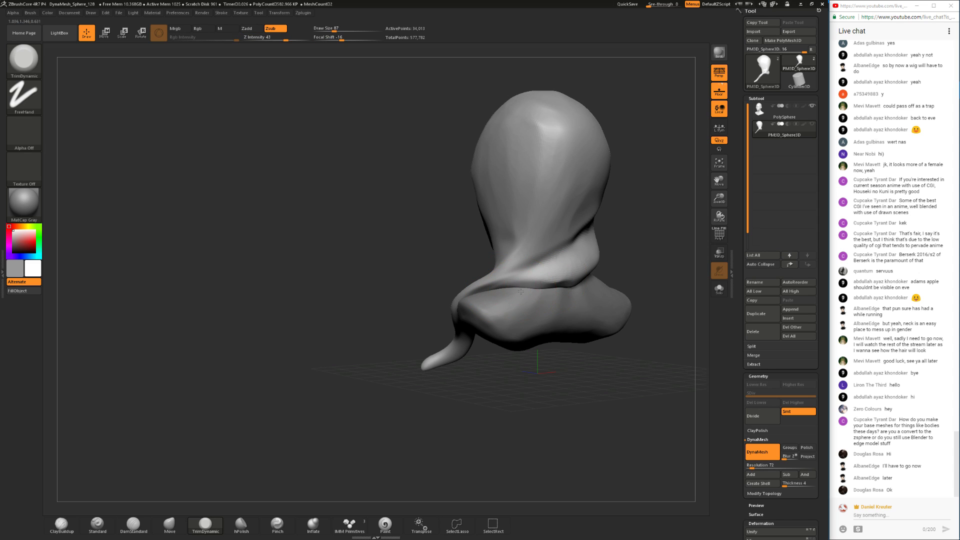
pyautogui.moveTo(617, 243); pyautogui.dragTo(592, 245)
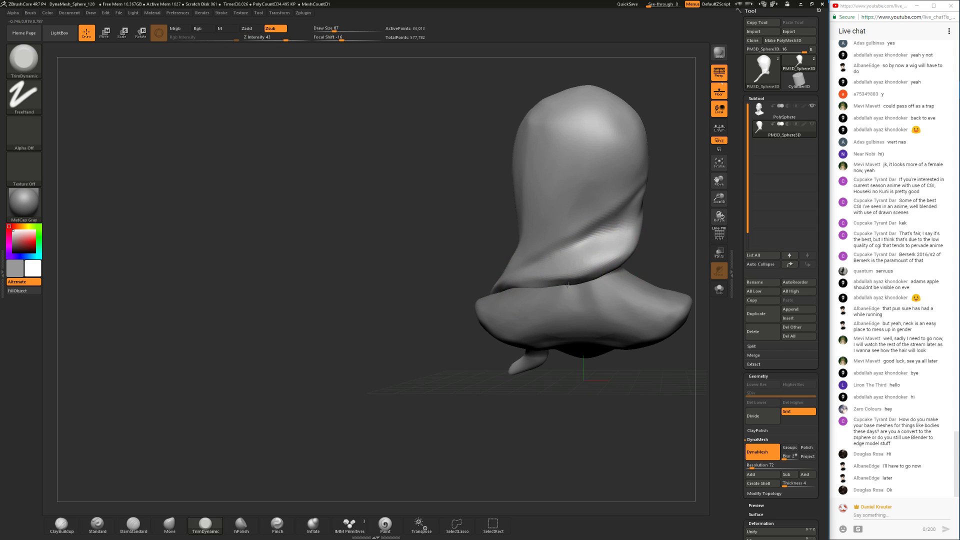
pyautogui.press('ctrl')
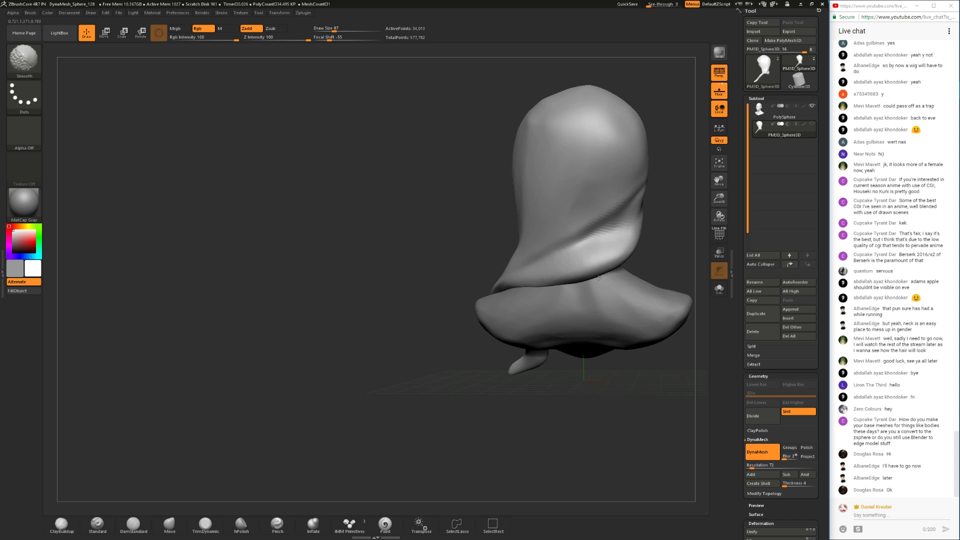
pyautogui.press('ctrl')
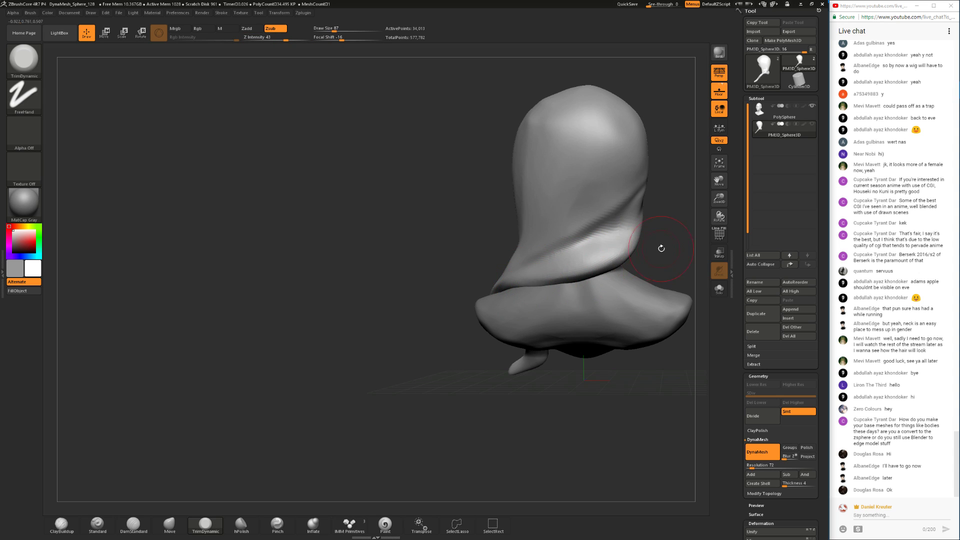
pyautogui.moveTo(653, 247); pyautogui.dragTo(656, 184)
pyautogui.moveTo(420, 332); pyautogui.dragTo(567, 225)
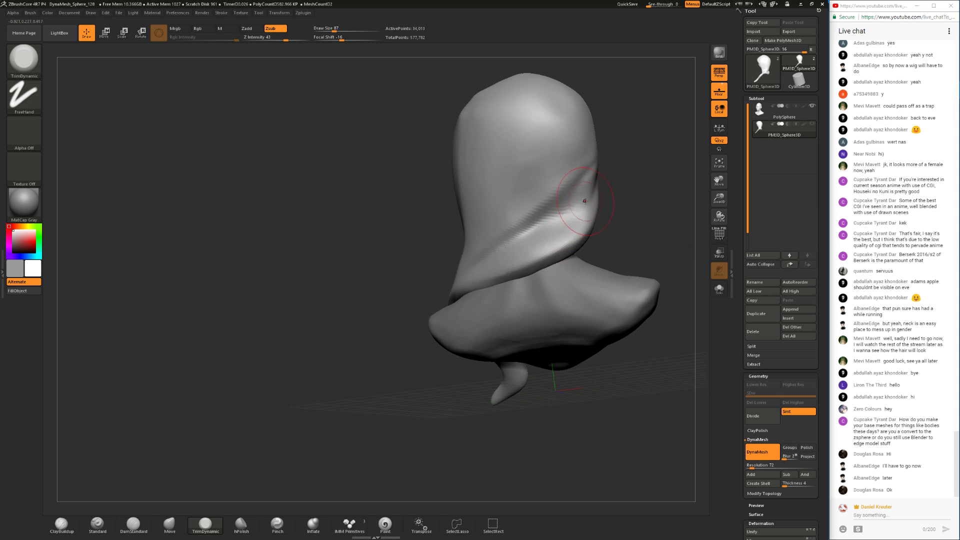
pyautogui.keyDown('shift'); pyautogui.moveTo(492, 251); pyautogui.dragTo(567, 223); pyautogui.keyUp('shift')
# - Examine the silhouette of the bust, hair and shoulder strand from the front and the side
pyautogui.moveTo(381, 303); pyautogui.dragTo(540, 312)
pyautogui.keyDown('alt'); pyautogui.moveTo(471, 337); pyautogui.dragTo(250, 364); pyautogui.keyUp('alt')
pyautogui.keyDown('alt'); pyautogui.moveTo(622, 270); pyautogui.dragTo(479, 345); pyautogui.keyUp('alt')
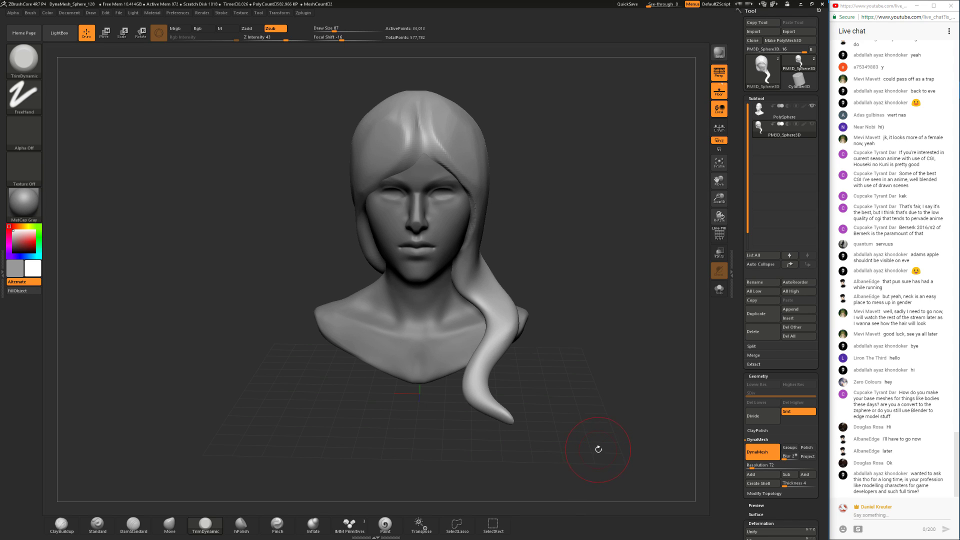
pyautogui.moveTo(542, 295); pyautogui.dragTo(518, 249)
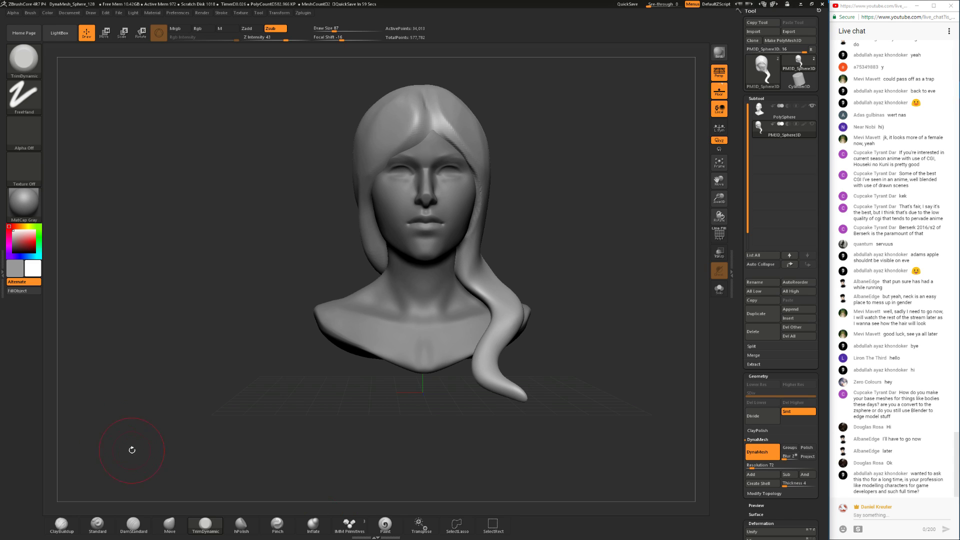
pyautogui.press('b')
pyautogui.press('m')
pyautogui.press('v')
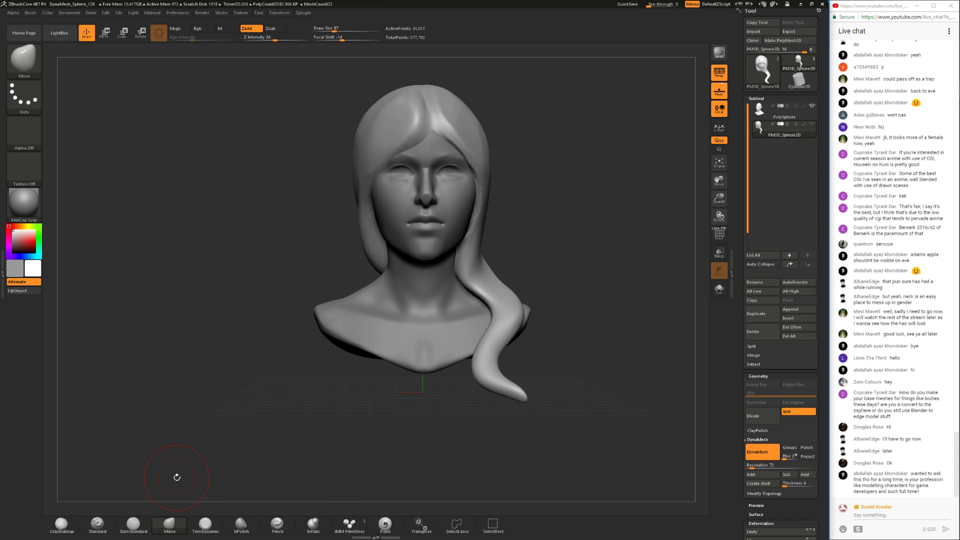
pyautogui.moveTo(566, 277); pyautogui.dragTo(248, 507)
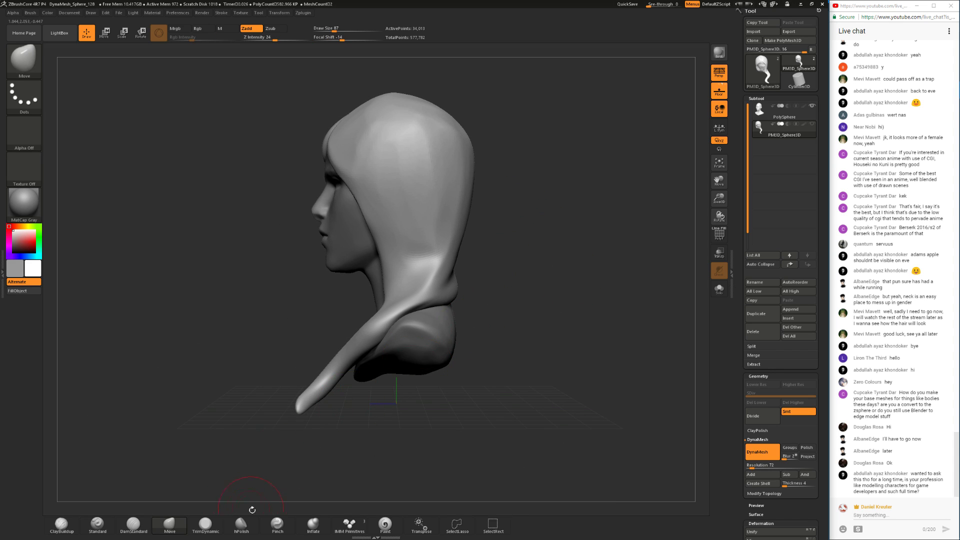
# - Flatten the strand where it crosses the shoulder with the TrimDynamic brush at draw size 90
pyautogui.click(206, 524)
pyautogui.moveTo(233, 473); pyautogui.dragTo(255, 408)
pyautogui.moveTo(369, 297); pyautogui.dragTo(358, 312)
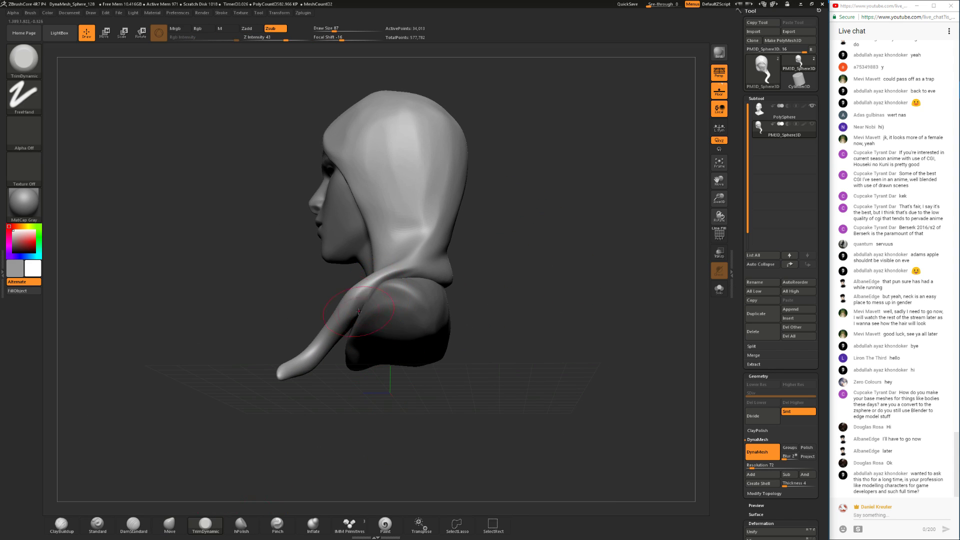
pyautogui.press('ctrl')
pyautogui.press('space')
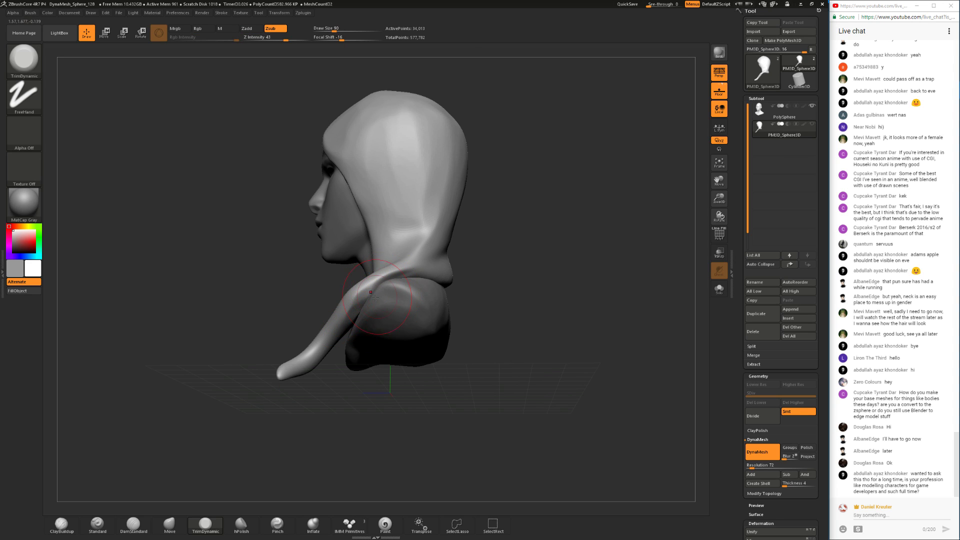
pyautogui.moveTo(360, 303); pyautogui.dragTo(365, 310)
pyautogui.moveTo(339, 410); pyautogui.dragTo(355, 319)
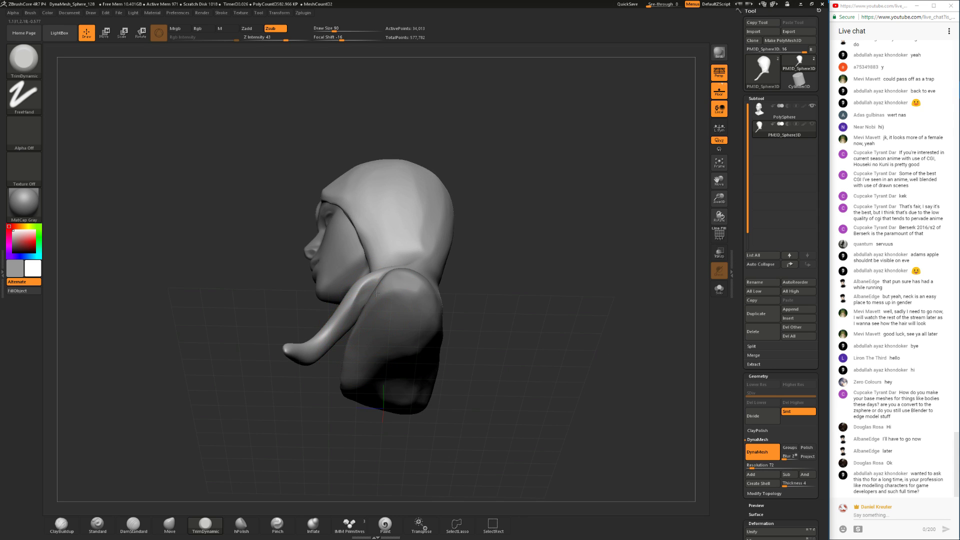
# - Turn on transparency to trim the strand's hidden underside inside the shoulder with TrimDynamic, then restore the opaque display
pyautogui.moveTo(463, 206); pyautogui.dragTo(464, 261)
pyautogui.click(720, 253)
pyautogui.moveTo(650, 300); pyautogui.dragTo(570, 317)
pyautogui.moveTo(405, 273); pyautogui.dragTo(391, 260)
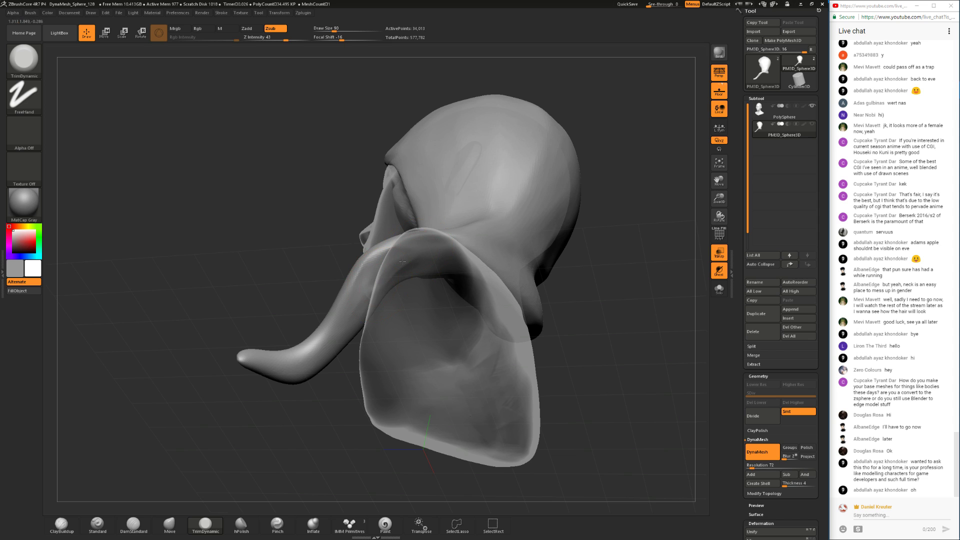
pyautogui.click(719, 253)
pyautogui.moveTo(621, 277); pyautogui.dragTo(607, 240)
pyautogui.click(719, 253)
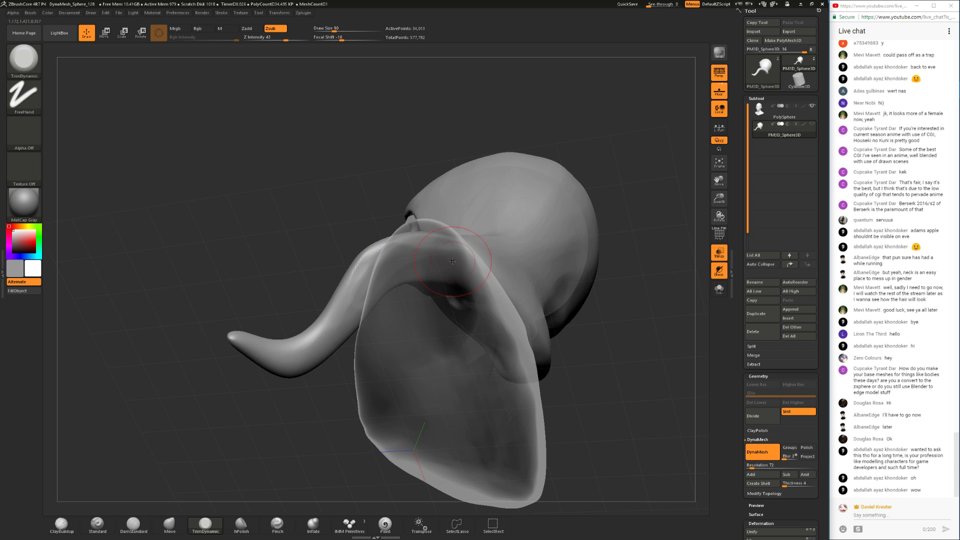
pyautogui.click(719, 253)
pyautogui.moveTo(605, 288)
pyautogui.mouseDown()
pyautogui.moveTo(627, 322)
pyautogui.moveTo(662, 311)
pyautogui.moveTo(557, 332)
pyautogui.moveTo(565, 334)
pyautogui.mouseUp()
# - Reshape the side profile of the strand running from the neck over the shoulder with the Move brush
pyautogui.click(170, 524)
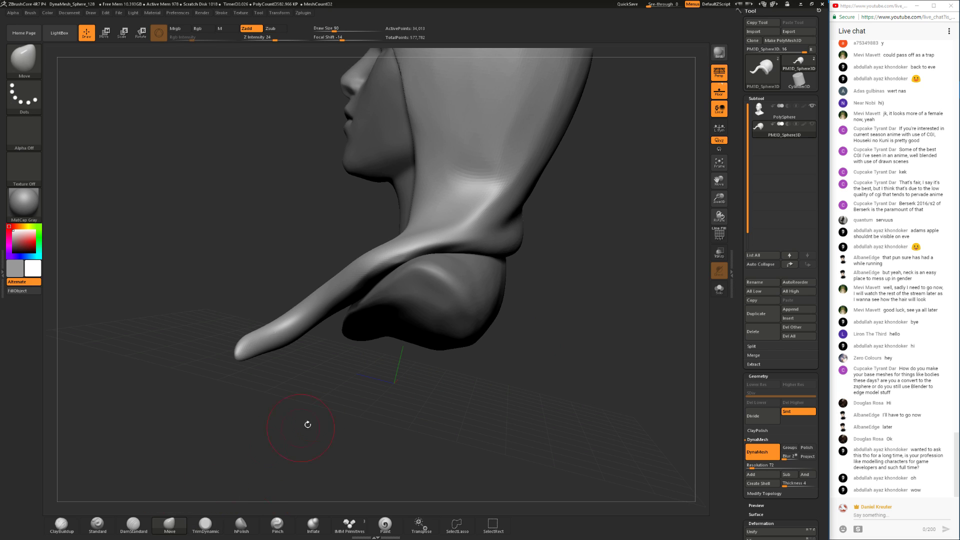
pyautogui.moveTo(284, 435); pyautogui.dragTo(291, 419)
pyautogui.press('space')
pyautogui.moveTo(402, 280); pyautogui.dragTo(372, 266)
pyautogui.moveTo(314, 276)
pyautogui.mouseDown()
pyautogui.moveTo(419, 243)
pyautogui.moveTo(336, 278)
pyautogui.moveTo(353, 305)
pyautogui.mouseUp()
pyautogui.press('space')
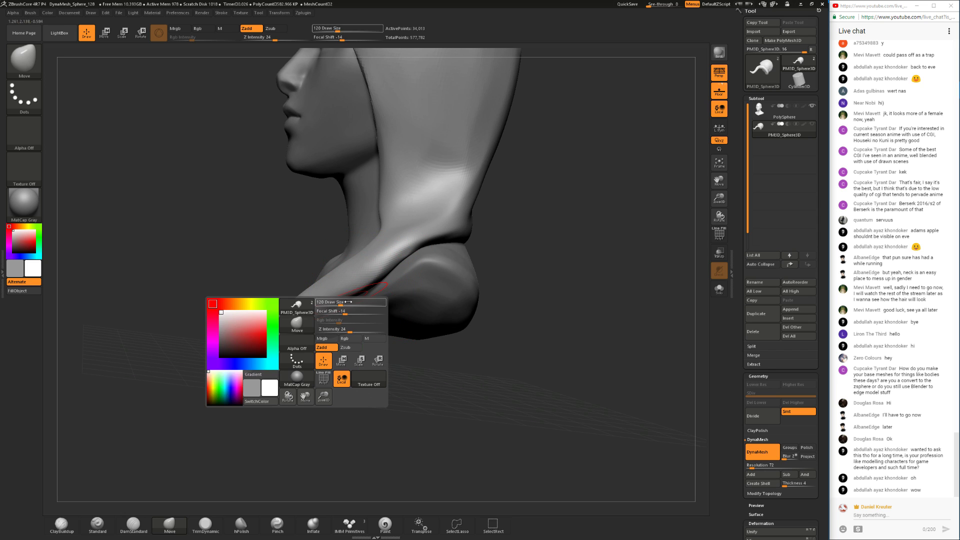
pyautogui.moveTo(285, 321); pyautogui.dragTo(295, 334)
# - Refine the strand's outline around the shoulder and below the neck with further Move brush strokes
pyautogui.moveTo(222, 306); pyautogui.dragTo(340, 282)
pyautogui.moveTo(415, 272)
pyautogui.mouseDown()
pyautogui.moveTo(390, 276)
pyautogui.moveTo(374, 309)
pyautogui.mouseUp()
pyautogui.moveTo(446, 321); pyautogui.dragTo(425, 308)
pyautogui.press('s')
pyautogui.moveTo(368, 243)
pyautogui.mouseDown()
pyautogui.moveTo(360, 240)
pyautogui.moveTo(383, 237)
pyautogui.moveTo(388, 212)
pyautogui.mouseUp()
pyautogui.moveTo(434, 310); pyautogui.dragTo(473, 309)
# - Carve lengthwise grooves into the strand over the shoulder with the DamStandard brush at draw size 124, undoing the unwanted strokes
pyautogui.click(134, 524)
pyautogui.press('space')
pyautogui.moveTo(368, 206); pyautogui.dragTo(364, 207)
pyautogui.moveTo(368, 173); pyautogui.dragTo(357, 234)
pyautogui.hotkey('ctrl', 'z')
pyautogui.moveTo(368, 173); pyautogui.dragTo(350, 272)
pyautogui.hotkey('ctrl', 'z')
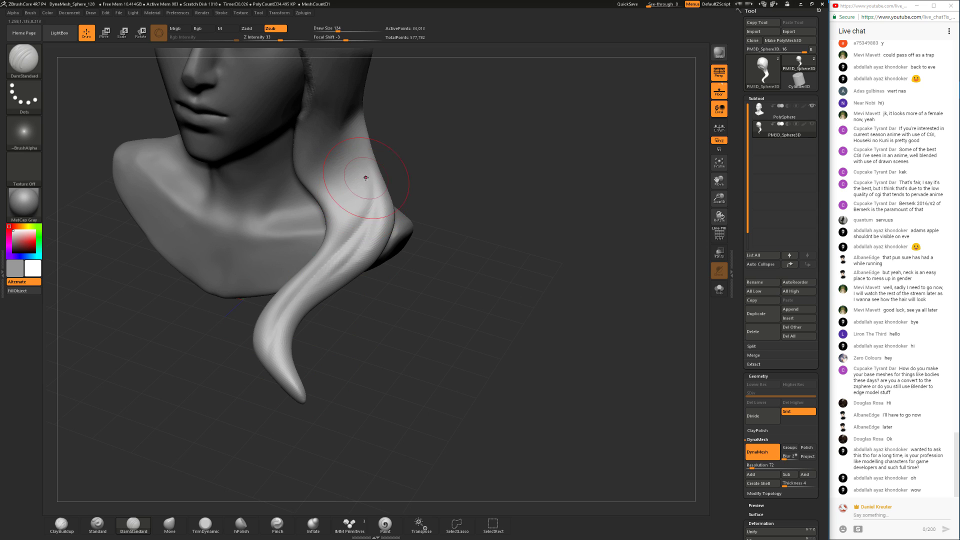
# - Sharpen the strand's creases with DamStandard and smooth its inner edge, reducing the draw size to 71
pyautogui.moveTo(462, 300)
pyautogui.mouseDown()
pyautogui.moveTo(420, 320)
pyautogui.moveTo(417, 300)
pyautogui.moveTo(410, 364)
pyautogui.moveTo(372, 324)
pyautogui.mouseUp()
pyautogui.moveTo(371, 238)
pyautogui.keyDown('alt'); pyautogui.mouseDown()
pyautogui.moveTo(409, 216)
pyautogui.moveTo(345, 231)
pyautogui.mouseUp(); pyautogui.keyUp('alt')
pyautogui.press('space')
pyautogui.moveTo(422, 215)
pyautogui.mouseDown()
pyautogui.moveTo(396, 187)
pyautogui.moveTo(404, 235)
pyautogui.mouseUp()
pyautogui.moveTo(322, 230)
pyautogui.keyDown('shift'); pyautogui.mouseDown()
pyautogui.moveTo(320, 260)
pyautogui.moveTo(323, 238)
pyautogui.mouseUp(); pyautogui.keyUp('shift')
pyautogui.press('space')
pyautogui.moveTo(400, 250); pyautogui.dragTo(423, 267)
pyautogui.keyDown('shift'); pyautogui.moveTo(305, 241); pyautogui.dragTo(308, 223); pyautogui.keyUp('shift')
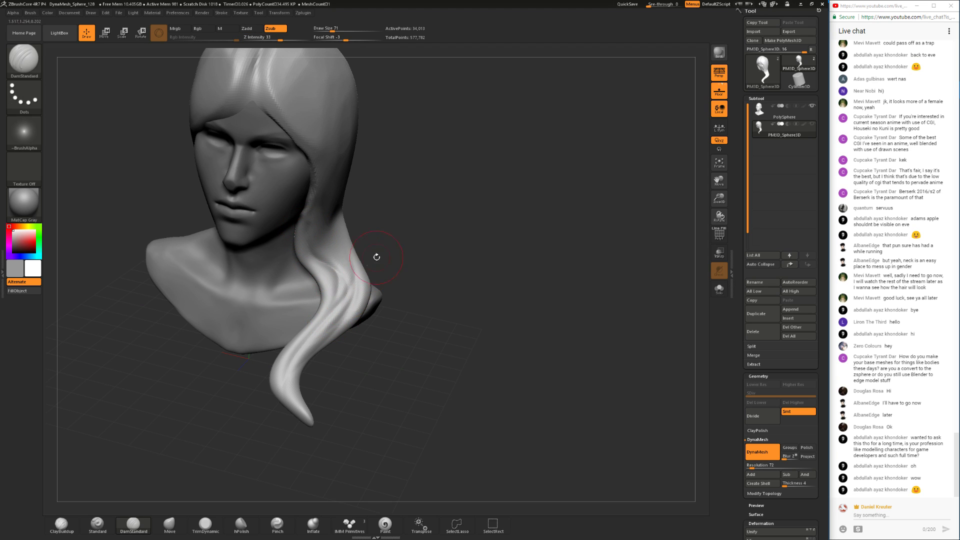
pyautogui.keyDown('alt'); pyautogui.moveTo(386, 233); pyautogui.dragTo(378, 200); pyautogui.keyUp('alt')
pyautogui.moveTo(385, 250)
pyautogui.mouseDown()
pyautogui.moveTo(335, 255)
pyautogui.moveTo(376, 301)
pyautogui.moveTo(343, 257)
pyautogui.moveTo(402, 254)
pyautogui.moveTo(387, 261)
pyautogui.mouseUp()
pyautogui.keyDown('alt'); pyautogui.moveTo(387, 261); pyautogui.dragTo(373, 203); pyautogui.keyUp('alt')
# - Build up separate hair clumps on the strand above the shoulder with the ClayBuildup brush and smooth them
pyautogui.click(61, 524)
pyautogui.moveTo(338, 282)
pyautogui.mouseDown()
pyautogui.moveTo(349, 335)
pyautogui.moveTo(342, 318)
pyautogui.moveTo(367, 315)
pyautogui.moveTo(364, 295)
pyautogui.mouseUp()
pyautogui.moveTo(376, 241); pyautogui.dragTo(410, 282)
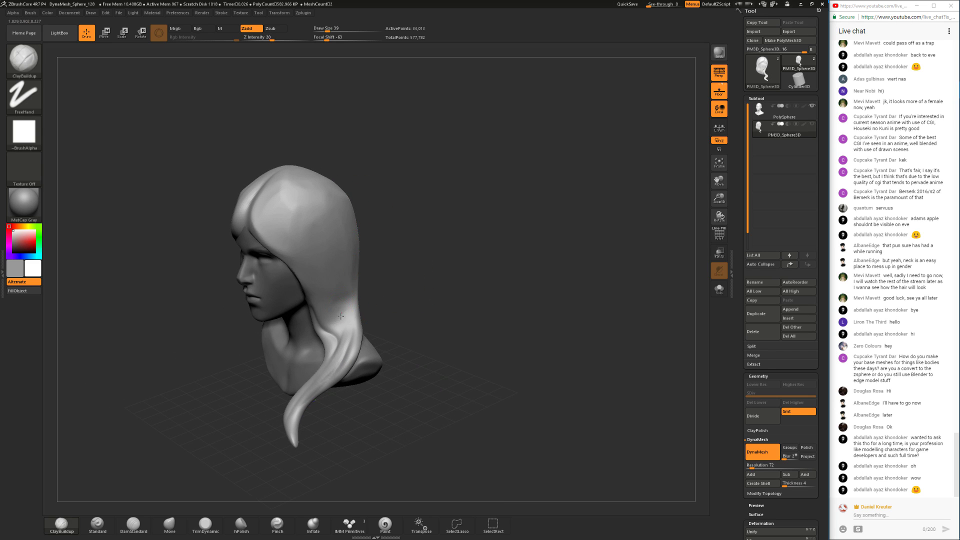
pyautogui.moveTo(373, 288); pyautogui.dragTo(371, 290)
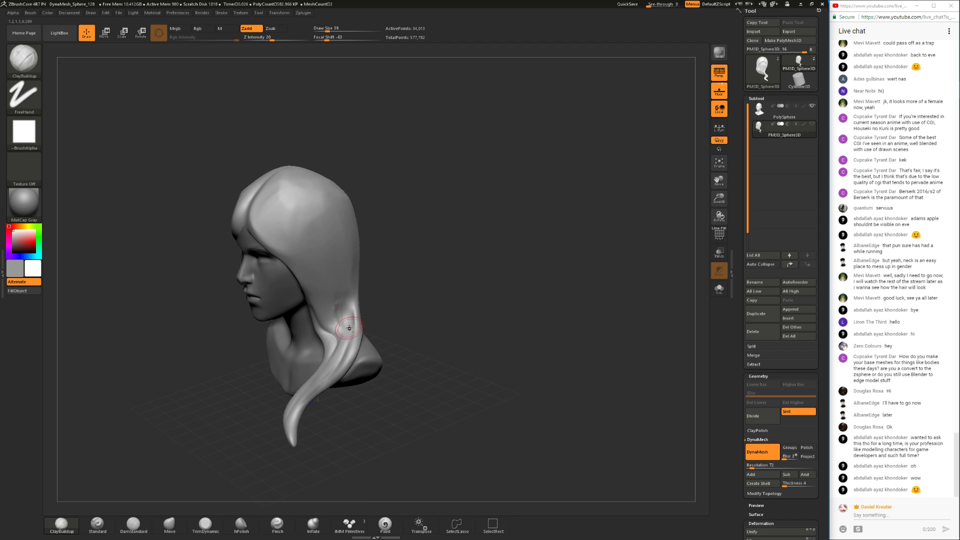
pyautogui.moveTo(346, 323); pyautogui.dragTo(338, 322)
pyautogui.moveTo(358, 301)
pyautogui.mouseDown()
pyautogui.moveTo(356, 267)
pyautogui.moveTo(367, 279)
pyautogui.moveTo(357, 323)
pyautogui.mouseUp()
pyautogui.moveTo(261, 354); pyautogui.dragTo(294, 348)
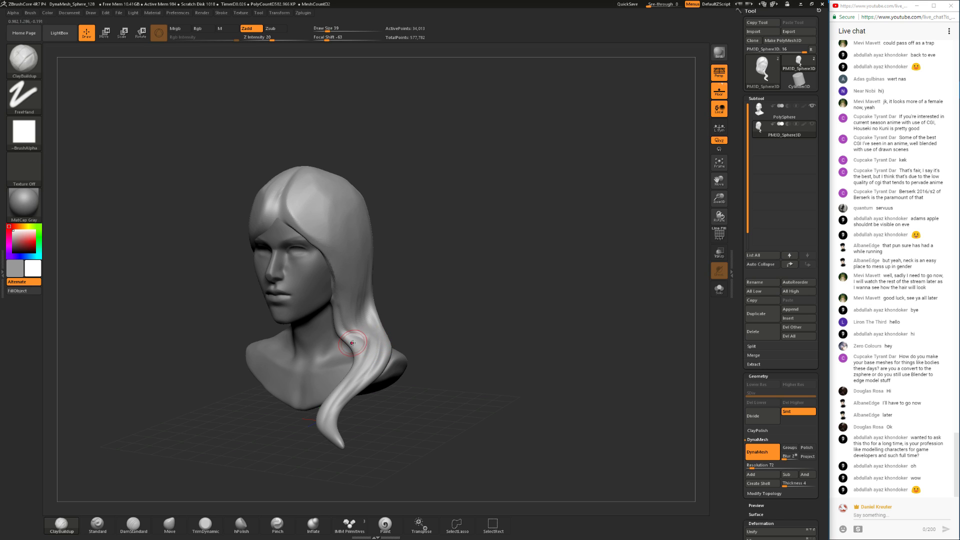
pyautogui.press('shift')
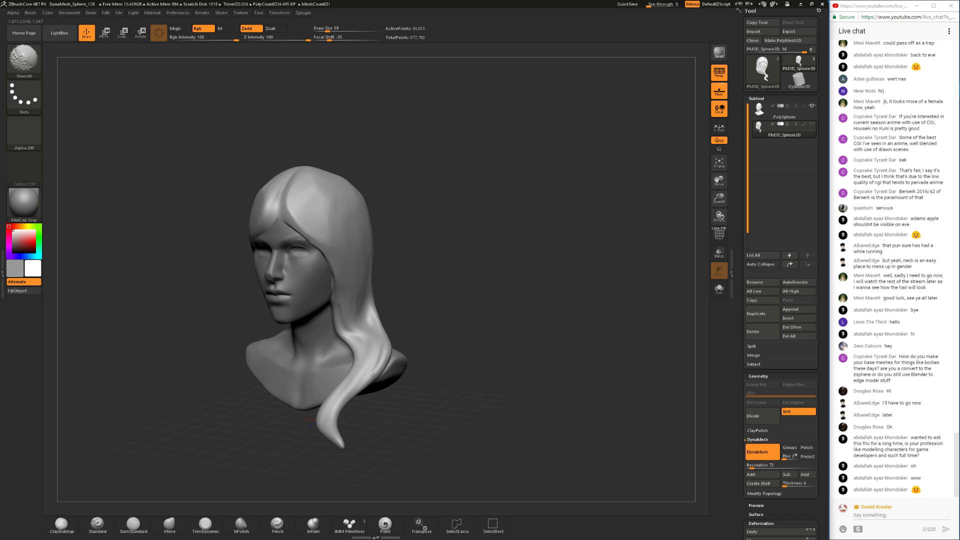
# - Adjust the strand's inner contour beside the neck with the Move brush
pyautogui.moveTo(380, 265); pyautogui.dragTo(409, 274)
pyautogui.click(170, 525)
pyautogui.moveTo(381, 314)
pyautogui.mouseDown()
pyautogui.moveTo(357, 355)
pyautogui.moveTo(396, 304)
pyautogui.mouseUp()
pyautogui.press('space')
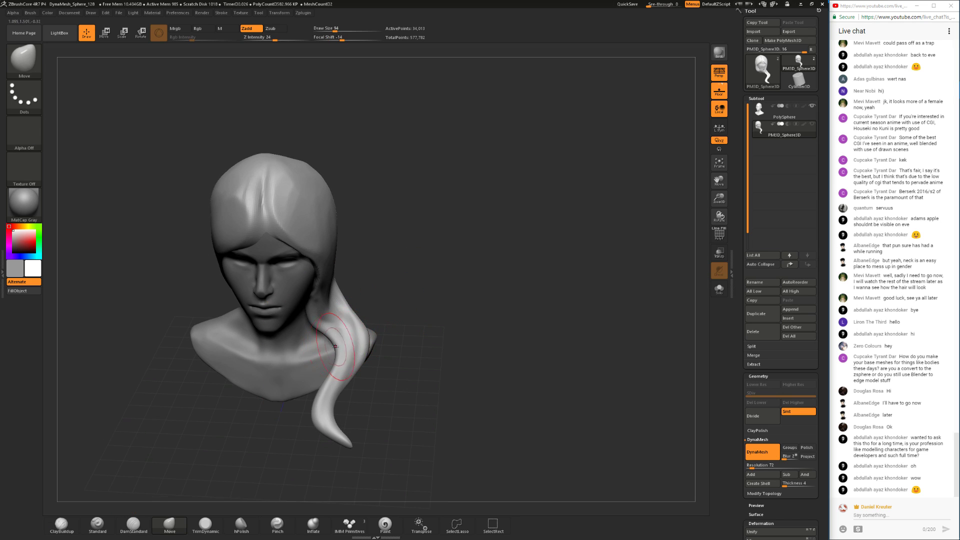
pyautogui.moveTo(384, 339)
pyautogui.mouseDown()
pyautogui.moveTo(328, 340)
pyautogui.moveTo(313, 354)
pyautogui.moveTo(366, 303)
pyautogui.moveTo(373, 309)
pyautogui.mouseUp()
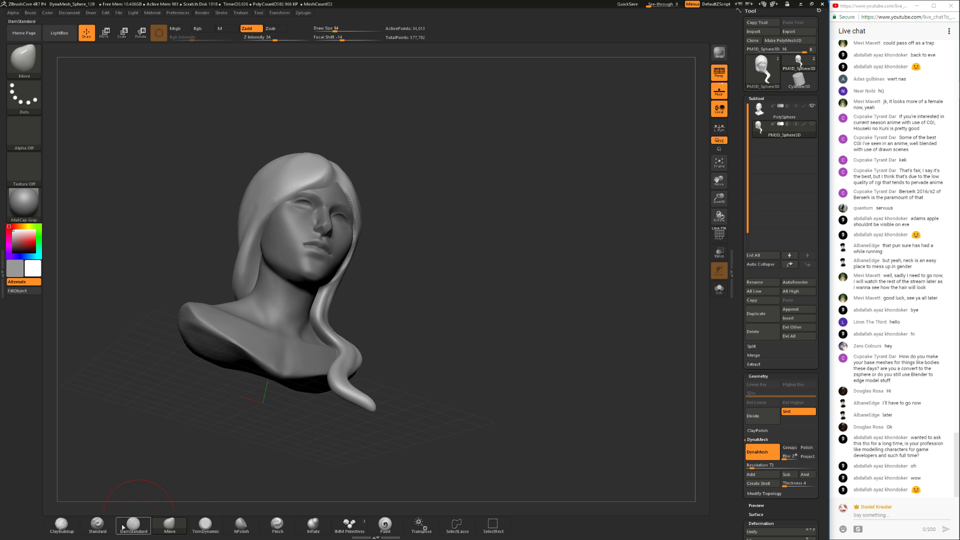
# - Build up volume on the strand beside the neck and collarbone with the ClayBuildup brush
pyautogui.click(61, 524)
pyautogui.moveTo(420, 262)
pyautogui.keyDown('alt'); pyautogui.mouseDown()
pyautogui.moveTo(415, 290)
pyautogui.moveTo(401, 300)
pyautogui.moveTo(369, 294)
pyautogui.mouseUp(); pyautogui.keyUp('alt')
pyautogui.press('space')
pyautogui.click(400, 300)
pyautogui.press('space')
pyautogui.click(368, 294)
pyautogui.press('space')
pyautogui.click(321, 321)
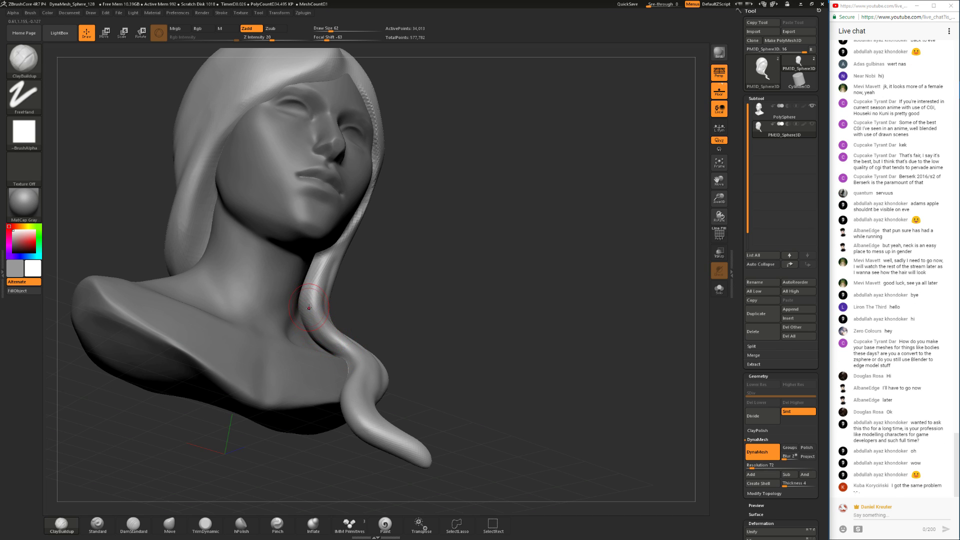
pyautogui.moveTo(314, 328)
pyautogui.mouseDown(button='right')
pyautogui.moveTo(295, 345)
pyautogui.moveTo(278, 392)
pyautogui.moveTo(297, 375)
pyautogui.mouseUp(button='right')
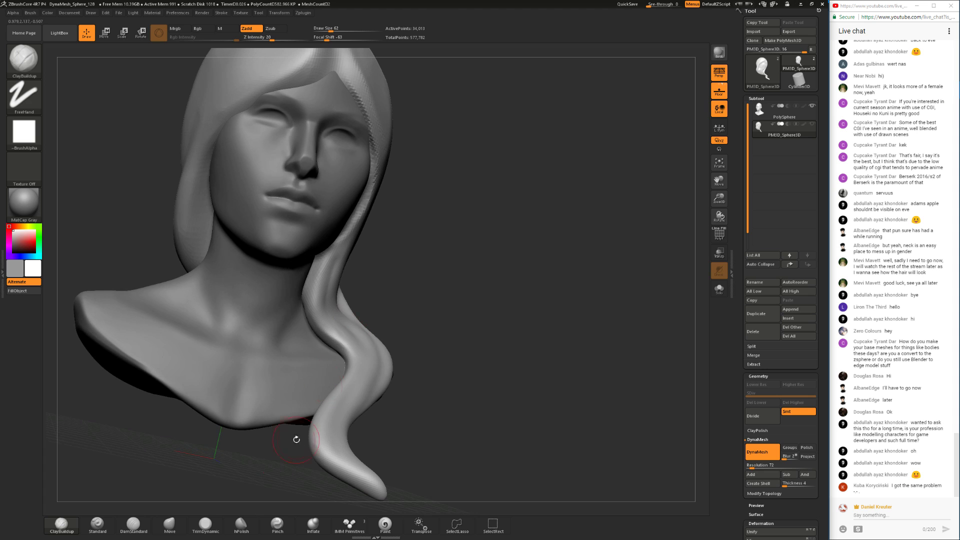
# - Flatten the planes of the strand beside the neck and over the chest with the TrimDynamic brush
pyautogui.click(207, 522)
pyautogui.moveTo(361, 313); pyautogui.dragTo(348, 325, button='right')
pyautogui.press('space')
pyautogui.click(387, 275)
pyautogui.moveTo(388, 275); pyautogui.dragTo(389, 275)
pyautogui.moveTo(321, 320); pyautogui.dragTo(332, 313, button='right')
pyautogui.moveTo(318, 289); pyautogui.dragTo(322, 310)
pyautogui.moveTo(348, 349); pyautogui.dragTo(334, 383, button='right')
pyautogui.moveTo(366, 306); pyautogui.dragTo(356, 343)
pyautogui.moveTo(400, 303)
pyautogui.mouseDown(button='right')
pyautogui.moveTo(411, 315)
pyautogui.moveTo(456, 317)
pyautogui.moveTo(403, 293)
pyautogui.mouseUp(button='right')
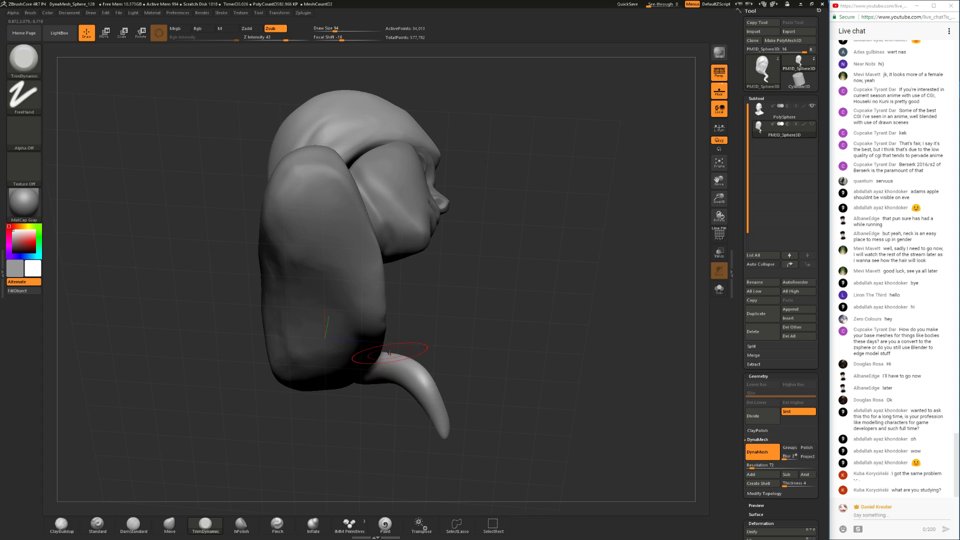
# - Reposition the strand's inner side against the chest with the Move brush, adjusting the draw size as needed
pyautogui.moveTo(403, 328); pyautogui.dragTo(368, 331, button='right')
pyautogui.press('b')
pyautogui.press('m')
pyautogui.press('v')
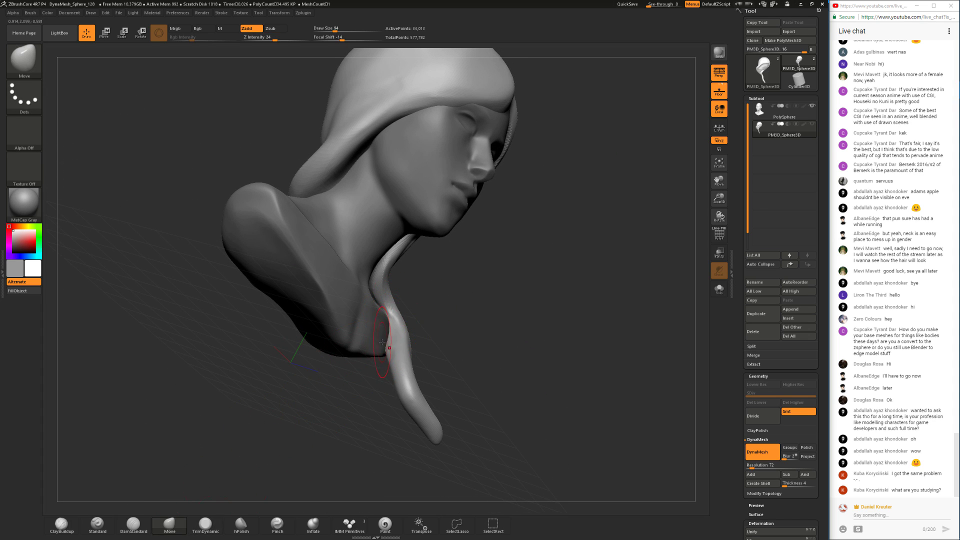
pyautogui.moveTo(416, 320); pyautogui.dragTo(440, 325)
pyautogui.press('space')
pyautogui.moveTo(411, 366)
pyautogui.mouseDown()
pyautogui.moveTo(442, 355)
pyautogui.moveTo(461, 367)
pyautogui.moveTo(425, 364)
pyautogui.mouseUp()
pyautogui.press('space')
pyautogui.moveTo(356, 352); pyautogui.dragTo(369, 359)
# - Shift the whole lower strand in front of the chest with the Move brush at draw size 239
pyautogui.press('space')
pyautogui.moveTo(445, 345); pyautogui.dragTo(497, 368)
pyautogui.press('space')
pyautogui.press('space')
pyautogui.moveTo(440, 348); pyautogui.dragTo(454, 347)
pyautogui.moveTo(375, 372)
pyautogui.mouseDown()
pyautogui.moveTo(499, 371)
pyautogui.moveTo(430, 375)
pyautogui.moveTo(311, 345)
pyautogui.mouseUp()
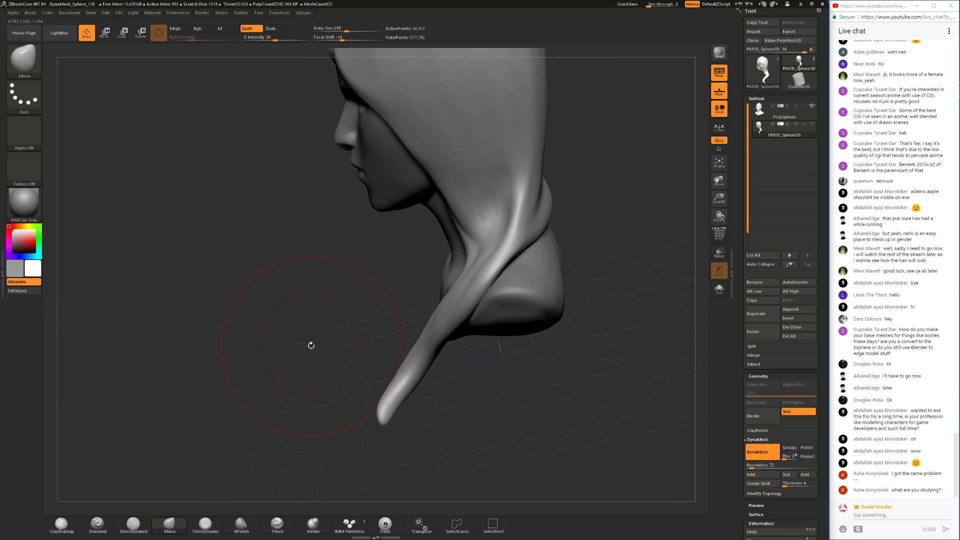
pyautogui.moveTo(401, 352); pyautogui.dragTo(433, 340)
pyautogui.moveTo(334, 354); pyautogui.dragTo(480, 382)
# - Refine the curve and taper of the strand's tip with the Move brush, reducing the draw size to 77
pyautogui.press('space')
pyautogui.moveTo(485, 346); pyautogui.dragTo(504, 346)
pyautogui.press('space')
pyautogui.moveTo(527, 381)
pyautogui.mouseDown()
pyautogui.moveTo(505, 375)
pyautogui.moveTo(527, 367)
pyautogui.moveTo(417, 398)
pyautogui.moveTo(437, 394)
pyautogui.mouseUp()
pyautogui.press('space')
pyautogui.press('space')
pyautogui.moveTo(408, 364); pyautogui.dragTo(415, 377)
pyautogui.moveTo(416, 378)
pyautogui.mouseDown(button='right')
pyautogui.moveTo(394, 375)
pyautogui.moveTo(414, 383)
pyautogui.mouseUp(button='right')
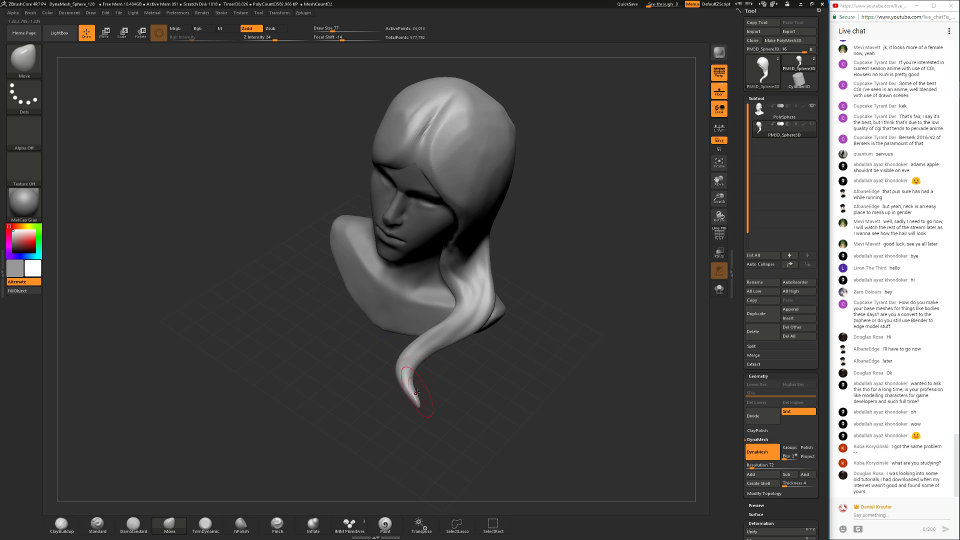
# - Trim the strand's tip to a sharper point with the TrimDynamic brush at draw size 77
pyautogui.click(191, 528)
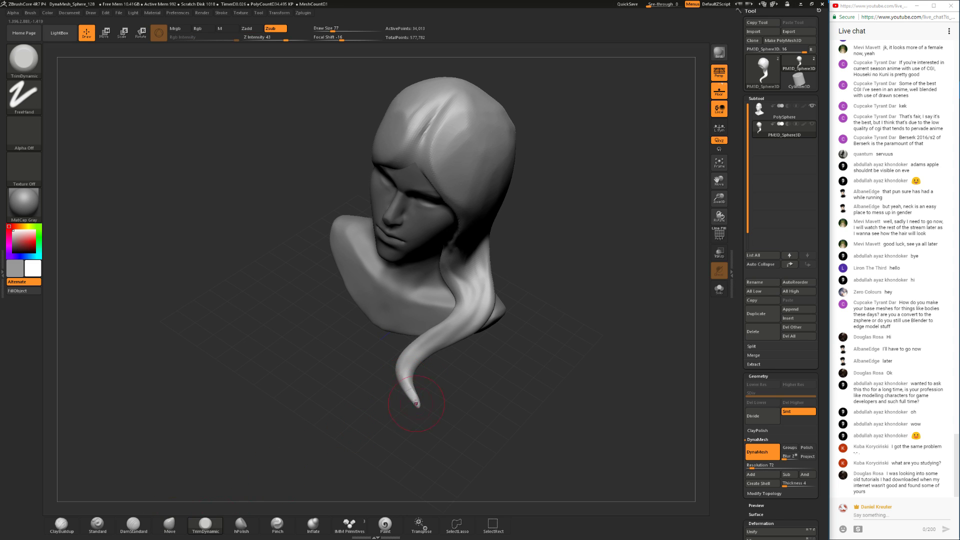
pyautogui.moveTo(412, 411); pyautogui.dragTo(432, 369, button='right')
pyautogui.moveTo(408, 410); pyautogui.dragTo(421, 375, button='right')
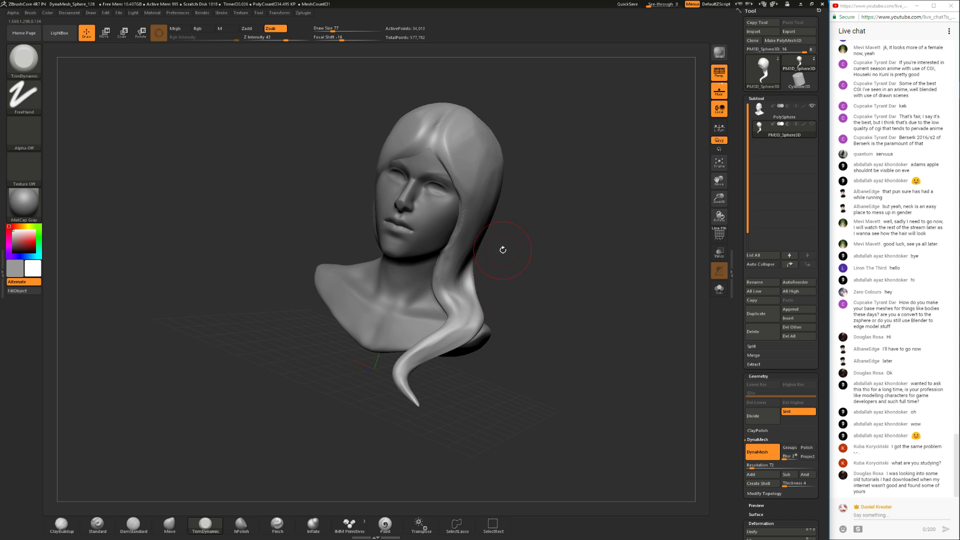
# - Trim the front of the hanging strand with the TrimDynamic brush and adjust its inner edge with the Move brush at draw size 71
pyautogui.moveTo(500, 376)
pyautogui.mouseDown(button='right')
pyautogui.moveTo(541, 300)
pyautogui.moveTo(524, 346)
pyautogui.moveTo(543, 368)
pyautogui.moveTo(546, 347)
pyautogui.moveTo(543, 381)
pyautogui.mouseUp(button='right')
pyautogui.moveTo(430, 329); pyautogui.dragTo(418, 400)
pyautogui.moveTo(484, 382)
pyautogui.keyDown('ctrl'); pyautogui.mouseDown(button='right')
pyautogui.moveTo(483, 350)
pyautogui.moveTo(485, 365)
pyautogui.mouseUp(button='right'); pyautogui.keyUp('ctrl')
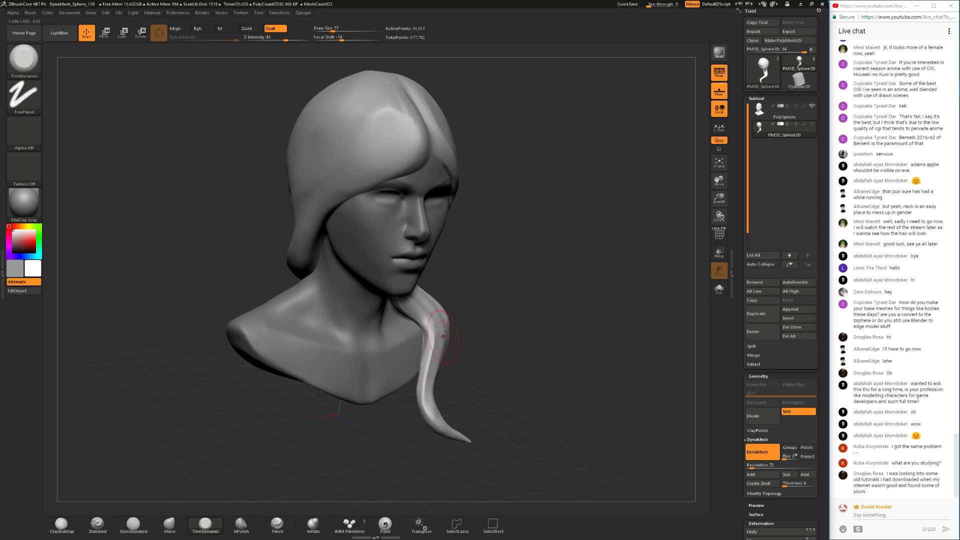
pyautogui.moveTo(444, 337); pyautogui.dragTo(489, 349, button='right')
pyautogui.press('space')
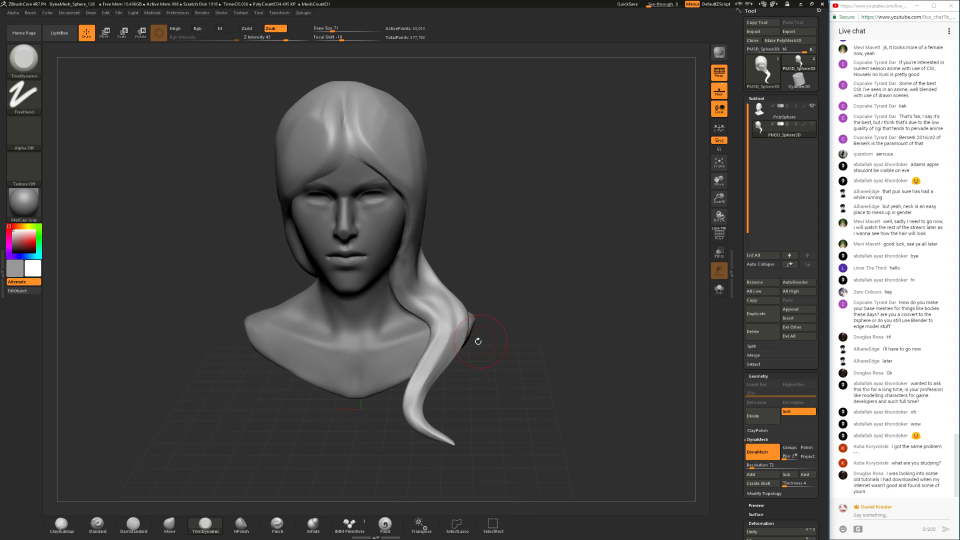
pyautogui.click(169, 524)
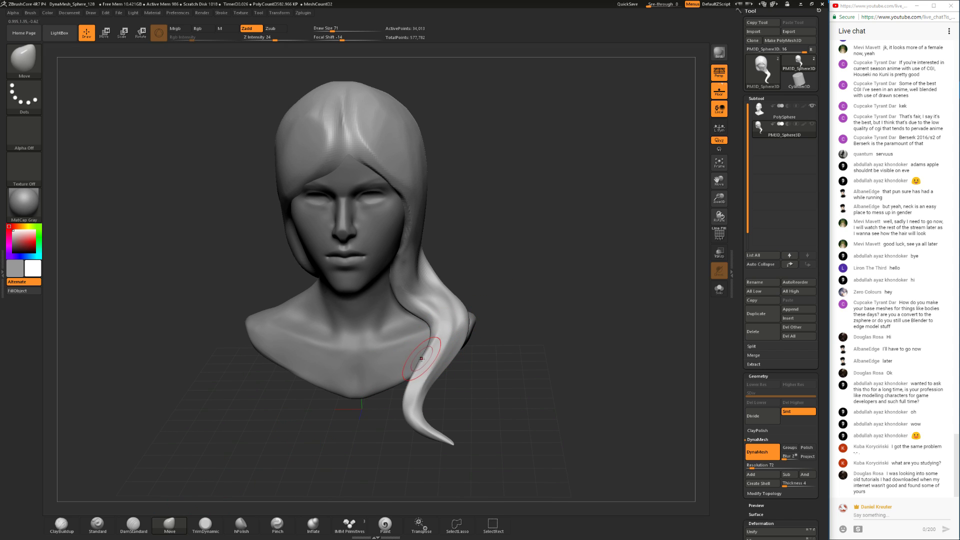
pyautogui.press('shift')
pyautogui.moveTo(486, 350)
pyautogui.mouseDown(button='right')
pyautogui.moveTo(418, 358)
pyautogui.moveTo(475, 357)
pyautogui.mouseUp(button='right')
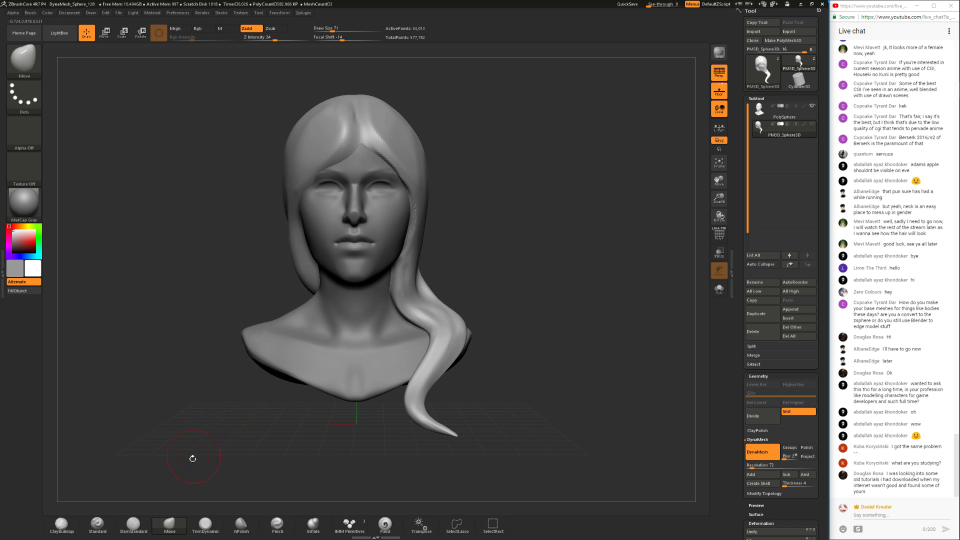
# - Carve a crease at the strand's inner bend above the collarbone with the DamStandard brush at draw size 65
pyautogui.click(134, 524)
pyautogui.moveTo(464, 269)
pyautogui.mouseDown(button='right')
pyautogui.moveTo(498, 296)
pyautogui.moveTo(465, 302)
pyautogui.mouseUp(button='right')
pyautogui.press('space')
pyautogui.moveTo(404, 318); pyautogui.dragTo(392, 320)
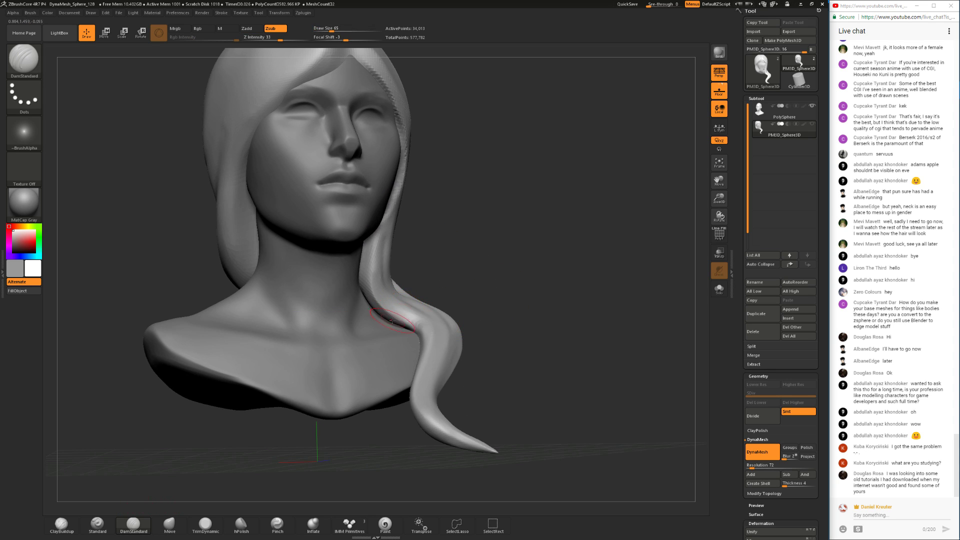
pyautogui.moveTo(438, 288); pyautogui.dragTo(454, 278, button='right')
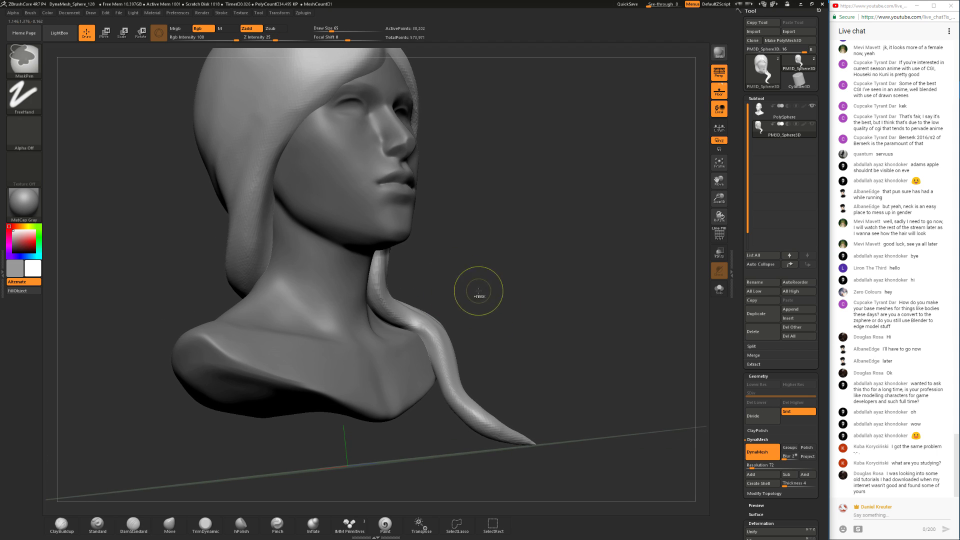
pyautogui.moveTo(655, 337); pyautogui.dragTo(640, 341, button='right')
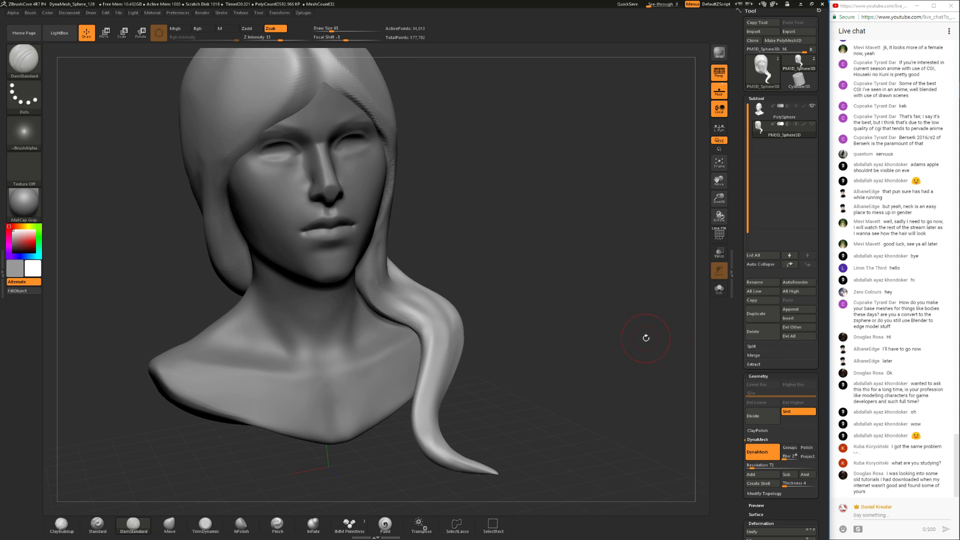
# - Raise the hair's DynaMesh resolution to 152 and remesh it
pyautogui.moveTo(821, 421); pyautogui.dragTo(821, 402)
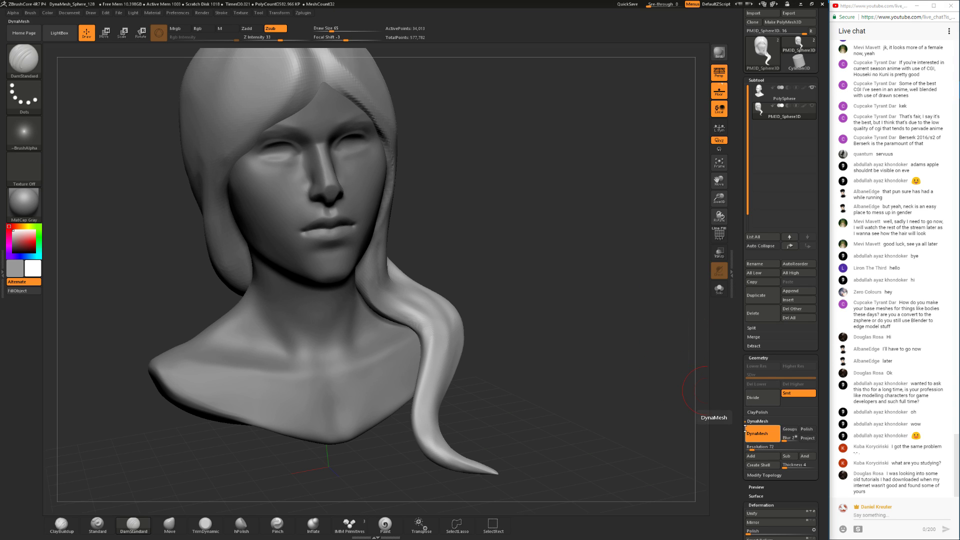
pyautogui.click(749, 447)
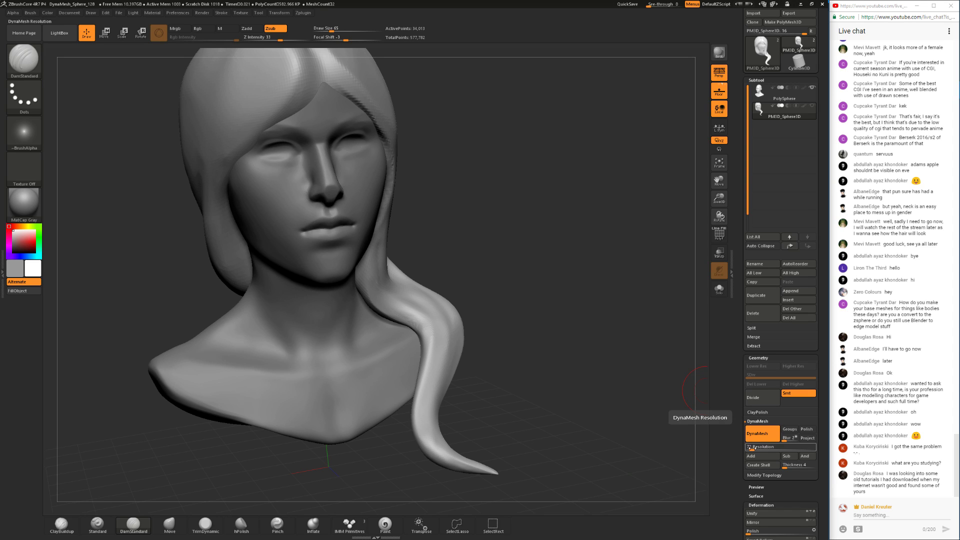
pyautogui.moveTo(752, 448); pyautogui.dragTo(757, 449)
pyautogui.click(764, 440)
pyautogui.click(762, 434)
pyautogui.moveTo(479, 293)
pyautogui.mouseDown()
pyautogui.moveTo(497, 281)
pyautogui.moveTo(488, 281)
pyautogui.mouseUp()
pyautogui.press('ctrl')
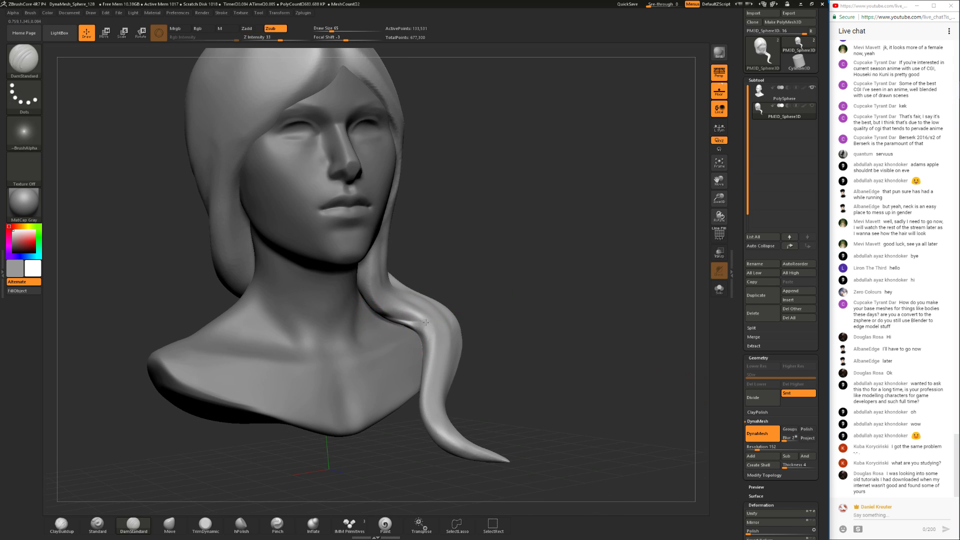
pyautogui.moveTo(391, 318)
pyautogui.mouseDown()
pyautogui.moveTo(453, 336)
pyautogui.moveTo(425, 336)
pyautogui.moveTo(415, 350)
pyautogui.mouseUp()
pyautogui.hotkey('ctrl', 'z')
pyautogui.hotkey('ctrl', 'z')
pyautogui.hotkey('ctrl', 'z')
pyautogui.moveTo(485, 328); pyautogui.dragTo(507, 343)
pyautogui.hotkey('ctrl', 'z')
pyautogui.moveTo(426, 332); pyautogui.dragTo(419, 382)
pyautogui.hotkey('ctrl', 'z')
# - Carve a crease around the strand's shoulder bend and down its inner side with the DamStandard brush
pyautogui.moveTo(400, 321); pyautogui.dragTo(410, 394)
pyautogui.moveTo(423, 328); pyautogui.dragTo(413, 412)
pyautogui.hotkey('ctrl', 'z')
pyautogui.moveTo(480, 306); pyautogui.dragTo(508, 291)
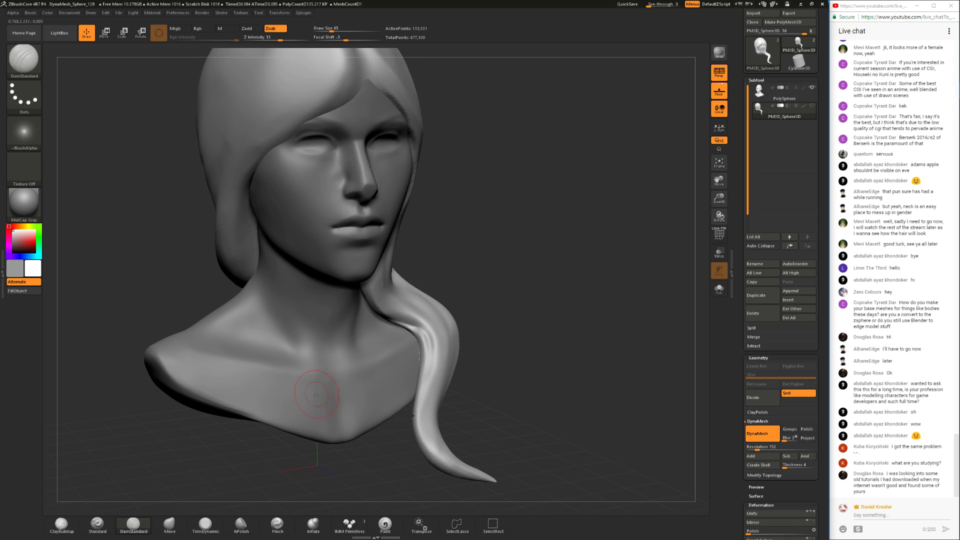
# - Flatten the surface beside the strand's inner crease with the TrimDynamic brush at draw size 39
pyautogui.click(205, 524)
pyautogui.press('space')
pyautogui.moveTo(507, 311); pyautogui.dragTo(505, 311)
pyautogui.moveTo(505, 311); pyautogui.dragTo(475, 315)
pyautogui.moveTo(475, 315)
pyautogui.keyDown('alt'); pyautogui.mouseDown()
pyautogui.moveTo(465, 345)
pyautogui.moveTo(417, 331)
pyautogui.mouseUp(); pyautogui.keyUp('alt')
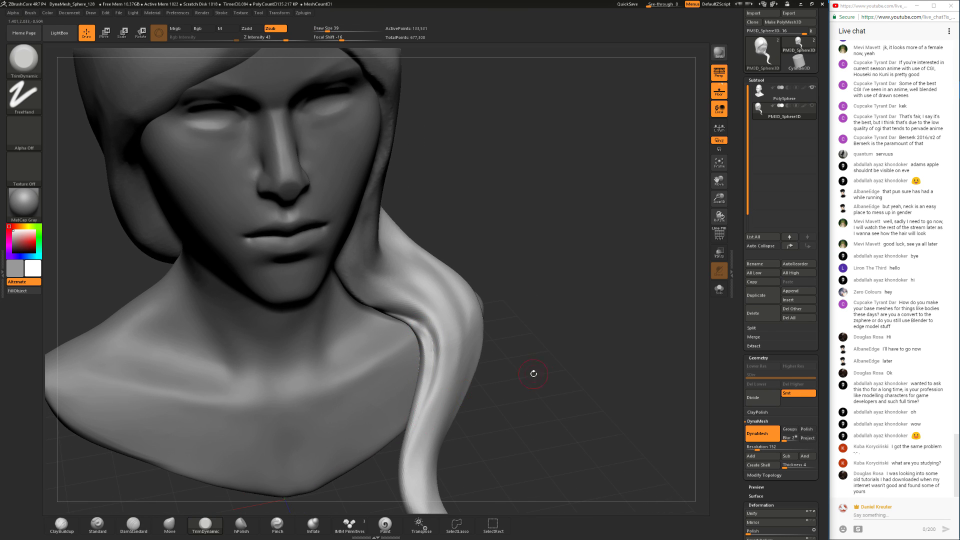
pyautogui.moveTo(526, 375); pyautogui.dragTo(518, 363)
pyautogui.moveTo(426, 365); pyautogui.dragTo(418, 326)
pyautogui.moveTo(479, 336)
pyautogui.mouseDown()
pyautogui.moveTo(452, 332)
pyautogui.moveTo(439, 390)
pyautogui.mouseUp()
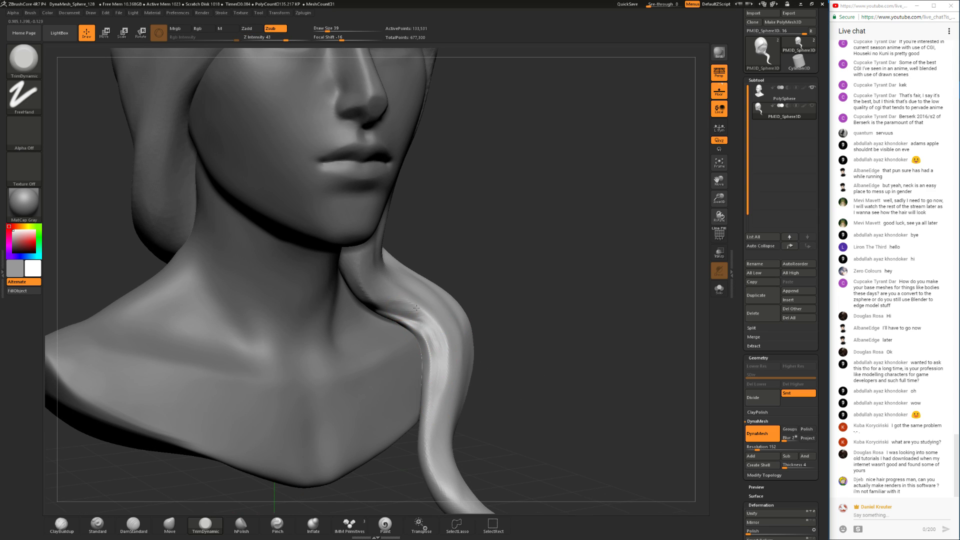
# - Smooth the strand's bend and trim its upper inner plane toward the neck with the TrimDynamic brush at draw size 51
pyautogui.keyDown('shift'); pyautogui.moveTo(415, 318); pyautogui.dragTo(419, 318); pyautogui.keyUp('shift')
pyautogui.moveTo(487, 273)
pyautogui.mouseDown()
pyautogui.moveTo(440, 250)
pyautogui.moveTo(427, 270)
pyautogui.mouseUp()
pyautogui.press('s')
pyautogui.press('space')
pyautogui.moveTo(426, 256); pyautogui.dragTo(446, 267)
pyautogui.moveTo(407, 314); pyautogui.dragTo(357, 281)
pyautogui.moveTo(433, 282)
pyautogui.mouseDown()
pyautogui.moveTo(429, 311)
pyautogui.moveTo(347, 265)
pyautogui.mouseUp()
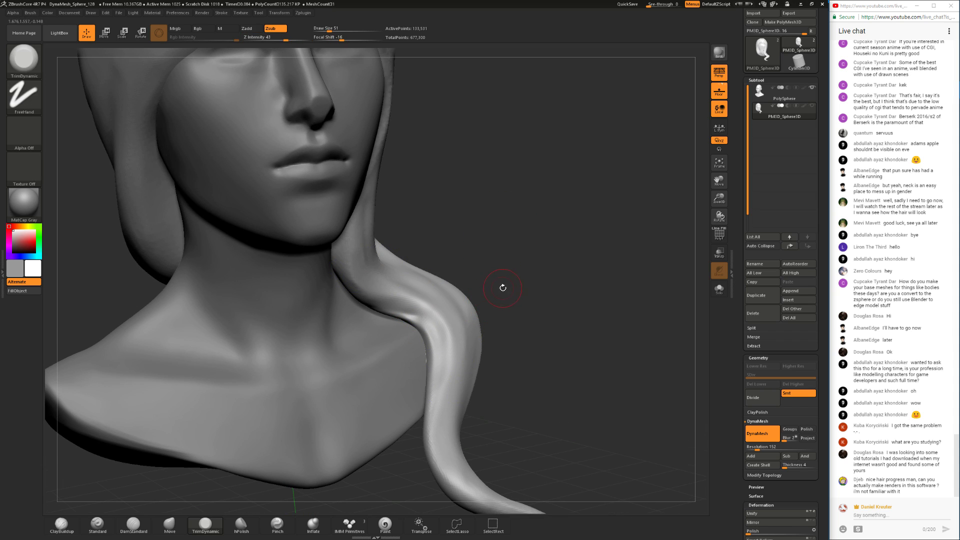
pyautogui.moveTo(546, 256); pyautogui.dragTo(405, 298)
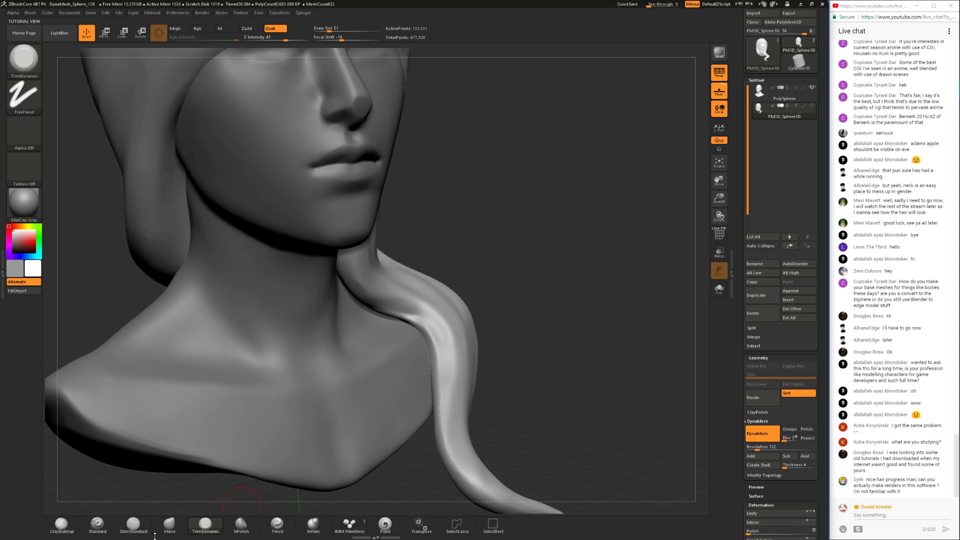
# - Soften the strand's surface below the bend and refine the crease at its inner bend with the DamStandard brush
pyautogui.click(133, 524)
pyautogui.moveTo(432, 357)
pyautogui.keyDown('shift'); pyautogui.mouseDown()
pyautogui.moveTo(425, 330)
pyautogui.moveTo(444, 349)
pyautogui.mouseUp(); pyautogui.keyUp('shift')
pyautogui.moveTo(439, 347)
pyautogui.keyDown('shift'); pyautogui.mouseDown()
pyautogui.moveTo(420, 330)
pyautogui.moveTo(441, 333)
pyautogui.mouseUp(); pyautogui.keyUp('shift')
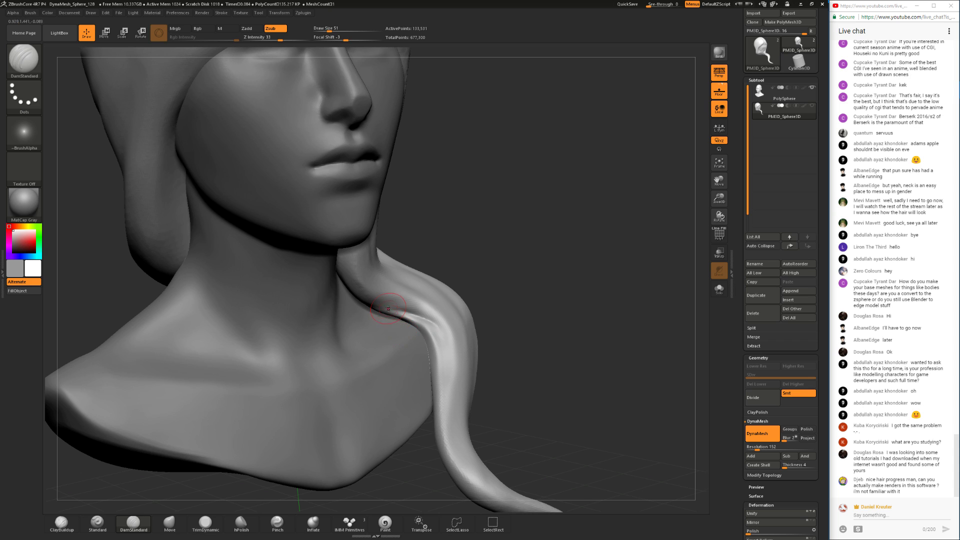
pyautogui.moveTo(520, 305); pyautogui.dragTo(404, 324)
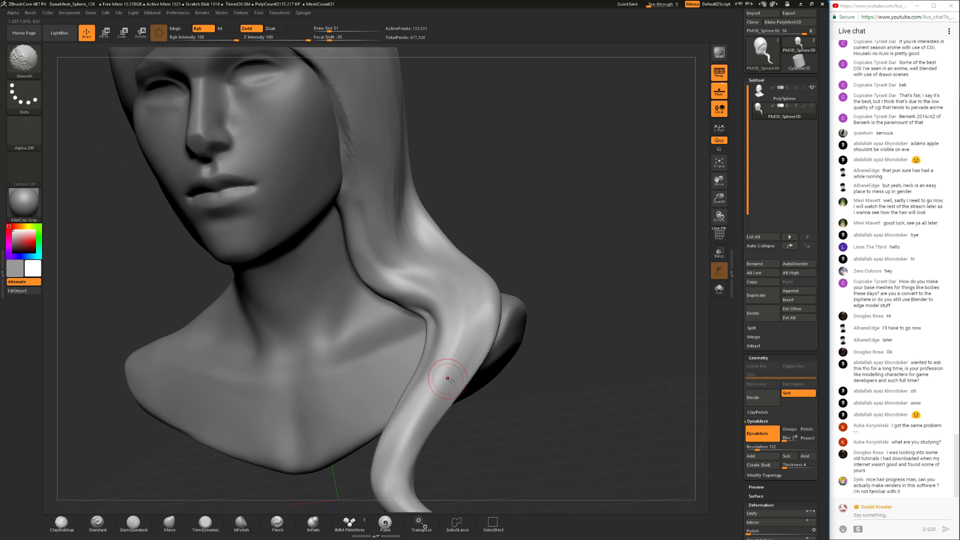
pyautogui.moveTo(484, 388); pyautogui.dragTo(476, 431)
# - Adjust the inner contour of the strand's shoulder bend with the Move brush and smooth the surface around it
pyautogui.click(169, 524)
pyautogui.moveTo(530, 400)
pyautogui.mouseDown()
pyautogui.moveTo(540, 395)
pyautogui.moveTo(528, 305)
pyautogui.mouseUp()
pyautogui.keyDown('alt'); pyautogui.moveTo(527, 304); pyautogui.dragTo(522, 332); pyautogui.keyUp('alt')
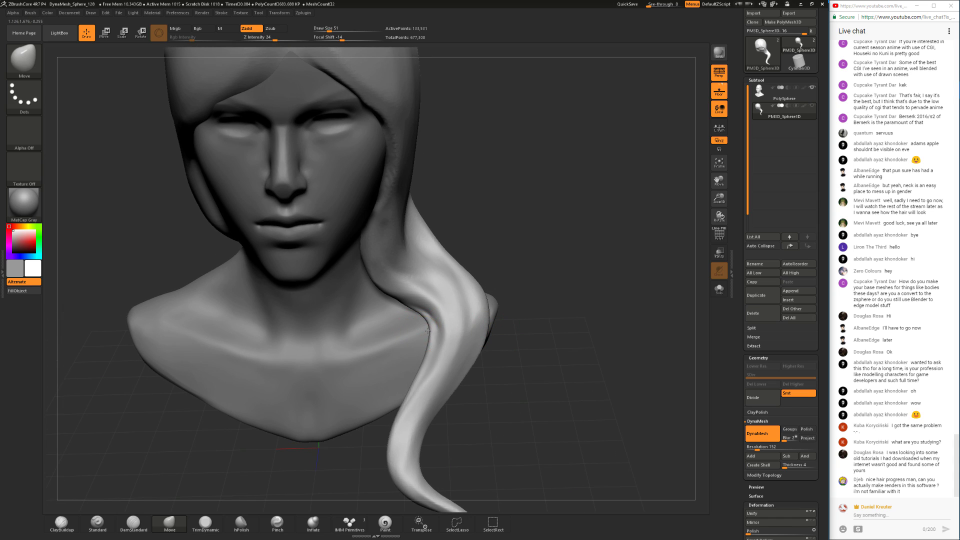
pyautogui.press('shift')
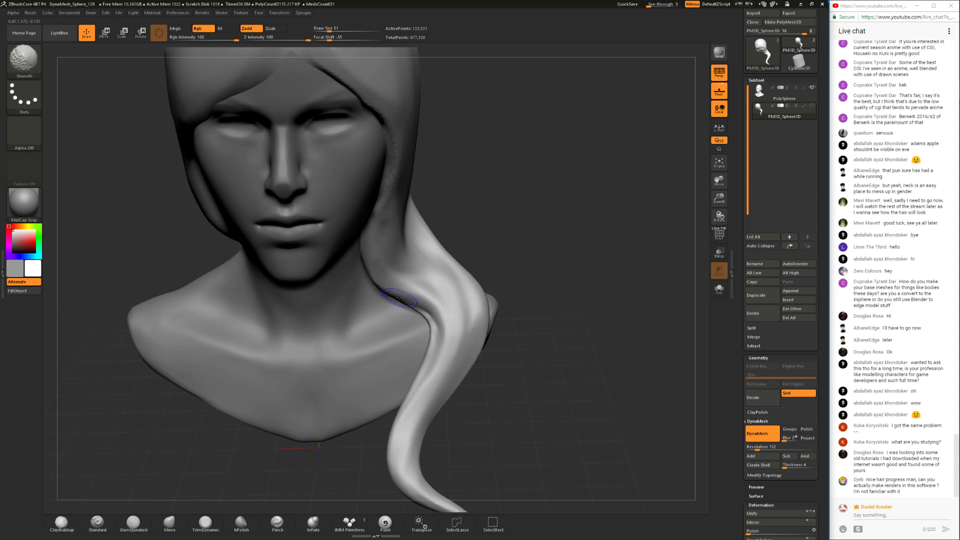
pyautogui.moveTo(427, 325)
pyautogui.keyDown('shift'); pyautogui.mouseDown()
pyautogui.moveTo(424, 367)
pyautogui.moveTo(456, 301)
pyautogui.mouseUp(); pyautogui.keyUp('shift')
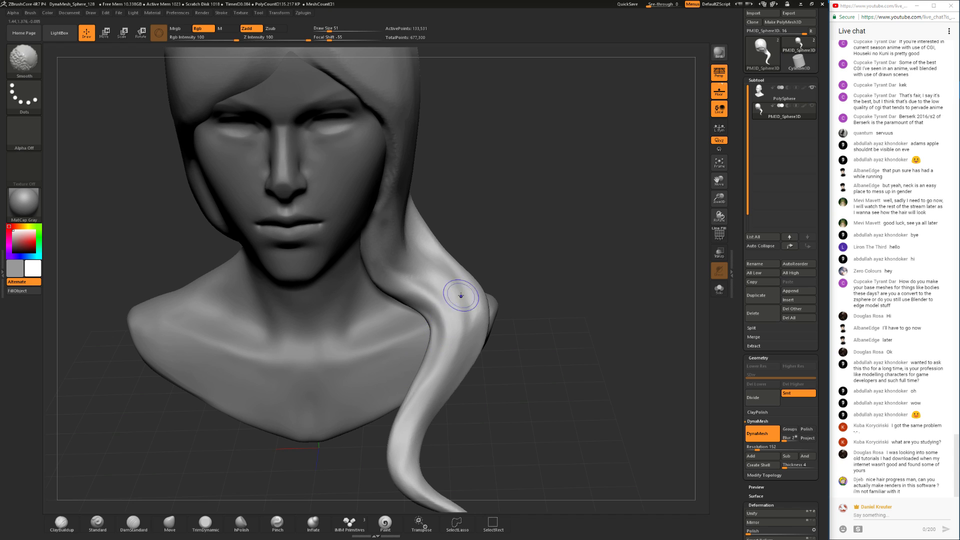
pyautogui.moveTo(525, 340)
pyautogui.mouseDown()
pyautogui.moveTo(595, 334)
pyautogui.moveTo(590, 295)
pyautogui.moveTo(585, 340)
pyautogui.mouseUp()
pyautogui.press('space')
pyautogui.moveTo(440, 307); pyautogui.dragTo(443, 307)
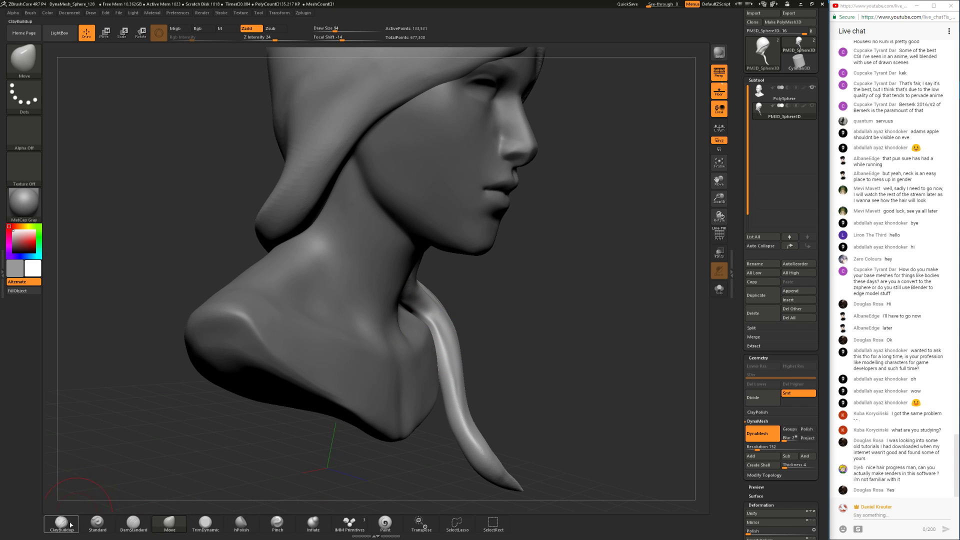
# - Polish the plane at the strand's bend with the hPolish brush at draw size 87 and smooth it down the inner side
pyautogui.click(70, 525)
pyautogui.moveTo(510, 273)
pyautogui.mouseDown()
pyautogui.moveTo(486, 291)
pyautogui.moveTo(515, 337)
pyautogui.mouseUp()
pyautogui.click(241, 523)
pyautogui.press('space')
pyautogui.moveTo(440, 319); pyautogui.dragTo(428, 307)
pyautogui.press('space')
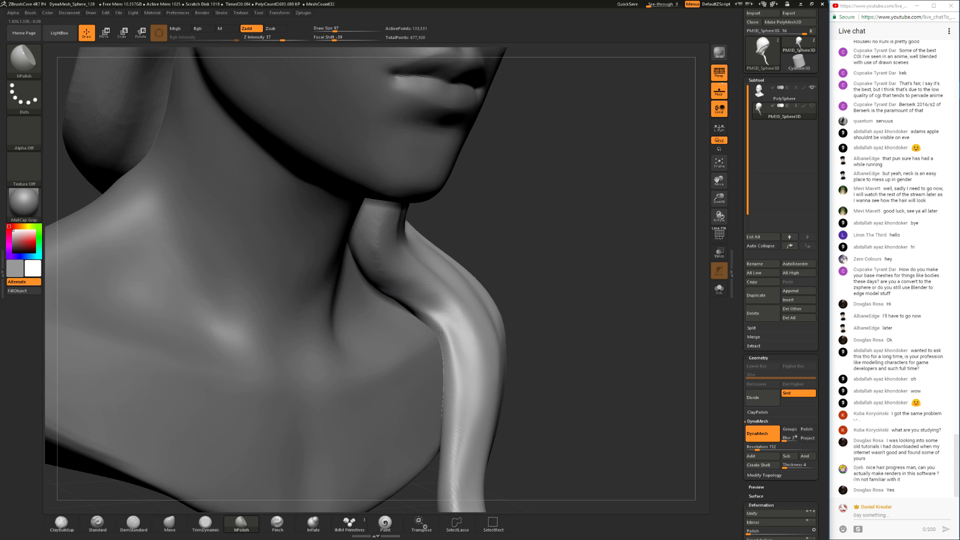
pyautogui.press('ctrl')
pyautogui.moveTo(500, 459)
pyautogui.mouseDown()
pyautogui.moveTo(533, 344)
pyautogui.moveTo(505, 329)
pyautogui.mouseUp()
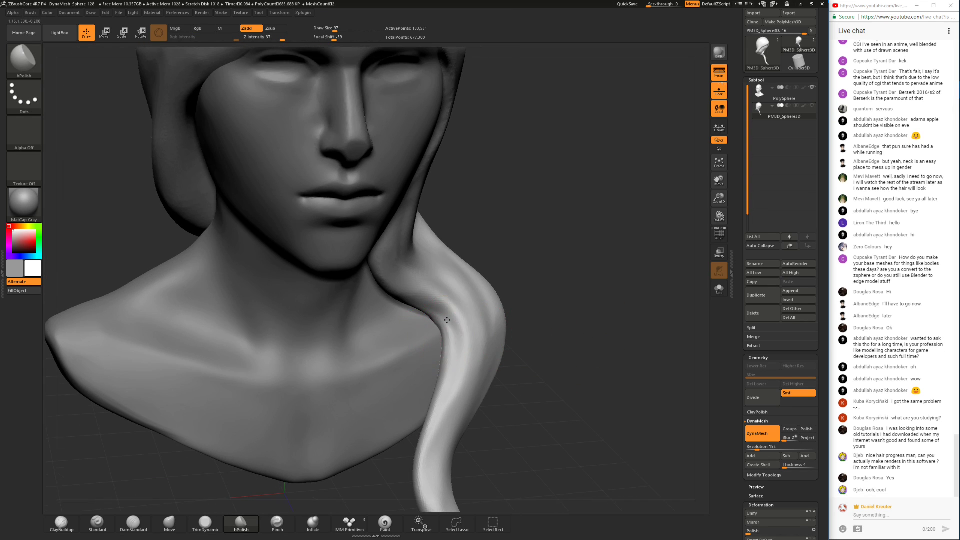
pyautogui.moveTo(449, 312)
pyautogui.keyDown('shift'); pyautogui.mouseDown()
pyautogui.moveTo(434, 325)
pyautogui.moveTo(431, 403)
pyautogui.mouseUp(); pyautogui.keyUp('shift')
# - Flatten the outer side of the lower strand with the TrimDynamic brush at draw size 83
pyautogui.moveTo(533, 355)
pyautogui.mouseDown()
pyautogui.moveTo(541, 359)
pyautogui.moveTo(522, 366)
pyautogui.moveTo(538, 400)
pyautogui.mouseUp()
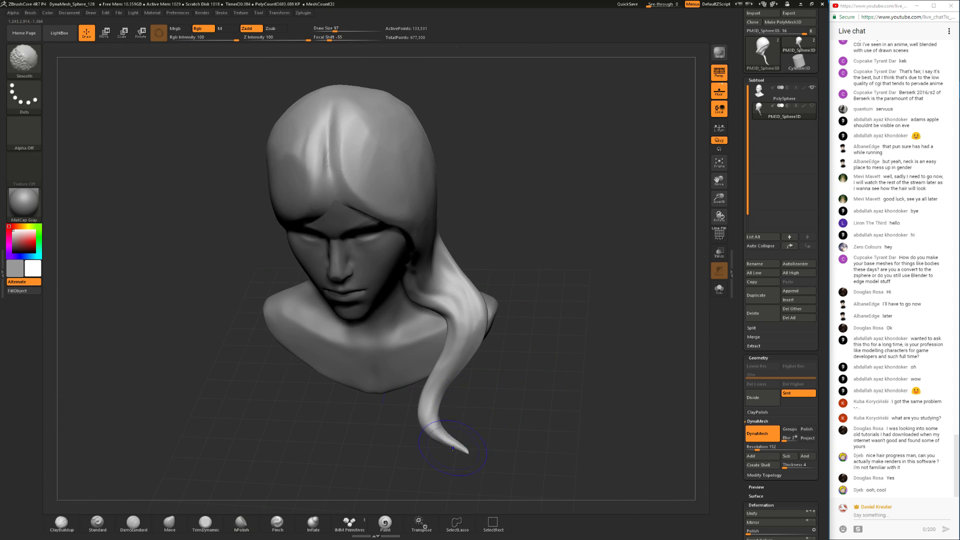
pyautogui.moveTo(517, 285); pyautogui.dragTo(436, 369)
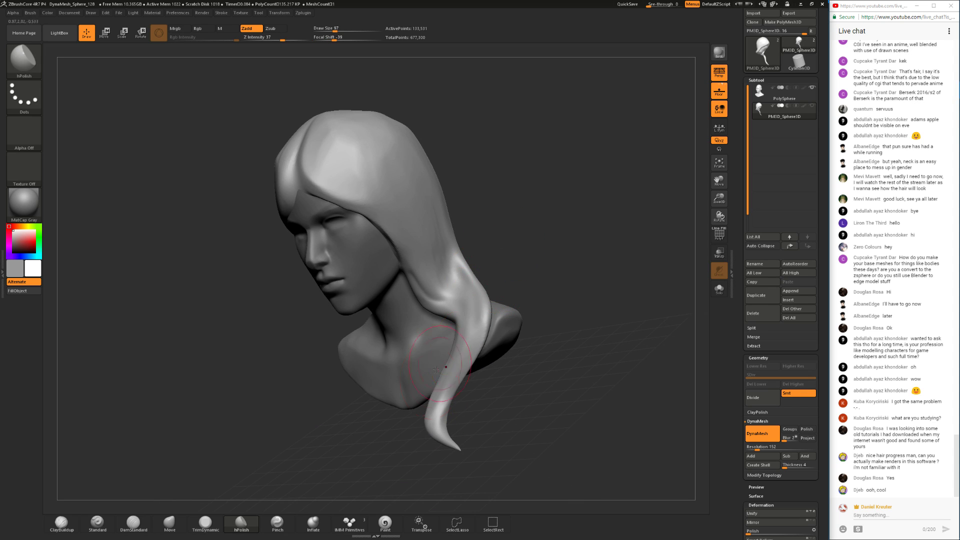
pyautogui.click(205, 523)
pyautogui.moveTo(524, 386); pyautogui.dragTo(456, 396)
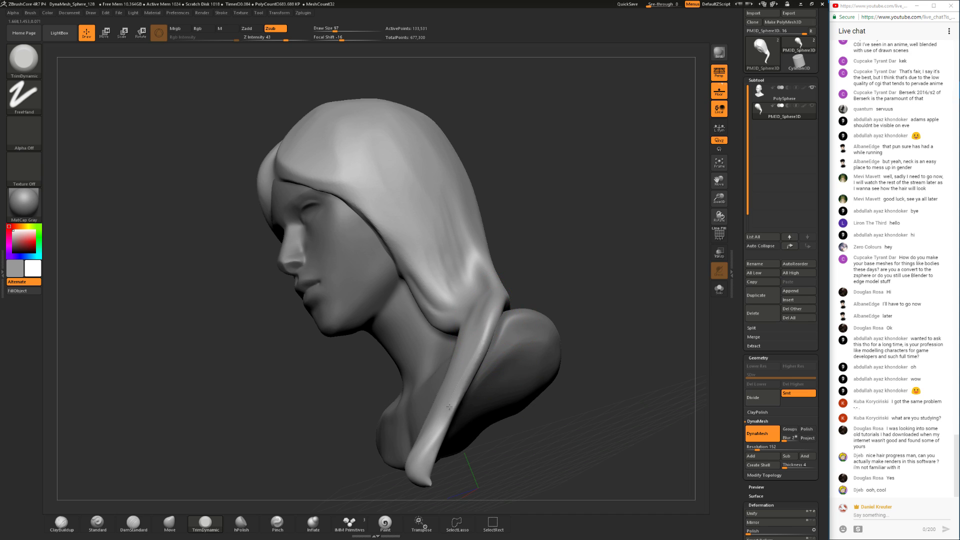
pyautogui.moveTo(511, 370)
pyautogui.mouseDown()
pyautogui.moveTo(481, 340)
pyautogui.moveTo(450, 404)
pyautogui.mouseUp()
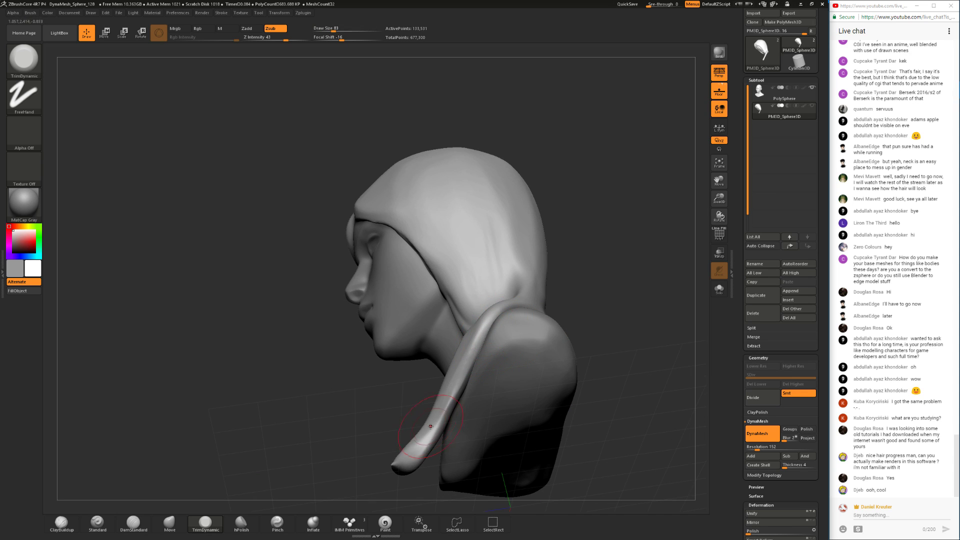
pyautogui.hotkey('ctrl', 'z')
pyautogui.moveTo(481, 333); pyautogui.dragTo(436, 419)
pyautogui.moveTo(336, 396)
pyautogui.keyDown('shift'); pyautogui.mouseDown()
pyautogui.moveTo(453, 417)
pyautogui.moveTo(392, 343)
pyautogui.mouseUp(); pyautogui.keyUp('shift')
# - Trim and smooth the lower strand into a thin tapered tip with the TrimDynamic brush, and adjust its curve with the Move brush
pyautogui.moveTo(330, 321)
pyautogui.mouseDown()
pyautogui.moveTo(390, 387)
pyautogui.moveTo(355, 391)
pyautogui.mouseUp()
pyautogui.moveTo(351, 393); pyautogui.dragTo(376, 428)
pyautogui.moveTo(324, 446)
pyautogui.mouseDown()
pyautogui.moveTo(375, 421)
pyautogui.moveTo(359, 383)
pyautogui.moveTo(358, 423)
pyautogui.mouseUp()
pyautogui.moveTo(386, 382)
pyautogui.mouseDown()
pyautogui.moveTo(399, 373)
pyautogui.moveTo(353, 370)
pyautogui.mouseUp()
pyautogui.moveTo(329, 334); pyautogui.dragTo(345, 390)
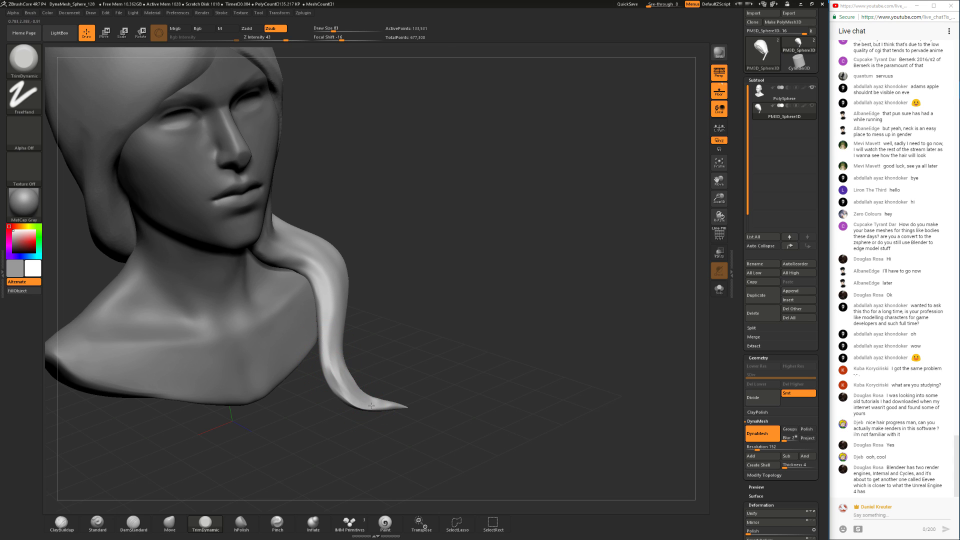
pyautogui.moveTo(390, 395)
pyautogui.mouseDown()
pyautogui.moveTo(349, 361)
pyautogui.moveTo(391, 379)
pyautogui.moveTo(336, 370)
pyautogui.mouseUp()
pyautogui.moveTo(372, 427)
pyautogui.mouseDown()
pyautogui.moveTo(407, 350)
pyautogui.moveTo(423, 355)
pyautogui.moveTo(289, 445)
pyautogui.moveTo(322, 444)
pyautogui.mouseUp()
pyautogui.keyDown('shift'); pyautogui.moveTo(388, 404); pyautogui.dragTo(410, 409); pyautogui.keyUp('shift')
pyautogui.moveTo(265, 440)
pyautogui.mouseDown()
pyautogui.moveTo(140, 436)
pyautogui.moveTo(223, 432)
pyautogui.mouseUp()
pyautogui.click(171, 522)
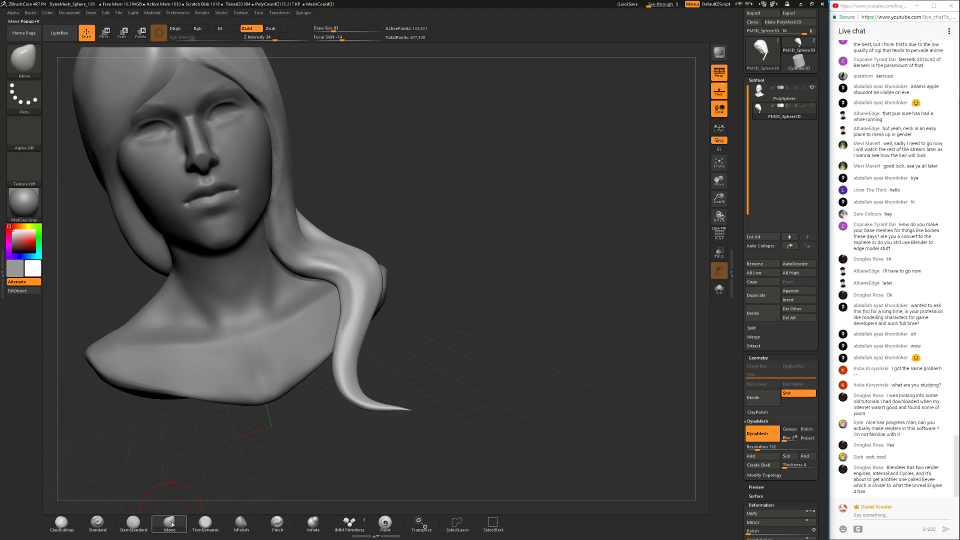
pyautogui.moveTo(393, 407)
pyautogui.mouseDown()
pyautogui.moveTo(393, 394)
pyautogui.moveTo(423, 384)
pyautogui.moveTo(320, 384)
pyautogui.moveTo(337, 393)
pyautogui.moveTo(372, 389)
pyautogui.moveTo(240, 400)
pyautogui.moveTo(172, 420)
pyautogui.mouseUp()
# - Carve creases along the lower strand down to its curled tip with the DamStandard brush at draw size 51
pyautogui.click(134, 523)
pyautogui.press('space')
pyautogui.moveTo(360, 342); pyautogui.dragTo(356, 342)
pyautogui.moveTo(321, 379)
pyautogui.mouseDown()
pyautogui.moveTo(318, 364)
pyautogui.moveTo(345, 331)
pyautogui.moveTo(322, 374)
pyautogui.moveTo(346, 335)
pyautogui.moveTo(375, 347)
pyautogui.moveTo(399, 300)
pyautogui.moveTo(346, 322)
pyautogui.mouseUp()
pyautogui.hotkey('ctrl', 'z')
pyautogui.hotkey('ctrl', 'z')
pyautogui.moveTo(426, 282)
pyautogui.mouseDown()
pyautogui.moveTo(340, 326)
pyautogui.moveTo(380, 313)
pyautogui.moveTo(323, 368)
pyautogui.mouseUp()
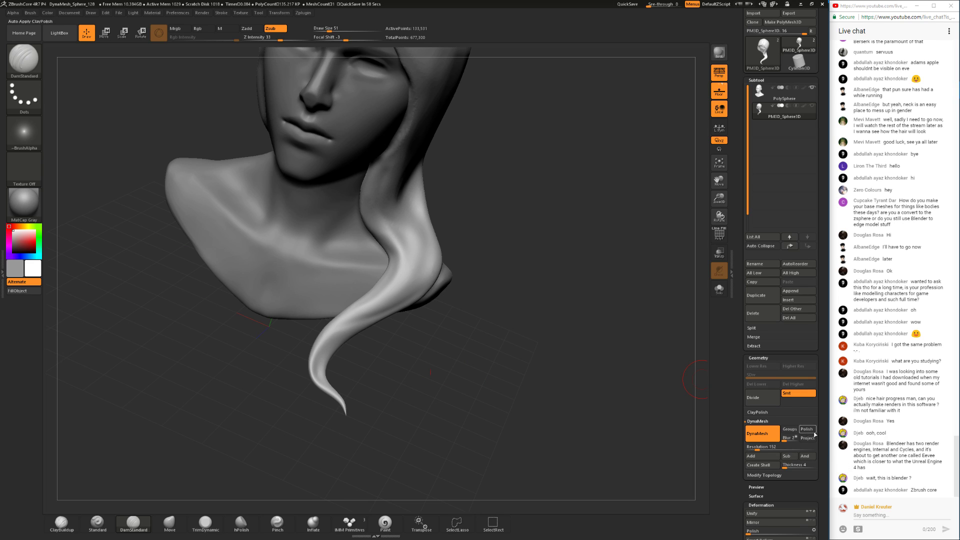
pyautogui.moveTo(351, 322)
pyautogui.mouseDown()
pyautogui.moveTo(406, 288)
pyautogui.moveTo(304, 339)
pyautogui.moveTo(423, 295)
pyautogui.mouseUp()
pyautogui.moveTo(300, 367); pyautogui.dragTo(413, 345)
pyautogui.moveTo(321, 336); pyautogui.dragTo(350, 316)
pyautogui.moveTo(411, 285)
pyautogui.mouseDown()
pyautogui.moveTo(398, 305)
pyautogui.moveTo(408, 334)
pyautogui.mouseUp()
pyautogui.moveTo(324, 345); pyautogui.dragTo(360, 403)
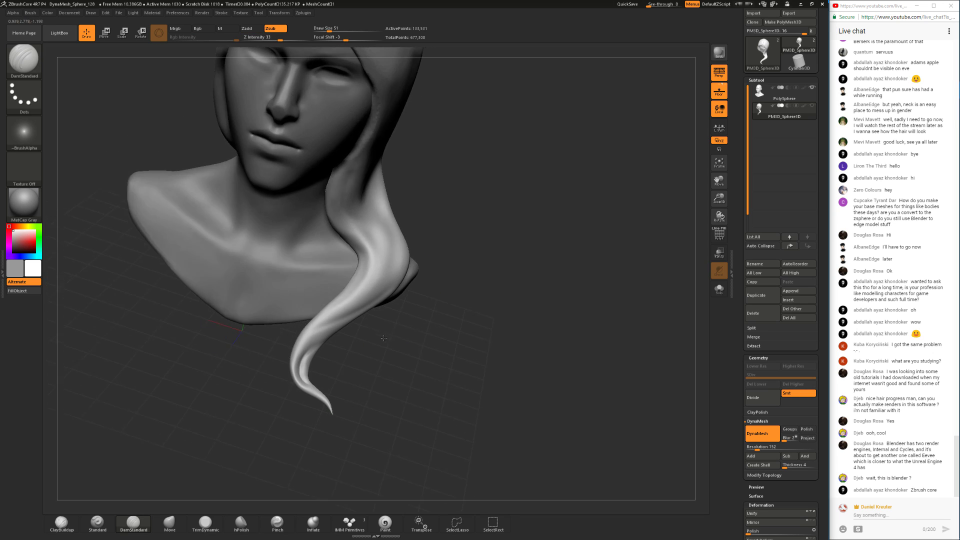
pyautogui.moveTo(386, 336); pyautogui.dragTo(389, 334)
pyautogui.keyDown('ctrl'); pyautogui.moveTo(390, 338); pyautogui.dragTo(391, 360, button='right'); pyautogui.keyUp('ctrl')
pyautogui.moveTo(392, 360)
pyautogui.keyDown('alt'); pyautogui.mouseDown()
pyautogui.moveTo(383, 429)
pyautogui.moveTo(413, 384)
pyautogui.mouseUp(); pyautogui.keyUp('alt')
pyautogui.keyDown('shift'); pyautogui.moveTo(322, 299); pyautogui.dragTo(328, 270); pyautogui.keyUp('shift')
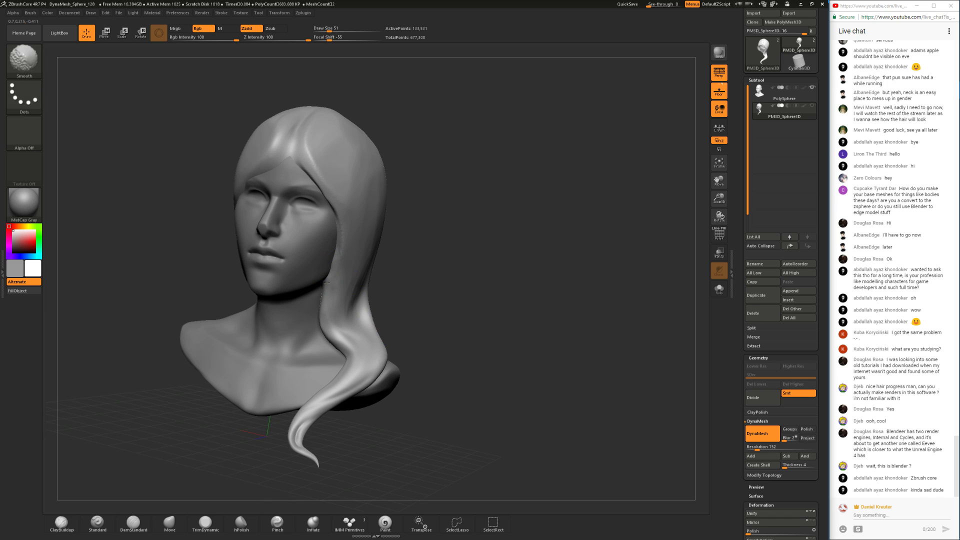
pyautogui.moveTo(338, 226)
pyautogui.mouseDown()
pyautogui.moveTo(337, 250)
pyautogui.moveTo(412, 223)
pyautogui.moveTo(311, 246)
pyautogui.mouseUp()
pyautogui.hotkey('ctrl', 'z')
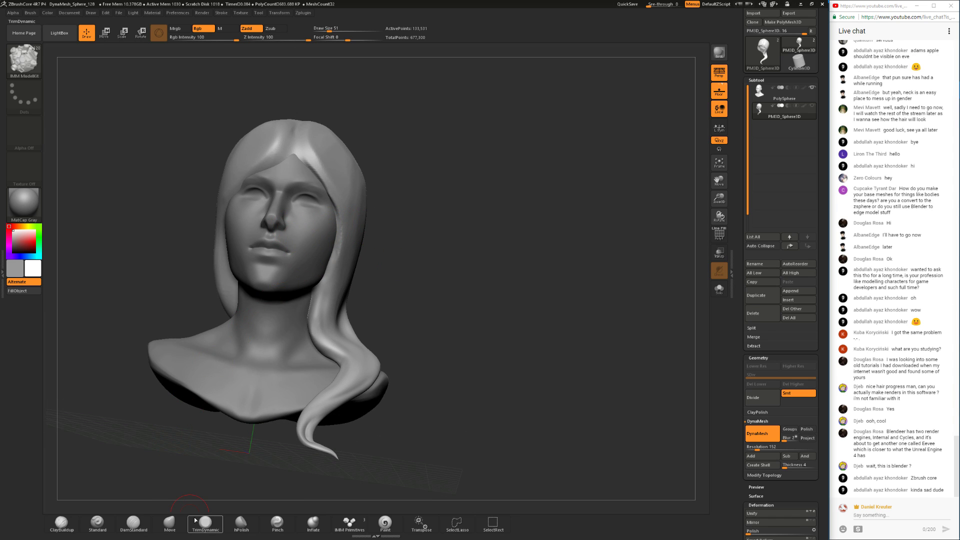
# - Build up the inner edge of the hair beside the jaw and neck with the ClayBuildup brush
pyautogui.click(133, 523)
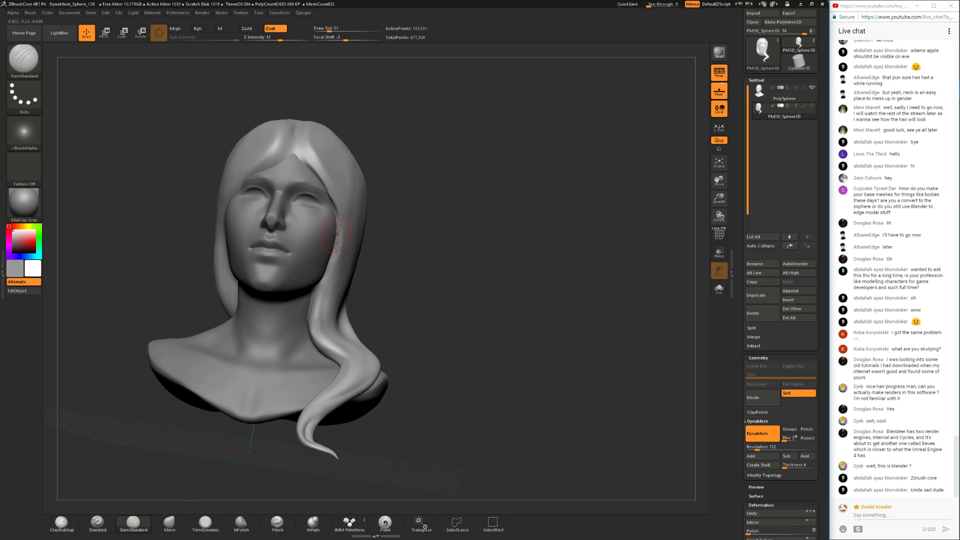
pyautogui.moveTo(392, 245); pyautogui.dragTo(311, 286)
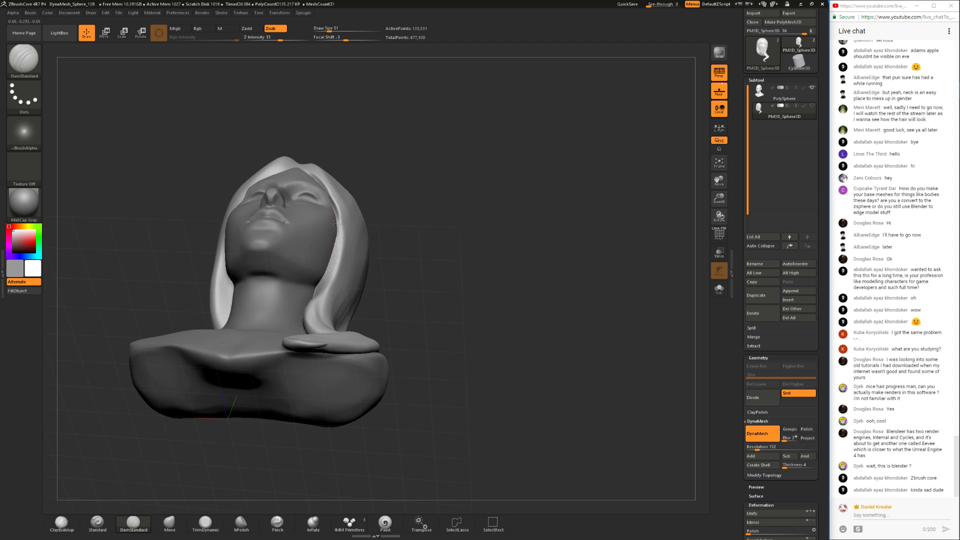
pyautogui.keyDown('ctrl'); pyautogui.moveTo(393, 218); pyautogui.dragTo(423, 274); pyautogui.keyUp('ctrl')
pyautogui.click(62, 523)
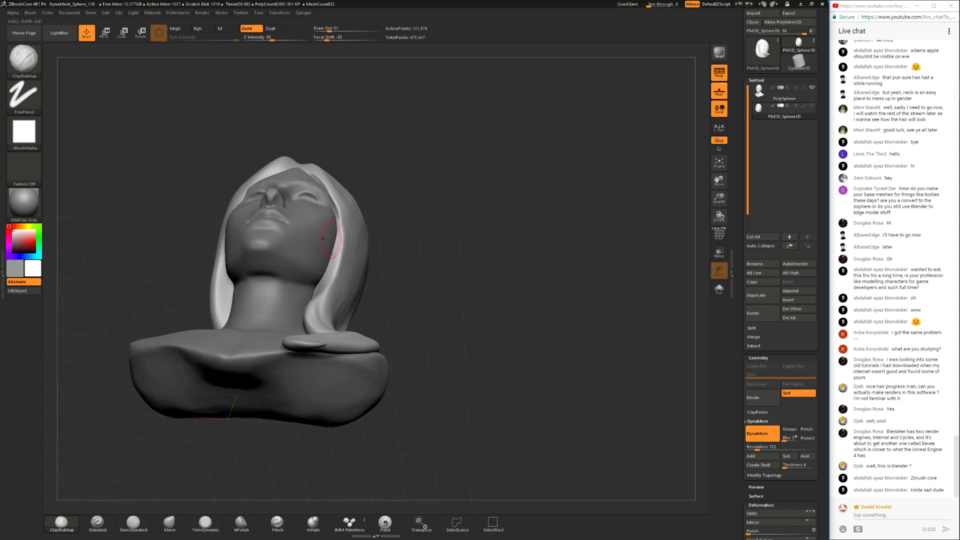
pyautogui.press('space')
pyautogui.moveTo(338, 250)
pyautogui.mouseDown()
pyautogui.moveTo(321, 278)
pyautogui.moveTo(371, 295)
pyautogui.moveTo(321, 290)
pyautogui.moveTo(339, 246)
pyautogui.mouseUp()
pyautogui.moveTo(327, 294); pyautogui.dragTo(335, 268)
pyautogui.moveTo(322, 314)
pyautogui.mouseDown()
pyautogui.moveTo(340, 244)
pyautogui.moveTo(389, 267)
pyautogui.mouseUp()
# - Flatten the side plane of the hair beside the cheek with the TrimDynamic brush
pyautogui.click(205, 522)
pyautogui.moveTo(470, 330)
pyautogui.mouseDown()
pyautogui.moveTo(432, 334)
pyautogui.moveTo(447, 338)
pyautogui.mouseUp()
pyautogui.press('space')
pyautogui.moveTo(478, 289); pyautogui.dragTo(485, 289)
pyautogui.moveTo(535, 265); pyautogui.dragTo(491, 253)
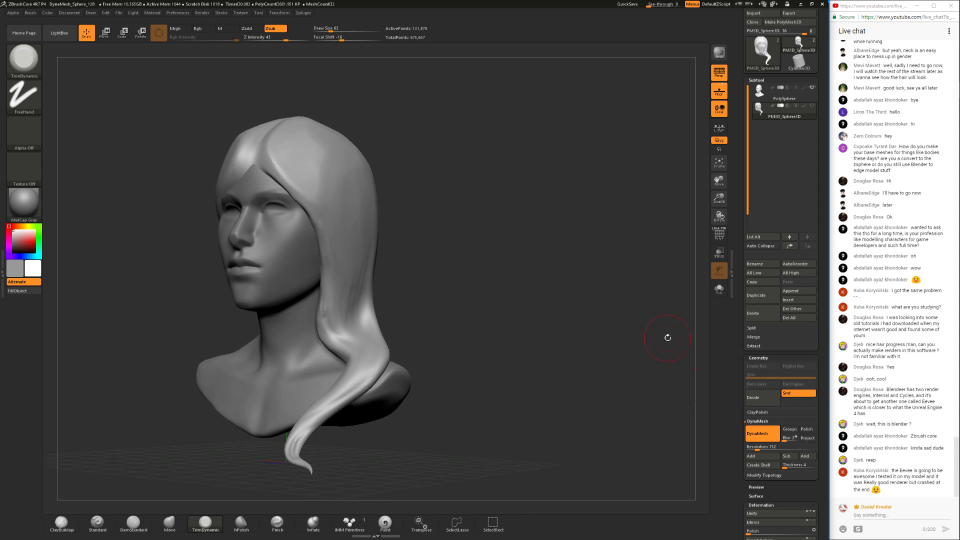
pyautogui.press('space')
pyautogui.click(373, 273)
pyautogui.moveTo(369, 264); pyautogui.dragTo(401, 253)
pyautogui.moveTo(342, 212)
pyautogui.mouseDown()
pyautogui.moveTo(335, 273)
pyautogui.moveTo(328, 265)
pyautogui.mouseUp()
# - Adjust the outline of the side hair with the Move brush at draw size 182
pyautogui.click(162, 521)
pyautogui.press('space')
pyautogui.moveTo(557, 322)
pyautogui.mouseDown()
pyautogui.moveTo(525, 327)
pyautogui.moveTo(522, 313)
pyautogui.mouseUp()
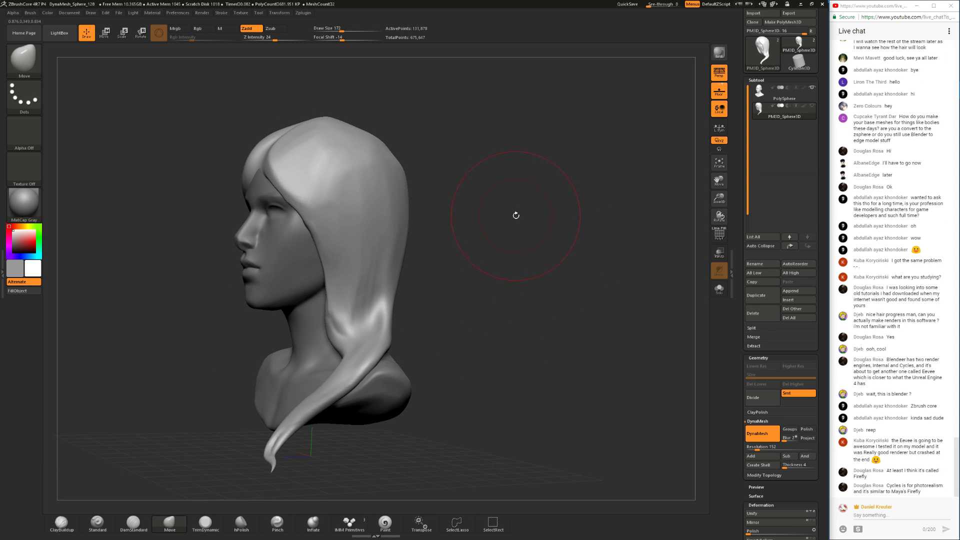
pyautogui.press('space')
pyautogui.press('space')
pyautogui.moveTo(350, 221); pyautogui.dragTo(352, 220)
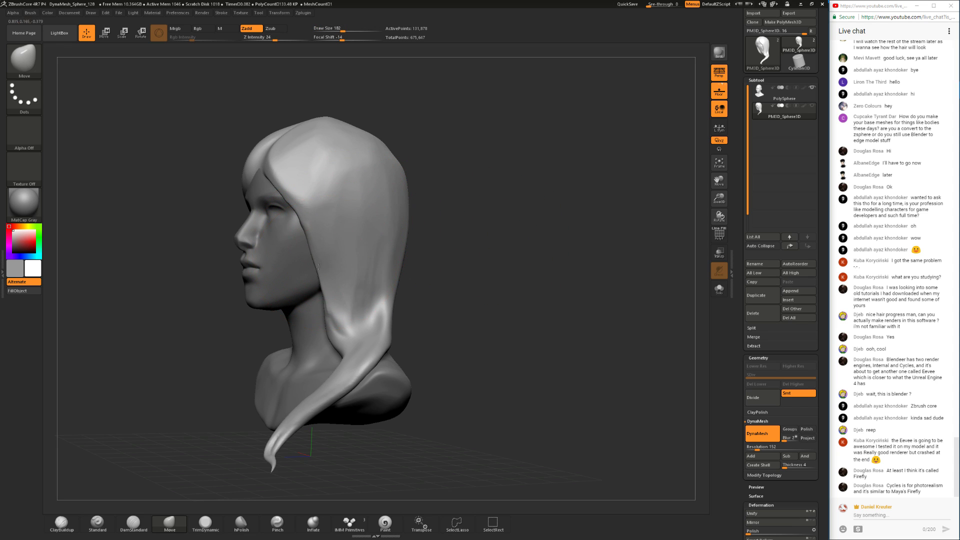
pyautogui.moveTo(429, 257); pyautogui.dragTo(299, 289)
pyautogui.press('space')
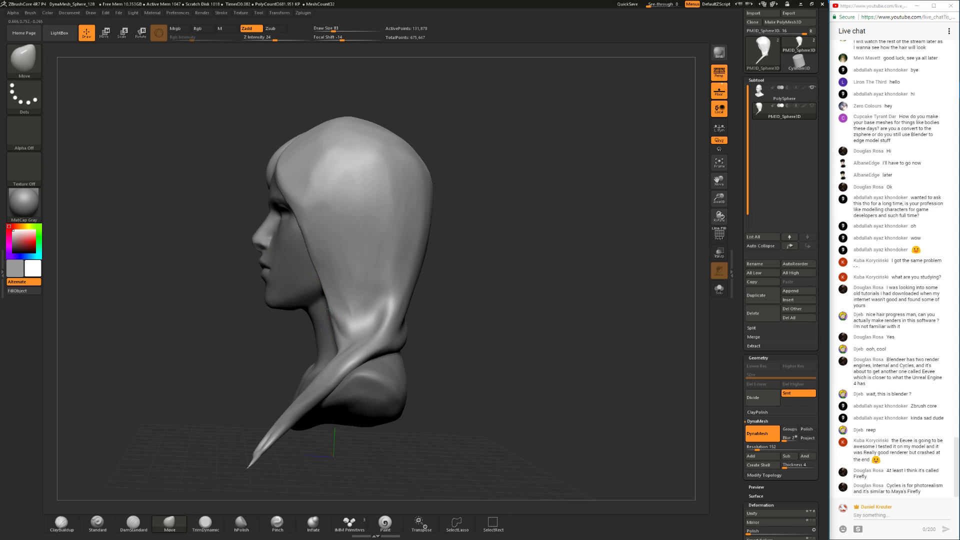
# - Flatten the hair above the strand's bend, beside the jaw, with the TrimDynamic brush
pyautogui.press('ctrl')
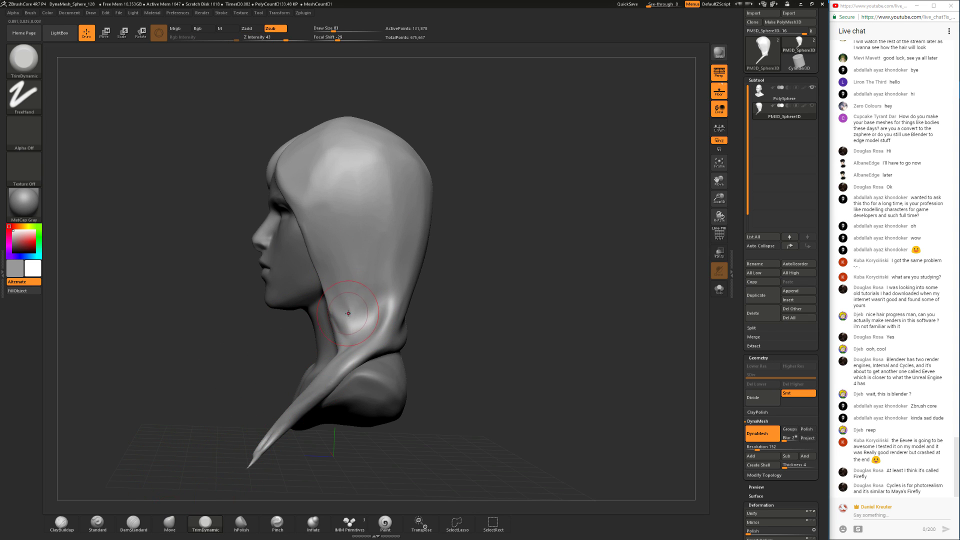
pyautogui.hotkey('ctrl', '5')
pyautogui.moveTo(341, 308); pyautogui.dragTo(335, 288)
pyautogui.moveTo(255, 342); pyautogui.dragTo(320, 309)
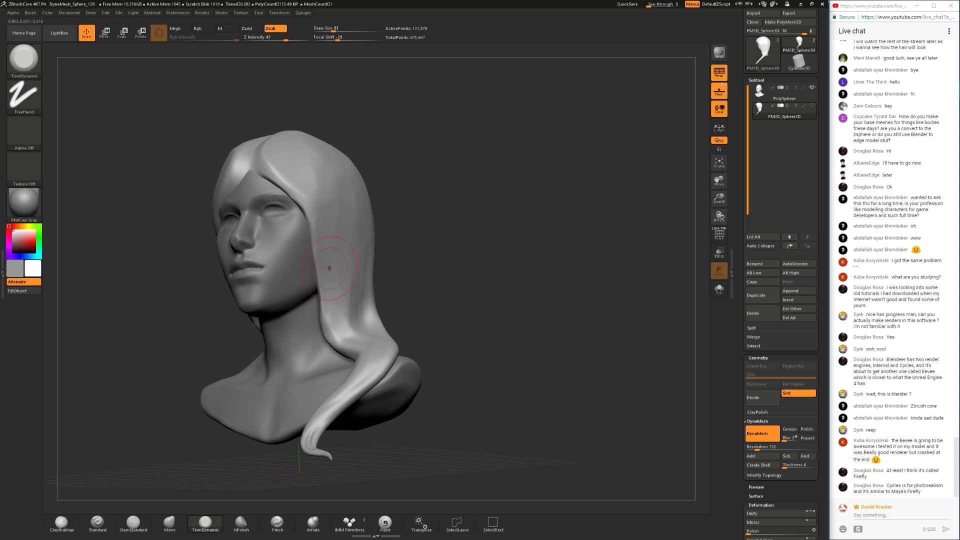
pyautogui.press('shift')
# - Reshape the hair beside the neck with the Move brush, starting at draw size 87 and enlarging it to 212
pyautogui.click(170, 522)
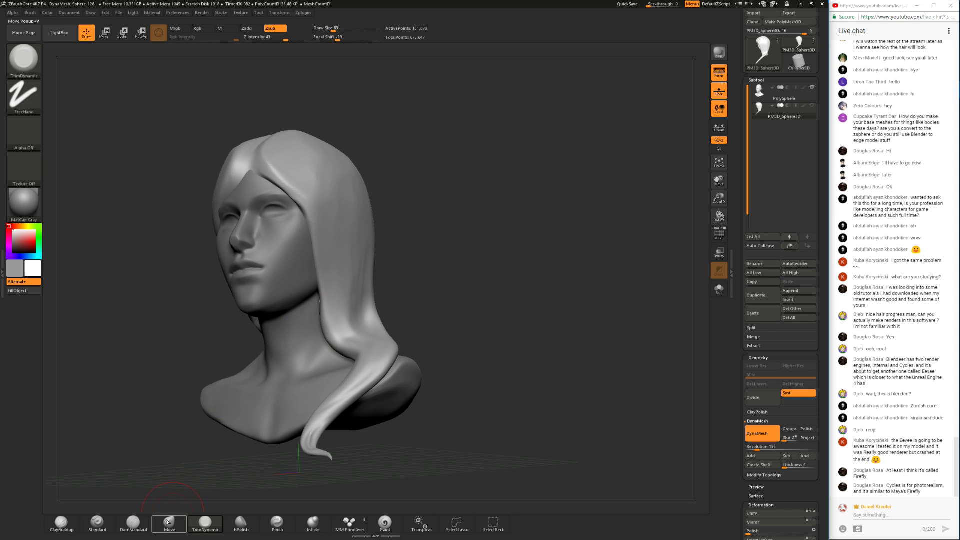
pyautogui.press('space')
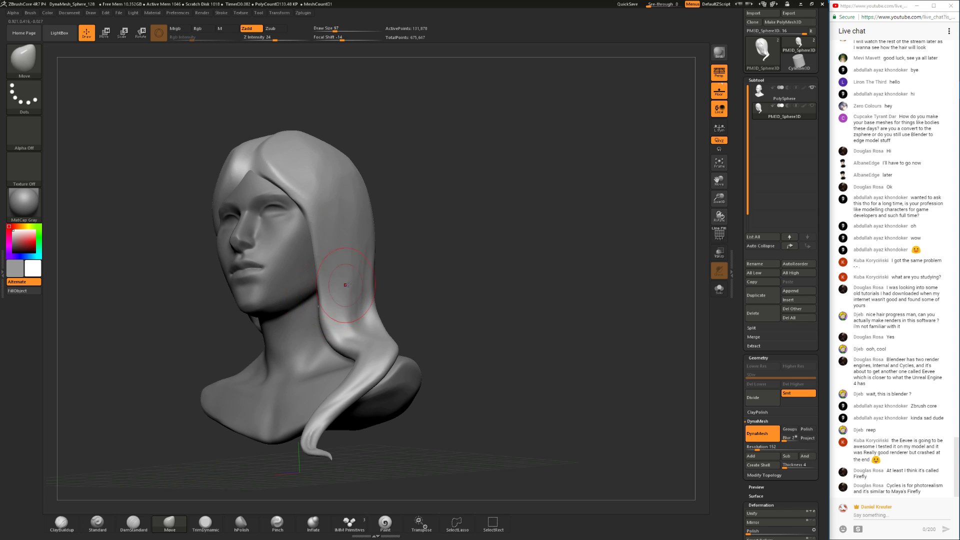
pyautogui.press('space')
pyautogui.click(348, 294)
pyautogui.click(341, 286)
pyautogui.keyDown('shift'); pyautogui.moveTo(383, 245); pyautogui.dragTo(385, 248); pyautogui.keyUp('shift')
pyautogui.press('space')
pyautogui.click(324, 285)
pyautogui.press('space')
pyautogui.click(324, 286)
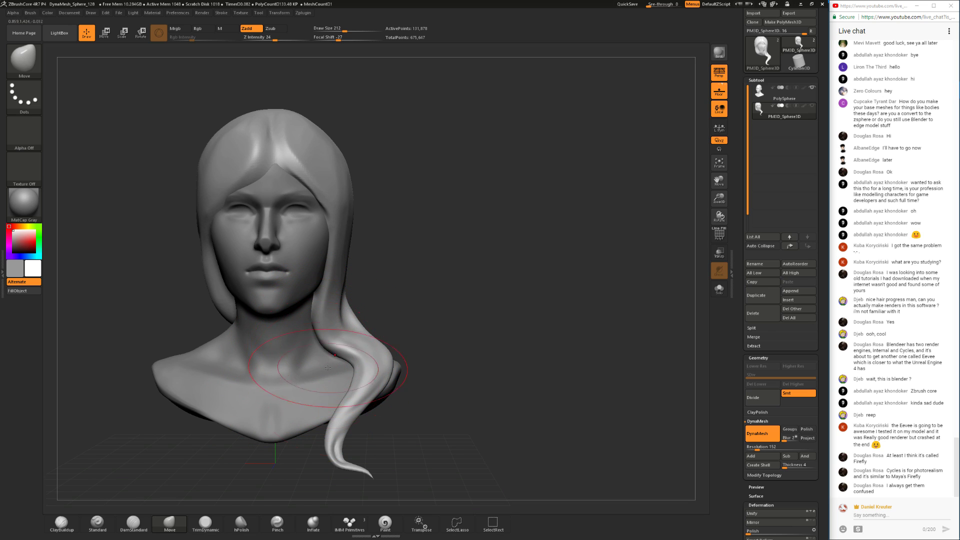
# - Flatten the broad side of the hair over the ear with the TrimDynamic brush at draw size 251
pyautogui.click(206, 522)
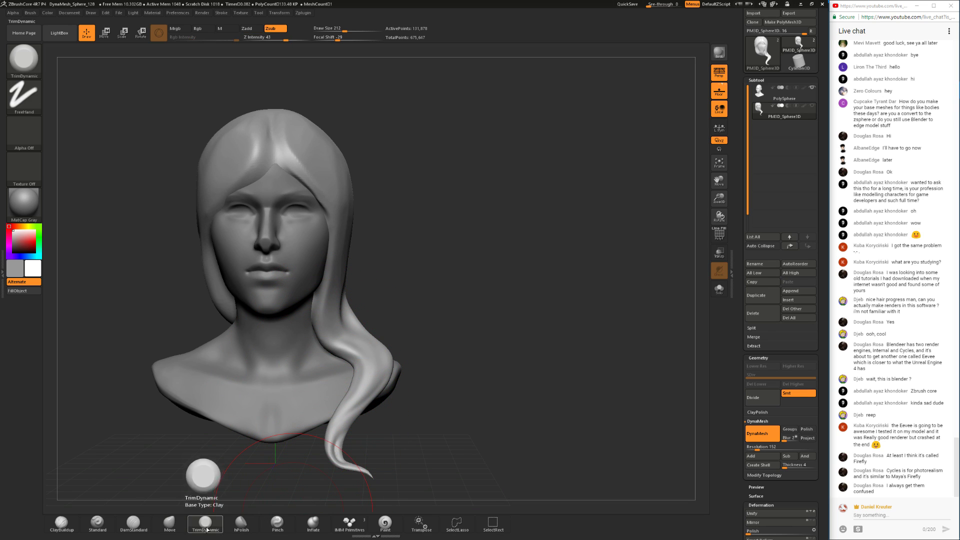
pyautogui.moveTo(399, 306)
pyautogui.mouseDown()
pyautogui.moveTo(408, 305)
pyautogui.moveTo(384, 303)
pyautogui.moveTo(407, 301)
pyautogui.moveTo(430, 354)
pyautogui.mouseUp()
pyautogui.press('space')
pyautogui.moveTo(430, 354); pyautogui.dragTo(413, 320)
pyautogui.moveTo(365, 245); pyautogui.dragTo(379, 281)
pyautogui.moveTo(454, 244)
pyautogui.mouseDown()
pyautogui.moveTo(471, 238)
pyautogui.moveTo(472, 250)
pyautogui.moveTo(362, 256)
pyautogui.mouseUp()
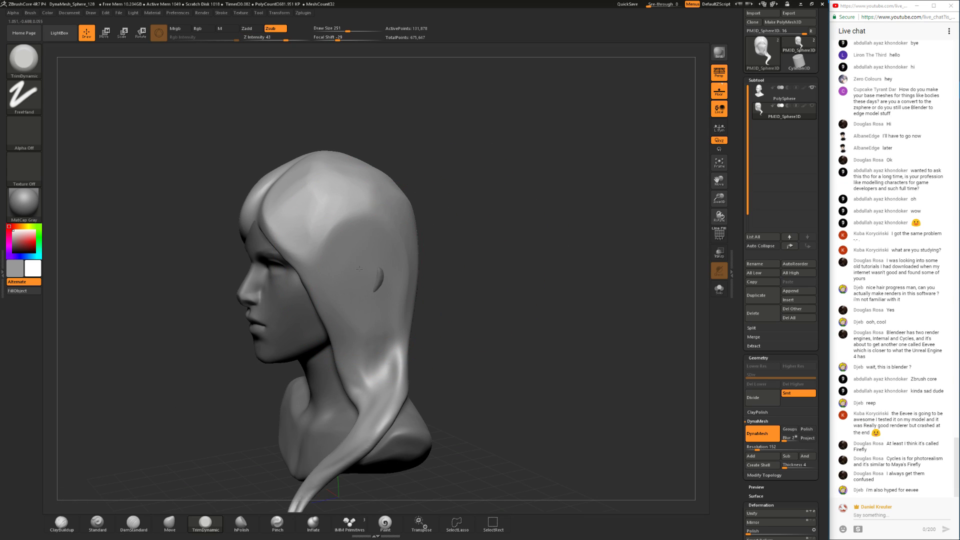
# - Carve the hair back around the ear and cut grooves below it with the DamStandard brush at draw size 104
pyautogui.click(134, 521)
pyautogui.press('space')
pyautogui.moveTo(455, 275)
pyautogui.mouseDown()
pyautogui.moveTo(424, 281)
pyautogui.moveTo(390, 327)
pyautogui.mouseUp()
pyautogui.moveTo(454, 237)
pyautogui.mouseDown()
pyautogui.moveTo(462, 265)
pyautogui.moveTo(428, 278)
pyautogui.moveTo(392, 350)
pyautogui.mouseUp()
pyautogui.hotkey('ctrl', 'z')
pyautogui.moveTo(473, 291)
pyautogui.mouseDown()
pyautogui.moveTo(430, 296)
pyautogui.moveTo(456, 295)
pyautogui.mouseUp()
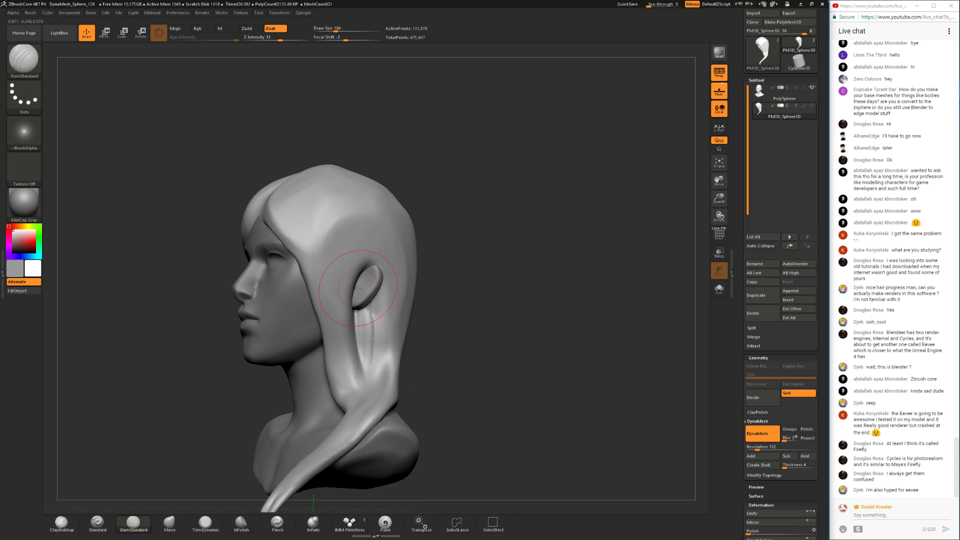
pyautogui.moveTo(370, 350); pyautogui.dragTo(373, 360)
# - Add a lock of hair running down behind and below the ear with the ClayBuildup brush at draw size 59
pyautogui.moveTo(443, 300)
pyautogui.mouseDown()
pyautogui.moveTo(461, 319)
pyautogui.moveTo(449, 292)
pyautogui.moveTo(416, 290)
pyautogui.mouseUp()
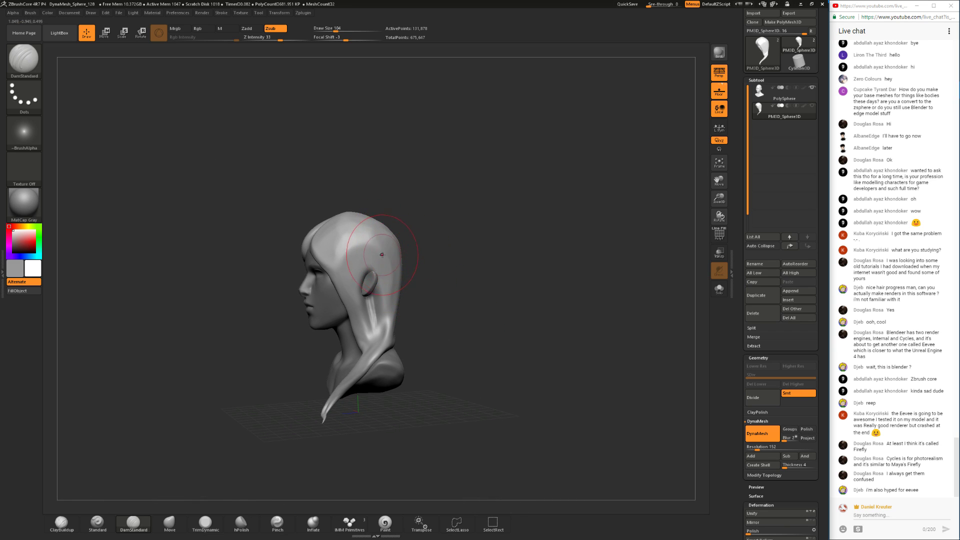
pyautogui.click(61, 522)
pyautogui.press('space')
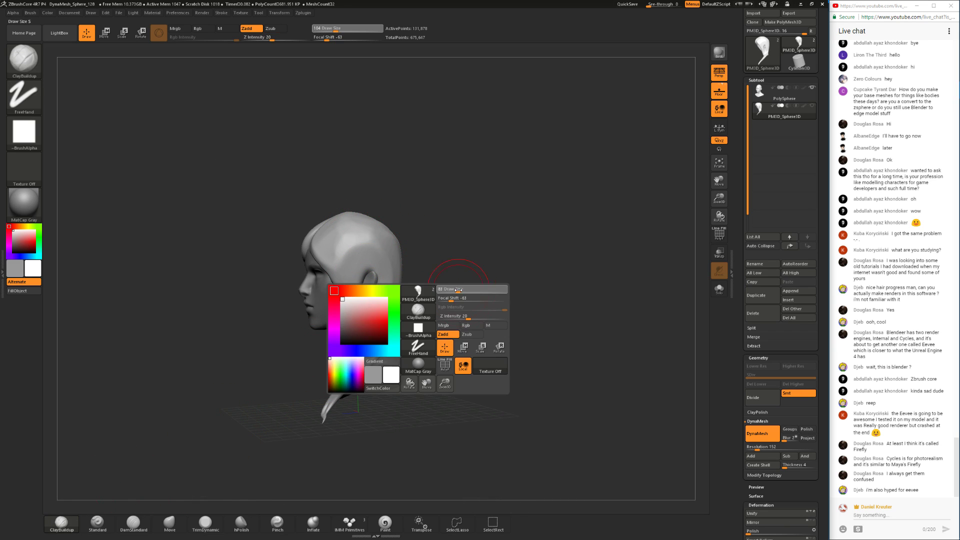
pyautogui.moveTo(456, 291)
pyautogui.mouseDown()
pyautogui.moveTo(479, 257)
pyautogui.moveTo(472, 283)
pyautogui.moveTo(463, 281)
pyautogui.mouseUp()
pyautogui.moveTo(366, 332)
pyautogui.mouseDown()
pyautogui.moveTo(356, 293)
pyautogui.moveTo(380, 335)
pyautogui.mouseUp()
pyautogui.moveTo(440, 287); pyautogui.dragTo(458, 283)
pyautogui.moveTo(384, 296); pyautogui.dragTo(376, 351)
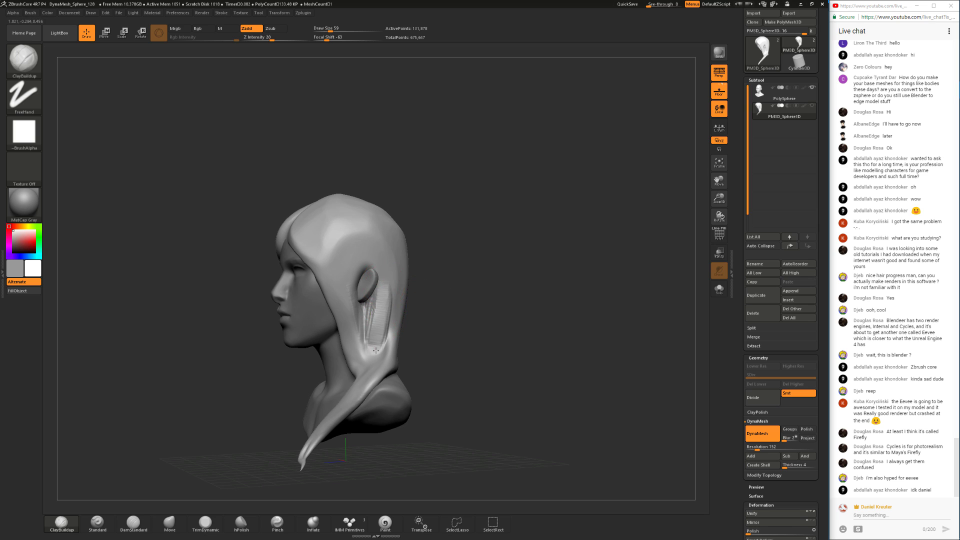
# - Extend the ClayBuildup strokes from behind the ear down to the strand's bend, forming overlapping locks
pyautogui.moveTo(417, 269)
pyautogui.mouseDown()
pyautogui.moveTo(443, 293)
pyautogui.moveTo(470, 295)
pyautogui.moveTo(443, 335)
pyautogui.moveTo(470, 355)
pyautogui.moveTo(400, 286)
pyautogui.mouseUp()
pyautogui.moveTo(362, 353); pyautogui.dragTo(362, 395)
pyautogui.moveTo(409, 332)
pyautogui.mouseDown()
pyautogui.moveTo(439, 334)
pyautogui.moveTo(420, 330)
pyautogui.mouseUp()
pyautogui.moveTo(296, 440); pyautogui.dragTo(359, 332)
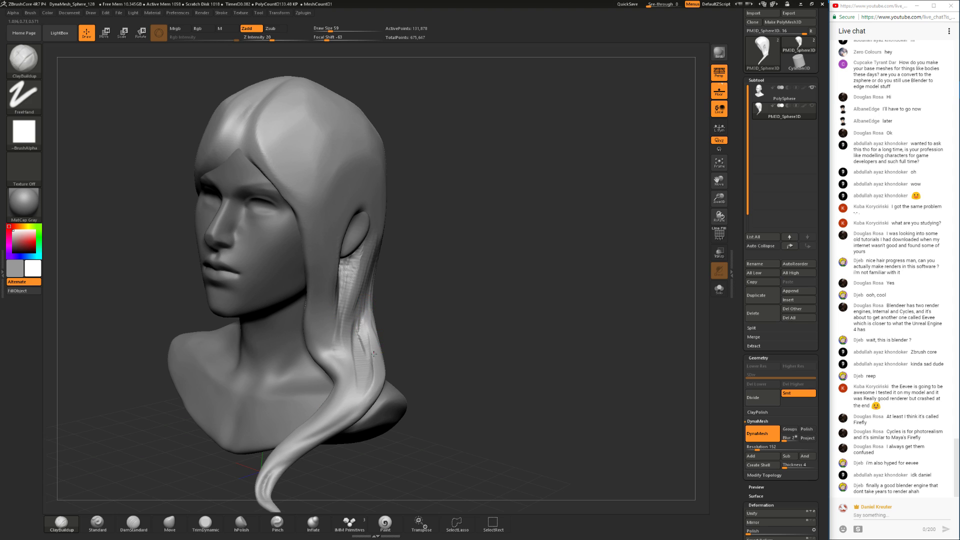
pyautogui.moveTo(421, 299); pyautogui.dragTo(369, 310)
pyautogui.moveTo(455, 331); pyautogui.dragTo(385, 229)
pyautogui.moveTo(370, 275); pyautogui.dragTo(341, 277)
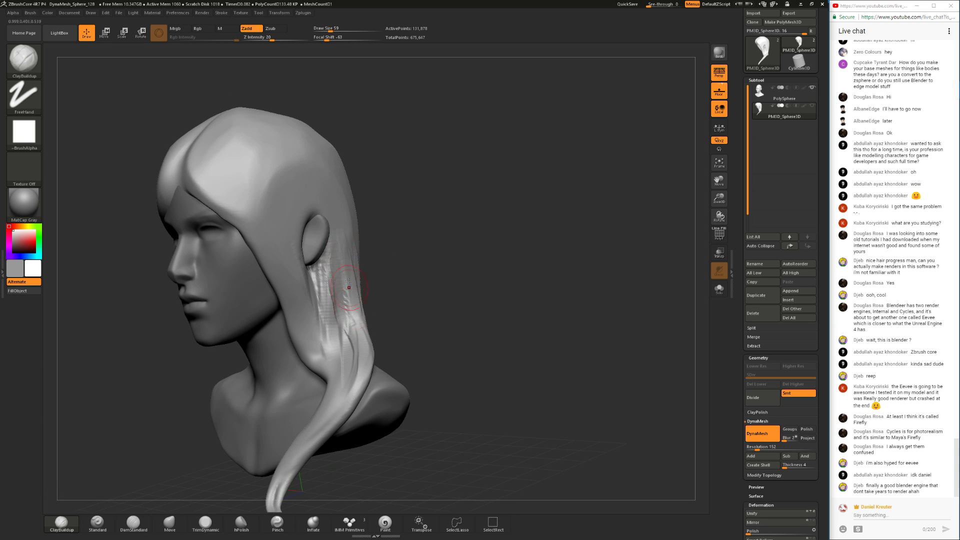
pyautogui.moveTo(378, 244); pyautogui.dragTo(365, 308)
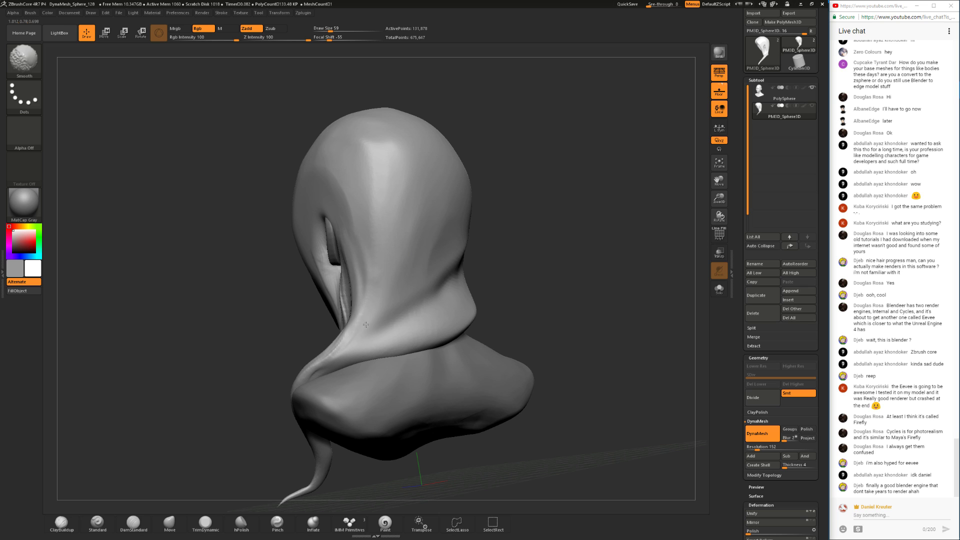
# - Blend the built-up locks around the strand's bend by smoothing them
pyautogui.moveTo(338, 350)
pyautogui.keyDown('ctrl'); pyautogui.mouseDown(button='right')
pyautogui.moveTo(342, 320)
pyautogui.moveTo(413, 320)
pyautogui.mouseUp(button='right'); pyautogui.keyUp('ctrl')
pyautogui.keyDown('alt'); pyautogui.moveTo(413, 320); pyautogui.dragTo(365, 215, button='right'); pyautogui.keyUp('alt')
pyautogui.keyDown('ctrl'); pyautogui.moveTo(364, 214); pyautogui.dragTo(405, 379, button='right'); pyautogui.keyUp('ctrl')
pyautogui.keyDown('ctrl'); pyautogui.moveTo(360, 493); pyautogui.dragTo(383, 197, button='right'); pyautogui.keyUp('ctrl')
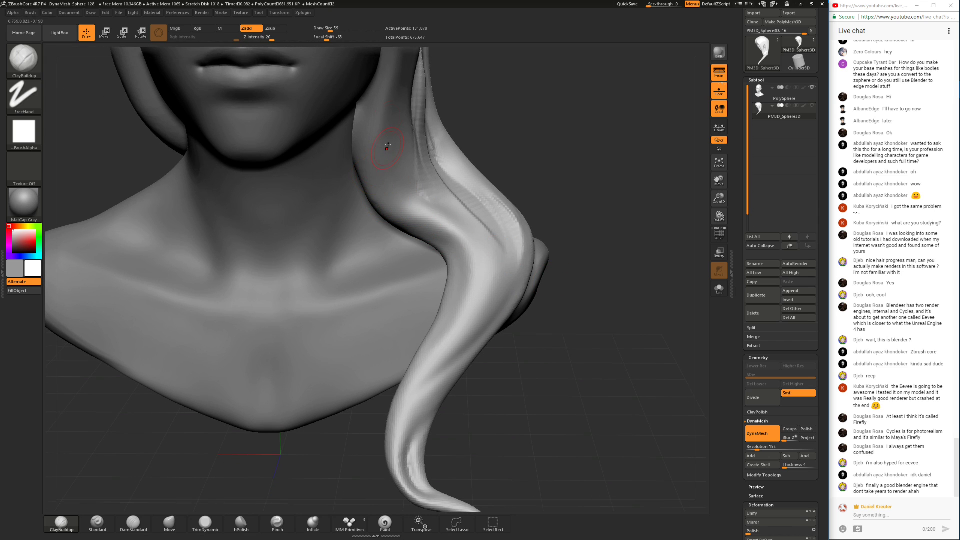
pyautogui.moveTo(563, 403)
pyautogui.keyDown('ctrl'); pyautogui.mouseDown(button='right')
pyautogui.moveTo(541, 361)
pyautogui.moveTo(530, 380)
pyautogui.mouseUp(button='right'); pyautogui.keyUp('ctrl')
pyautogui.moveTo(530, 379)
pyautogui.mouseDown(button='right')
pyautogui.moveTo(440, 260)
pyautogui.moveTo(435, 229)
pyautogui.mouseUp(button='right')
pyautogui.press('shift')
pyautogui.keyDown('shift'); pyautogui.moveTo(384, 317); pyautogui.dragTo(385, 278); pyautogui.keyUp('shift')
# - Fill and smooth the hair between the ear and the strand's bend with the ClayBuildup brush at draw size 59
pyautogui.moveTo(425, 280); pyautogui.dragTo(349, 272, button='right')
pyautogui.moveTo(381, 254); pyautogui.dragTo(376, 320)
pyautogui.moveTo(445, 293); pyautogui.dragTo(495, 277, button='right')
pyautogui.moveTo(381, 265); pyautogui.dragTo(386, 368)
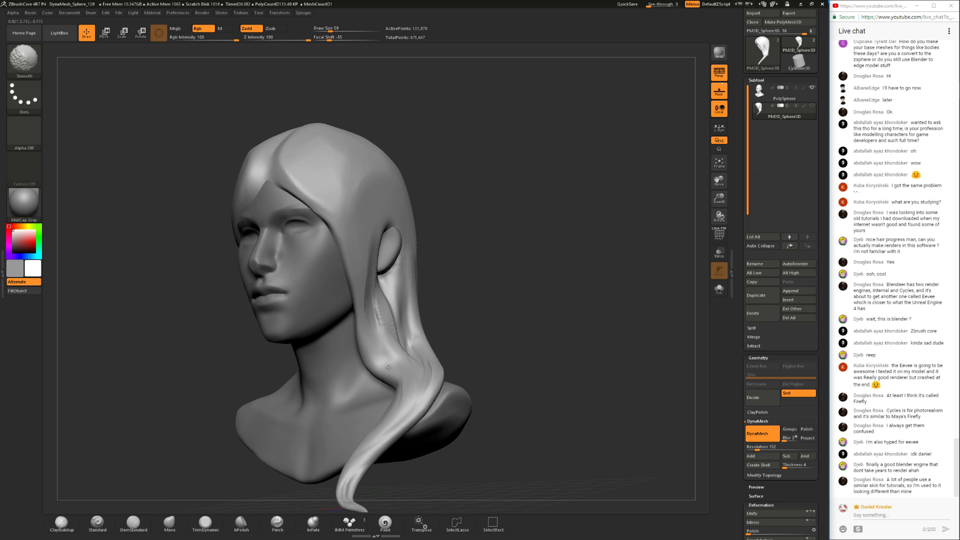
pyautogui.moveTo(400, 345); pyautogui.dragTo(372, 322, button='right')
pyautogui.moveTo(386, 324); pyautogui.dragTo(397, 342)
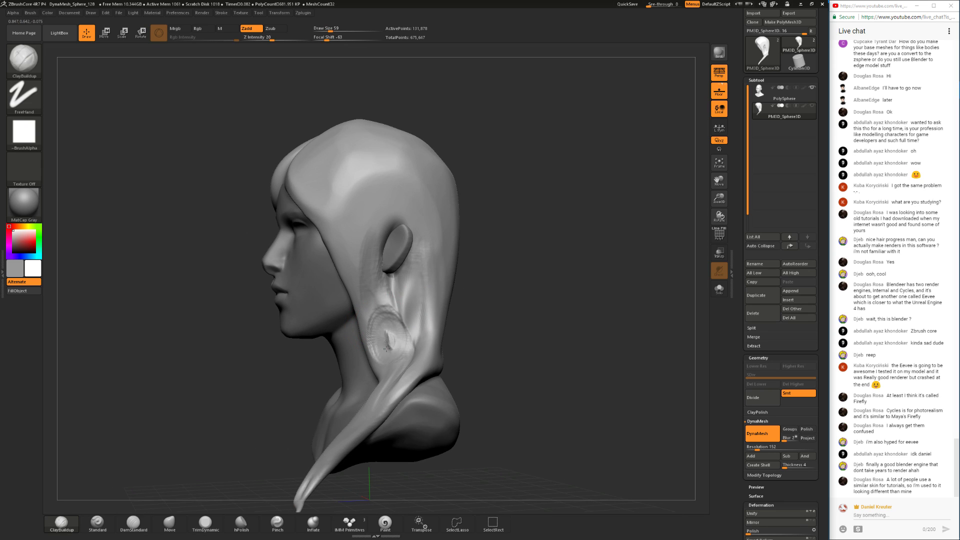
pyautogui.moveTo(467, 325); pyautogui.dragTo(390, 337, button='right')
pyautogui.moveTo(393, 280)
pyautogui.mouseDown()
pyautogui.moveTo(380, 312)
pyautogui.moveTo(394, 306)
pyautogui.mouseUp()
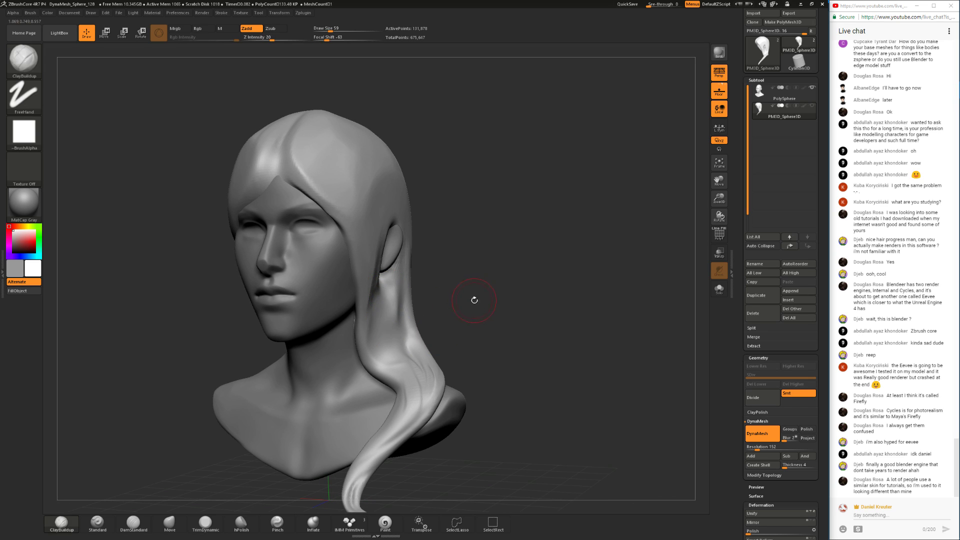
# - Add clay just above the strand's bend with the ClayBuildup brush at draw size 49
pyautogui.moveTo(475, 298); pyautogui.dragTo(414, 312, button='right')
pyautogui.press('space')
pyautogui.moveTo(397, 335); pyautogui.dragTo(378, 333)
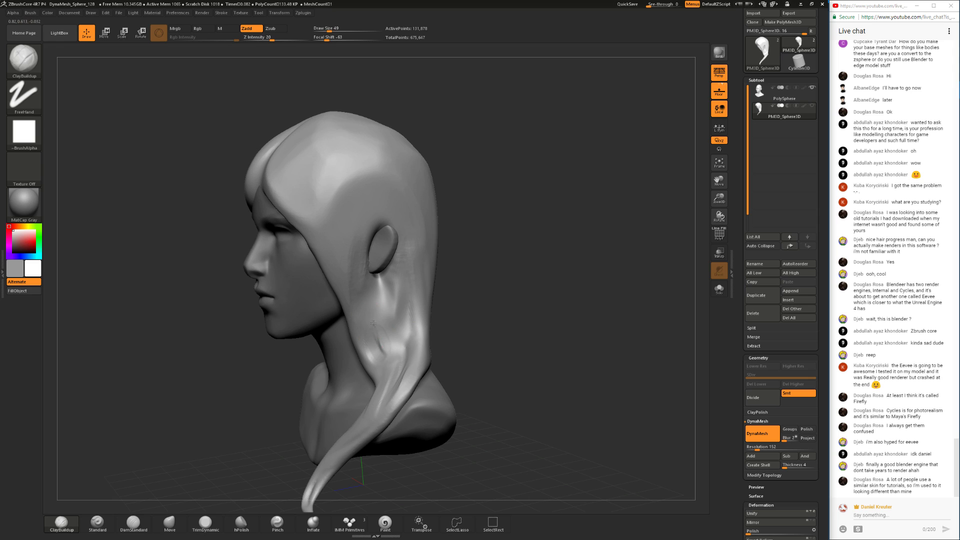
pyautogui.moveTo(385, 348); pyautogui.dragTo(422, 305, button='right')
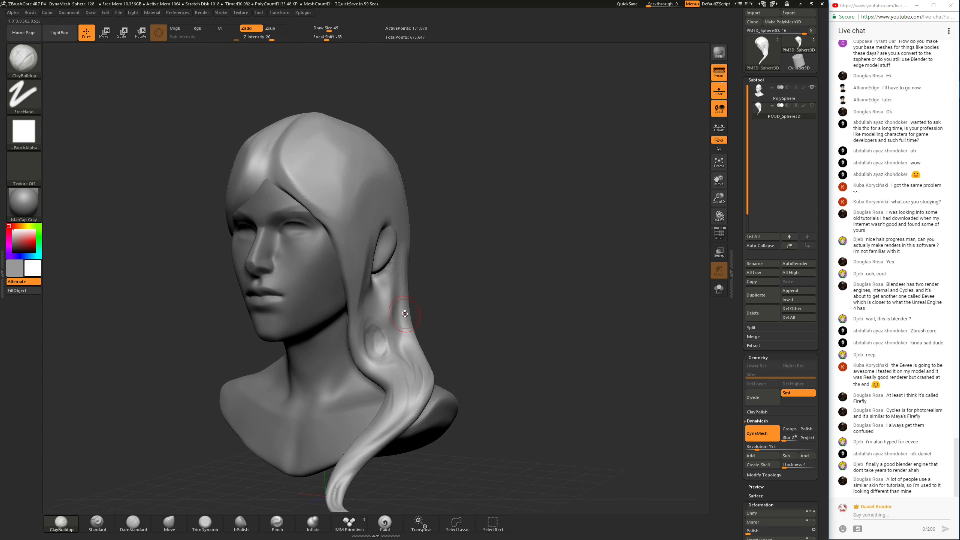
pyautogui.moveTo(483, 287); pyautogui.dragTo(317, 357, button='right')
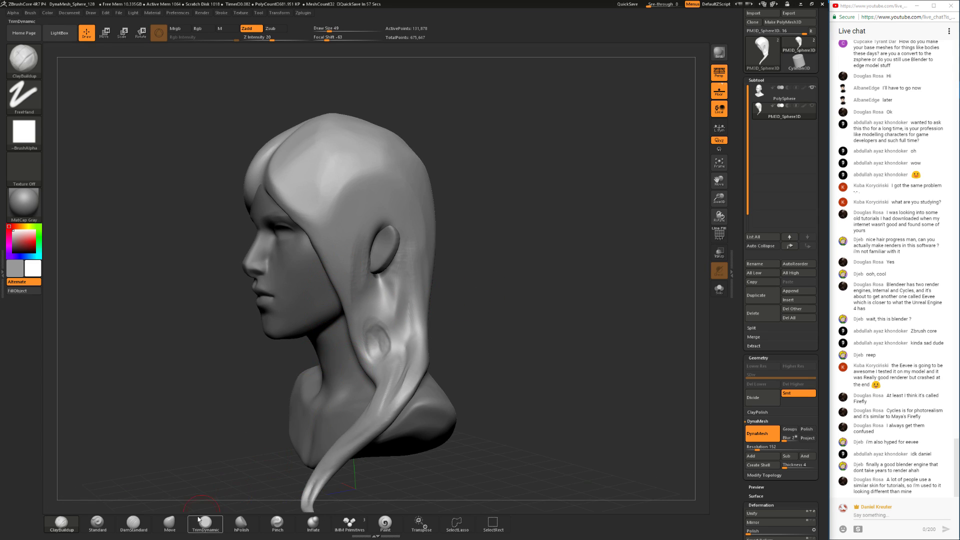
# - Push the front edge of the side hair forward with the Move brush and smooth the area above the bend at draw size 54
pyautogui.click(169, 522)
pyautogui.moveTo(349, 323); pyautogui.dragTo(342, 323)
pyautogui.moveTo(336, 294); pyautogui.dragTo(330, 294)
pyautogui.moveTo(348, 334); pyautogui.dragTo(344, 335)
pyautogui.moveTo(362, 355); pyautogui.dragTo(355, 358)
pyautogui.moveTo(361, 352); pyautogui.dragTo(480, 317, button='right')
pyautogui.press('space')
pyautogui.moveTo(479, 316); pyautogui.dragTo(462, 315)
pyautogui.keyDown('shift'); pyautogui.moveTo(360, 345); pyautogui.dragTo(358, 349); pyautogui.keyUp('shift')
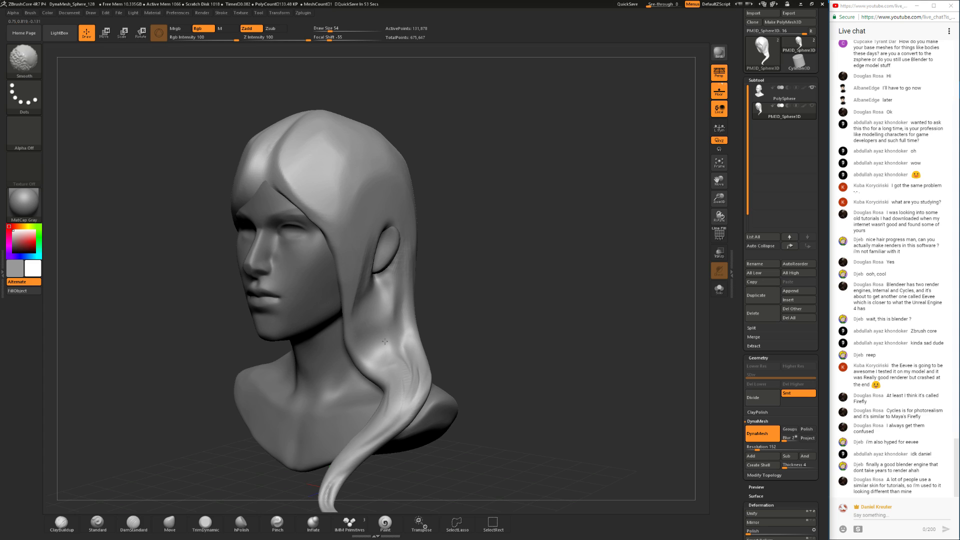
# - Build up the front lock below the ear with the ClayBuildup brush, enlarging the brush for the broader strokes
pyautogui.click(61, 523)
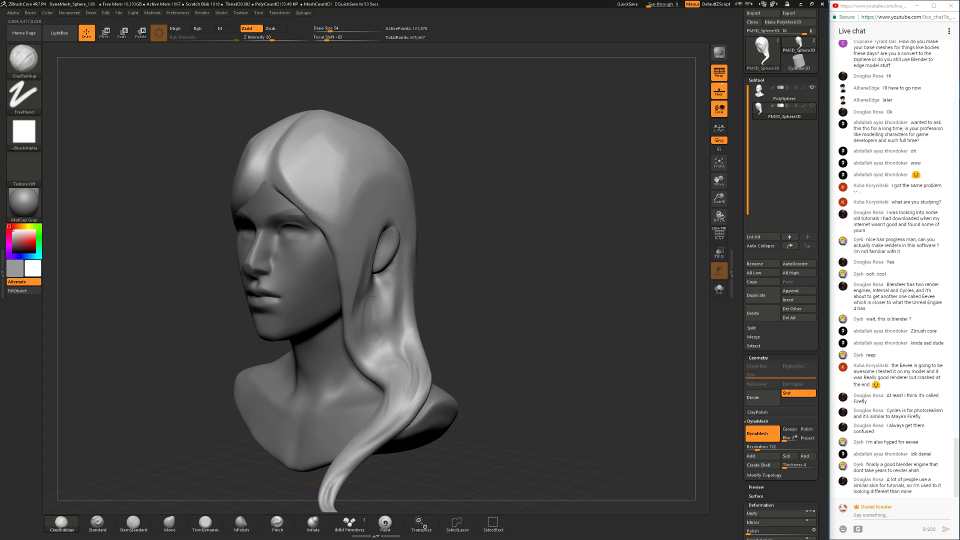
pyautogui.moveTo(369, 323)
pyautogui.mouseDown()
pyautogui.moveTo(385, 313)
pyautogui.moveTo(369, 312)
pyautogui.mouseUp()
pyautogui.press('shift')
pyautogui.moveTo(460, 308)
pyautogui.mouseDown()
pyautogui.moveTo(399, 286)
pyautogui.moveTo(403, 301)
pyautogui.mouseUp()
pyautogui.press('space')
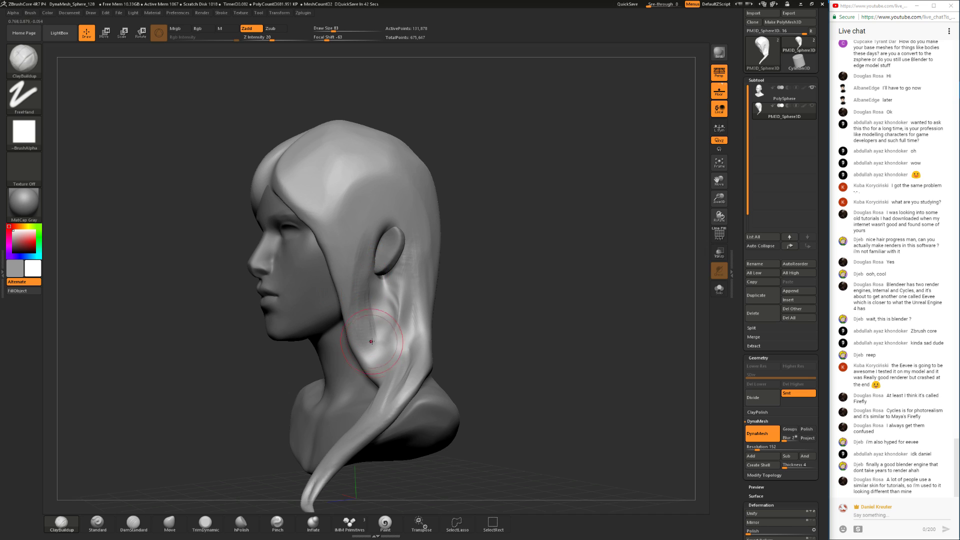
pyautogui.moveTo(451, 299)
pyautogui.mouseDown()
pyautogui.moveTo(504, 285)
pyautogui.moveTo(458, 291)
pyautogui.mouseUp()
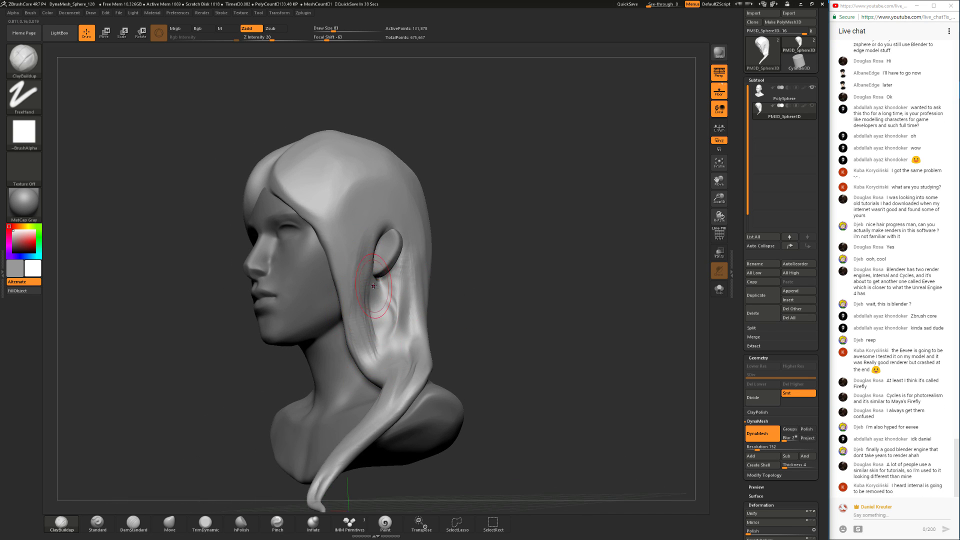
# - Refine and smooth the locks below the ear with the ClayBuildup brush at draw size 54
pyautogui.moveTo(443, 301)
pyautogui.mouseDown()
pyautogui.moveTo(493, 296)
pyautogui.moveTo(450, 310)
pyautogui.moveTo(427, 345)
pyautogui.moveTo(482, 282)
pyautogui.mouseUp()
pyautogui.rightClick(450, 310)
pyautogui.press('shift')
pyautogui.moveTo(393, 304)
pyautogui.keyDown('shift'); pyautogui.mouseDown()
pyautogui.moveTo(394, 326)
pyautogui.moveTo(396, 284)
pyautogui.mouseUp(); pyautogui.keyUp('shift')
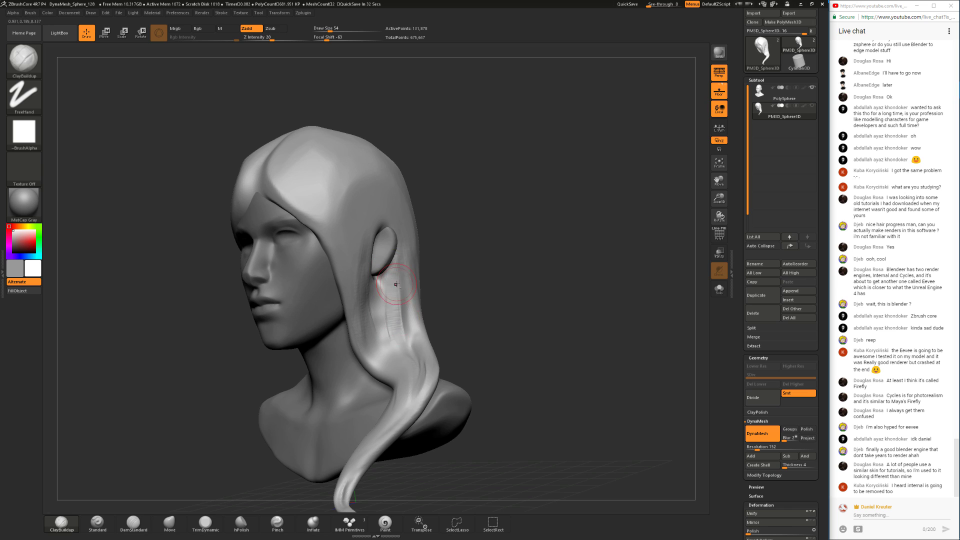
pyautogui.moveTo(393, 324); pyautogui.dragTo(391, 336)
pyautogui.moveTo(398, 299)
pyautogui.mouseDown()
pyautogui.moveTo(405, 343)
pyautogui.moveTo(378, 327)
pyautogui.mouseUp()
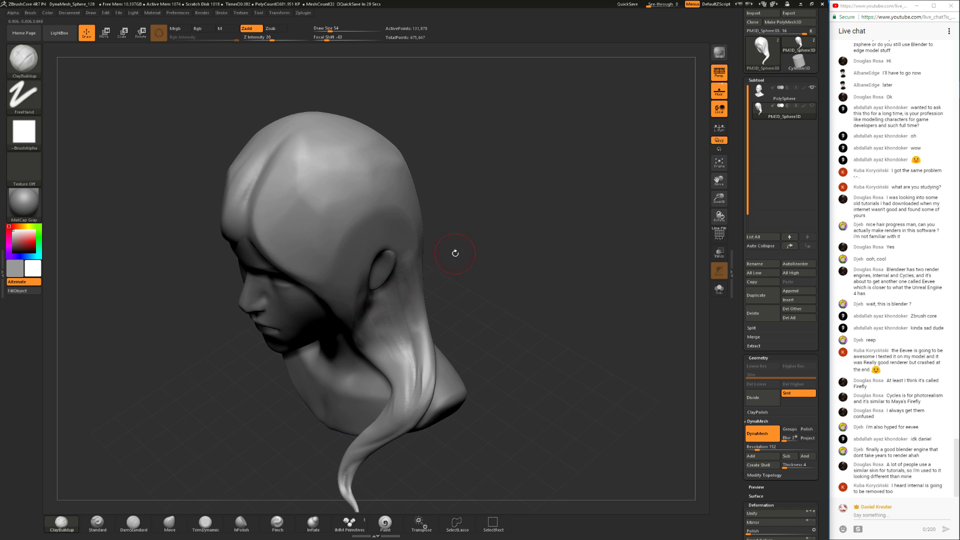
pyautogui.moveTo(446, 255); pyautogui.dragTo(540, 257)
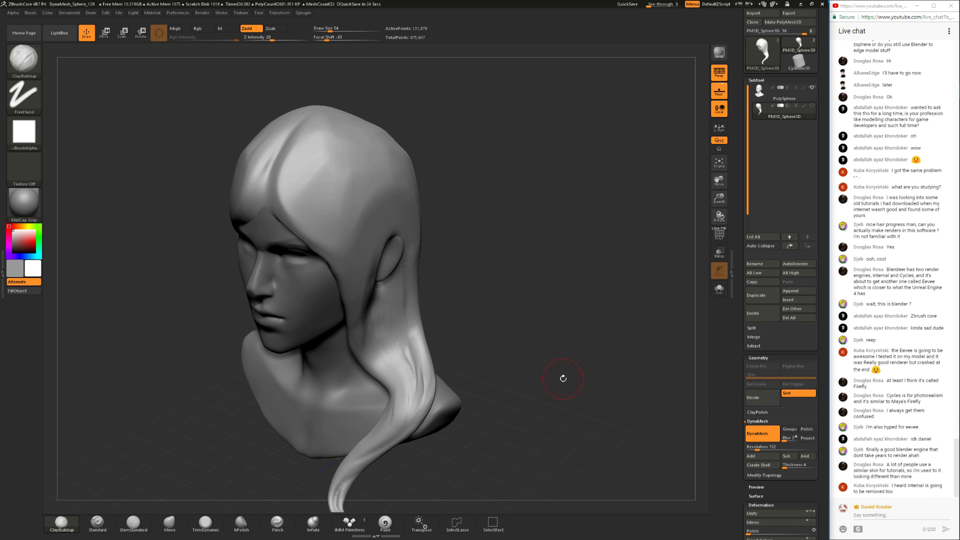
# - Smooth the side hair in front of and below the ear, then flatten it with the TrimDynamic brush
pyautogui.moveTo(614, 400); pyautogui.dragTo(594, 400)
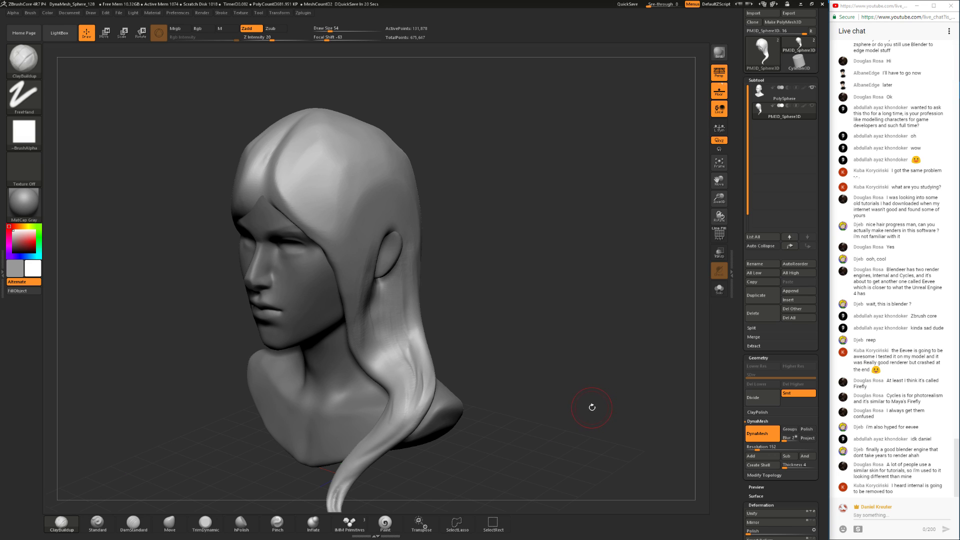
pyautogui.moveTo(596, 404); pyautogui.dragTo(598, 384)
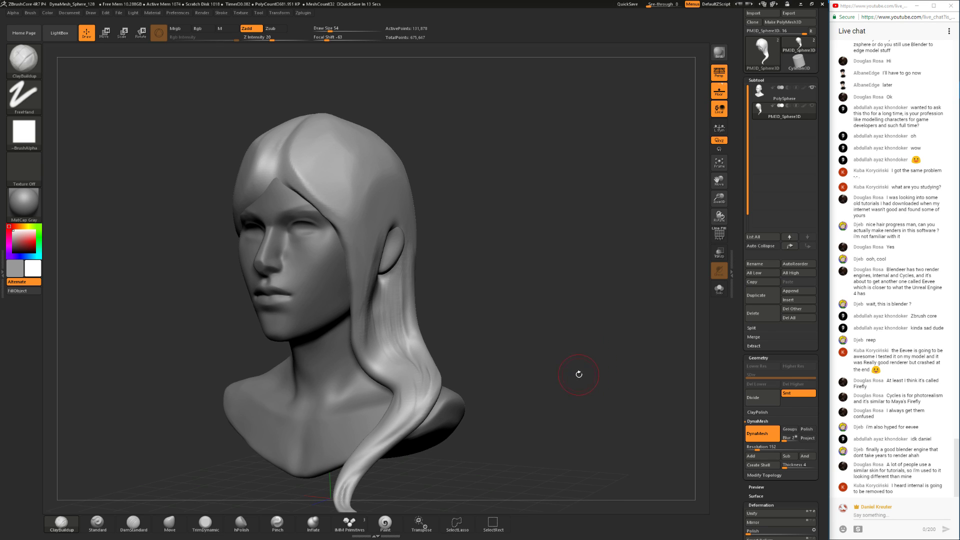
pyautogui.press('shift')
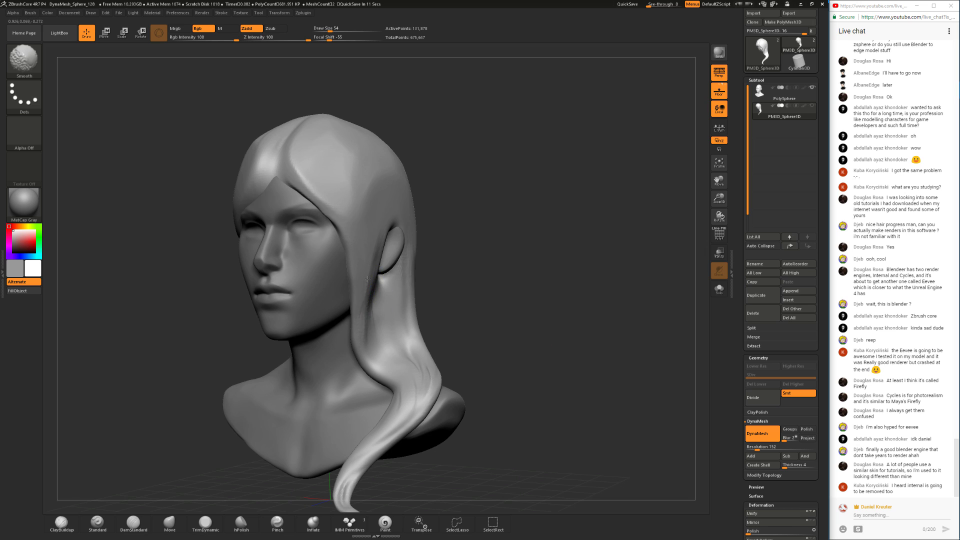
pyautogui.keyDown('shift'); pyautogui.moveTo(369, 277); pyautogui.dragTo(362, 319); pyautogui.keyUp('shift')
pyautogui.click(205, 524)
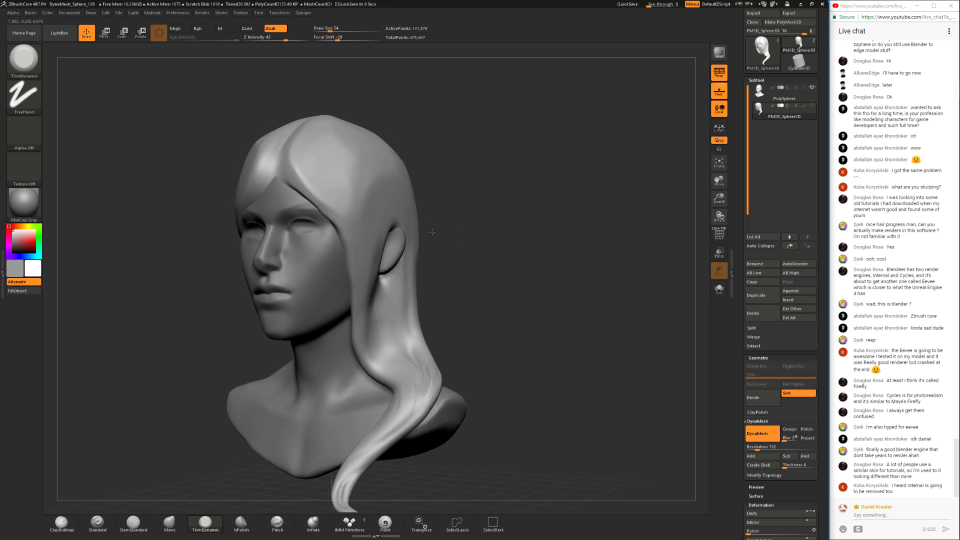
pyautogui.moveTo(428, 230); pyautogui.dragTo(395, 238, button='right')
pyautogui.moveTo(457, 227)
pyautogui.mouseDown(button='right')
pyautogui.moveTo(448, 222)
pyautogui.moveTo(462, 220)
pyautogui.mouseUp(button='right')
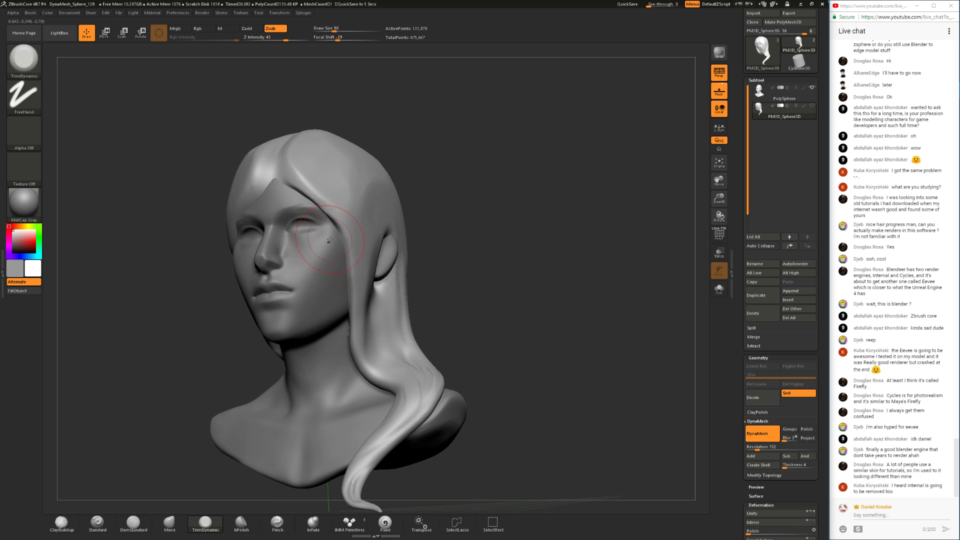
pyautogui.moveTo(416, 184); pyautogui.dragTo(305, 188, button='right')
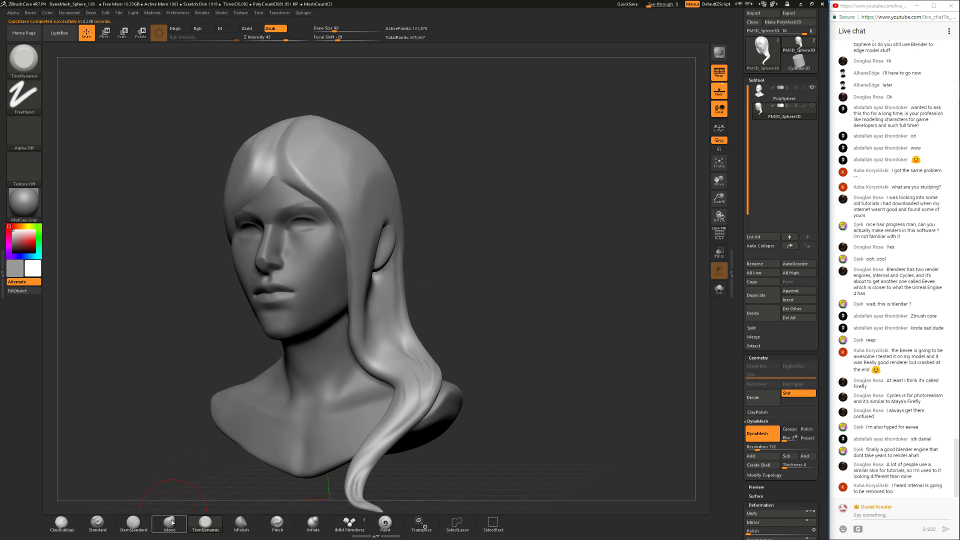
# - Carve the hair edge along the cheek with the DamStandard brush at draw size 48 and focal shift -20
pyautogui.click(134, 522)
pyautogui.press('space')
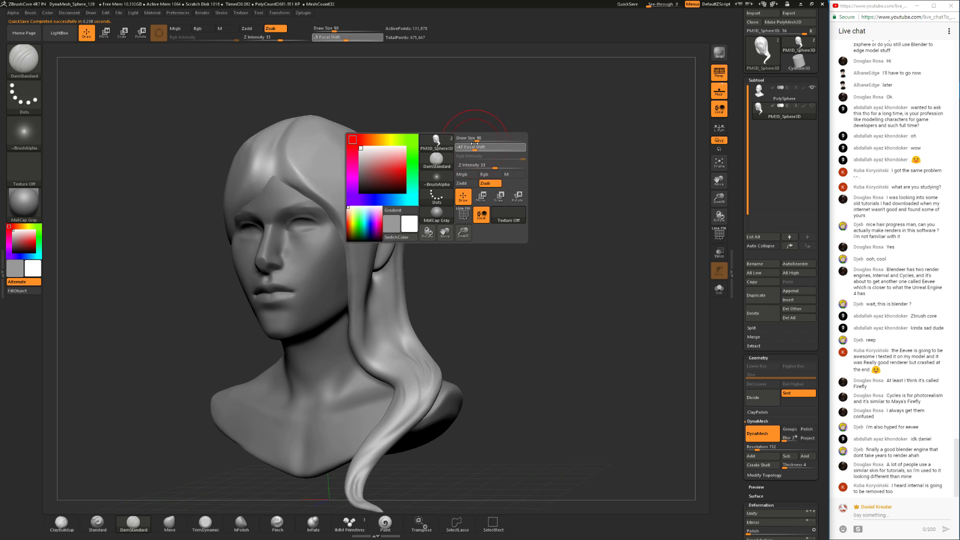
pyautogui.moveTo(480, 147)
pyautogui.mouseDown()
pyautogui.moveTo(469, 139)
pyautogui.moveTo(495, 136)
pyautogui.mouseUp()
pyautogui.moveTo(280, 173); pyautogui.dragTo(298, 189)
pyautogui.moveTo(390, 160); pyautogui.dragTo(280, 175)
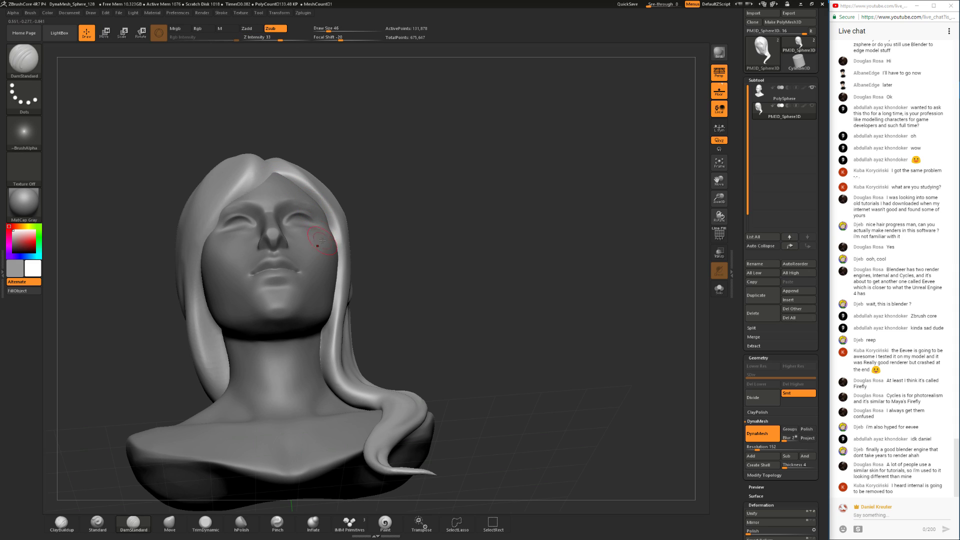
pyautogui.moveTo(331, 220); pyautogui.dragTo(333, 308)
pyautogui.moveTo(338, 239); pyautogui.dragTo(333, 311)
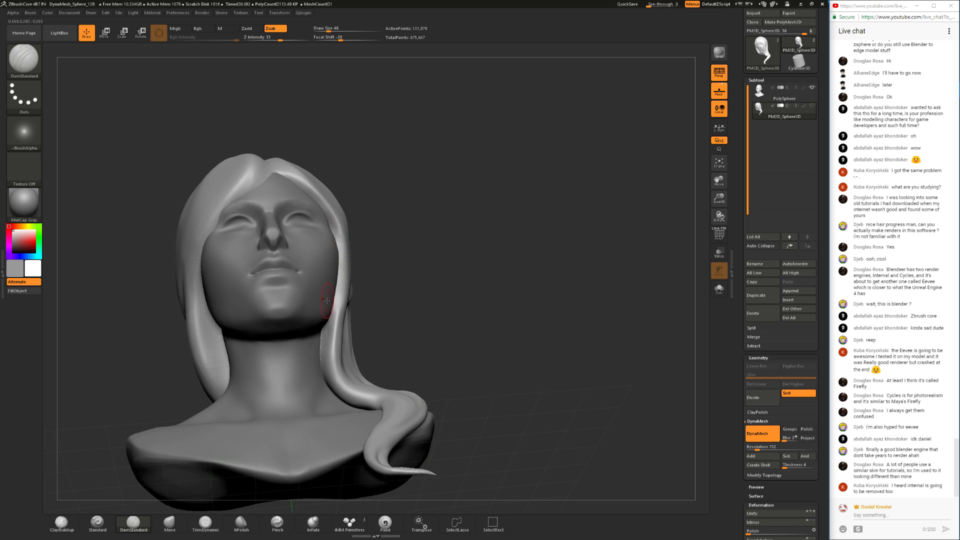
pyautogui.moveTo(338, 266); pyautogui.dragTo(332, 318)
# - Carve a groove with the DamStandard brush from the parting down the front lock to the cheek
pyautogui.moveTo(354, 284); pyautogui.dragTo(435, 245, button='right')
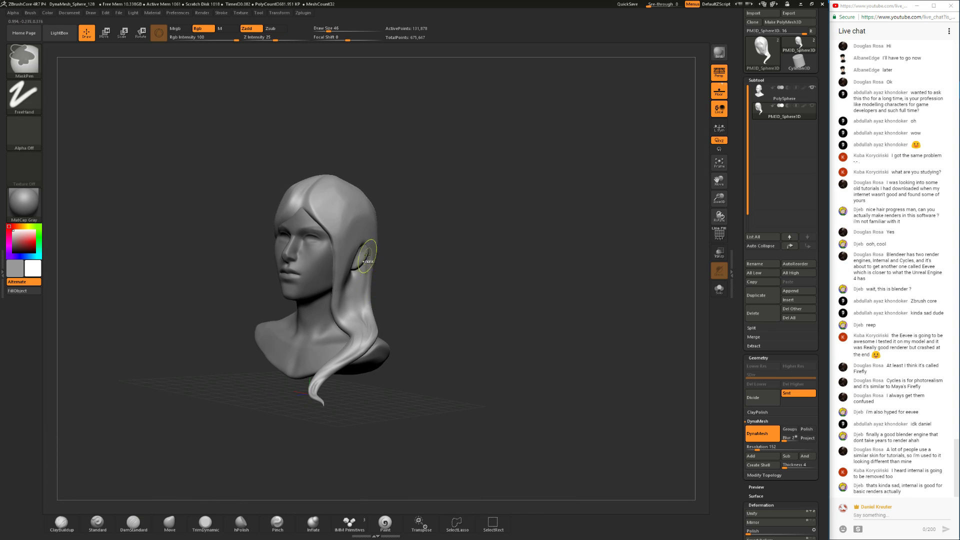
pyautogui.press('shift')
pyautogui.keyDown('alt'); pyautogui.moveTo(408, 265); pyautogui.dragTo(429, 357, button='right'); pyautogui.keyUp('alt')
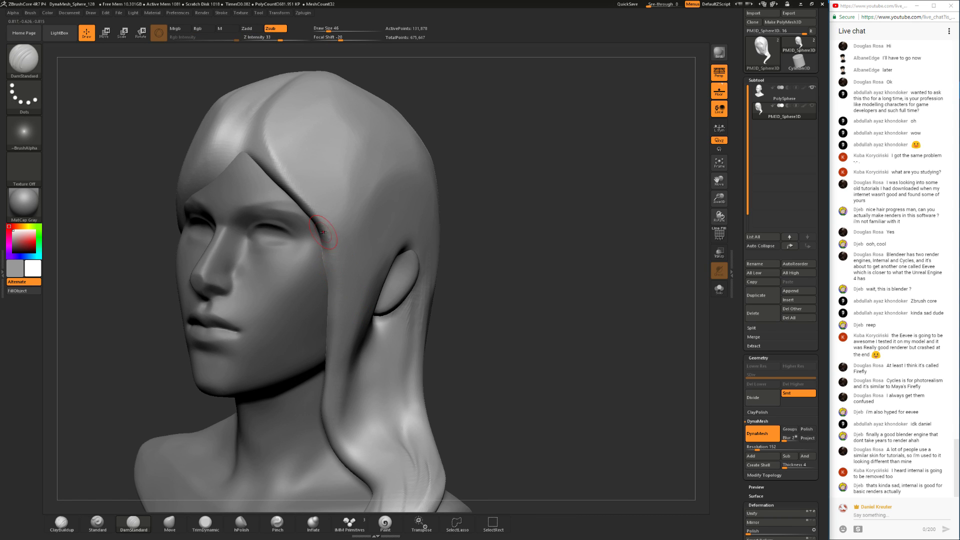
pyautogui.moveTo(448, 301); pyautogui.dragTo(446, 293, button='right')
pyautogui.moveTo(446, 292)
pyautogui.keyDown('ctrl'); pyautogui.mouseDown(button='right')
pyautogui.moveTo(443, 262)
pyautogui.moveTo(434, 259)
pyautogui.moveTo(434, 300)
pyautogui.mouseUp(button='right'); pyautogui.keyUp('ctrl')
pyautogui.moveTo(475, 150)
pyautogui.keyDown('ctrl'); pyautogui.mouseDown(button='right')
pyautogui.moveTo(473, 119)
pyautogui.moveTo(481, 150)
pyautogui.moveTo(467, 151)
pyautogui.mouseUp(button='right'); pyautogui.keyUp('ctrl')
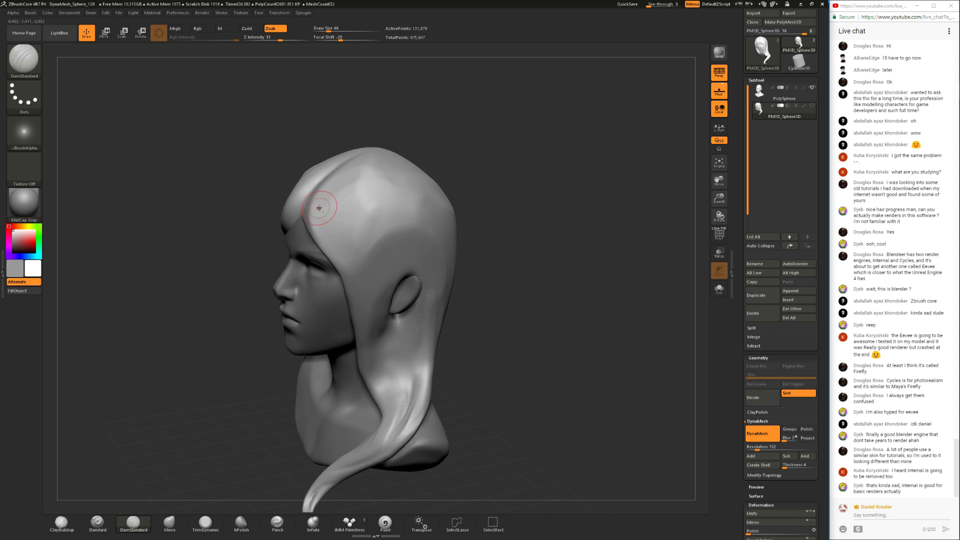
pyautogui.moveTo(309, 210); pyautogui.dragTo(353, 344)
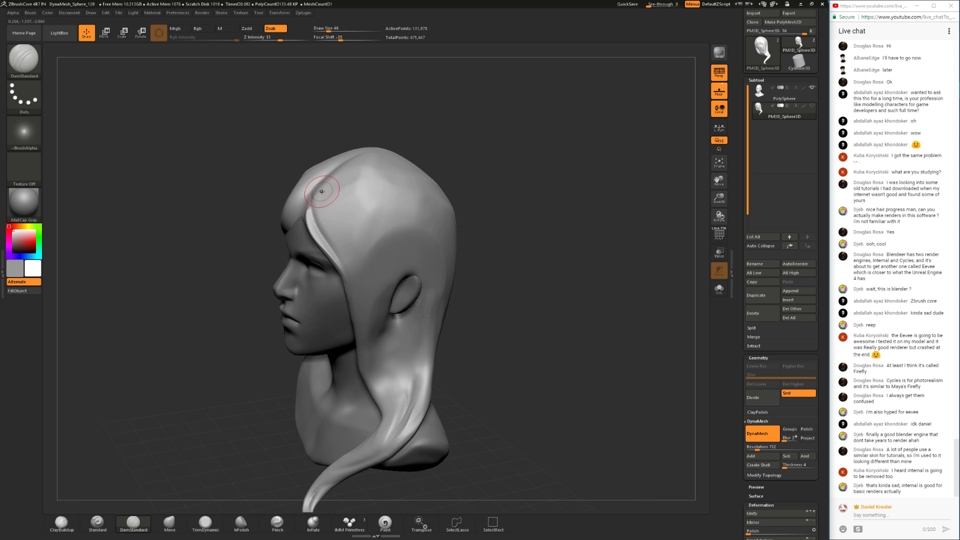
pyautogui.moveTo(342, 249); pyautogui.dragTo(369, 300)
# - Extend the groove down the side hair in front of the ear with the DamStandard brush, smoothing where needed
pyautogui.moveTo(447, 182); pyautogui.dragTo(465, 175, button='right')
pyautogui.keyDown('ctrl'); pyautogui.moveTo(465, 174); pyautogui.dragTo(424, 186, button='right'); pyautogui.keyUp('ctrl')
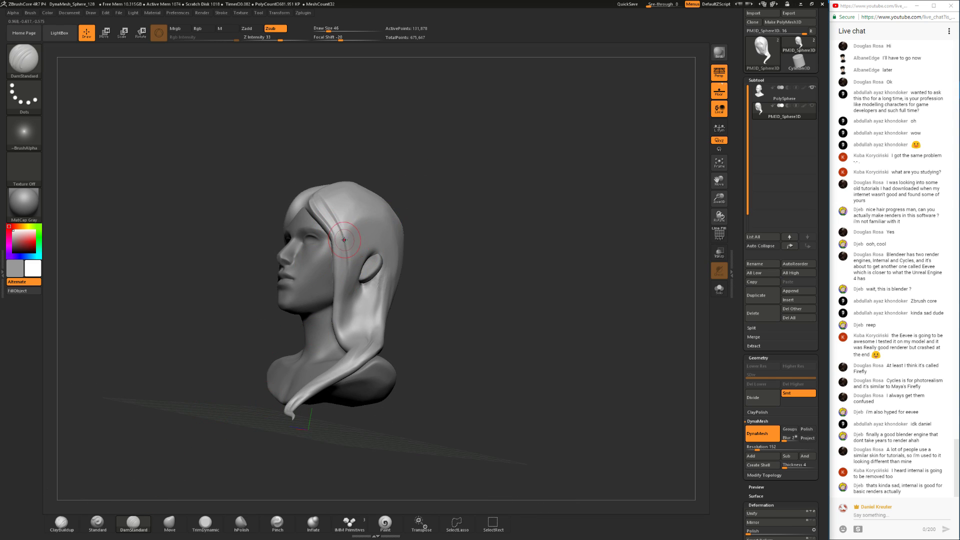
pyautogui.moveTo(345, 241); pyautogui.dragTo(340, 230, button='right')
pyautogui.moveTo(337, 226); pyautogui.dragTo(337, 350)
pyautogui.moveTo(381, 182)
pyautogui.mouseDown(button='right')
pyautogui.moveTo(406, 180)
pyautogui.moveTo(386, 192)
pyautogui.mouseUp(button='right')
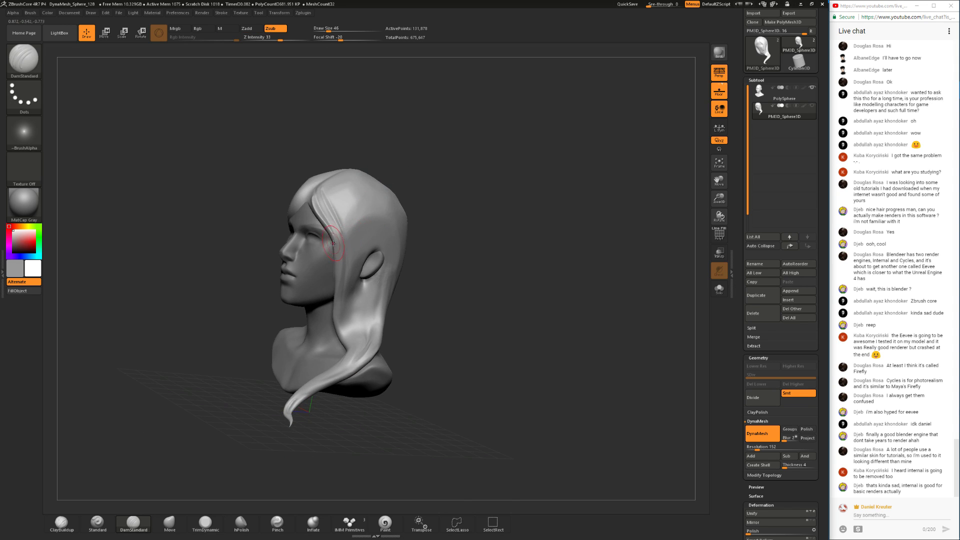
pyautogui.moveTo(345, 291); pyautogui.dragTo(332, 269, button='right')
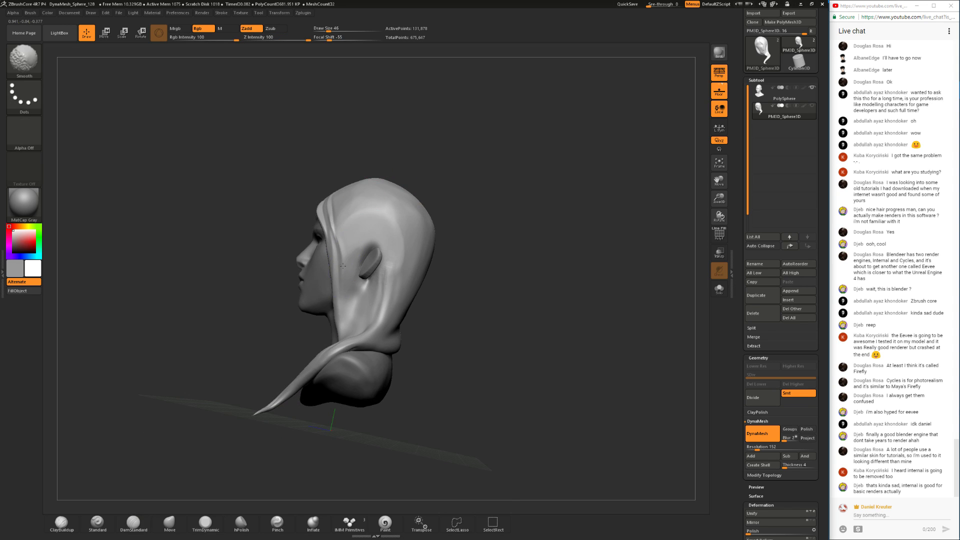
pyautogui.moveTo(328, 205); pyautogui.dragTo(352, 204, button='right')
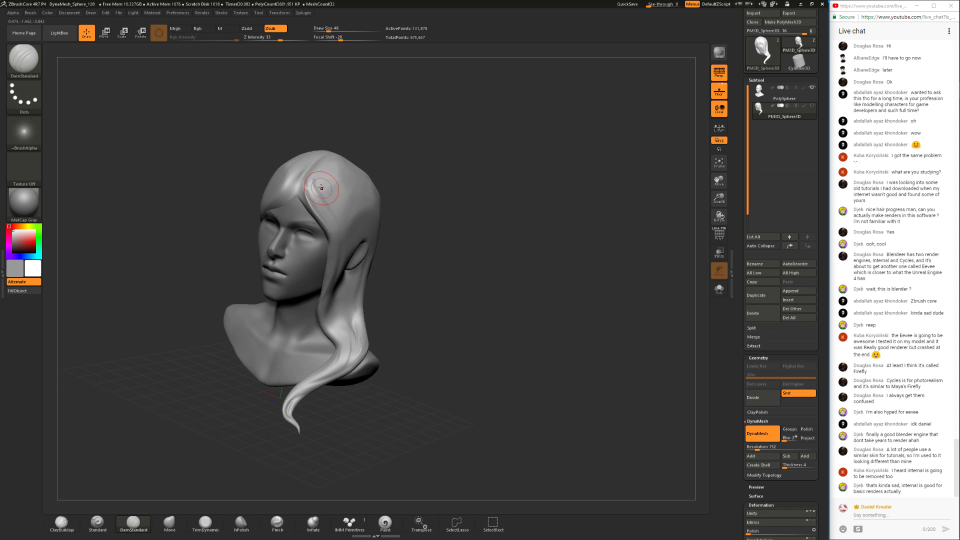
pyautogui.moveTo(407, 164); pyautogui.dragTo(382, 175, button='right')
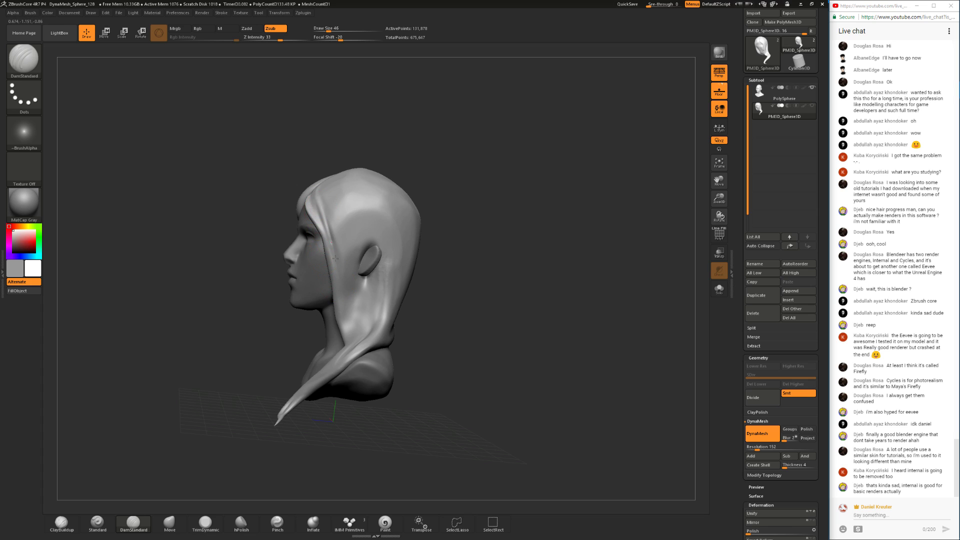
# - Carve another long line down the front lock, undo the extra stroke and smooth the hair beside the parting
pyautogui.moveTo(264, 278); pyautogui.dragTo(305, 274, button='right')
pyautogui.keyDown('shift'); pyautogui.moveTo(371, 196); pyautogui.dragTo(371, 206); pyautogui.keyUp('shift')
pyautogui.moveTo(395, 240); pyautogui.dragTo(404, 219, button='right')
pyautogui.moveTo(403, 219)
pyautogui.keyDown('ctrl'); pyautogui.mouseDown(button='right')
pyautogui.moveTo(405, 249)
pyautogui.moveTo(350, 280)
pyautogui.mouseUp(button='right'); pyautogui.keyUp('ctrl')
pyautogui.moveTo(279, 178); pyautogui.dragTo(317, 370)
pyautogui.moveTo(328, 255)
pyautogui.mouseDown()
pyautogui.moveTo(306, 433)
pyautogui.moveTo(315, 393)
pyautogui.mouseUp()
pyautogui.hotkey('ctrl', 'z')
pyautogui.moveTo(397, 306); pyautogui.dragTo(398, 257, button='right')
pyautogui.moveTo(397, 258)
pyautogui.mouseDown(button='right')
pyautogui.moveTo(368, 284)
pyautogui.moveTo(422, 269)
pyautogui.mouseUp(button='right')
pyautogui.moveTo(344, 228)
pyautogui.keyDown('shift'); pyautogui.mouseDown()
pyautogui.moveTo(335, 243)
pyautogui.moveTo(325, 227)
pyautogui.mouseUp(); pyautogui.keyUp('shift')
pyautogui.moveTo(383, 215)
pyautogui.mouseDown(button='right')
pyautogui.moveTo(422, 203)
pyautogui.moveTo(388, 169)
pyautogui.moveTo(378, 251)
pyautogui.mouseUp(button='right')
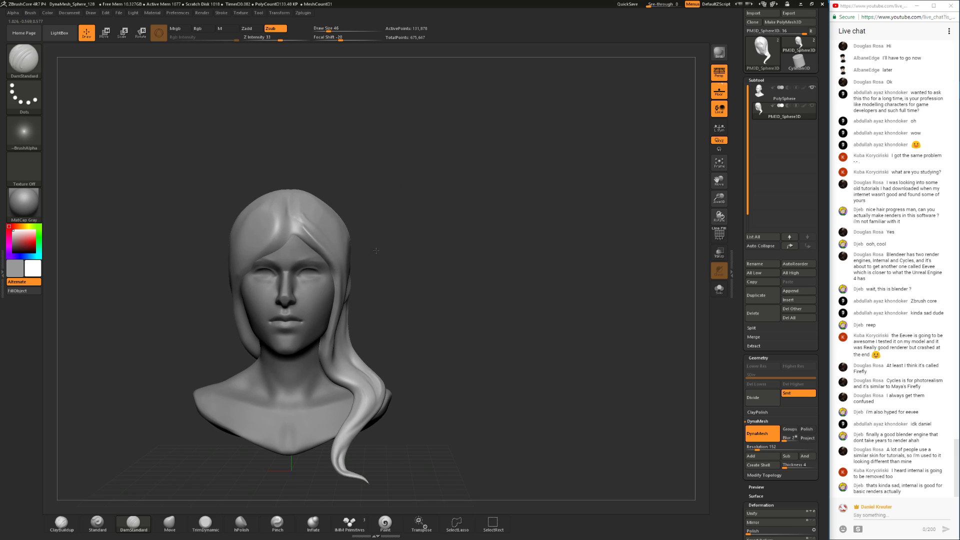
# - Flatten the fringe on the side without the long strand using a resized TrimDynamic brush
pyautogui.click(205, 522)
pyautogui.moveTo(320, 319); pyautogui.dragTo(365, 281, button='right')
pyautogui.press('space')
pyautogui.moveTo(367, 280); pyautogui.dragTo(370, 281)
pyautogui.moveTo(352, 237); pyautogui.dragTo(372, 236)
pyautogui.moveTo(355, 202)
pyautogui.mouseDown(button='right')
pyautogui.moveTo(404, 212)
pyautogui.moveTo(396, 225)
pyautogui.moveTo(339, 223)
pyautogui.mouseUp(button='right')
# - Build up the fringe lock sweeping from the parting across the temple with the ClayBuildup brush at draw size 48
pyautogui.click(61, 523)
pyautogui.moveTo(327, 276); pyautogui.dragTo(350, 269, button='right')
pyautogui.press('space')
pyautogui.moveTo(389, 220); pyautogui.dragTo(383, 220)
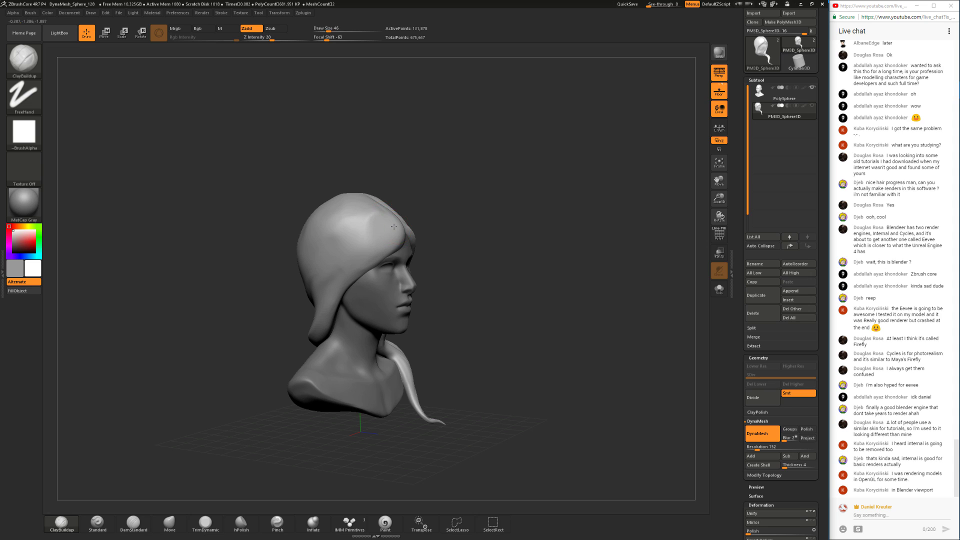
pyautogui.moveTo(452, 230); pyautogui.dragTo(370, 266, button='right')
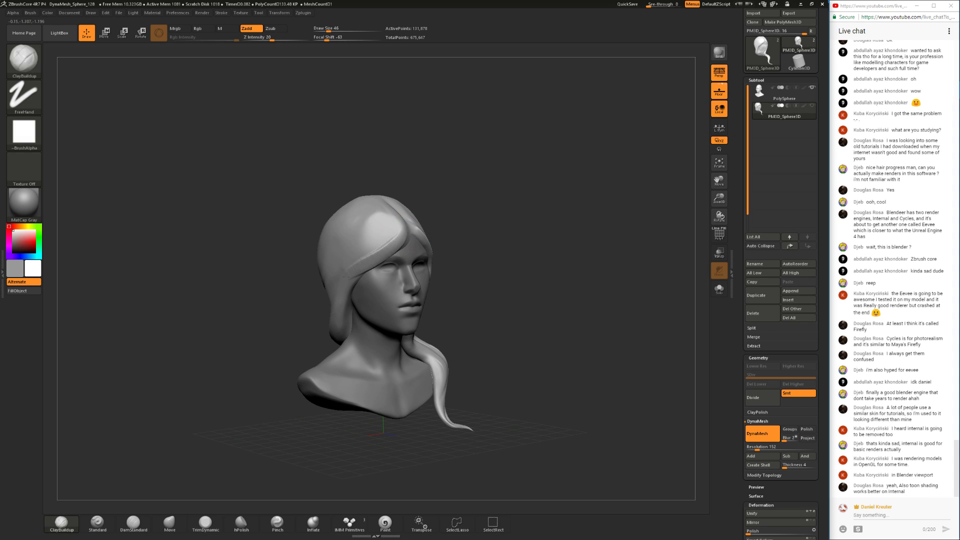
pyautogui.moveTo(465, 213); pyautogui.dragTo(395, 252, button='right')
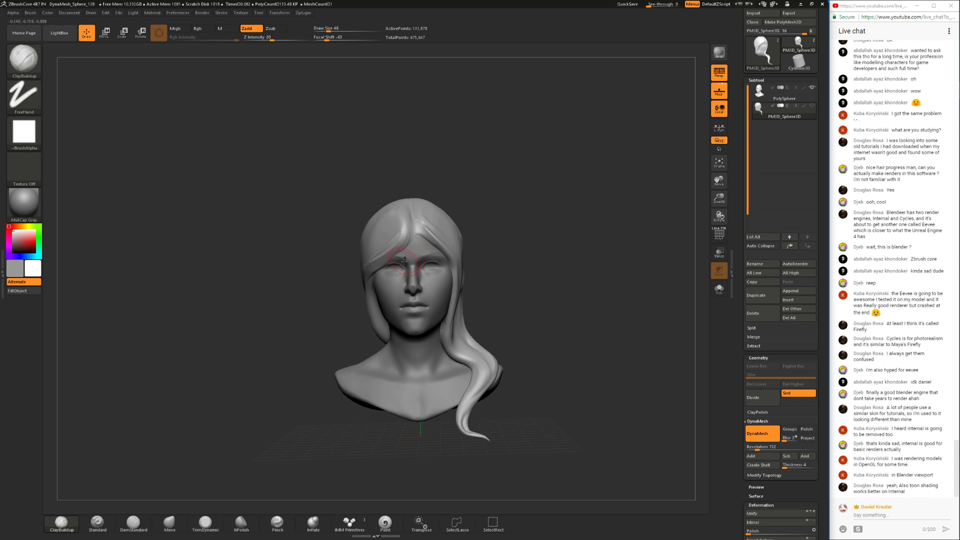
pyautogui.moveTo(326, 300); pyautogui.dragTo(429, 224, button='right')
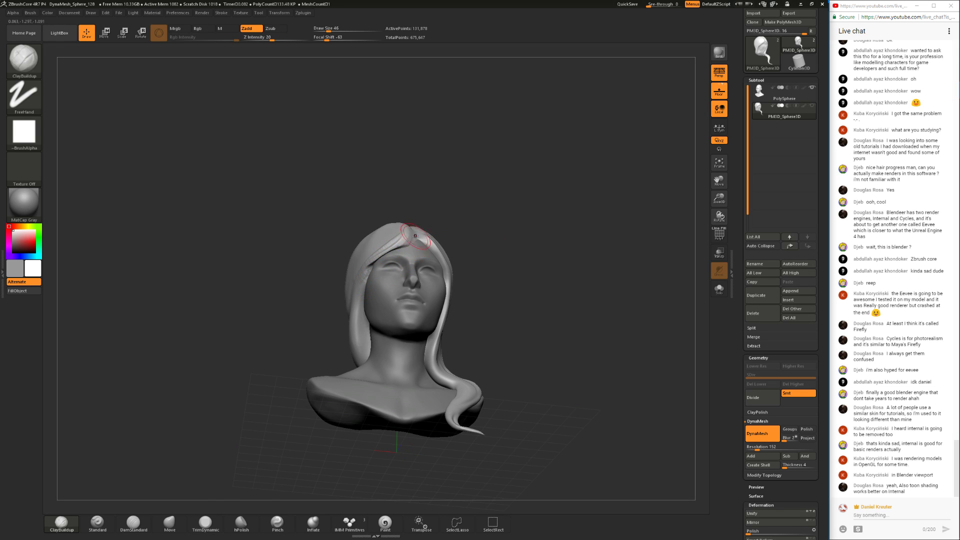
# - Smooth the built-up fringe lock from the parting down to the temple
pyautogui.press('shift')
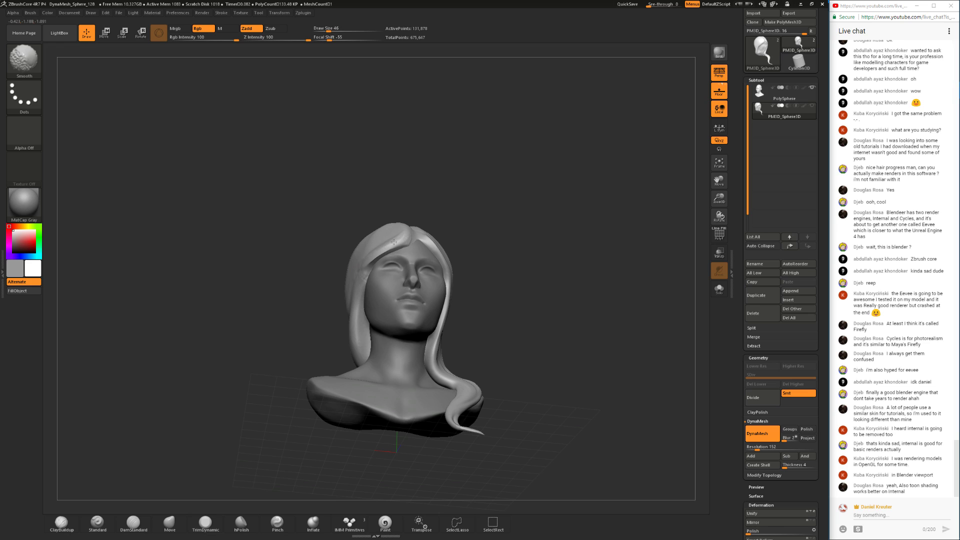
pyautogui.keyDown('shift'); pyautogui.moveTo(393, 242); pyautogui.dragTo(369, 263); pyautogui.keyUp('shift')
pyautogui.moveTo(399, 238); pyautogui.dragTo(366, 258, button='right')
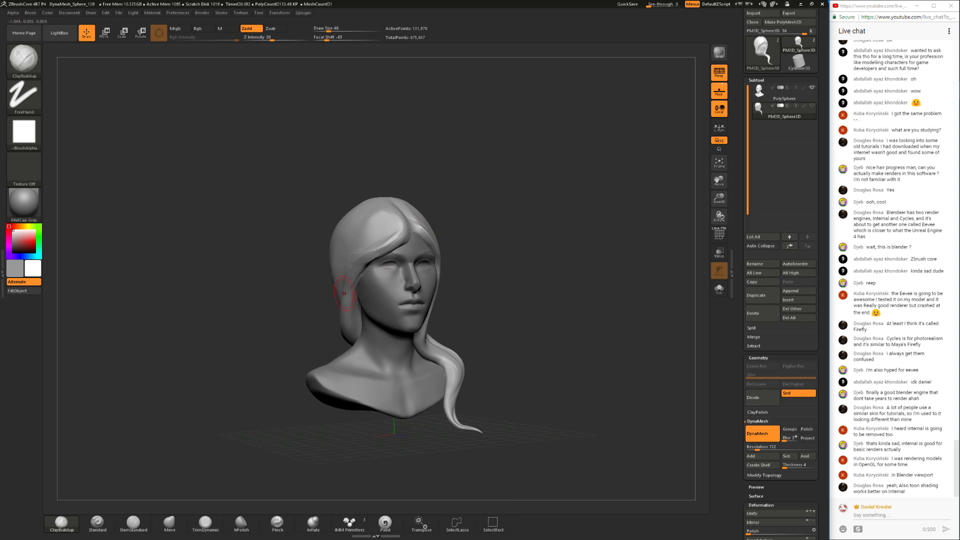
pyautogui.keyDown('shift'); pyautogui.moveTo(425, 189); pyautogui.dragTo(363, 259); pyautogui.keyUp('shift')
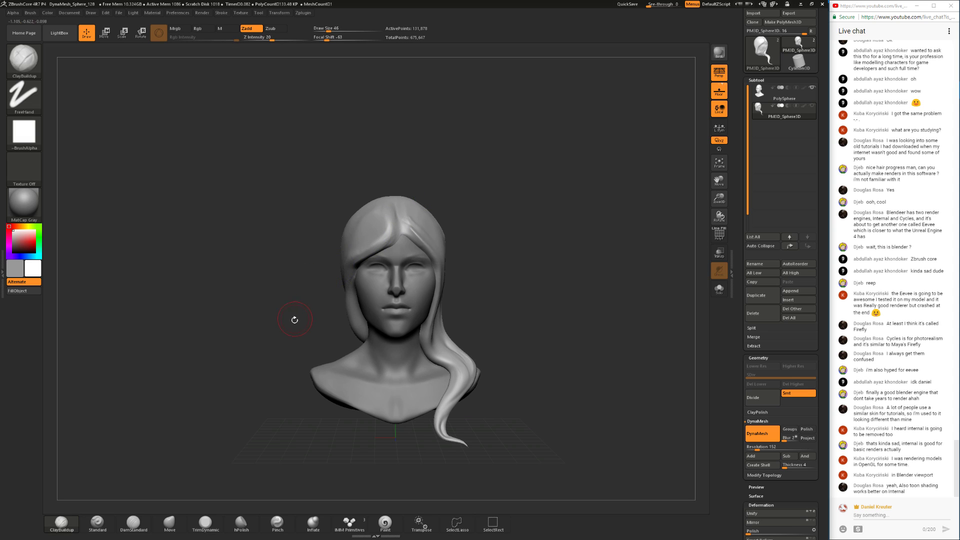
# - Flatten the crown and the back of the hair with the TrimDynamic brush at draw size 108
pyautogui.moveTo(250, 348); pyautogui.dragTo(283, 355)
pyautogui.click(206, 522)
pyautogui.moveTo(191, 400); pyautogui.dragTo(220, 395)
pyautogui.press('space')
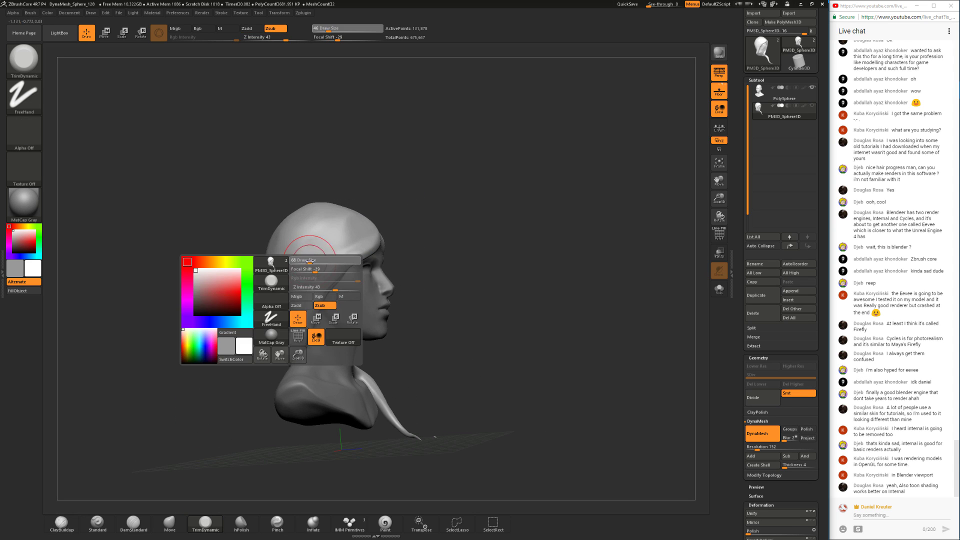
pyautogui.moveTo(302, 260); pyautogui.dragTo(311, 260)
pyautogui.moveTo(330, 230); pyautogui.dragTo(342, 217, button='right')
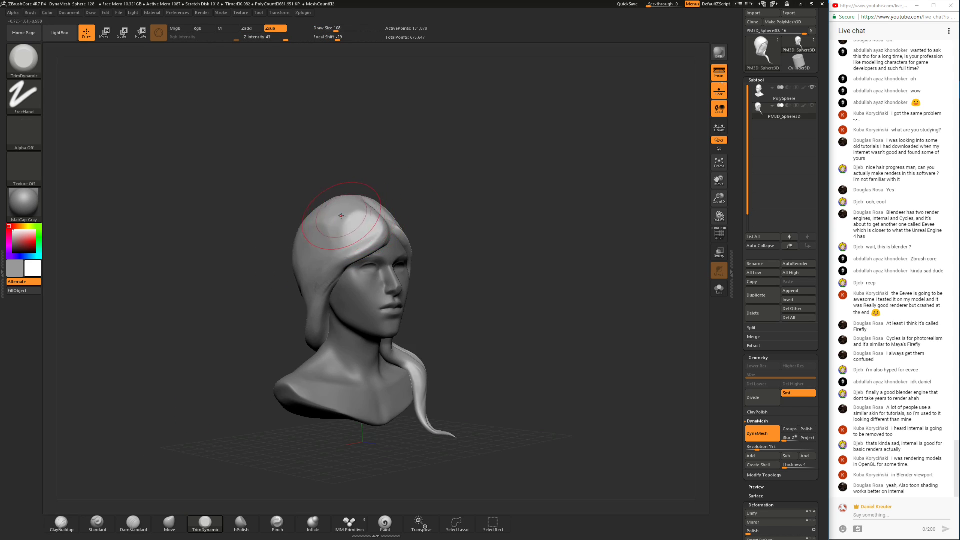
pyautogui.moveTo(384, 196); pyautogui.dragTo(291, 173)
pyautogui.moveTo(230, 180); pyautogui.dragTo(415, 187)
pyautogui.moveTo(299, 230)
pyautogui.mouseDown()
pyautogui.moveTo(306, 289)
pyautogui.moveTo(270, 303)
pyautogui.mouseUp()
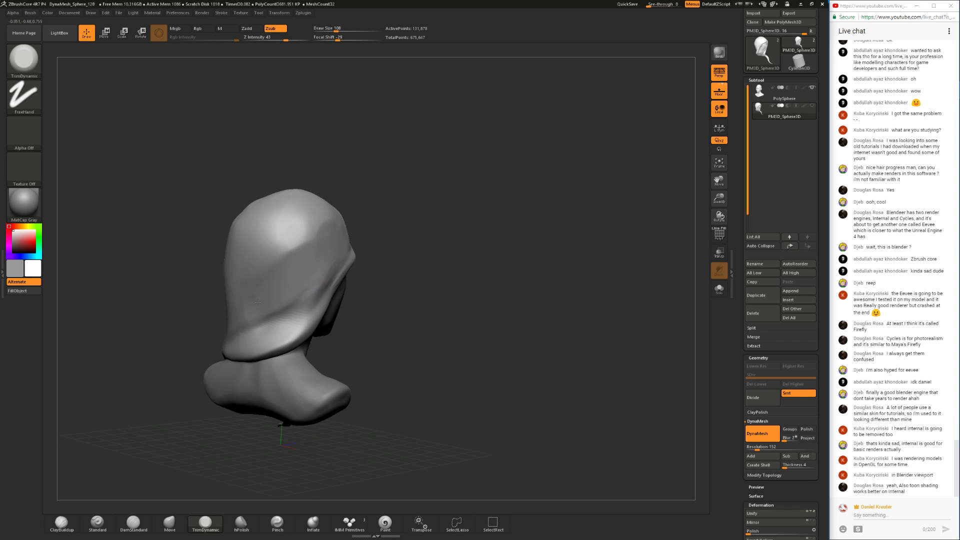
pyautogui.moveTo(392, 281); pyautogui.dragTo(347, 294)
pyautogui.moveTo(400, 320)
pyautogui.keyDown('alt'); pyautogui.mouseDown()
pyautogui.moveTo(429, 273)
pyautogui.moveTo(402, 281)
pyautogui.moveTo(398, 265)
pyautogui.moveTo(368, 279)
pyautogui.mouseUp(); pyautogui.keyUp('alt')
pyautogui.moveTo(368, 280)
pyautogui.mouseDown()
pyautogui.moveTo(404, 277)
pyautogui.moveTo(420, 290)
pyautogui.moveTo(354, 355)
pyautogui.mouseUp()
# - Build up a diagonal lock from the nape to the temple with the ClayBuildup brush at draw size 23
pyautogui.click(61, 524)
pyautogui.moveTo(386, 293); pyautogui.dragTo(352, 295)
pyautogui.press('space')
pyautogui.press('space')
pyautogui.moveTo(259, 308); pyautogui.dragTo(306, 283)
pyautogui.moveTo(250, 329); pyautogui.dragTo(317, 269)
pyautogui.moveTo(289, 312); pyautogui.dragTo(325, 275)
pyautogui.moveTo(253, 328); pyautogui.dragTo(322, 281)
pyautogui.hotkey('ctrl', 'z')
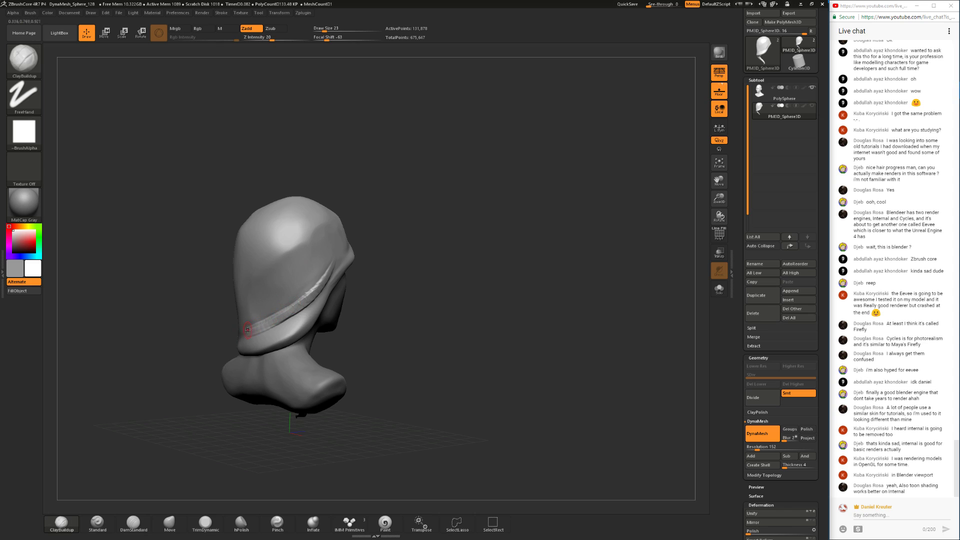
pyautogui.moveTo(242, 330)
pyautogui.mouseDown()
pyautogui.moveTo(286, 321)
pyautogui.moveTo(332, 271)
pyautogui.moveTo(309, 297)
pyautogui.mouseUp()
# - Smooth the diagonal lock above the nape at draw size 49
pyautogui.press('shift')
pyautogui.press('space')
pyautogui.press('shift')
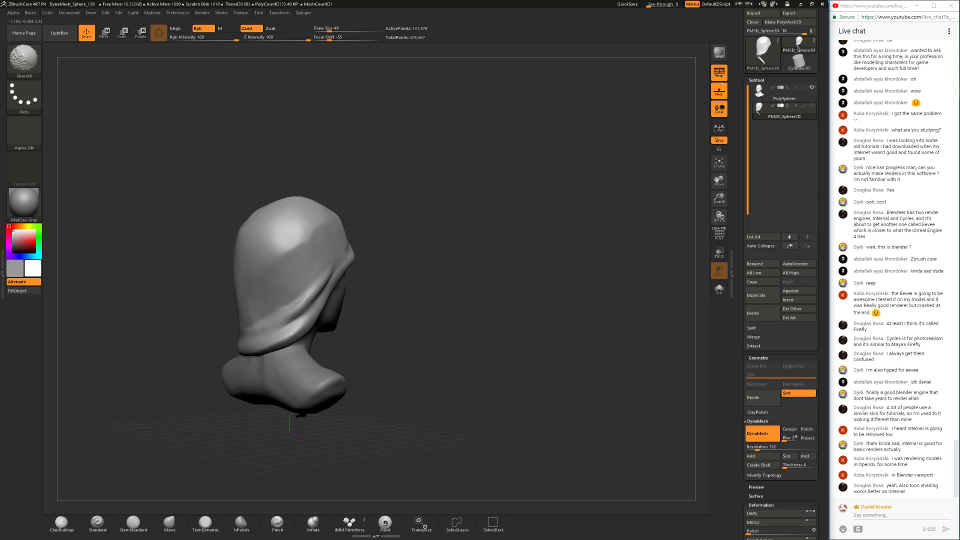
pyautogui.moveTo(215, 450)
pyautogui.mouseDown()
pyautogui.moveTo(135, 460)
pyautogui.moveTo(168, 465)
pyautogui.mouseUp()
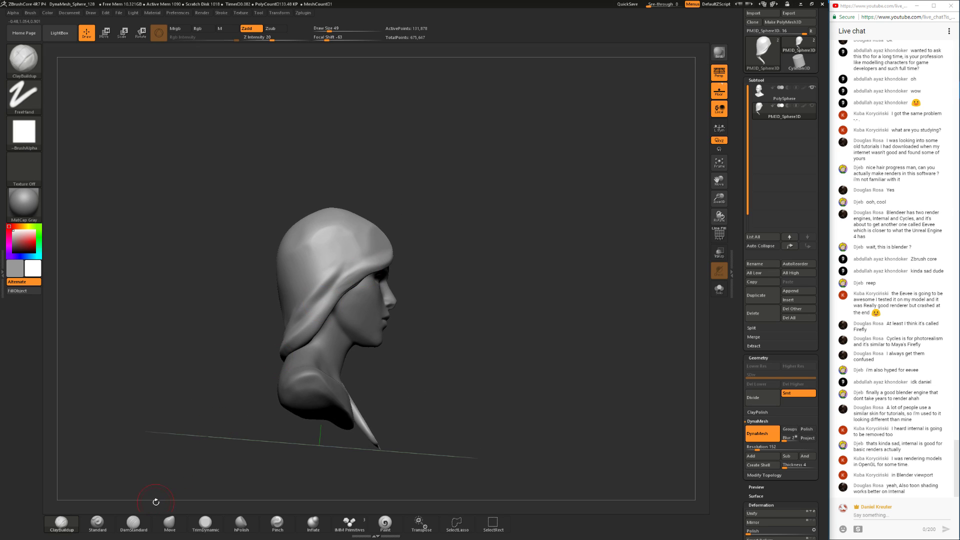
# - Select the TrimDynamic brush and smooth the side hair around the new lock
pyautogui.click(202, 528)
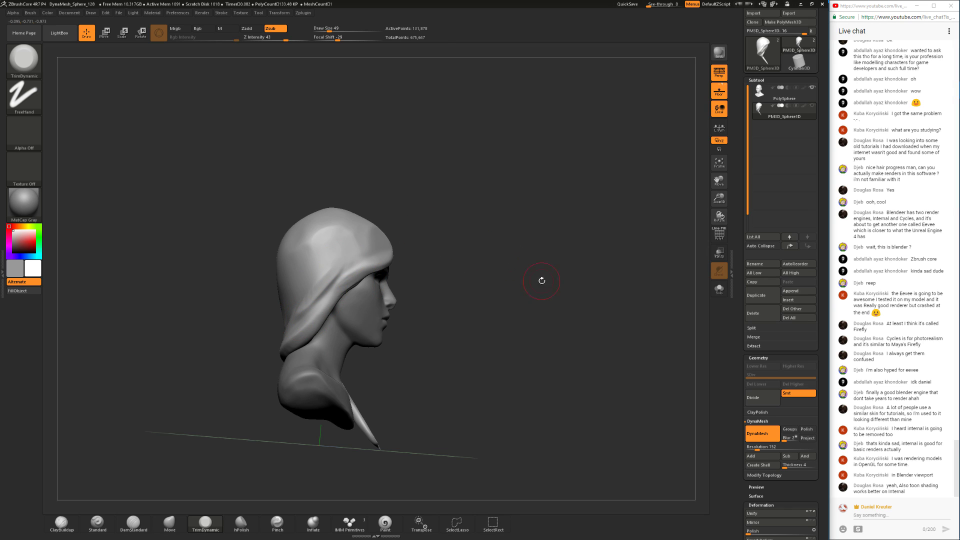
pyautogui.moveTo(618, 415)
pyautogui.mouseDown()
pyautogui.moveTo(577, 418)
pyautogui.moveTo(576, 389)
pyautogui.moveTo(589, 382)
pyautogui.moveTo(518, 333)
pyautogui.moveTo(533, 403)
pyautogui.mouseUp()
pyautogui.keyDown('shift'); pyautogui.moveTo(330, 310); pyautogui.dragTo(367, 321); pyautogui.keyUp('shift')
pyautogui.moveTo(478, 327); pyautogui.dragTo(436, 295)
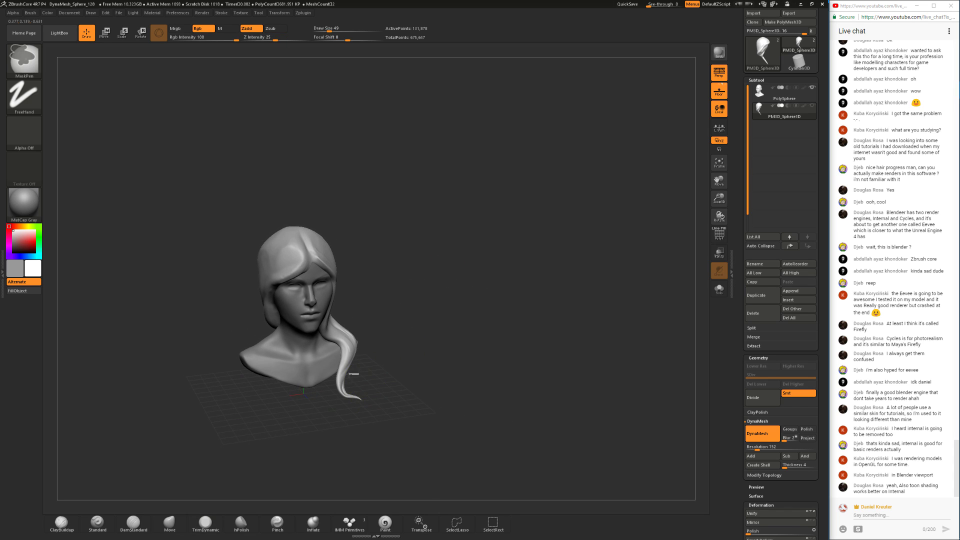
pyautogui.keyDown('ctrl'); pyautogui.moveTo(384, 370); pyautogui.dragTo(283, 466); pyautogui.keyUp('ctrl')
pyautogui.moveTo(414, 371); pyautogui.dragTo(365, 367)
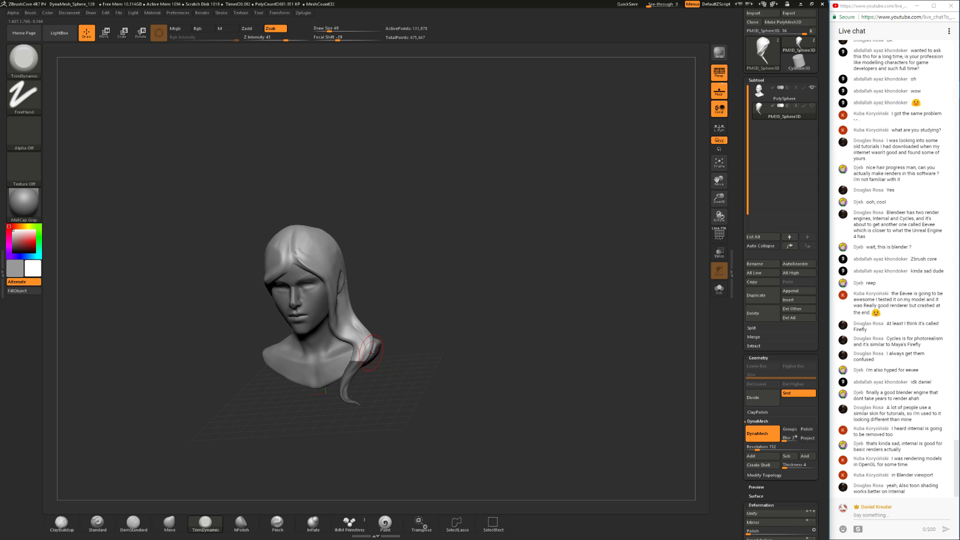
pyautogui.moveTo(386, 398); pyautogui.dragTo(413, 329)
pyautogui.press('f')
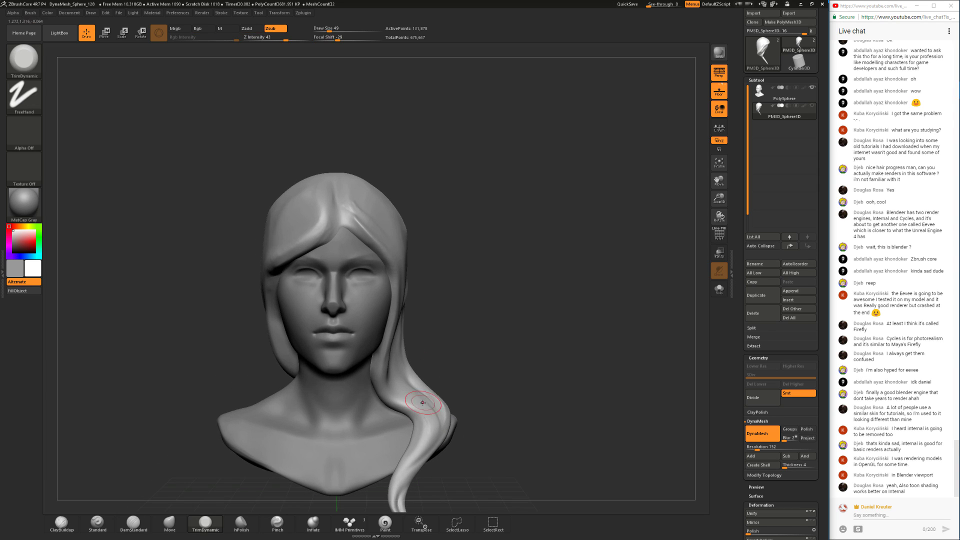
# - Thicken the hair strand over the shoulder down to its tip with the Inflate brush at draw size 154
pyautogui.keyDown('alt'); pyautogui.moveTo(503, 379); pyautogui.dragTo(464, 274); pyautogui.keyUp('alt')
pyautogui.click(314, 523)
pyautogui.press('space')
pyautogui.moveTo(419, 417)
pyautogui.mouseDown()
pyautogui.moveTo(426, 405)
pyautogui.moveTo(450, 413)
pyautogui.moveTo(438, 421)
pyautogui.mouseUp()
pyautogui.click(412, 409)
pyautogui.moveTo(463, 405)
pyautogui.mouseDown()
pyautogui.moveTo(425, 425)
pyautogui.moveTo(401, 387)
pyautogui.mouseUp()
pyautogui.moveTo(431, 420); pyautogui.dragTo(398, 381)
pyautogui.keyDown('alt'); pyautogui.moveTo(482, 407); pyautogui.dragTo(465, 362); pyautogui.keyUp('alt')
pyautogui.keyDown('shift'); pyautogui.moveTo(482, 415); pyautogui.dragTo(394, 386); pyautogui.keyUp('shift')
pyautogui.keyDown('alt'); pyautogui.moveTo(440, 392); pyautogui.dragTo(417, 374); pyautogui.keyUp('alt')
pyautogui.moveTo(474, 361)
pyautogui.mouseDown()
pyautogui.moveTo(477, 423)
pyautogui.moveTo(431, 423)
pyautogui.mouseUp()
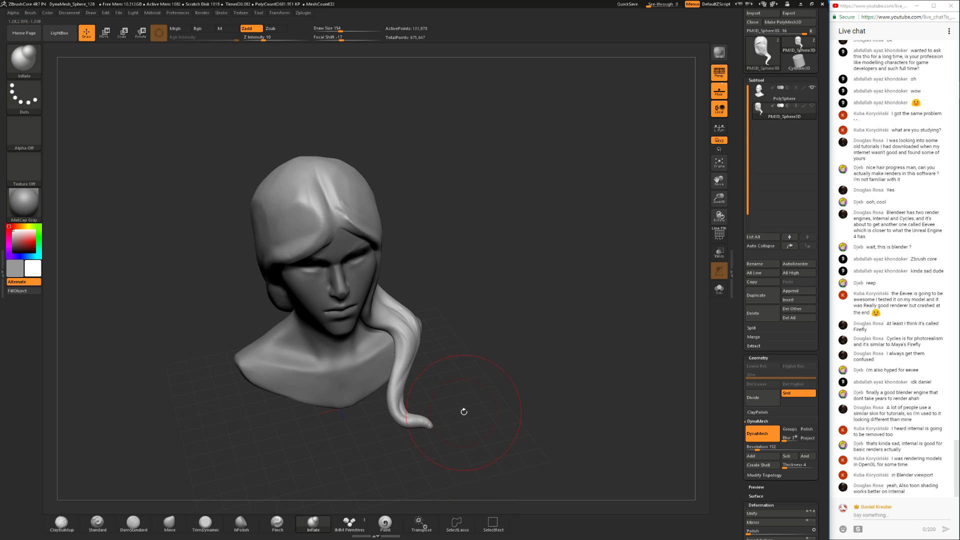
# - Remesh the hair with DynaMesh and inspect the strand from the side
pyautogui.keyDown('ctrl'); pyautogui.moveTo(467, 394); pyautogui.dragTo(476, 410); pyautogui.keyUp('ctrl')
pyautogui.moveTo(478, 386)
pyautogui.keyDown('alt'); pyautogui.mouseDown()
pyautogui.moveTo(469, 310)
pyautogui.moveTo(480, 345)
pyautogui.moveTo(464, 366)
pyautogui.moveTo(408, 369)
pyautogui.moveTo(400, 355)
pyautogui.moveTo(440, 352)
pyautogui.moveTo(414, 368)
pyautogui.mouseUp(); pyautogui.keyUp('alt')
pyautogui.moveTo(456, 337); pyautogui.dragTo(479, 320)
pyautogui.moveTo(479, 320)
pyautogui.keyDown('alt'); pyautogui.mouseDown()
pyautogui.moveTo(483, 353)
pyautogui.moveTo(514, 382)
pyautogui.moveTo(501, 358)
pyautogui.moveTo(317, 417)
pyautogui.mouseUp(); pyautogui.keyUp('alt')
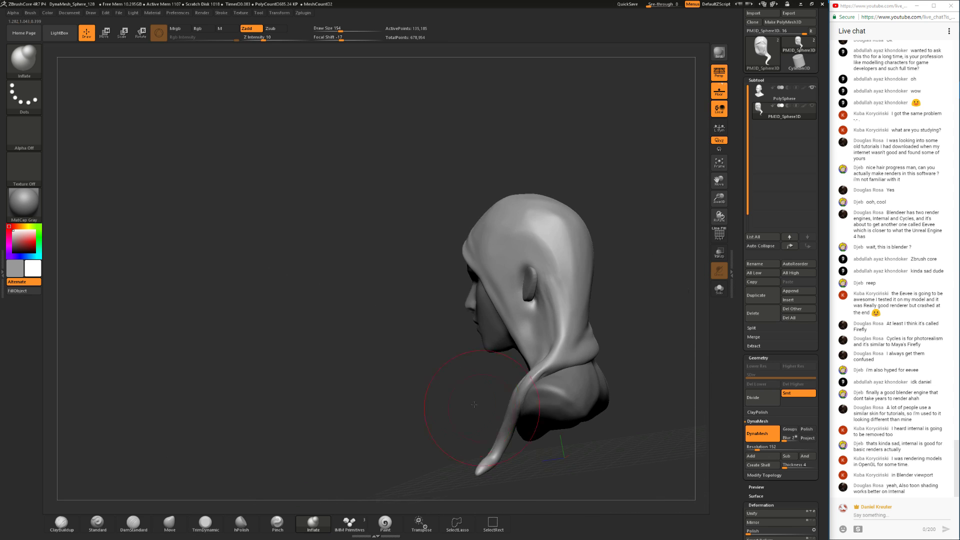
# - Select the ClayBuildup brush and set its draw size to 31
pyautogui.click(61, 523)
pyautogui.press('space')
pyautogui.moveTo(445, 339); pyautogui.dragTo(522, 362)
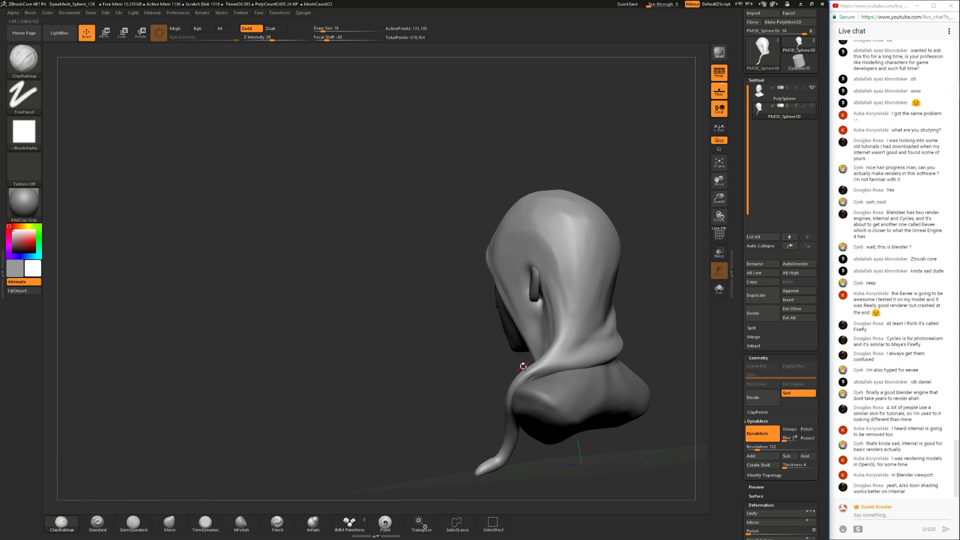
pyautogui.press('space')
pyautogui.moveTo(426, 399); pyautogui.dragTo(503, 395)
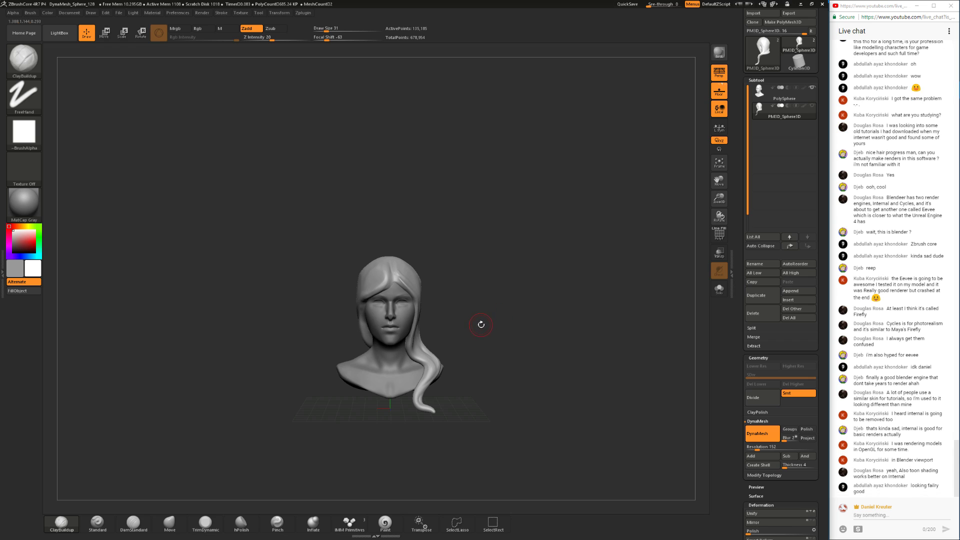
pyautogui.moveTo(497, 349); pyautogui.dragTo(516, 362)
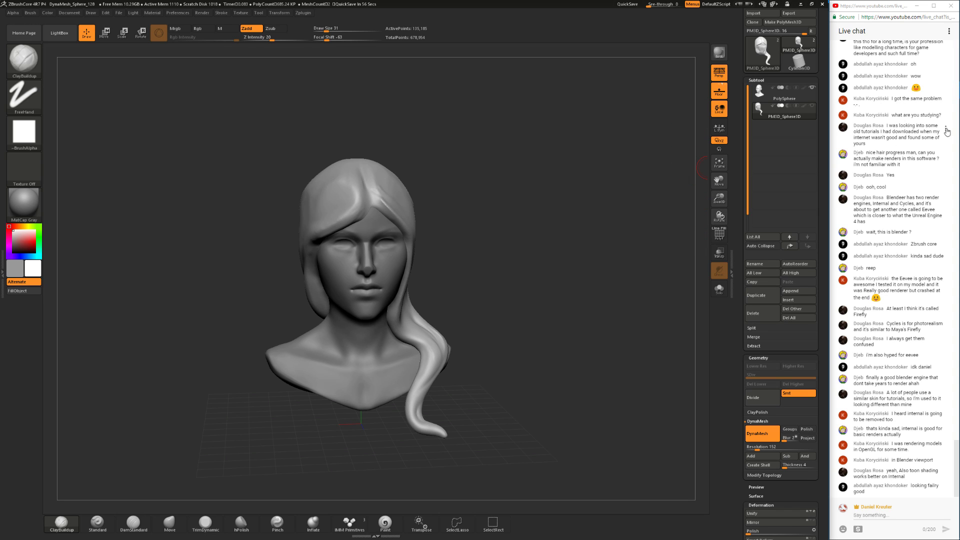
pyautogui.moveTo(959, 133)
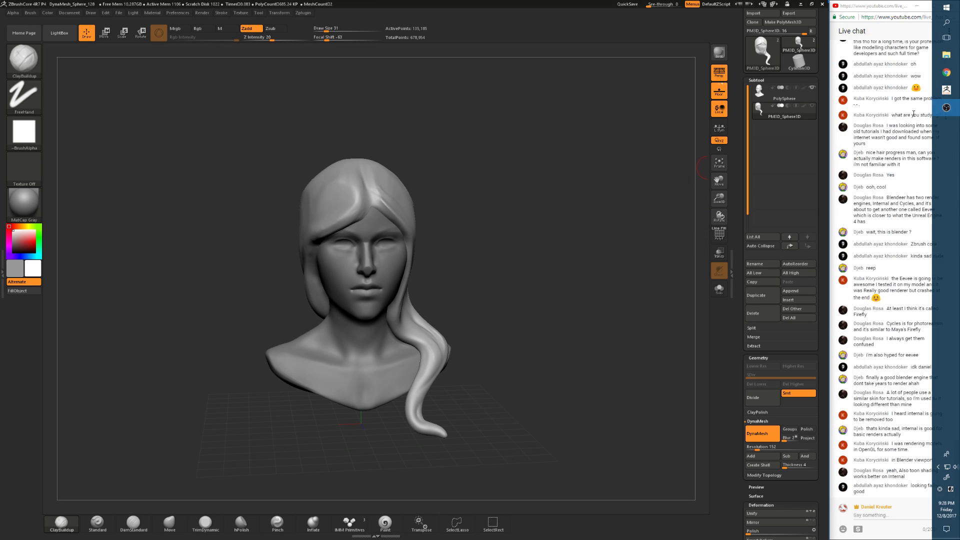